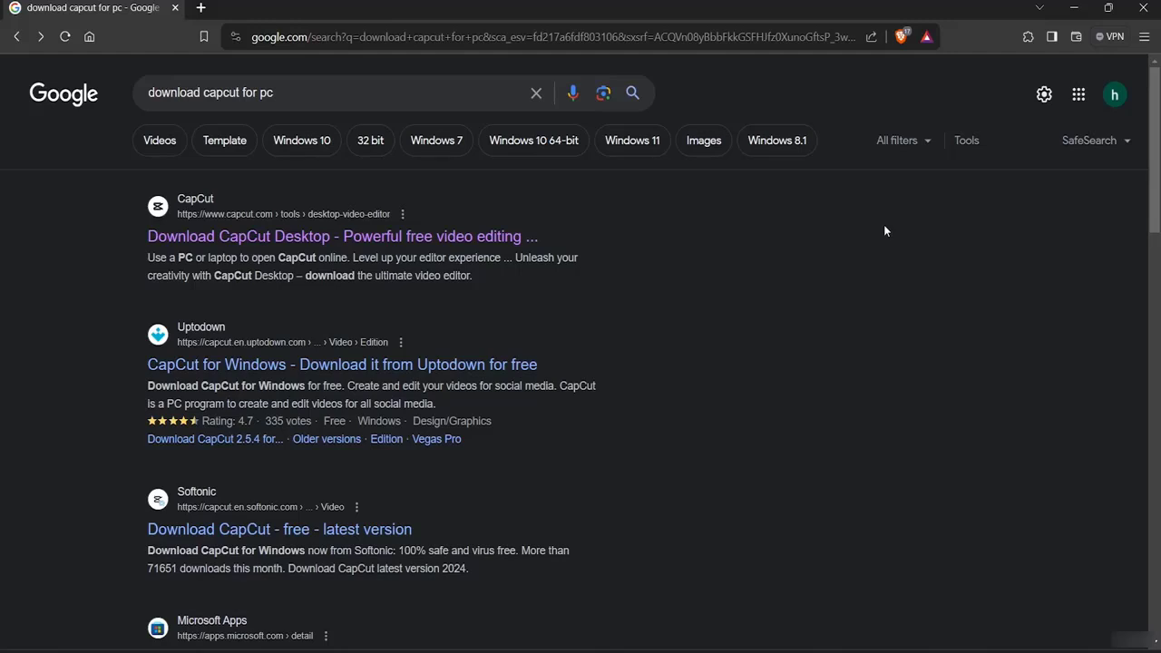
# Open the CapCut Desktop page from the search results and start the download for Win/Mac.
pyautogui.scroll(-1, 883, 231)
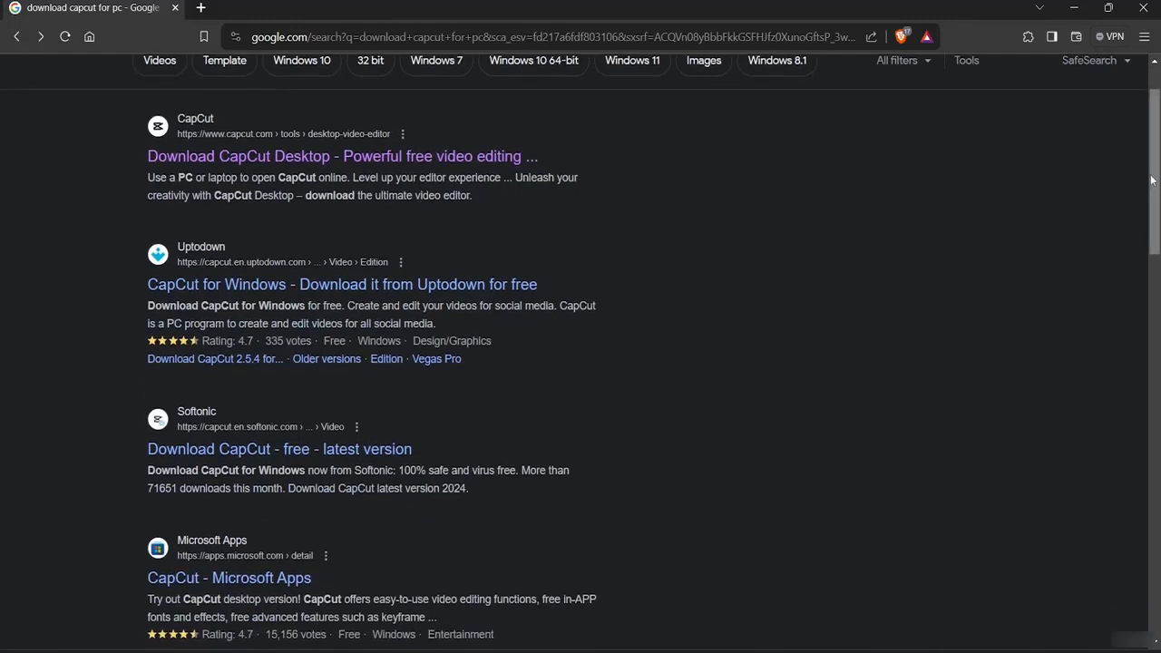
pyautogui.scroll(1, 1153, 181)
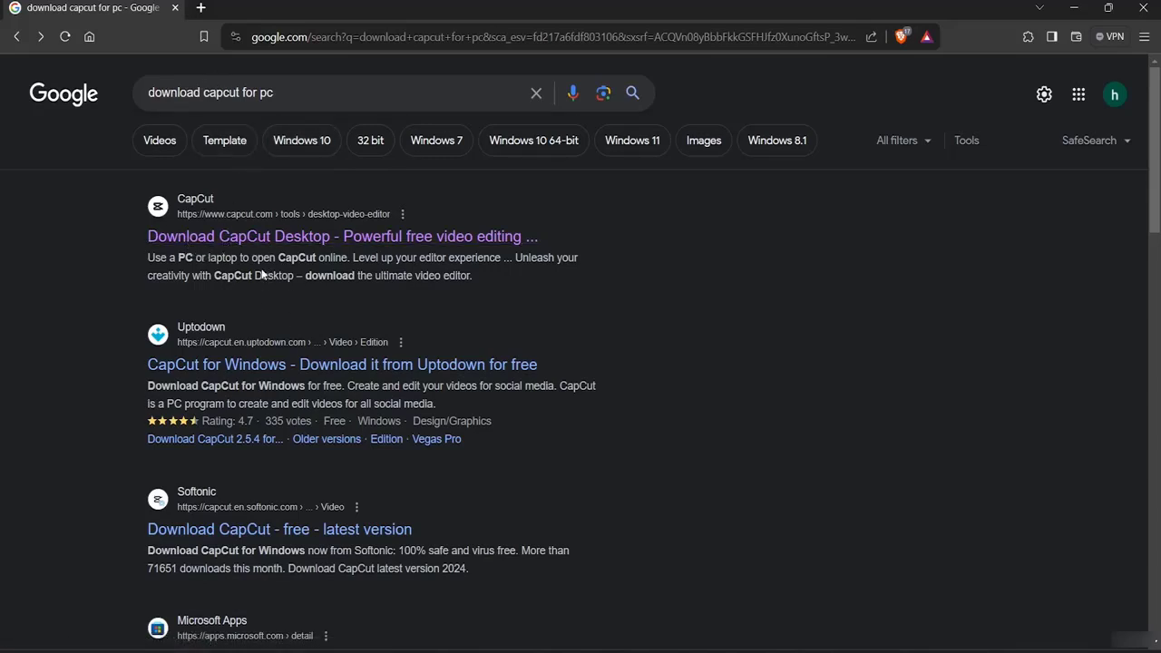
pyautogui.click(285, 235)
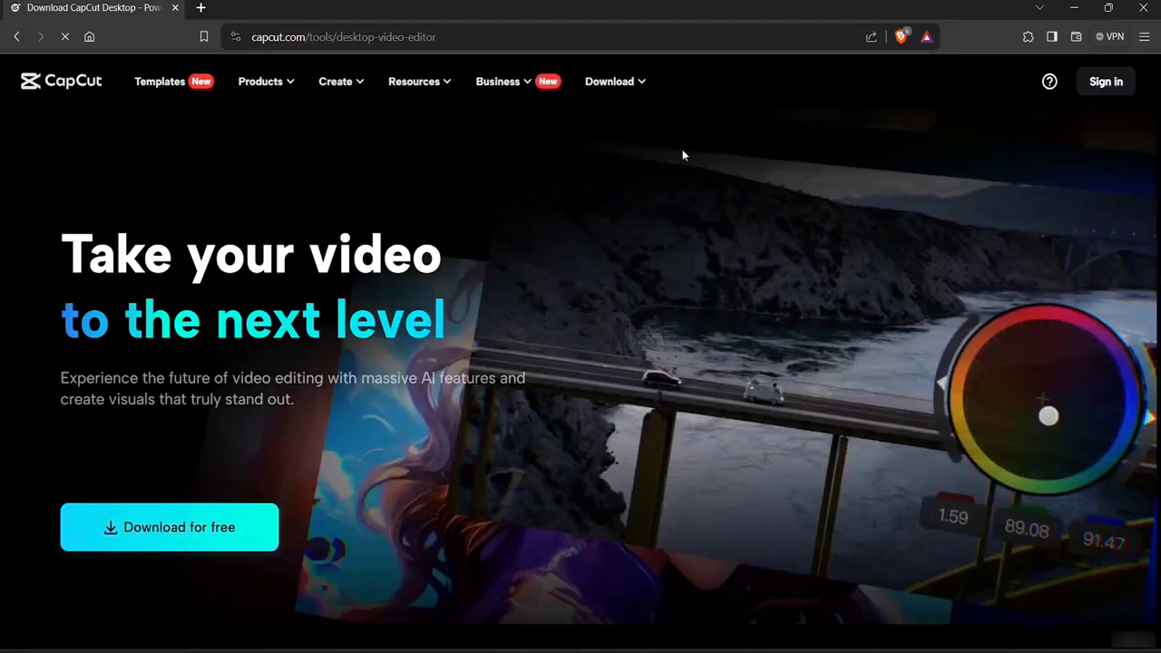
pyautogui.click(642, 82)
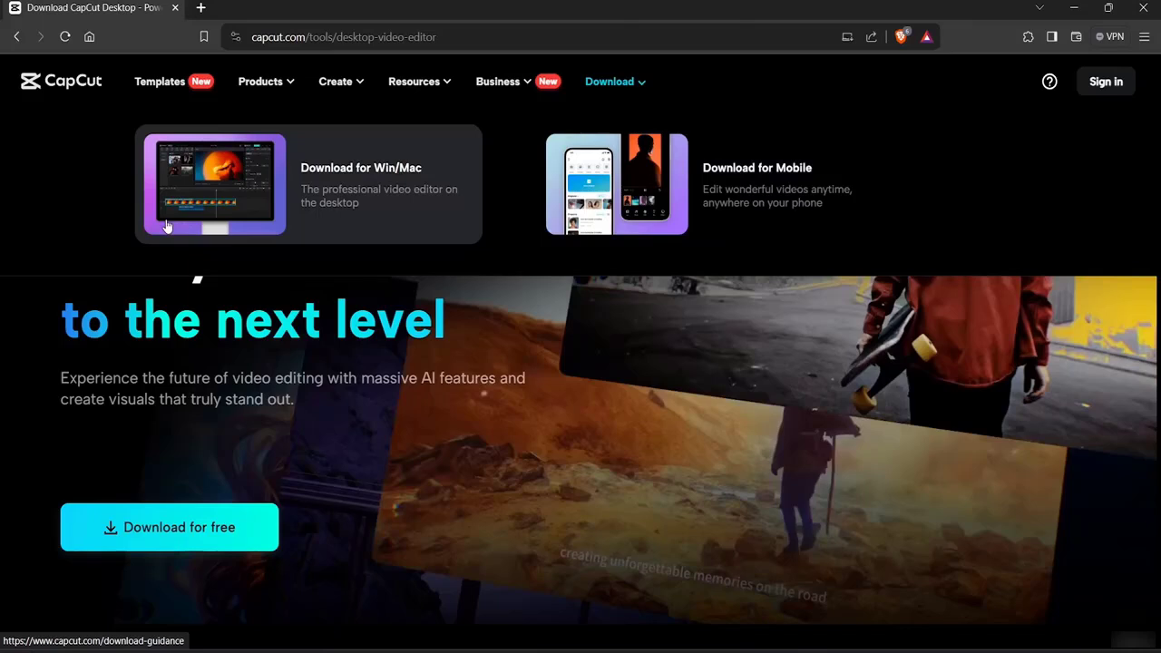
pyautogui.click(167, 227)
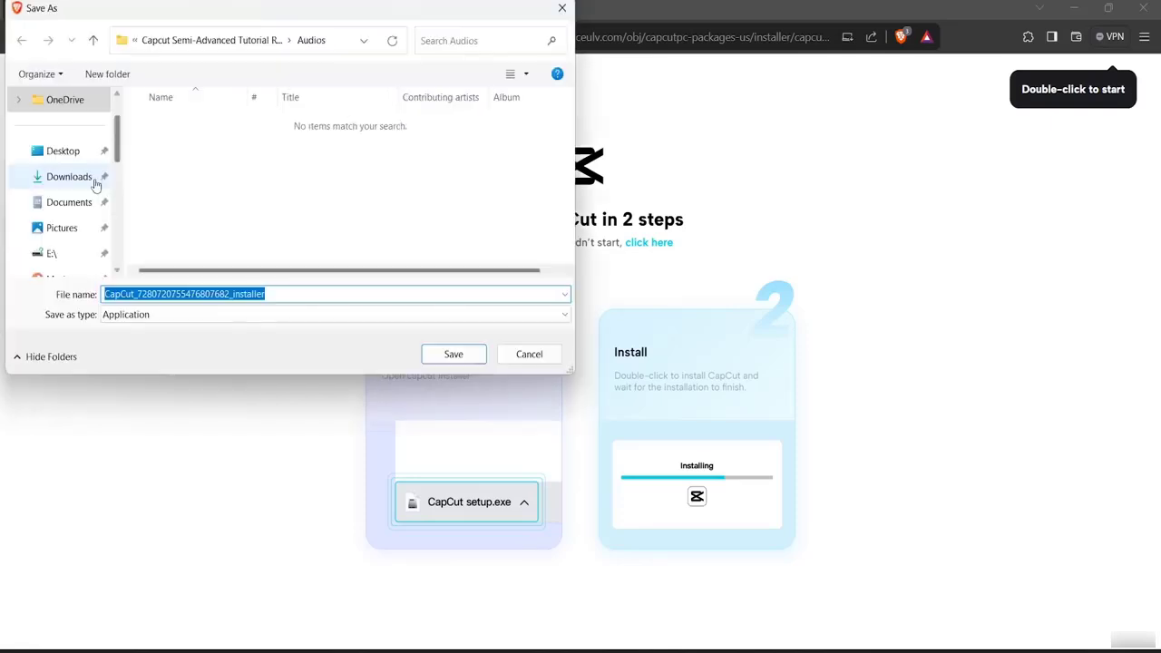
# Browse the Downloads folder as the installer's save location, change its file view, and cancel the save.
pyautogui.click(74, 180)
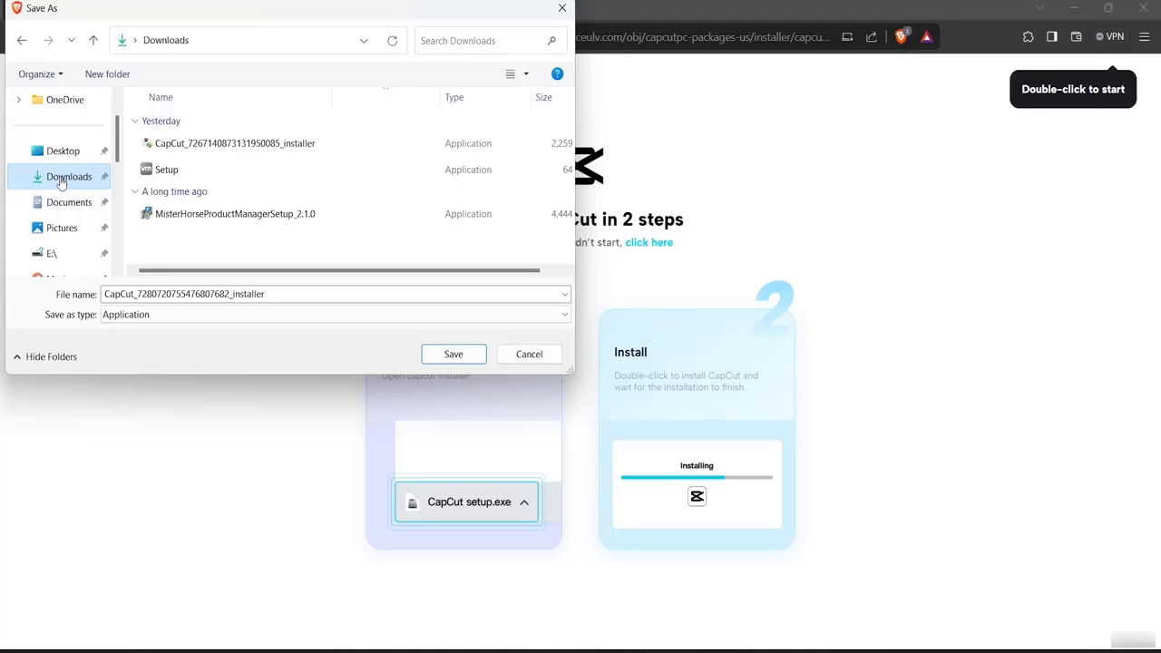
pyautogui.click(510, 73)
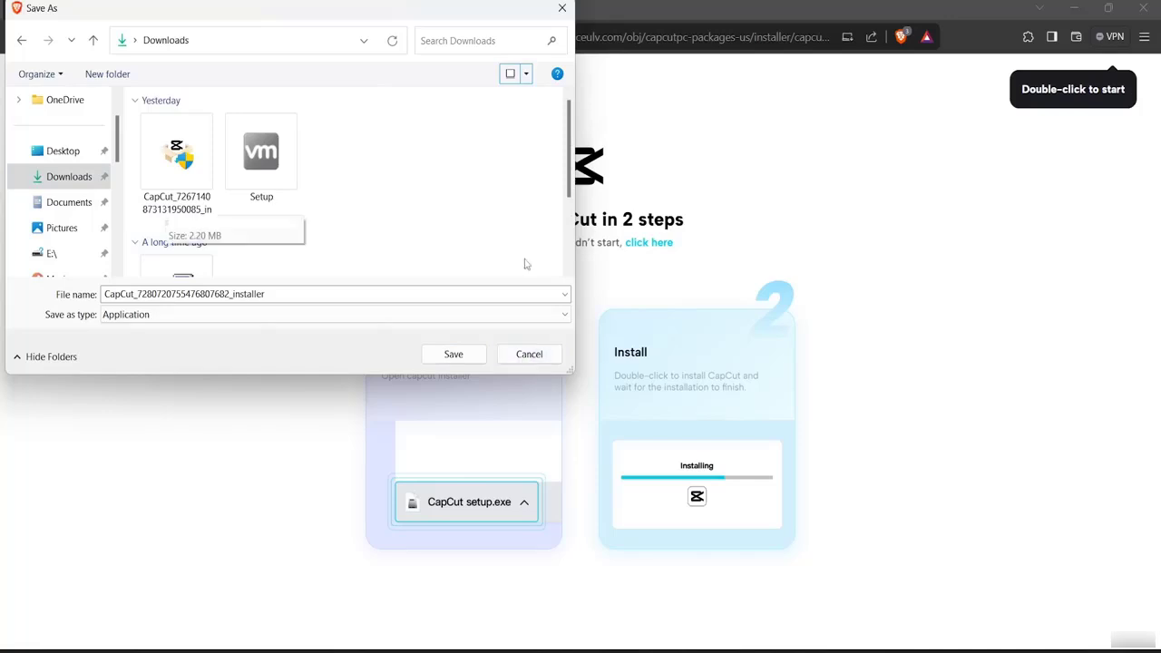
pyautogui.click(524, 353)
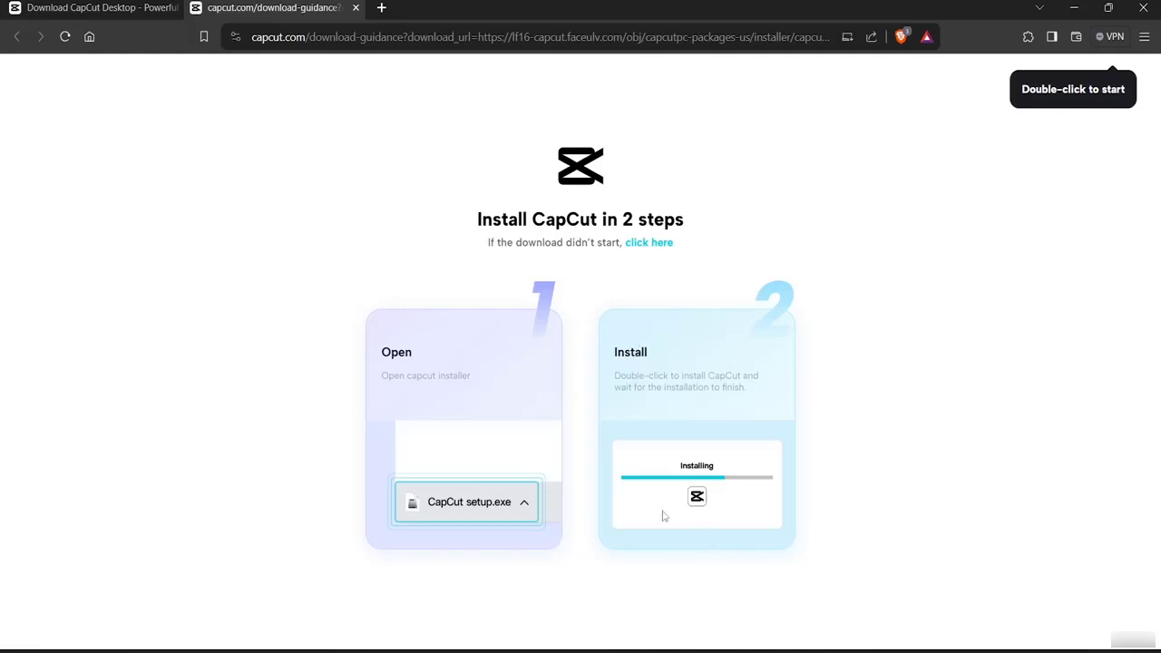
# Close the download guidance page and the browser, returning to the CapCut desktop app.
pyautogui.click(355, 8)
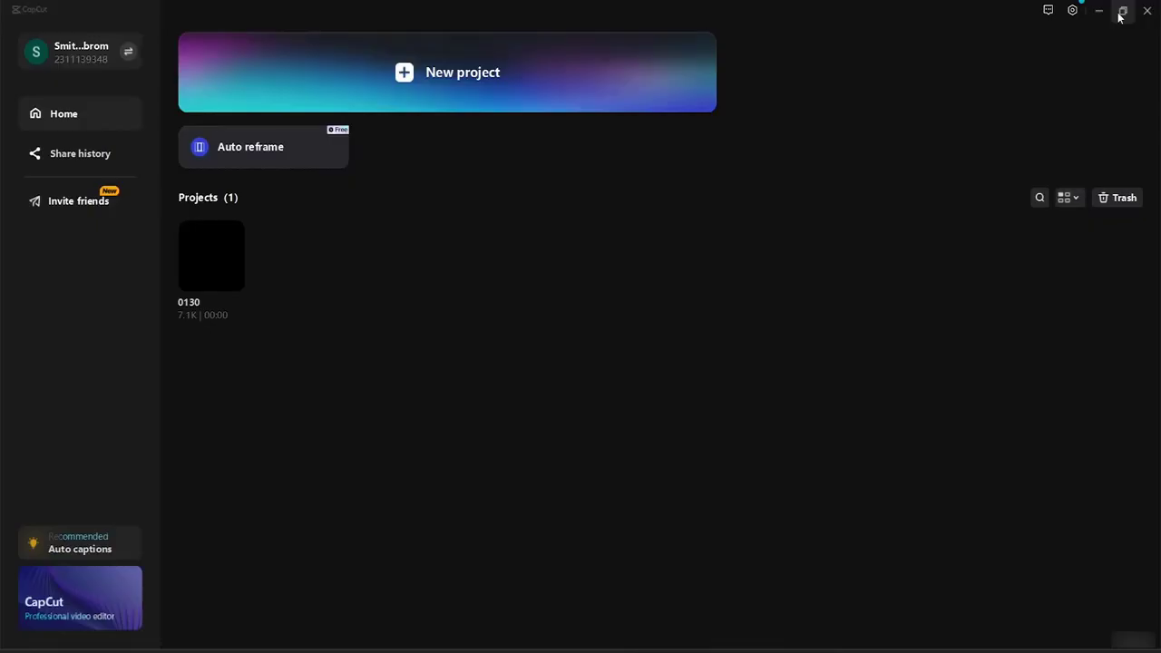
pyautogui.click(1098, 15)
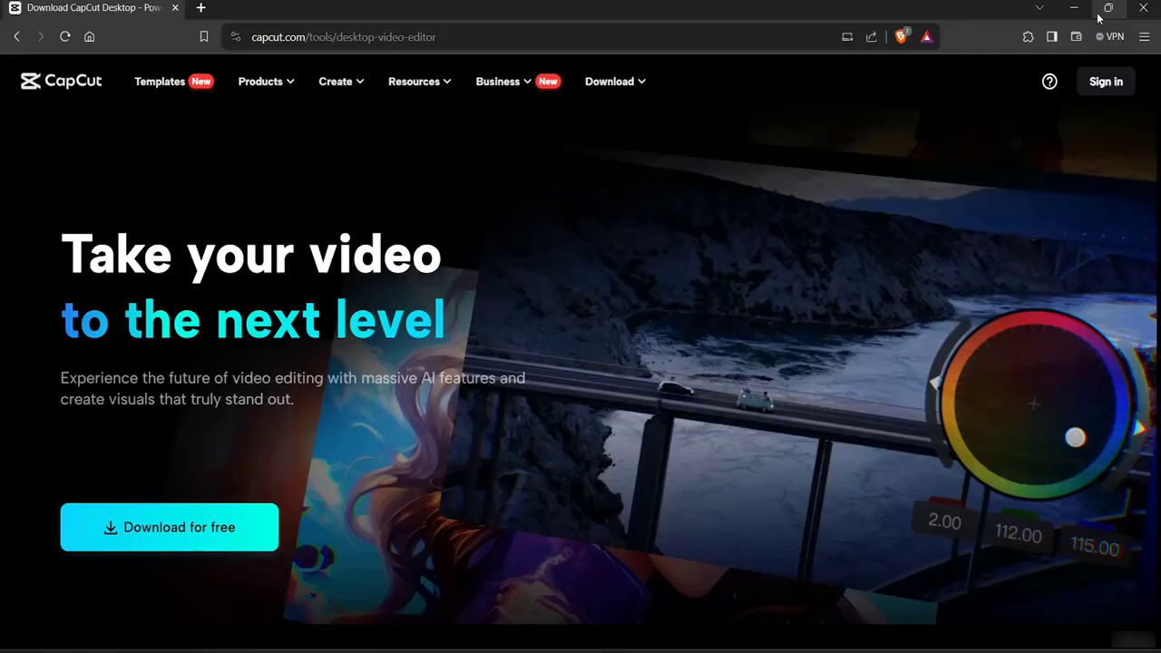
pyautogui.click(1149, 6)
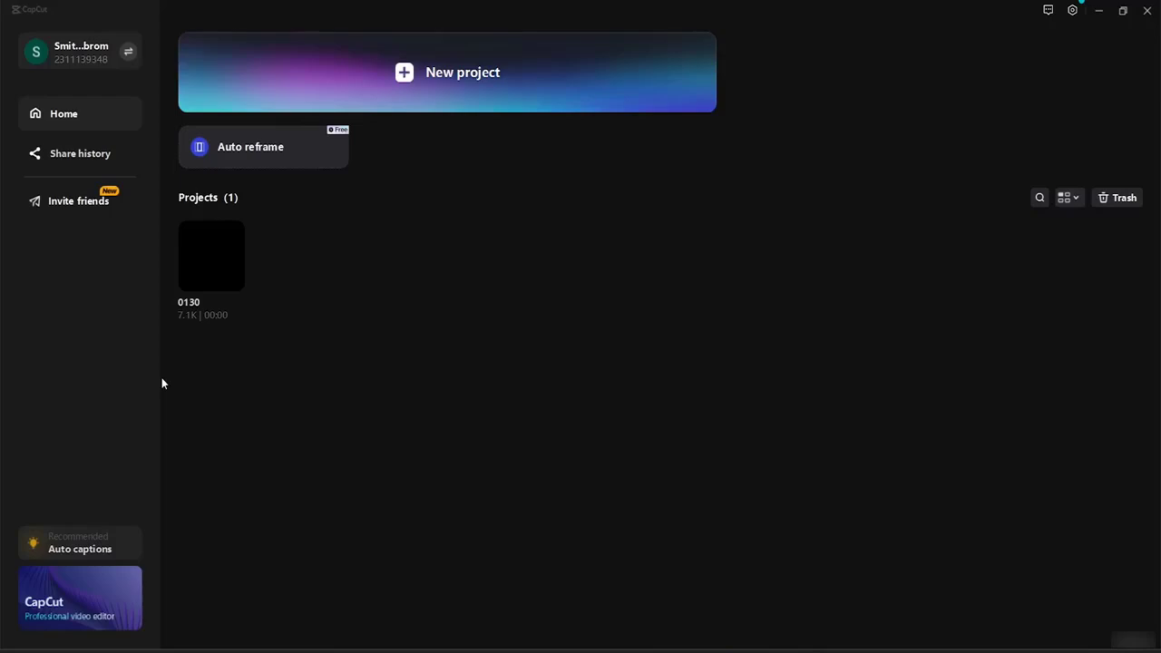
# Switch the projects display to List and back to Grid.
pyautogui.click(1070, 198)
pyautogui.click(1043, 297)
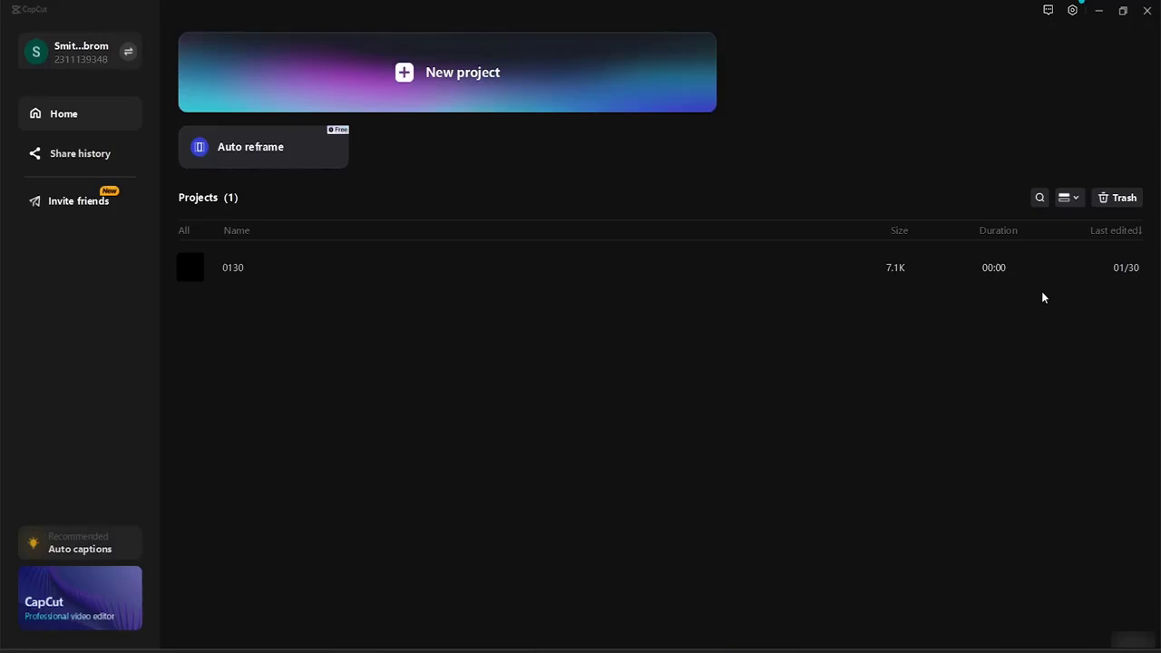
pyautogui.click(1070, 200)
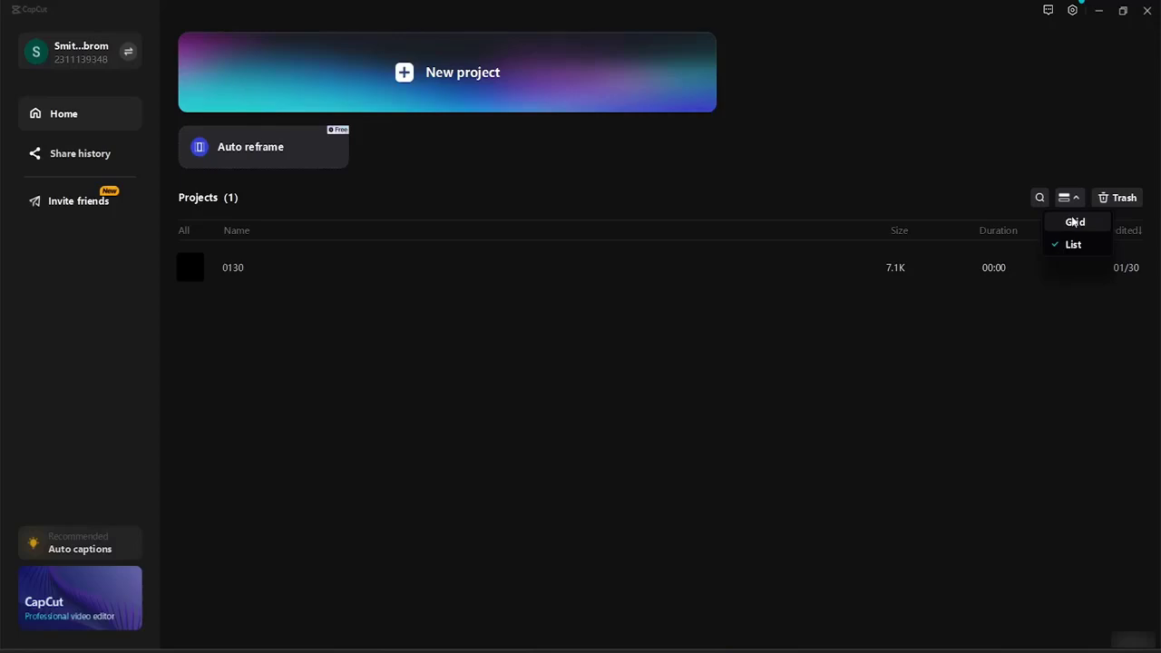
pyautogui.click(1074, 222)
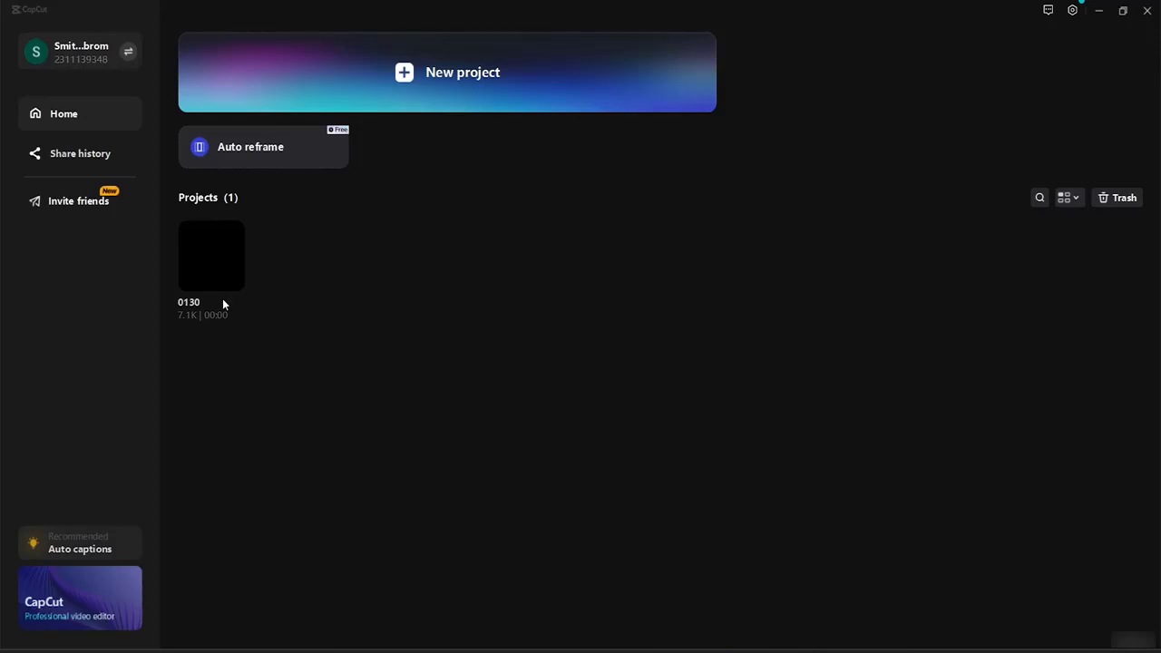
# View the available actions for project 0130 and check the contents of the Trash.
pyautogui.rightClick(223, 301)
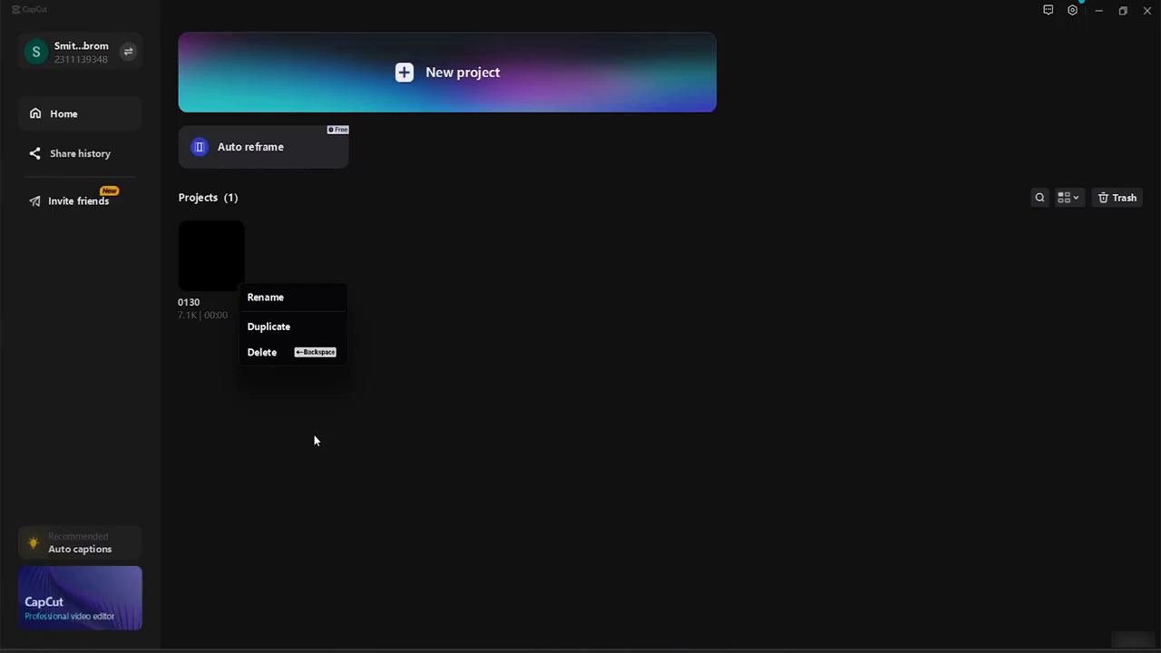
pyautogui.click(1104, 200)
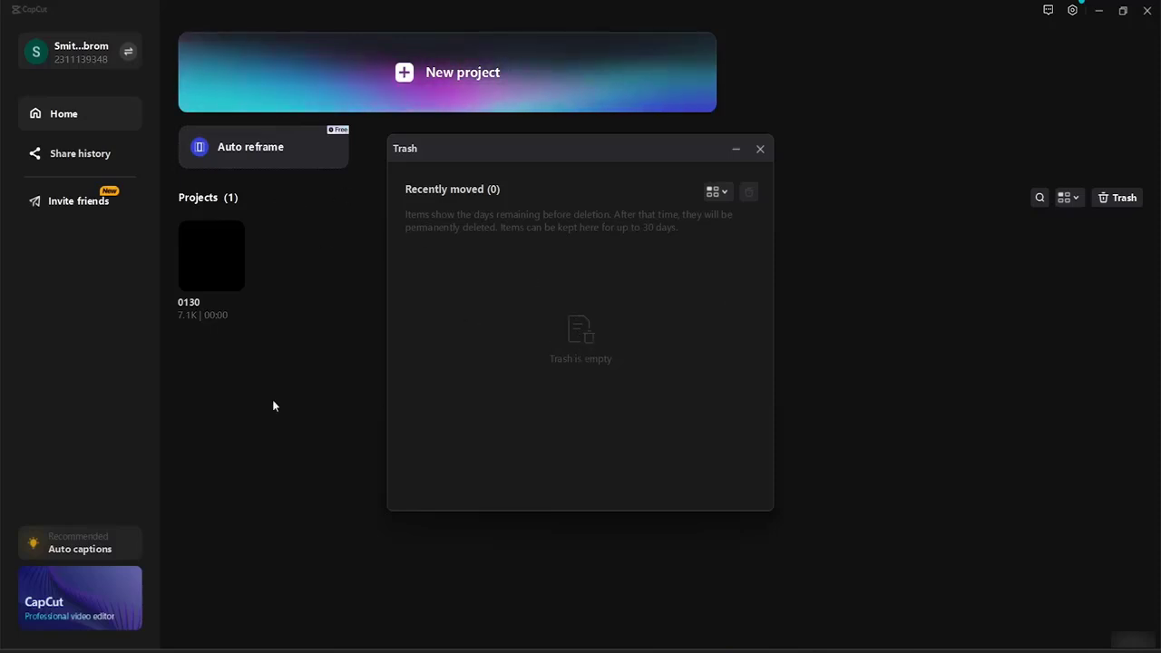
pyautogui.click(325, 297)
# Move project 0130 to the Trash.
pyautogui.moveTo(192, 303)
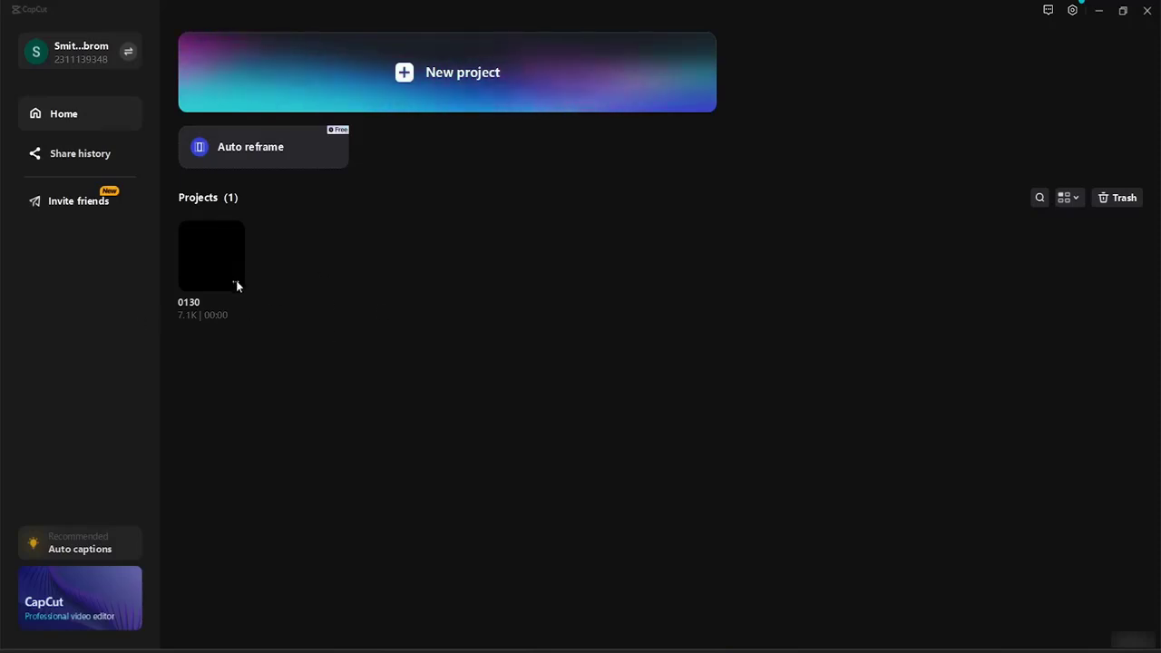
pyautogui.click(235, 283)
pyautogui.click(277, 352)
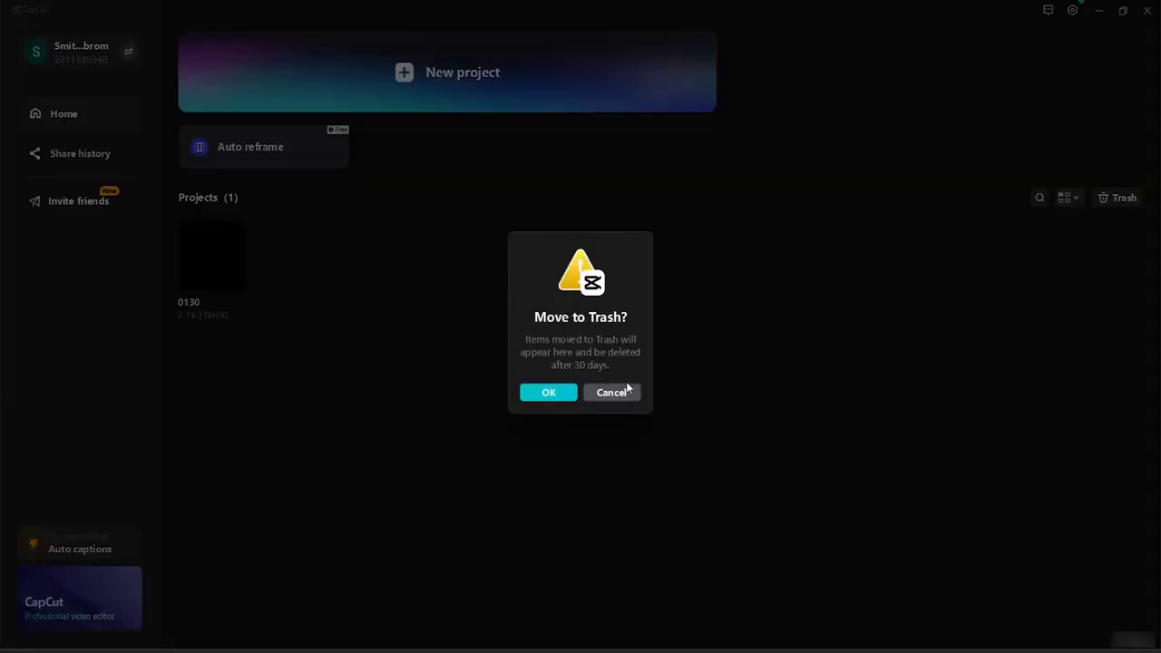
pyautogui.click(561, 399)
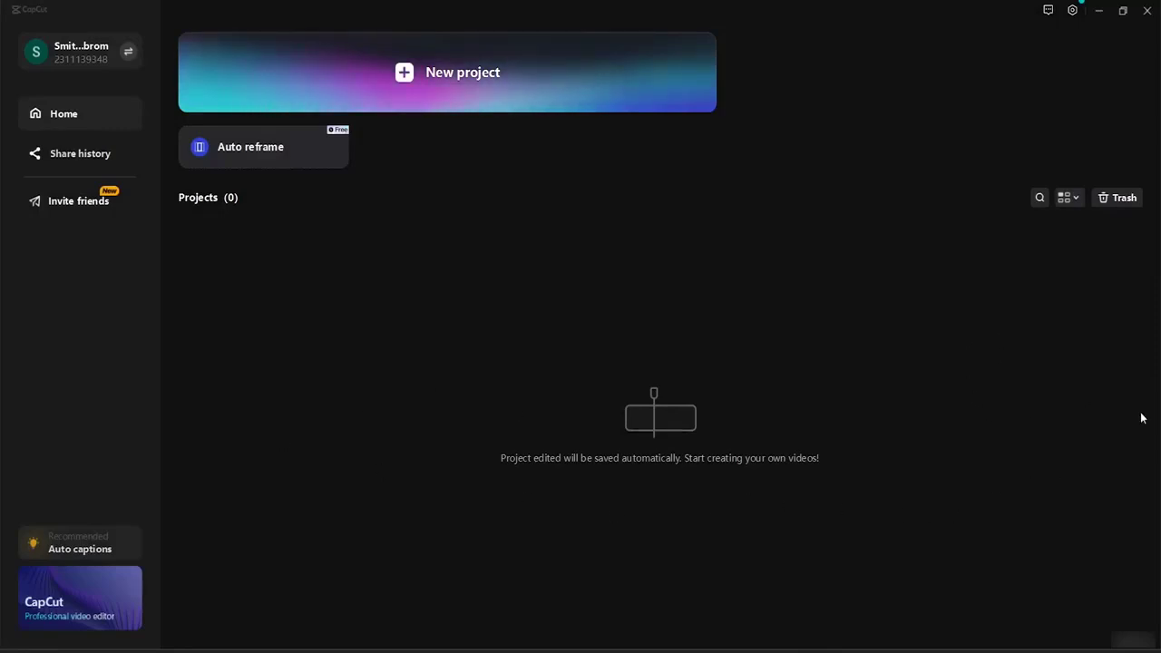
# Restore project 0130 from the Trash.
pyautogui.click(1108, 203)
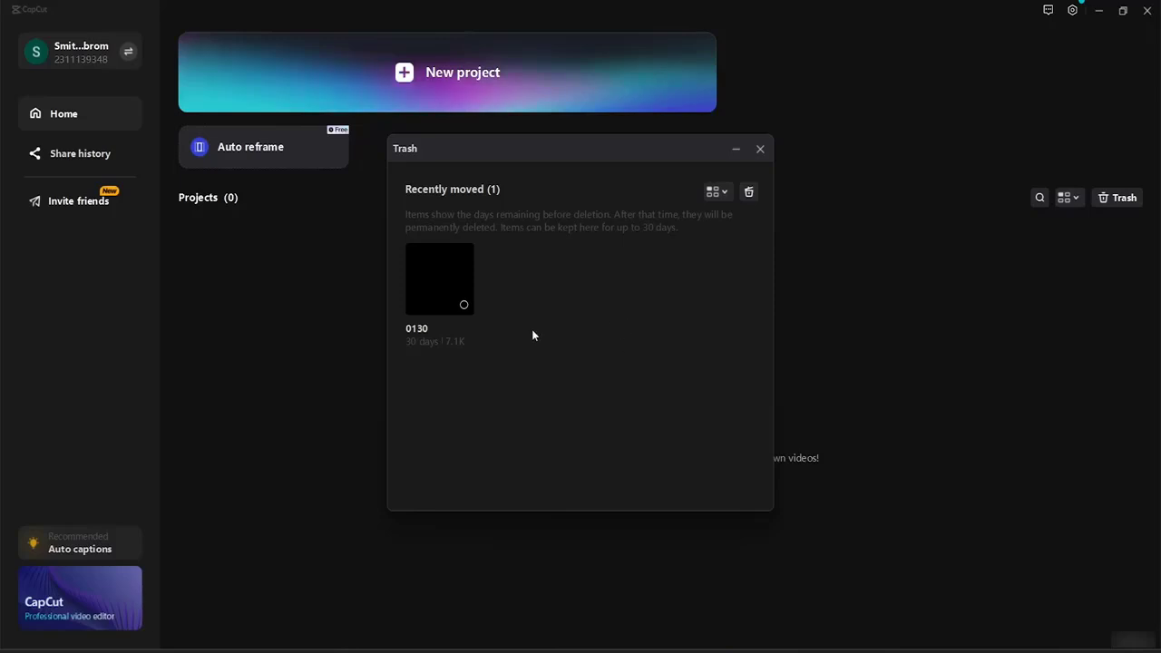
pyautogui.click(464, 305)
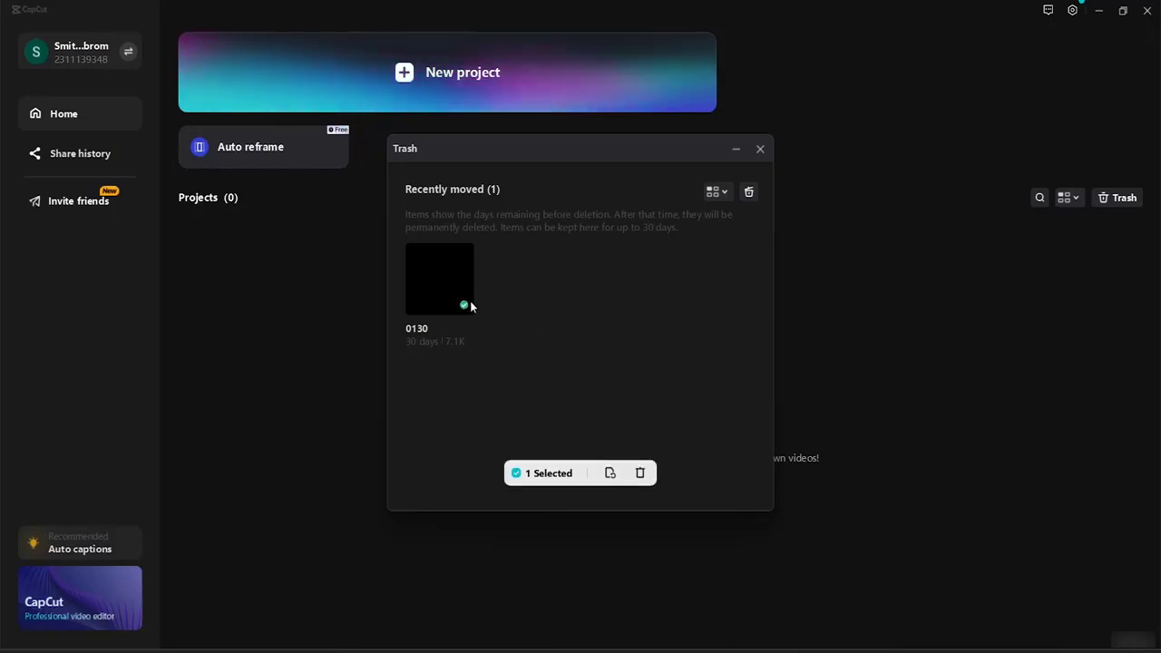
pyautogui.click(610, 471)
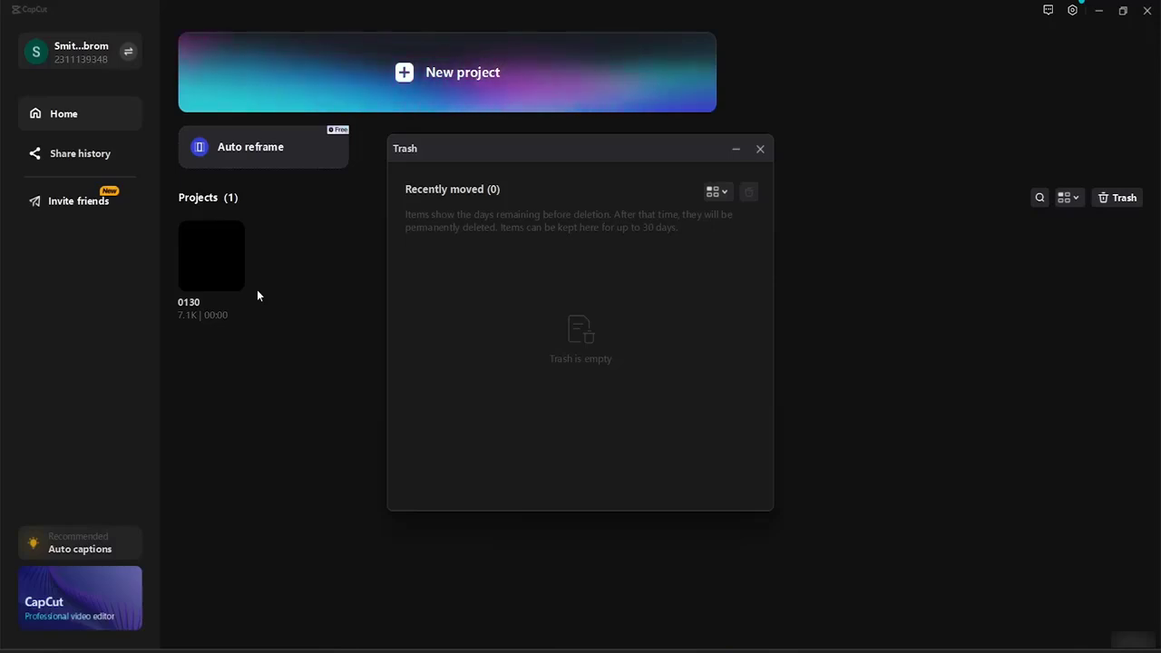
# Delete the restored project 0130 from the project list, sending it to the Trash.
pyautogui.rightClick(233, 287)
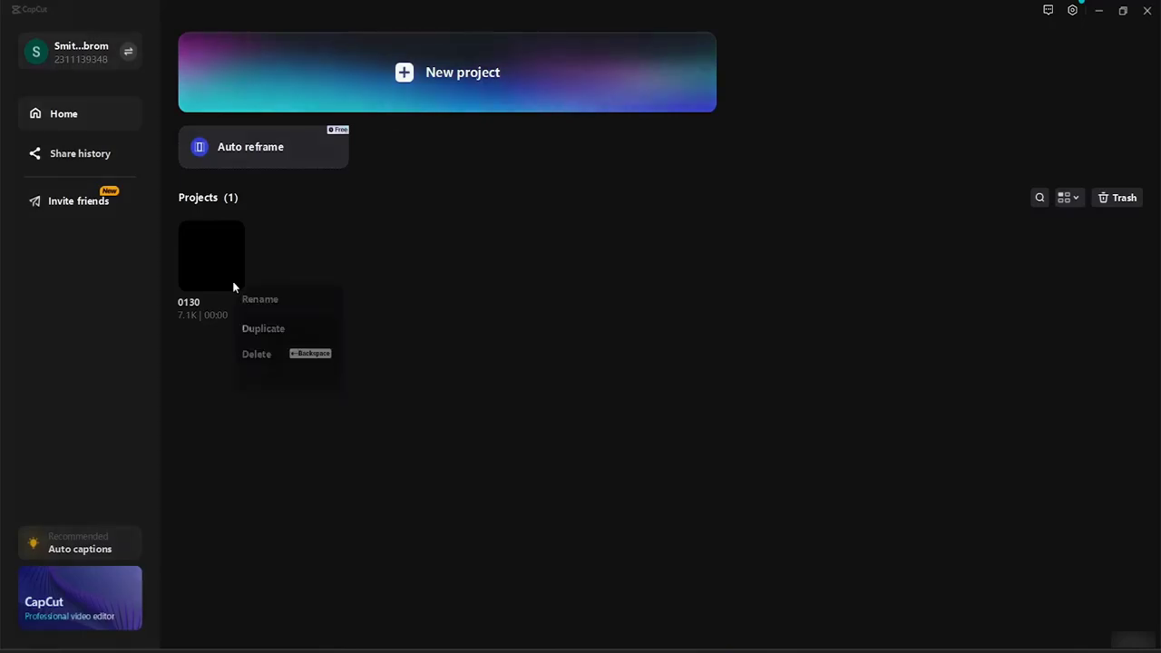
pyautogui.click(271, 359)
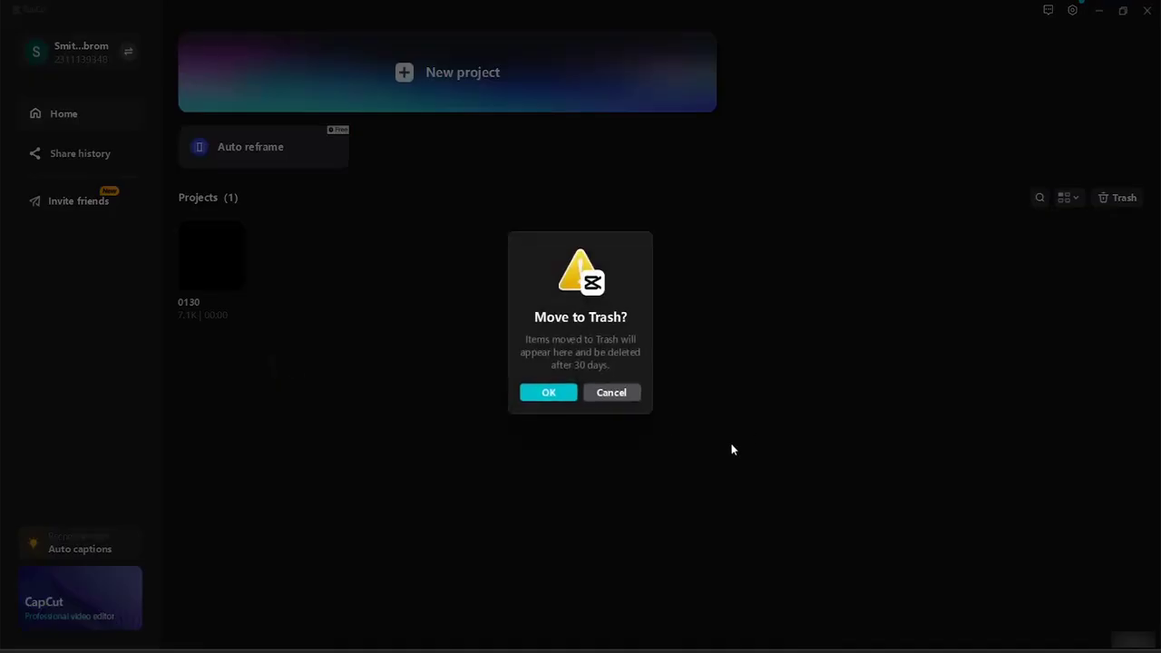
pyautogui.click(549, 393)
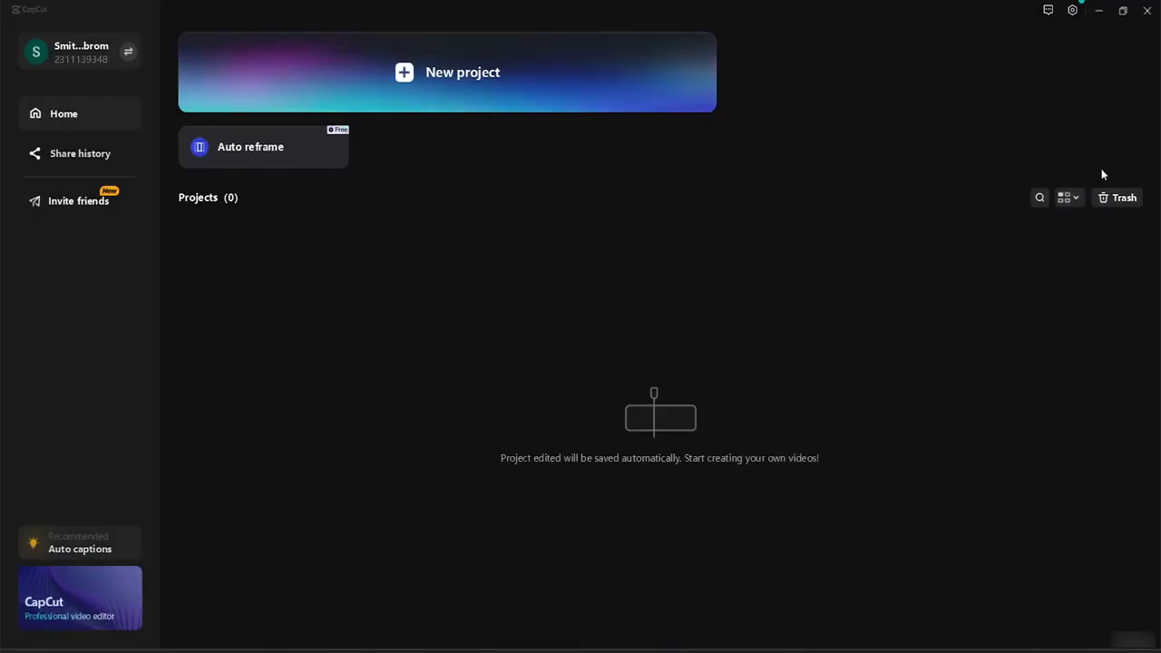
# Permanently delete project 0130 from the Trash and close the Trash window.
pyautogui.click(1123, 198)
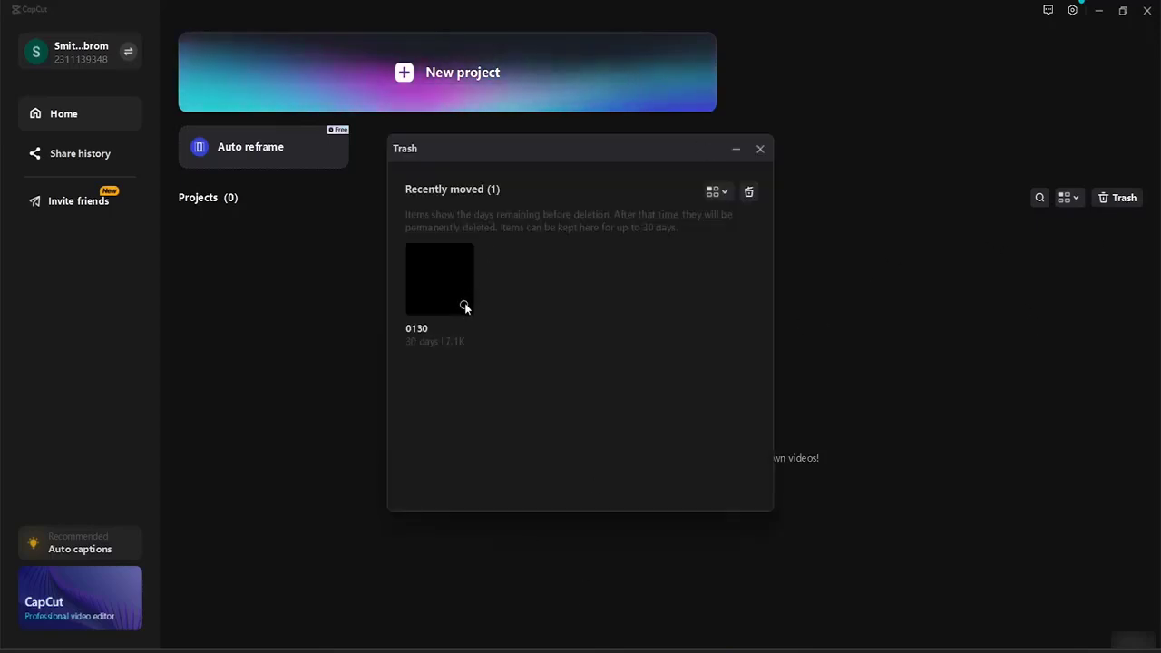
pyautogui.click(464, 305)
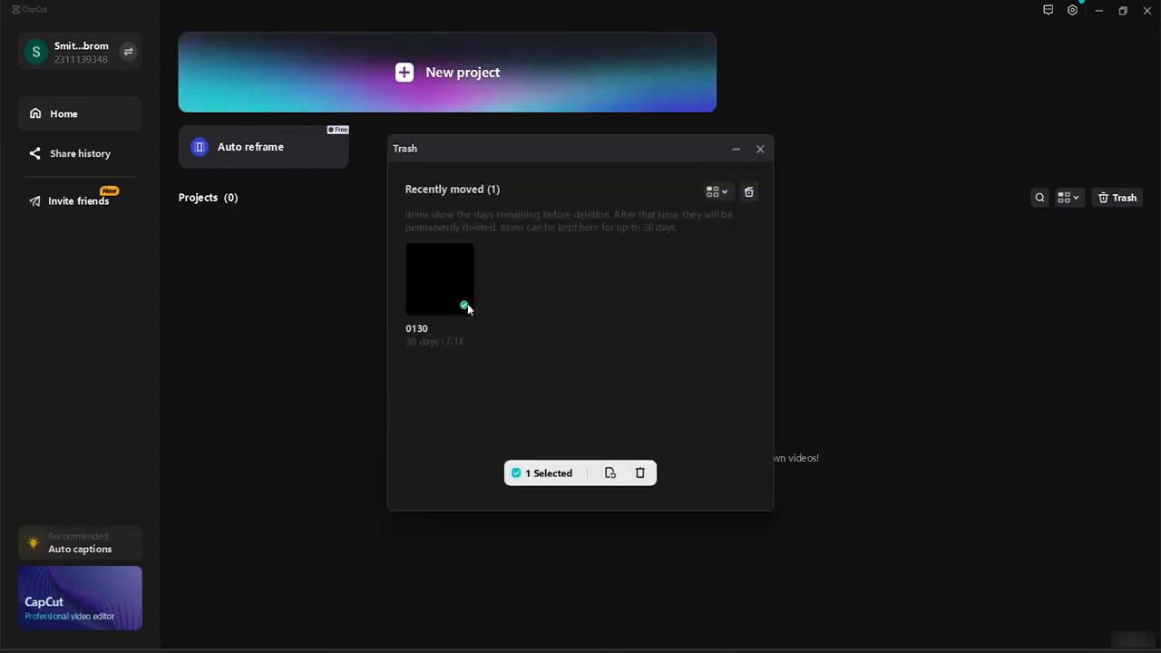
pyautogui.click(639, 477)
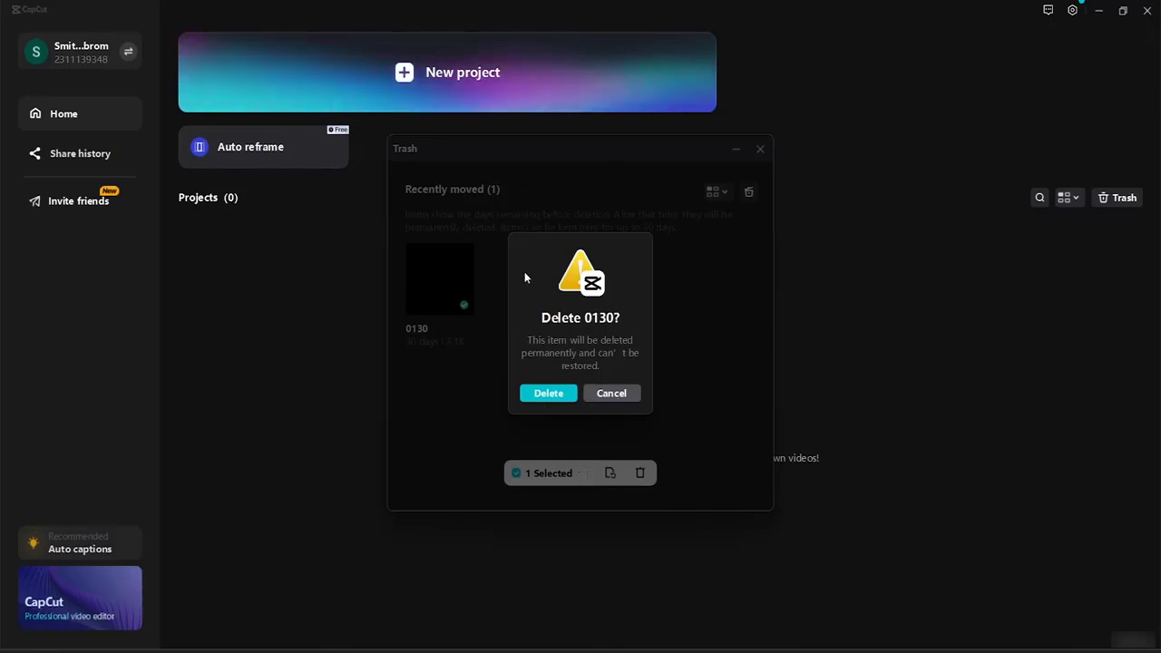
pyautogui.click(548, 393)
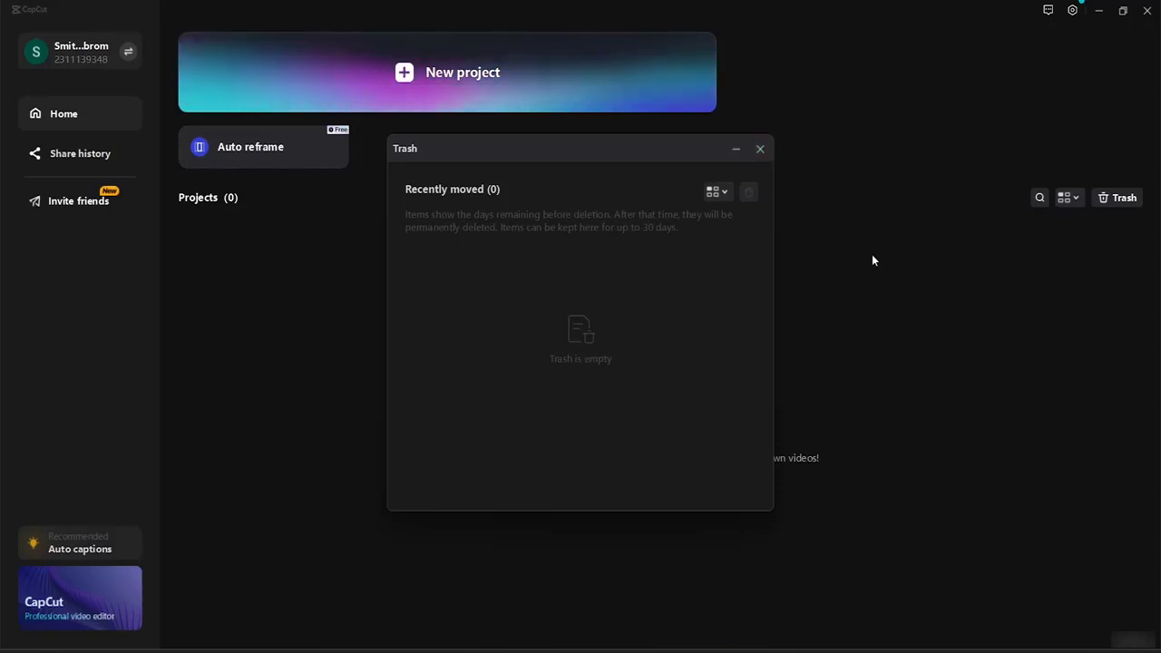
pyautogui.click(760, 149)
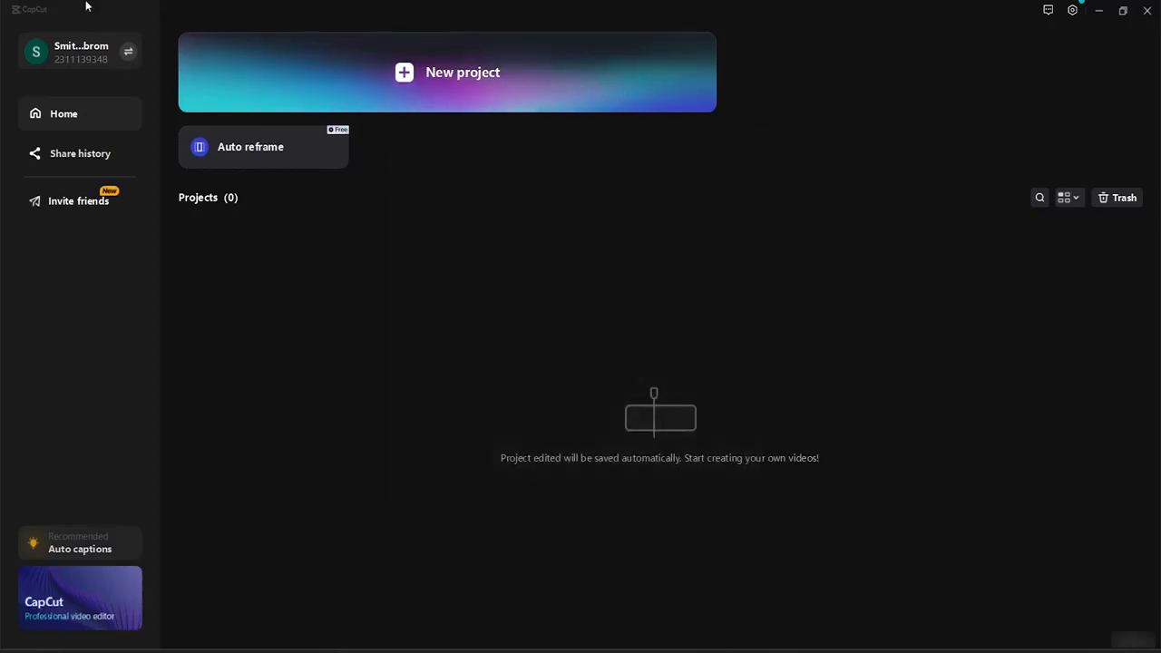
# View the share history page and return to the home page.
pyautogui.click(94, 154)
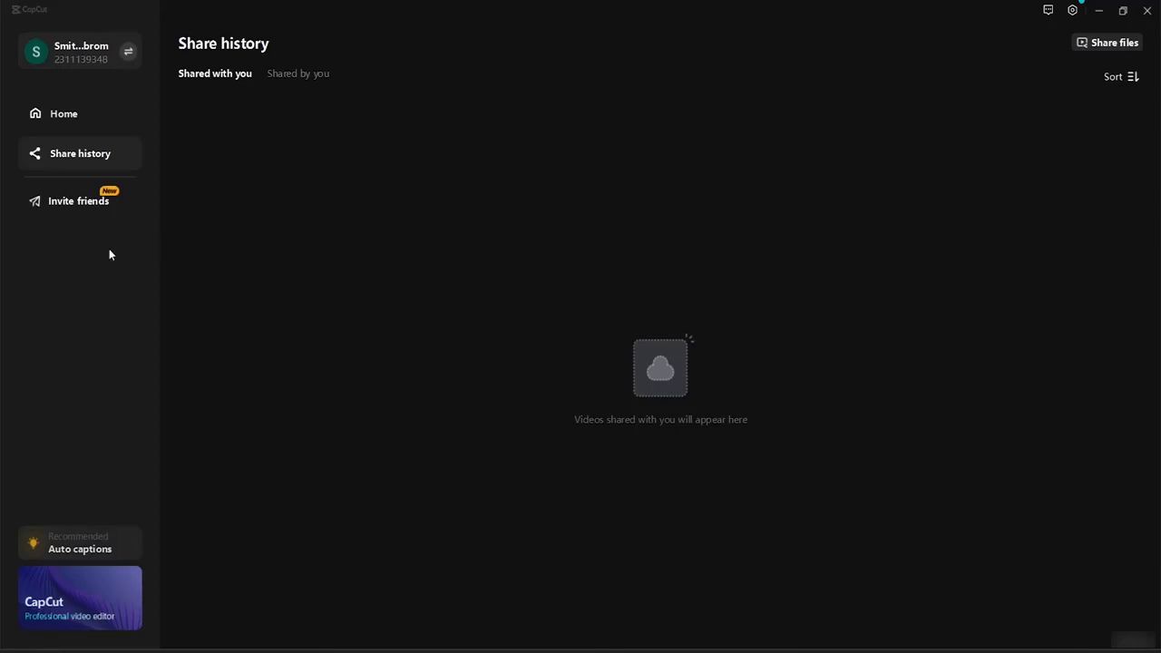
pyautogui.click(68, 104)
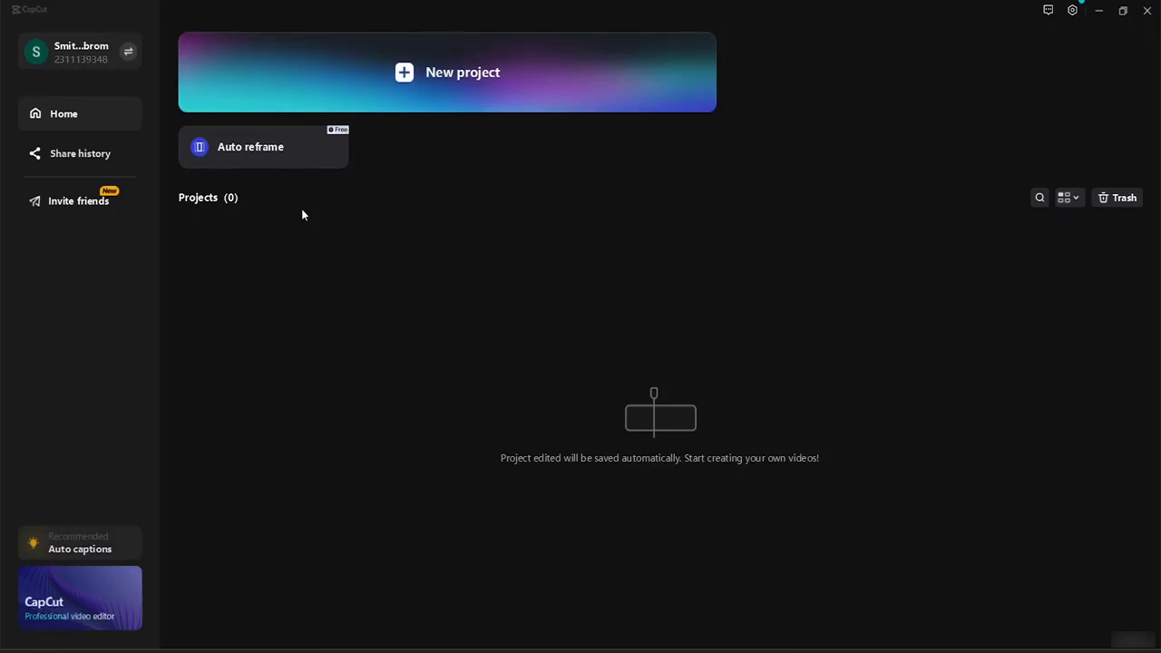
# Try to change the project save location in the settings to the "Capcut Semi-Advanced Tutorial Resource File - (4 Hrs)" folder on the Desktop.
pyautogui.click(1074, 12)
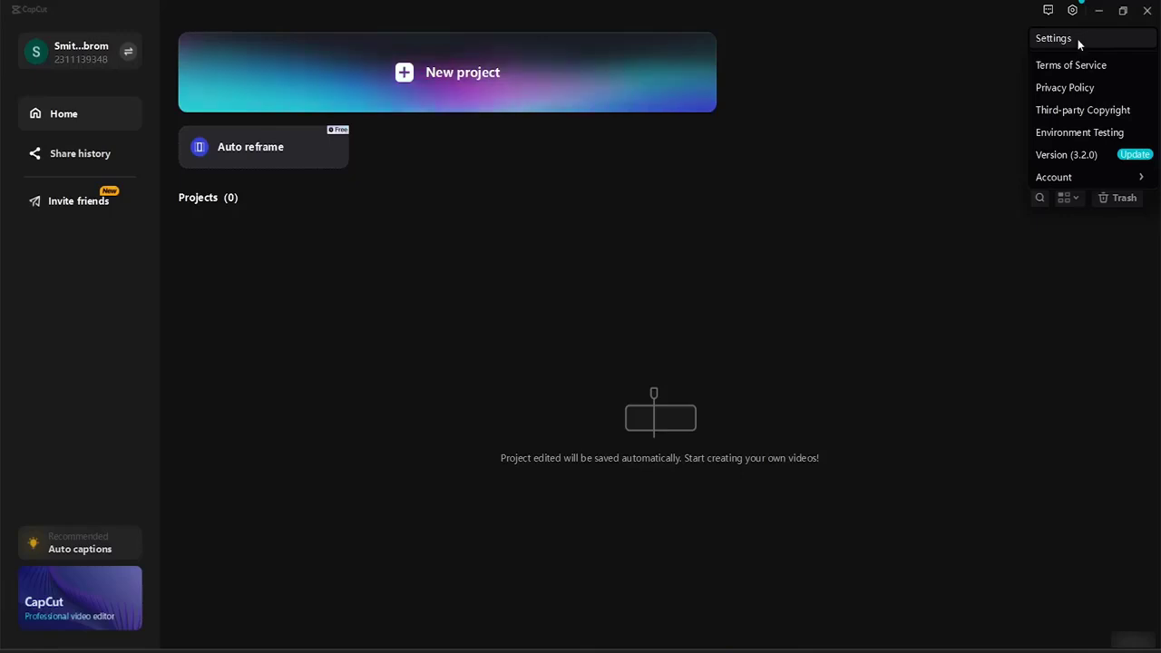
pyautogui.click(1078, 39)
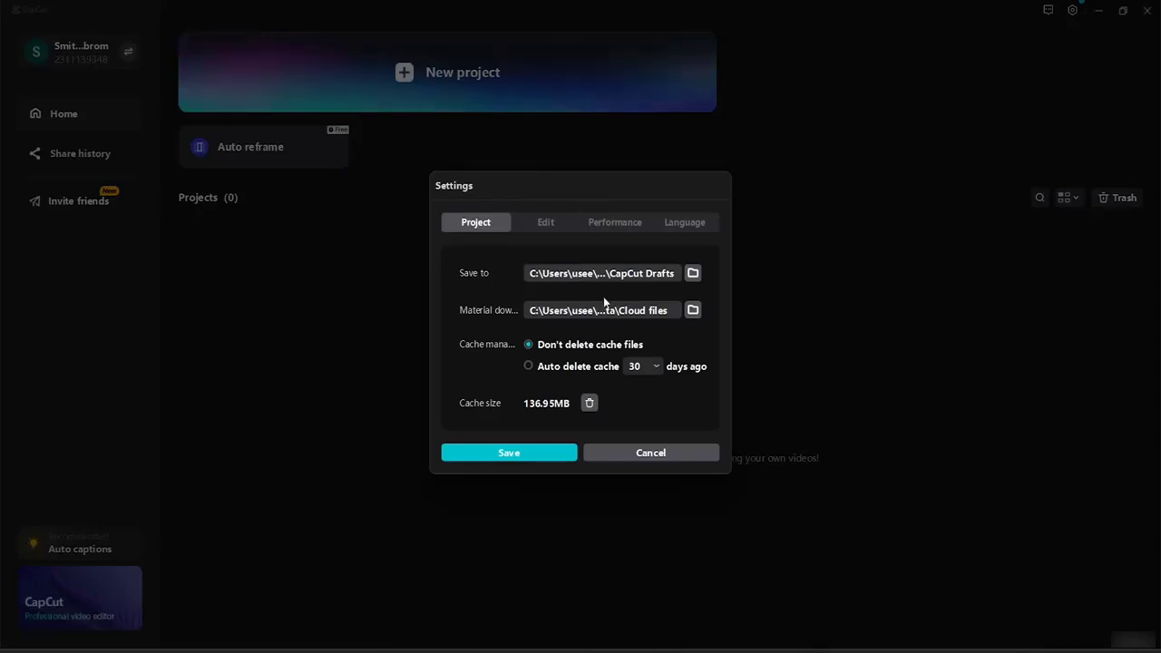
pyautogui.click(692, 271)
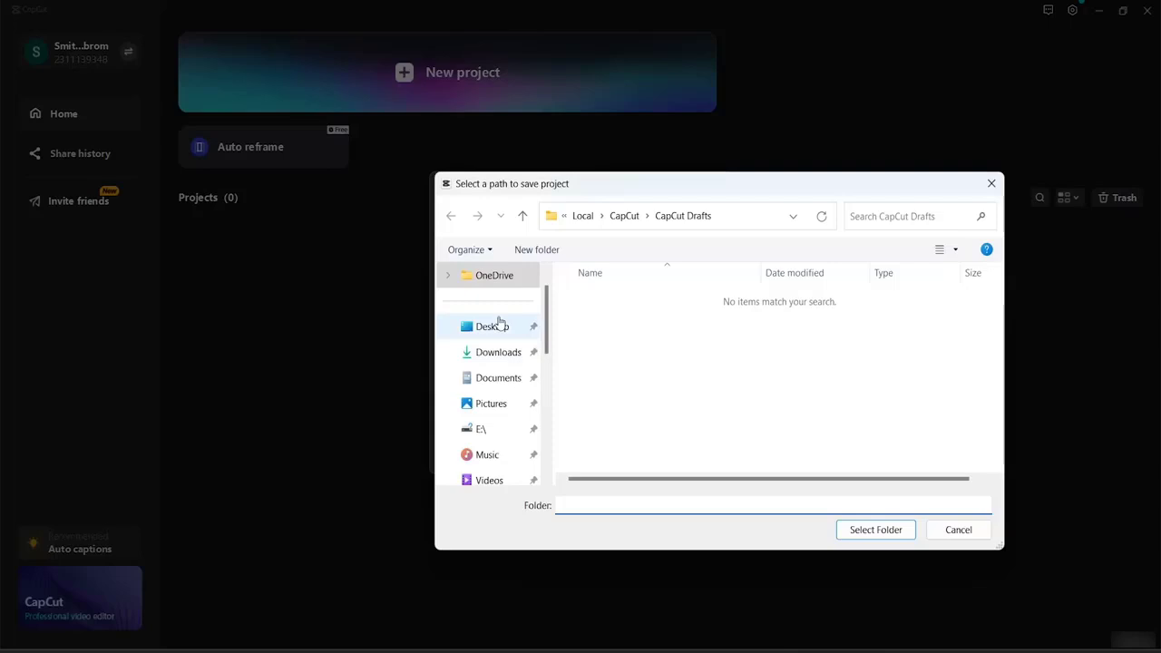
pyautogui.click(499, 324)
pyautogui.doubleClick(694, 351)
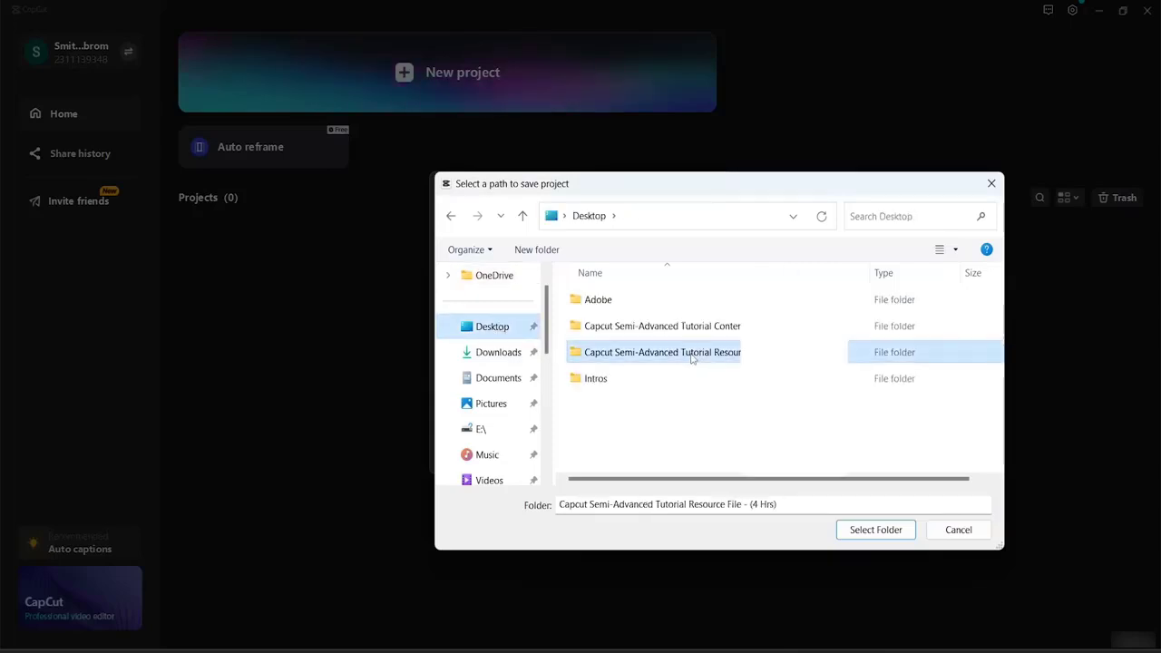
pyautogui.click(871, 533)
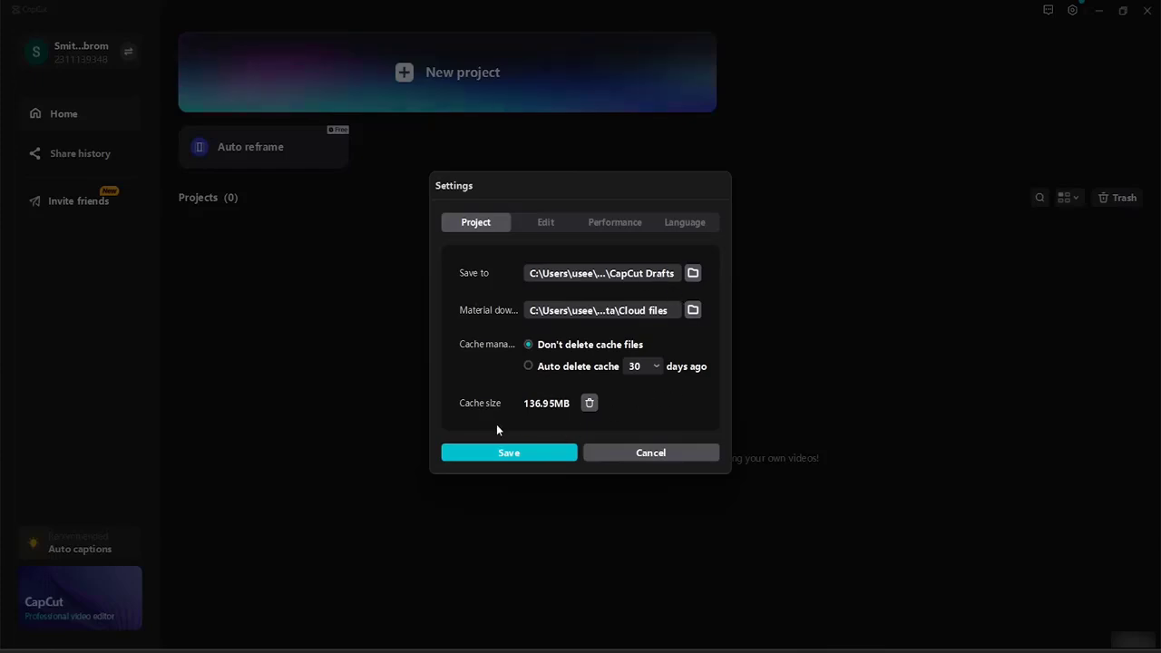
# Review the editing settings and the available frame rates, keeping 30.00 fps selected.
pyautogui.click(555, 220)
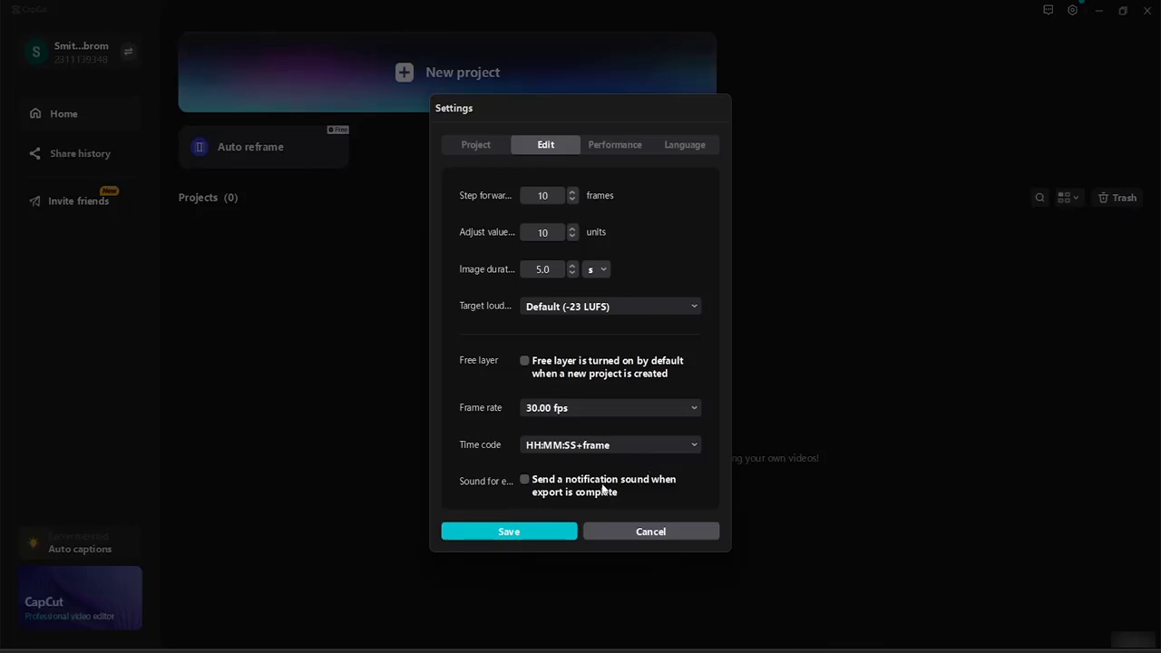
pyautogui.click(691, 407)
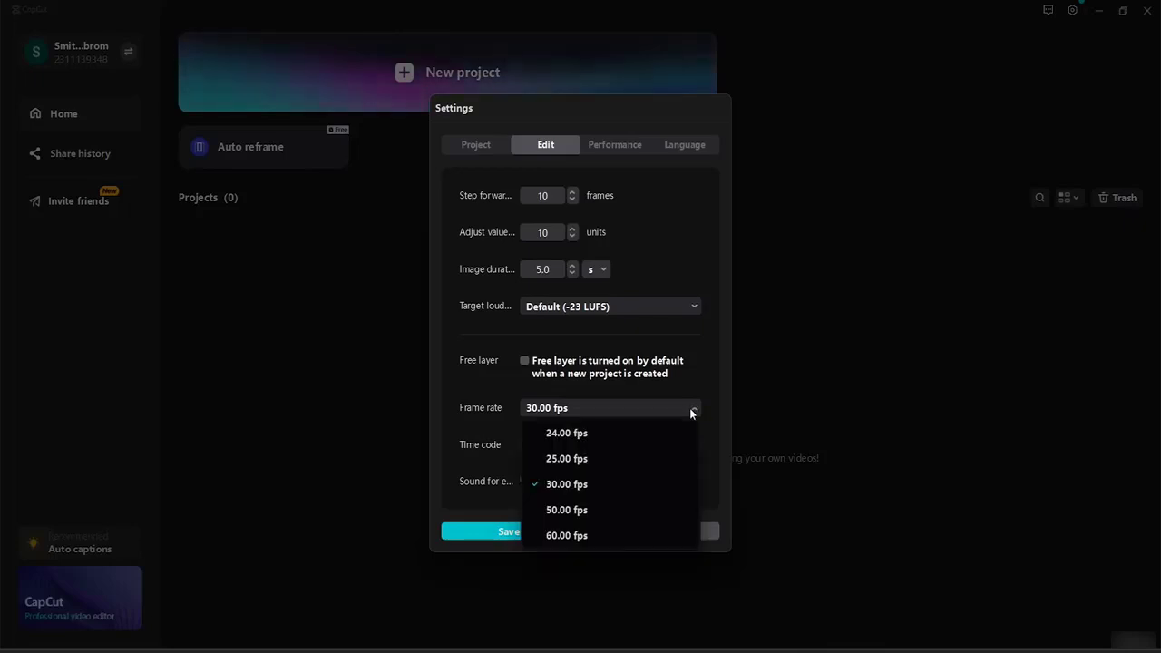
pyautogui.click(602, 480)
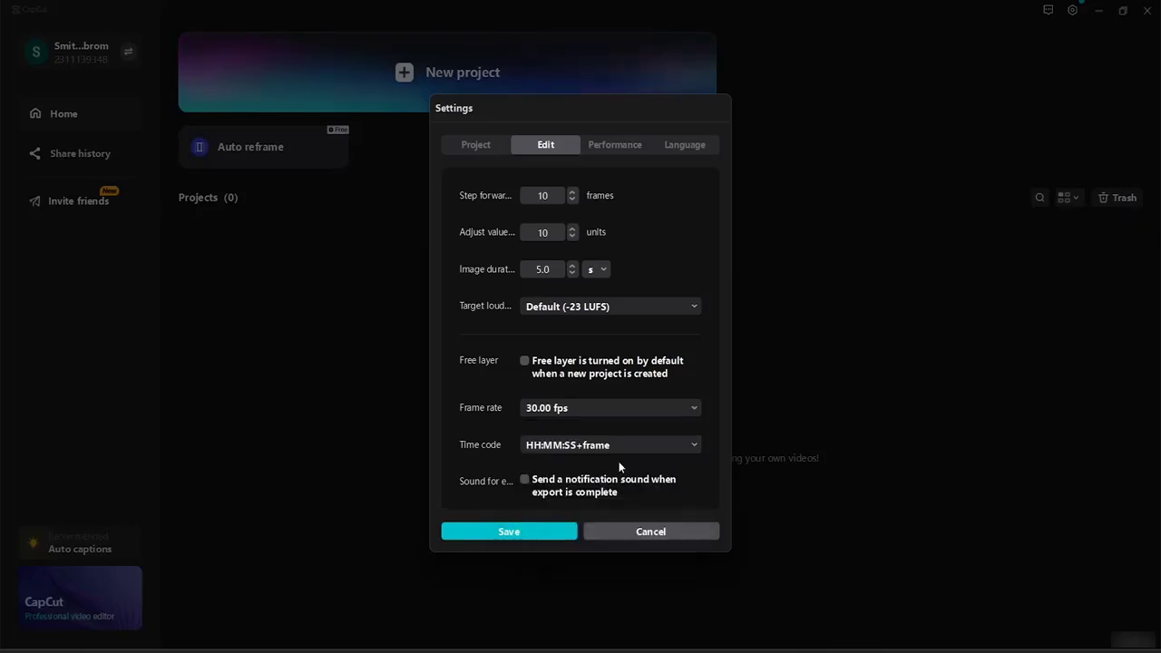
# Review the performance settings and the list of interface languages, and close the settings without saving.
pyautogui.click(615, 145)
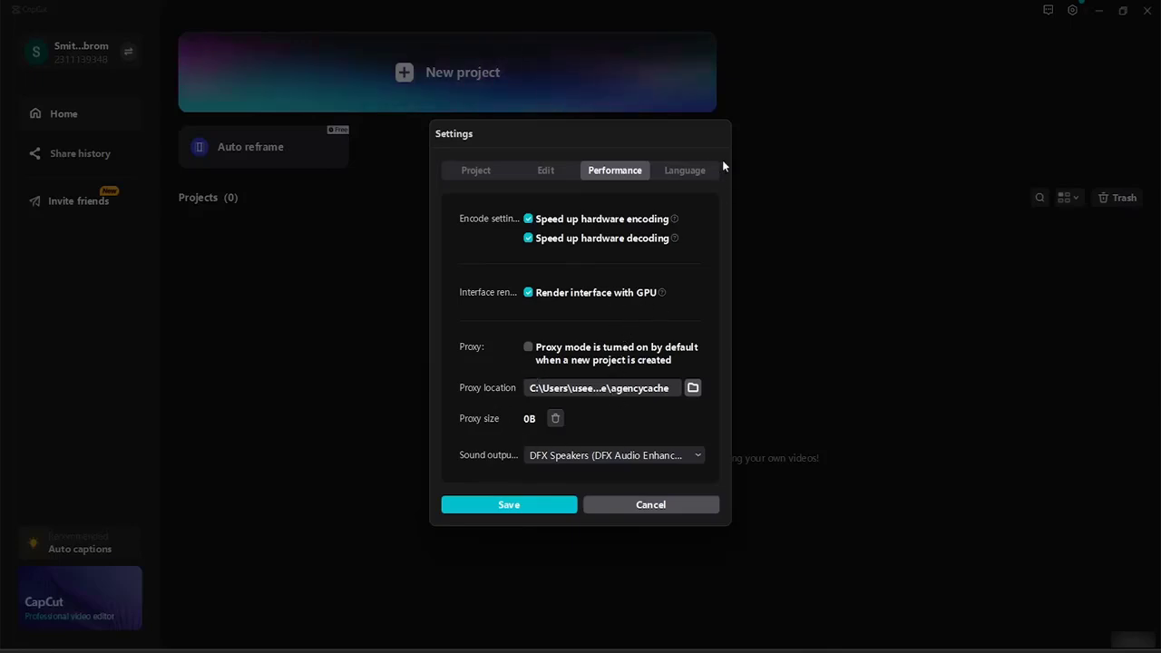
pyautogui.click(684, 171)
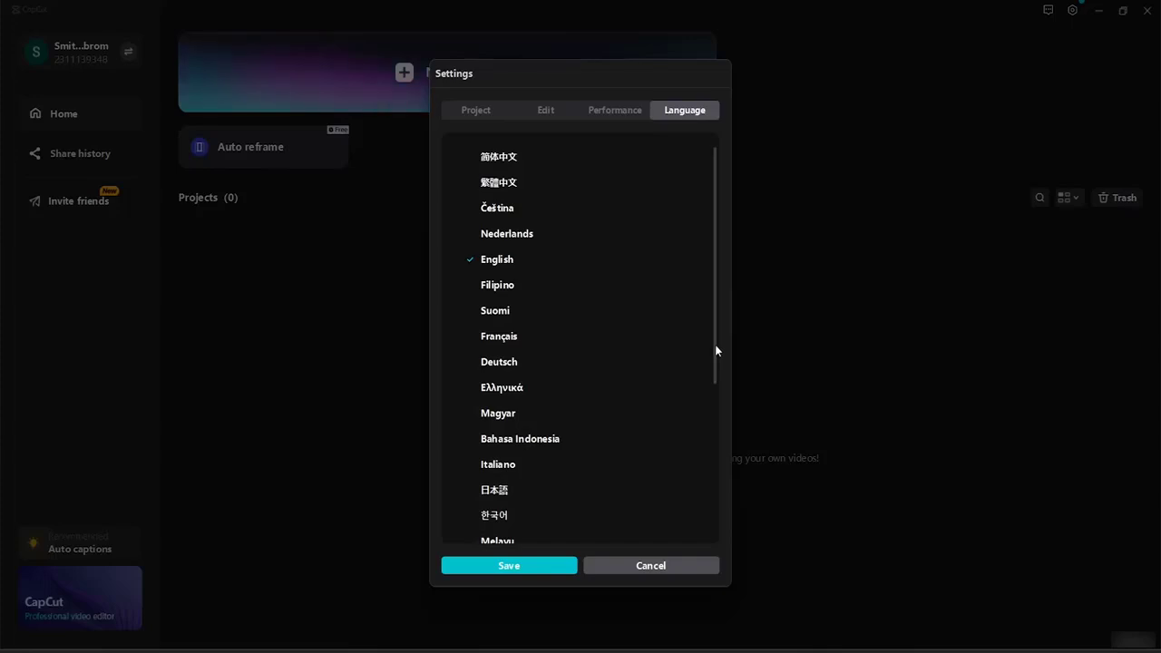
pyautogui.moveTo(716, 350); pyautogui.dragTo(694, 548)
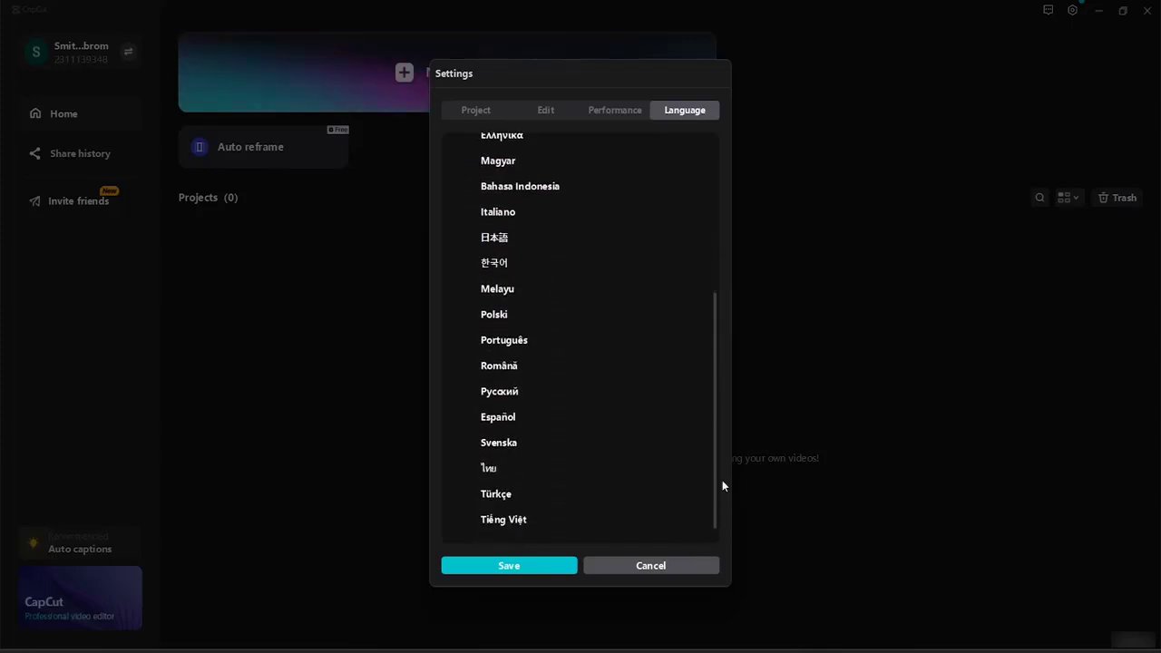
pyautogui.moveTo(723, 486); pyautogui.dragTo(744, 311)
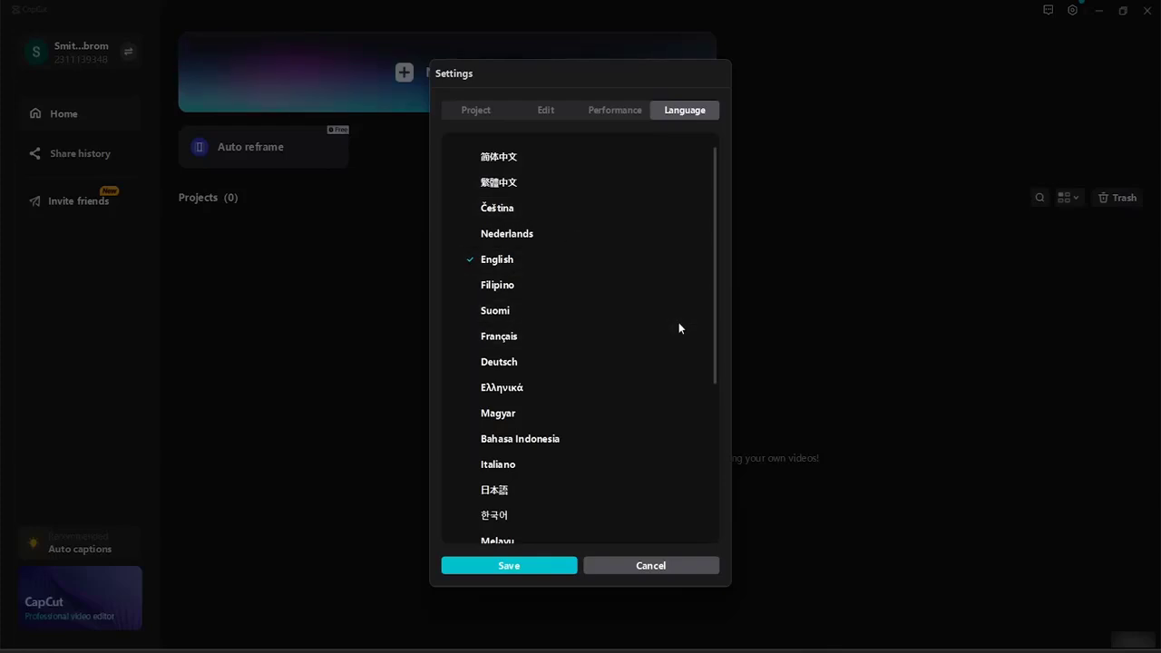
pyautogui.click(671, 565)
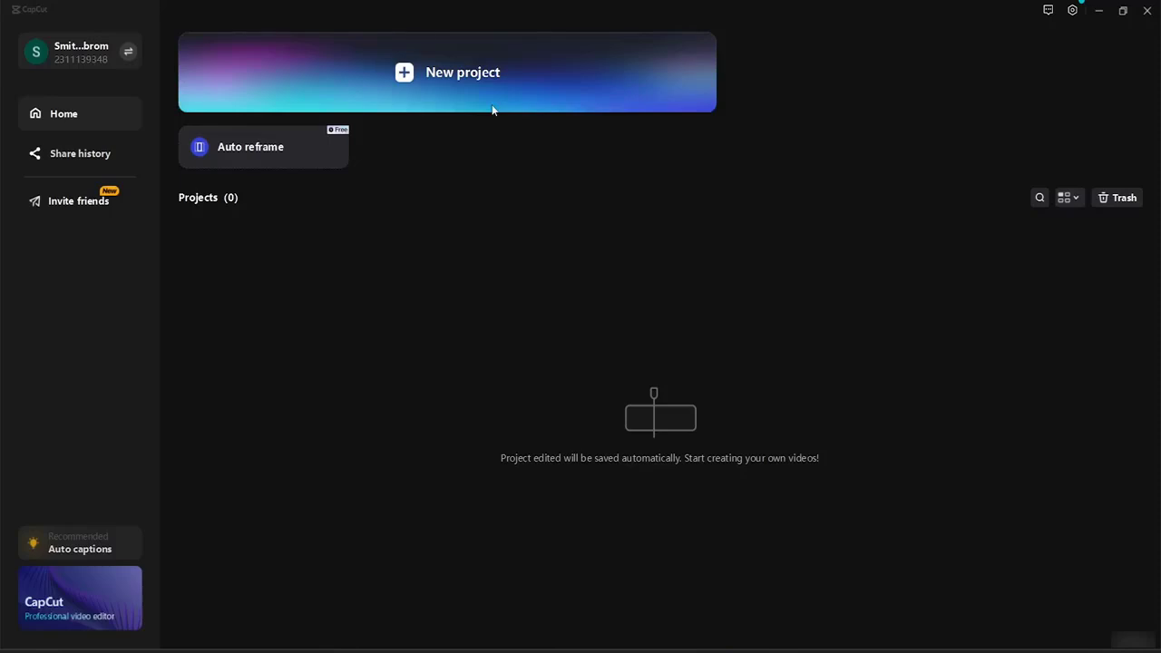
# Create a new project.
pyautogui.click(408, 77)
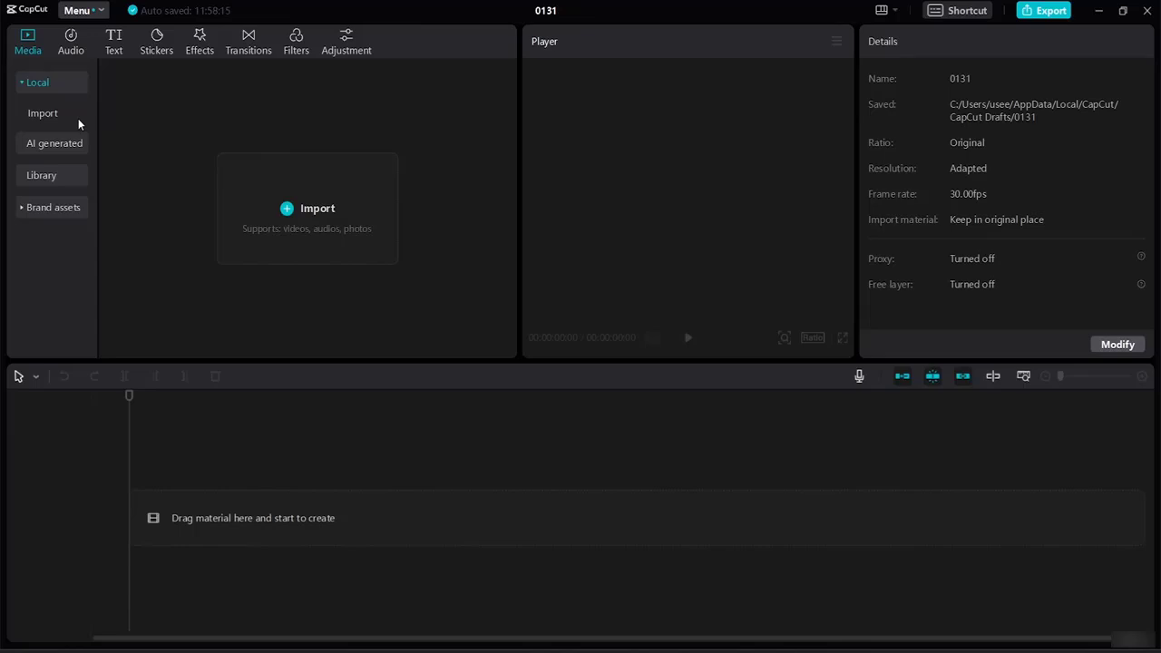
# Browse the stock videos and photos in the media library and check its trending search suggestions, including "news".
pyautogui.click(54, 143)
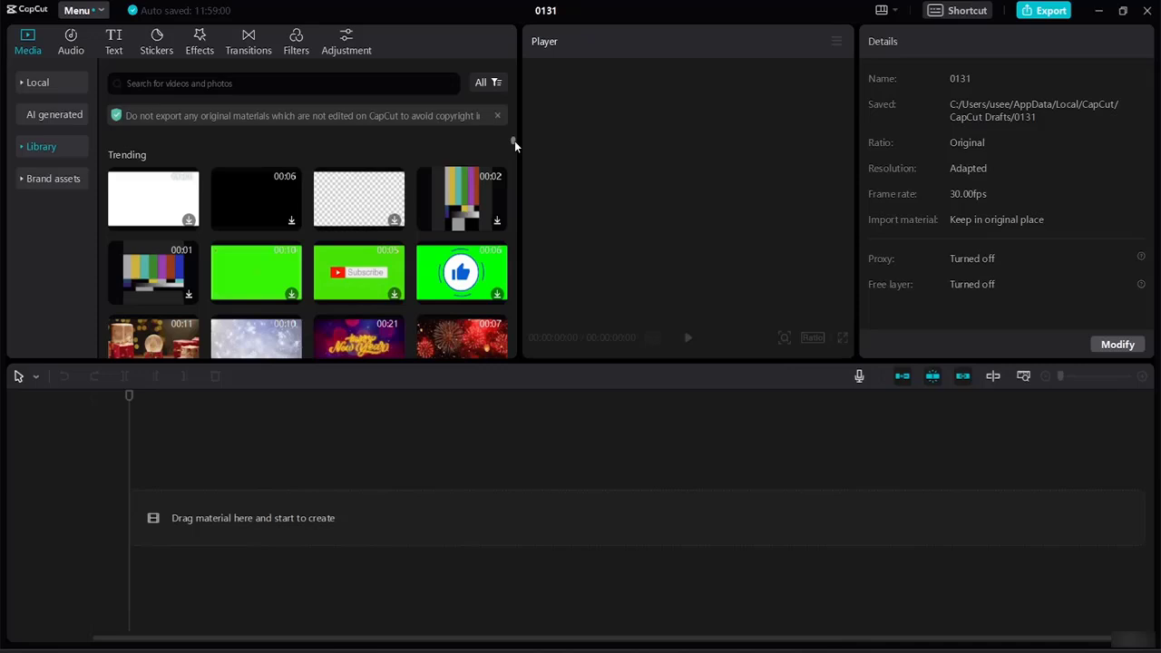
pyautogui.moveTo(514, 140); pyautogui.dragTo(515, 163)
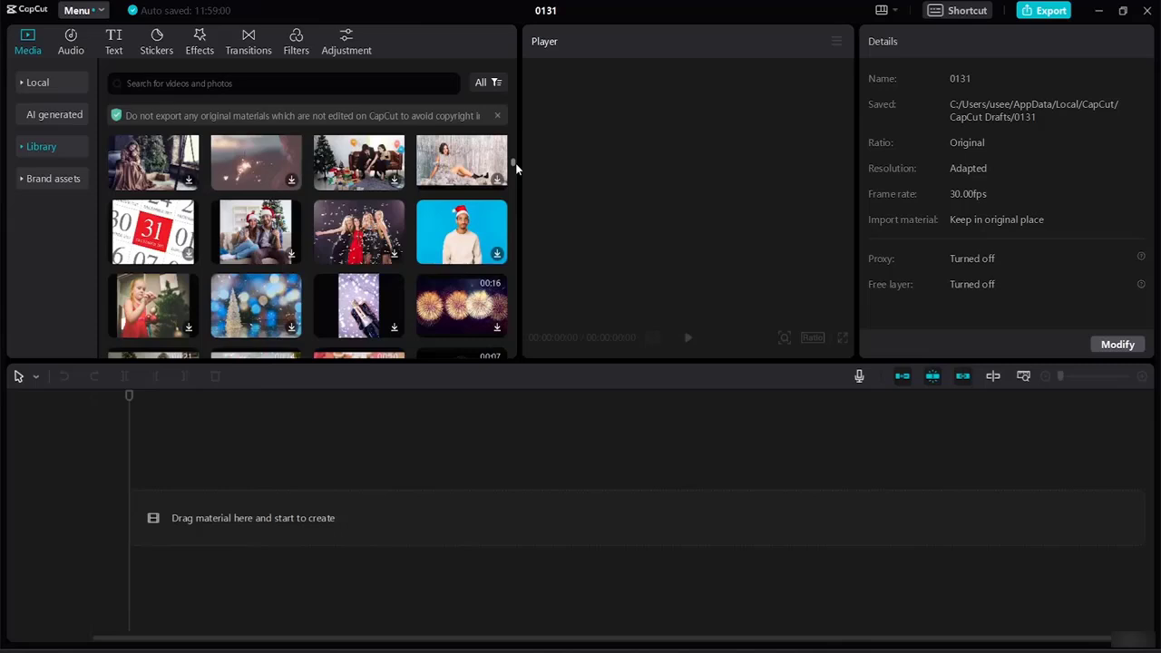
pyautogui.moveTo(516, 168); pyautogui.dragTo(514, 189)
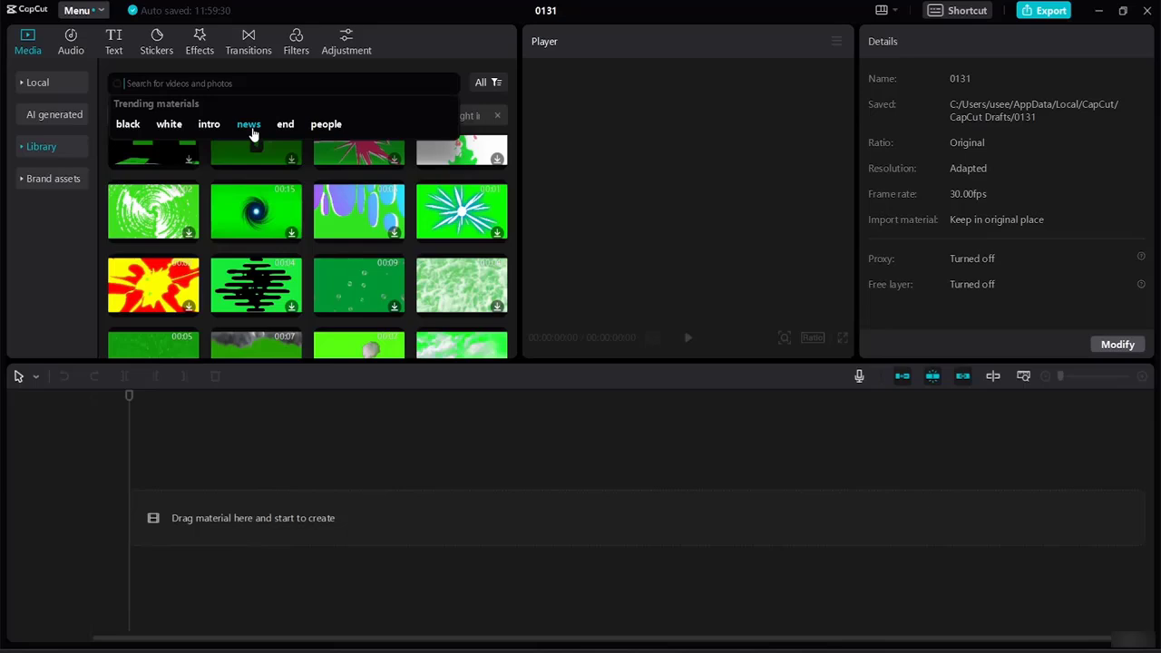
pyautogui.click(249, 128)
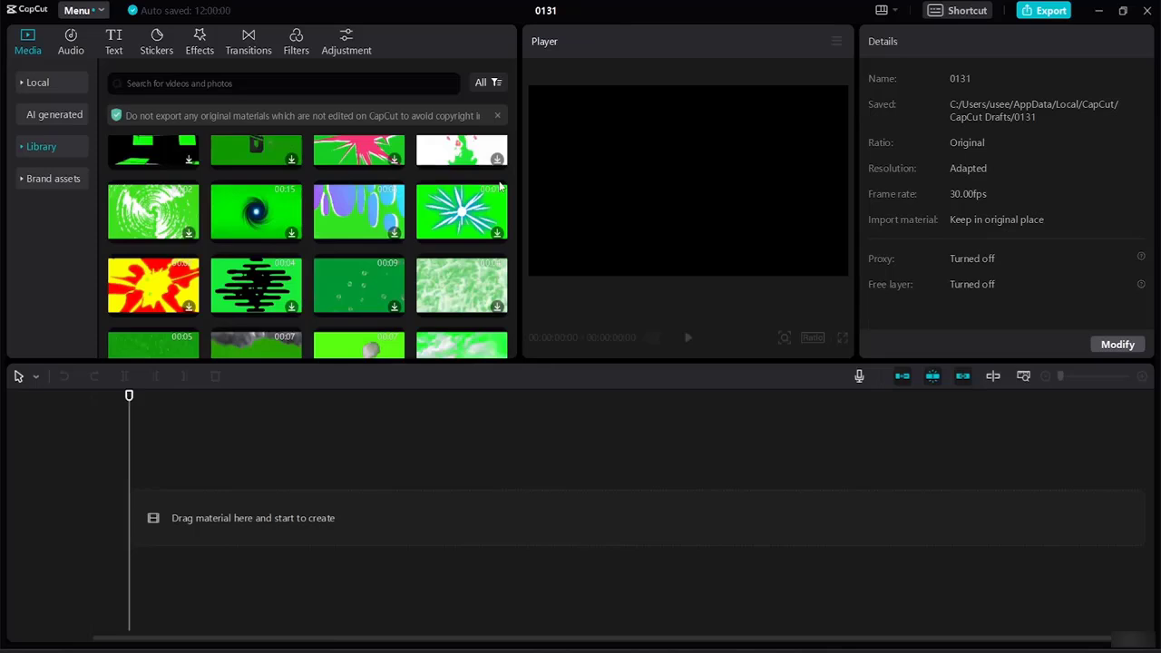
# Review the AI generated page, the Library categories, and the images and videos in Brand assets.
pyautogui.click(48, 147)
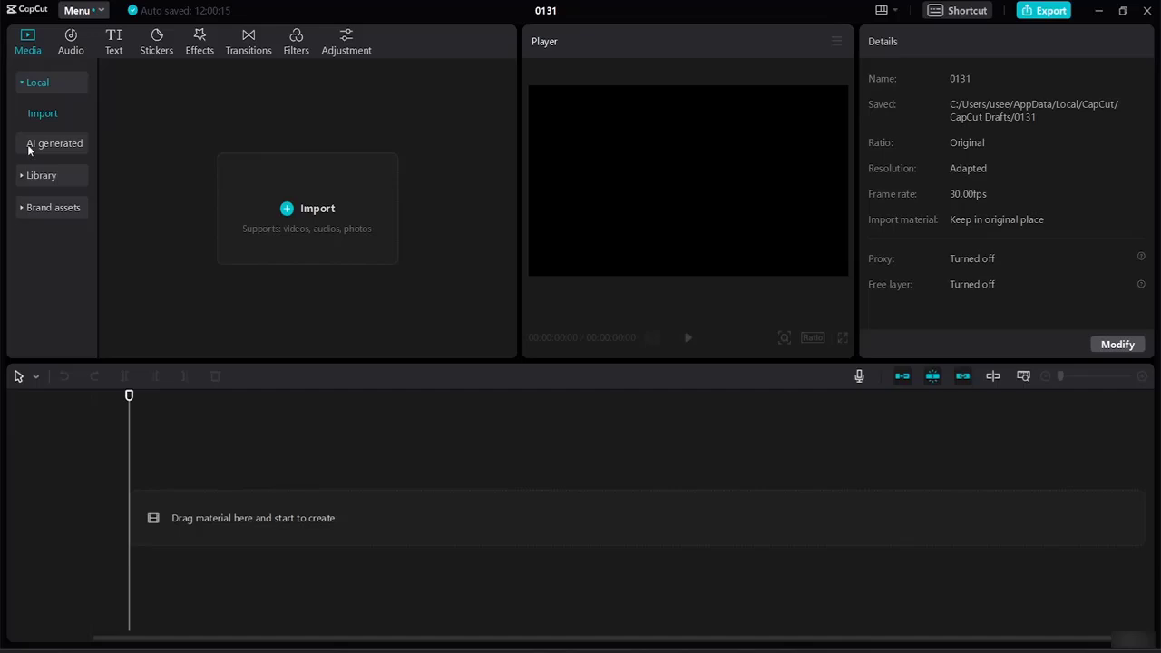
pyautogui.click(40, 150)
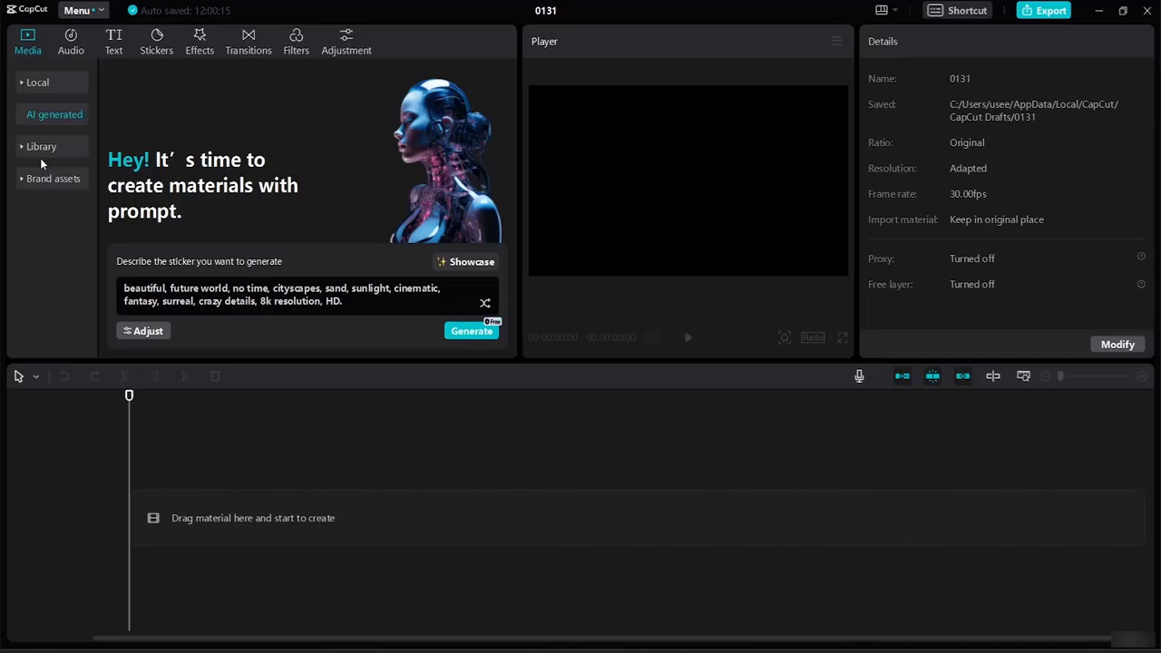
pyautogui.click(40, 156)
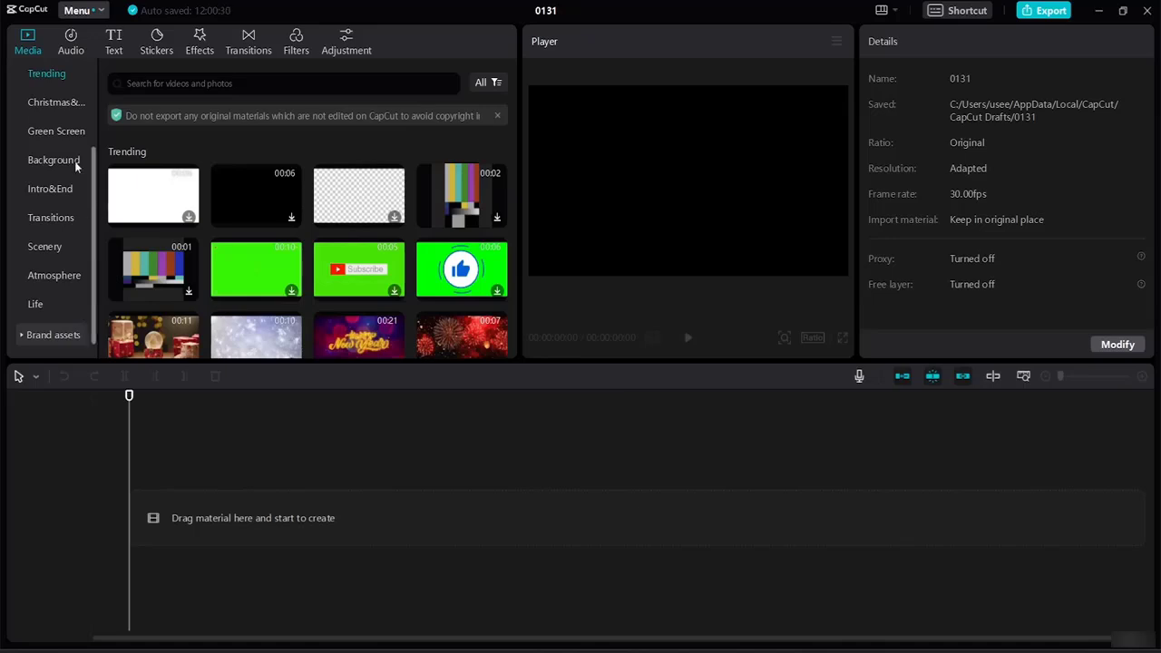
pyautogui.click(23, 335)
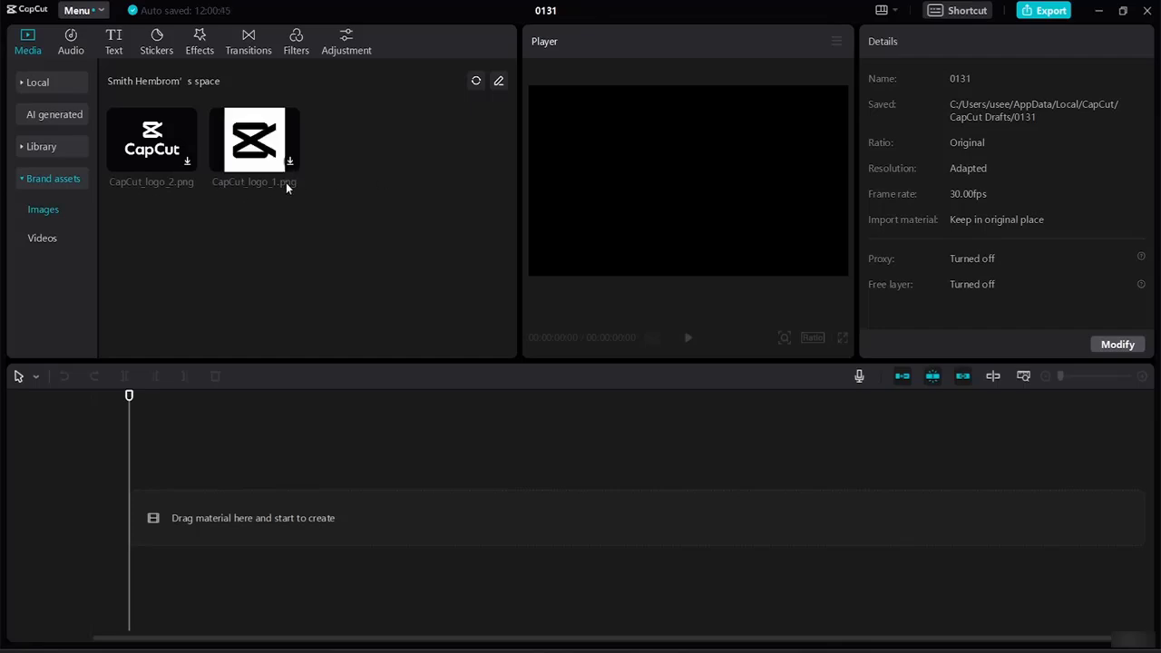
pyautogui.click(47, 237)
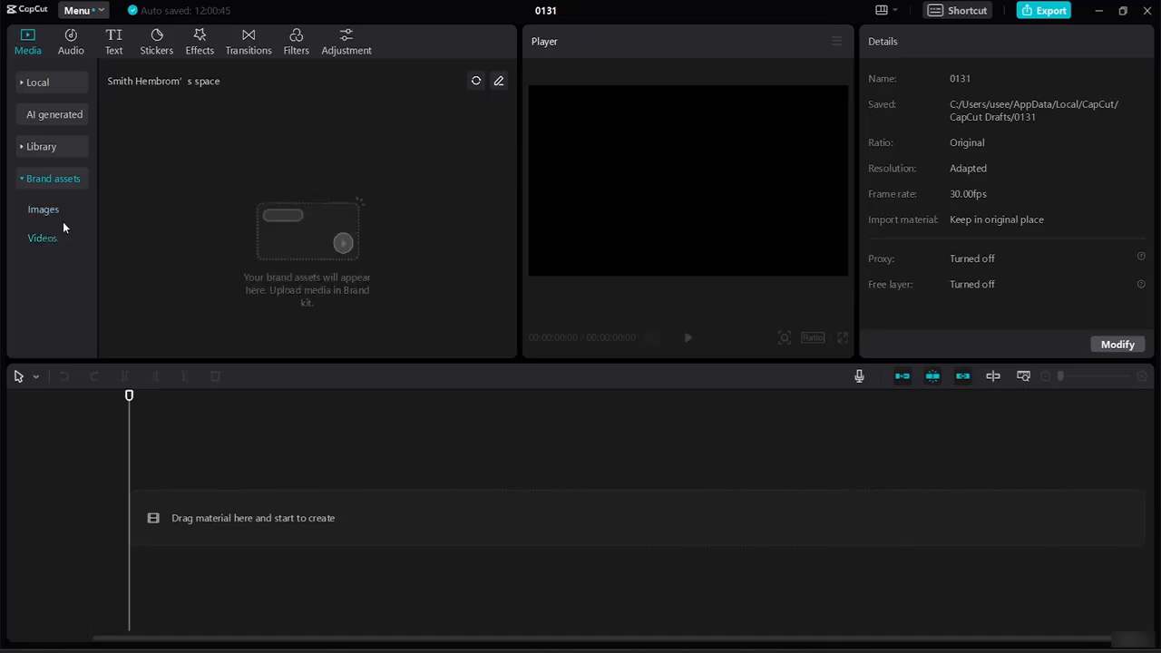
pyautogui.click(56, 212)
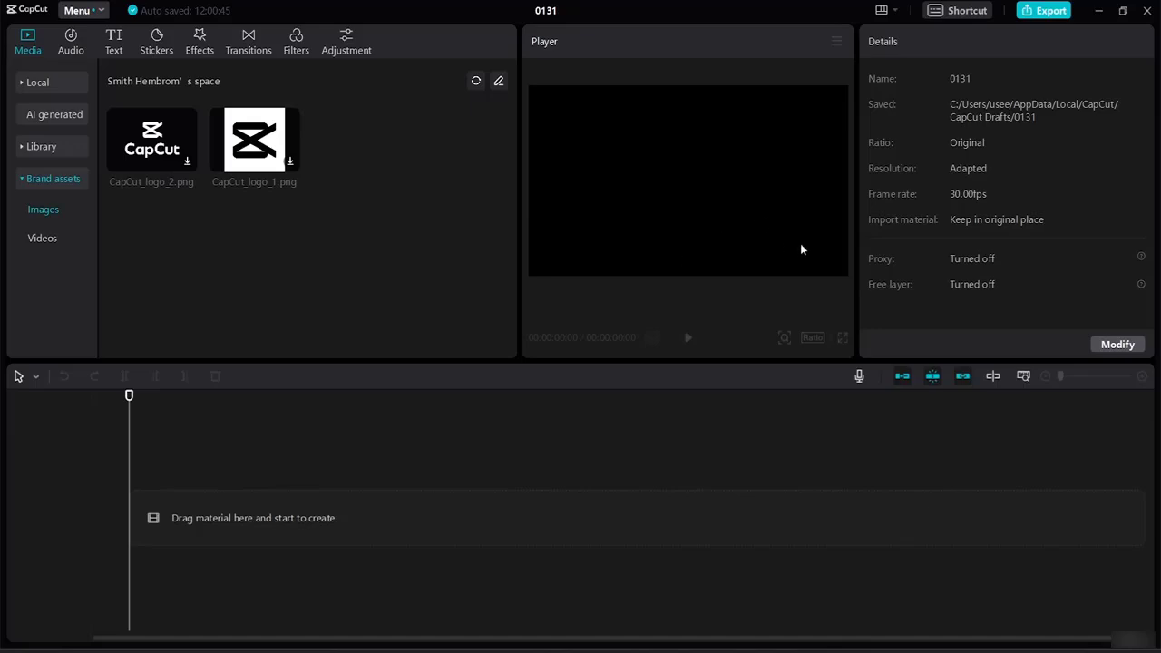
pyautogui.click(24, 180)
# Rename the project as "Introduction Class".
pyautogui.click(554, 8)
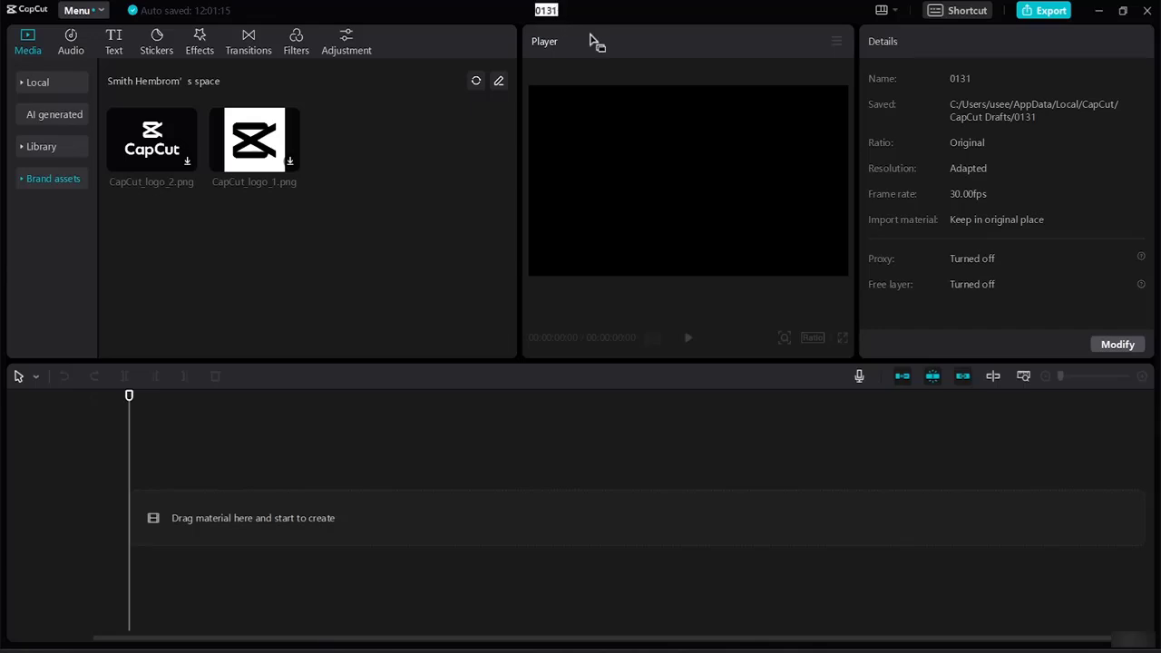
pyautogui.press('BackSpace')
pyautogui.write('Introduction Class')
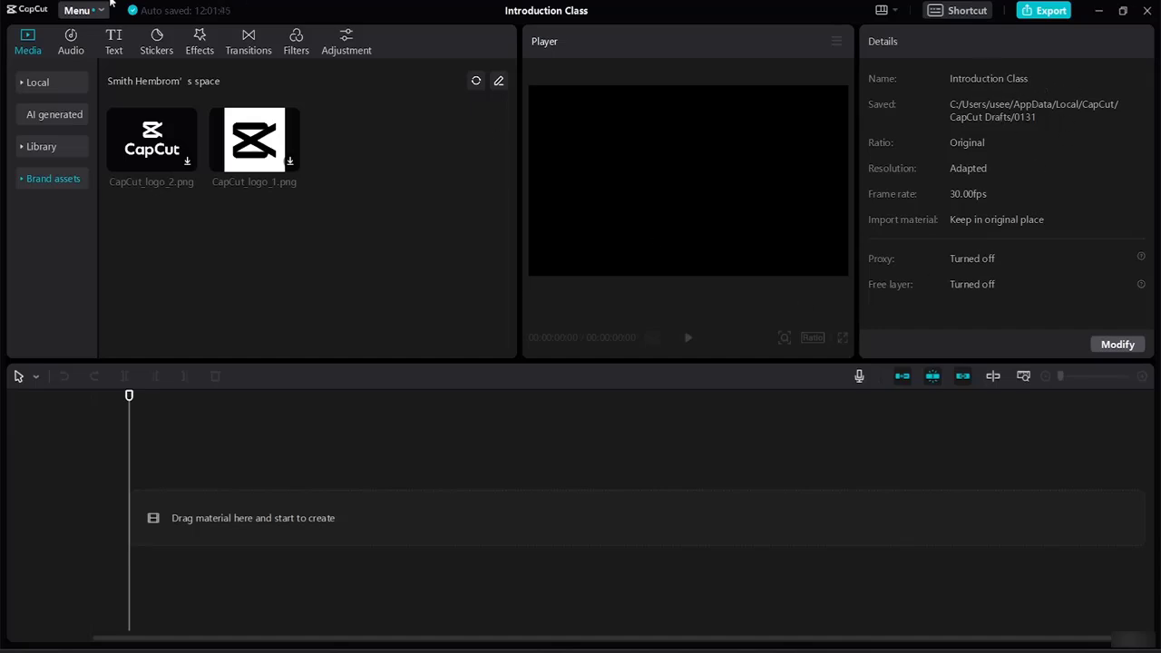
# Download the trending track "Welcome to Walkerworld" from the music library and pause its preview.
pyautogui.click(72, 44)
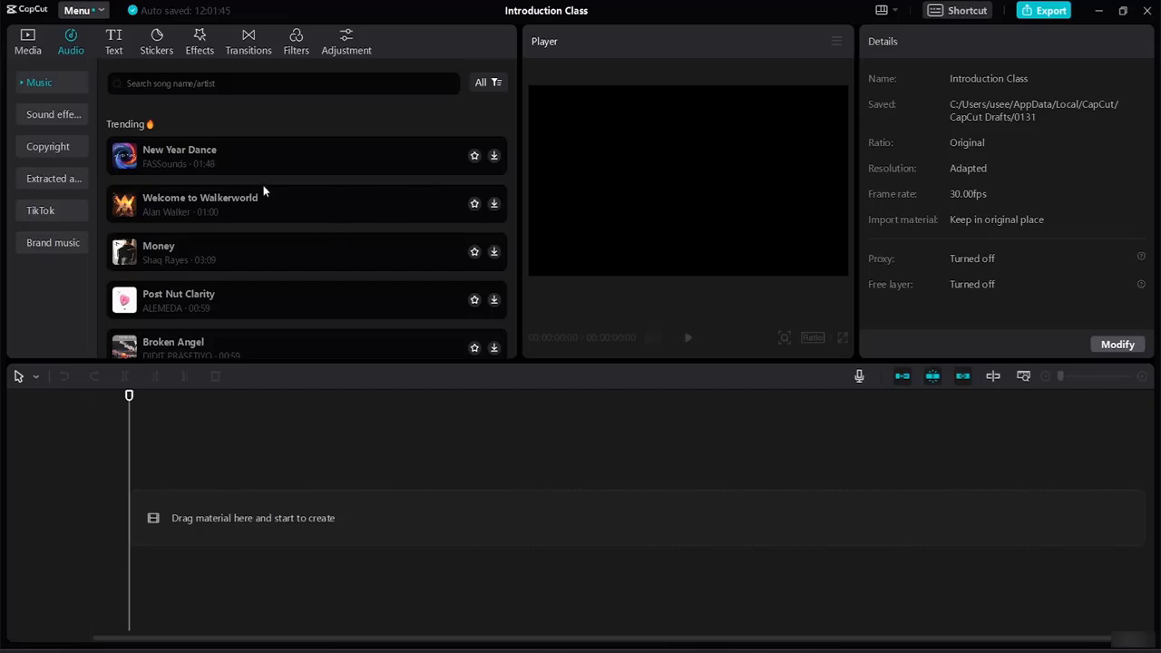
pyautogui.click(493, 205)
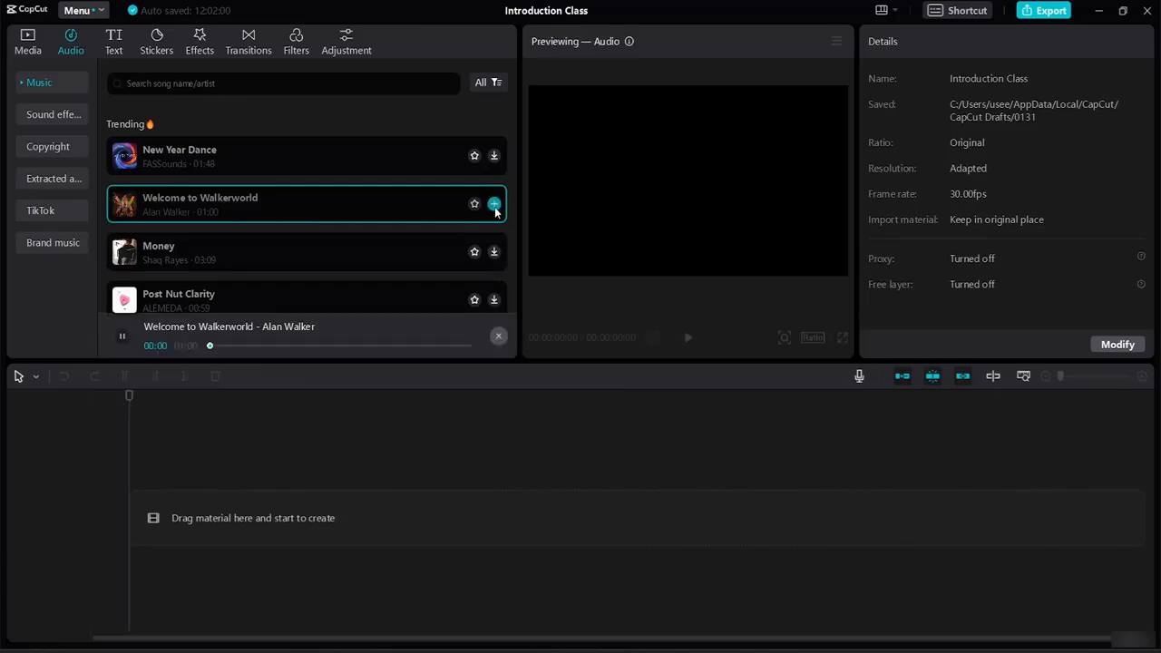
pyautogui.click(118, 336)
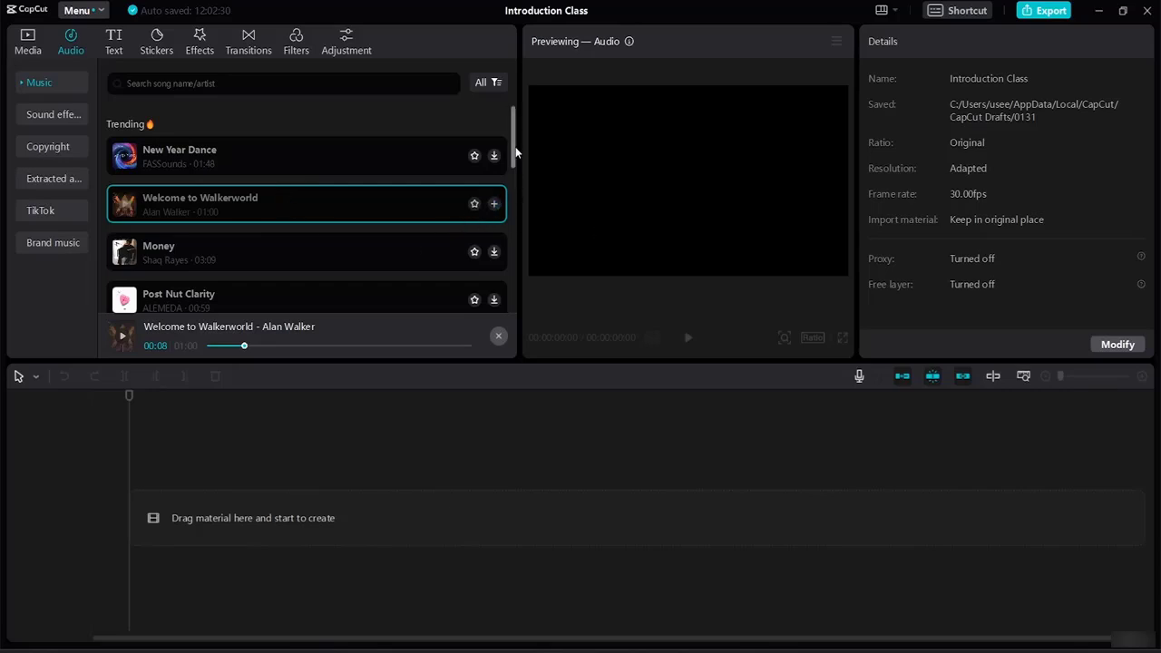
pyautogui.moveTo(512, 145)
pyautogui.mouseDown()
pyautogui.moveTo(532, 292)
pyautogui.moveTo(524, 130)
pyautogui.mouseUp()
# Try the Commercial filter on the sound effects list and restore the filter to All.
pyautogui.click(52, 115)
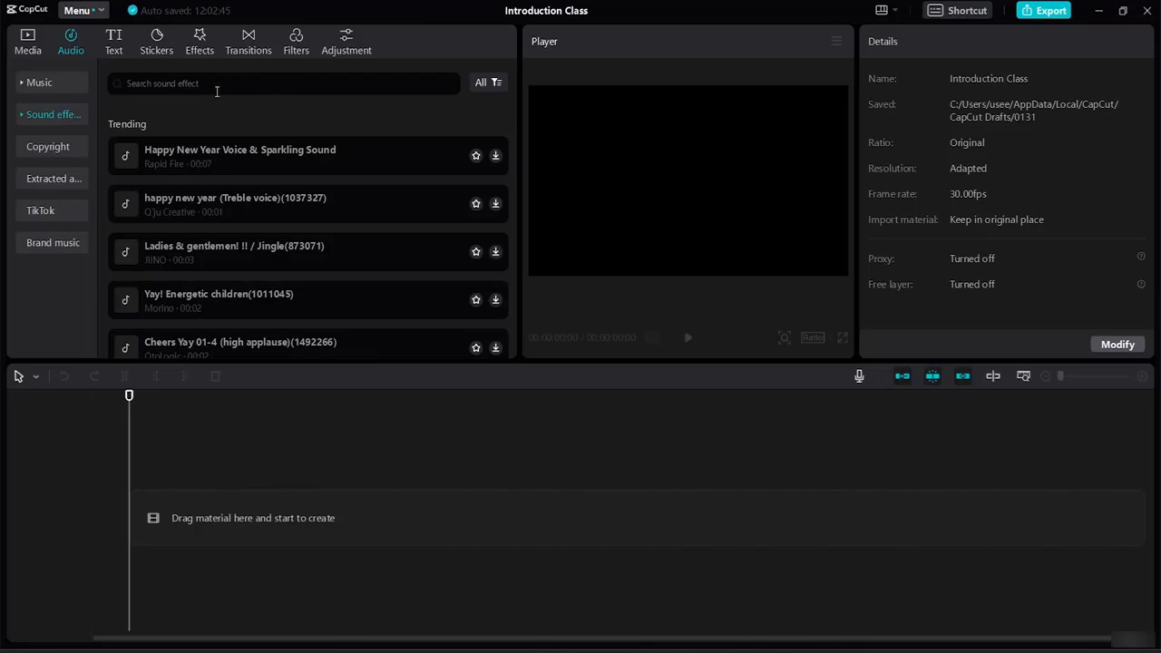
pyautogui.click(487, 83)
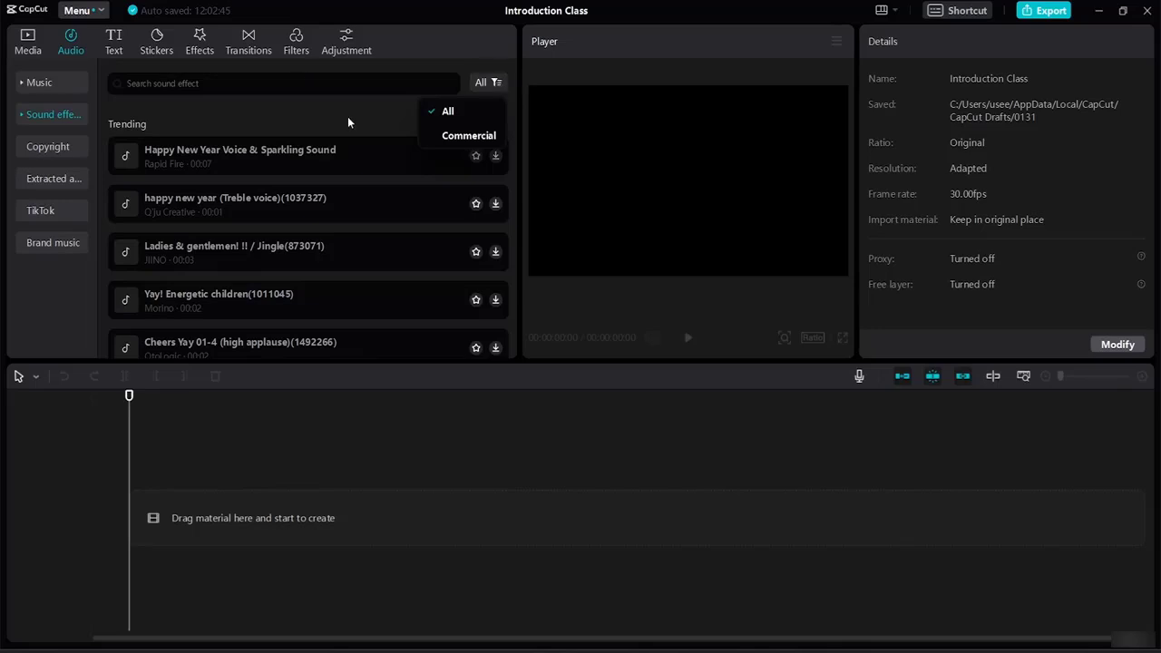
pyautogui.click(455, 141)
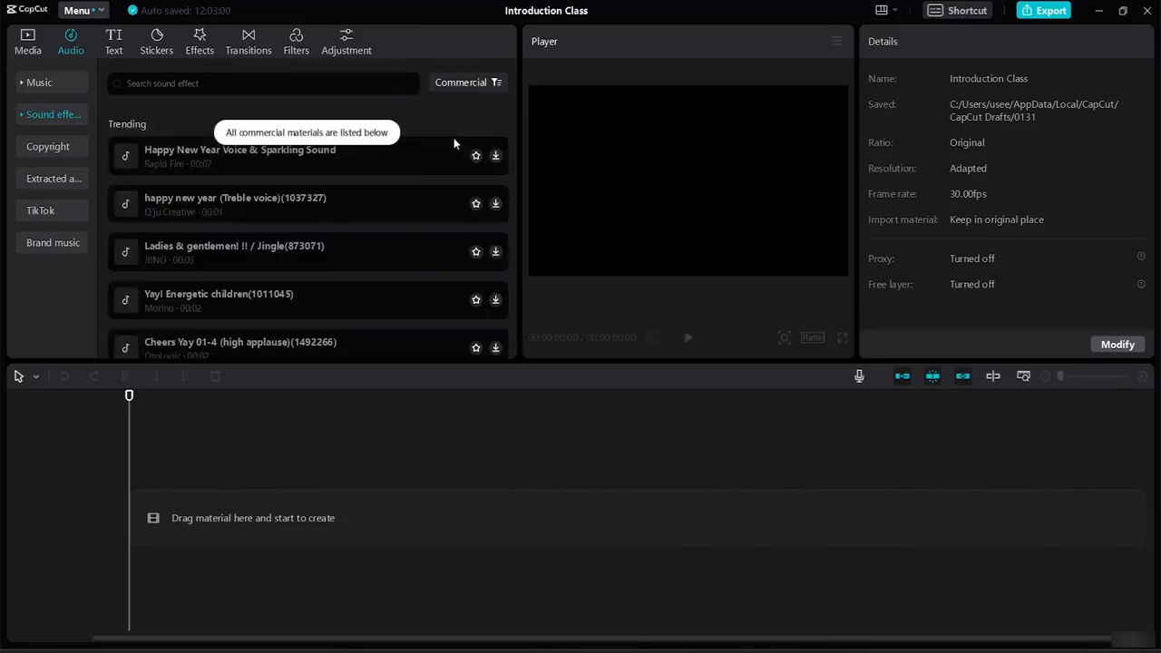
pyautogui.click(497, 82)
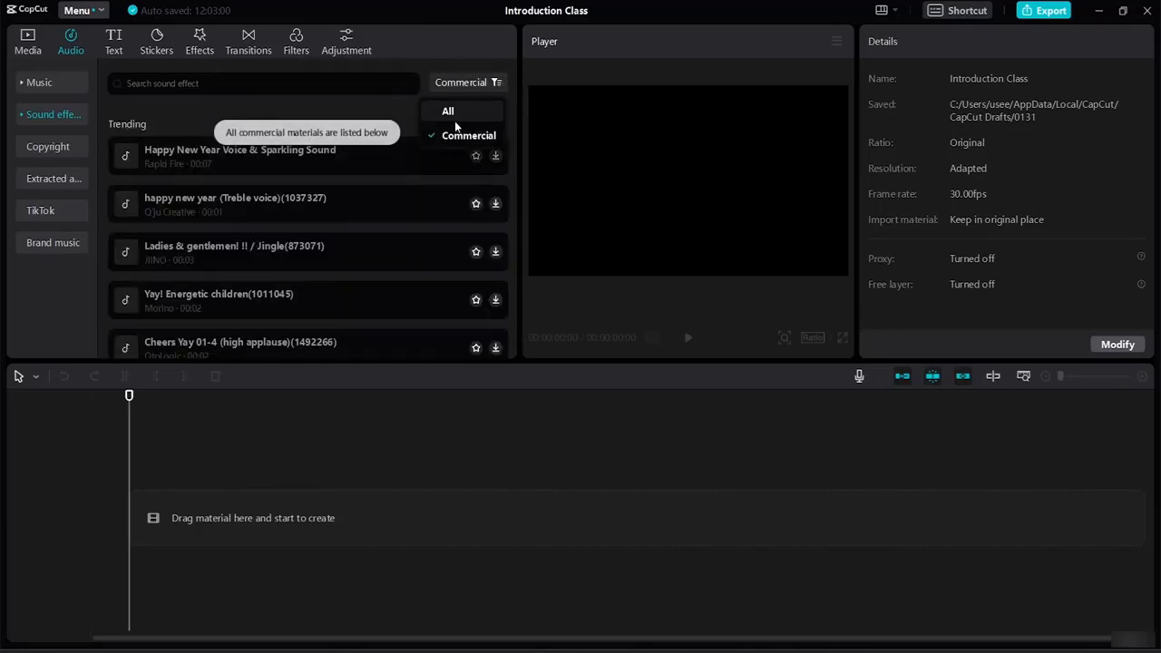
pyautogui.click(453, 111)
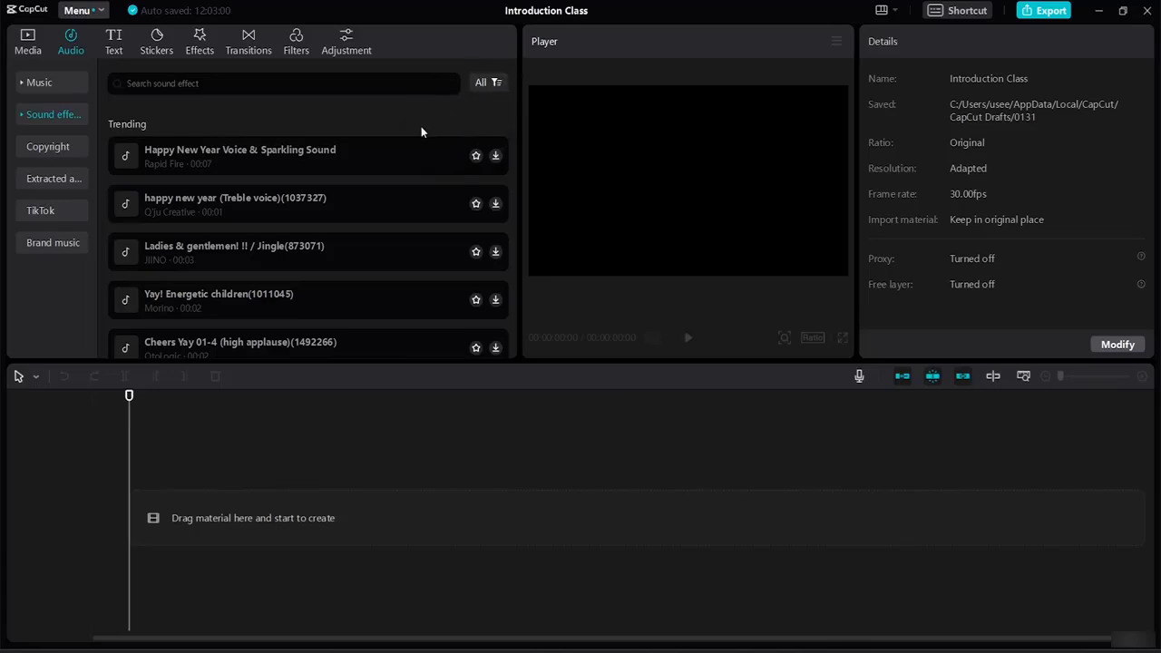
# Review the audio library's Copyright, Extracted audio, TikTok and Brand music pages.
pyautogui.click(50, 146)
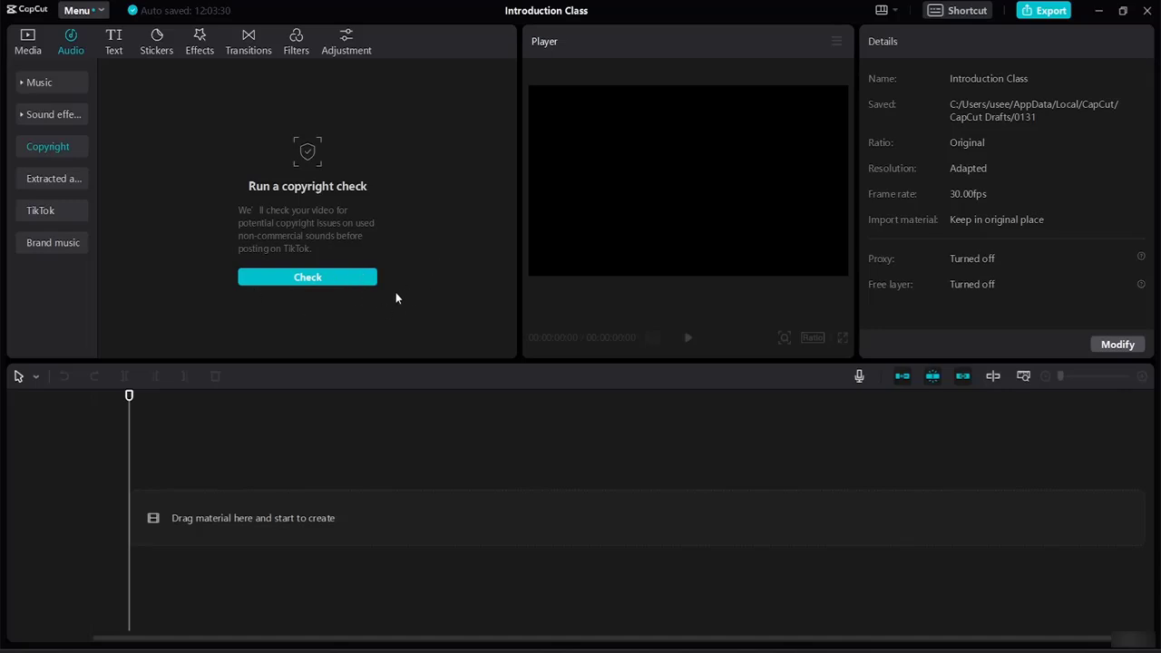
pyautogui.click(54, 179)
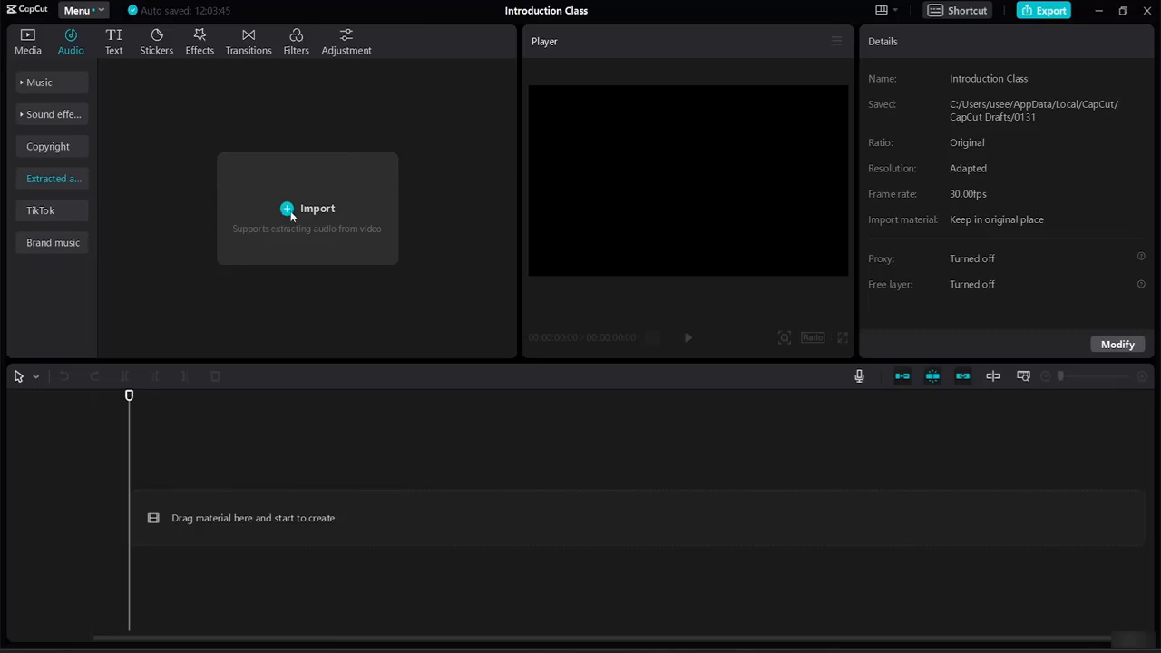
pyautogui.click(54, 210)
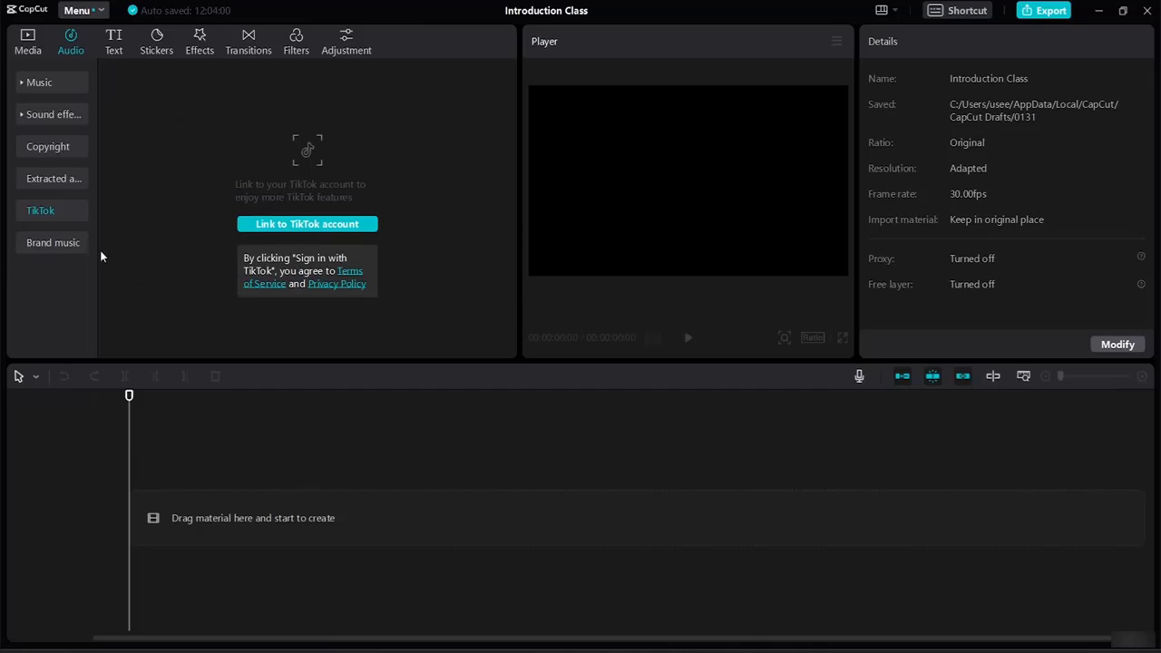
pyautogui.click(61, 241)
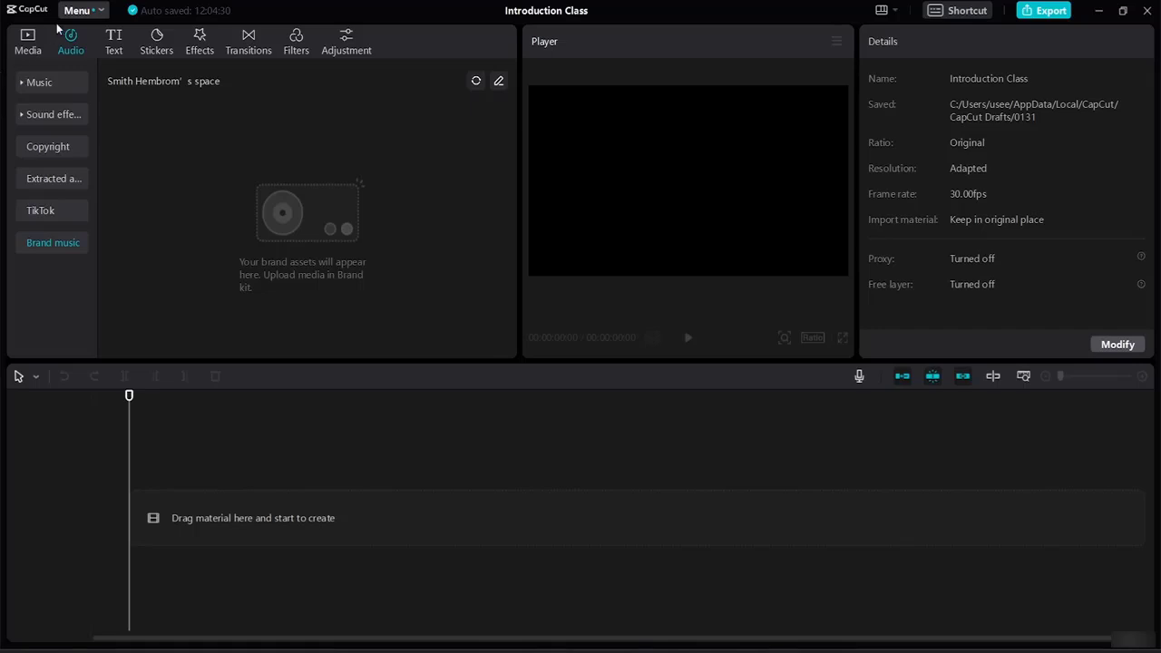
# Browse the Trending text templates in the text library, including the Default text.
pyautogui.click(118, 52)
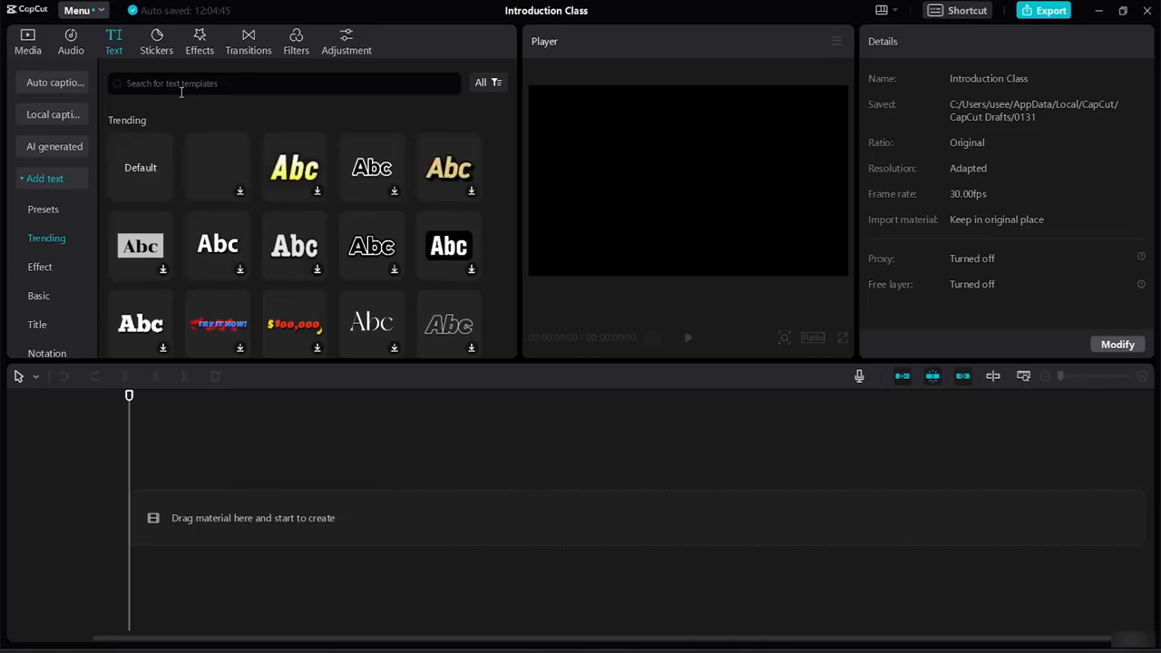
pyautogui.moveTo(145, 185)
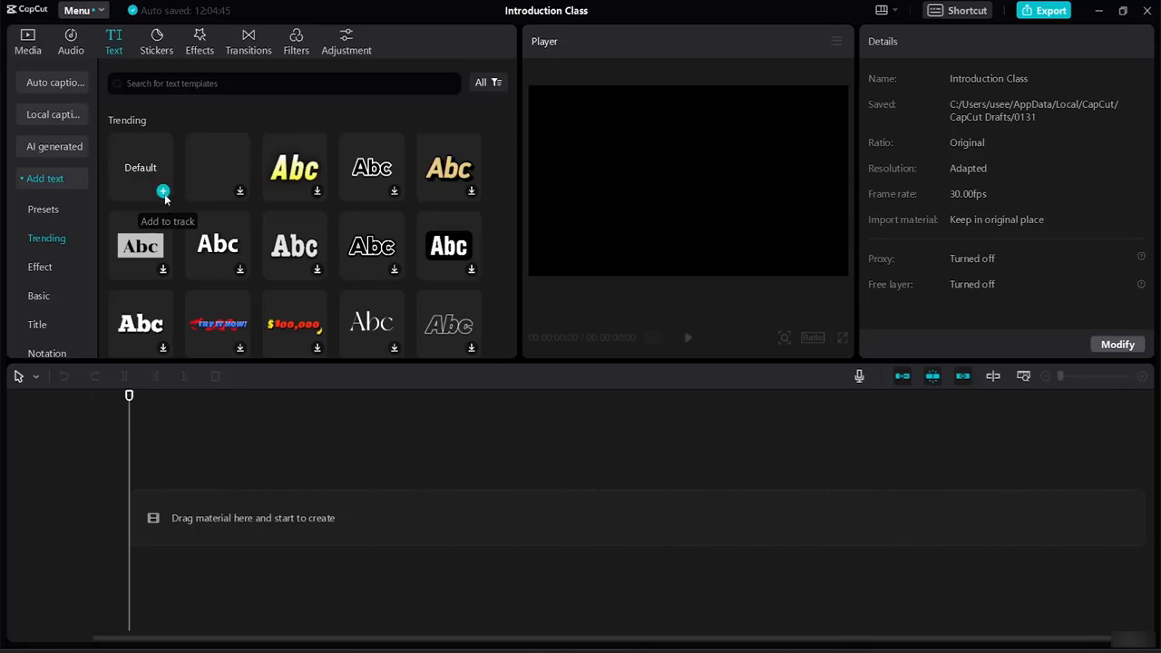
pyautogui.moveTo(144, 175); pyautogui.dragTo(143, 161)
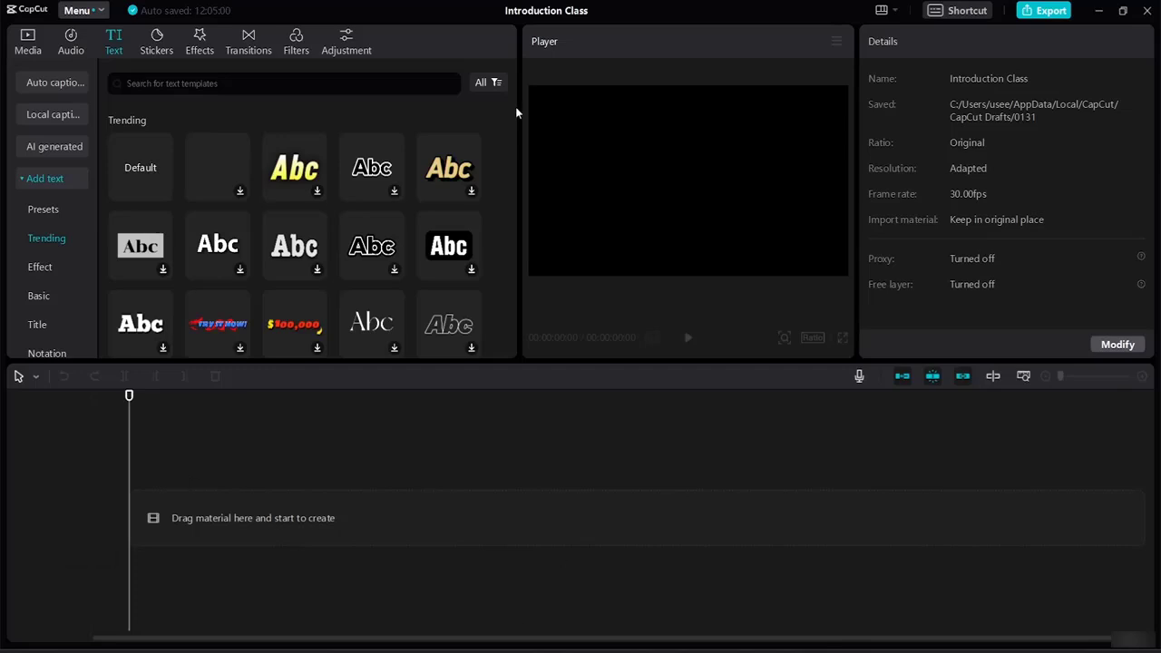
pyautogui.scroll(-5, 515, 113)
pyautogui.moveTo(521, 147); pyautogui.dragTo(527, 146)
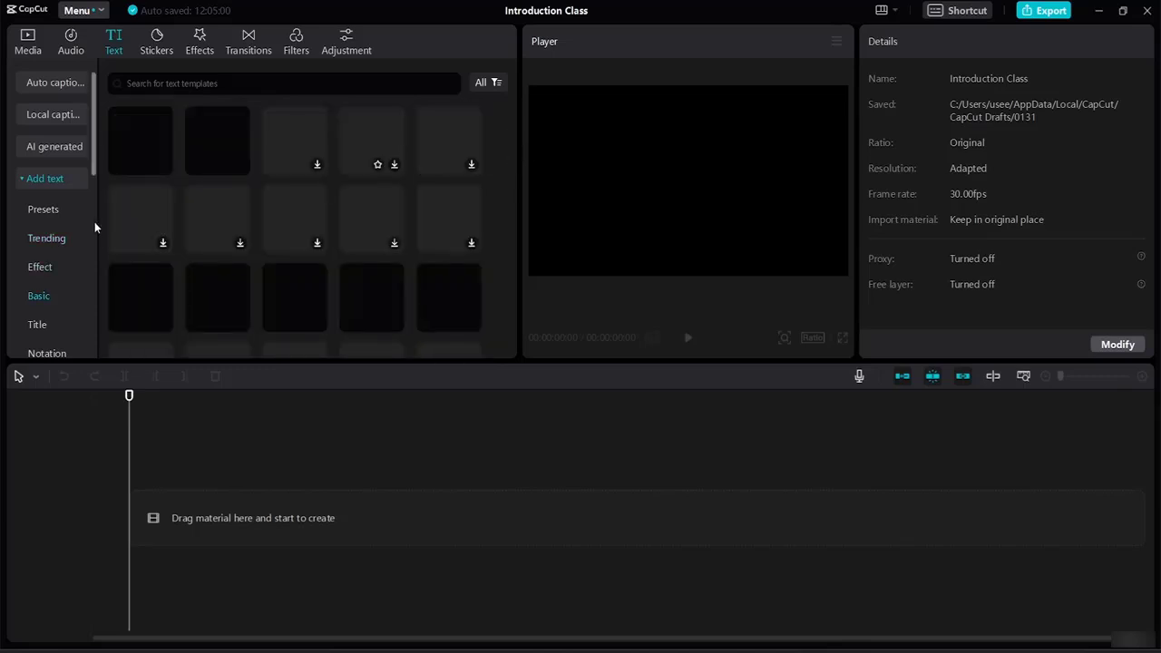
# Review the Presets, Trending and Effect categories of text templates.
pyautogui.click(57, 213)
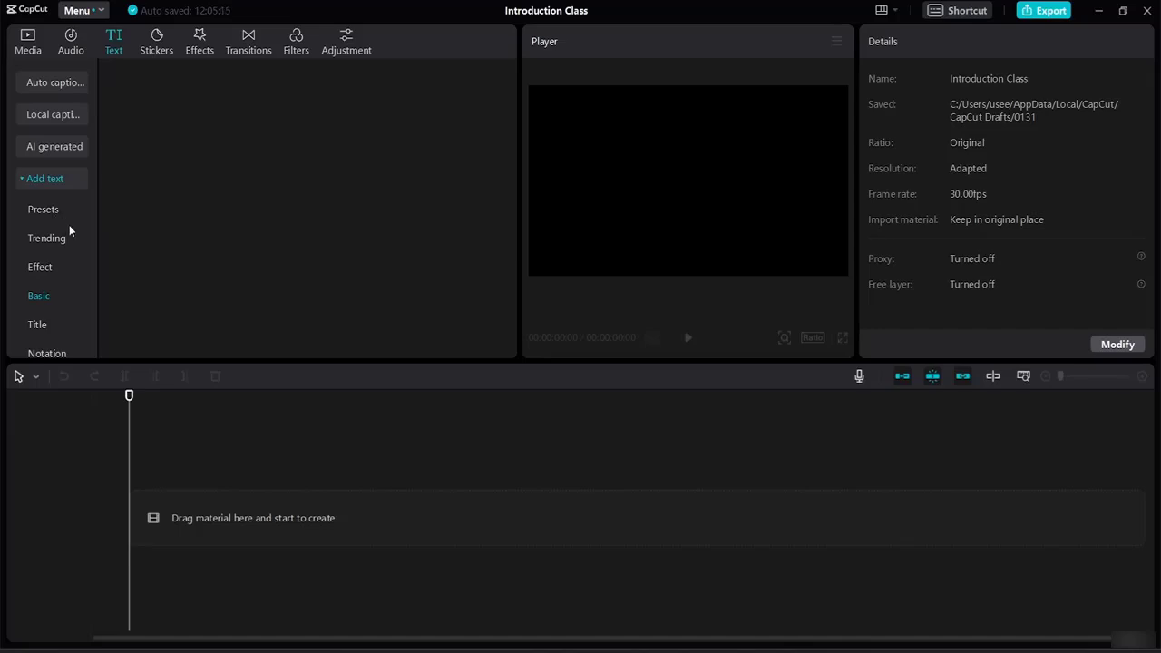
pyautogui.click(50, 209)
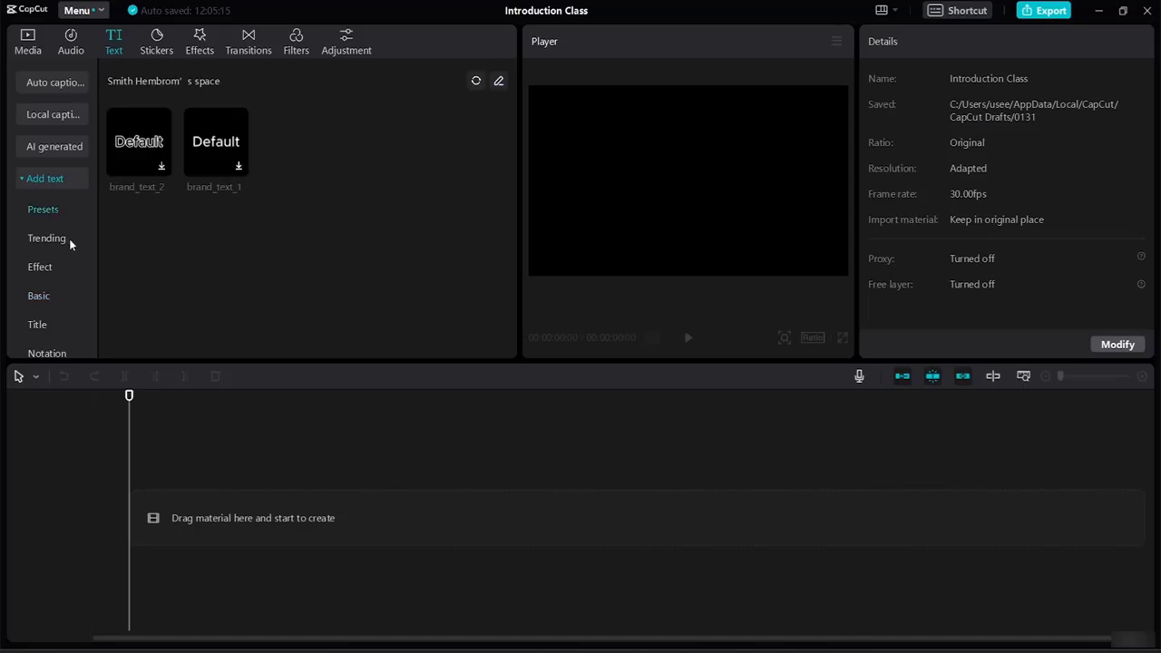
pyautogui.click(58, 240)
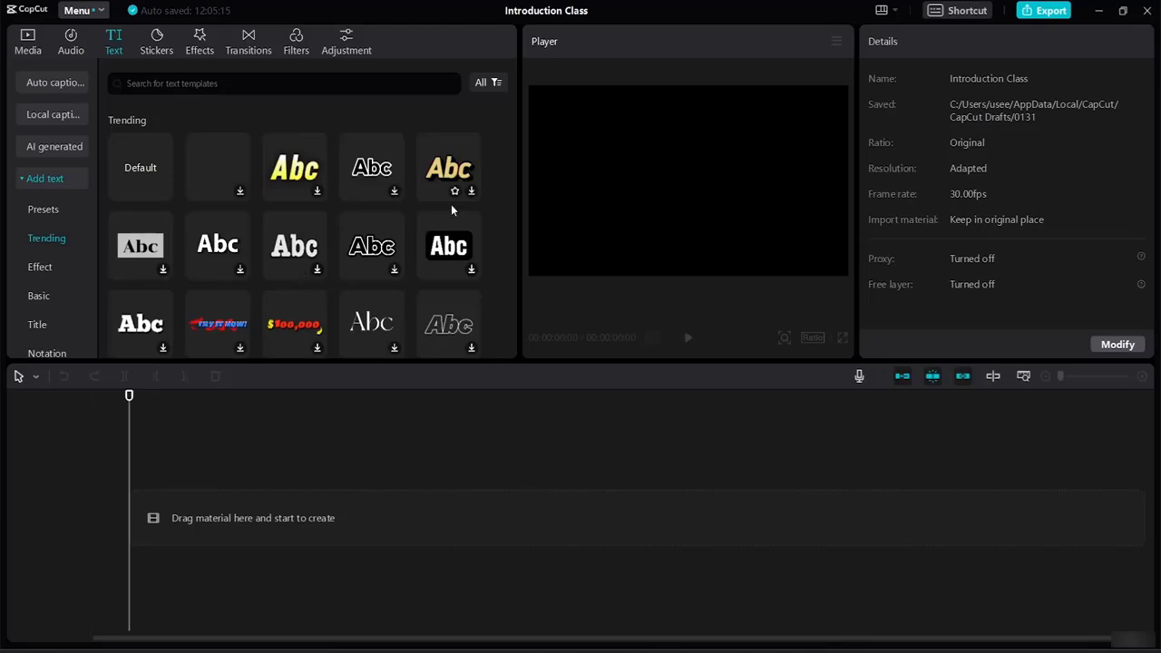
pyautogui.click(58, 268)
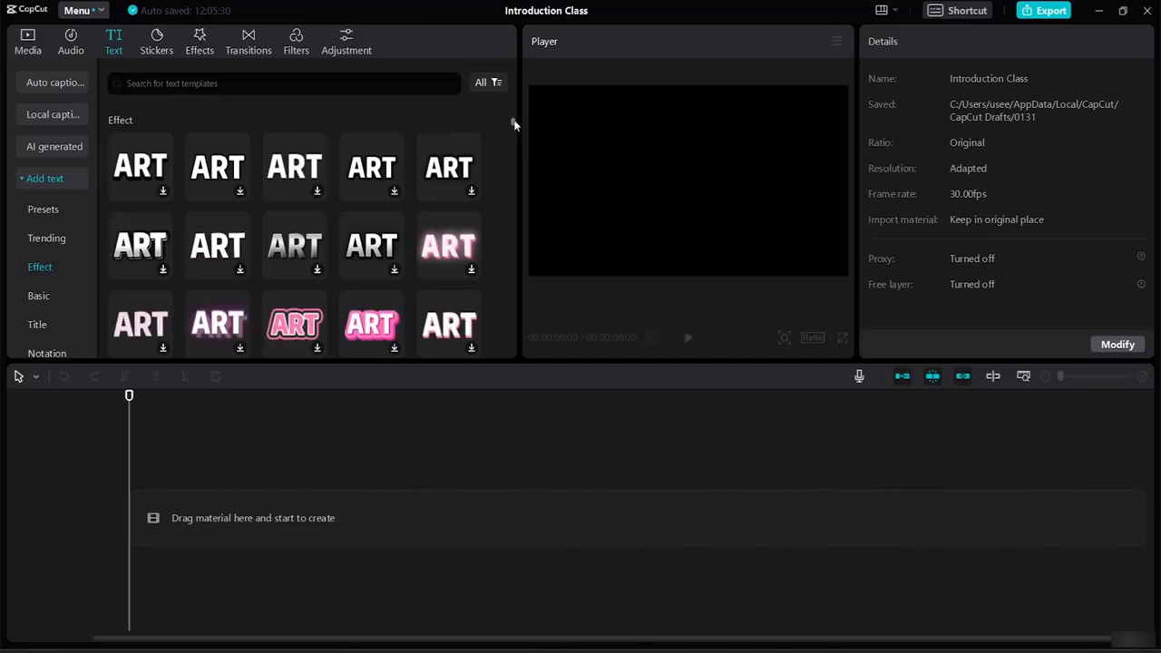
pyautogui.scroll(-5, 515, 150)
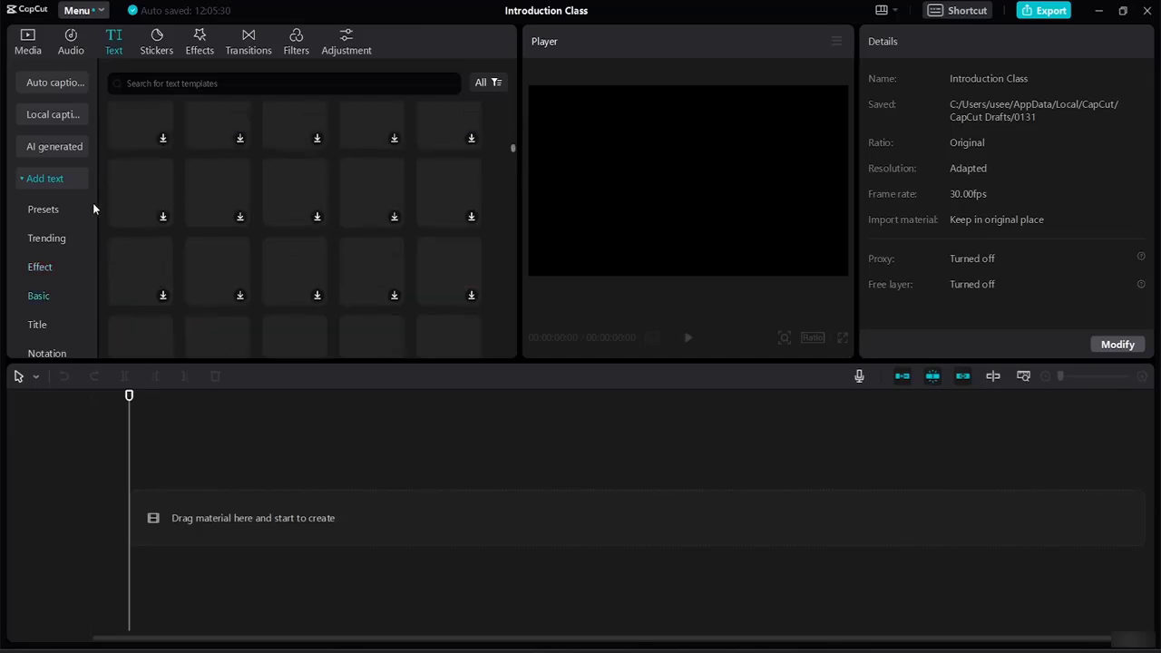
# Look through the remaining text template categories, from Basic and Title down to Advertisement and Pet.
pyautogui.scroll(-1, 94, 184)
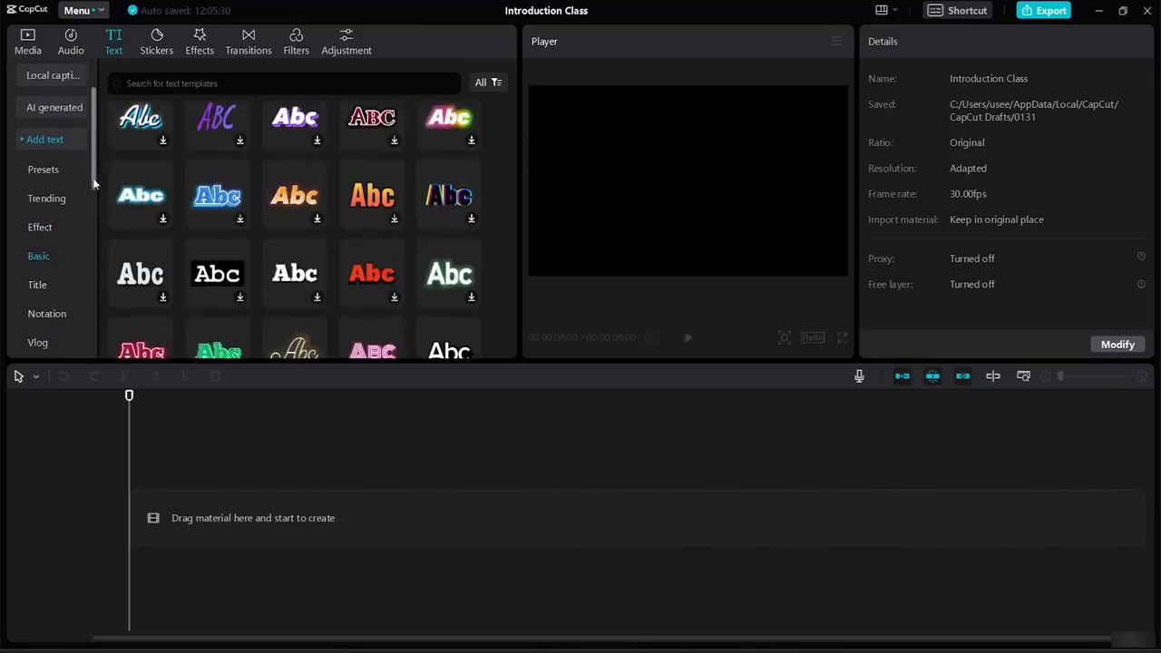
pyautogui.scroll(-4, 101, 208)
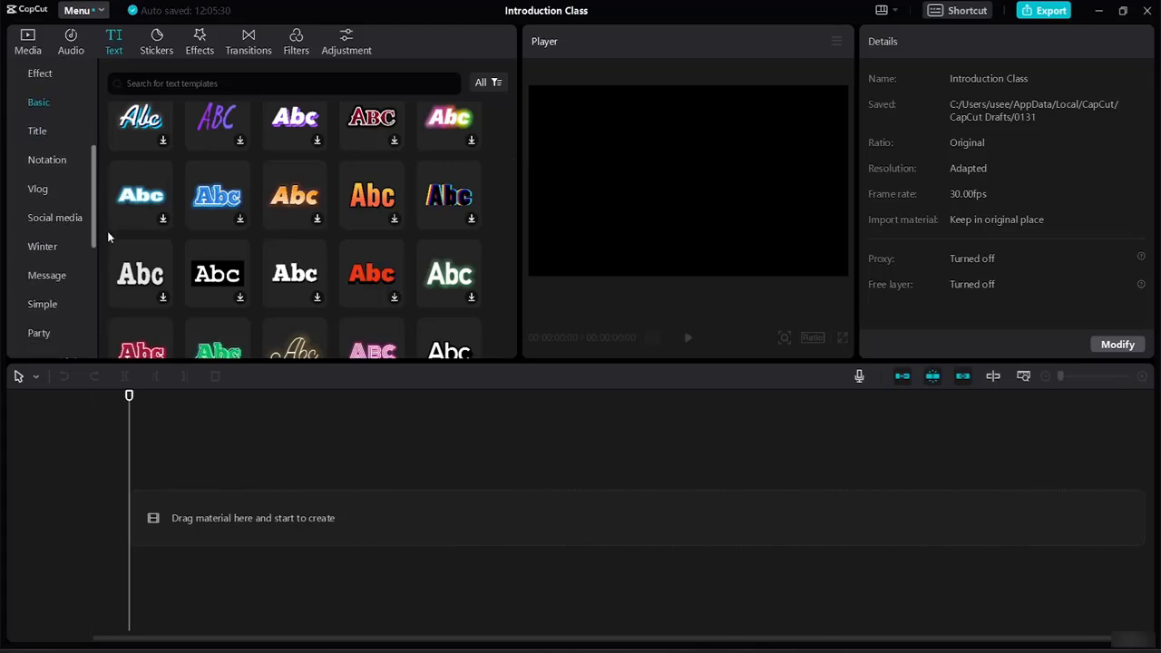
pyautogui.scroll(-1, 108, 231)
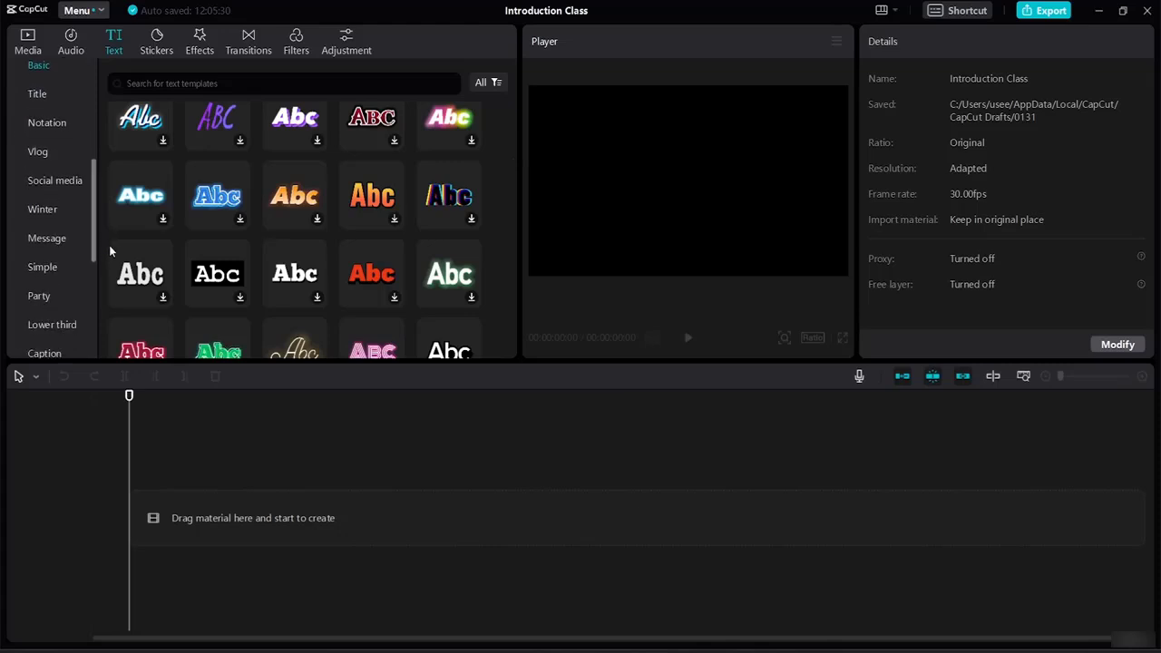
pyautogui.scroll(-6, 109, 244)
pyautogui.scroll(1, 108, 308)
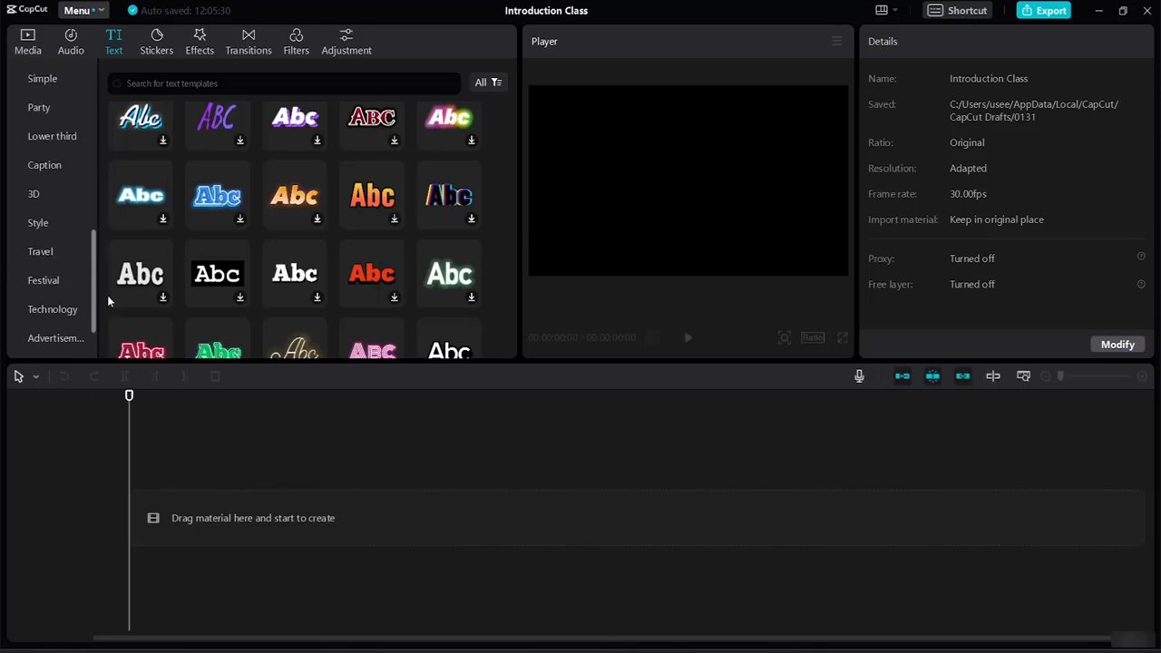
pyautogui.scroll(2, 106, 288)
pyautogui.scroll(-3, 108, 308)
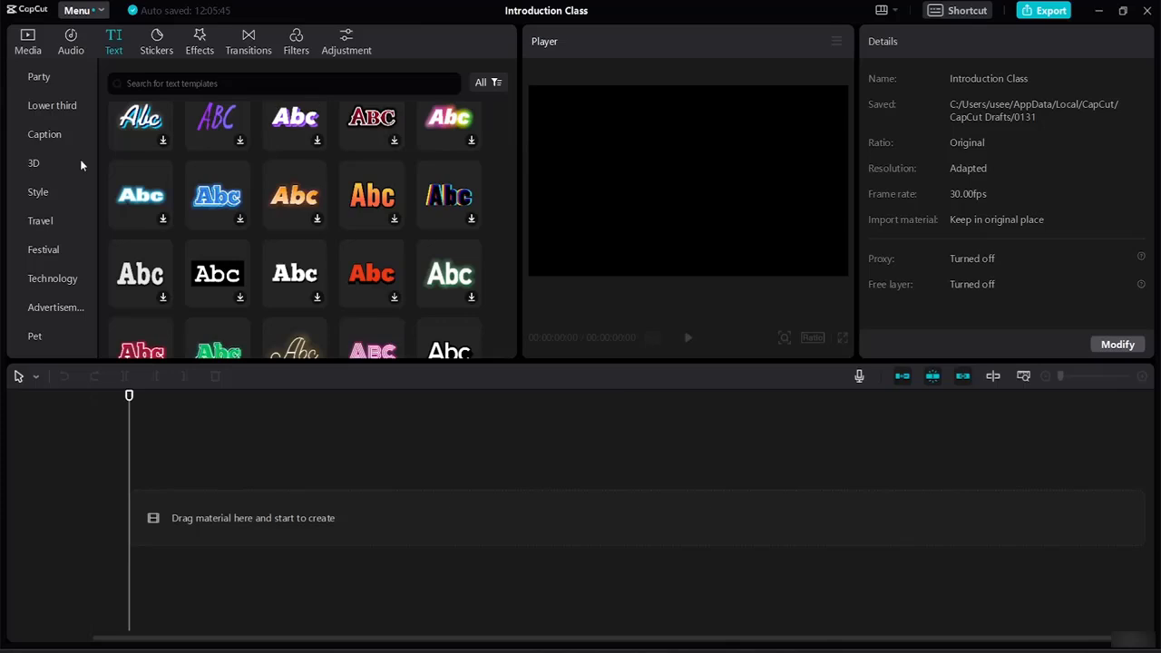
# Review the sticker library's AI generated page and its sticker categories.
pyautogui.click(159, 42)
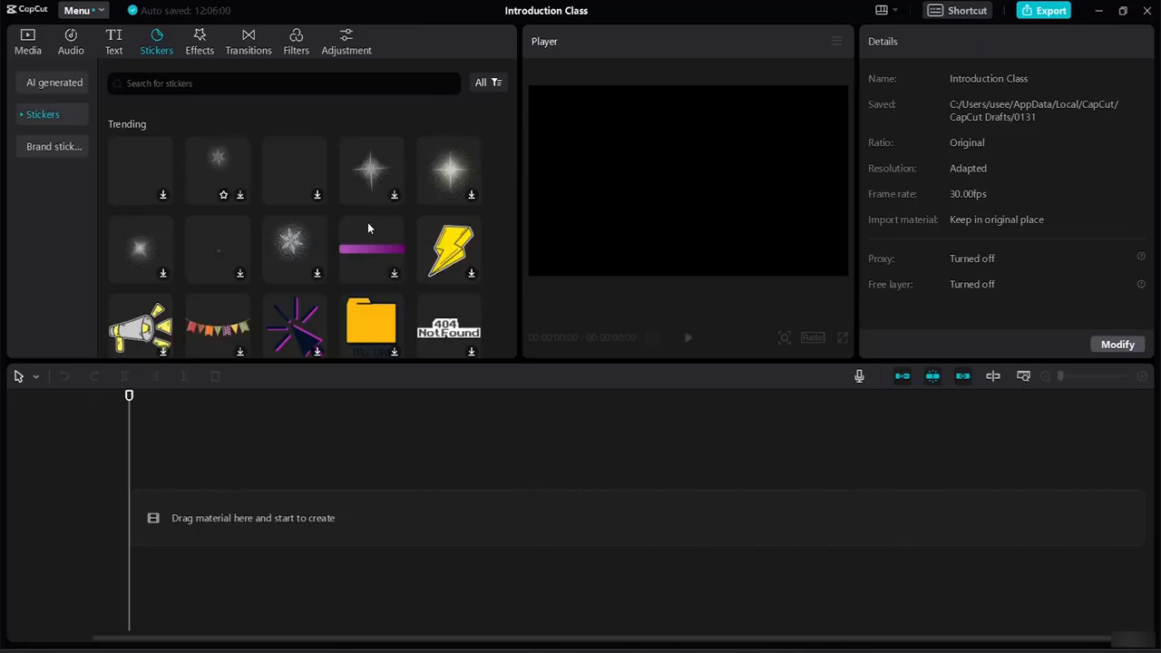
pyautogui.click(60, 82)
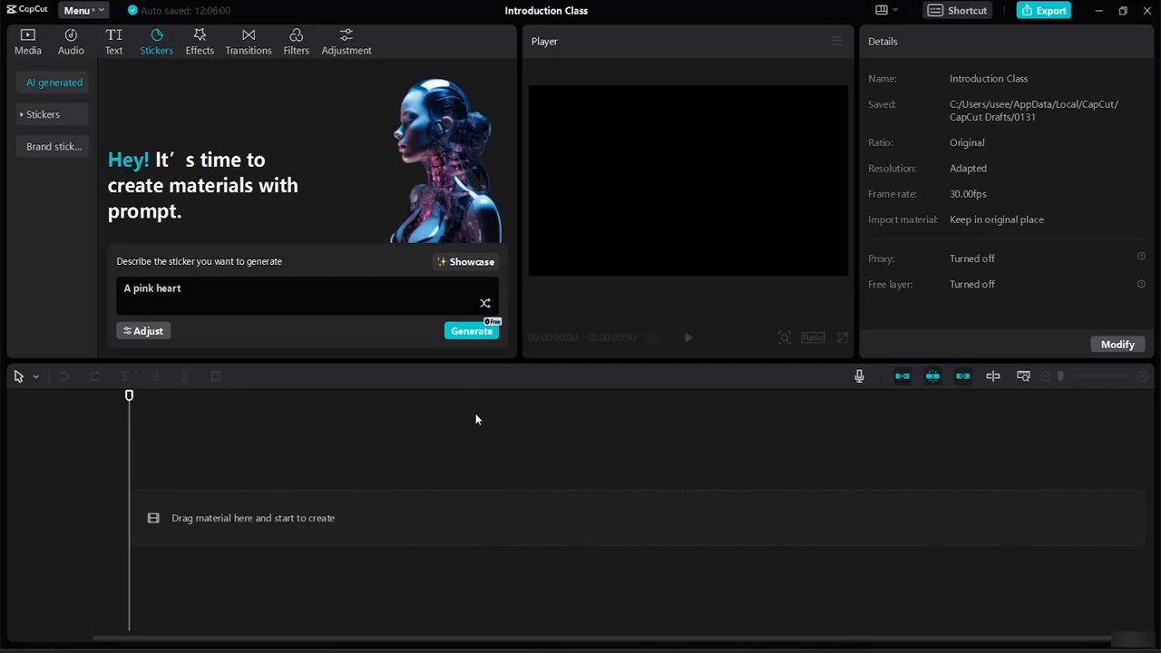
pyautogui.click(42, 115)
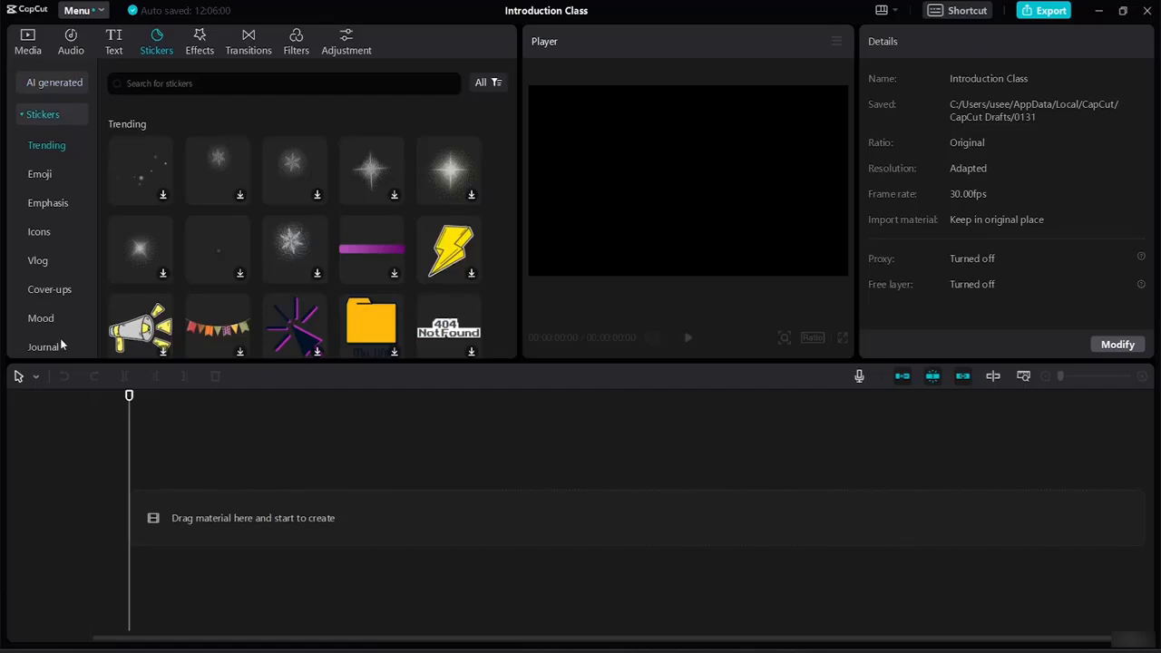
# Review the video and body effects, and browse the trending transitions.
pyautogui.click(201, 41)
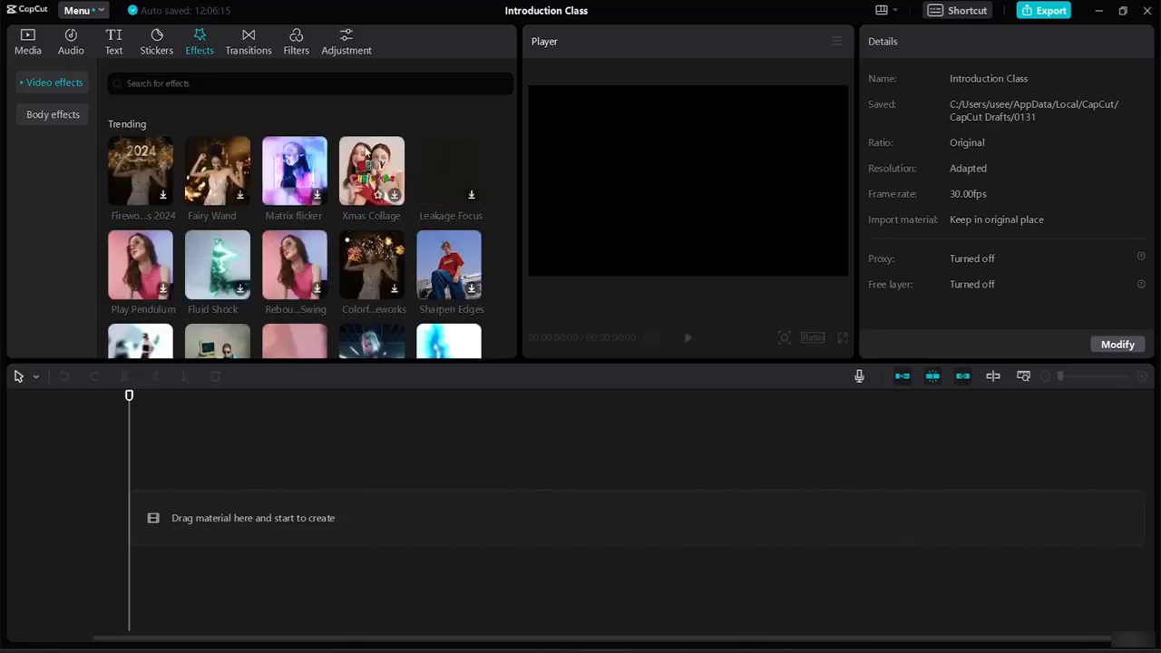
pyautogui.click(45, 115)
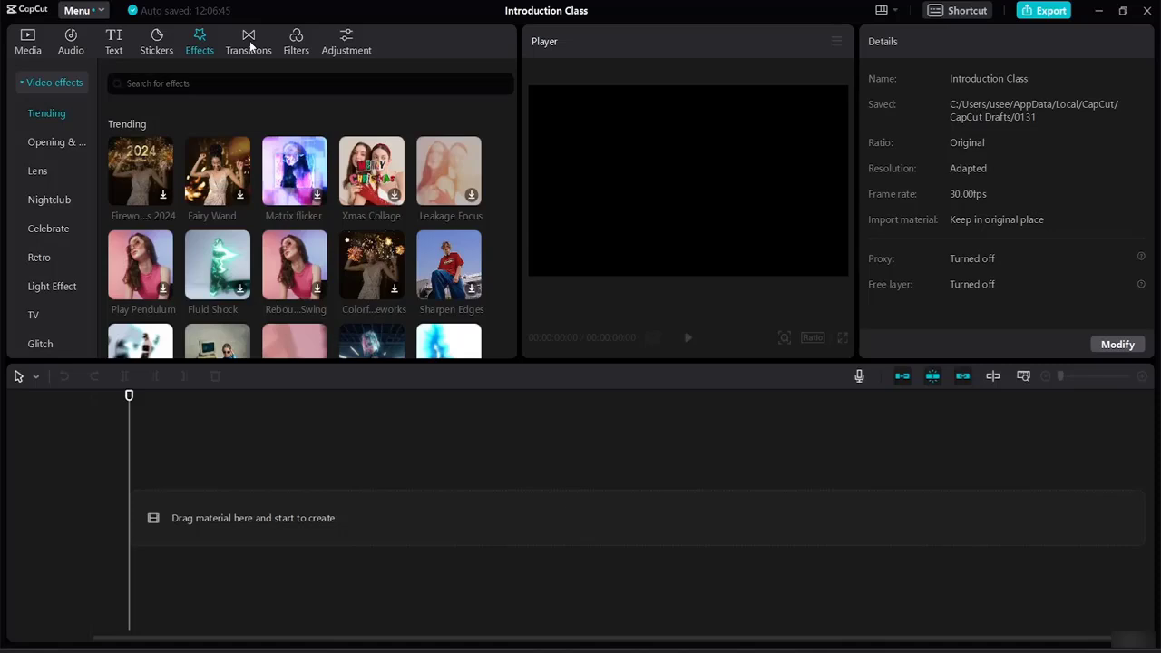
pyautogui.click(249, 47)
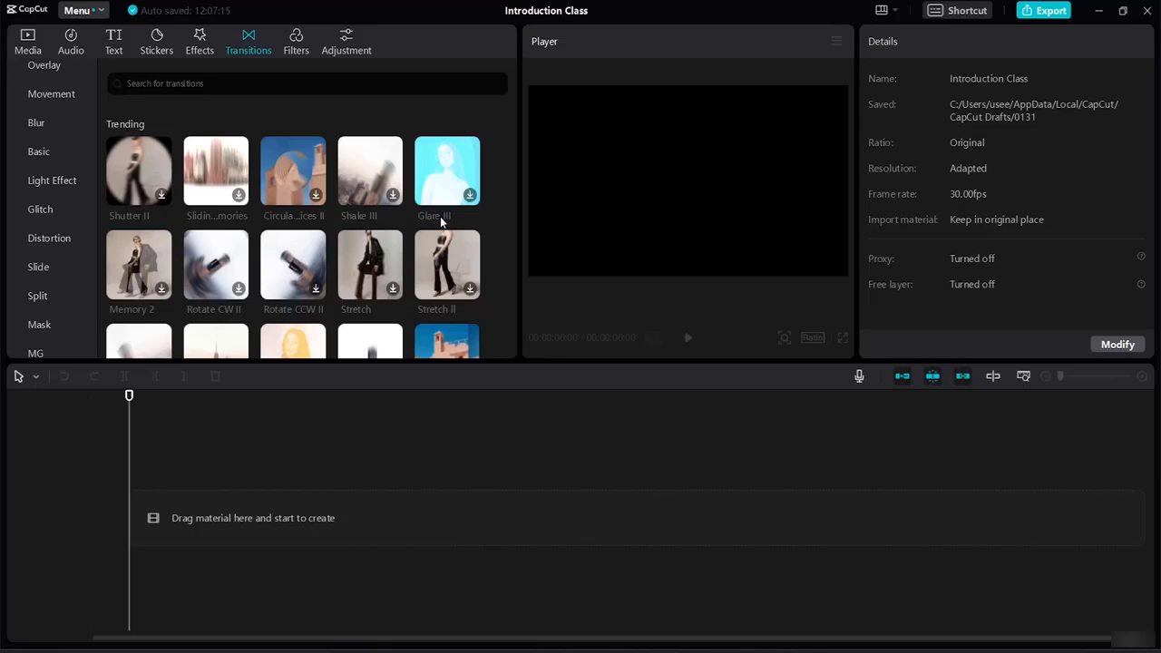
# Browse the filters library and review the Customized and Presets pages of the adjustments.
pyautogui.click(298, 44)
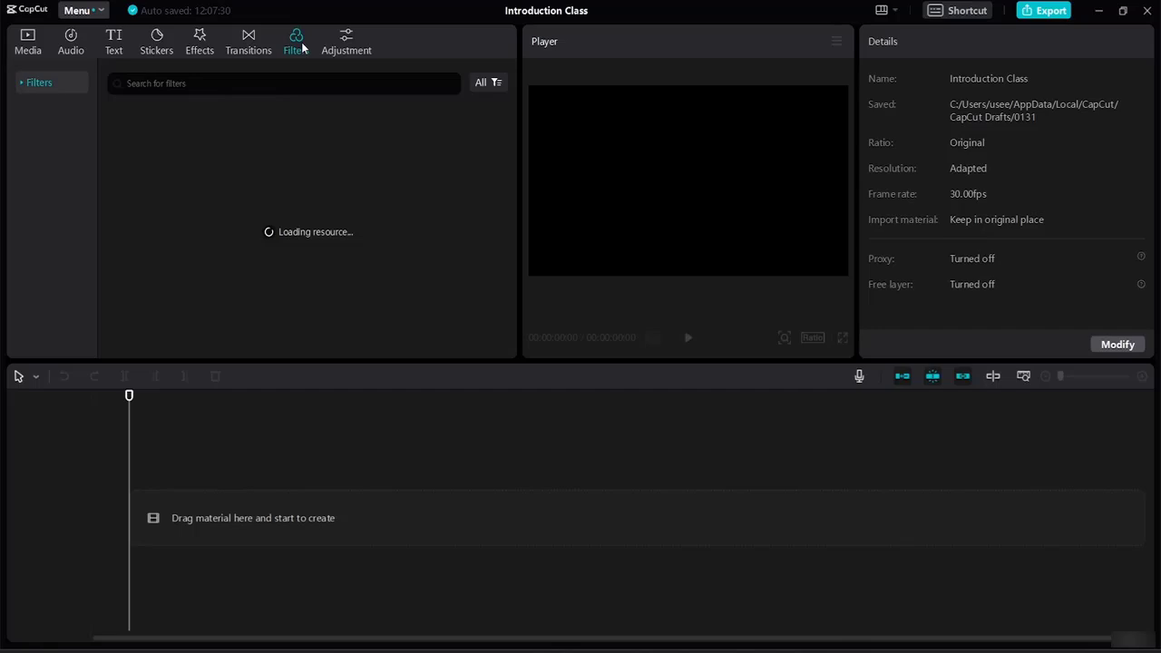
pyautogui.moveTo(511, 150); pyautogui.dragTo(517, 241)
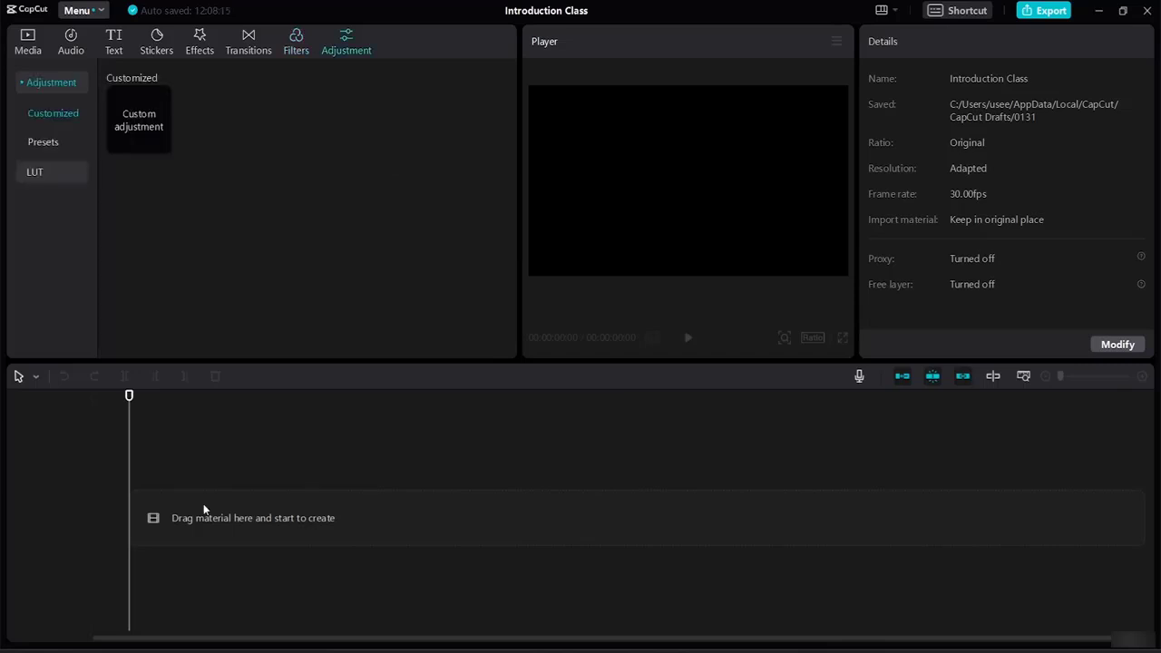
pyautogui.moveTo(144, 127)
pyautogui.click(57, 143)
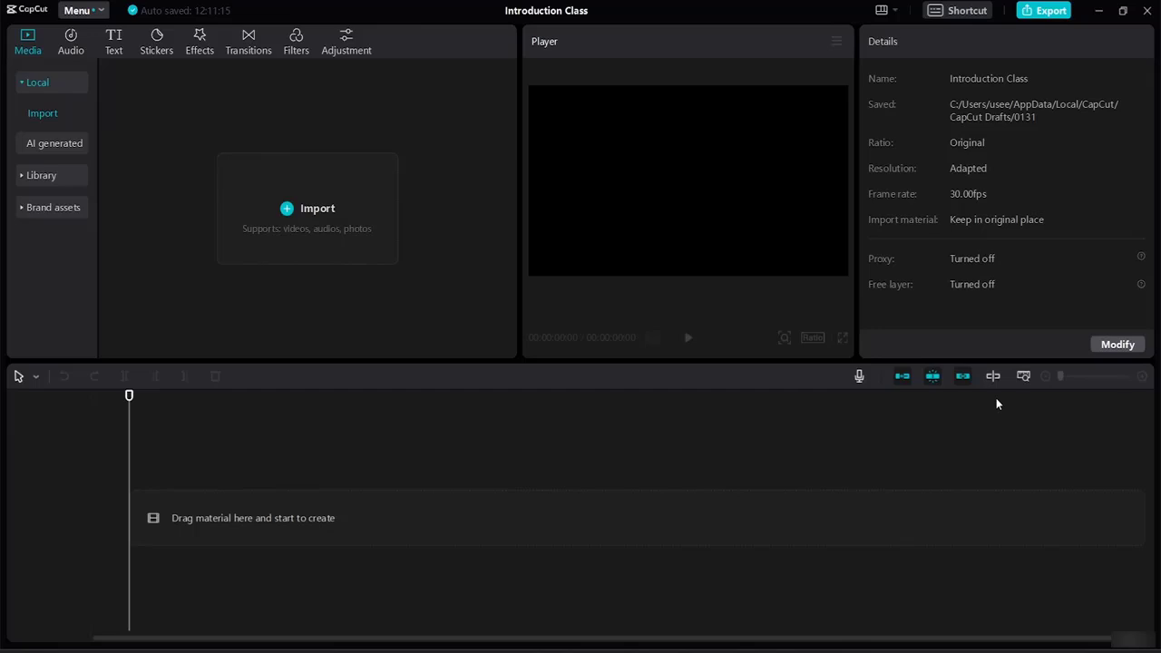
# View the available workspace layouts and enlarge the timeline area by moving the divider above it.
pyautogui.click(880, 10)
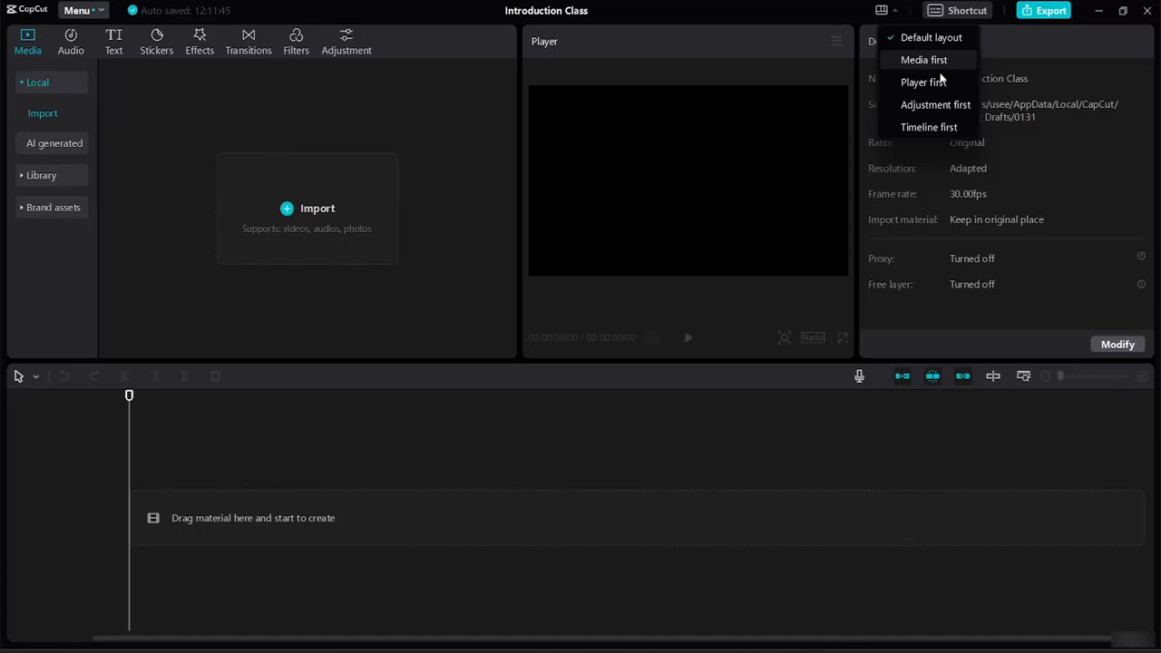
pyautogui.moveTo(453, 370); pyautogui.dragTo(530, 164)
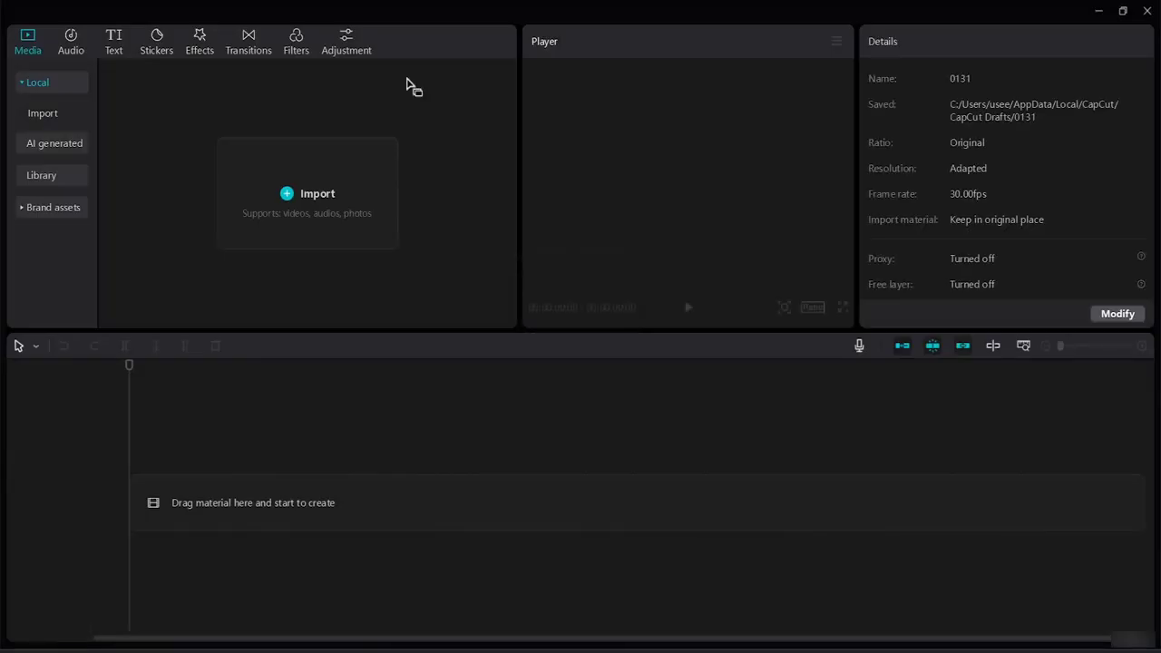
# Rename the new project as "Importing Media".
pyautogui.click(555, 13)
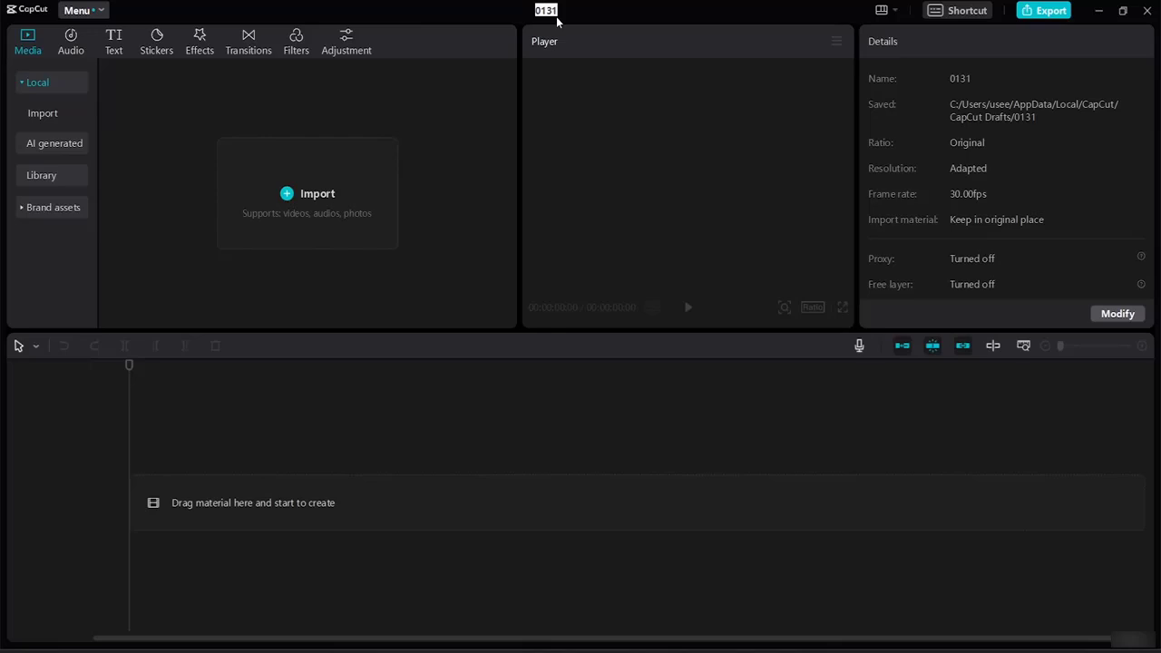
pyautogui.write('Importing Media')
pyautogui.press('Return')
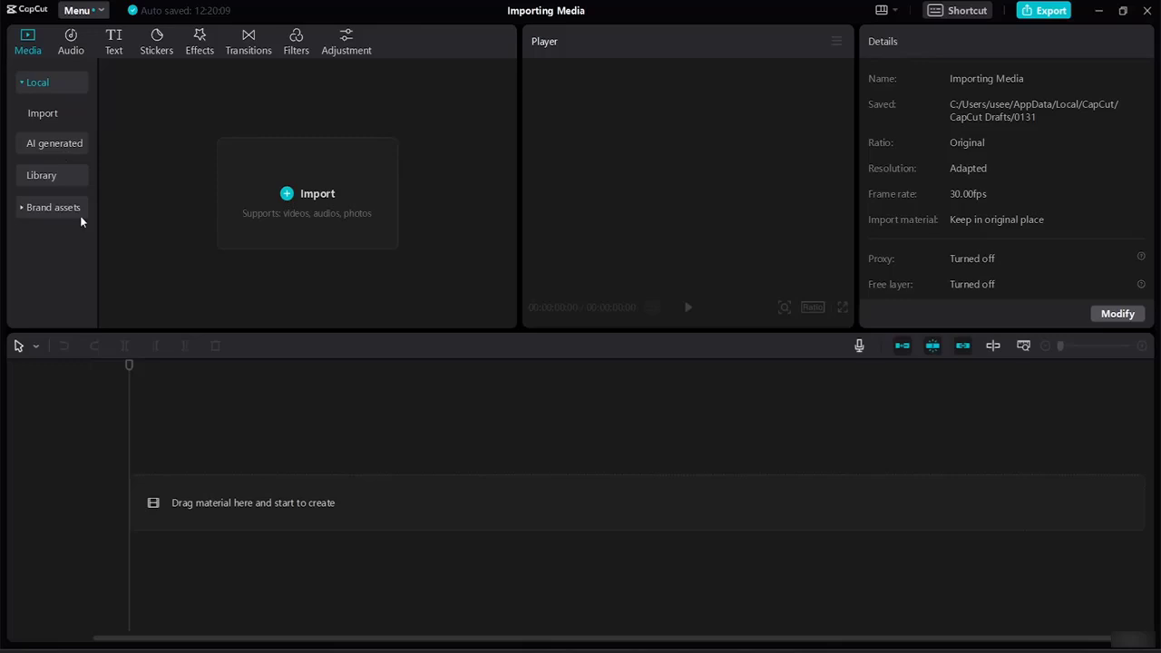
pyautogui.click(283, 201)
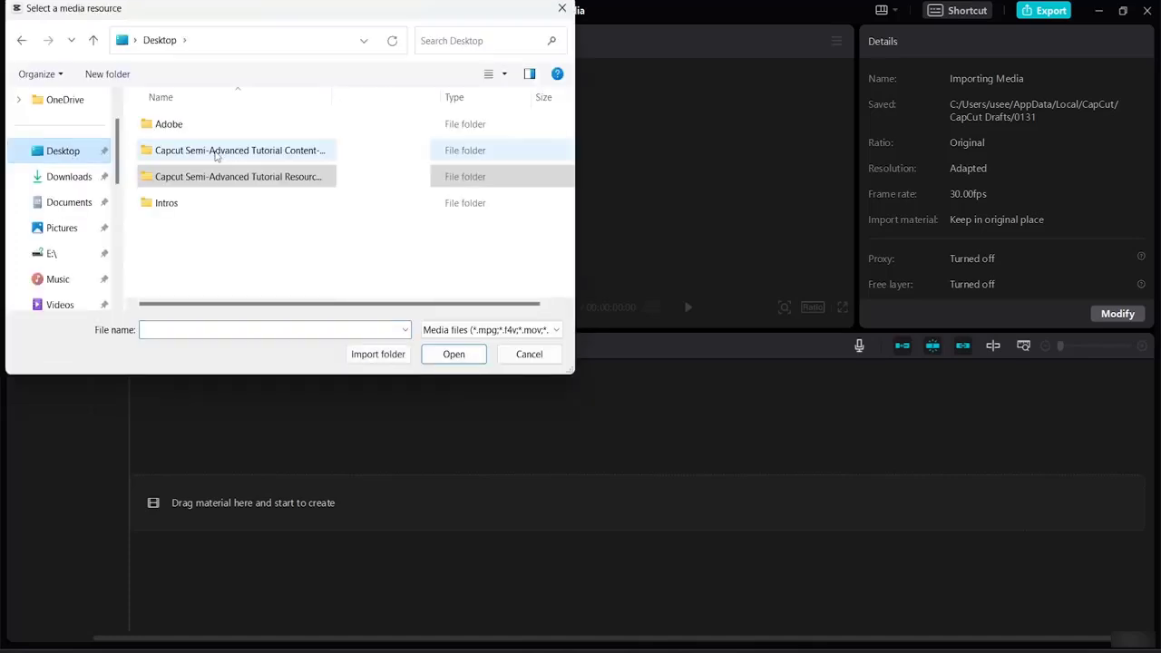
pyautogui.click(222, 180)
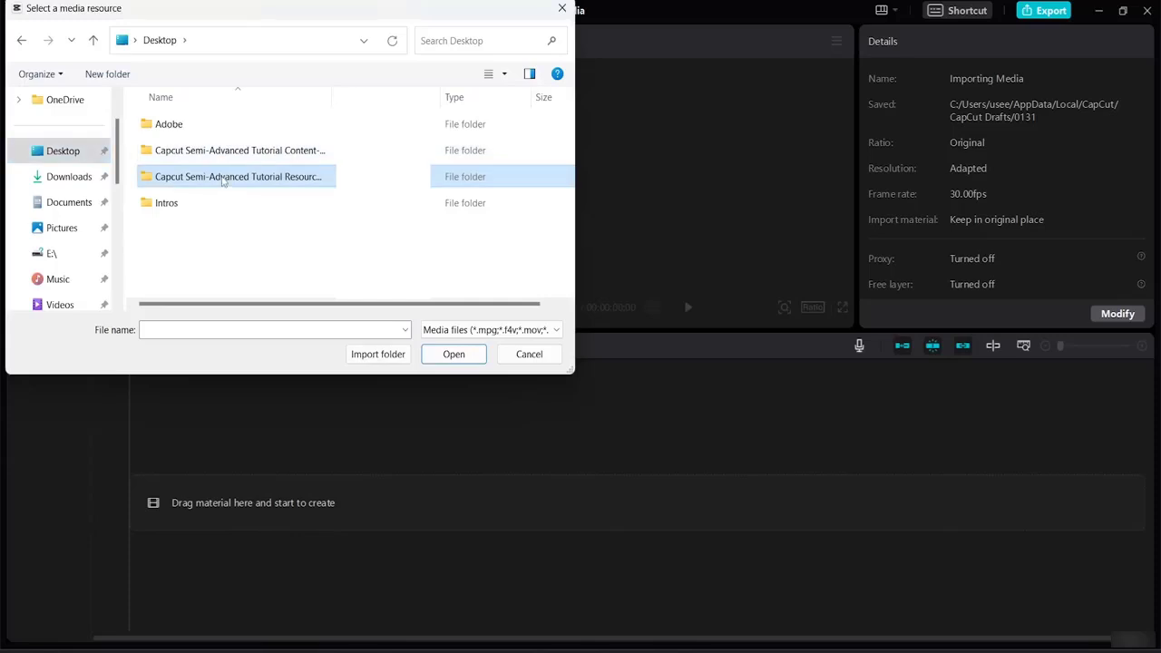
pyautogui.doubleClick(223, 180)
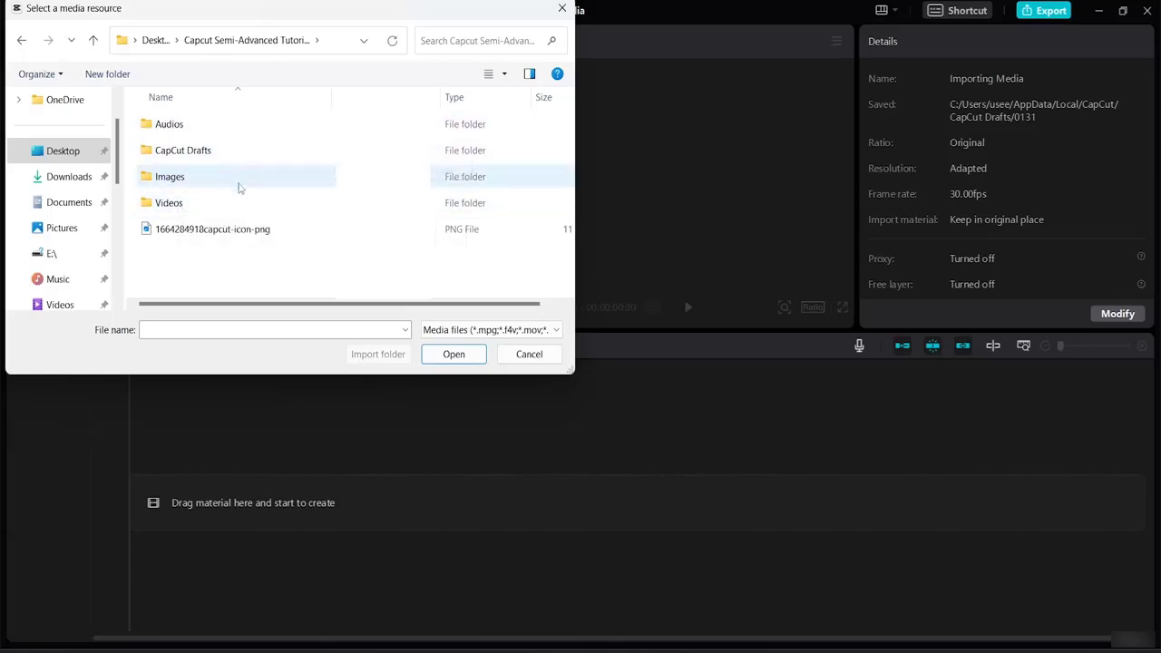
pyautogui.click(238, 205)
pyautogui.doubleClick(237, 205)
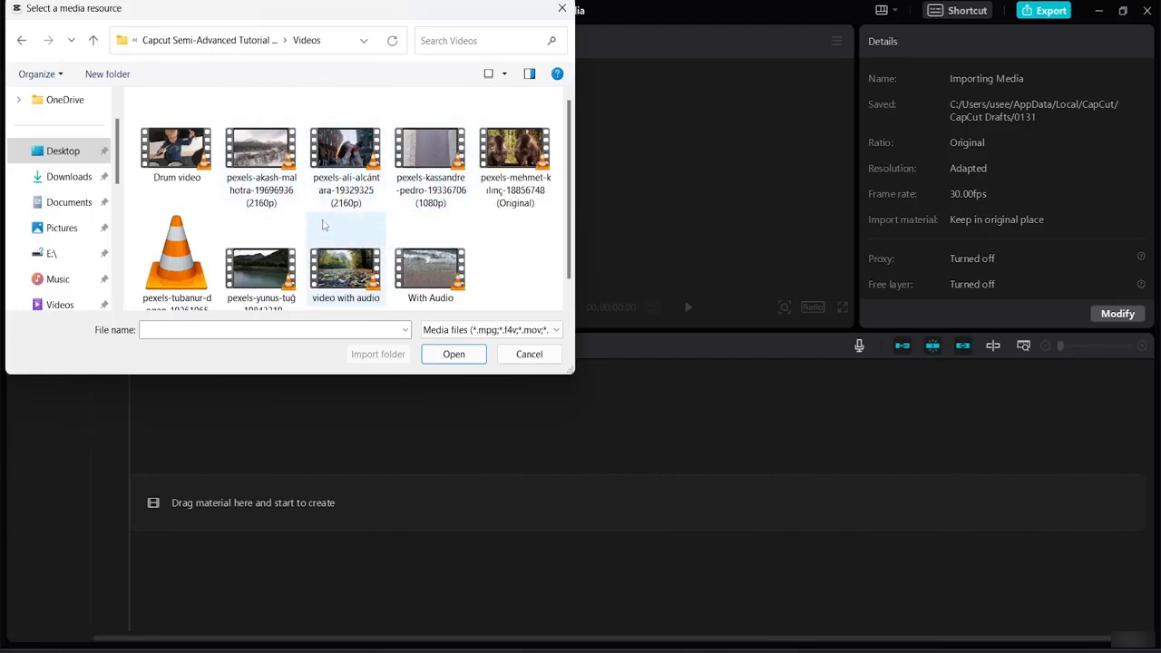
pyautogui.click(278, 198)
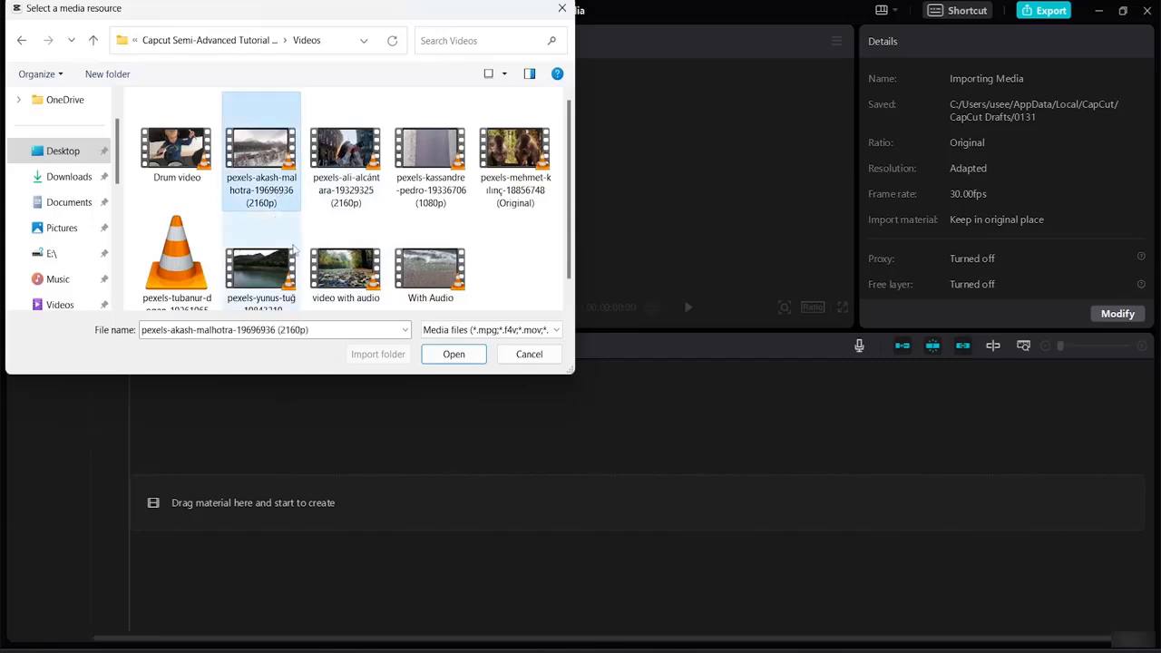
pyautogui.keyDown('ctrl'); pyautogui.click(431, 191); pyautogui.keyUp('ctrl')
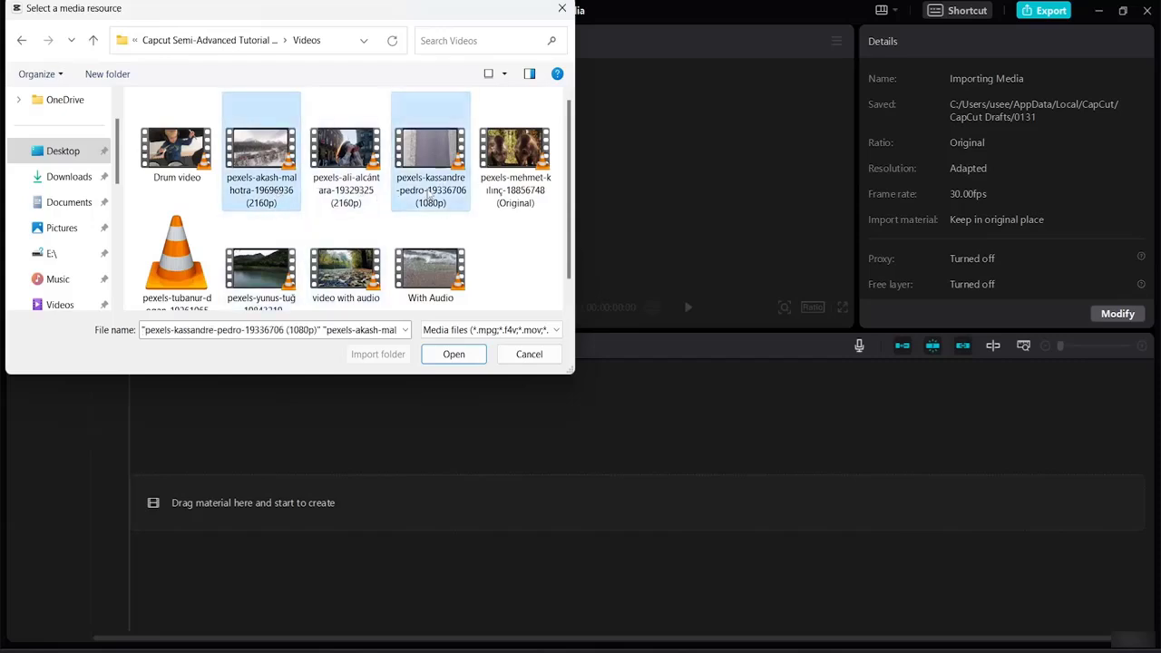
pyautogui.click(458, 355)
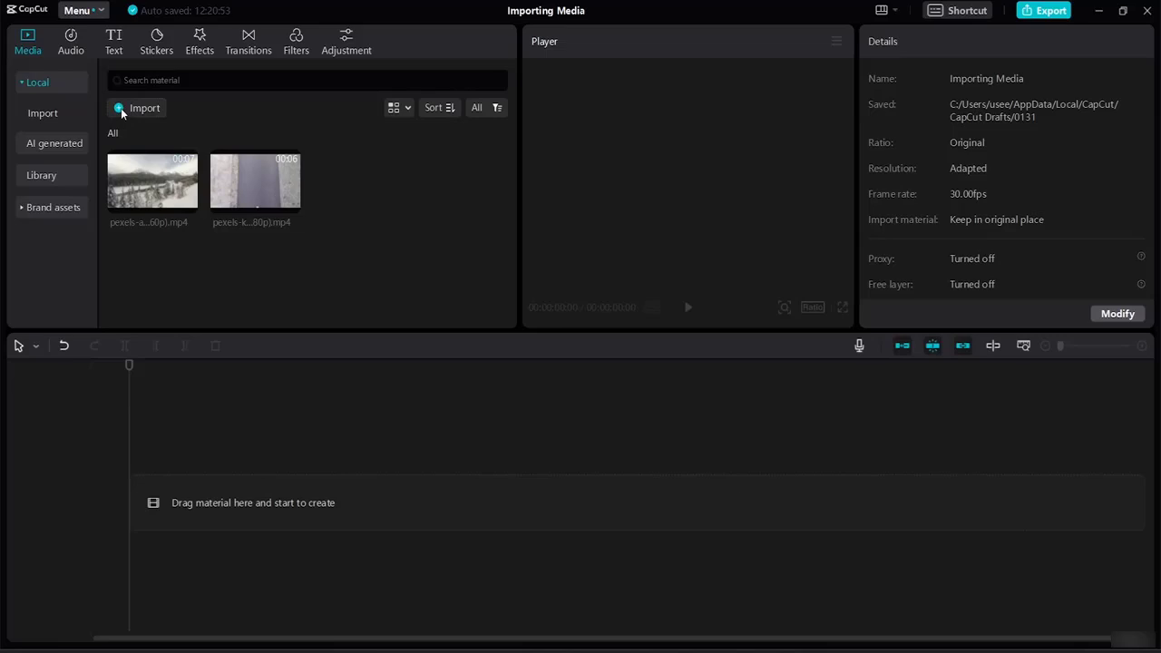
# Create a new folder beside the two imported clips in the local media library.
pyautogui.rightClick(358, 251)
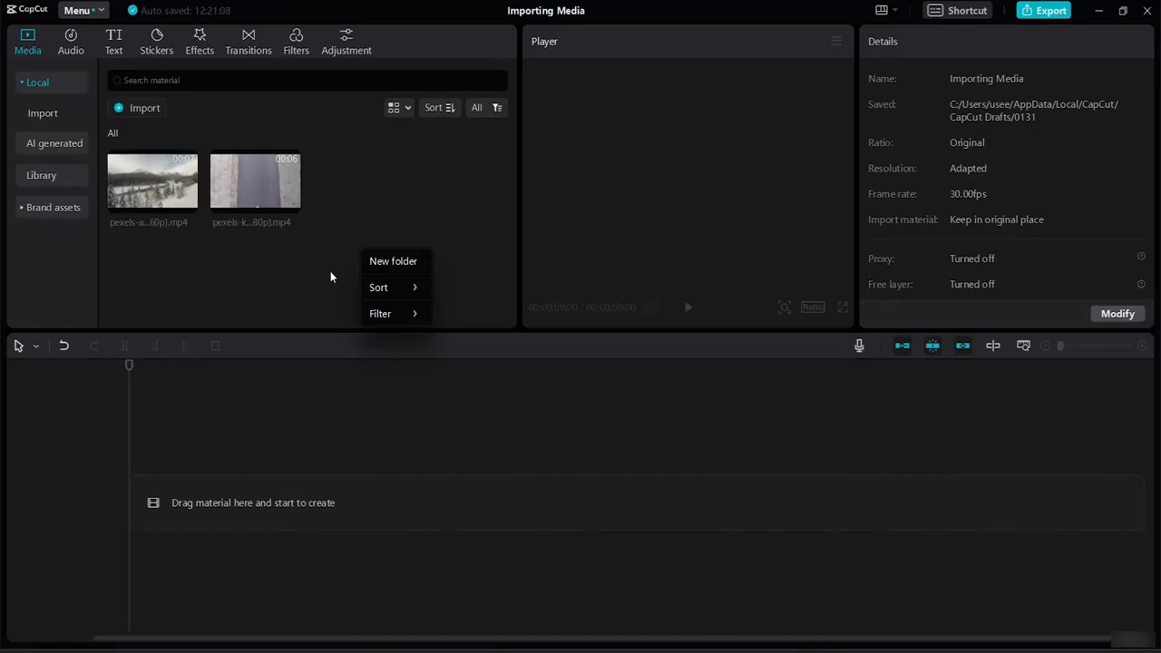
pyautogui.click(330, 271)
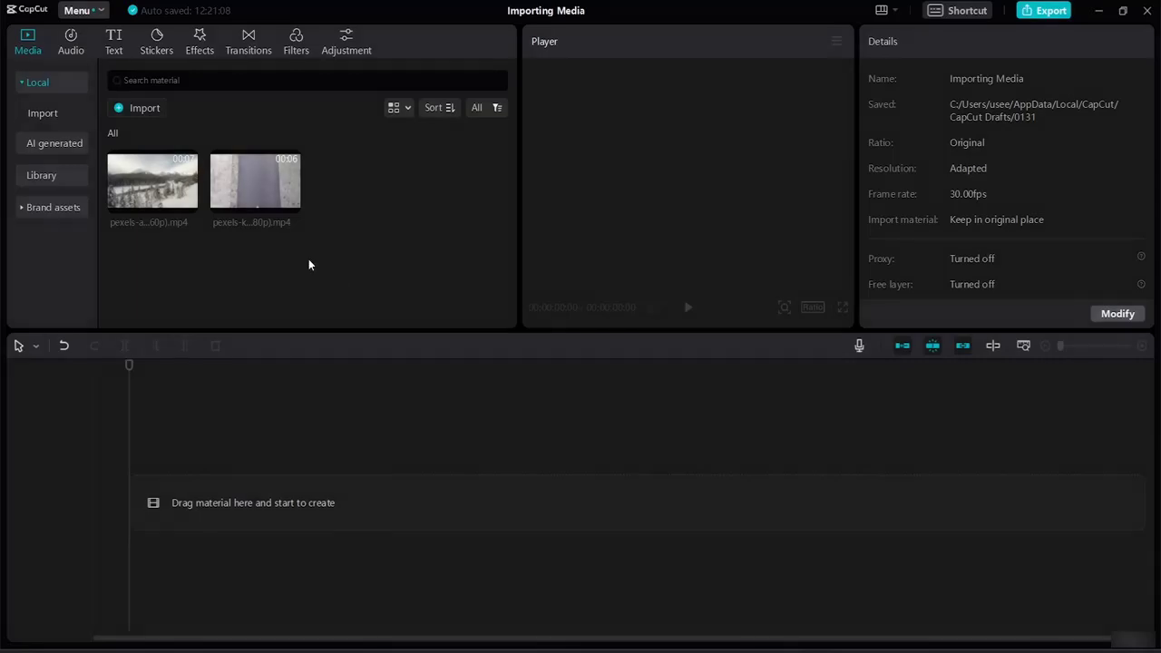
pyautogui.rightClick(357, 202)
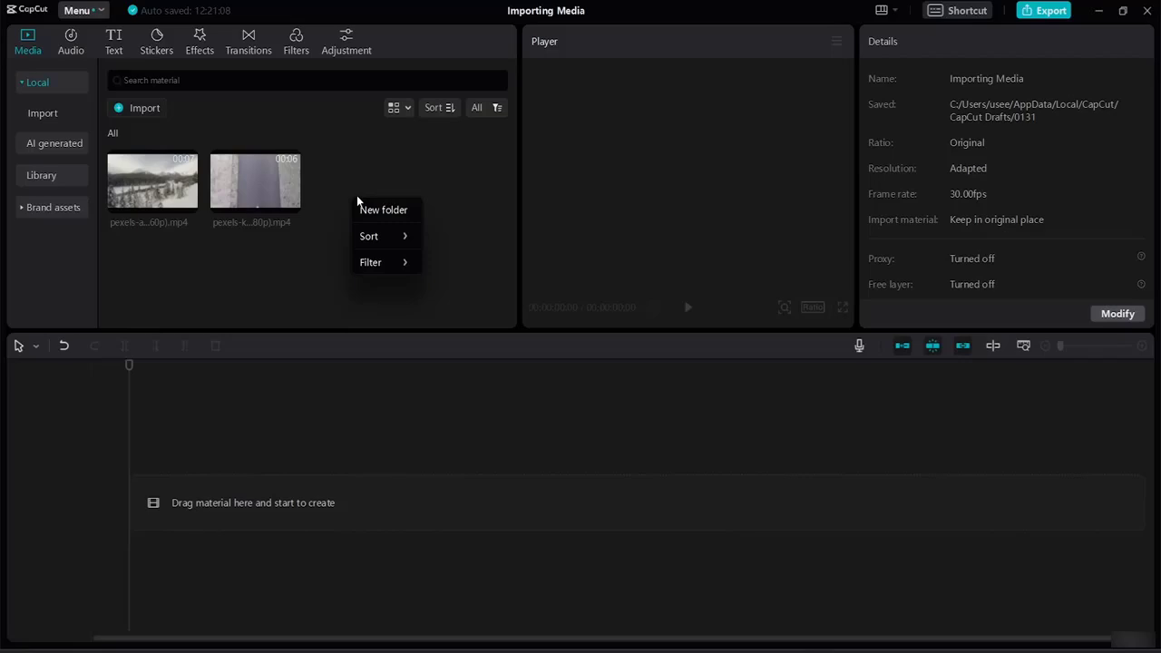
pyautogui.click(405, 214)
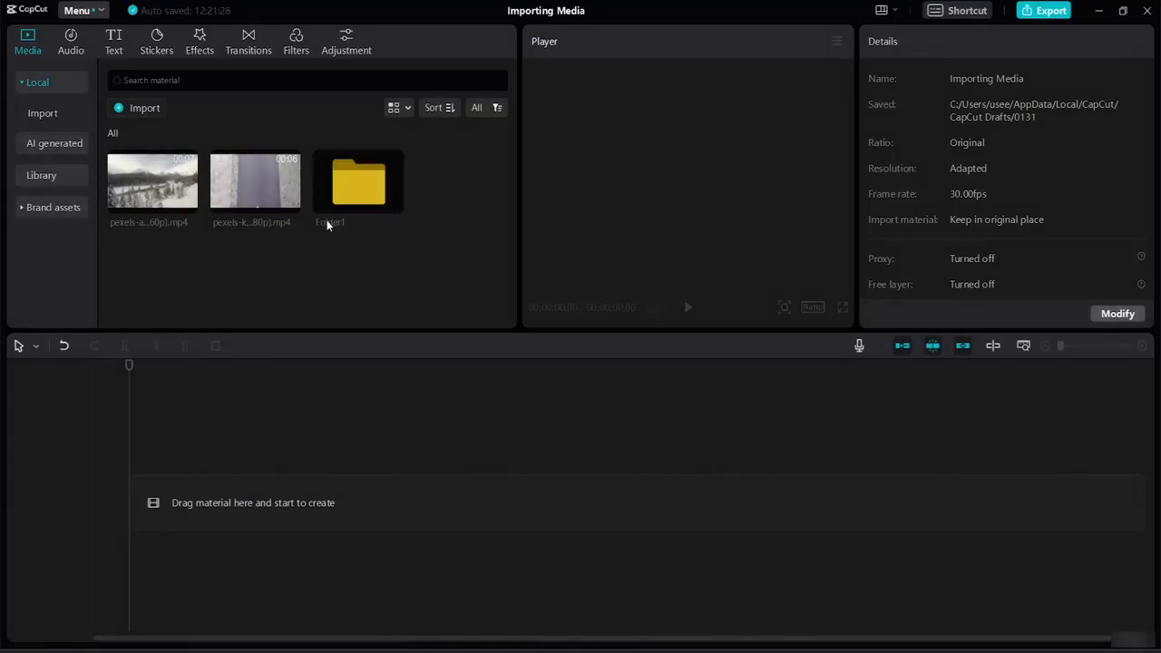
# Rename the new media folder as "Imported Media".
pyautogui.rightClick(353, 203)
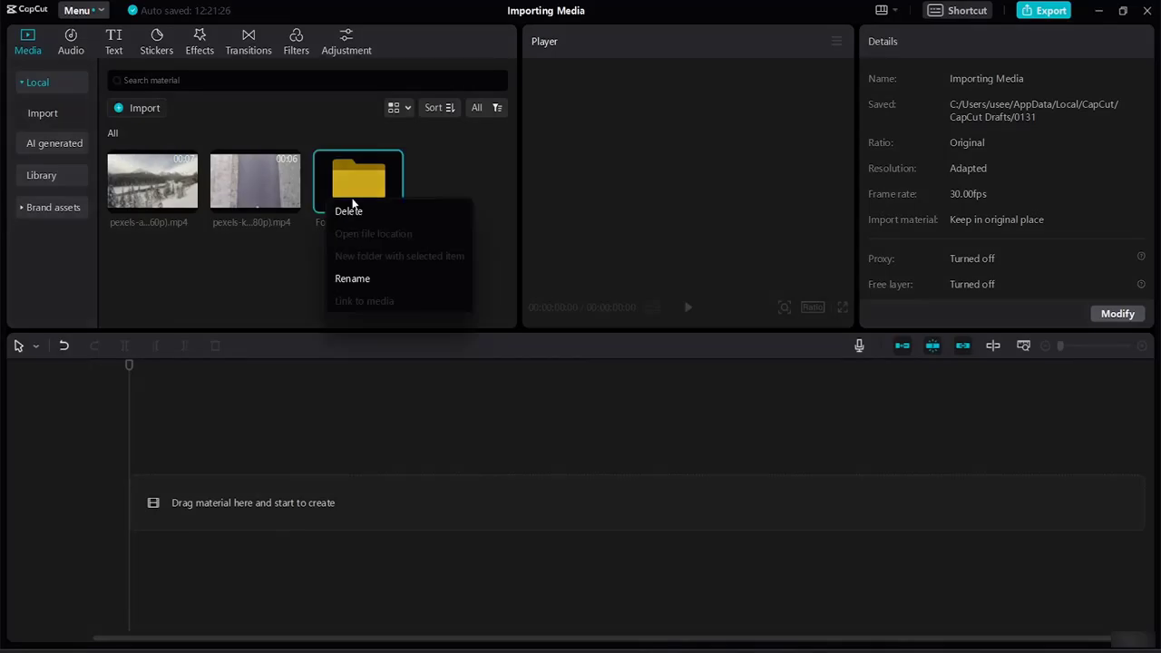
pyautogui.click(352, 278)
pyautogui.press('BackSpace')
pyautogui.press('BackSpace')
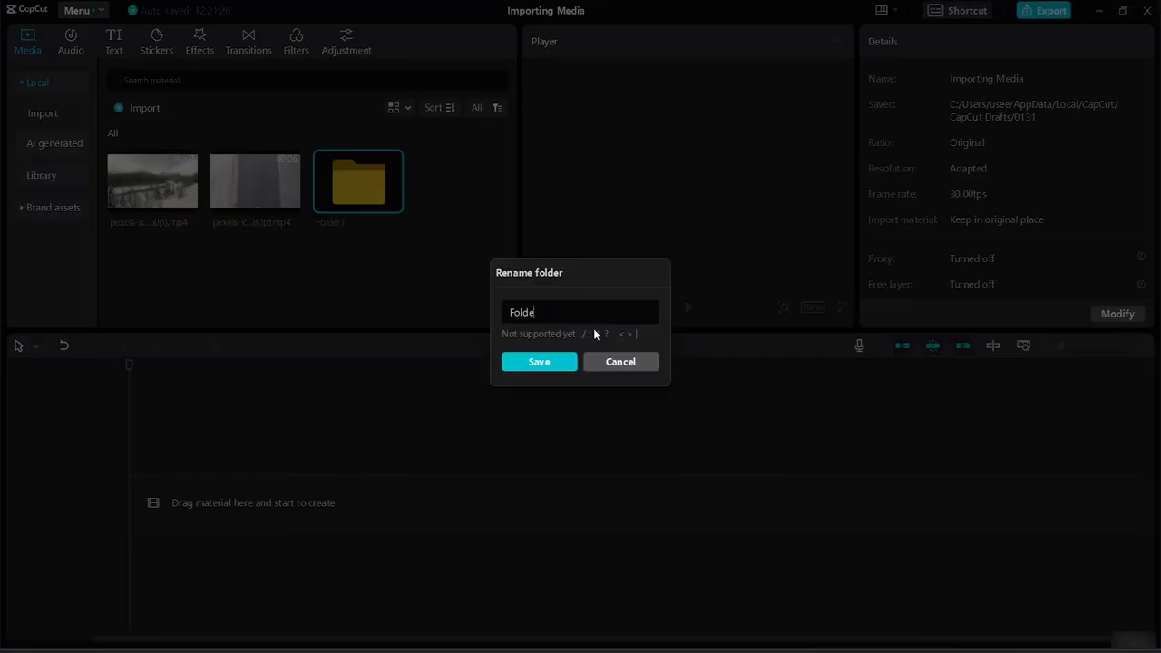
pyautogui.press('BackSpace')
pyautogui.press('BackSpace')
pyautogui.press('BackSpace')
pyautogui.press('BackSpace')
pyautogui.press('BackSpace')
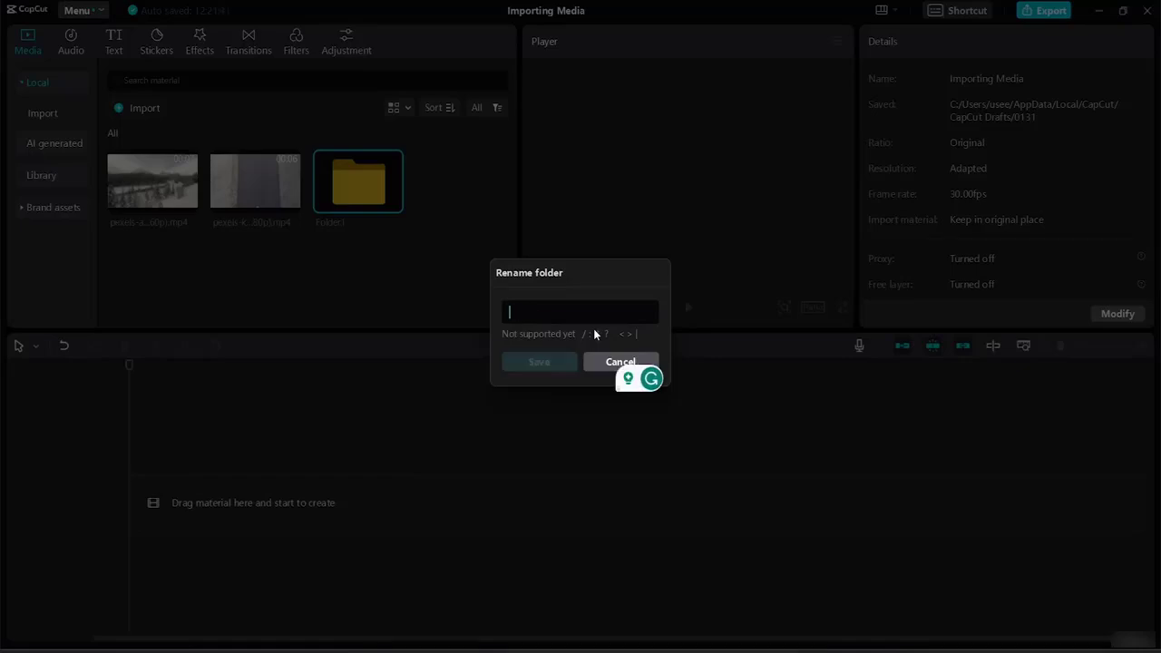
pyautogui.write('Impo')
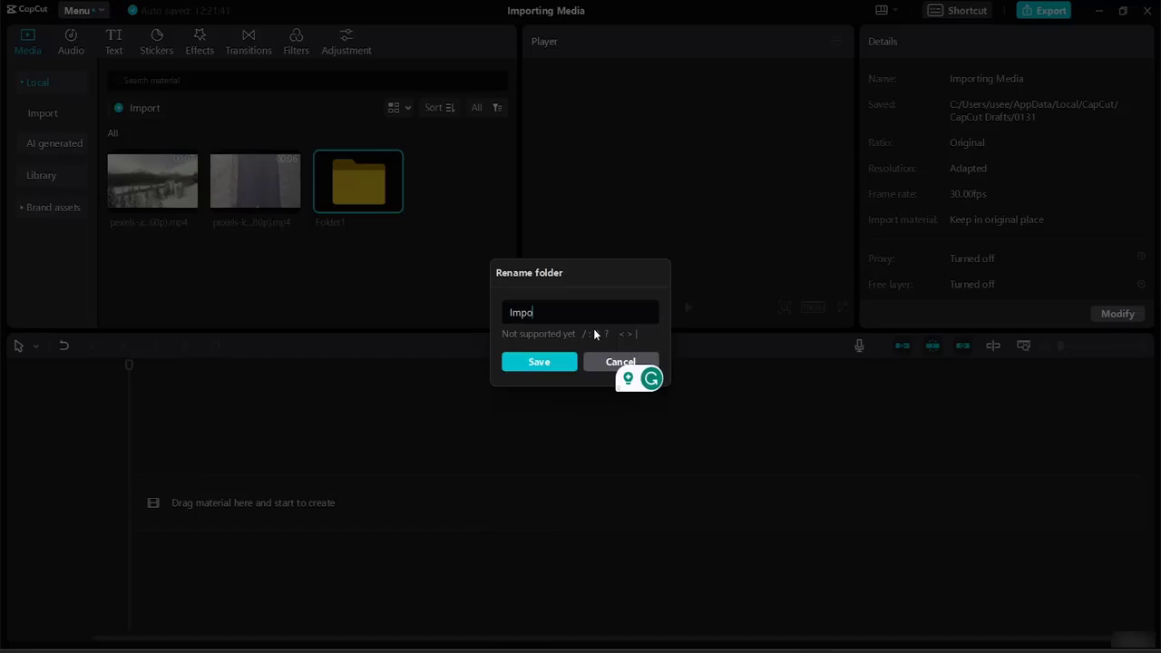
pyautogui.write('rted ')
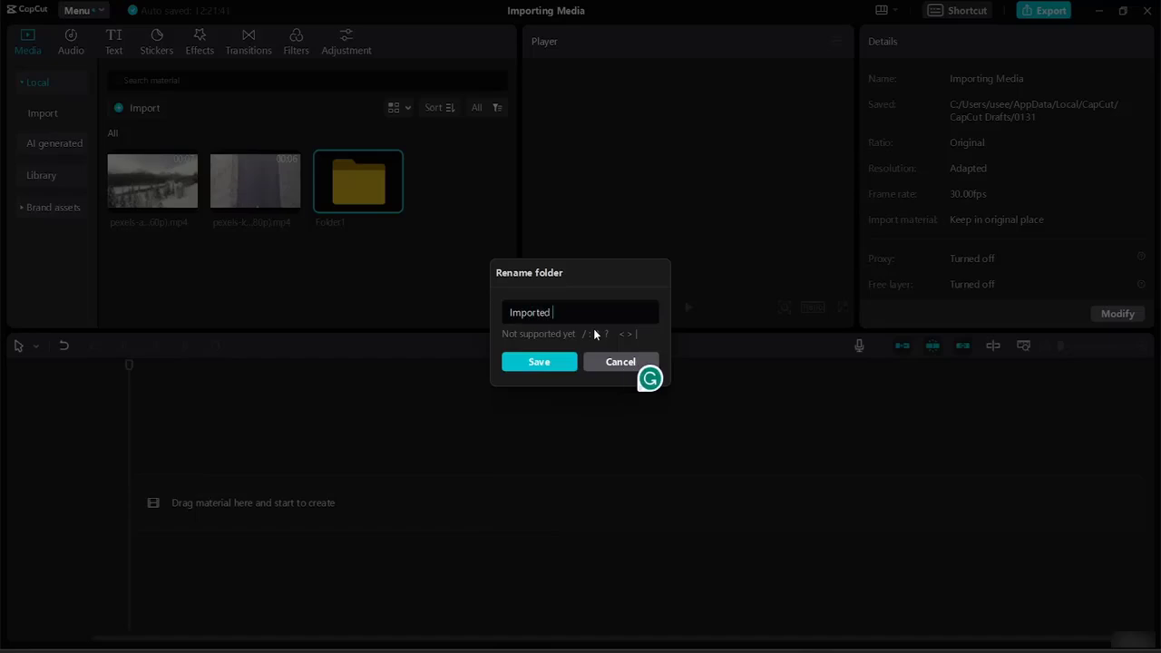
pyautogui.write('Media')
pyautogui.click(537, 363)
pyautogui.click(271, 246)
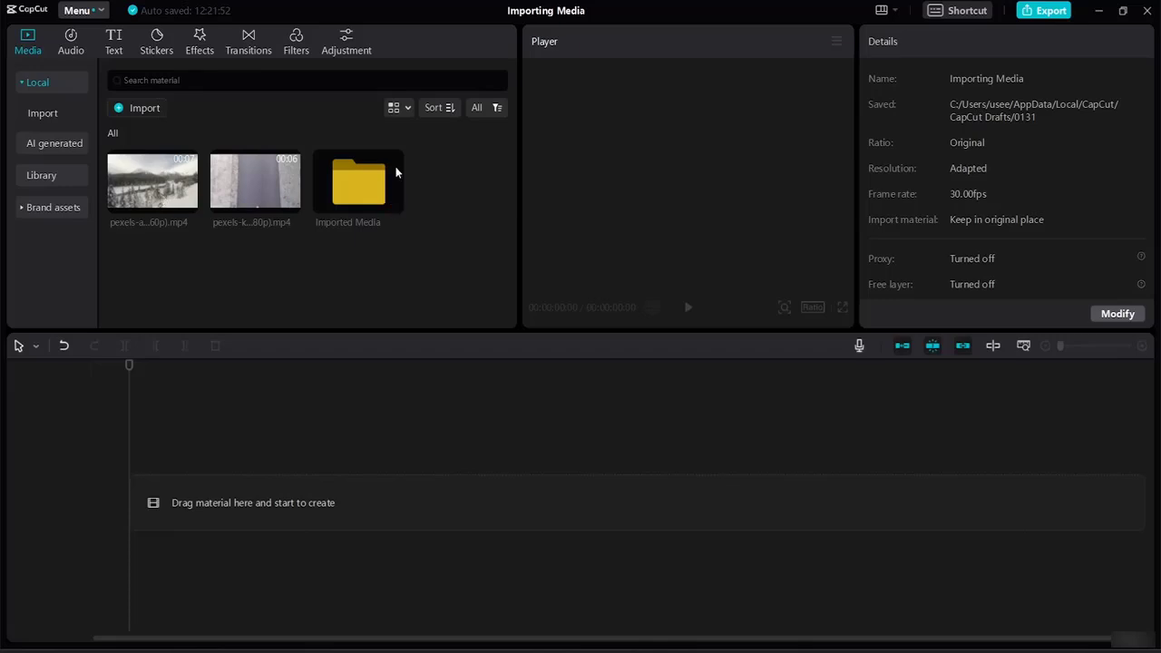
pyautogui.click(334, 180)
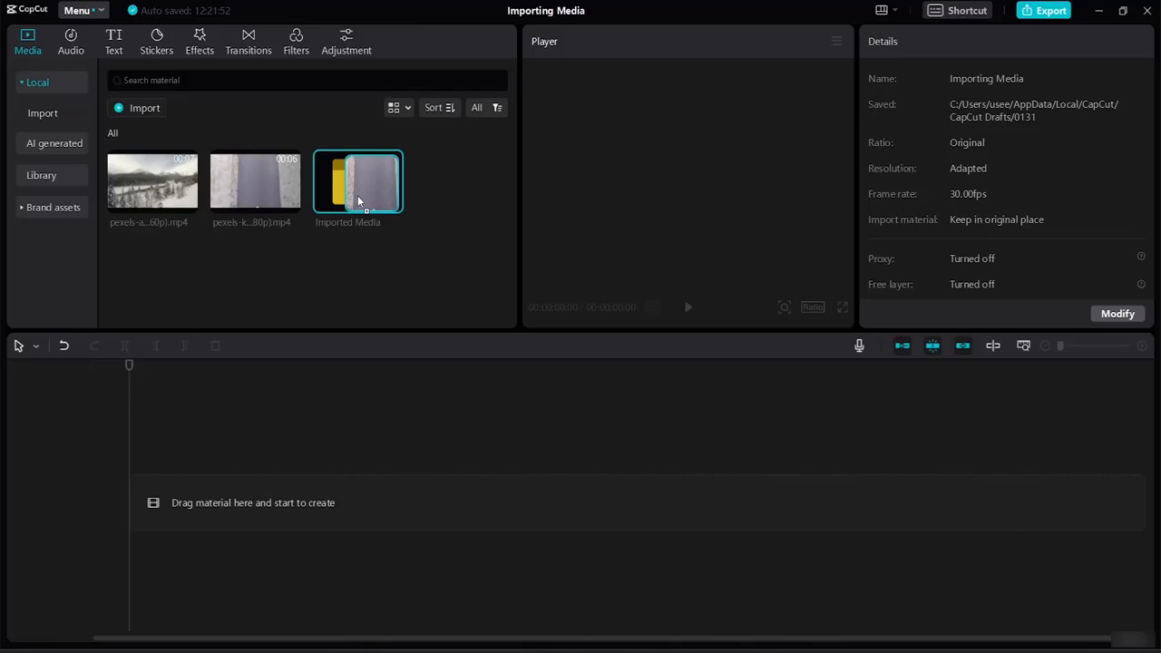
pyautogui.doubleClick(358, 199)
pyautogui.click(294, 205)
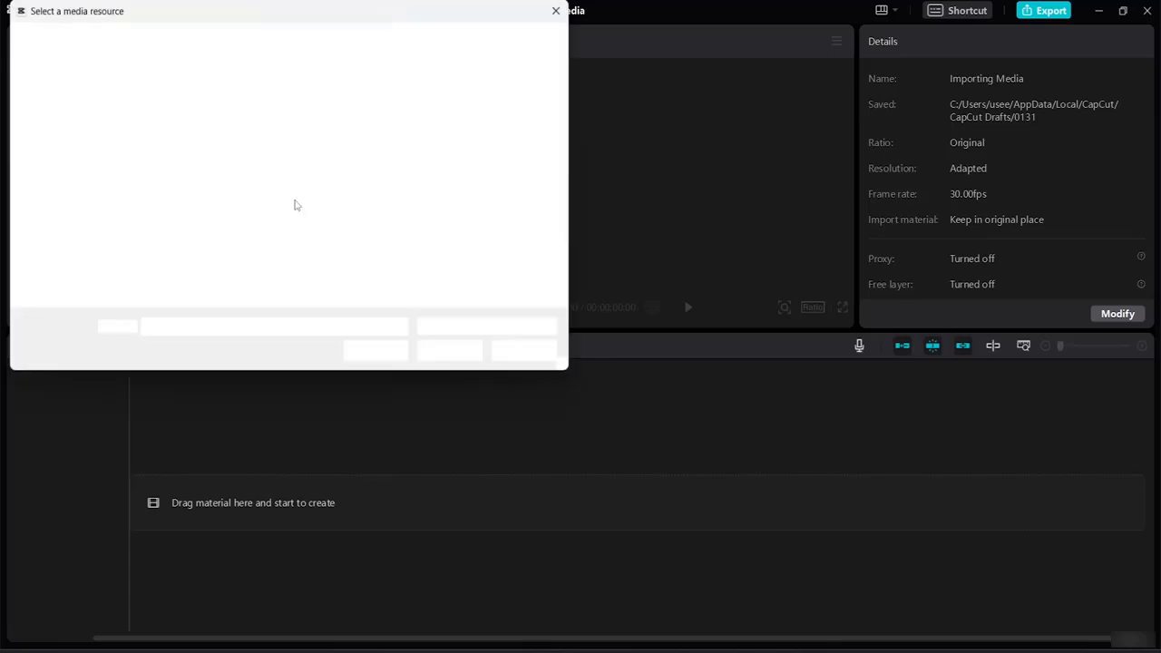
pyautogui.keyDown('ctrl'); pyautogui.click(358, 200); pyautogui.keyUp('ctrl')
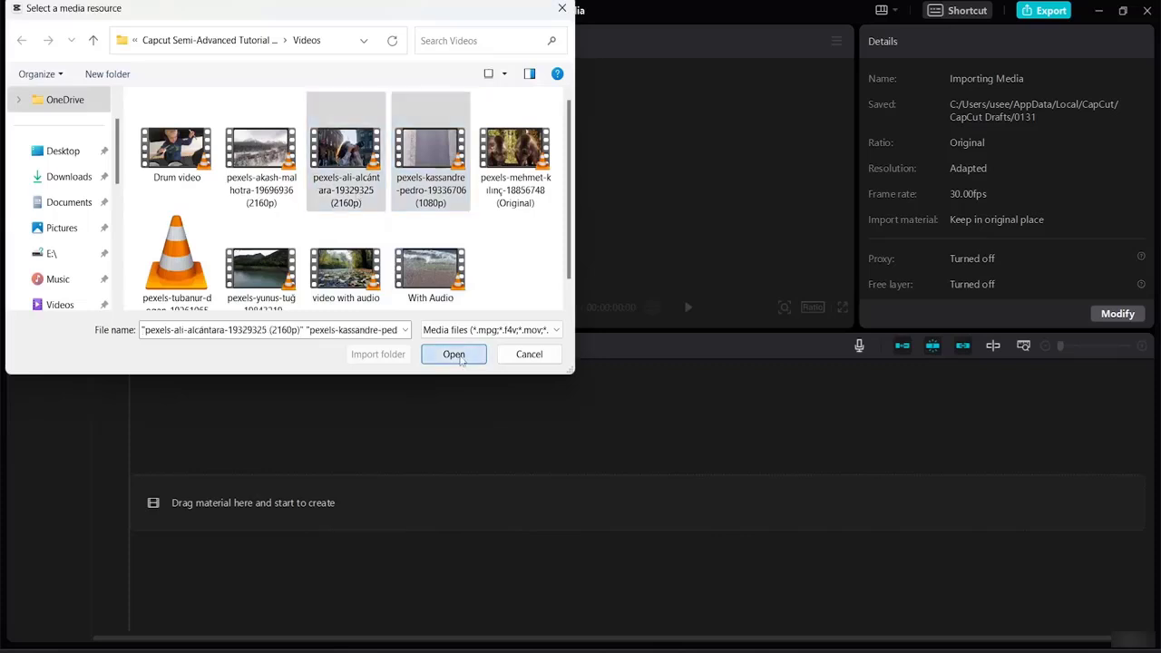
pyautogui.click(454, 356)
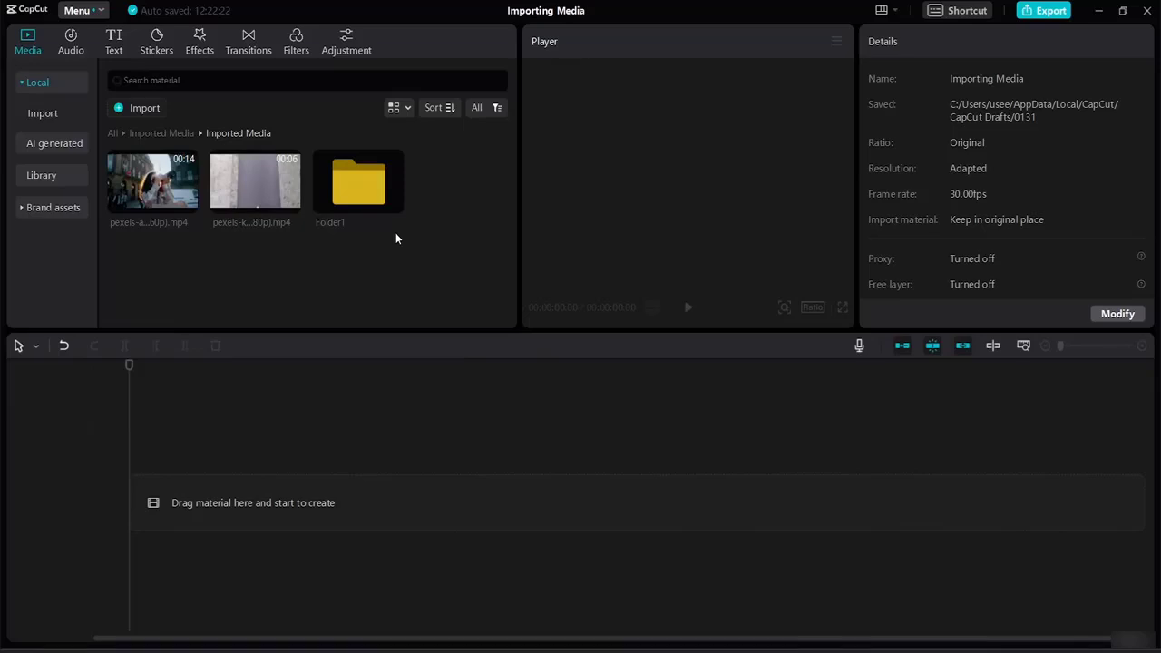
# Move both clips into Folder1 and rename that folder as "Imported Media".
pyautogui.moveTo(257, 185); pyautogui.dragTo(252, 184)
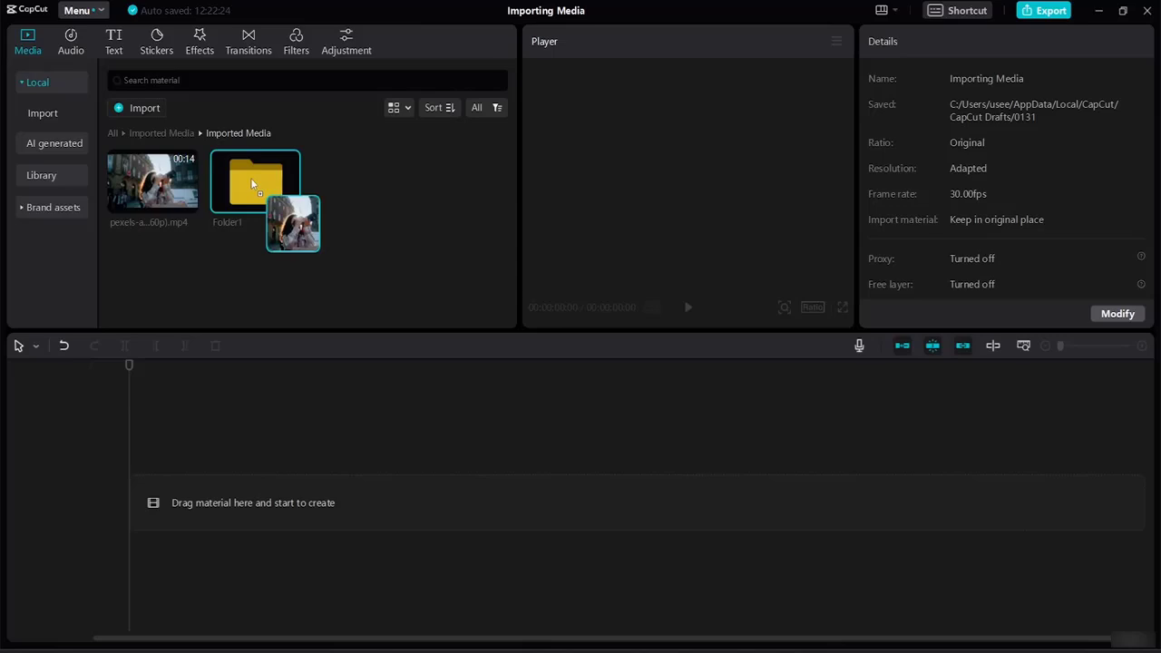
pyautogui.moveTo(251, 184); pyautogui.dragTo(252, 184)
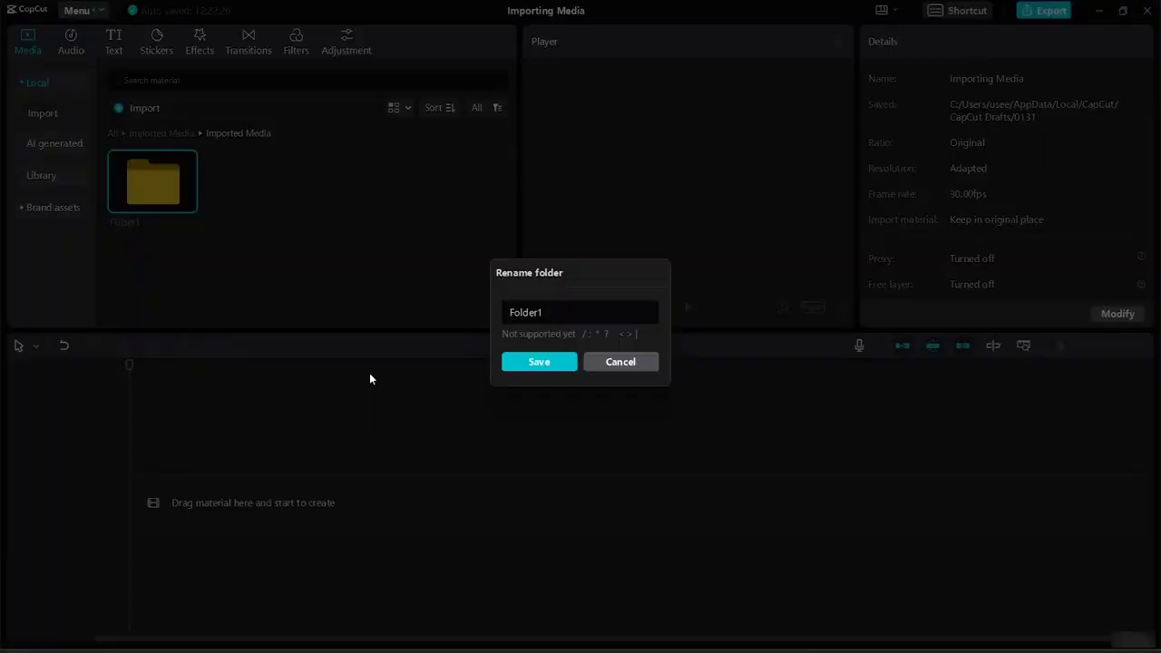
pyautogui.press('BackSpace')
pyautogui.write('Import')
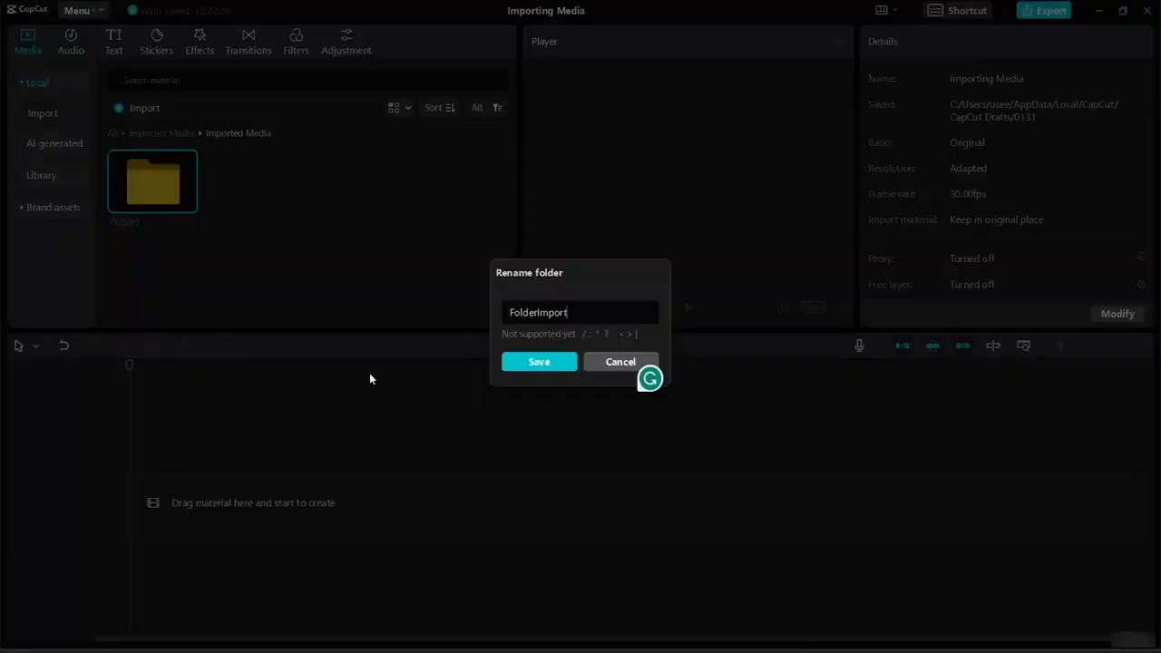
pyautogui.write('ed Media')
pyautogui.click(535, 312)
pyautogui.press('BackSpace')
pyautogui.press('BackSpace')
pyautogui.press('BackSpace')
pyautogui.press('BackSpace')
pyautogui.press('BackSpace')
pyautogui.press('BackSpace')
pyautogui.click(545, 363)
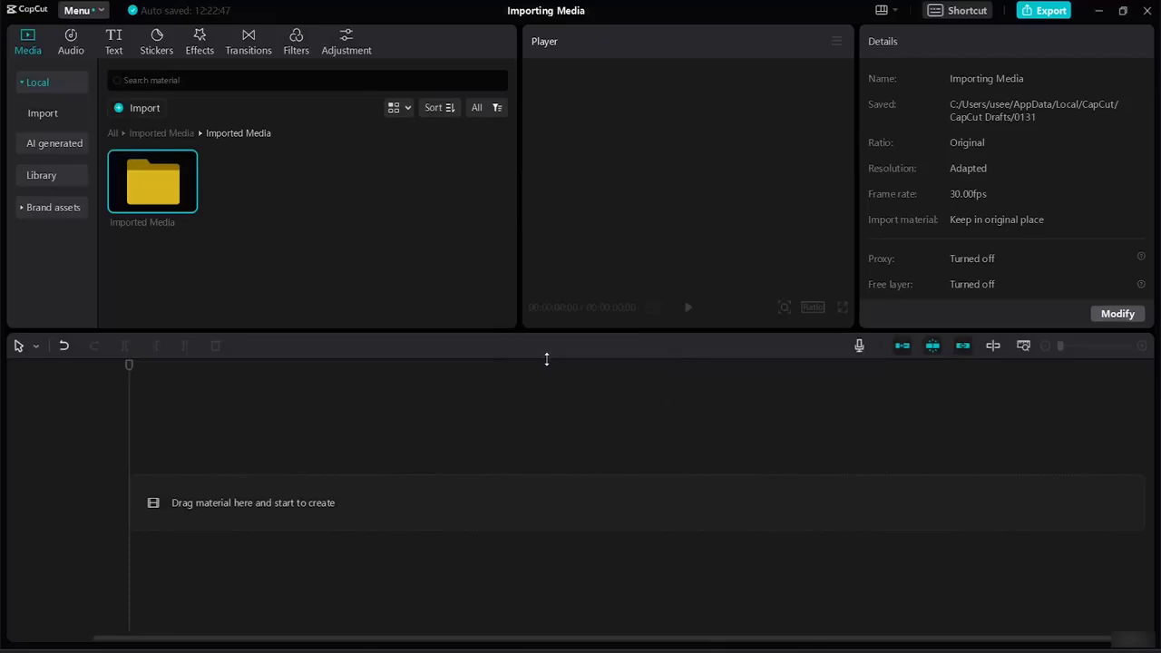
pyautogui.click(242, 224)
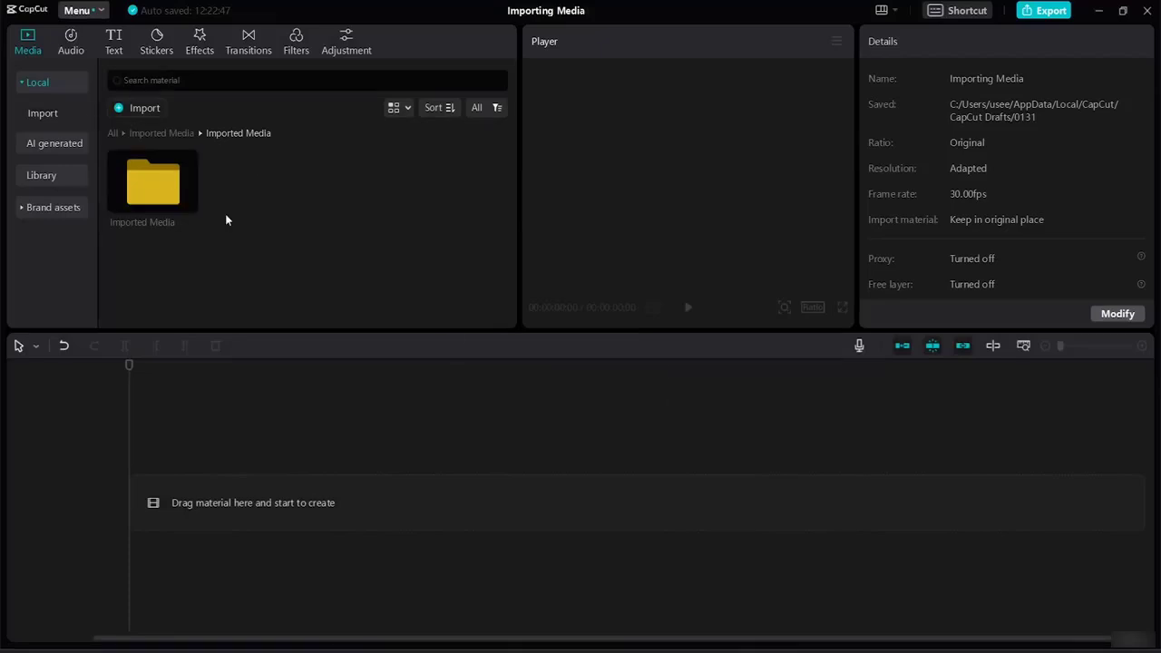
# View the clips inside the innermost Imported Media folder and return to the top-level Imported Media folder.
pyautogui.doubleClick(150, 204)
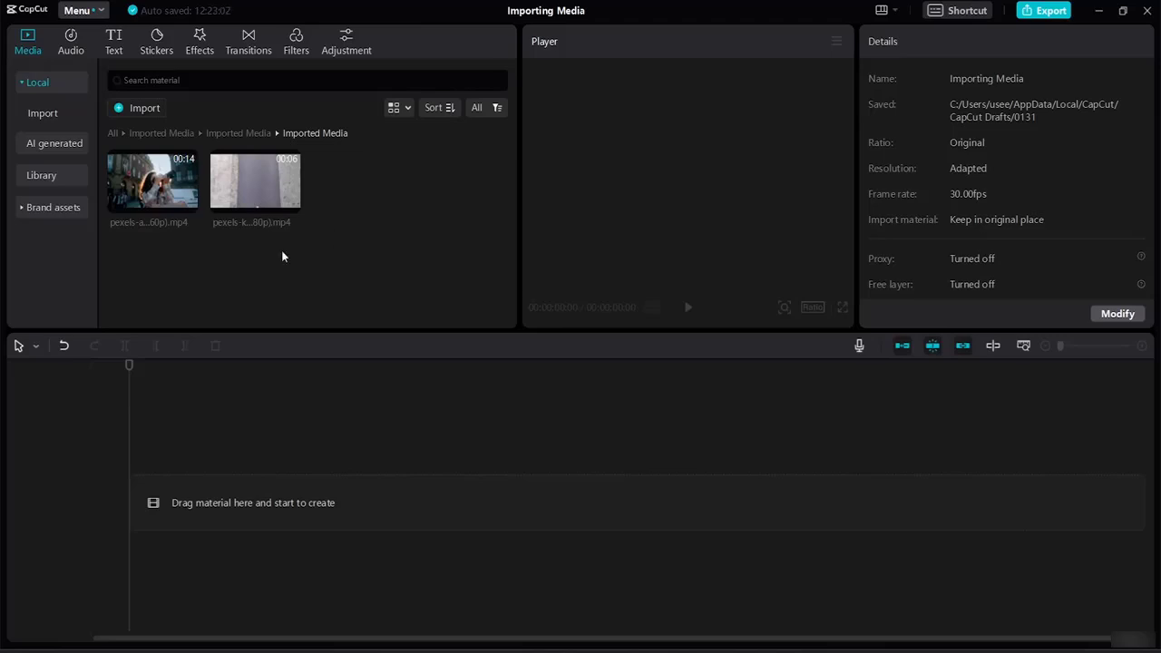
pyautogui.click(185, 136)
pyautogui.click(189, 137)
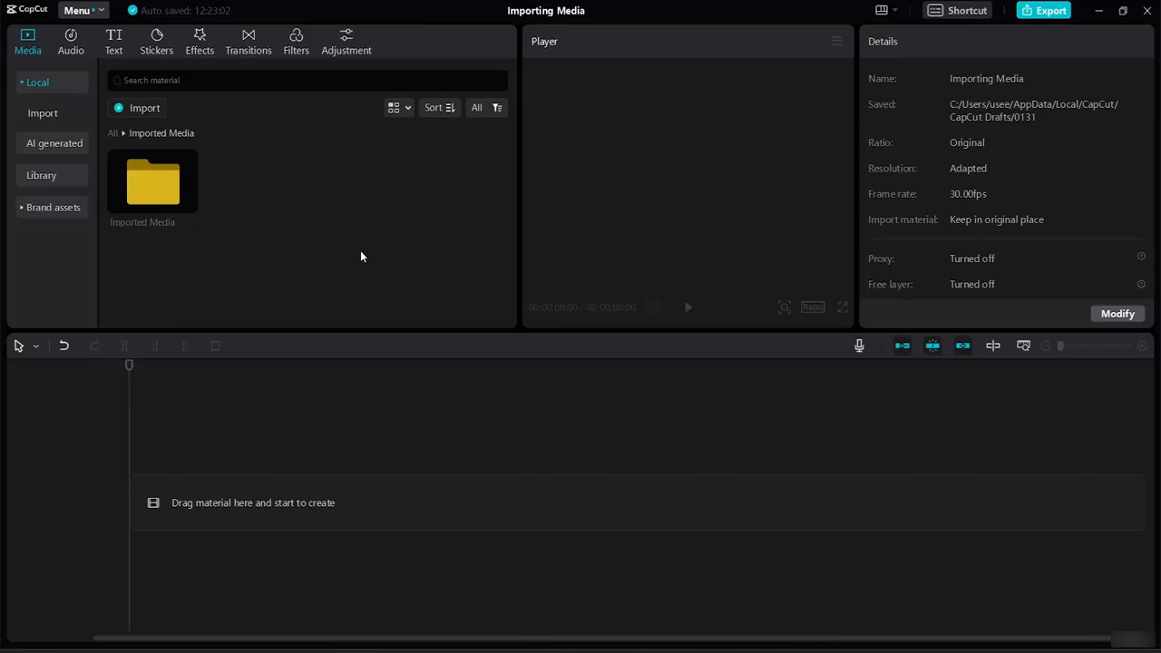
# Review the sorting options and the media type filter options of the media library.
pyautogui.click(455, 116)
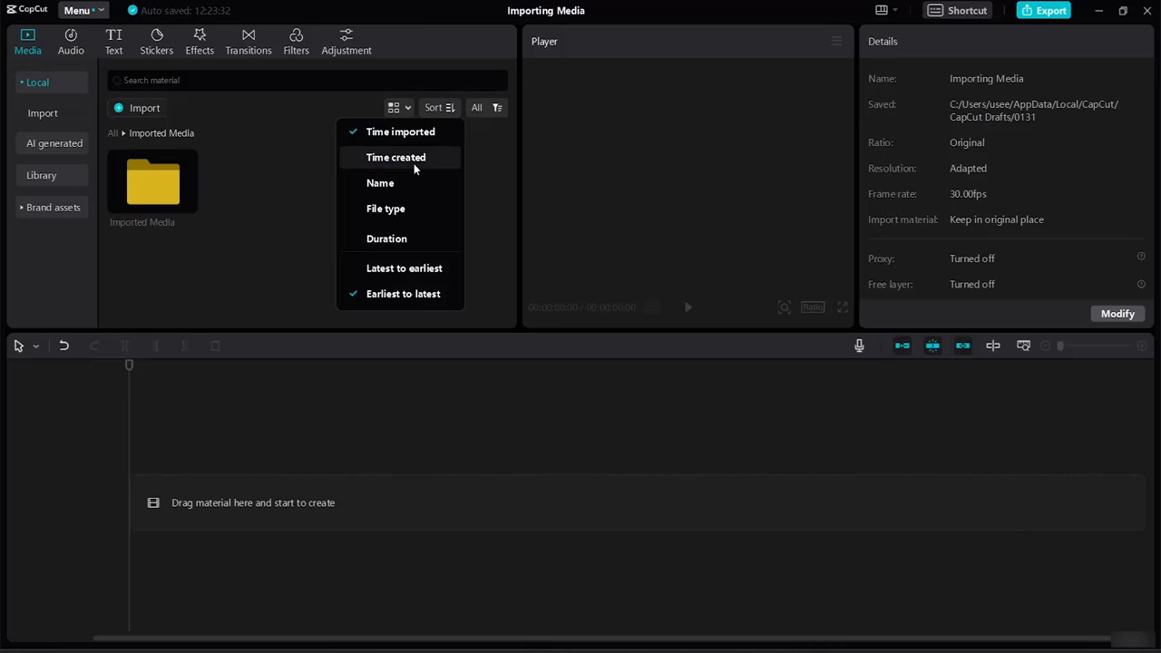
pyautogui.click(486, 108)
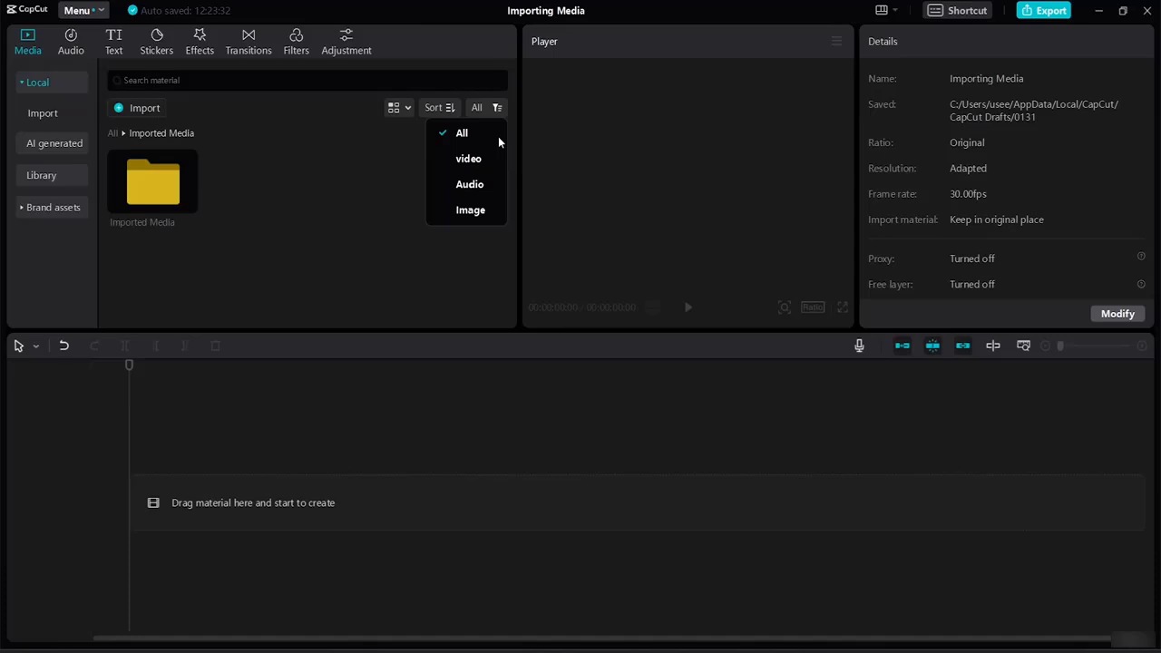
pyautogui.click(498, 138)
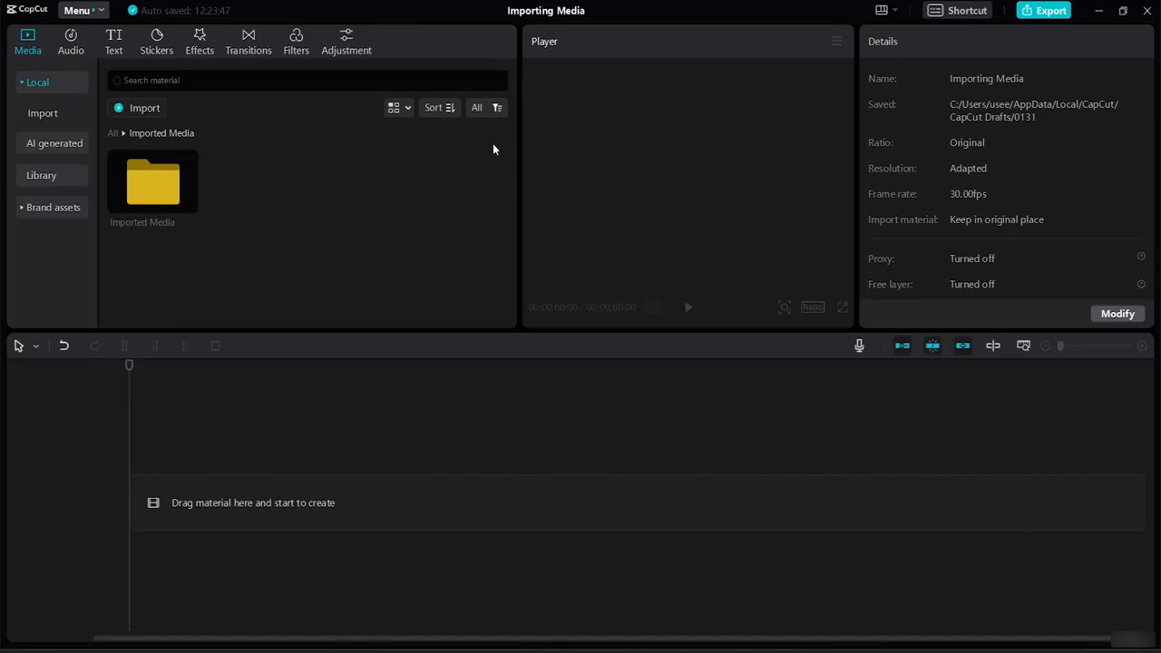
# In the nested Imported Media folder, trim the start of the 14-second clip to leave about 9 seconds and add it to the timeline.
pyautogui.doubleClick(149, 182)
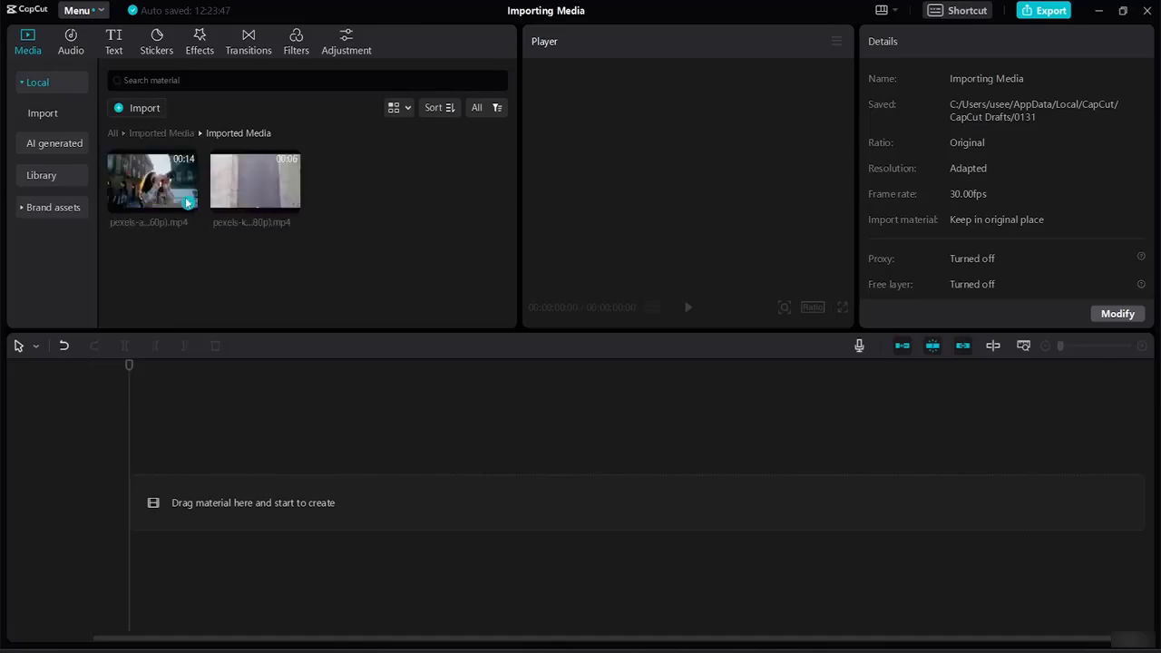
pyautogui.click(113, 184)
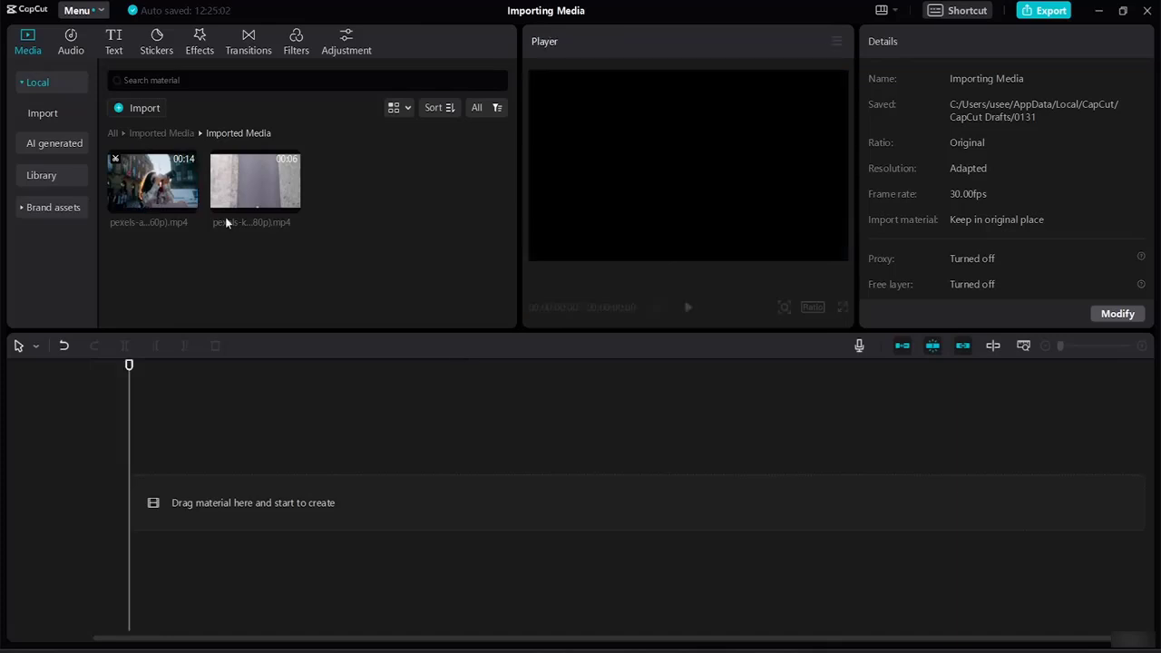
pyautogui.click(181, 183)
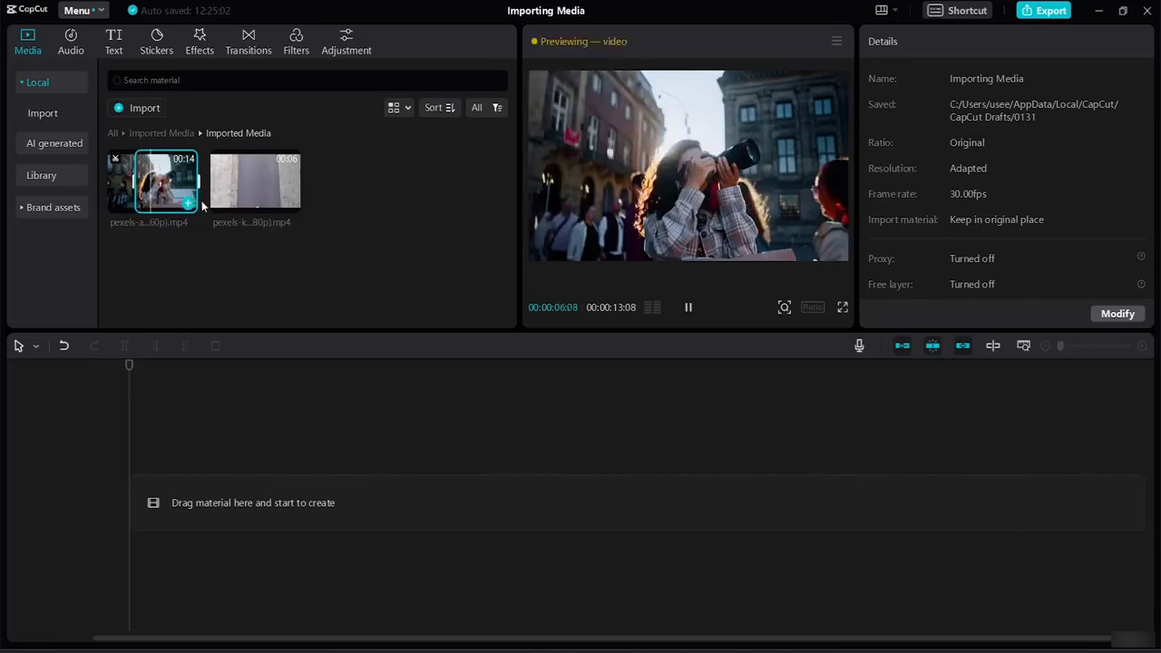
pyautogui.click(187, 203)
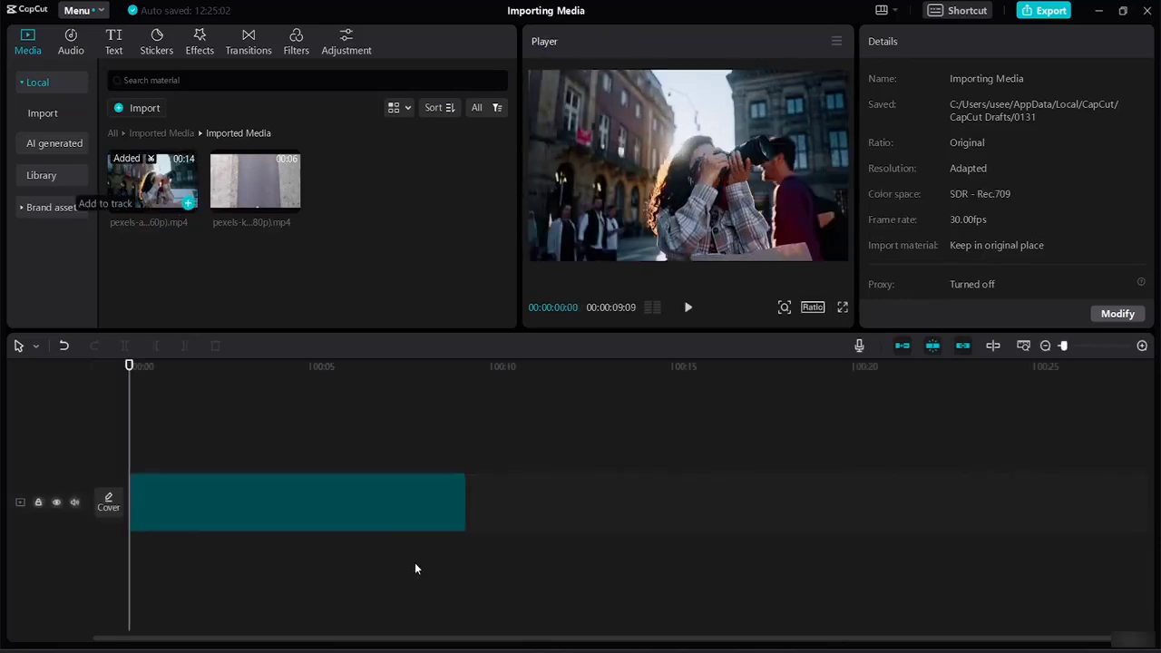
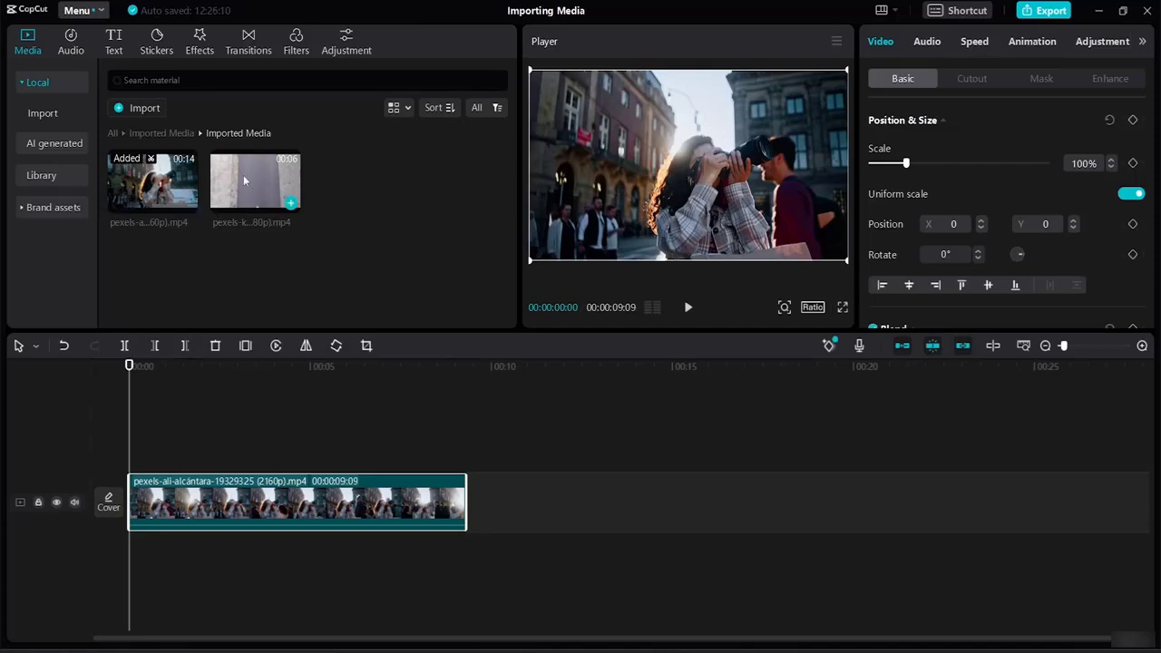
# Add the 6-second clip to the timeline directly after the first clip and scrub the playhead back to the start.
pyautogui.moveTo(244, 175); pyautogui.dragTo(477, 510)
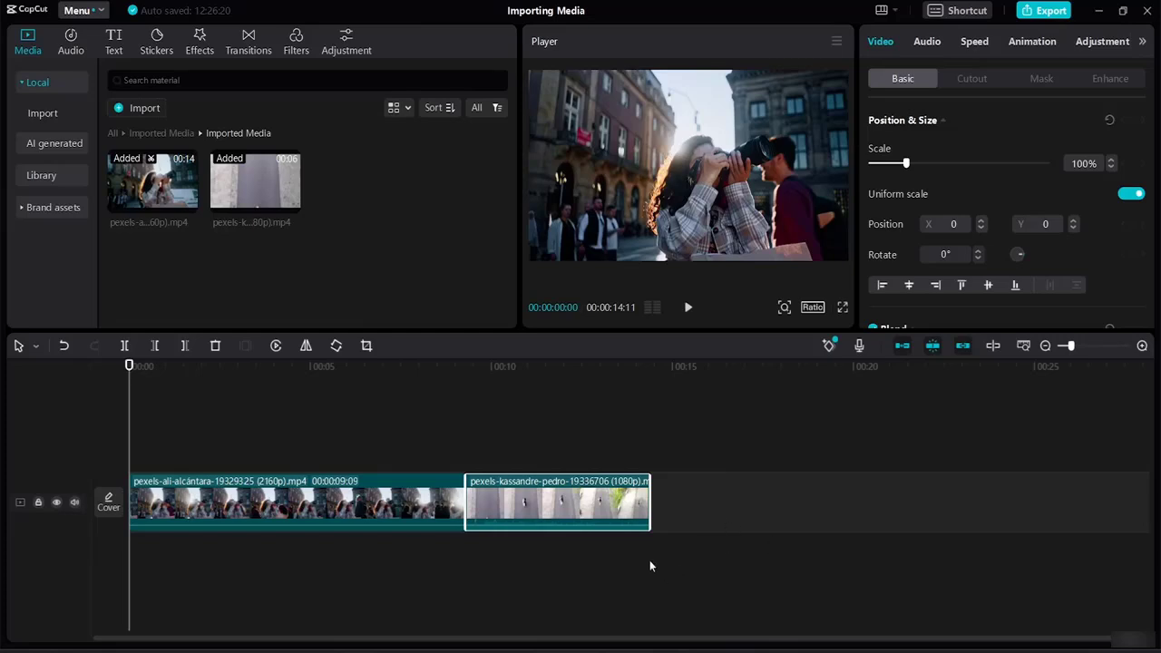
pyautogui.click(550, 575)
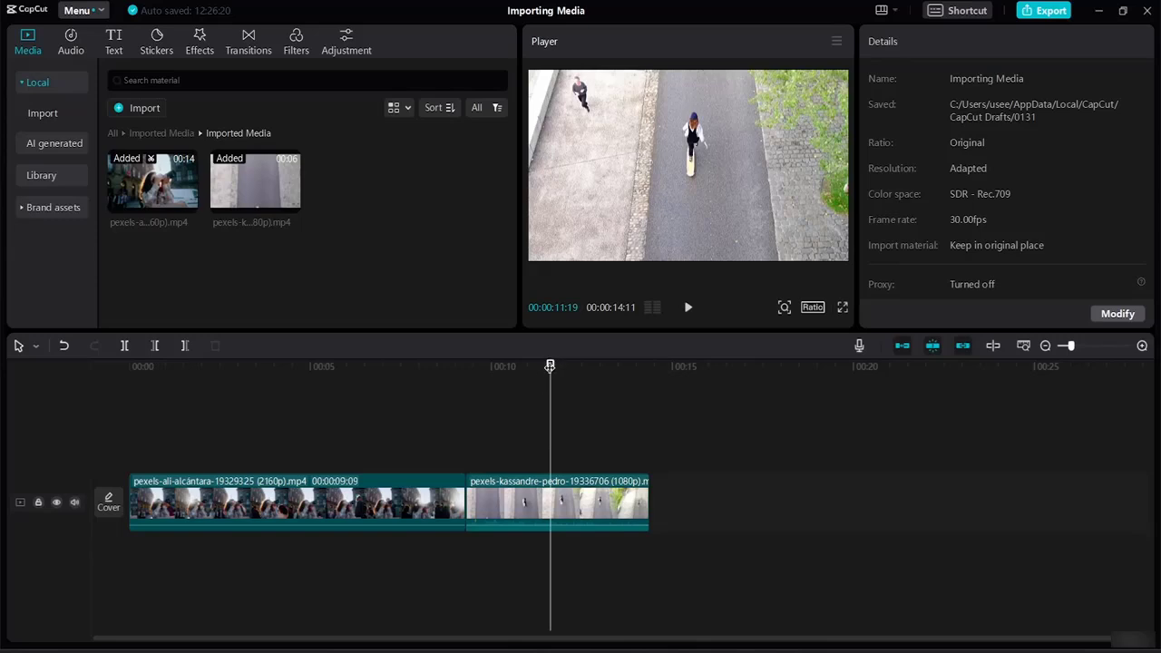
pyautogui.moveTo(549, 364); pyautogui.dragTo(377, 365)
pyautogui.moveTo(268, 321); pyautogui.dragTo(237, 321)
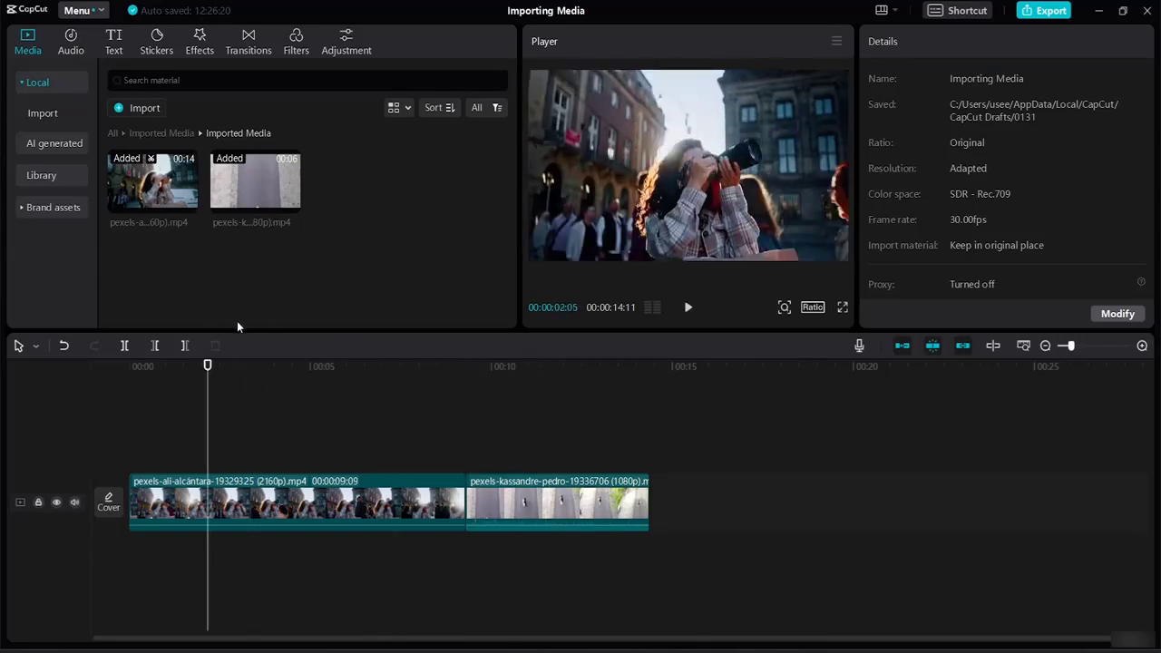
pyautogui.moveTo(216, 360); pyautogui.dragTo(75, 355)
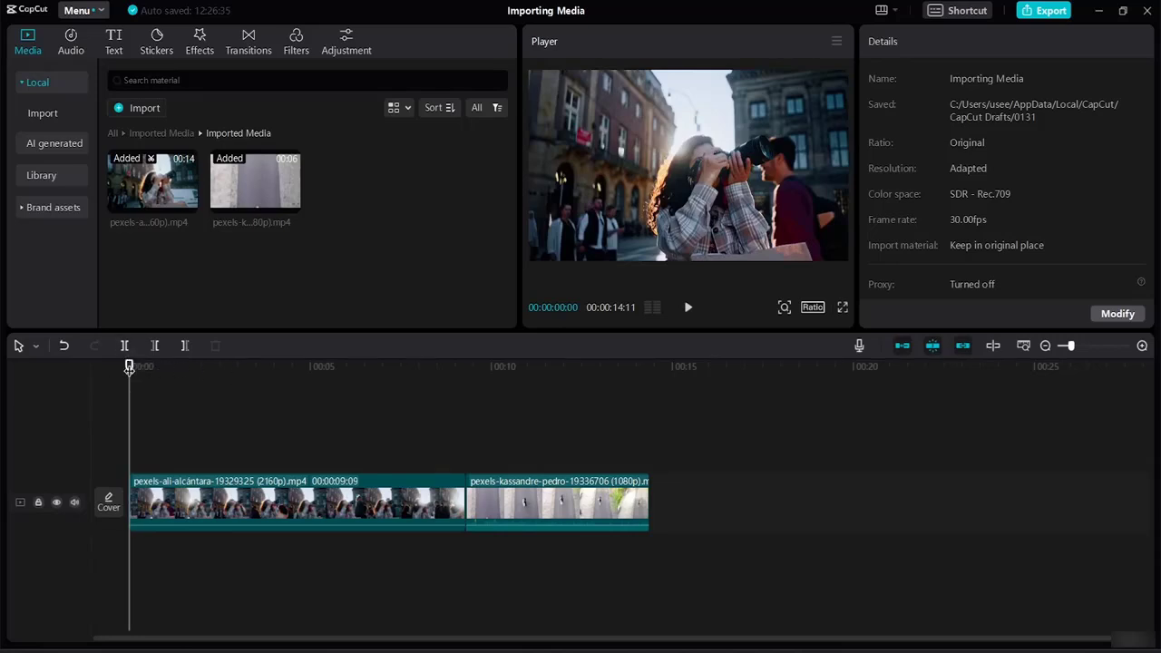
# Scrub the playhead to several points across both timeline clips and return it to the beginning.
pyautogui.moveTo(129, 365); pyautogui.dragTo(314, 364)
pyautogui.click(749, 393)
pyautogui.click(488, 404)
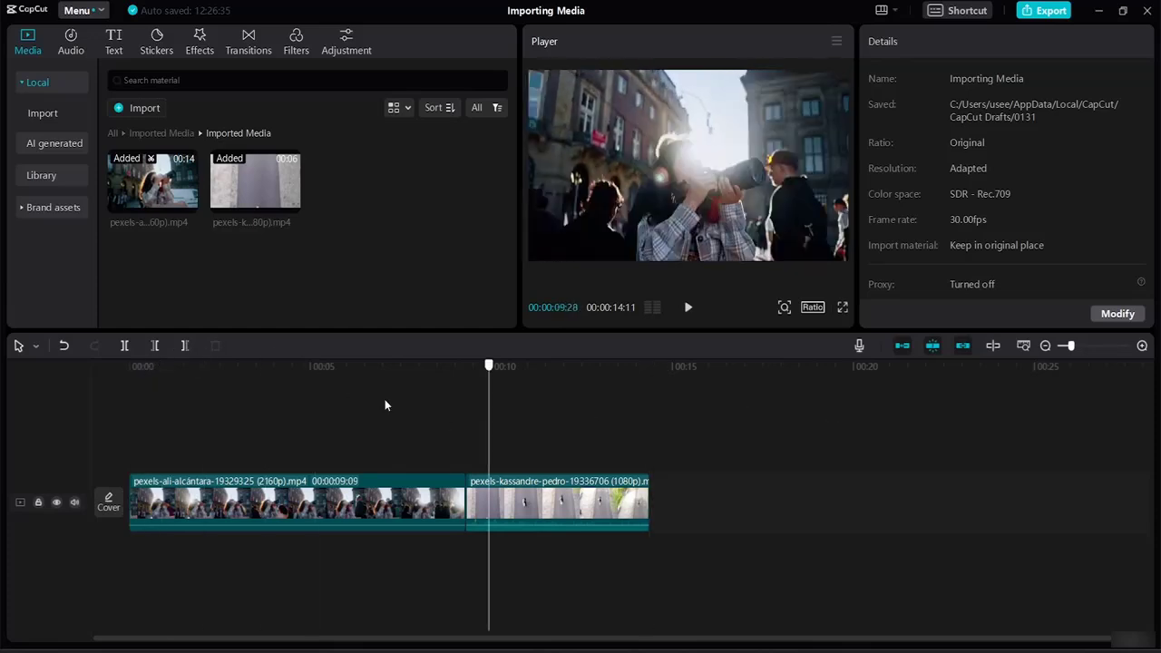
pyautogui.click(255, 402)
pyautogui.click(583, 417)
pyautogui.click(128, 366)
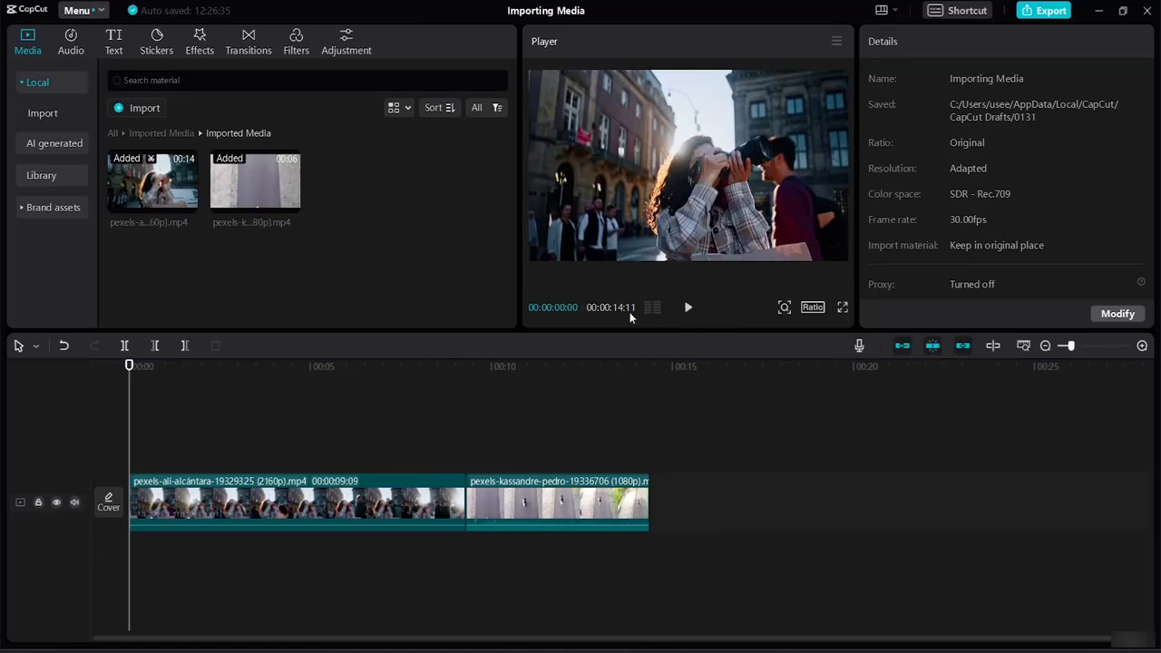
# Play and pause the preview of the first timeline clip several times.
pyautogui.click(688, 309)
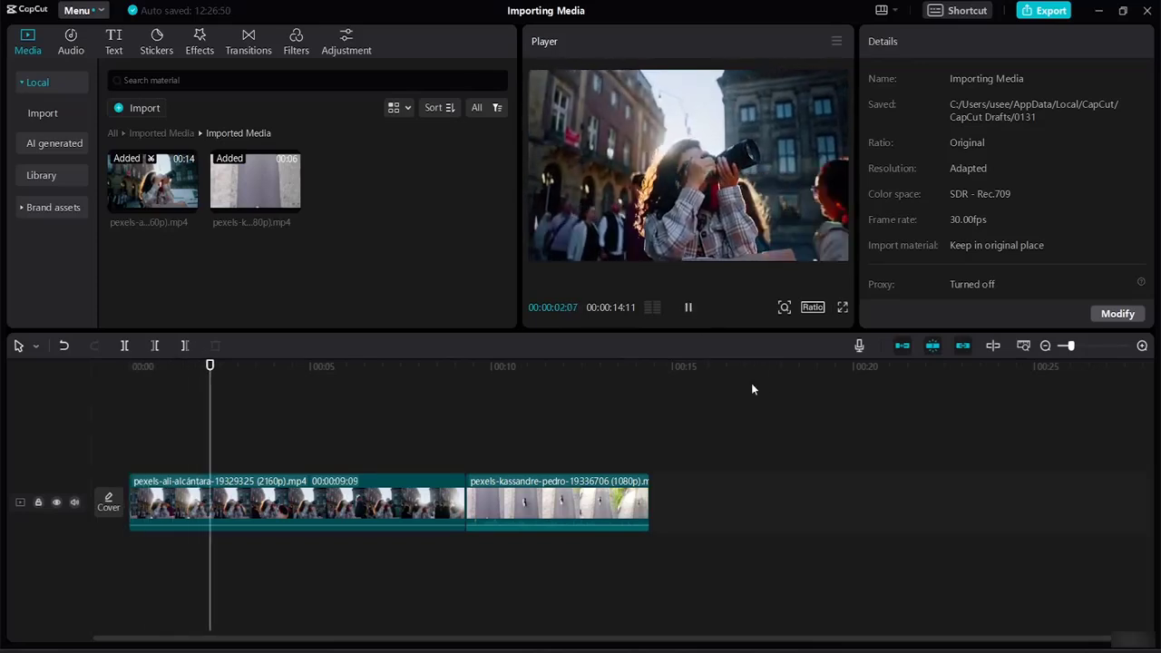
pyautogui.press('space')
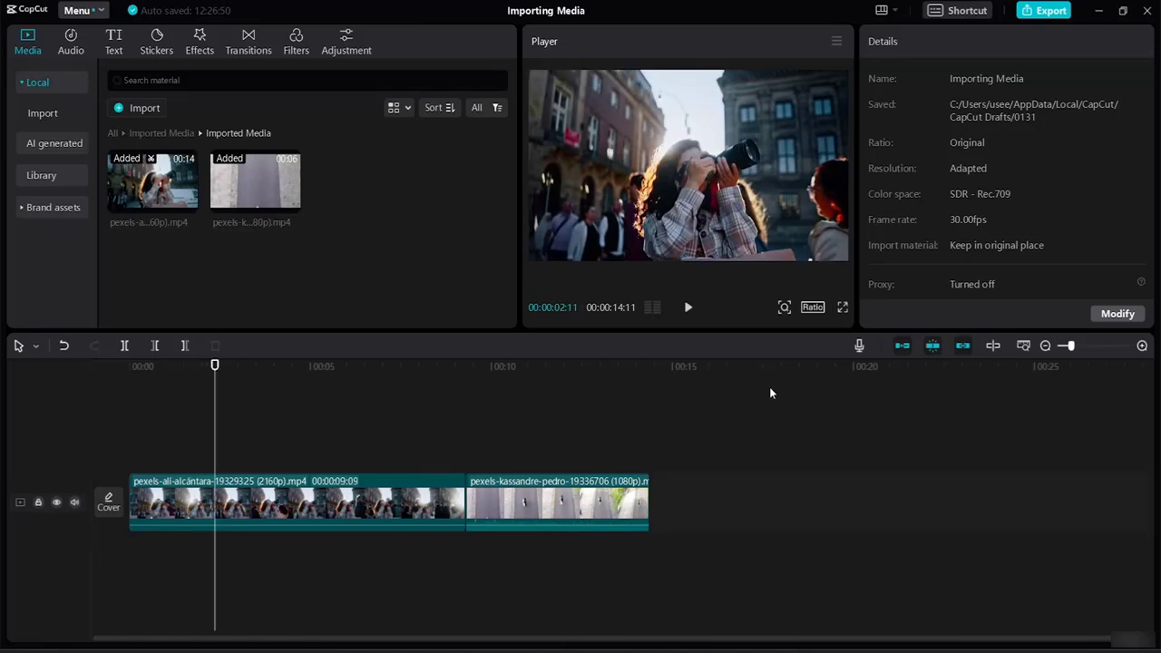
pyautogui.click(688, 309)
pyautogui.press('space')
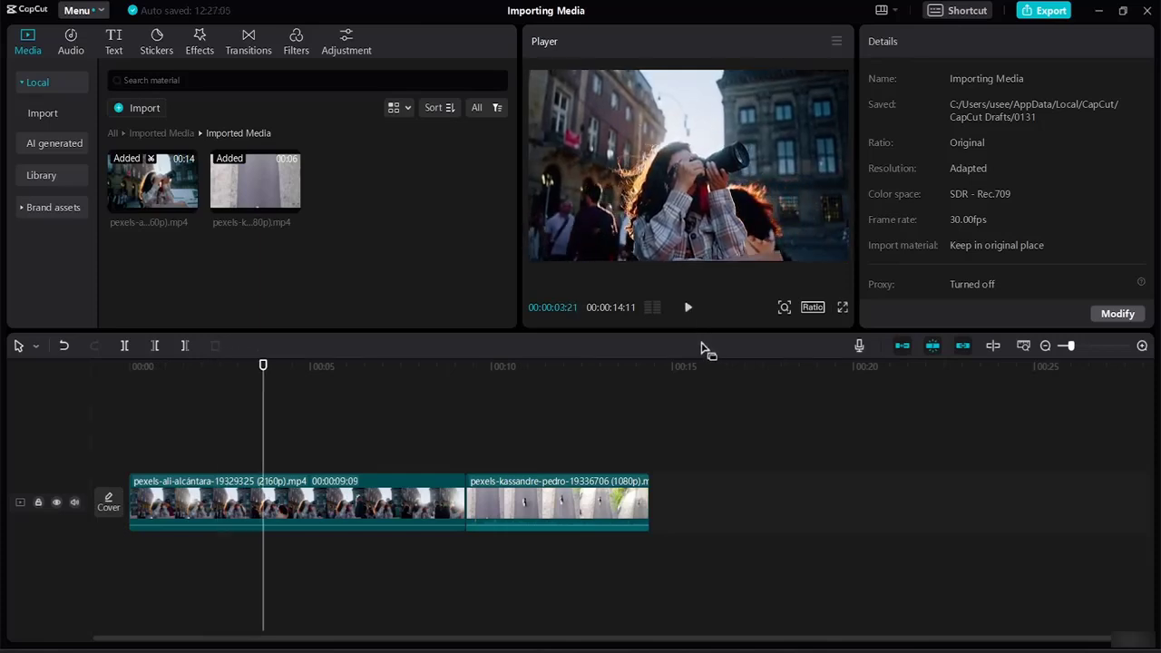
pyautogui.press('space')
pyautogui.press('space')
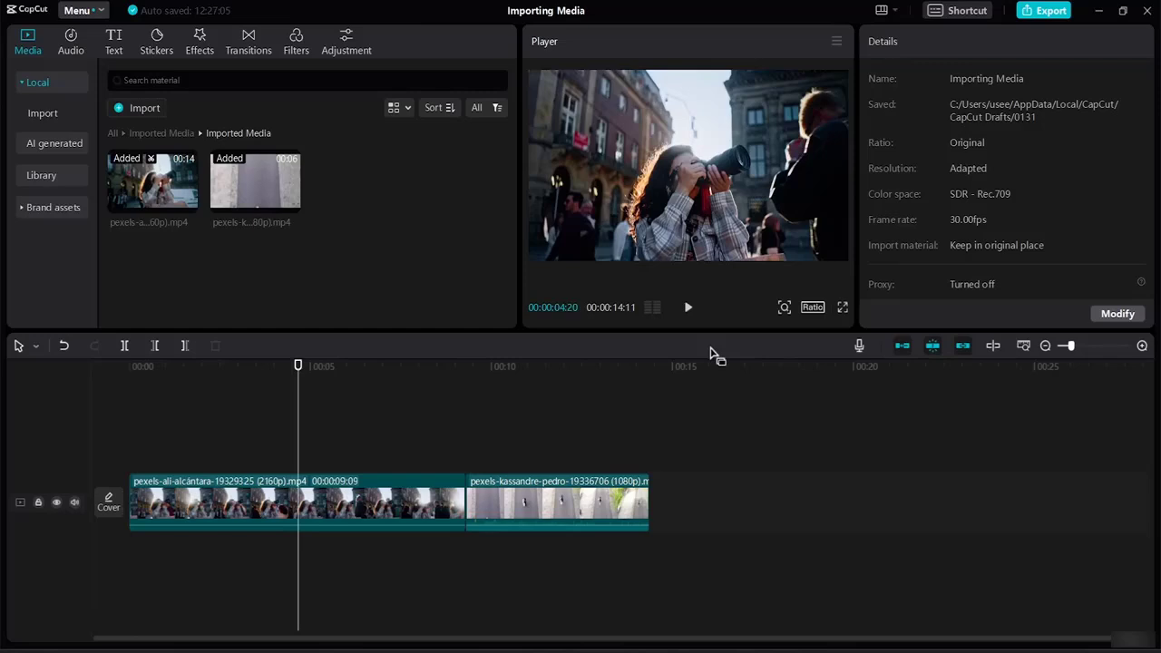
# Examine the player's zoom control and its aspect ratio options.
pyautogui.click(784, 308)
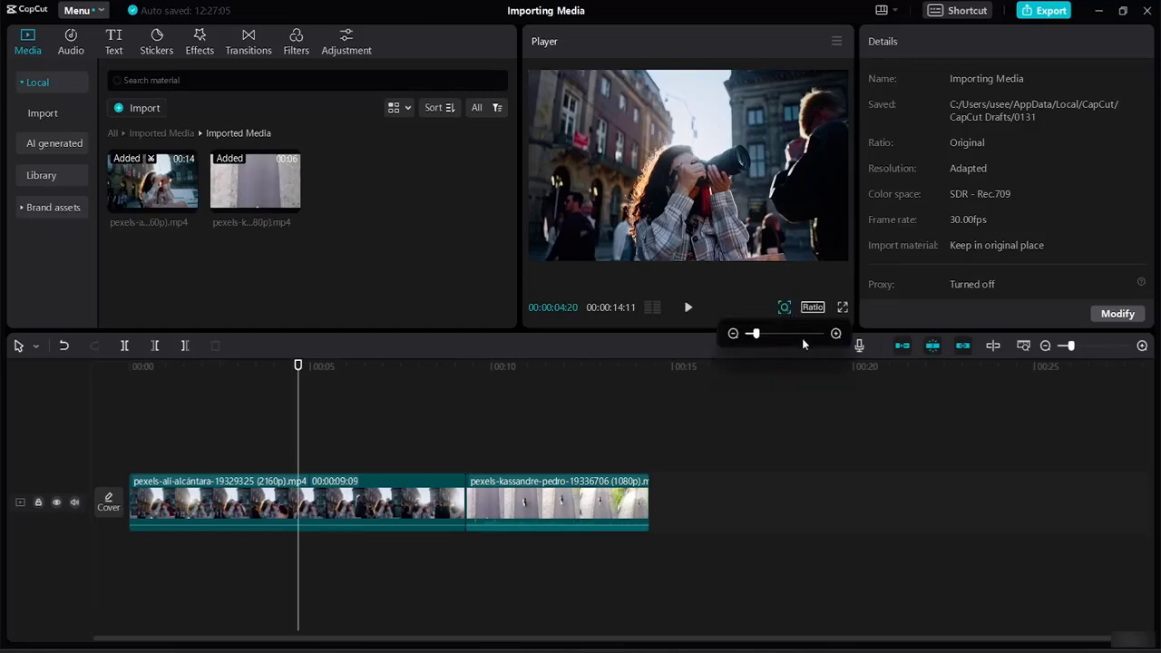
pyautogui.moveTo(749, 336)
pyautogui.mouseDown()
pyautogui.moveTo(782, 340)
pyautogui.moveTo(754, 338)
pyautogui.mouseUp()
pyautogui.click(813, 307)
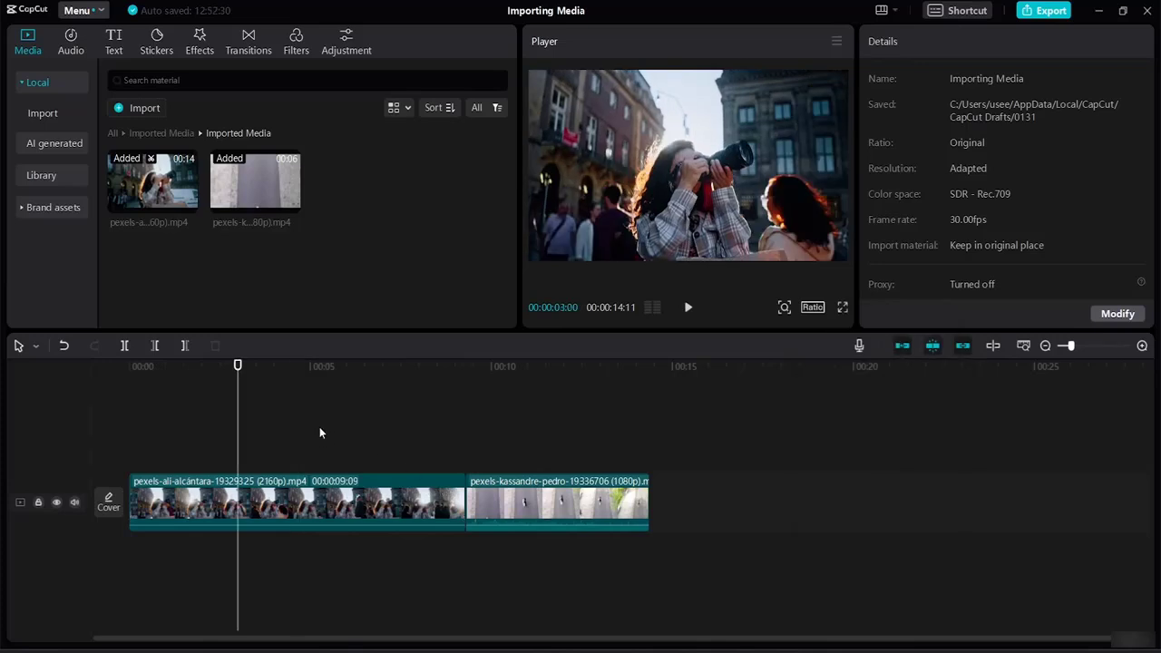
# Play the timeline across the cut between the two clips and pause it near the end of the second clip.
pyautogui.click(688, 308)
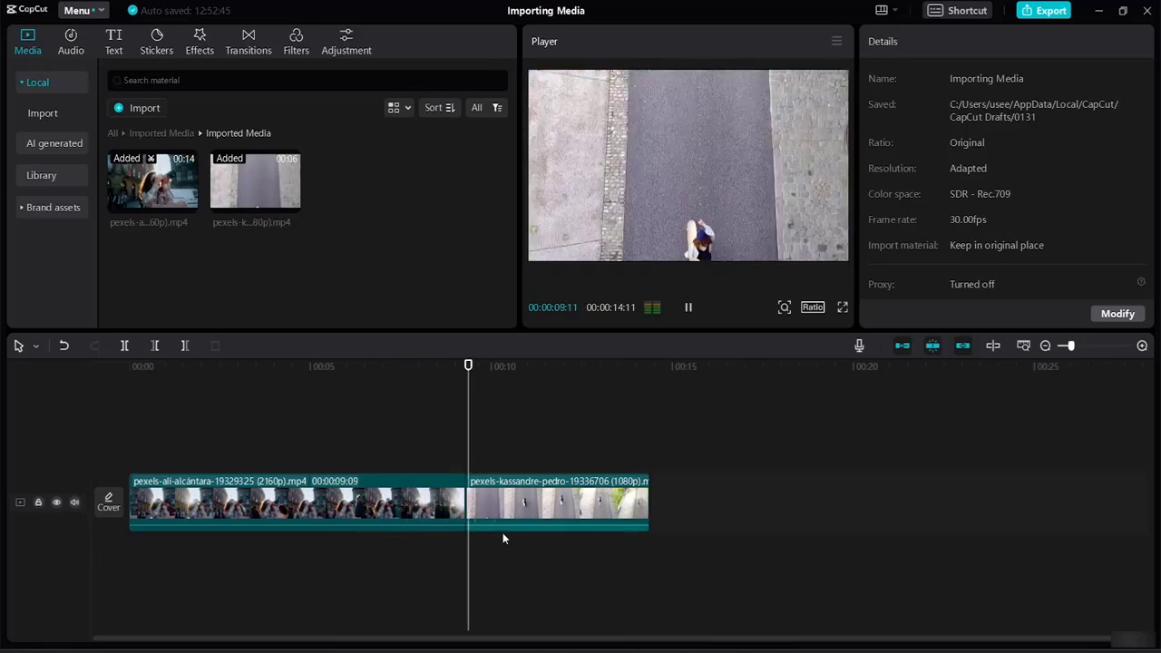
pyautogui.click(533, 535)
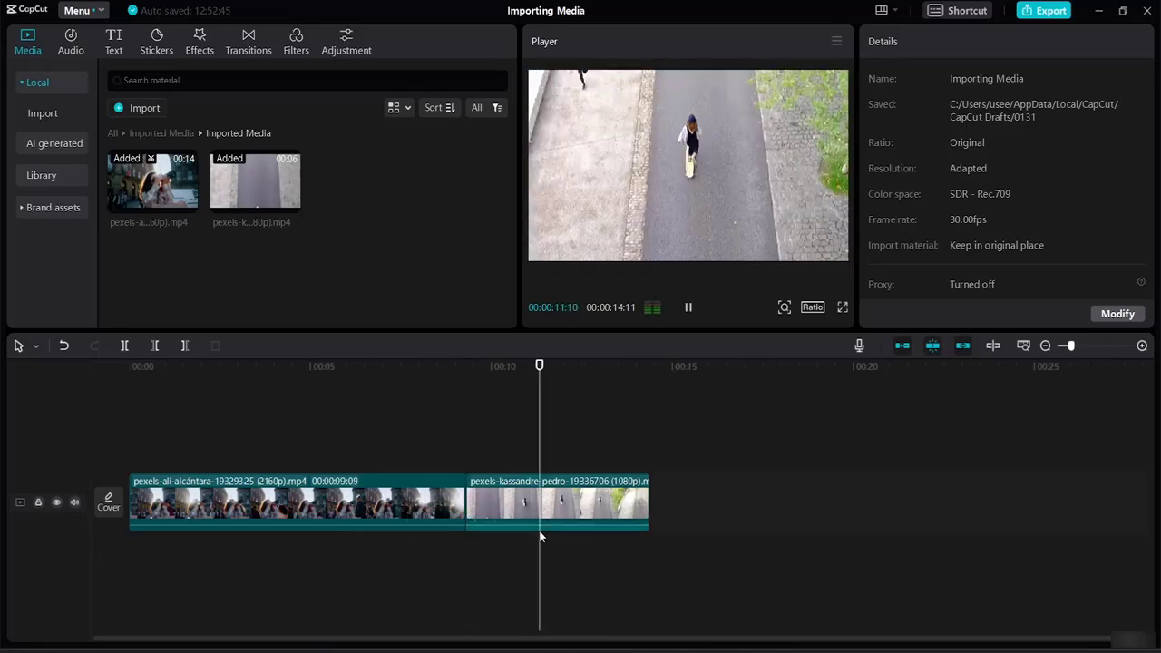
pyautogui.press('space')
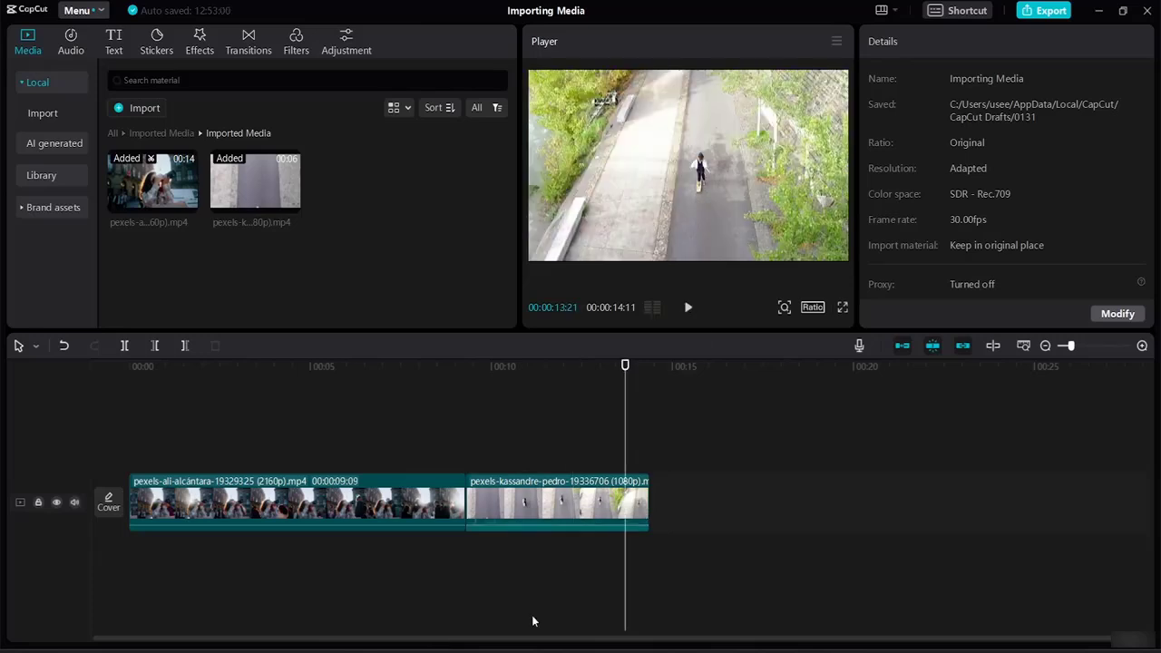
# Examine the second timeline clip's Basic, Cutout, Mask and Enhance video settings and return to the Basic ones.
pyautogui.moveTo(473, 531)
pyautogui.click(532, 522)
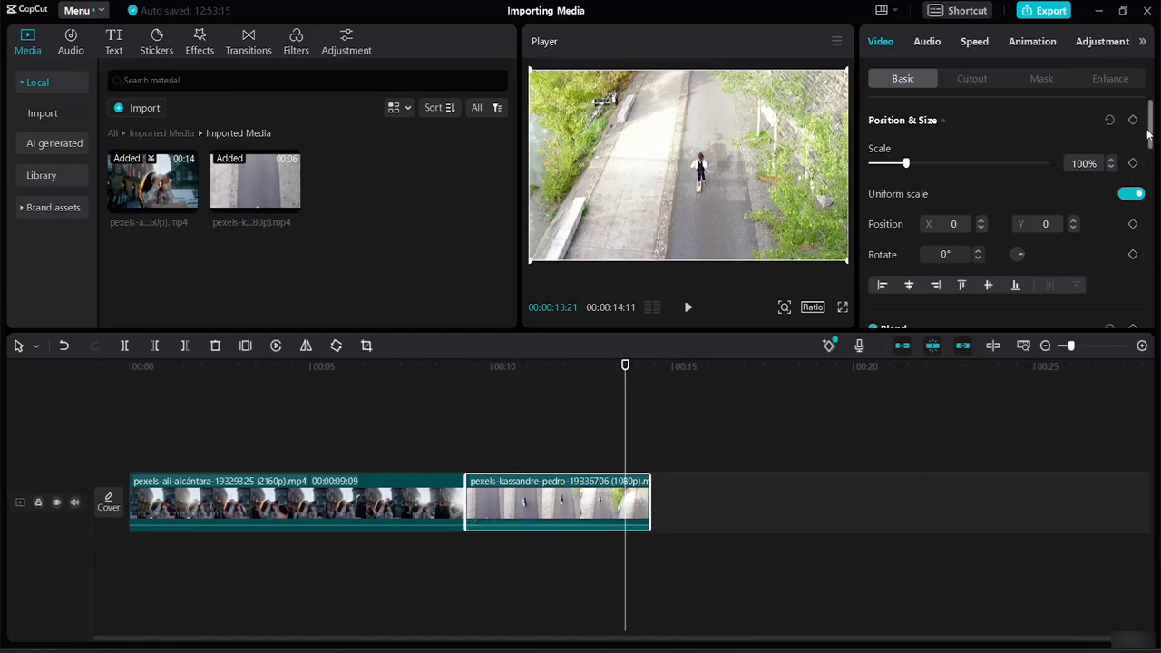
pyautogui.scroll(-2, 1152, 158)
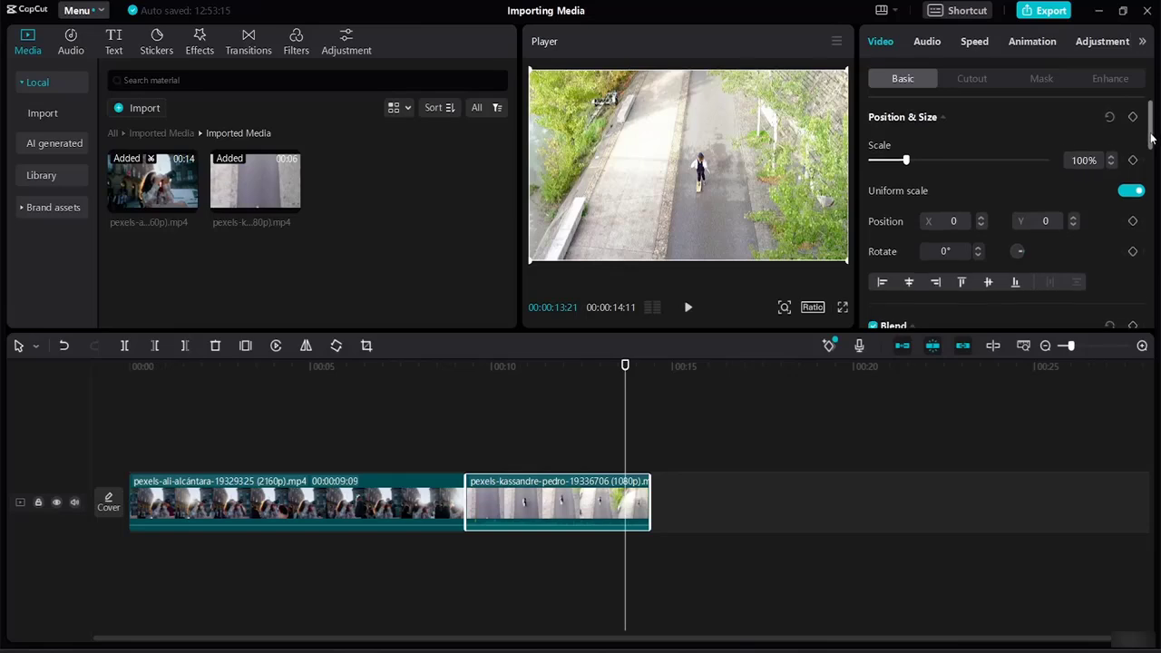
pyautogui.moveTo(1150, 168); pyautogui.dragTo(1159, 60)
pyautogui.click(981, 82)
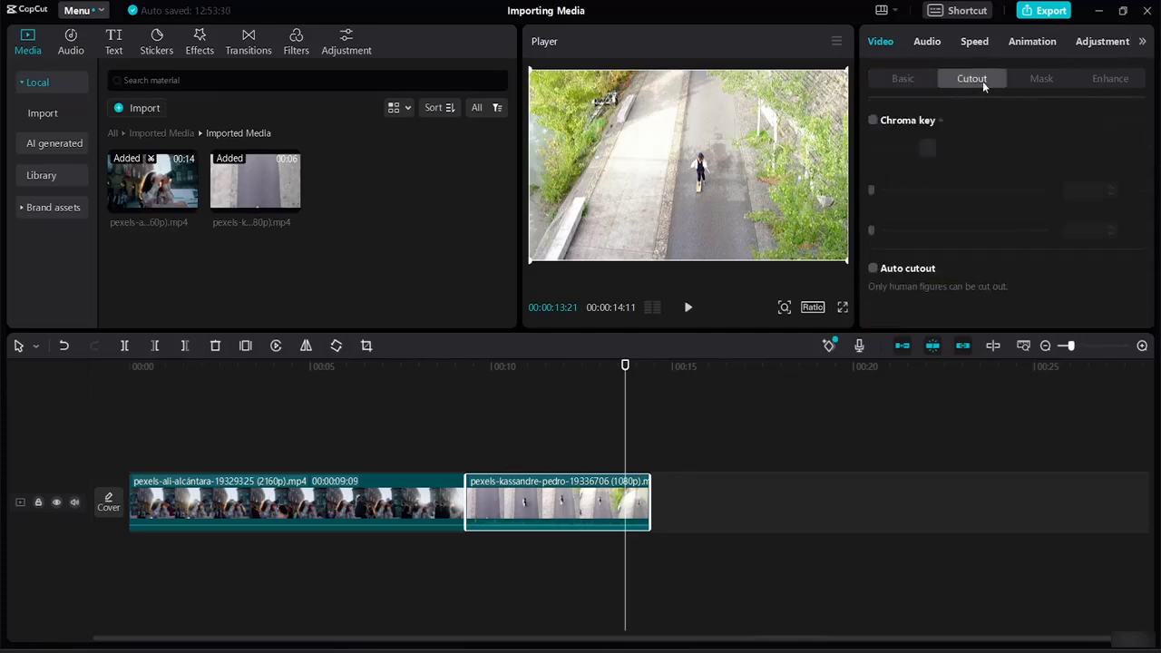
pyautogui.click(1026, 78)
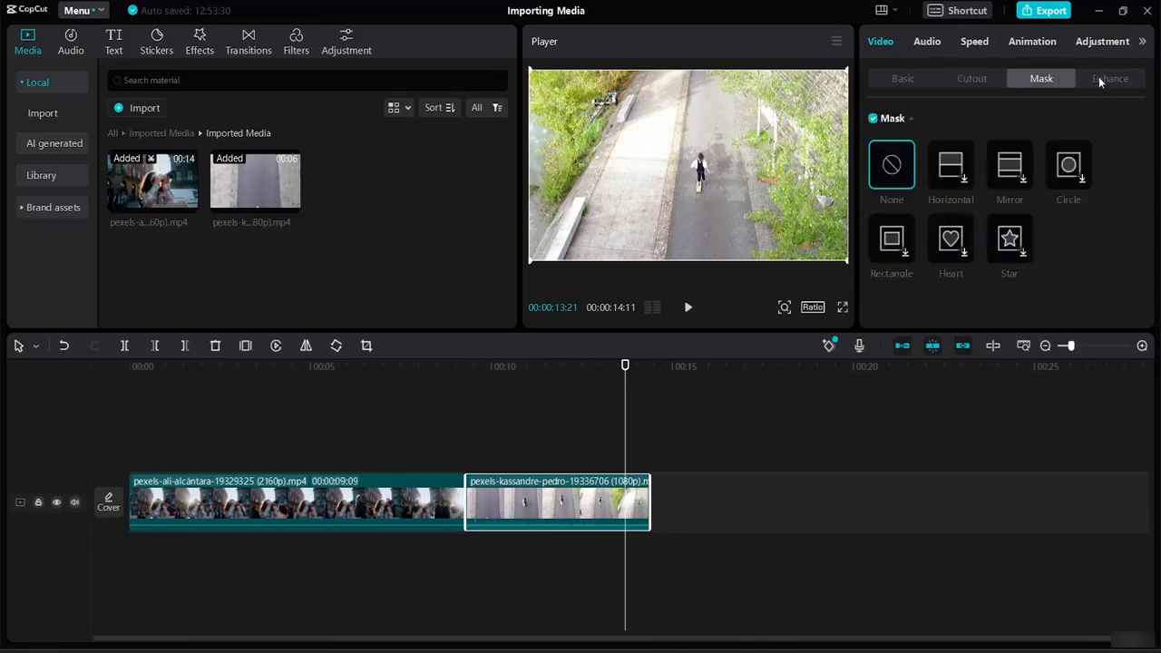
pyautogui.click(1096, 77)
pyautogui.click(1033, 77)
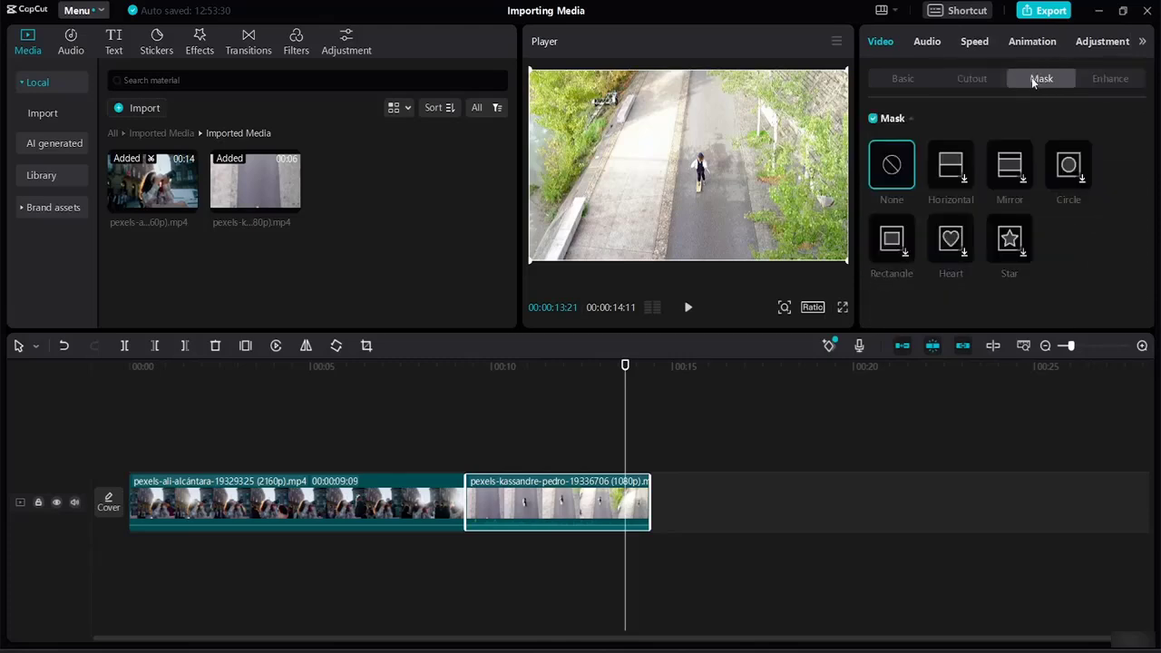
pyautogui.click(973, 79)
pyautogui.click(905, 75)
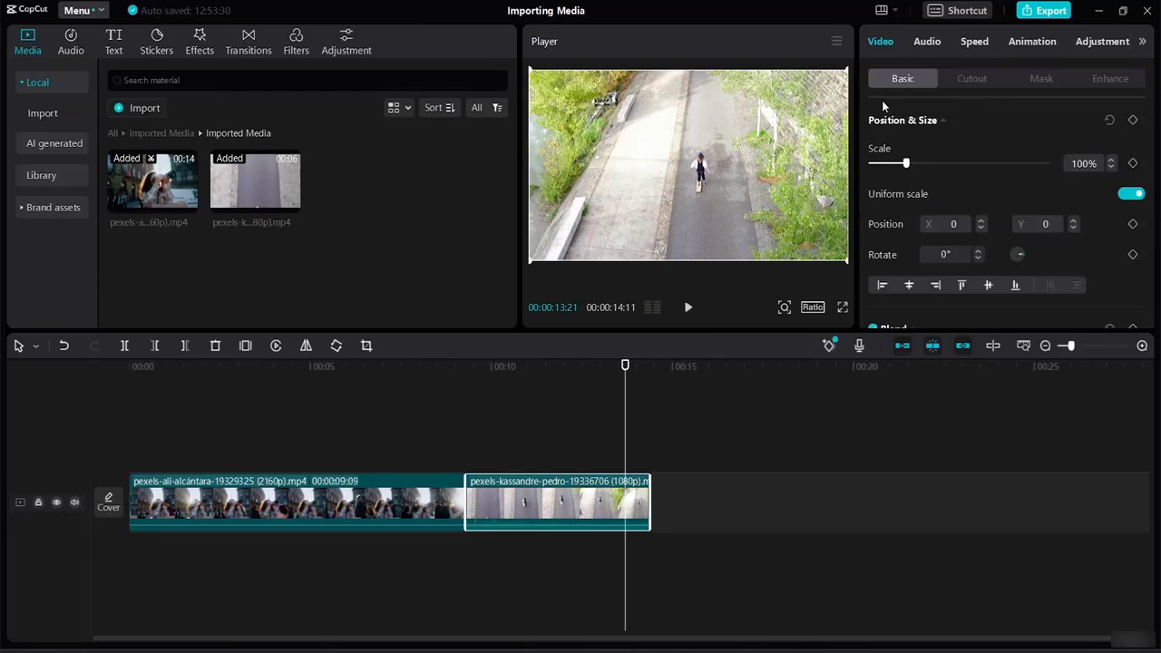
# Allow the firewall access request, choose a cover frame near the start of the video and open it in the cover editor.
pyautogui.click(321, 417)
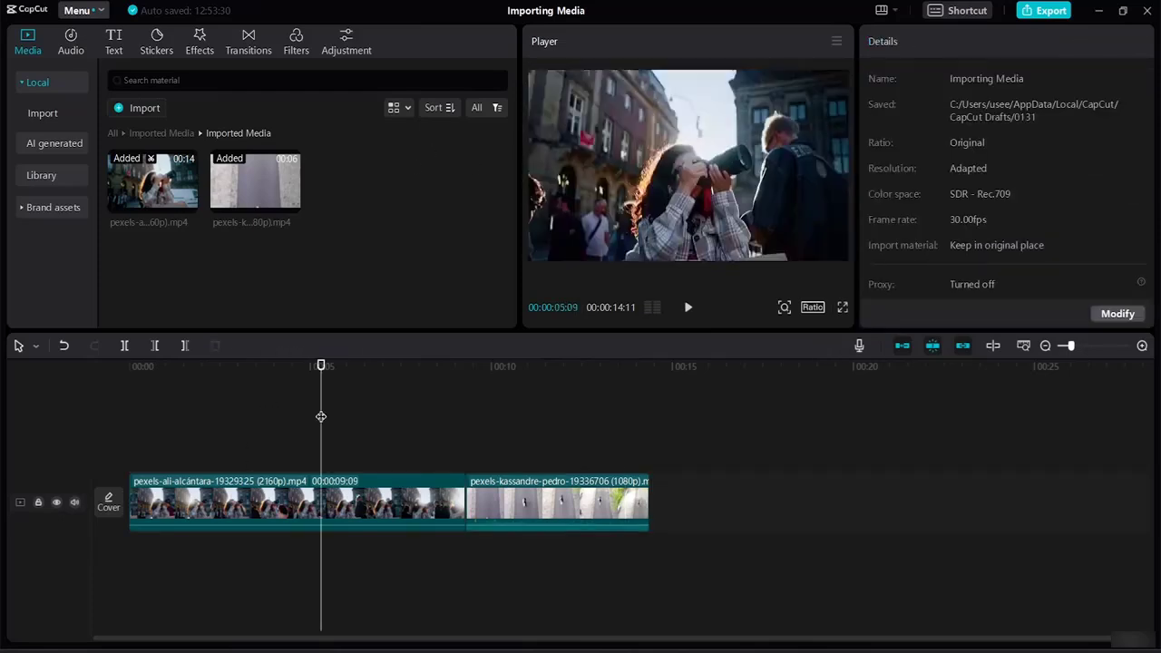
pyautogui.click(110, 501)
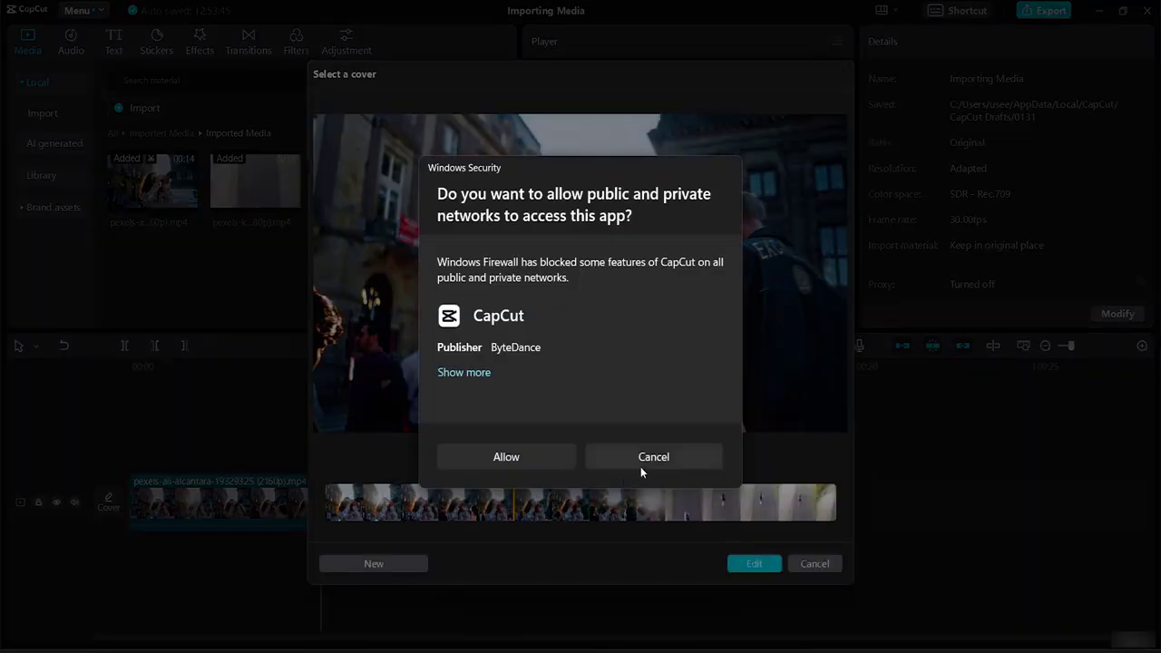
pyautogui.click(561, 452)
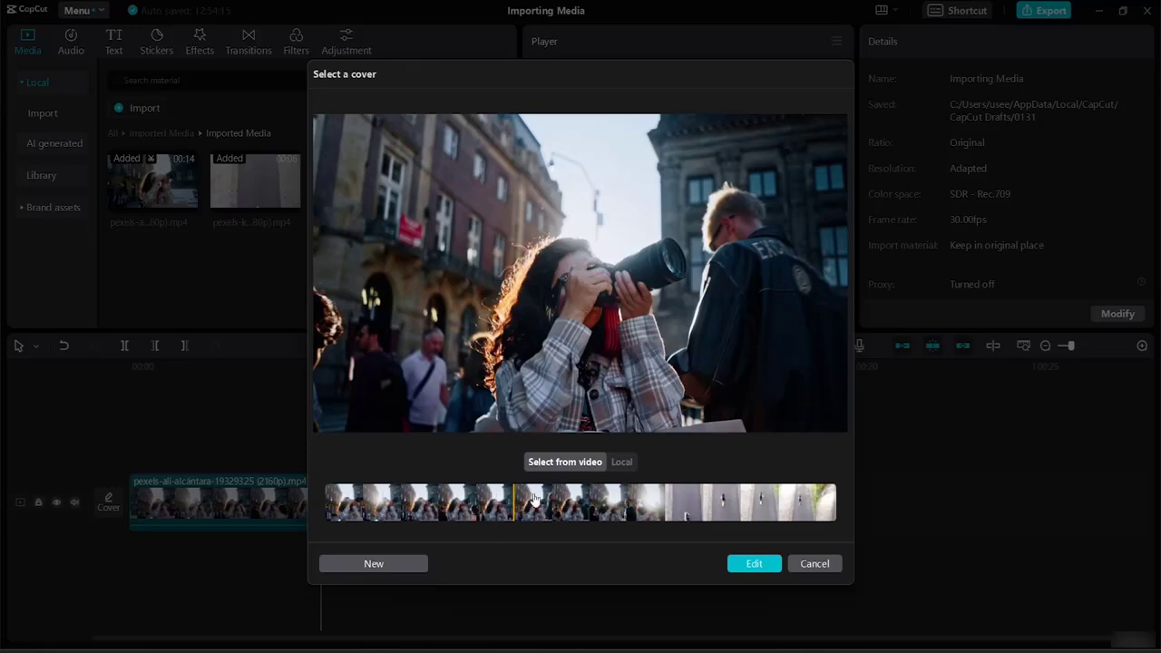
pyautogui.moveTo(511, 507); pyautogui.dragTo(377, 495)
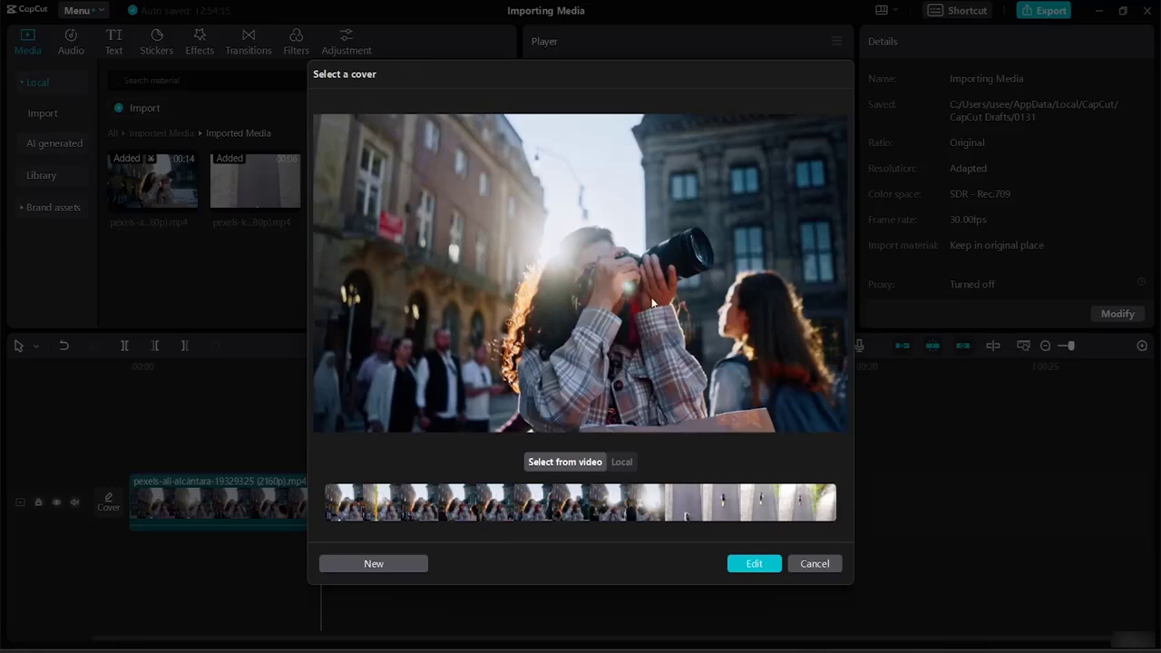
pyautogui.click(750, 561)
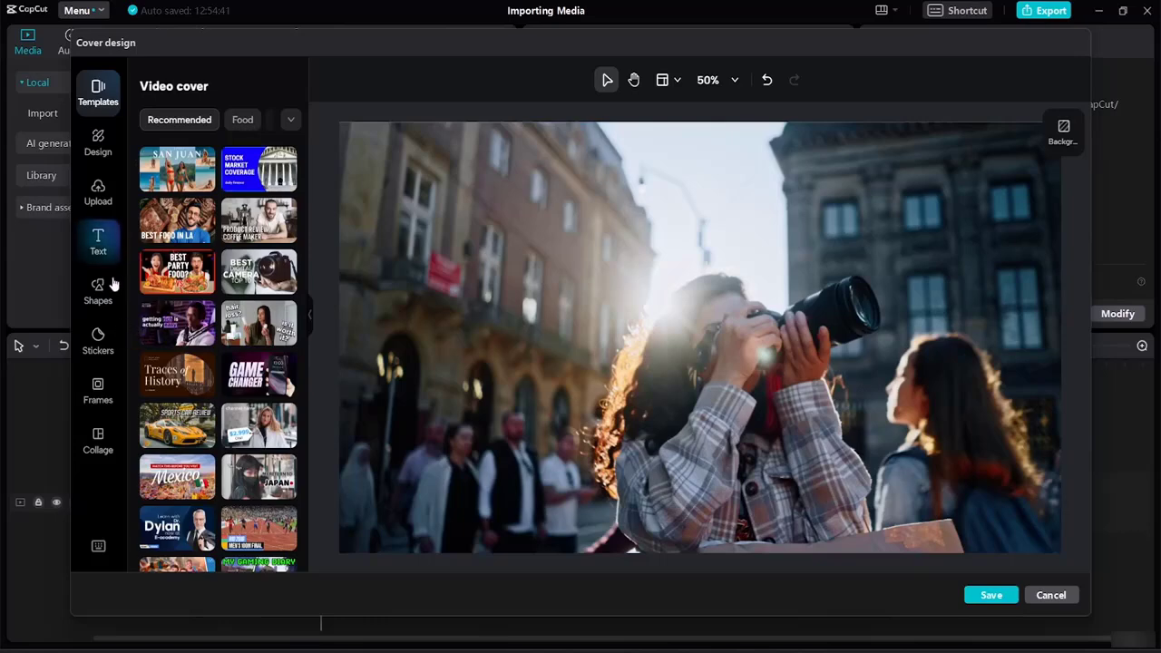
# View the text options for the cover design, and exit the cover editing without saving or selecting a cover.
pyautogui.click(100, 241)
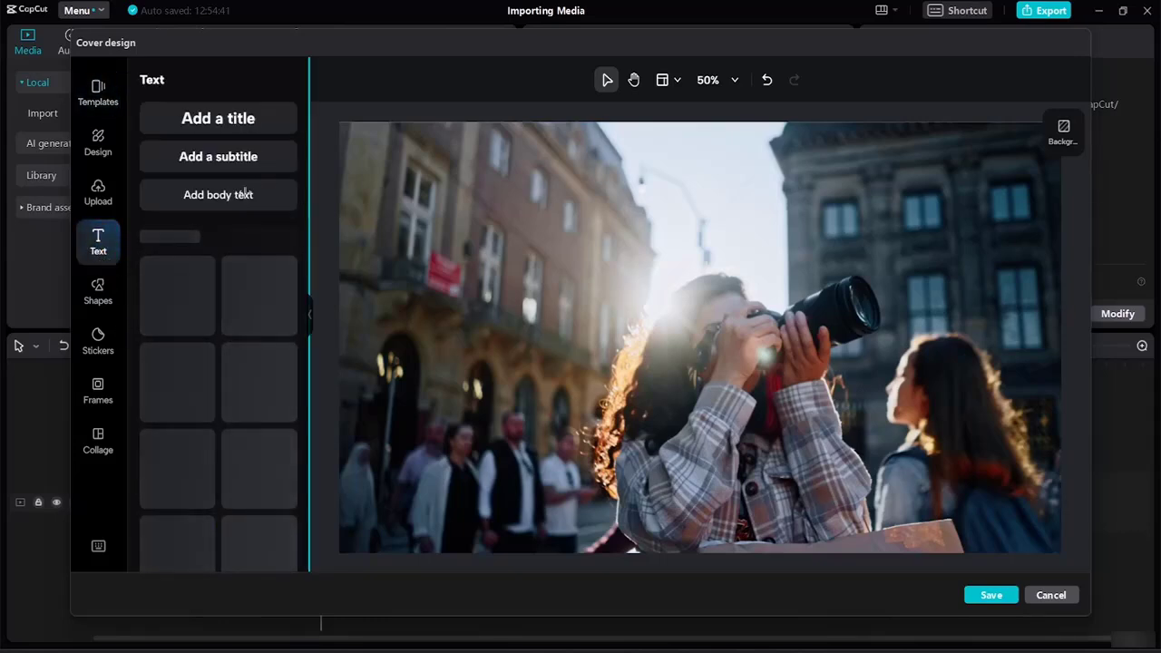
pyautogui.click(1052, 597)
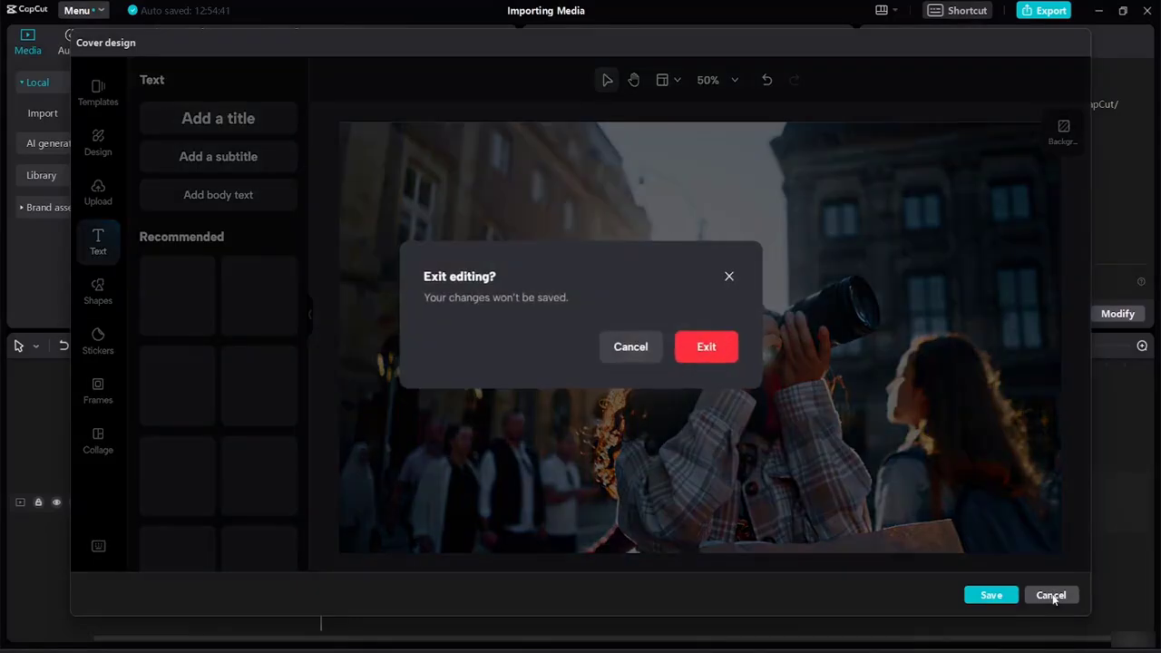
pyautogui.click(709, 347)
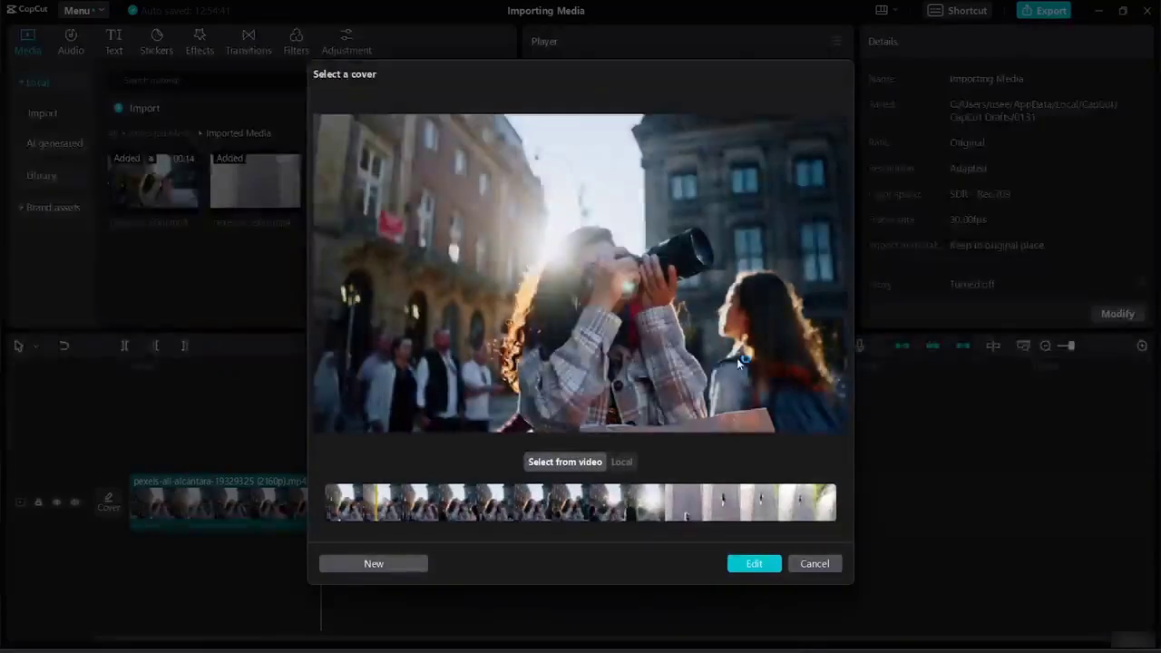
pyautogui.click(814, 564)
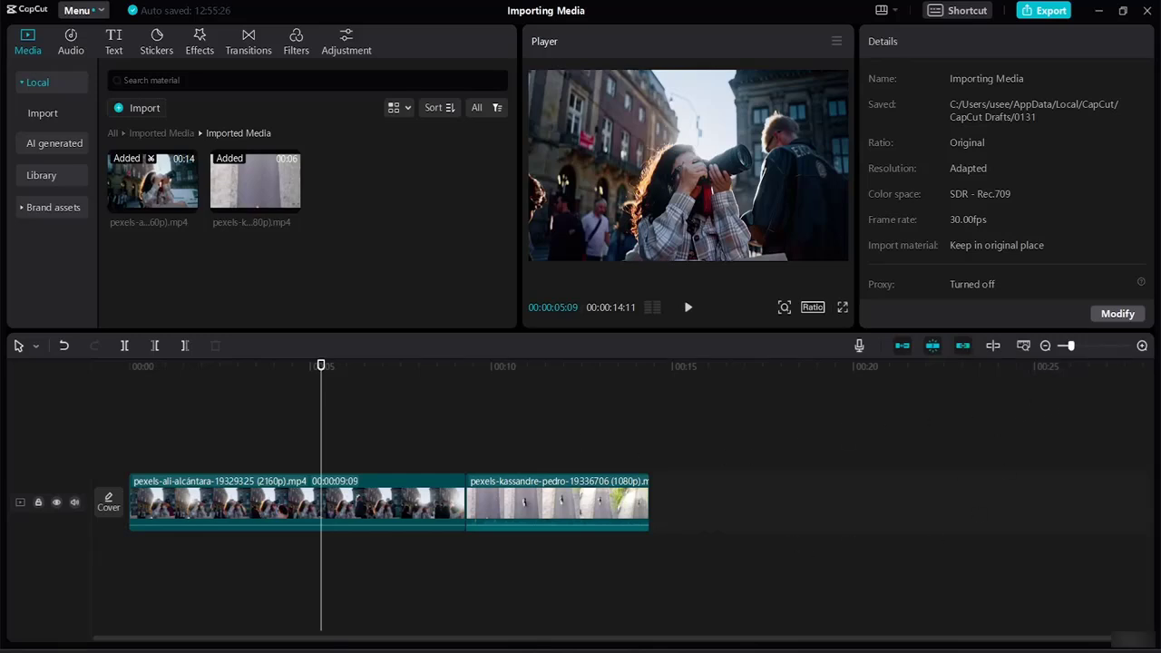
# Trim the start of the first timeline clip to a duration of 00:00:09:08 and return the playhead to the beginning.
pyautogui.click(1024, 347)
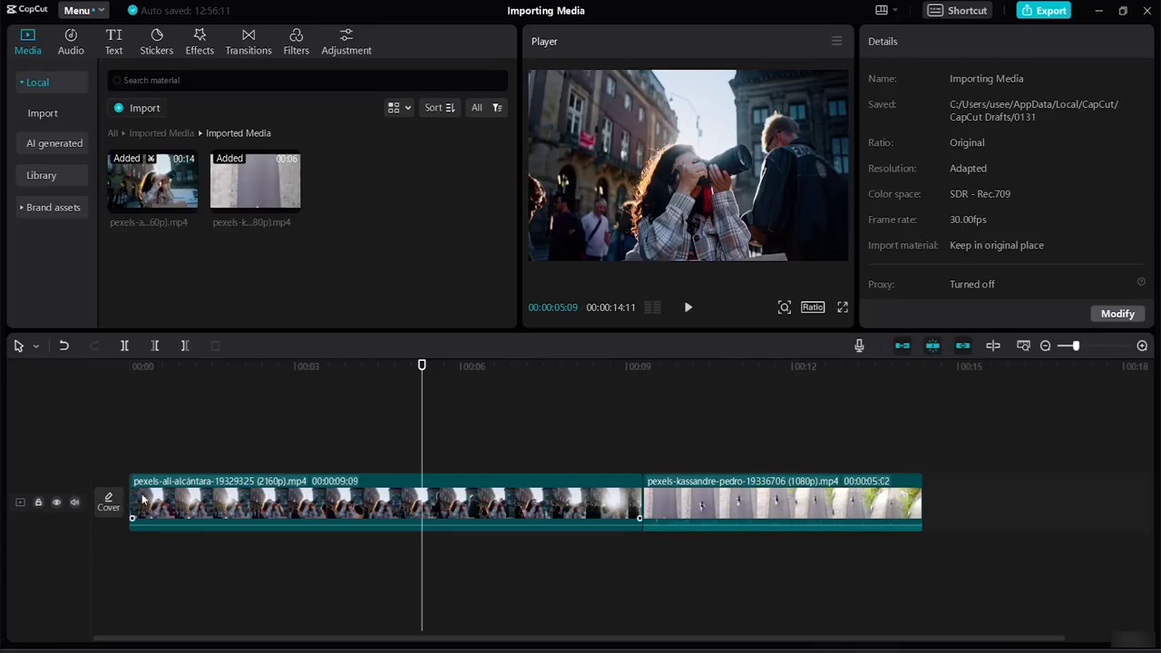
pyautogui.moveTo(130, 493)
pyautogui.mouseDown()
pyautogui.moveTo(81, 475)
pyautogui.moveTo(152, 496)
pyautogui.moveTo(111, 494)
pyautogui.moveTo(145, 498)
pyautogui.moveTo(78, 459)
pyautogui.moveTo(156, 491)
pyautogui.moveTo(134, 486)
pyautogui.mouseUp()
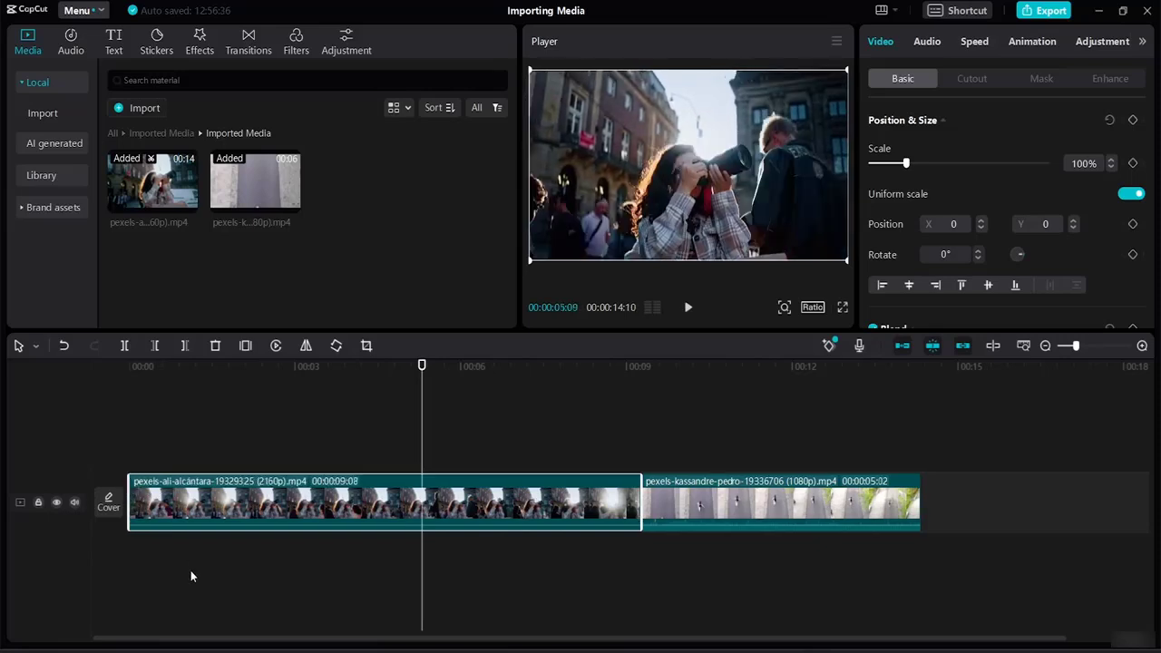
pyautogui.click(189, 575)
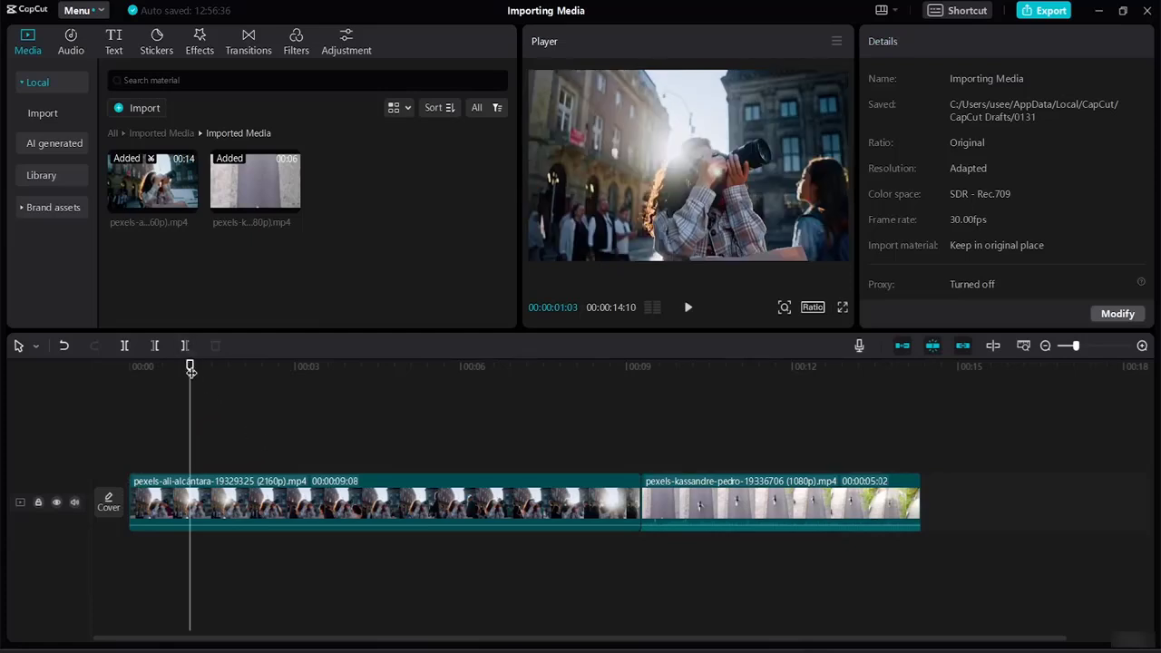
pyautogui.moveTo(189, 365); pyautogui.dragTo(97, 368)
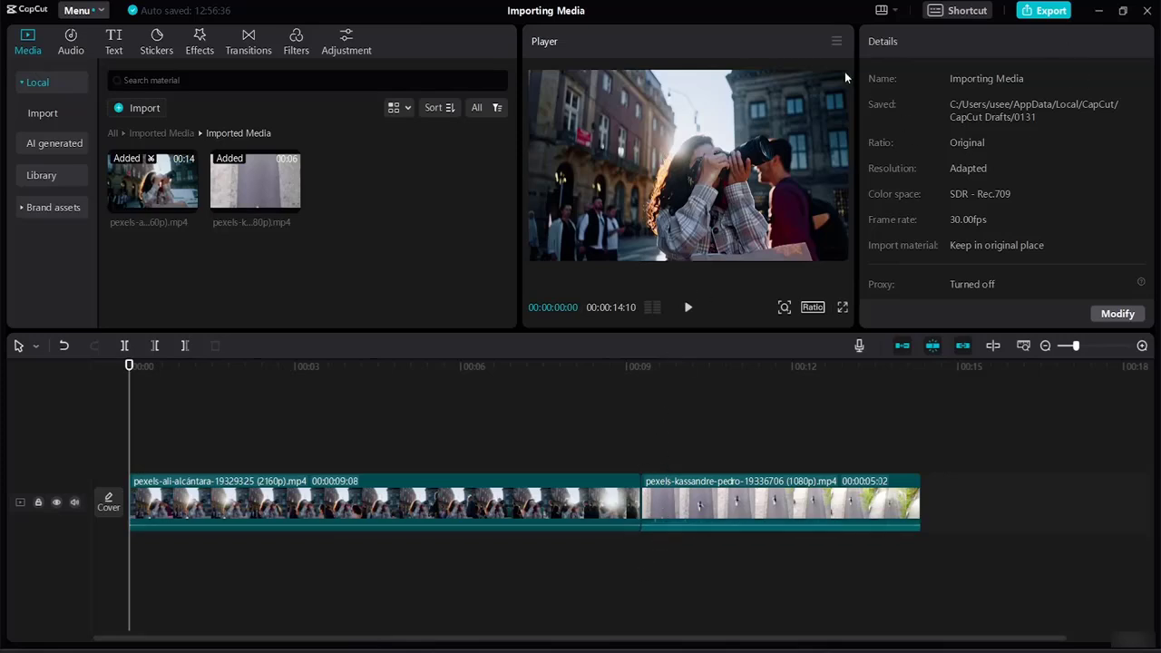
pyautogui.click(101, 10)
pyautogui.moveTo(118, 36)
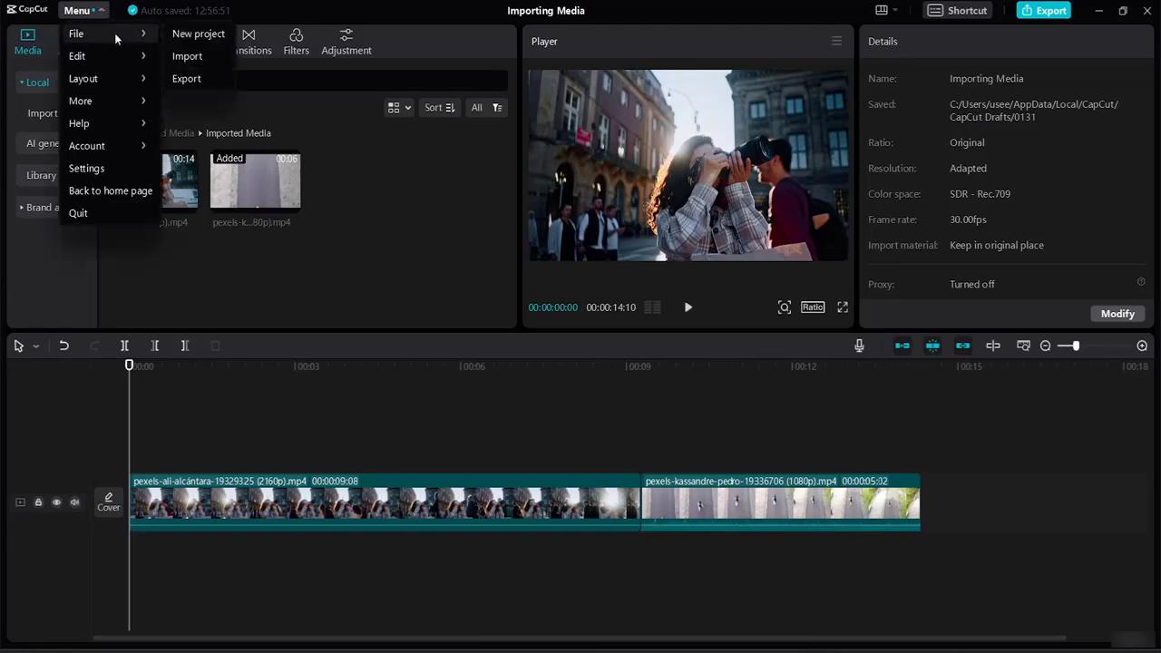
pyautogui.click(194, 55)
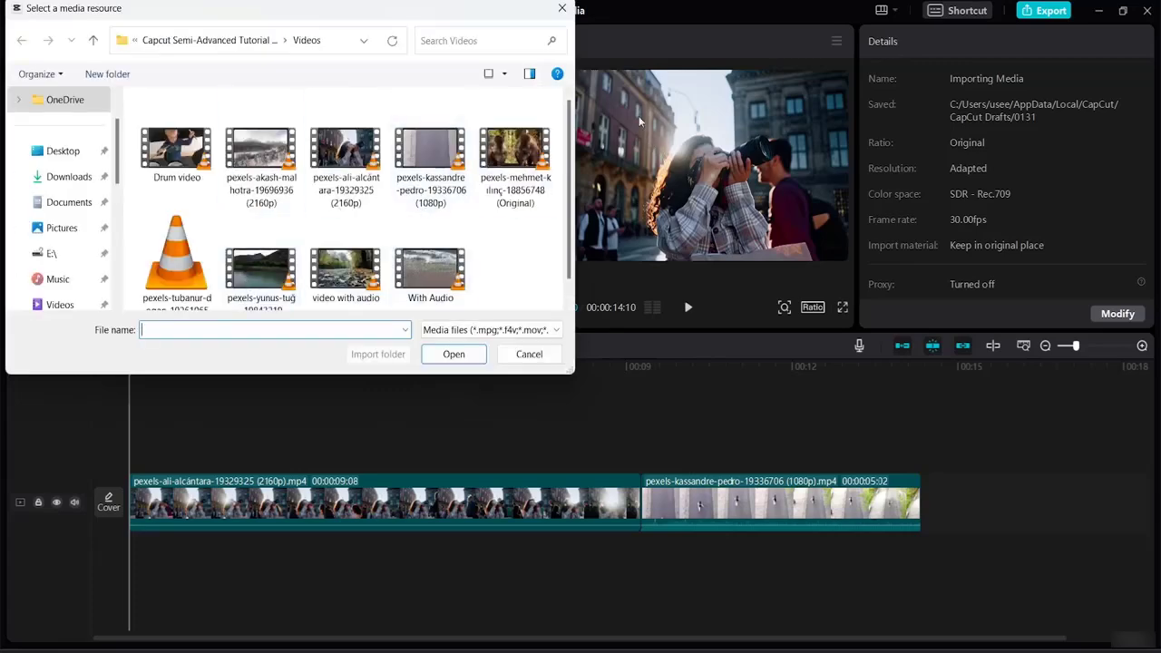
pyautogui.click(561, 8)
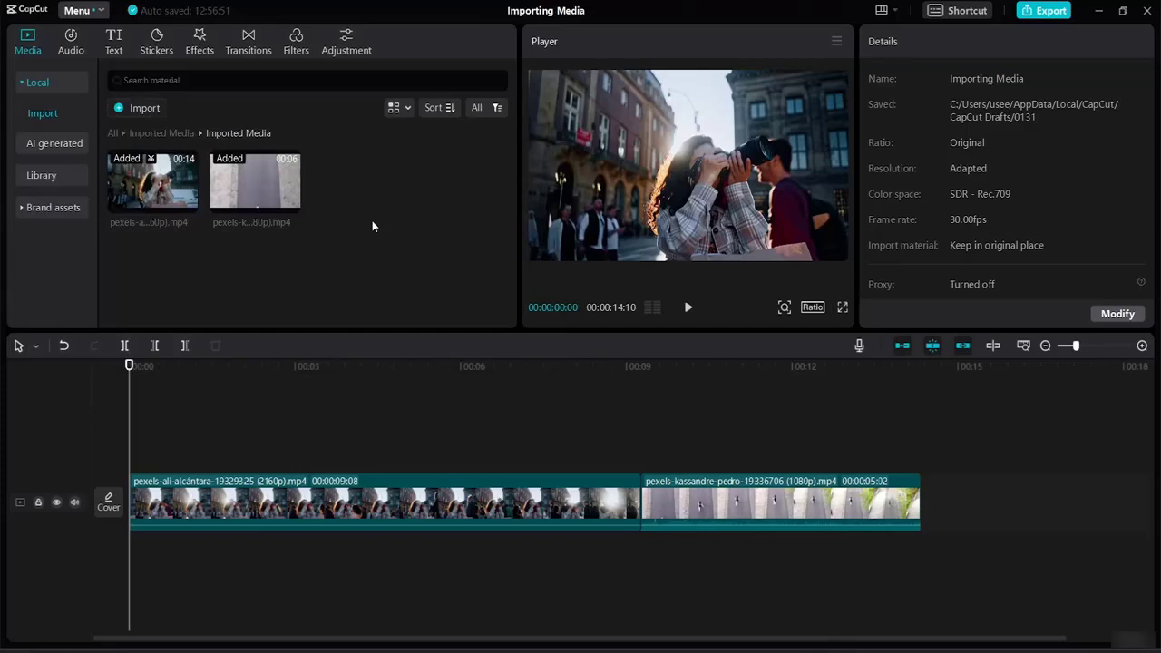
pyautogui.rightClick(370, 217)
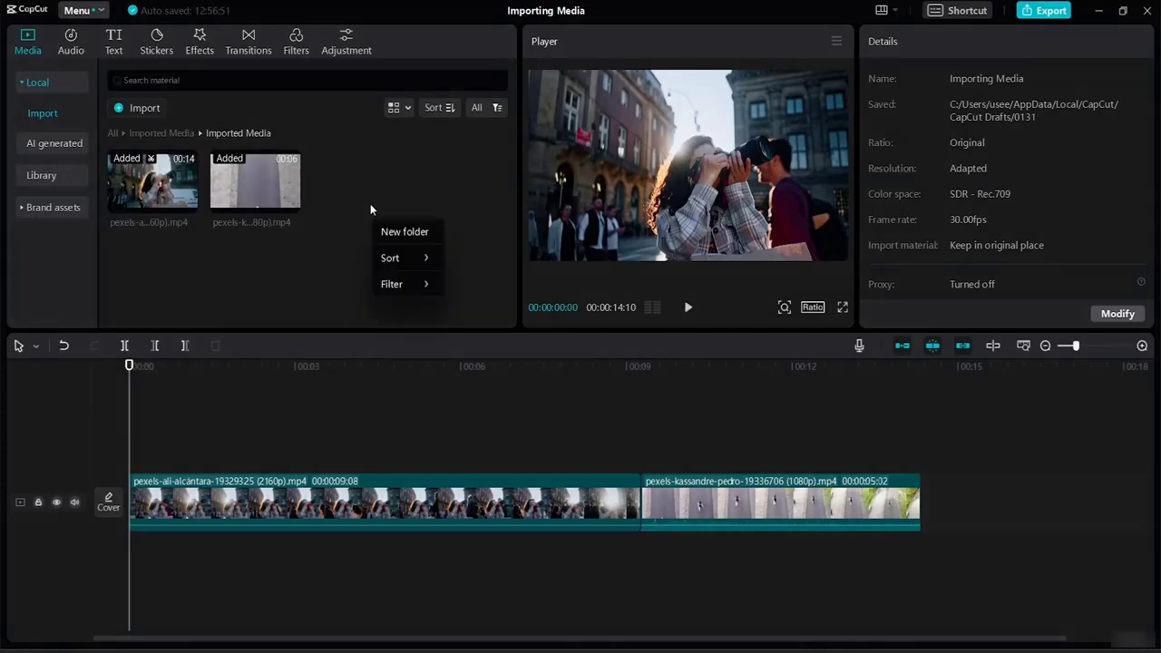
pyautogui.click(371, 209)
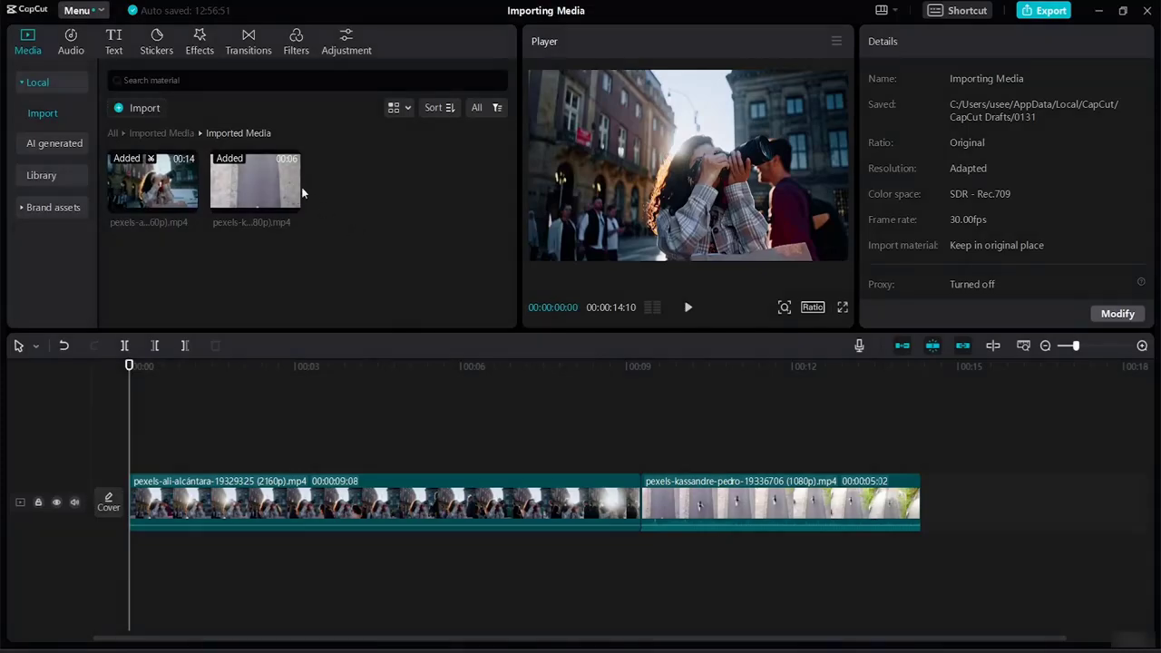
pyautogui.rightClick(136, 110)
pyautogui.click(242, 111)
# Import better-day-186374 and midnight-forest-184304 from the desktop tutorial folder's Audios subfolder, browsing it with large icons.
pyautogui.click(136, 108)
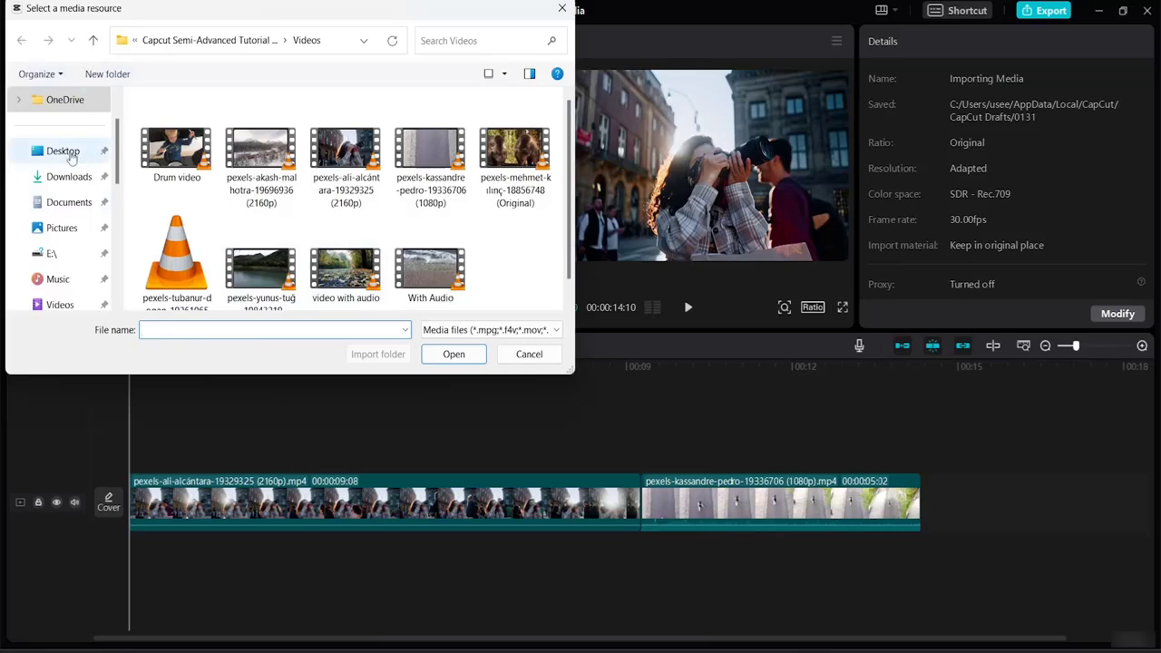
pyautogui.click(66, 152)
pyautogui.doubleClick(247, 179)
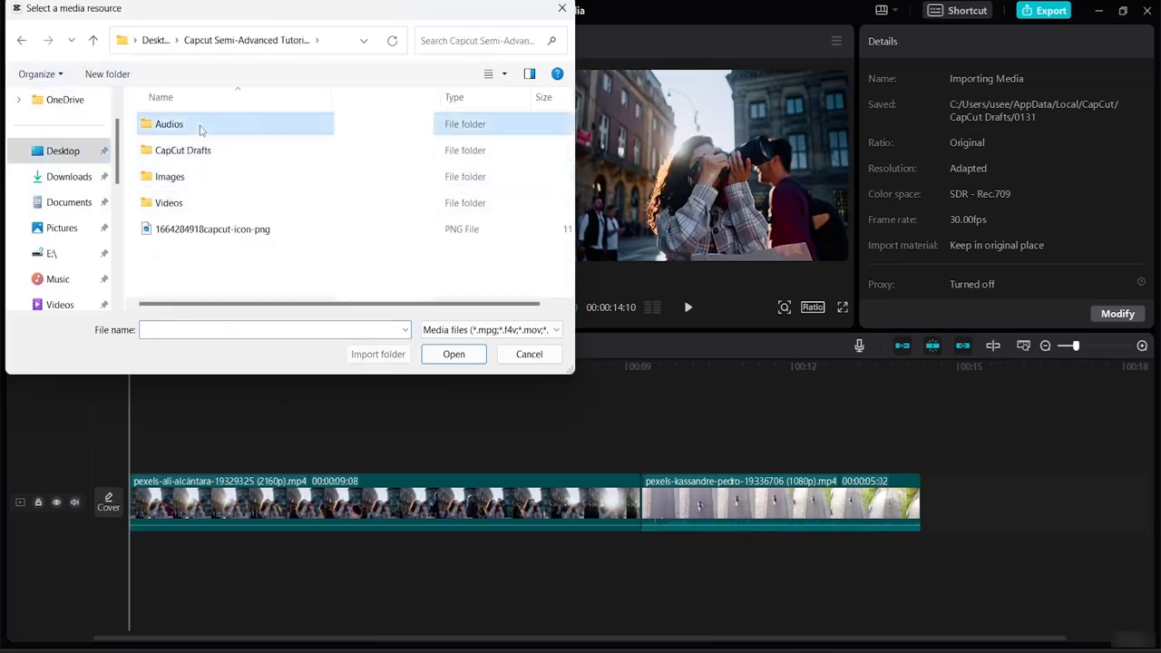
pyautogui.doubleClick(200, 124)
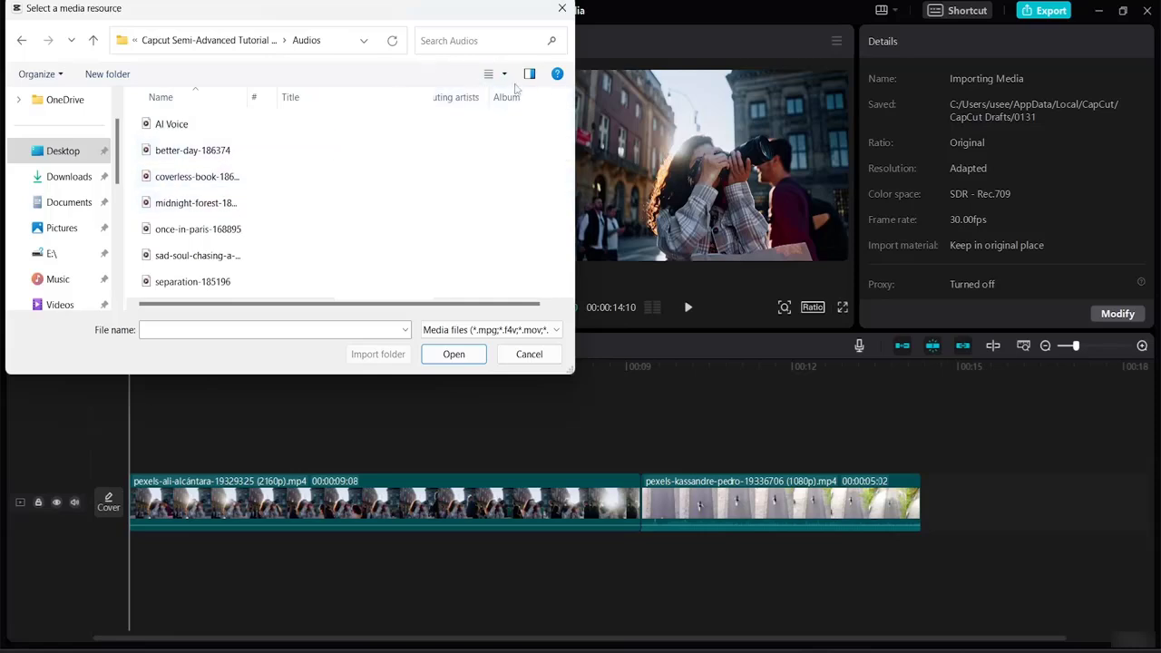
pyautogui.click(503, 76)
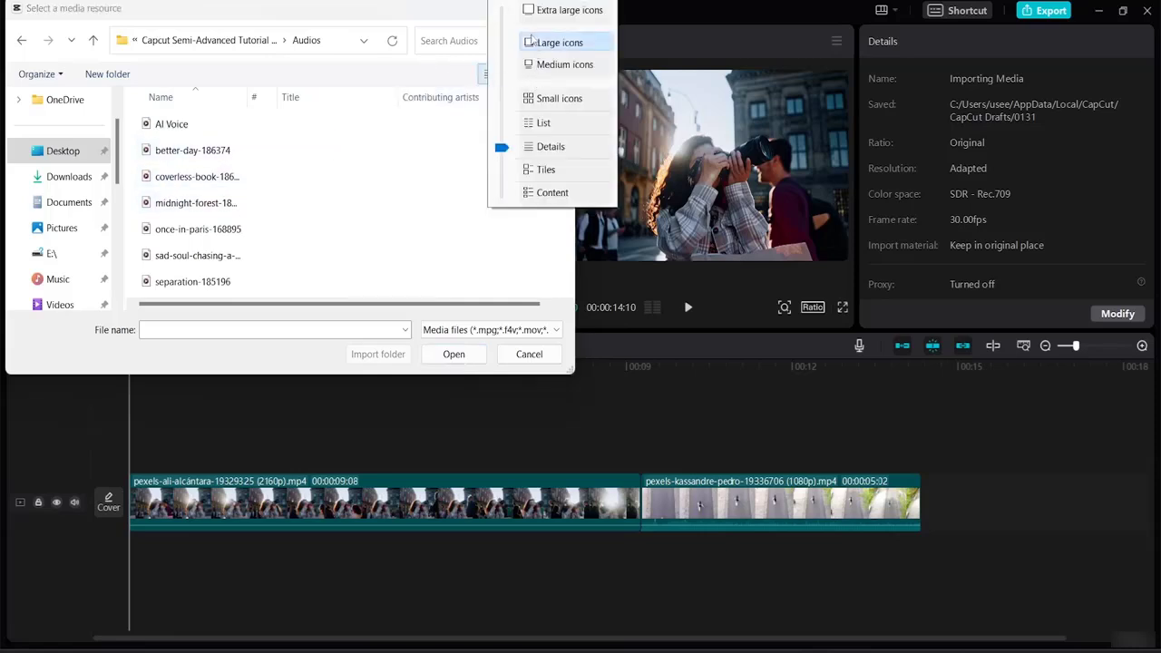
pyautogui.click(553, 42)
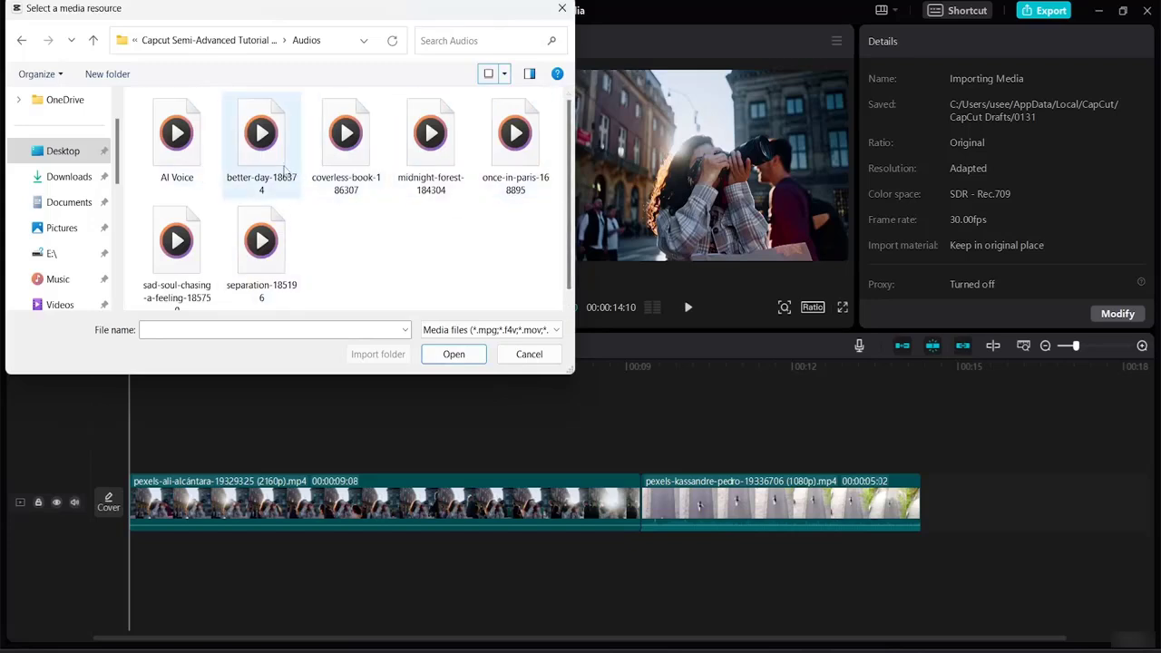
pyautogui.click(281, 168)
pyautogui.keyDown('ctrl'); pyautogui.click(423, 189); pyautogui.keyUp('ctrl')
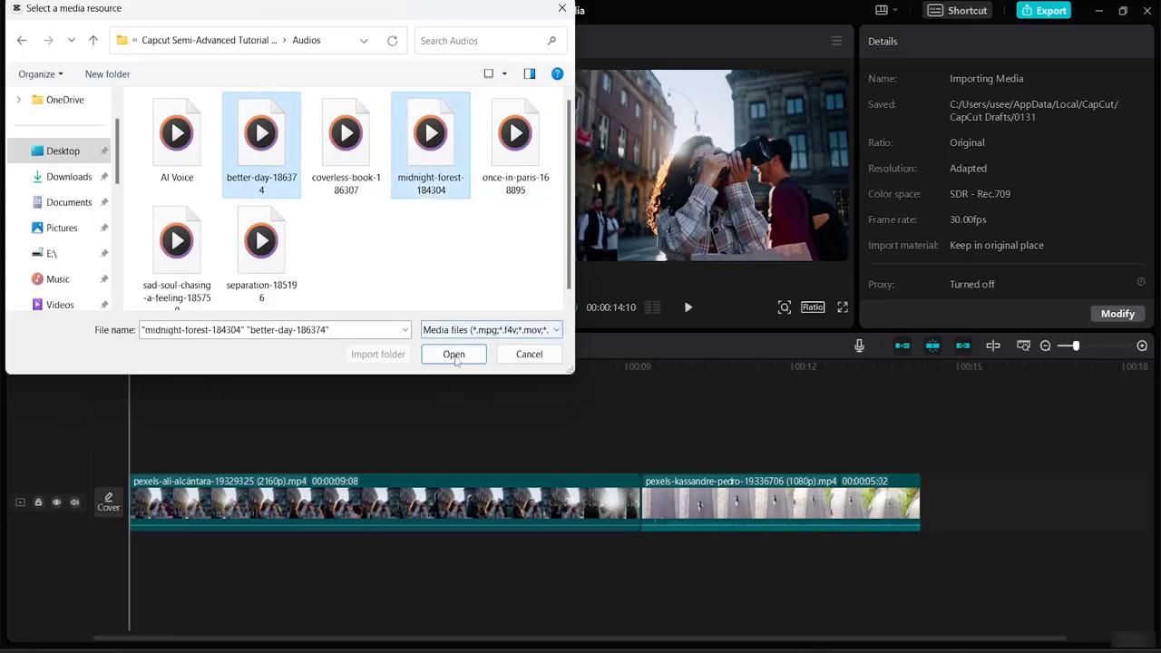
pyautogui.click(454, 355)
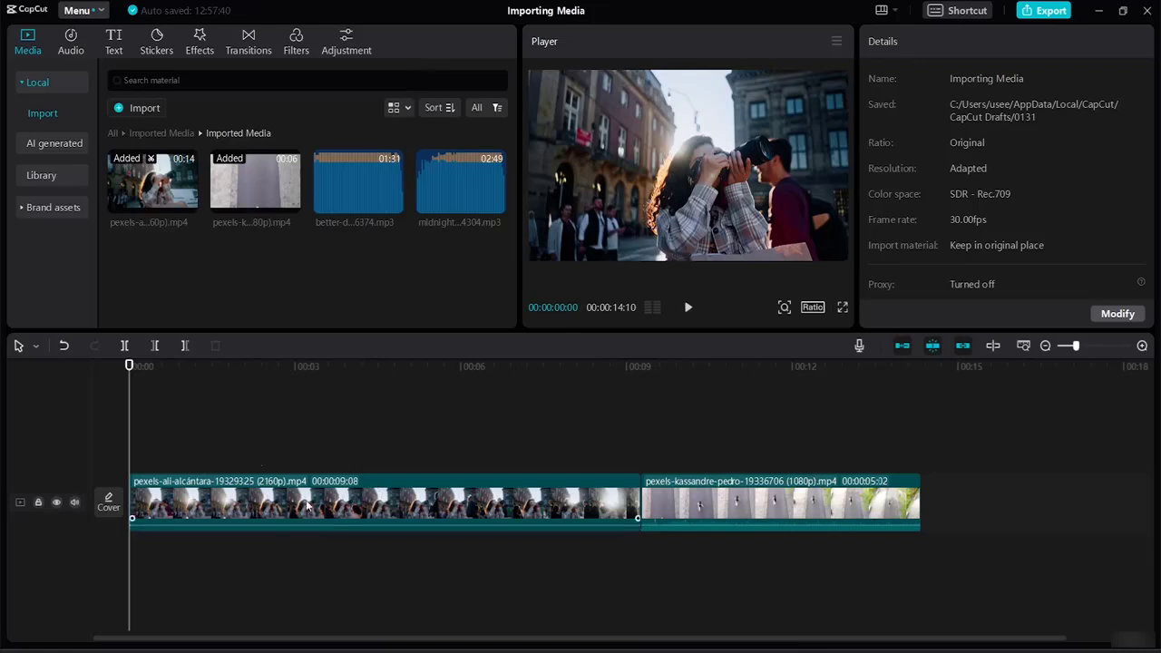
# Extract the audio from the first timeline video clip and delete the extracted audio clip.
pyautogui.click(388, 519)
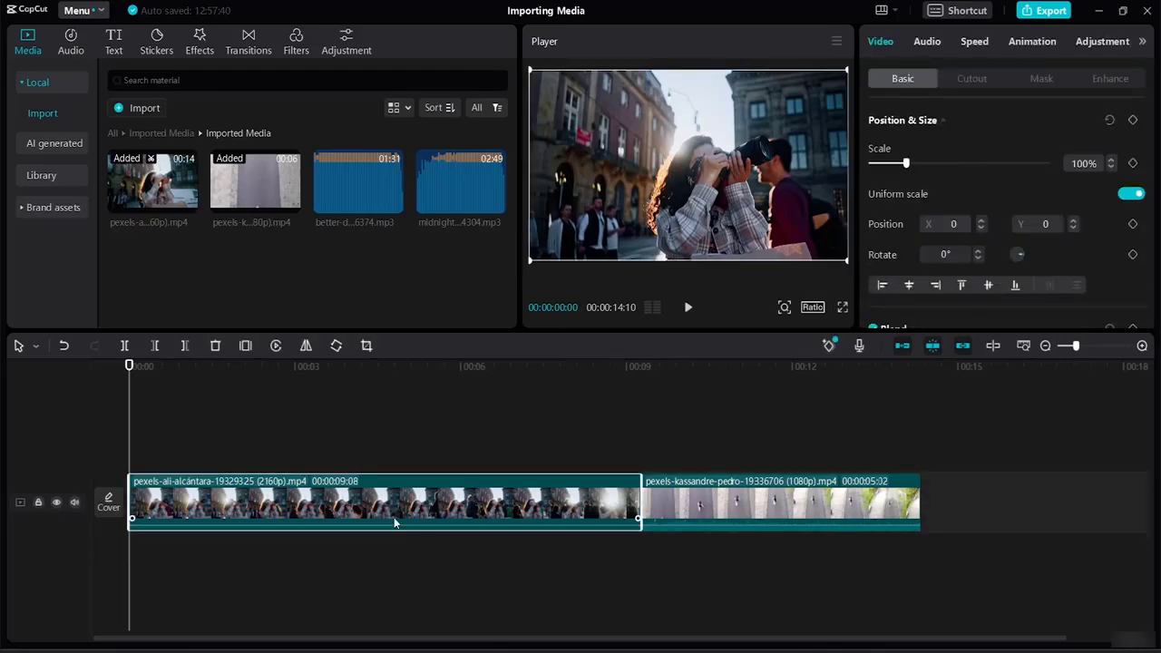
pyautogui.rightClick(394, 518)
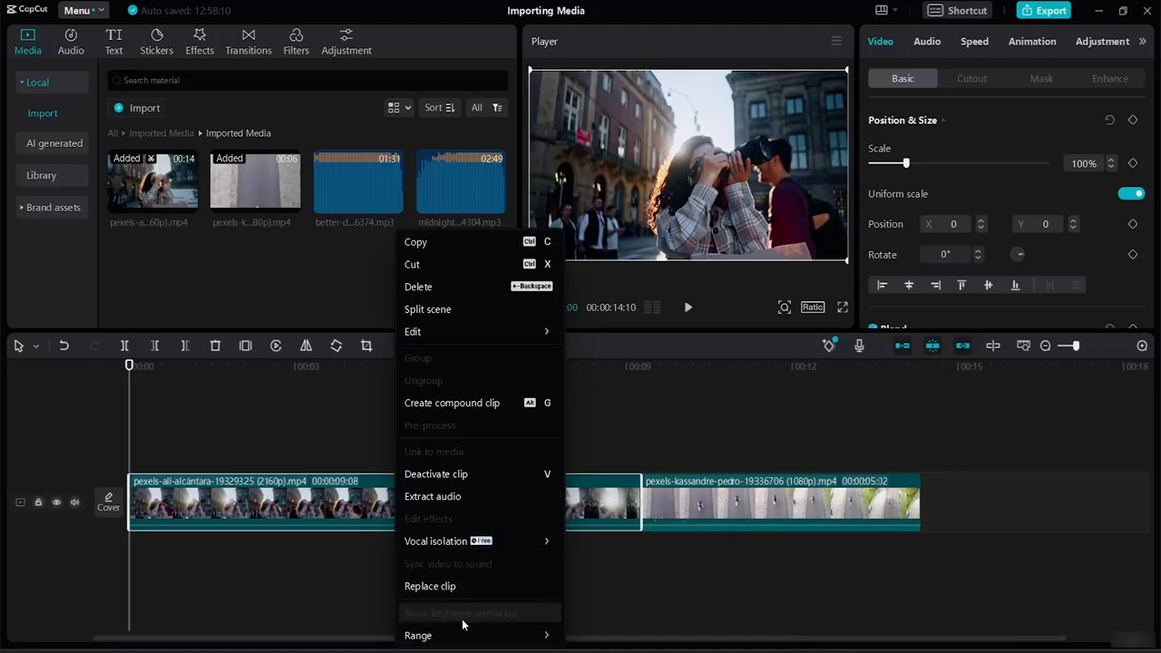
pyautogui.click(470, 499)
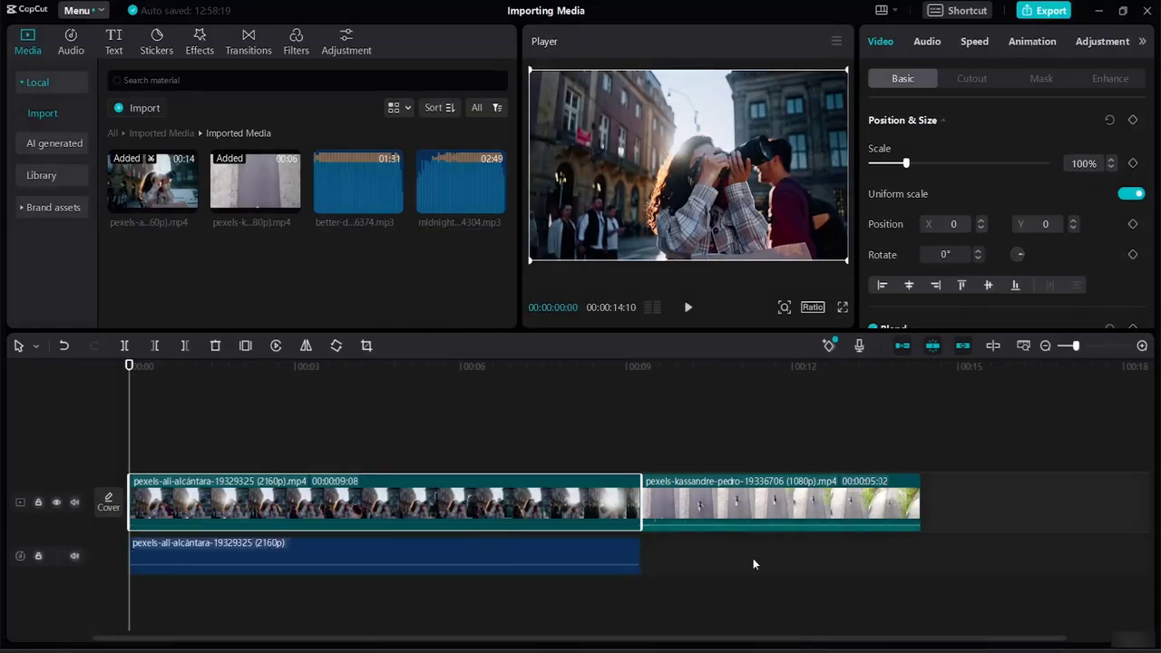
pyautogui.click(511, 554)
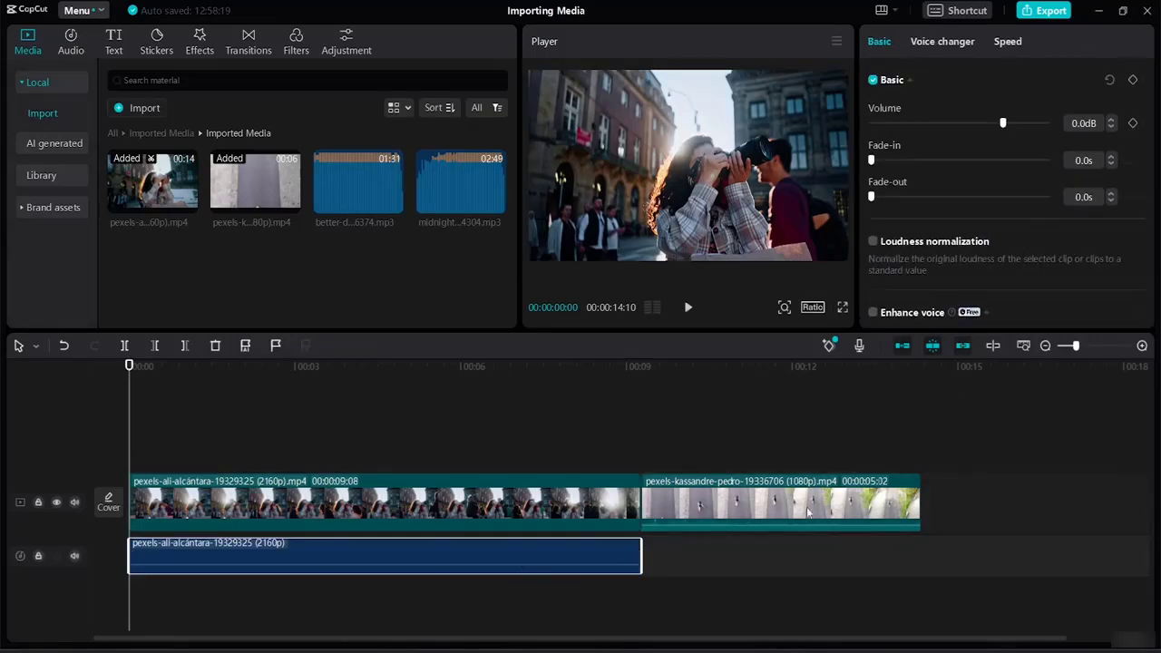
pyautogui.click(646, 556)
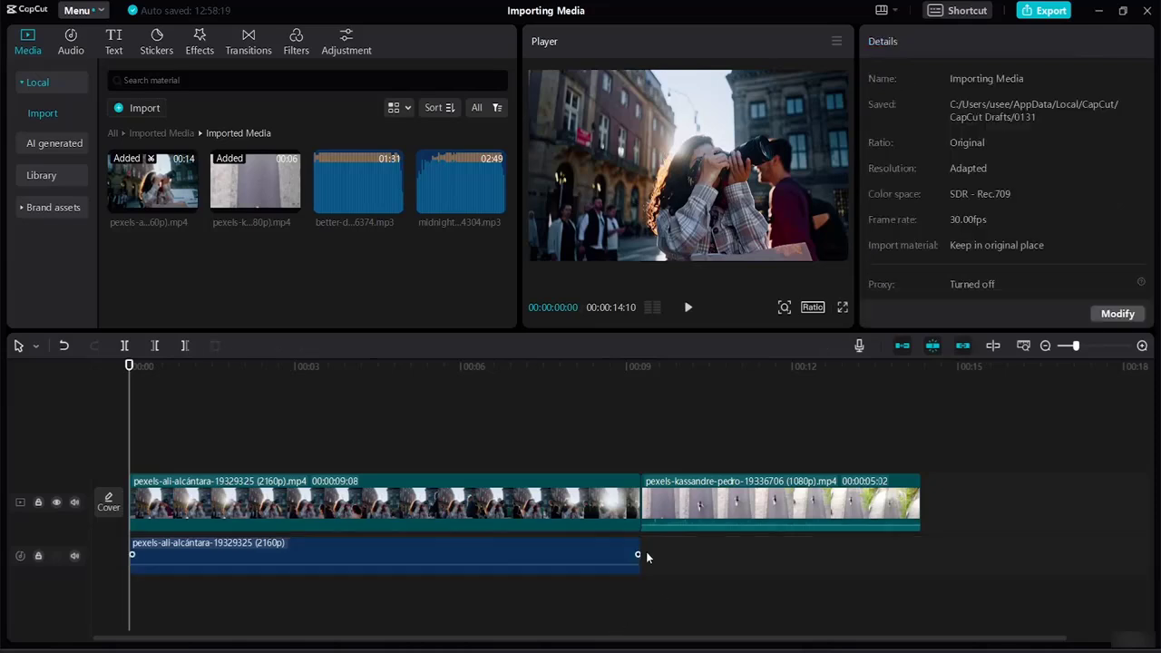
pyautogui.click(646, 556)
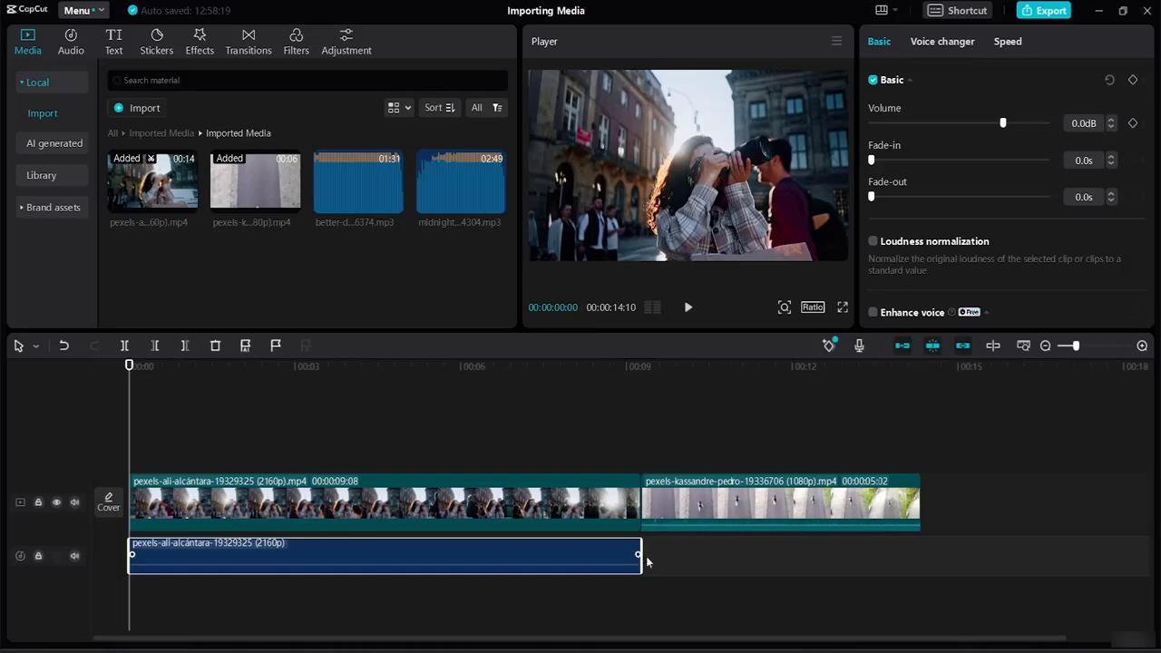
pyautogui.moveTo(640, 548); pyautogui.dragTo(662, 566)
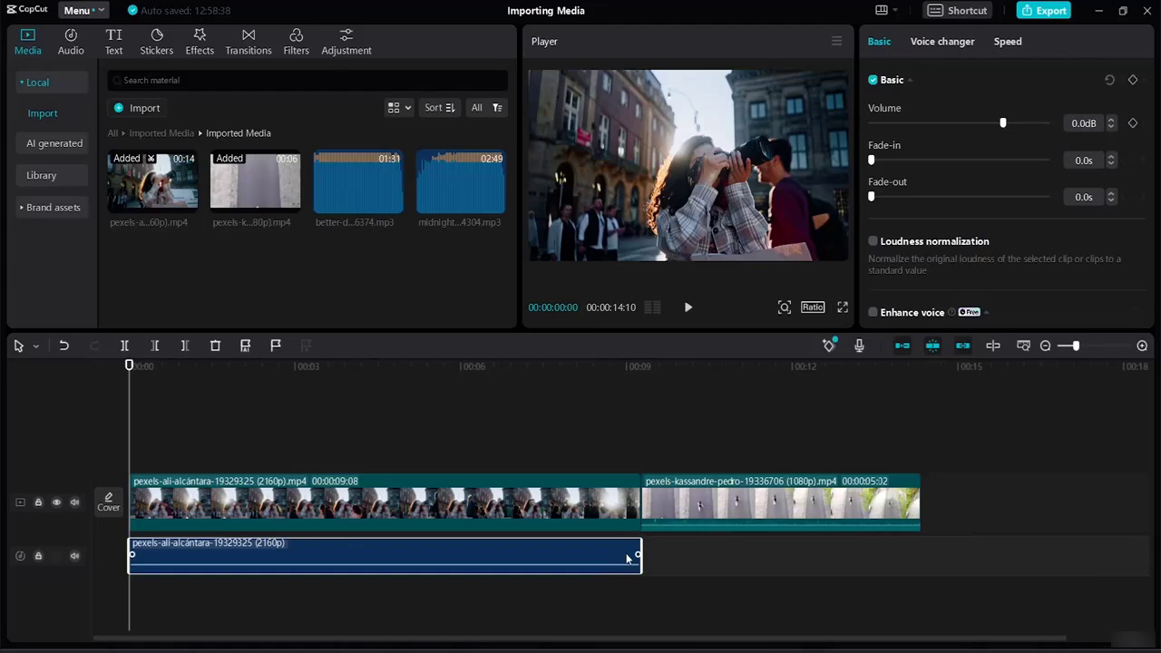
pyautogui.press('Delete')
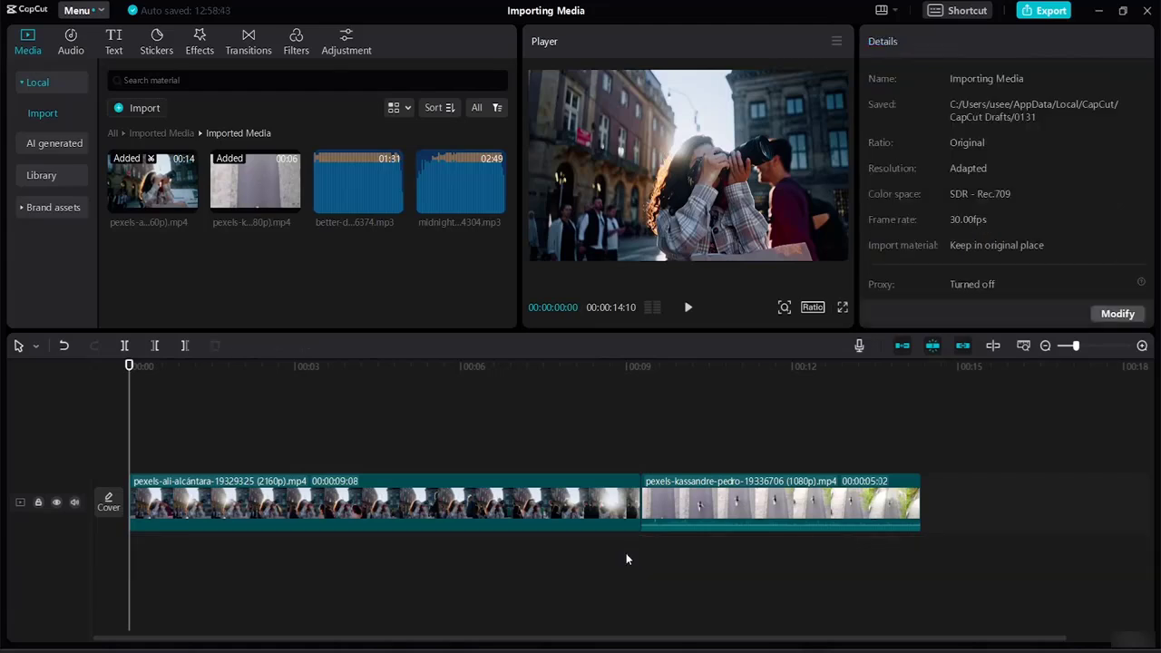
# Separate the second timeline clip's audio from its video and remove the resulting audio clip.
pyautogui.click(700, 524)
pyautogui.rightClick(700, 524)
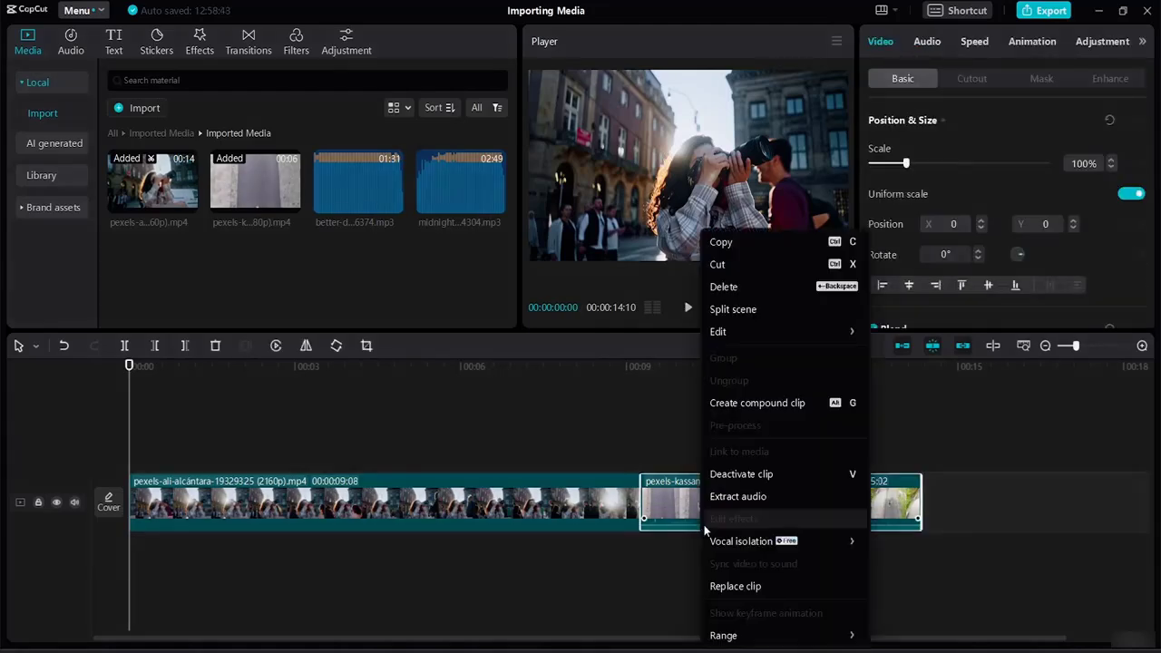
pyautogui.click(748, 497)
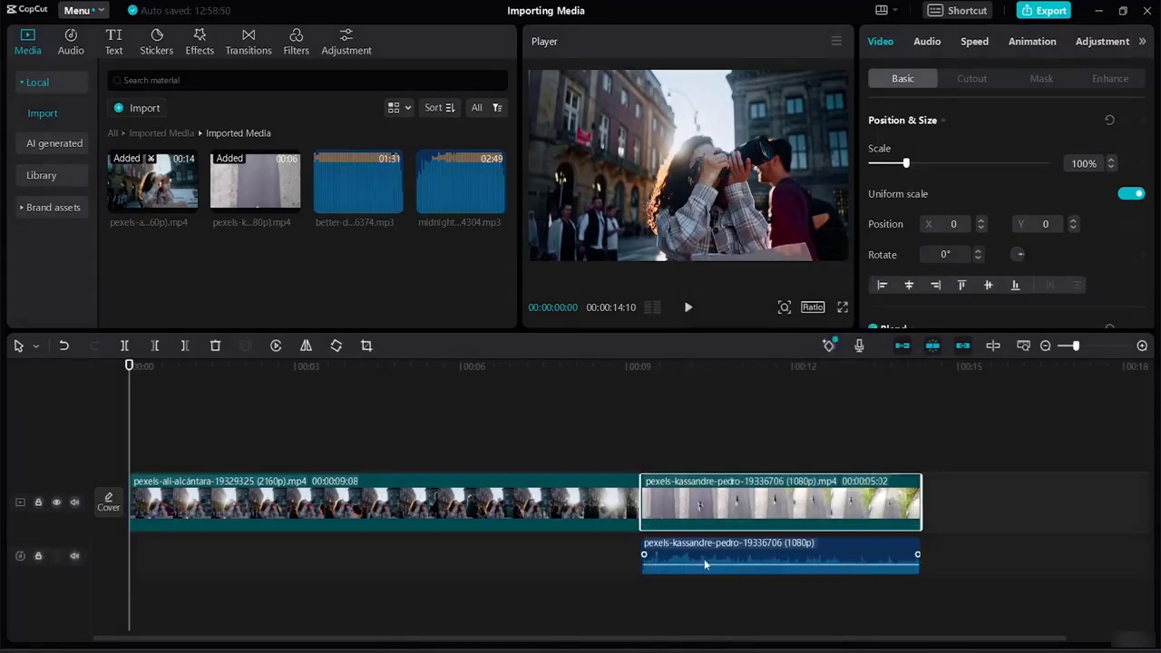
pyautogui.click(703, 563)
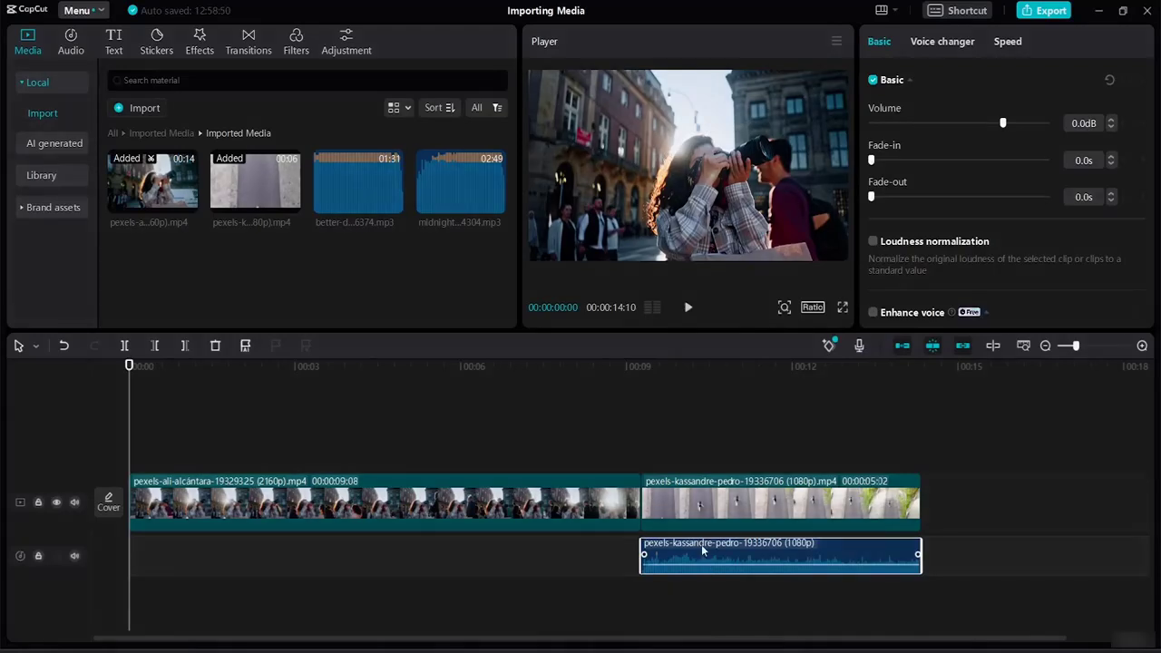
pyautogui.rightClick(701, 544)
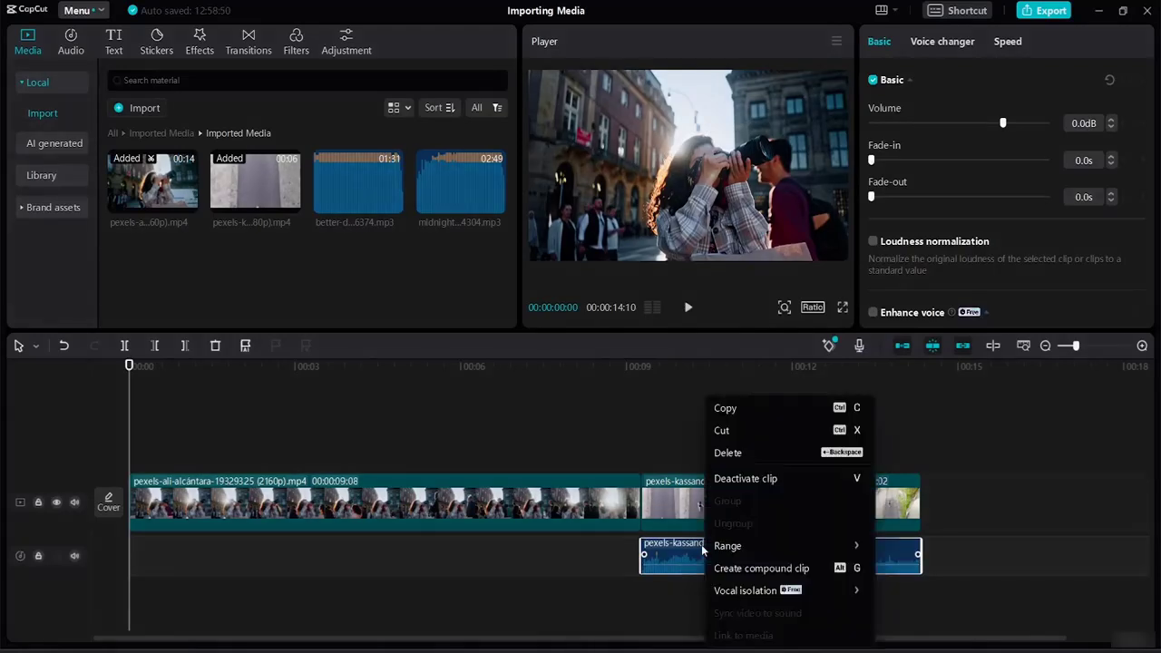
pyautogui.click(758, 451)
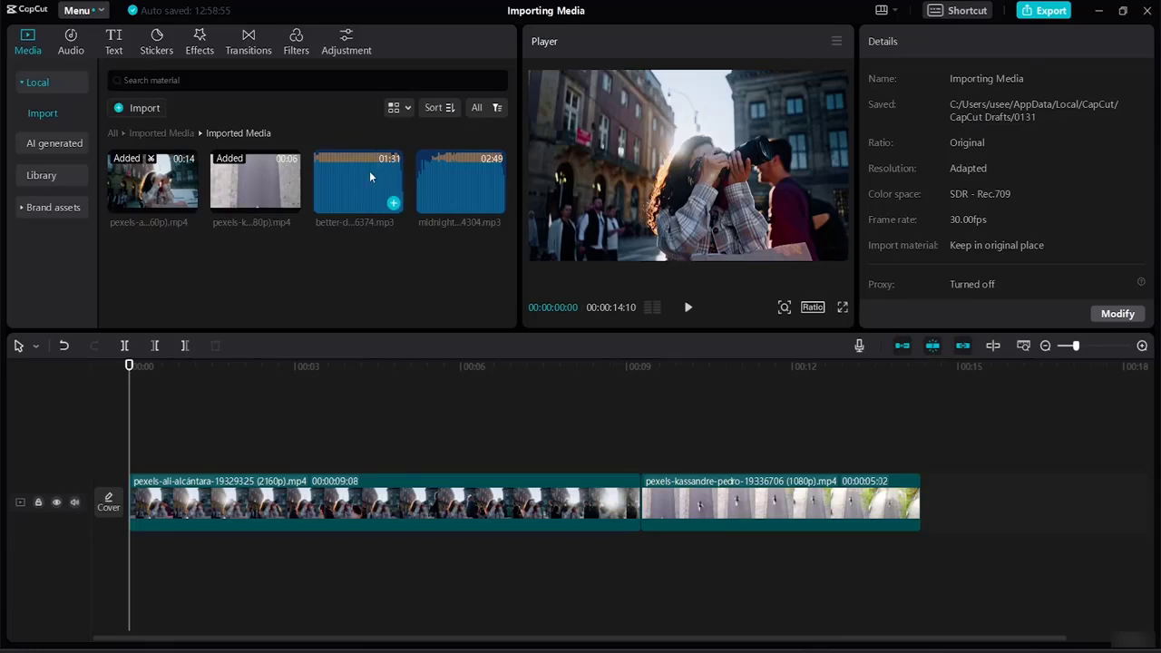
# Add better-day-186374.mp3 below the video clips at the timeline's start and give it a 10.0s fade-out.
pyautogui.moveTo(360, 180); pyautogui.dragTo(129, 554)
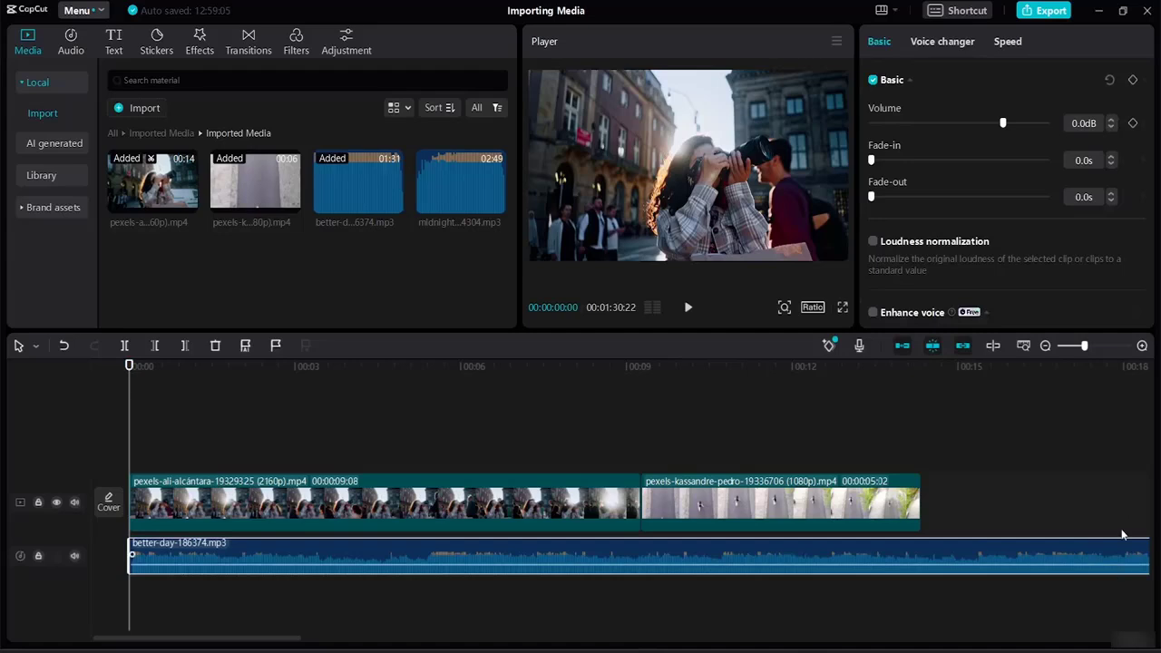
pyautogui.scroll(-5, 1121, 535)
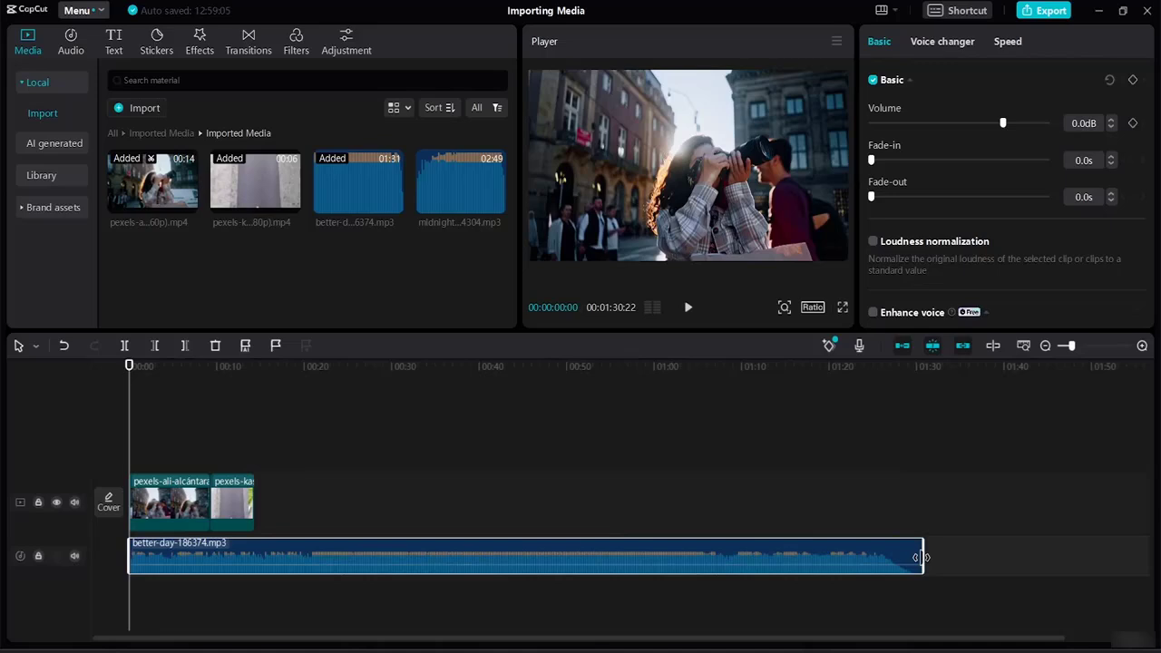
pyautogui.moveTo(918, 555); pyautogui.dragTo(474, 571)
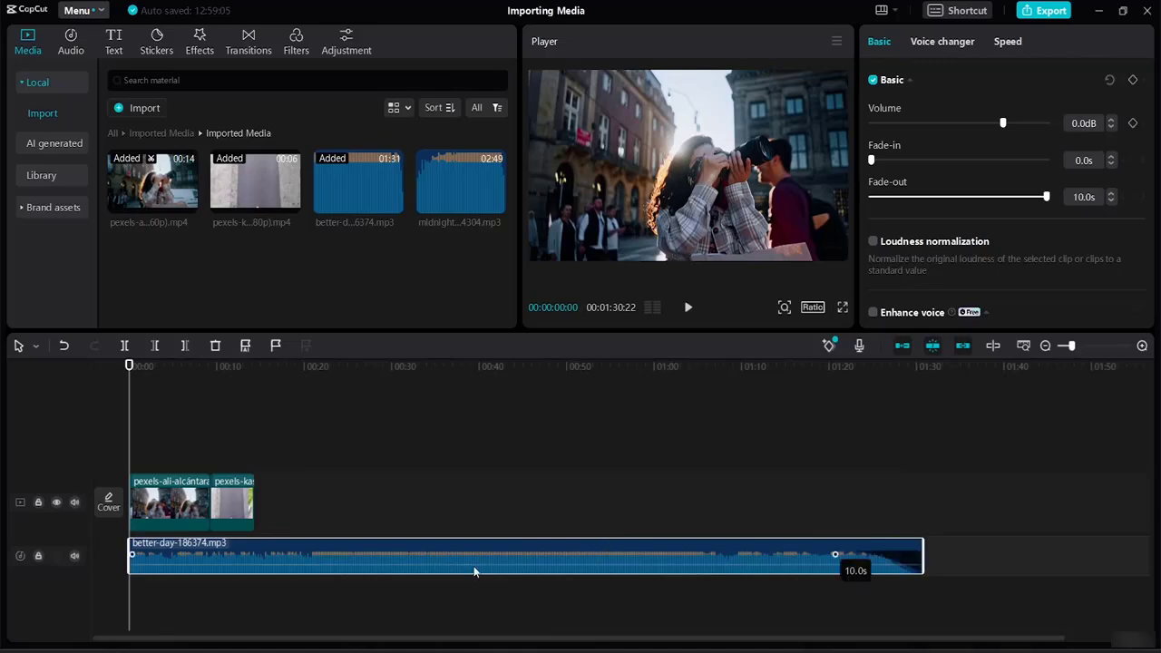
# Trim the music clip's end to match the end of the second video clip, fit the timeline and play the edit.
pyautogui.moveTo(922, 555); pyautogui.dragTo(253, 560)
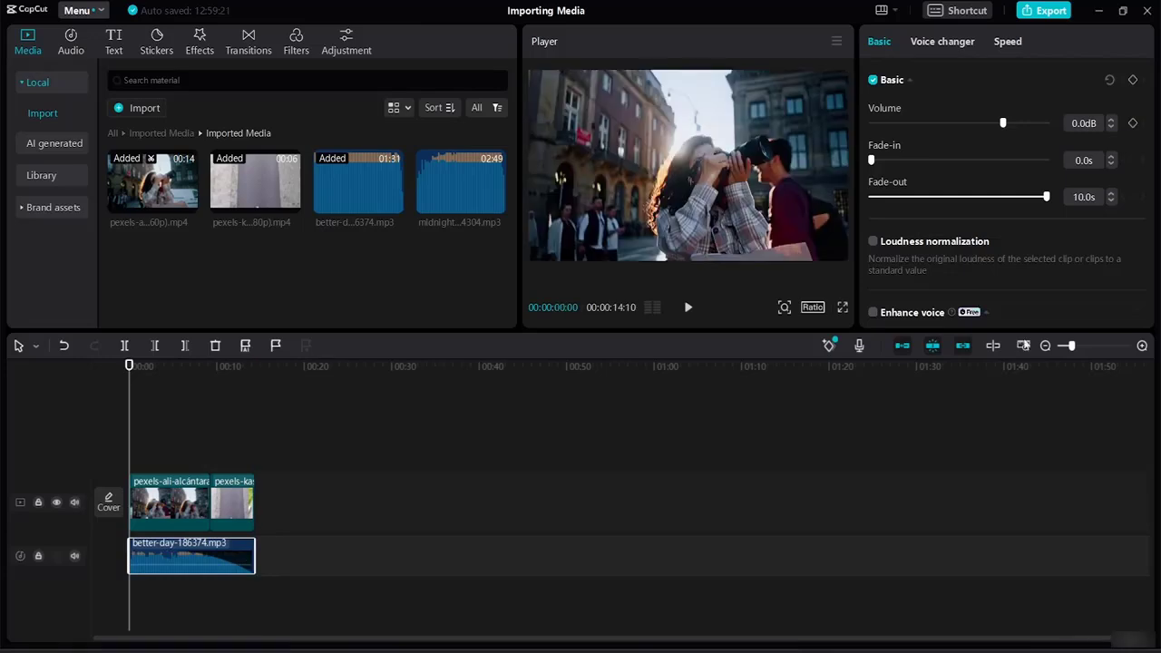
pyautogui.click(1028, 345)
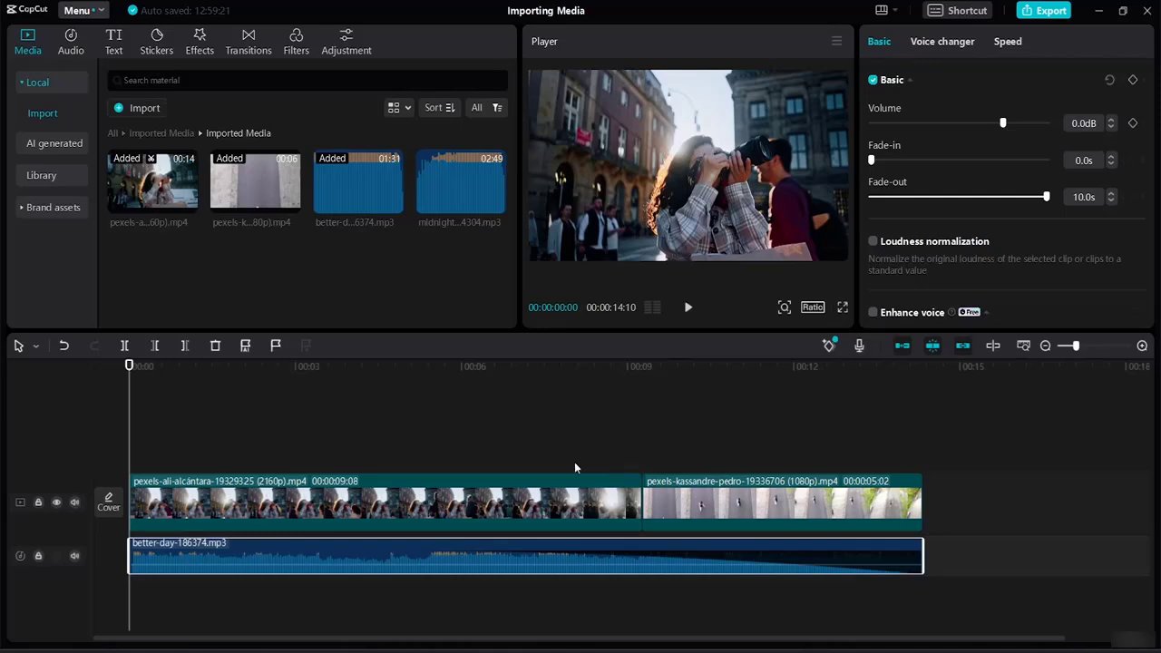
pyautogui.click(689, 309)
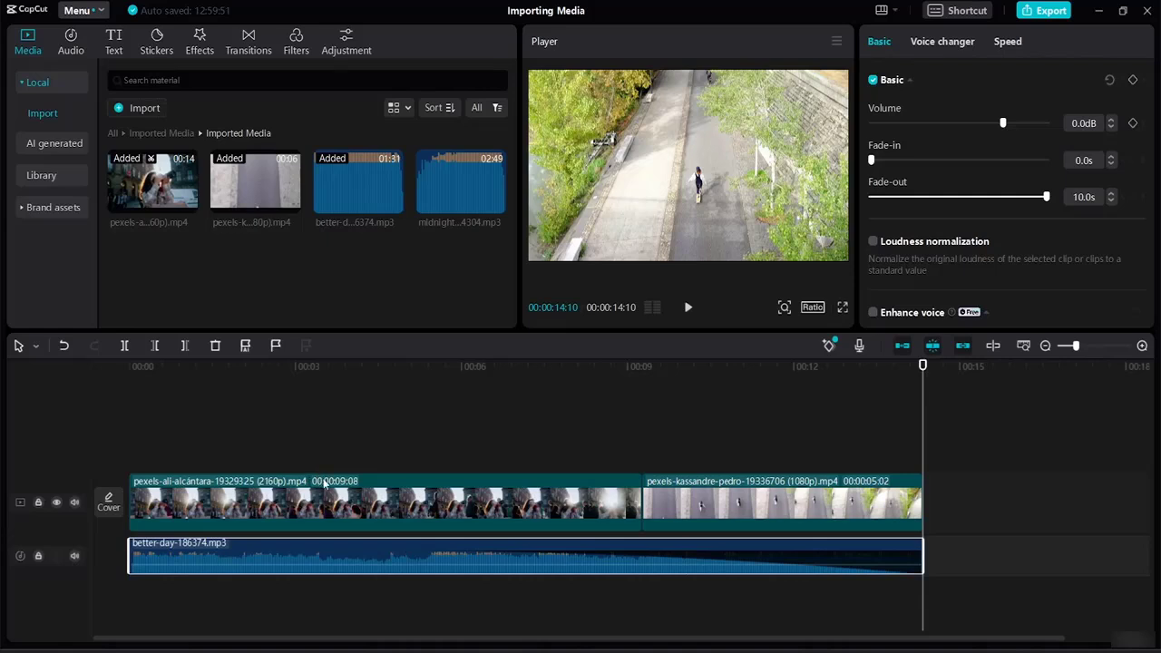
# Group both video clips and the better-day music clip on the timeline together.
pyautogui.click(438, 515)
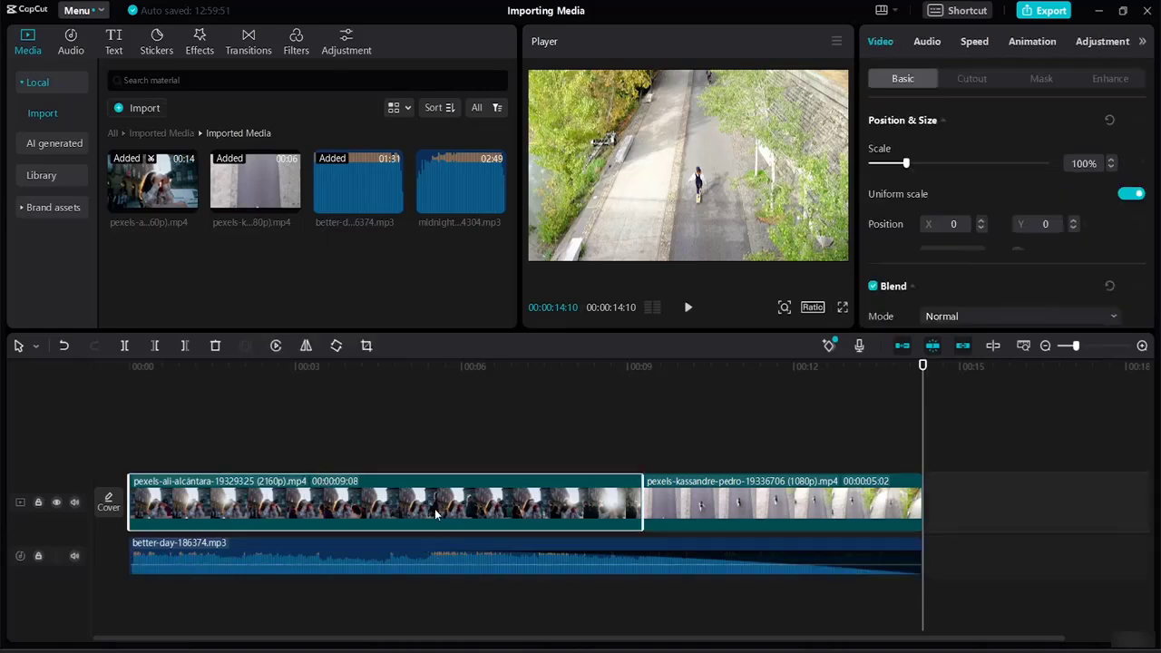
pyautogui.click(418, 556)
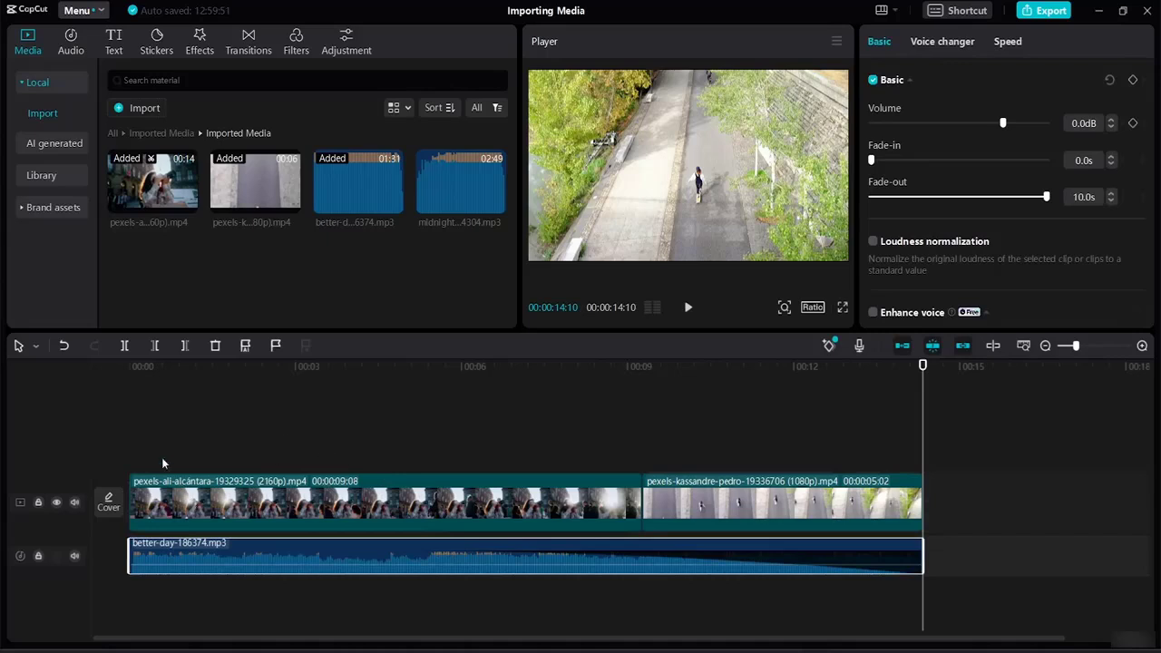
pyautogui.moveTo(136, 442); pyautogui.dragTo(925, 617)
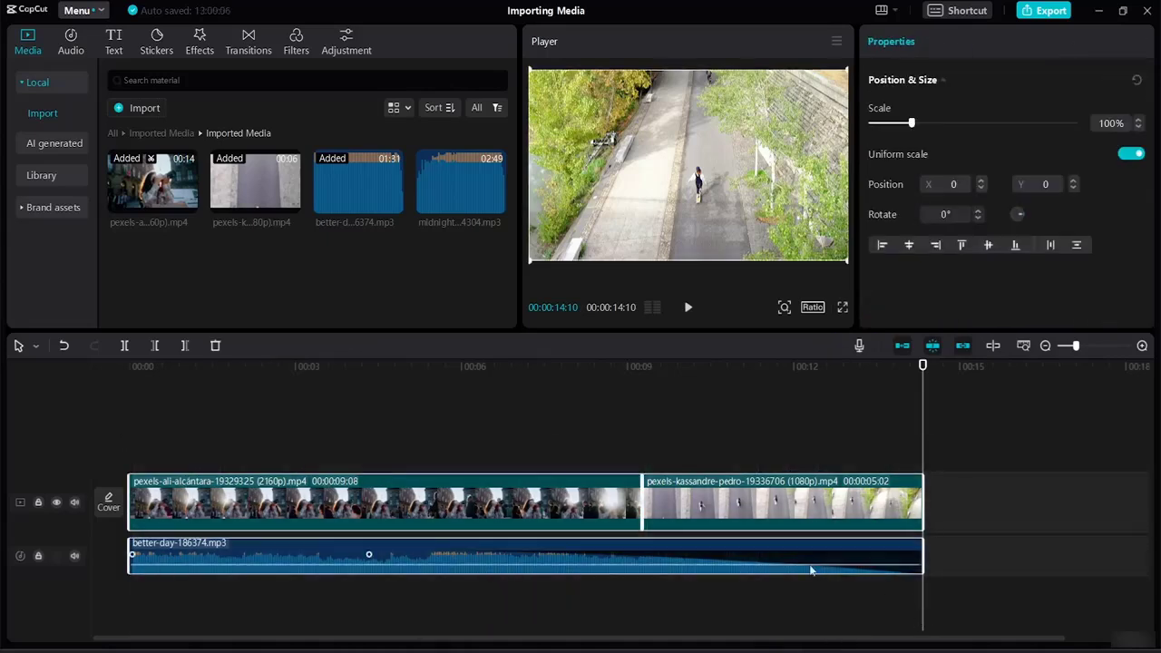
pyautogui.rightClick(752, 523)
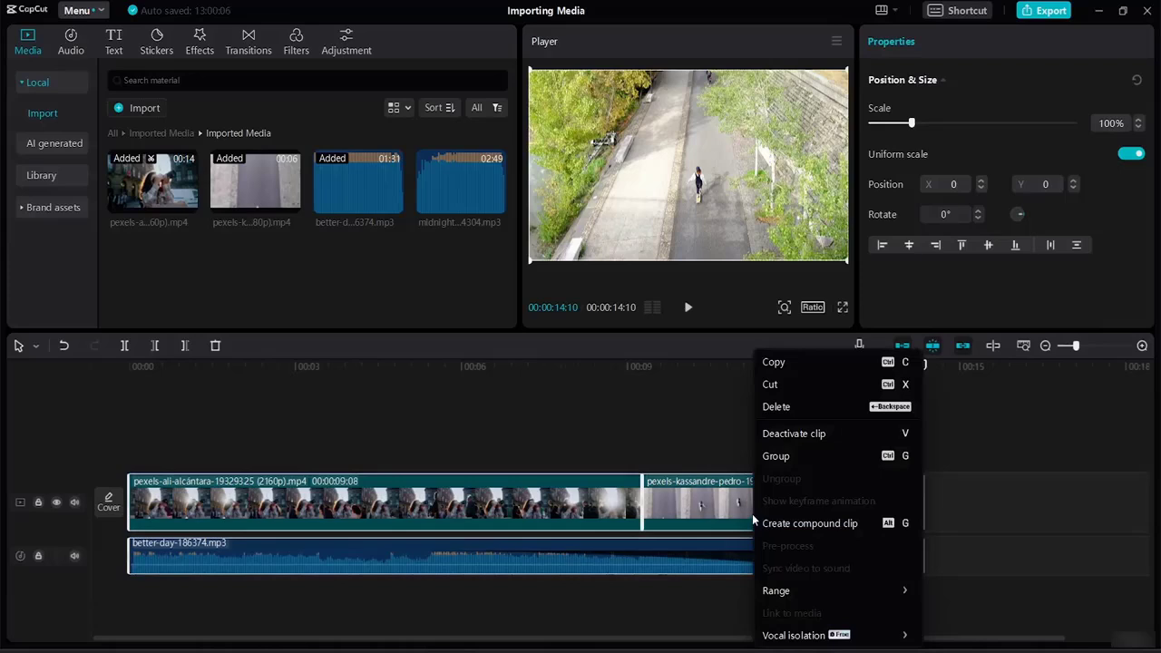
pyautogui.click(837, 459)
pyautogui.moveTo(420, 512)
pyautogui.mouseDown()
pyautogui.moveTo(570, 514)
pyautogui.moveTo(413, 510)
pyautogui.mouseUp()
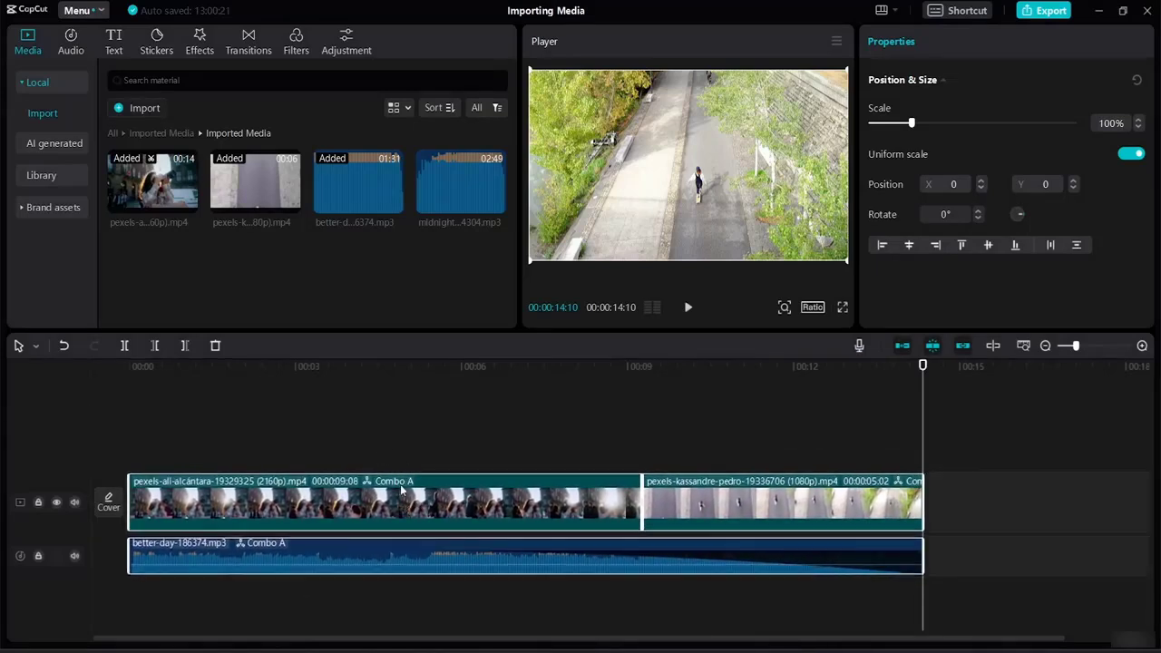
# Ungroup the two video clips and the music clip, and select the second video clip on its own.
pyautogui.rightClick(405, 524)
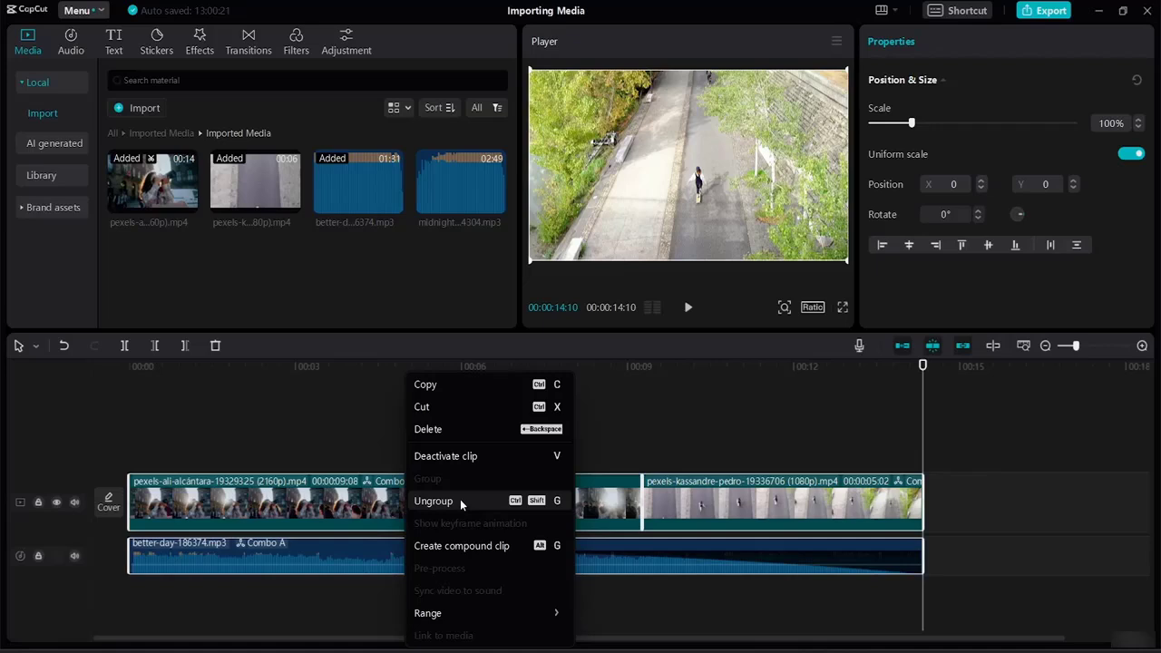
pyautogui.click(455, 503)
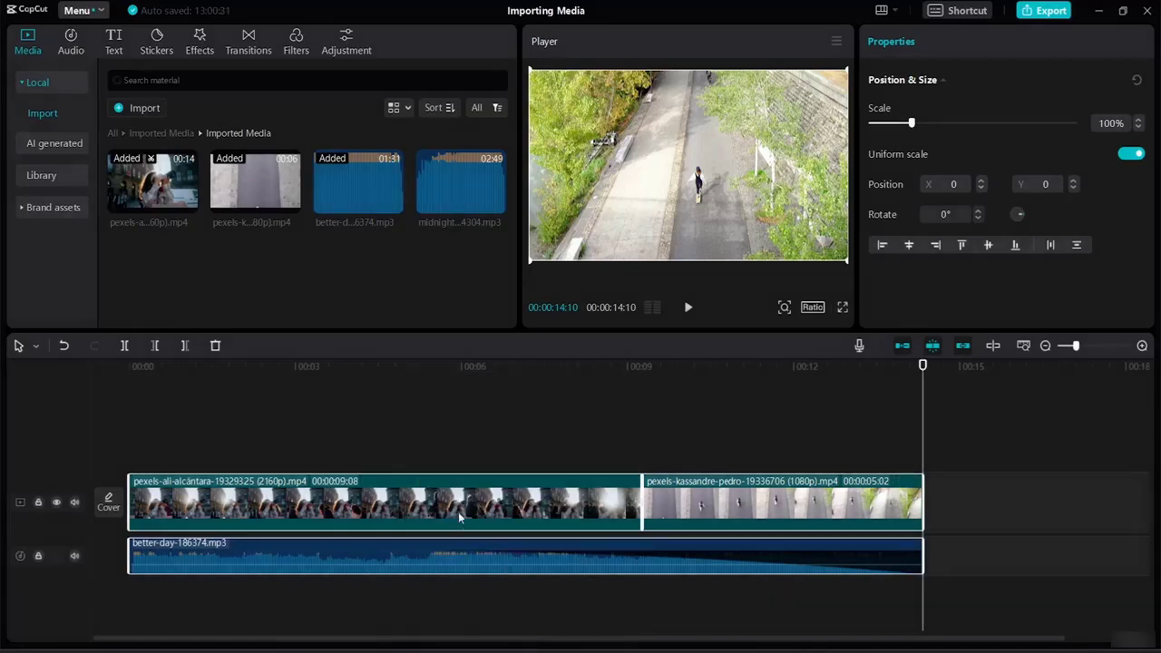
pyautogui.click(414, 598)
pyautogui.moveTo(712, 504)
pyautogui.mouseDown()
pyautogui.moveTo(770, 508)
pyautogui.moveTo(712, 497)
pyautogui.moveTo(724, 515)
pyautogui.moveTo(714, 506)
pyautogui.mouseUp()
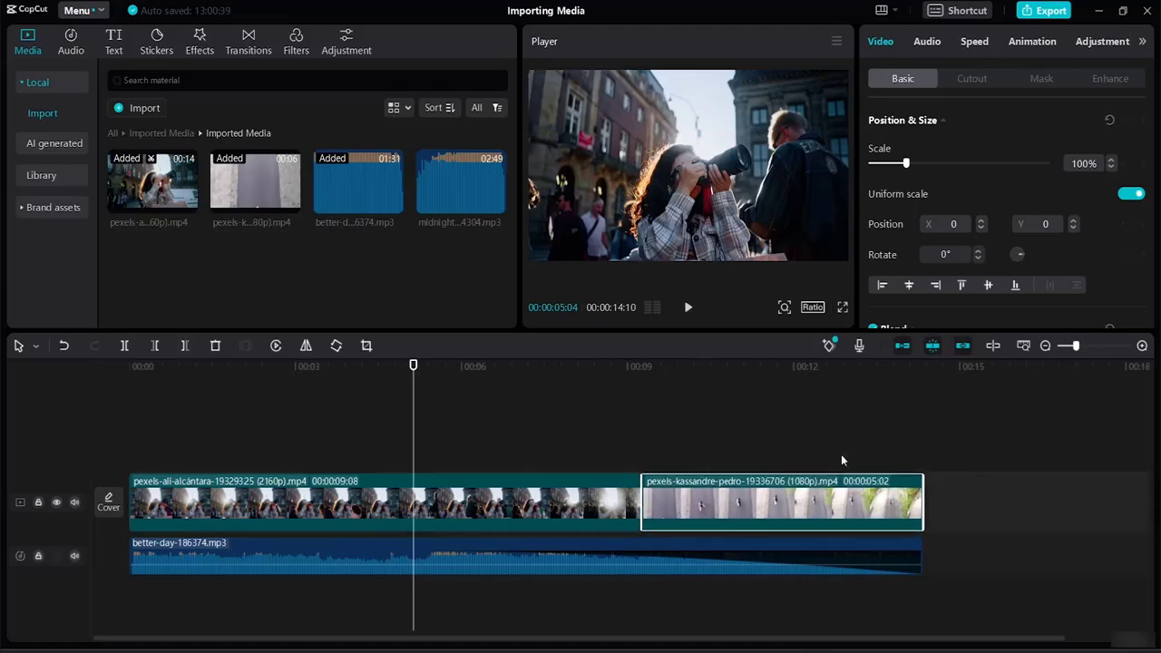
pyautogui.click(1040, 508)
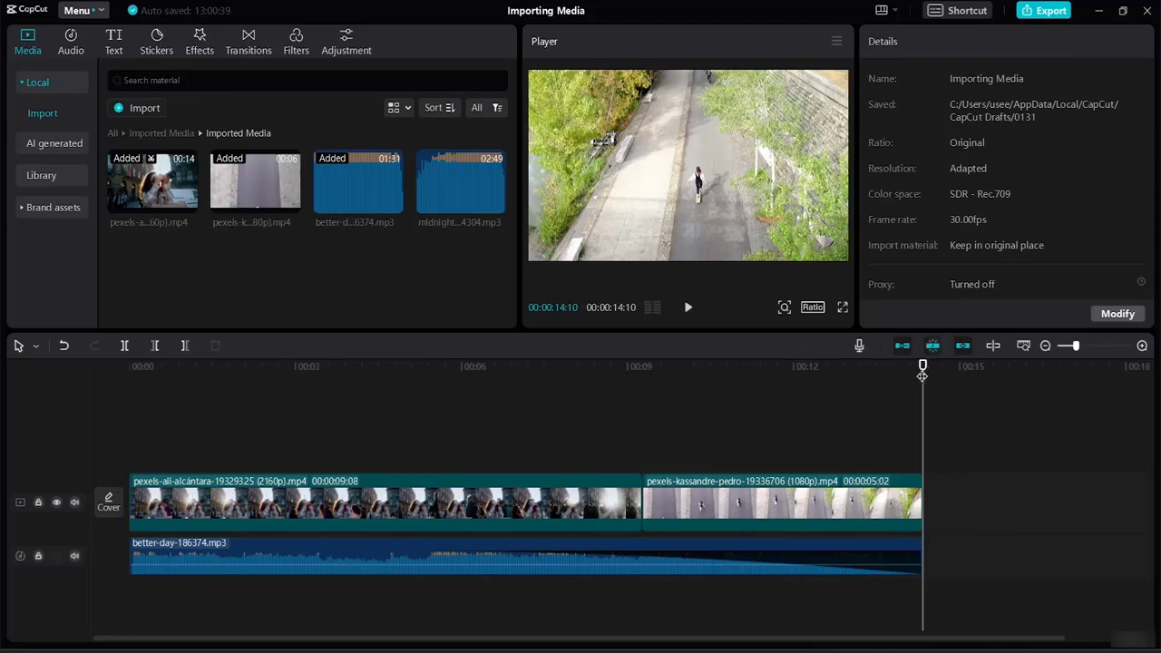
pyautogui.moveTo(922, 365); pyautogui.dragTo(40, 258)
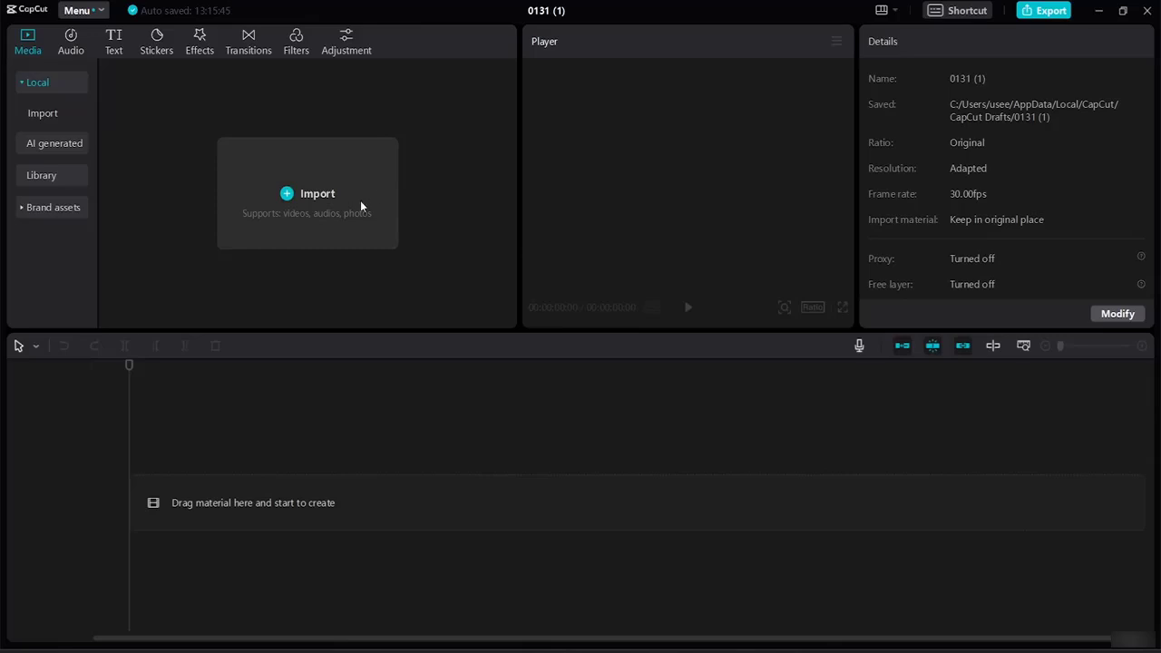
# Import the three 2160p pexels videos numbered 19696936, 19329325 and 19843219 from the tutorial's Videos folder.
pyautogui.click(289, 196)
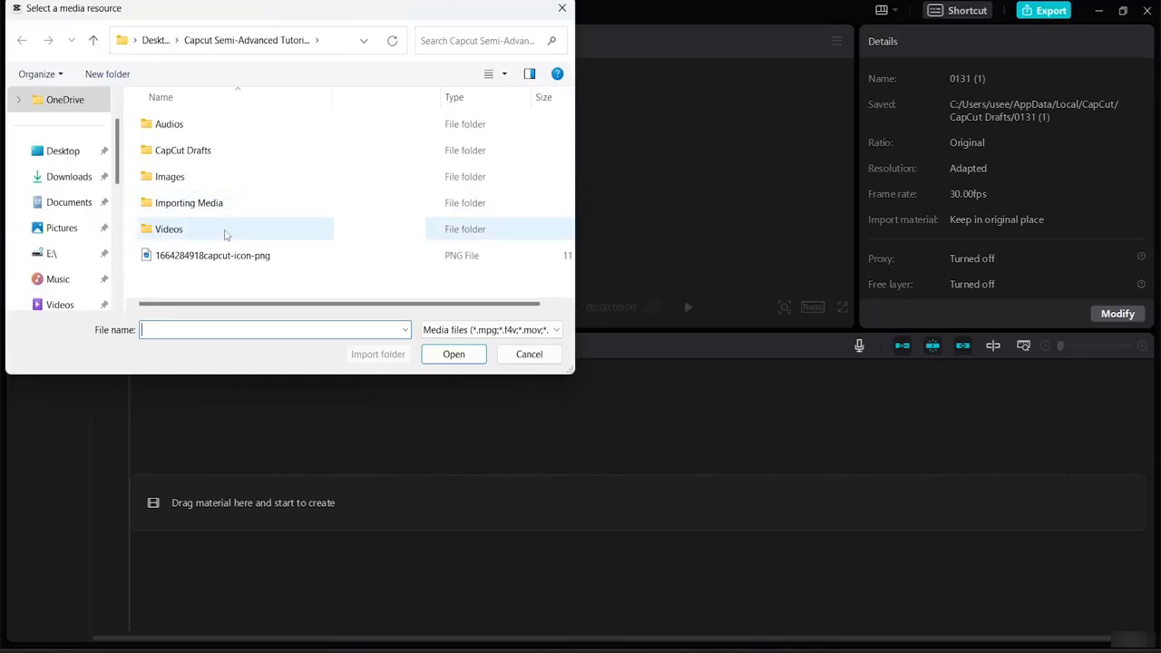
pyautogui.click(227, 233)
pyautogui.click(214, 277)
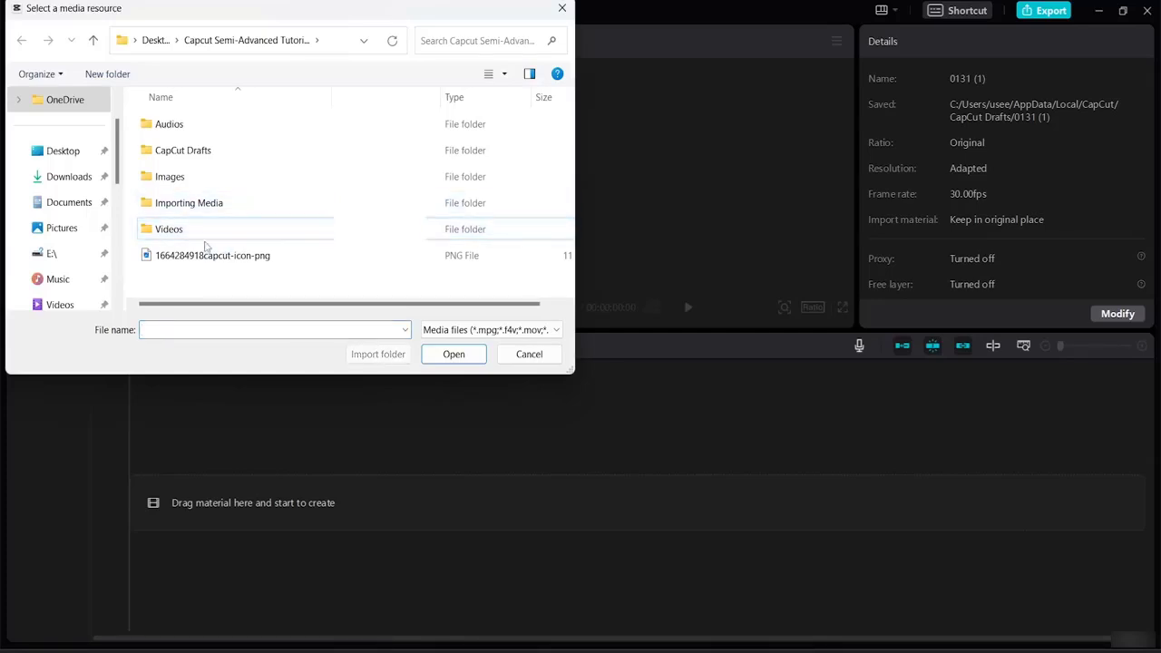
pyautogui.doubleClick(203, 233)
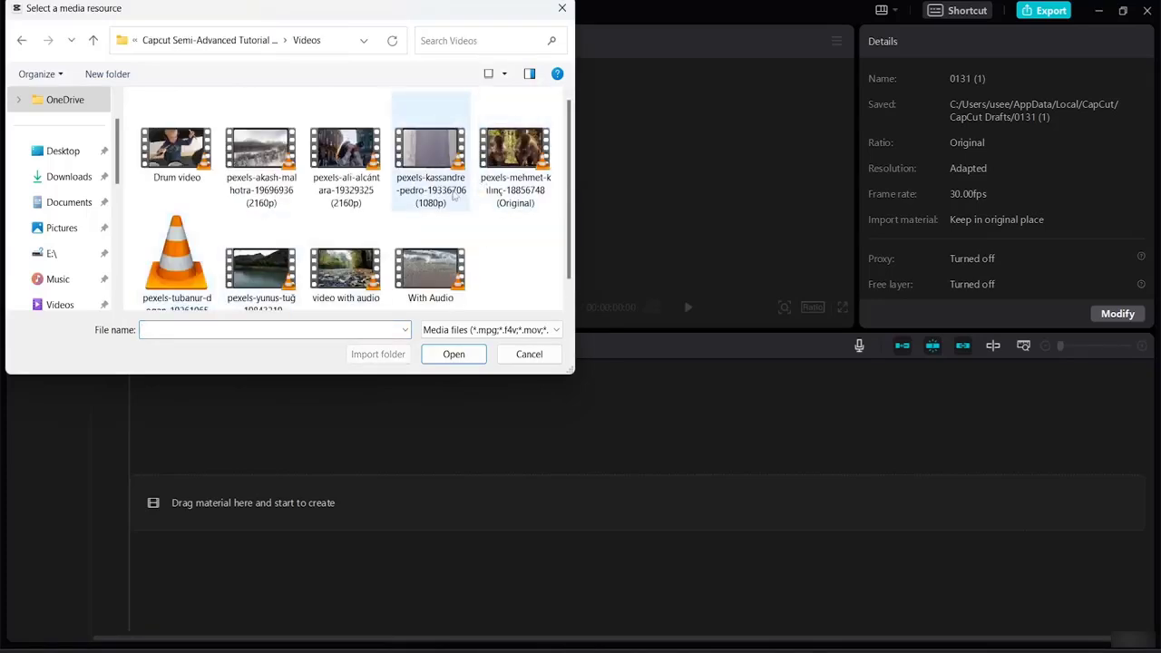
pyautogui.click(367, 209)
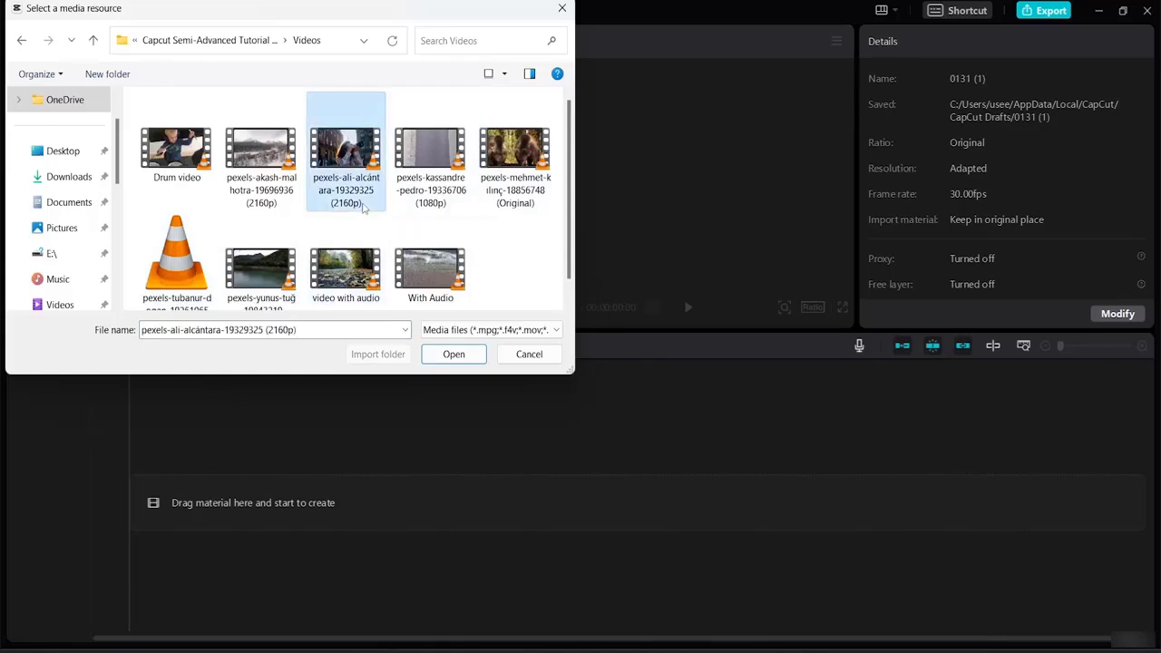
pyautogui.keyDown('ctrl'); pyautogui.click(269, 207); pyautogui.keyUp('ctrl')
pyautogui.keyDown('ctrl'); pyautogui.click(276, 295); pyautogui.keyUp('ctrl')
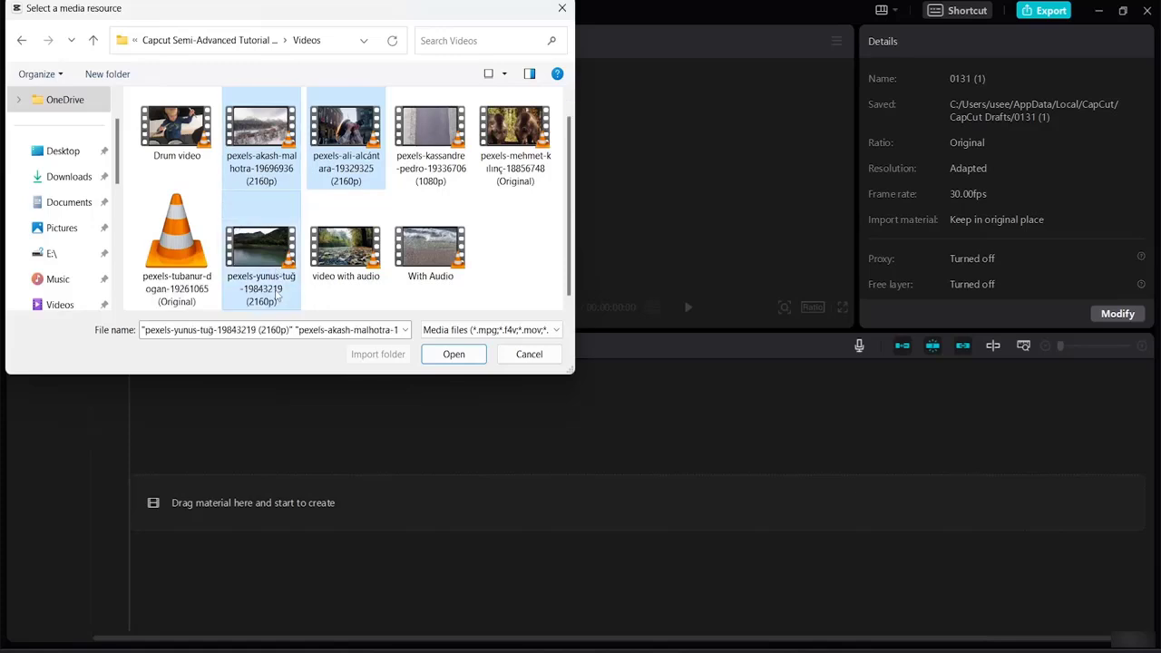
pyautogui.click(459, 354)
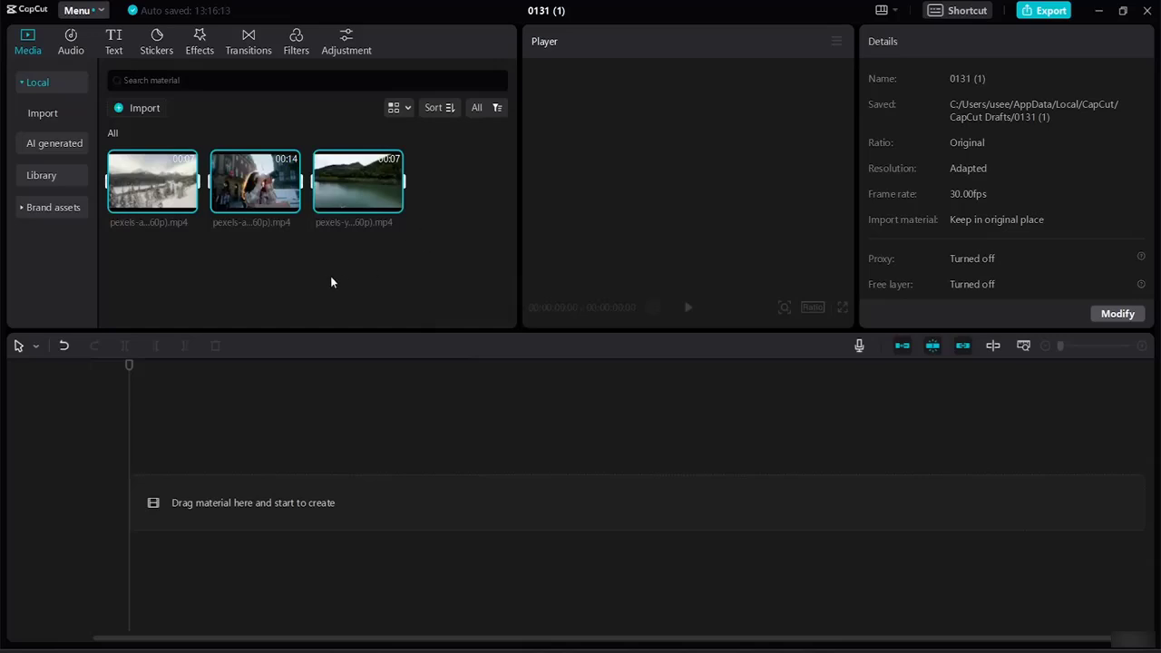
# Create a new folder in the project media and move all three imported videos into it.
pyautogui.rightClick(193, 288)
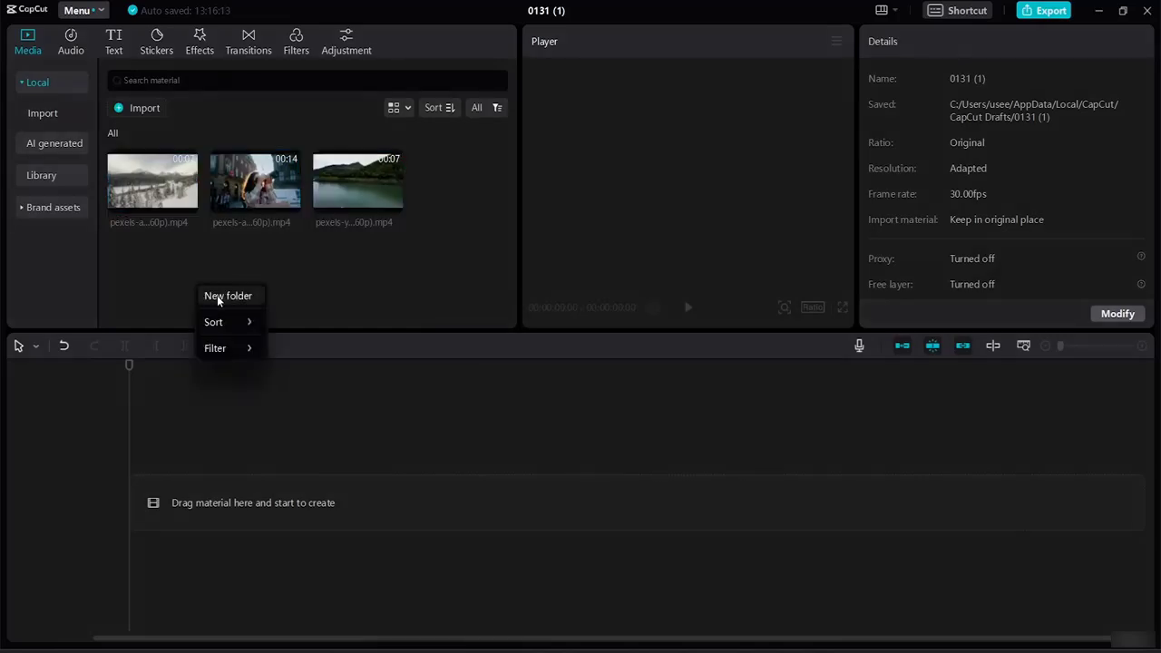
pyautogui.click(217, 297)
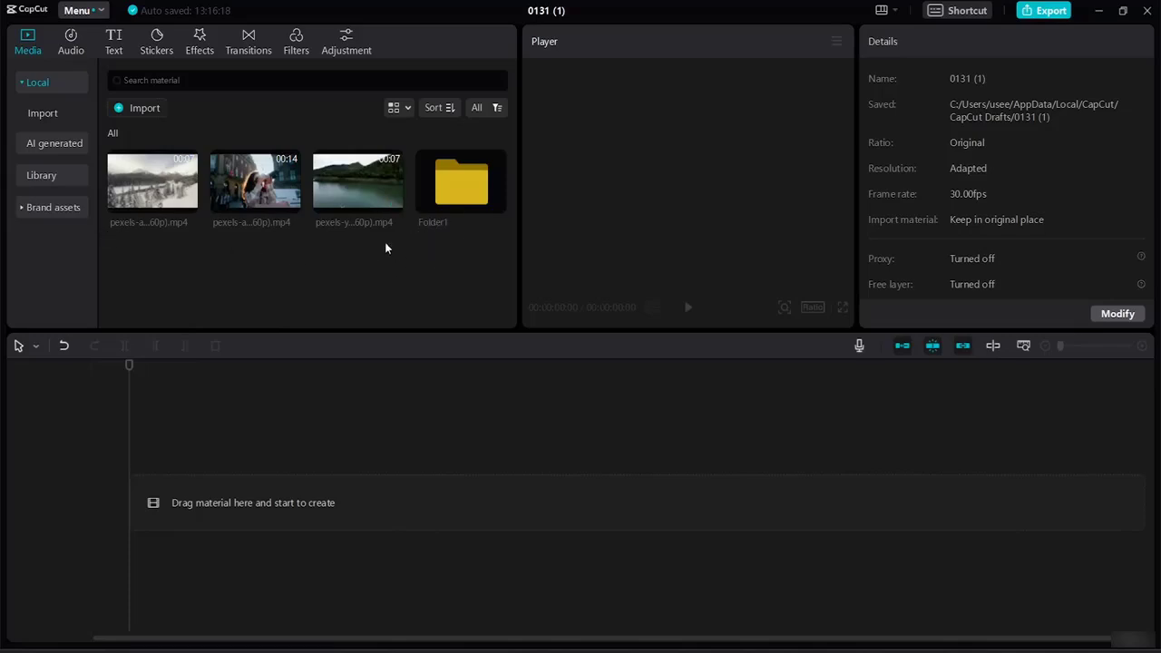
pyautogui.moveTo(354, 198); pyautogui.dragTo(163, 134)
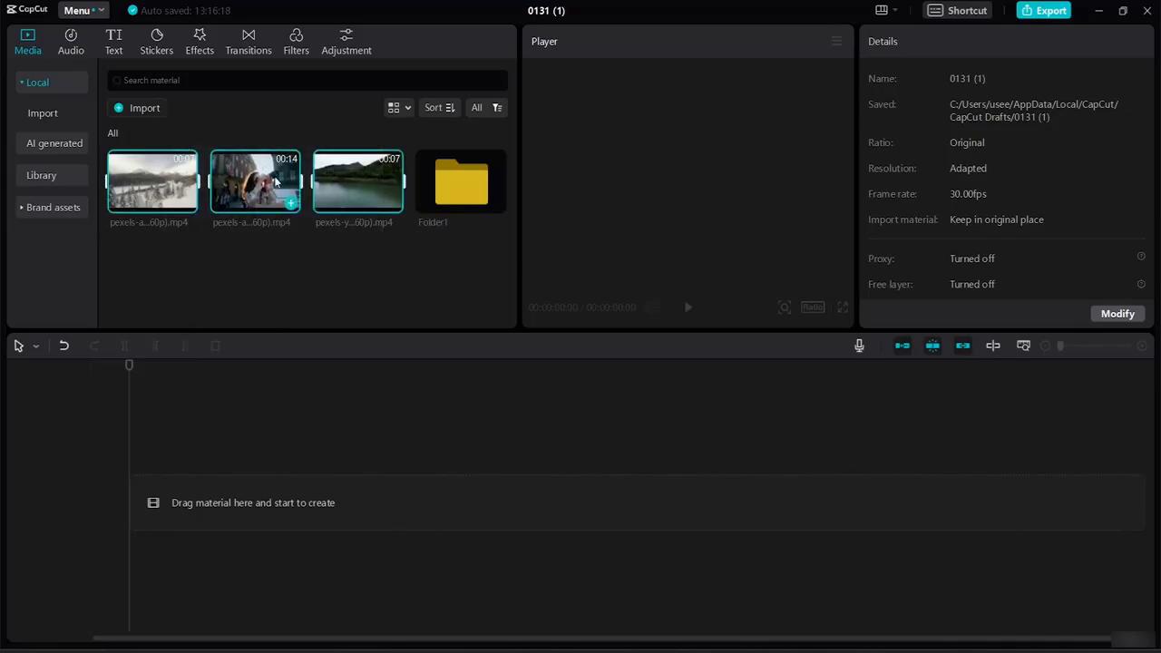
pyautogui.moveTo(265, 184); pyautogui.dragTo(434, 185)
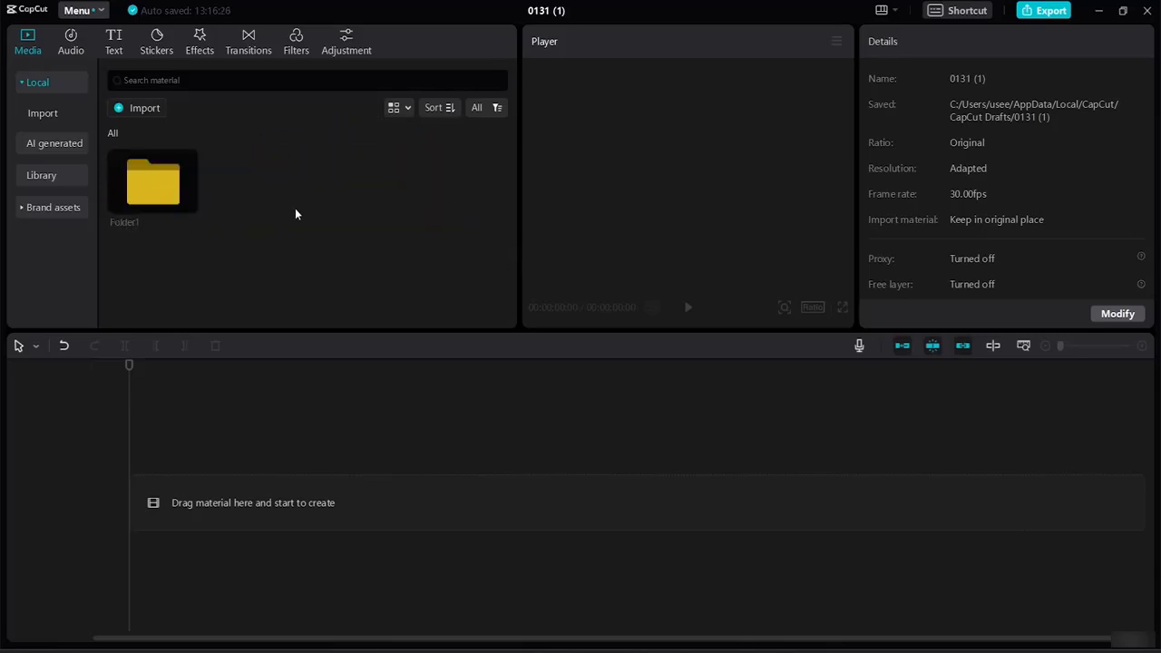
# Import AI Voice, better-day-186374 and coverless-book-186307 from the Audios folder of the Capcut Semi-Advanced Tutorial resources on the Desktop.
pyautogui.click(145, 108)
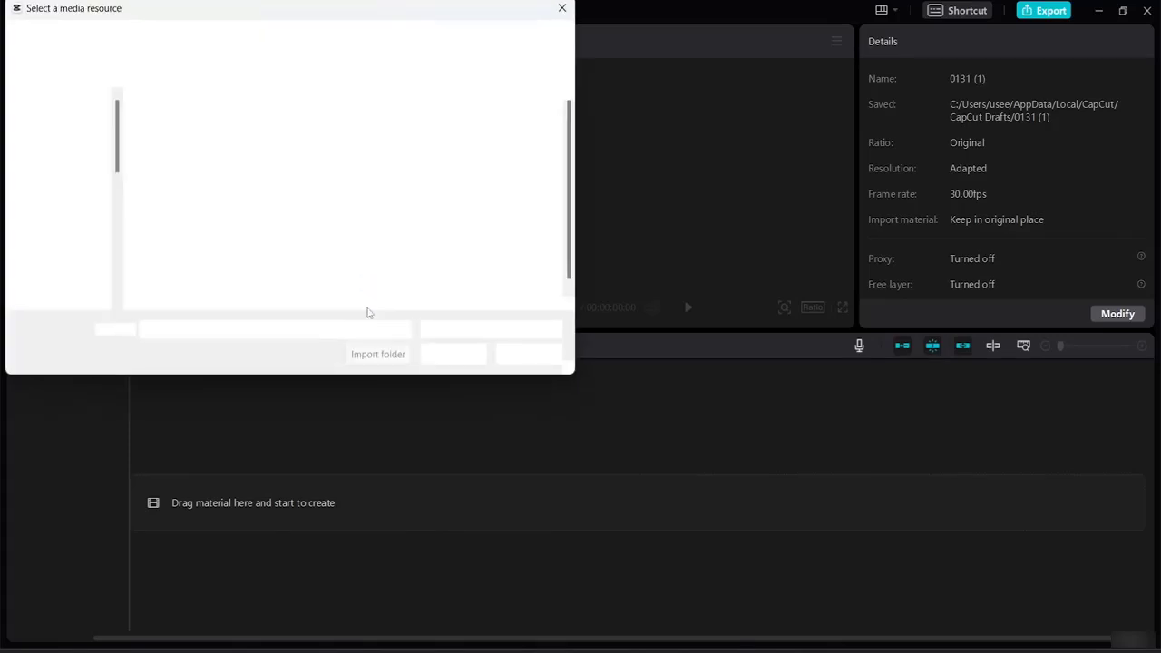
pyautogui.click(63, 151)
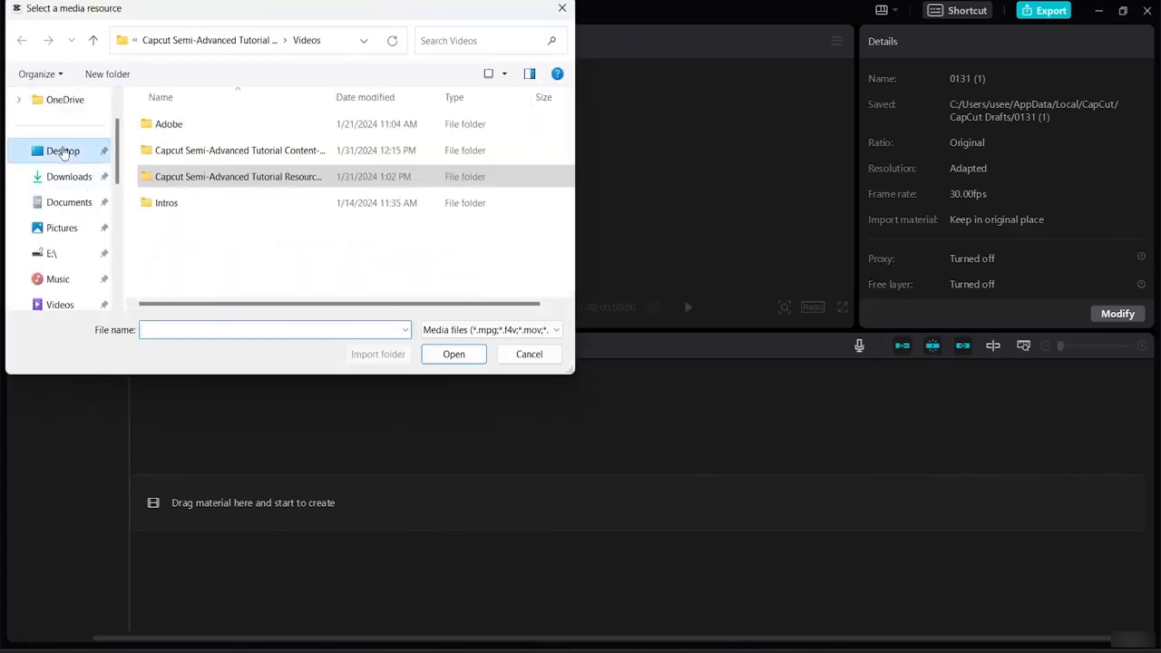
pyautogui.click(246, 182)
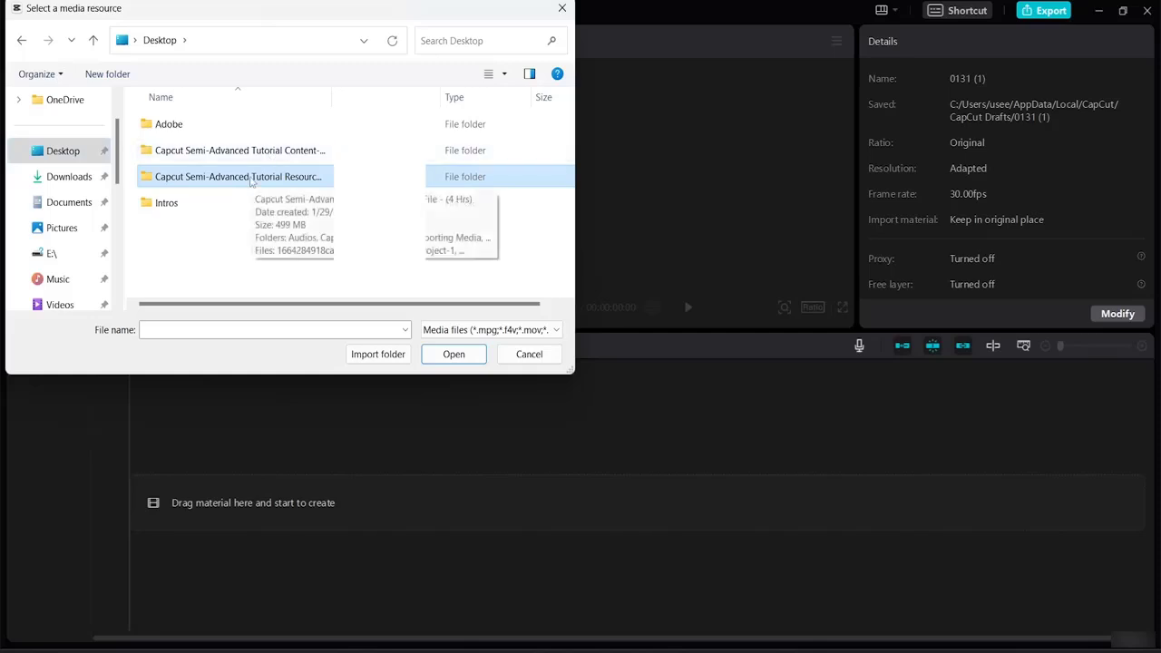
pyautogui.doubleClick(251, 178)
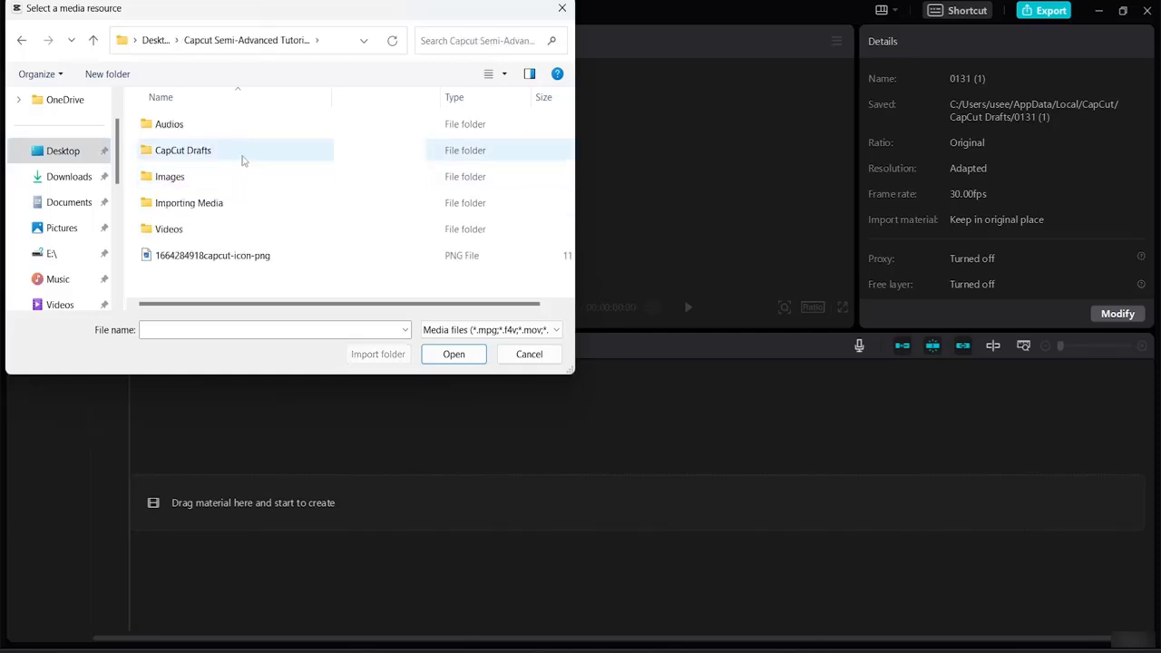
pyautogui.doubleClick(236, 127)
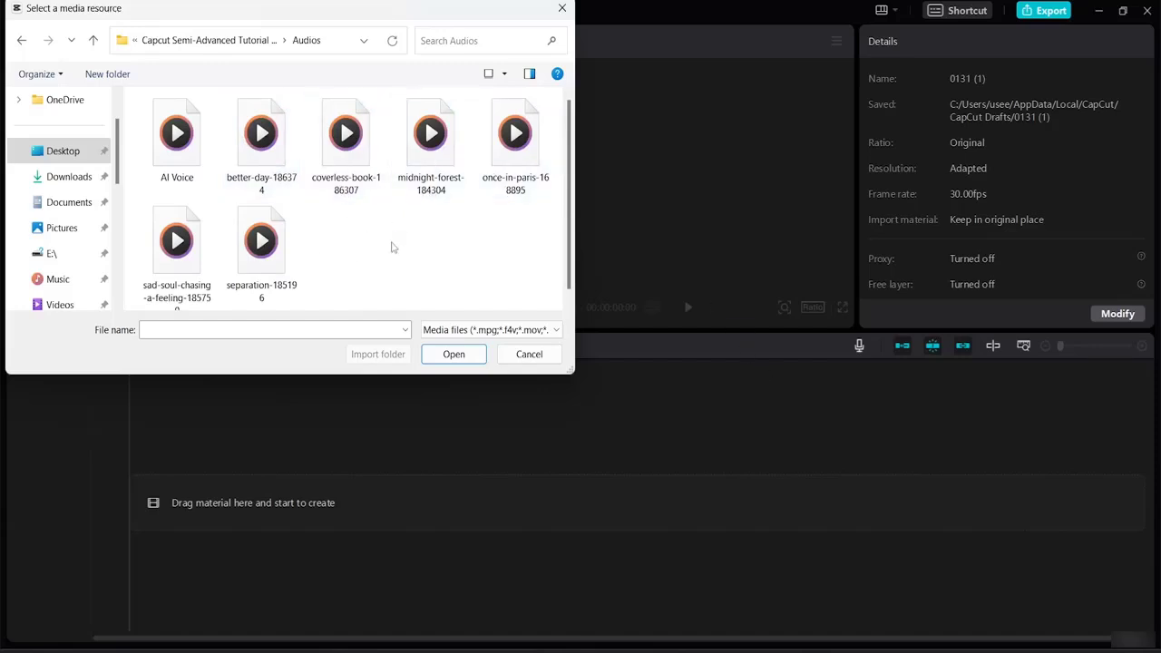
pyautogui.moveTo(126, 94); pyautogui.dragTo(365, 179)
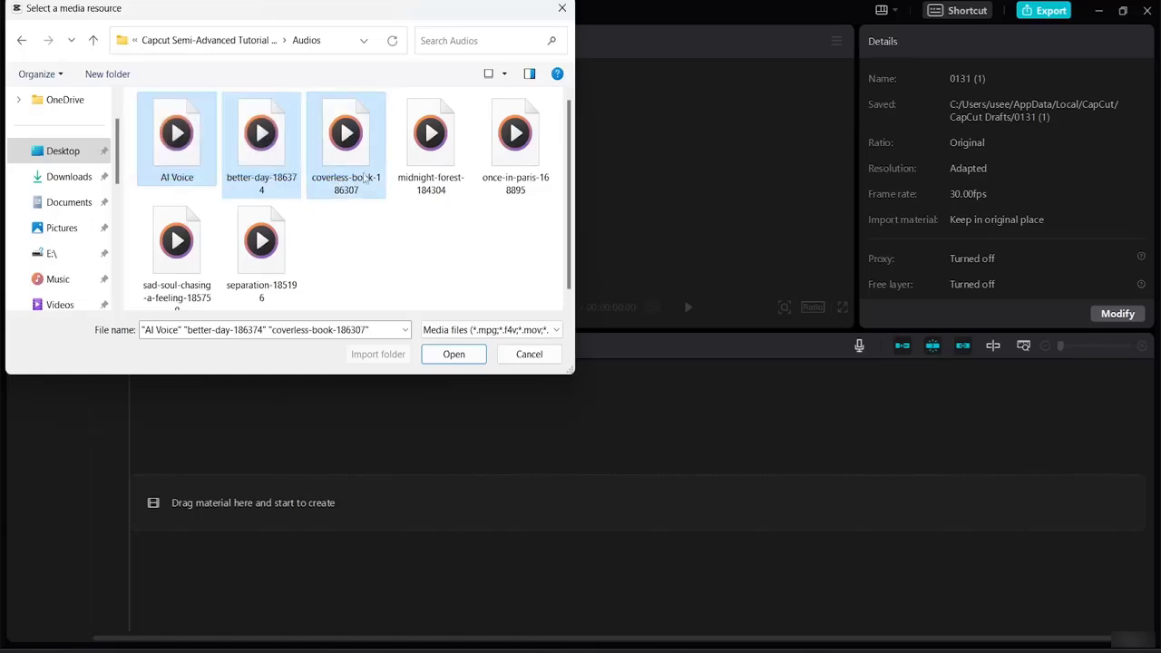
pyautogui.click(462, 354)
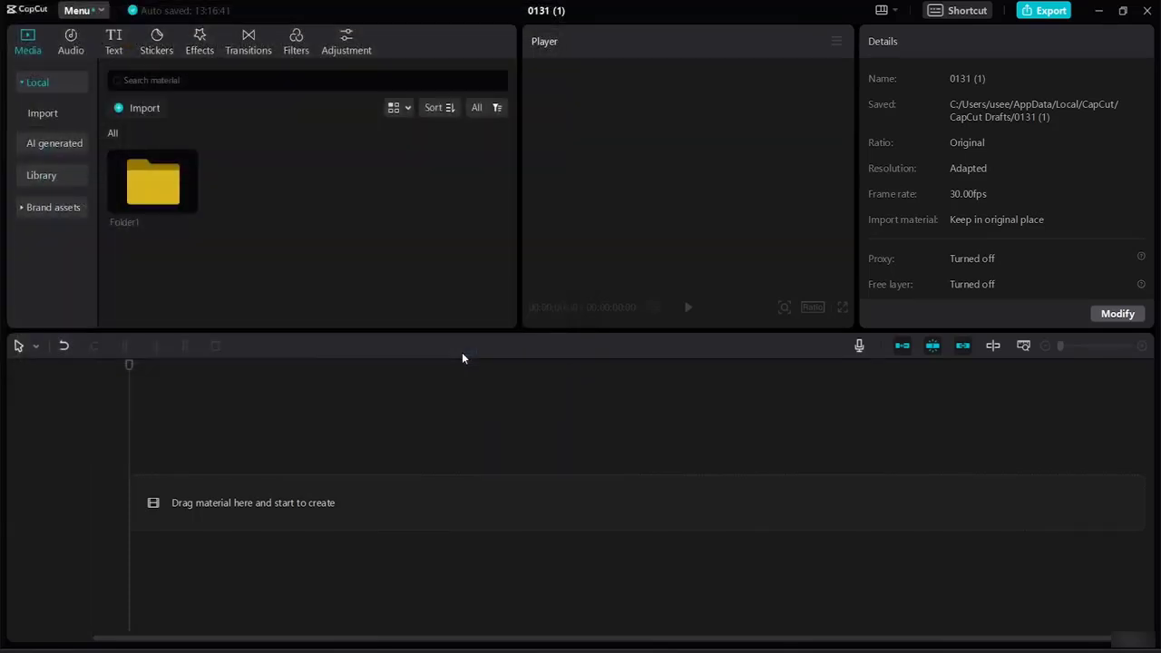
# Move the better-day and coverless-book tracks into a second new media folder and delete AI Voice.mp3 from the project media.
pyautogui.rightClick(251, 263)
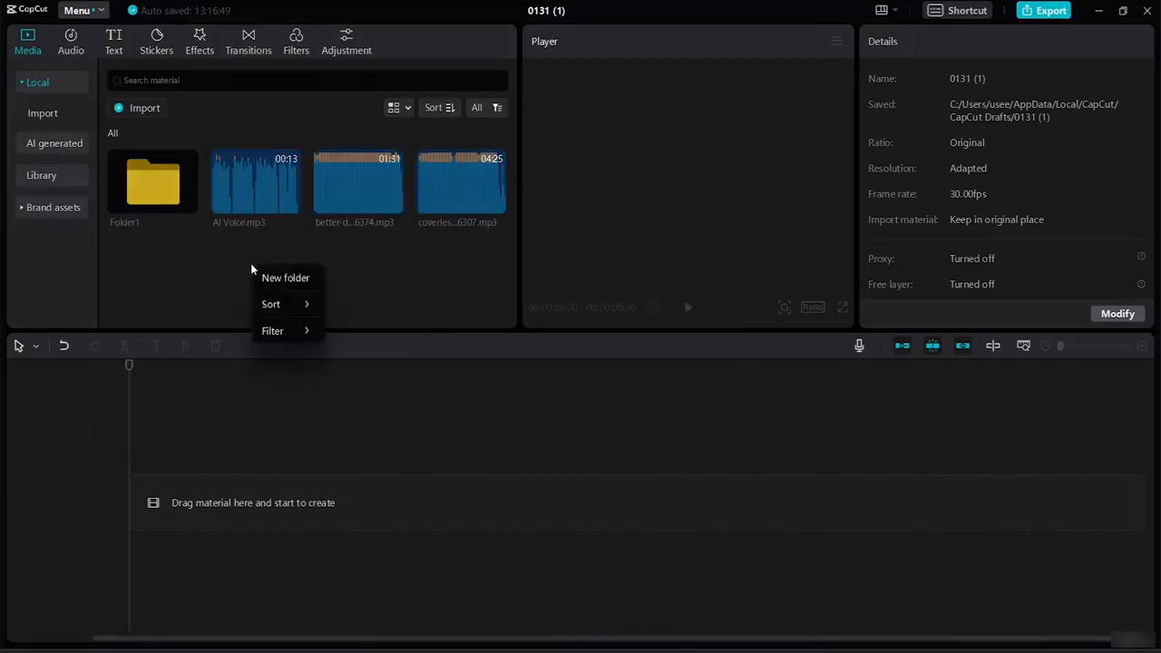
pyautogui.click(268, 276)
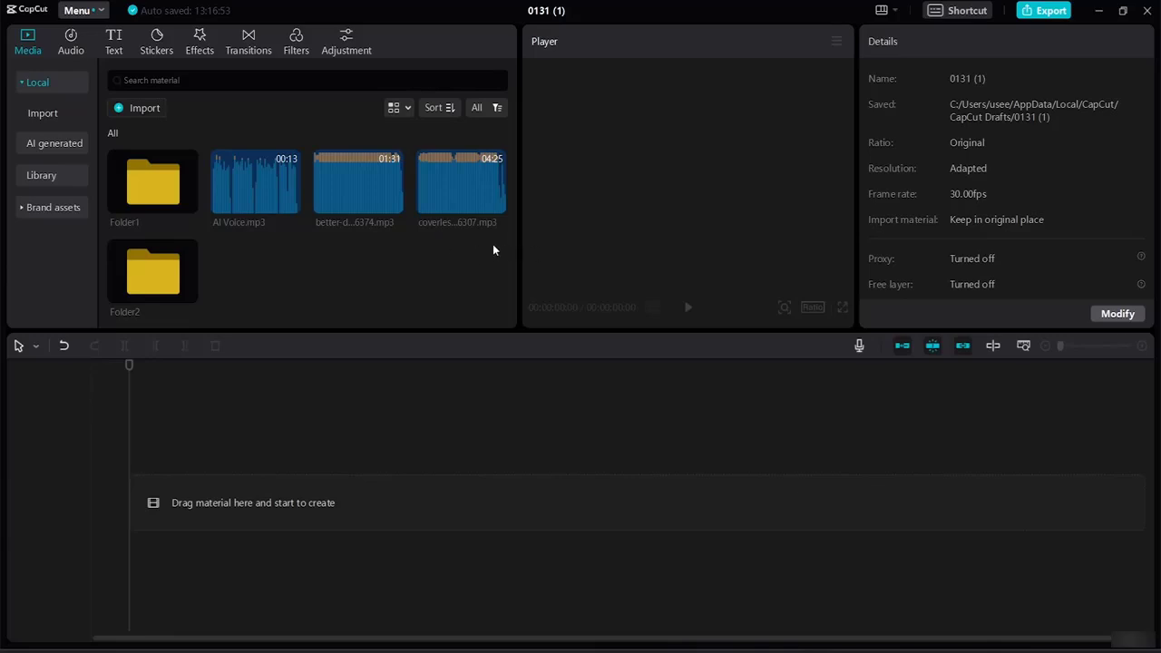
pyautogui.moveTo(492, 244); pyautogui.dragTo(161, 279)
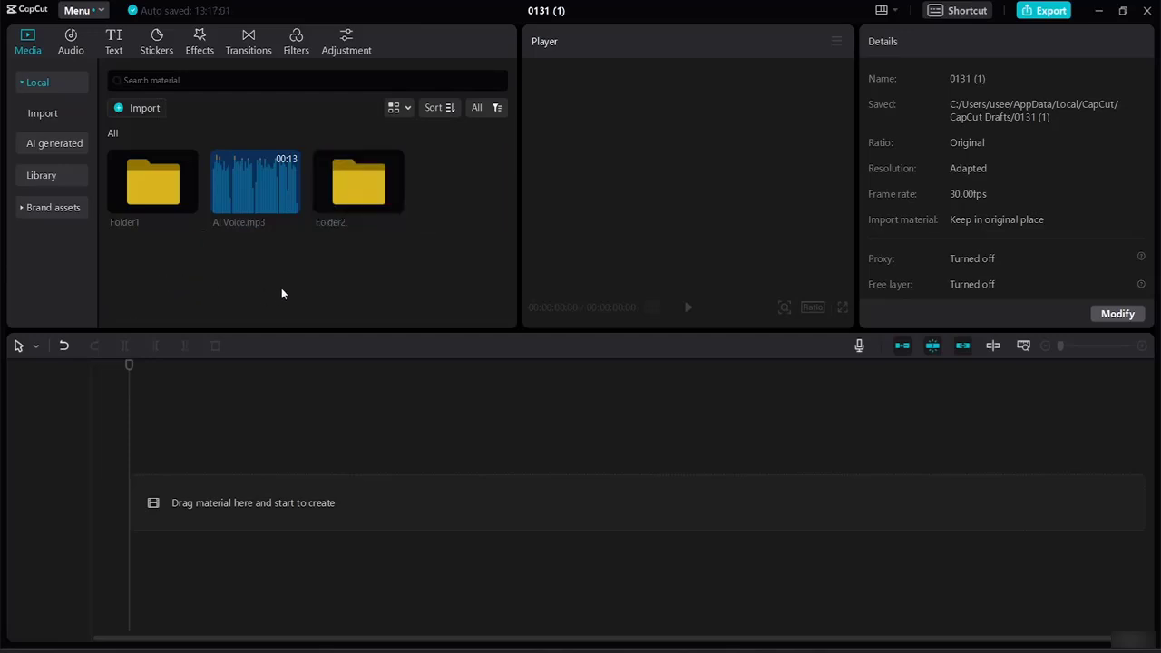
pyautogui.rightClick(268, 202)
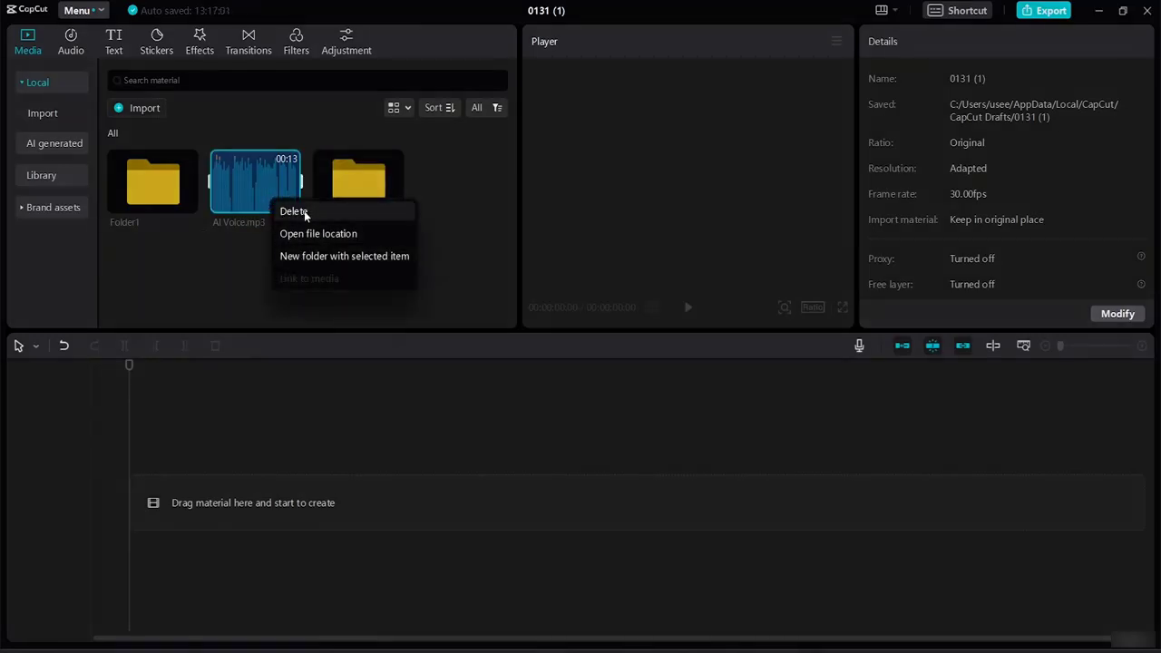
pyautogui.click(304, 210)
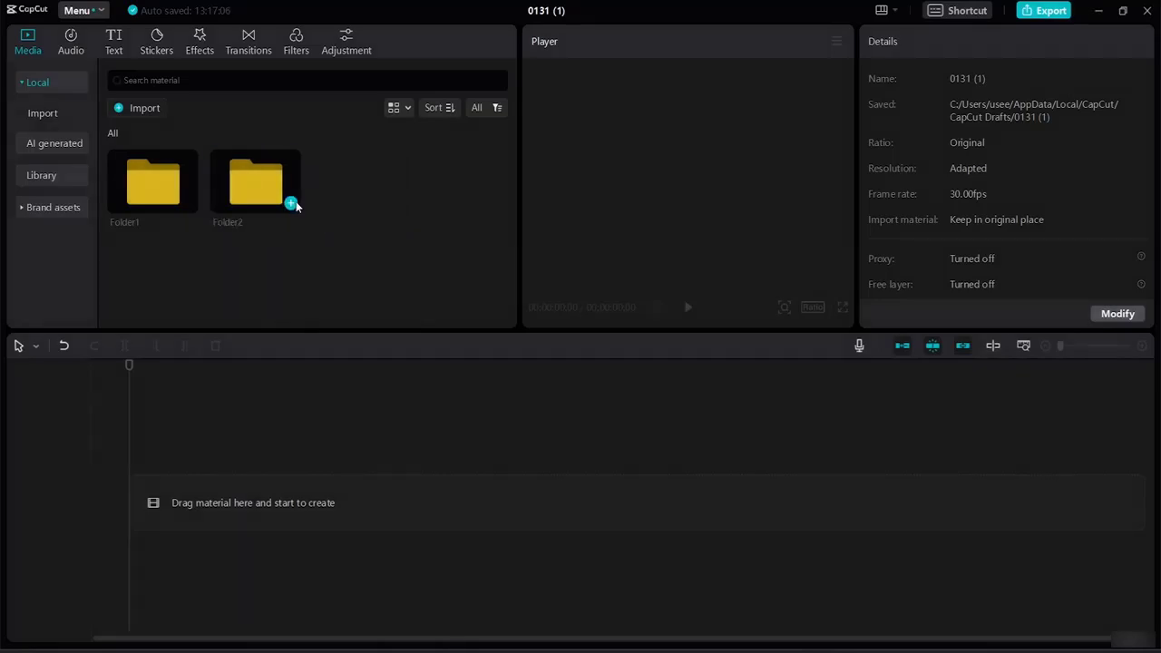
# Rename the first media folder, which holds the imported video clips, as Video.
pyautogui.rightClick(124, 225)
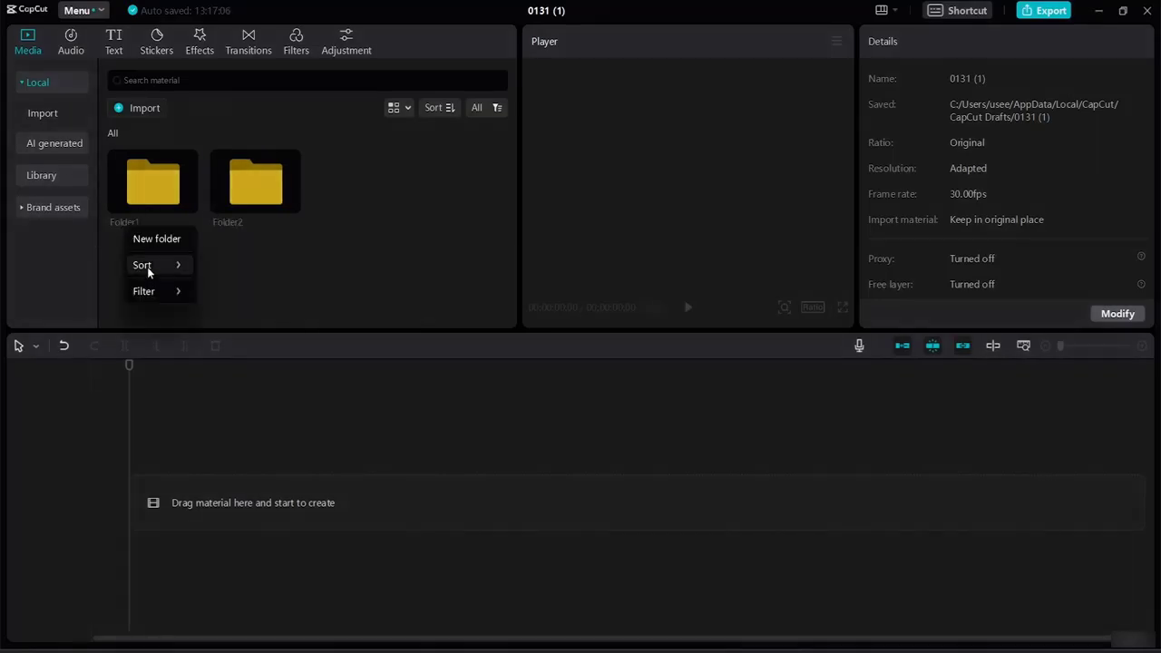
pyautogui.click(157, 201)
pyautogui.rightClick(157, 200)
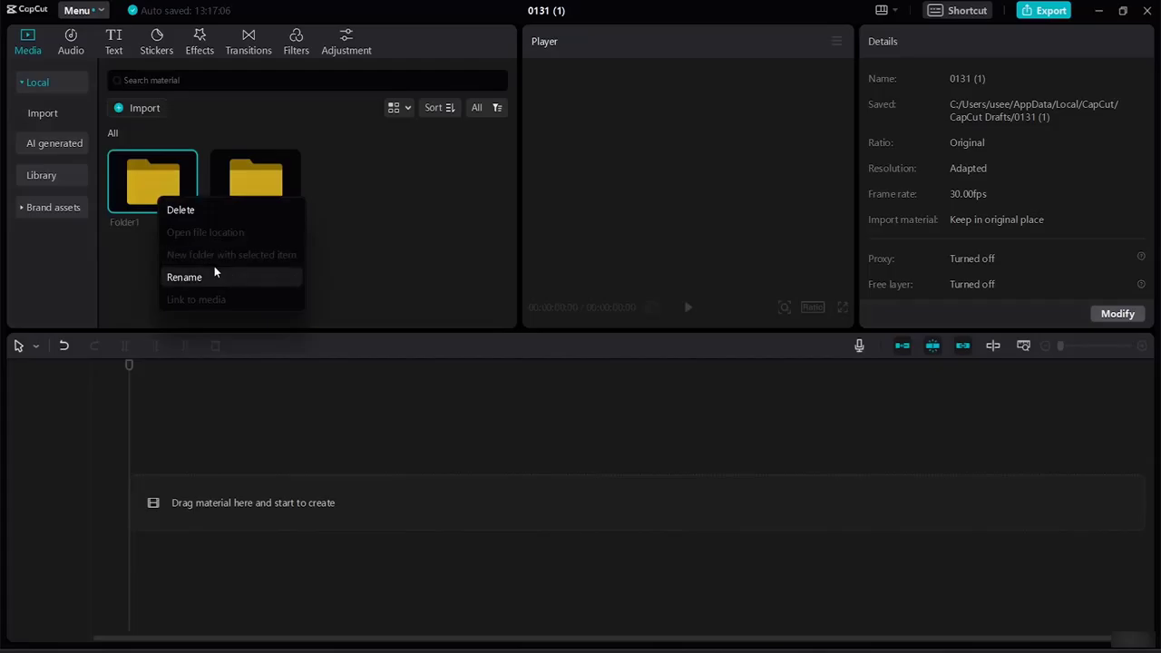
pyautogui.click(214, 265)
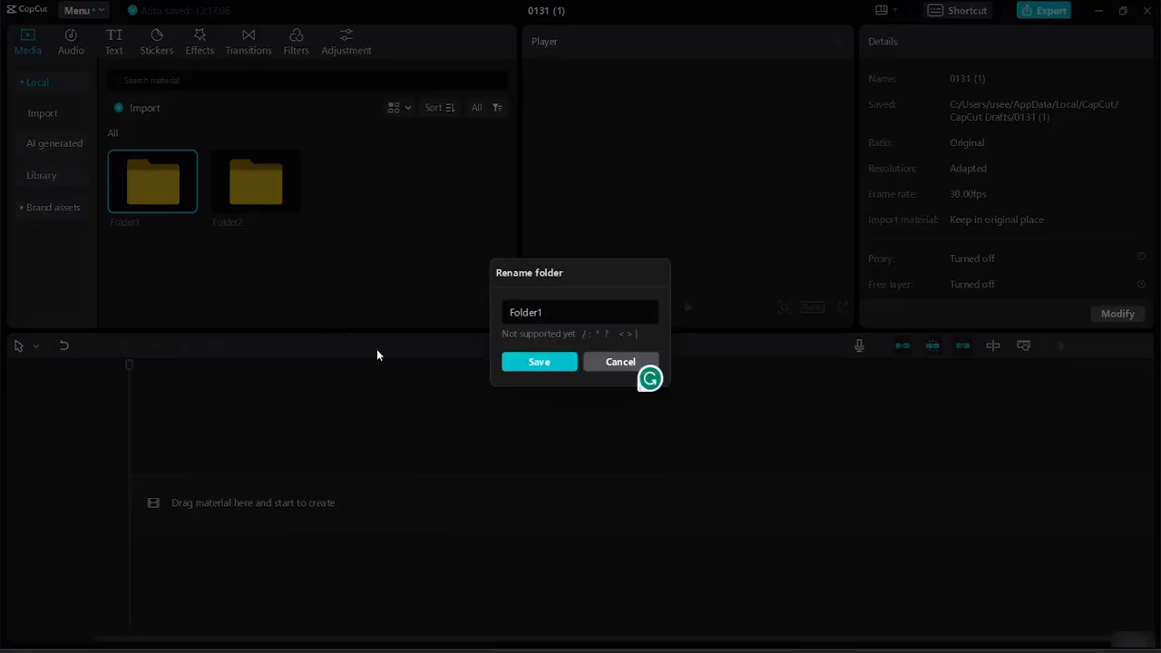
pyautogui.press('BackSpace')
pyautogui.press('BackSpace')
pyautogui.press('BackSpace')
pyautogui.press('BackSpace')
pyautogui.press('BackSpace')
pyautogui.press('BackSpace')
pyautogui.press('BackSpace')
pyautogui.write('Video')
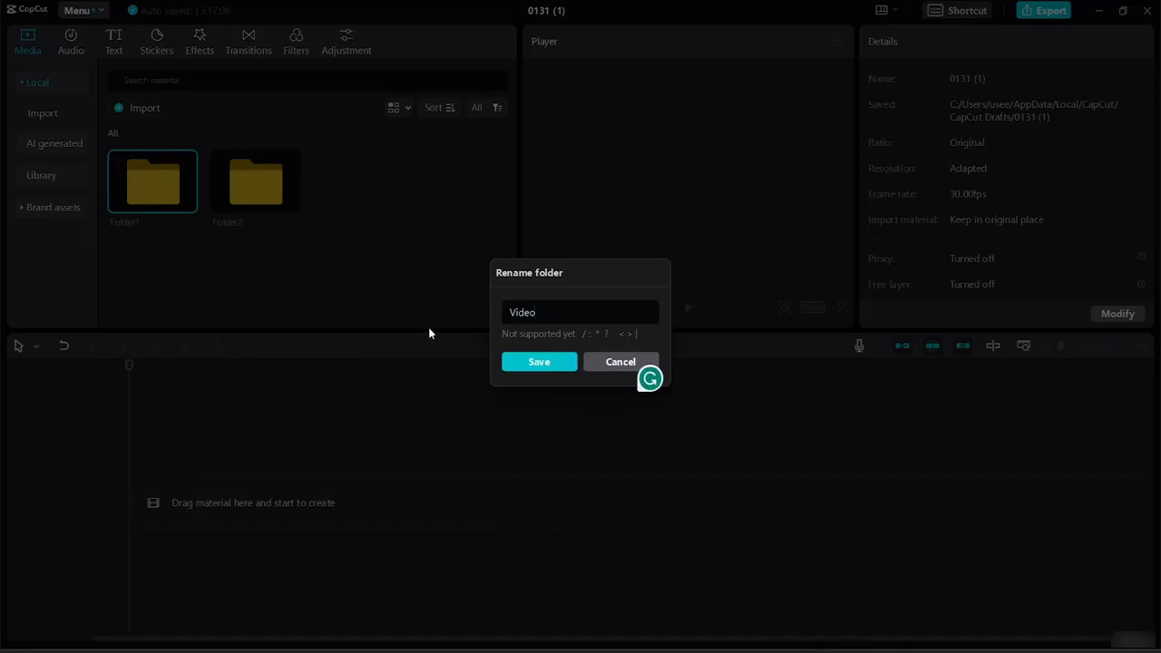
pyautogui.click(536, 363)
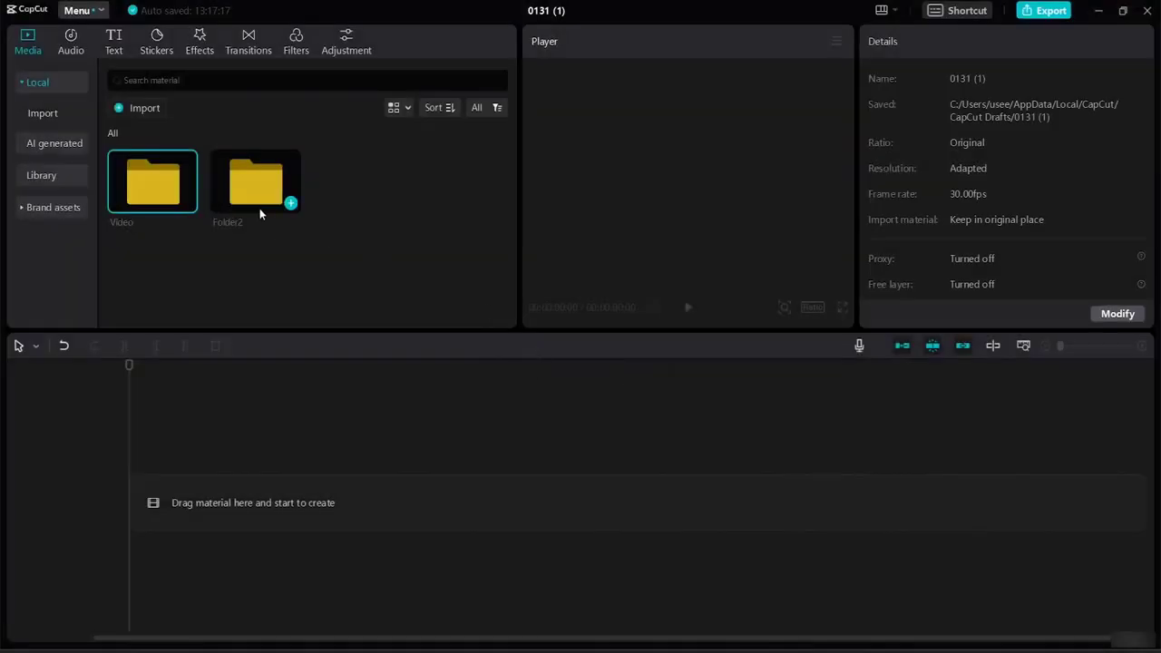
# Rename the second media folder, which holds the music tracks, as Audio.
pyautogui.rightClick(260, 213)
pyautogui.click(307, 294)
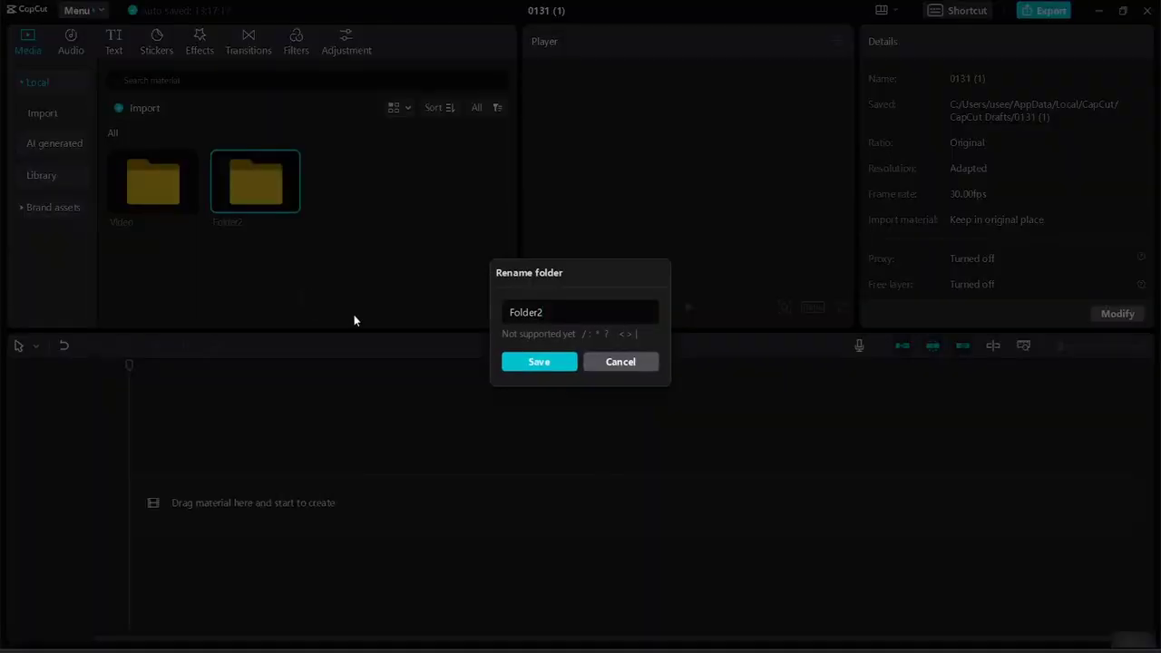
pyautogui.press('BackSpace')
pyautogui.press('BackSpace')
pyautogui.press('BackSpace')
pyautogui.press('BackSpace')
pyautogui.press('BackSpace')
pyautogui.press('BackSpace')
pyautogui.press('BackSpace')
pyautogui.write('Au')
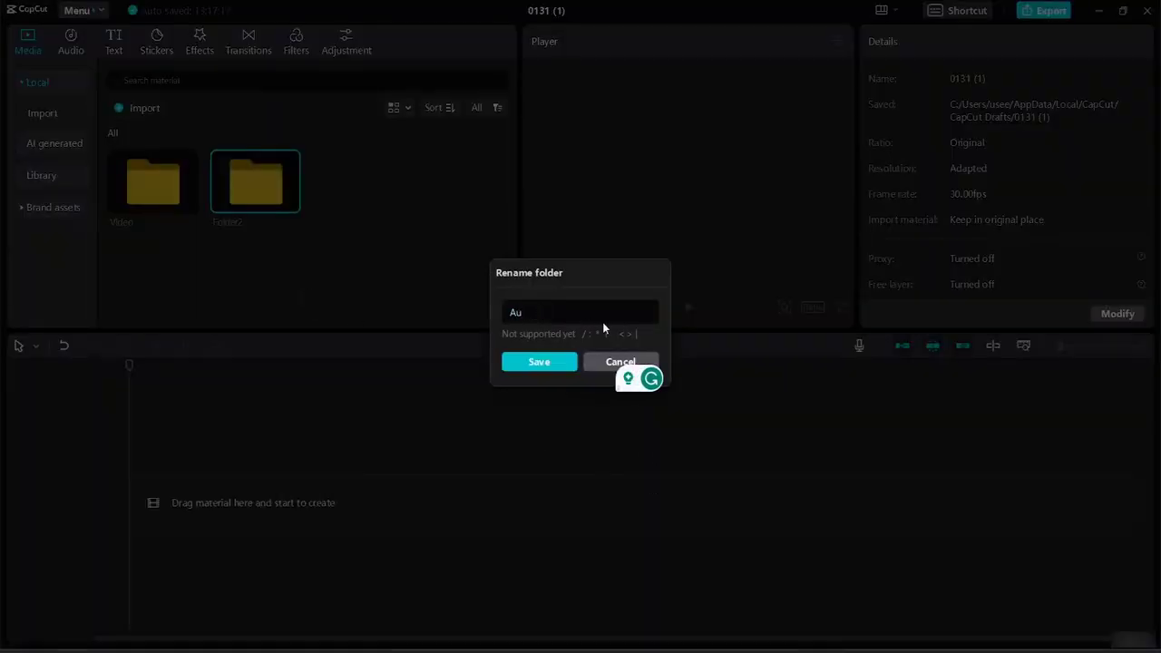
pyautogui.write('dio')
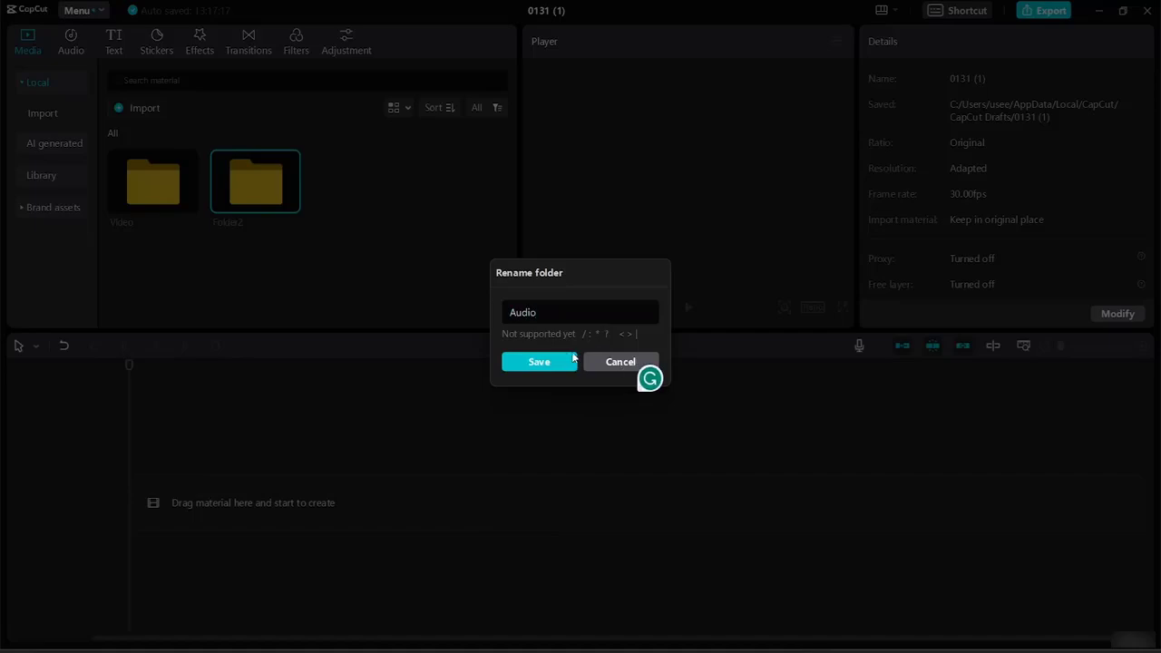
pyautogui.click(539, 362)
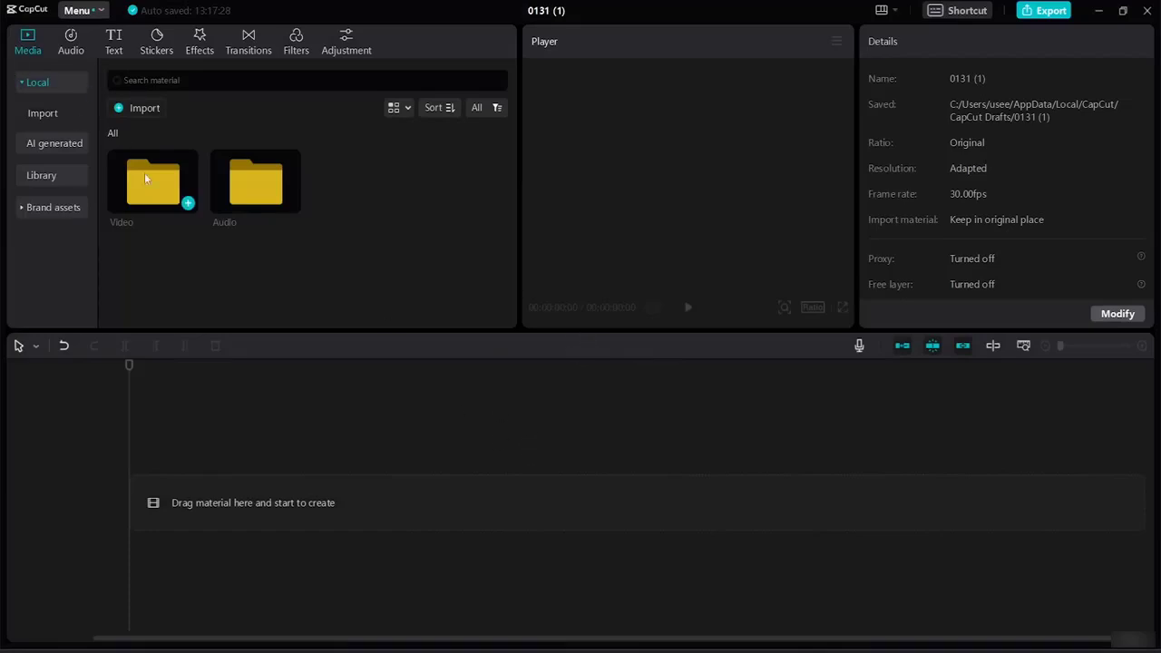
# Place the Video folder's clips 19696936, 19329325 and 19843219 end to end on the main track and fit the whole timeline in view.
pyautogui.doubleClick(143, 196)
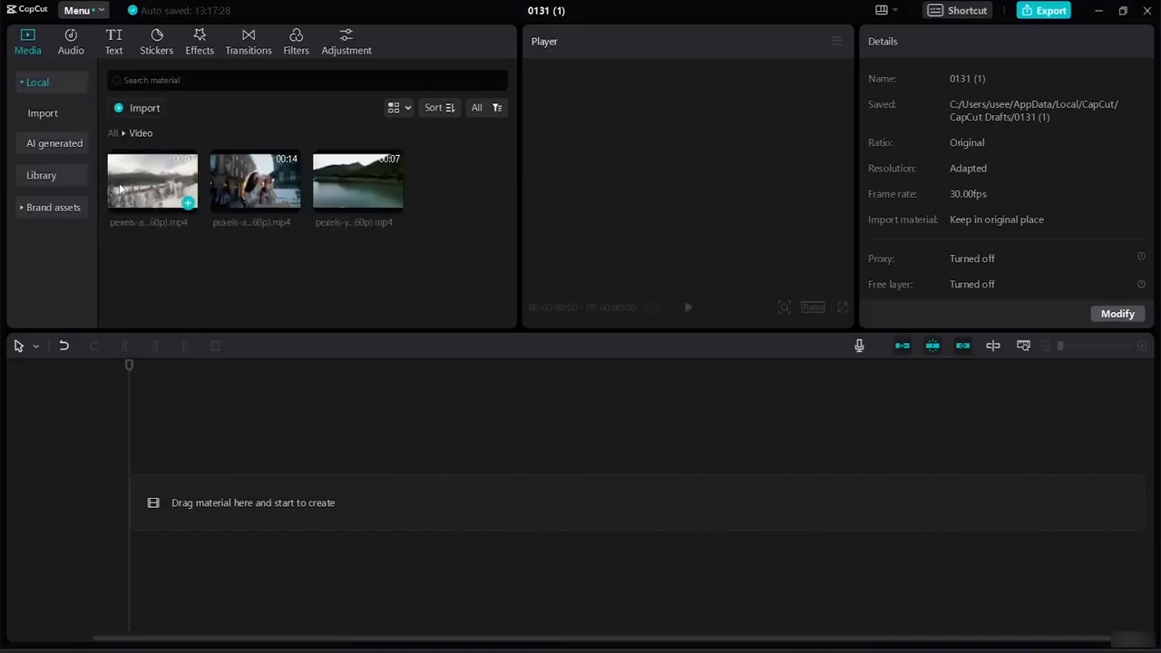
pyautogui.click(118, 180)
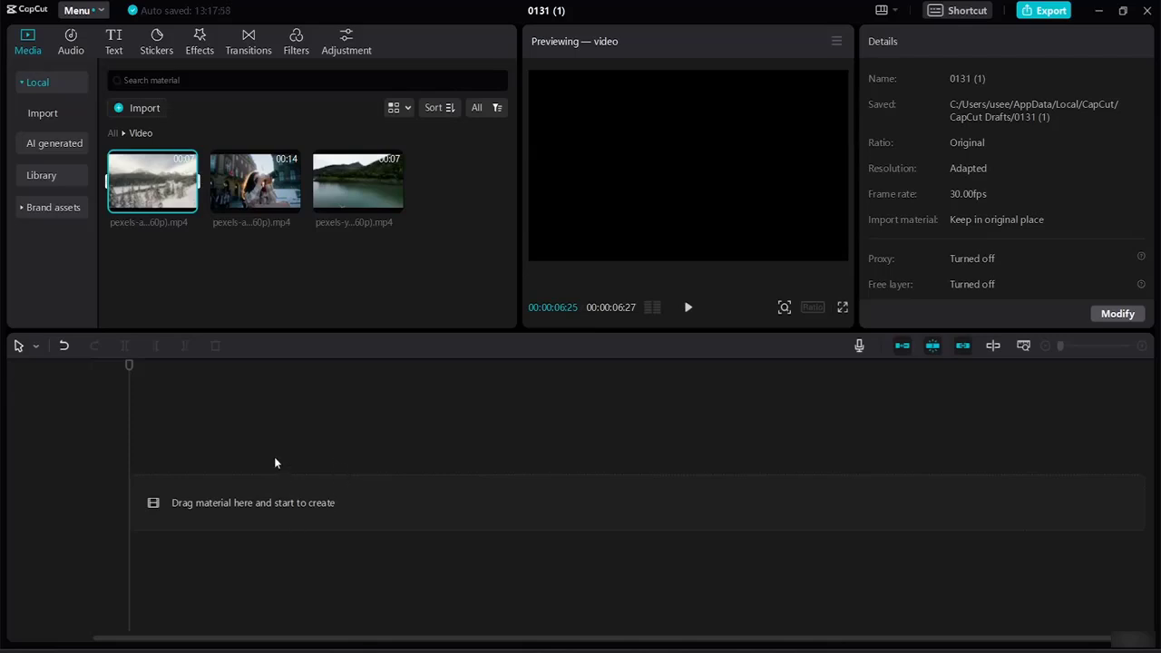
pyautogui.moveTo(156, 183)
pyautogui.moveTo(158, 177); pyautogui.dragTo(129, 508)
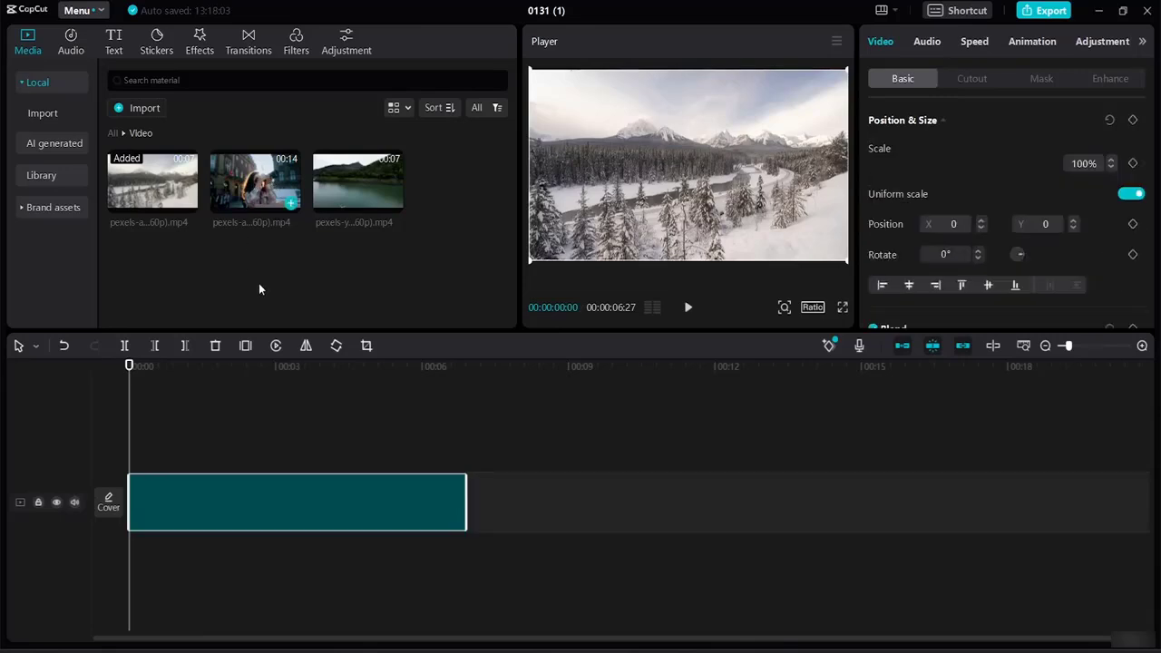
pyautogui.moveTo(254, 181); pyautogui.dragTo(469, 506)
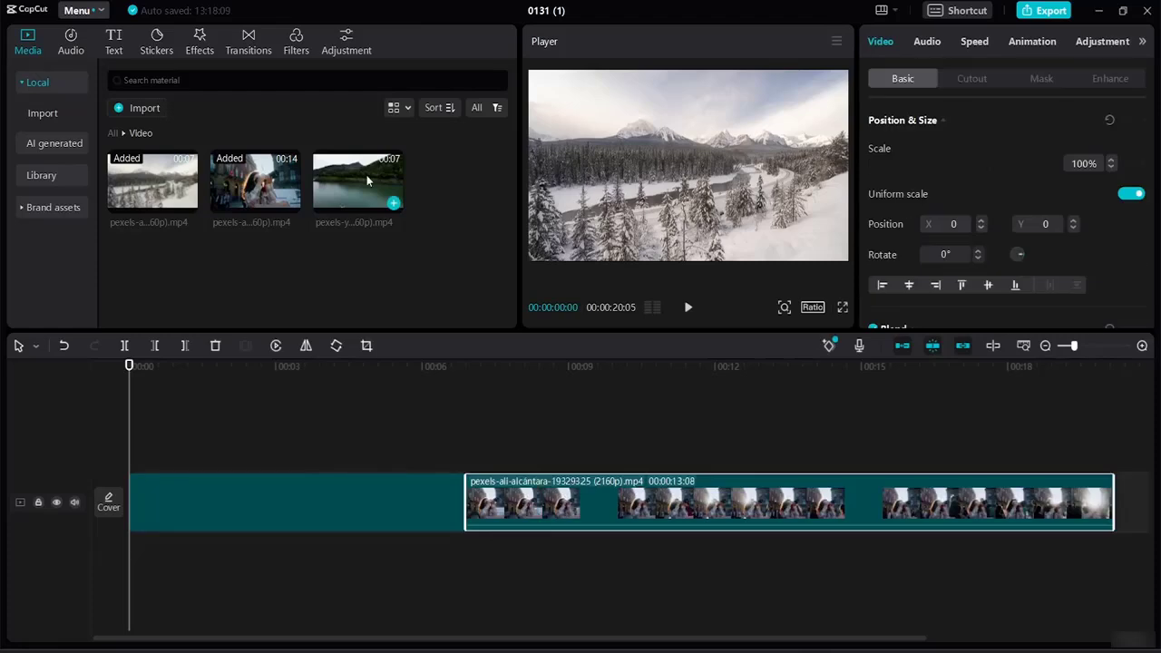
pyautogui.moveTo(347, 211); pyautogui.dragTo(1041, 503)
pyautogui.click(934, 437)
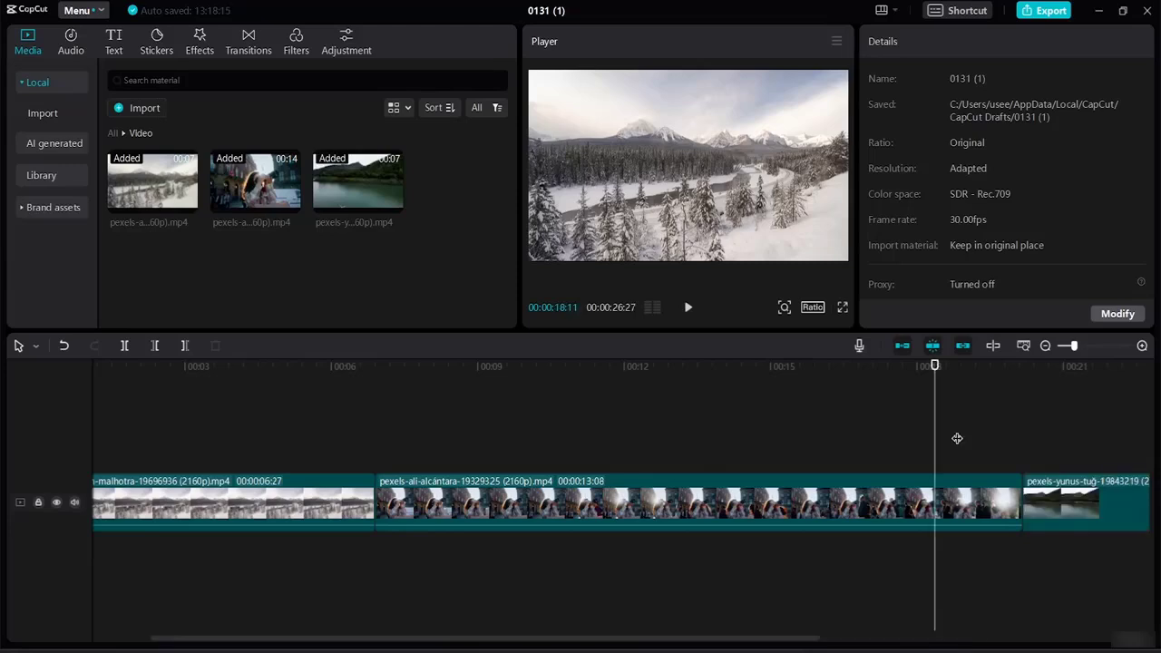
pyautogui.click(1021, 345)
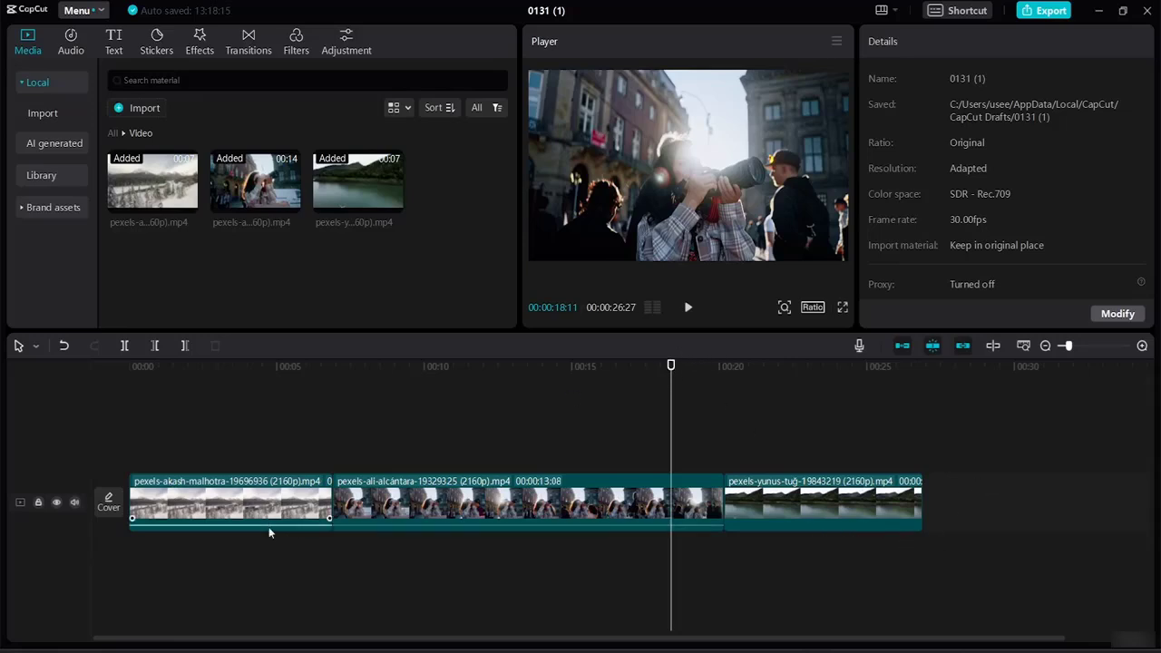
# Trim the beginning of the middle clip, 19329325, to leave it about 7.5 seconds long.
pyautogui.click(367, 511)
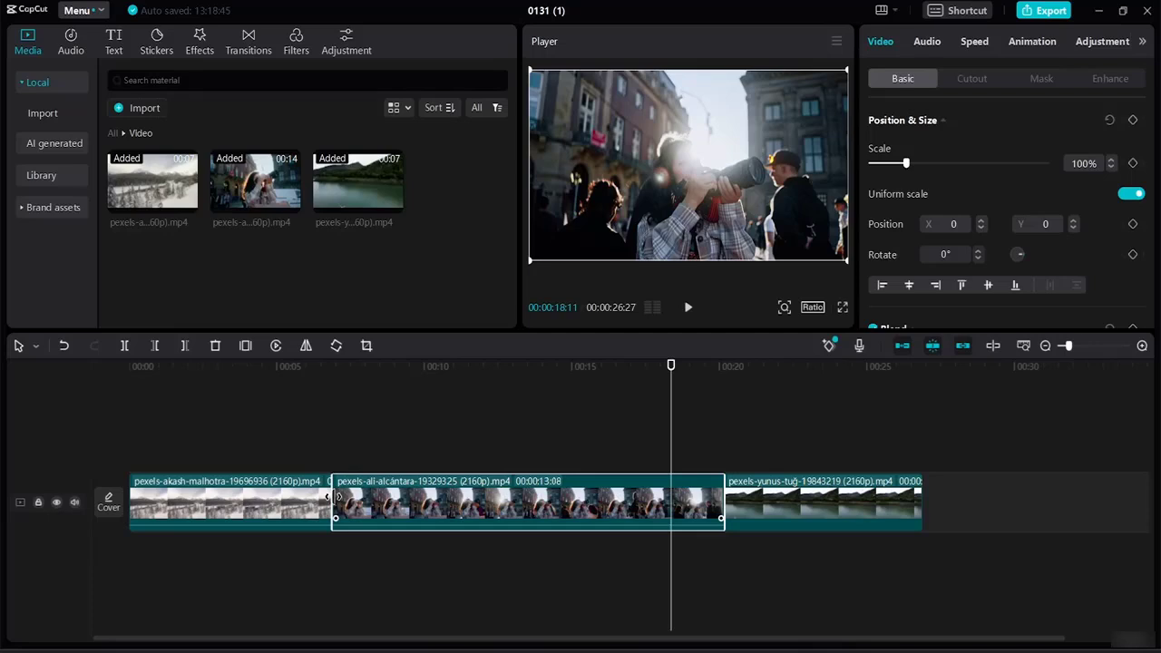
pyautogui.moveTo(332, 497); pyautogui.dragTo(500, 531)
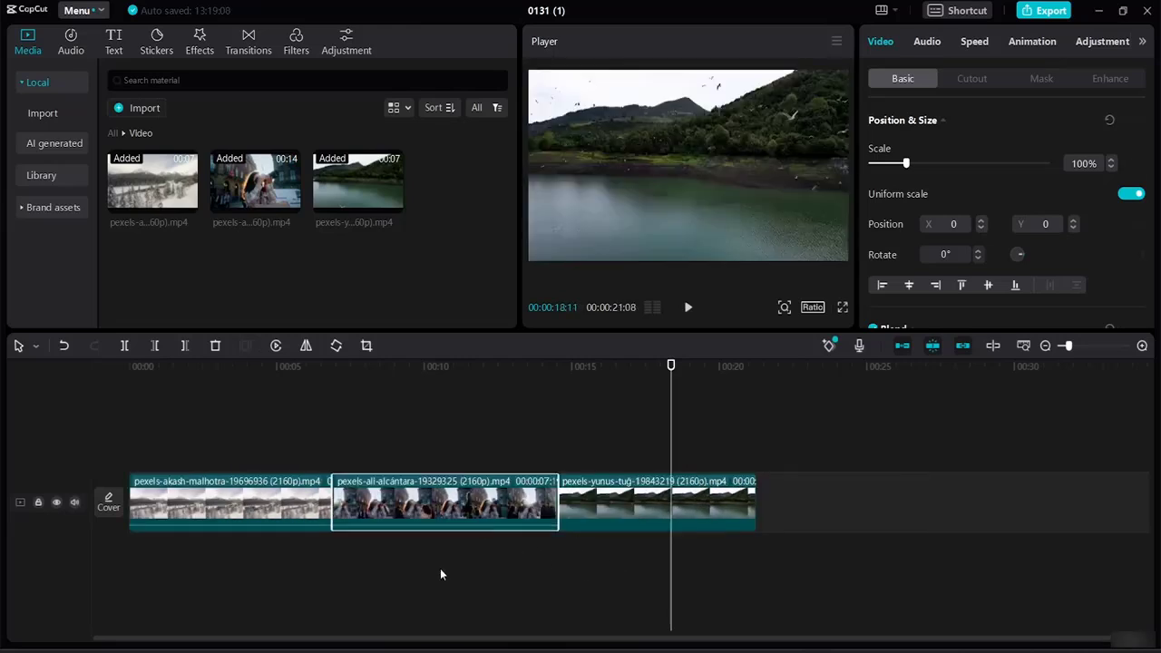
pyautogui.click(412, 579)
pyautogui.click(468, 506)
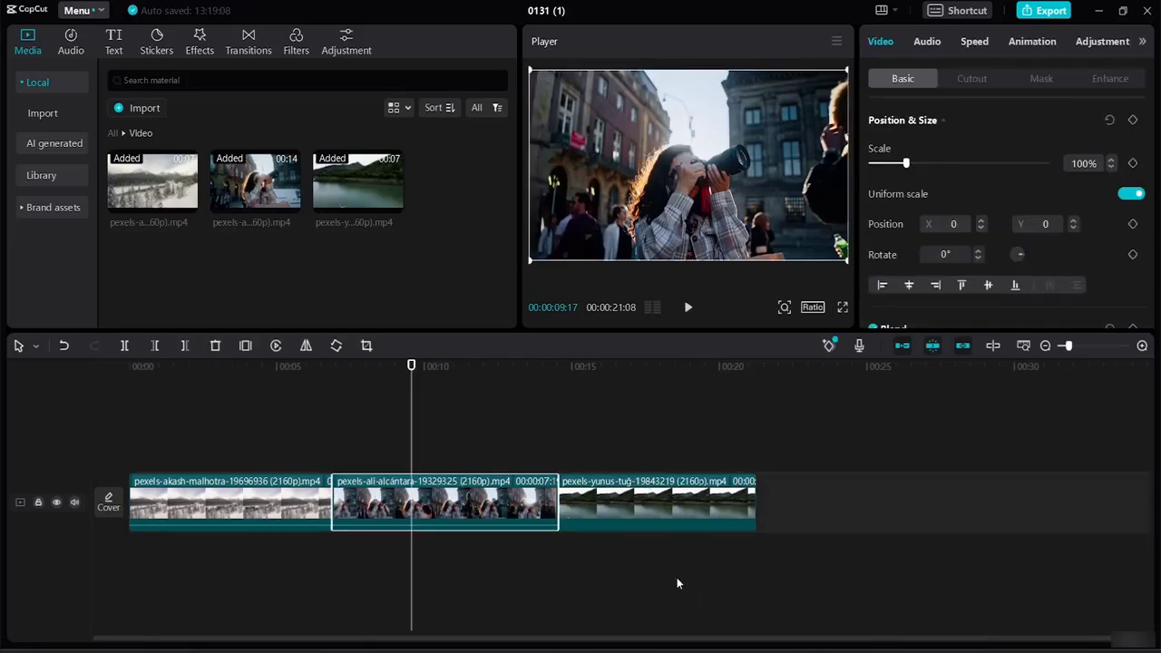
# Trim both ends of the lake clip, 19843219, to leave it about 2.7 seconds long.
pyautogui.click(639, 511)
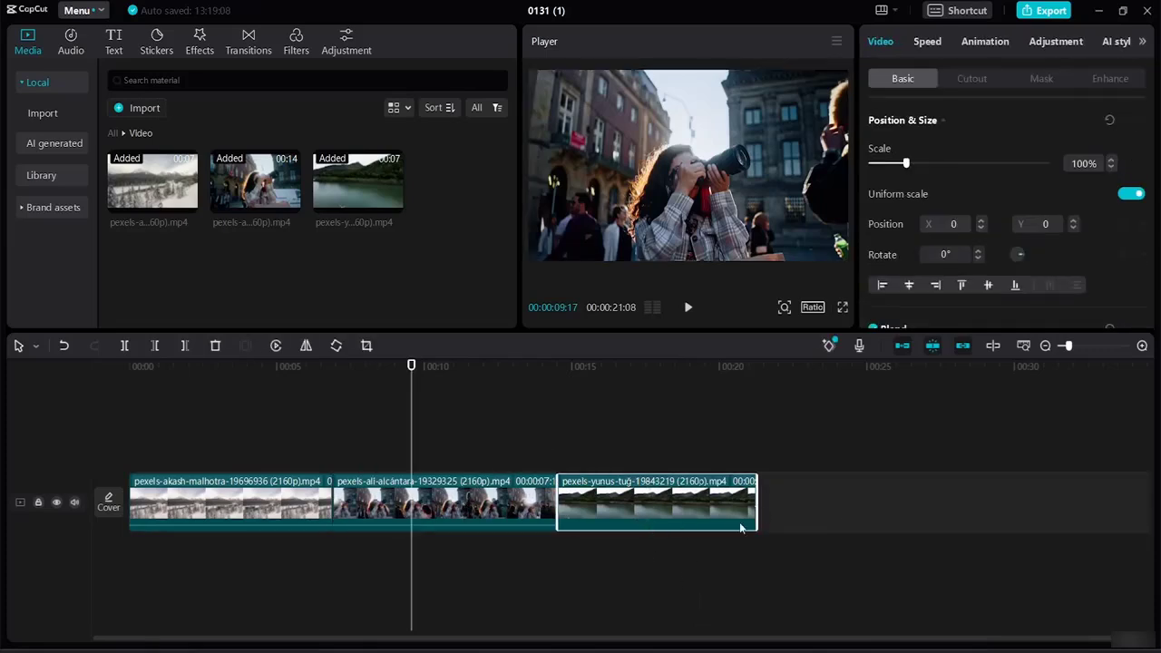
pyautogui.moveTo(760, 500); pyautogui.dragTo(657, 502)
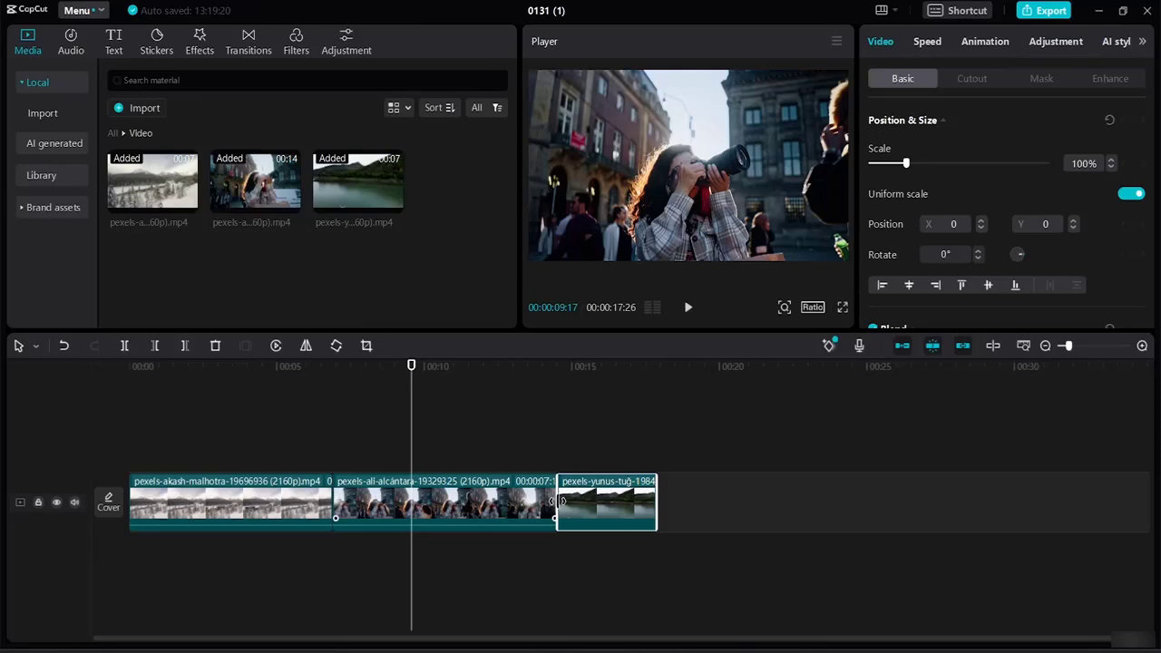
pyautogui.moveTo(553, 500); pyautogui.dragTo(574, 500)
pyautogui.click(653, 572)
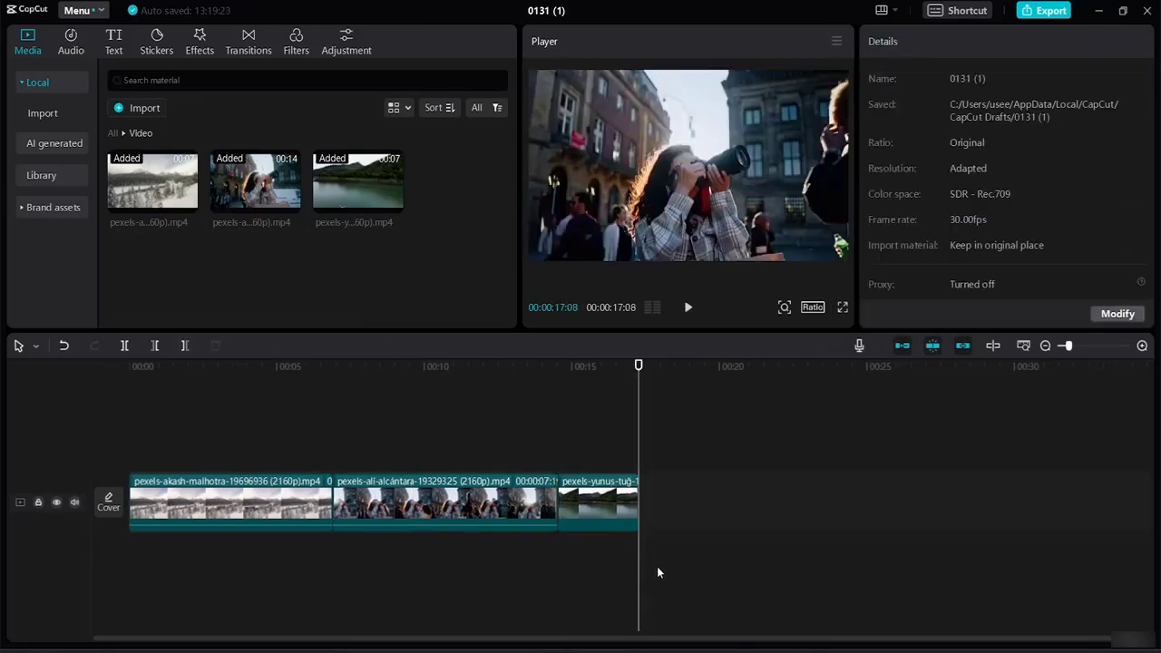
# Trim the end of the first clip, snowy landscape 19696936, to leave it about 5 seconds long.
pyautogui.click(256, 500)
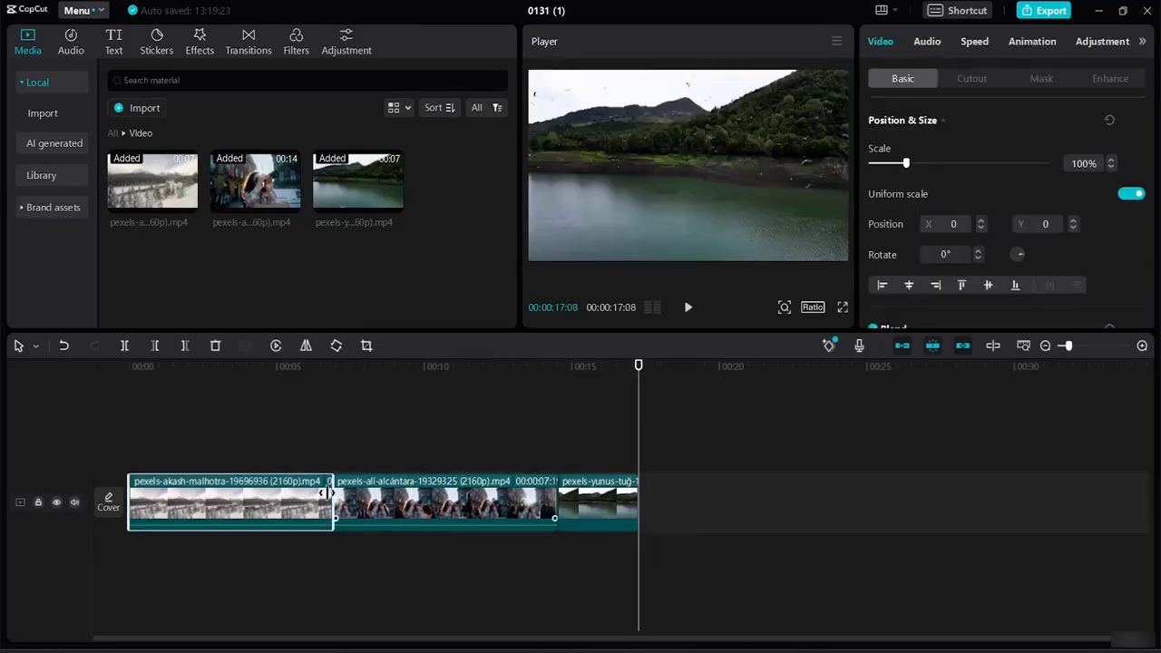
pyautogui.moveTo(327, 493); pyautogui.dragTo(274, 493)
pyautogui.click(407, 578)
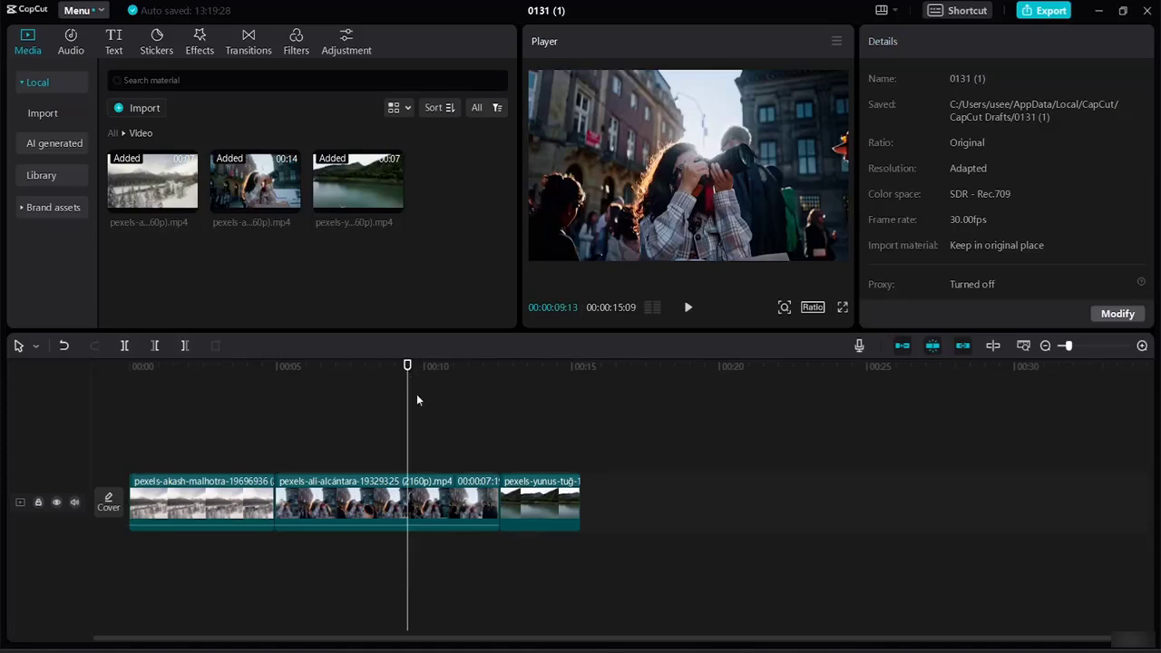
pyautogui.click(537, 498)
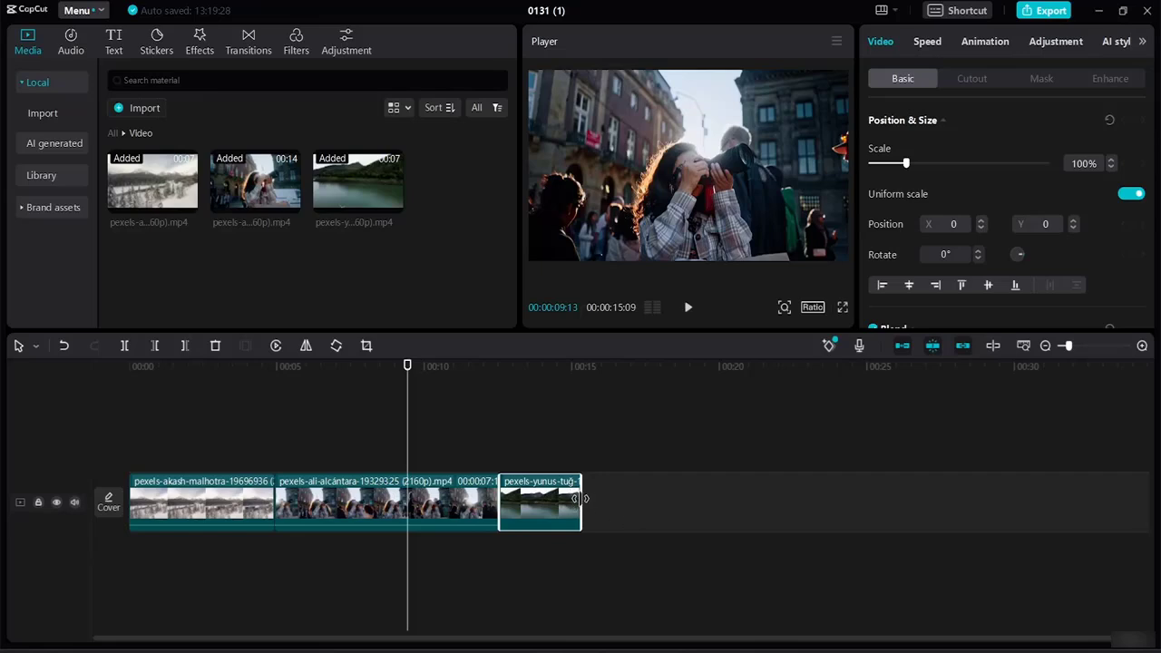
pyautogui.click(603, 563)
pyautogui.click(551, 492)
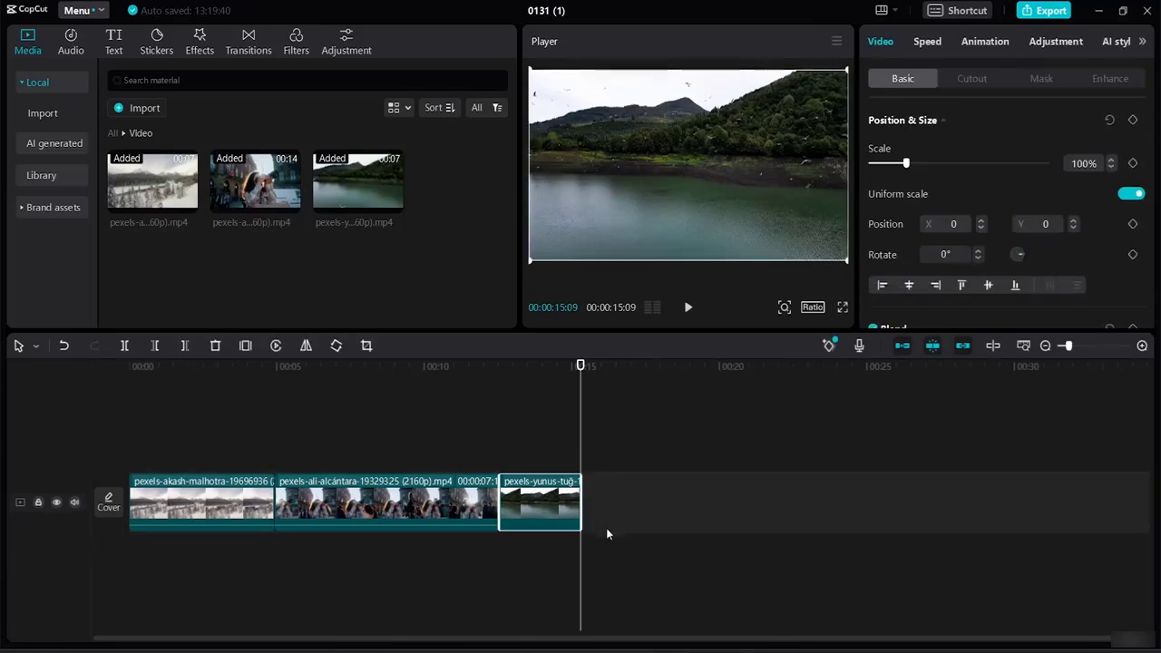
pyautogui.moveTo(578, 499)
pyautogui.mouseDown()
pyautogui.moveTo(755, 513)
pyautogui.moveTo(575, 507)
pyautogui.mouseUp()
pyautogui.click(644, 576)
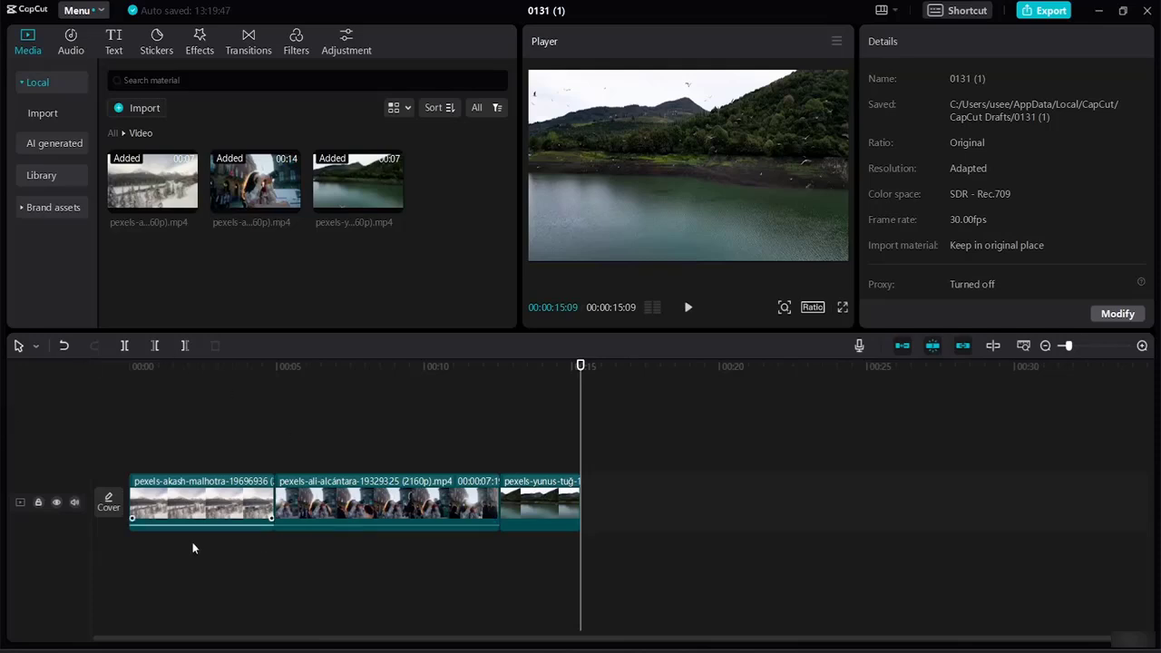
pyautogui.click(199, 515)
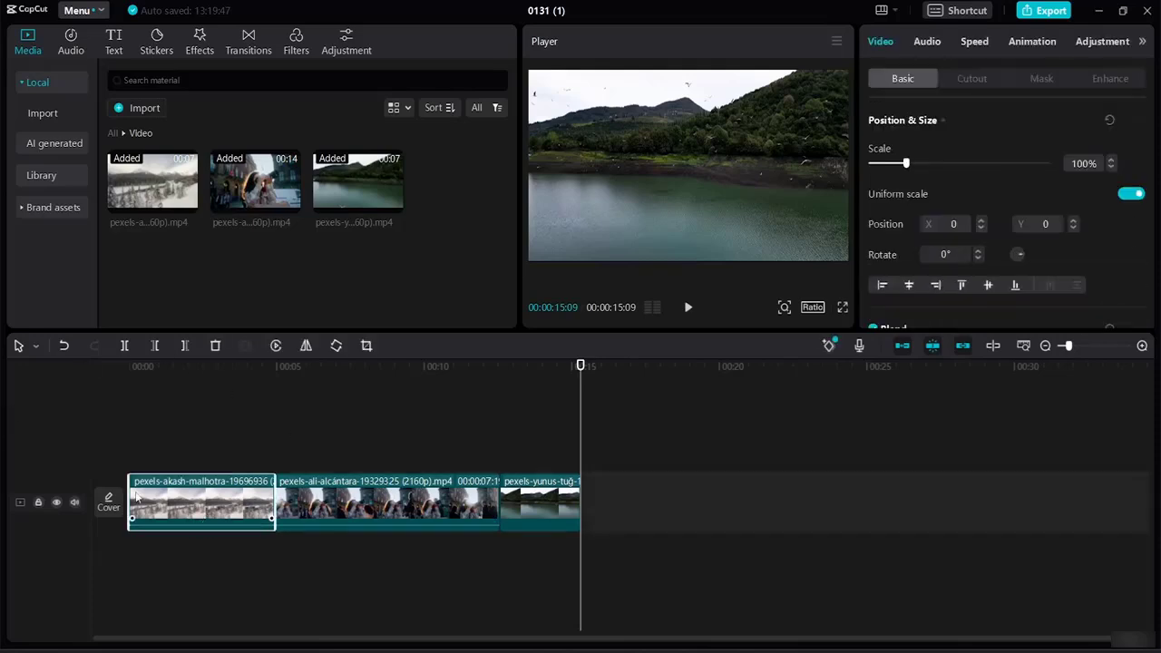
pyautogui.click(340, 501)
pyautogui.click(218, 494)
# Extend the end and beginning of the lake clip, 19843219, back out to its full original length.
pyautogui.click(548, 510)
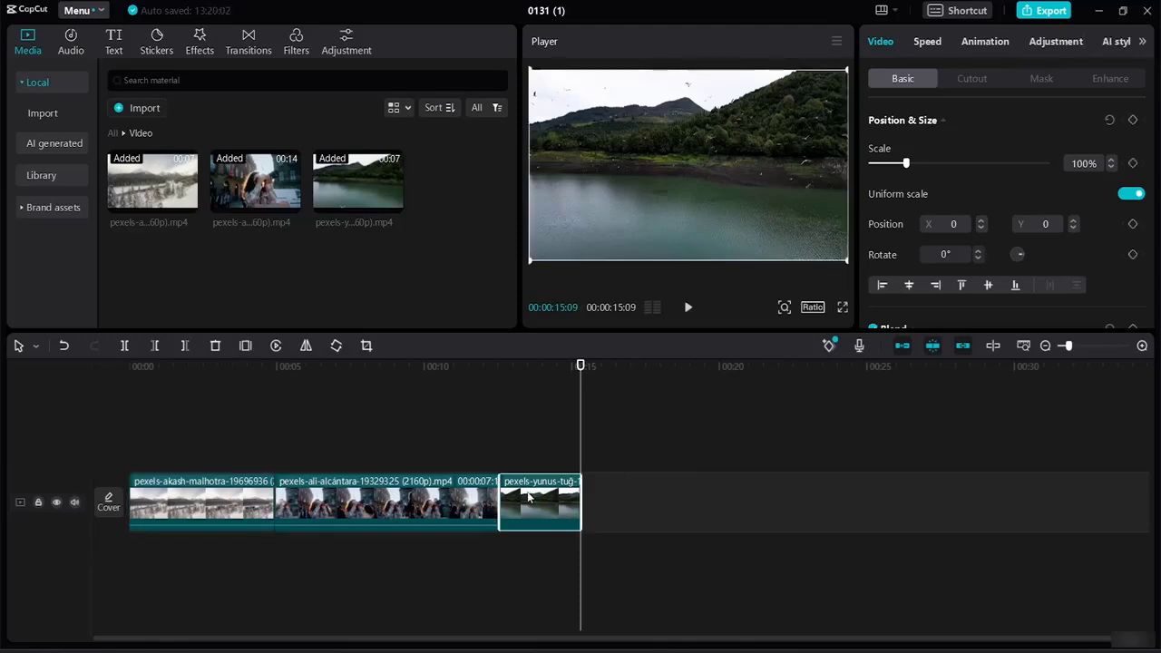
pyautogui.moveTo(538, 507); pyautogui.dragTo(649, 518)
pyautogui.moveTo(558, 493); pyautogui.dragTo(744, 520)
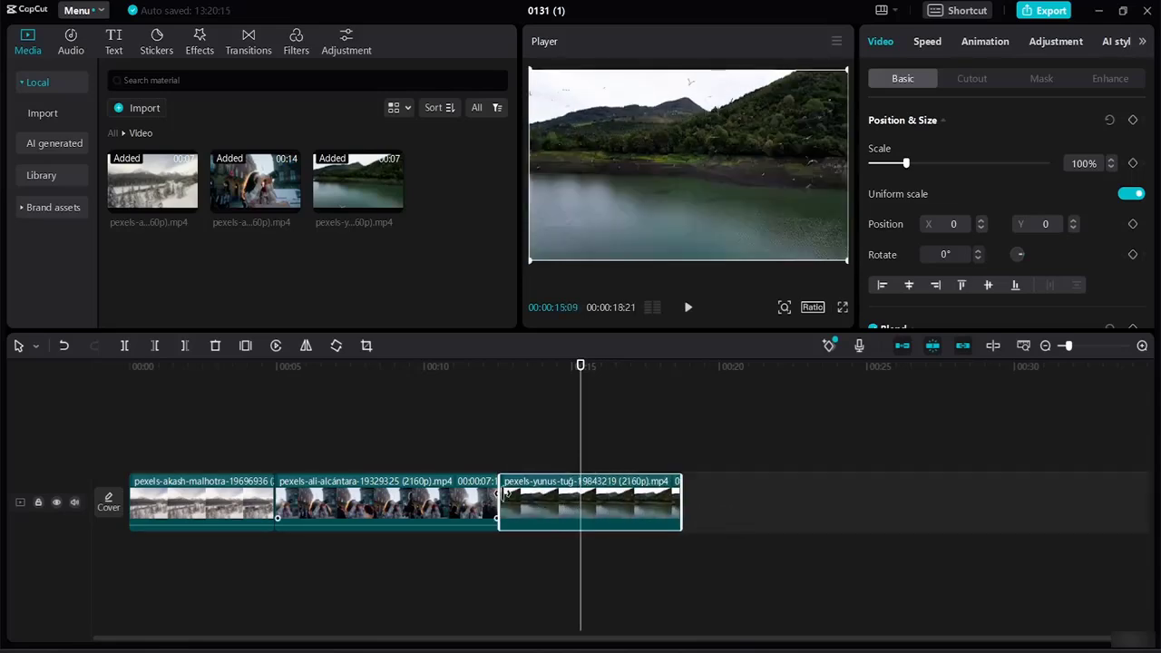
pyautogui.moveTo(499, 494); pyautogui.dragTo(389, 478)
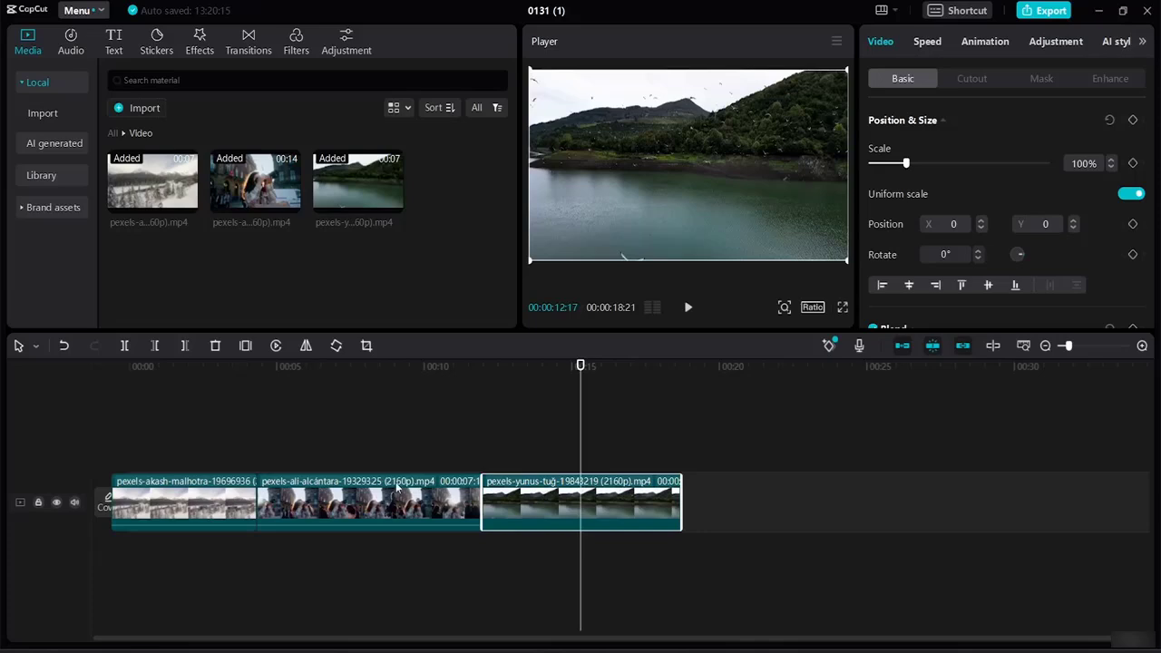
pyautogui.click(711, 581)
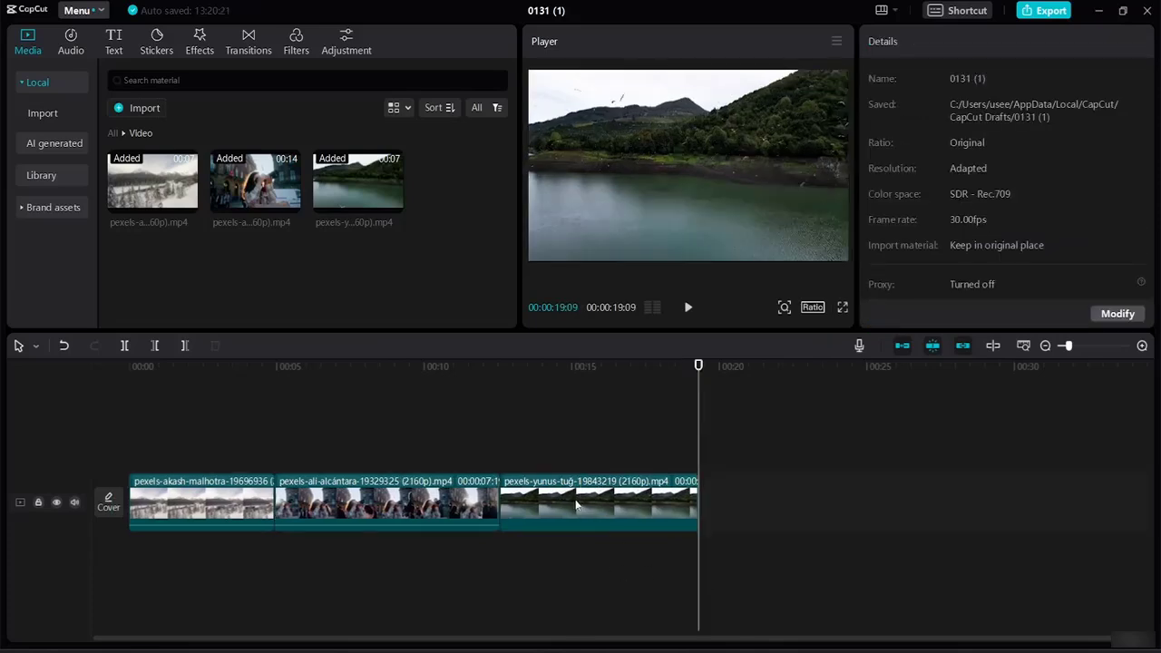
# Select the lake clip, move the playhead to 00:00:15:05, and return to the top level of the project media.
pyautogui.click(562, 513)
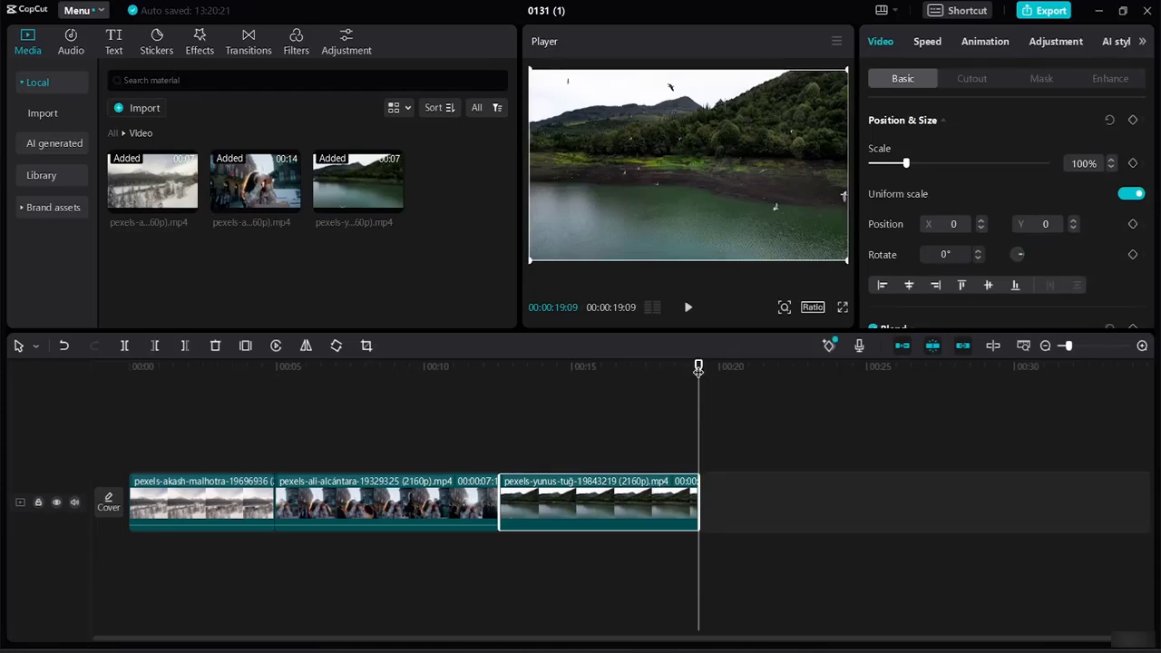
pyautogui.moveTo(698, 366); pyautogui.dragTo(625, 383)
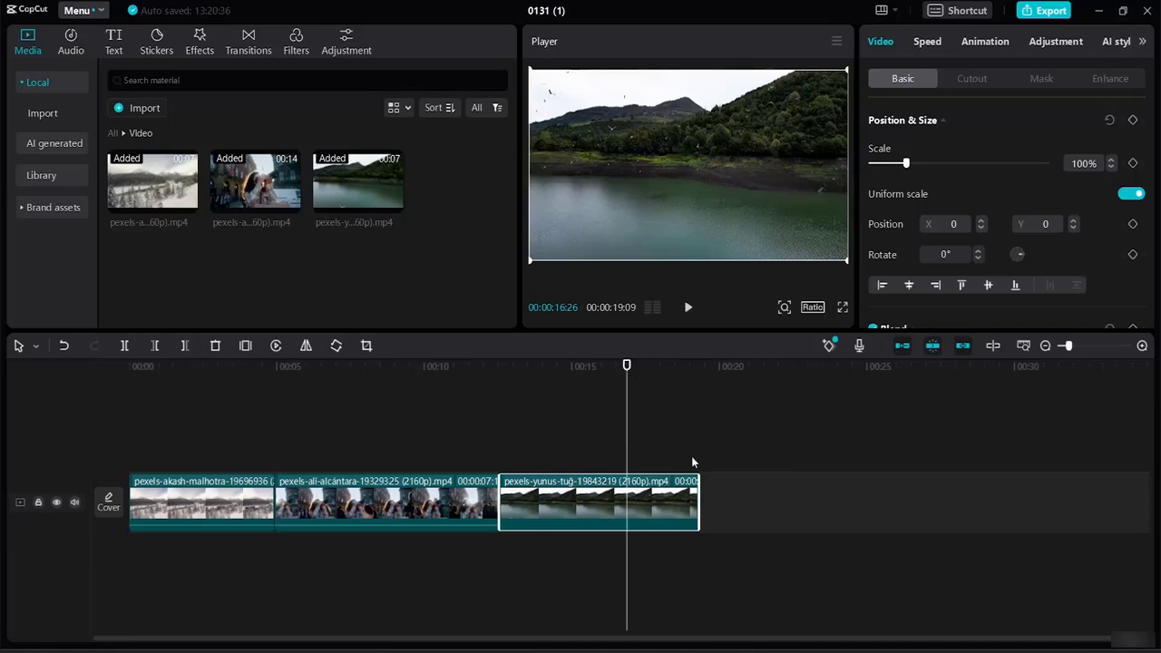
pyautogui.moveTo(627, 364); pyautogui.dragTo(576, 367)
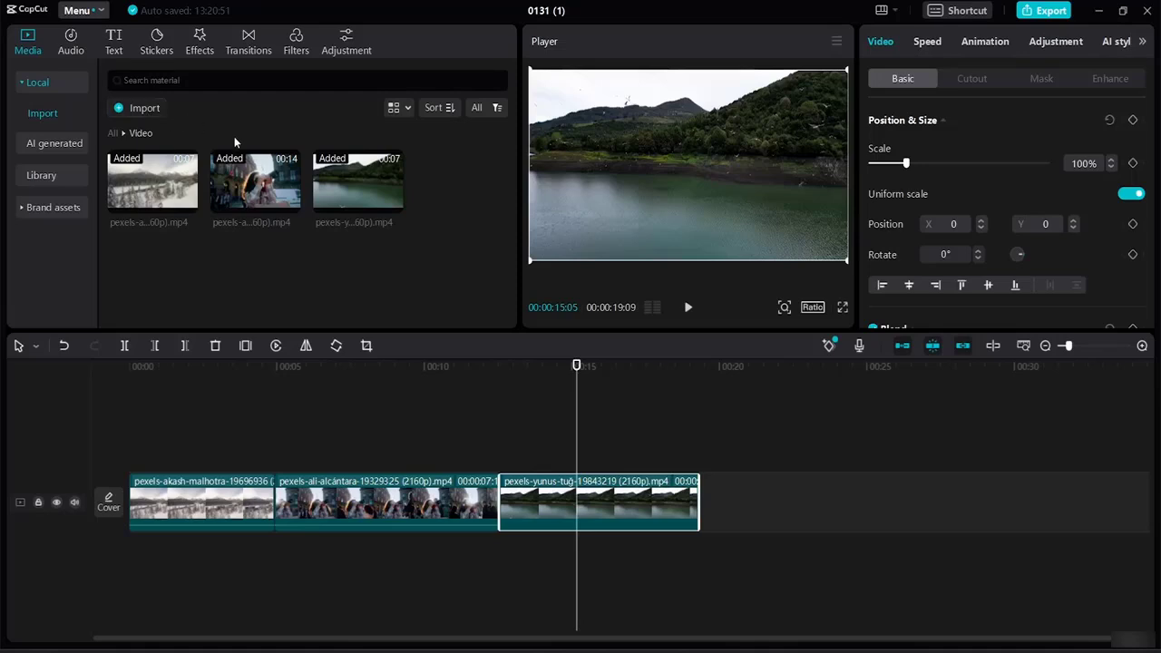
pyautogui.click(112, 133)
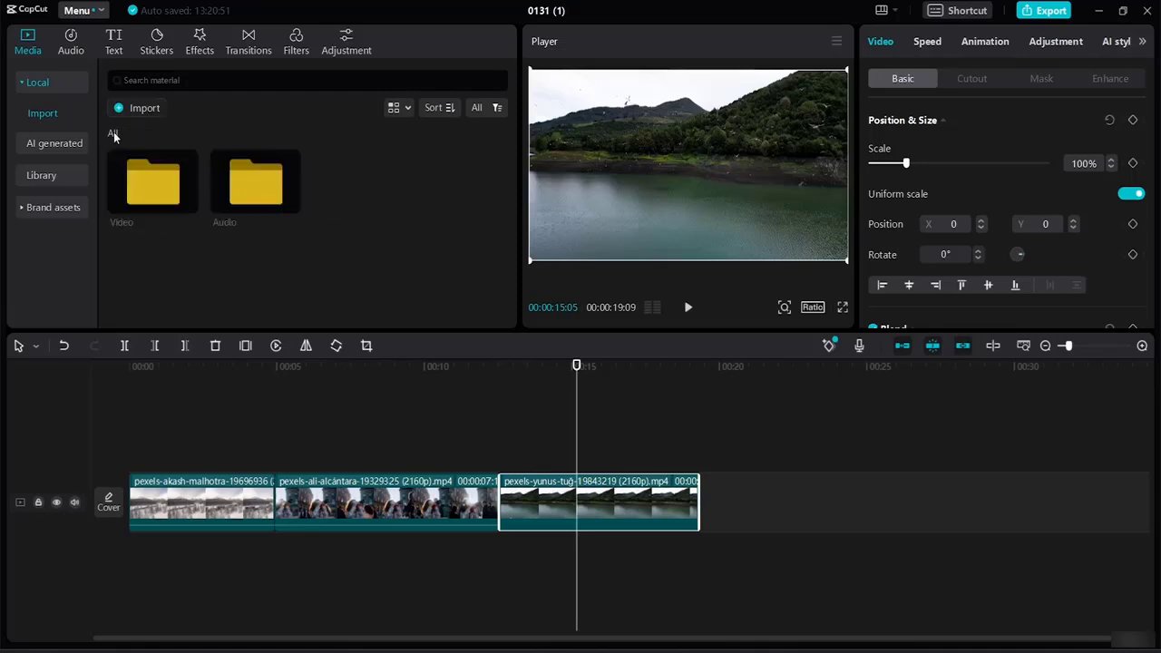
# Place better-day-186374.mp3 from the Audio folder under the video at the timeline start and trim its end to the end of the last clip.
pyautogui.doubleClick(255, 205)
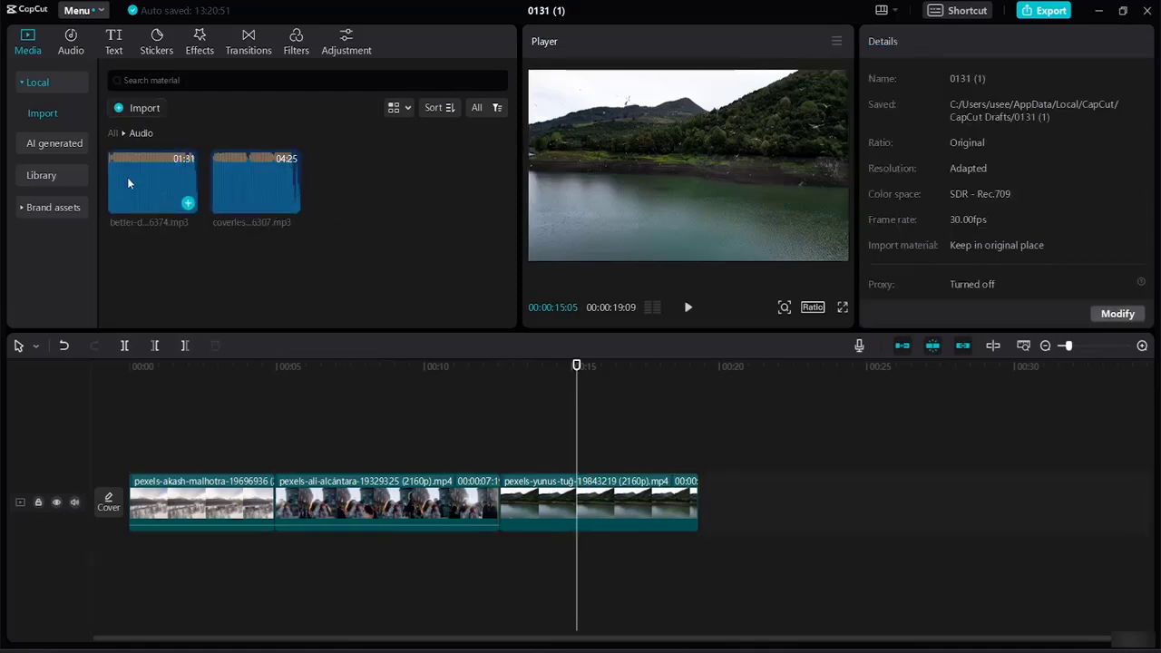
pyautogui.moveTo(128, 182); pyautogui.dragTo(132, 558)
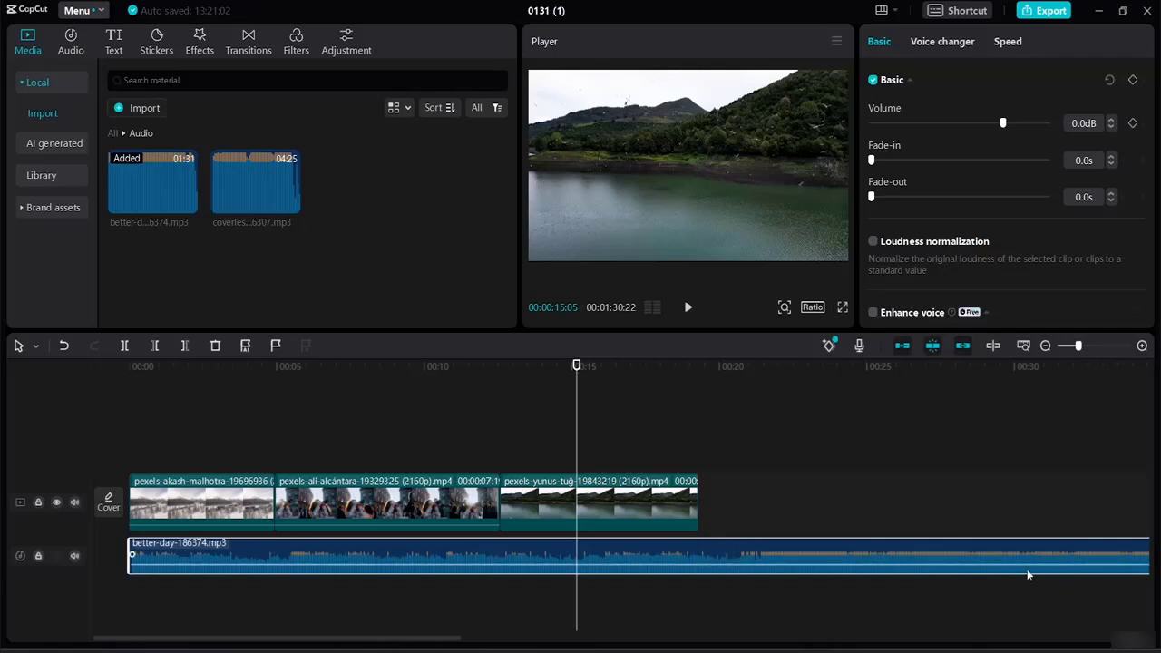
pyautogui.click(1024, 346)
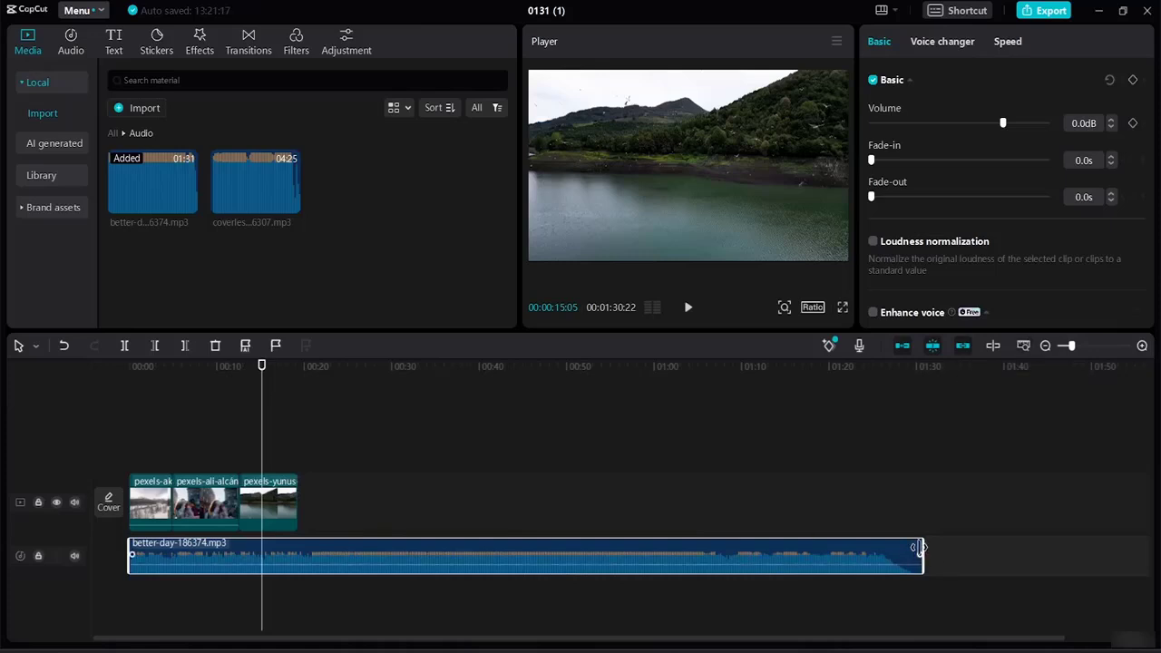
pyautogui.moveTo(920, 546); pyautogui.dragTo(347, 539)
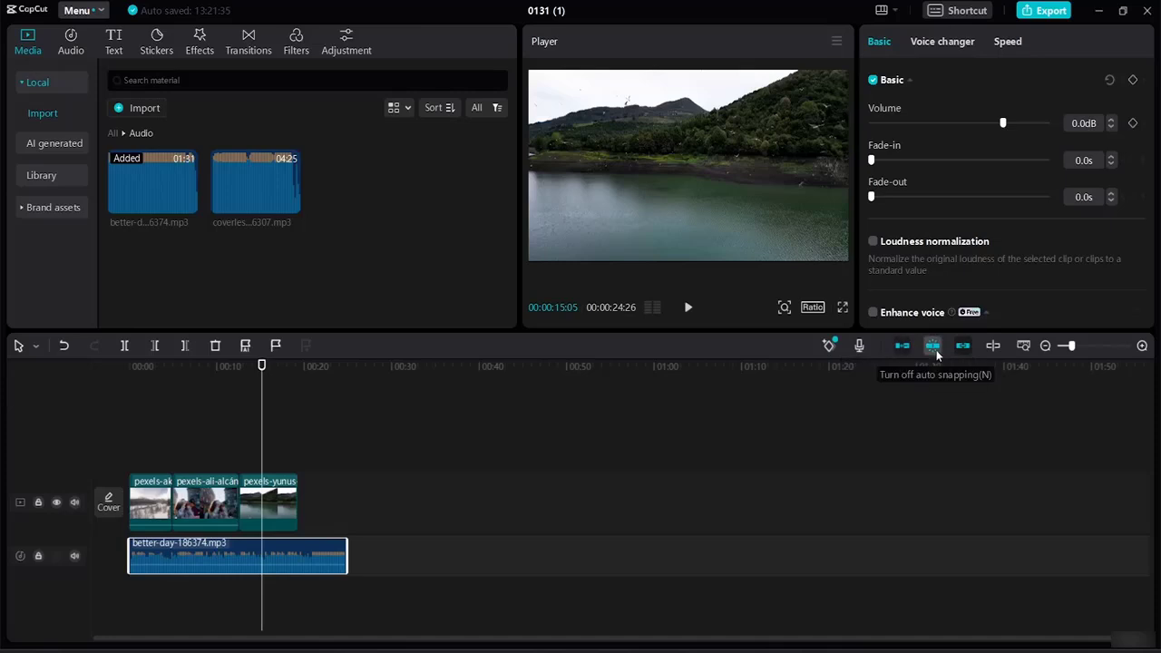
pyautogui.moveTo(348, 556); pyautogui.dragTo(300, 556)
pyautogui.click(354, 554)
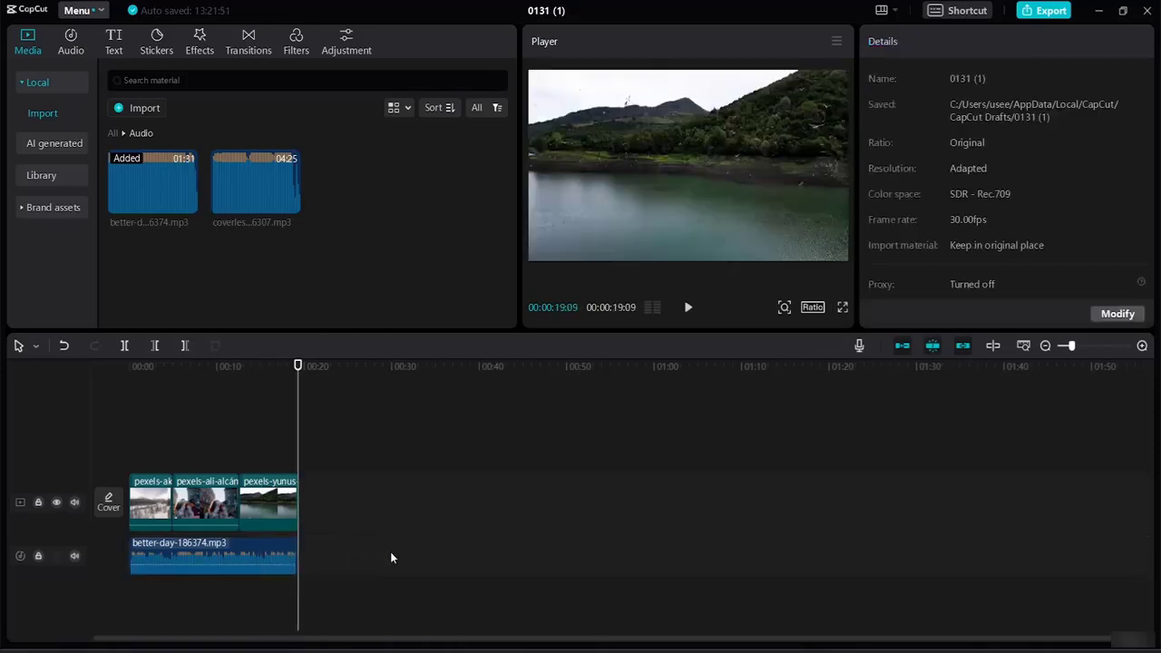
# Split the lake clip, 19843219, at 00:00:14:12.
pyautogui.click(1023, 345)
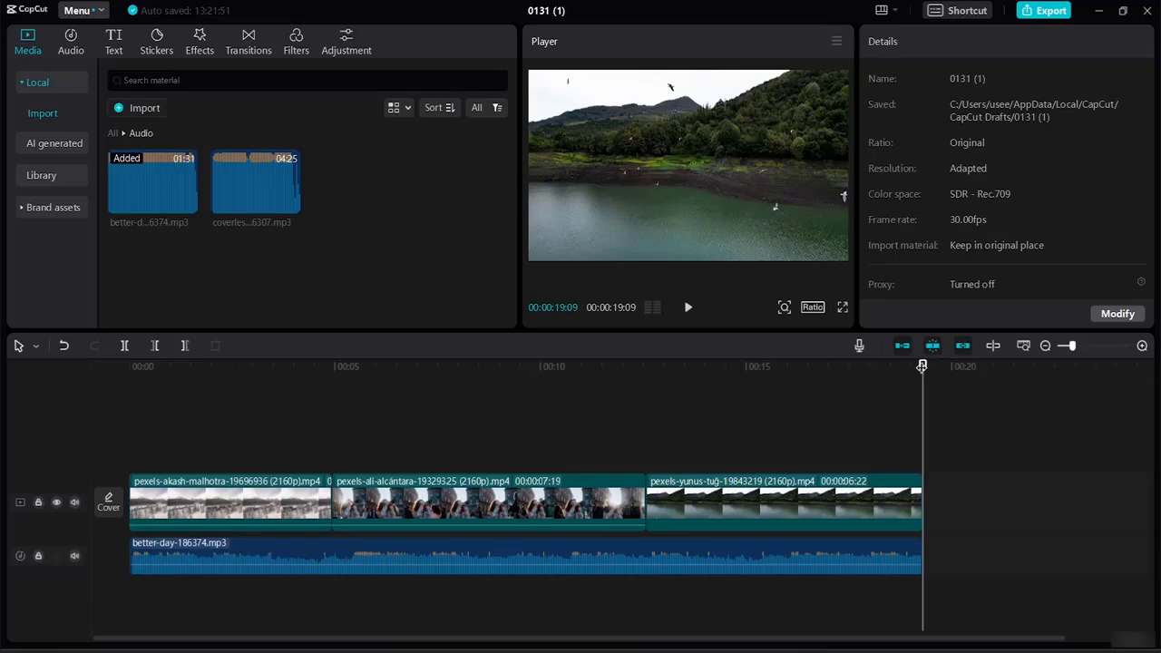
pyautogui.moveTo(923, 366); pyautogui.dragTo(723, 373)
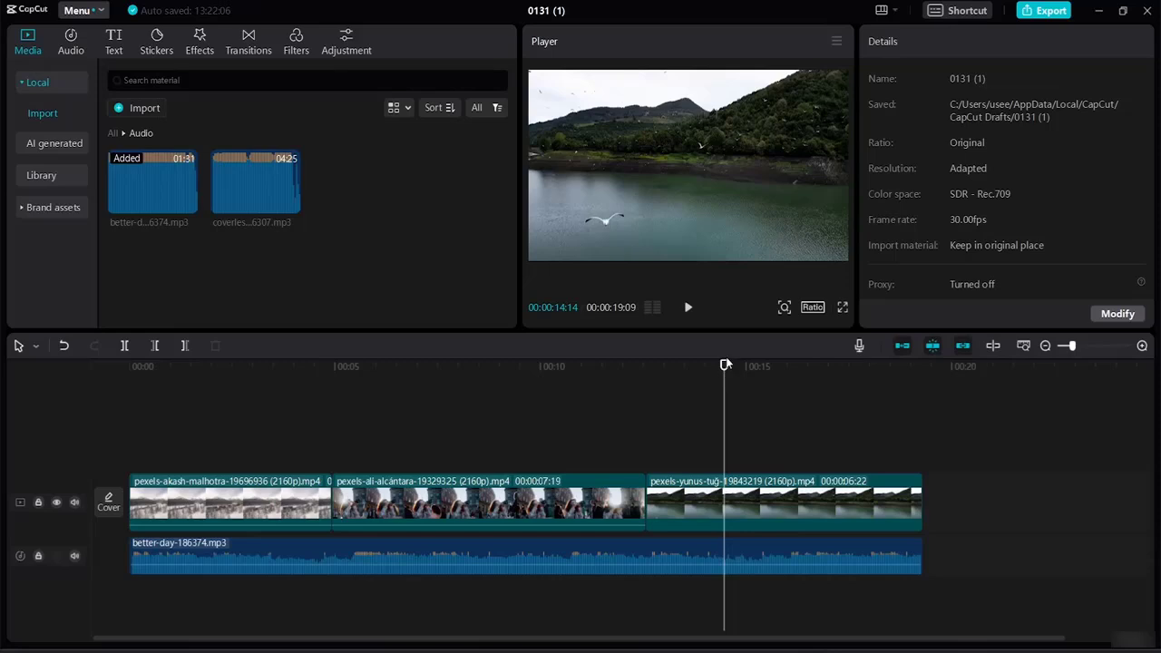
pyautogui.moveTo(724, 366); pyautogui.dragTo(722, 375)
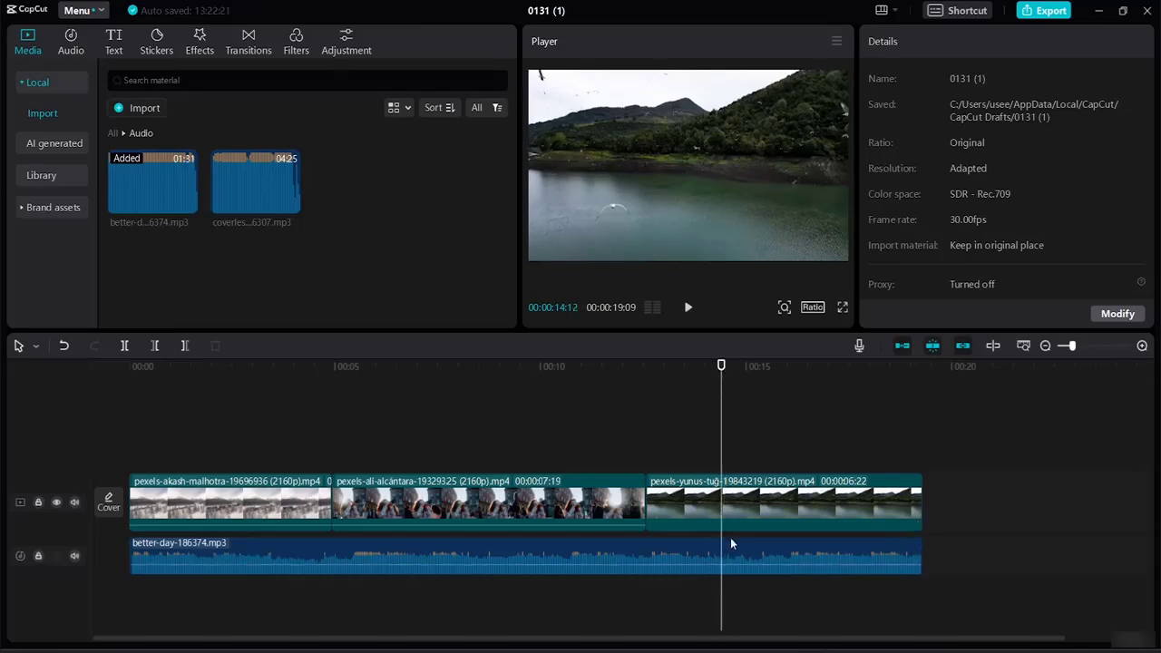
pyautogui.click(129, 347)
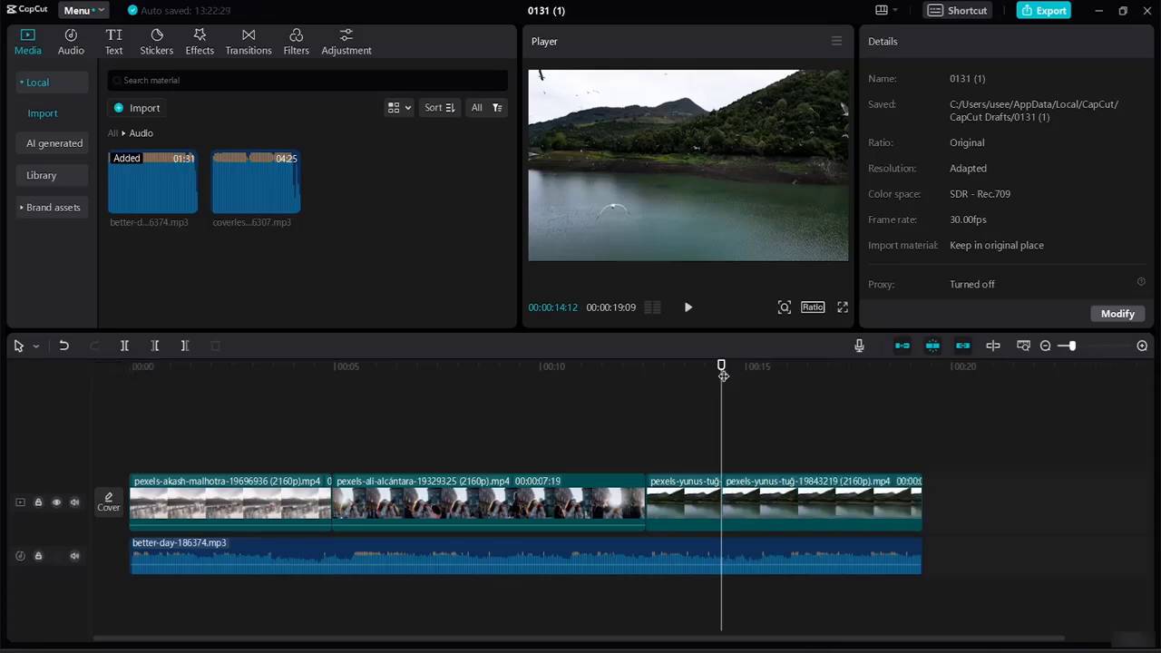
# Cut the second lake piece at 00:00:16:08 with the Split tool.
pyautogui.moveTo(722, 363); pyautogui.dragTo(798, 364)
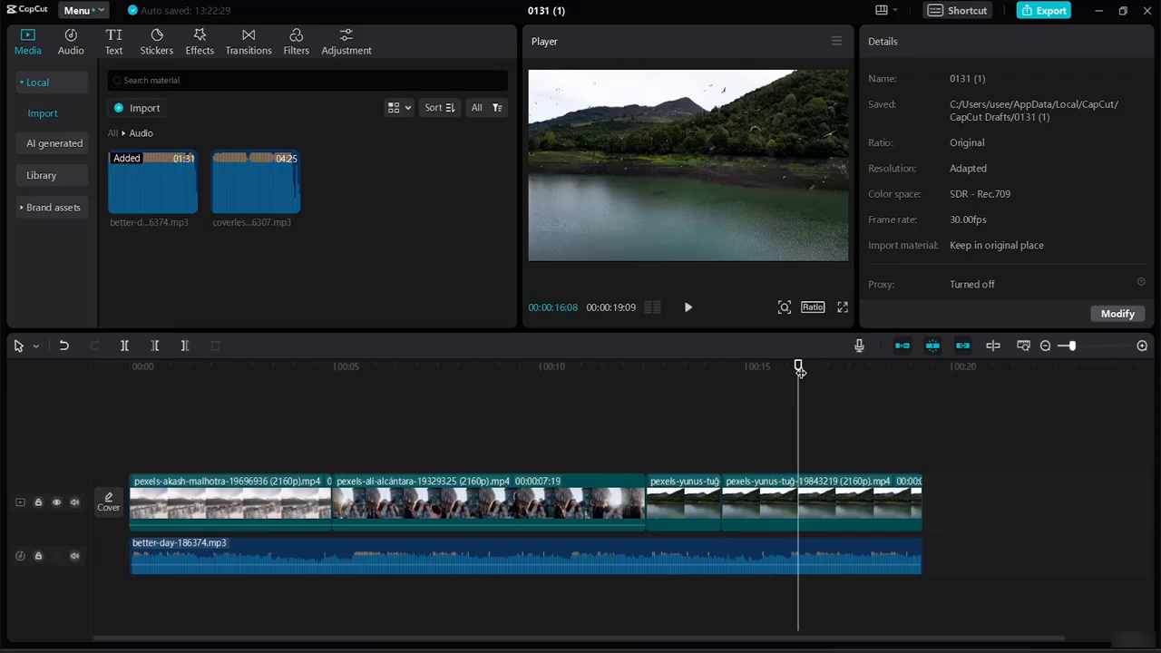
pyautogui.click(35, 347)
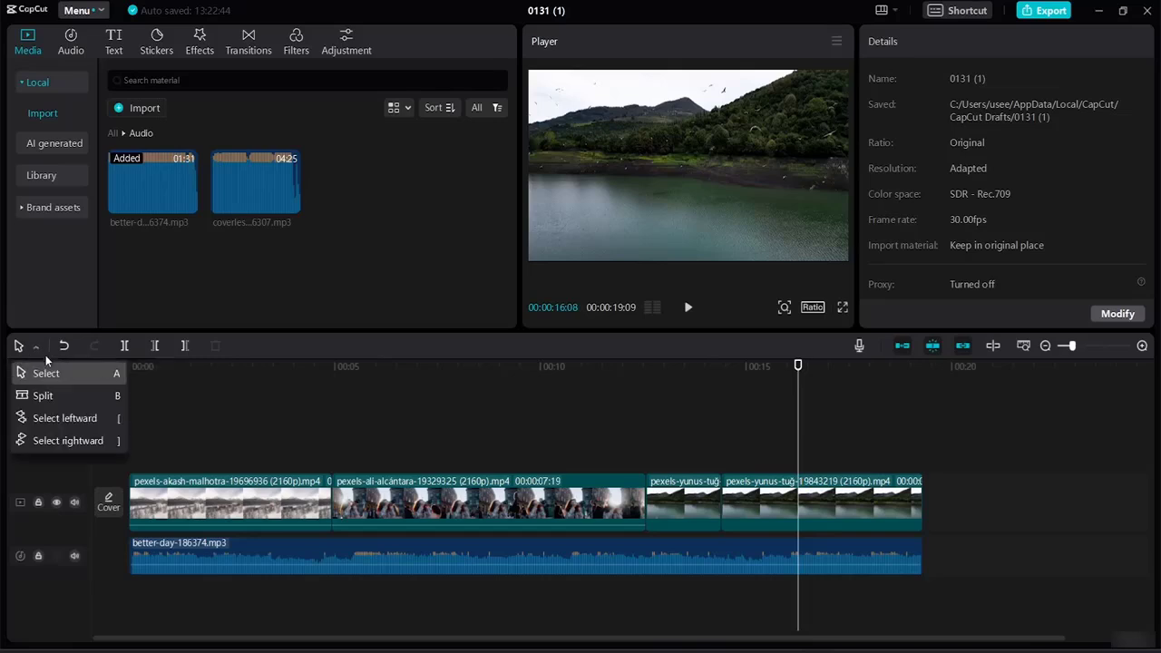
pyautogui.click(64, 400)
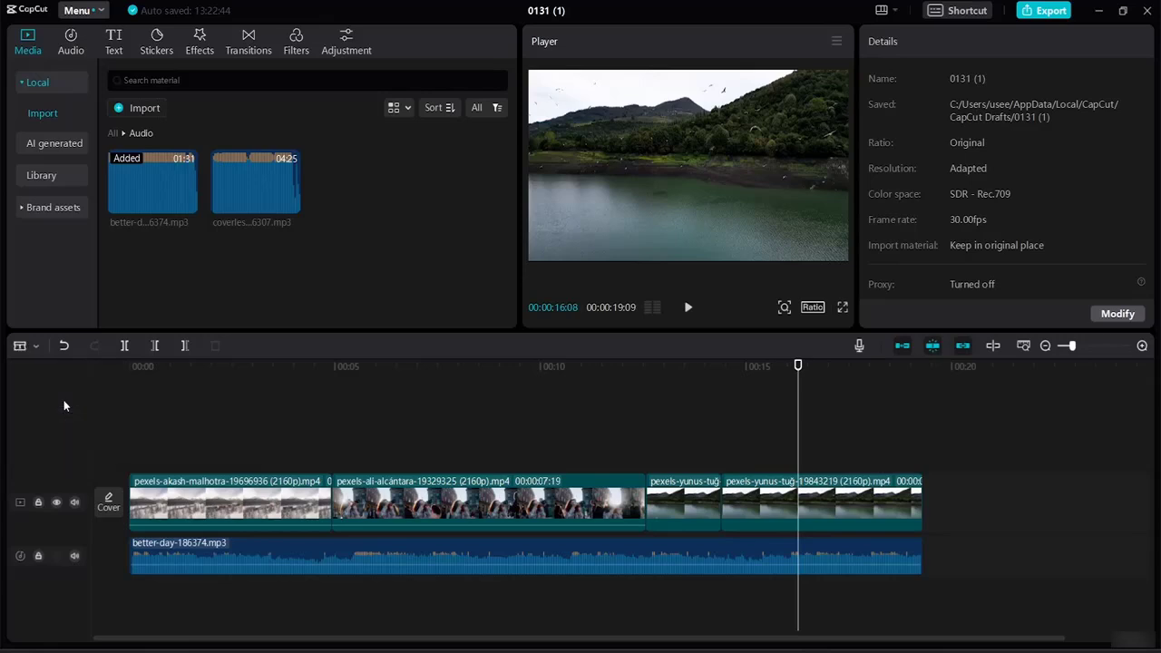
pyautogui.click(800, 560)
pyautogui.click(798, 526)
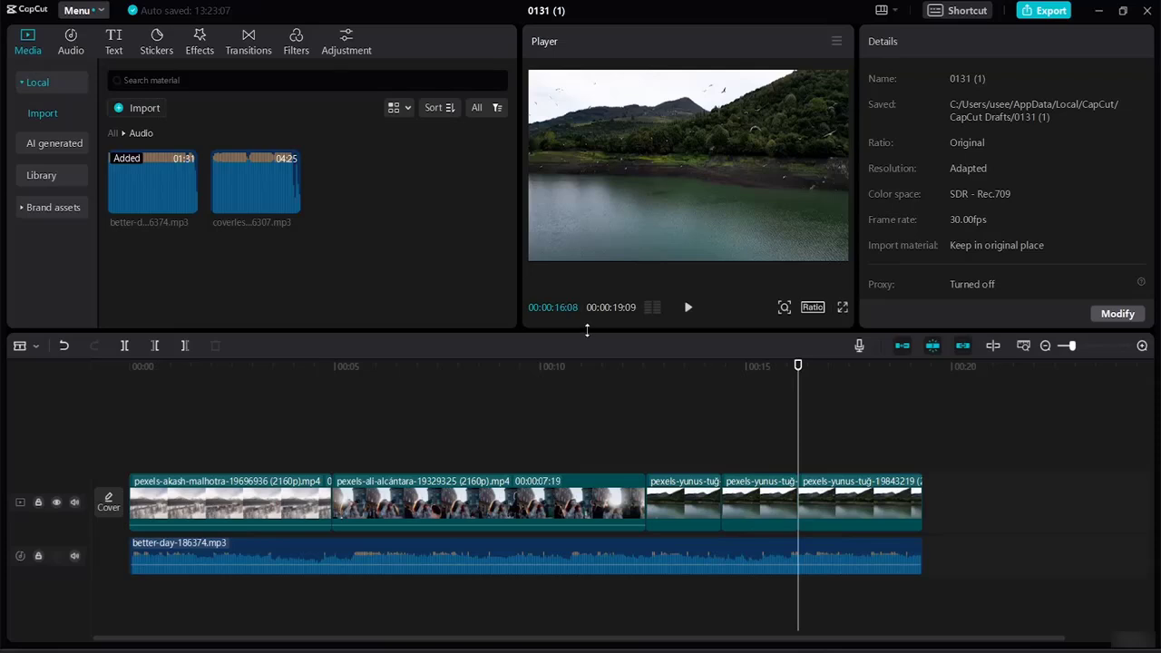
# Switch back to the Select tool and delete the middle piece of the lake clip.
pyautogui.click(36, 348)
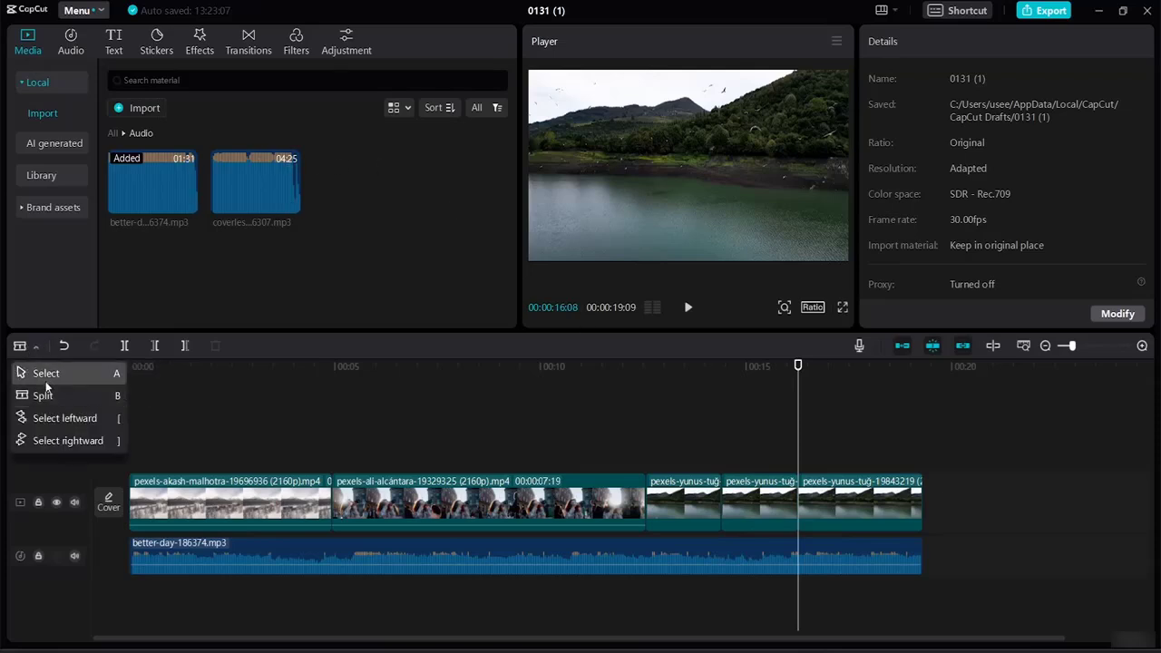
pyautogui.click(45, 373)
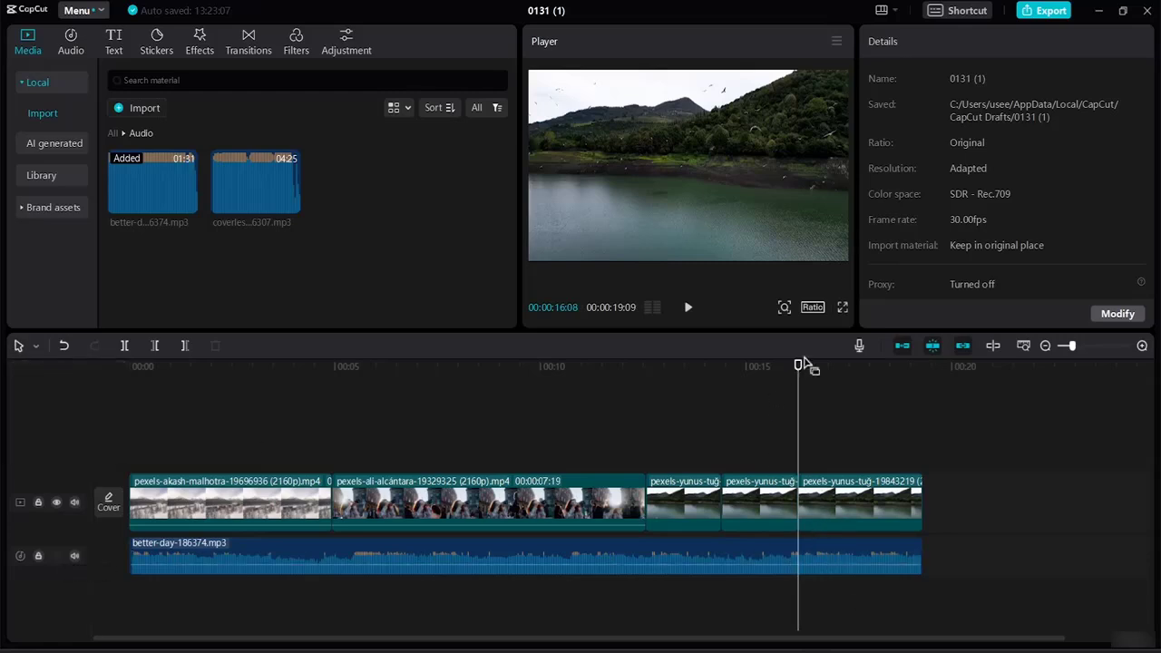
pyautogui.moveTo(797, 372); pyautogui.dragTo(597, 379)
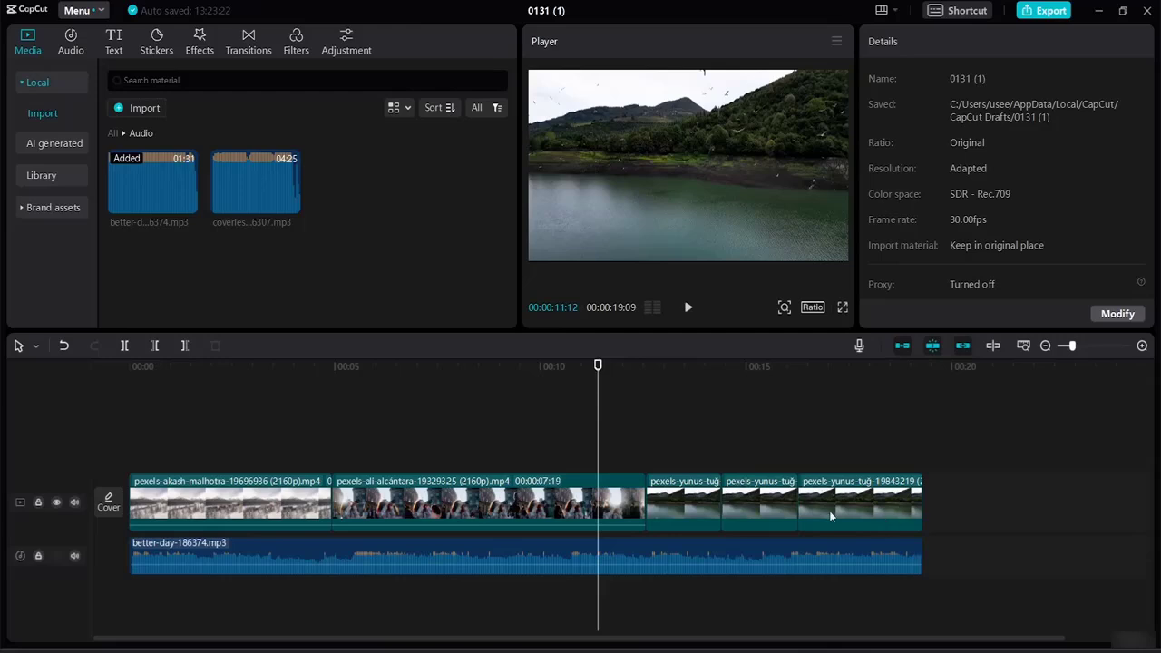
pyautogui.click(768, 521)
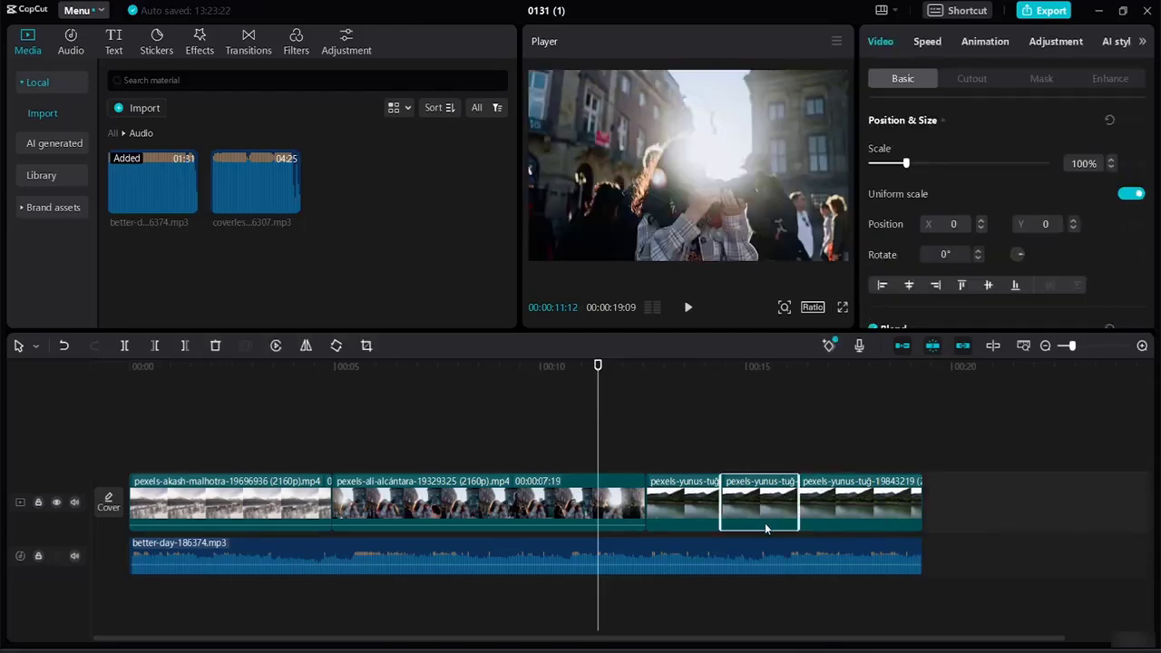
pyautogui.press('Delete')
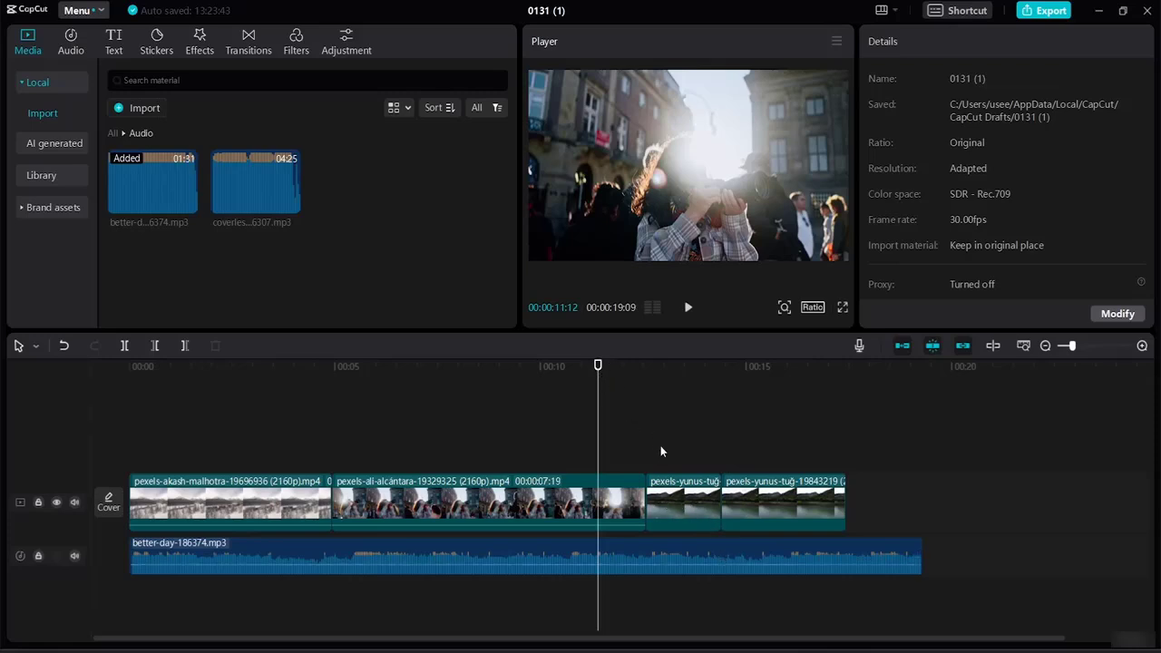
# Split the crowd clip, 19329325, at 00:00:11:12, and split both it and the music at 00:00:09:12.
pyautogui.hotkey('ctrl', 'b')
pyautogui.moveTo(595, 366); pyautogui.dragTo(538, 366)
pyautogui.click(515, 366)
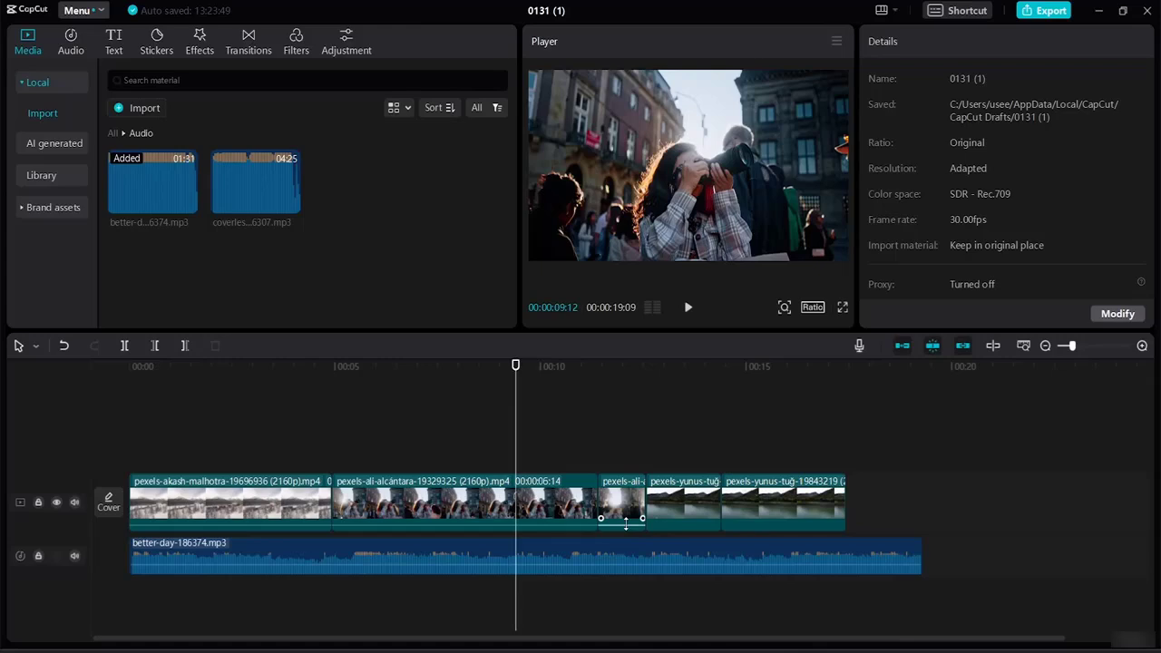
pyautogui.hotkey('ctrl', 'b')
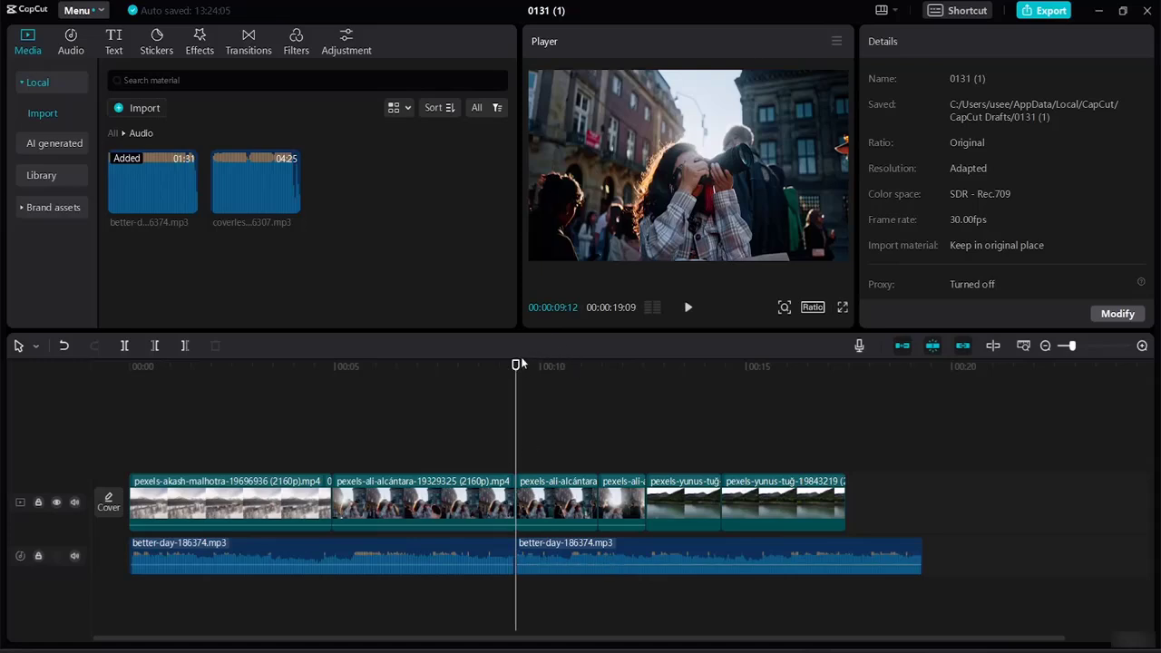
# Split the second music piece at 00:00:17:13, where the video ends, and delete the leftover audio.
pyautogui.moveTo(516, 368); pyautogui.dragTo(458, 367)
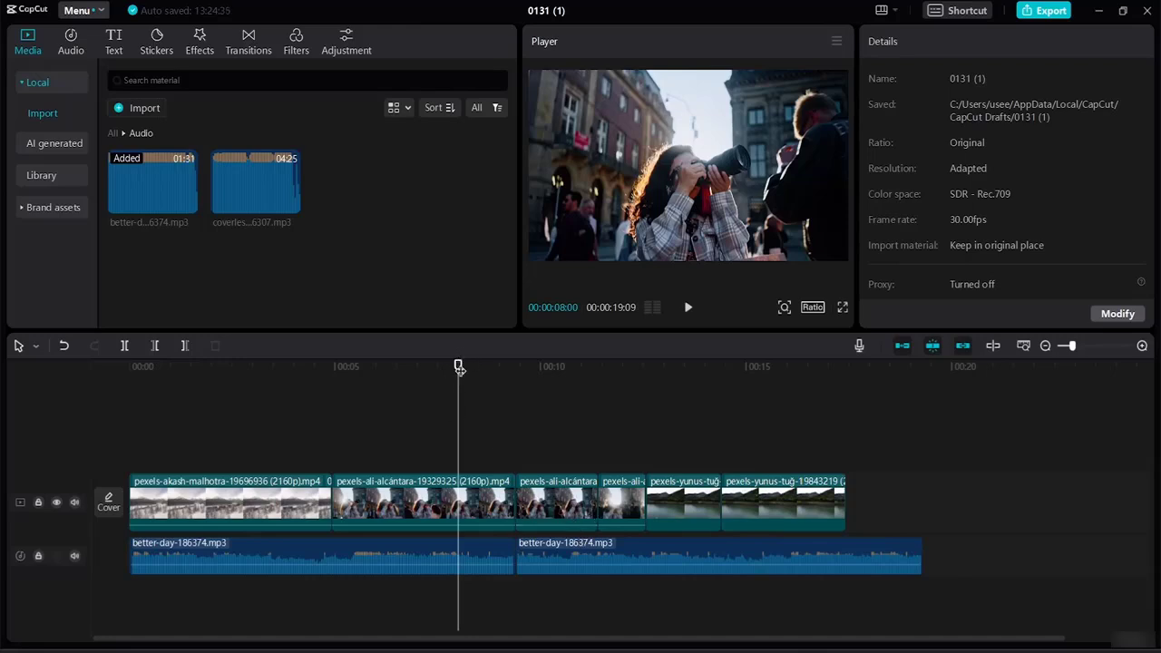
pyautogui.moveTo(459, 365)
pyautogui.mouseDown()
pyautogui.moveTo(541, 366)
pyautogui.moveTo(443, 365)
pyautogui.mouseUp()
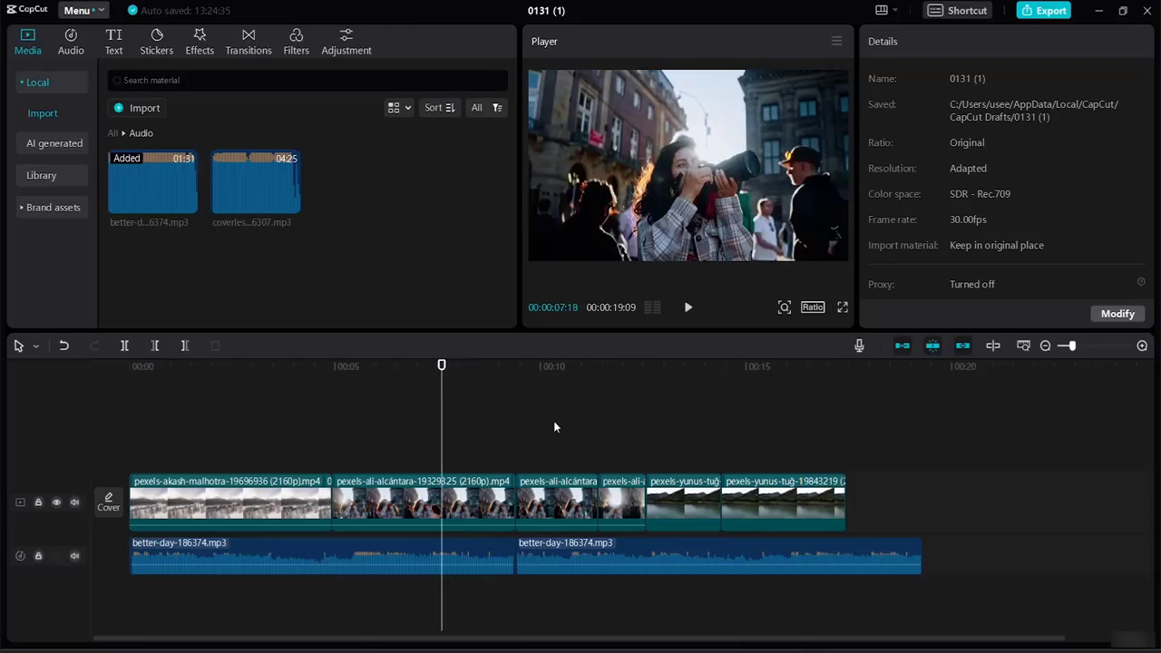
pyautogui.moveTo(444, 365); pyautogui.dragTo(848, 438)
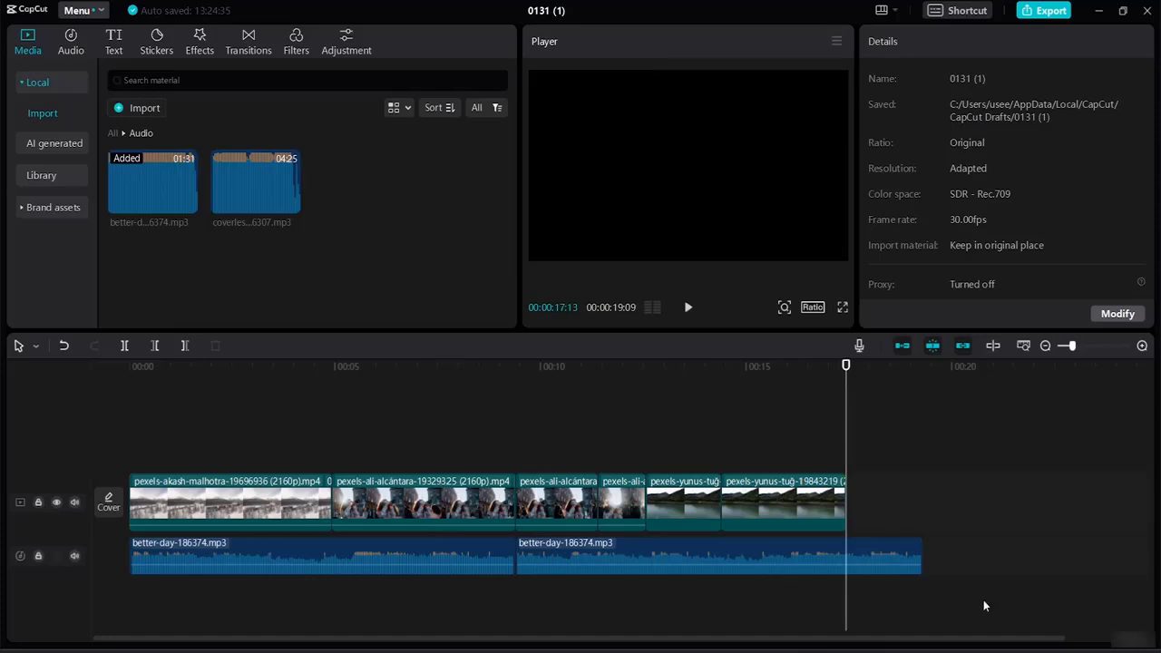
pyautogui.hotkey('ctrl', 'b')
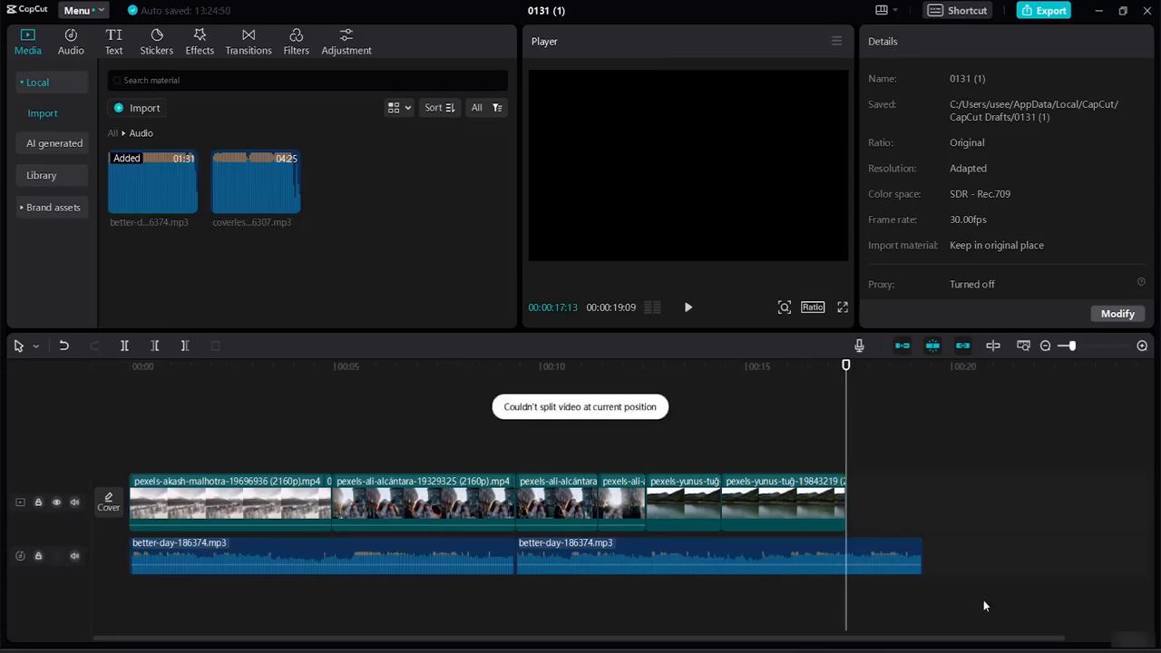
pyautogui.click(870, 550)
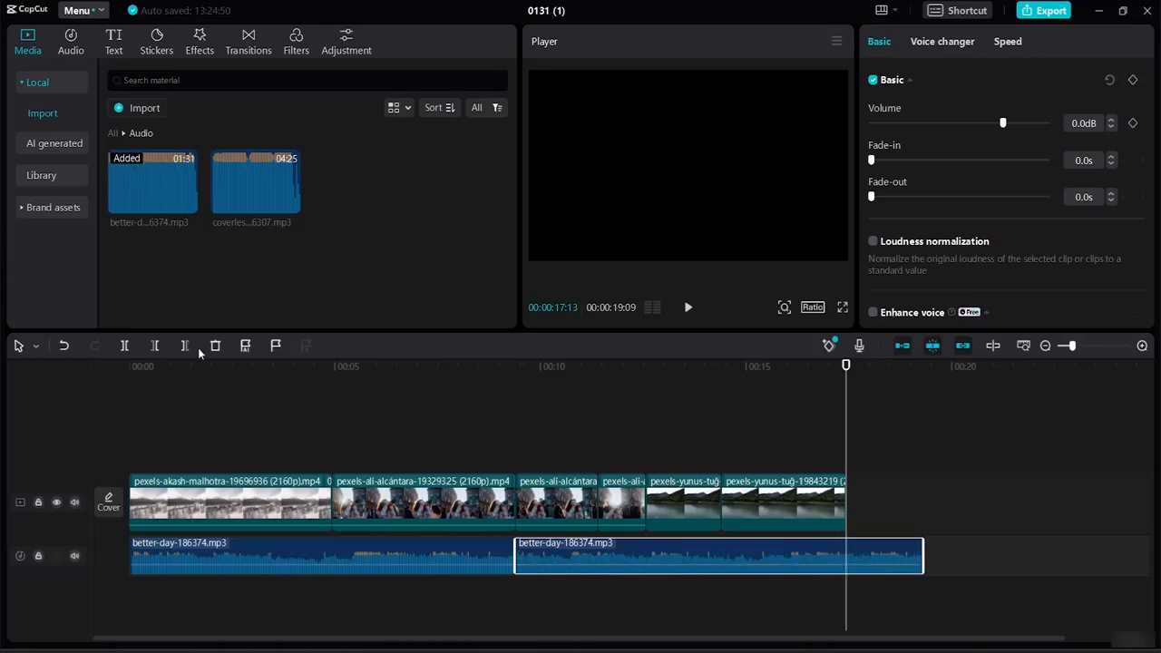
pyautogui.click(126, 346)
pyautogui.moveTo(905, 565)
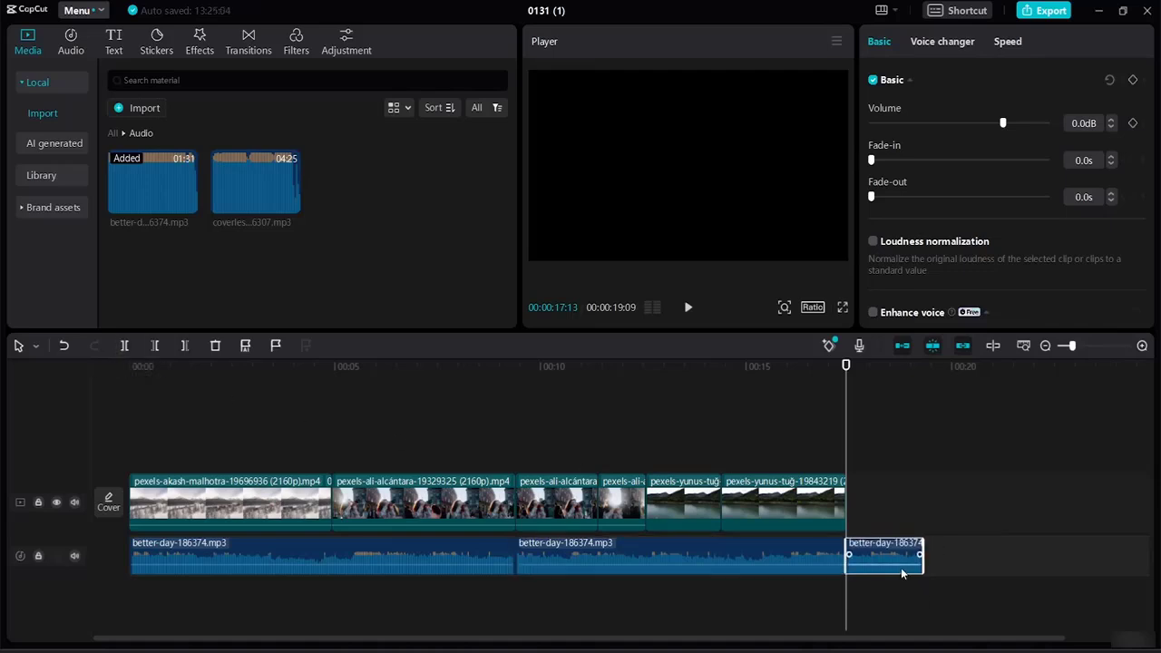
pyautogui.press('Delete')
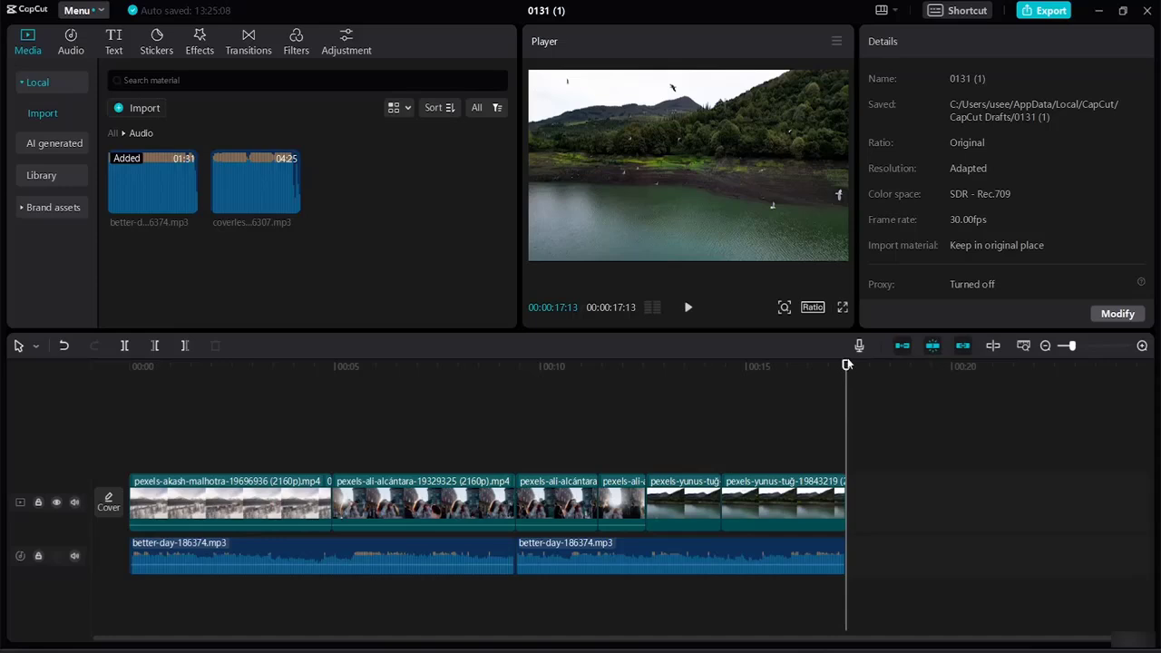
# Examine how the playhead and the last lake clip snap to clip edges along the timeline, ending with the playhead at 00:00:12:17.
pyautogui.moveTo(845, 367); pyautogui.dragTo(206, 363)
pyautogui.moveTo(60, 341); pyautogui.dragTo(26, 331)
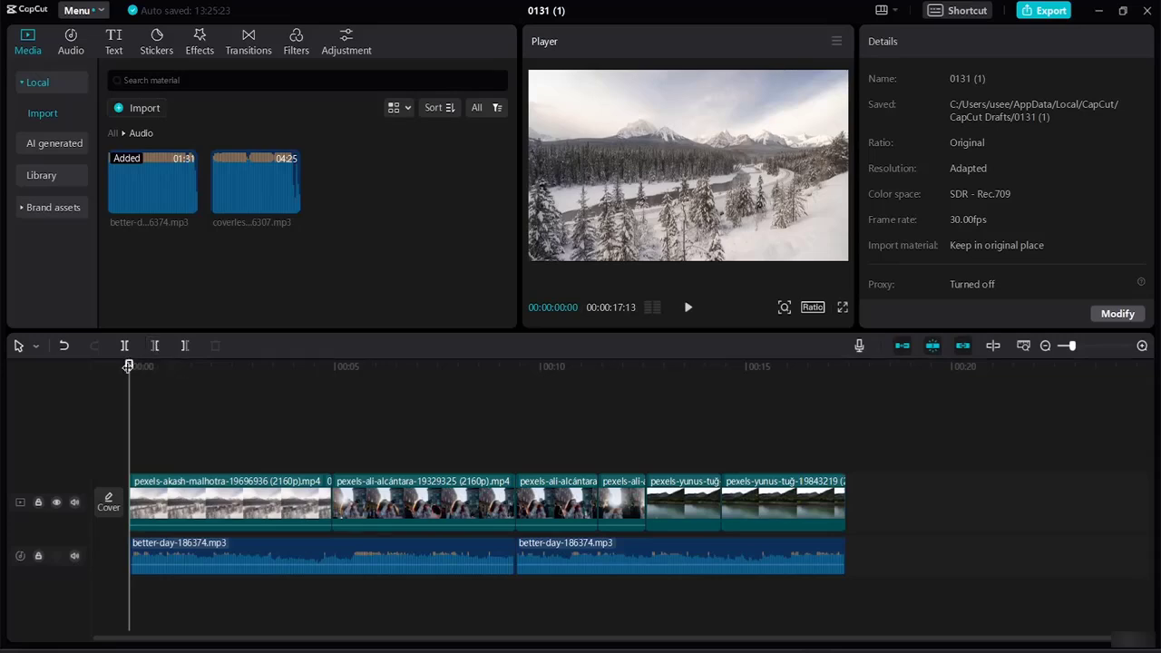
pyautogui.moveTo(128, 366); pyautogui.dragTo(859, 479)
pyautogui.click(774, 482)
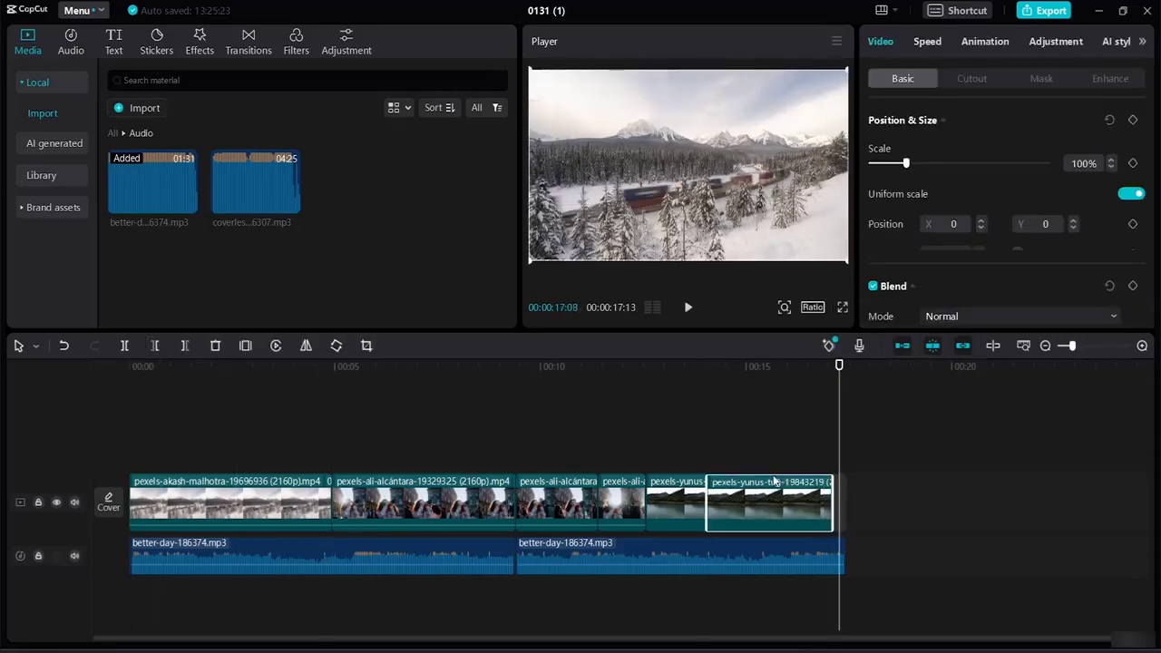
pyautogui.moveTo(773, 480)
pyautogui.mouseDown()
pyautogui.moveTo(769, 492)
pyautogui.moveTo(782, 495)
pyautogui.mouseUp()
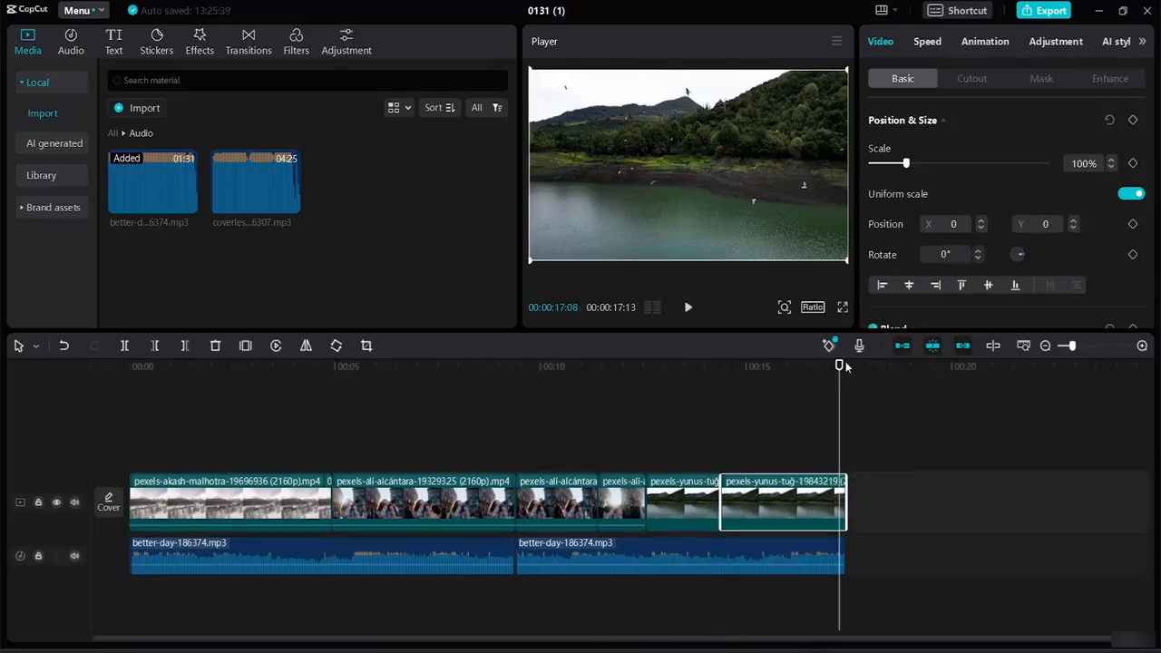
pyautogui.moveTo(845, 365); pyautogui.dragTo(598, 365)
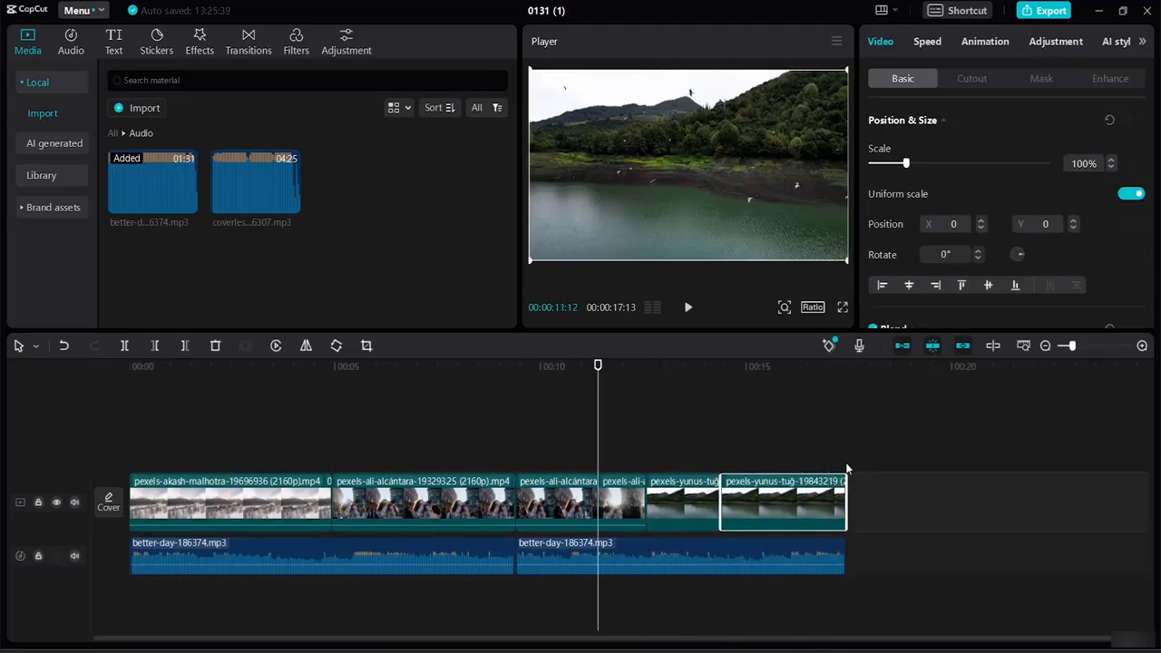
pyautogui.moveTo(777, 493)
pyautogui.mouseDown()
pyautogui.moveTo(797, 495)
pyautogui.moveTo(776, 494)
pyautogui.mouseUp()
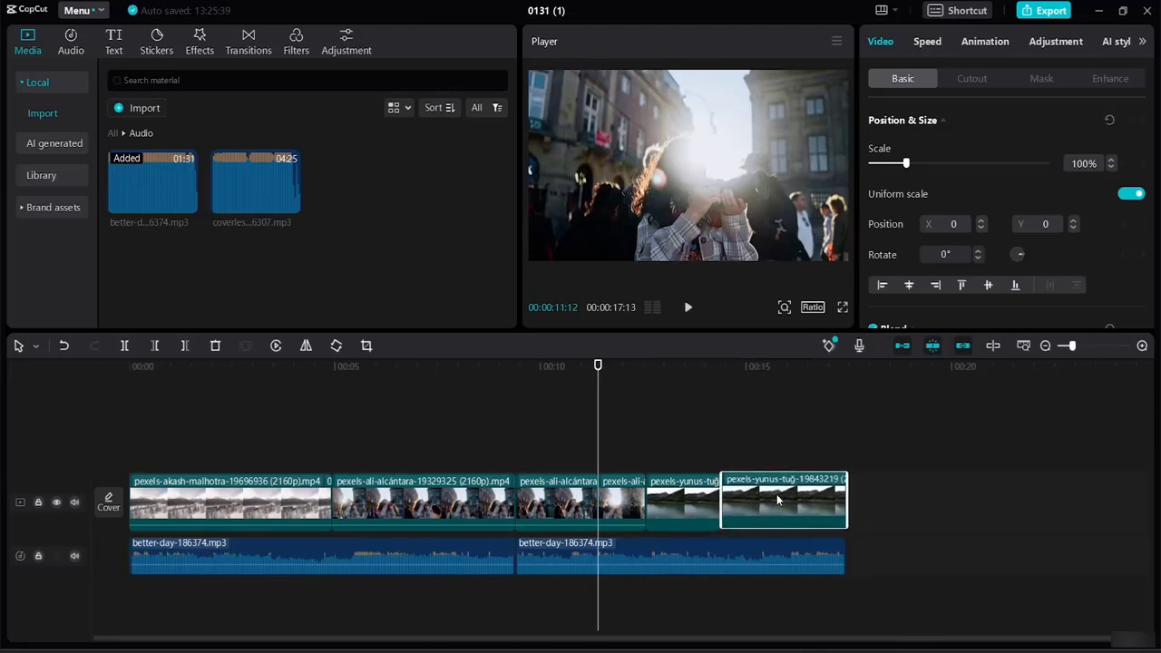
pyautogui.click(884, 544)
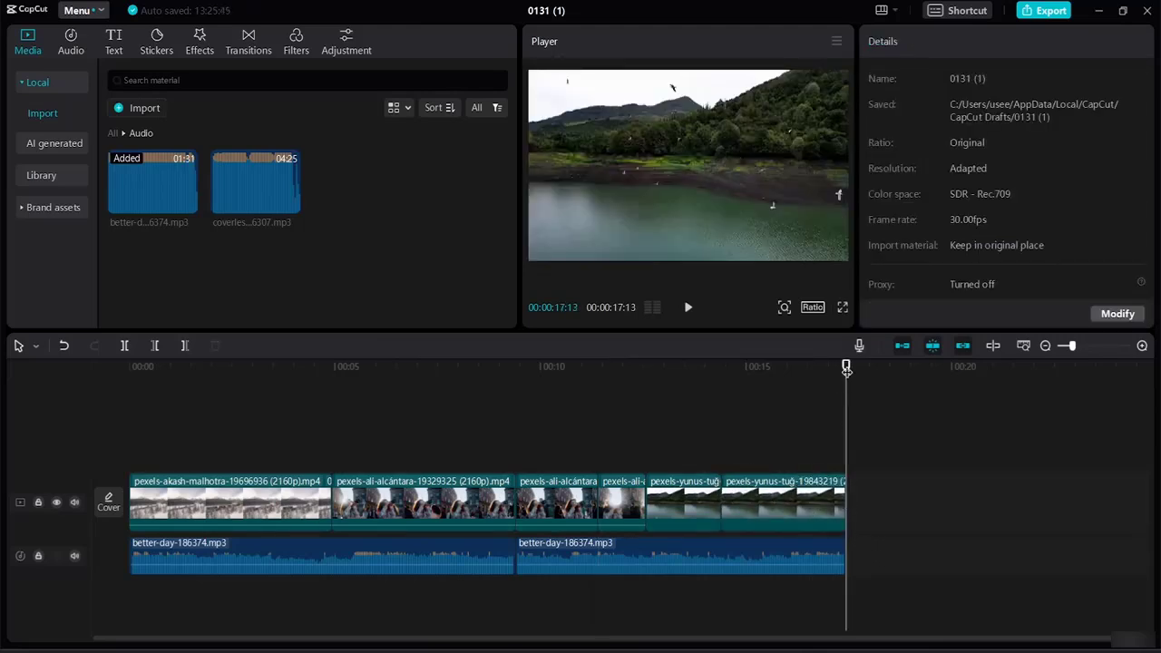
pyautogui.moveTo(845, 366); pyautogui.dragTo(806, 368)
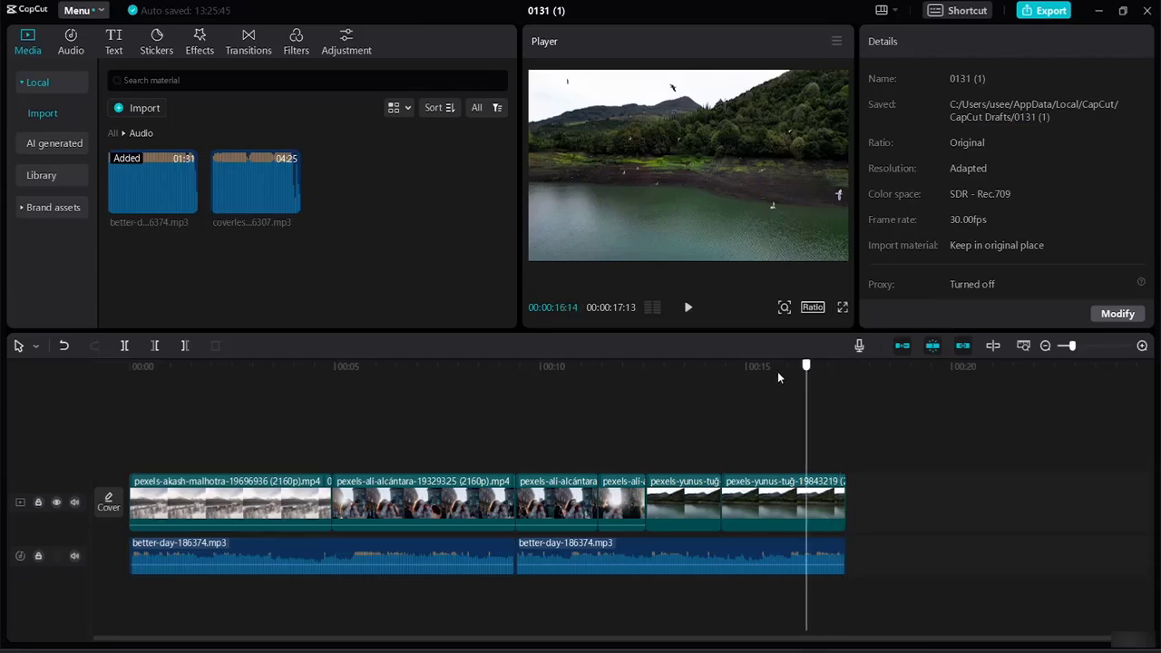
pyautogui.click(647, 377)
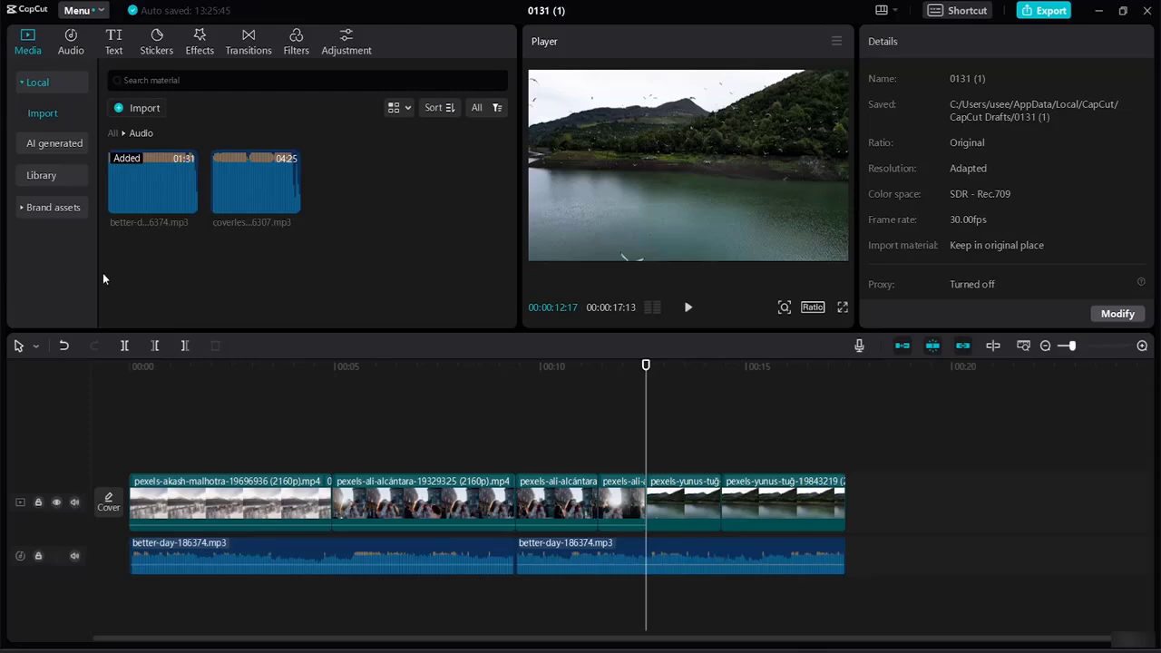
# Split the second music piece at 00:00:12:17 with the Split tool, in line with the start of the lake clips.
pyautogui.click(35, 350)
pyautogui.click(45, 398)
pyautogui.click(644, 565)
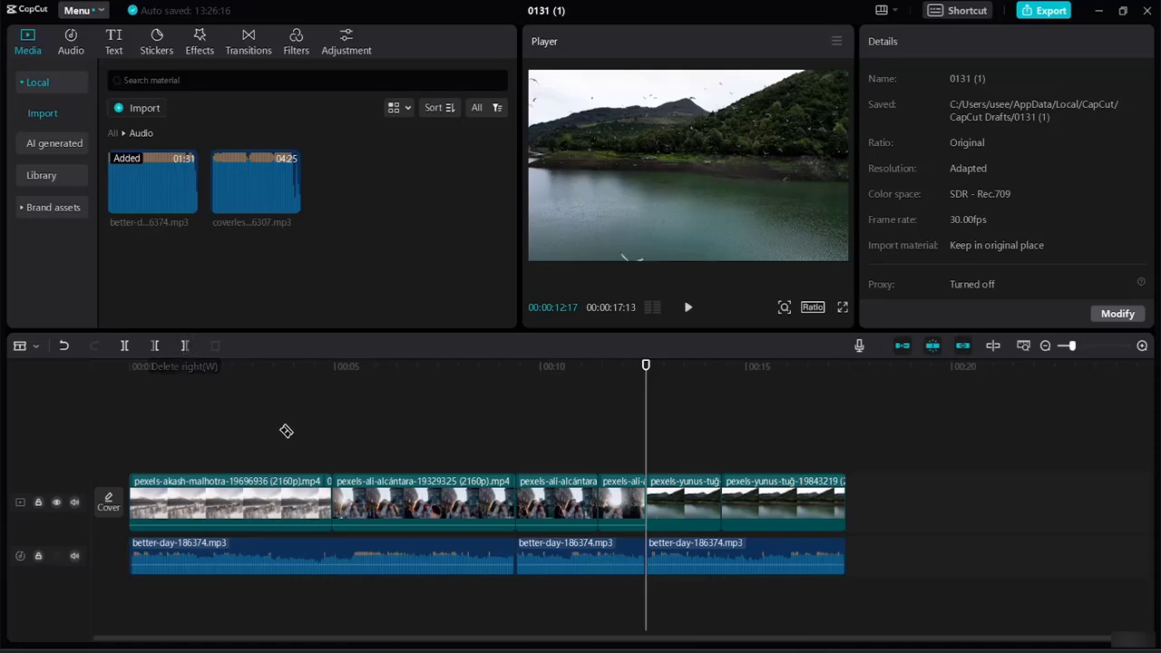
# Trim away the part of the lake clips to the right of the playhead, at 00:00:13:12 and again at 00:00:14:04.
pyautogui.click(186, 344)
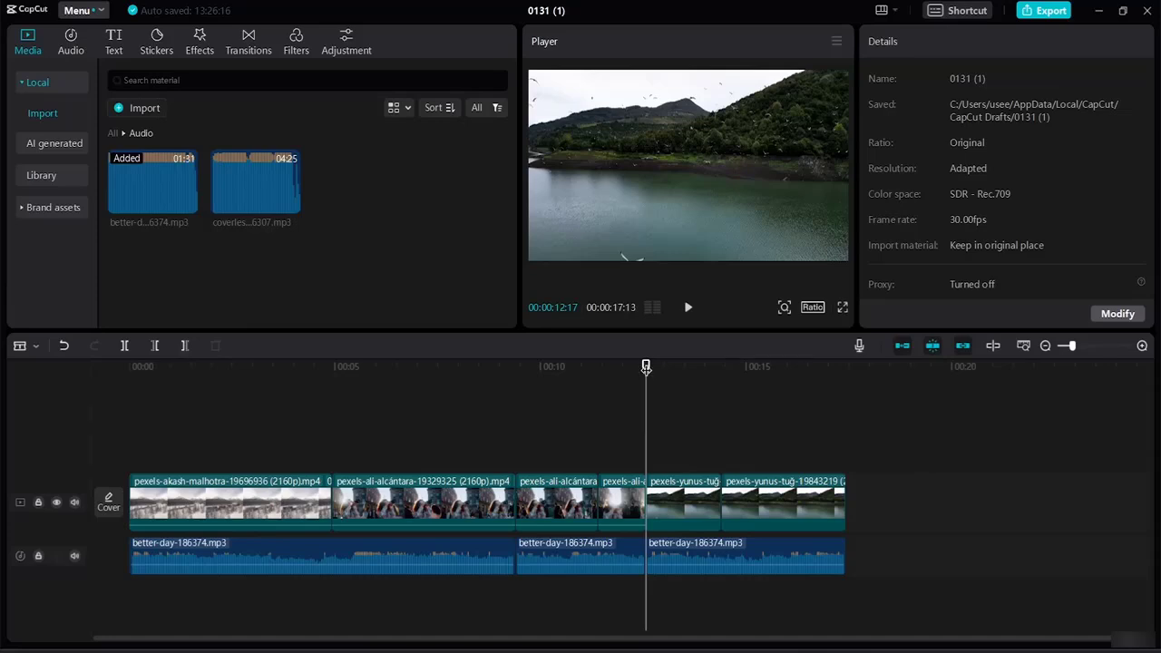
pyautogui.moveTo(646, 368); pyautogui.dragTo(680, 371)
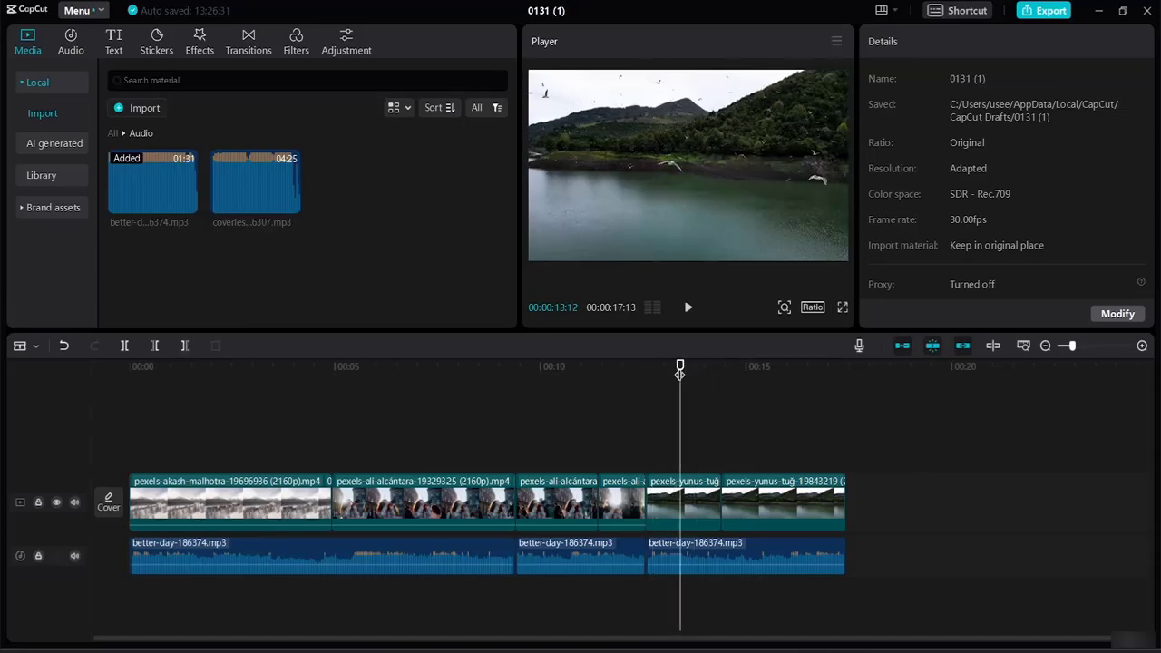
pyautogui.click(185, 349)
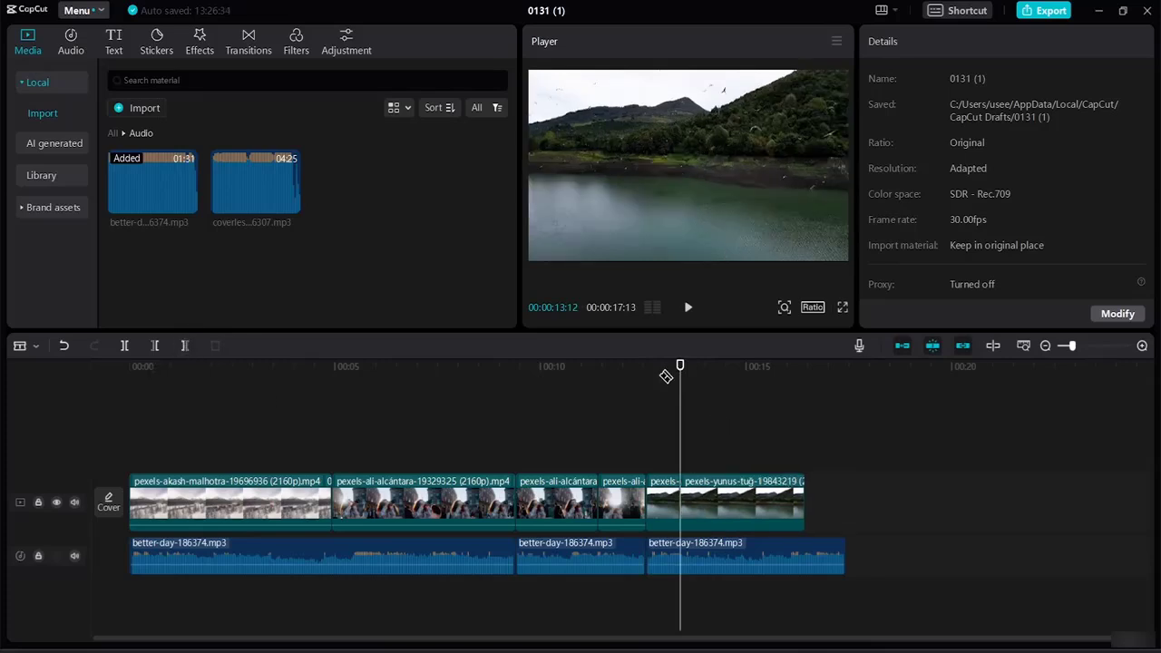
pyautogui.moveTo(681, 365); pyautogui.dragTo(710, 367)
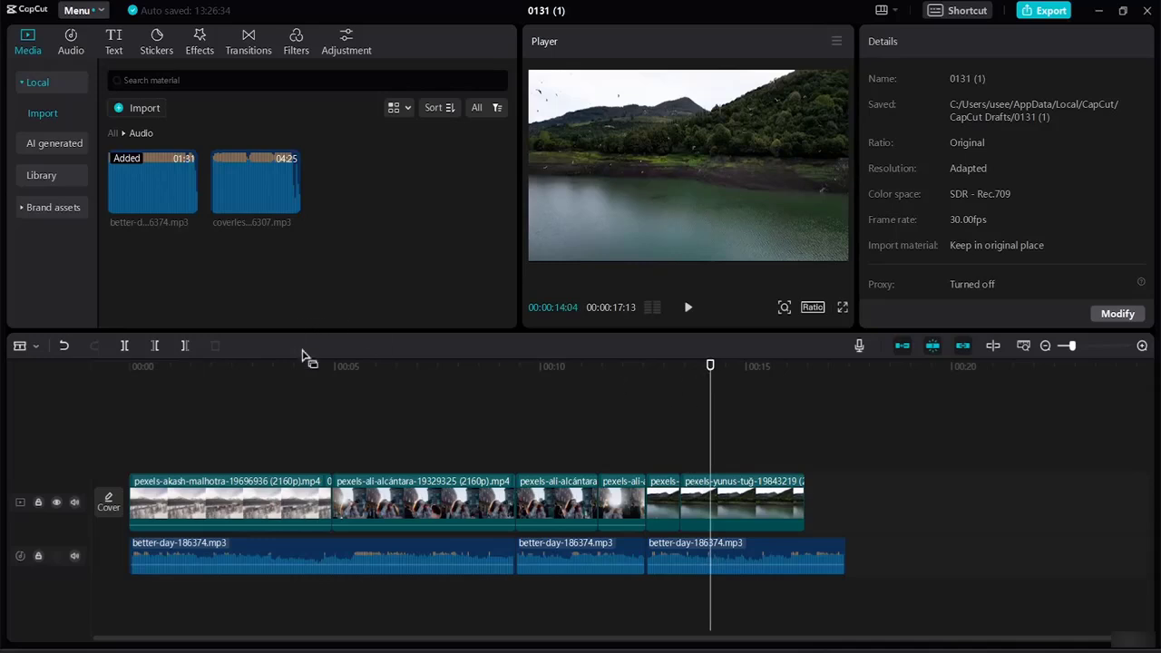
pyautogui.click(184, 345)
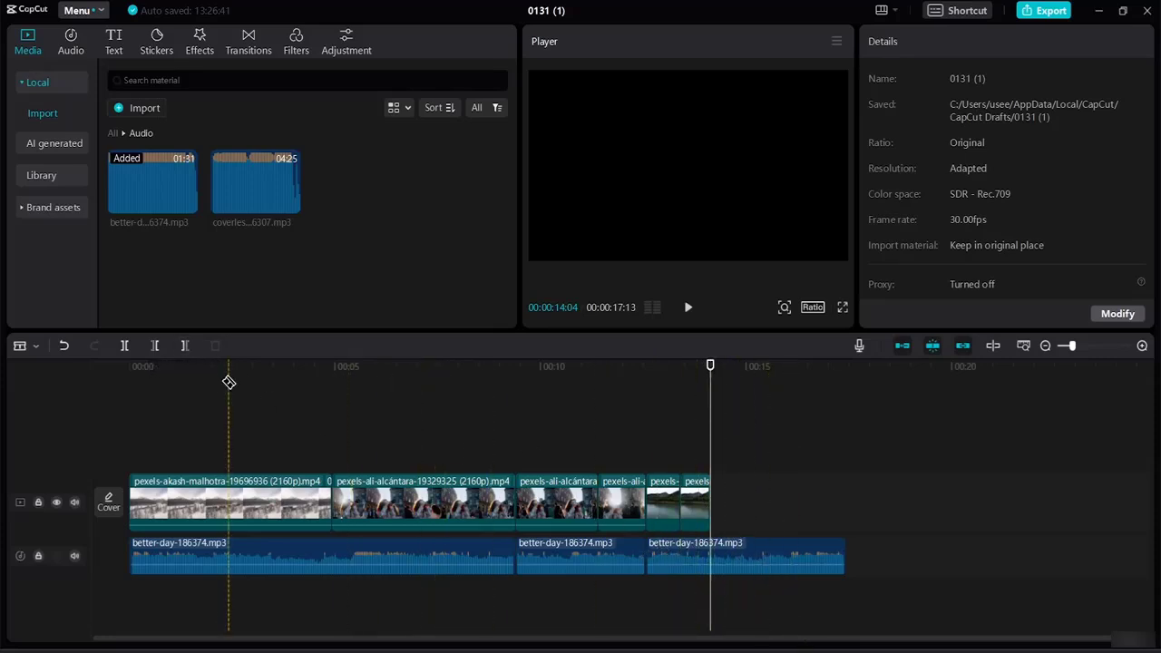
pyautogui.click(185, 346)
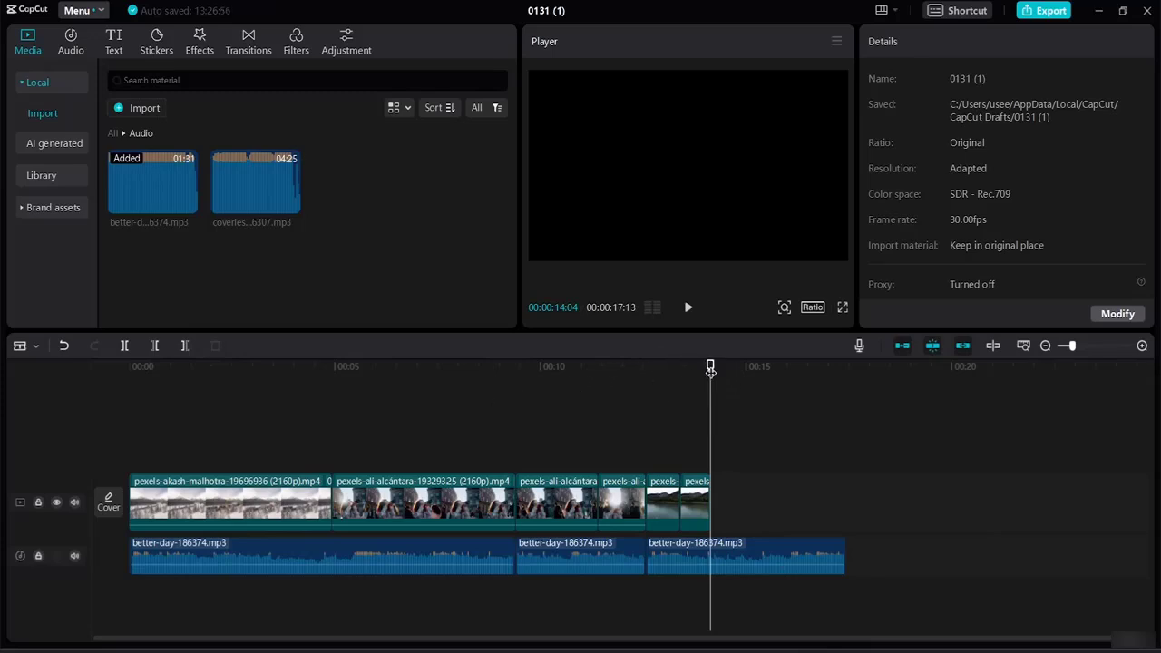
# Switch back to the Select tool.
pyautogui.click(30, 343)
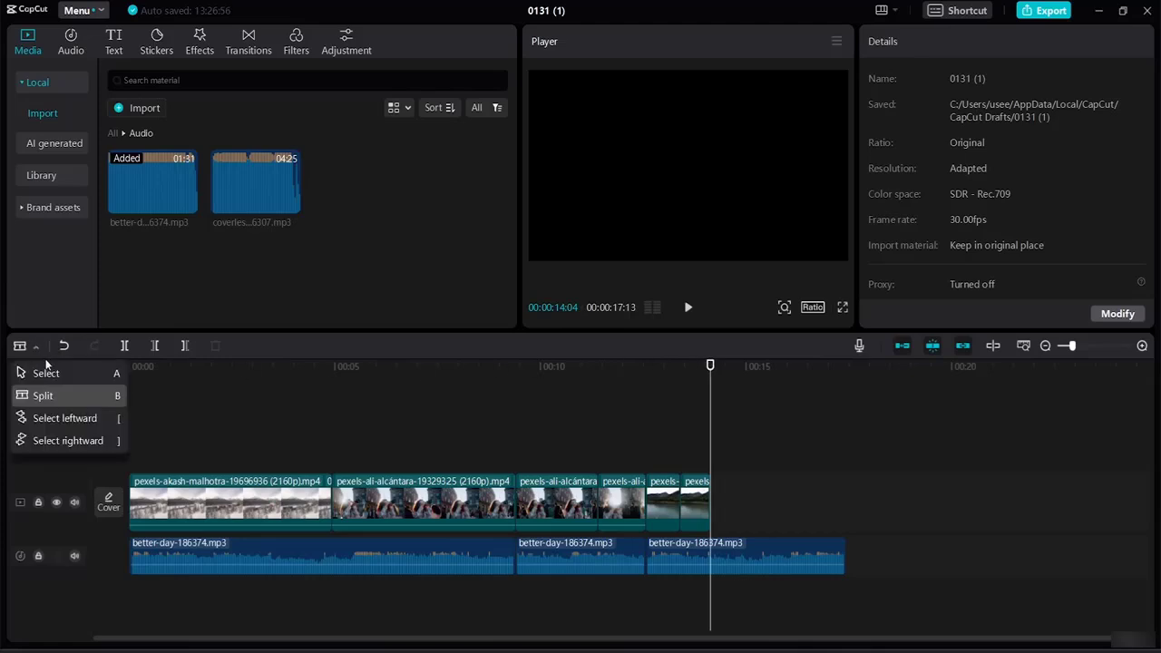
pyautogui.click(51, 372)
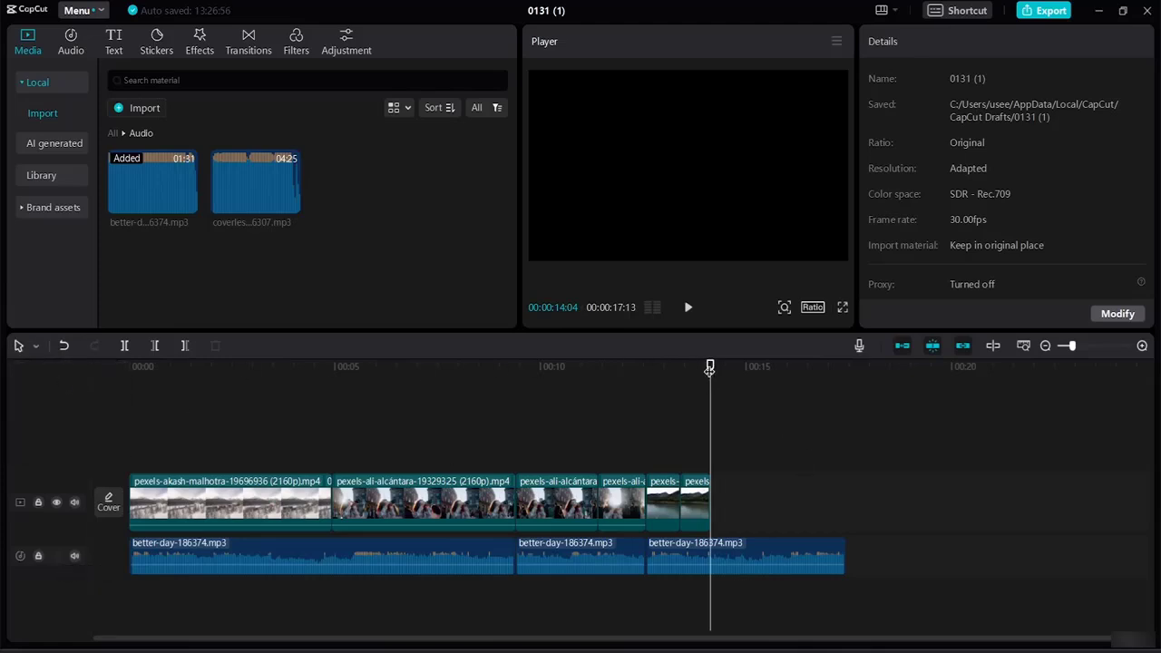
# Trim away the start of the snowy train clip up to 00:00:02:06, and undo this and the lake clip trims.
pyautogui.moveTo(708, 377); pyautogui.dragTo(224, 389)
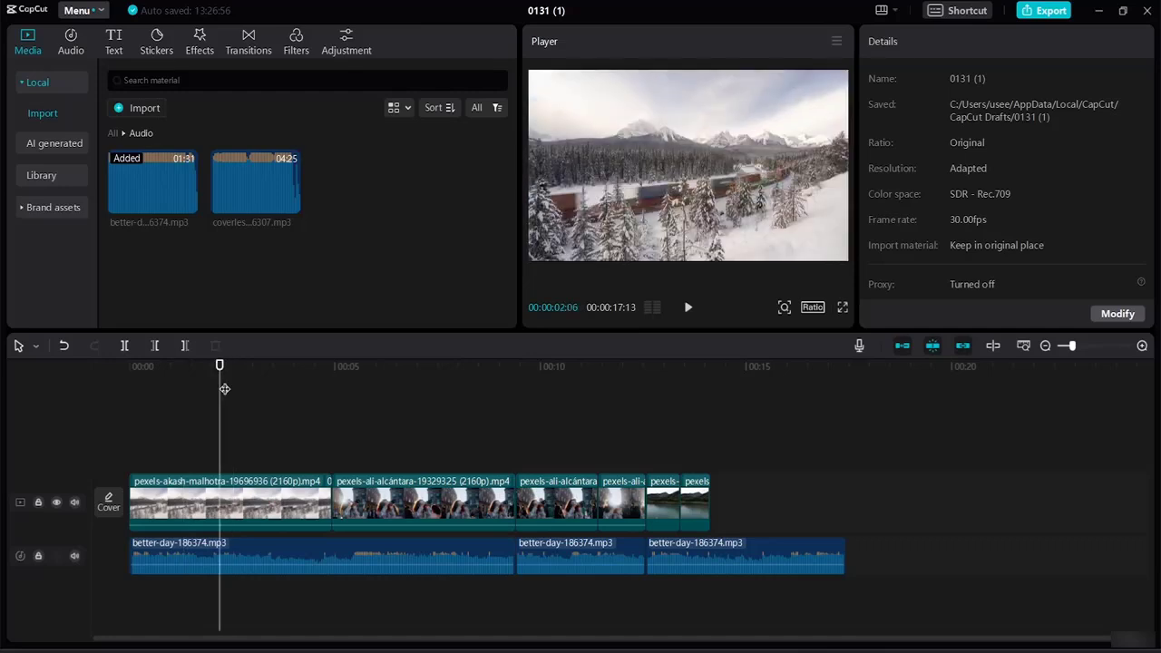
pyautogui.click(154, 346)
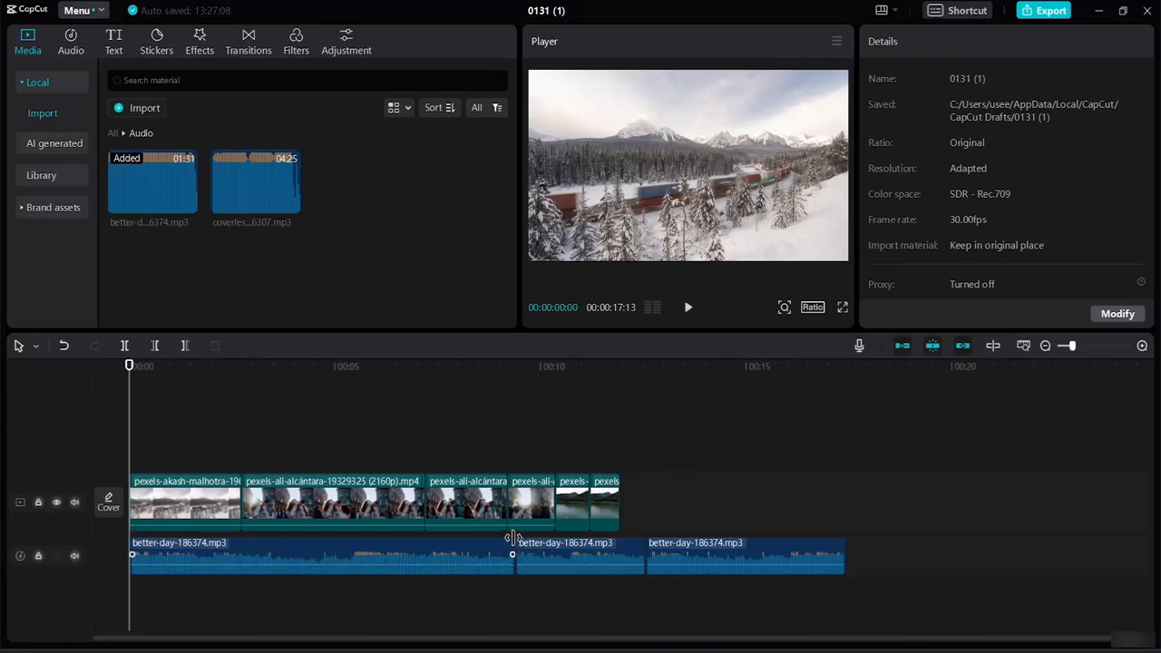
pyautogui.hotkey('ctrl', 'z')
pyautogui.hotkey('ctrl', 'z')
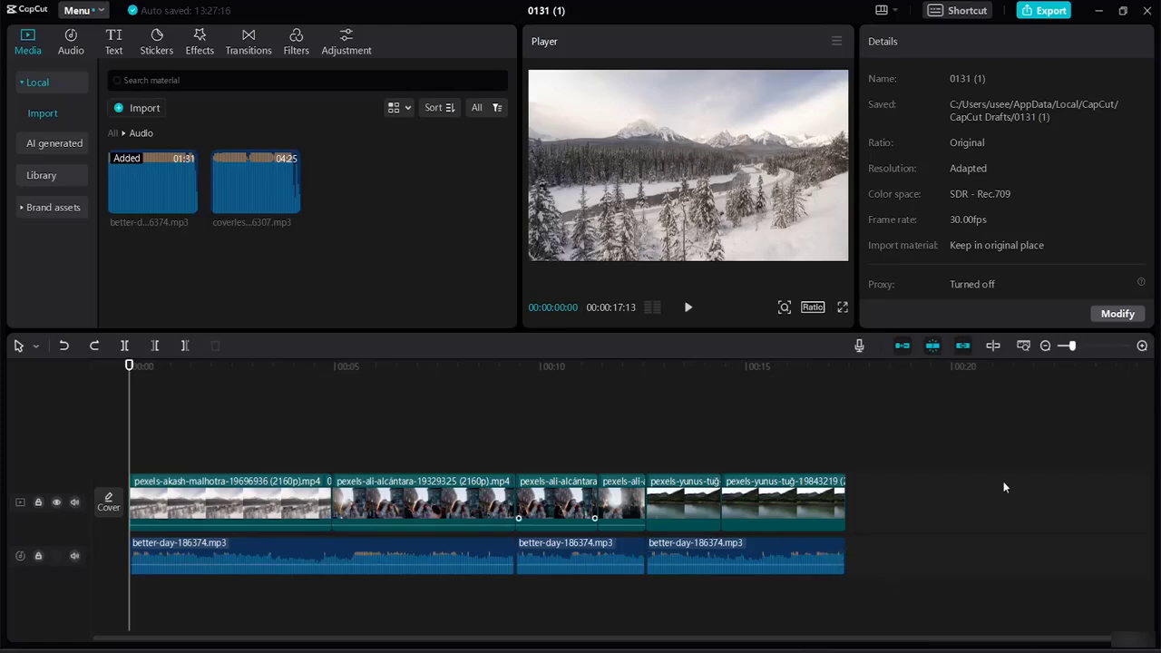
# Play the edited video to its end and try adjusting the start edge of the last lake clip.
pyautogui.click(686, 308)
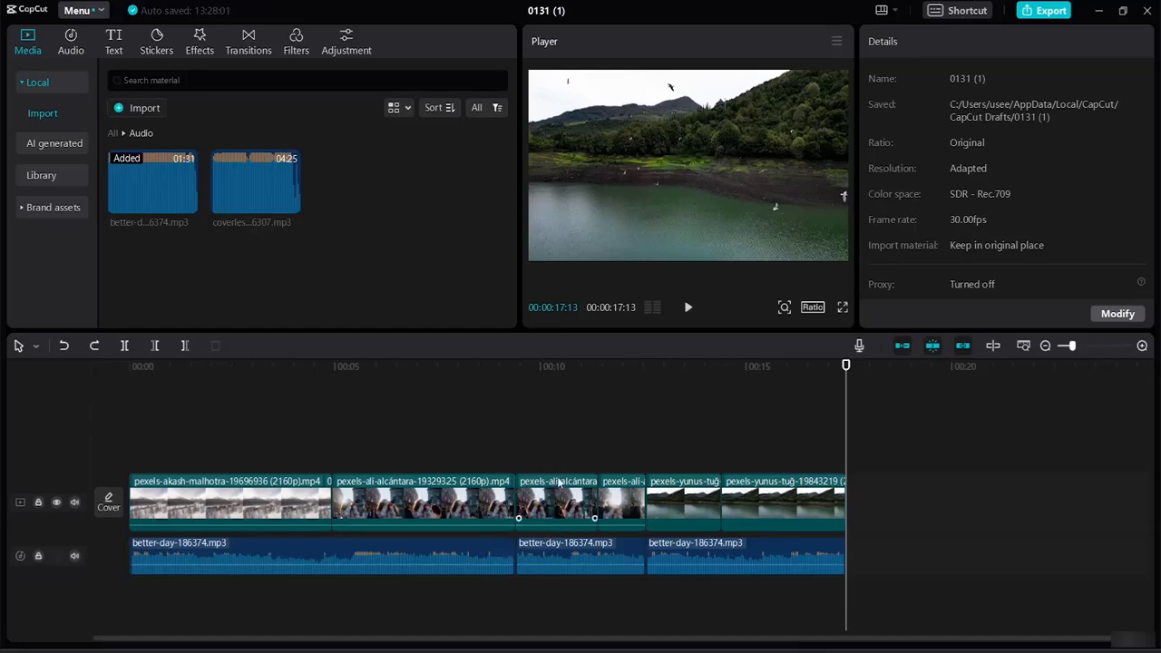
pyautogui.click(780, 506)
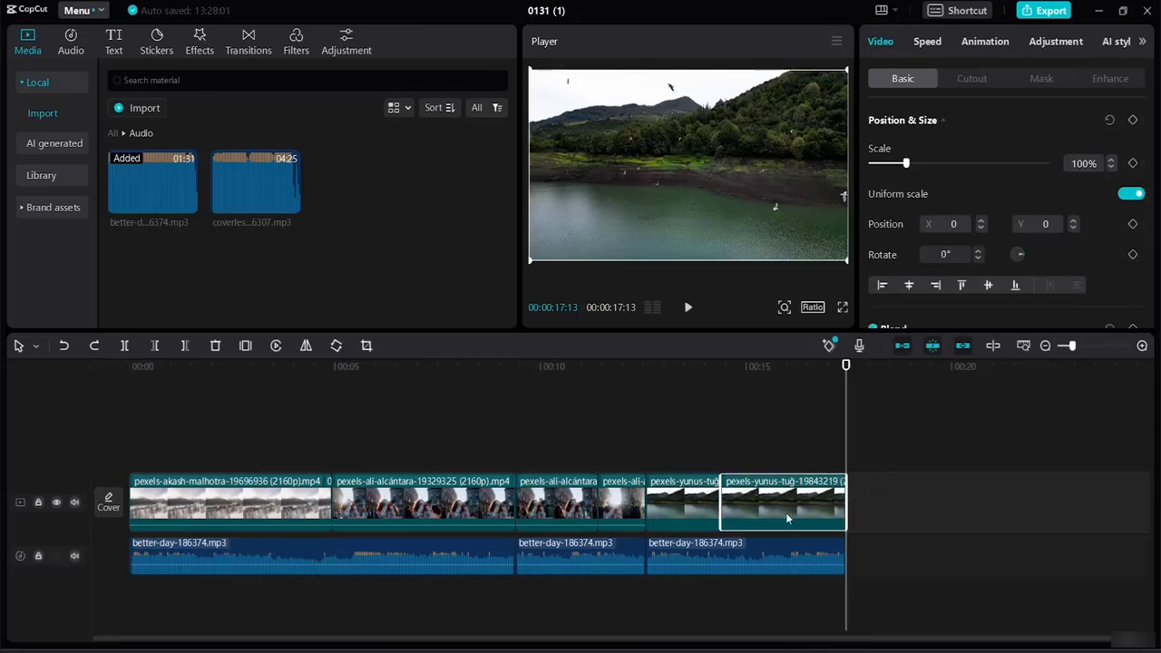
pyautogui.moveTo(719, 497)
pyautogui.mouseDown()
pyautogui.moveTo(703, 481)
pyautogui.moveTo(565, 462)
pyautogui.moveTo(510, 469)
pyautogui.moveTo(671, 506)
pyautogui.moveTo(715, 501)
pyautogui.moveTo(731, 514)
pyautogui.moveTo(714, 508)
pyautogui.mouseUp()
pyautogui.click(932, 513)
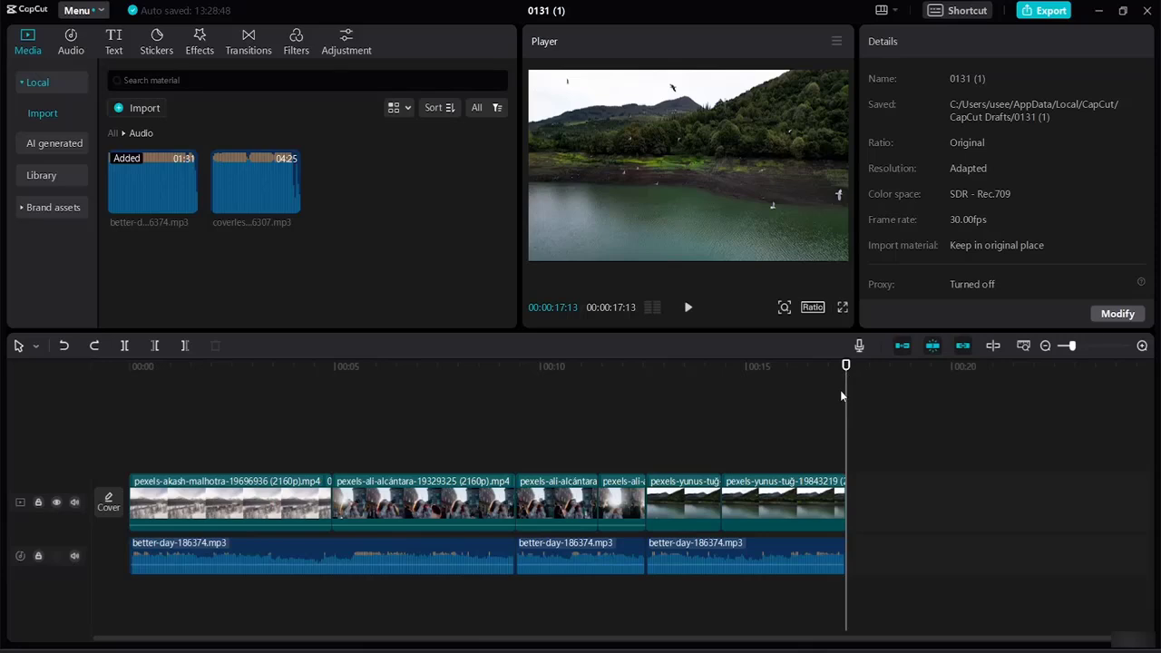
# Open the keyboard shortcut settings and try to reassign Select mode to S, without overriding the existing shortcut.
pyautogui.click(957, 11)
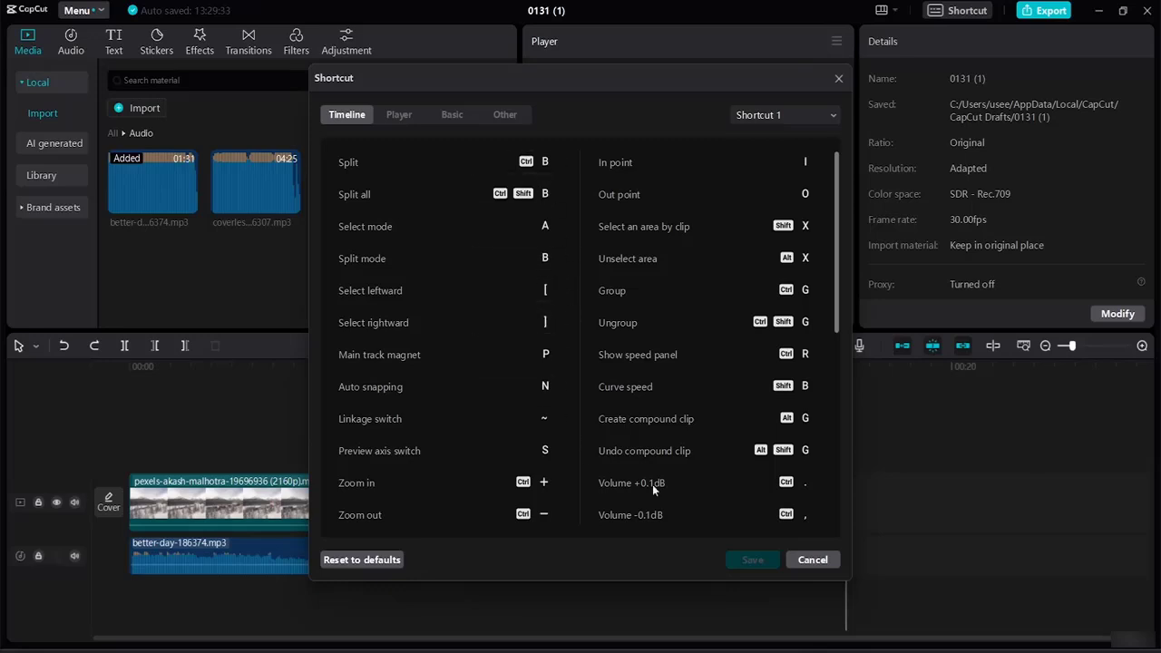
pyautogui.click(541, 226)
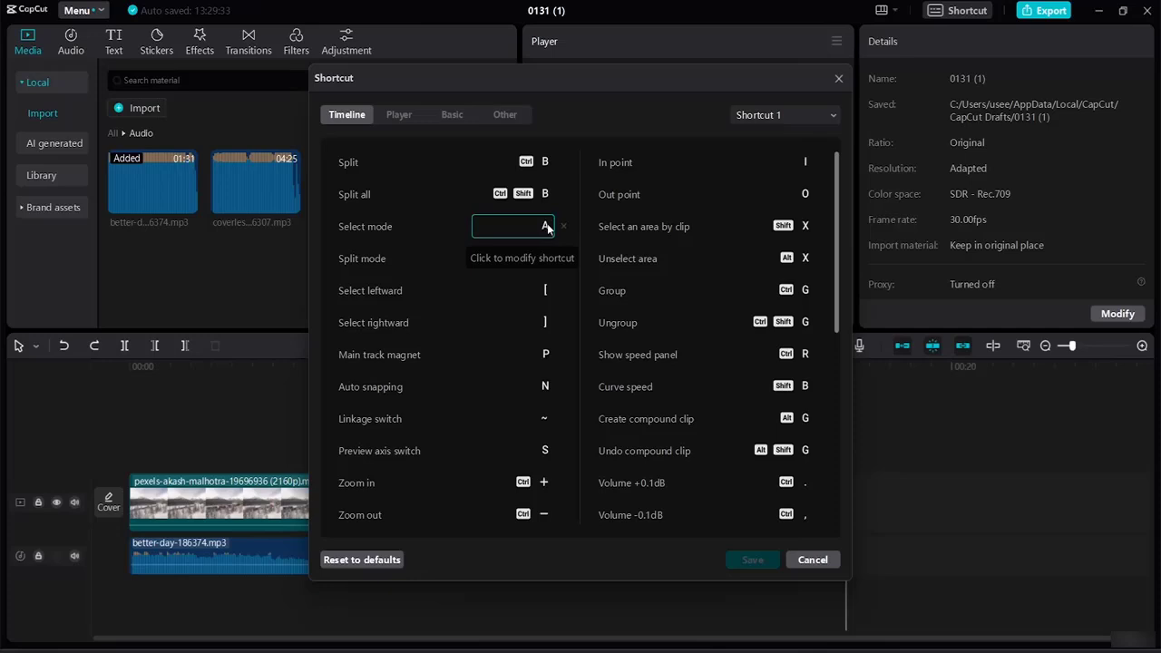
pyautogui.press('s')
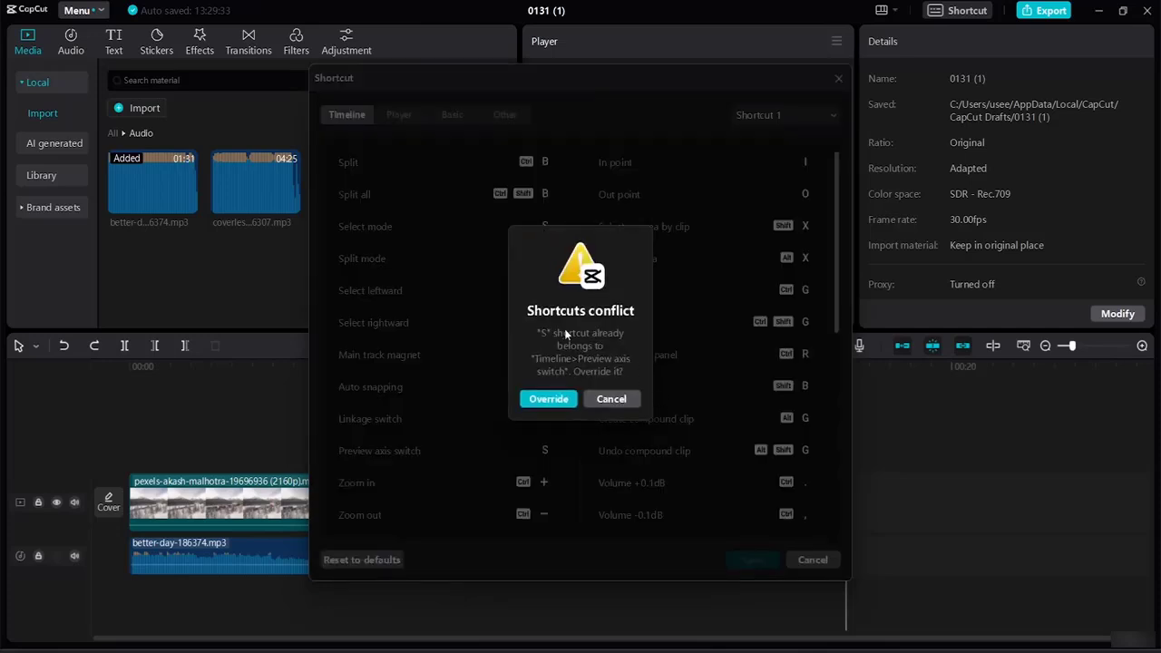
pyautogui.click(610, 399)
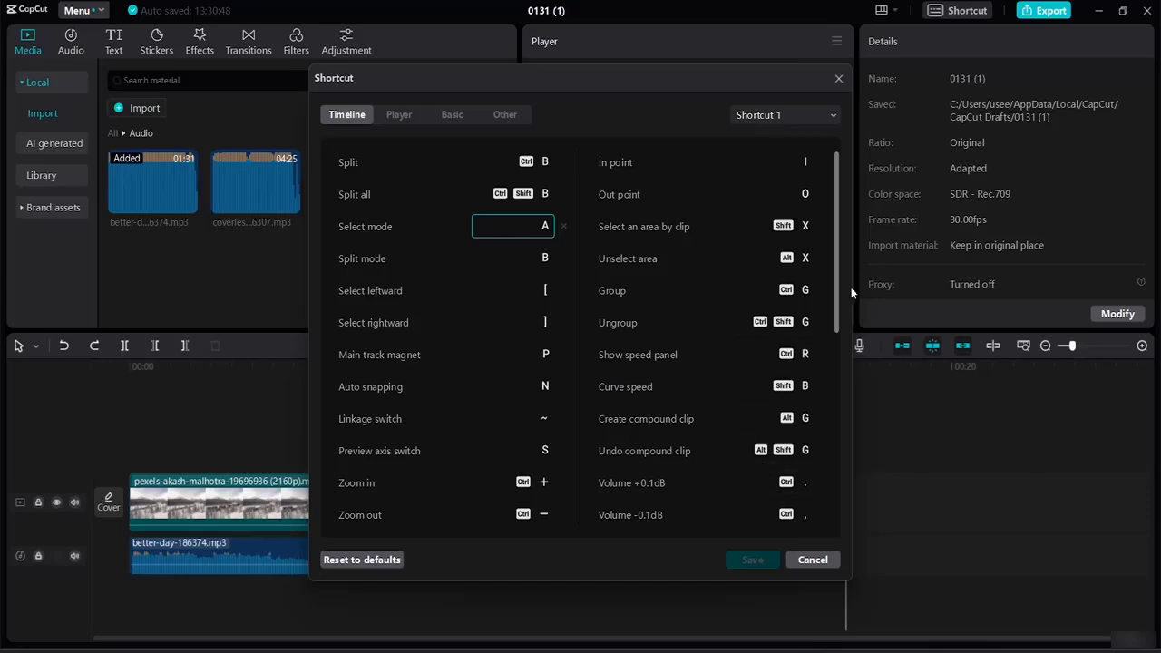
# Examine the whole list of Timeline shortcuts, followed by the Player and Basic shortcuts.
pyautogui.moveTo(833, 287); pyautogui.dragTo(829, 443)
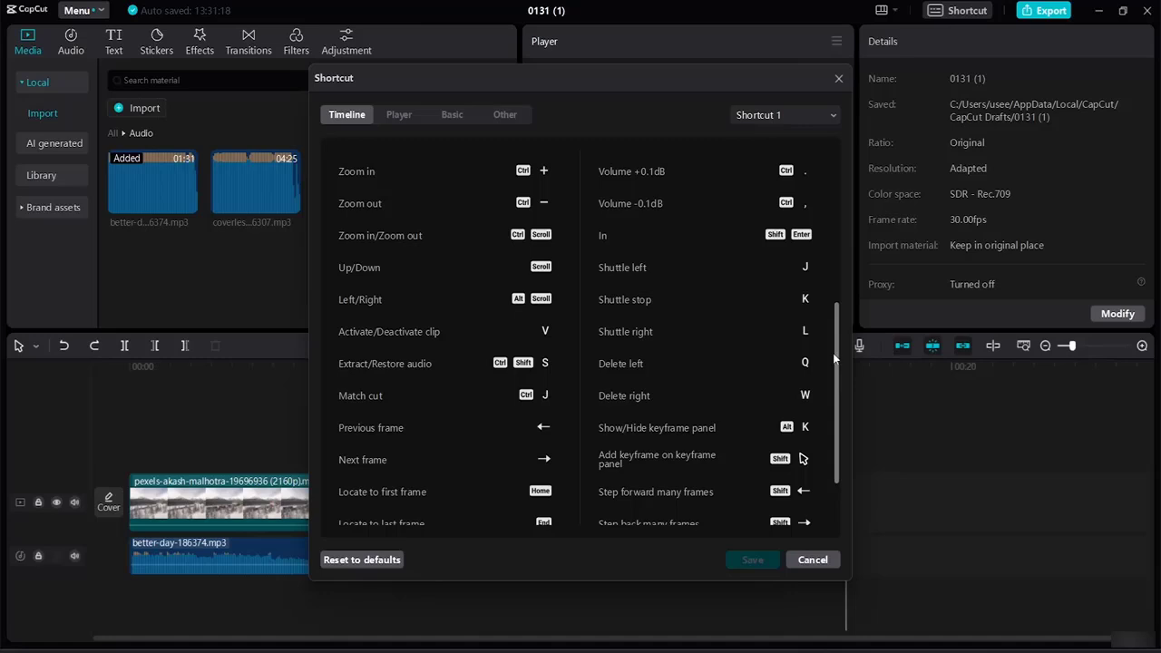
pyautogui.moveTo(833, 353); pyautogui.dragTo(826, 428)
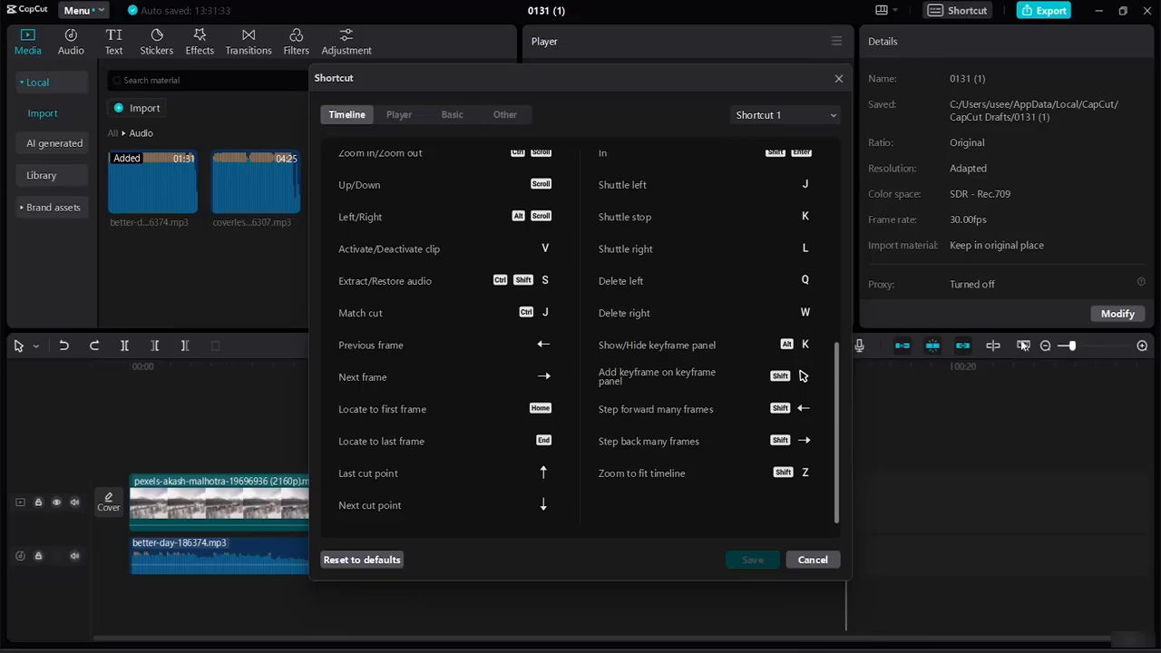
pyautogui.click(399, 115)
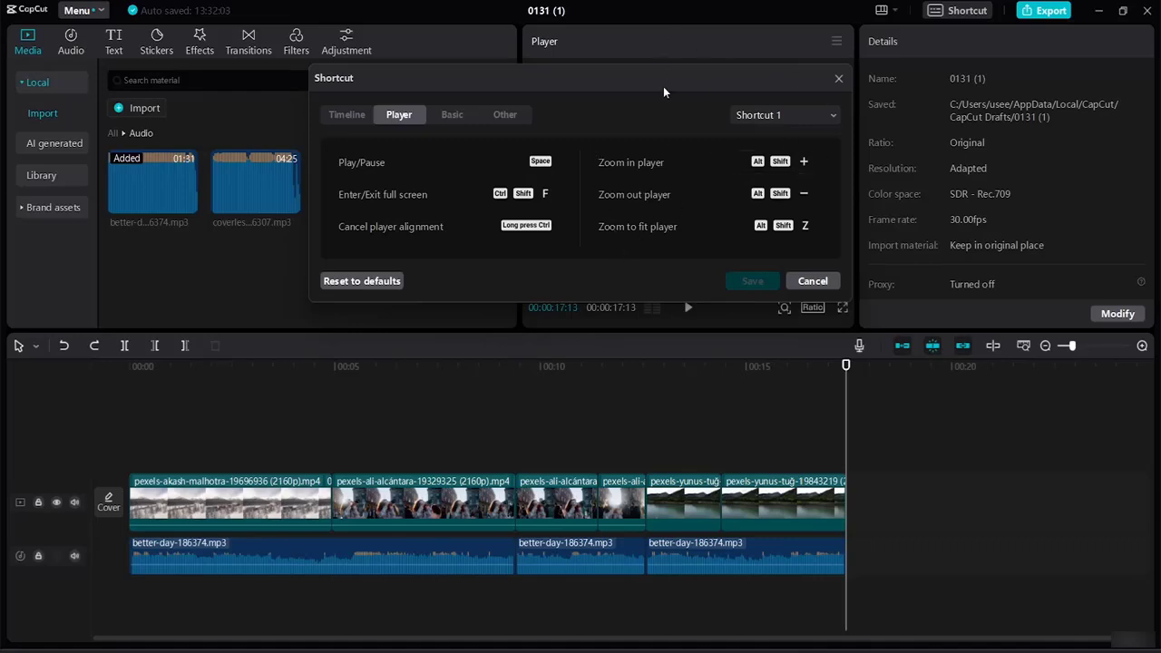
pyautogui.moveTo(669, 70); pyautogui.dragTo(701, 272)
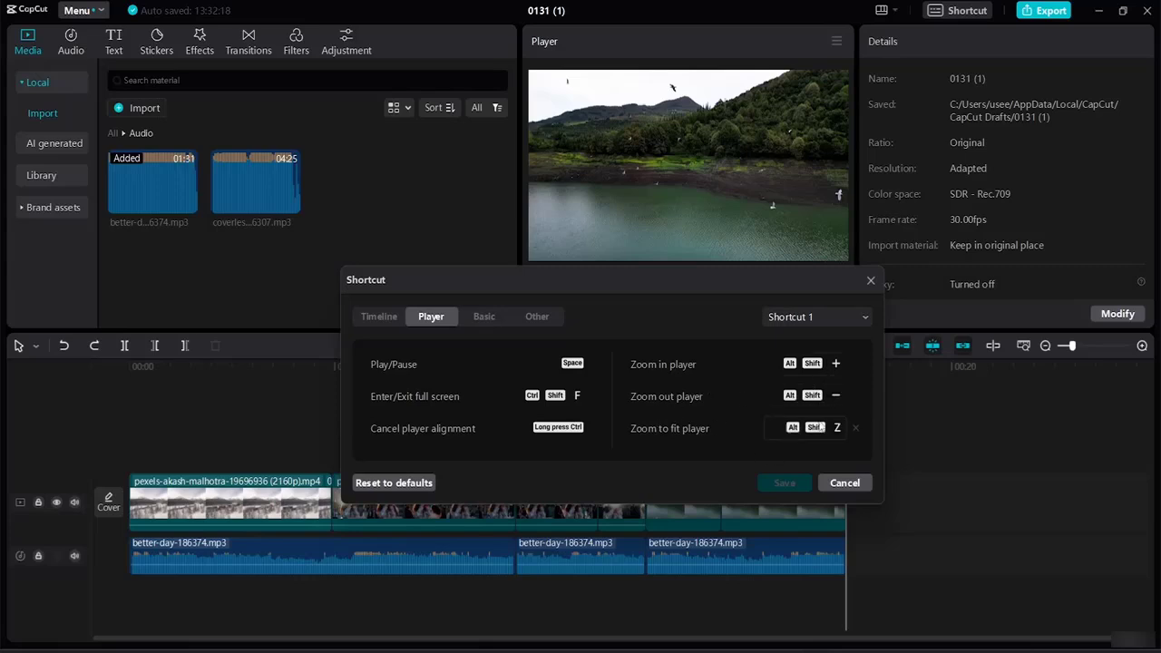
pyautogui.click(486, 316)
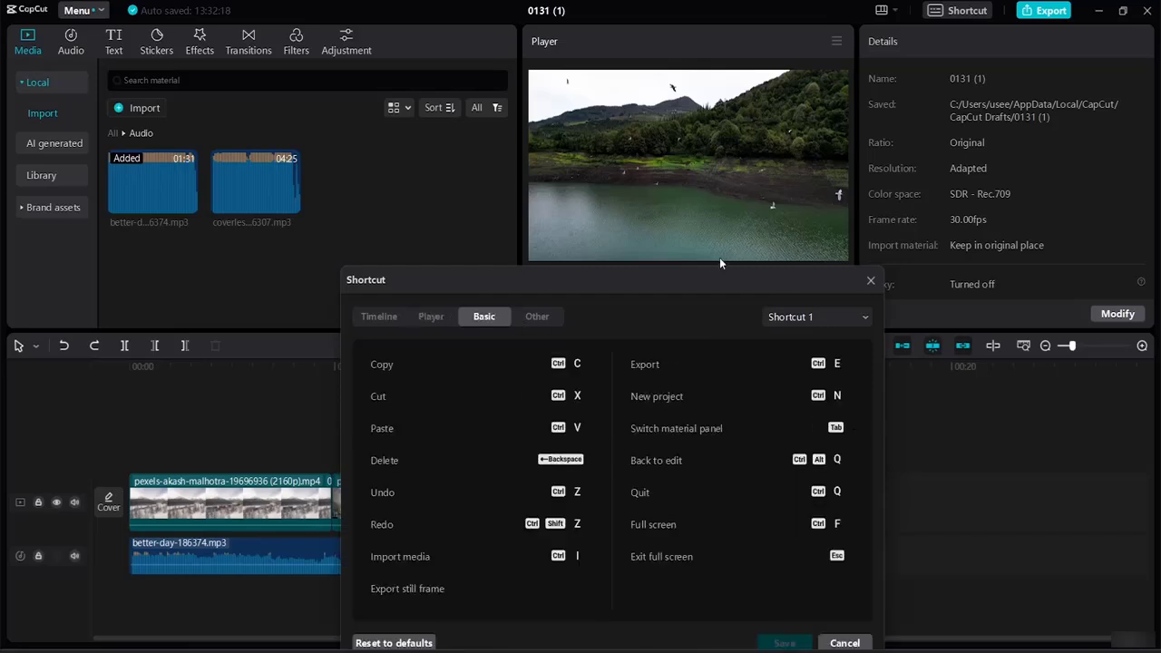
pyautogui.moveTo(677, 271); pyautogui.dragTo(673, 103)
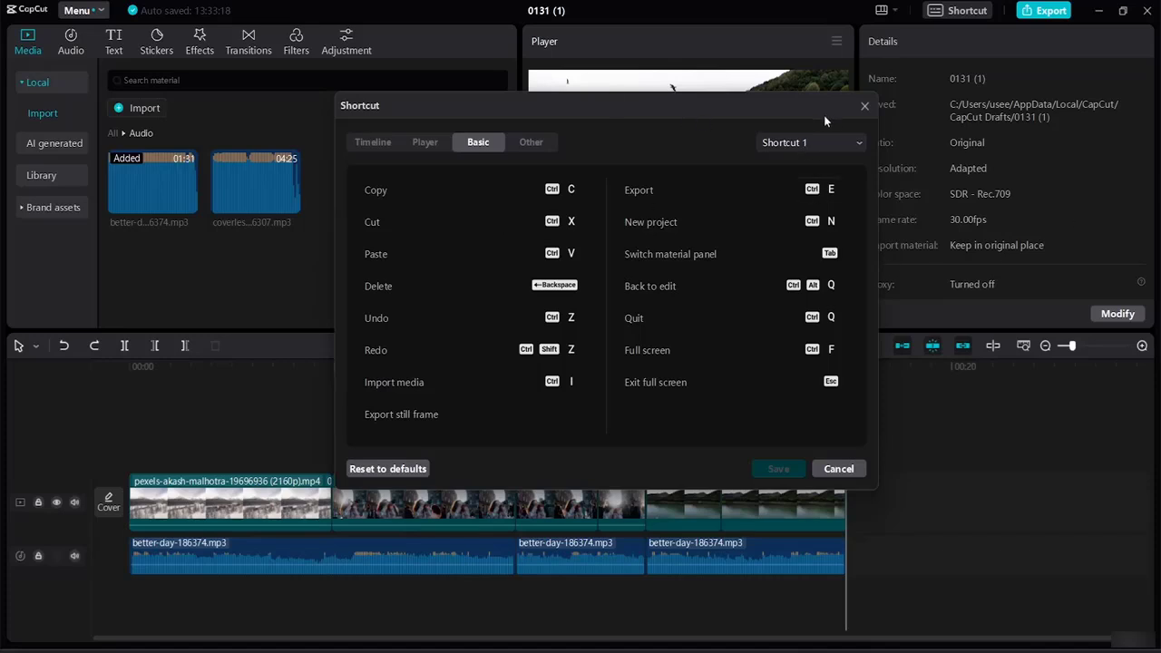
# Examine the available shortcut presets and the Other shortcuts, and close the shortcut settings without saving.
pyautogui.click(846, 143)
pyautogui.click(847, 142)
pyautogui.click(846, 142)
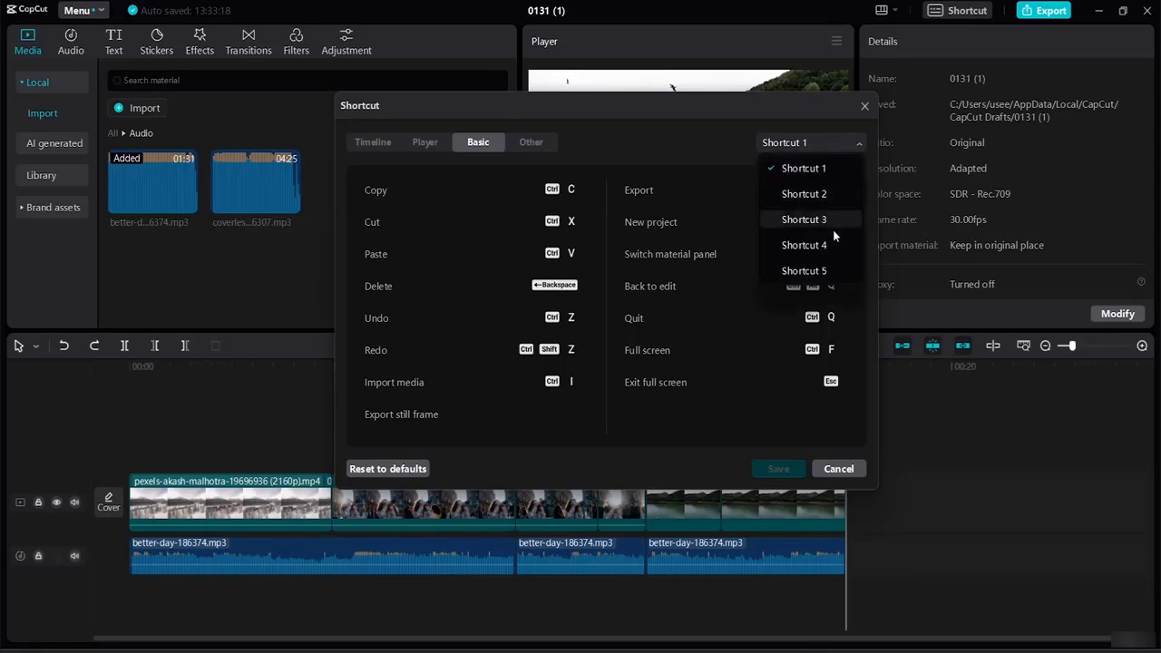
pyautogui.click(851, 134)
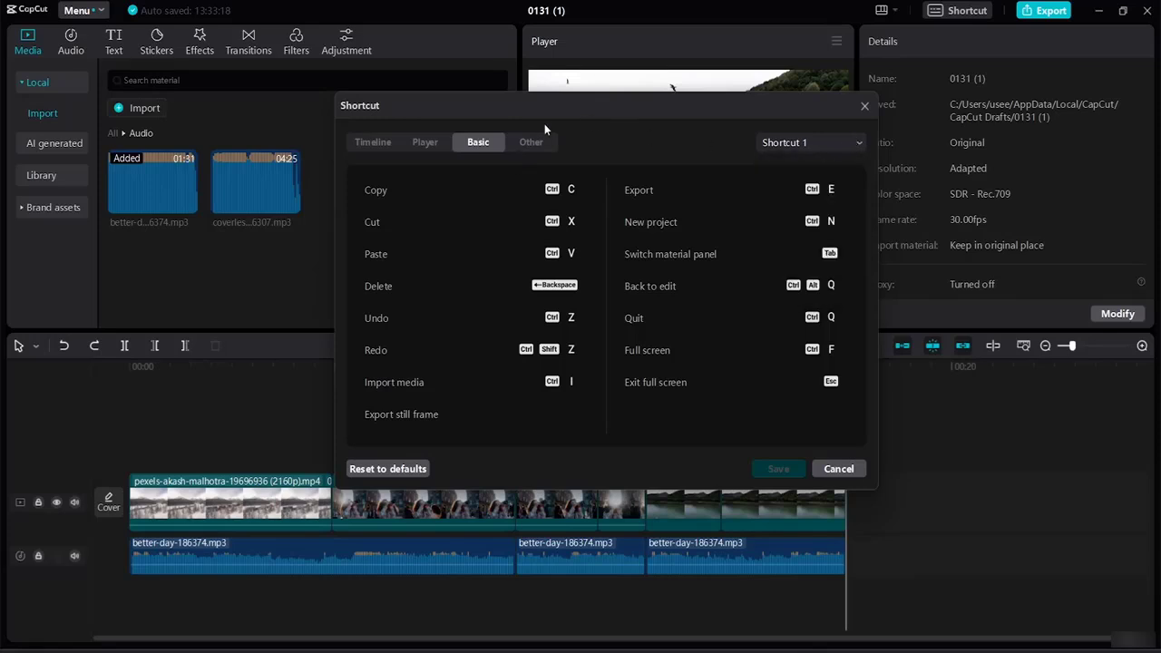
pyautogui.click(541, 148)
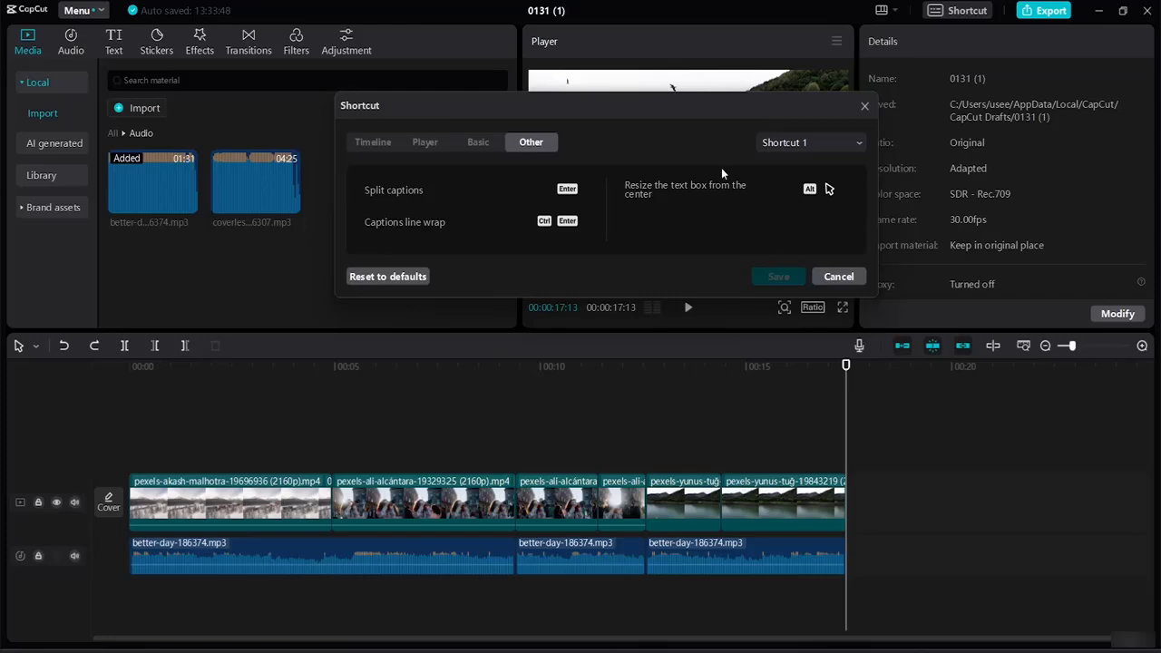
pyautogui.click(839, 278)
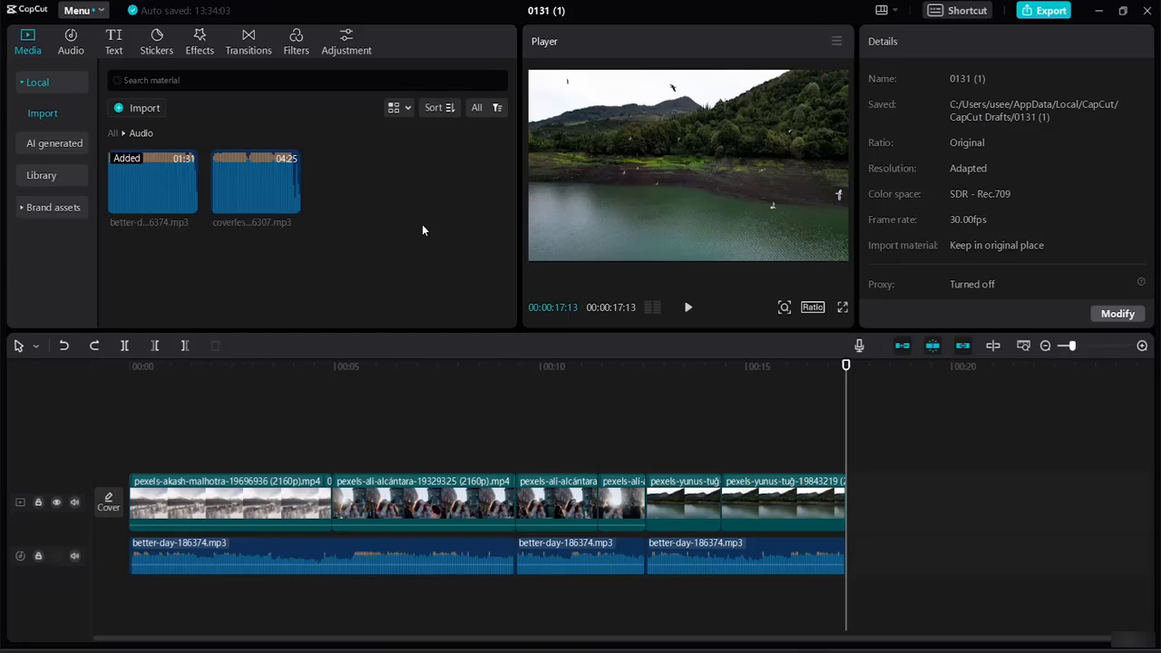
# Open the export settings and title the exported video Split and Trim.
pyautogui.hotkey('ctrl', 'e')
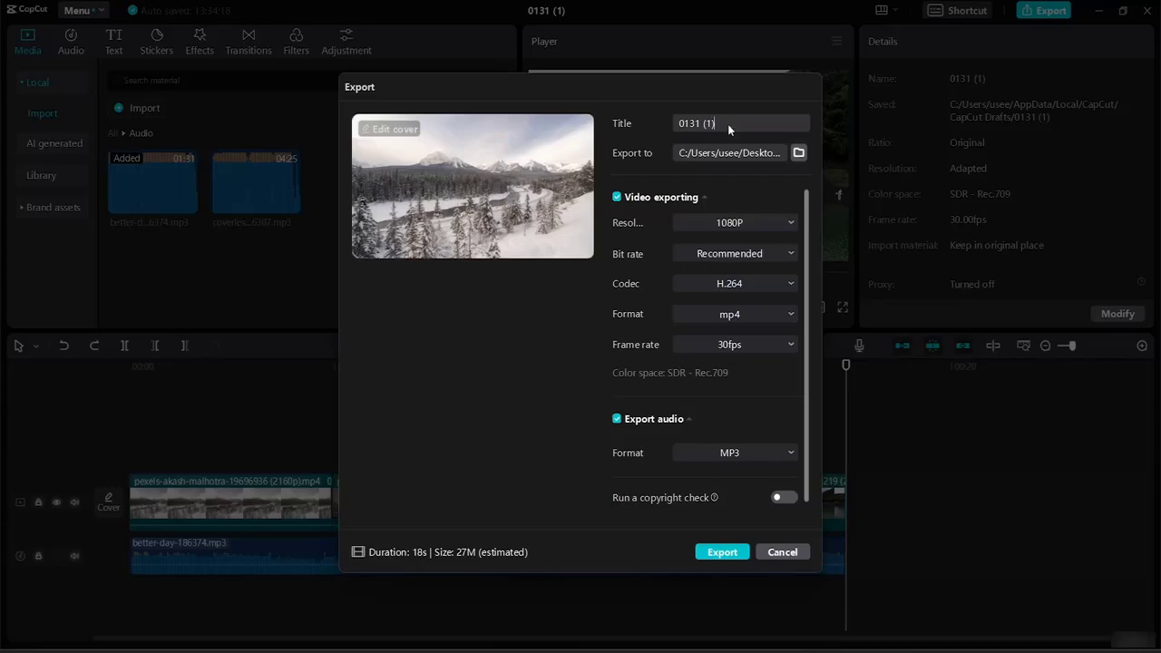
pyautogui.press('BackSpace')
pyautogui.press('BackSpace')
pyautogui.press('BackSpace')
pyautogui.press('BackSpace')
pyautogui.press('BackSpace')
pyautogui.press('BackSpace')
pyautogui.press('BackSpace')
pyautogui.press('BackSpace')
pyautogui.write('S')
# Set the export destination to the desktop folder Capcut Semi-Advanced Tutorial Resource File - (4 Hrs) and export the video.
pyautogui.click(799, 153)
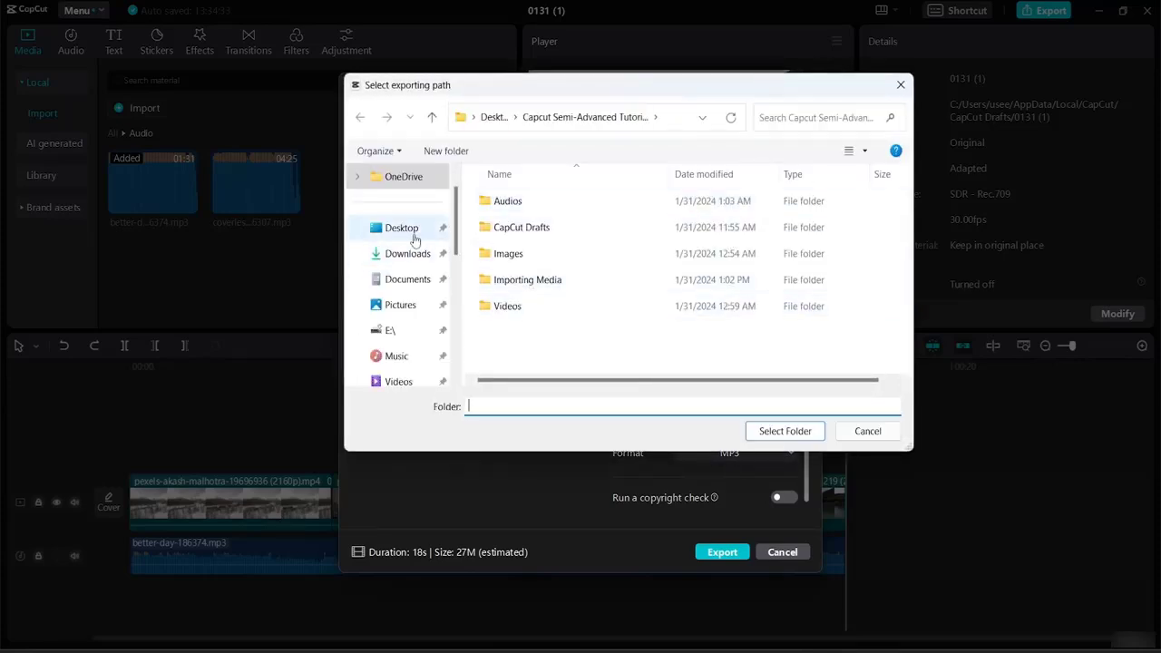
pyautogui.click(415, 238)
pyautogui.doubleClick(571, 255)
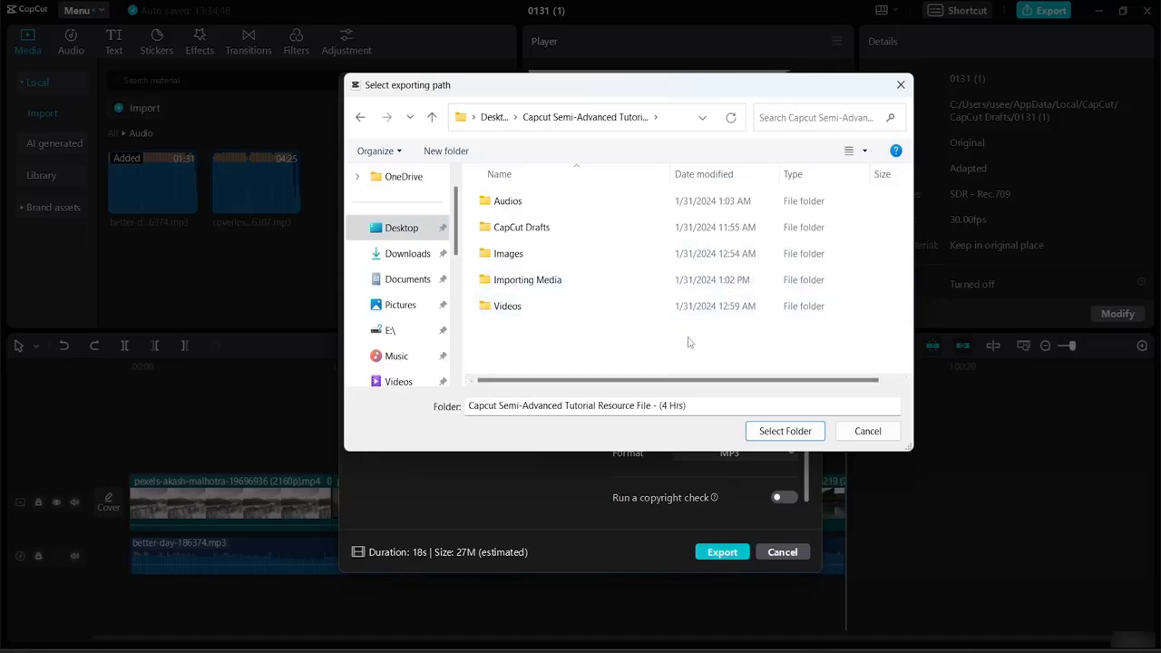
pyautogui.click(791, 432)
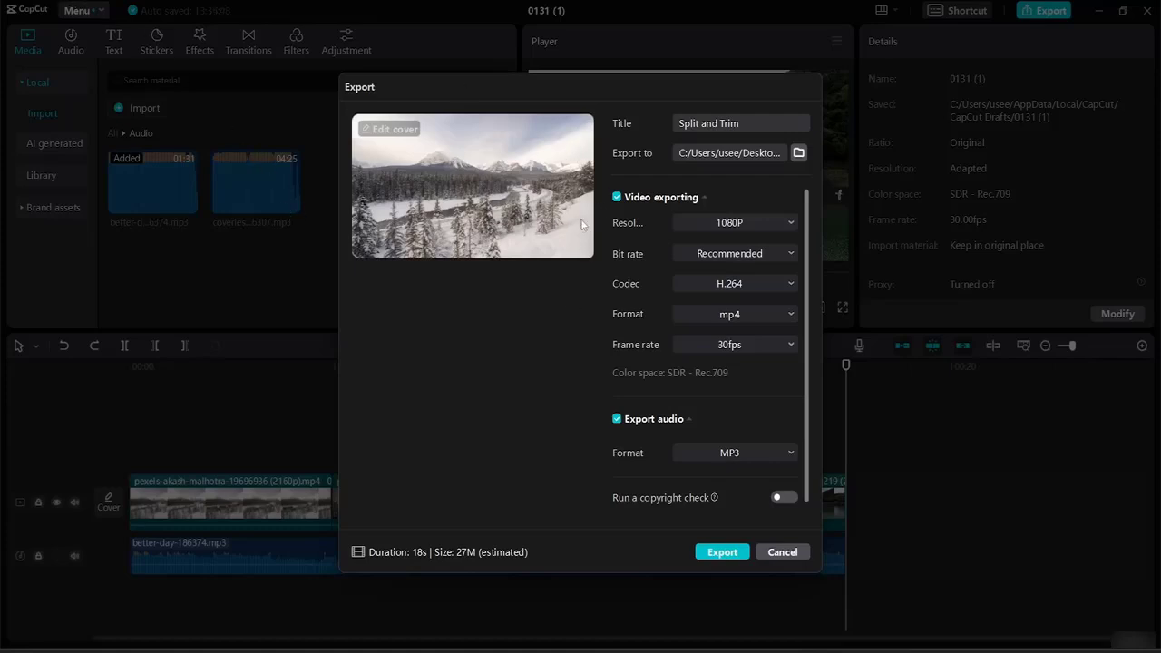
pyautogui.click(722, 555)
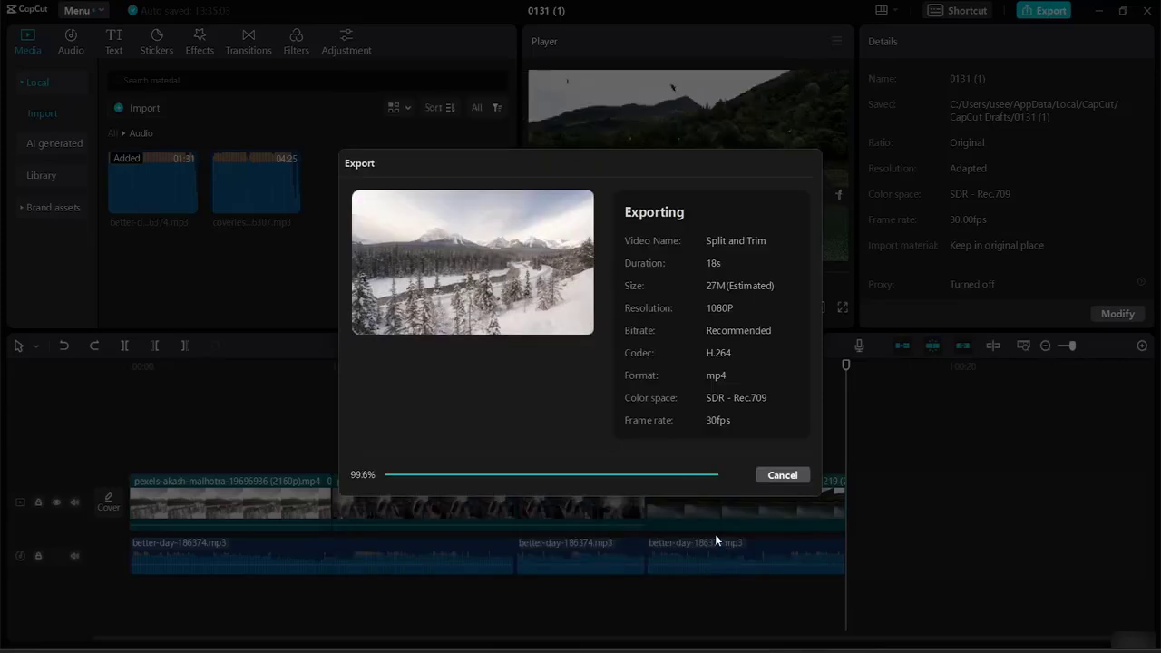
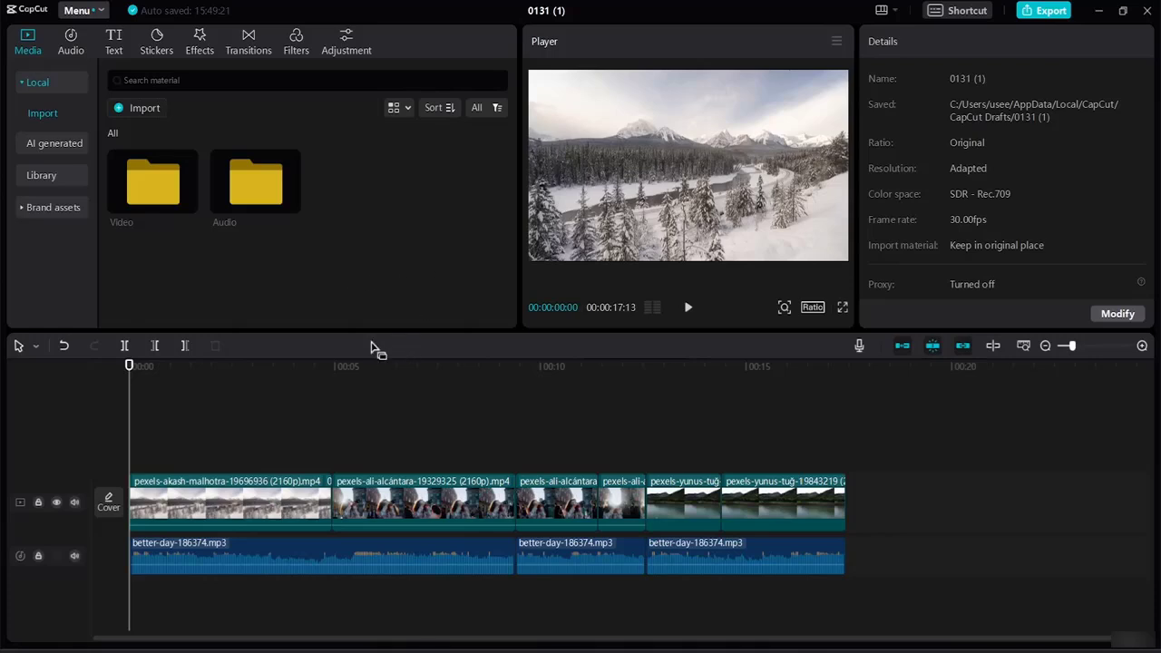
# Rename the project as Colour Grading.
pyautogui.click(562, 10)
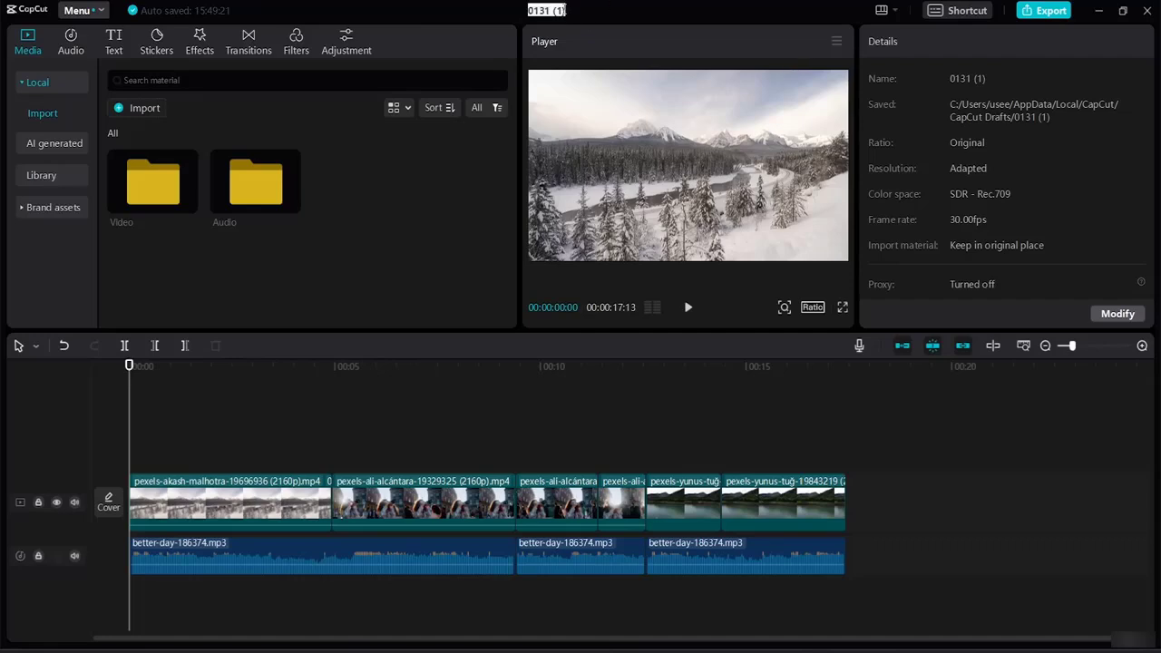
pyautogui.press('BackSpace')
pyautogui.write('Colp')
pyautogui.press('BackSpace')
pyautogui.write('our Grading')
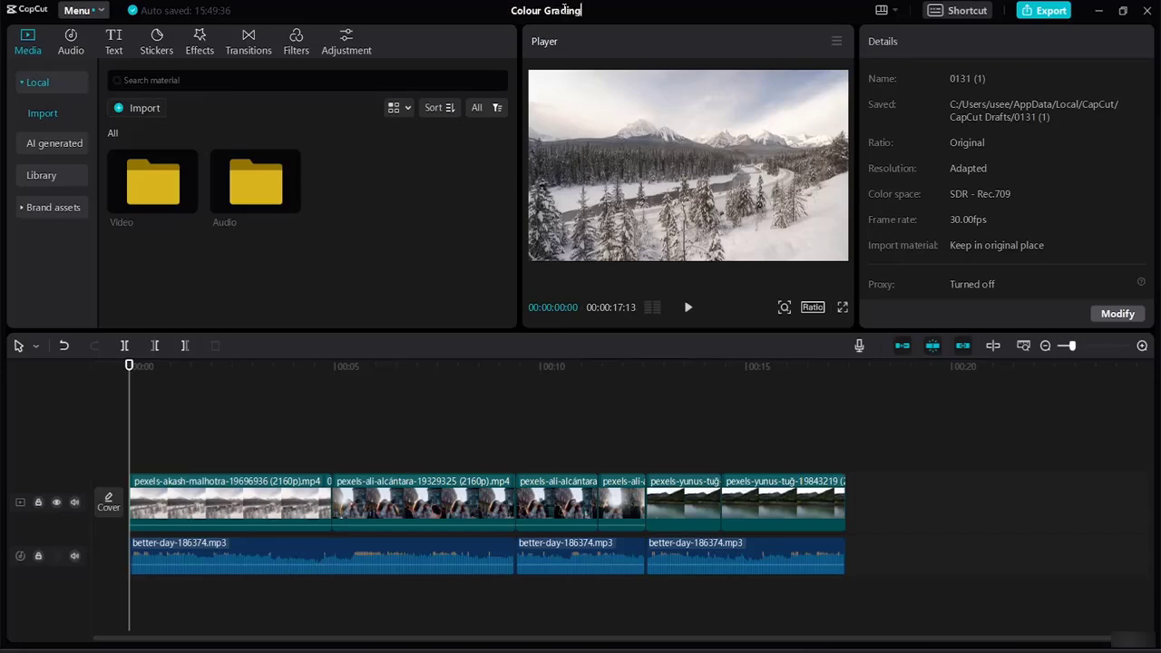
pyautogui.click(470, 221)
# Park the playhead at 00:00:01:17, select the first clip and enlarge the preview area by making the timeline area shorter.
pyautogui.moveTo(128, 367); pyautogui.dragTo(739, 432)
pyautogui.click(193, 417)
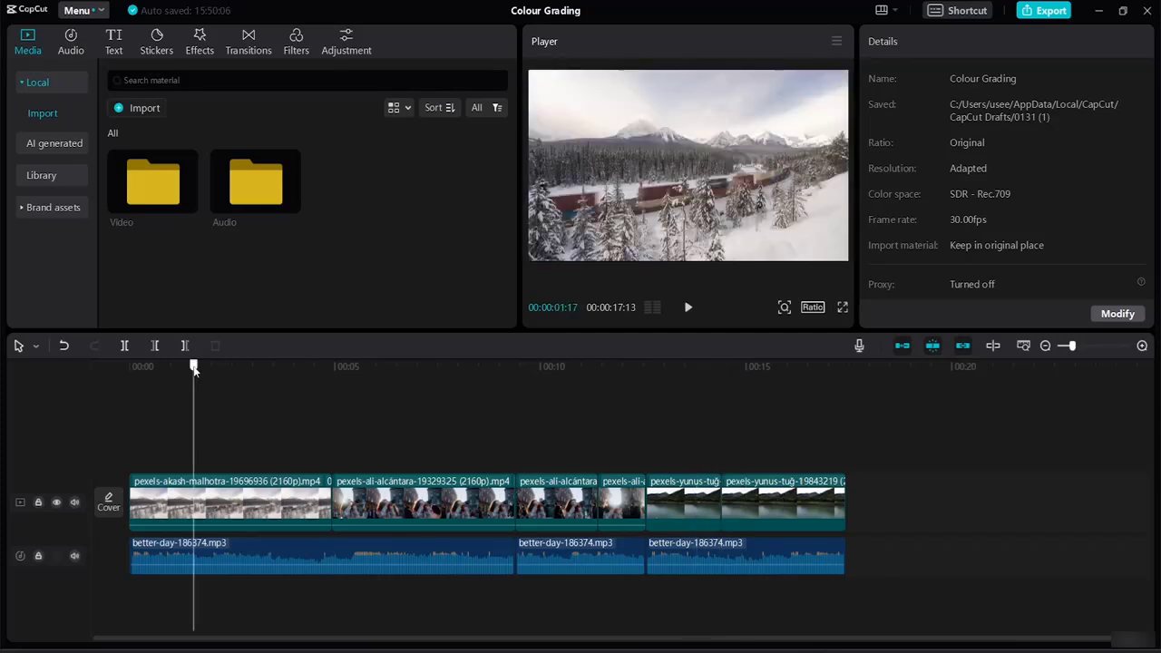
pyautogui.click(263, 509)
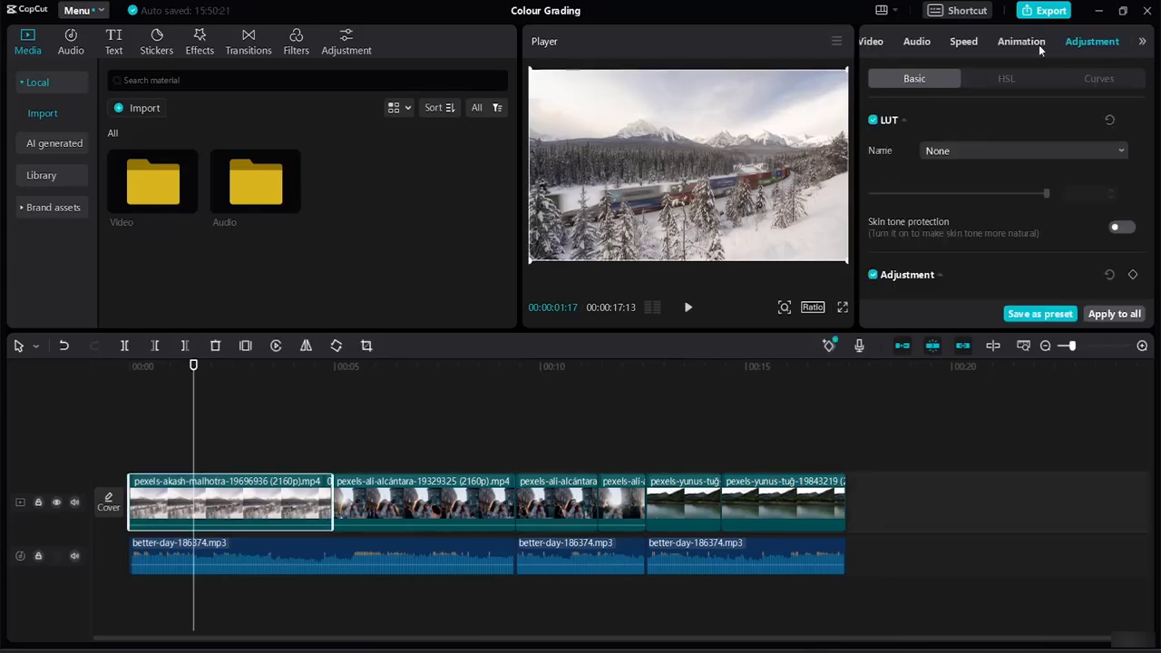
pyautogui.click(874, 42)
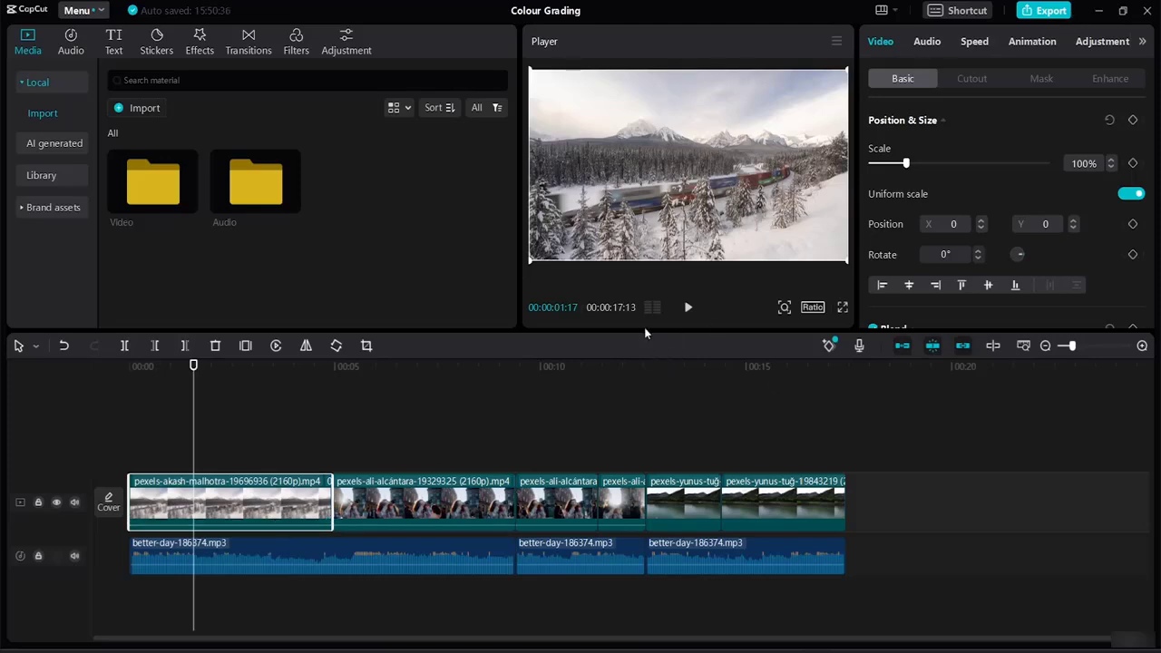
pyautogui.moveTo(645, 333); pyautogui.dragTo(649, 473)
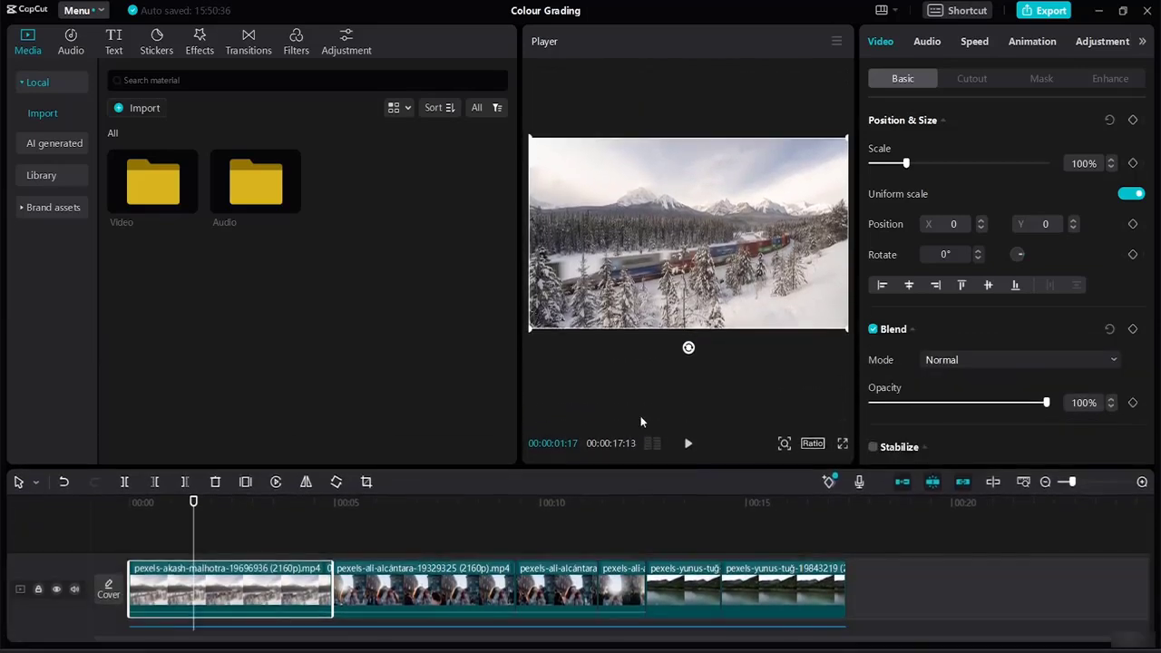
pyautogui.moveTo(640, 370)
pyautogui.mouseDown()
pyautogui.moveTo(641, 357)
pyautogui.moveTo(639, 386)
pyautogui.mouseUp()
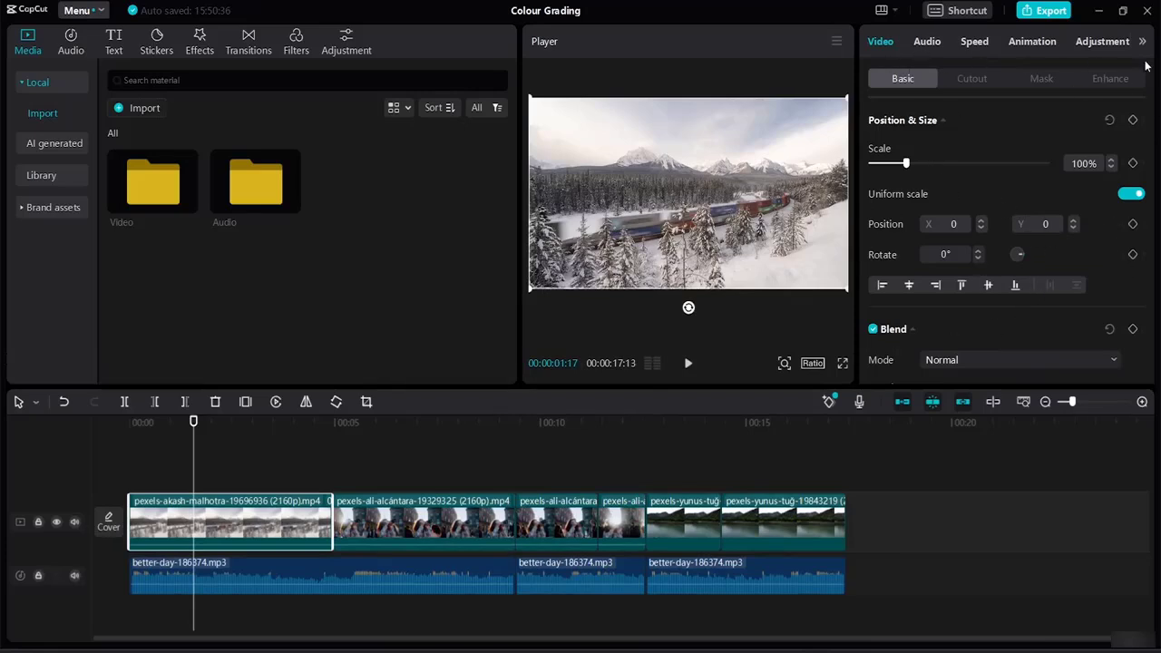
# Adjust the first clip's colour with Temp 14, Hue -11 and Saturation 24.
pyautogui.click(1119, 44)
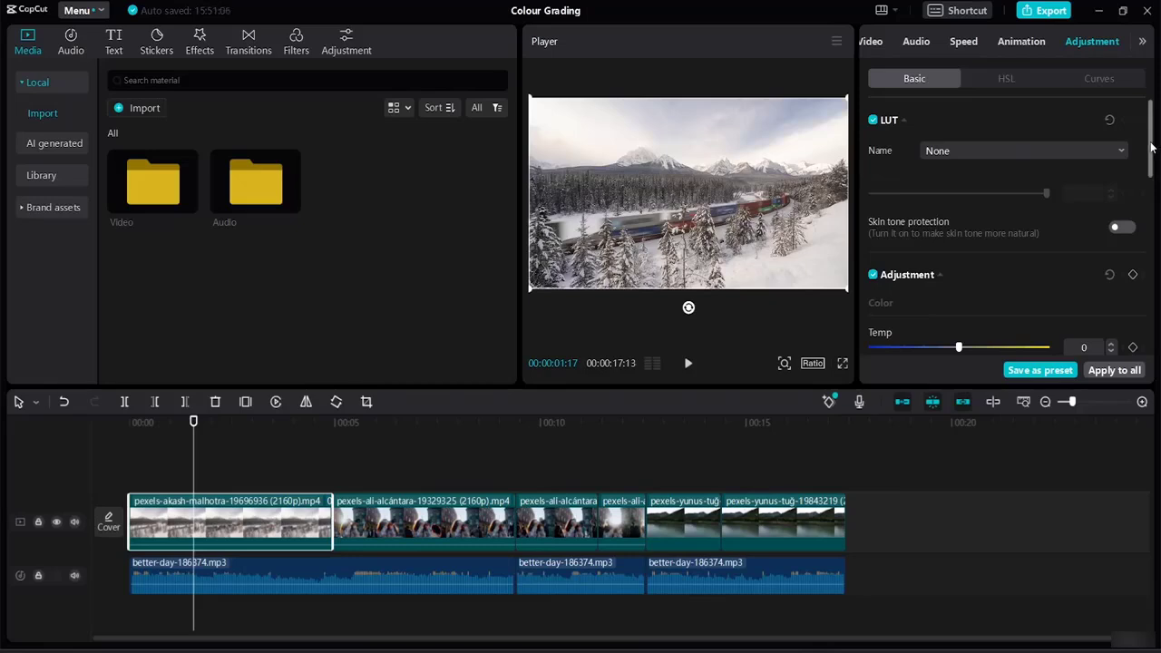
pyautogui.moveTo(1151, 145); pyautogui.dragTo(1151, 178)
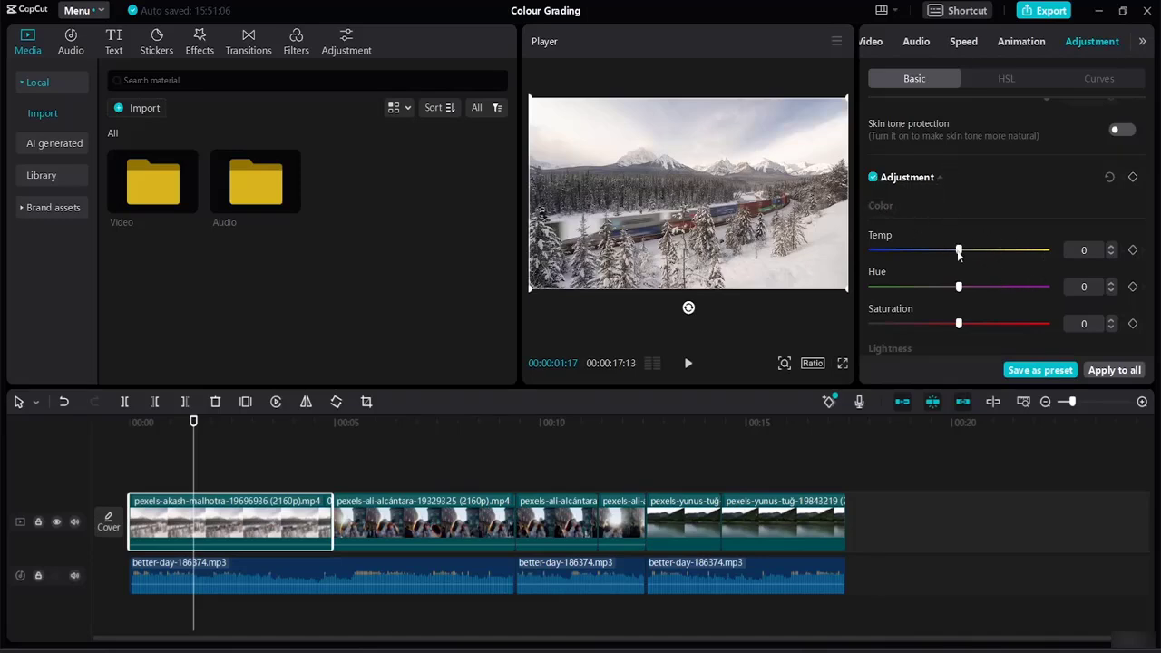
pyautogui.moveTo(958, 252); pyautogui.dragTo(938, 290)
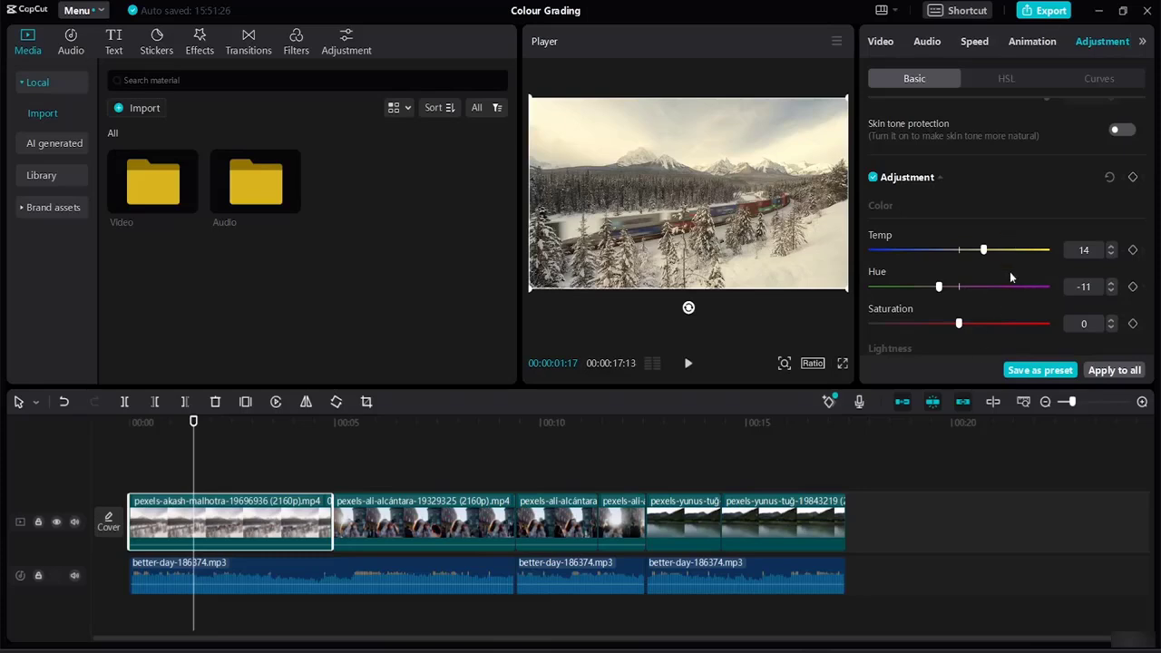
pyautogui.scroll(-2, 1129, 213)
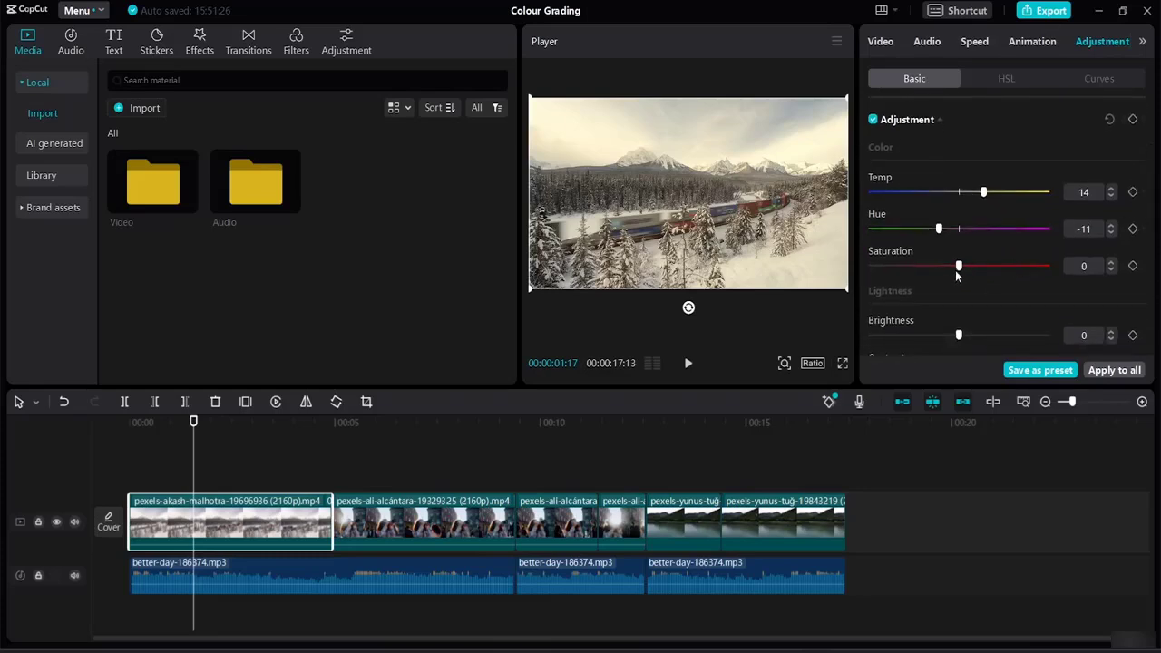
pyautogui.moveTo(960, 275); pyautogui.dragTo(1000, 269)
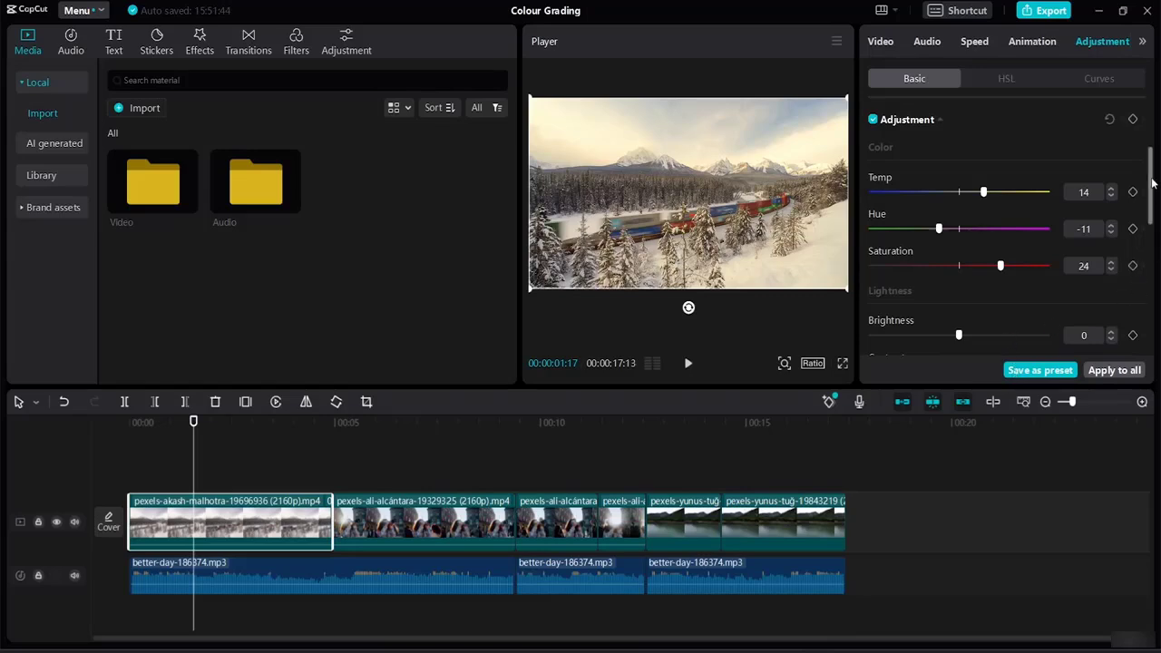
# Set the first clip's Brightness to -12, Contrast to 6, Highlight to 17 and Shadow to -26.
pyautogui.moveTo(1150, 178); pyautogui.dragTo(1147, 220)
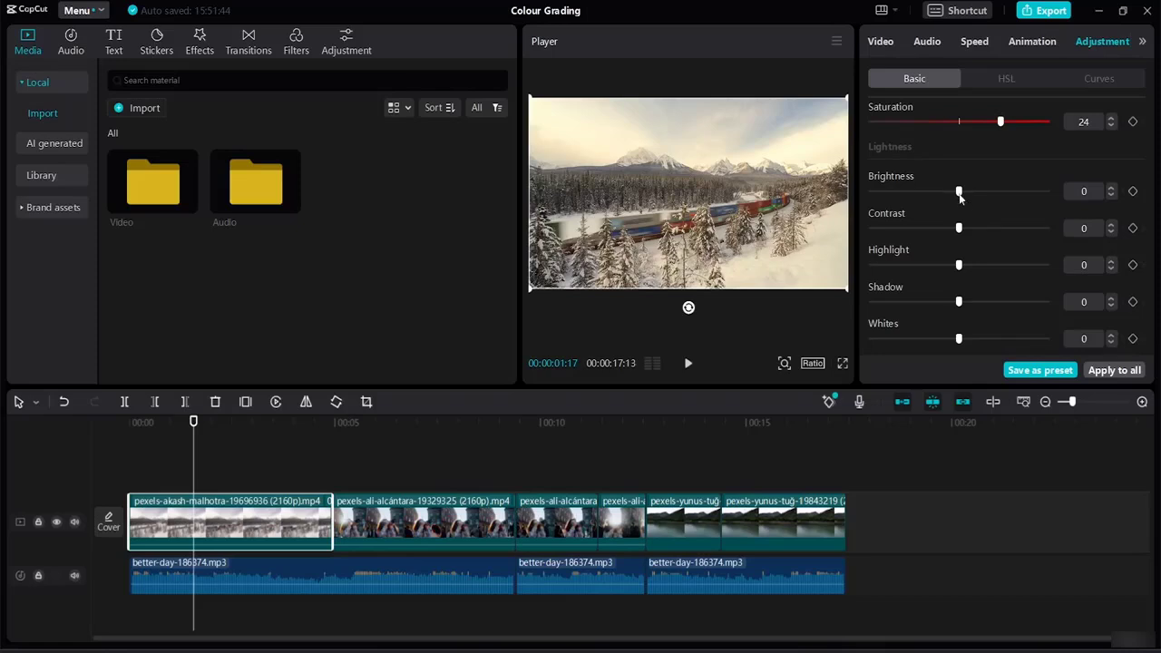
pyautogui.moveTo(960, 192); pyautogui.dragTo(935, 202)
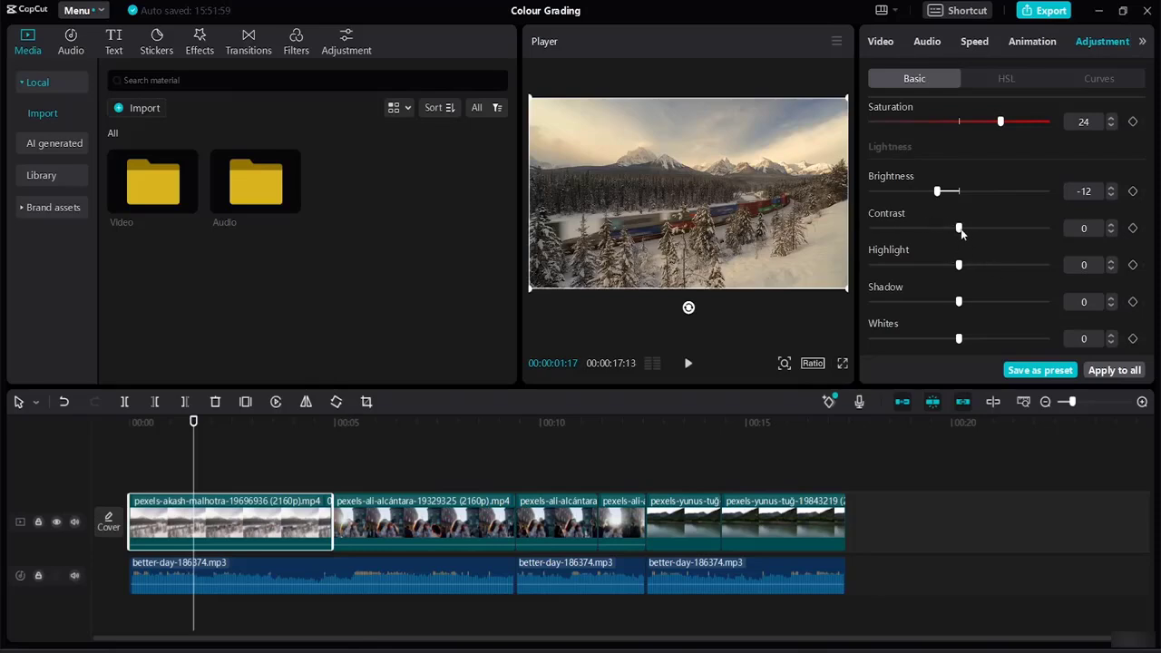
pyautogui.moveTo(958, 227)
pyautogui.mouseDown()
pyautogui.moveTo(992, 230)
pyautogui.moveTo(950, 229)
pyautogui.moveTo(965, 230)
pyautogui.mouseUp()
pyautogui.moveTo(959, 265); pyautogui.dragTo(987, 264)
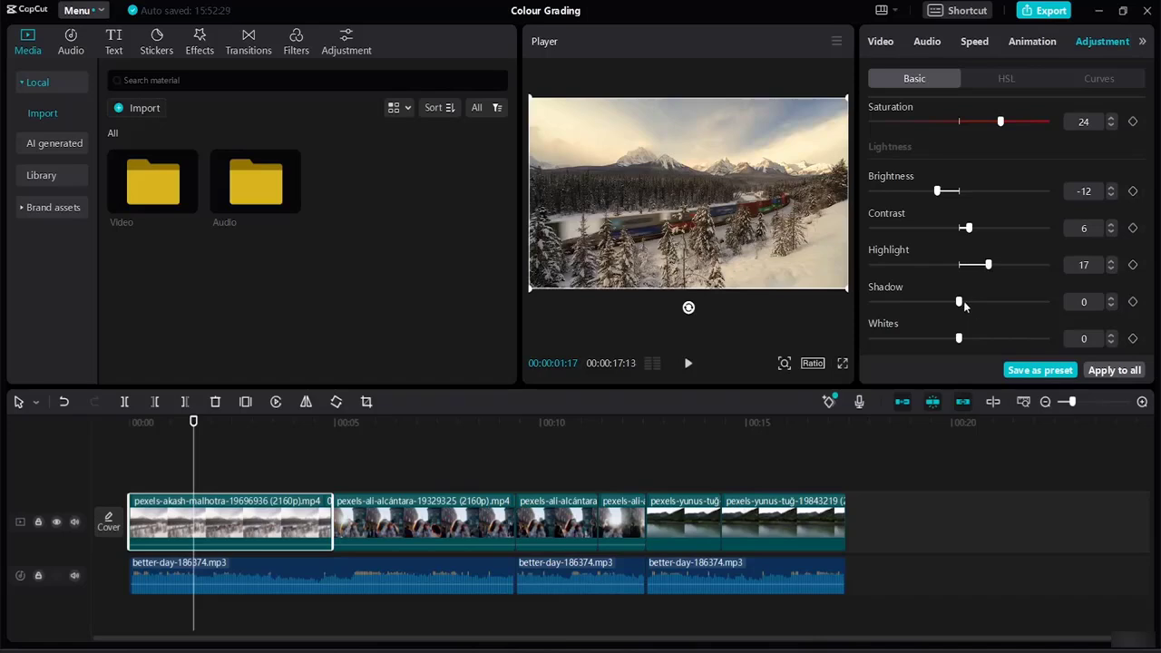
pyautogui.moveTo(959, 302); pyautogui.dragTo(912, 302)
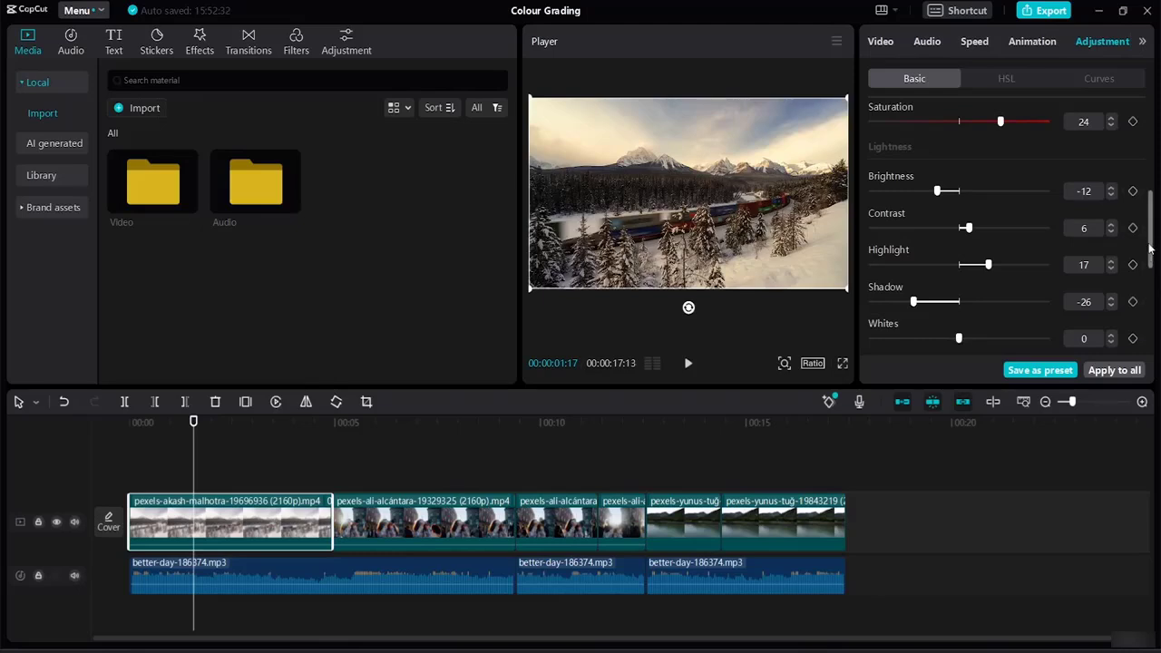
# Set the first clip's Whites to 14 and Blacks to 5.
pyautogui.scroll(-2, 1152, 277)
pyautogui.scroll(-3, 1153, 277)
pyautogui.scroll(1, 1153, 276)
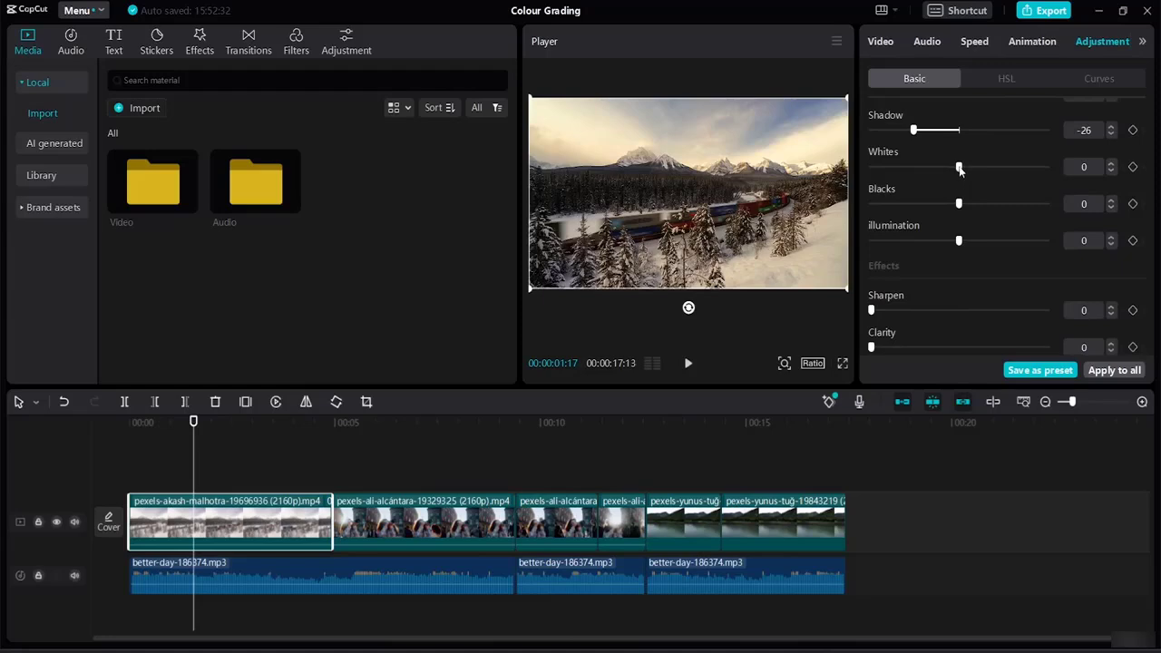
pyautogui.moveTo(959, 168)
pyautogui.mouseDown()
pyautogui.moveTo(1019, 177)
pyautogui.moveTo(981, 172)
pyautogui.mouseUp()
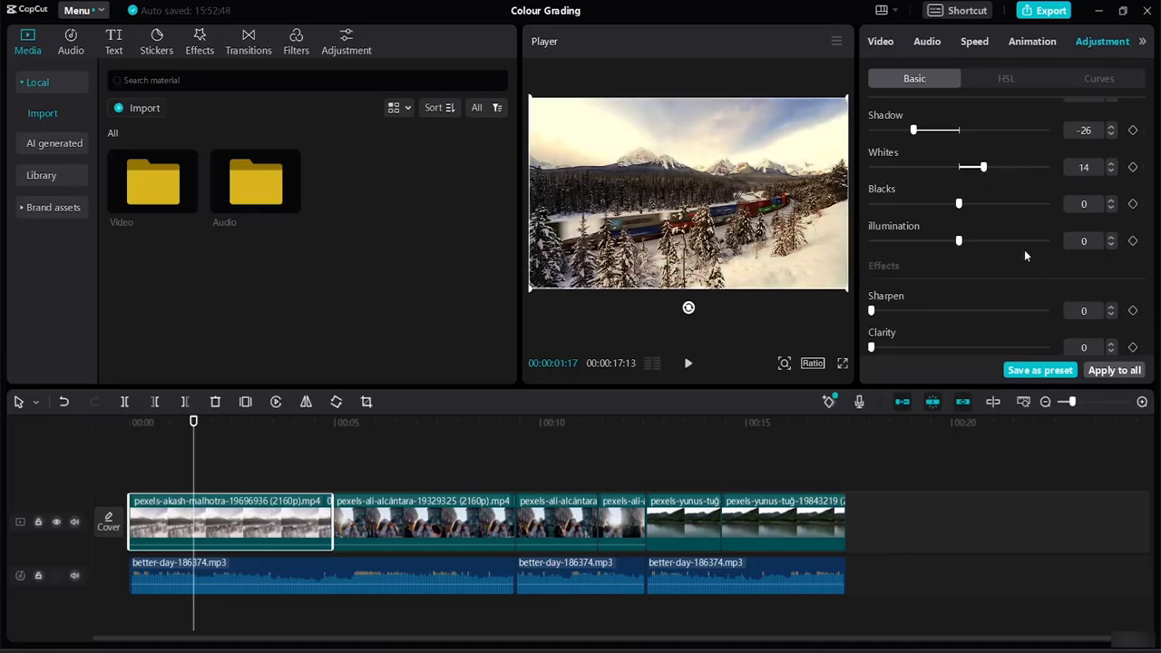
pyautogui.moveTo(960, 208)
pyautogui.mouseDown()
pyautogui.moveTo(1048, 206)
pyautogui.moveTo(944, 205)
pyautogui.moveTo(957, 210)
pyautogui.mouseUp()
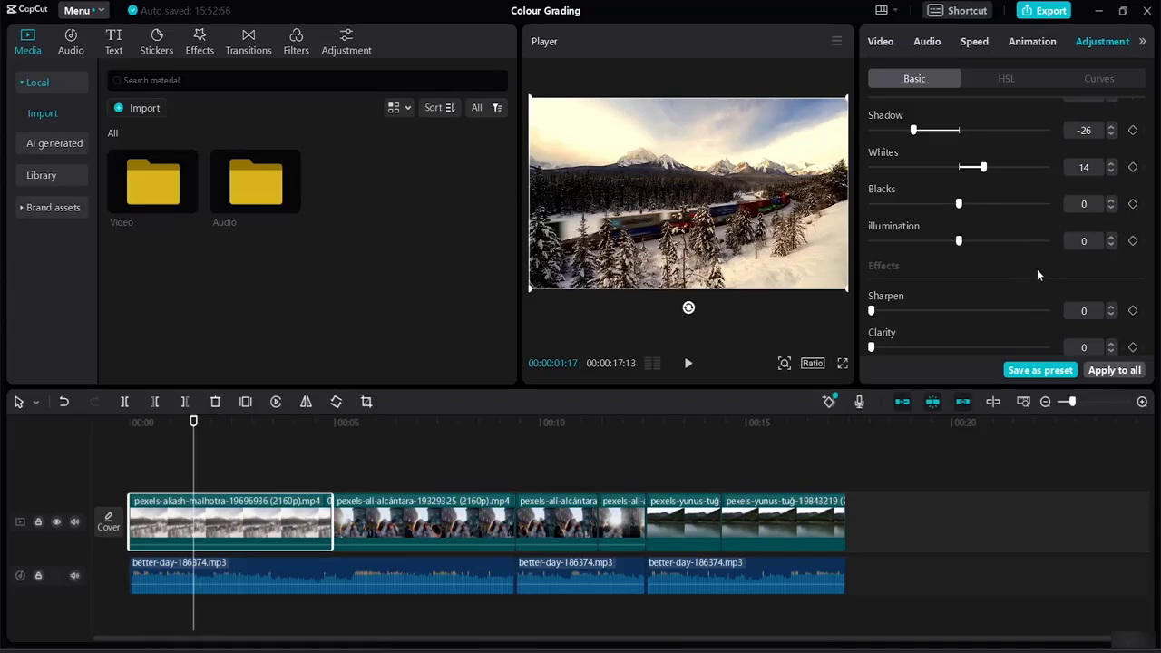
pyautogui.click(1110, 200)
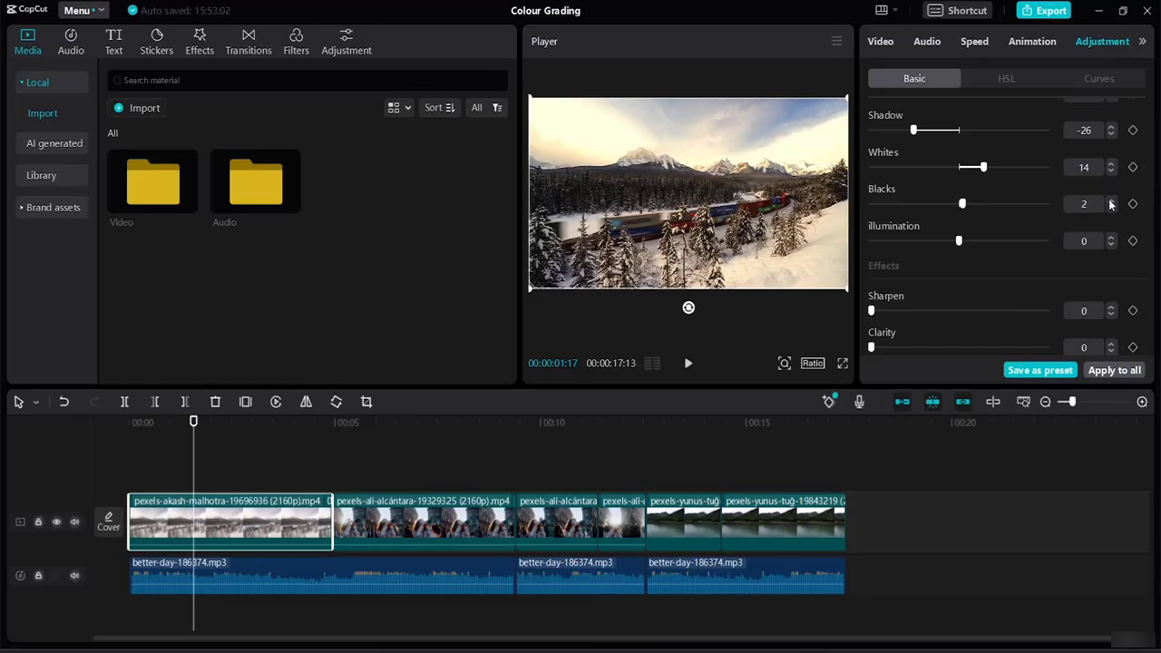
pyautogui.click(1111, 200)
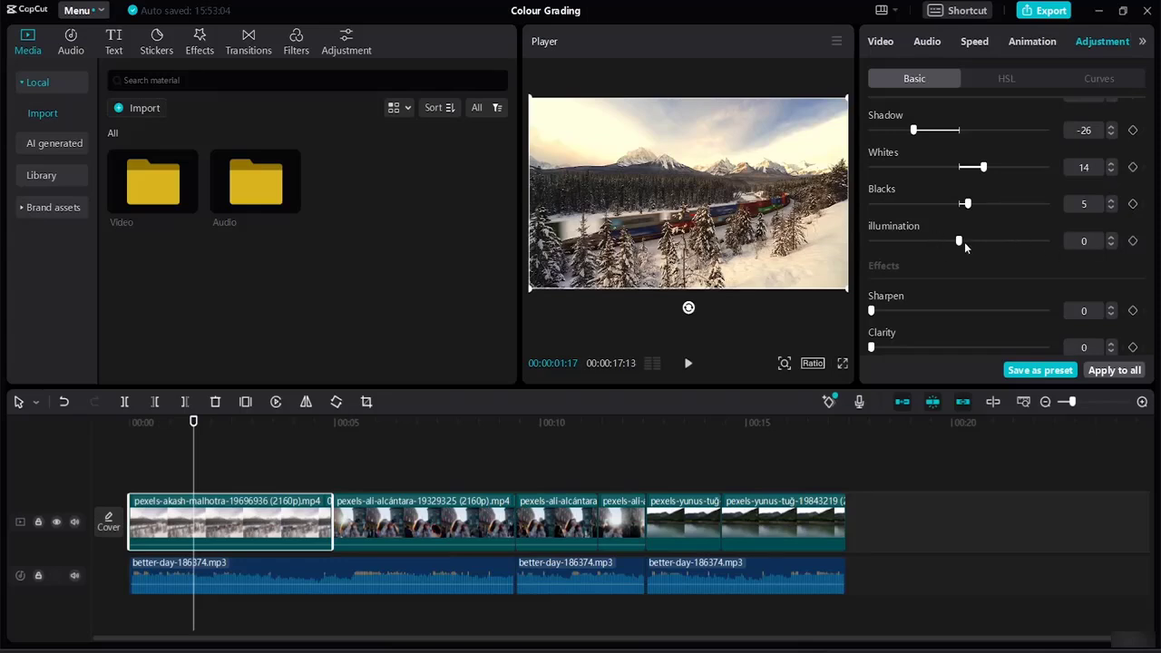
# Set the illumination of the selected first clip to 5.
pyautogui.click(1112, 235)
pyautogui.click(1112, 238)
pyautogui.click(1112, 236)
pyautogui.click(1111, 236)
pyautogui.click(1111, 237)
# Set the first clip's sharpen effect to 6 and its clarity to 30.
pyautogui.moveTo(1149, 277); pyautogui.dragTo(1152, 338)
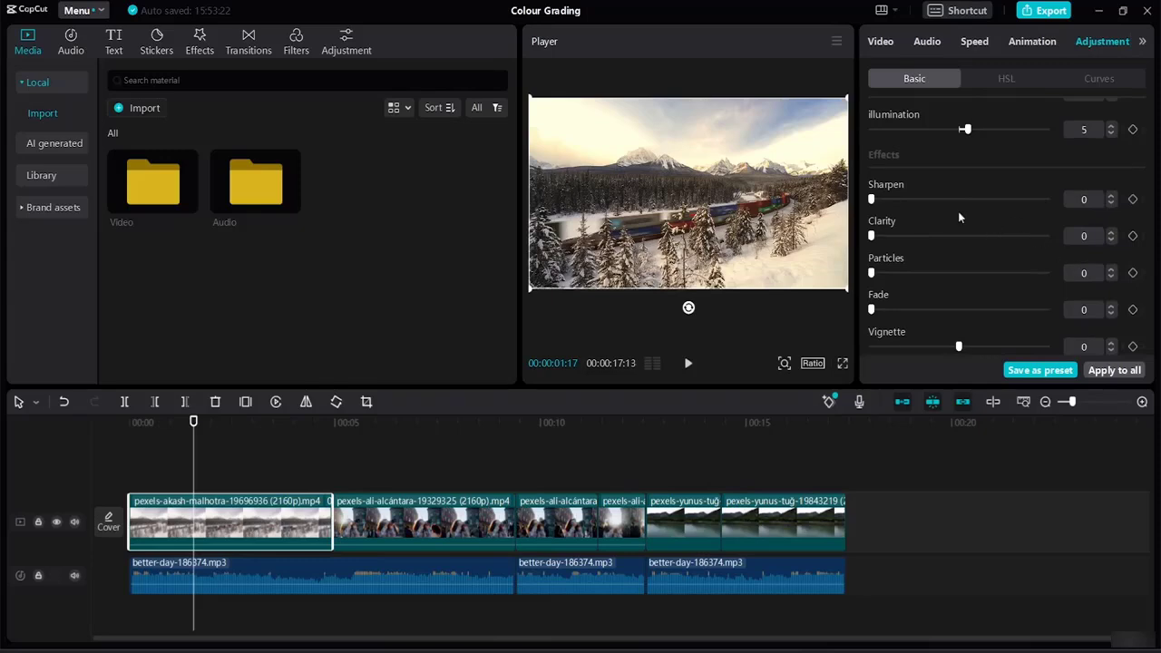
pyautogui.moveTo(872, 202); pyautogui.dragTo(891, 207)
pyautogui.moveTo(929, 197); pyautogui.dragTo(883, 202)
pyautogui.click(1113, 234)
pyautogui.click(1113, 234)
pyautogui.click(1113, 234)
pyautogui.click(1113, 234)
pyautogui.click(1113, 234)
pyautogui.click(1113, 234)
pyautogui.click(1111, 233)
pyautogui.click(1110, 233)
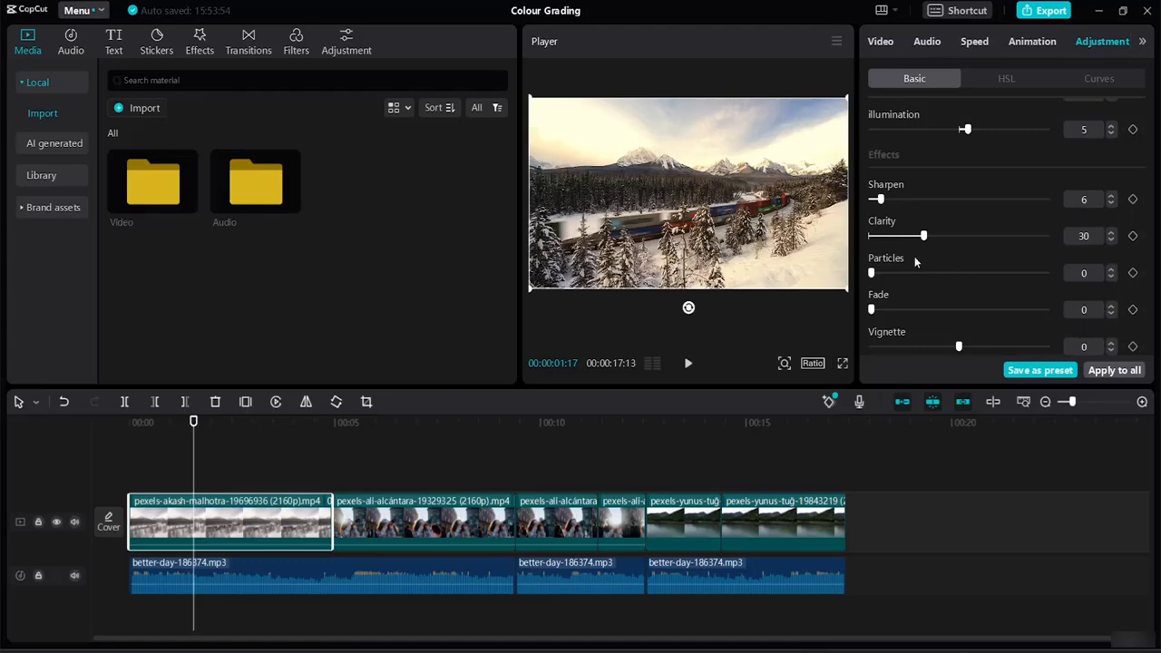
# Set the first clip's fade to 2 and its vignette to 30.
pyautogui.moveTo(876, 310)
pyautogui.mouseDown()
pyautogui.moveTo(1070, 318)
pyautogui.moveTo(876, 309)
pyautogui.mouseUp()
pyautogui.moveTo(958, 347); pyautogui.dragTo(935, 350)
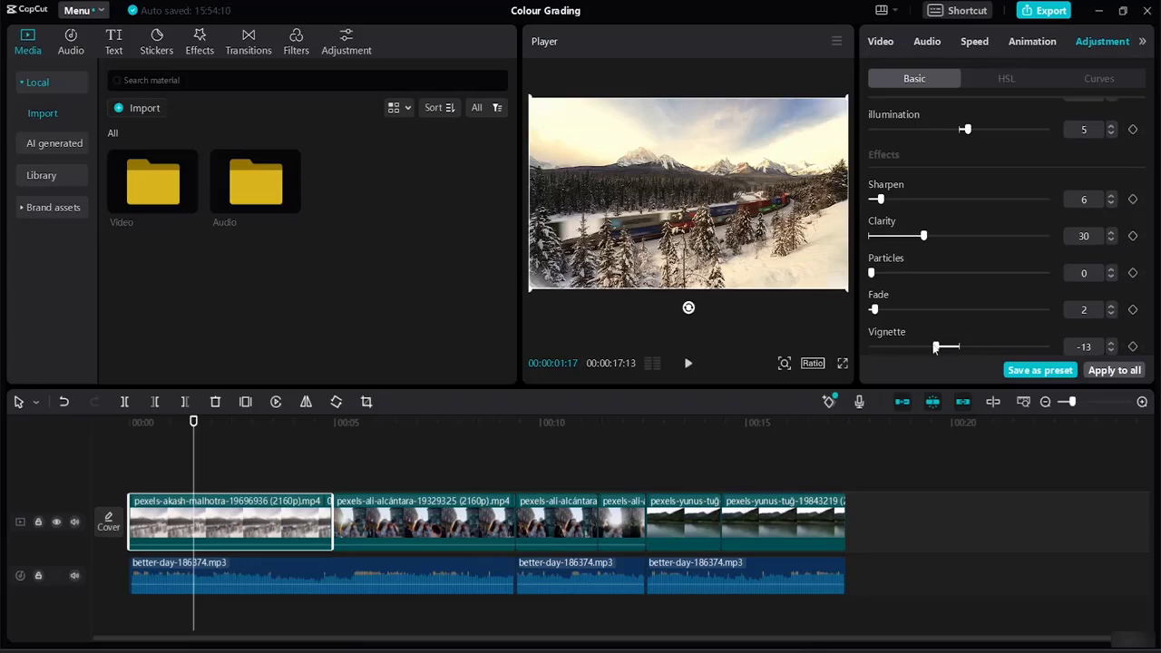
pyautogui.moveTo(935, 348); pyautogui.dragTo(1009, 352)
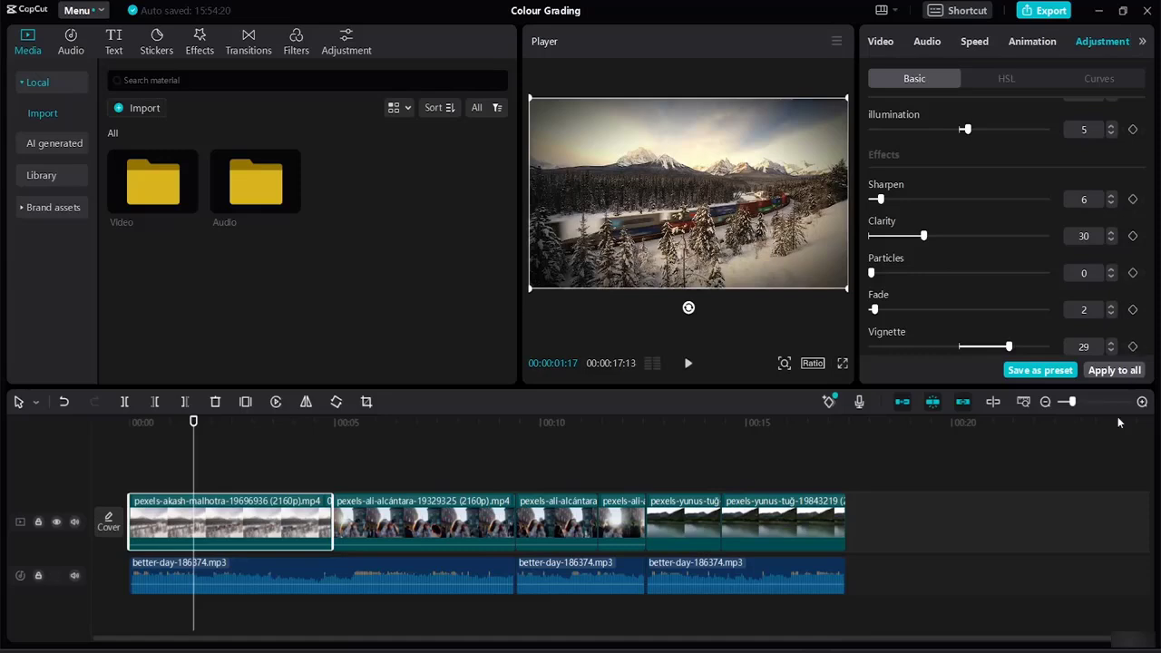
pyautogui.click(1111, 343)
# Save the first clip's adjustments as a preset and dismiss the brand kit notice.
pyautogui.click(1052, 373)
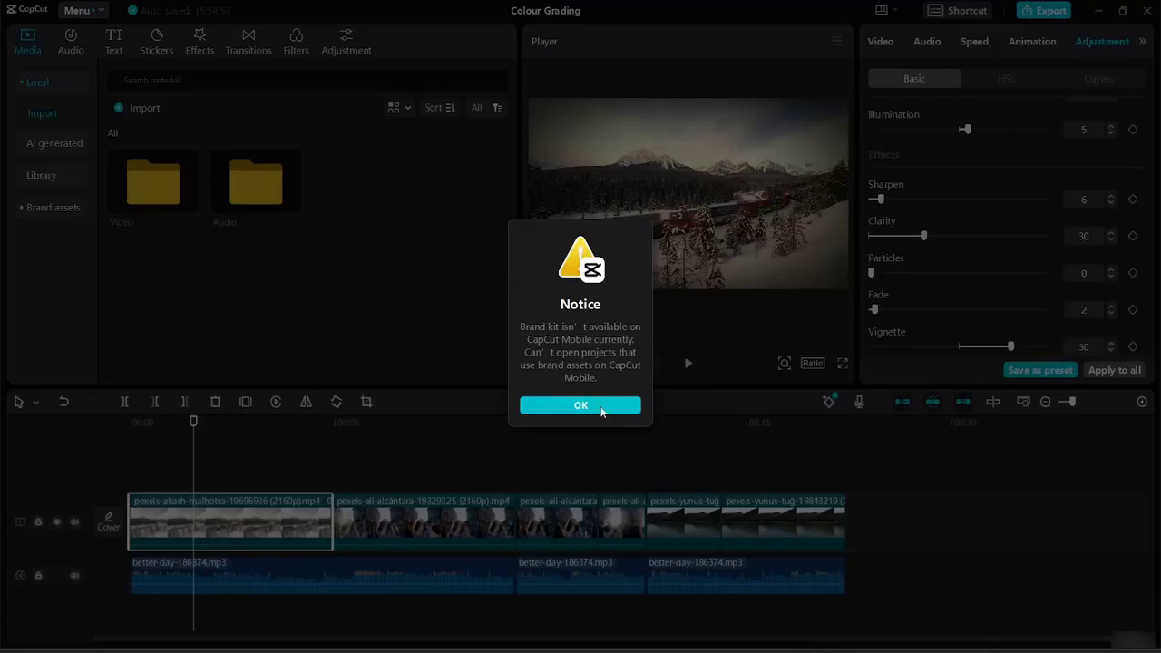
pyautogui.click(608, 410)
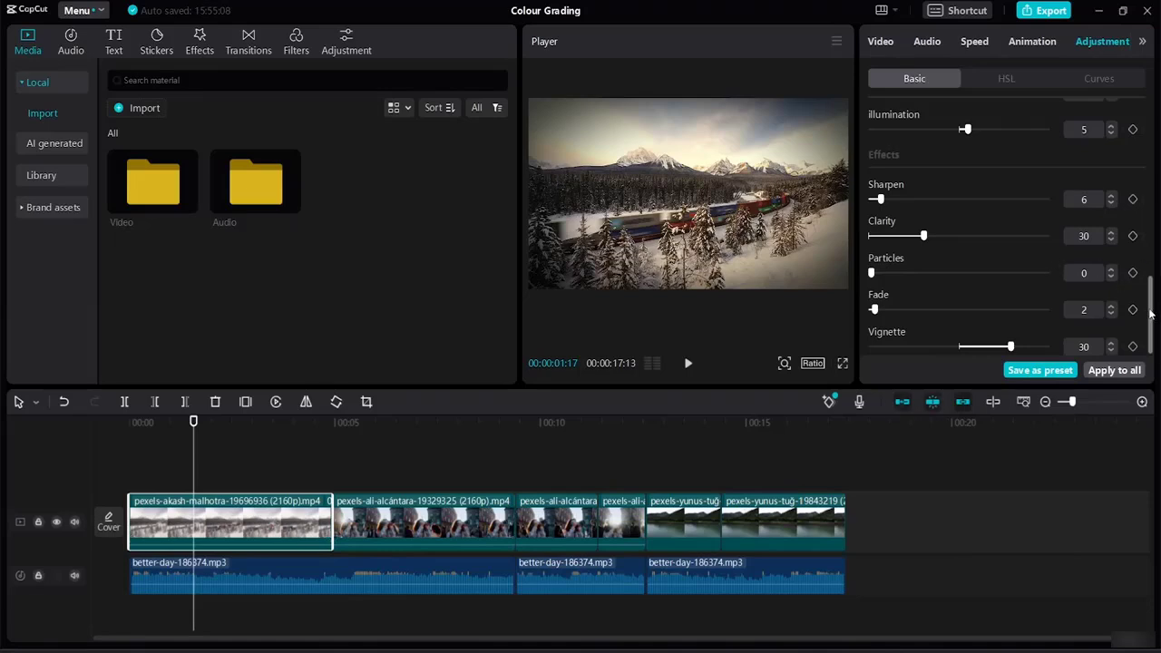
# Switch the Adjustment group off and back on to compare the first clip with and without the grade.
pyautogui.moveTo(1148, 312); pyautogui.dragTo(1157, 166)
pyautogui.click(872, 180)
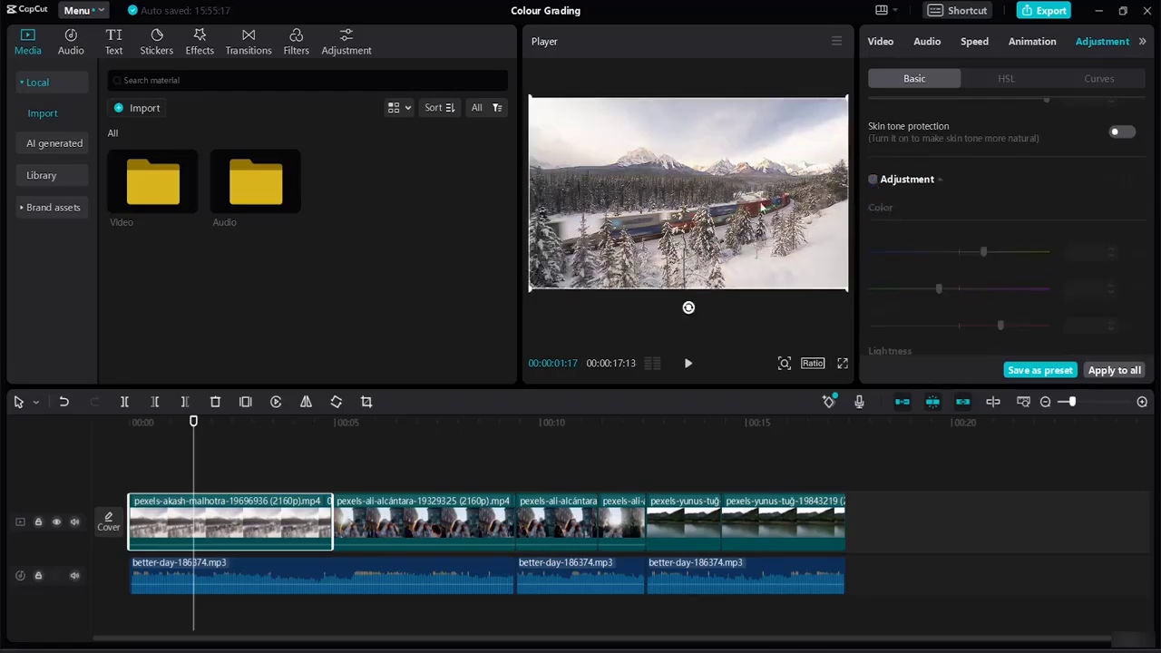
pyautogui.click(873, 179)
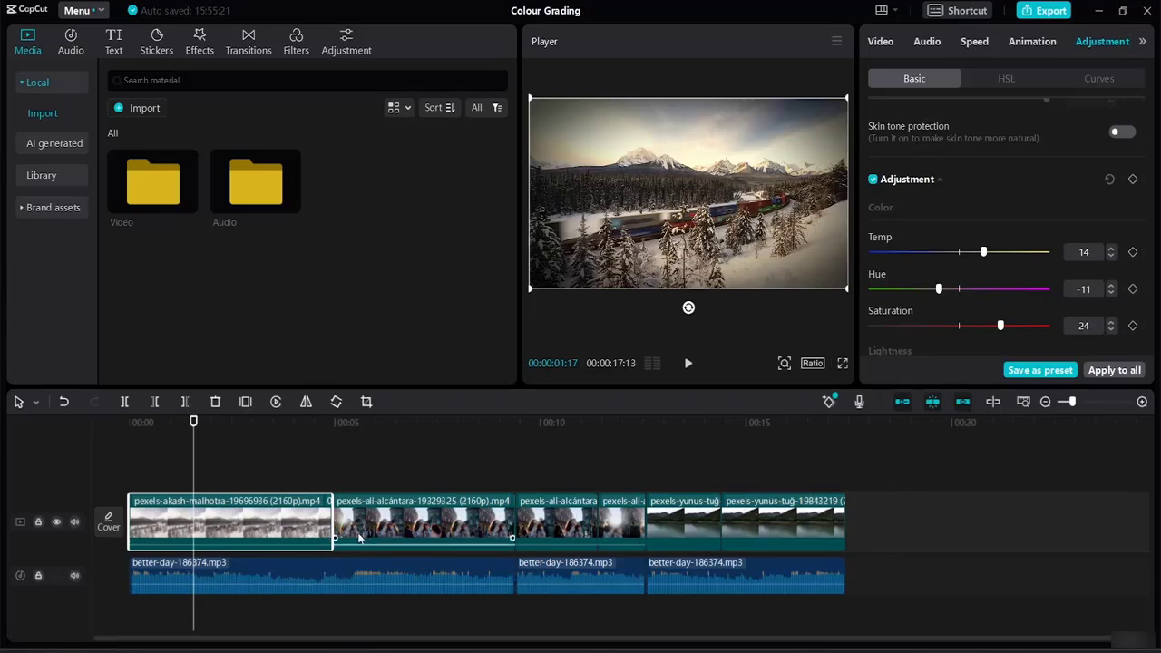
# Apply the adjustments to all clips and place the longer lake clip before the shorter one on the timeline.
pyautogui.click(1114, 372)
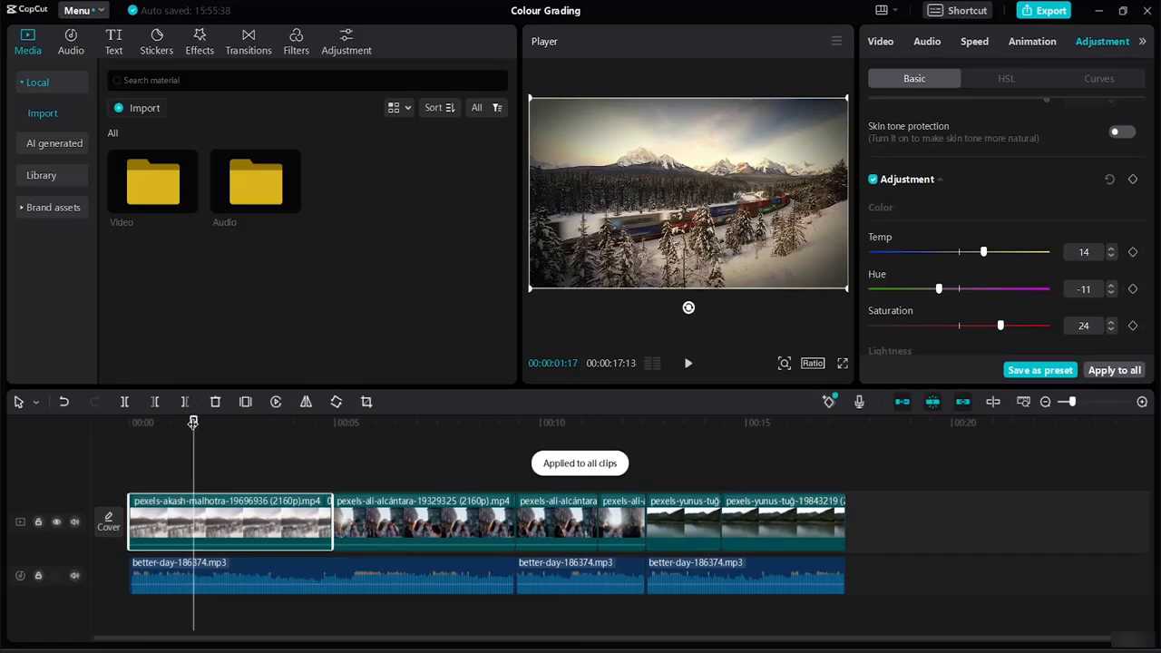
pyautogui.moveTo(193, 422); pyautogui.dragTo(672, 520)
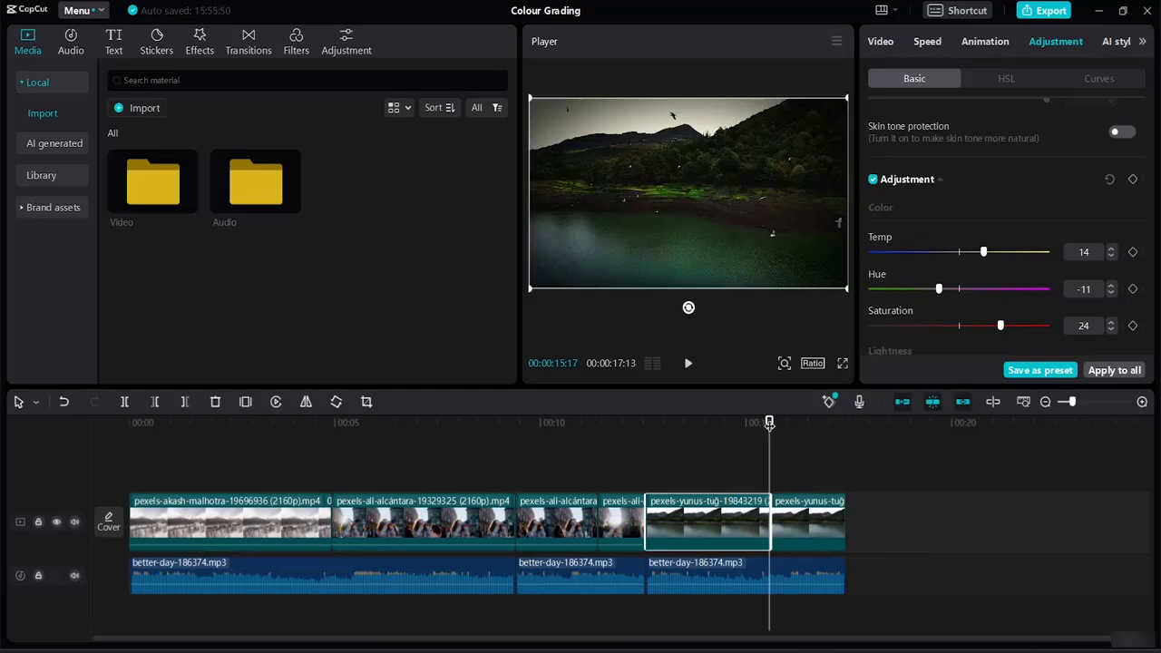
pyautogui.moveTo(769, 423); pyautogui.dragTo(559, 423)
pyautogui.click(908, 531)
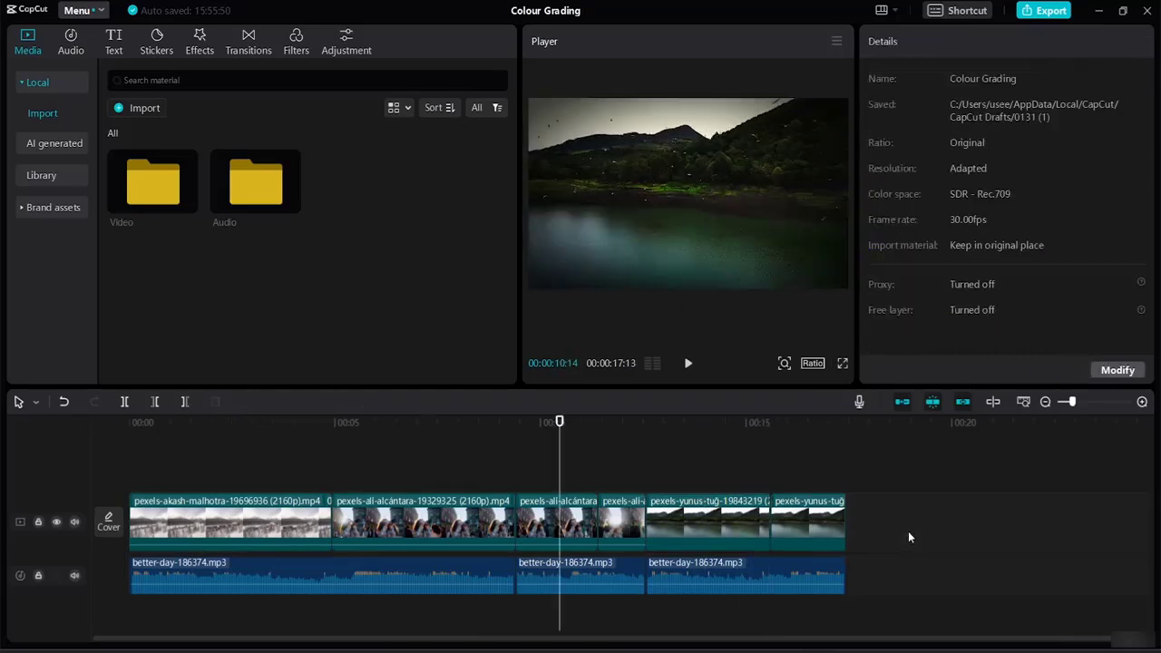
# In the first clip's HSL settings, set the red channel to hue 32, saturation -45 and brightness 83.
pyautogui.press('End')
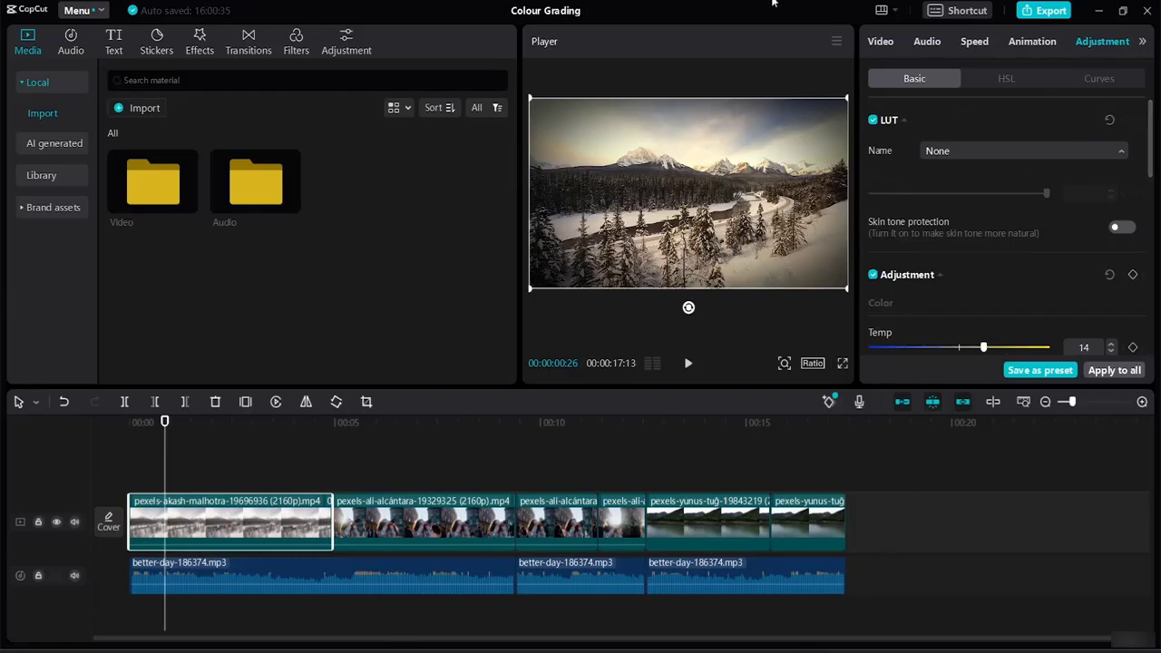
pyautogui.click(1004, 80)
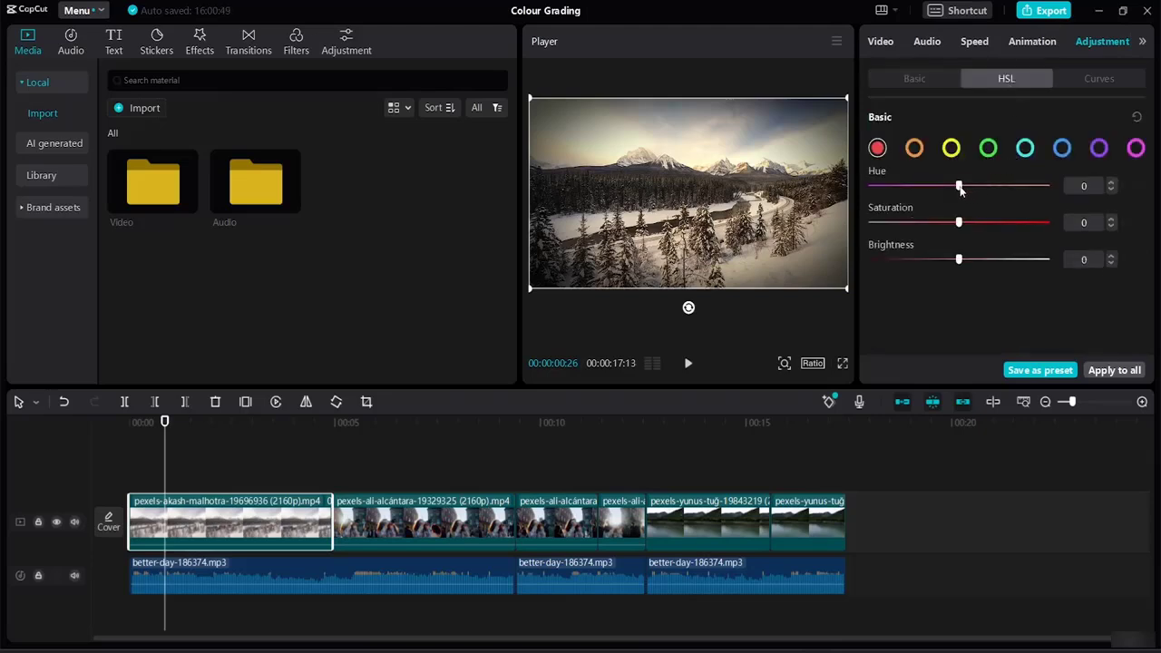
pyautogui.moveTo(960, 186); pyautogui.dragTo(919, 223)
pyautogui.moveTo(959, 260); pyautogui.dragTo(1025, 262)
# Raise the upper part of the first clip's Brightness (Luma) curve with one added point and apply the adjustments to all clips.
pyautogui.click(1089, 79)
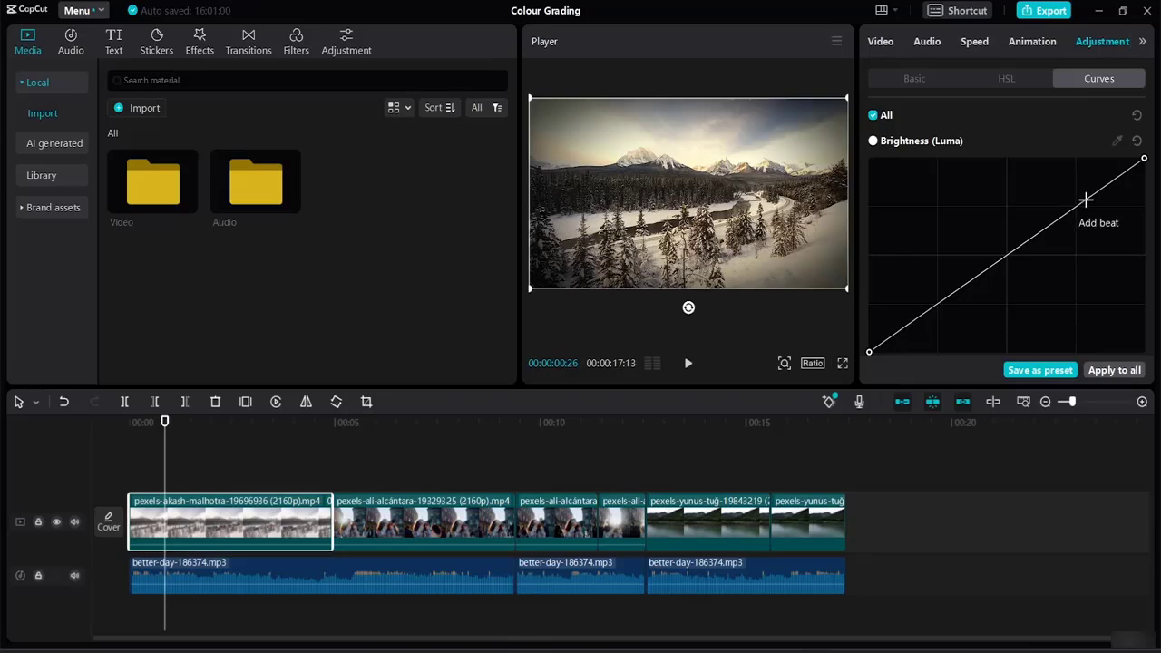
pyautogui.moveTo(1086, 200); pyautogui.dragTo(1059, 183)
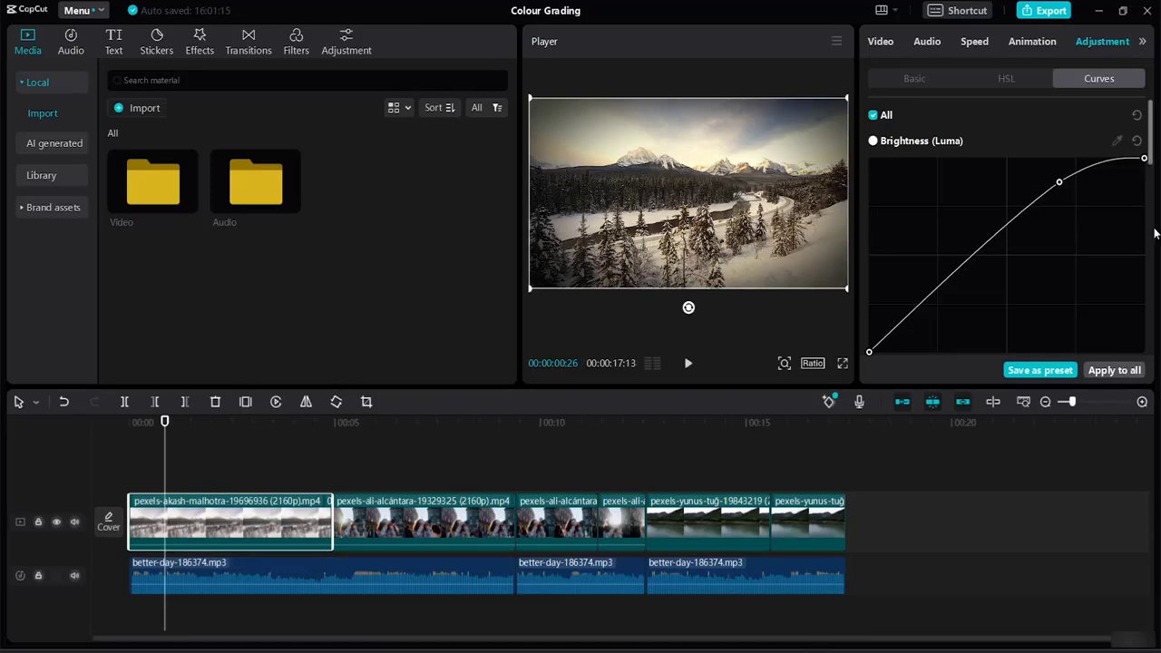
pyautogui.click(1121, 372)
# Review the adjustment settings and play the timeline from the start to check the grade across the clips.
pyautogui.click(1007, 80)
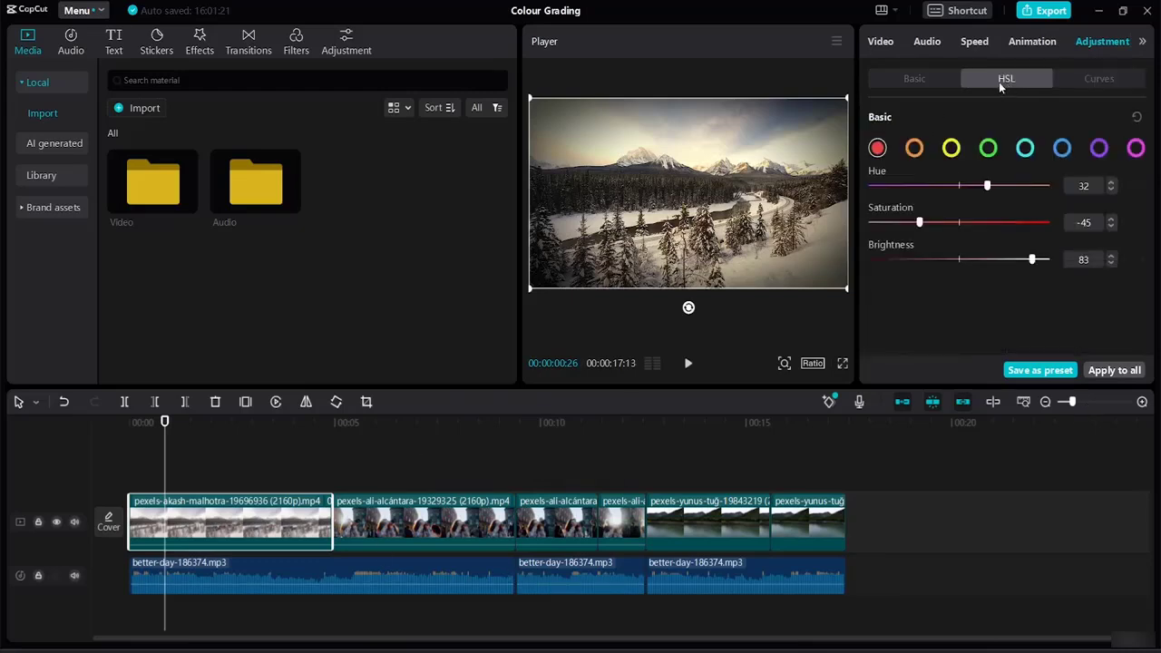
pyautogui.click(927, 80)
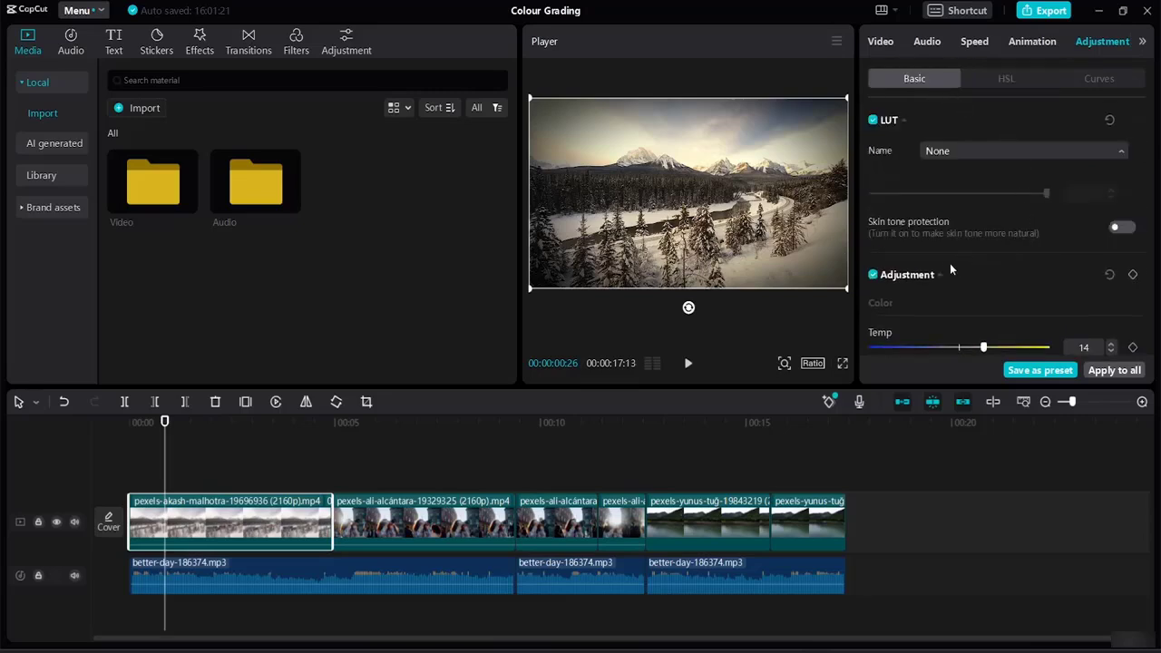
pyautogui.click(436, 452)
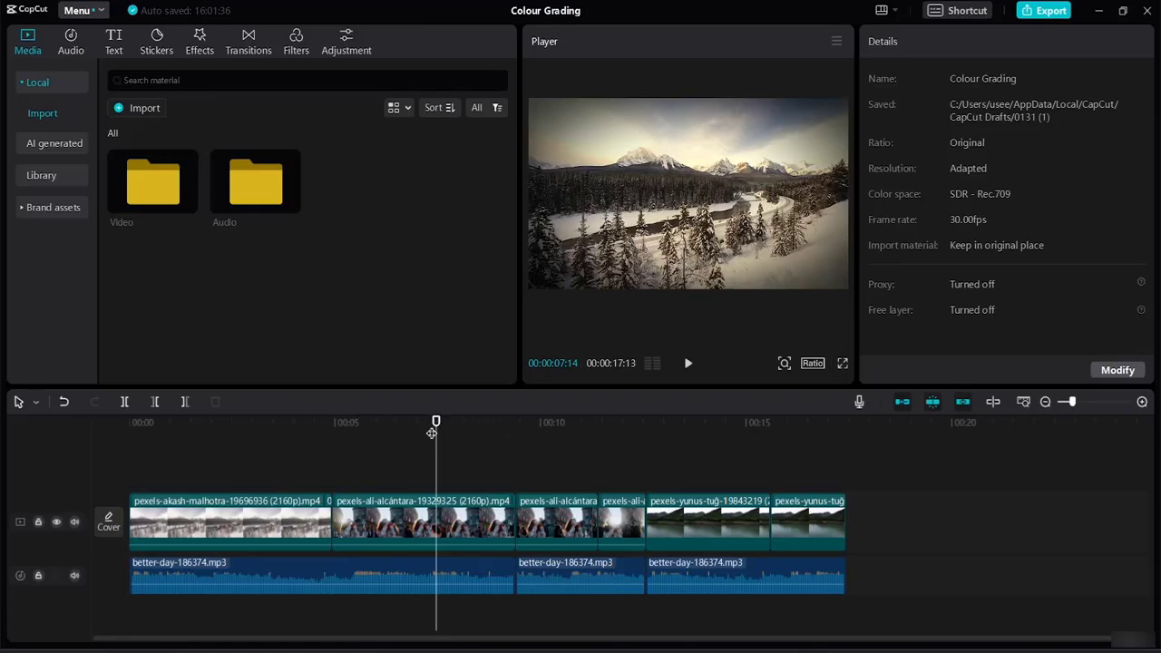
pyautogui.moveTo(437, 424); pyautogui.dragTo(127, 363)
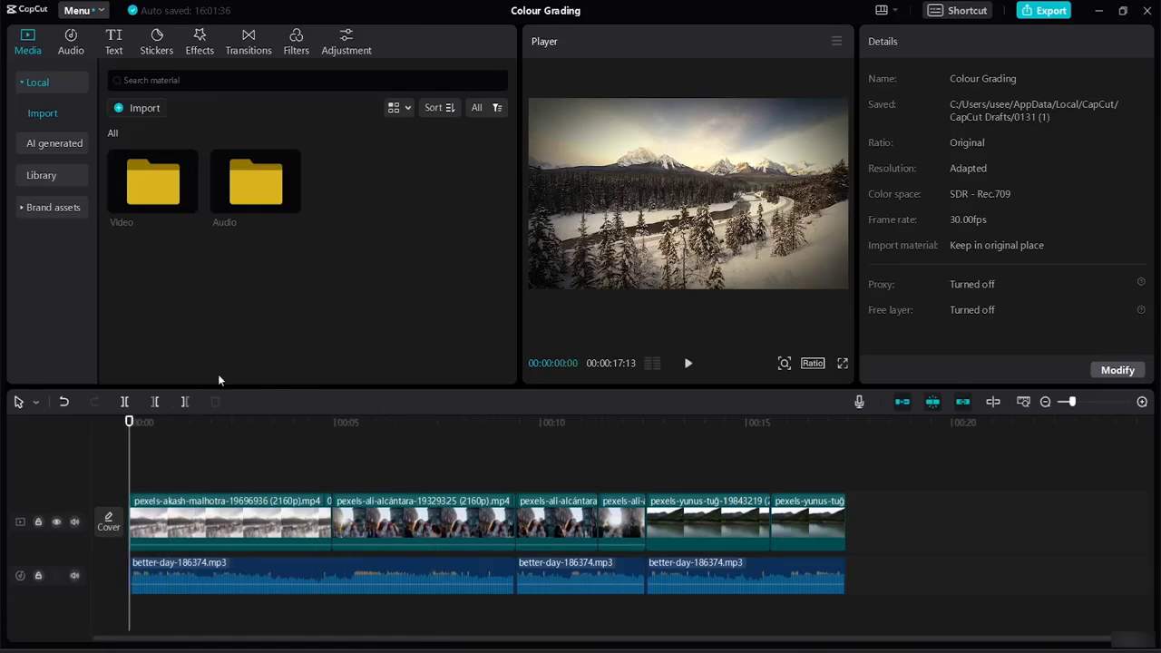
pyautogui.click(688, 364)
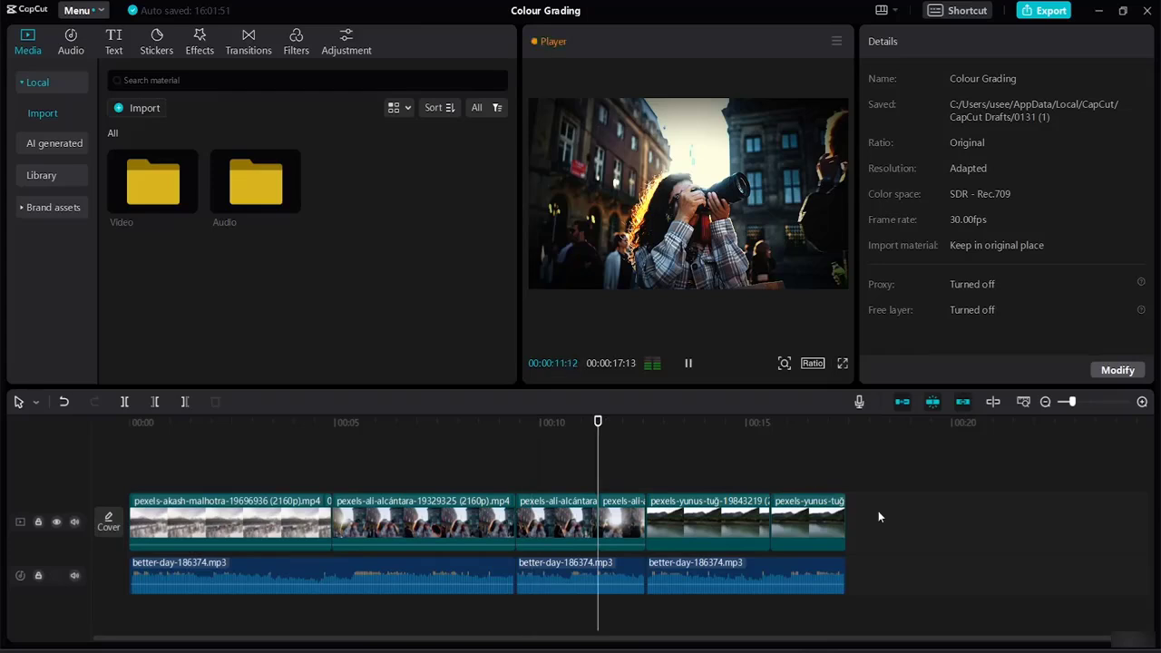
pyautogui.click(689, 364)
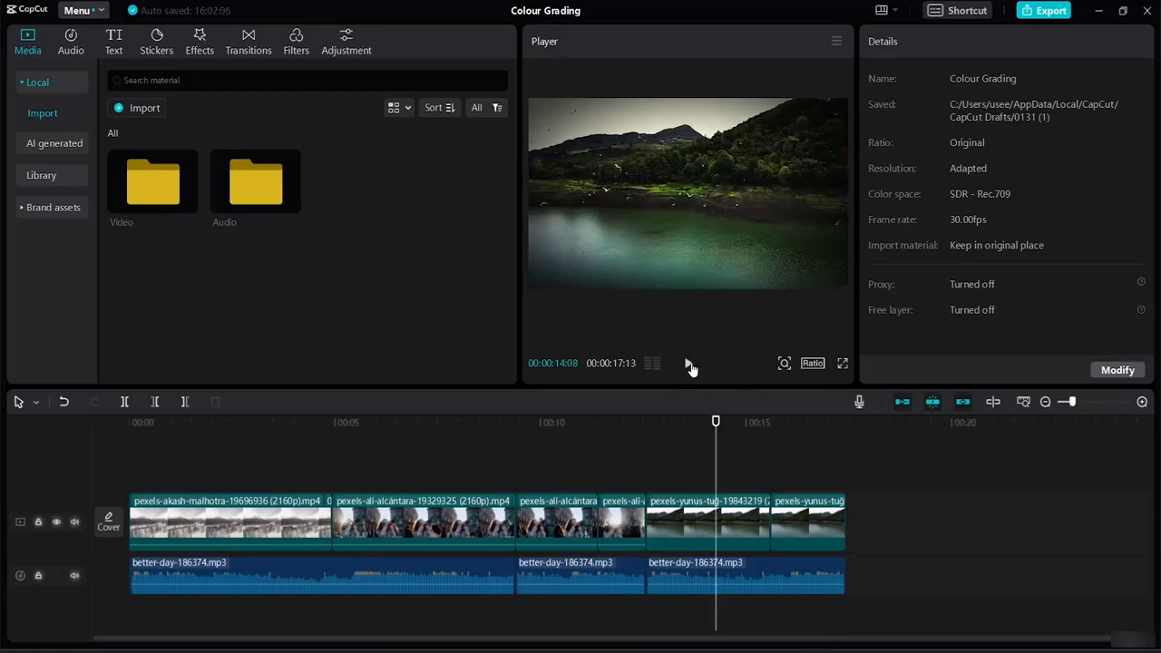
pyautogui.click(689, 364)
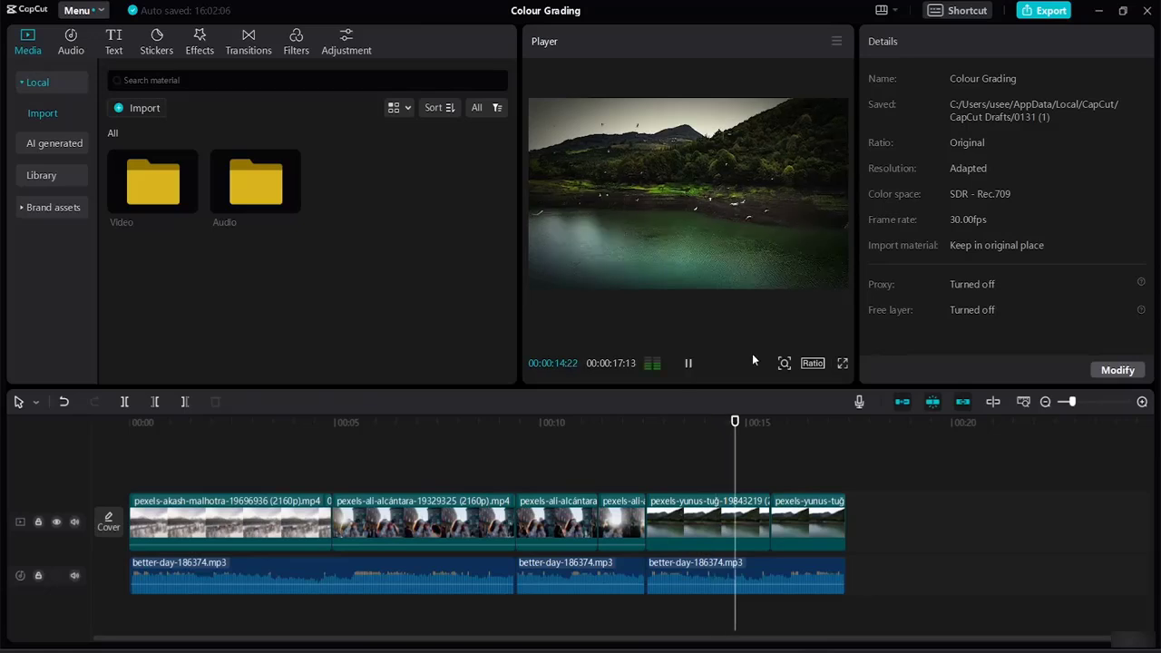
pyautogui.click(687, 365)
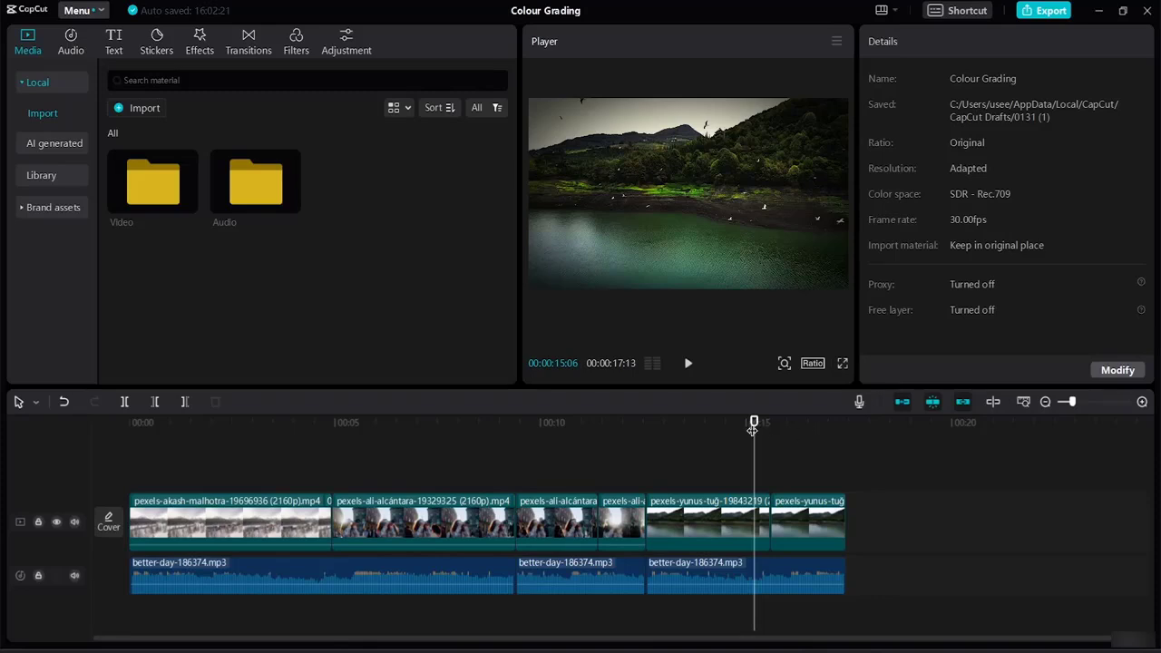
pyautogui.click(347, 422)
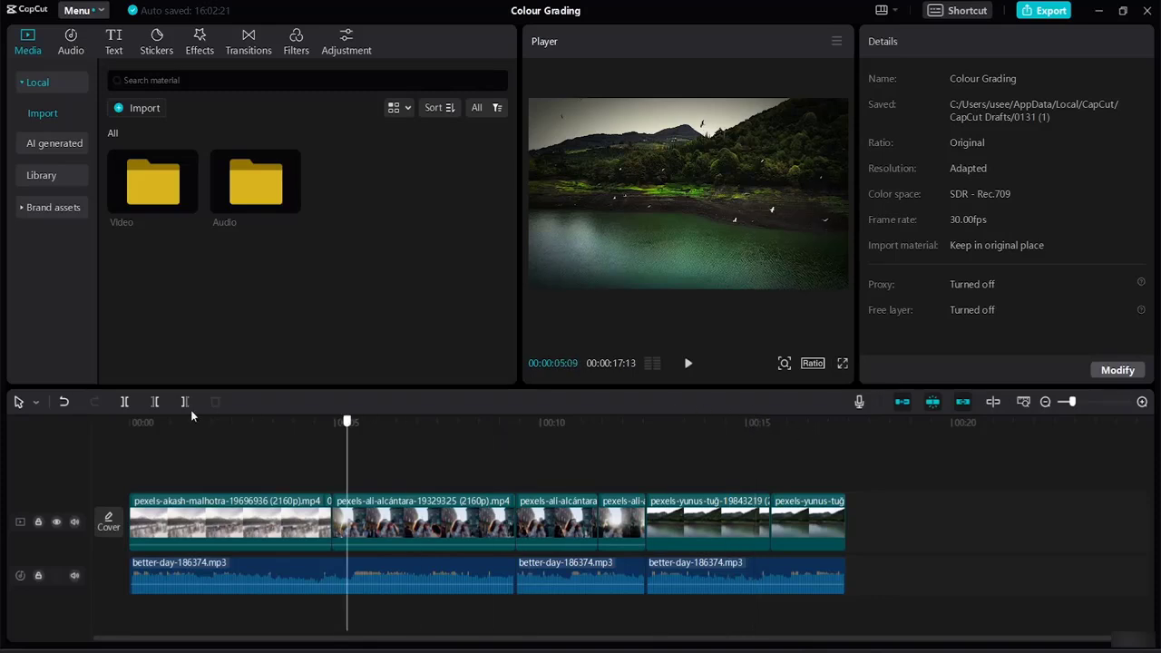
pyautogui.click(129, 422)
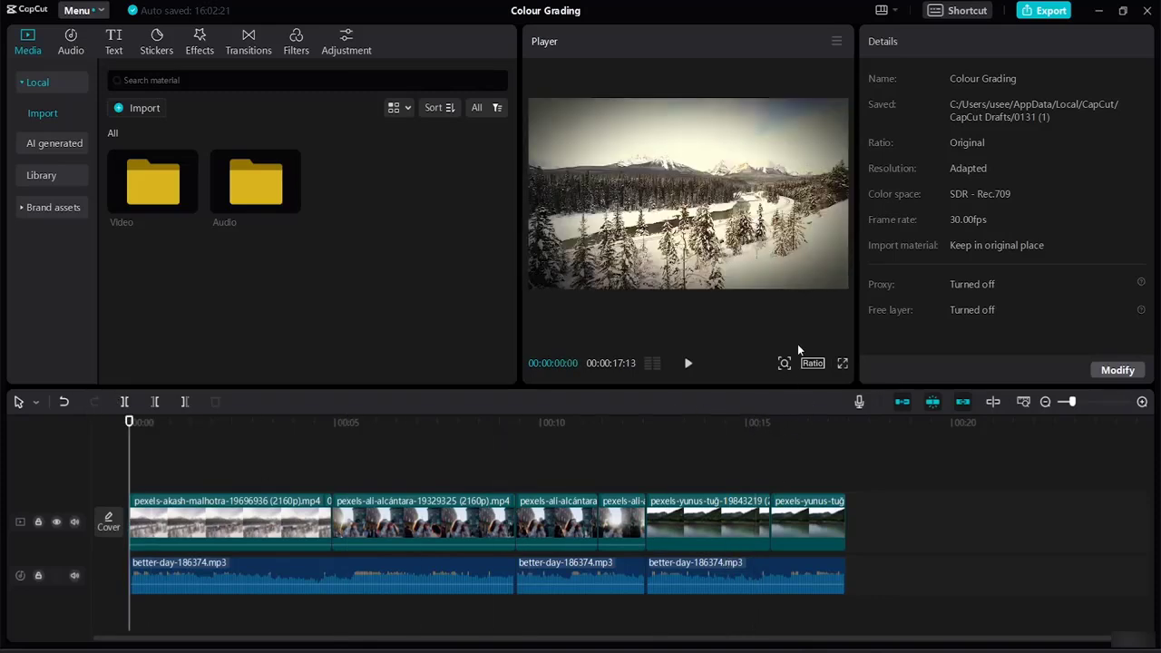
# Download the brand_filters_2 and brand_filters_1 presets from the adjustment library.
pyautogui.click(347, 38)
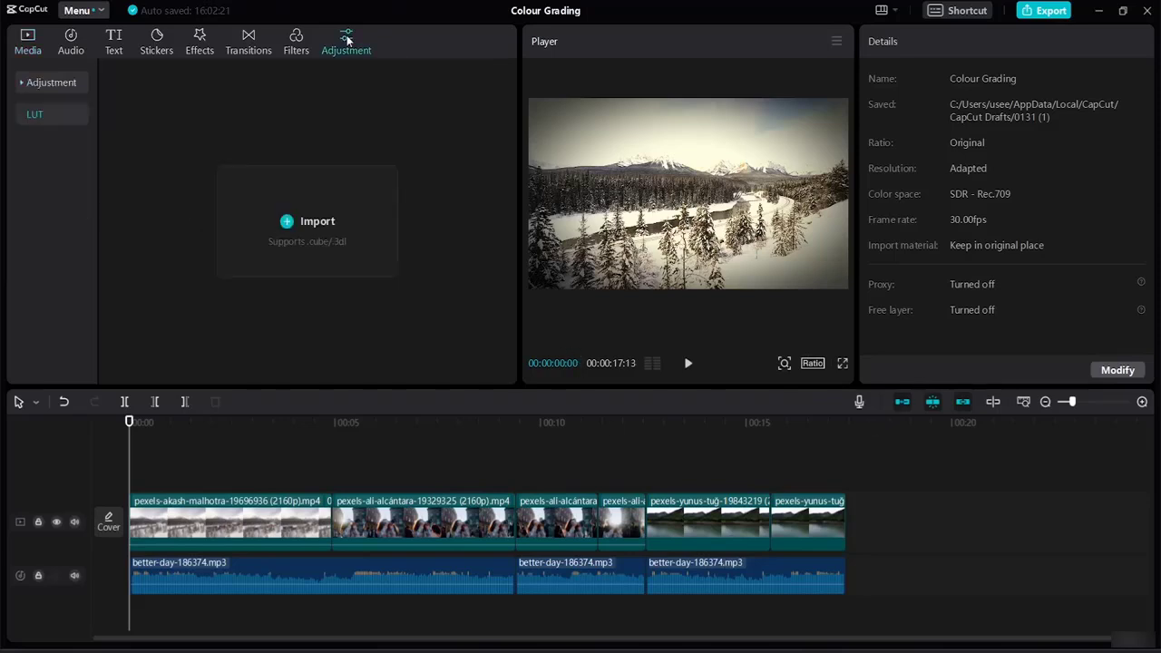
pyautogui.click(70, 84)
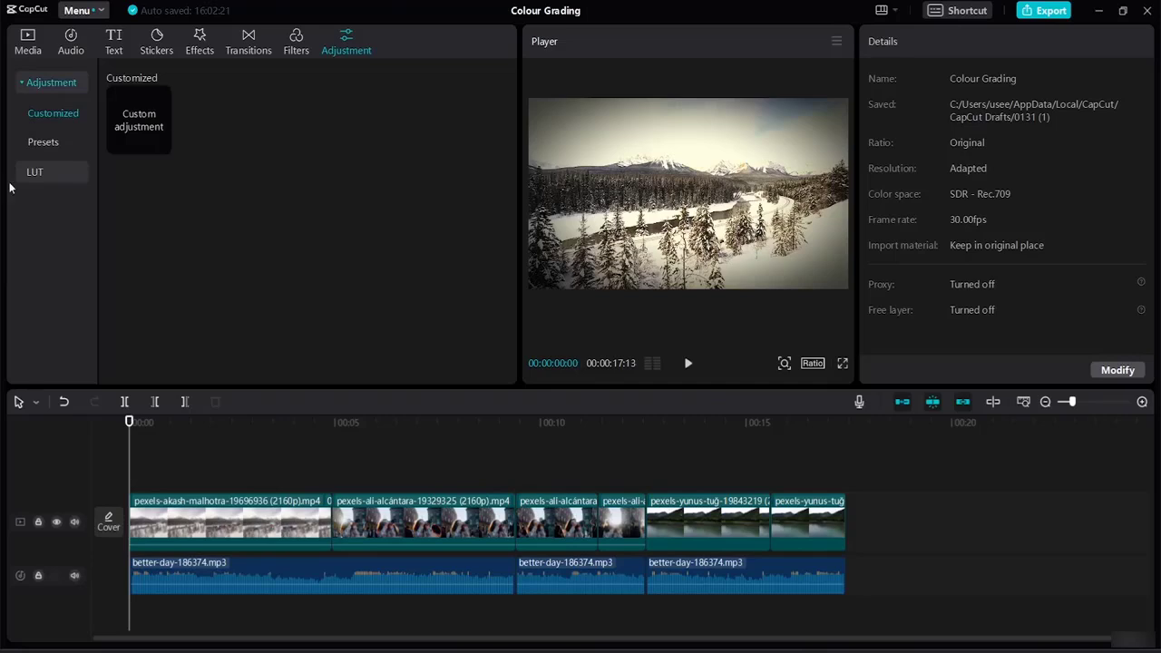
pyautogui.click(51, 141)
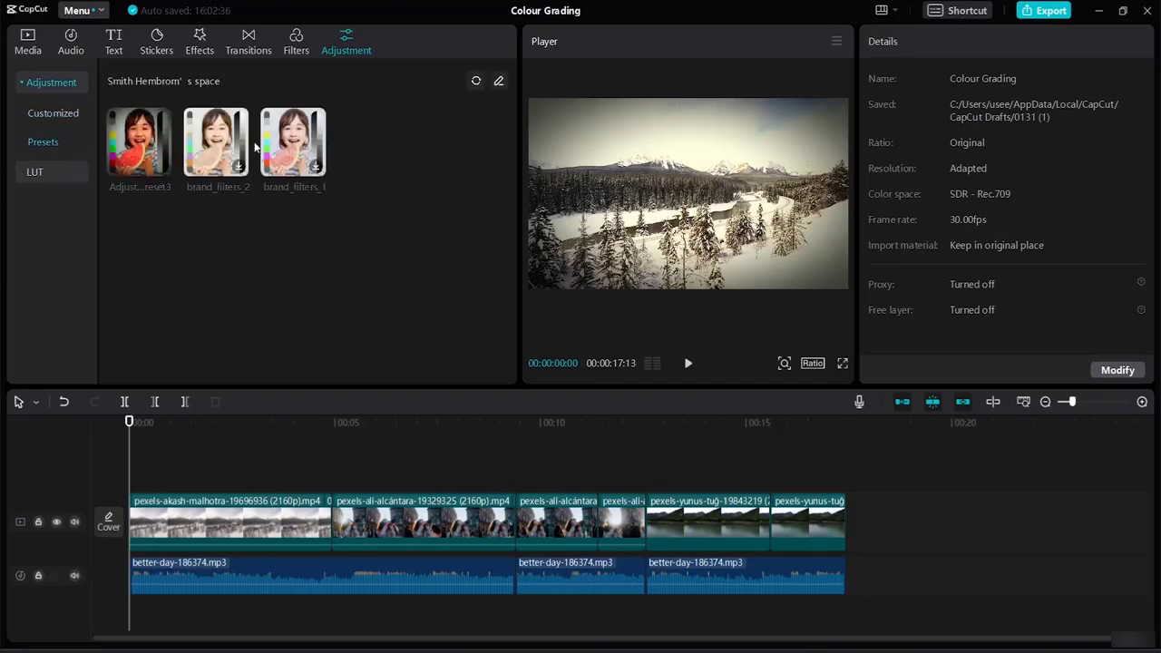
pyautogui.click(240, 167)
pyautogui.click(316, 168)
# Add a custom adjustment layer above the first clip near the start of the timeline.
pyautogui.click(72, 81)
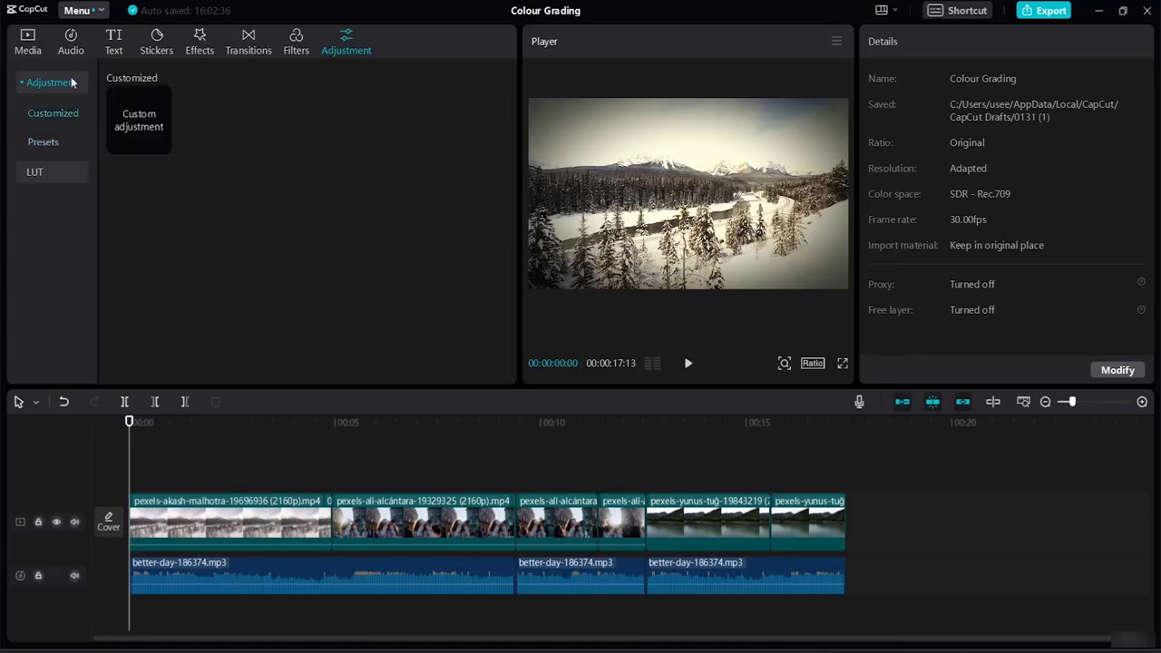
pyautogui.click(72, 81)
pyautogui.click(136, 125)
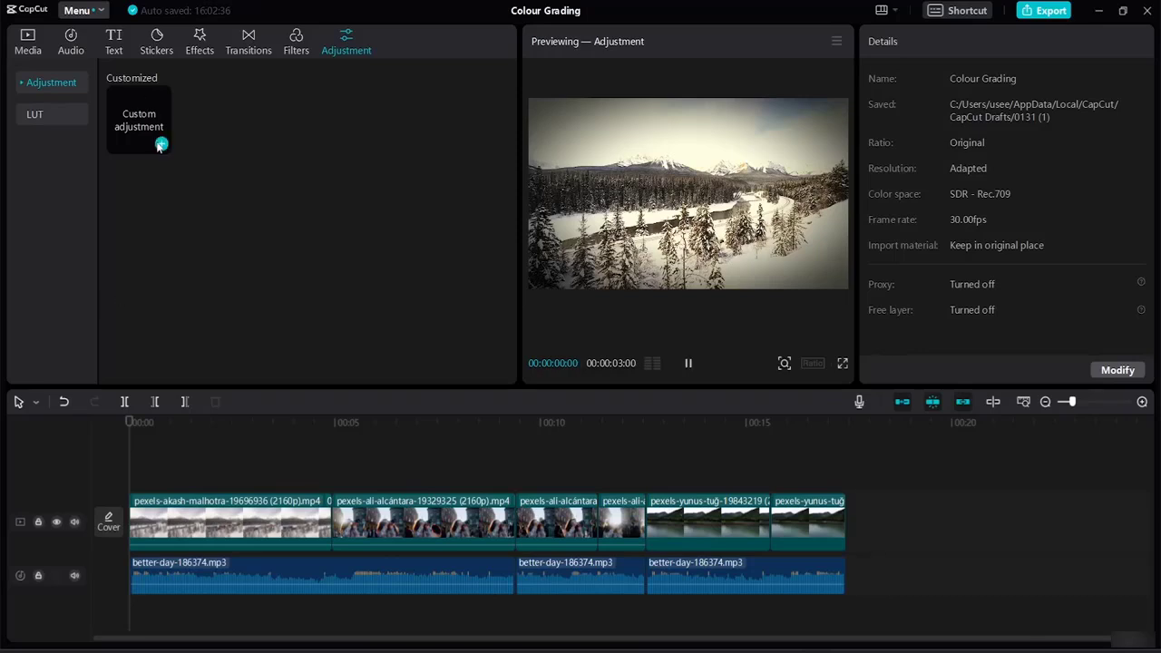
pyautogui.moveTo(146, 120); pyautogui.dragTo(163, 477)
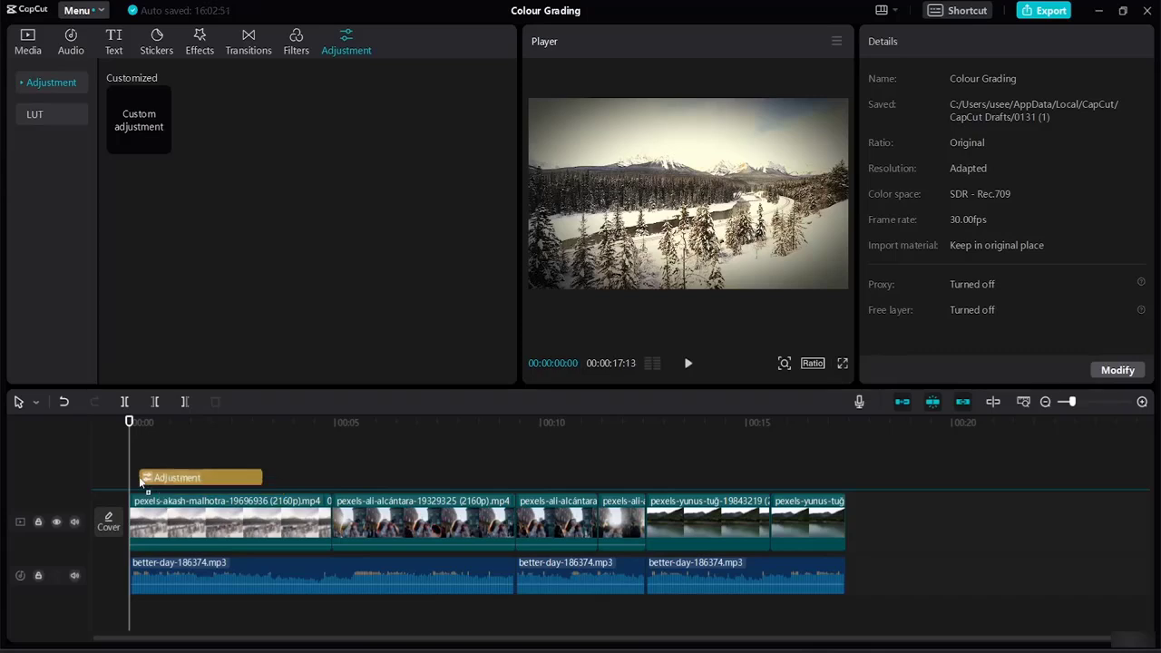
# Select the new adjustment layer and shift it to start about one second into the timeline.
pyautogui.click(227, 481)
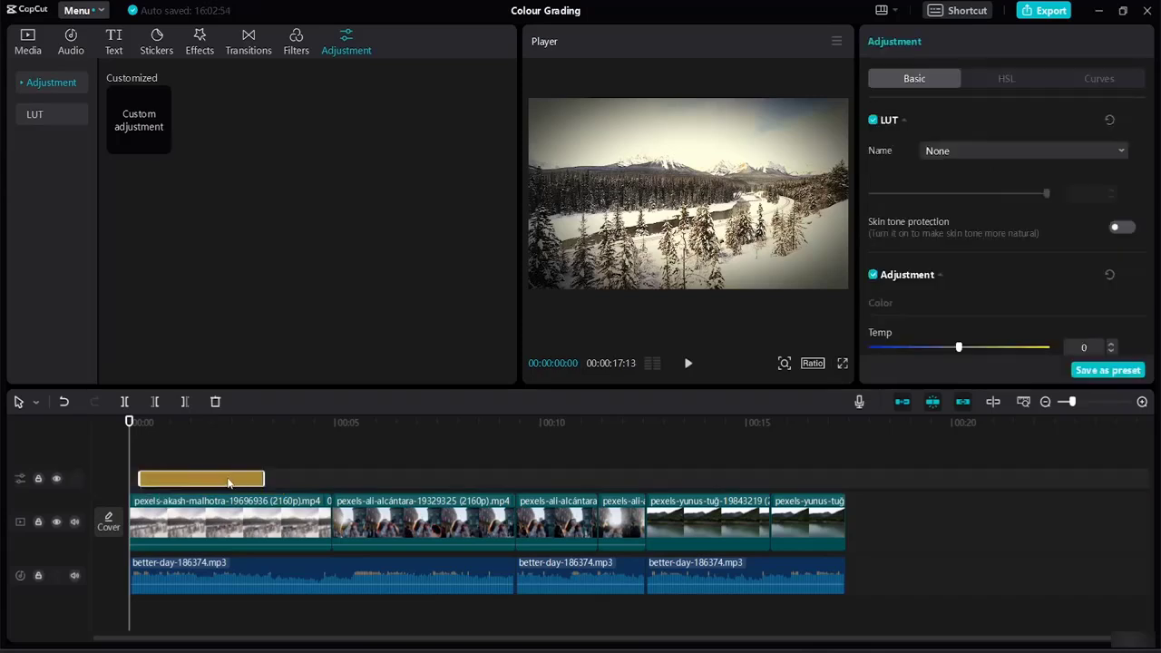
pyautogui.moveTo(229, 483); pyautogui.dragTo(272, 485)
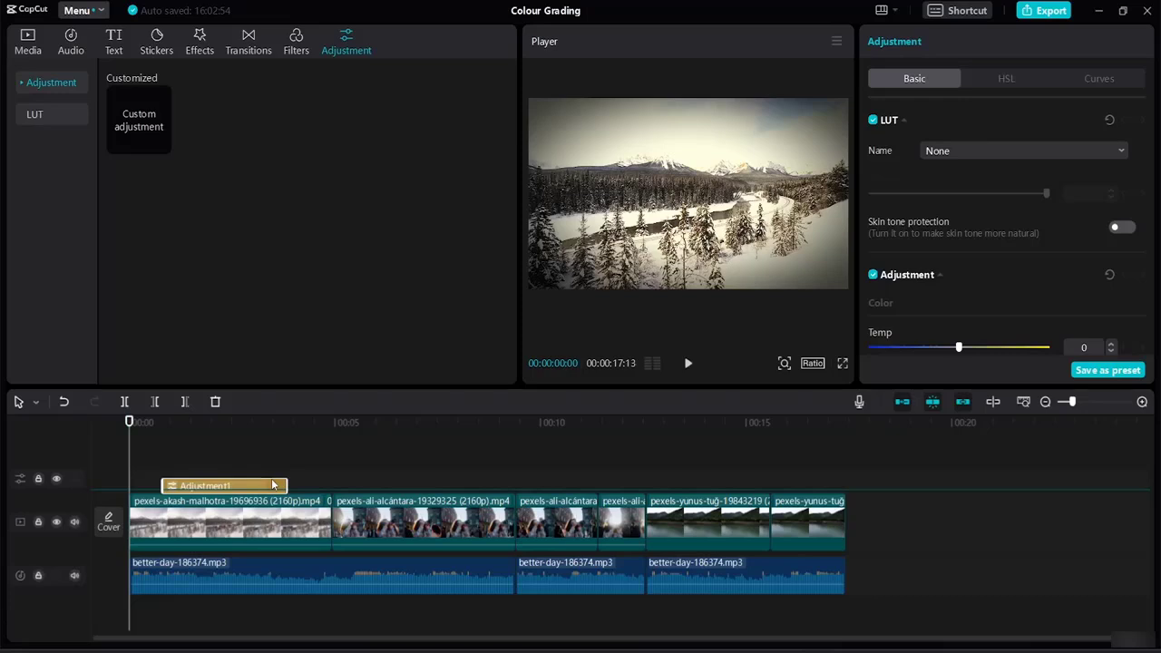
pyautogui.moveTo(272, 485); pyautogui.dragTo(280, 477)
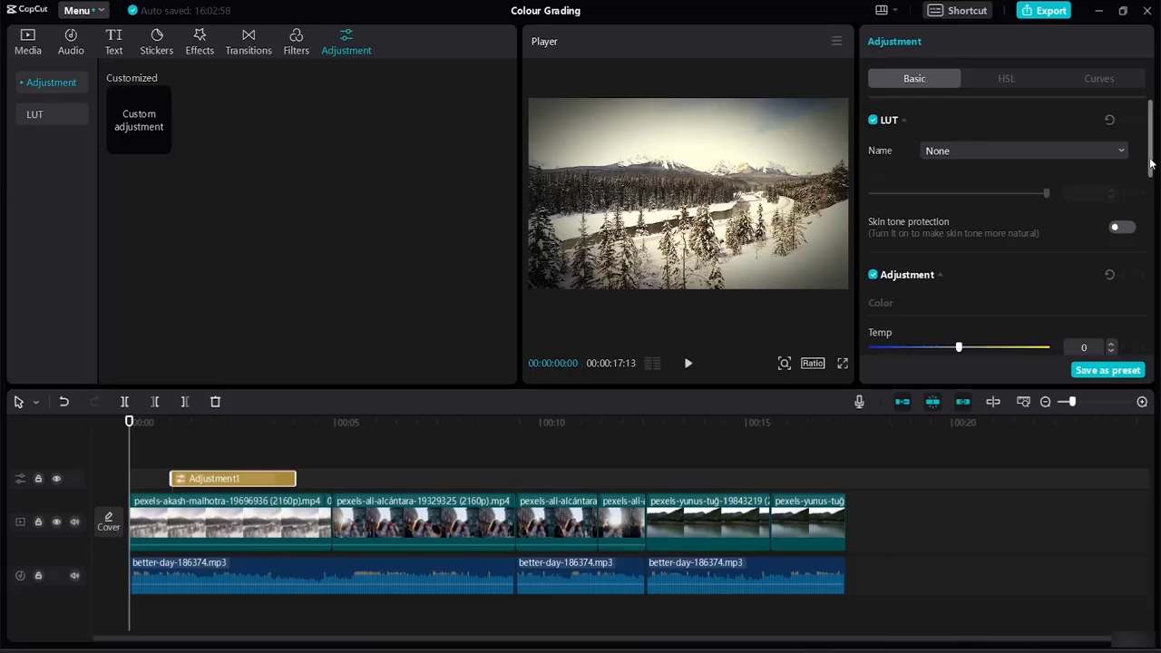
pyautogui.scroll(-3, 1159, 210)
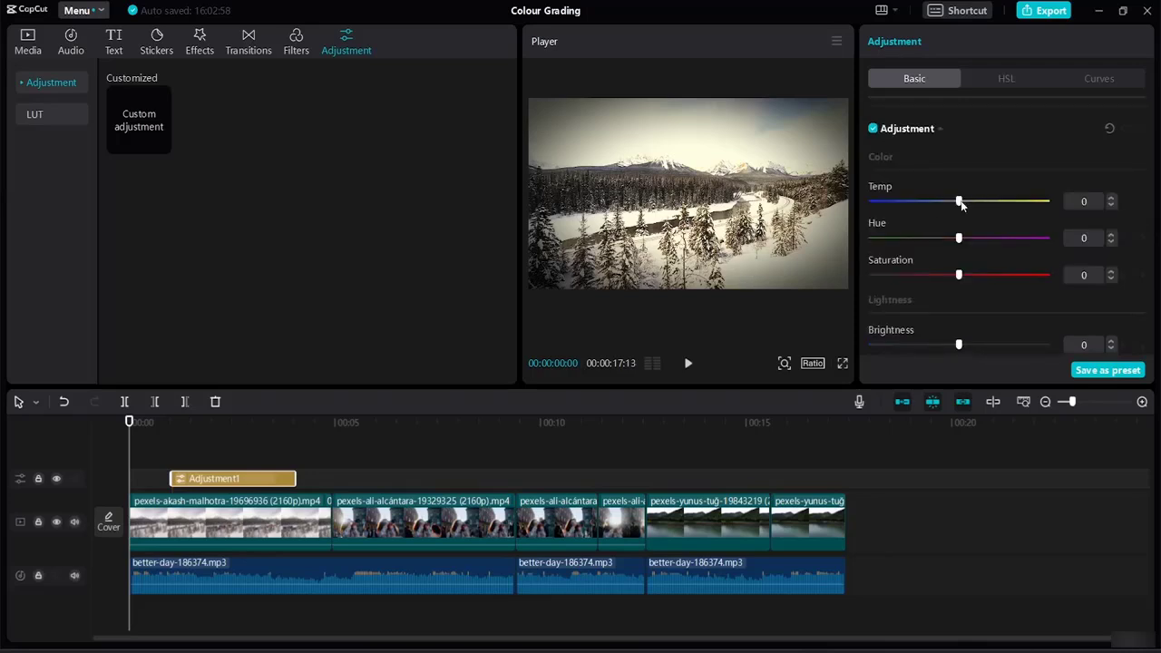
# Set the adjustment layer's Temp to -50, Hue to 34 and Saturation to -34, previewing a frame beneath the layer.
pyautogui.moveTo(959, 201); pyautogui.dragTo(909, 207)
pyautogui.moveTo(130, 423); pyautogui.dragTo(139, 424)
pyautogui.click(201, 424)
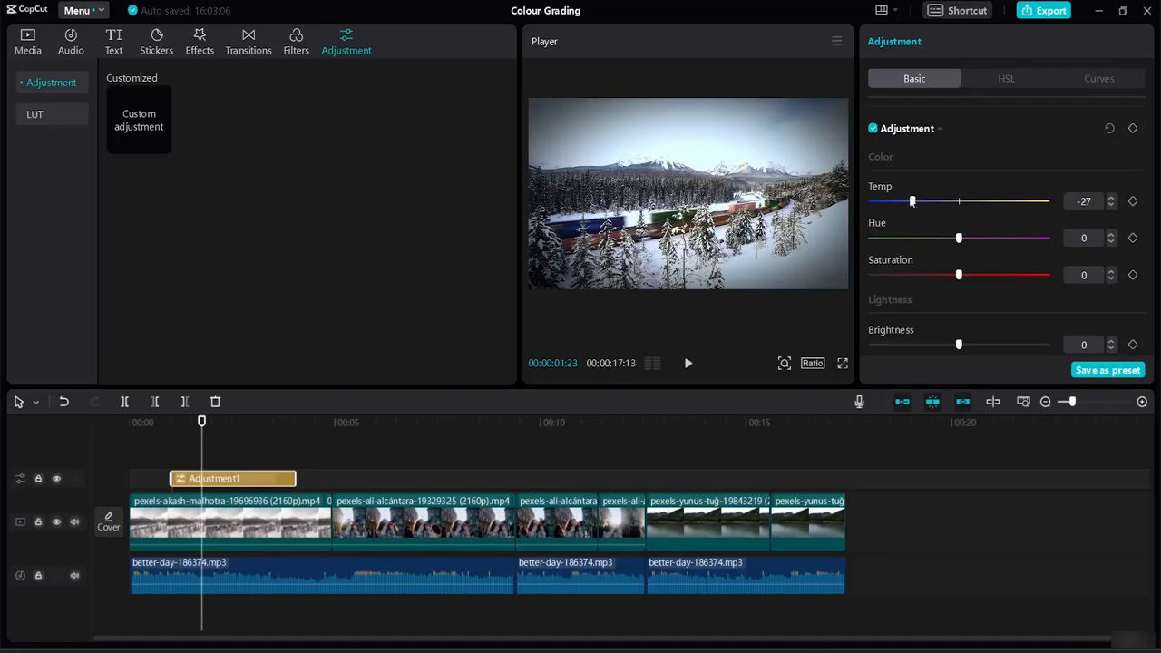
pyautogui.moveTo(912, 201); pyautogui.dragTo(872, 201)
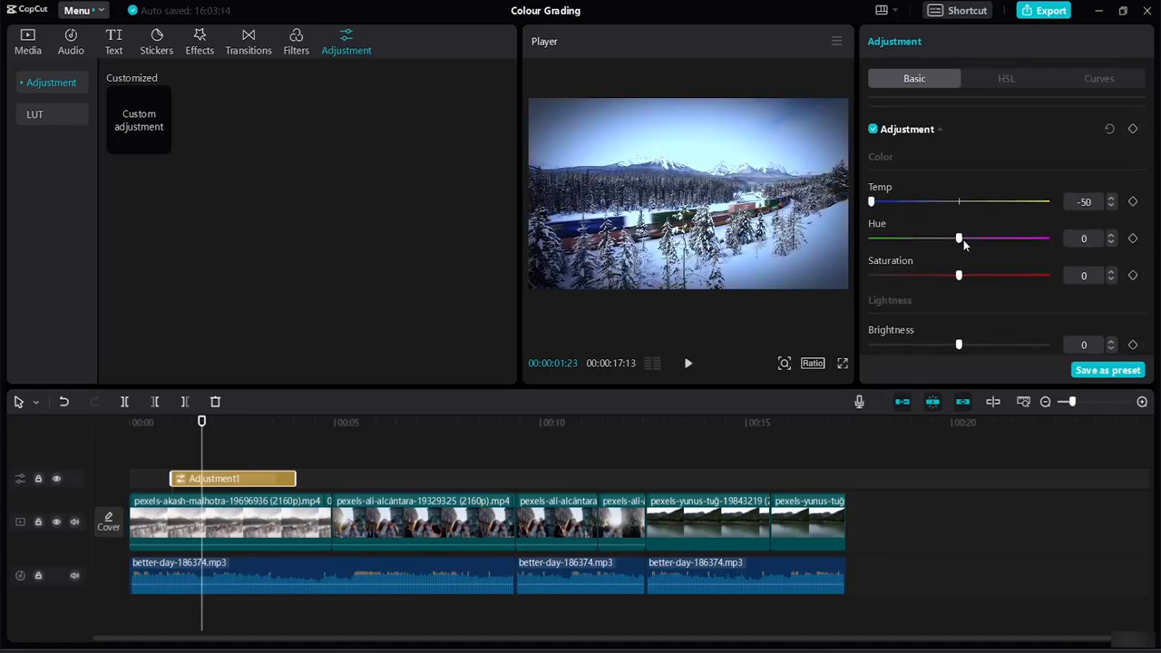
pyautogui.moveTo(968, 237); pyautogui.dragTo(1019, 238)
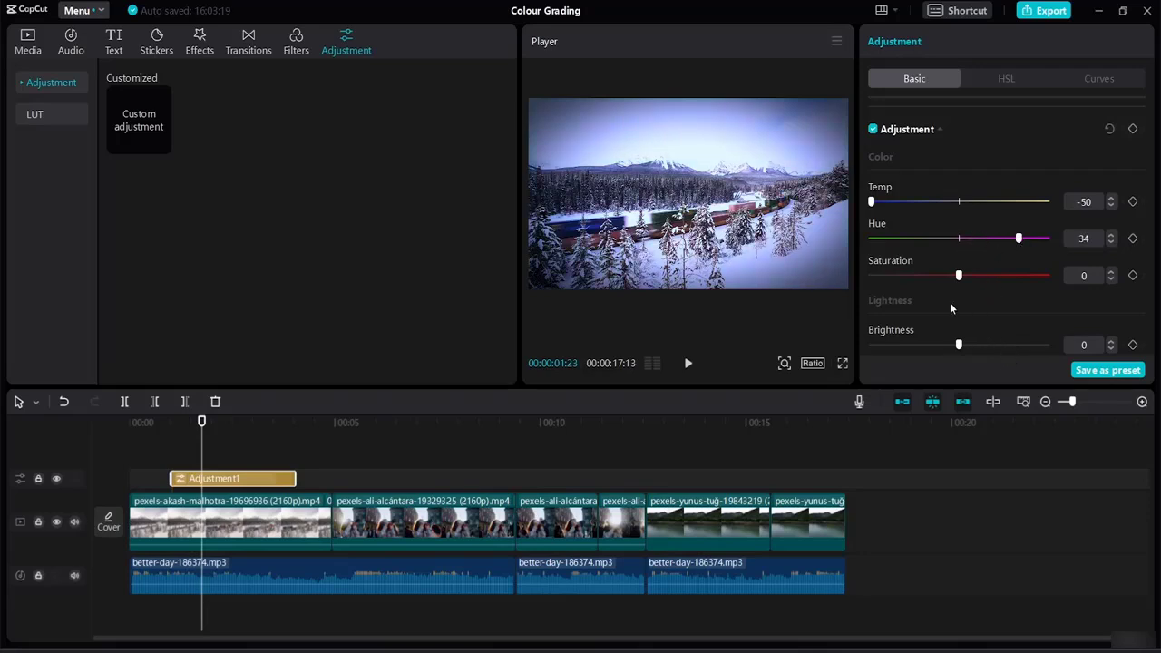
pyautogui.moveTo(956, 276); pyautogui.dragTo(900, 276)
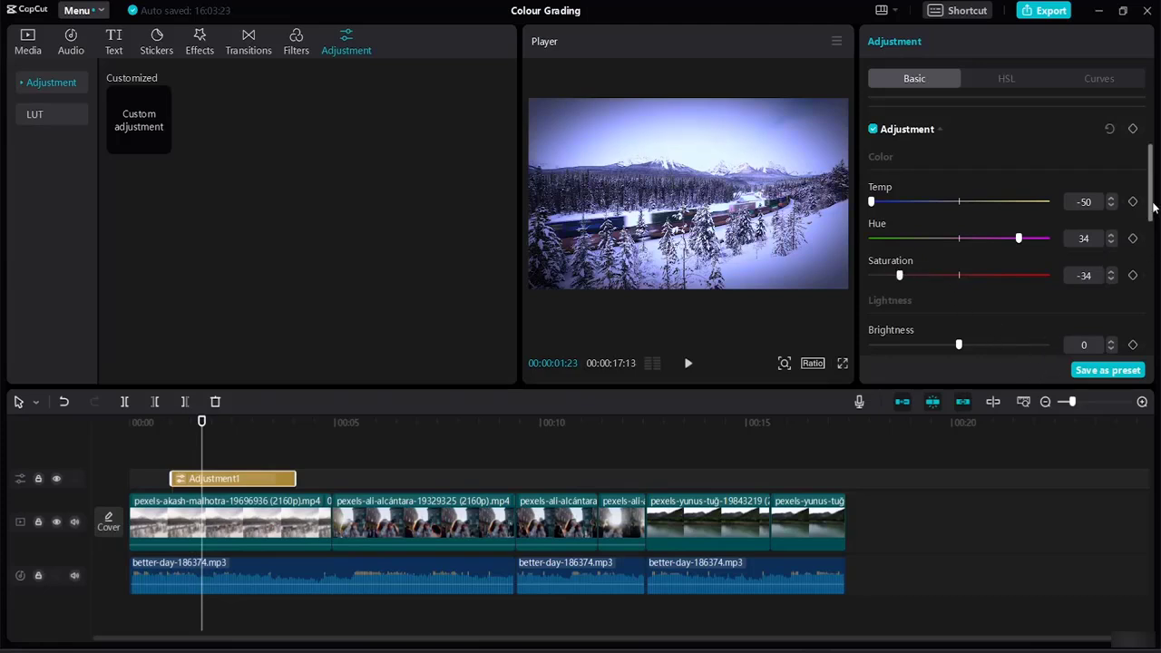
# Set the adjustment layer's Vignette to -20 and Fade to 31.
pyautogui.moveTo(1150, 208); pyautogui.dragTo(1155, 388)
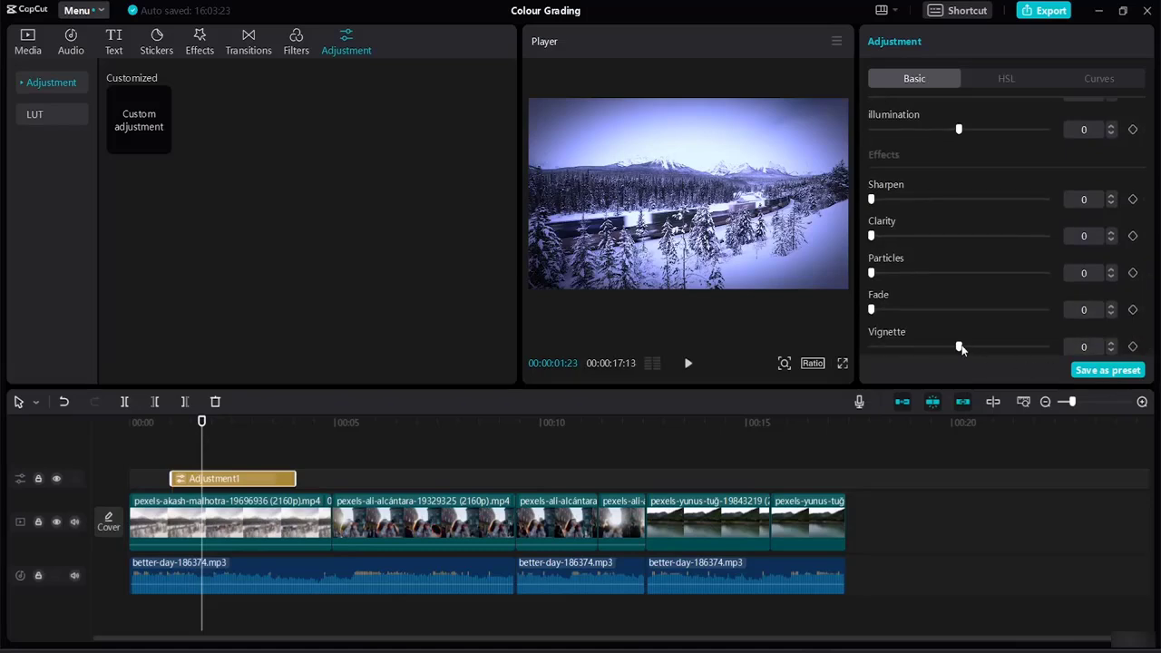
pyautogui.moveTo(992, 349); pyautogui.dragTo(920, 355)
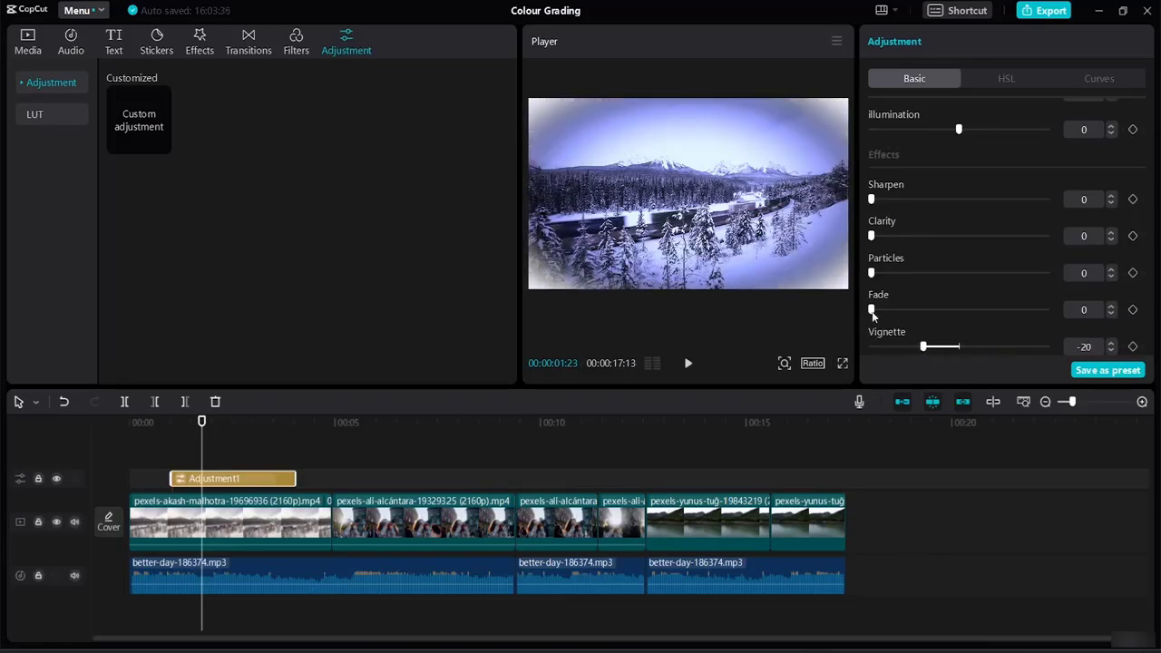
pyautogui.moveTo(872, 309); pyautogui.dragTo(933, 310)
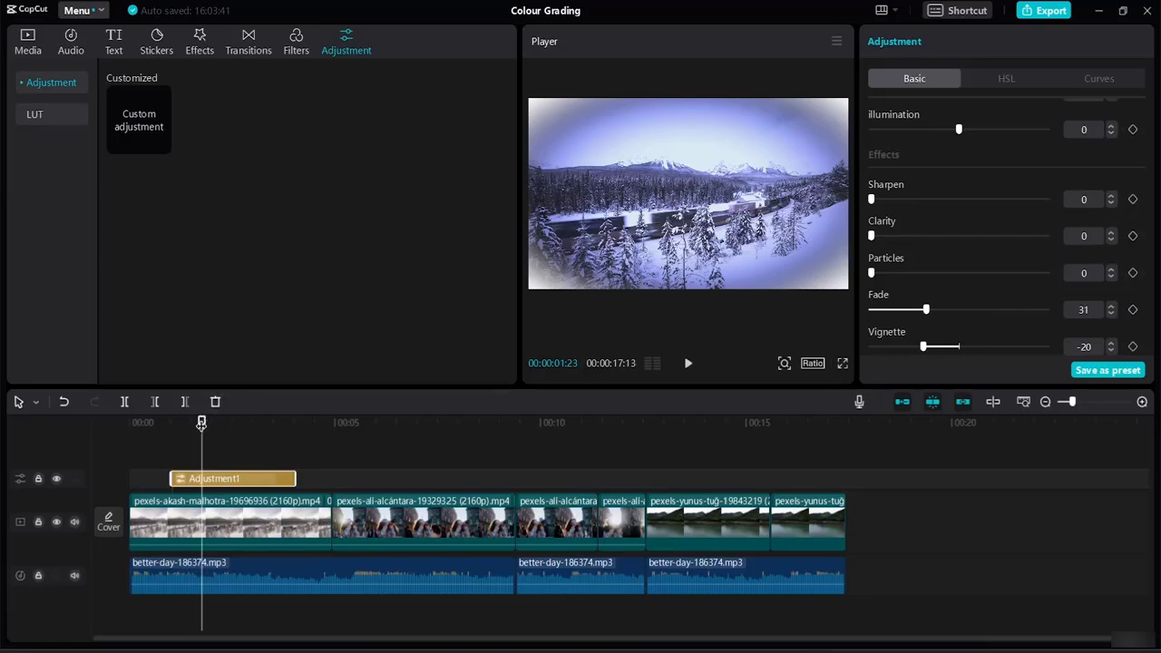
# Play the timeline from the start to check how the look changes where the adjustment layer begins.
pyautogui.moveTo(200, 421); pyautogui.dragTo(89, 399)
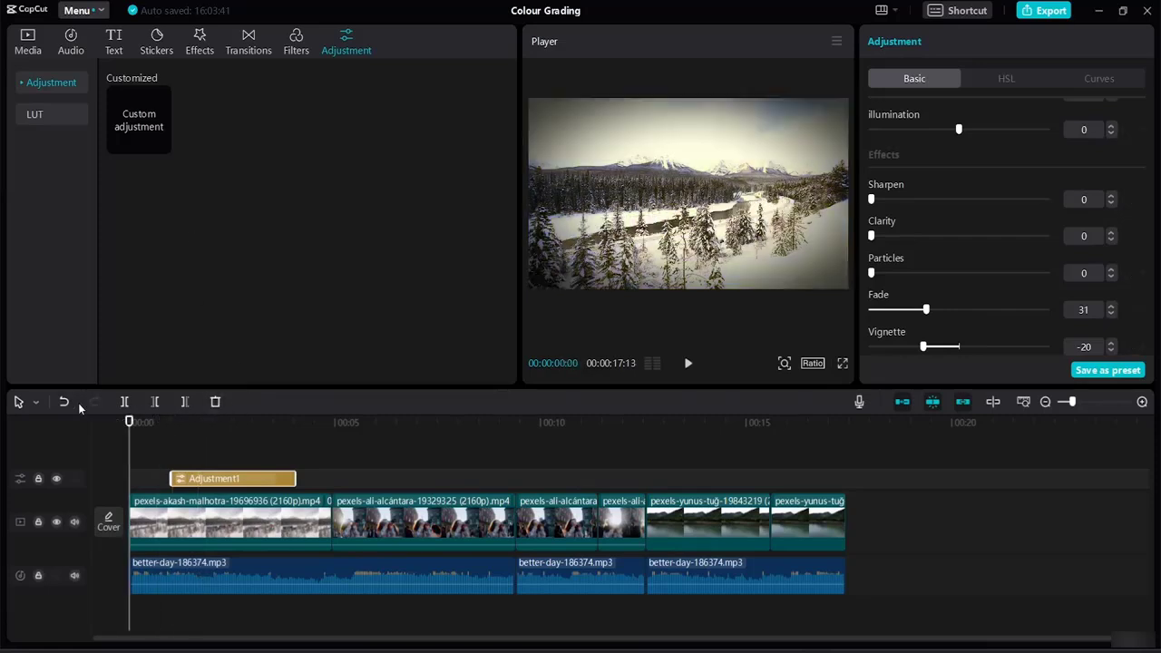
pyautogui.click(688, 366)
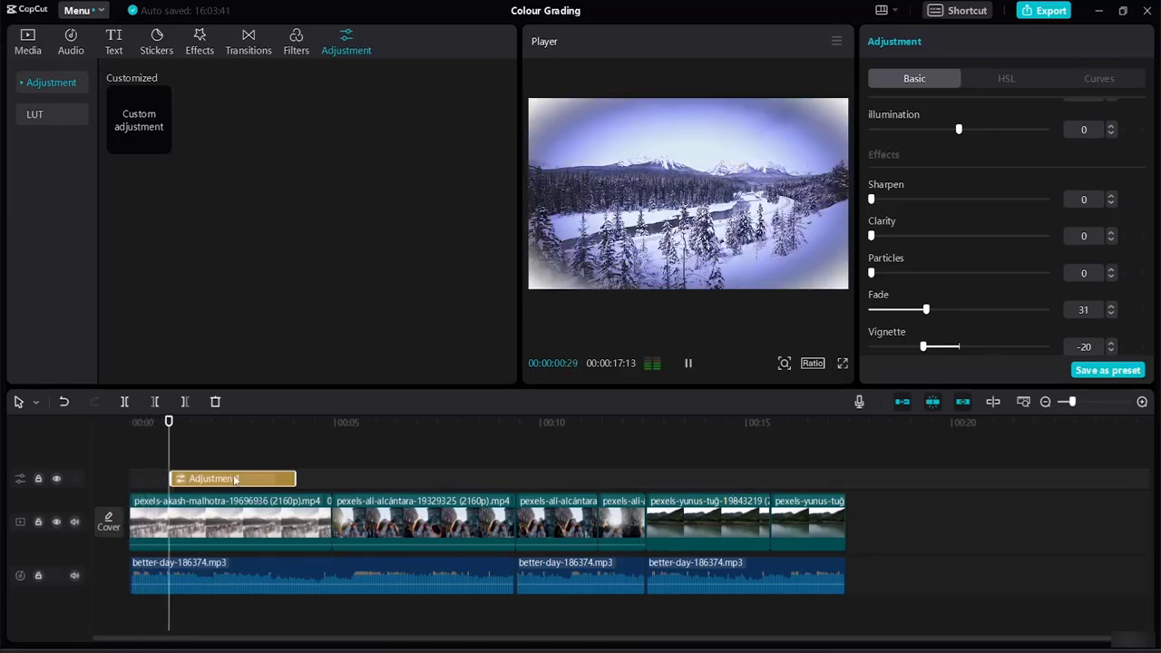
pyautogui.press('space')
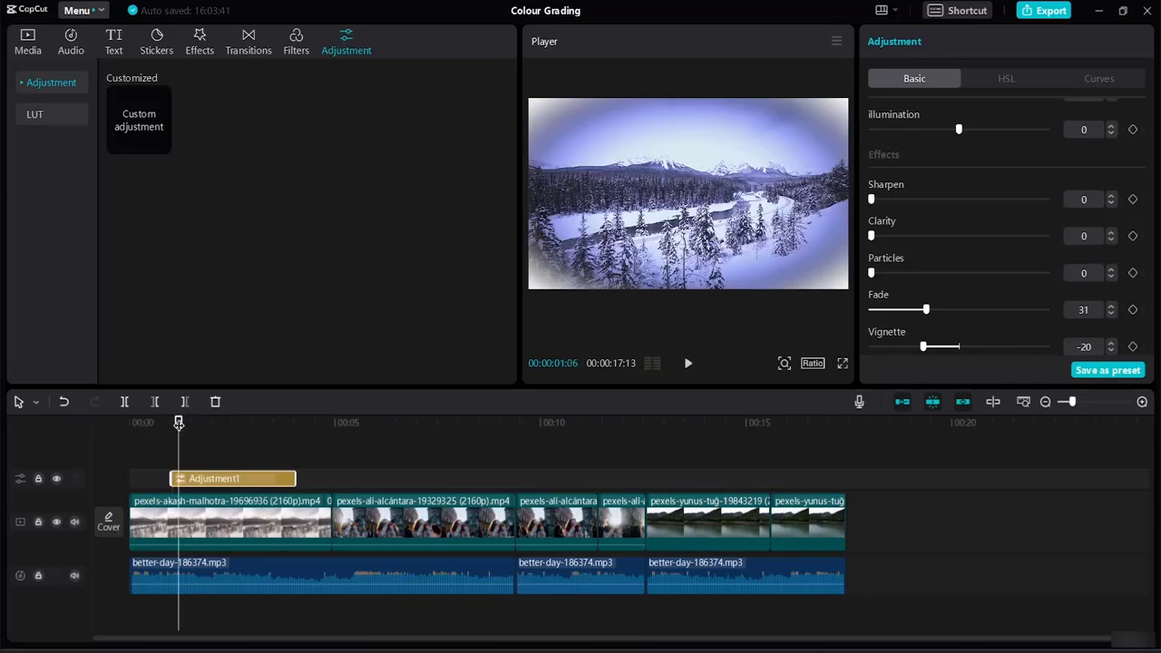
# Stretch the adjustment layer to span the whole first clip and play into the second clip to check the coverage.
pyautogui.moveTo(177, 423); pyautogui.dragTo(130, 472)
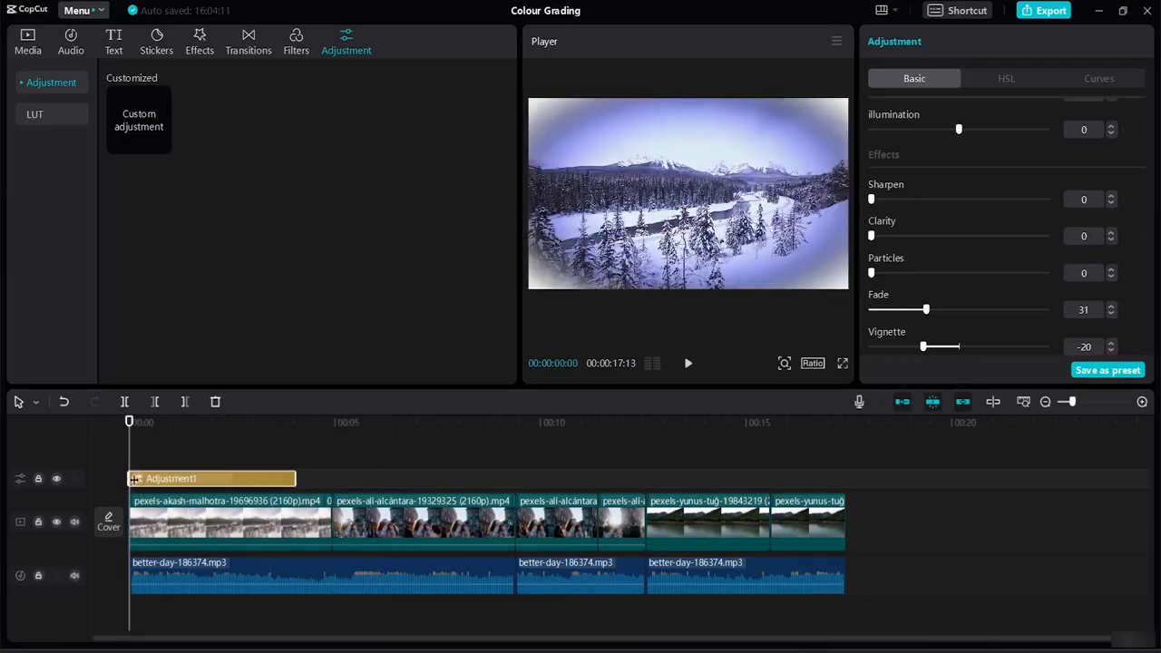
pyautogui.moveTo(298, 478); pyautogui.dragTo(332, 479)
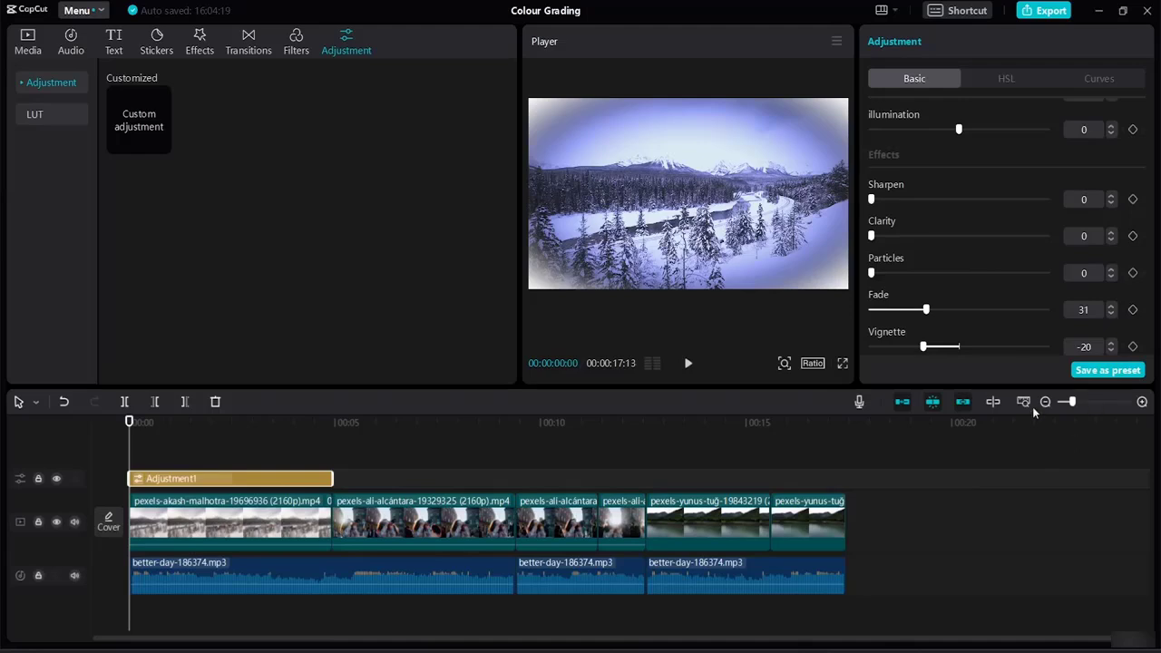
pyautogui.click(689, 365)
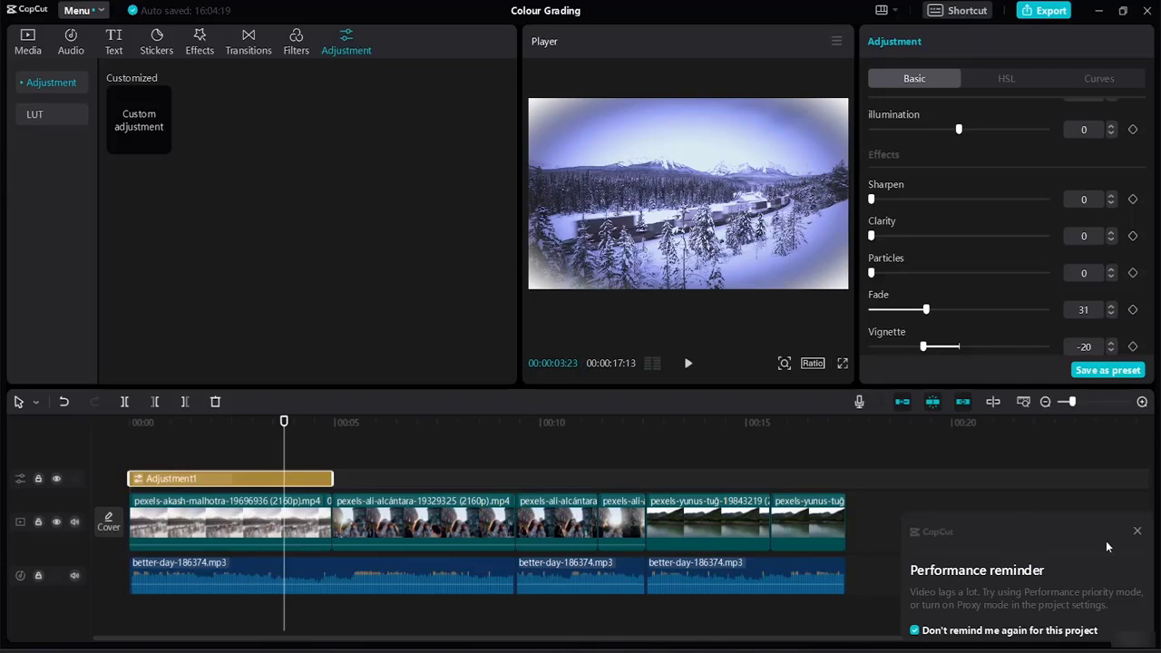
pyautogui.click(1137, 531)
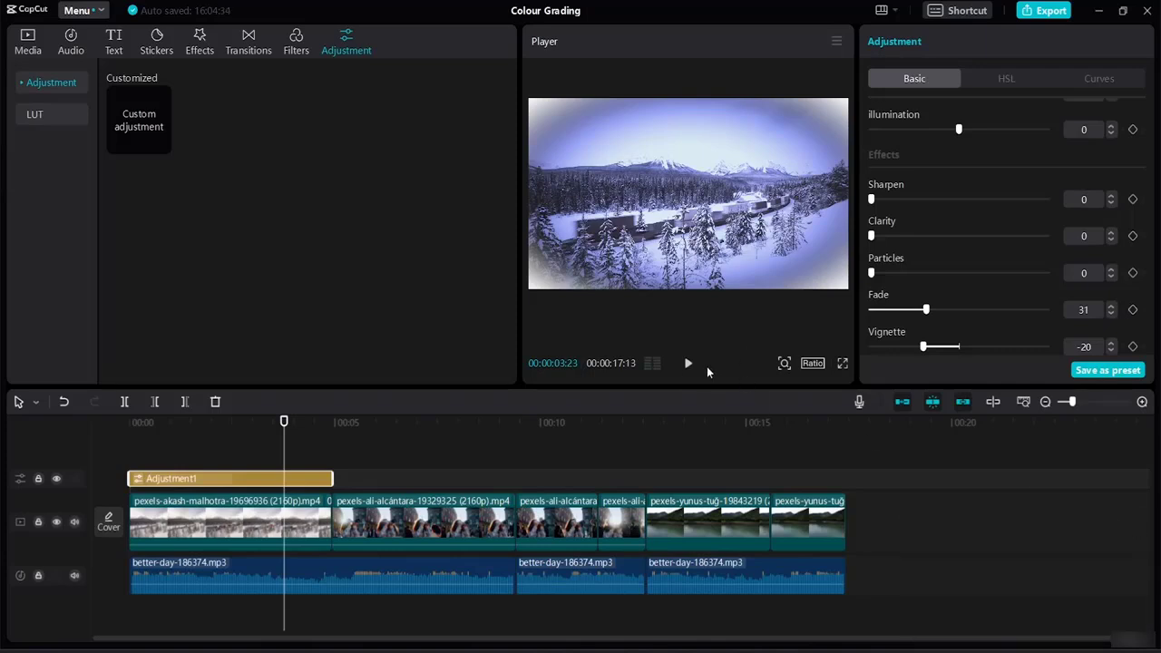
pyautogui.click(687, 362)
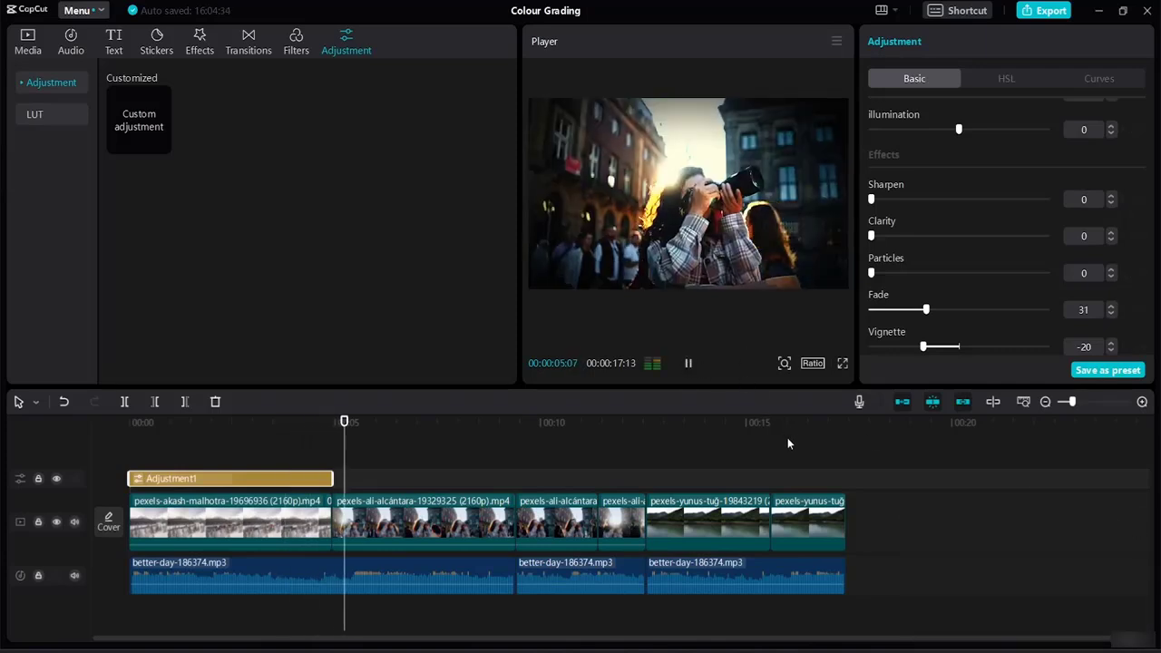
pyautogui.press('space')
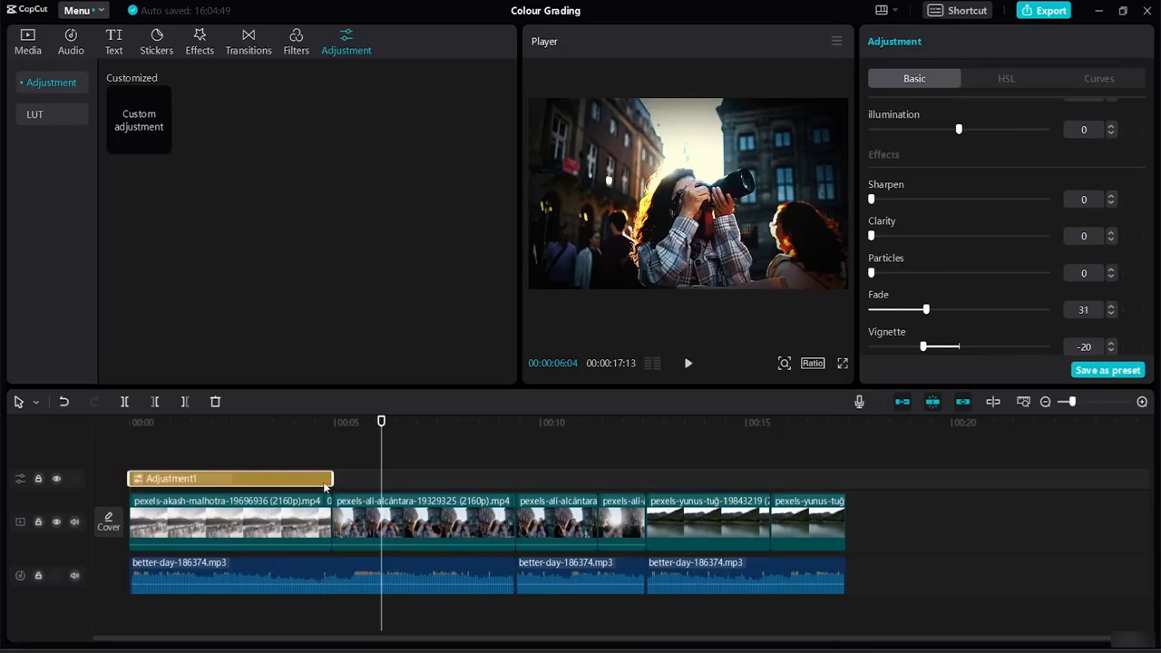
# Trim both ends of the adjustment layer to about one second near the middle of the first clip and play across it.
pyautogui.moveTo(332, 479); pyautogui.dragTo(218, 478)
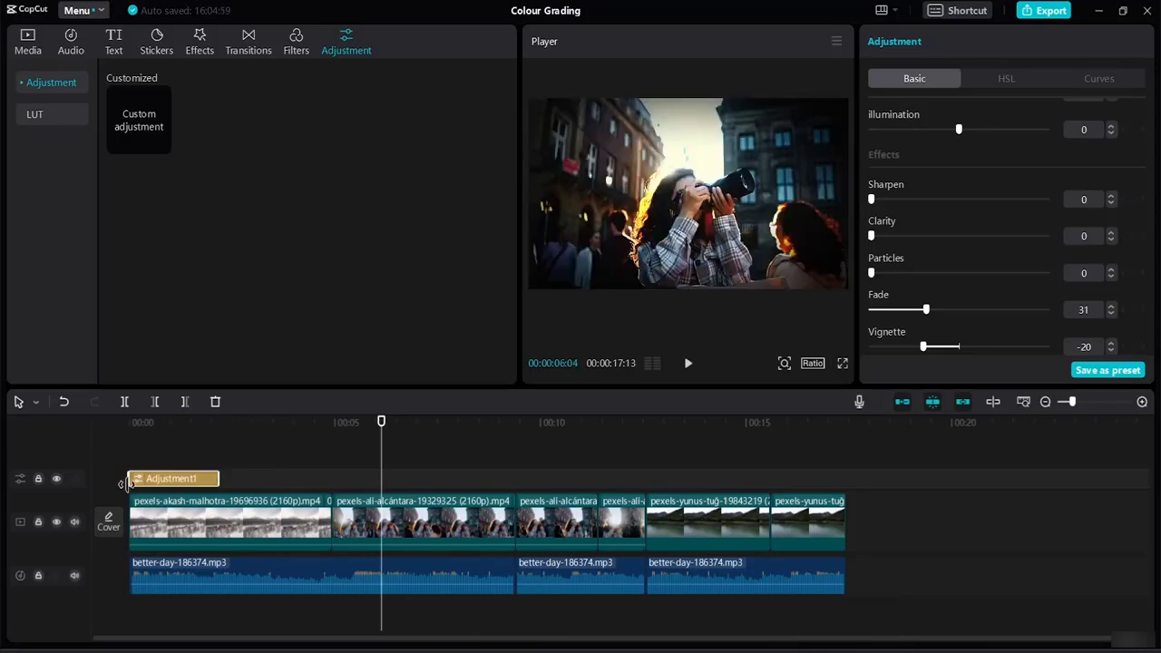
pyautogui.moveTo(124, 482); pyautogui.dragTo(227, 487)
pyautogui.click(300, 457)
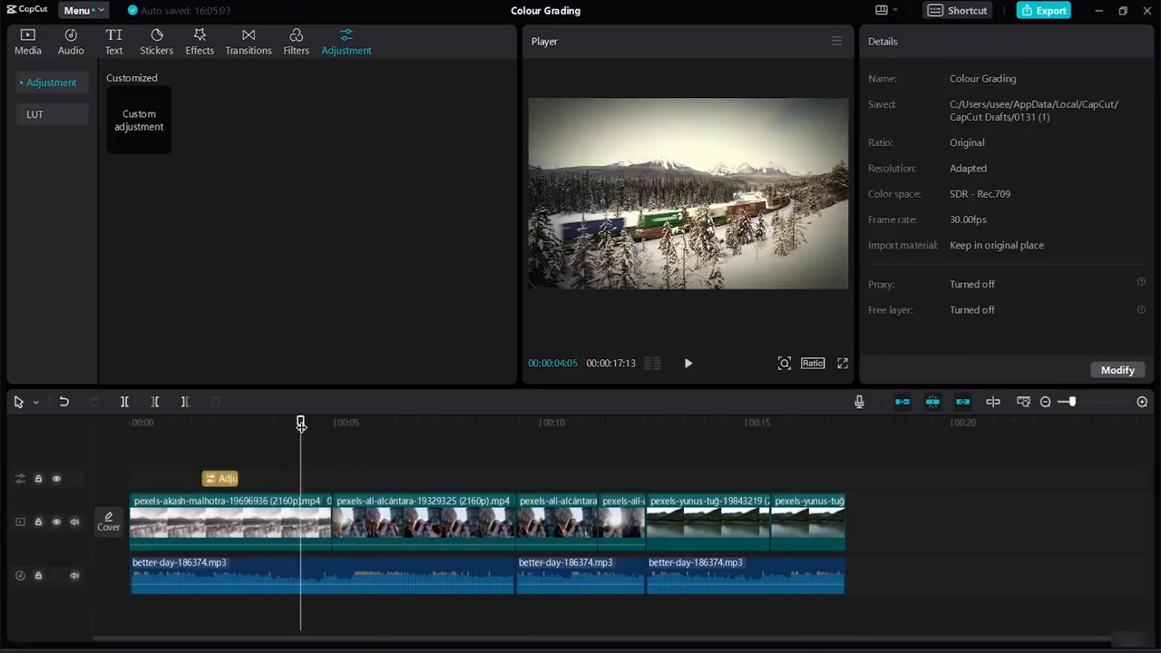
pyautogui.moveTo(301, 420); pyautogui.dragTo(174, 426)
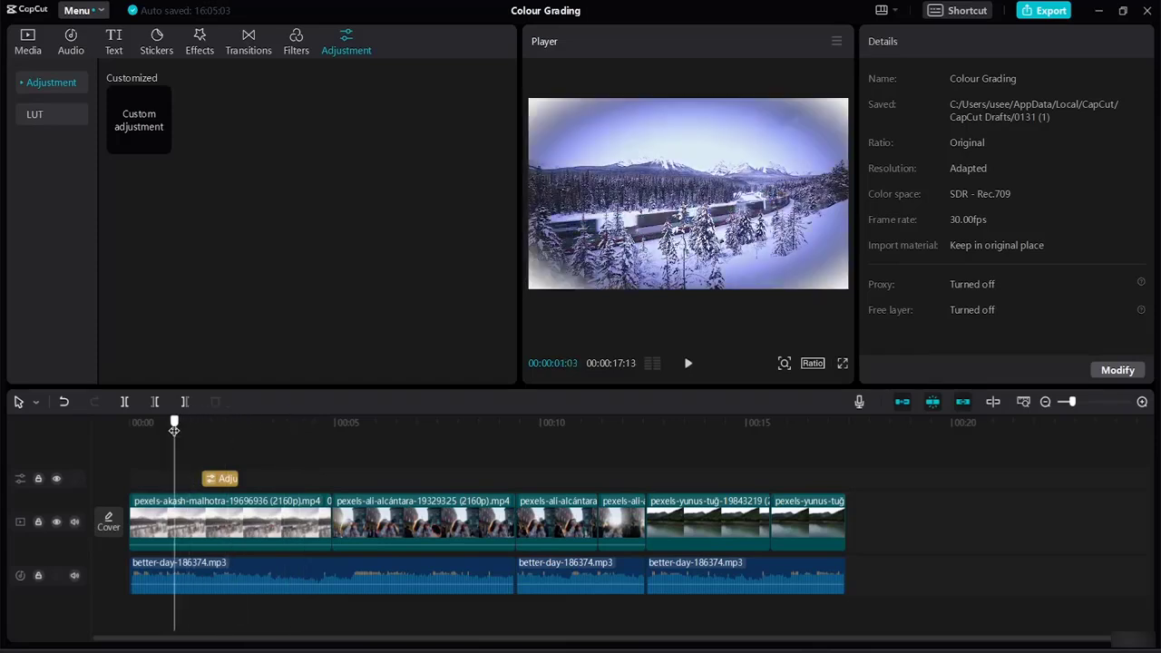
pyautogui.click(688, 363)
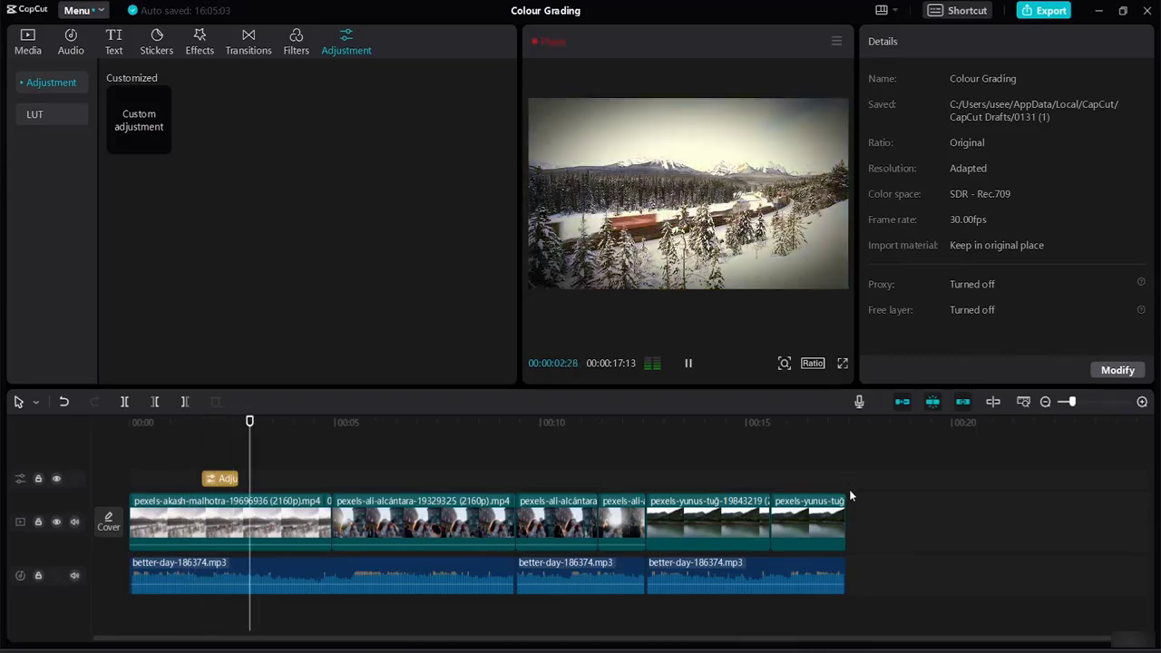
pyautogui.press('space')
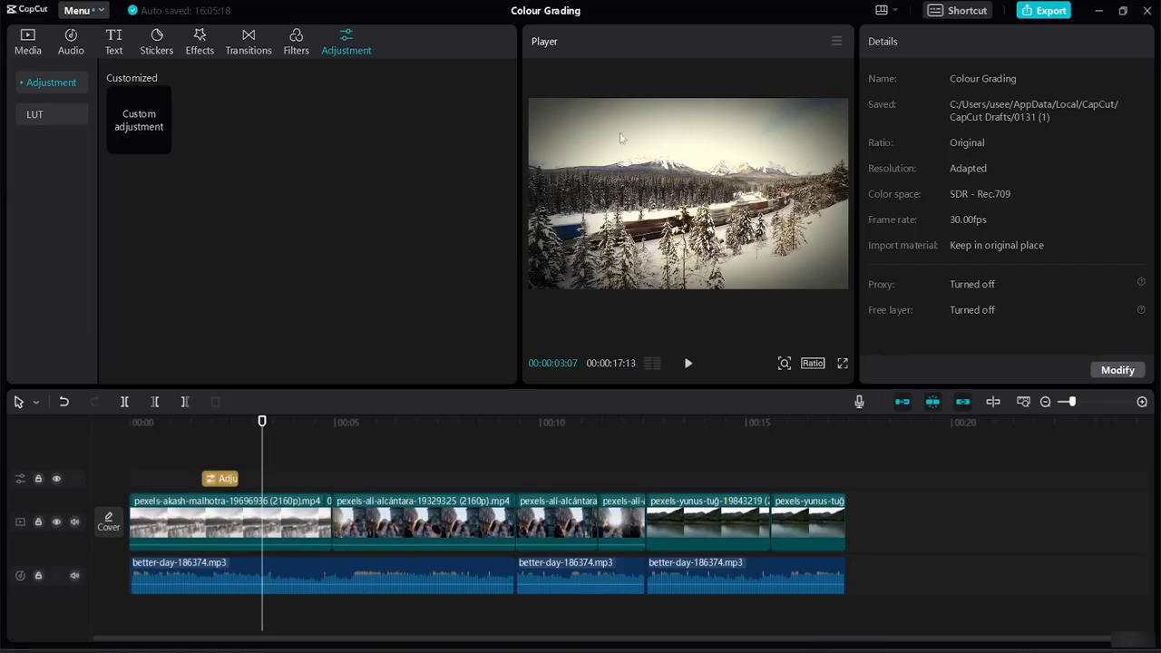
# Open the LUT library and check which LUTs are available for the first lake clip.
pyautogui.click(64, 113)
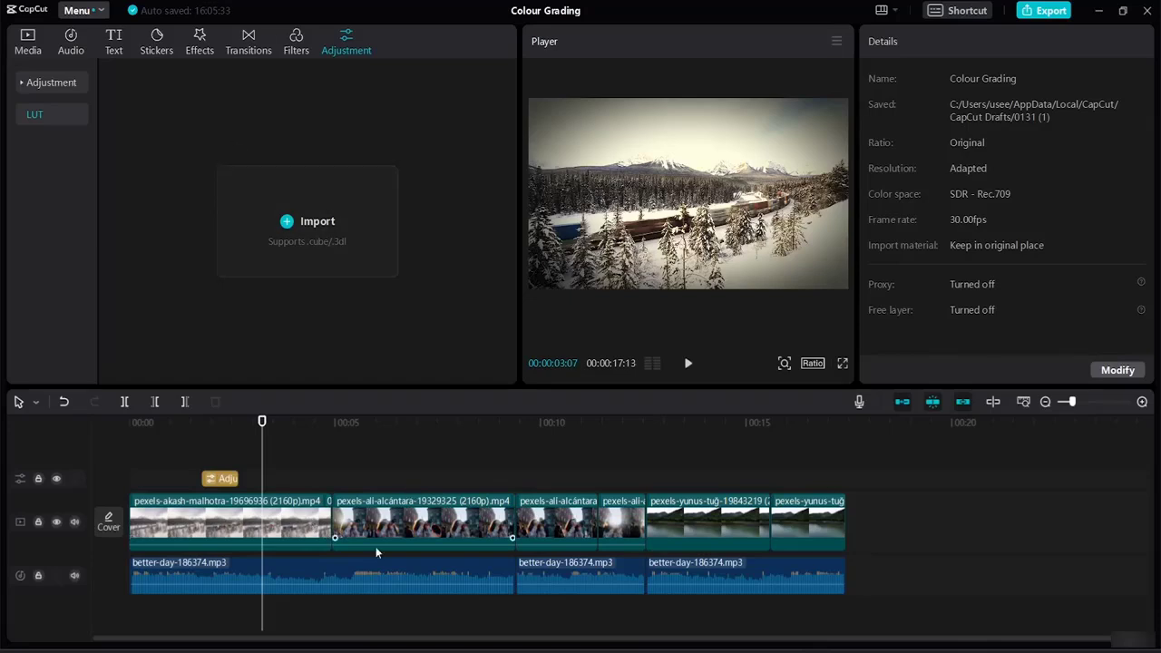
pyautogui.click(741, 533)
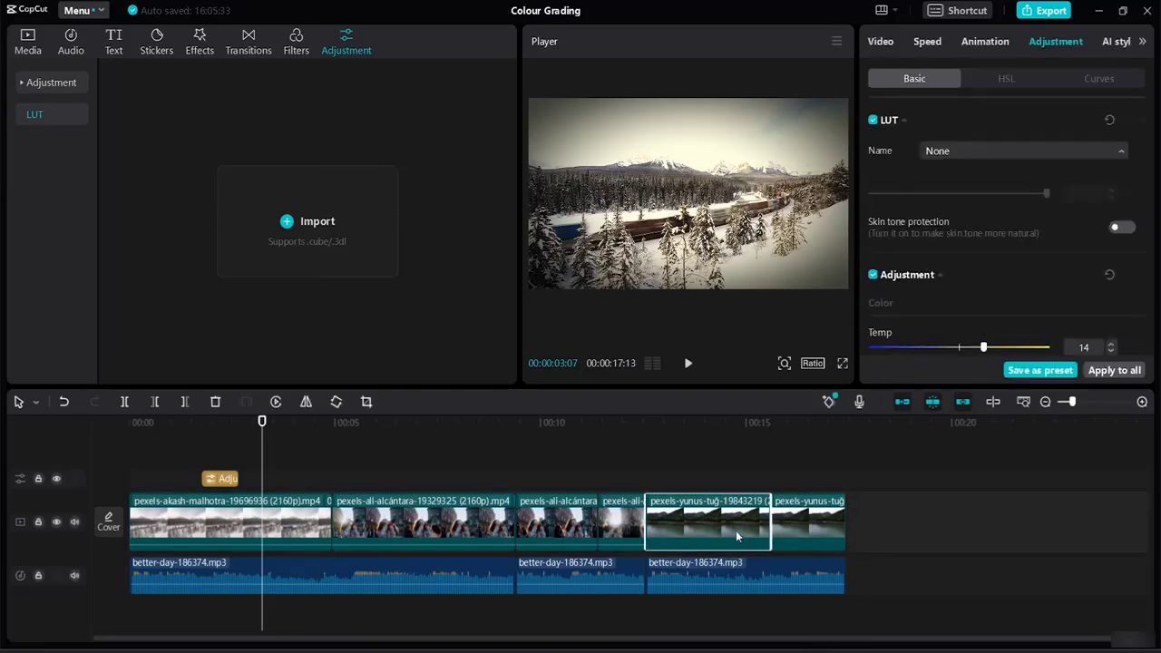
pyautogui.click(1121, 150)
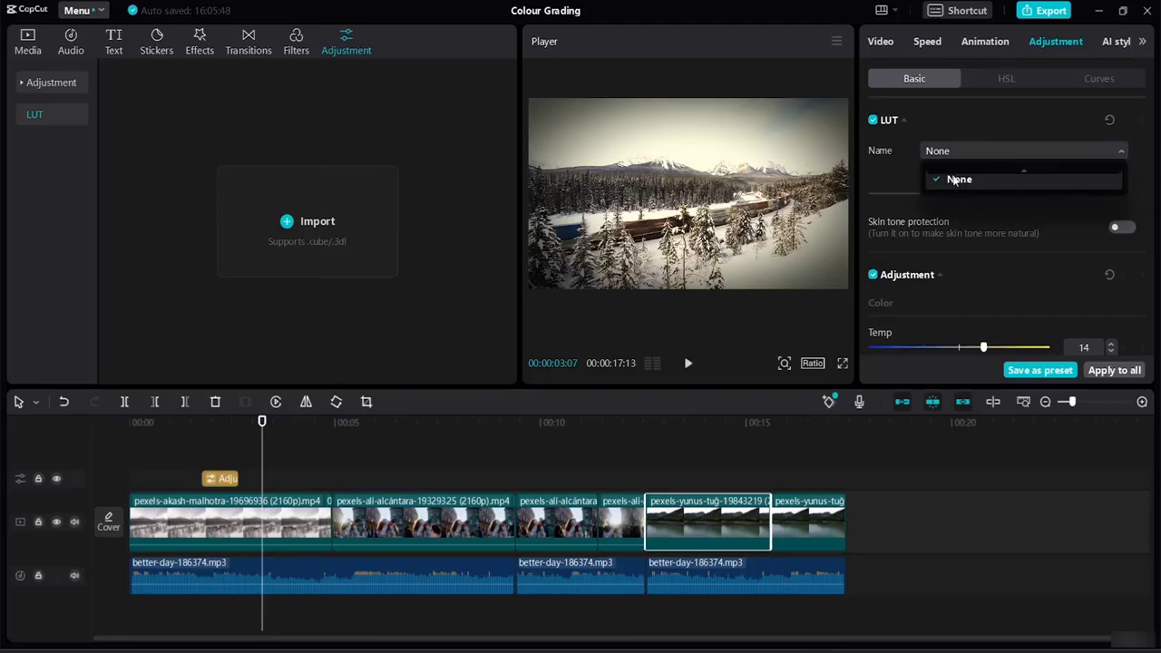
pyautogui.click(1145, 167)
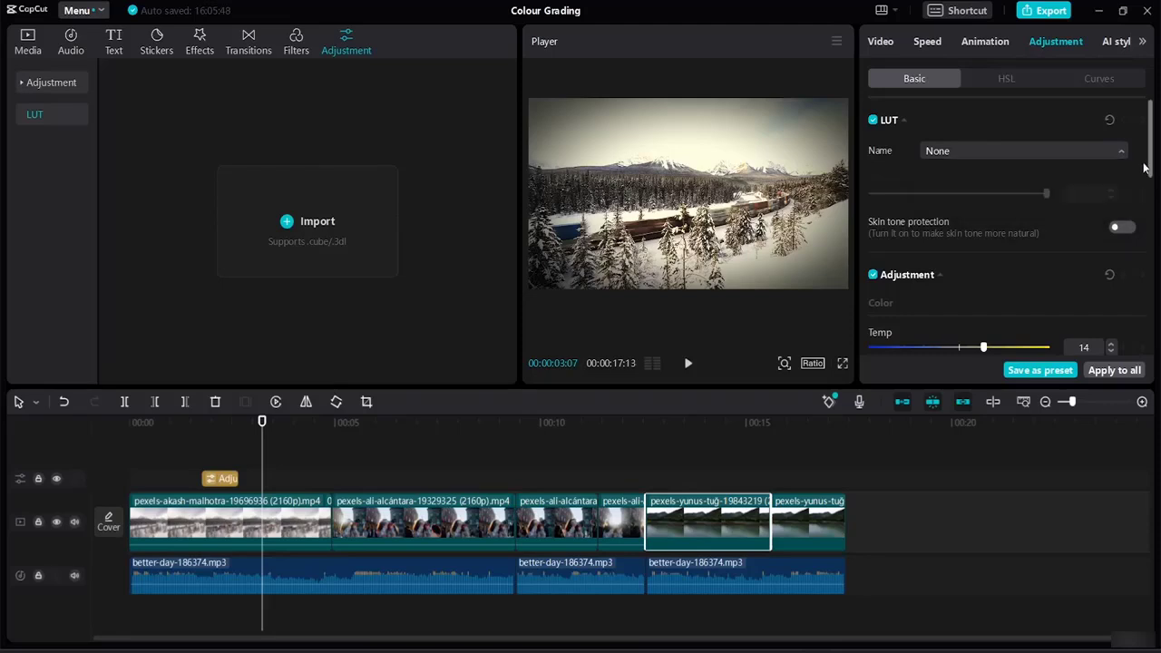
# Import all the CUBE files from the 35 Free LUTs folder inside RS-35-Free-LUTs in Downloads into the LUT library.
pyautogui.click(287, 223)
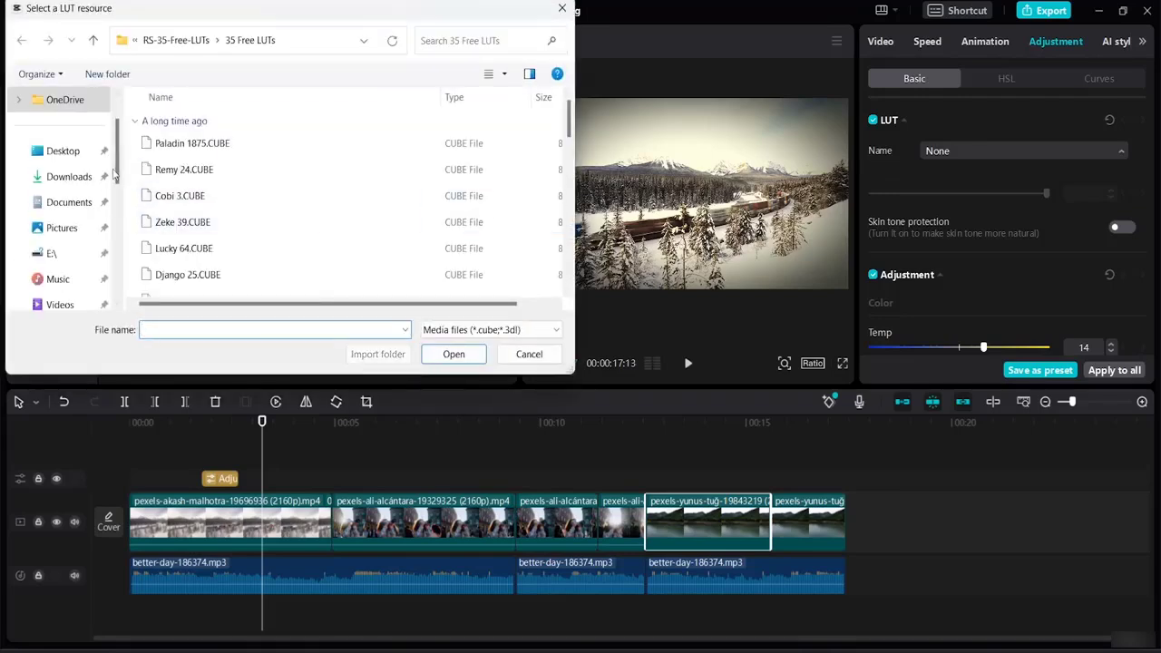
pyautogui.click(63, 154)
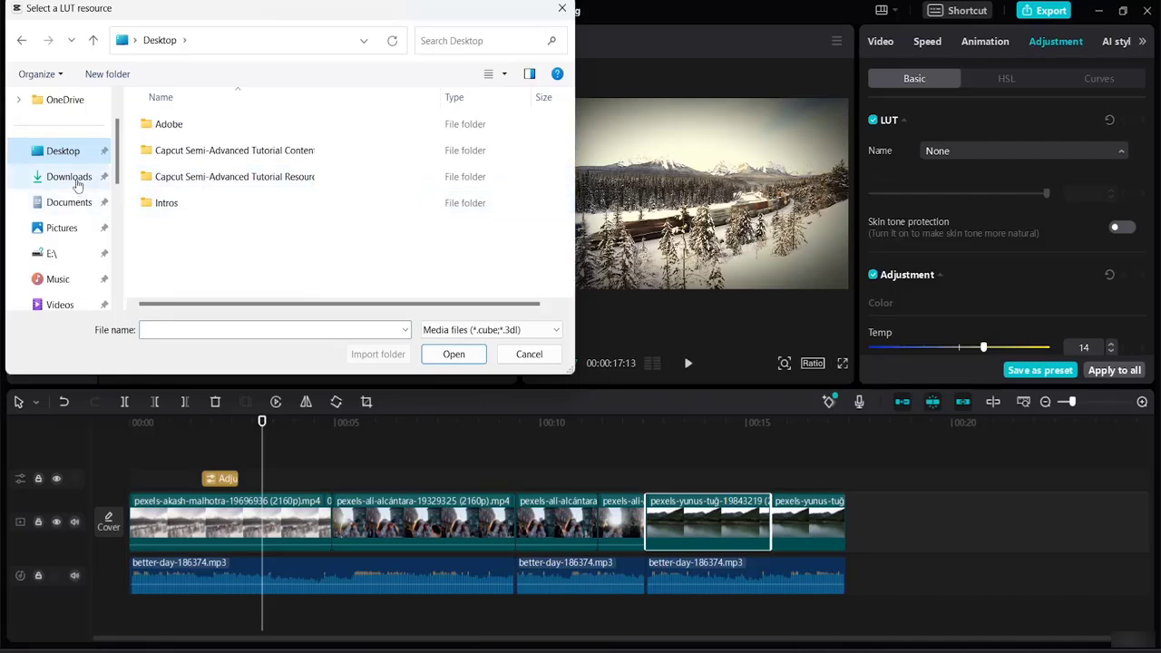
pyautogui.click(76, 176)
pyautogui.doubleClick(180, 184)
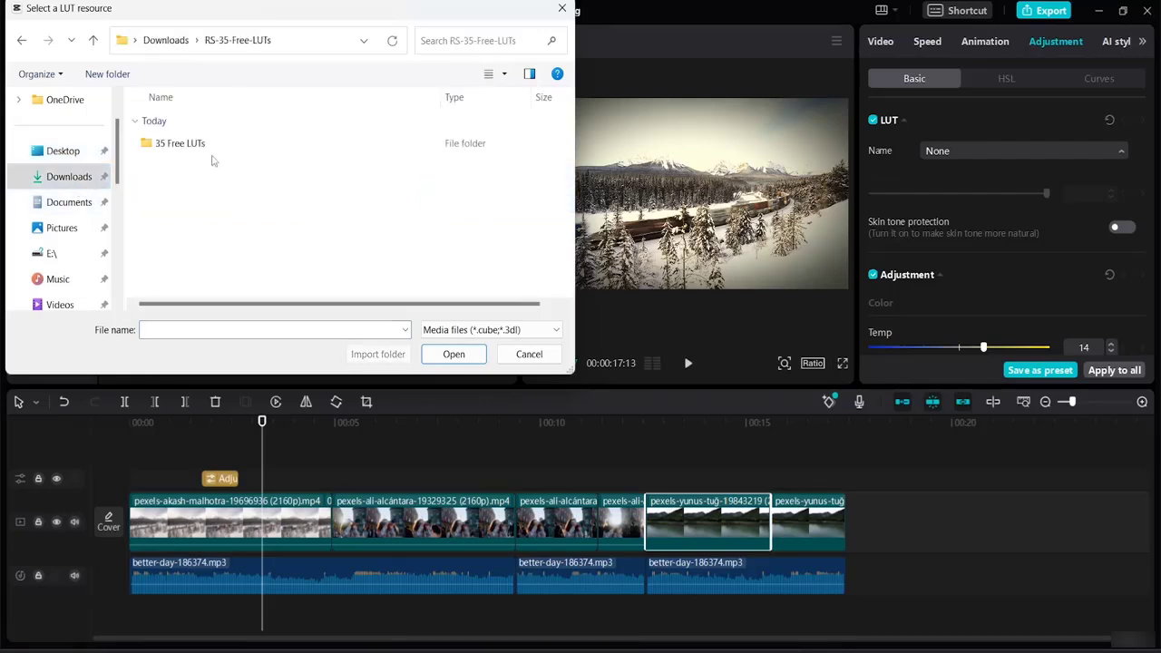
pyautogui.doubleClick(213, 145)
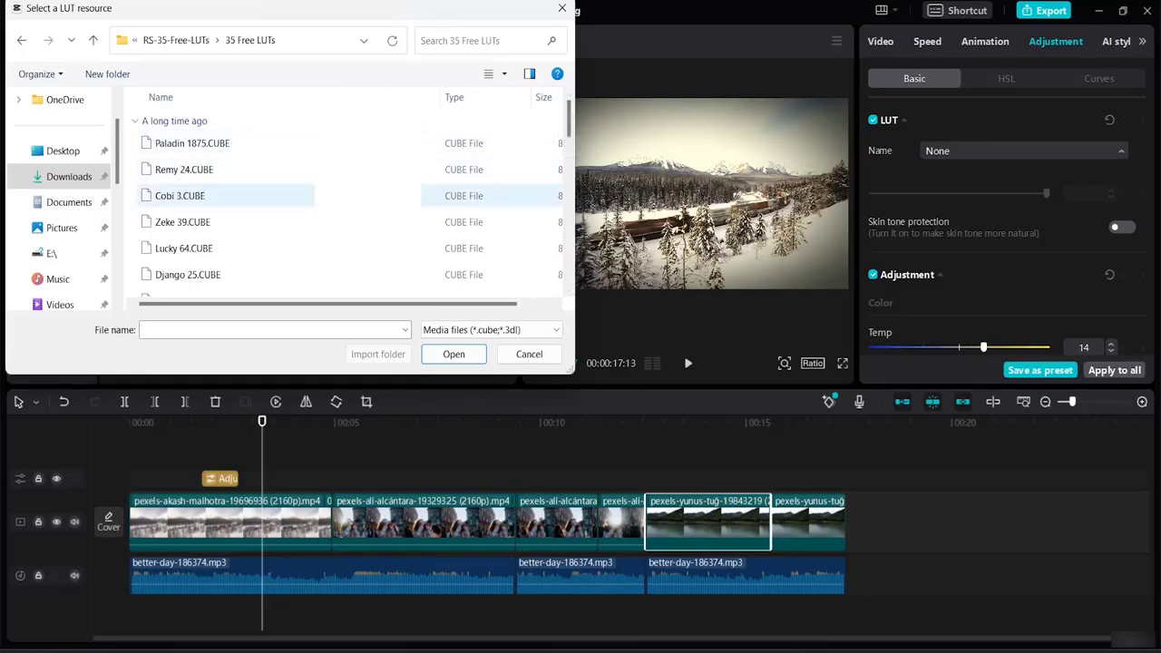
pyautogui.hotkey('ctrl', 'a')
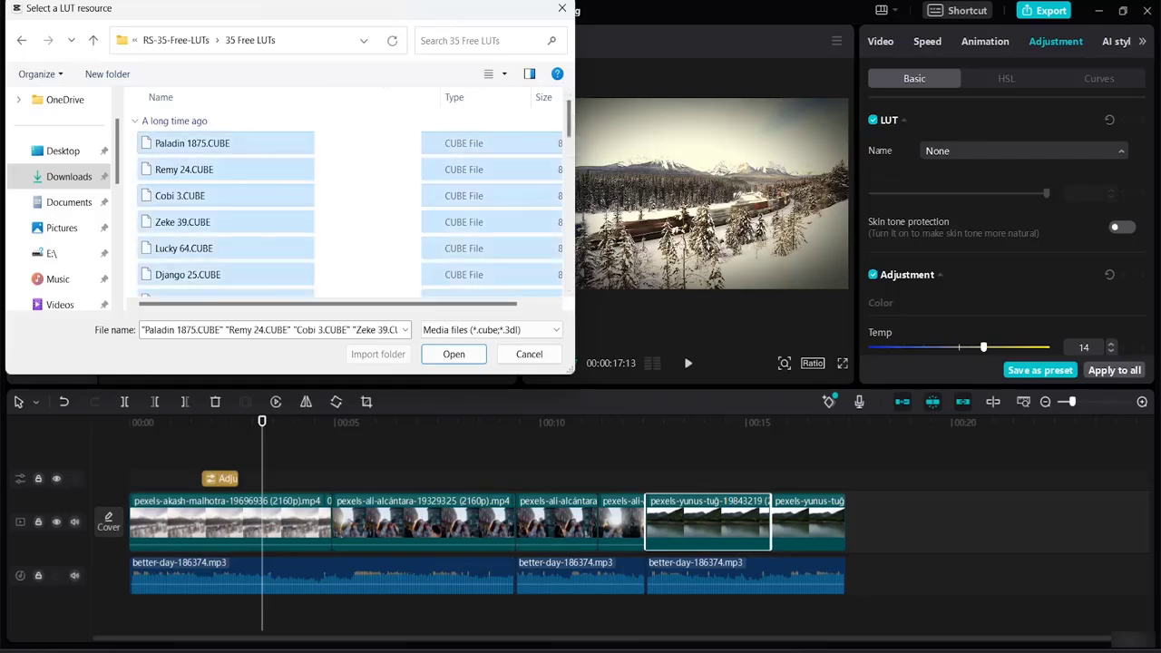
pyautogui.click(450, 354)
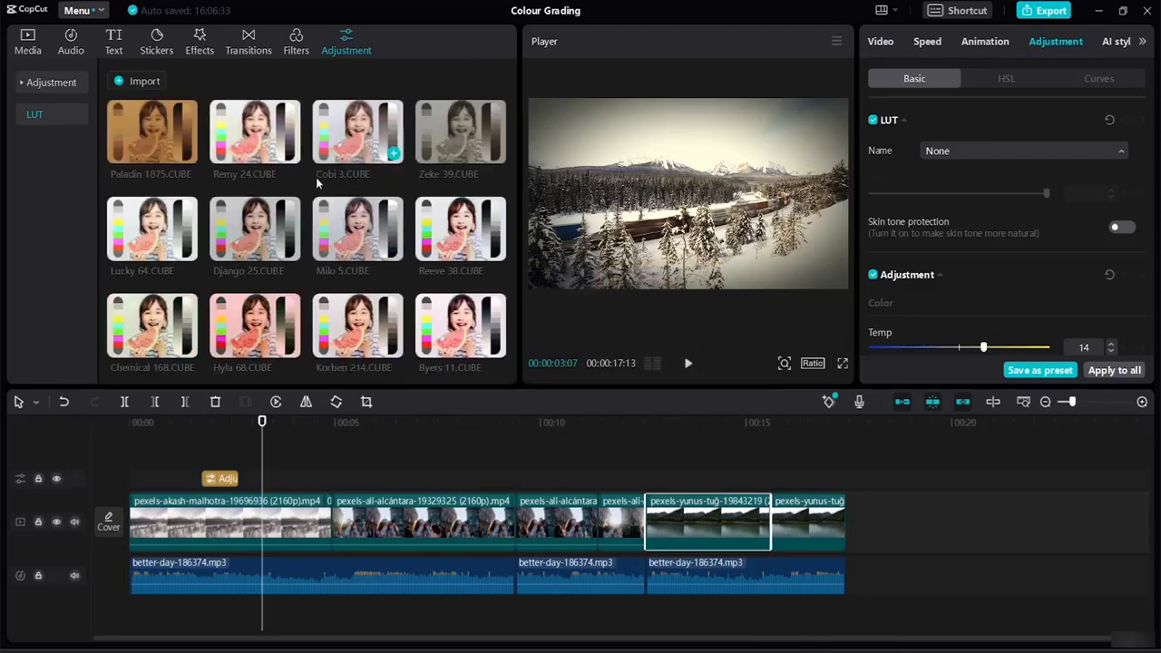
# Import the Pexels bear video 18856748 from the tutorial resources' Videos folder on the Desktop and append it after the last lake clip.
pyautogui.click(33, 45)
pyautogui.click(156, 181)
pyautogui.doubleClick(155, 182)
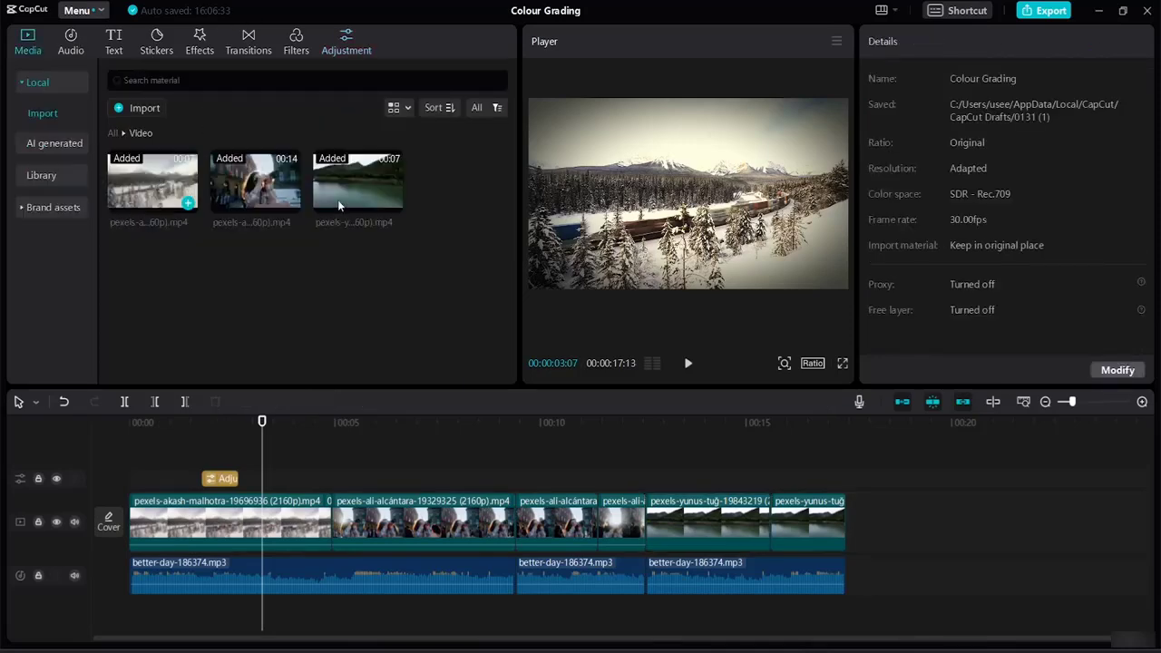
pyautogui.moveTo(156, 191)
pyautogui.click(138, 108)
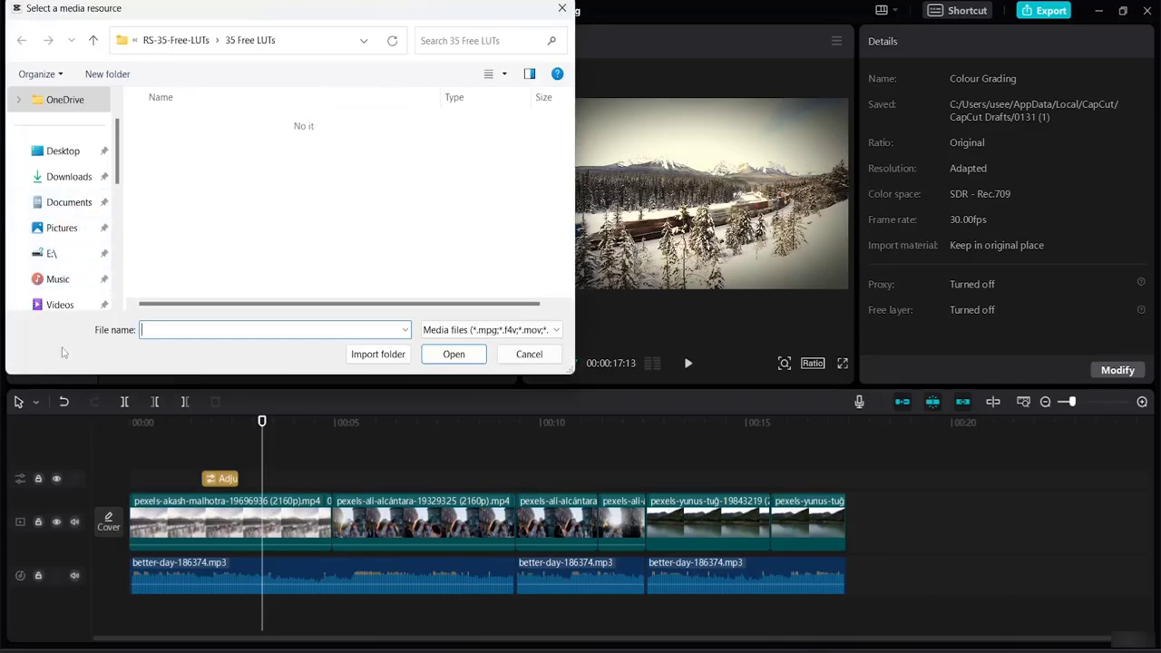
pyautogui.click(62, 151)
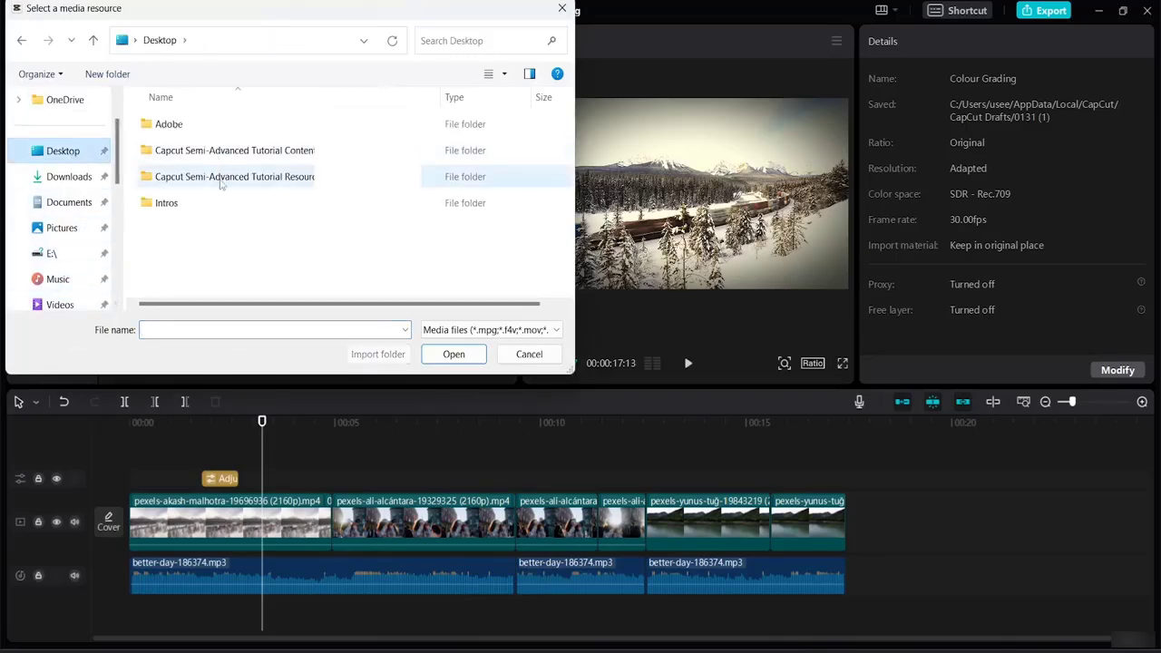
pyautogui.doubleClick(220, 184)
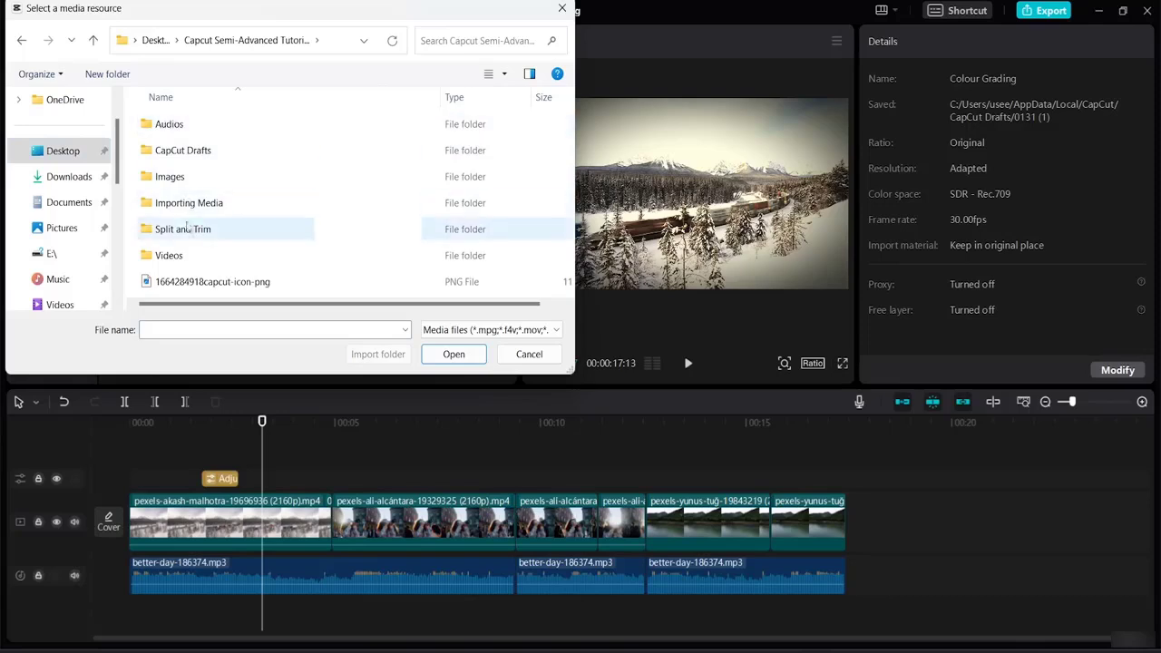
pyautogui.doubleClick(168, 254)
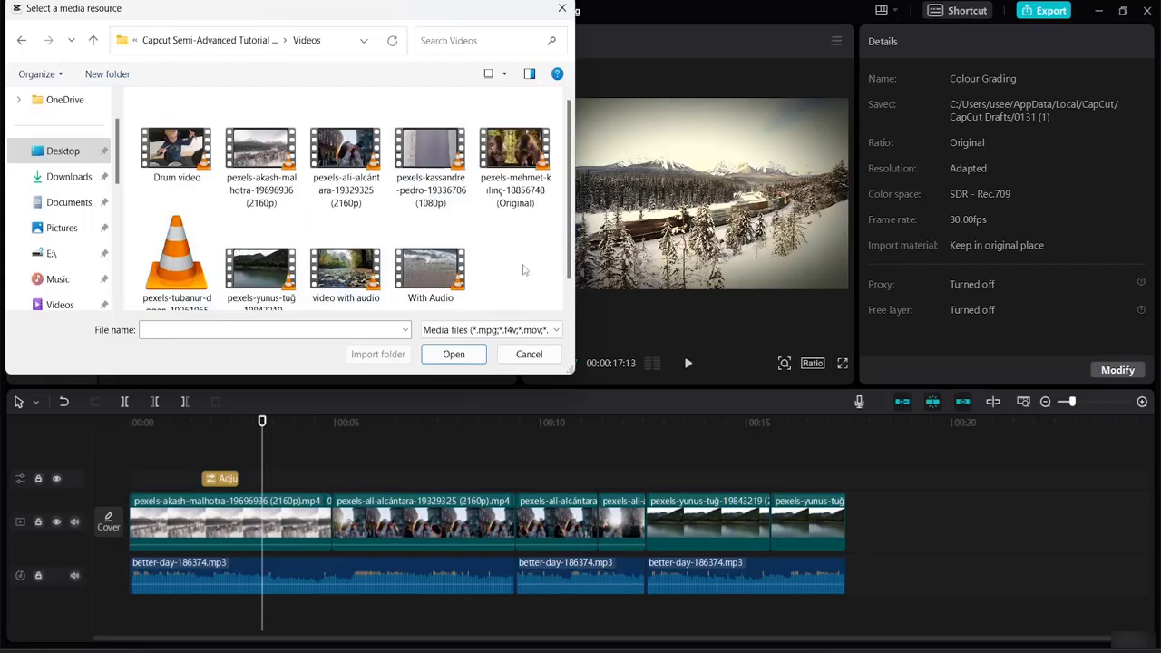
pyautogui.click(519, 178)
pyautogui.click(453, 353)
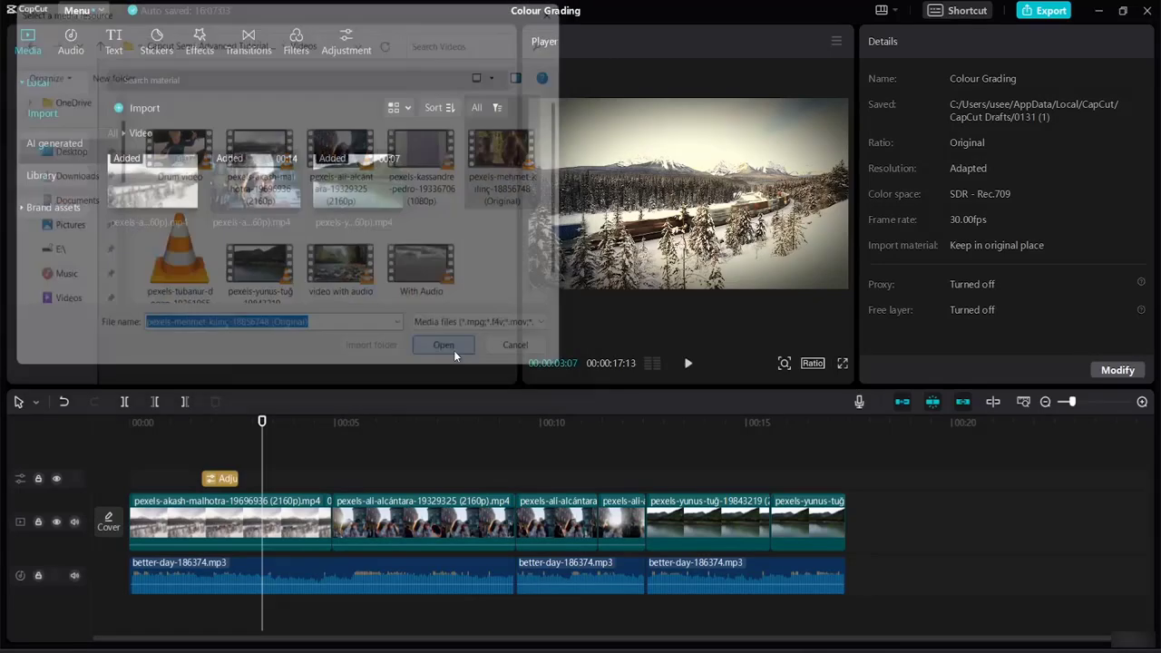
pyautogui.moveTo(446, 183)
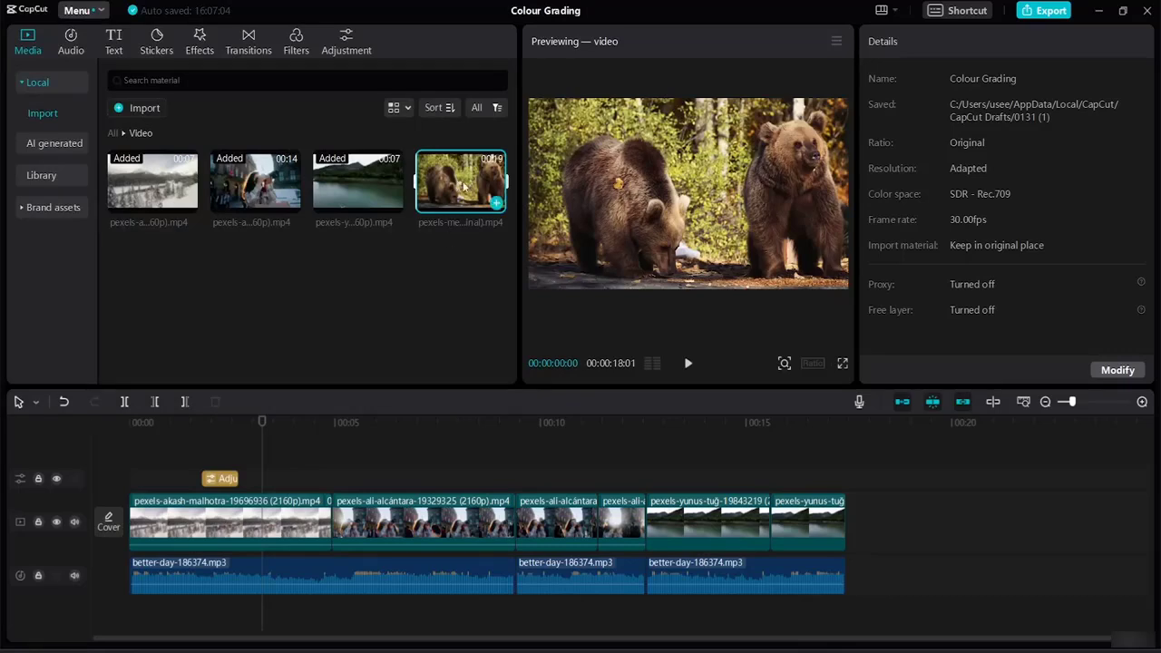
pyautogui.moveTo(486, 192); pyautogui.dragTo(841, 512)
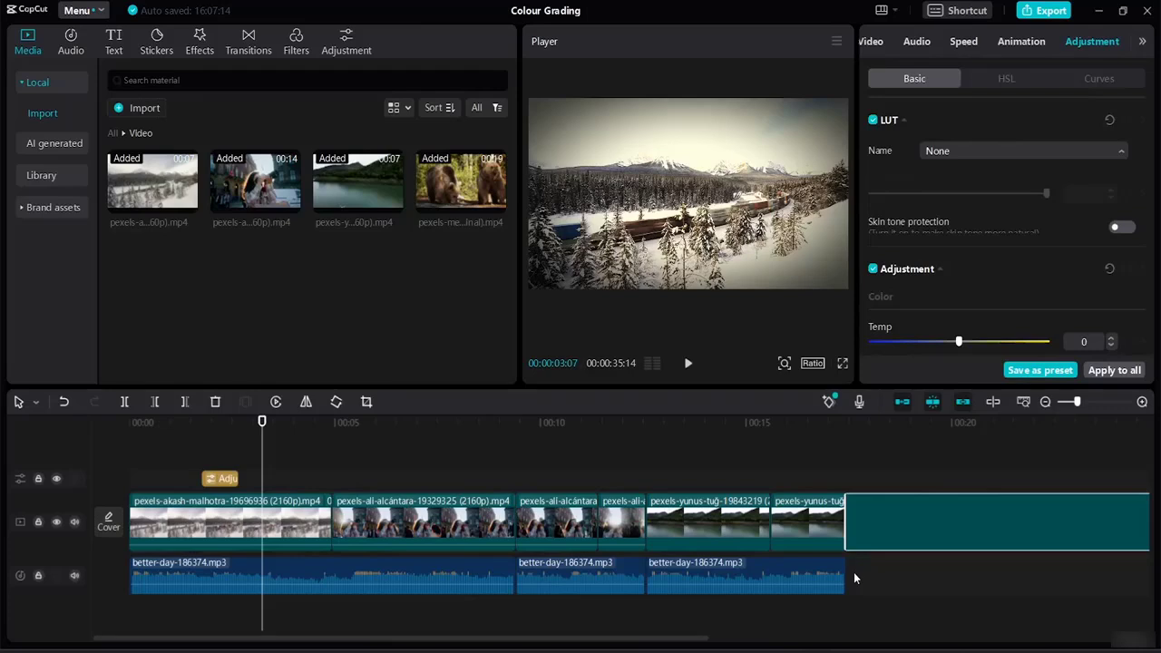
# Try to extend the last better-day-186374.mp3 segment underneath the bear clip.
pyautogui.moveTo(853, 574); pyautogui.dragTo(900, 565)
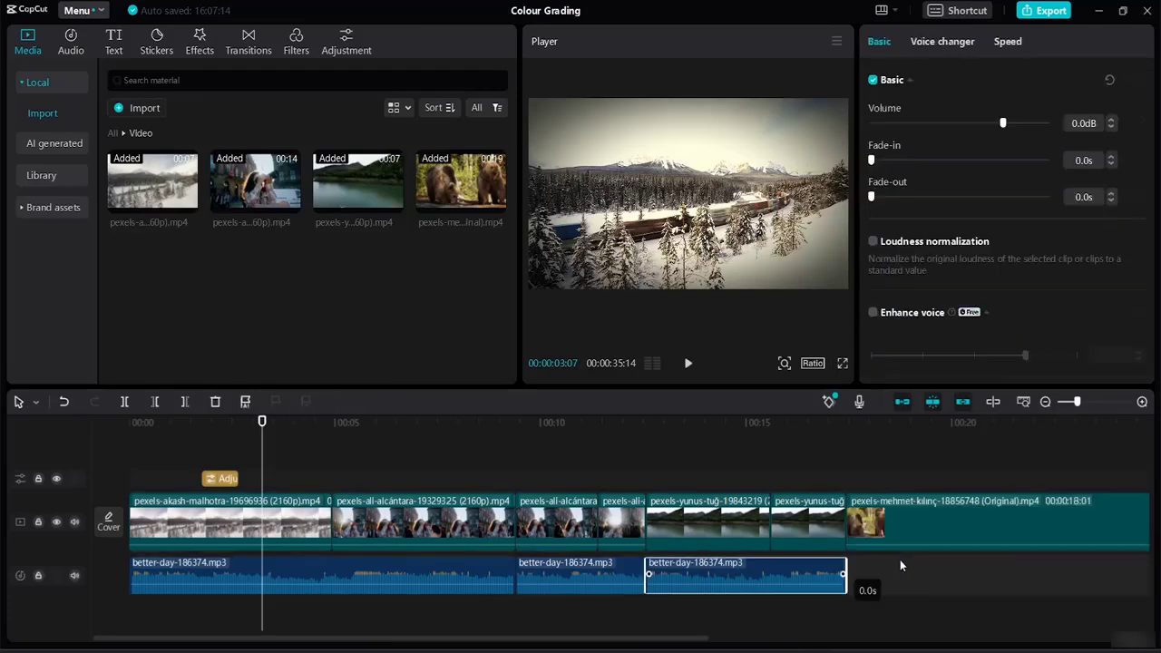
pyautogui.click(663, 619)
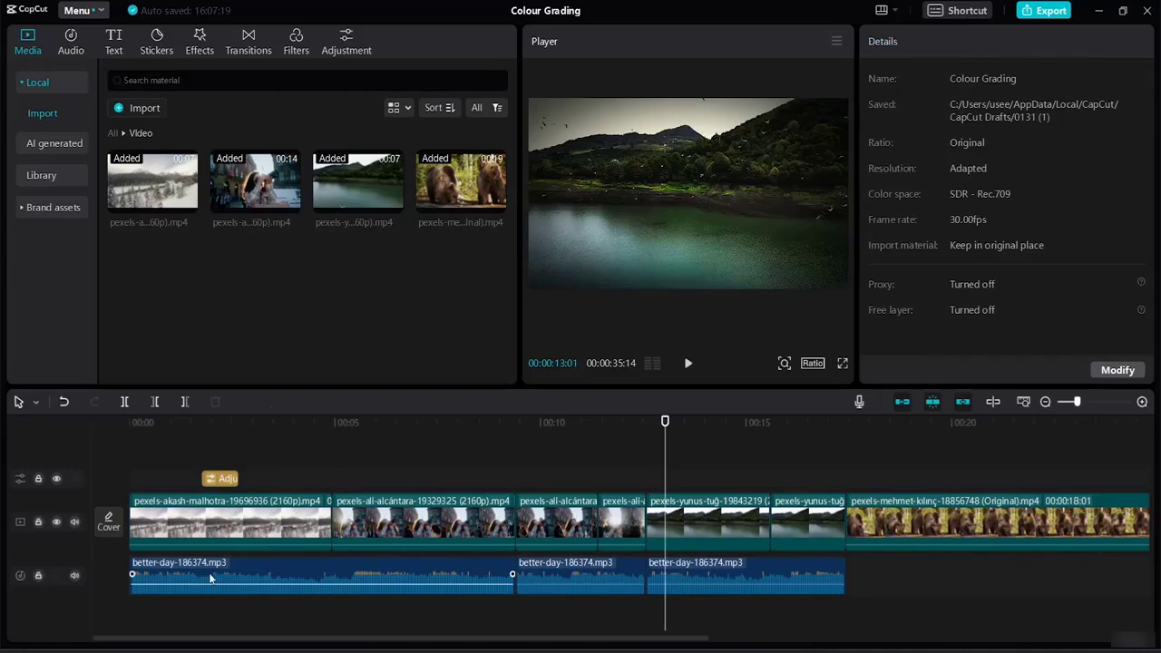
pyautogui.click(208, 573)
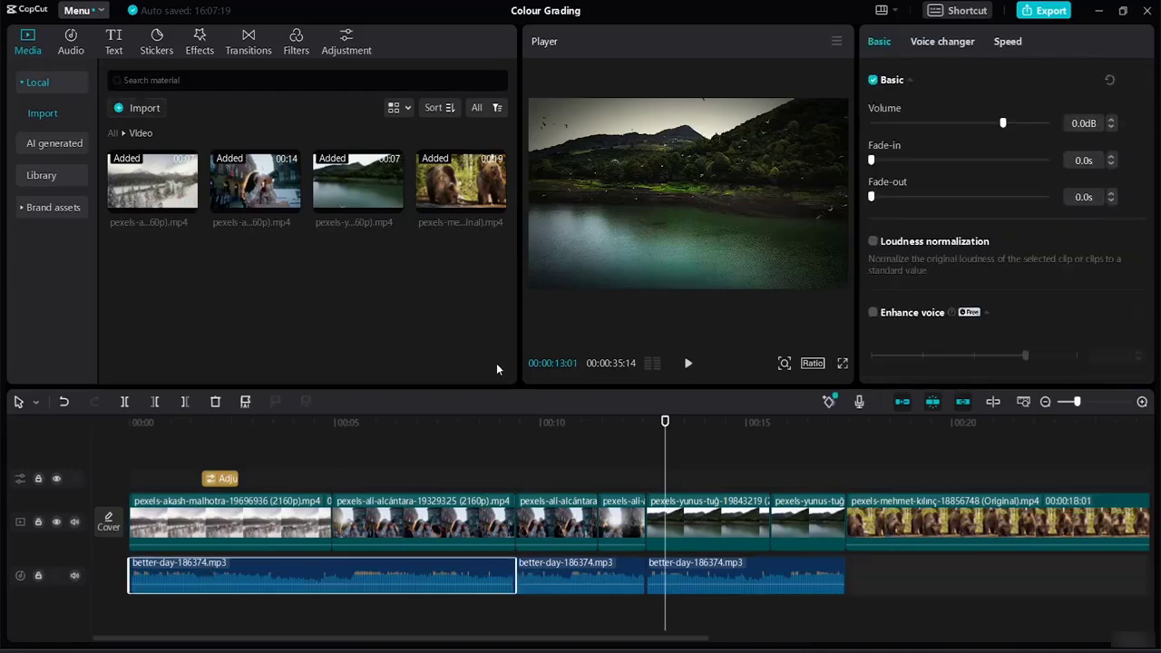
pyautogui.click(581, 568)
pyautogui.click(751, 575)
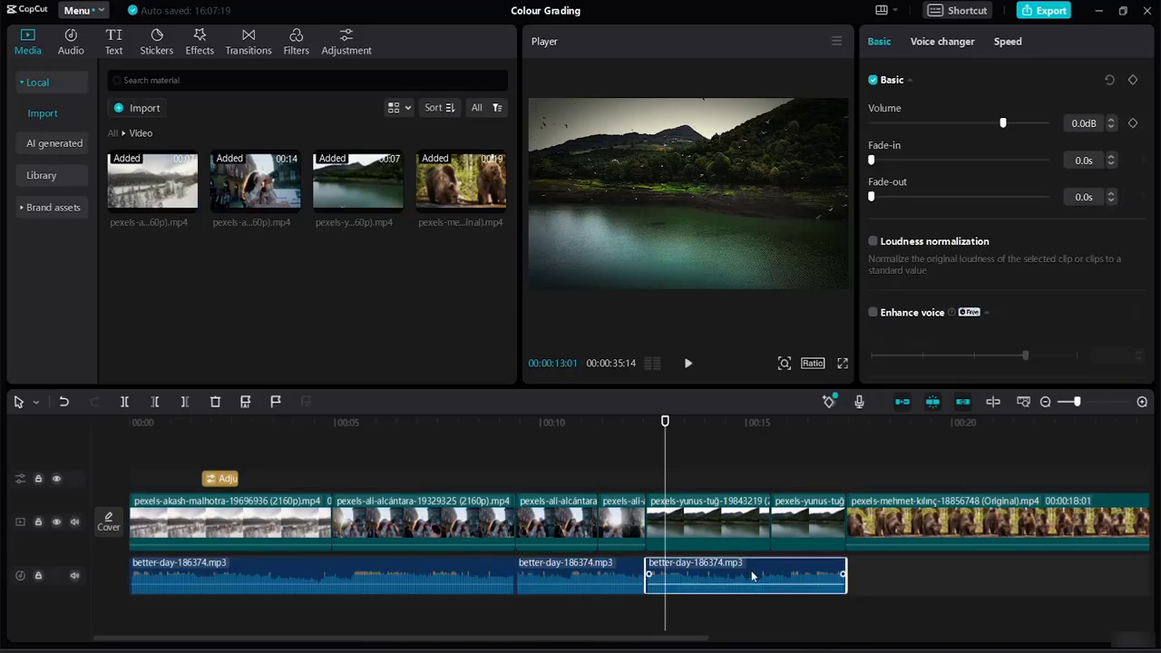
# Open the project's Audio media folder and delete all three better-day-186374.mp3 segments from the timeline.
pyautogui.click(114, 134)
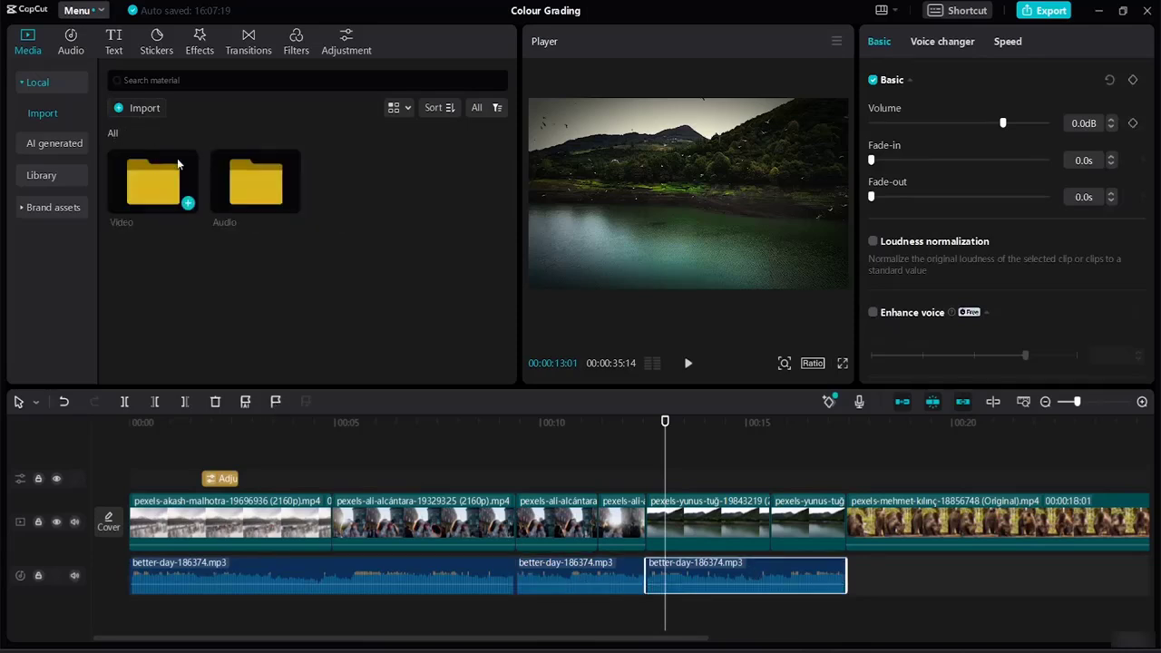
pyautogui.doubleClick(257, 179)
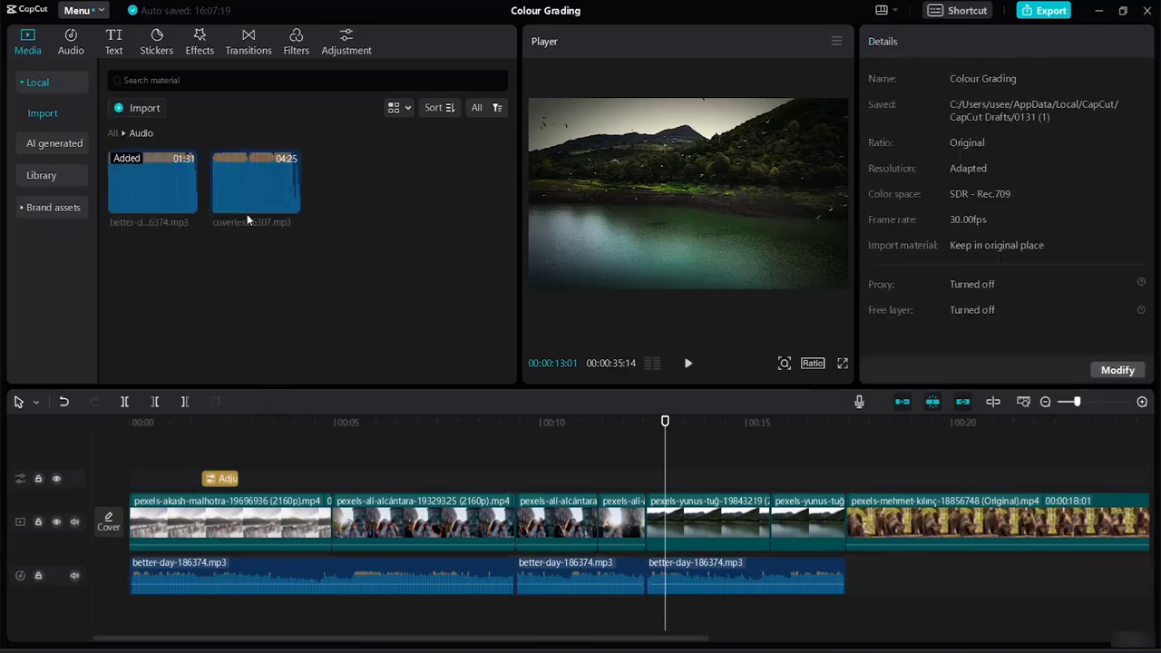
pyautogui.moveTo(183, 196)
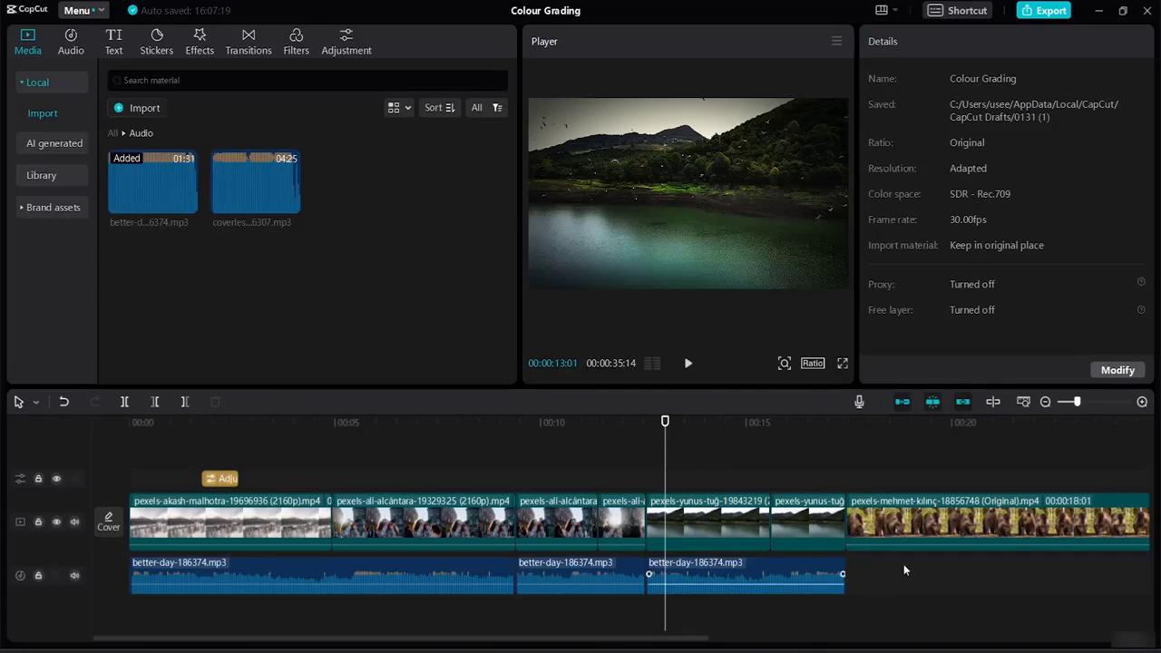
pyautogui.moveTo(902, 563); pyautogui.dragTo(368, 607)
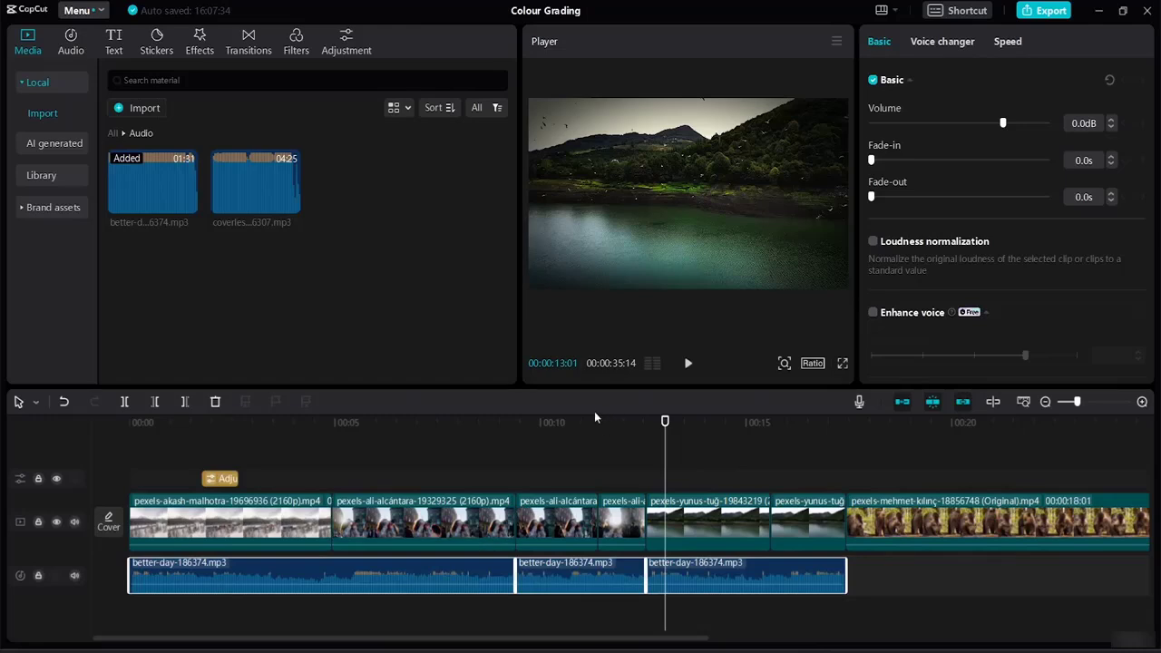
pyautogui.press('Delete')
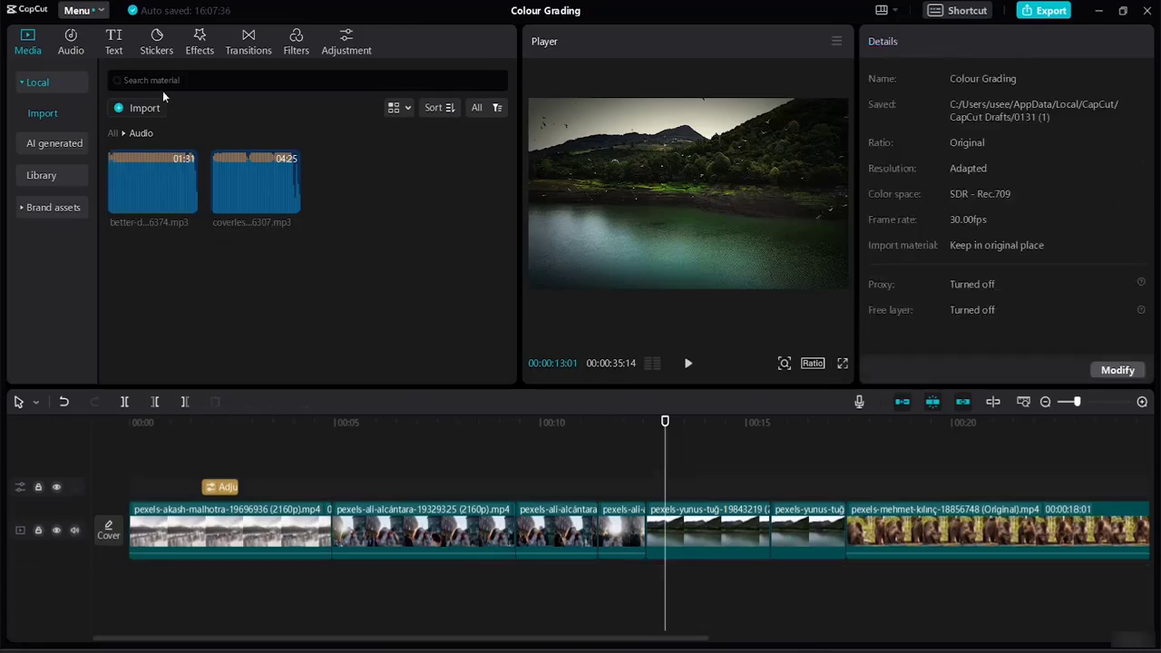
# Add better-day-186374.mp3 from the start of the timeline and trim its end to the end of the bear clip.
pyautogui.click(164, 183)
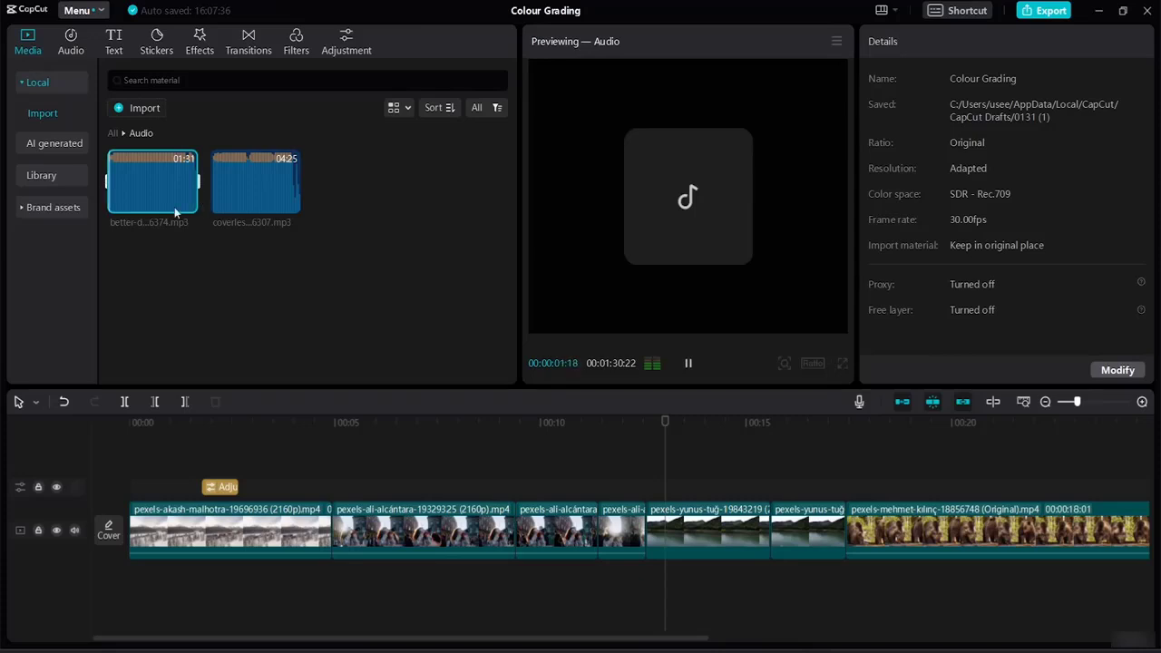
pyautogui.click(187, 203)
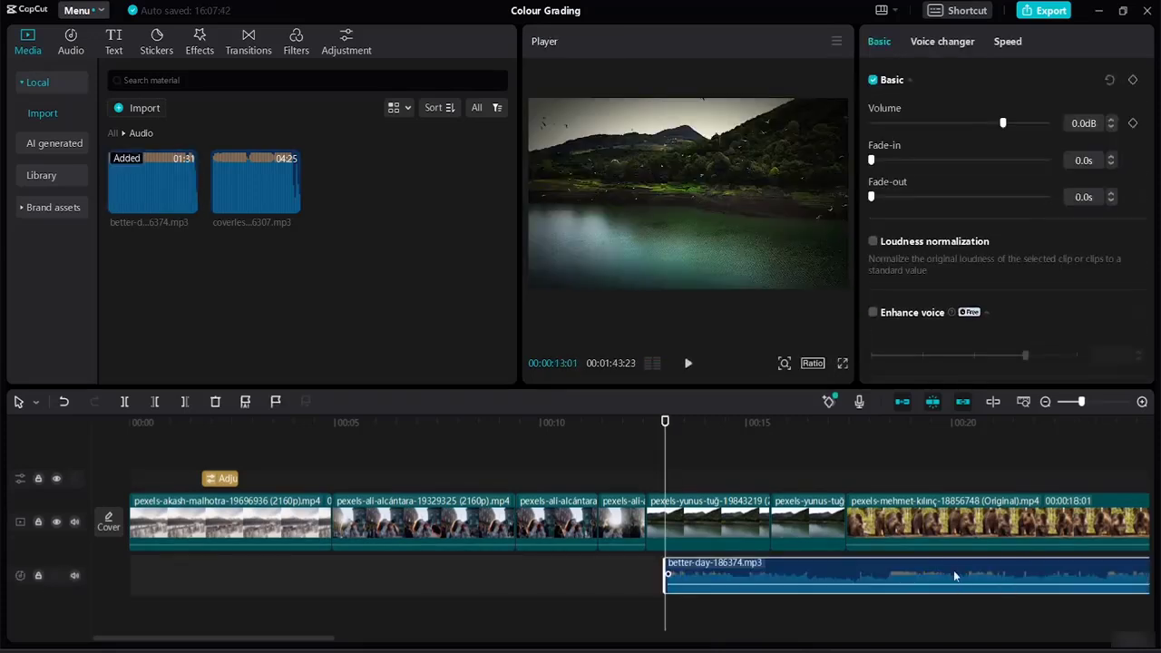
pyautogui.moveTo(950, 567); pyautogui.dragTo(415, 564)
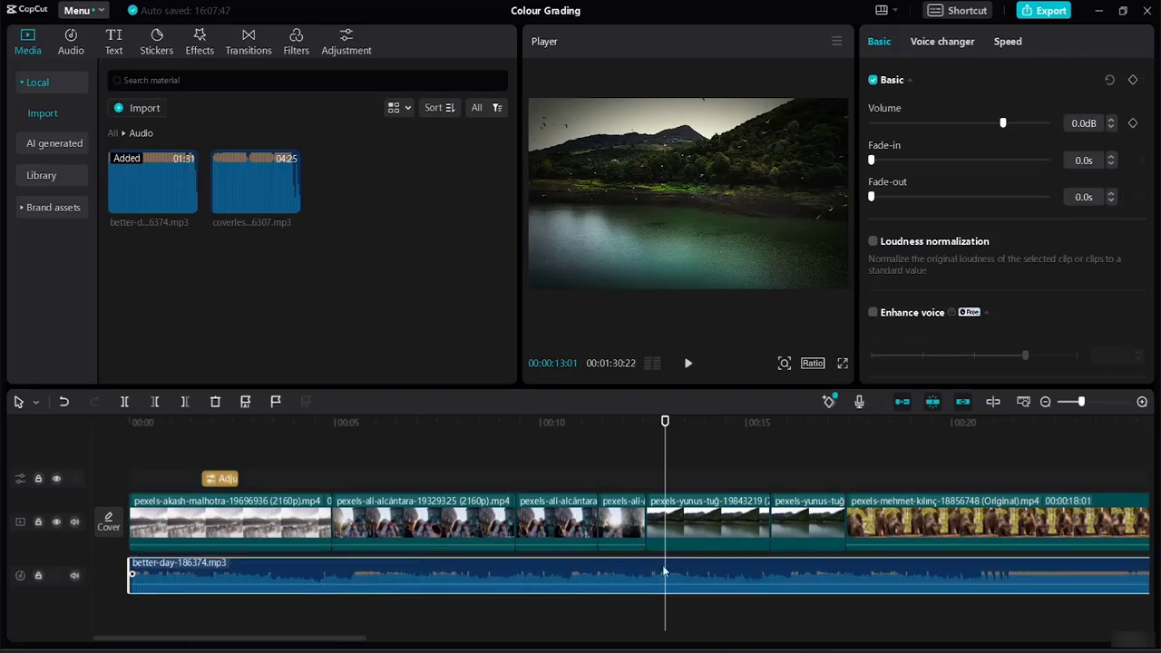
pyautogui.click(1025, 402)
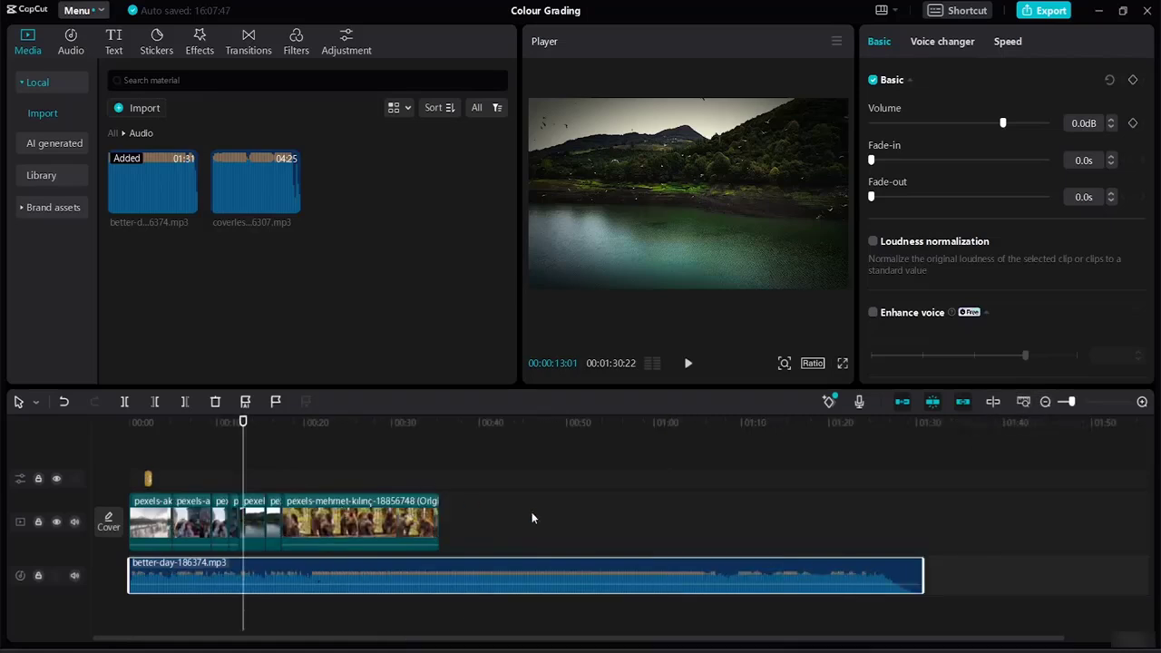
pyautogui.moveTo(922, 575); pyautogui.dragTo(437, 555)
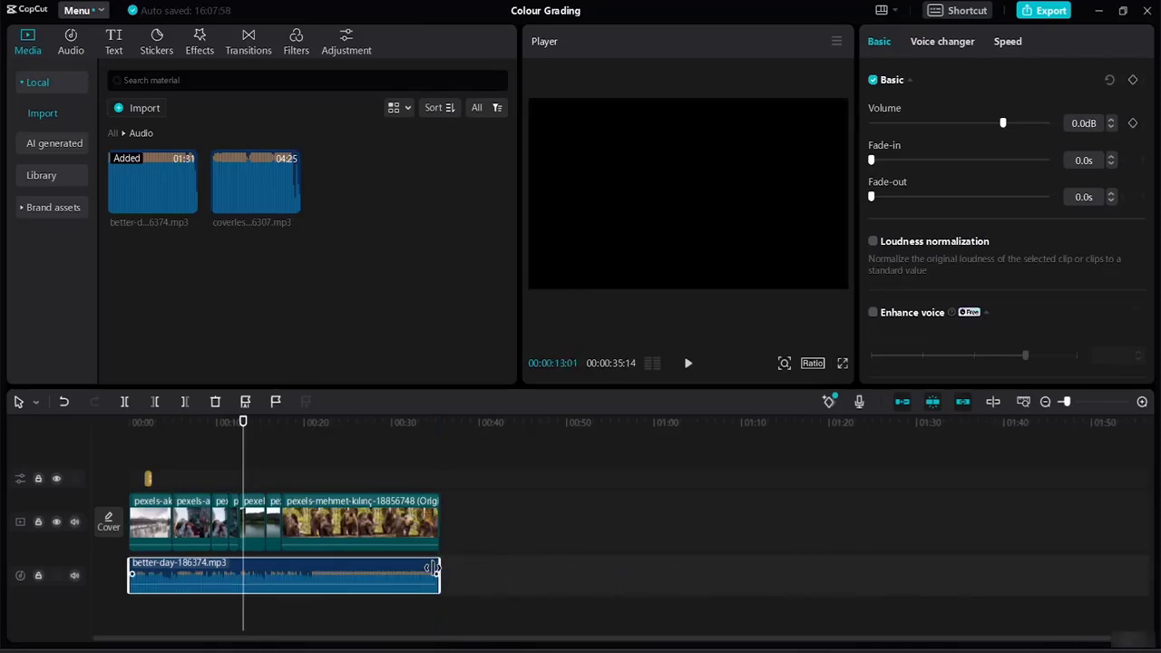
# Add a new custom adjustment layer above the bear clip at 00:00:19:17.
pyautogui.click(1023, 401)
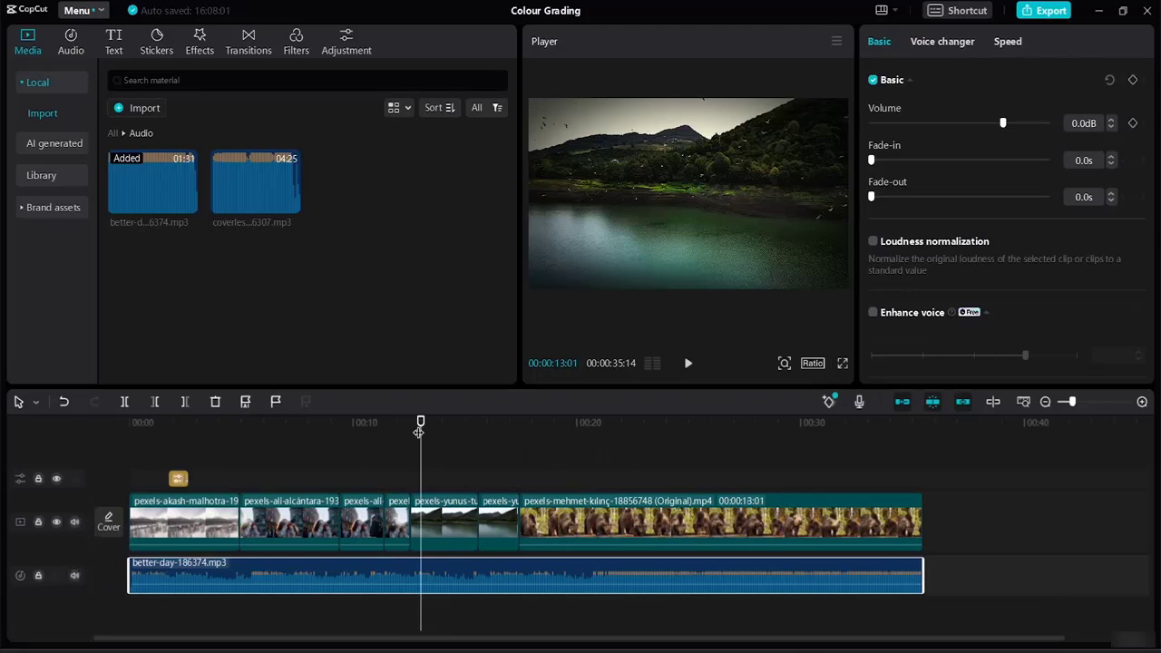
pyautogui.moveTo(420, 424); pyautogui.dragTo(566, 452)
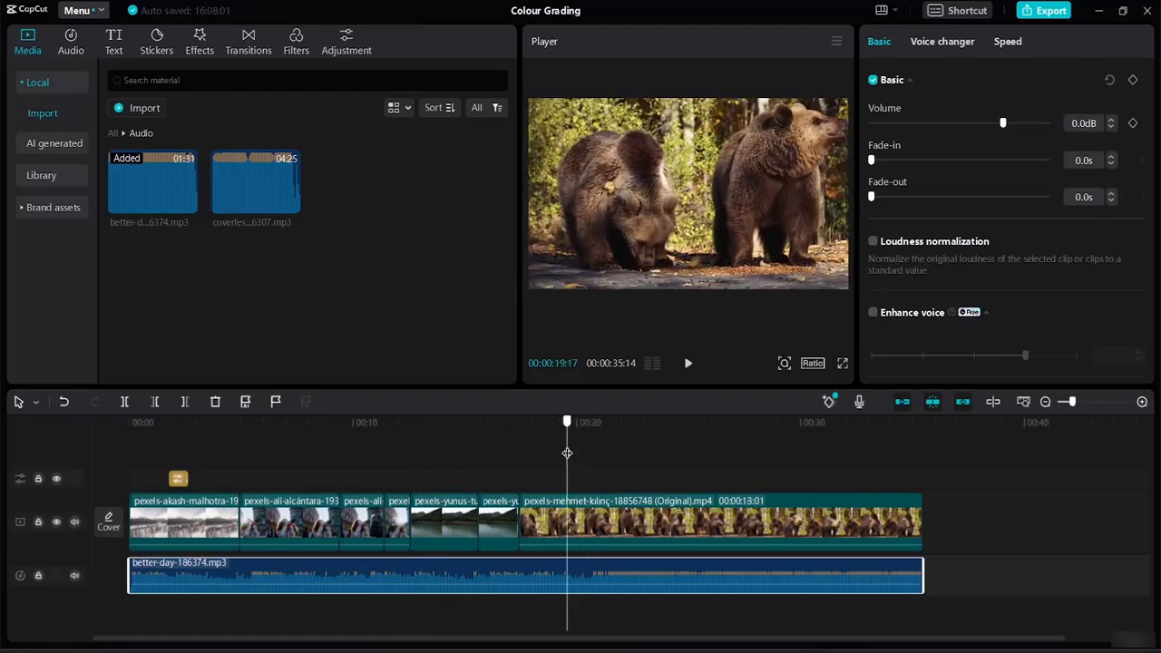
pyautogui.click(346, 45)
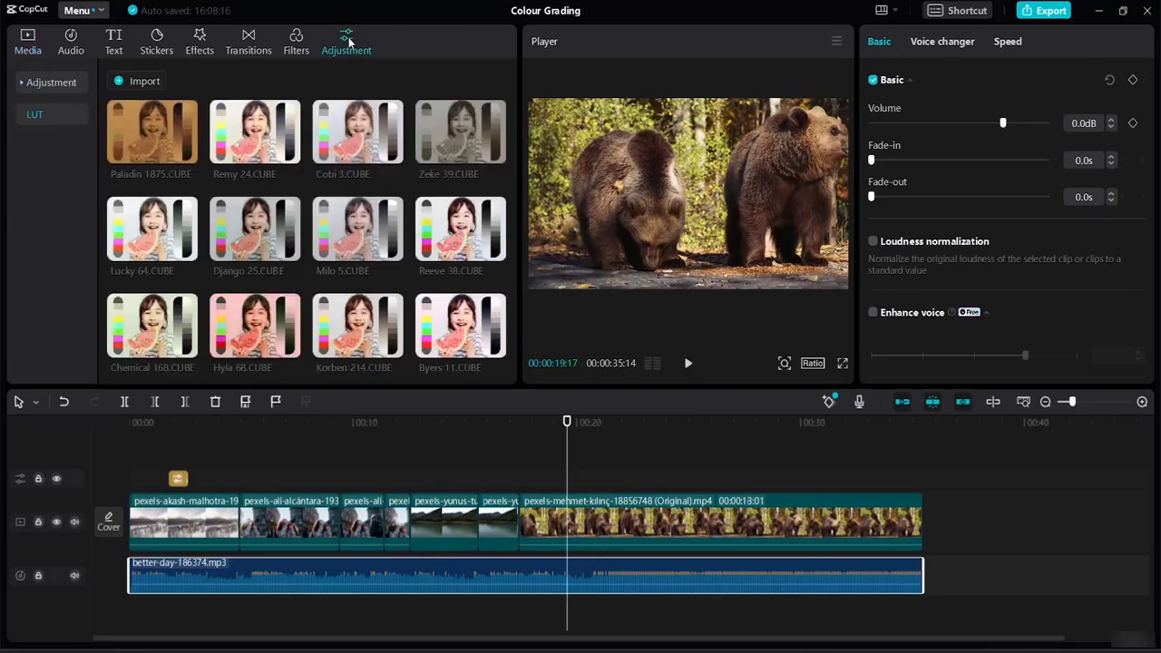
pyautogui.click(73, 84)
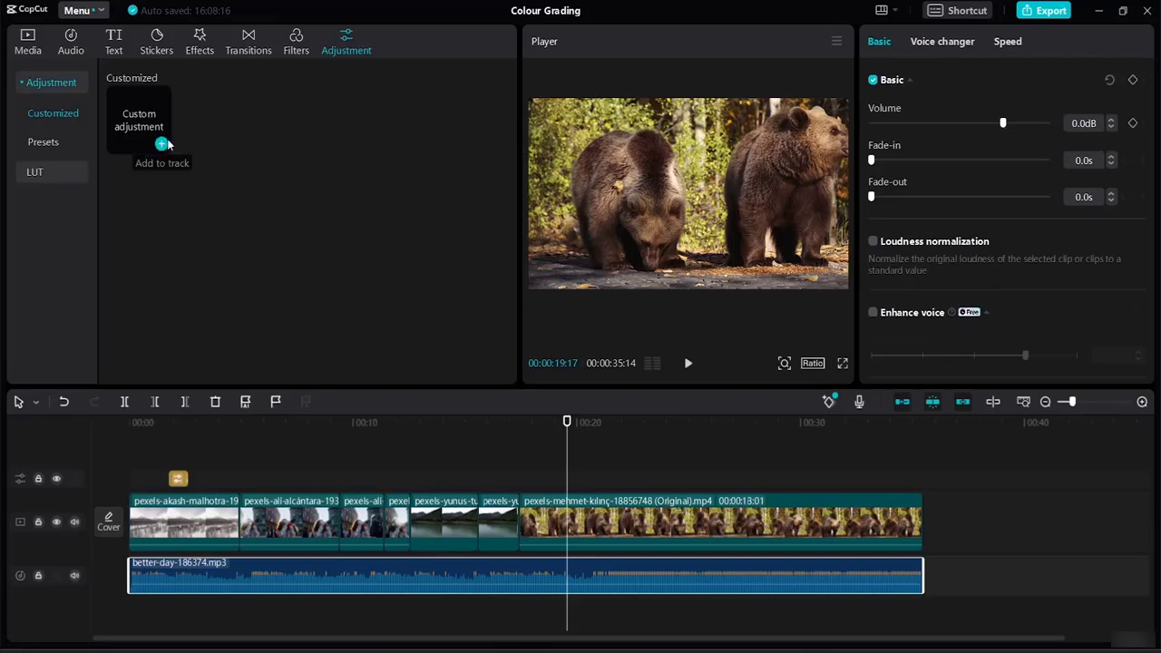
pyautogui.click(163, 143)
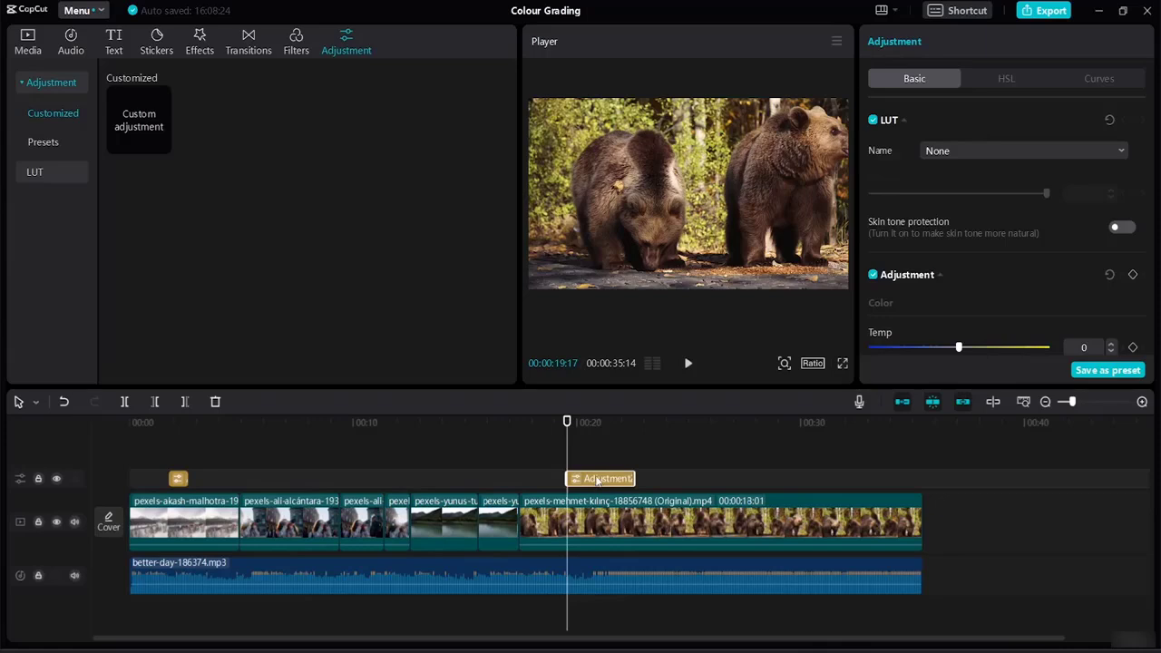
# Stretch both ends of the new adjustment layer so it spans exactly the whole bear clip.
pyautogui.moveTo(597, 481); pyautogui.dragTo(655, 479)
pyautogui.click(806, 500)
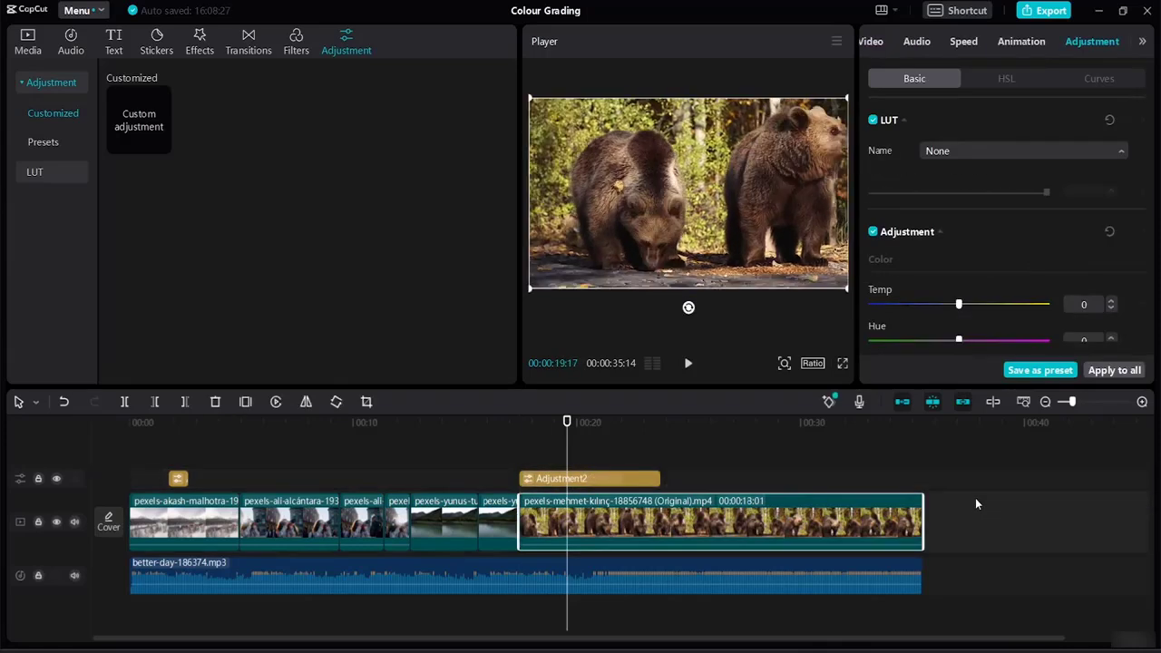
pyautogui.click(648, 483)
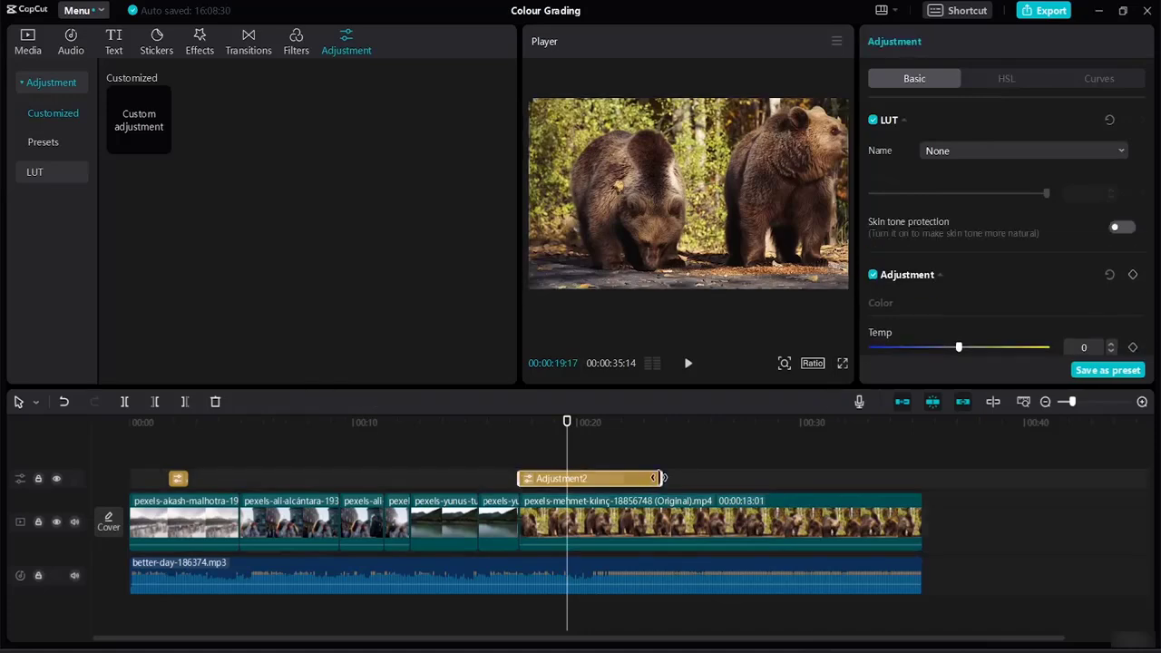
pyautogui.moveTo(660, 481); pyautogui.dragTo(922, 486)
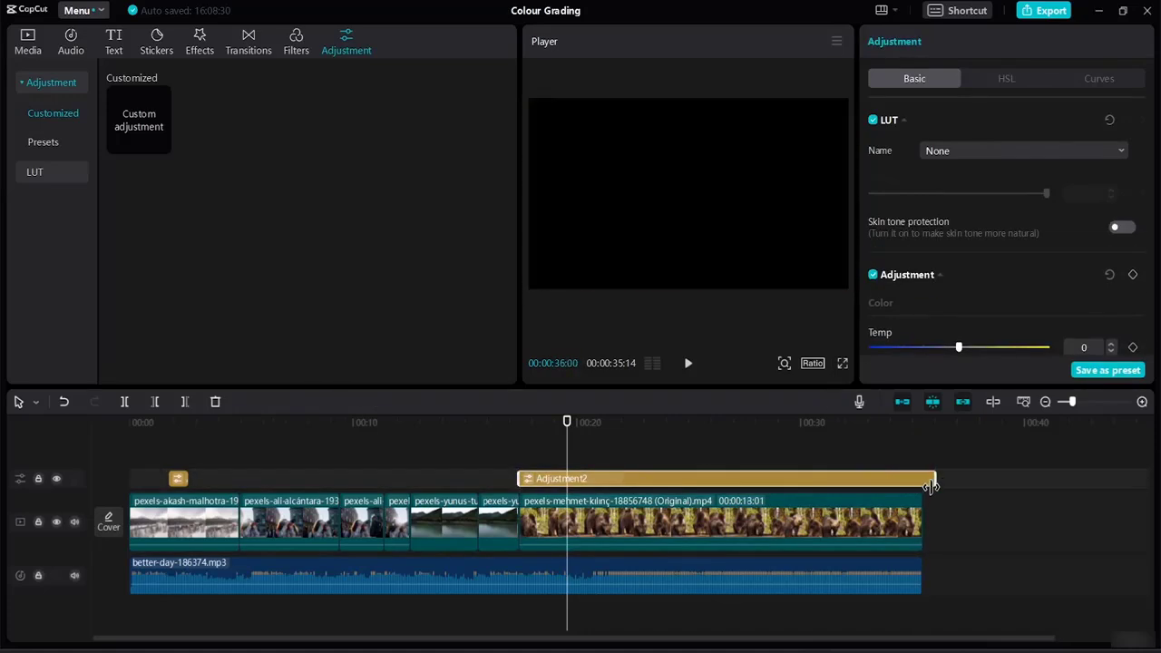
pyautogui.click(972, 526)
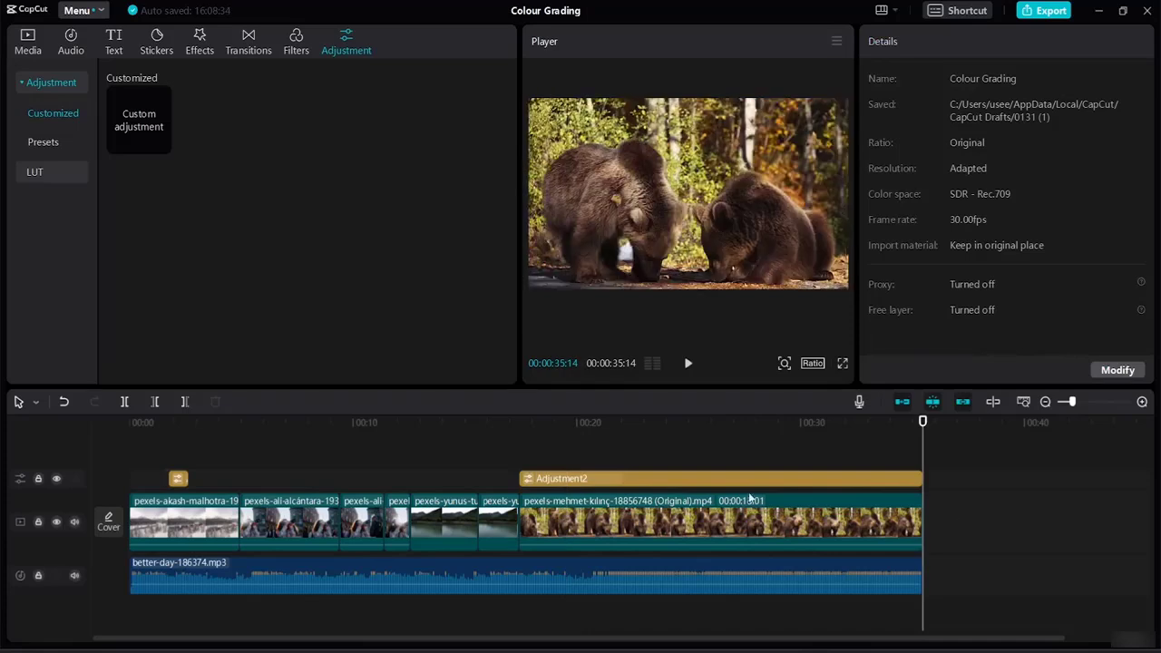
# Apply the imported Neon 770.CUBE LUT to the adjustment layer above the bear clip.
pyautogui.click(669, 475)
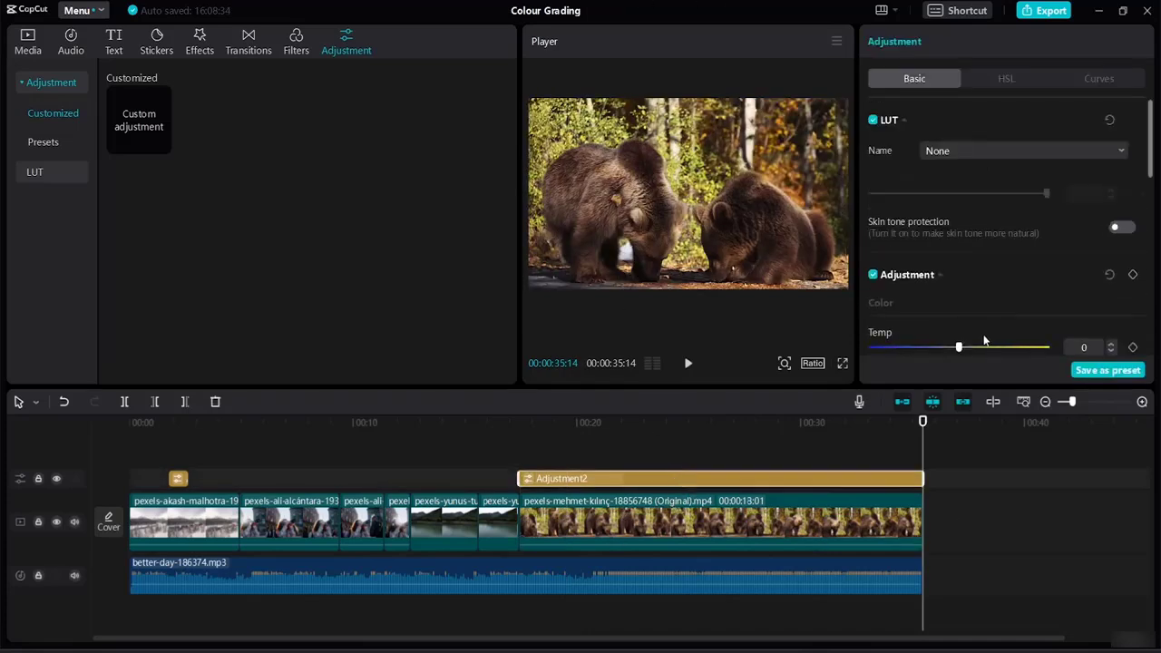
pyautogui.click(43, 172)
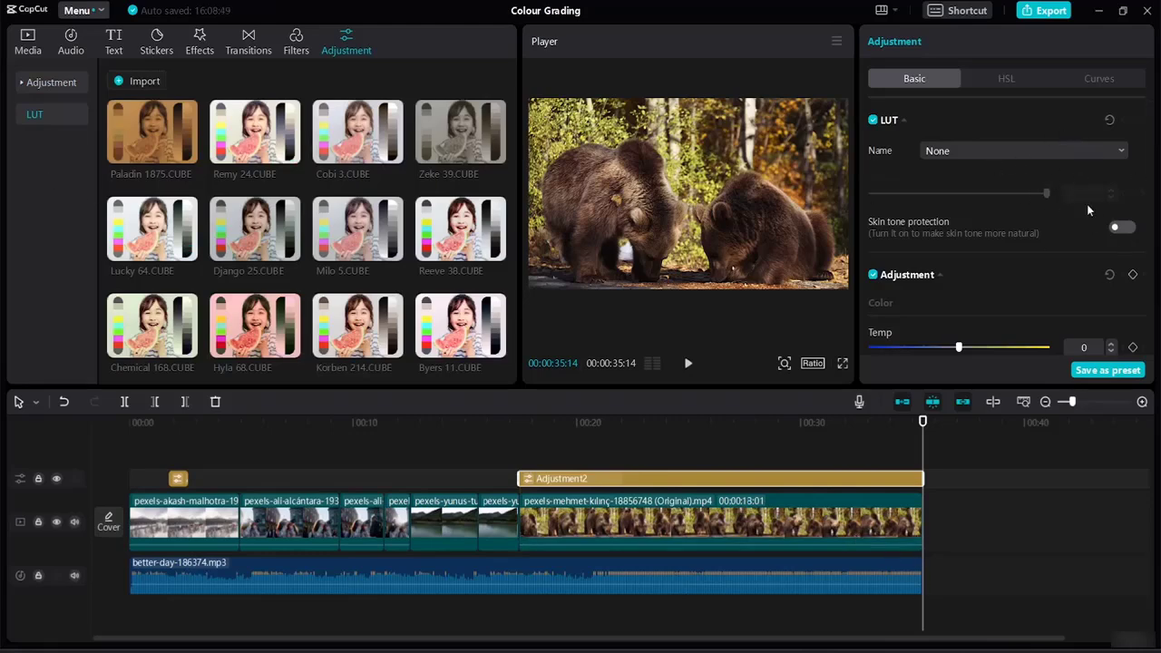
pyautogui.click(1121, 152)
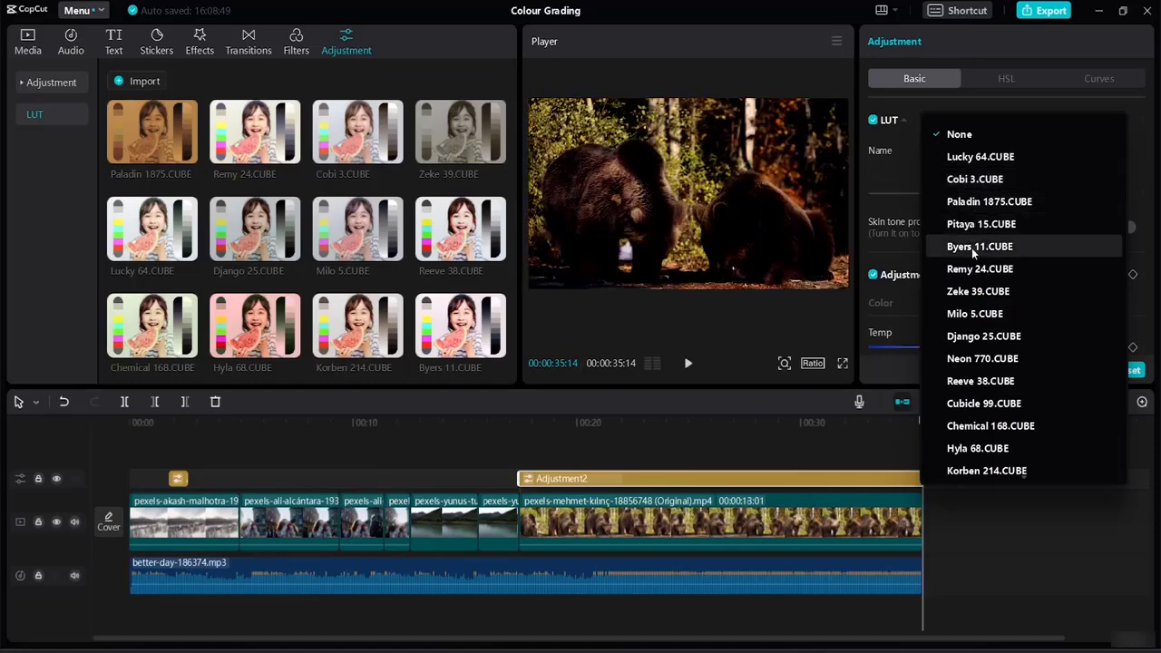
pyautogui.click(965, 360)
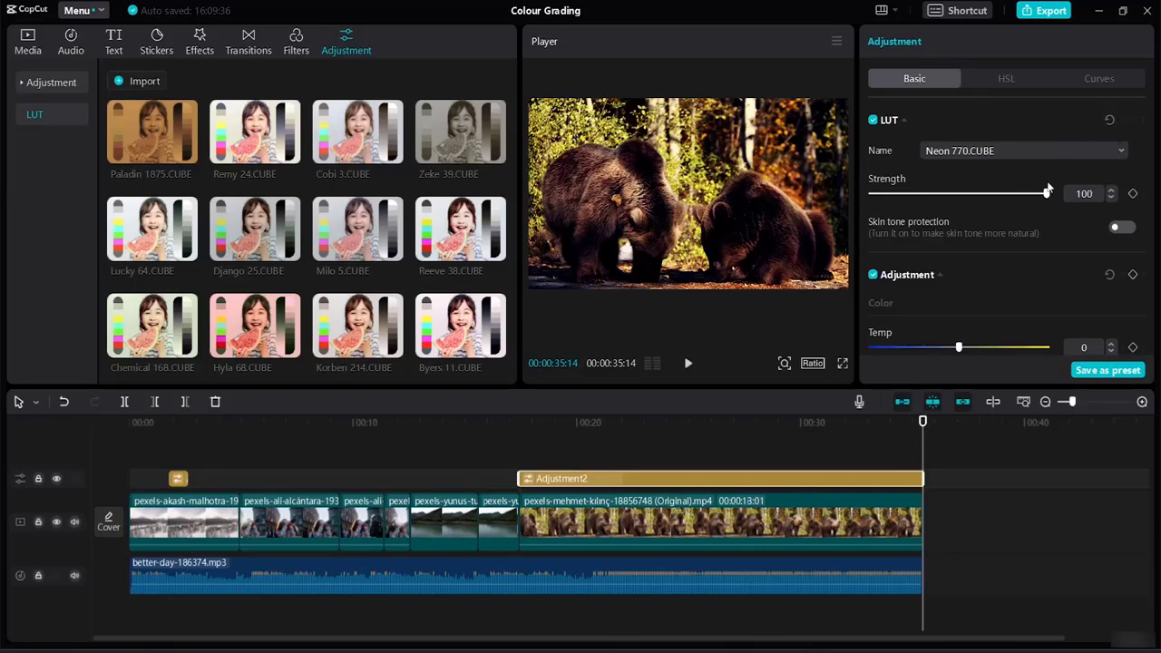
# Reduce the Neon 770.CUBE LUT strength to 75 on the bear clip's adjustment layer and turn on skin tone protection.
pyautogui.moveTo(1043, 196); pyautogui.dragTo(1002, 198)
pyautogui.click(1123, 230)
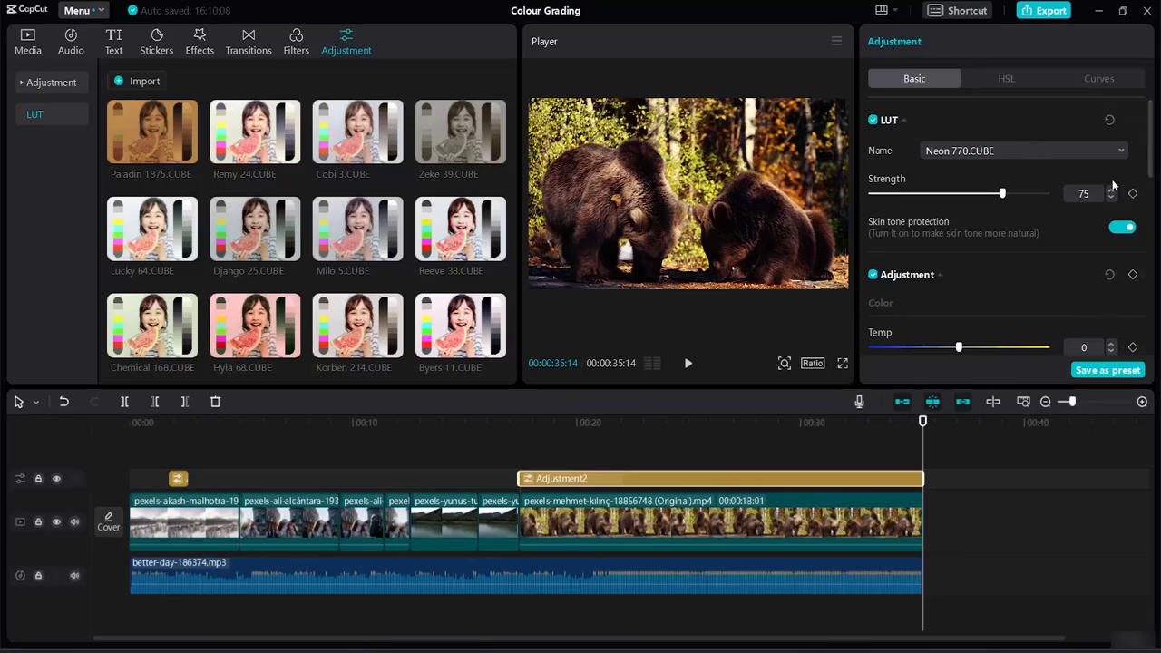
# Set the adjustment layer's Temp to 18, Hue to -25 and Saturation to 18.
pyautogui.moveTo(1150, 156); pyautogui.dragTo(1152, 205)
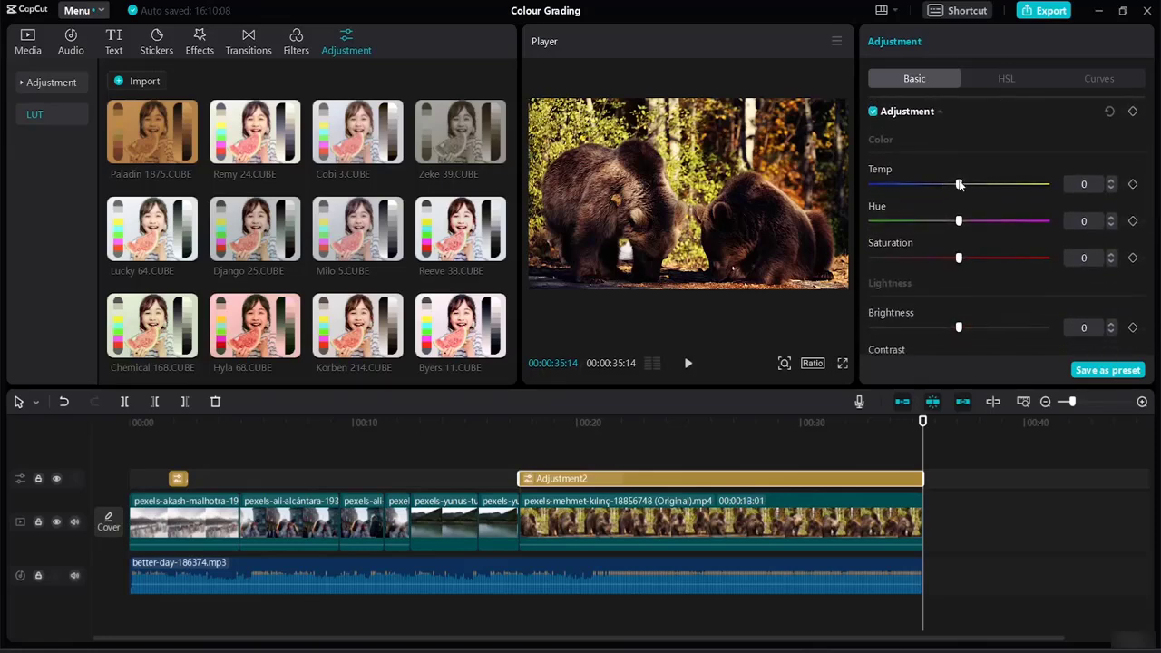
pyautogui.moveTo(960, 185); pyautogui.dragTo(990, 184)
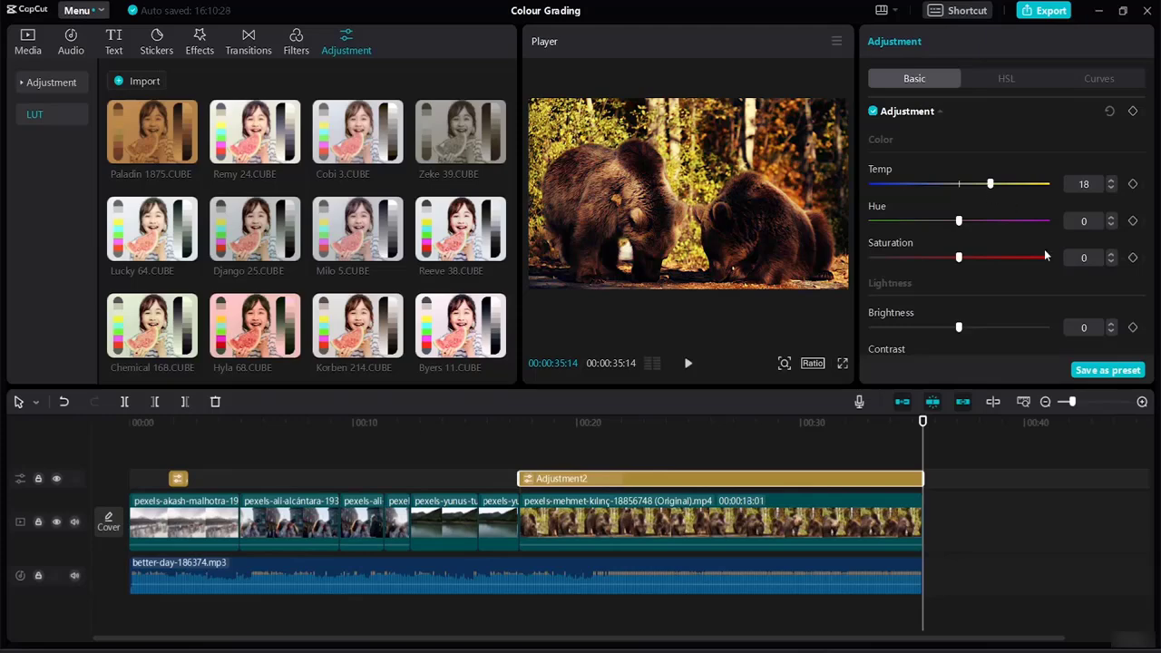
pyautogui.moveTo(960, 222); pyautogui.dragTo(914, 221)
pyautogui.moveTo(956, 258); pyautogui.dragTo(990, 260)
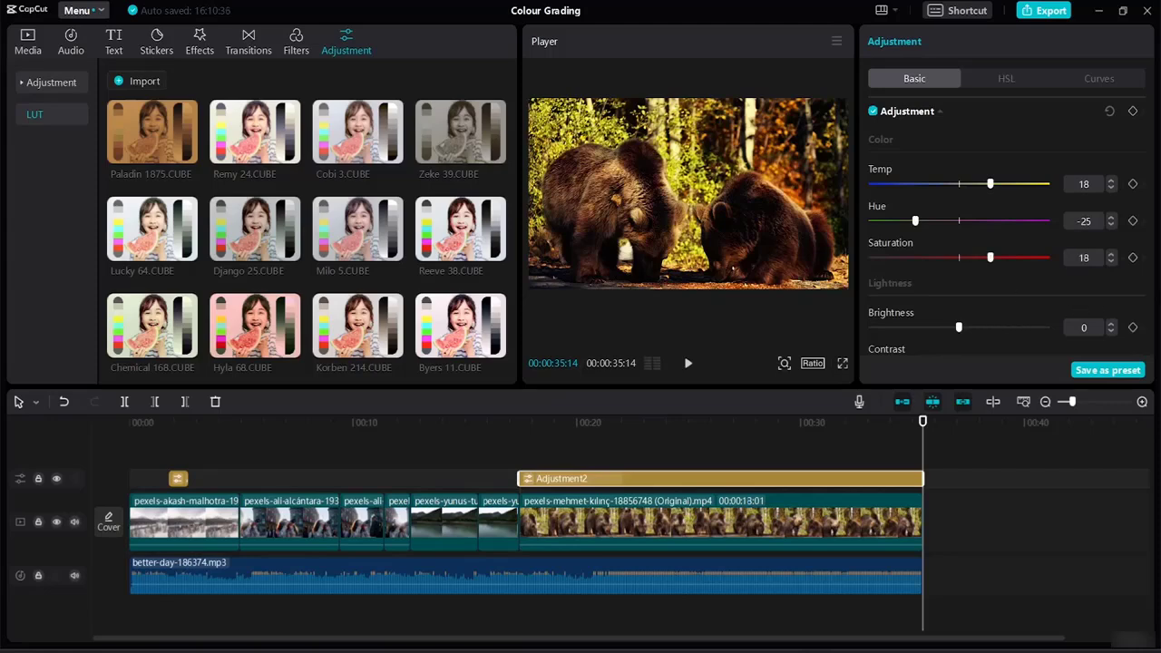
# Set the adjustment layer's lightness values: Brightness 24, Contrast -18, Highlight 19, Whites 4 and Blacks -15.
pyautogui.moveTo(959, 327); pyautogui.dragTo(1001, 329)
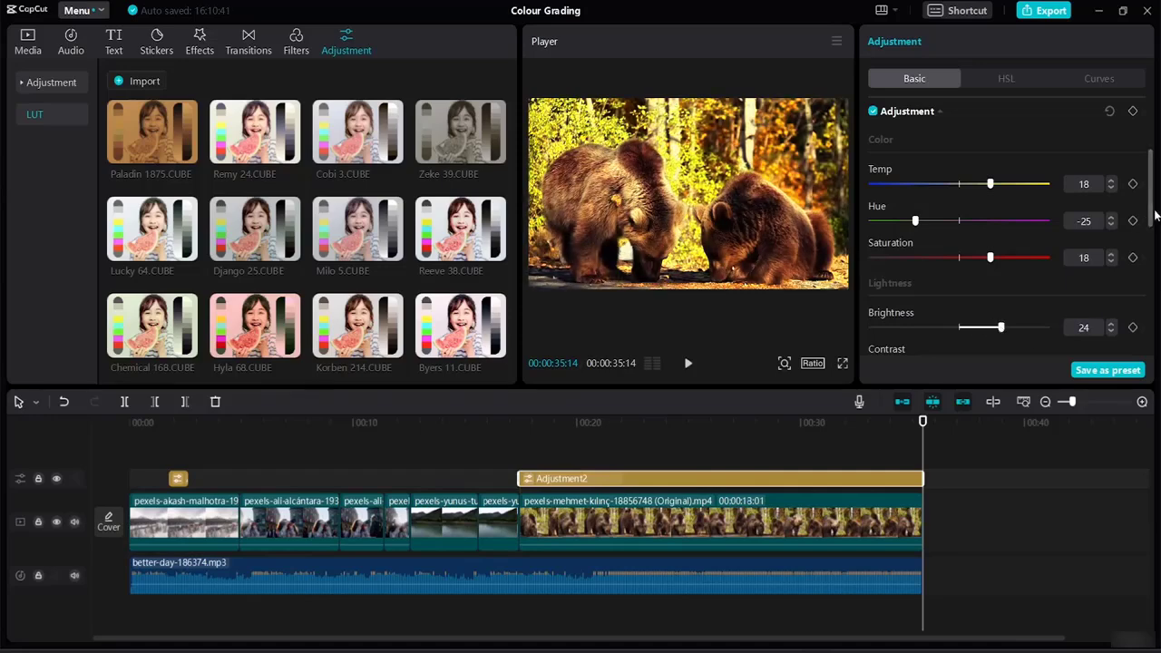
pyautogui.moveTo(1155, 214); pyautogui.dragTo(1158, 268)
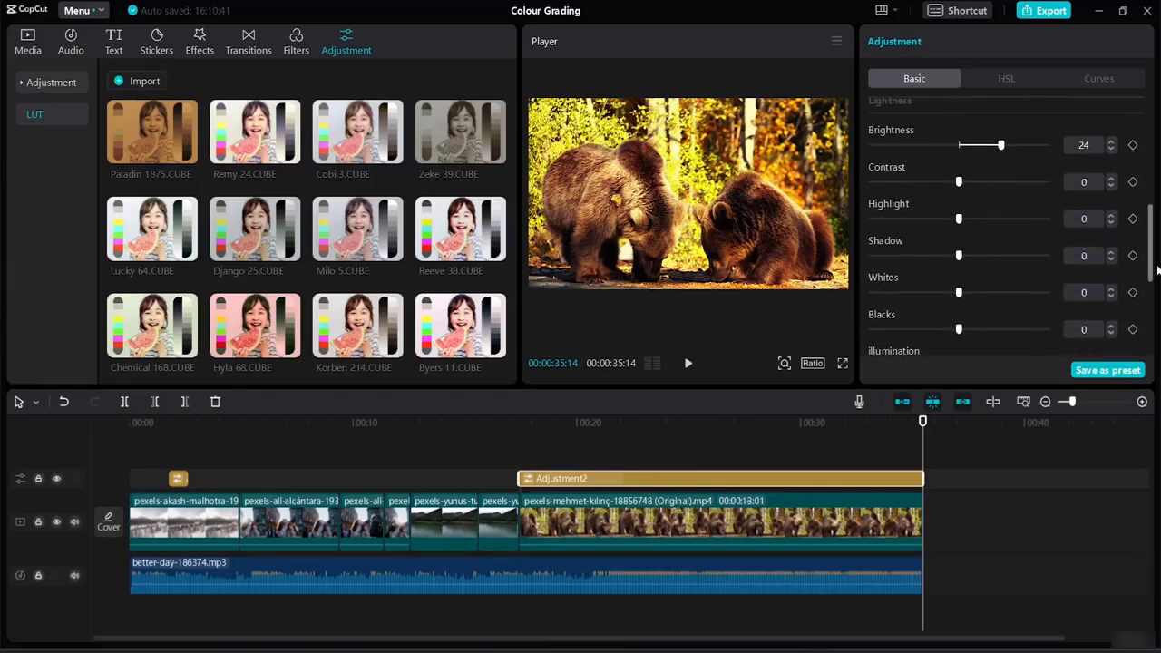
pyautogui.moveTo(959, 182); pyautogui.dragTo(926, 189)
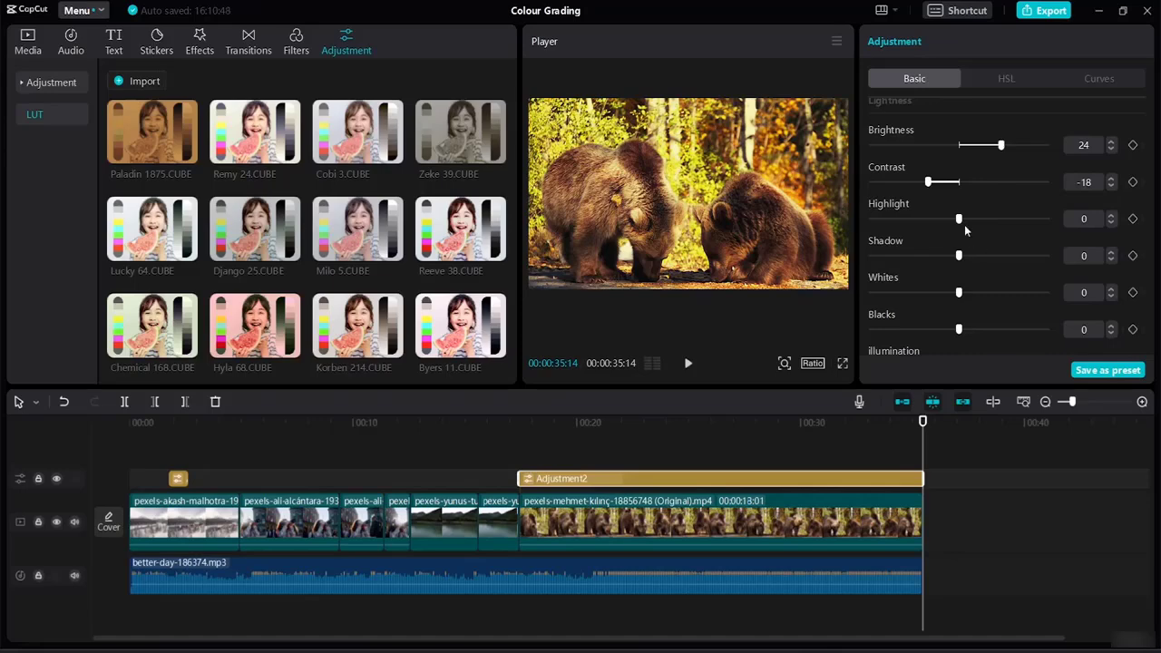
pyautogui.moveTo(958, 219); pyautogui.dragTo(991, 219)
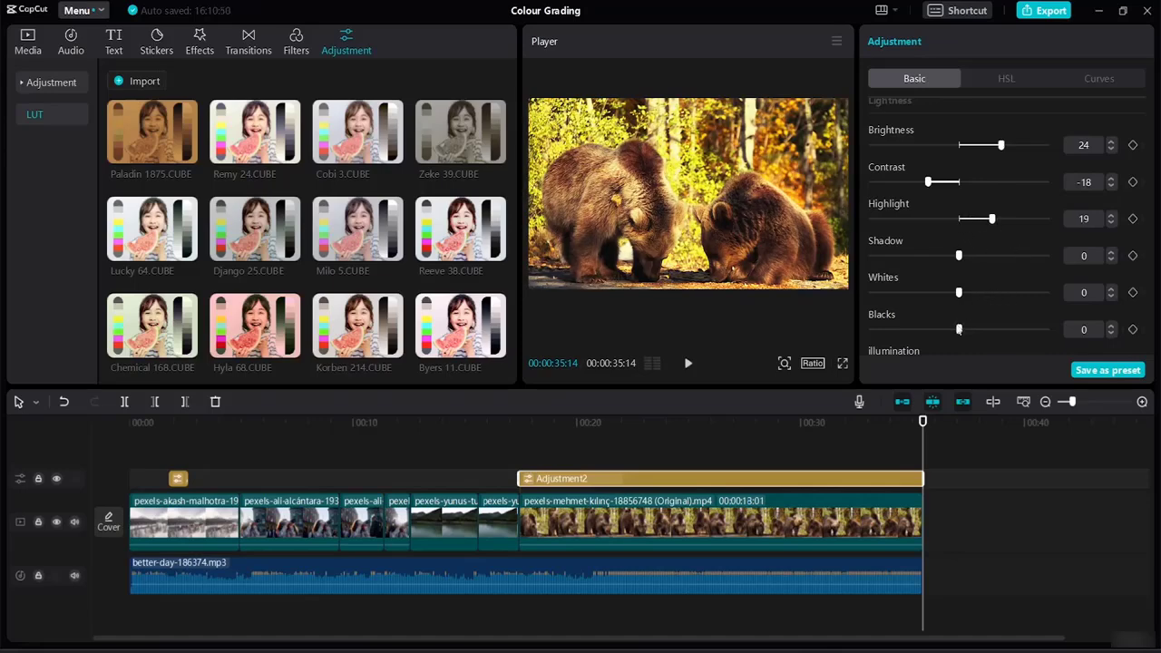
pyautogui.moveTo(959, 329); pyautogui.dragTo(965, 297)
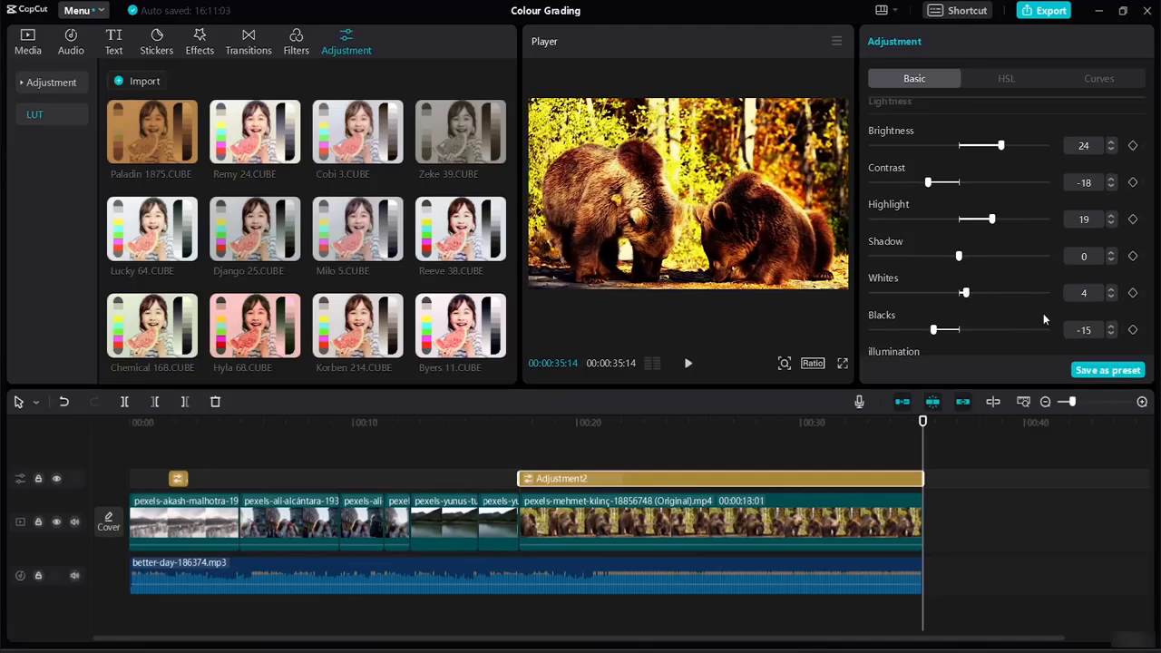
# Set the adjustment layer's Sharpen effect to 19 and its Fade to about 49.
pyautogui.scroll(-5, 888, 211)
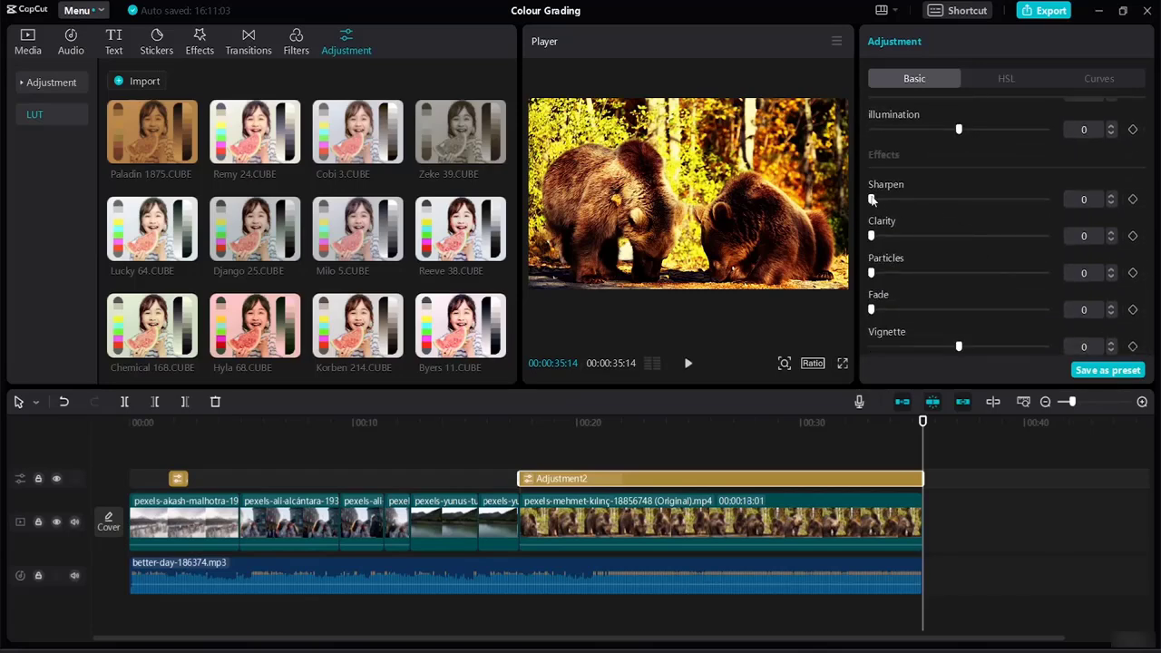
pyautogui.moveTo(872, 199); pyautogui.dragTo(905, 208)
pyautogui.moveTo(873, 310); pyautogui.dragTo(958, 309)
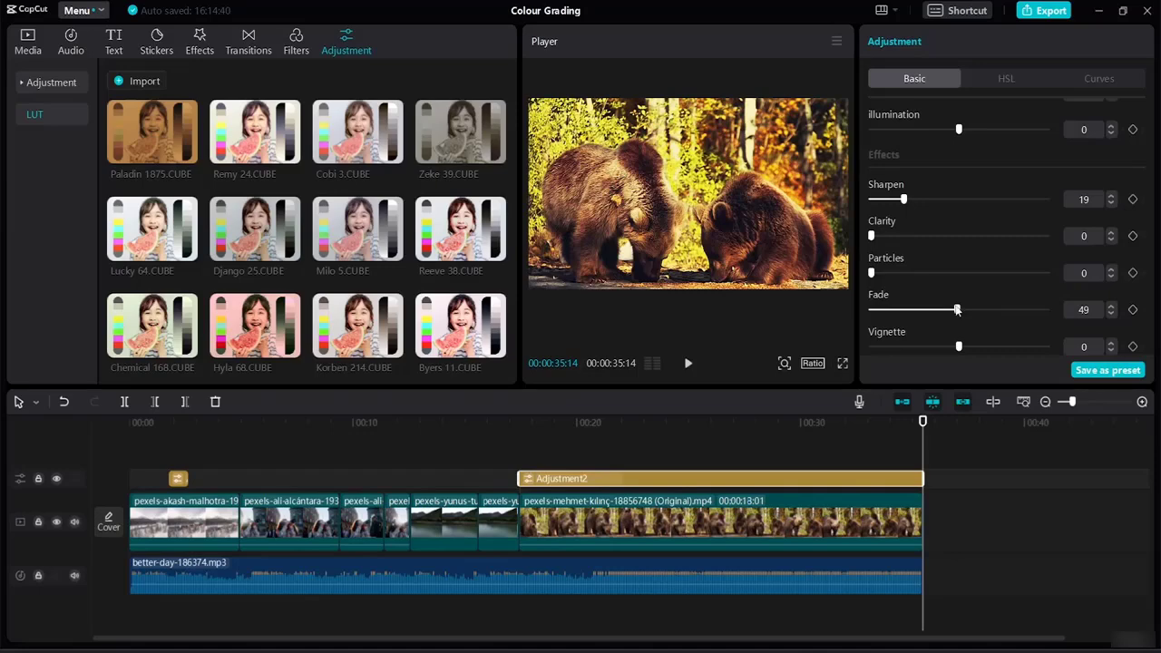
pyautogui.click(1111, 306)
# Shorten the adjustment layer so it runs from the start of the bear clip to 00:00:29:16.
pyautogui.click(558, 536)
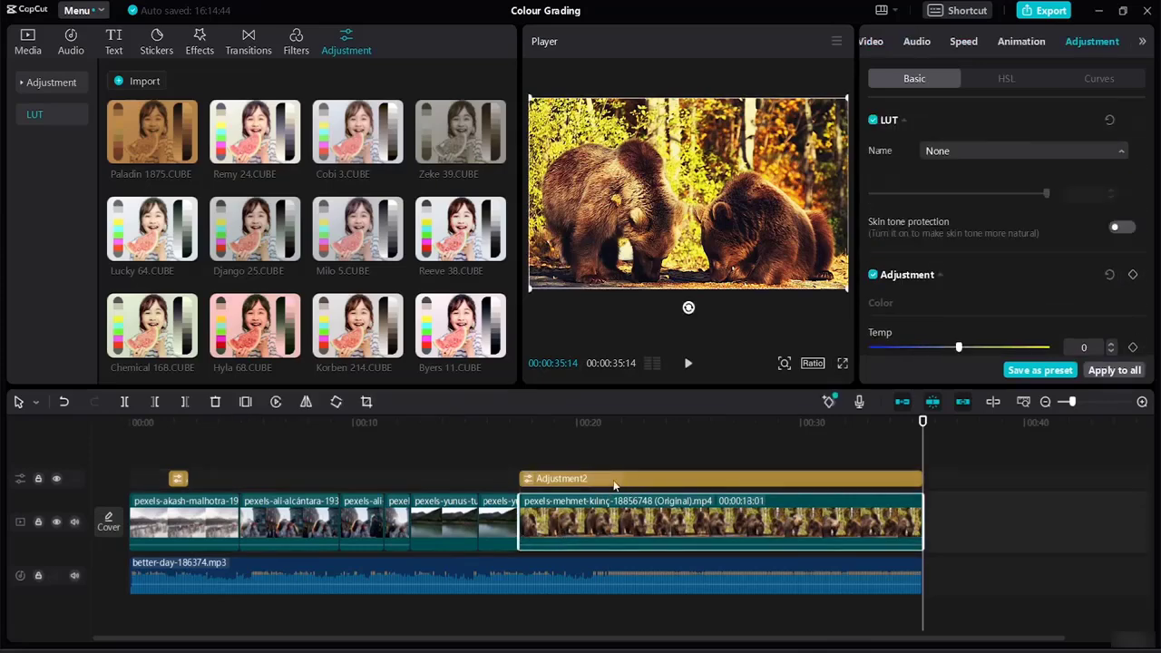
pyautogui.click(668, 477)
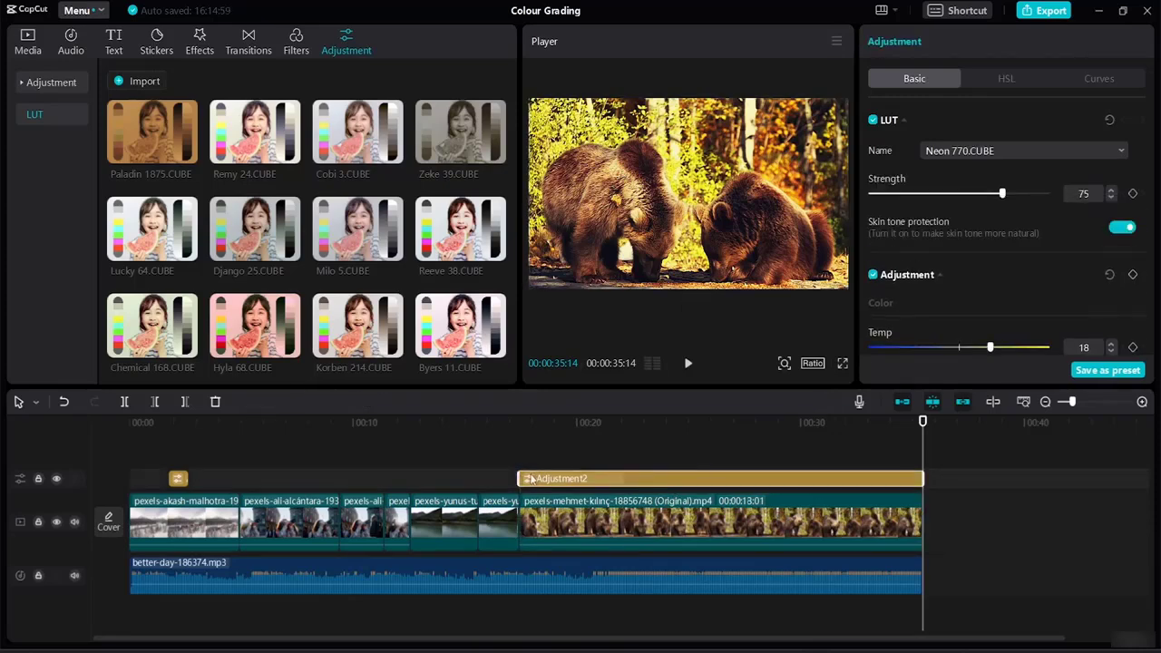
pyautogui.moveTo(521, 474); pyautogui.dragTo(616, 478)
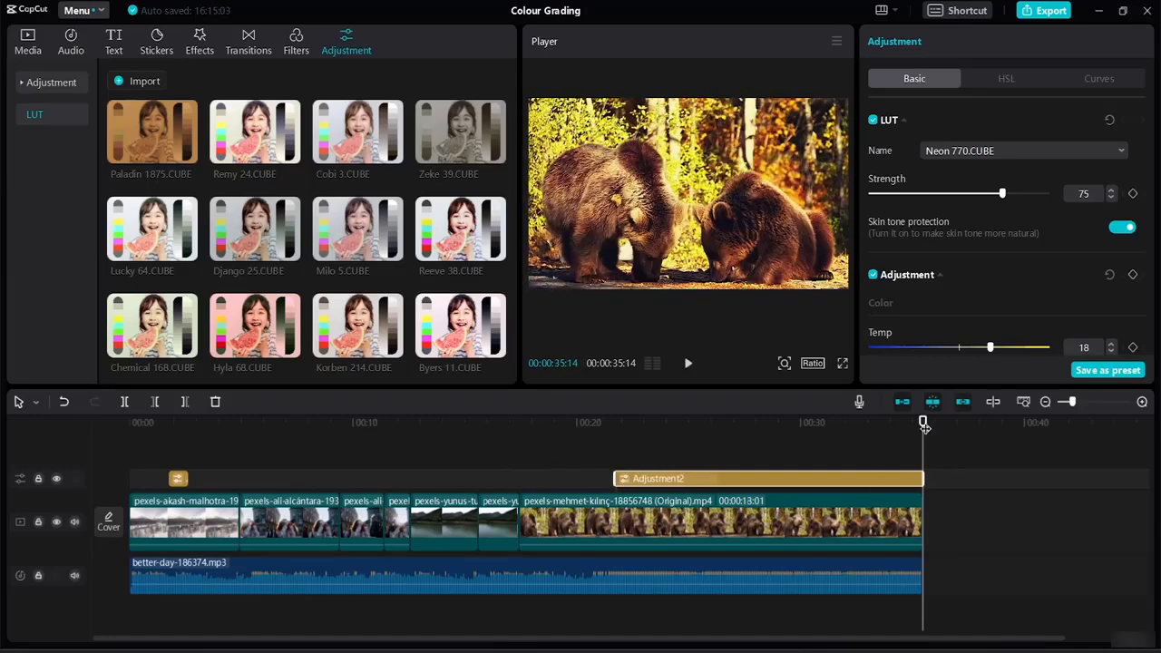
pyautogui.moveTo(923, 425); pyautogui.dragTo(637, 484)
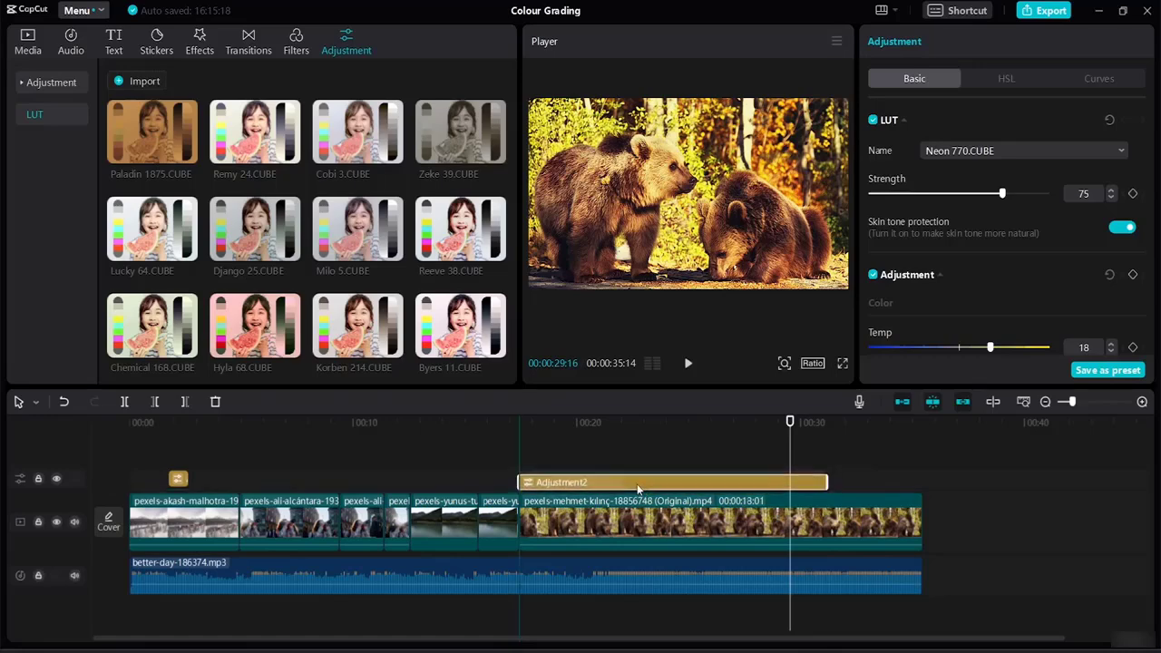
pyautogui.moveTo(826, 478); pyautogui.dragTo(789, 478)
pyautogui.click(849, 472)
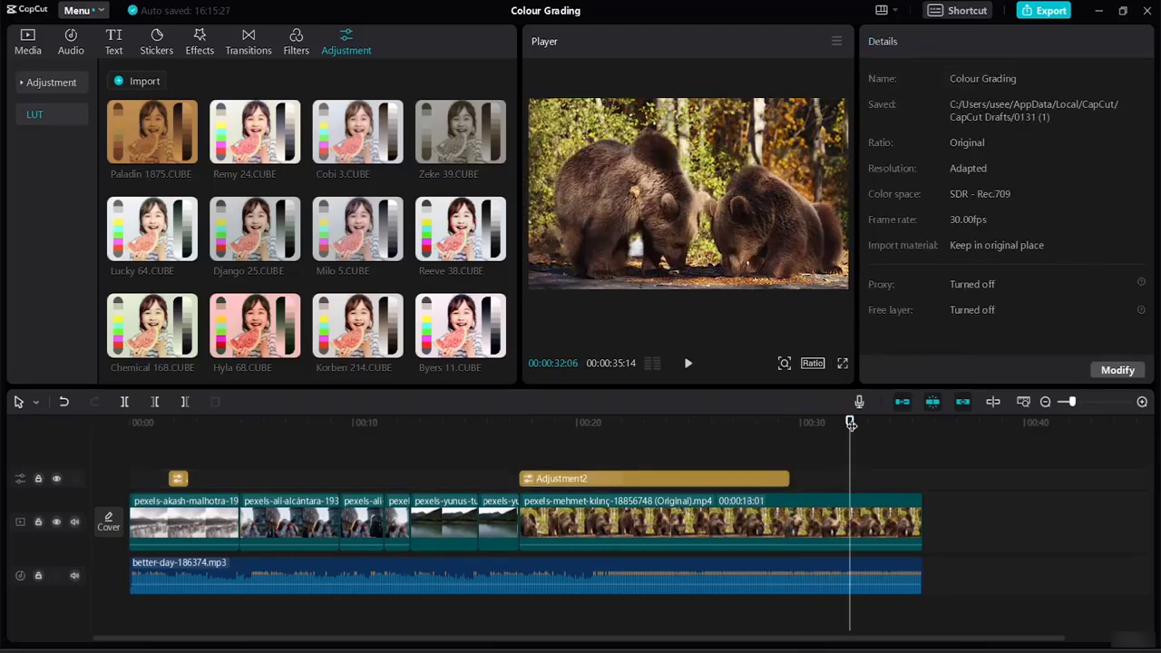
# Preview the bear clip from its start and pull the adjustment layer's end back to about 00:00:26:05.
pyautogui.moveTo(852, 422); pyautogui.dragTo(516, 439)
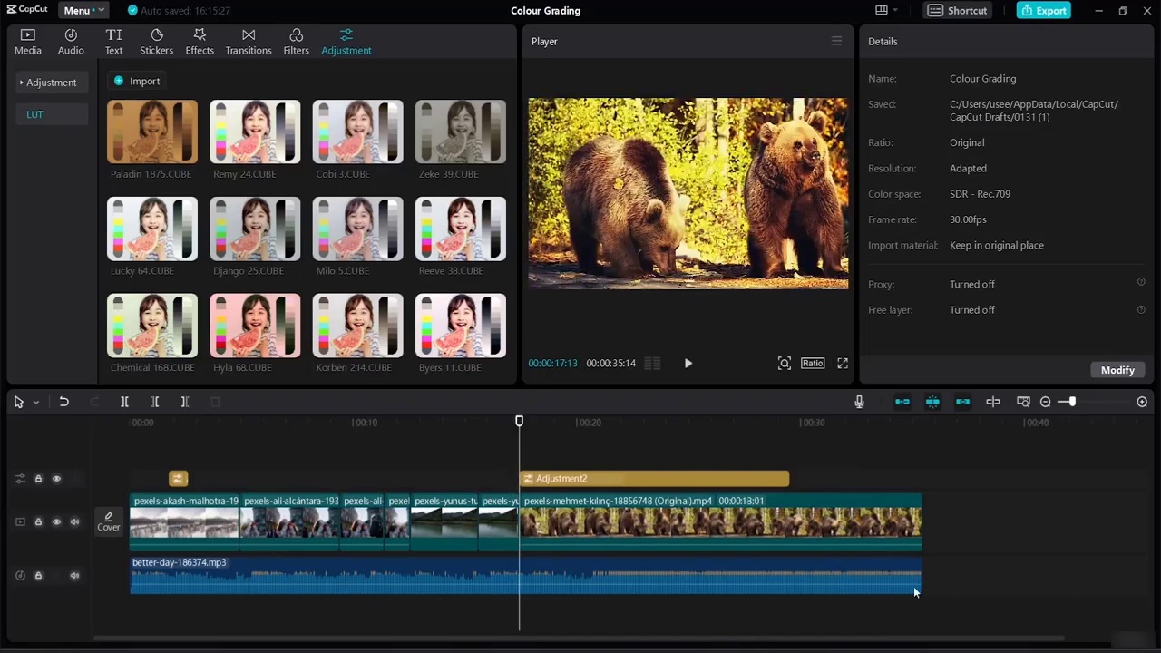
pyautogui.click(687, 363)
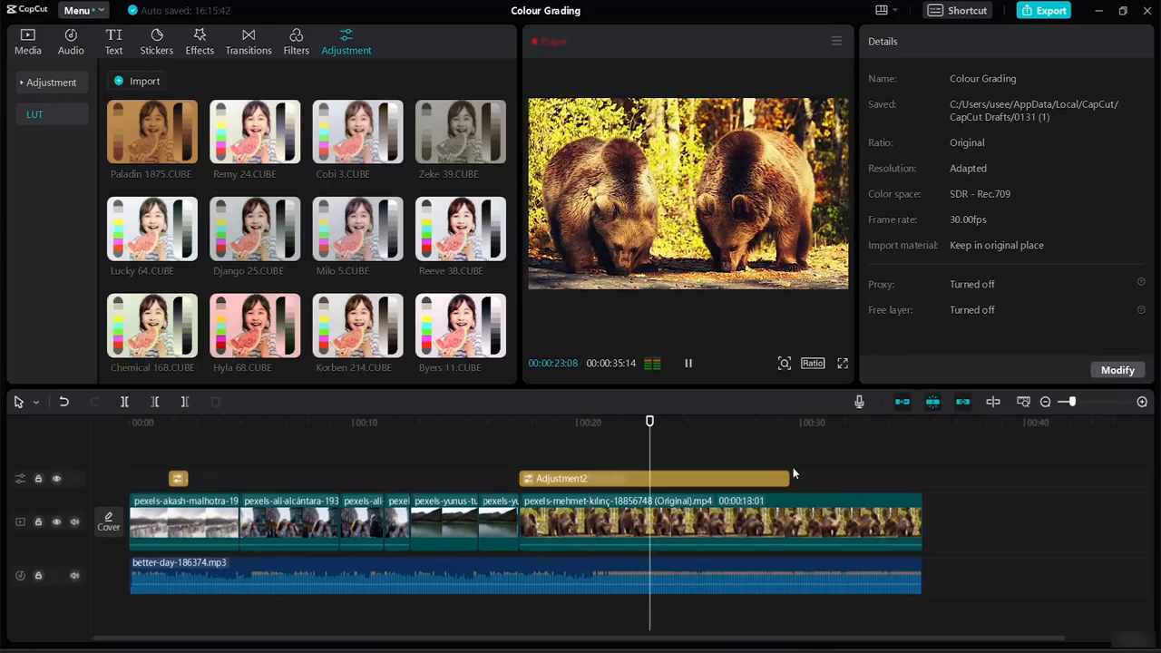
pyautogui.moveTo(786, 478); pyautogui.dragTo(712, 482)
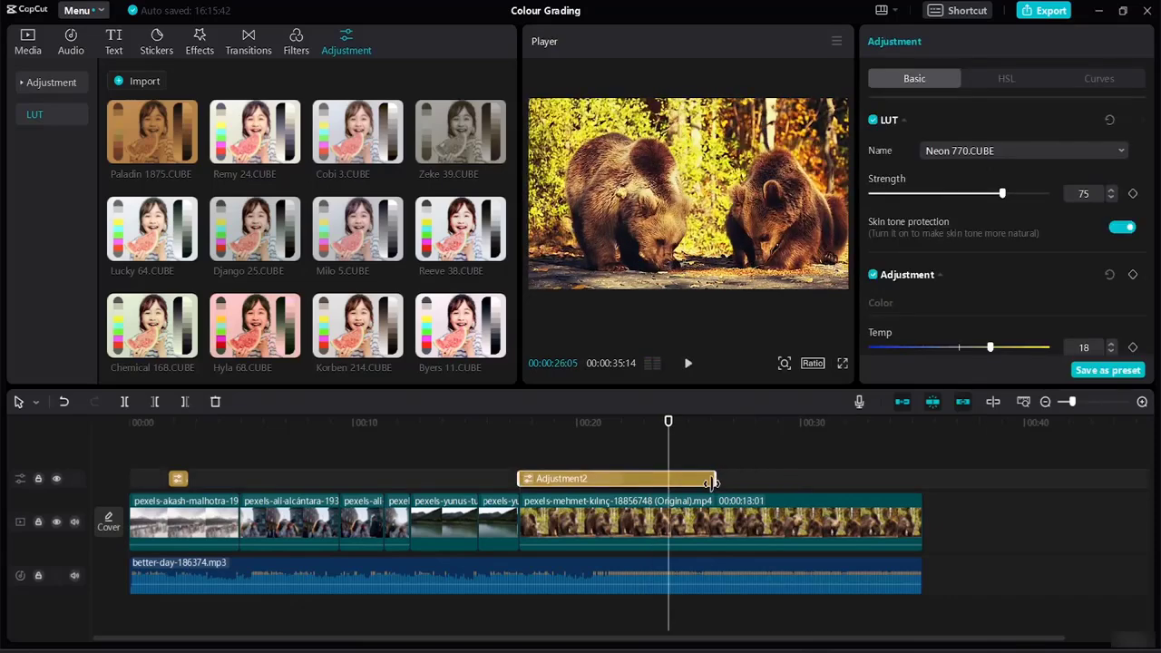
# Play and scrub across the adjustment layer's end to compare the graded and ungraded parts of the bear clip.
pyautogui.click(688, 364)
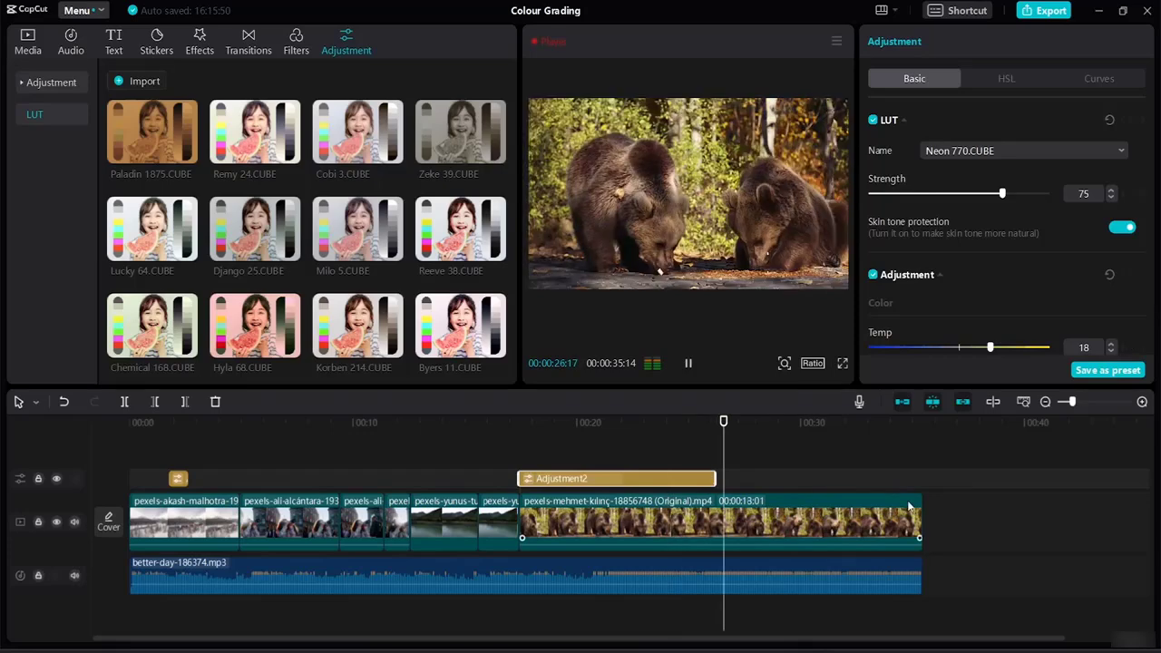
pyautogui.press('space')
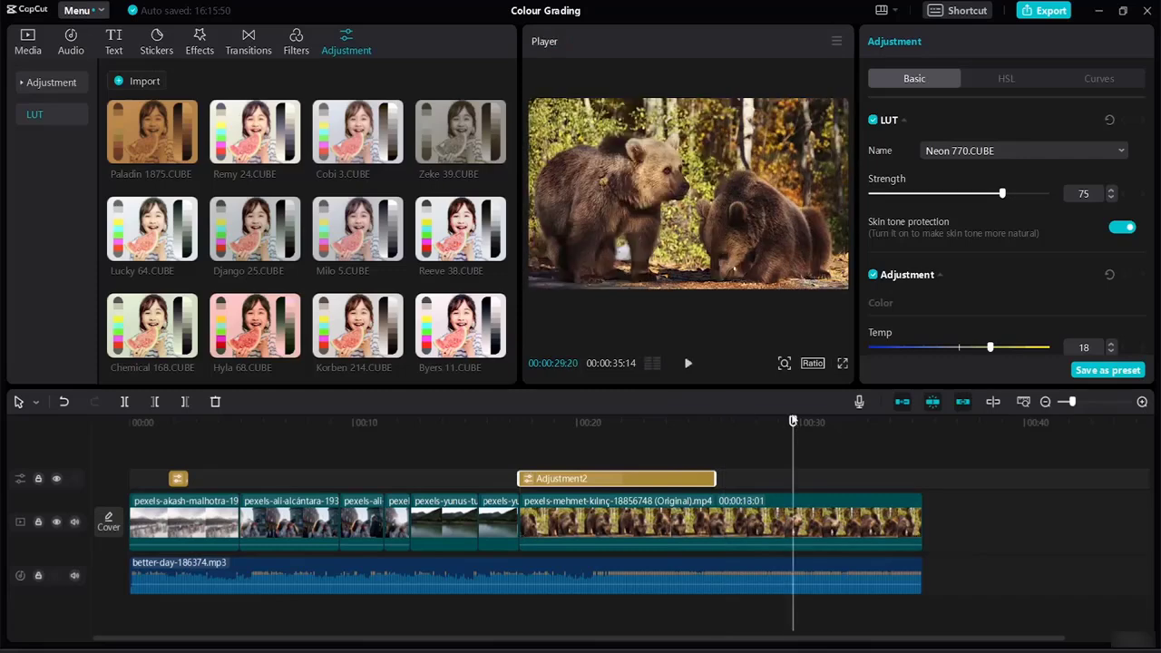
pyautogui.moveTo(792, 423); pyautogui.dragTo(673, 433)
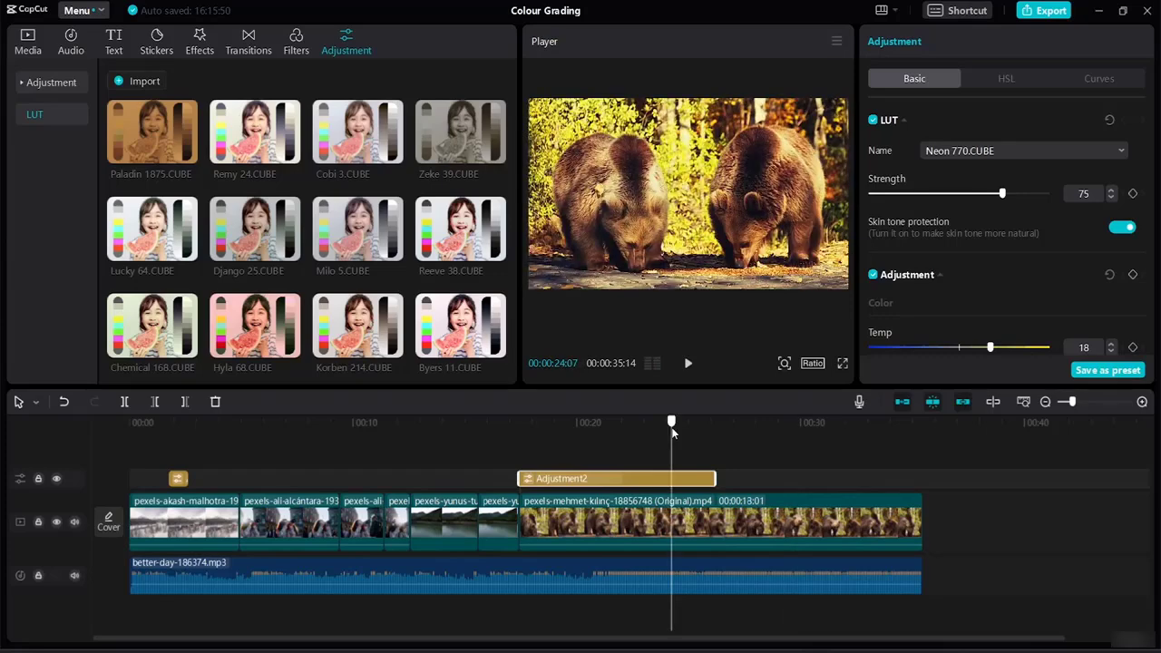
pyautogui.moveTo(673, 434); pyautogui.dragTo(751, 438)
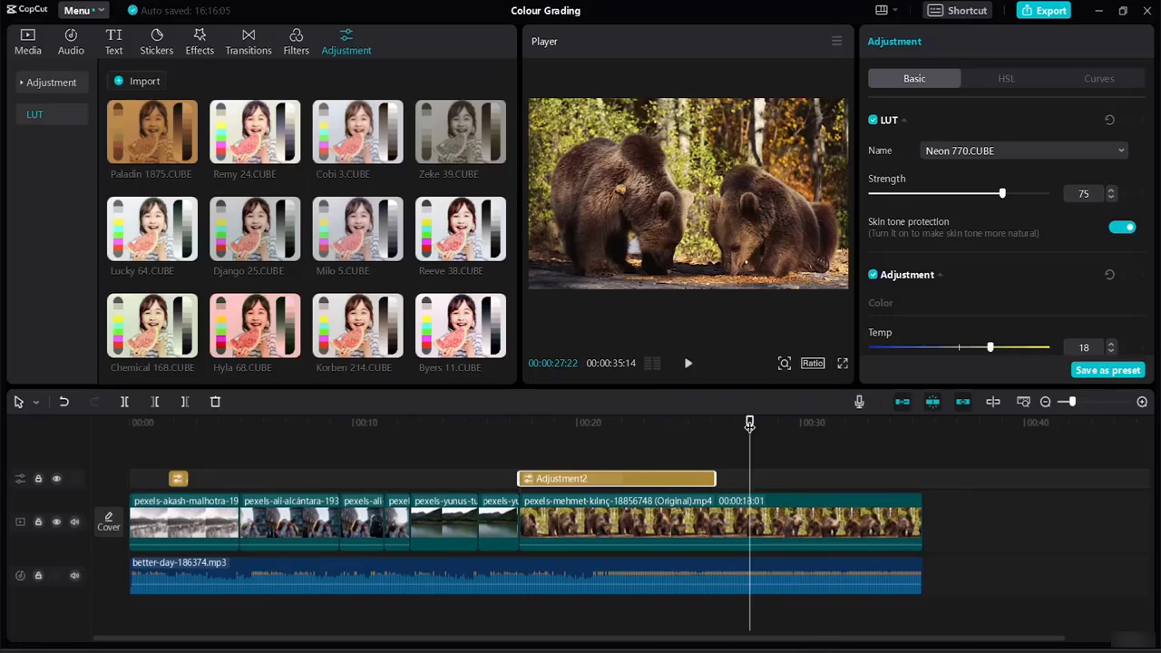
pyautogui.moveTo(750, 420); pyautogui.dragTo(653, 421)
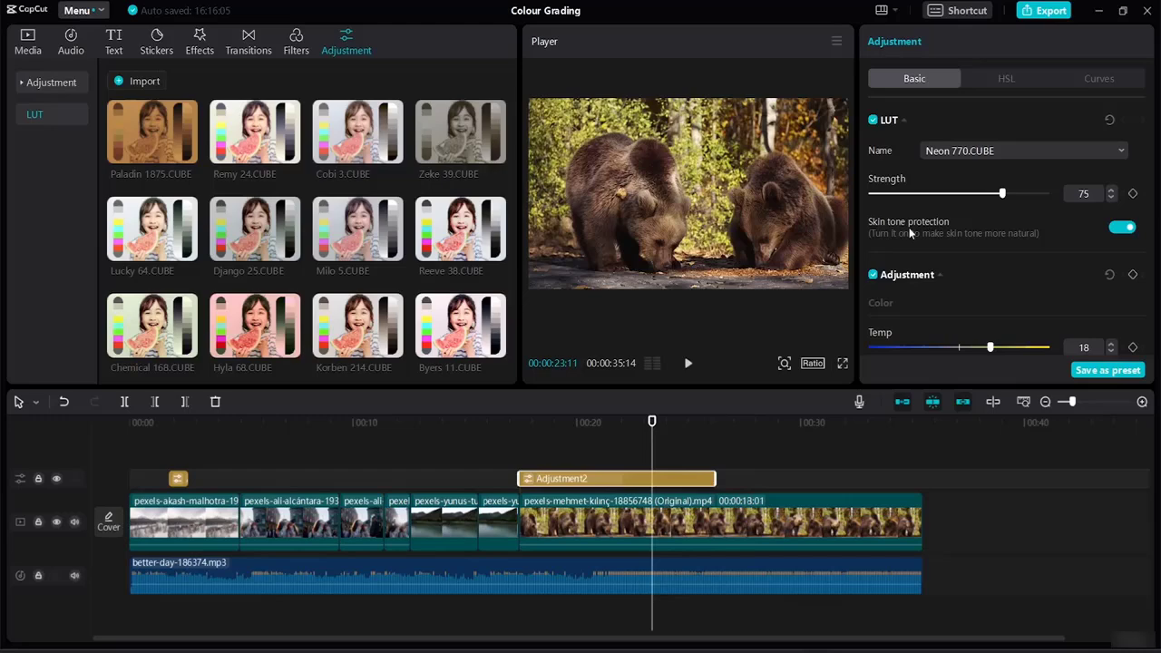
# Switch the layer's LUT and Adjustment settings off and back on to compare the bear clip without grading.
pyautogui.click(874, 121)
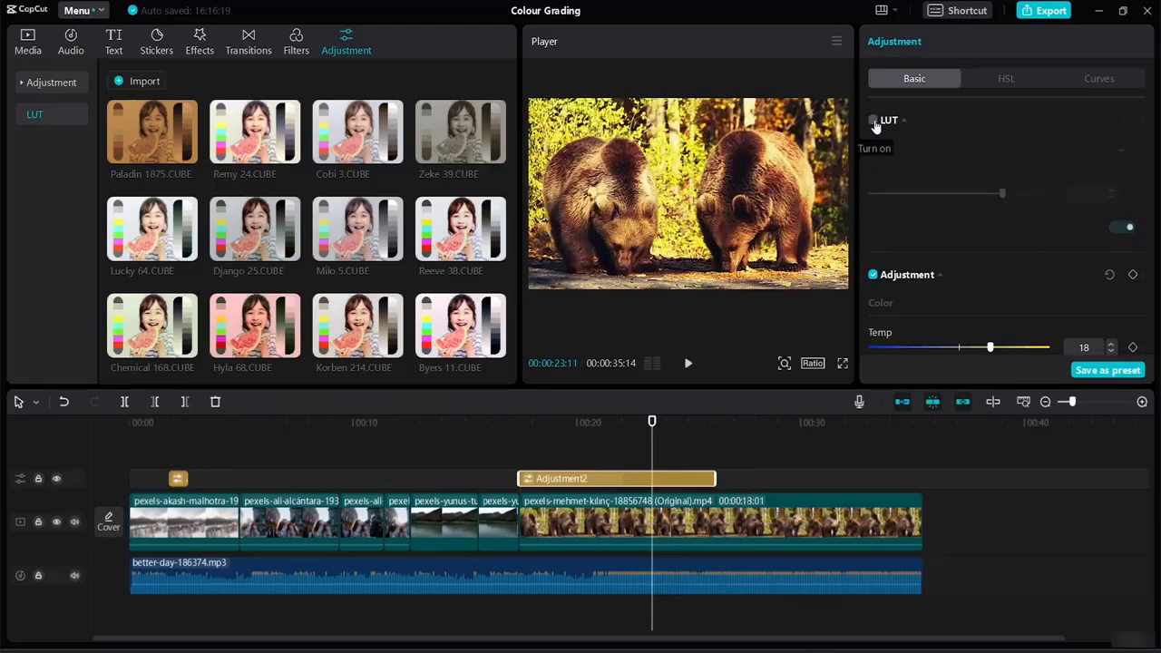
pyautogui.click(873, 274)
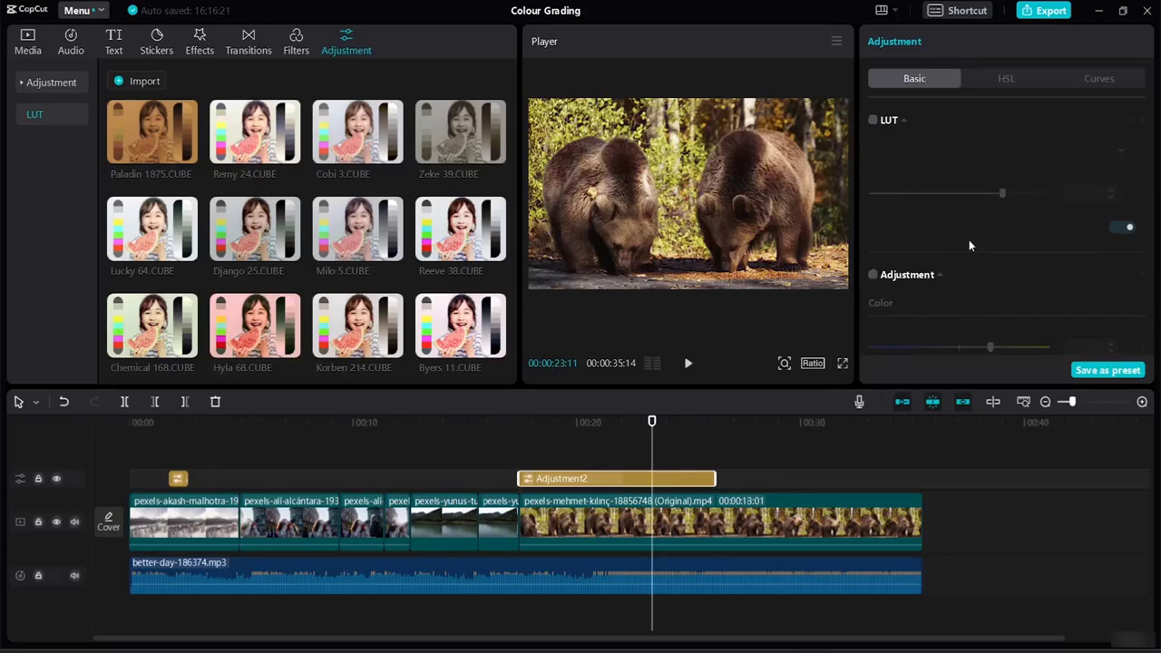
pyautogui.click(874, 276)
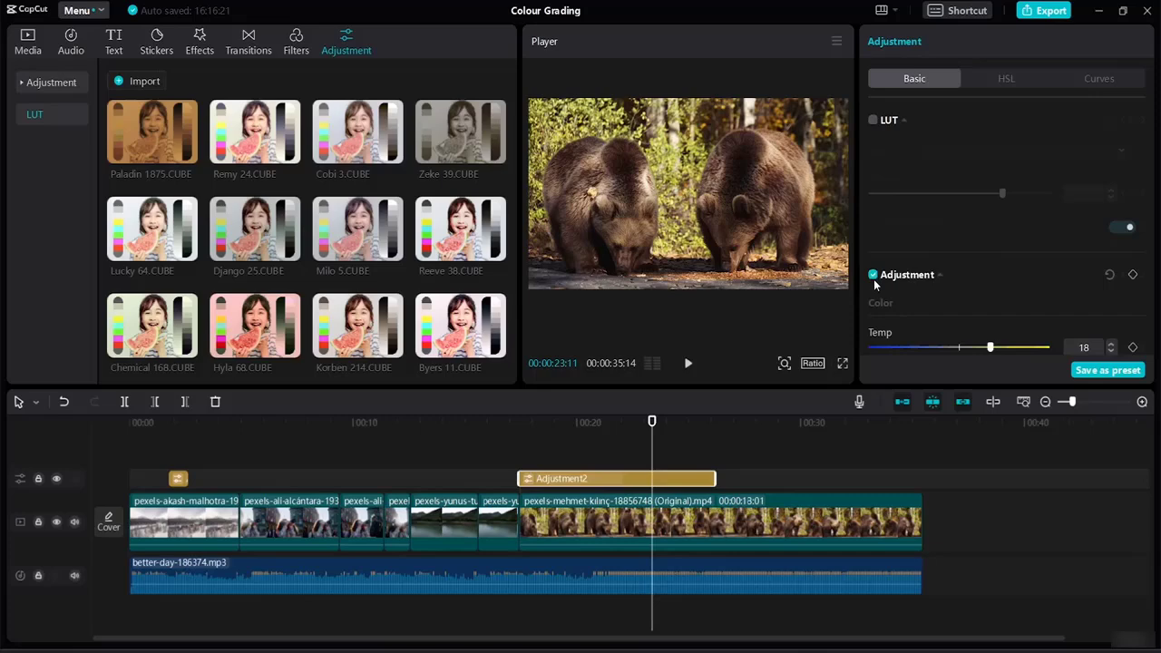
pyautogui.click(874, 120)
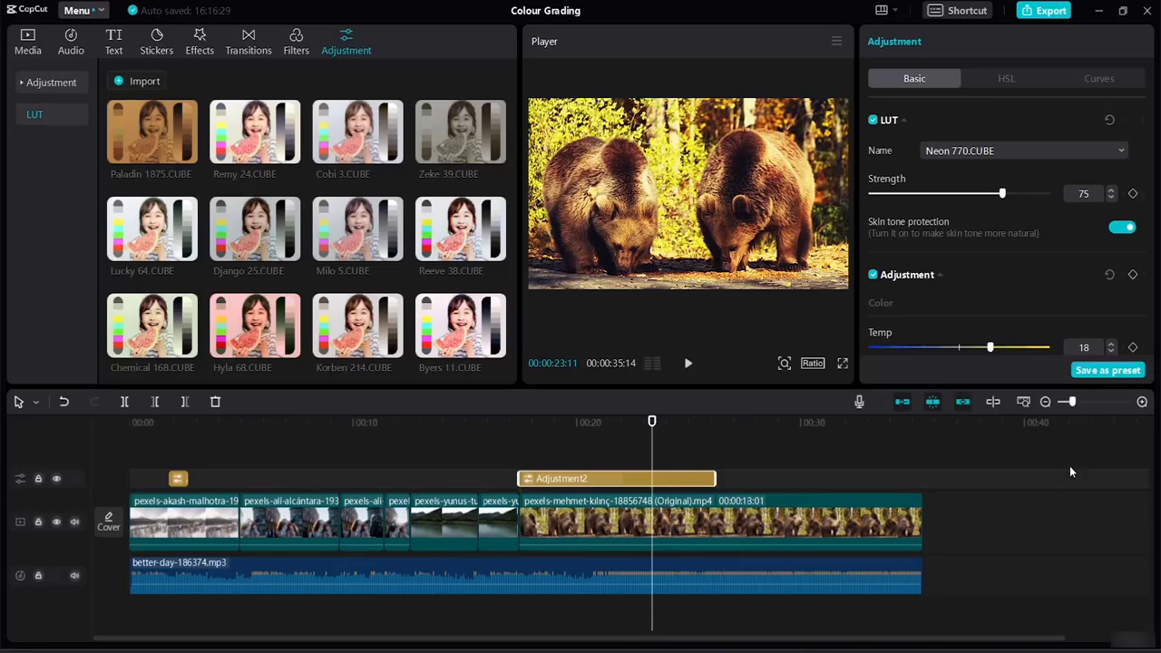
pyautogui.click(182, 479)
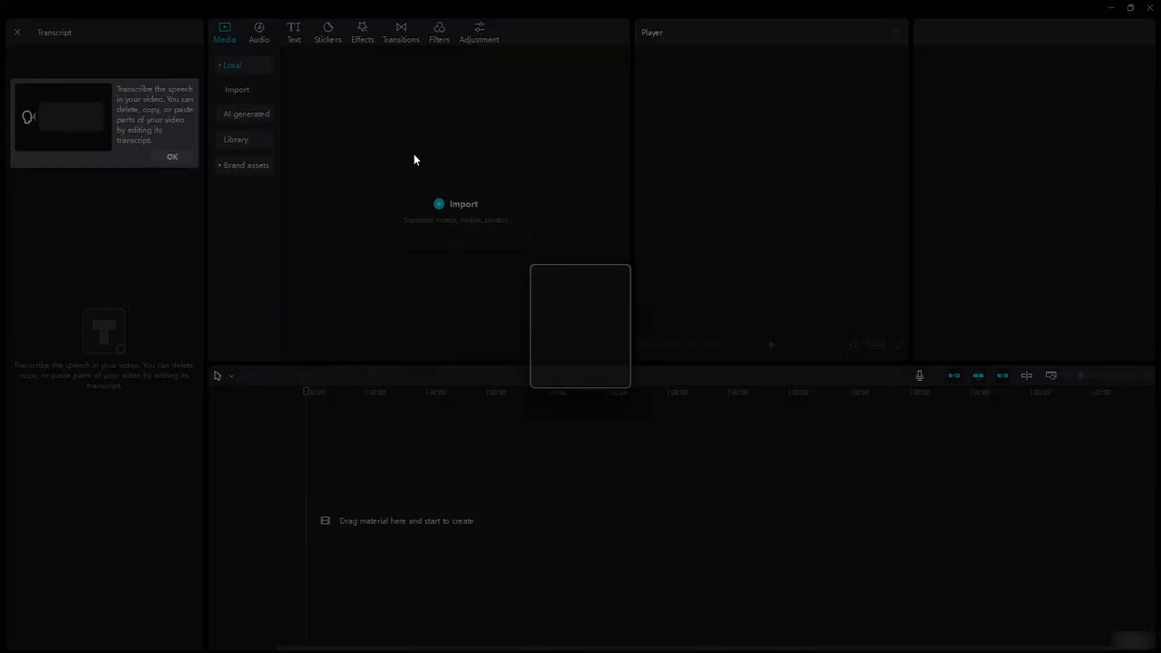
# Follow the new project's walkthrough to import example.mp4 and place it with the example effect on the timeline.
pyautogui.click(444, 223)
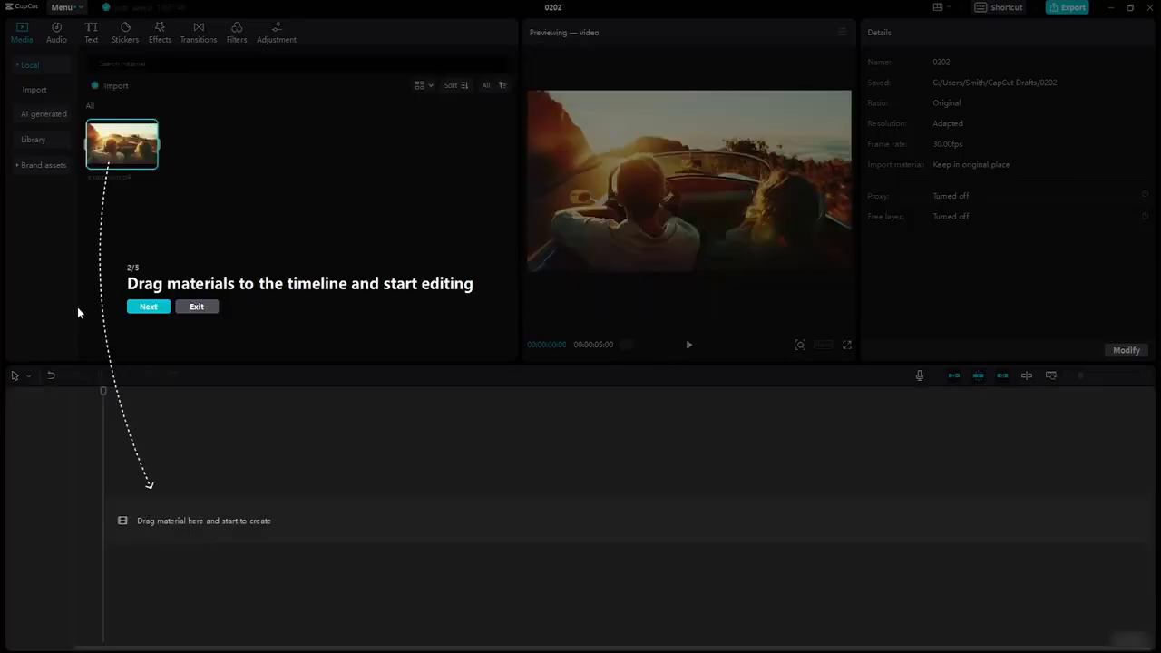
pyautogui.click(151, 308)
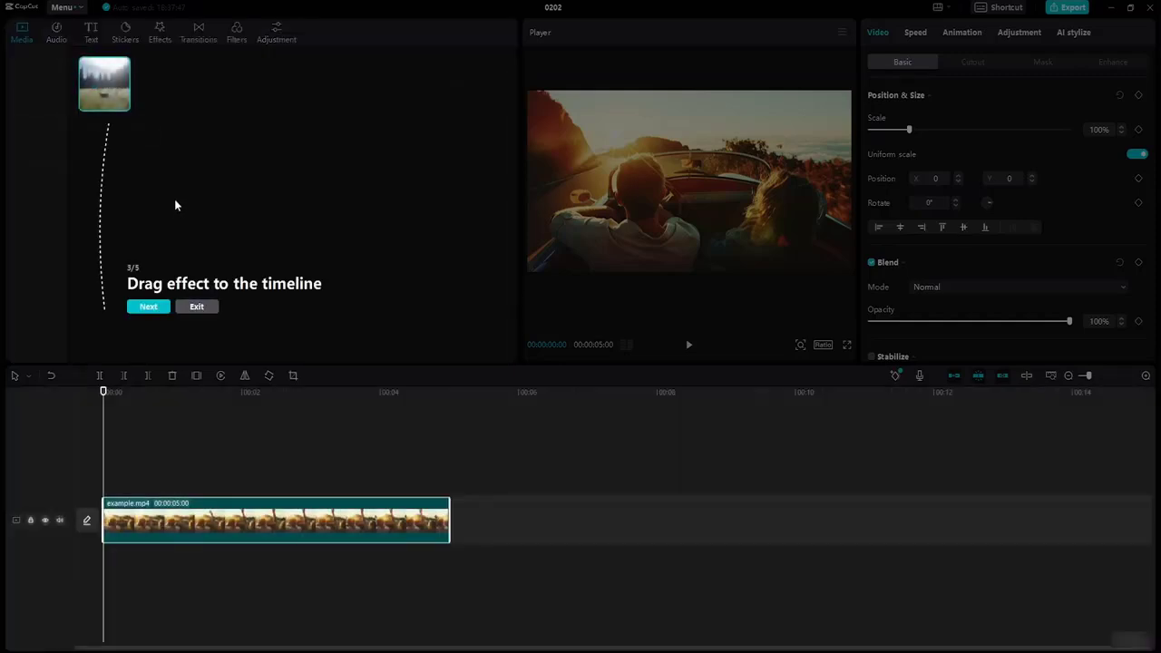
pyautogui.click(146, 309)
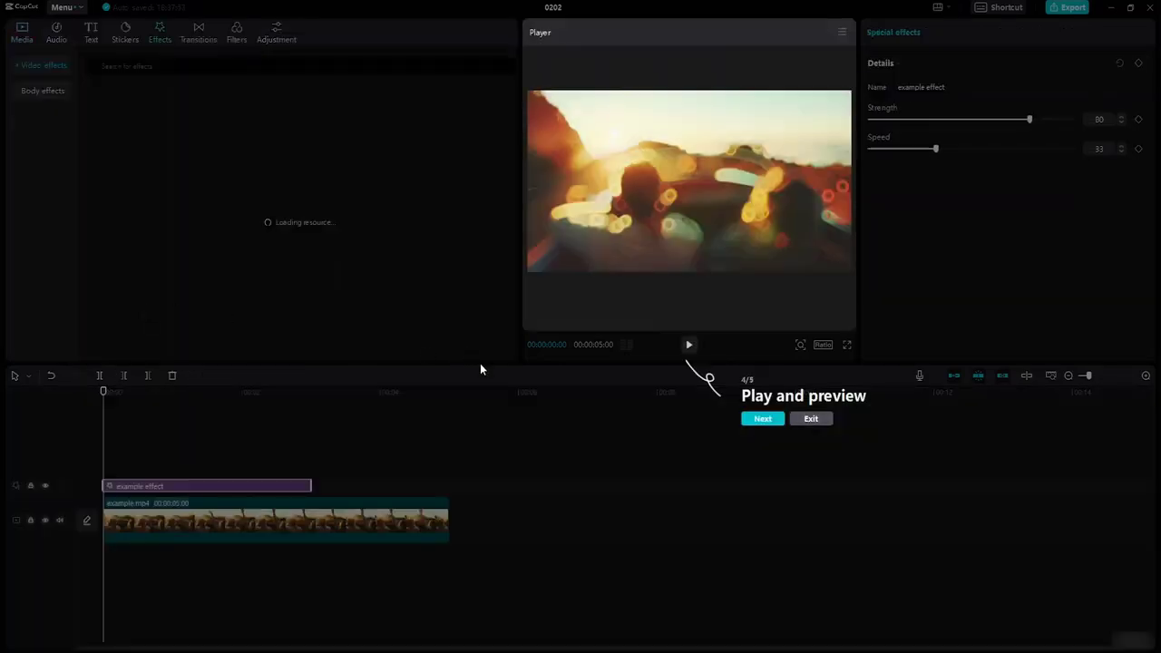
# Complete the walkthrough's preview and export stages and dismiss the tip about viewing it again.
pyautogui.click(762, 420)
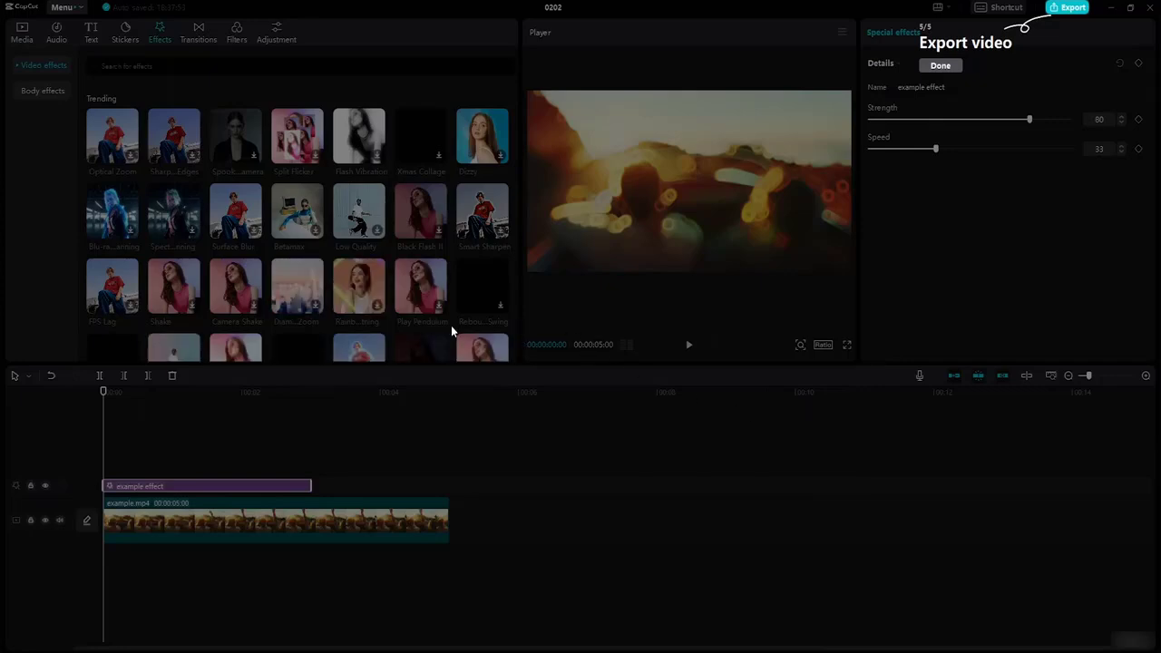
pyautogui.click(943, 67)
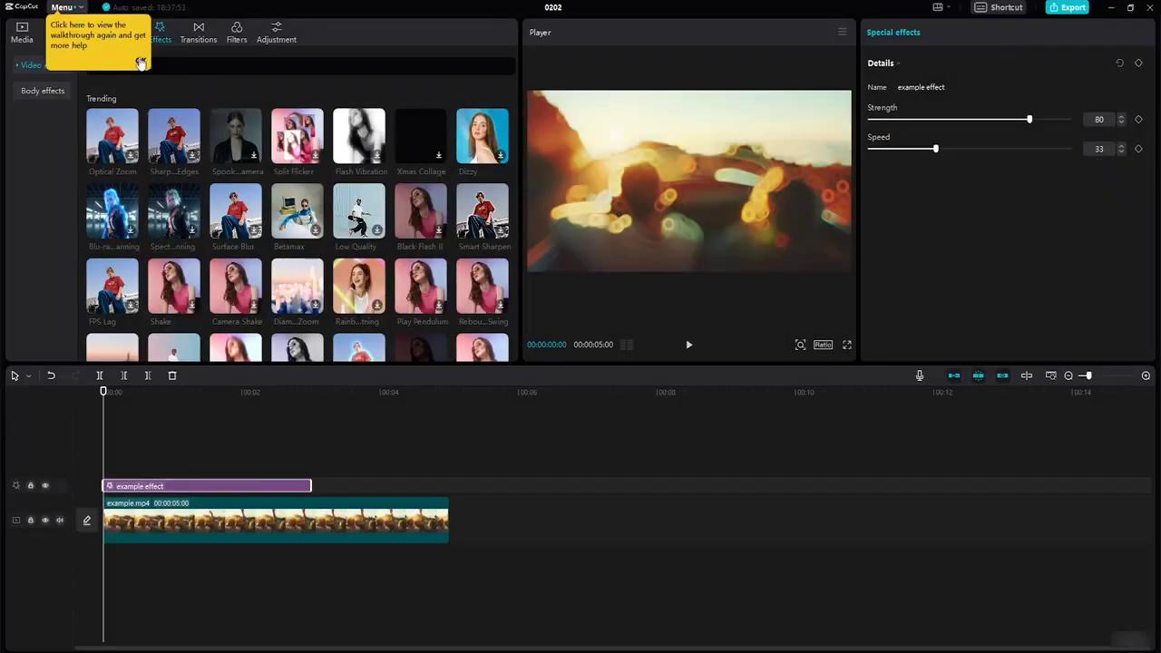
pyautogui.click(141, 61)
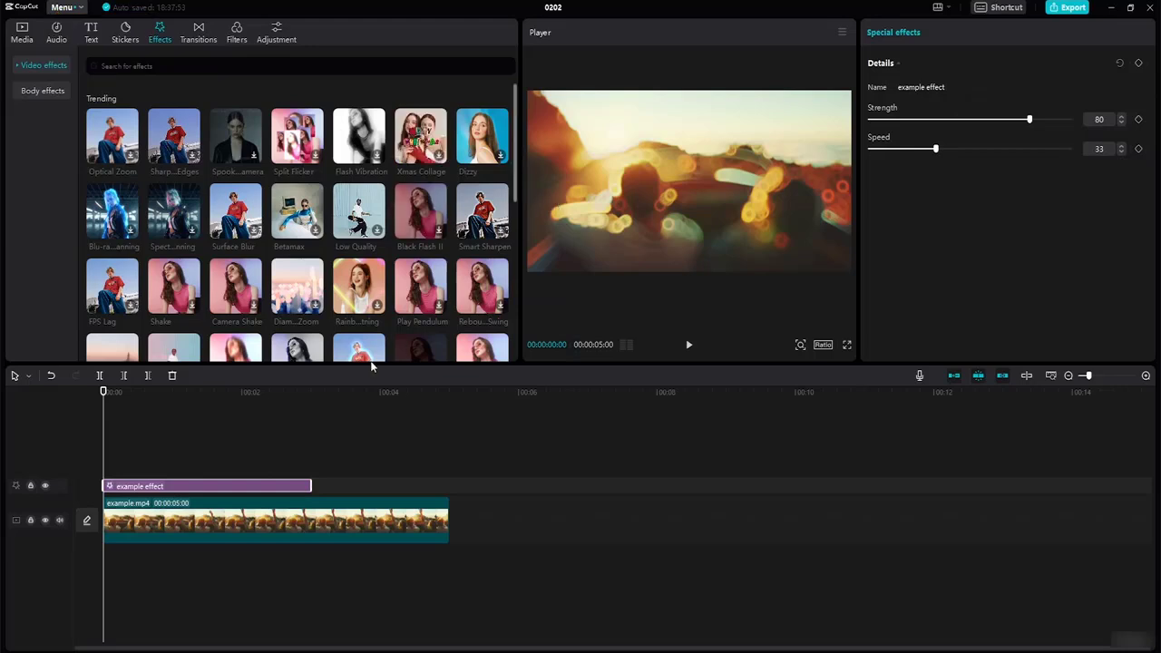
# Remove the example clip and its effect from the timeline, and delete example.mp4 from the project's media.
pyautogui.click(149, 522)
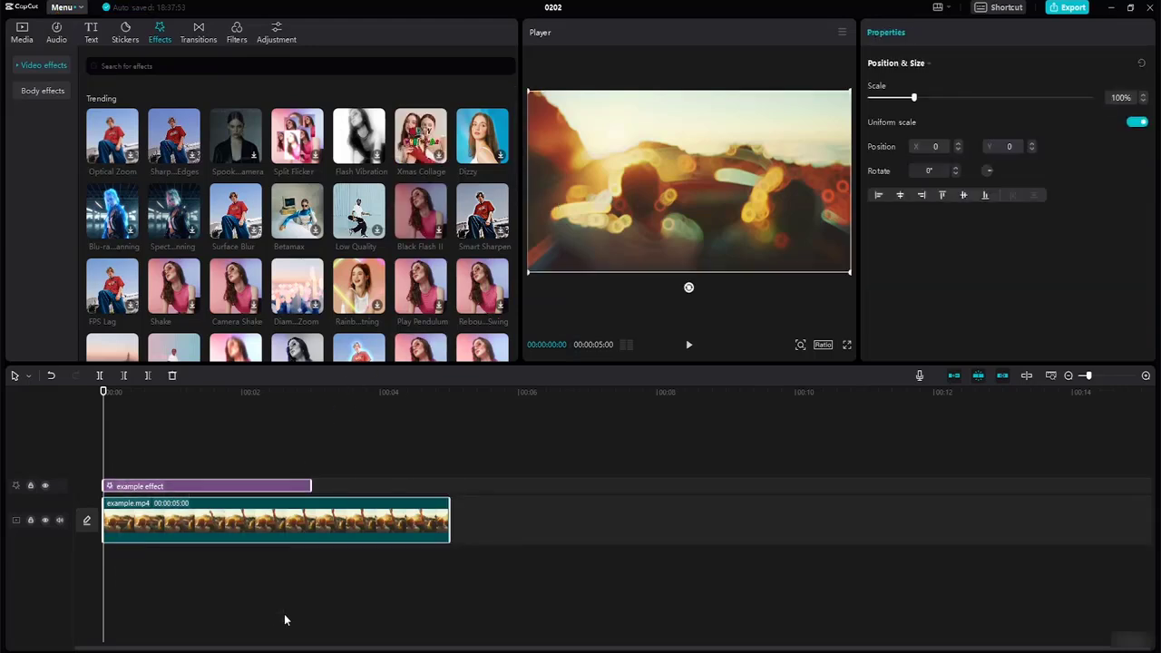
pyautogui.press('Delete')
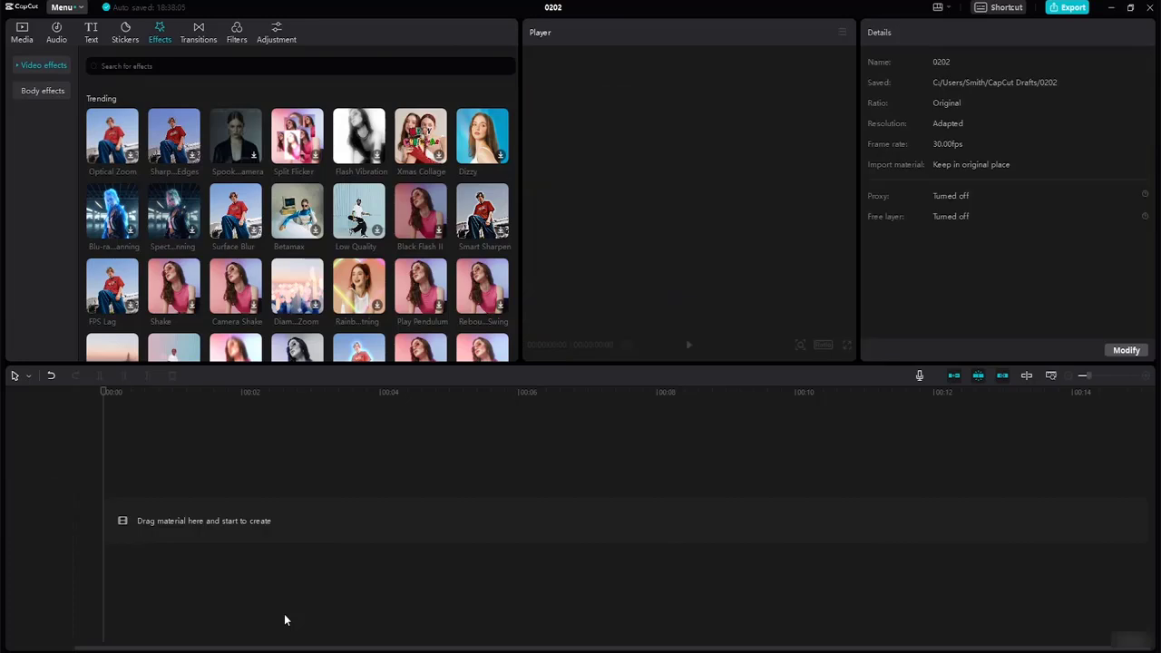
pyautogui.click(27, 33)
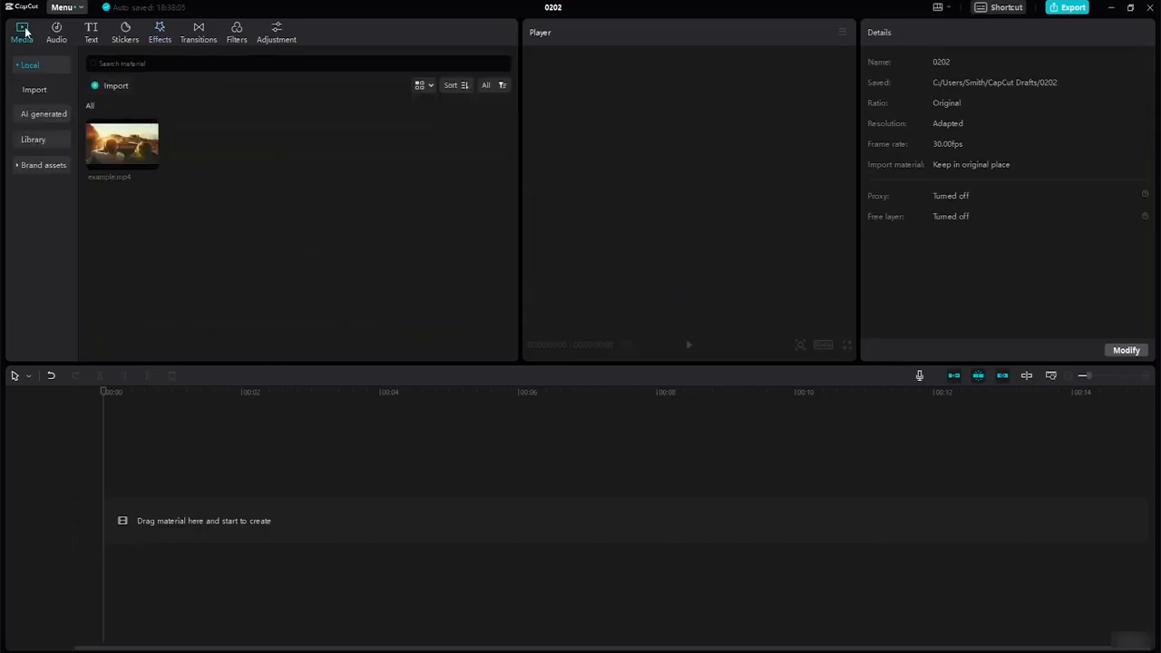
pyautogui.rightClick(151, 165)
pyautogui.click(167, 173)
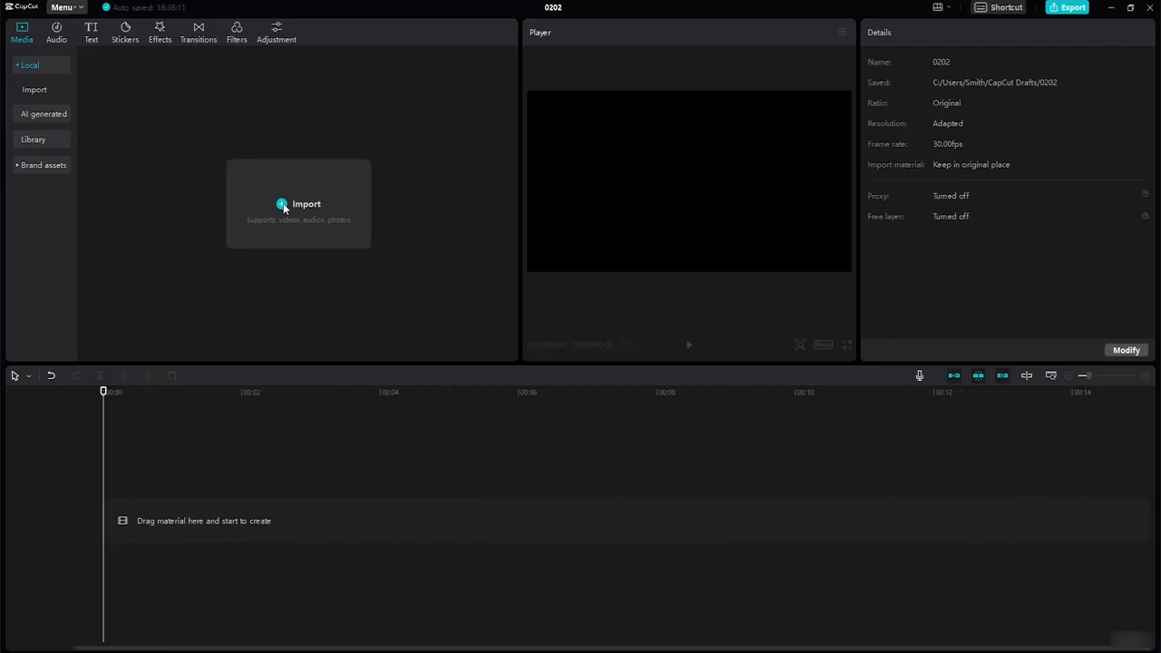
# Open the Capcut Semi-Advanced Tutorial Resource File folder on the Desktop for importing media and show its contents as large icons.
pyautogui.click(283, 205)
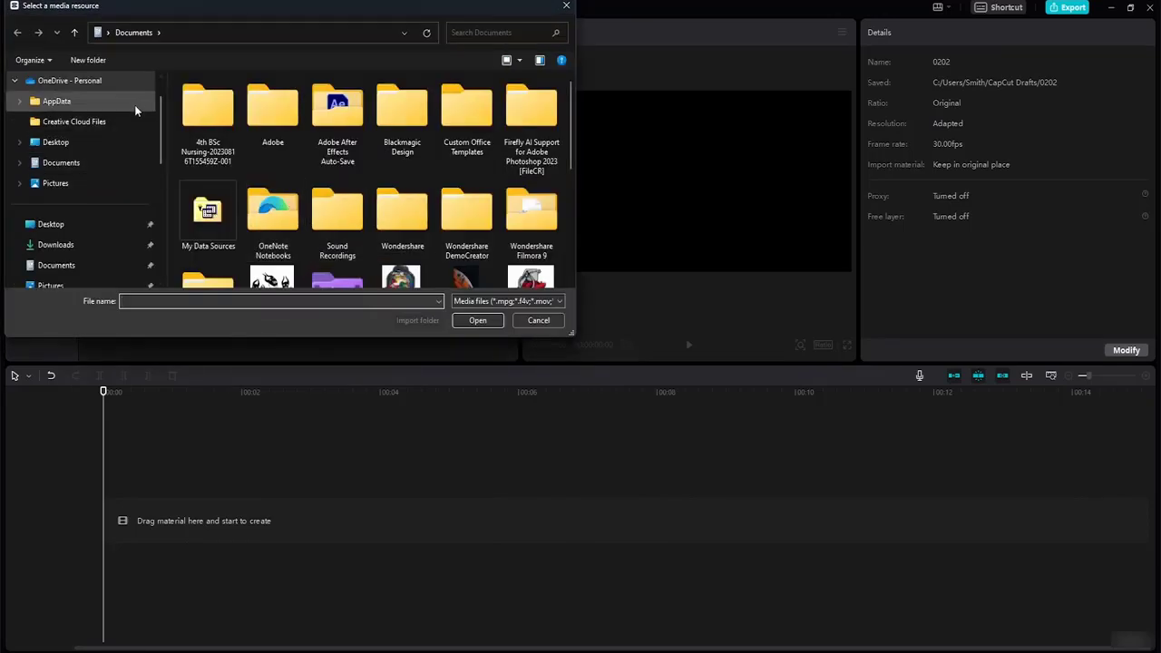
pyautogui.click(84, 229)
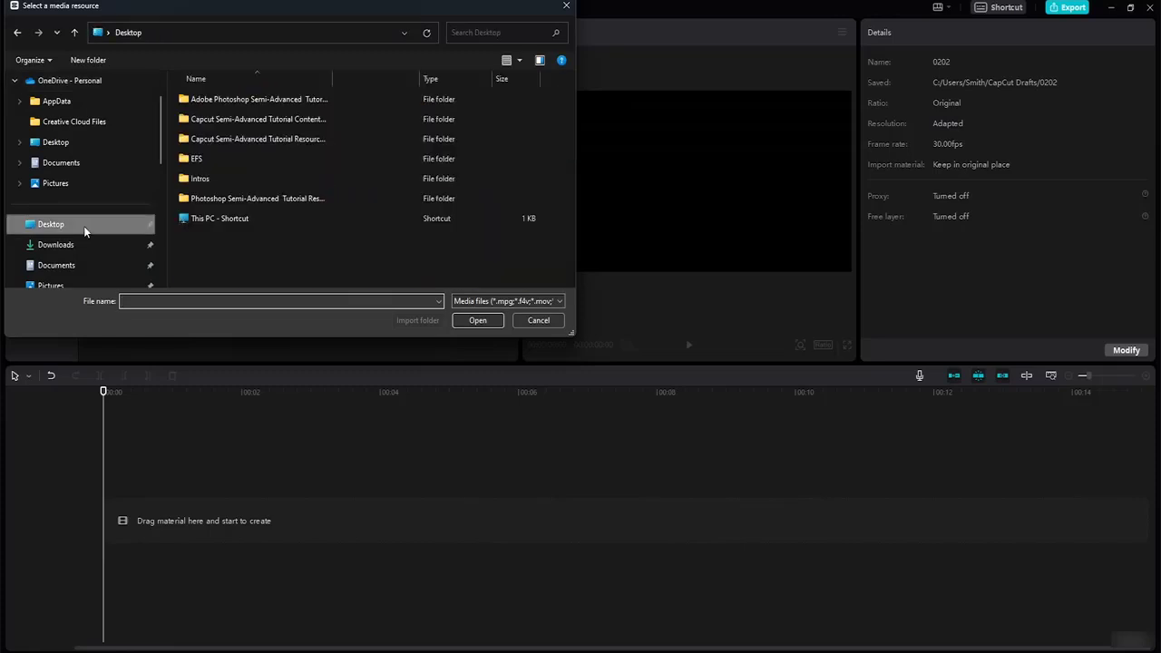
pyautogui.doubleClick(296, 139)
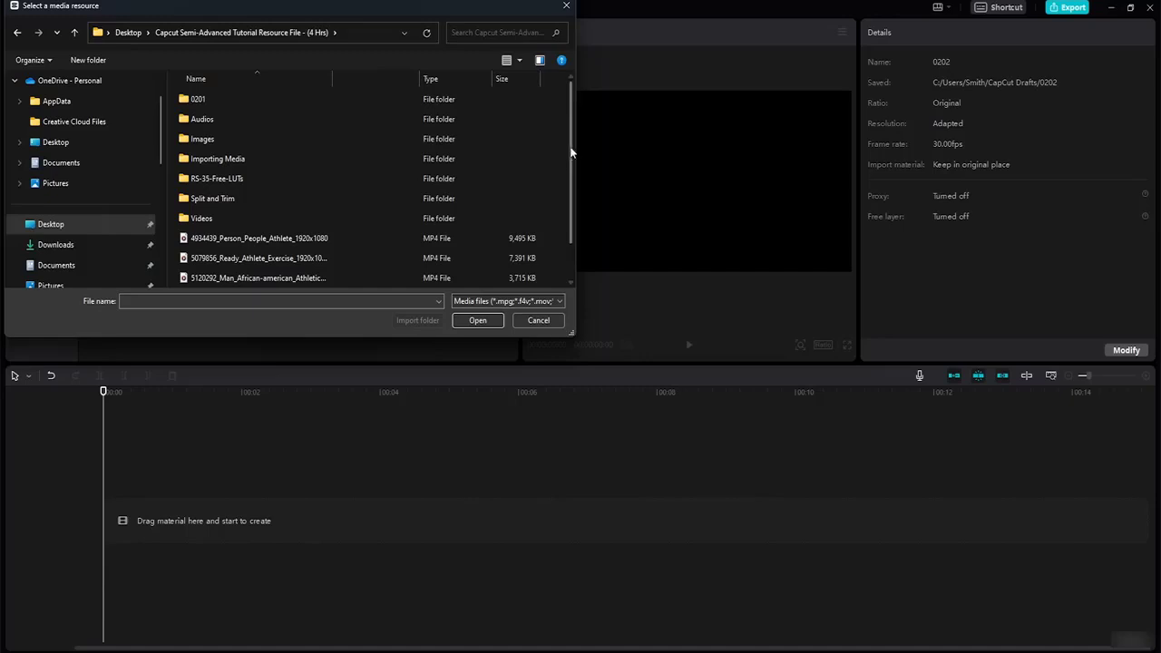
pyautogui.moveTo(573, 150)
pyautogui.mouseDown()
pyautogui.moveTo(572, 180)
pyautogui.moveTo(574, 132)
pyautogui.mouseUp()
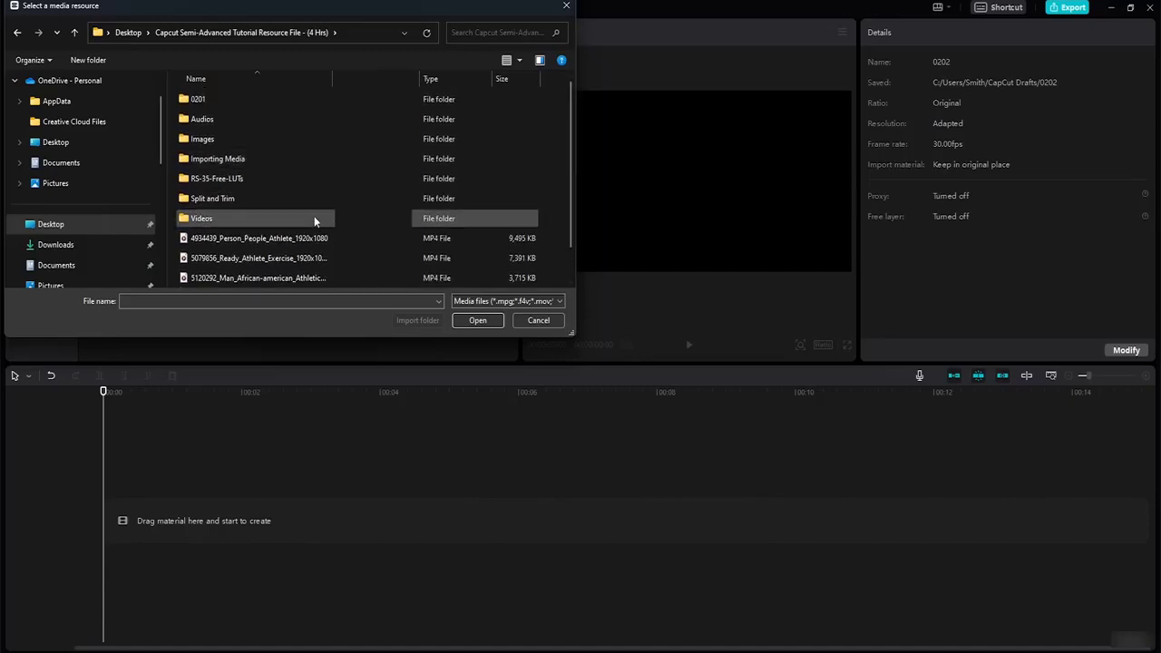
pyautogui.click(513, 62)
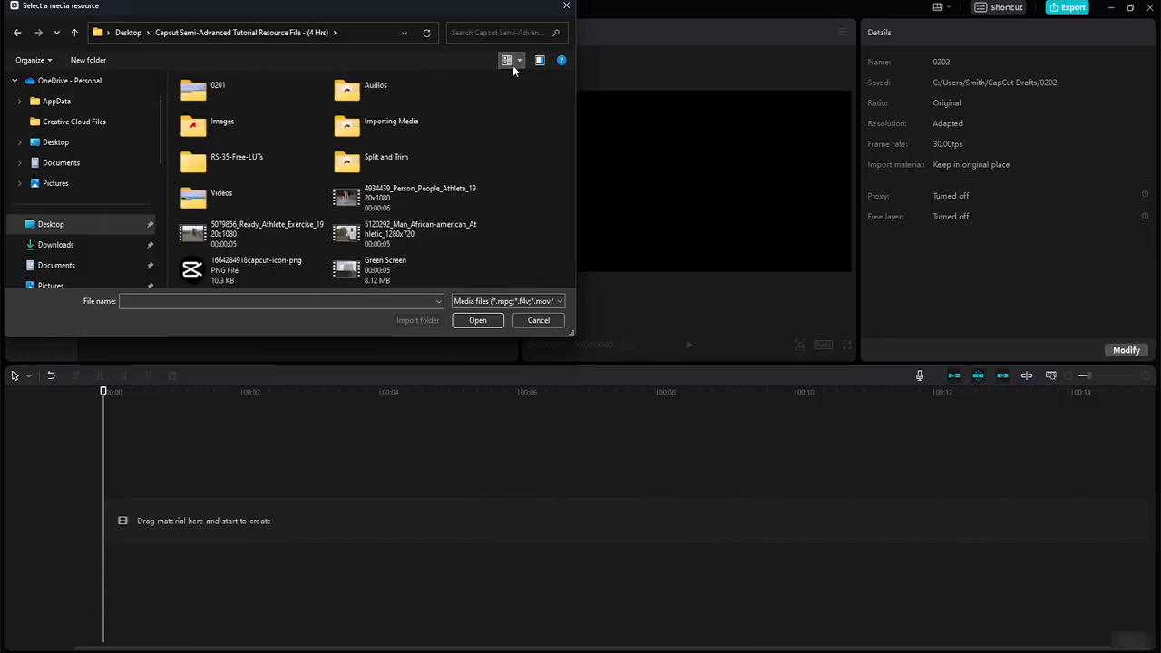
pyautogui.click(519, 61)
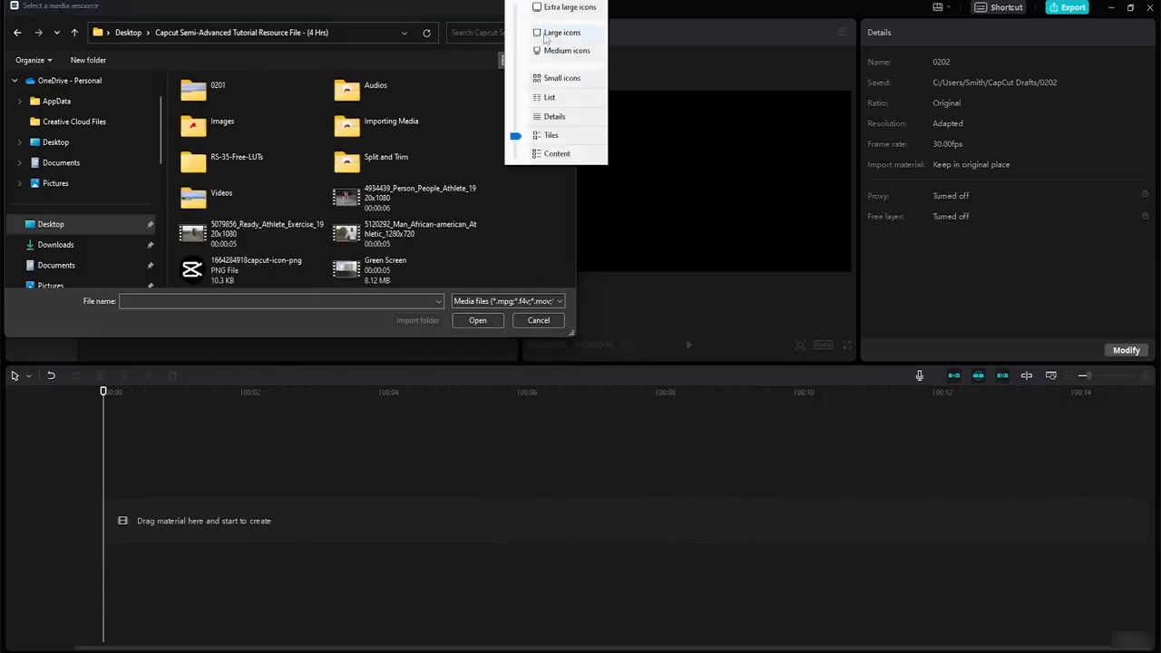
pyautogui.click(546, 35)
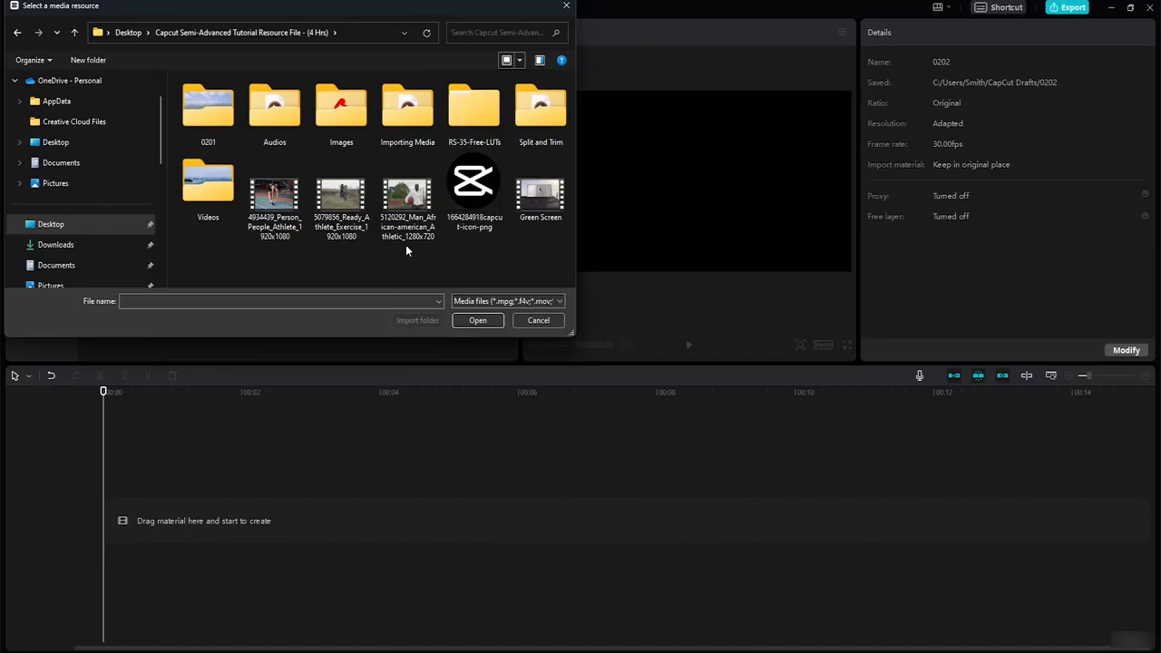
pyautogui.doubleClick(218, 209)
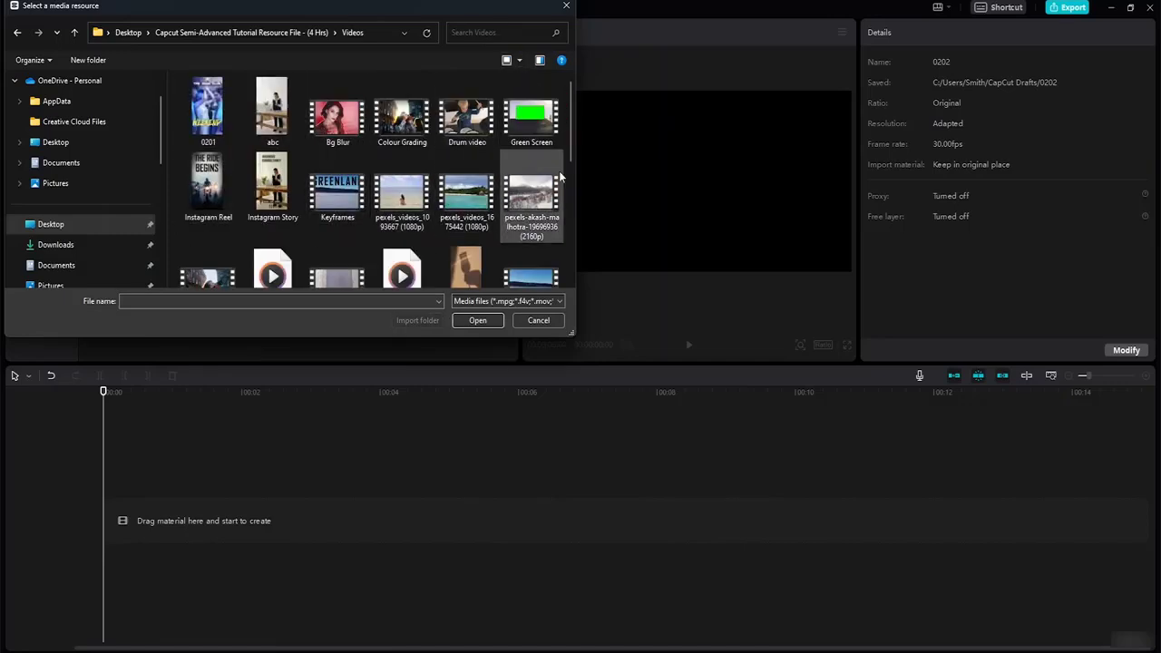
pyautogui.moveTo(572, 121); pyautogui.dragTo(563, 228)
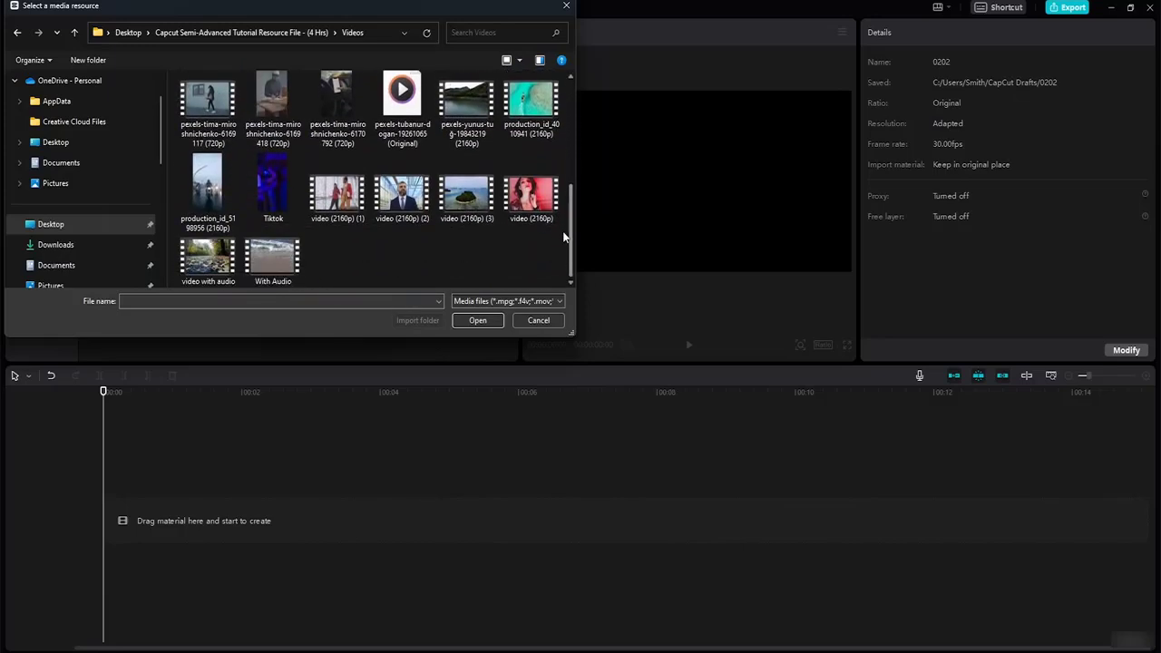
pyautogui.scroll(2, 561, 218)
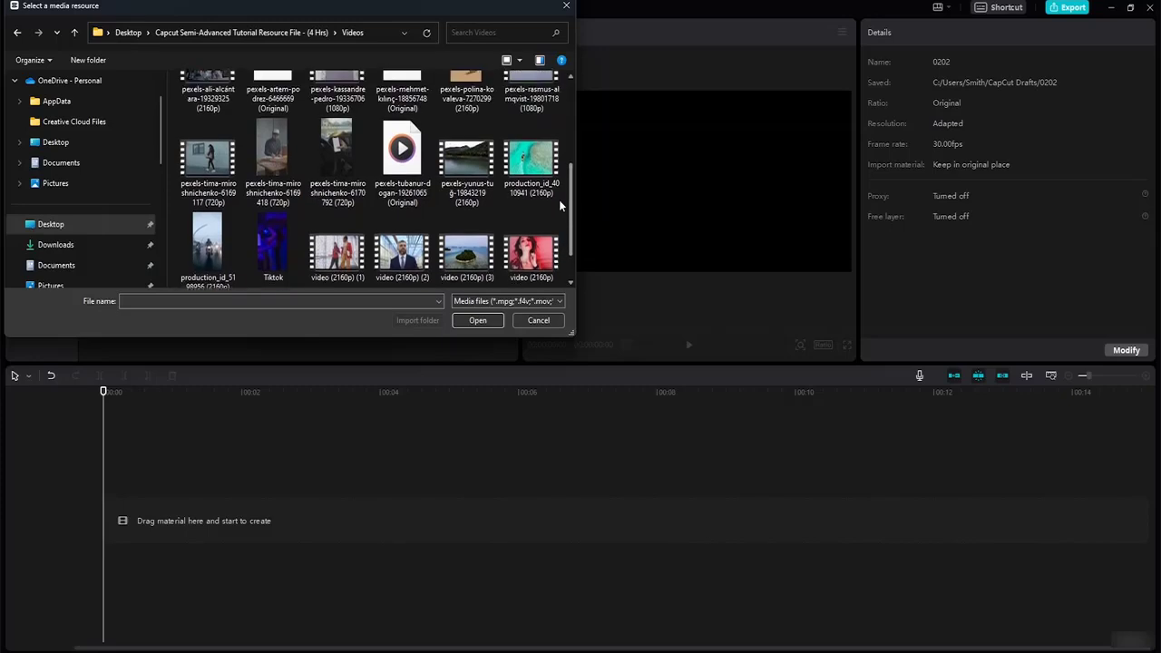
pyautogui.scroll(3, 557, 193)
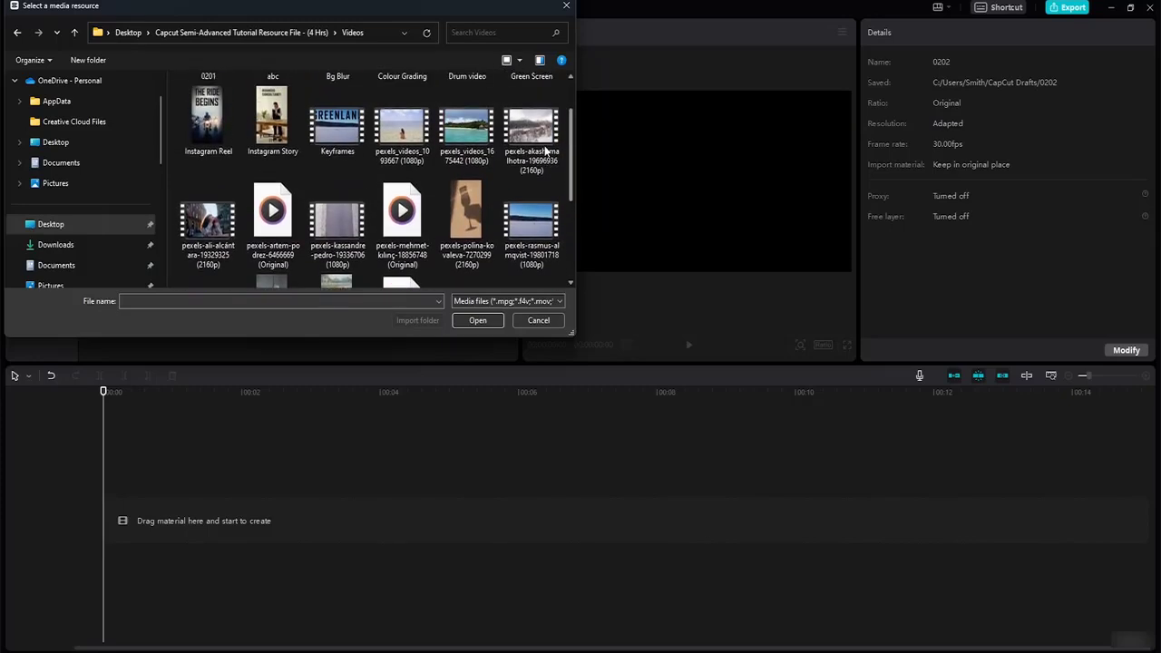
pyautogui.scroll(1, 544, 140)
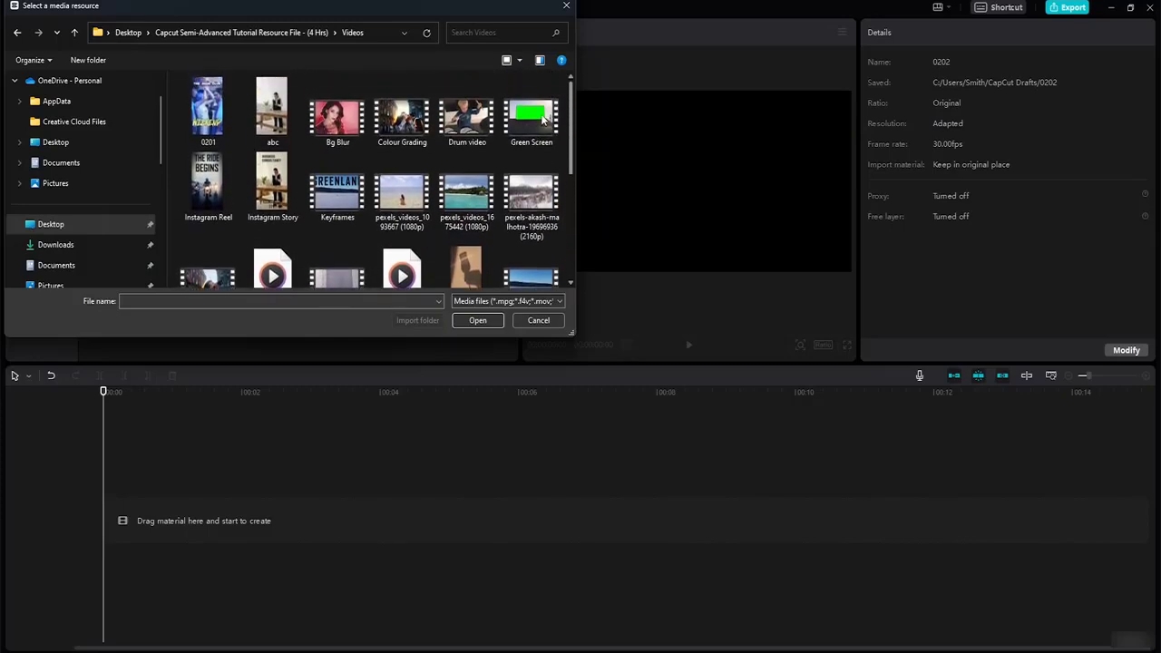
pyautogui.scroll(-10, 544, 138)
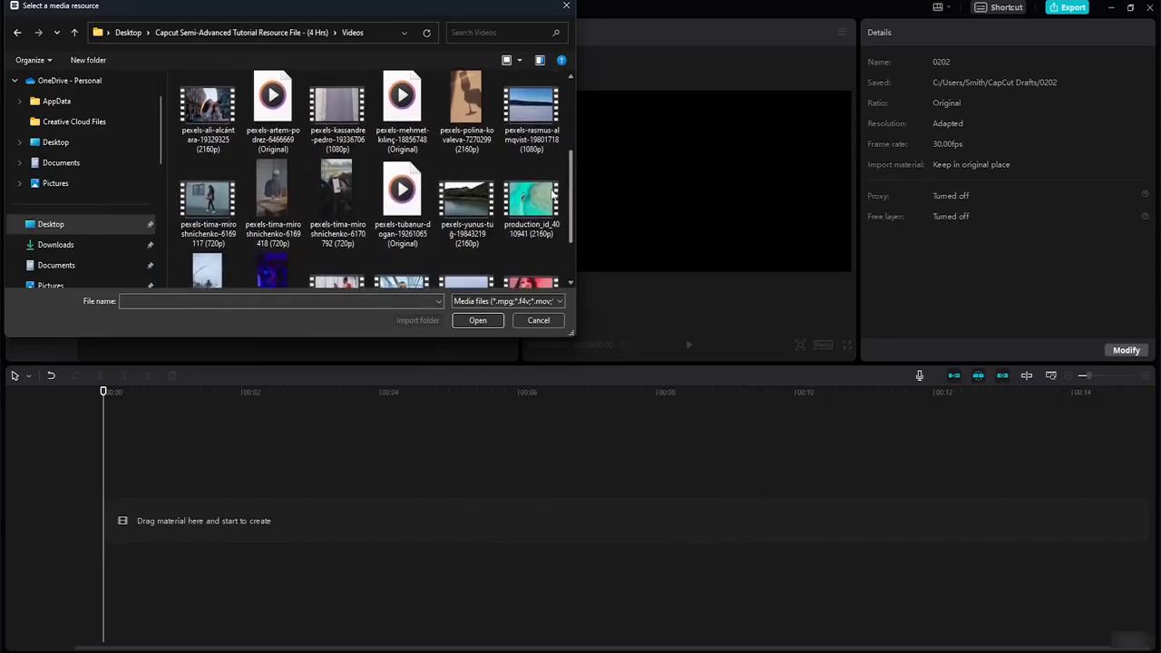
pyautogui.click(208, 220)
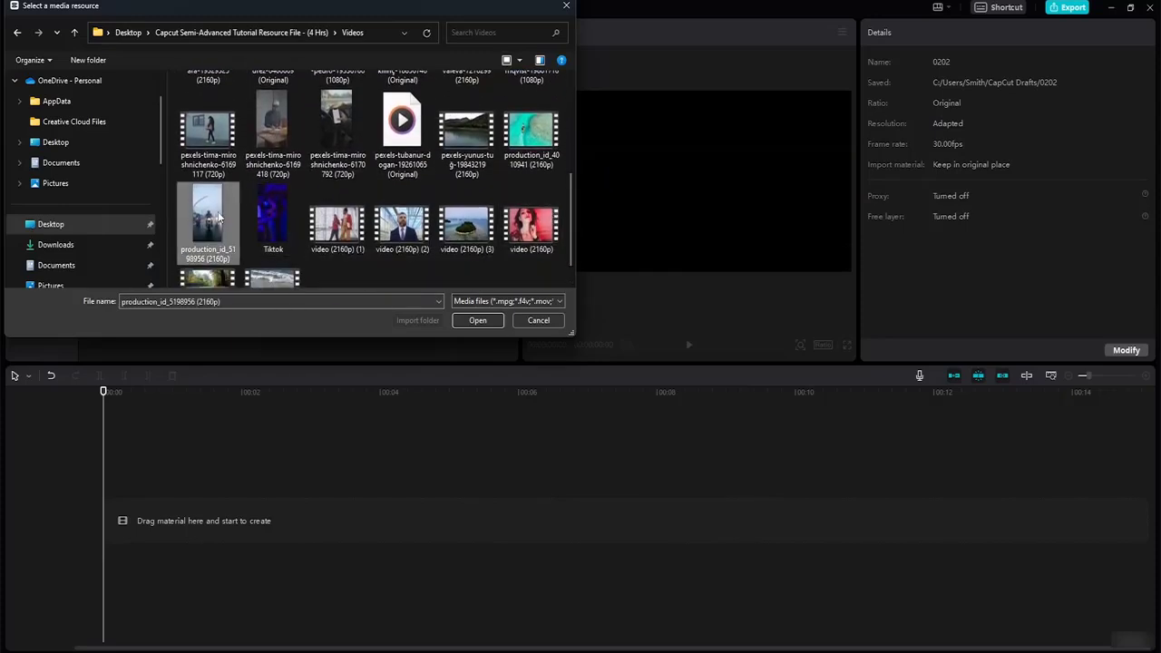
pyautogui.click(478, 320)
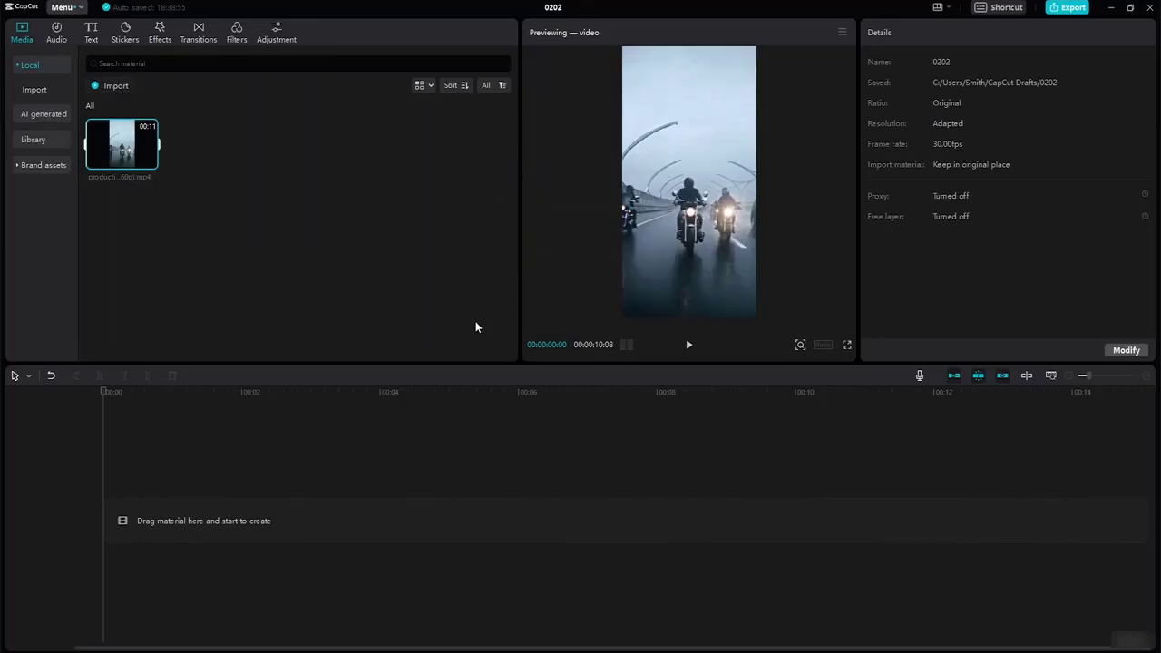
pyautogui.click(357, 281)
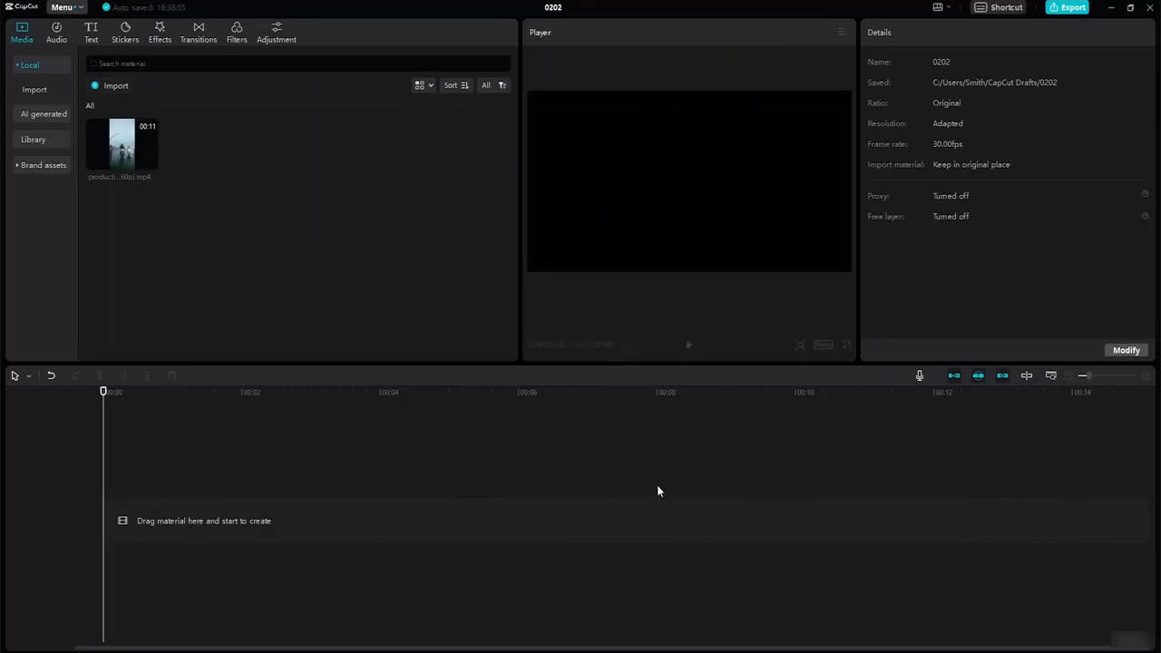
# Switch to File Explorer and play the Instagram Reel sample from the tutorial resource's Videos folder, closing the player when done.
pyautogui.press('super+e')
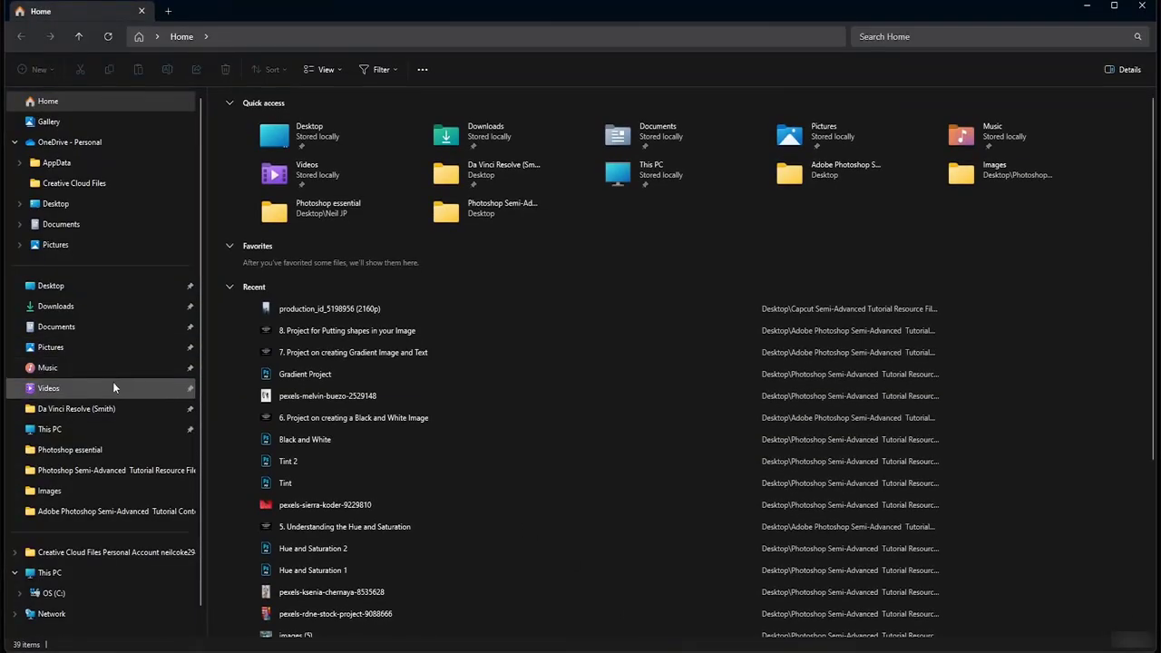
pyautogui.click(85, 285)
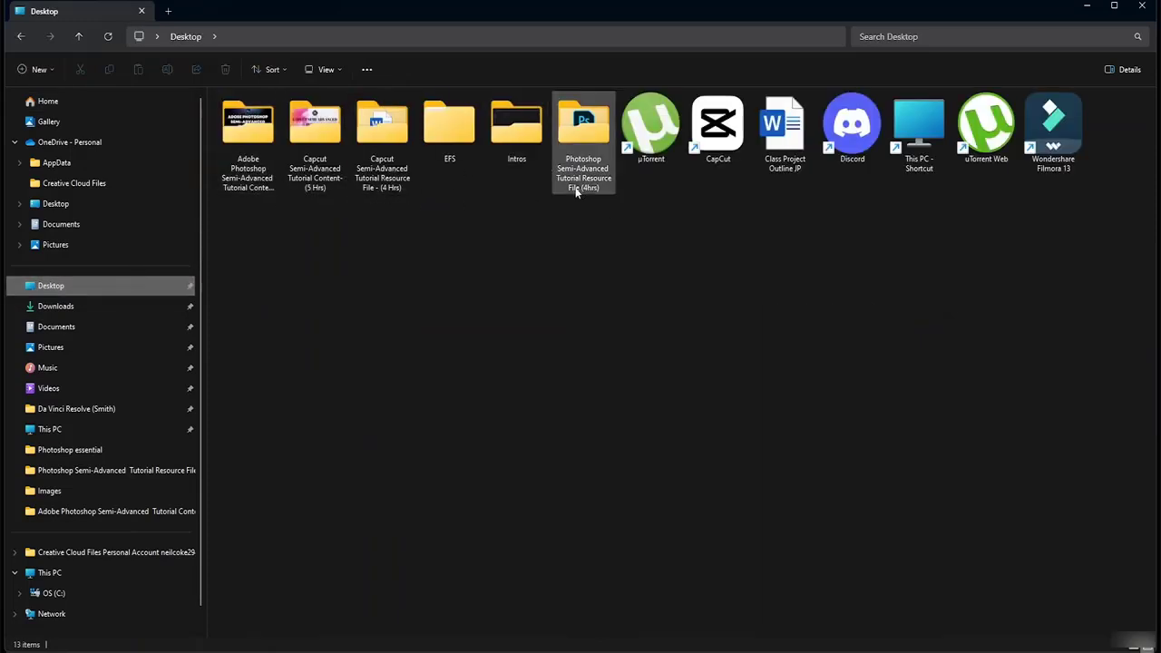
pyautogui.doubleClick(384, 189)
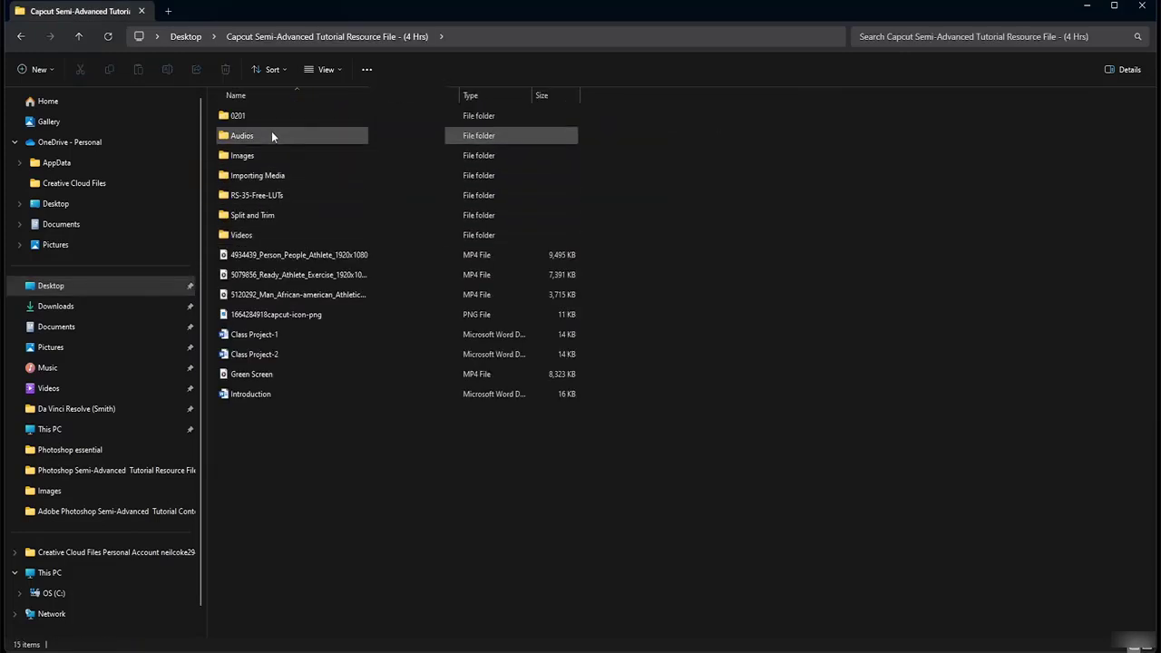
pyautogui.doubleClick(271, 234)
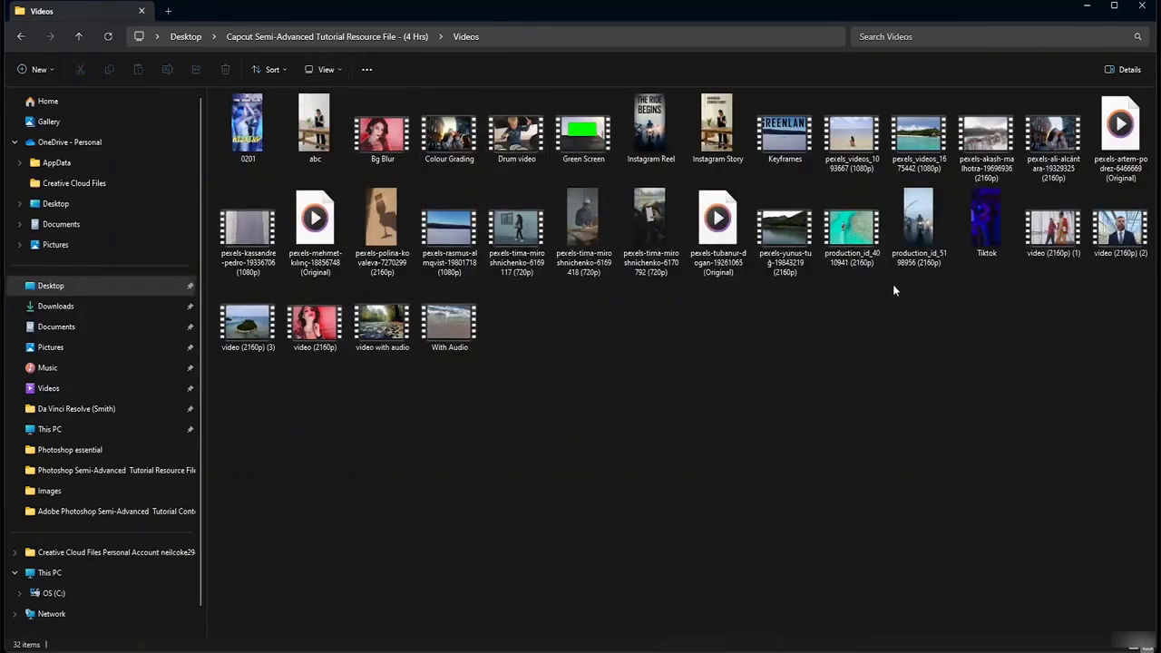
pyautogui.doubleClick(662, 143)
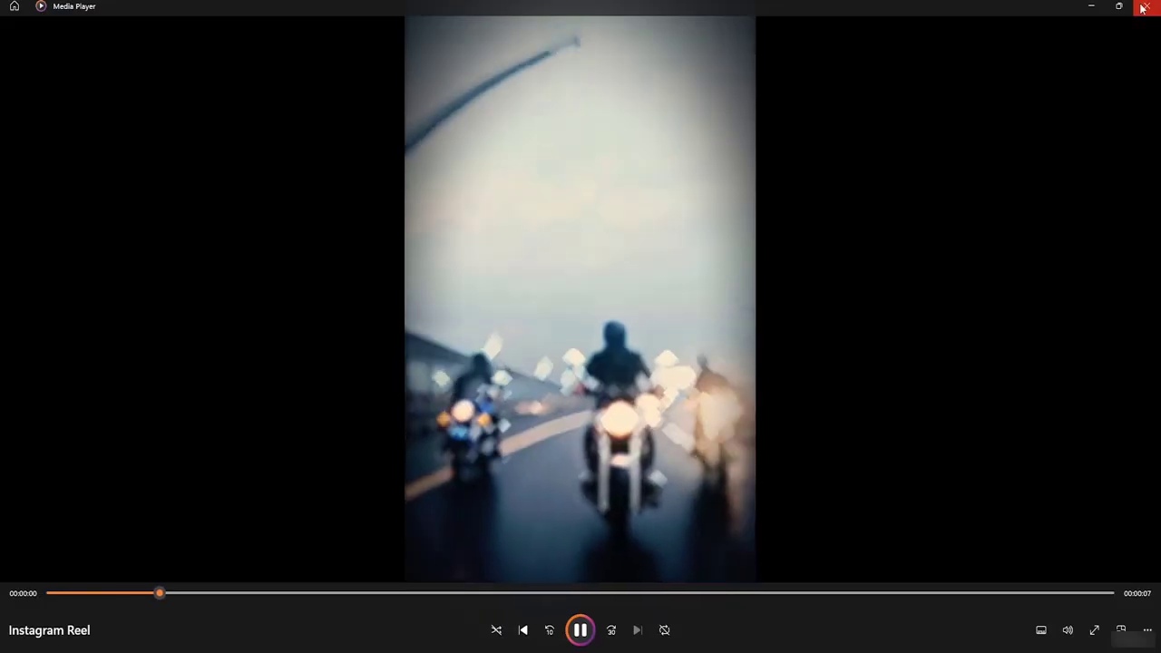
pyautogui.click(1143, 7)
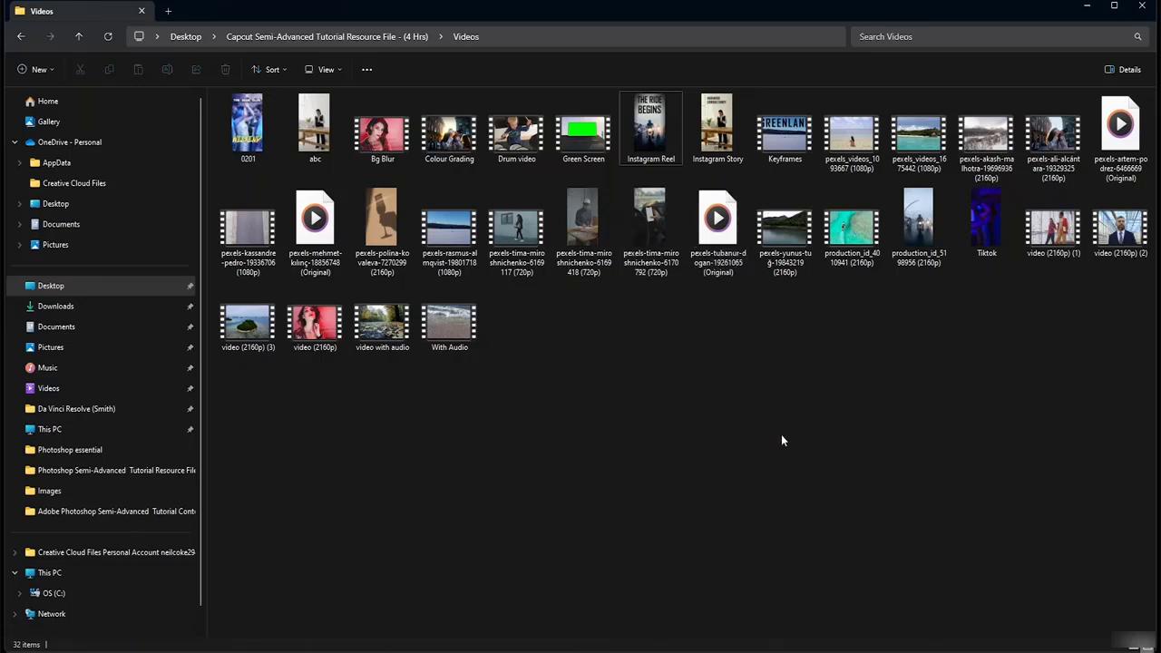
# Play the Keyframes sample video, skip through its title animations, and close the player.
pyautogui.doubleClick(788, 160)
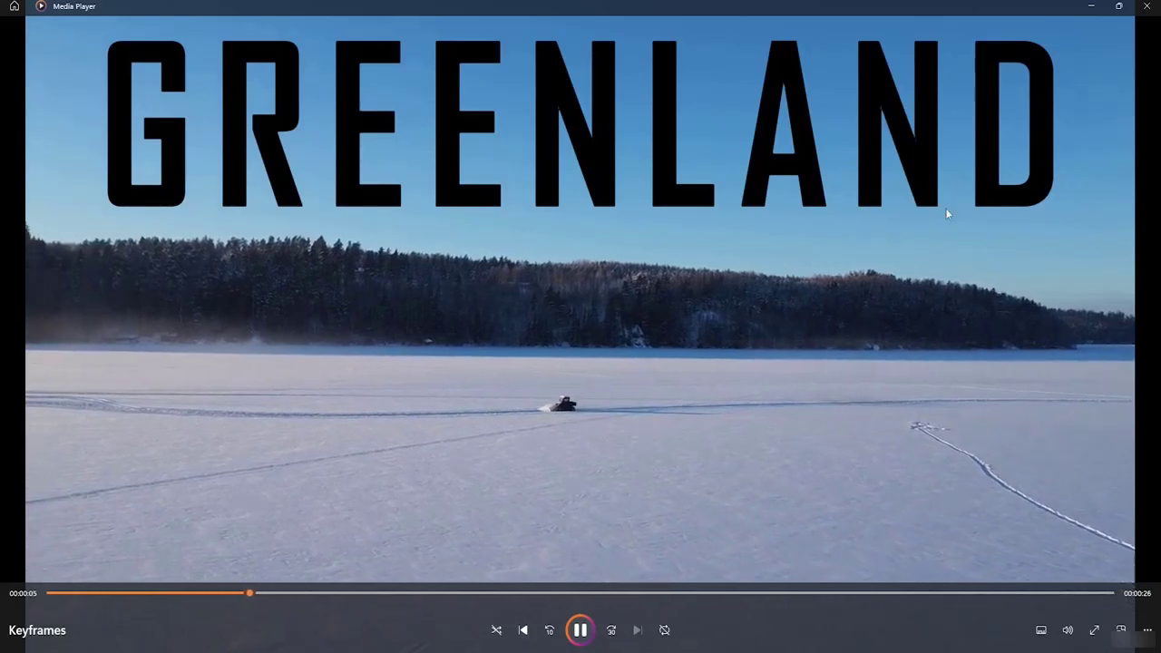
pyautogui.click(667, 593)
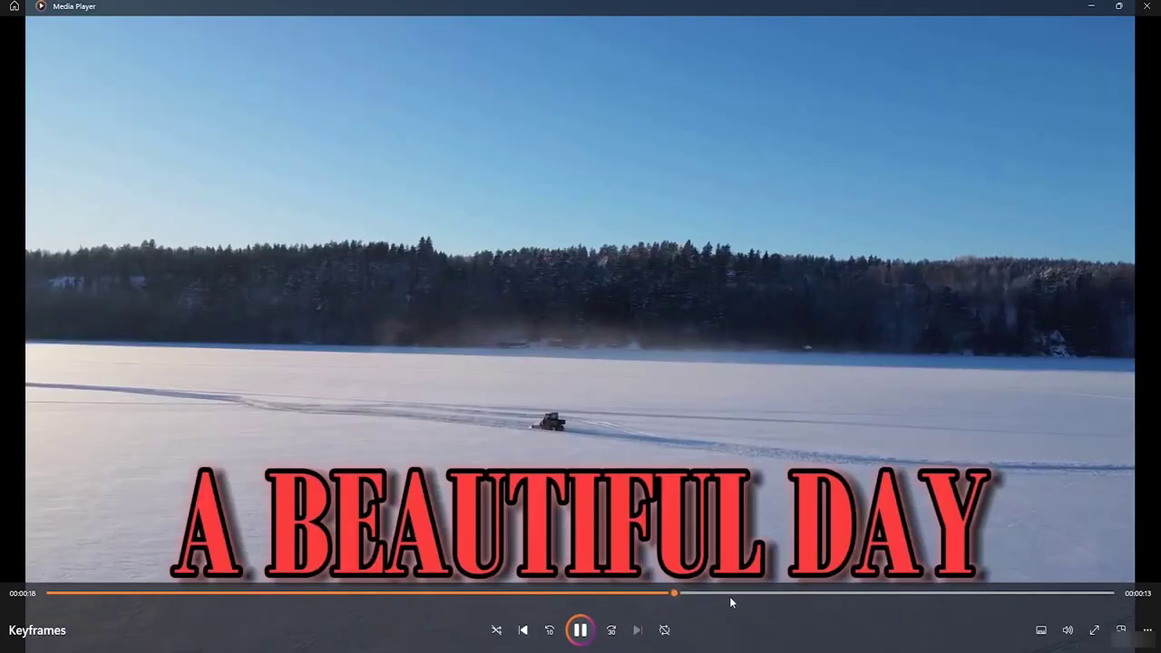
pyautogui.moveTo(620, 594); pyautogui.dragTo(502, 592)
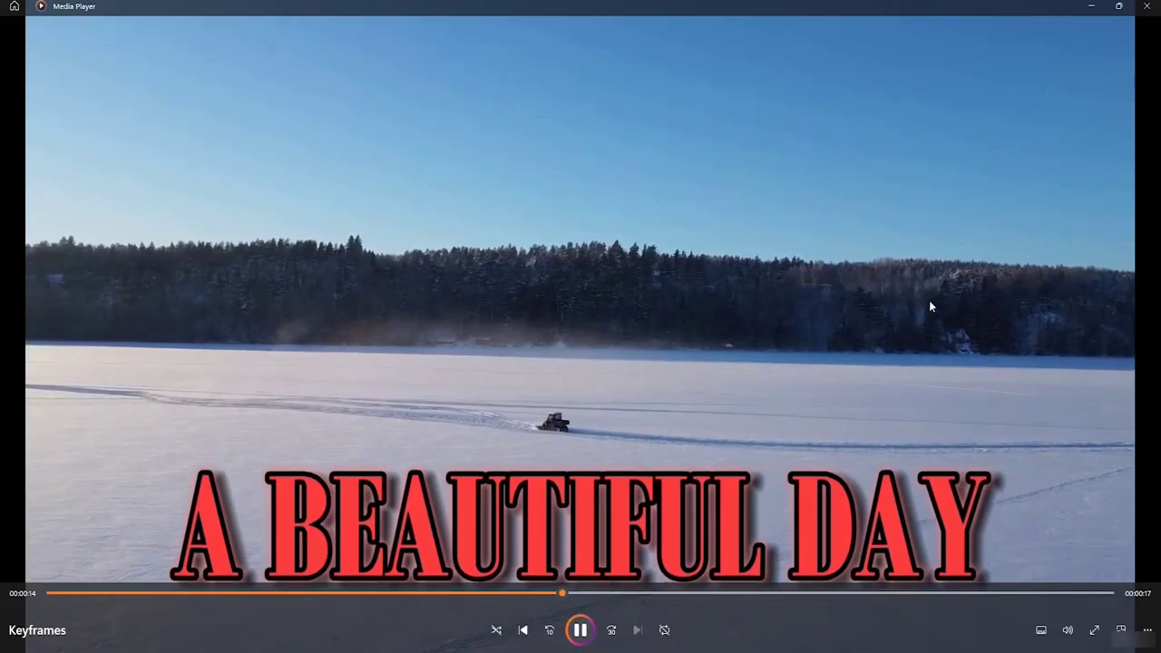
pyautogui.click(1145, 8)
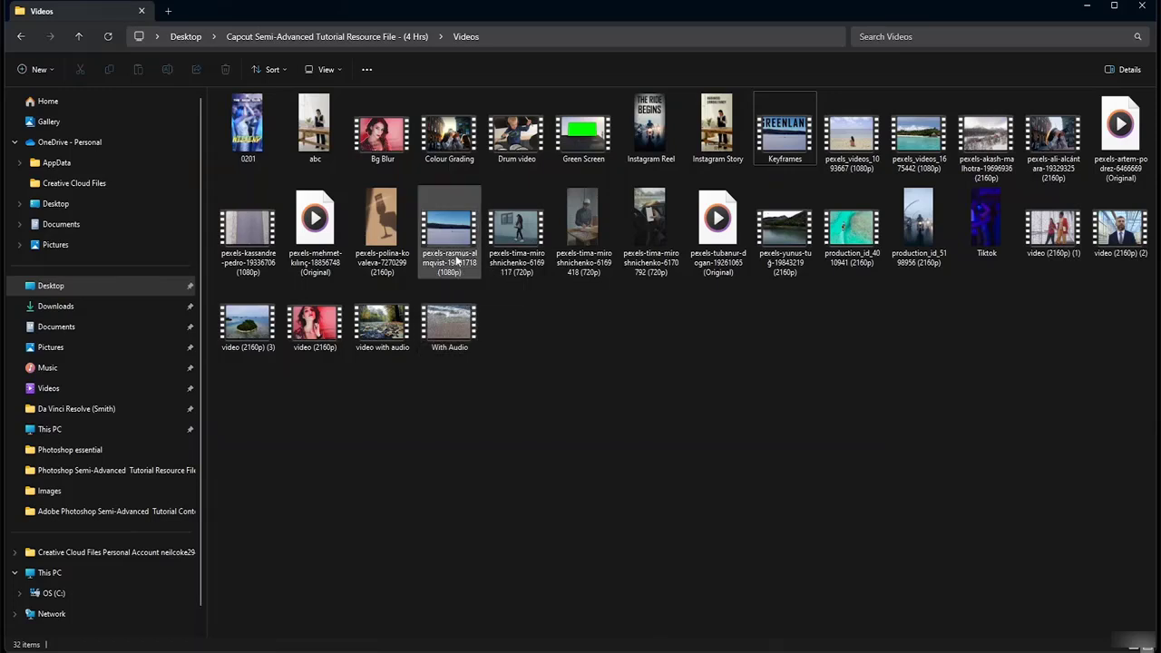
# Try to bring the 1080p snowy-lake clip from the Videos folder directly into the CapCut project's media.
pyautogui.moveTo(457, 260); pyautogui.dragTo(782, 652)
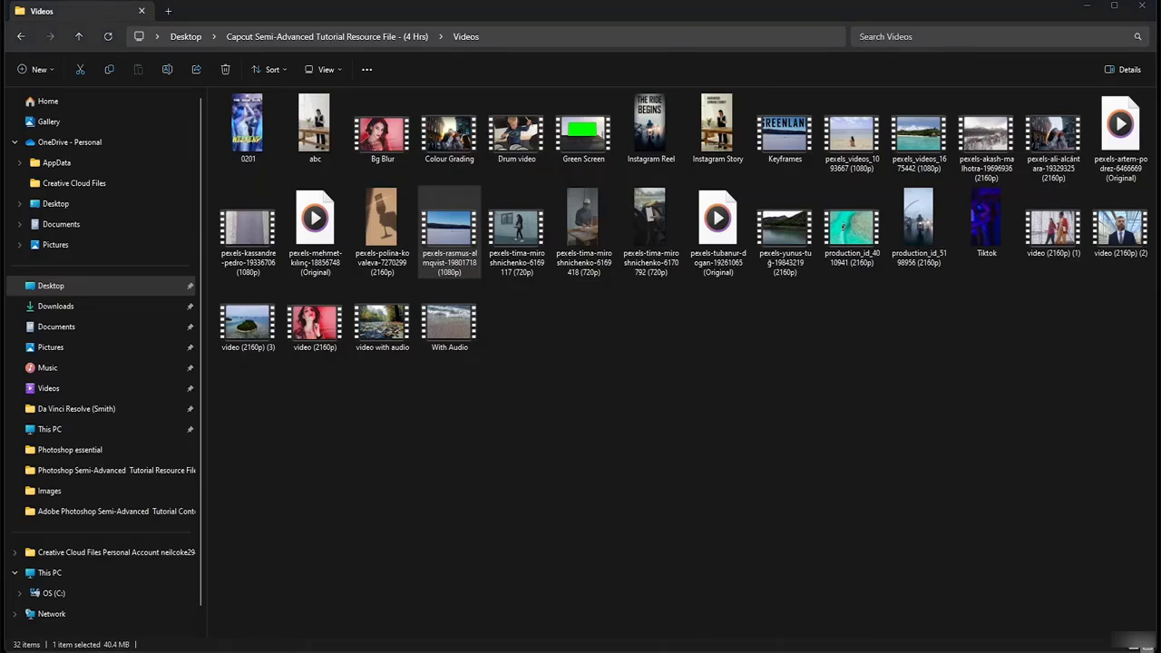
pyautogui.moveTo(781, 652); pyautogui.dragTo(369, 289)
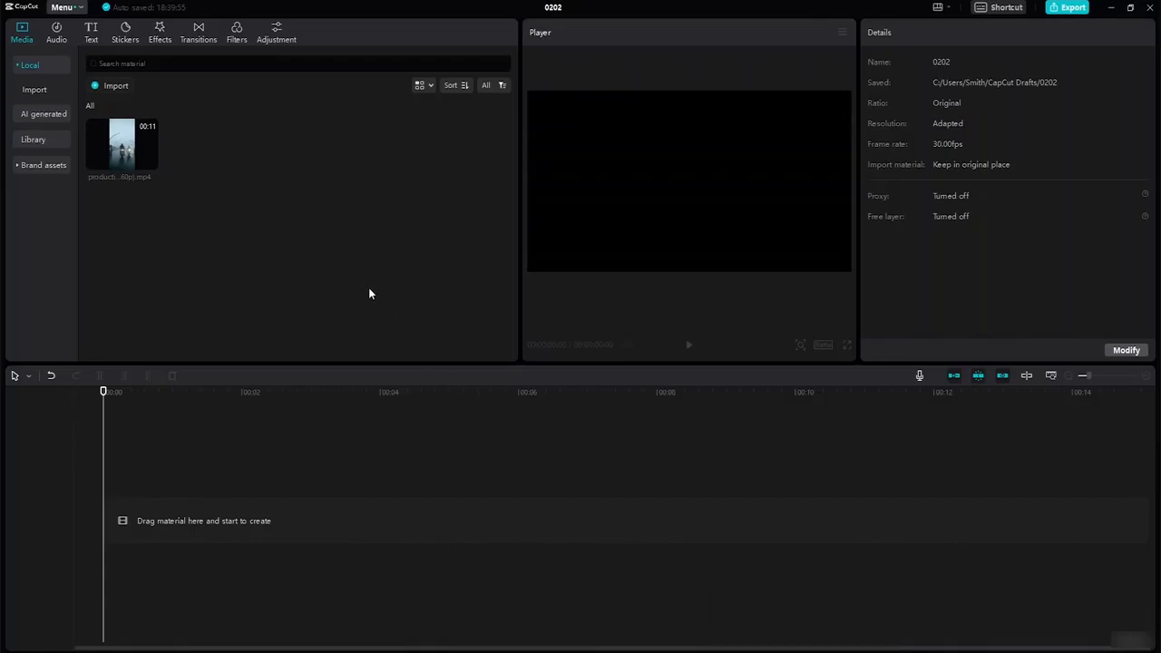
# Import the 1080p snowy-lake clip from the tutorial resource's Videos folder on the Desktop into the project's media.
pyautogui.click(122, 88)
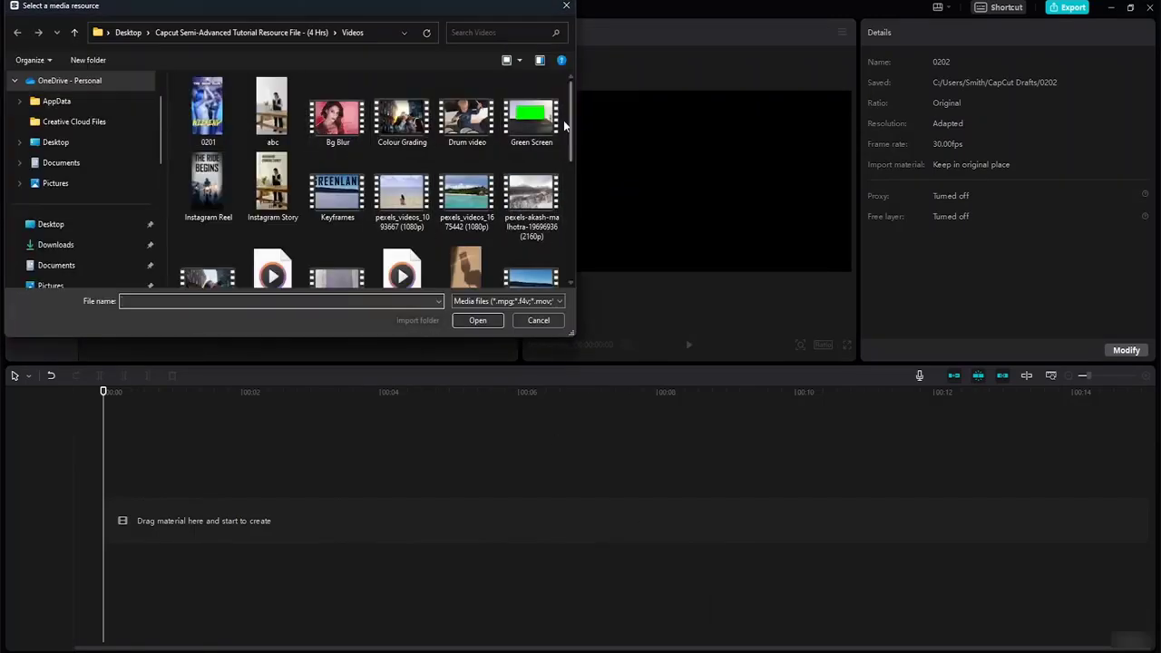
pyautogui.moveTo(571, 127); pyautogui.dragTo(547, 113)
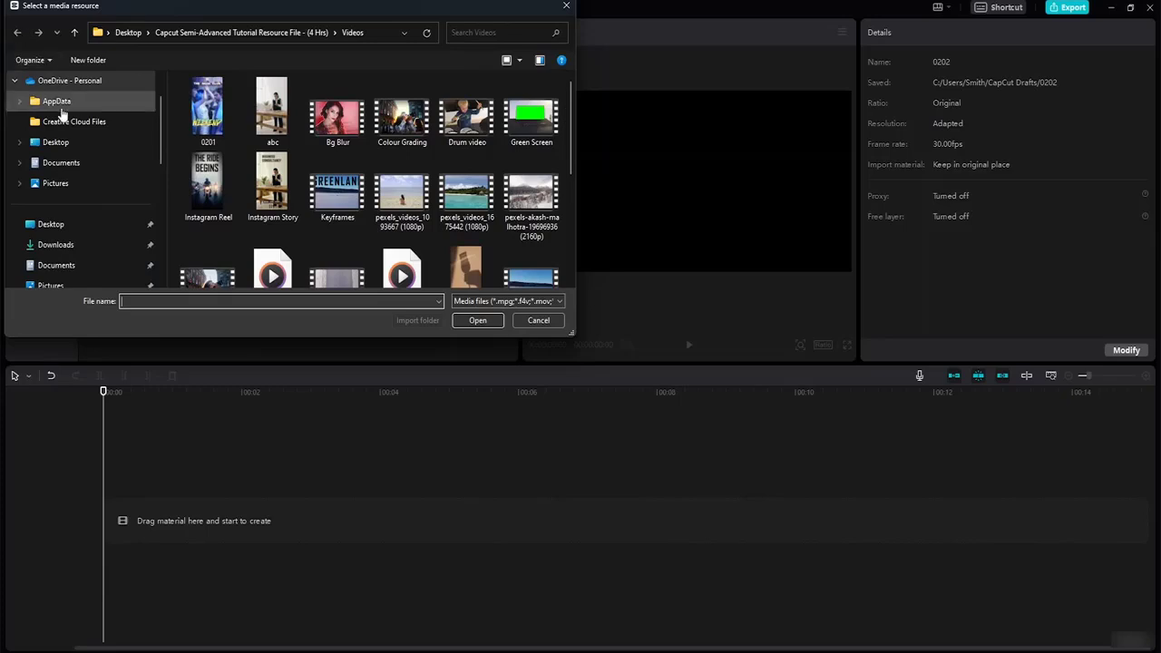
pyautogui.click(52, 224)
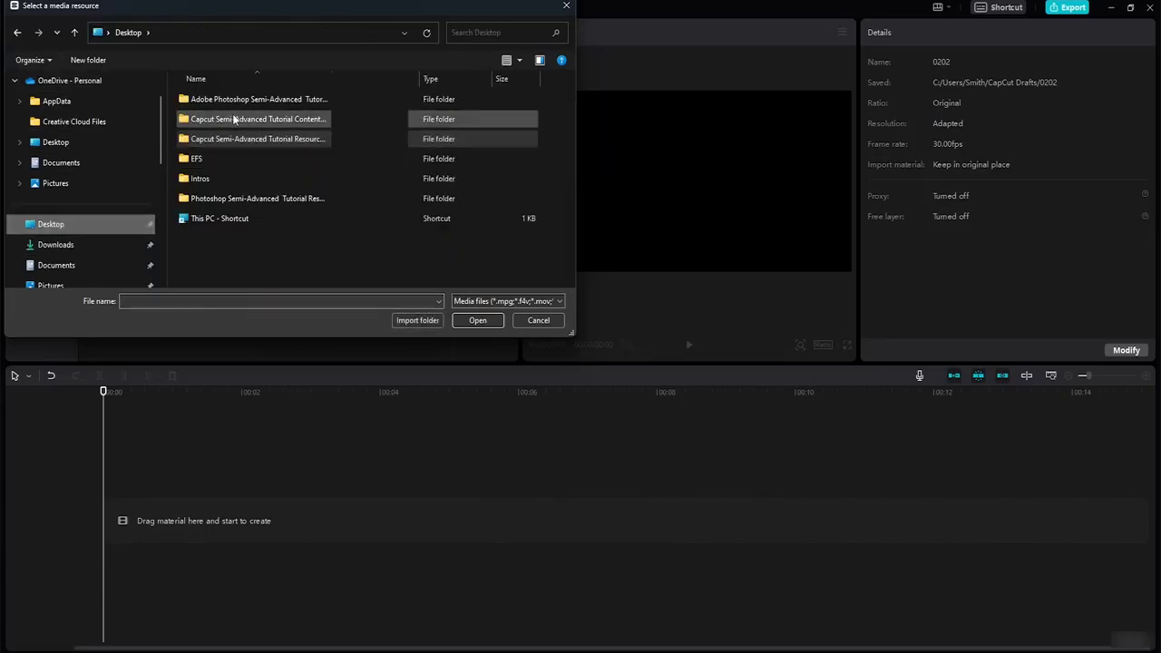
pyautogui.doubleClick(245, 141)
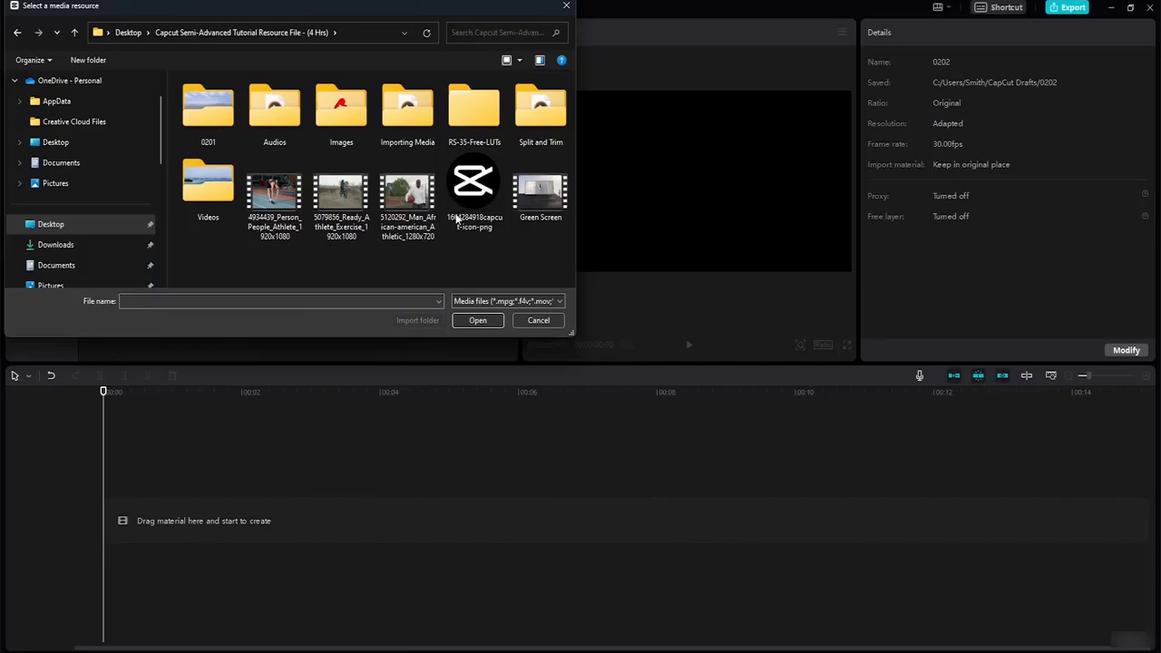
pyautogui.click(227, 181)
pyautogui.doubleClick(227, 182)
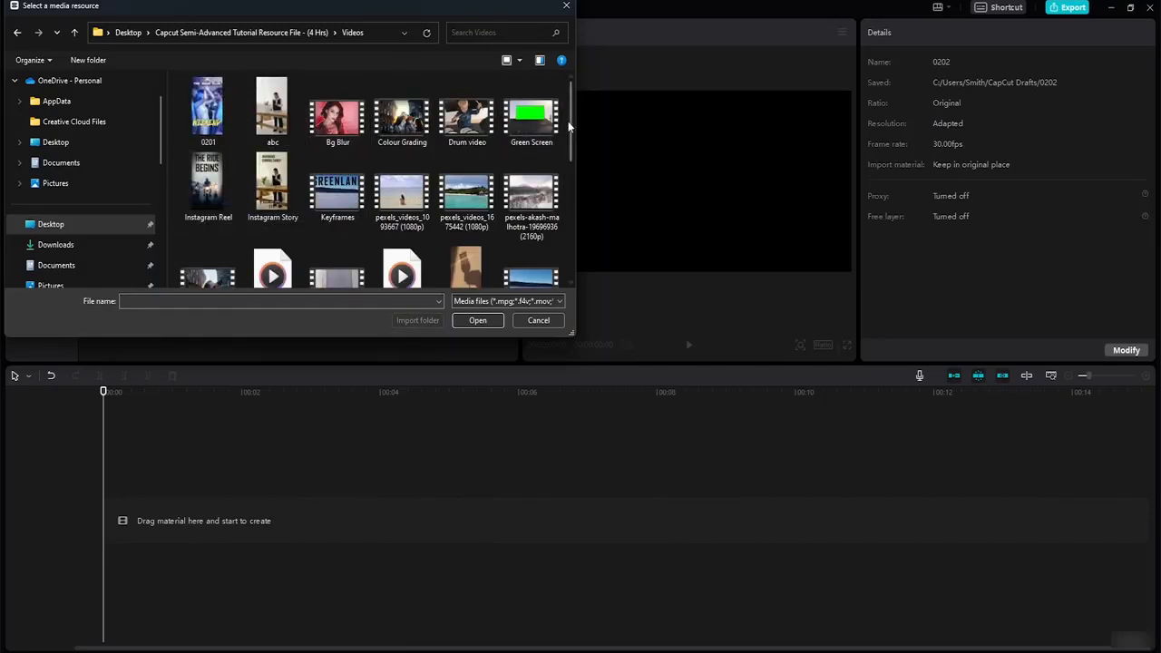
pyautogui.moveTo(571, 130); pyautogui.dragTo(569, 157)
pyautogui.click(529, 182)
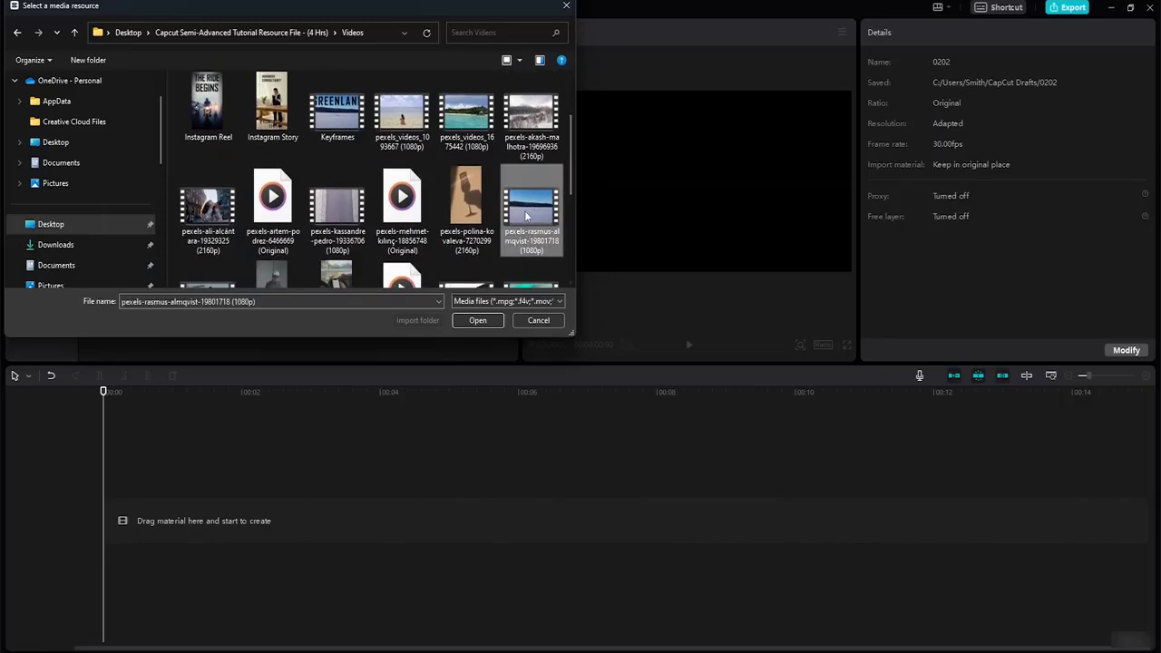
pyautogui.click(477, 320)
# Delete the motorcycle clip from the project's media and place the snowy-lake clip at the start of the timeline.
pyautogui.click(109, 151)
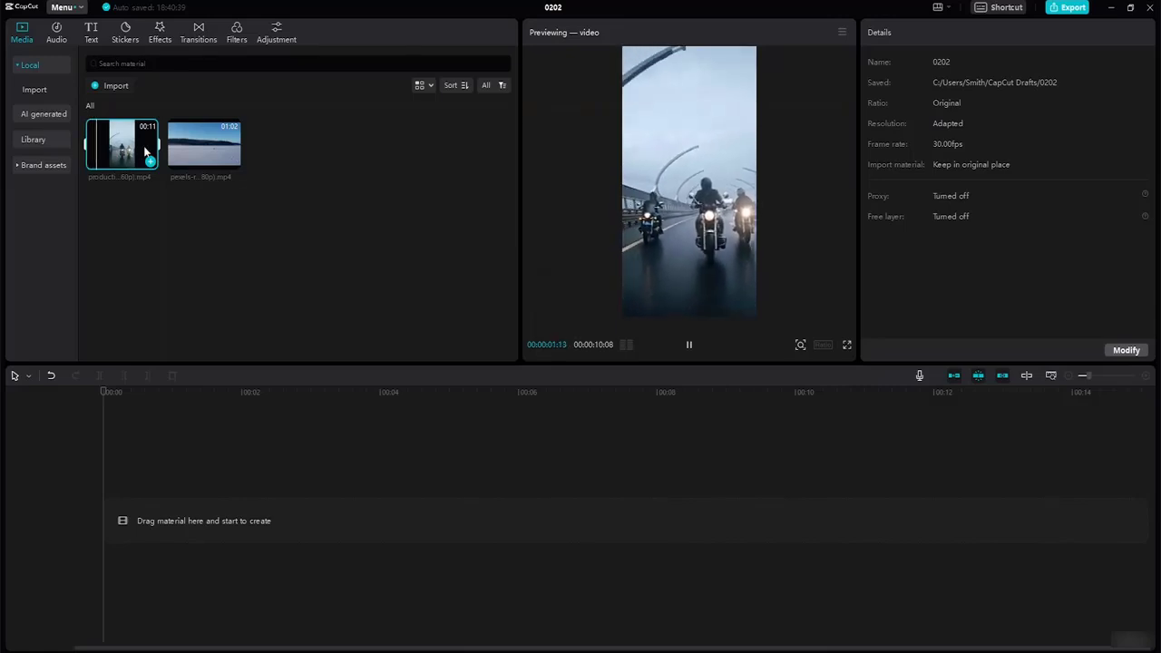
pyautogui.press('Delete')
pyautogui.click(132, 163)
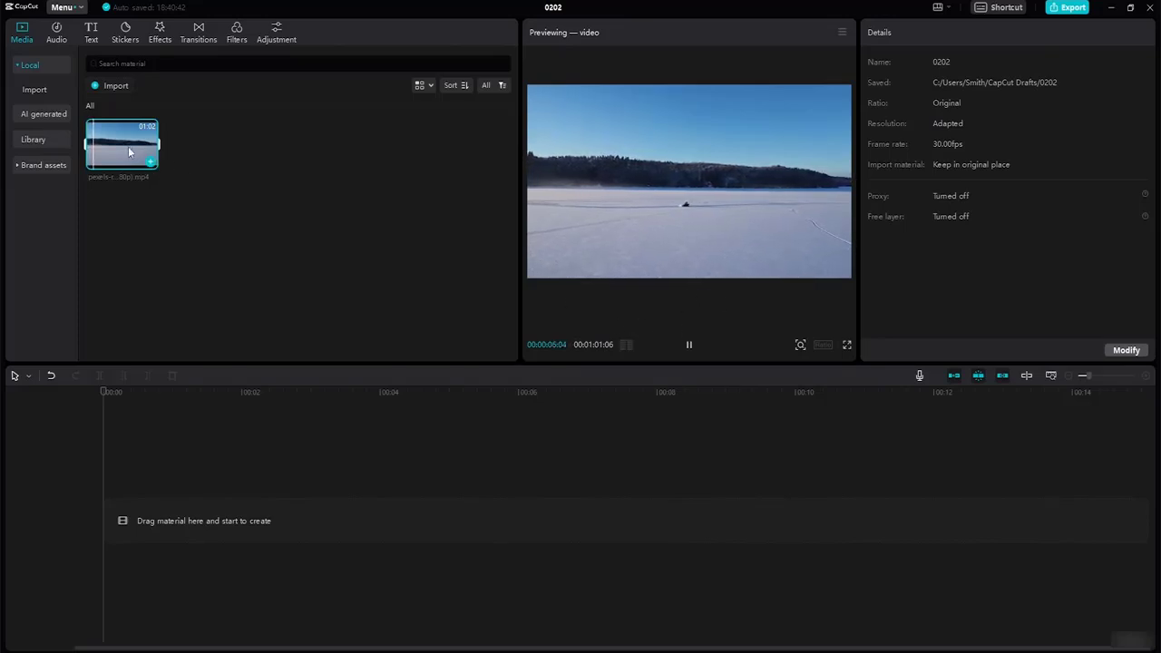
pyautogui.moveTo(128, 146); pyautogui.dragTo(114, 523)
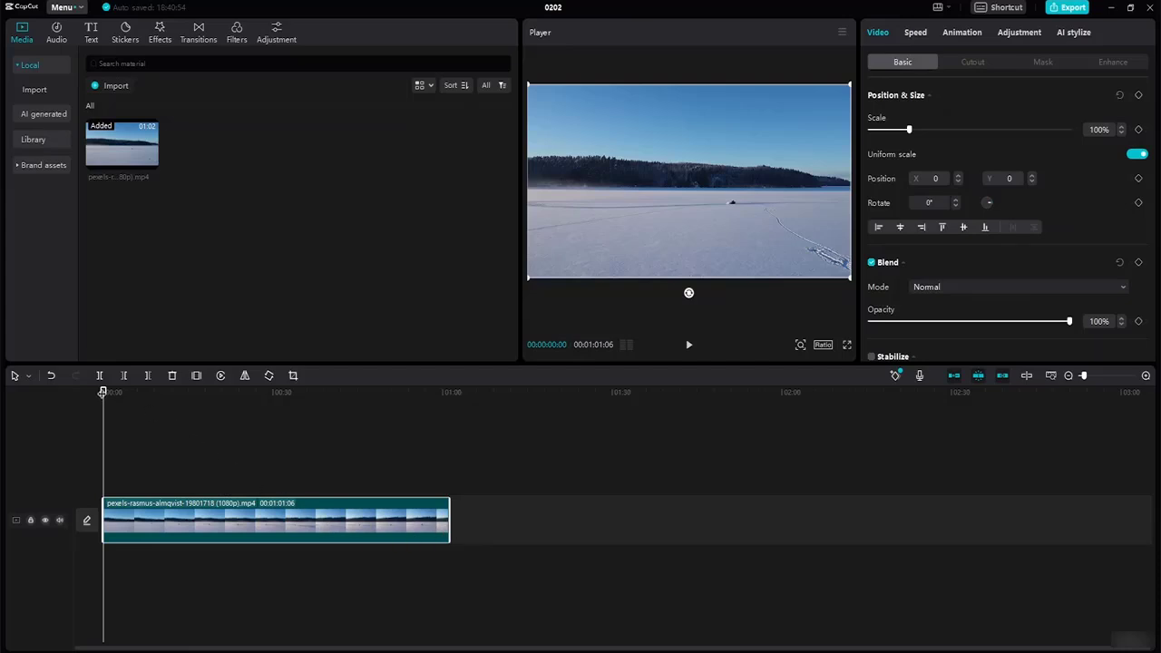
# Trim the snowy-lake clip at both ends, cutting 2:23 (seconds:frames) off its beginning and leaving it about 14 seconds long.
pyautogui.moveTo(110, 387); pyautogui.dragTo(95, 418)
pyautogui.moveTo(447, 513); pyautogui.dragTo(178, 510)
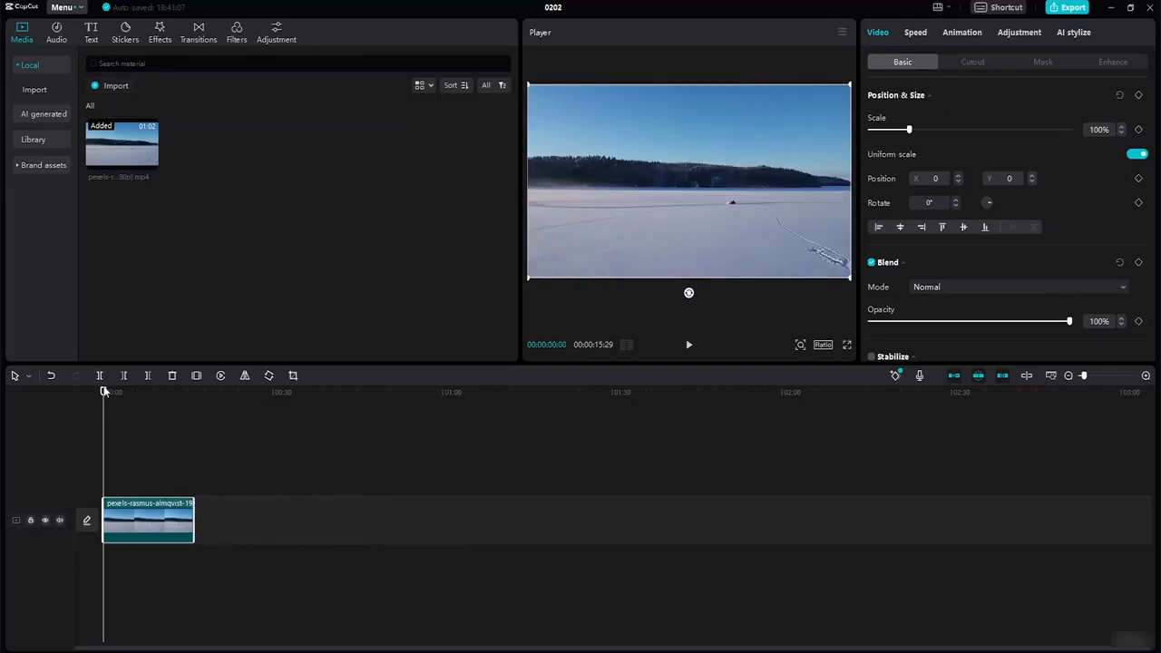
pyautogui.moveTo(105, 391); pyautogui.dragTo(118, 391)
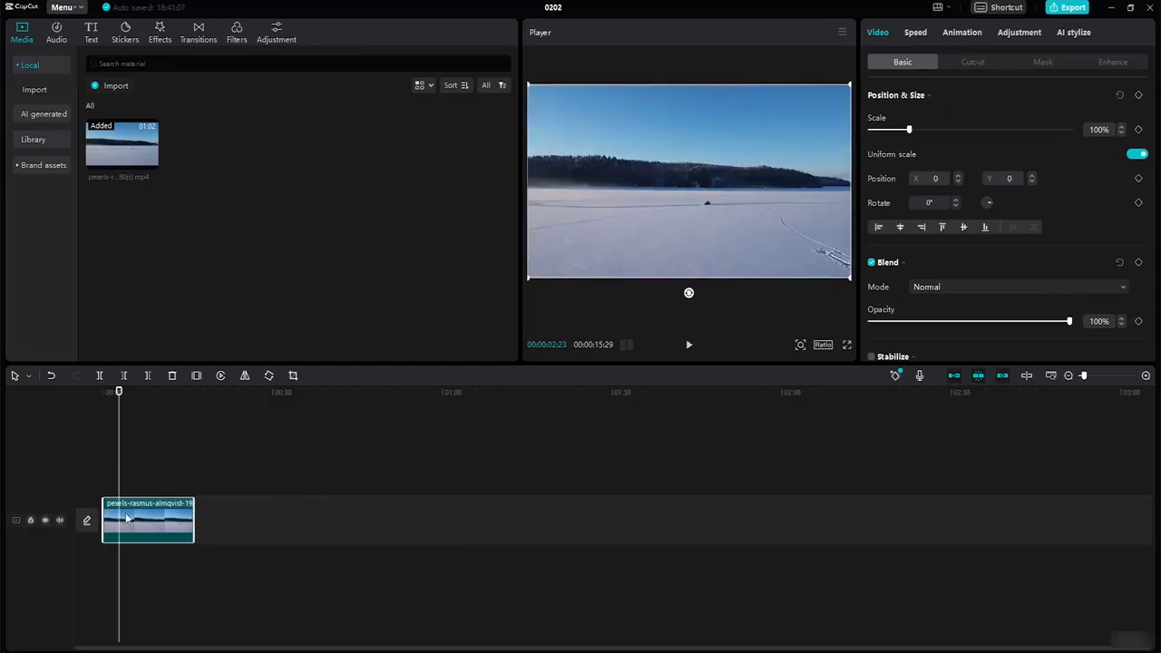
pyautogui.moveTo(103, 517); pyautogui.dragTo(141, 522)
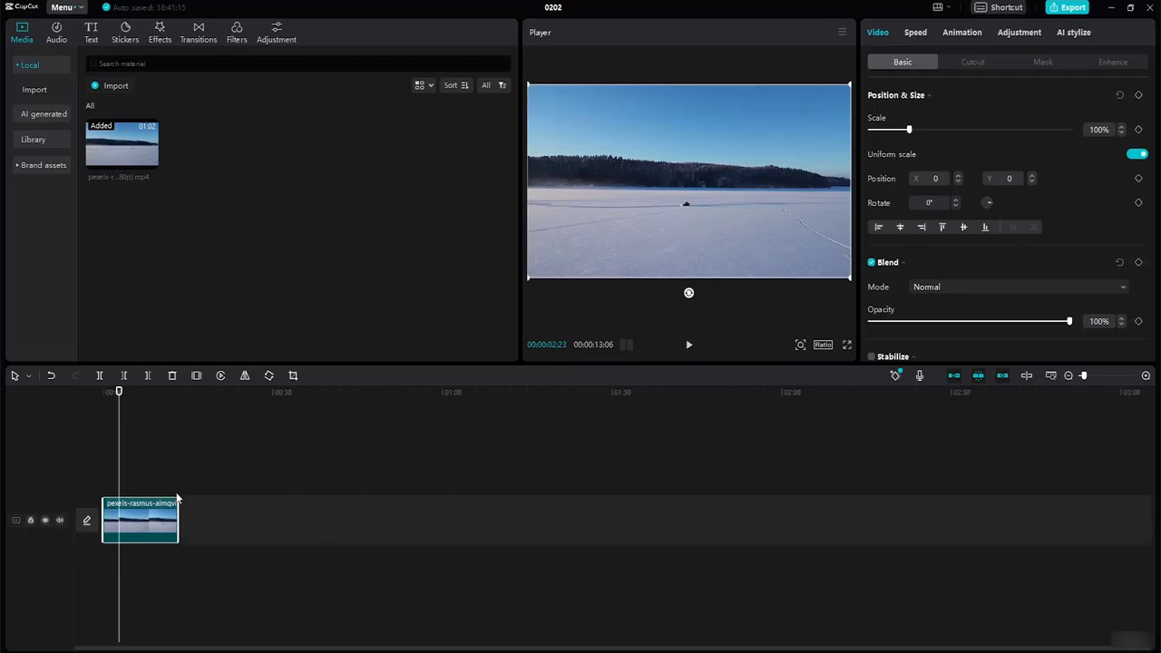
pyautogui.moveTo(179, 515); pyautogui.dragTo(188, 519)
pyautogui.click(89, 390)
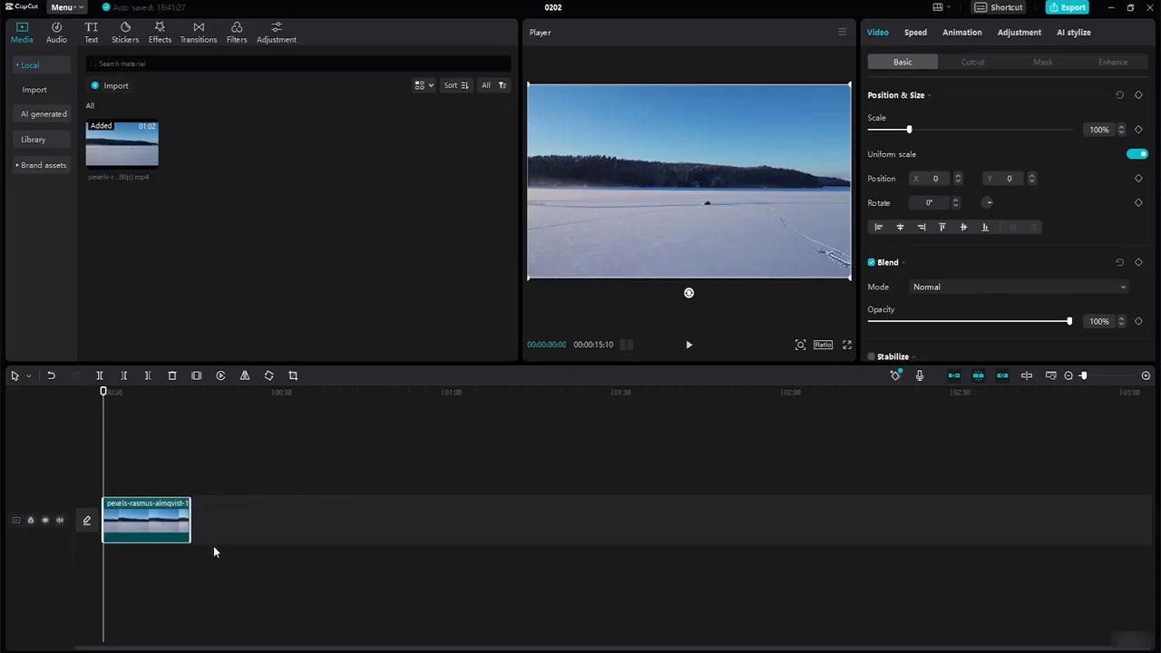
pyautogui.moveTo(190, 521); pyautogui.dragTo(179, 520)
pyautogui.click(327, 463)
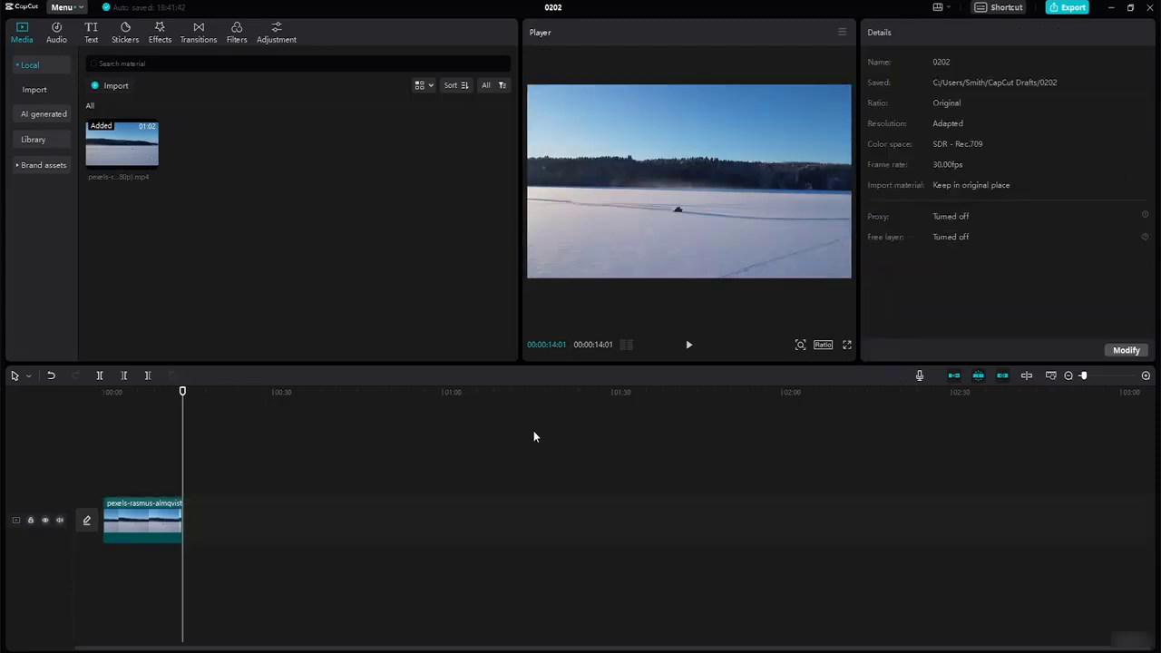
# Split the snowy-lake clip into four segments at about 1, 6 and 11 seconds, and return to the Select tool.
pyautogui.click(141, 526)
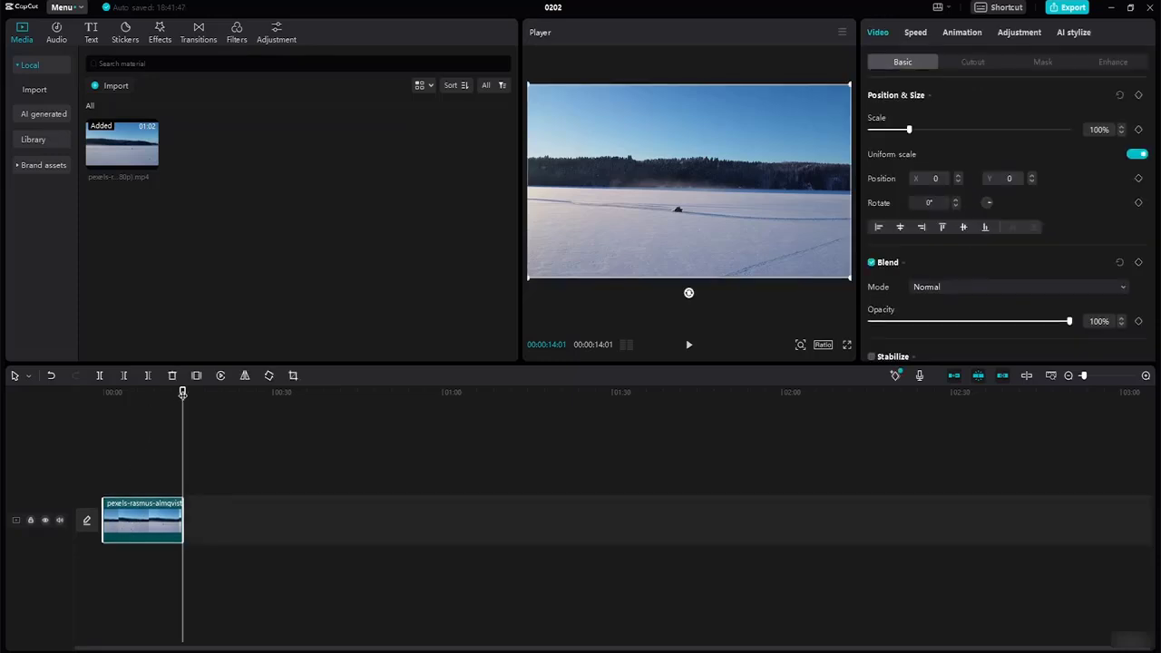
pyautogui.moveTo(182, 393); pyautogui.dragTo(99, 417)
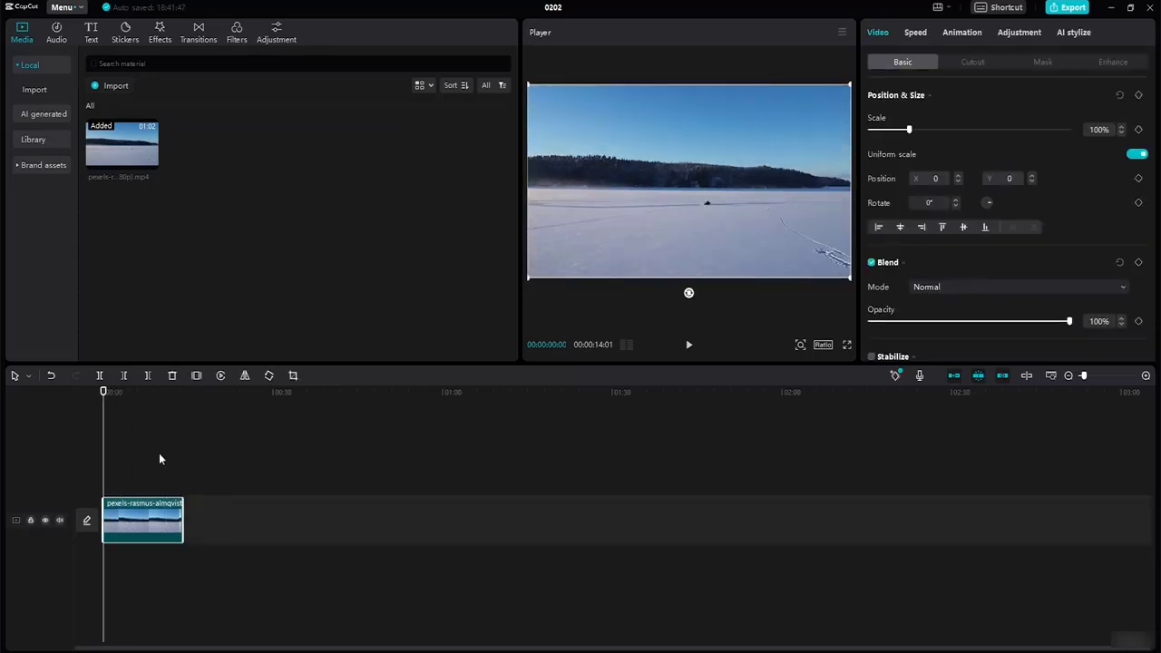
pyautogui.click(1055, 378)
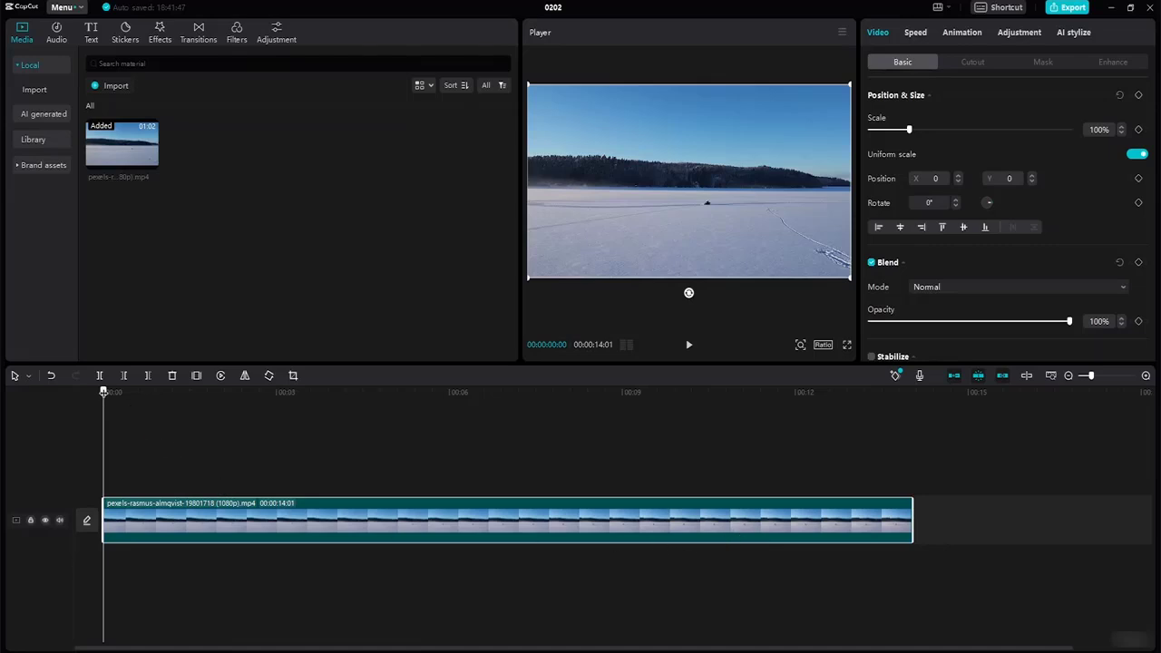
pyautogui.moveTo(104, 391); pyautogui.dragTo(172, 394)
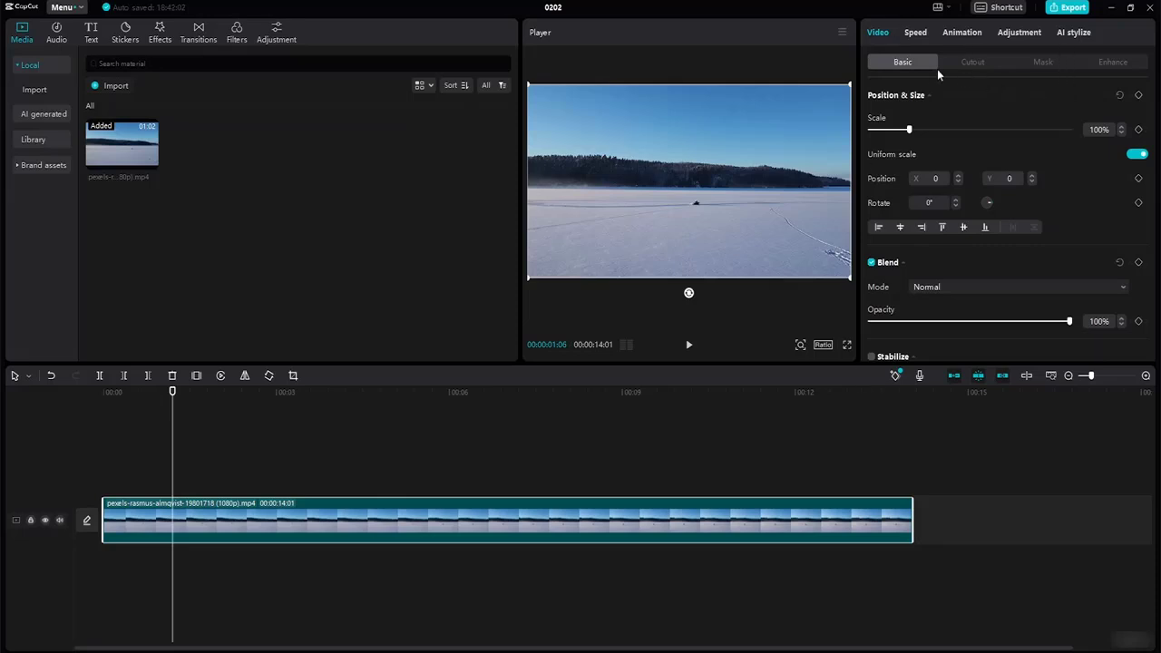
pyautogui.click(23, 380)
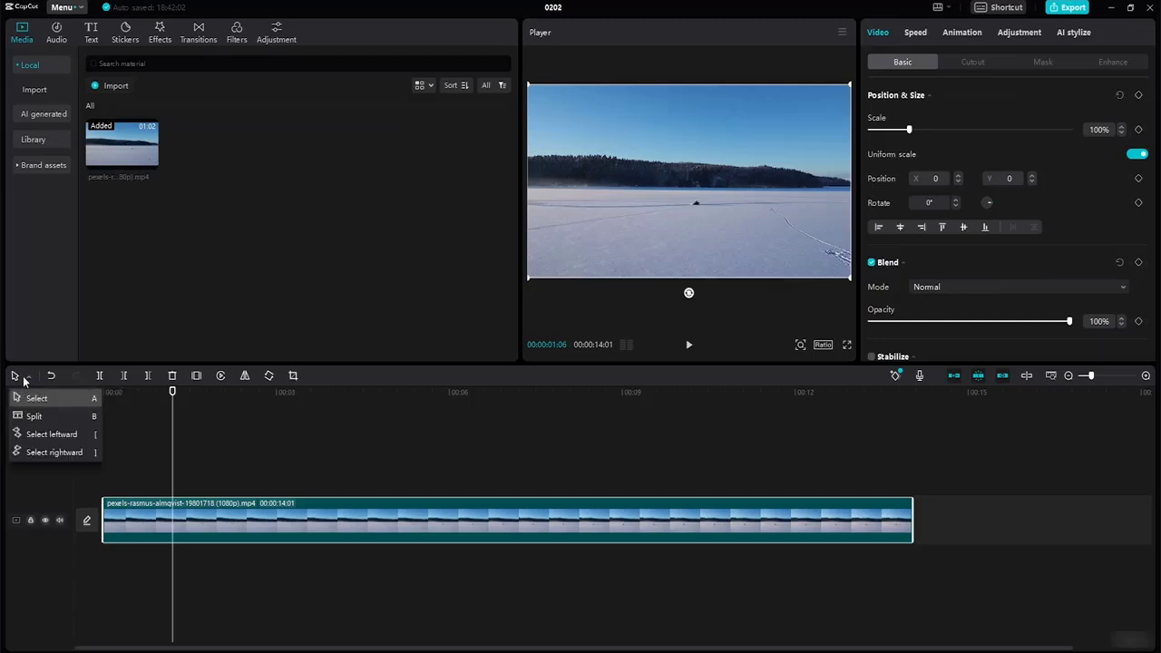
pyautogui.click(47, 417)
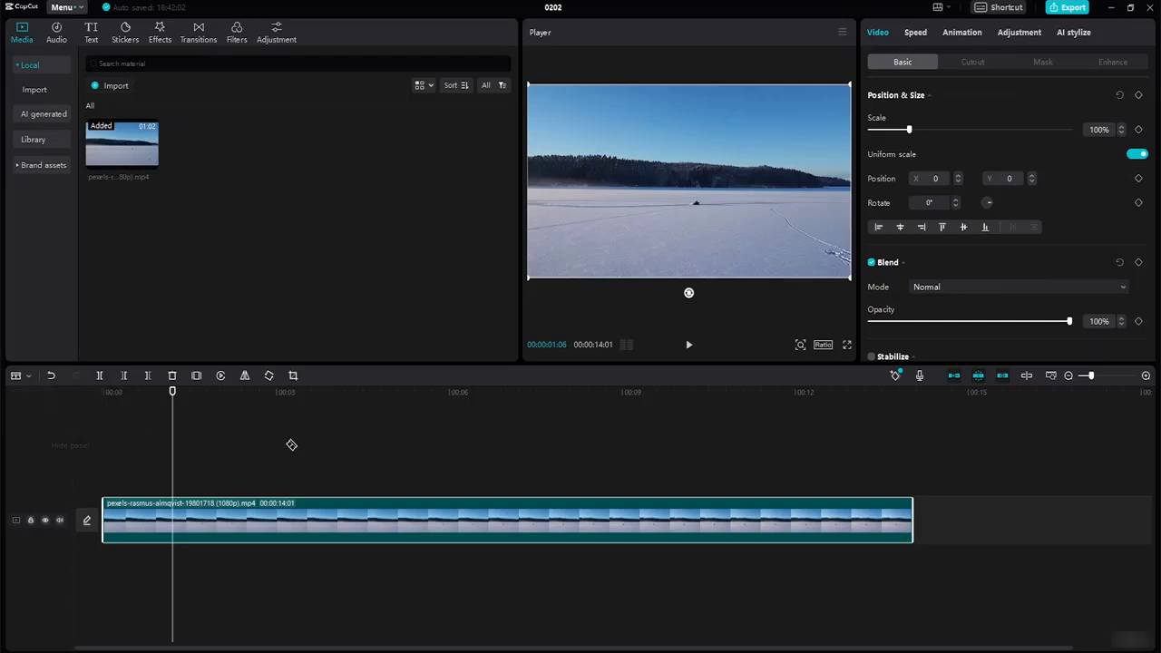
pyautogui.click(173, 511)
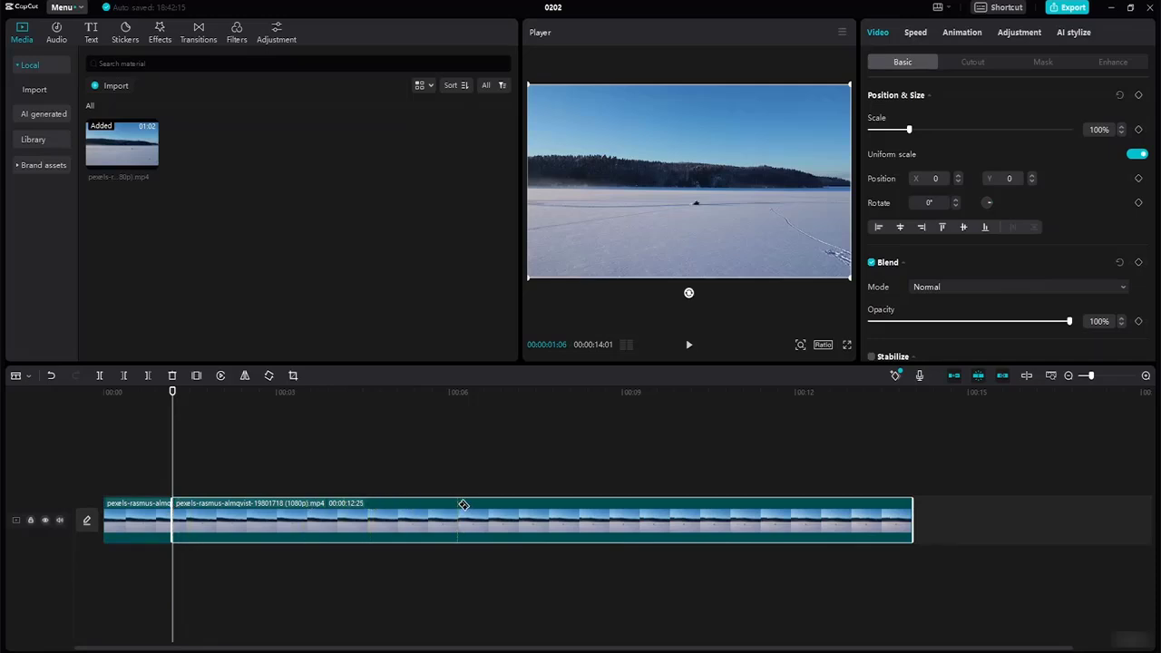
pyautogui.click(463, 506)
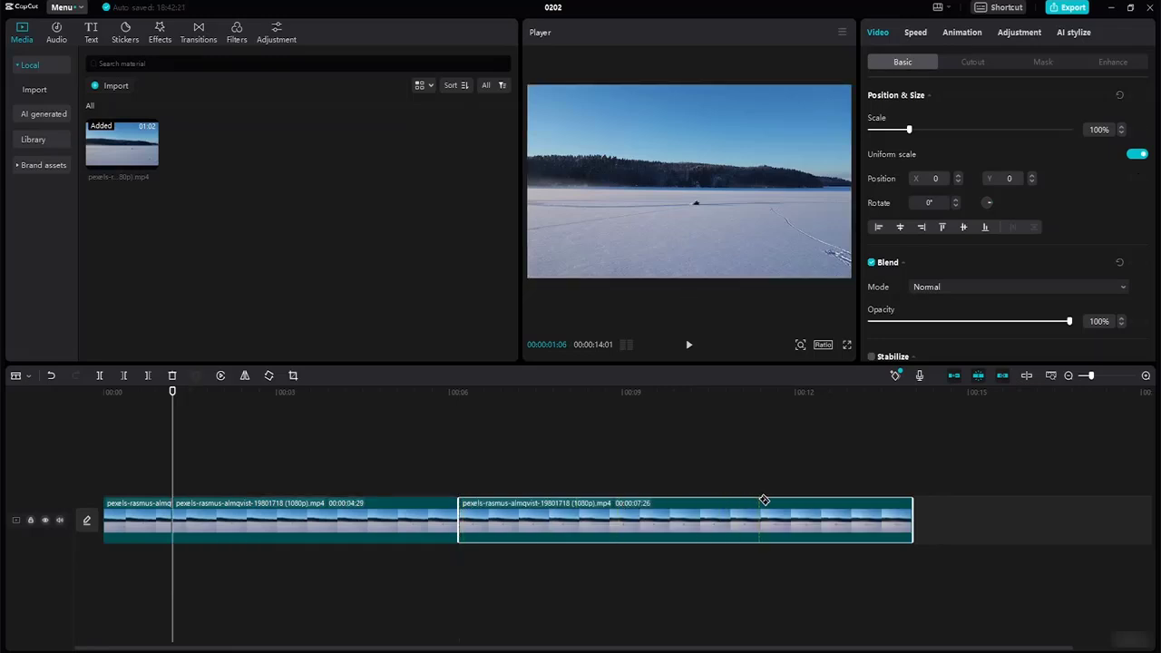
pyautogui.click(764, 504)
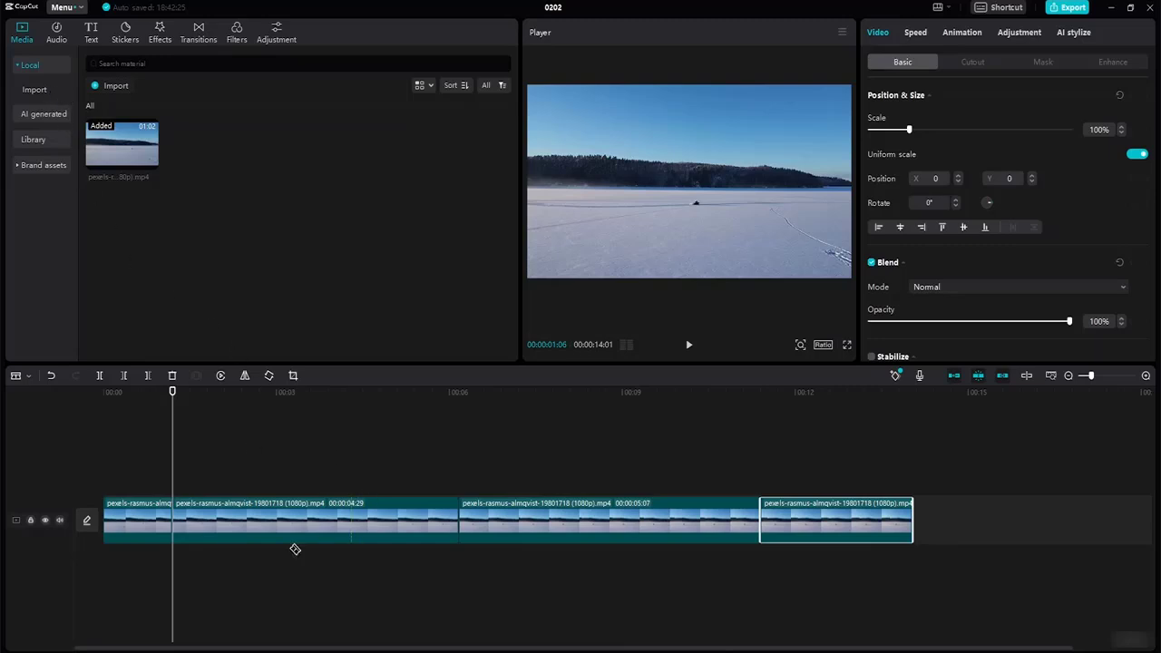
pyautogui.click(24, 377)
pyautogui.click(32, 399)
# Download the Badbunny and Platinum Bell filters and apply the Reindeer filter to the first segment of the snowy-lake clip.
pyautogui.click(245, 522)
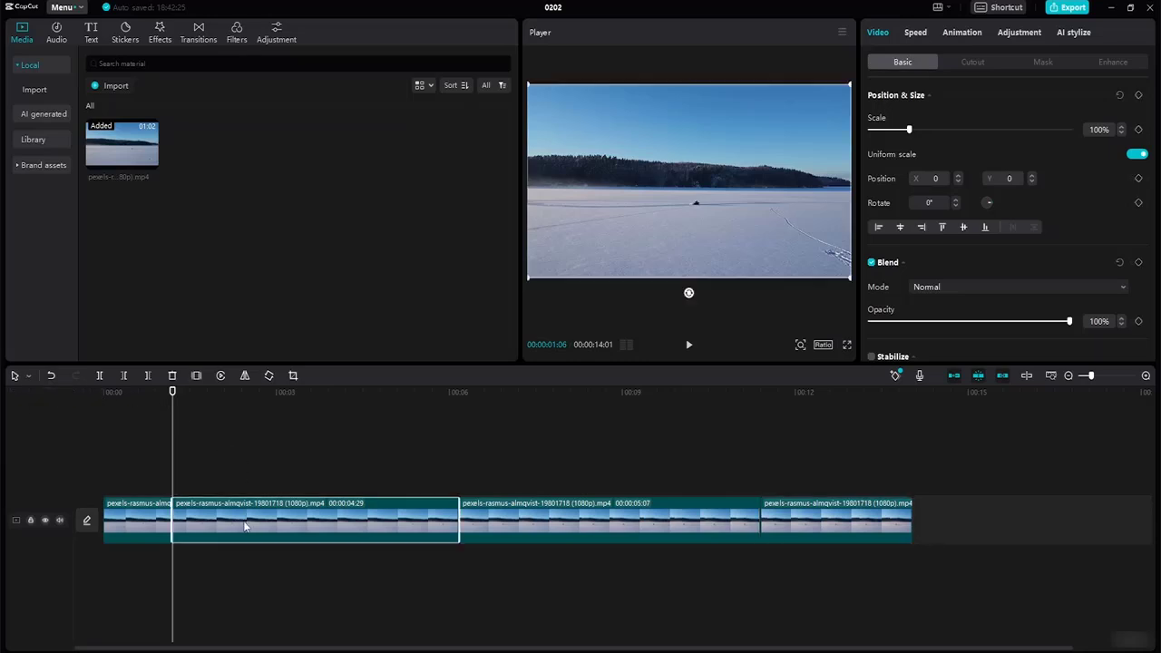
pyautogui.click(155, 526)
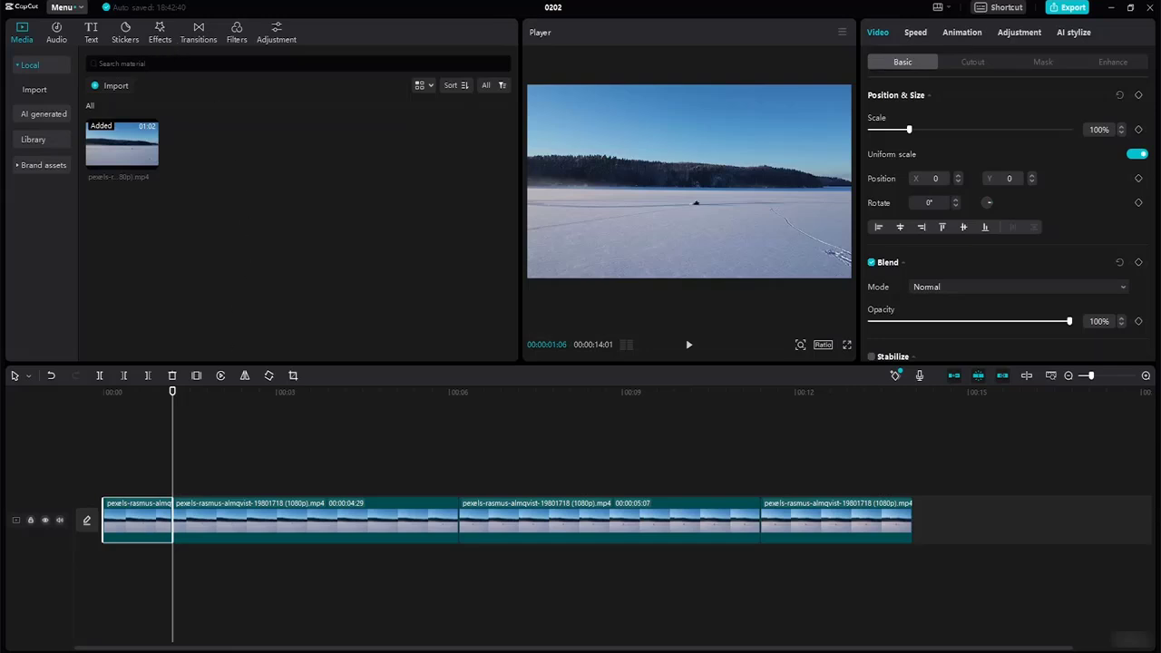
pyautogui.click(235, 40)
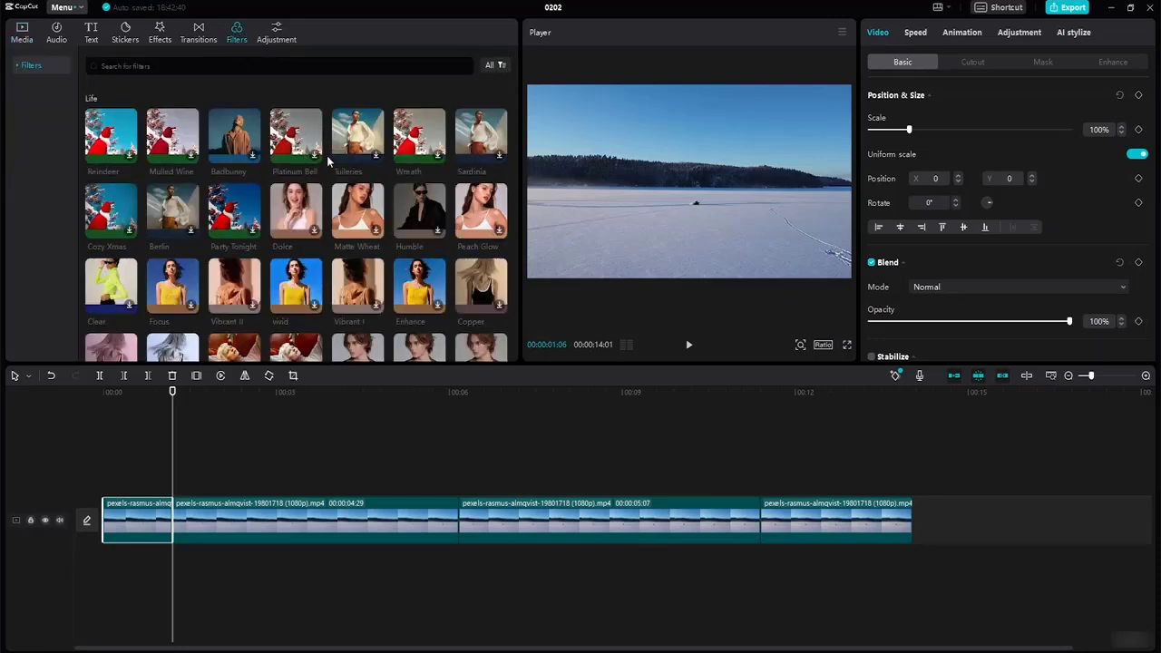
pyautogui.click(255, 159)
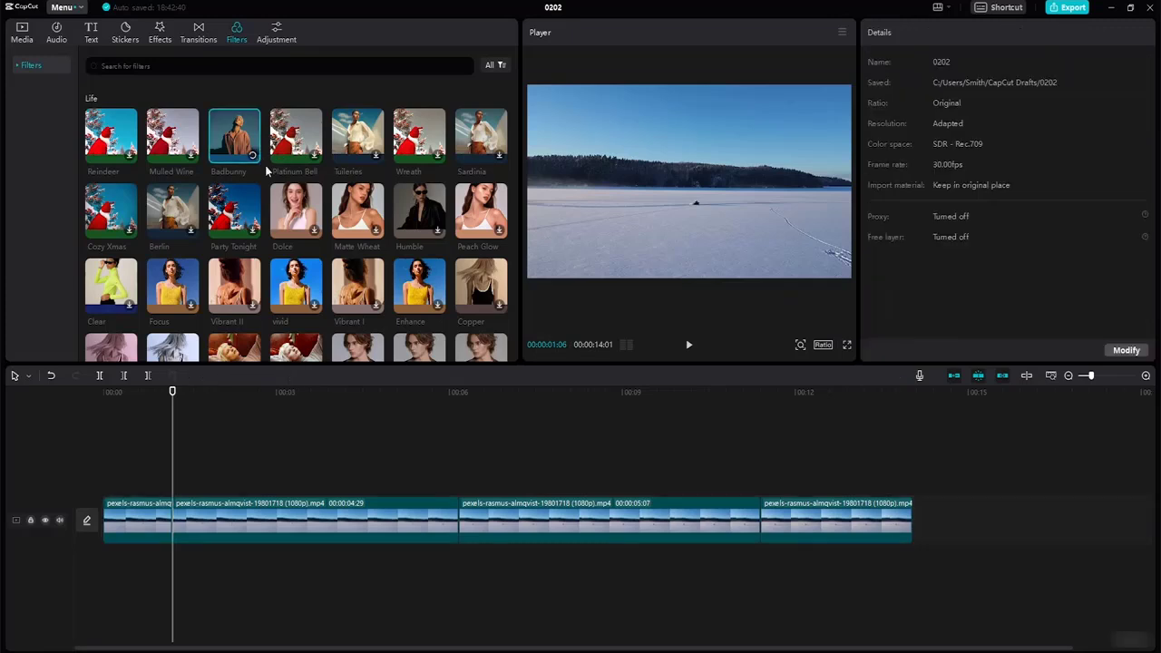
pyautogui.click(315, 156)
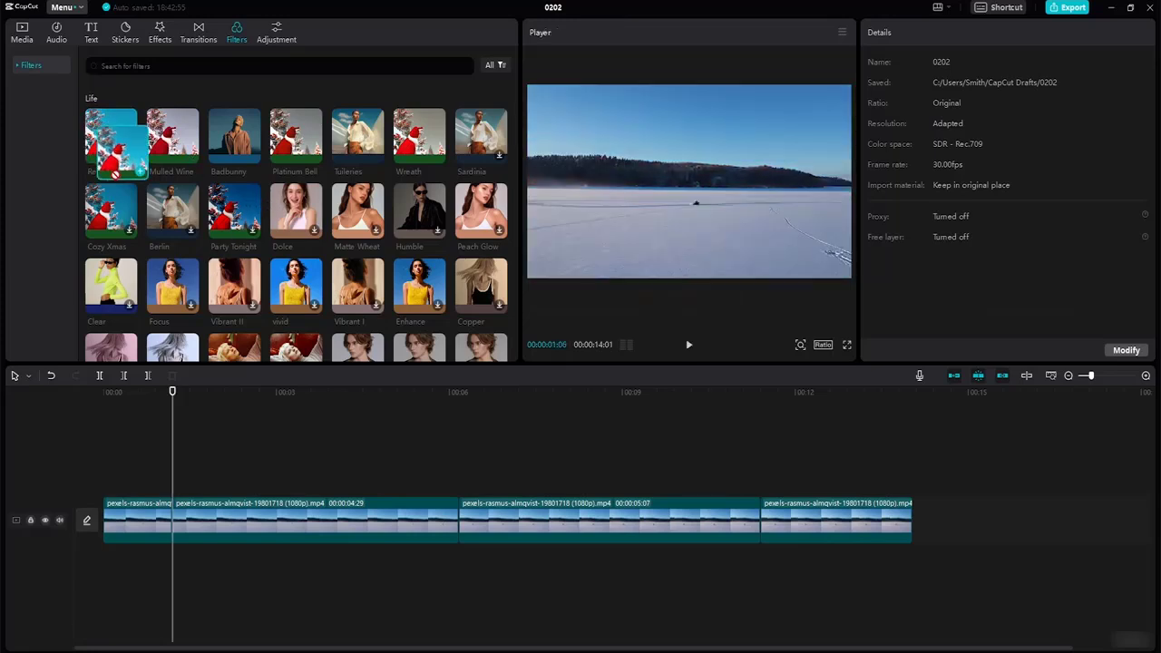
pyautogui.moveTo(110, 137); pyautogui.dragTo(147, 512)
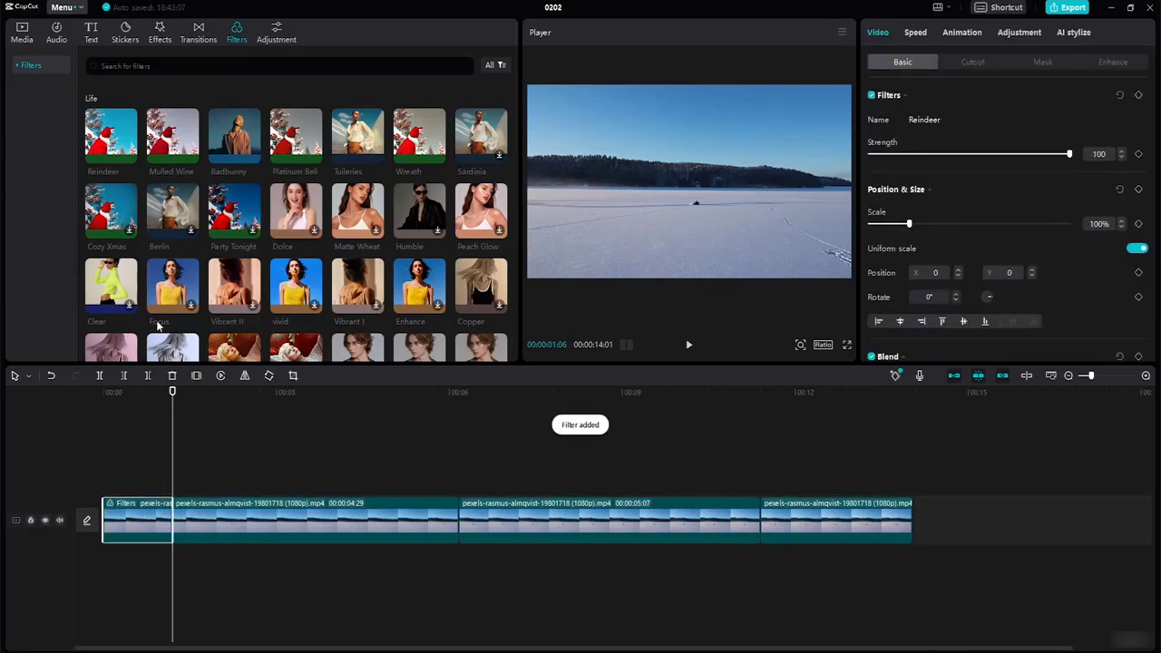
# Apply the Badbunny, Wreath and Mulled Wine filters to the second, third and fourth segments respectively, and play the edit from the start.
pyautogui.click(231, 534)
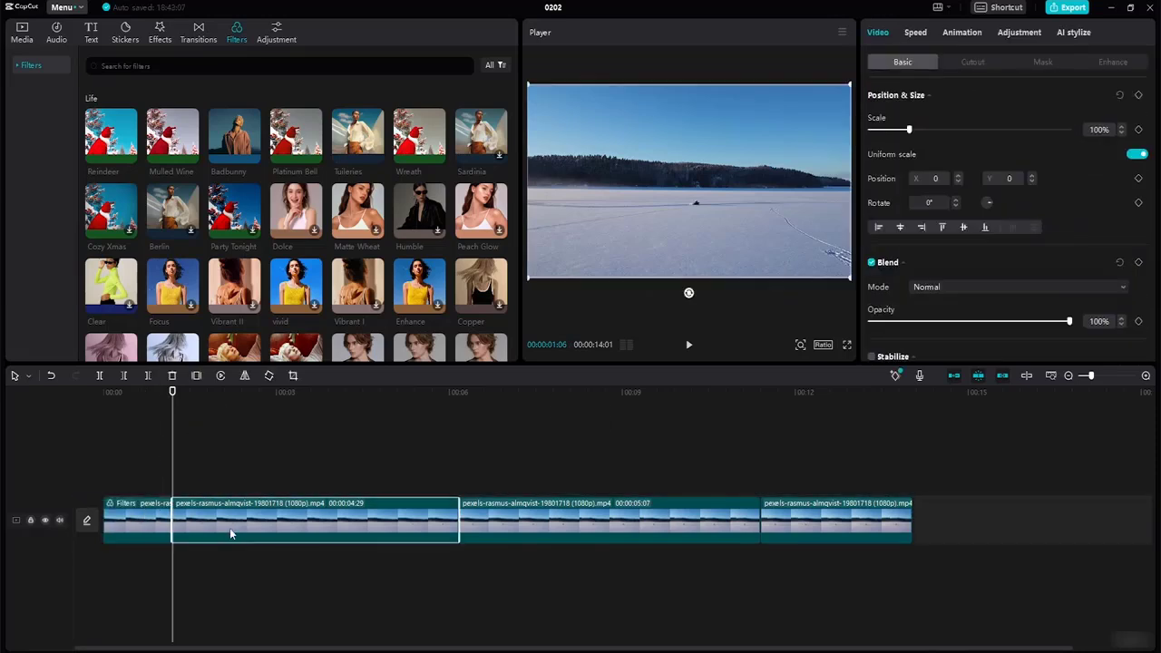
pyautogui.moveTo(234, 141); pyautogui.dragTo(224, 515)
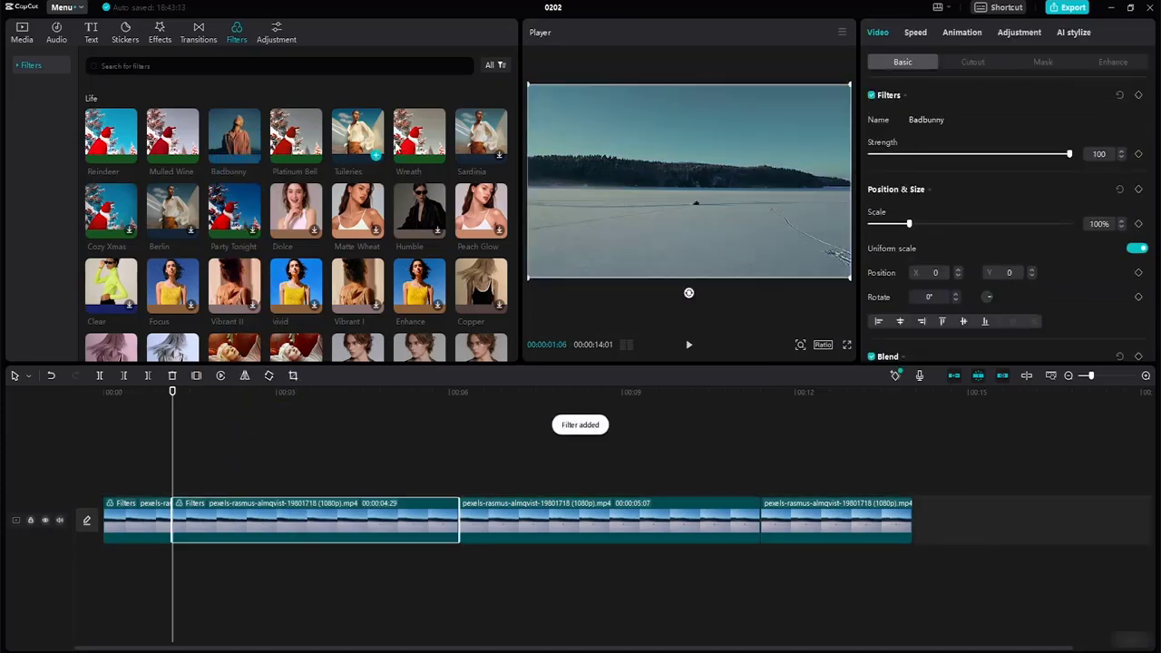
pyautogui.moveTo(424, 144); pyautogui.dragTo(501, 513)
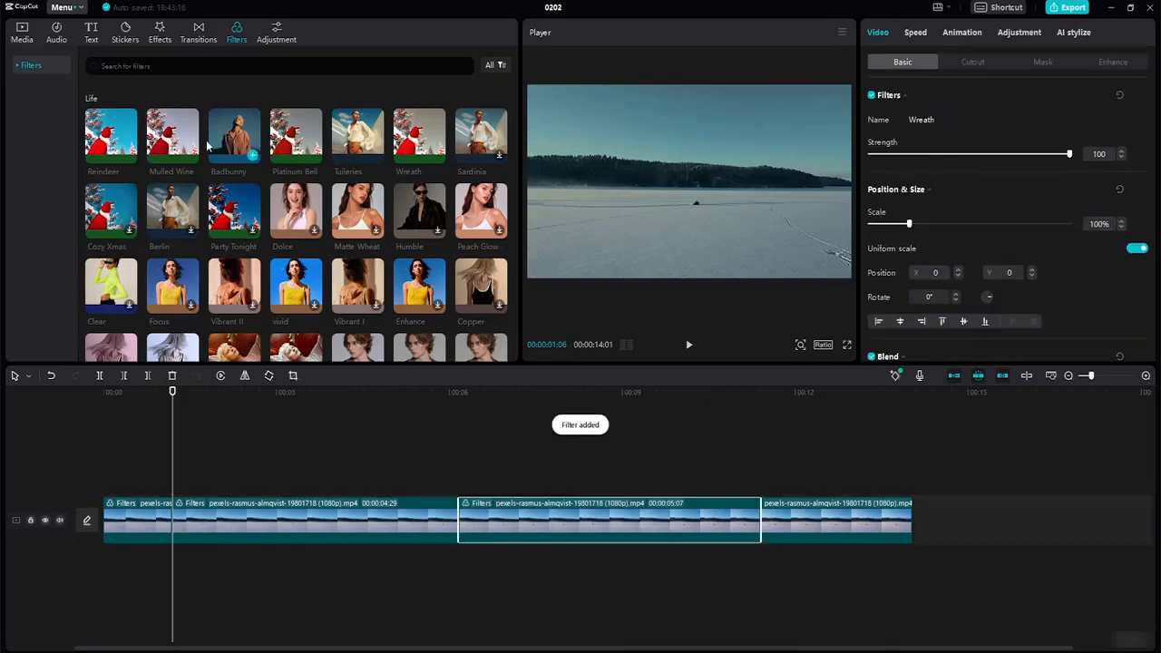
pyautogui.moveTo(187, 136); pyautogui.dragTo(793, 509)
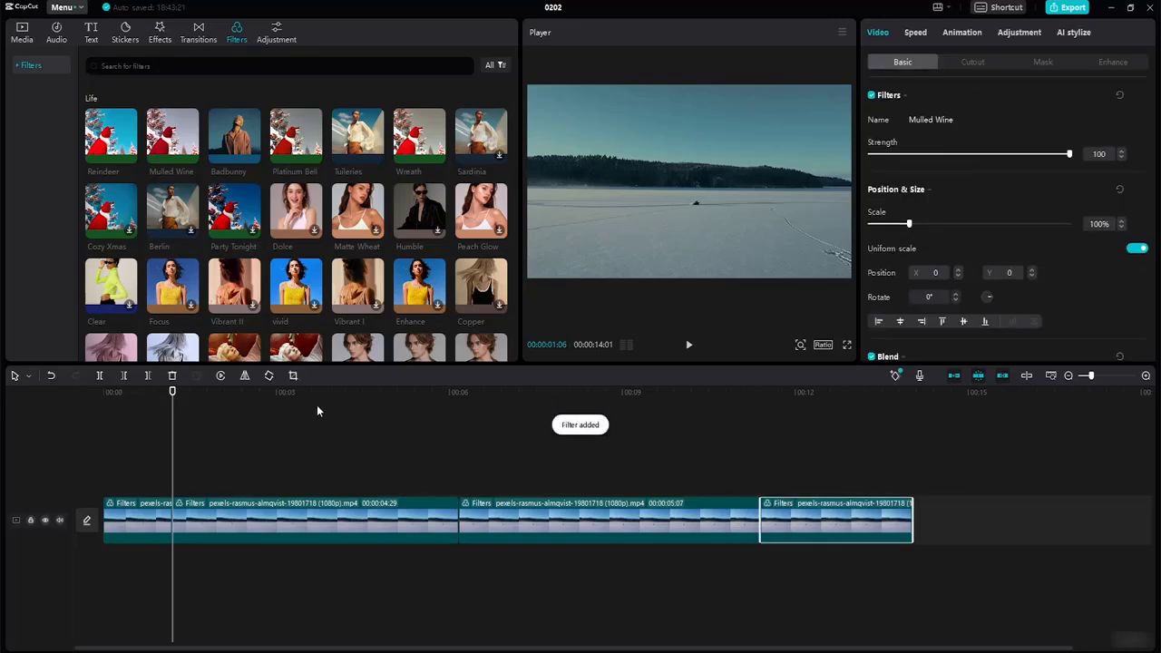
pyautogui.moveTo(174, 399); pyautogui.dragTo(88, 390)
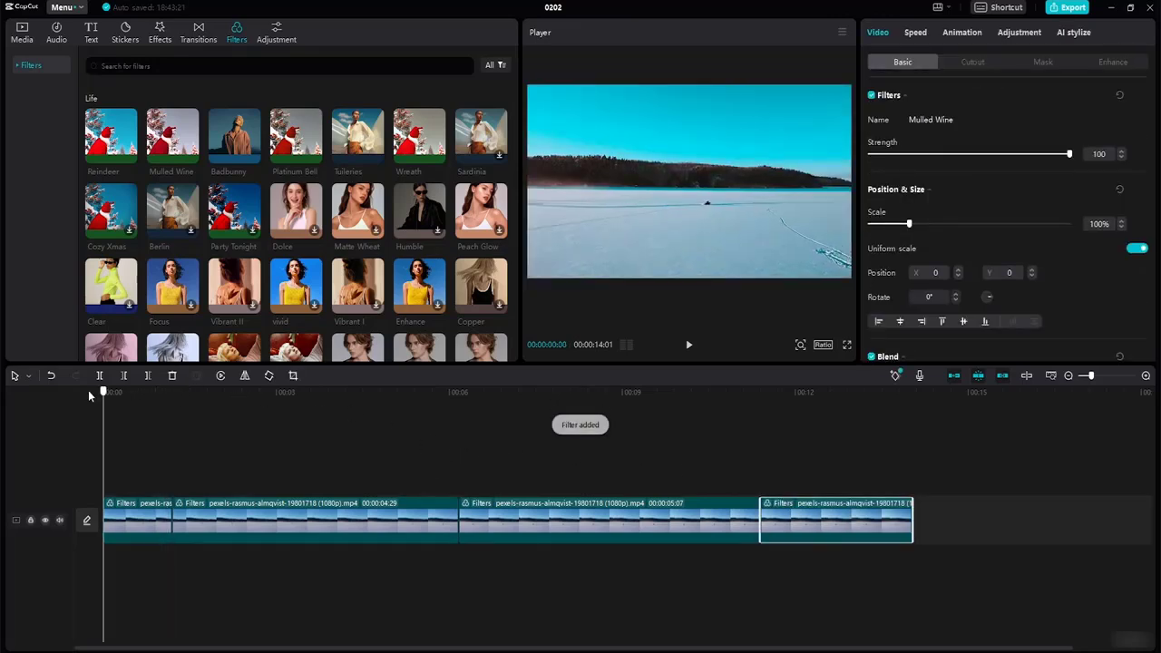
pyautogui.click(689, 345)
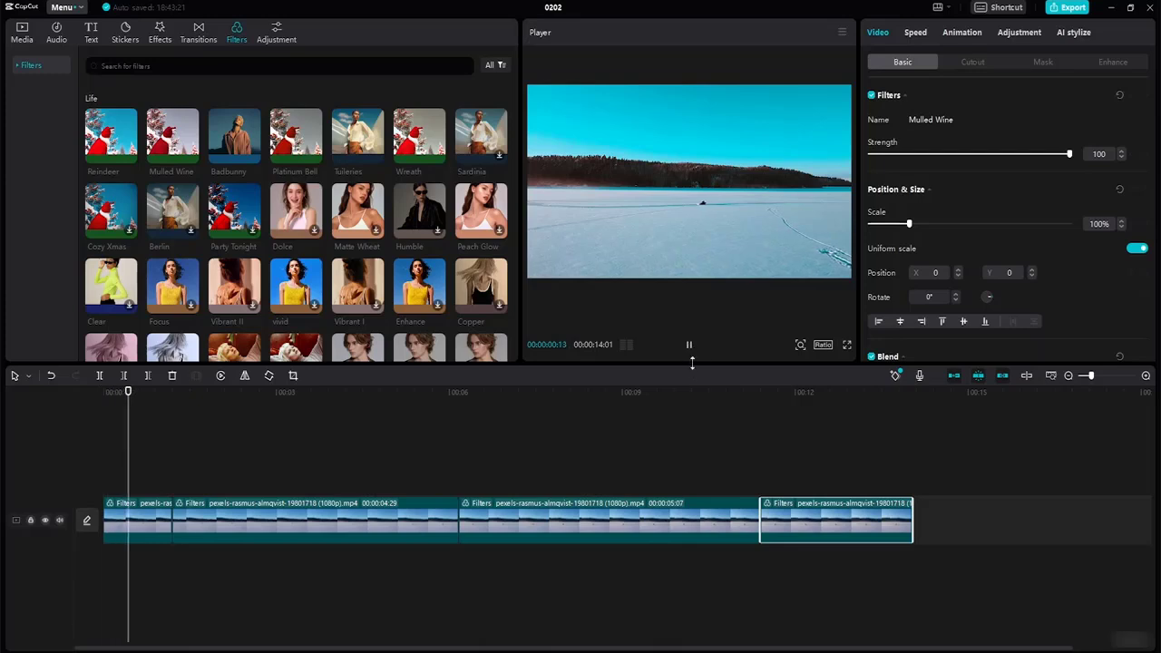
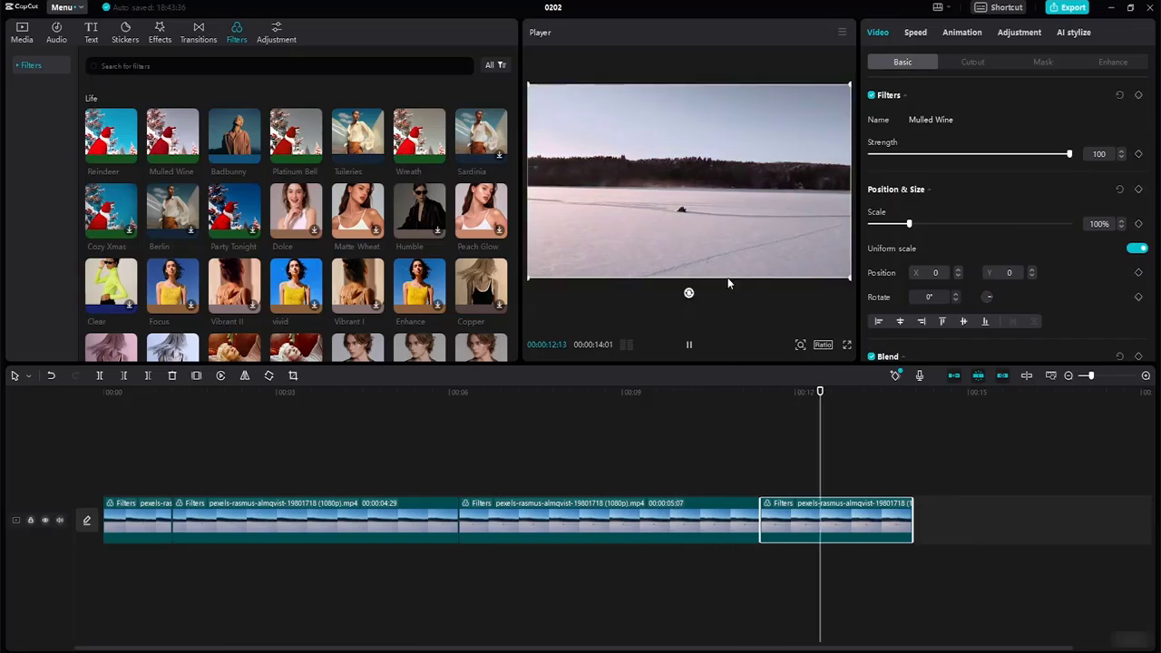
# Stop the playback near the end and check the filters applied to the third, second and first segments.
pyautogui.click(693, 349)
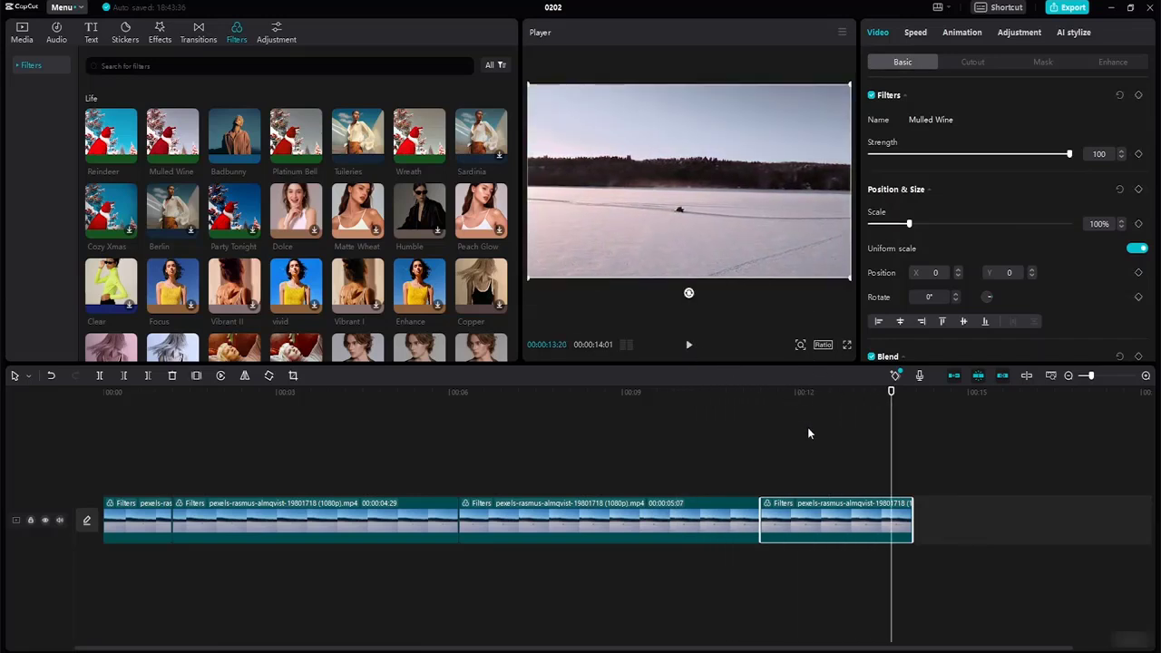
pyautogui.click(669, 517)
pyautogui.click(310, 539)
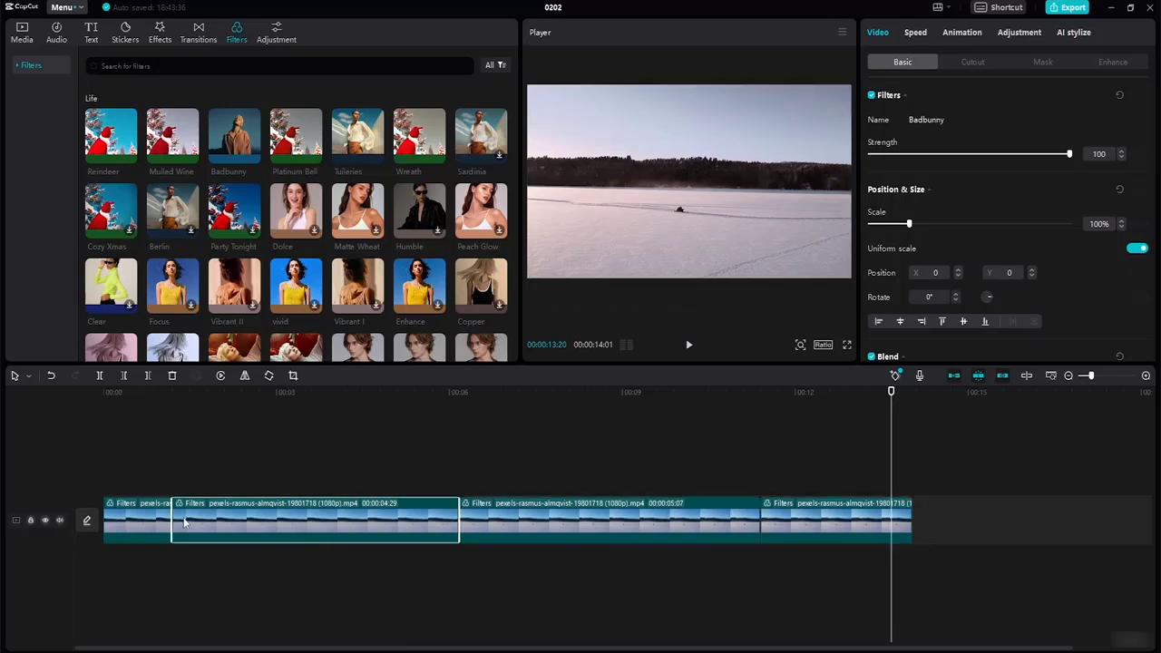
pyautogui.click(159, 522)
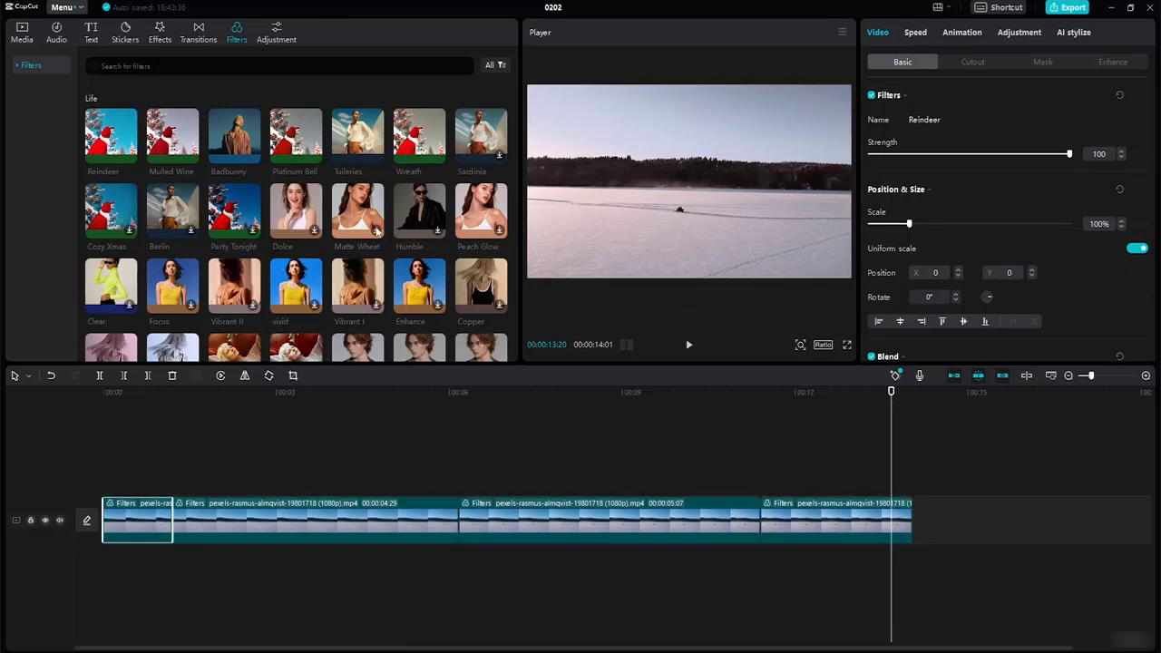
# Add a default text clip above the video, lengthen it to about 5 seconds and start it at about 0.6 seconds.
pyautogui.click(91, 34)
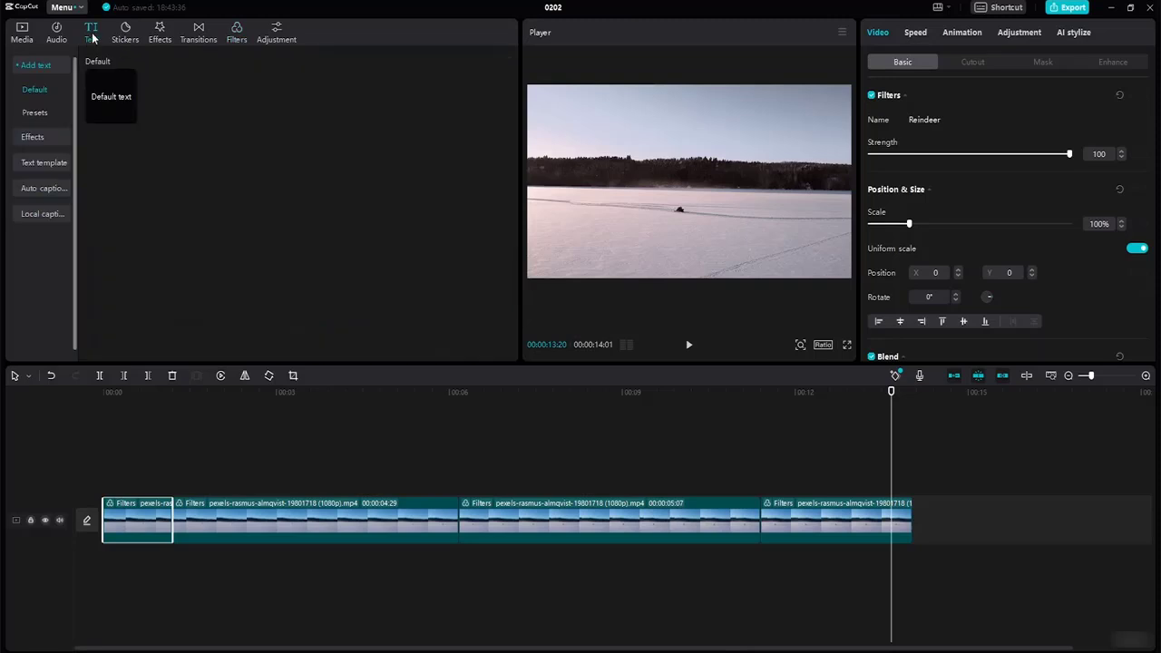
pyautogui.click(123, 100)
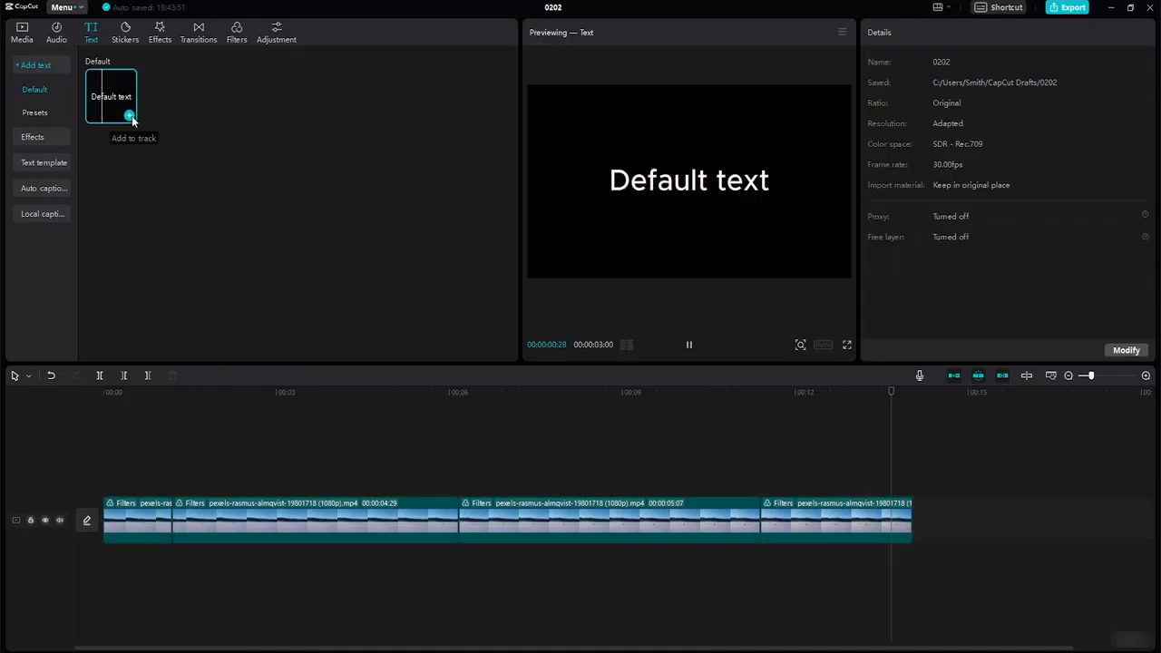
pyautogui.click(129, 116)
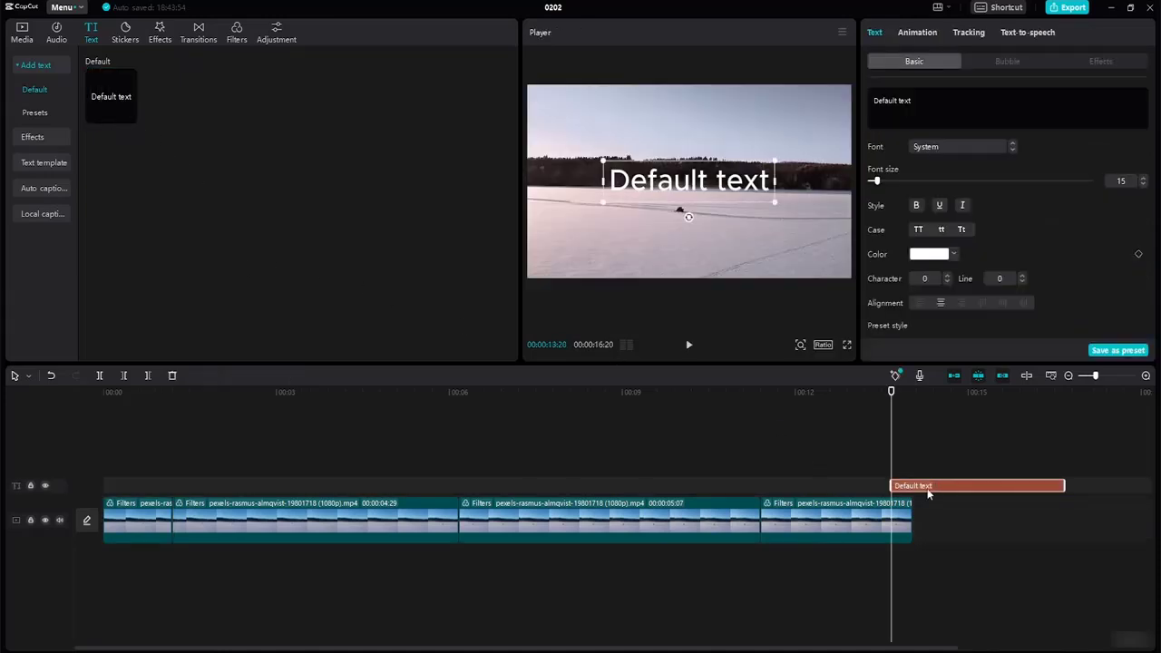
pyautogui.moveTo(927, 488); pyautogui.dragTo(136, 487)
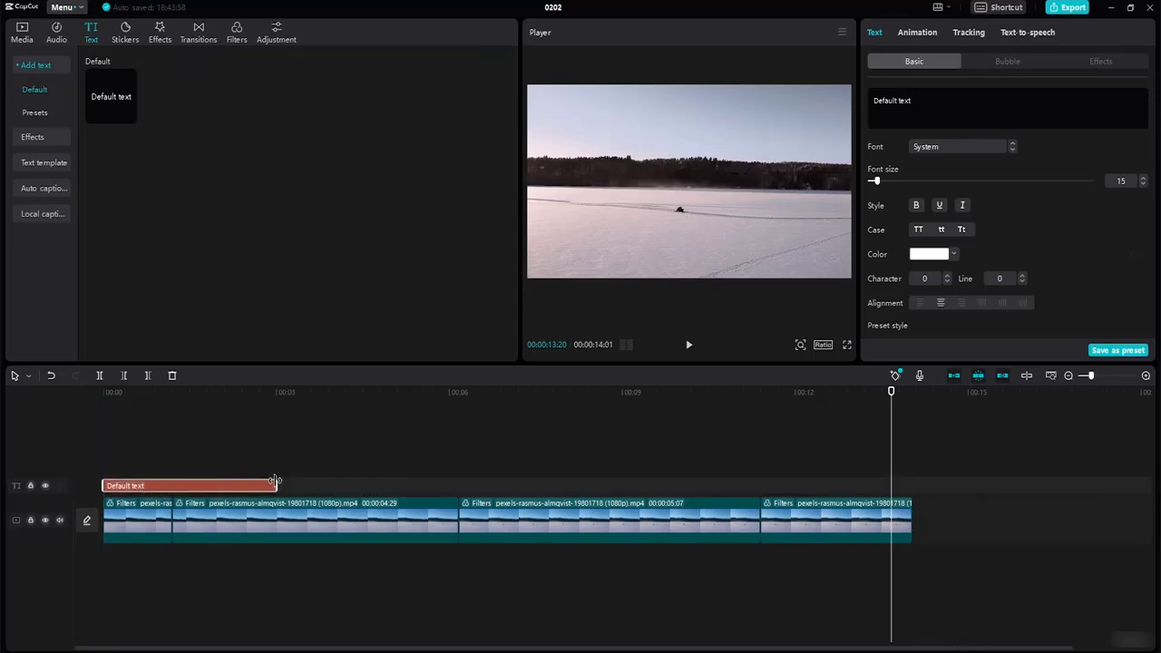
pyautogui.moveTo(280, 485); pyautogui.dragTo(393, 487)
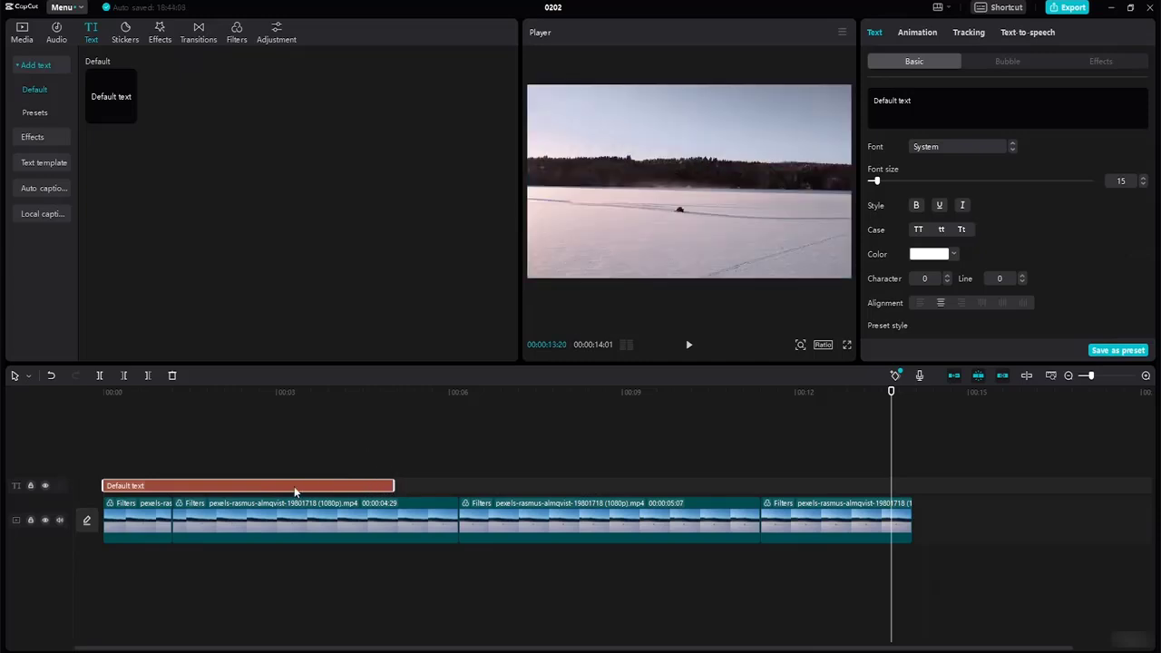
pyautogui.moveTo(295, 491); pyautogui.dragTo(338, 497)
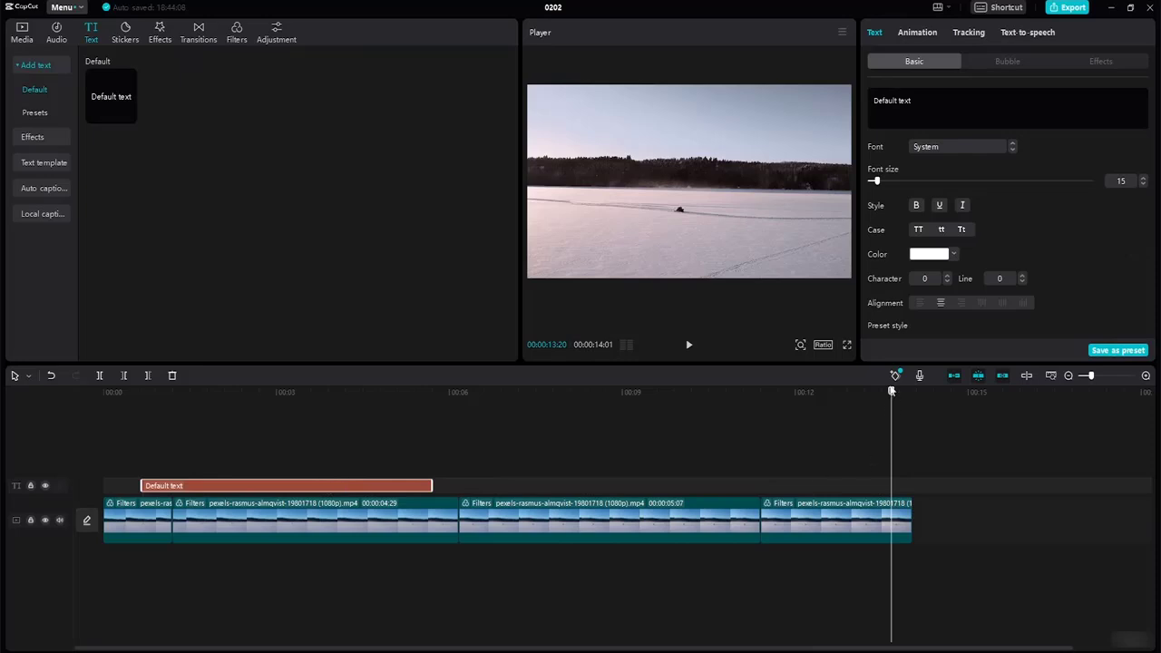
# Preview the text clip at 3:26 and replace its default wording with GREENLAND.
pyautogui.moveTo(891, 393); pyautogui.dragTo(327, 439)
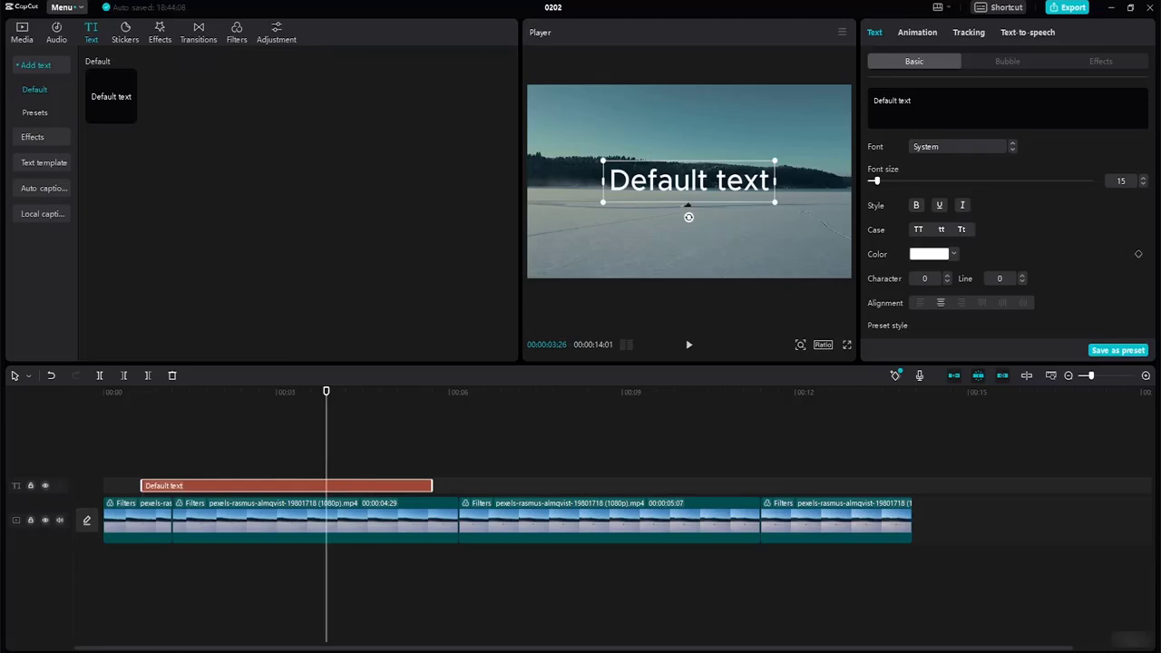
pyautogui.click(916, 101)
pyautogui.press('BackSpace')
pyautogui.press('BackSpace')
pyautogui.press('BackSpace')
pyautogui.press('BackSpace')
pyautogui.press('BackSpace')
pyautogui.press('BackSpace')
pyautogui.press('BackSpace')
pyautogui.press('BackSpace')
pyautogui.press('BackSpace')
pyautogui.press('BackSpace')
pyautogui.press('BackSpace')
pyautogui.press('BackSpace')
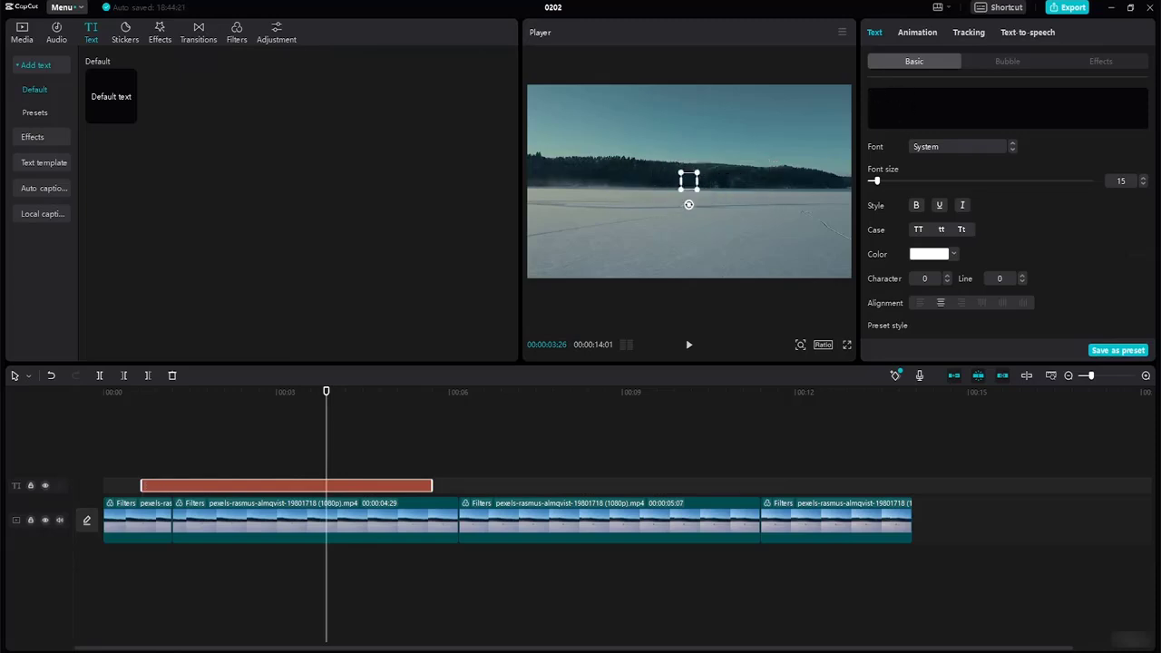
pyautogui.write('GREENLAND')
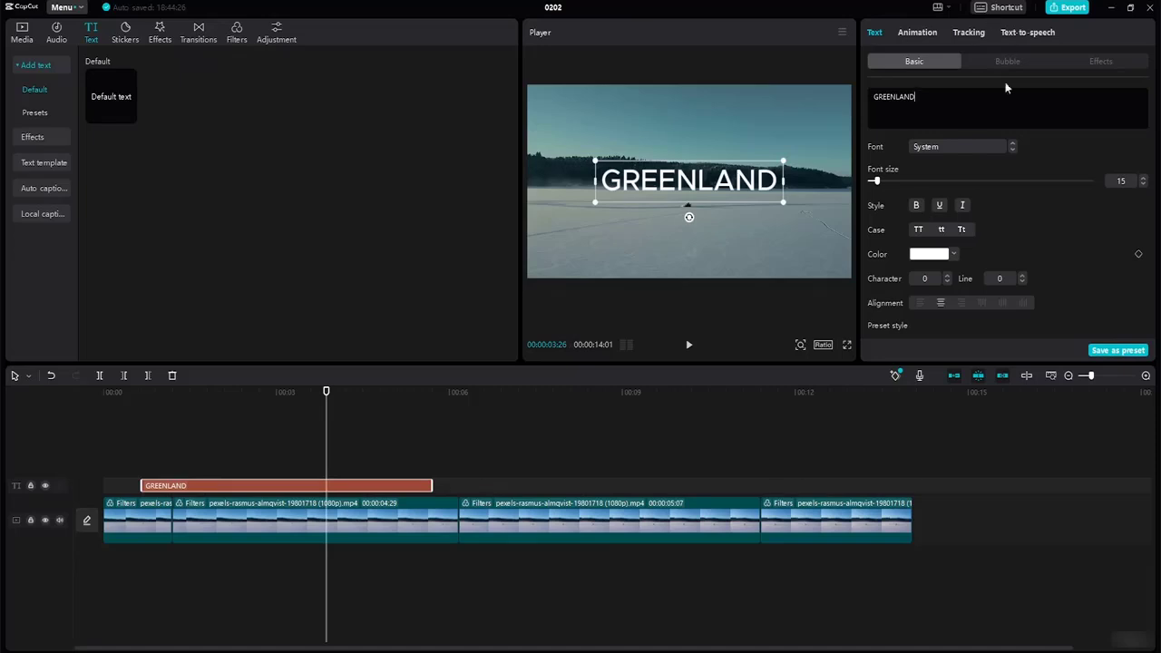
# Set the GREENLAND title's font to ZY Fervent and enlarge it to about 224%, nearly the width of the frame.
pyautogui.click(972, 148)
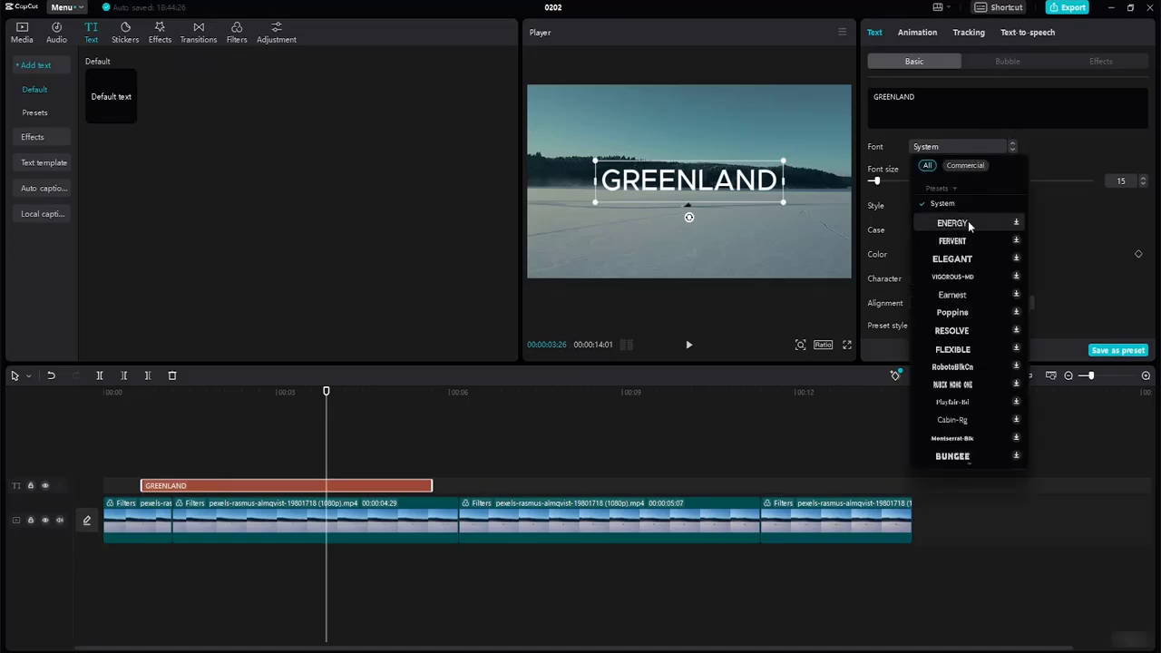
pyautogui.click(964, 258)
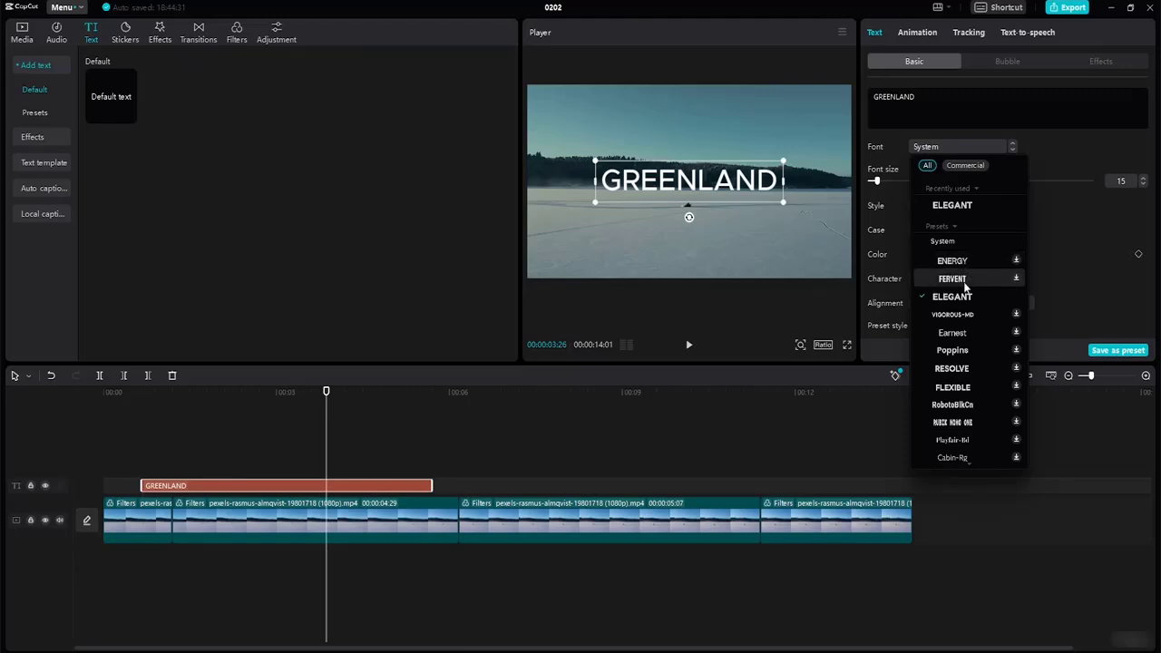
pyautogui.click(964, 280)
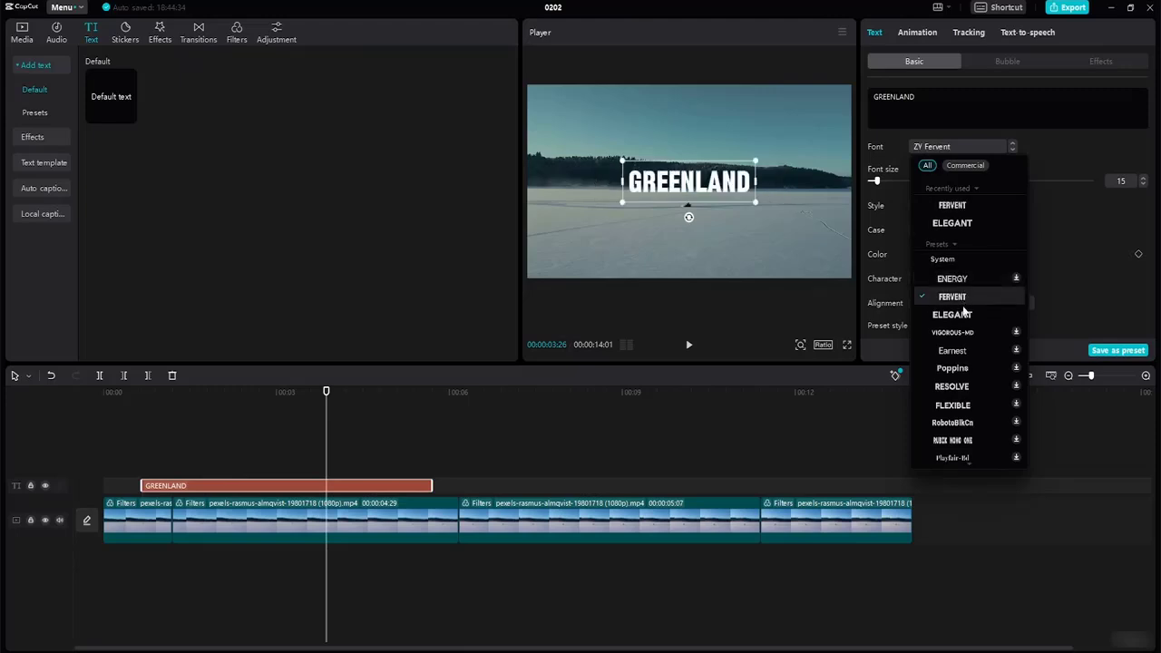
pyautogui.click(970, 299)
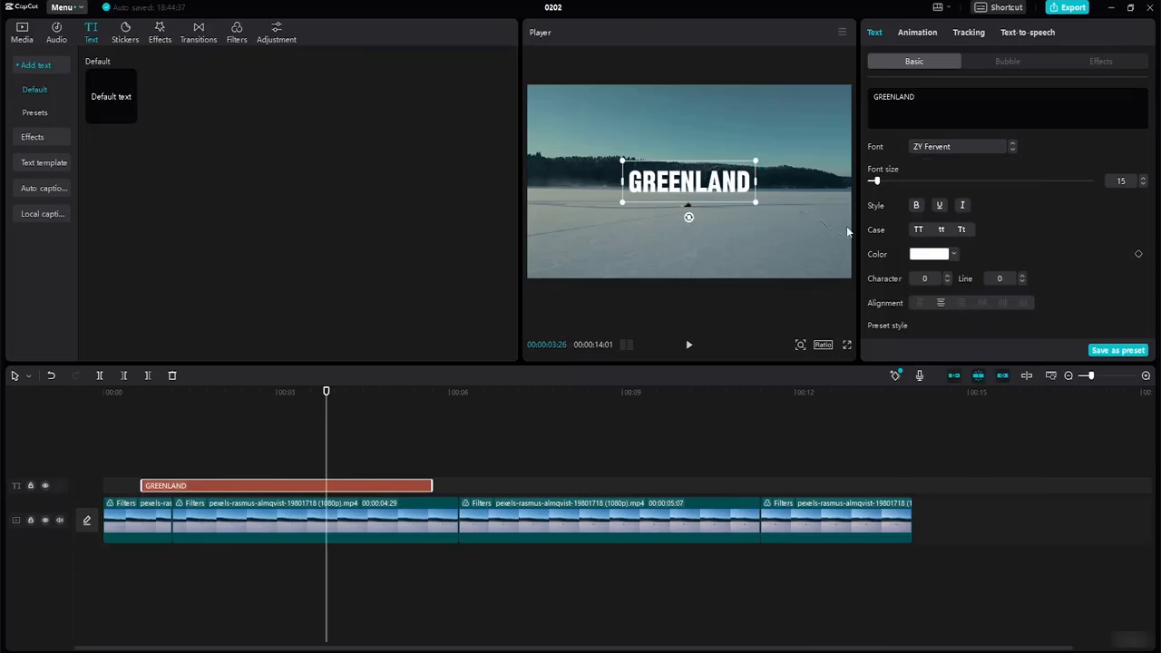
pyautogui.moveTo(757, 201); pyautogui.dragTo(838, 229)
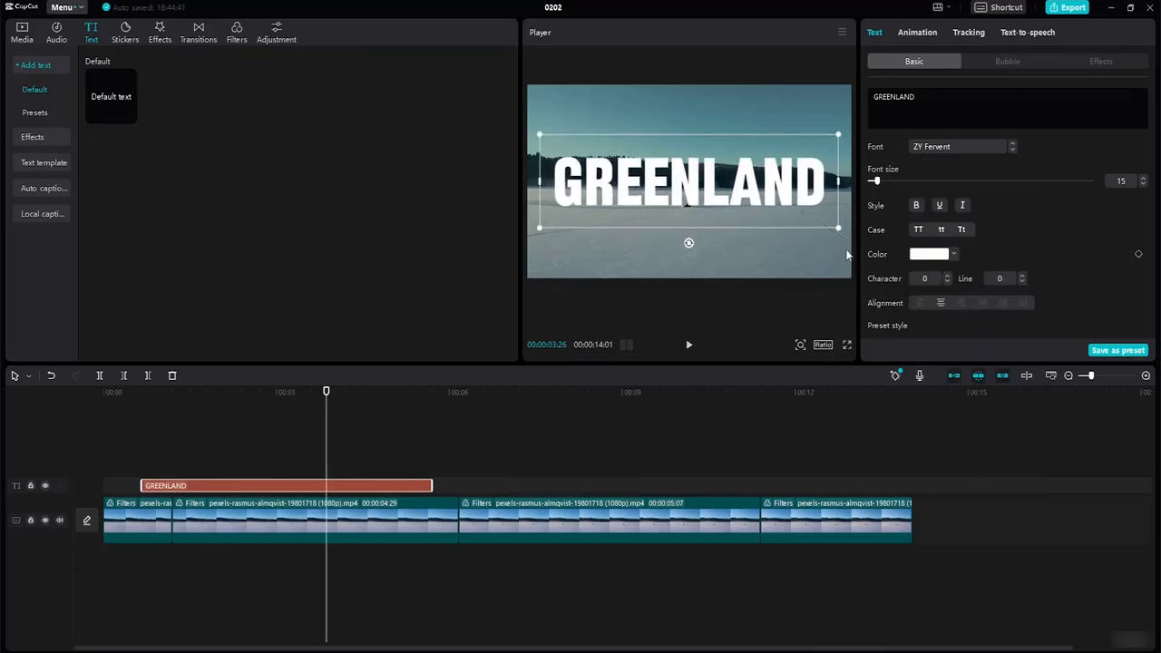
# Color the GREENLAND title black (000000) and move it up into the sky, at about Y 662.
pyautogui.click(954, 254)
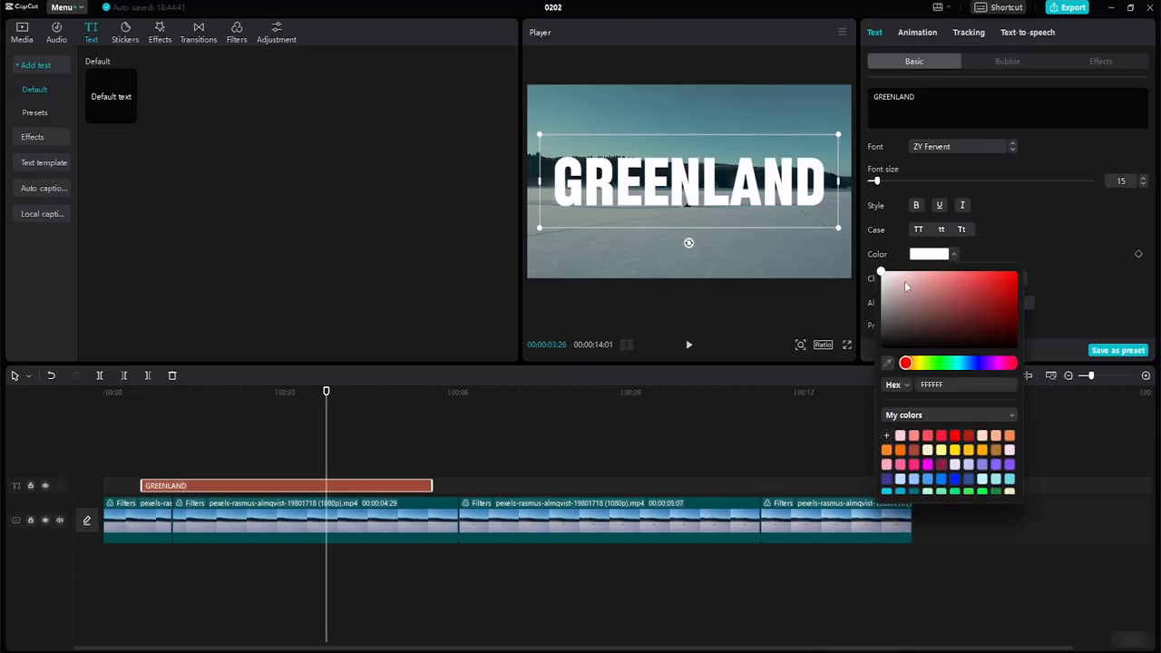
pyautogui.moveTo(882, 277); pyautogui.dragTo(884, 348)
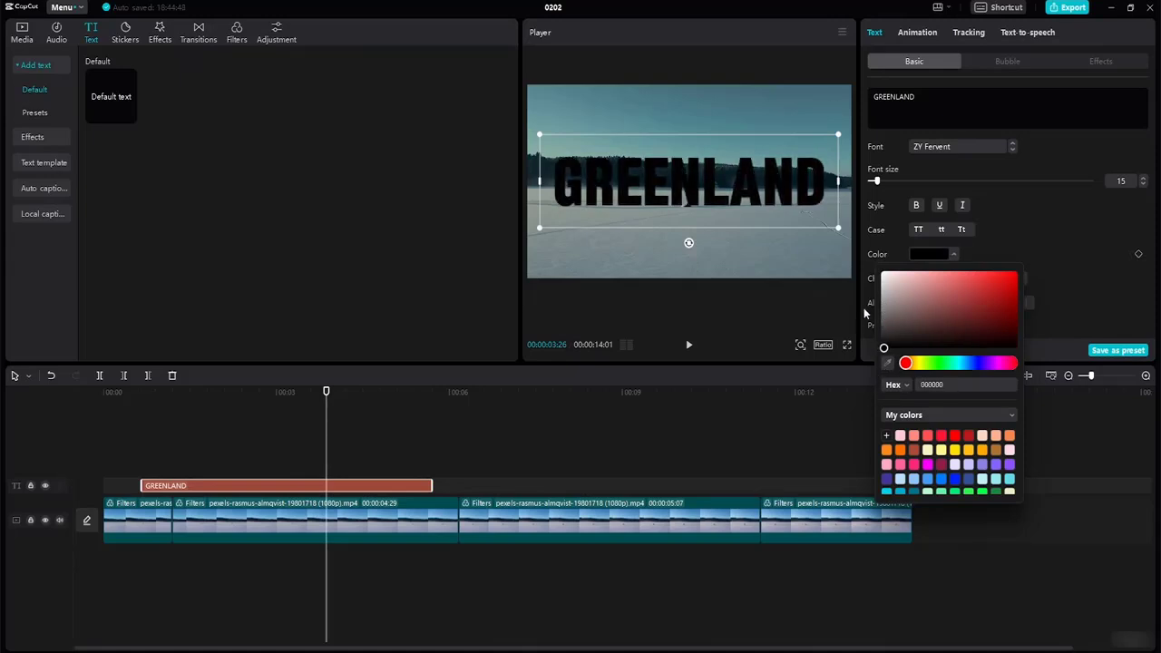
pyautogui.click(734, 178)
pyautogui.moveTo(734, 178); pyautogui.dragTo(739, 136)
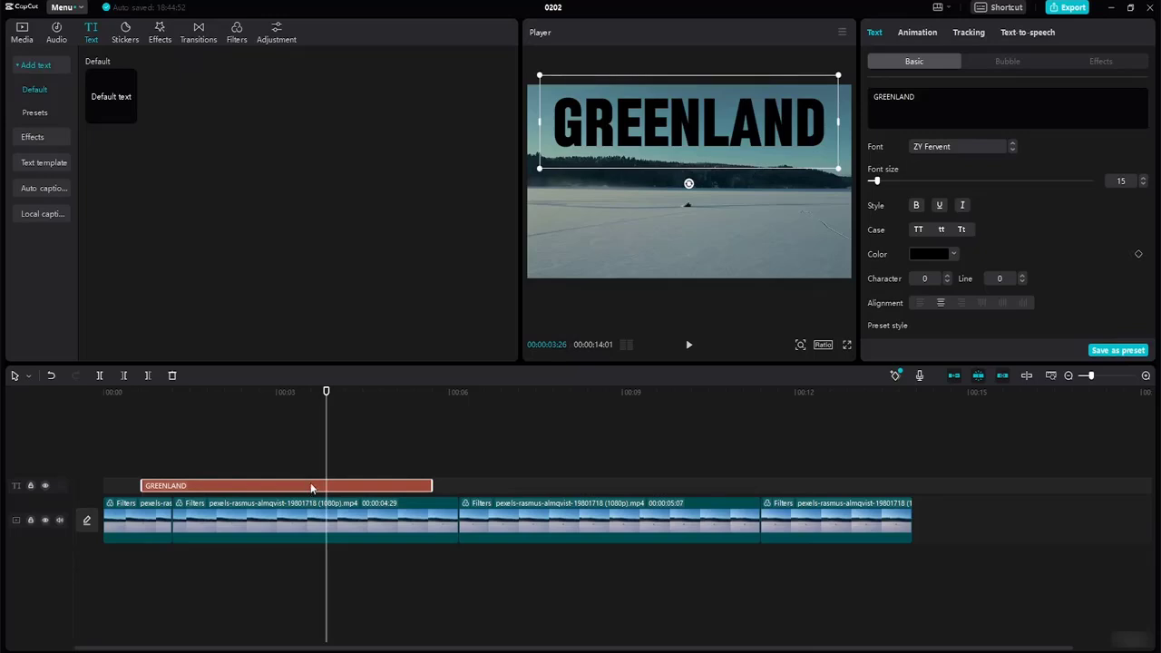
# Duplicate the GREENLAND title and arrange both copies on one text track, starting at about 1.5 and 8.6 seconds.
pyautogui.moveTo(311, 489); pyautogui.dragTo(730, 485)
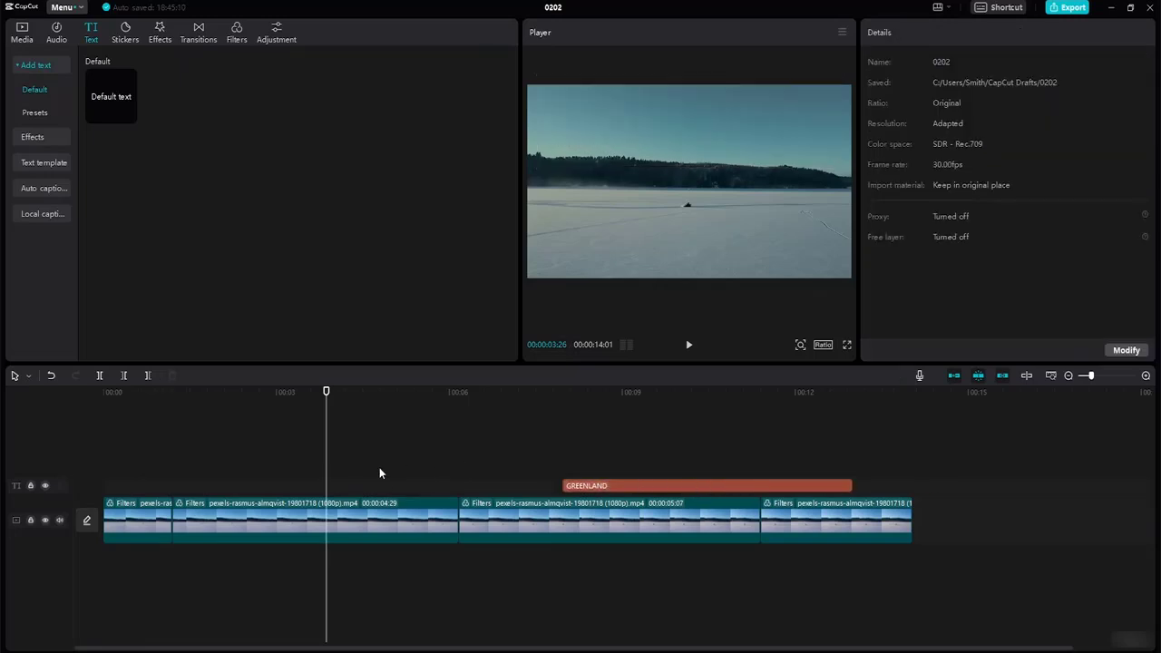
pyautogui.click(607, 488)
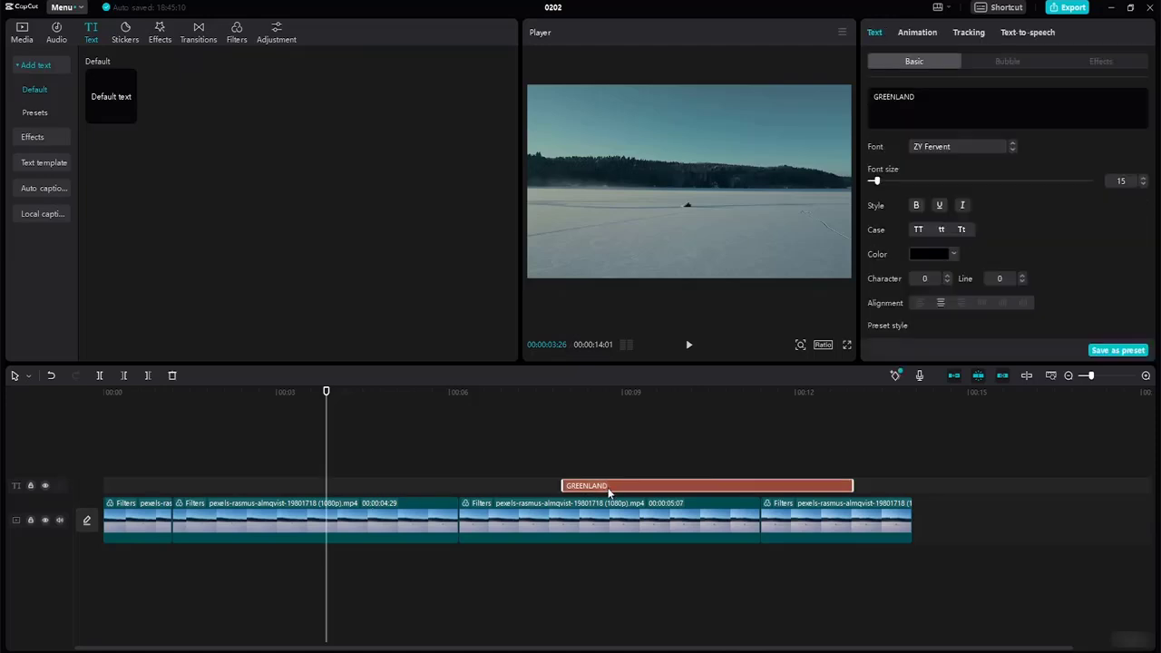
pyautogui.rightClick(607, 486)
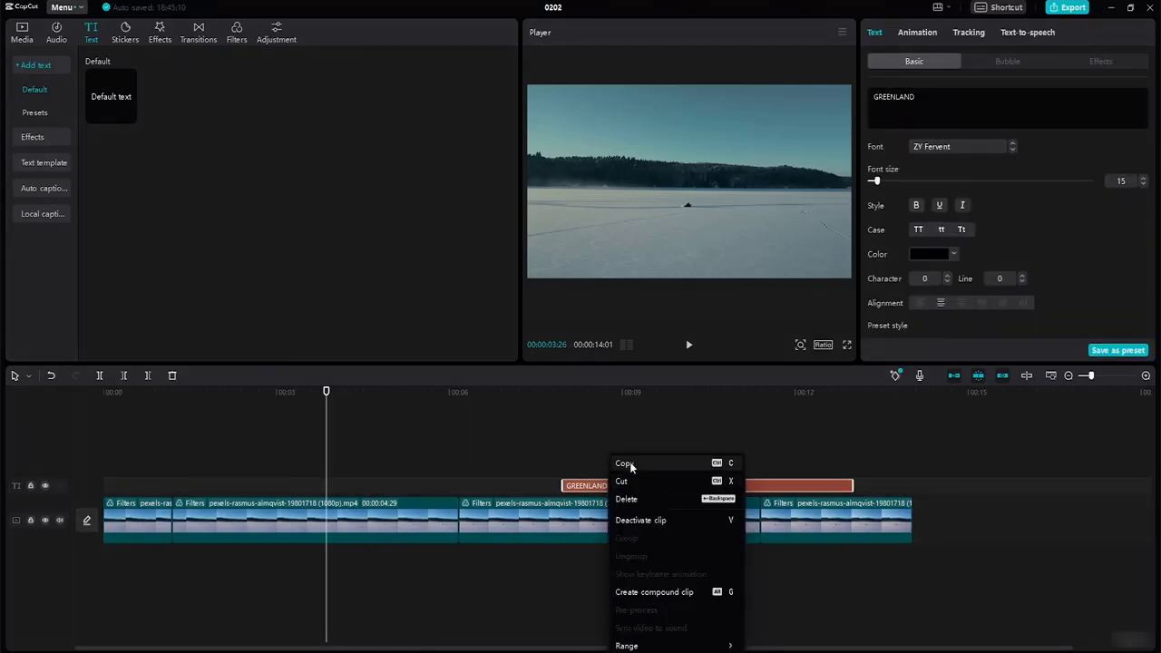
pyautogui.click(629, 462)
pyautogui.click(300, 485)
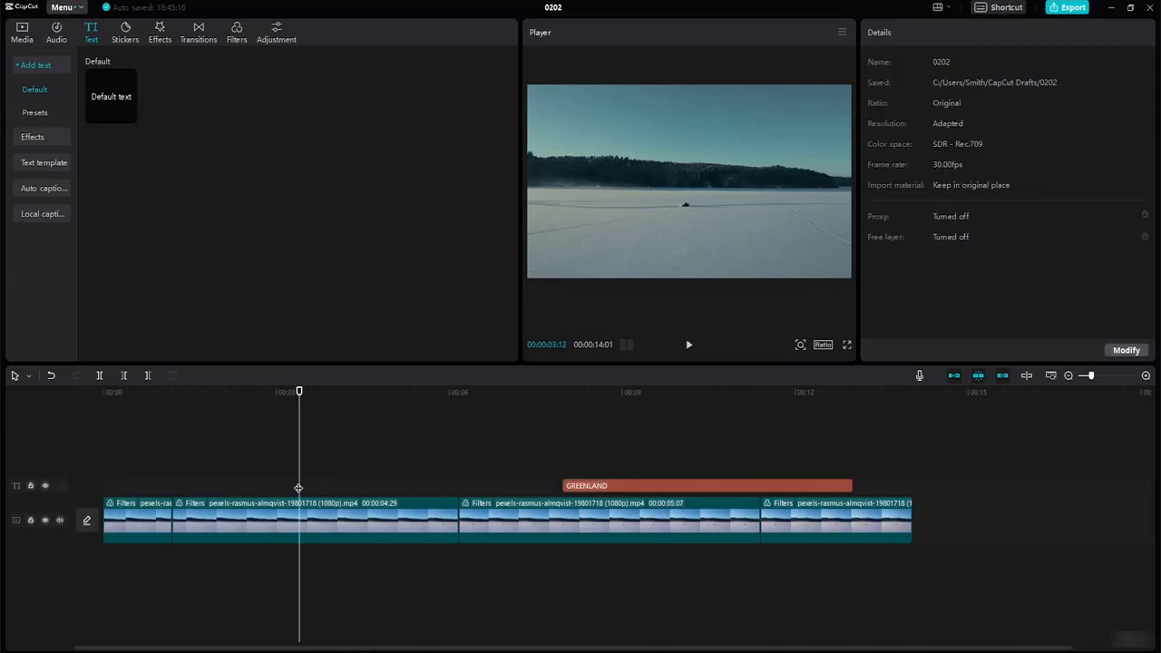
pyautogui.rightClick(298, 483)
pyautogui.click(314, 490)
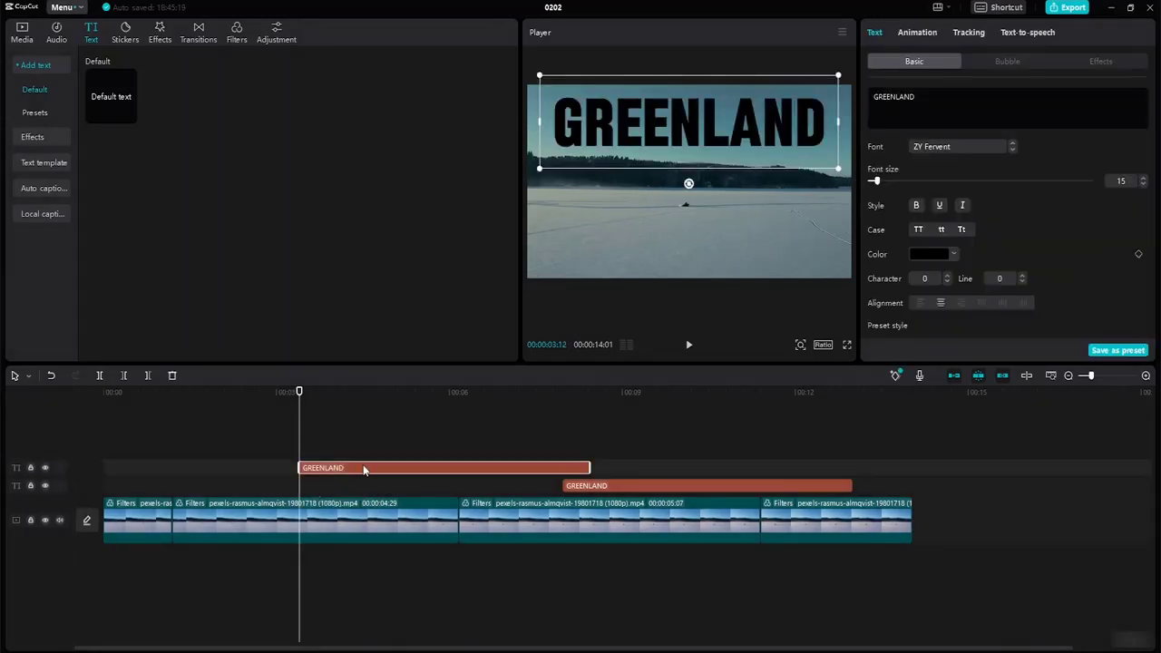
pyautogui.moveTo(363, 464); pyautogui.dragTo(319, 497)
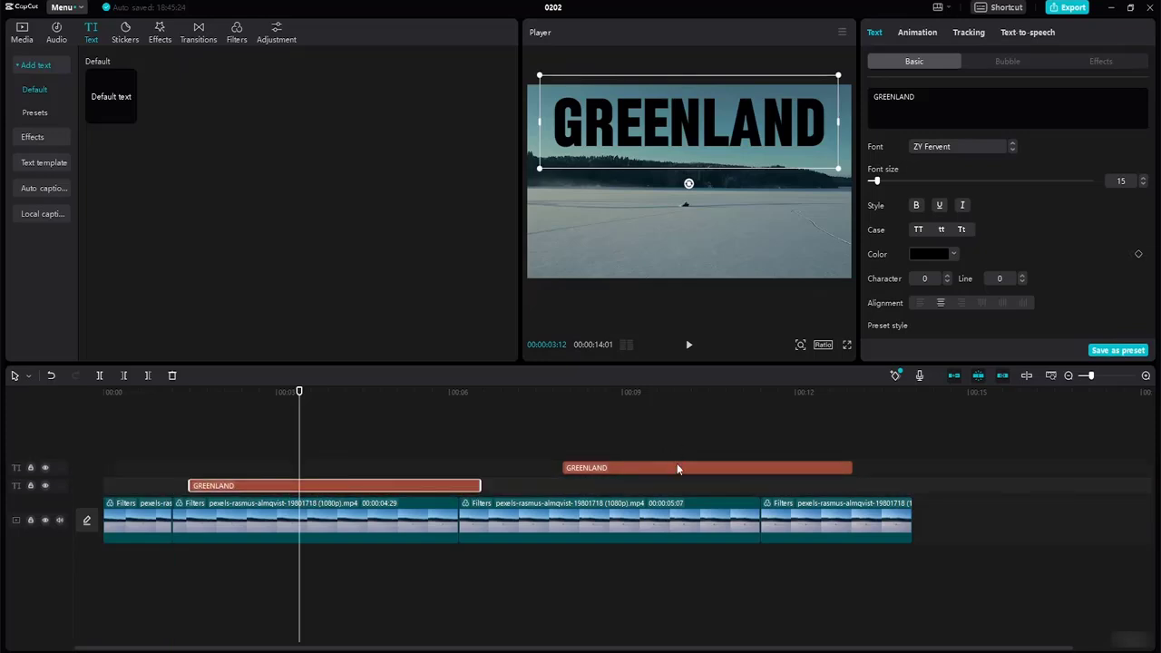
pyautogui.moveTo(678, 469); pyautogui.dragTo(631, 488)
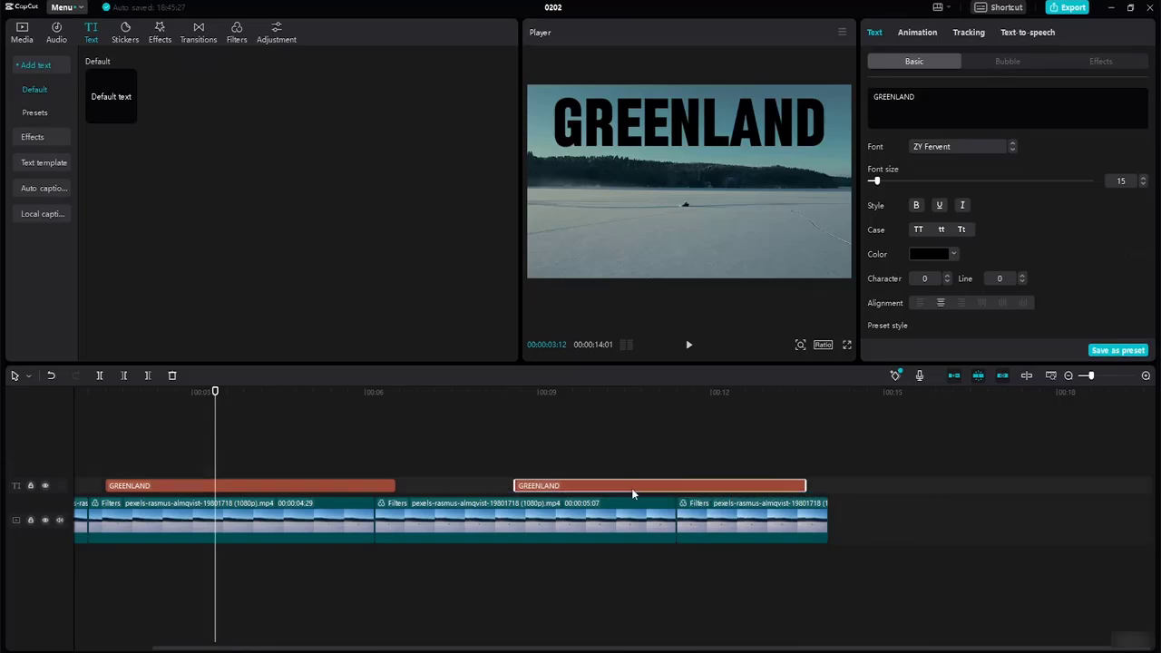
# Fade in the first GREENLAND title with opacity keyframes of 0% at 1:15 and 100% at 2:07.
pyautogui.click(319, 487)
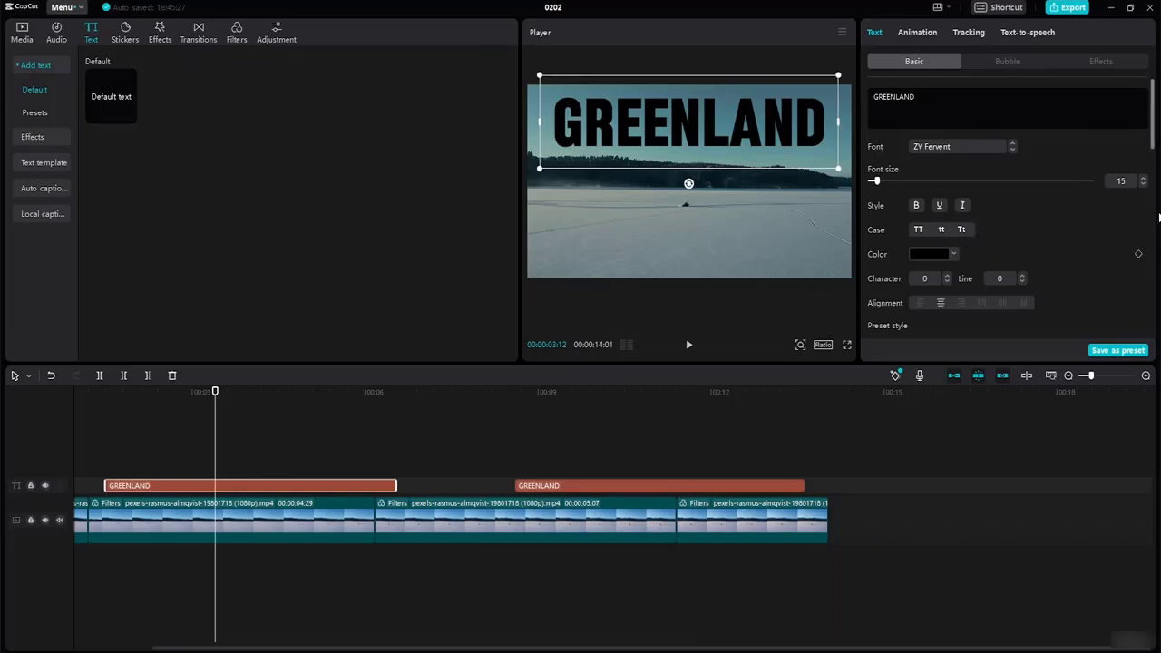
pyautogui.moveTo(1151, 134); pyautogui.dragTo(1154, 212)
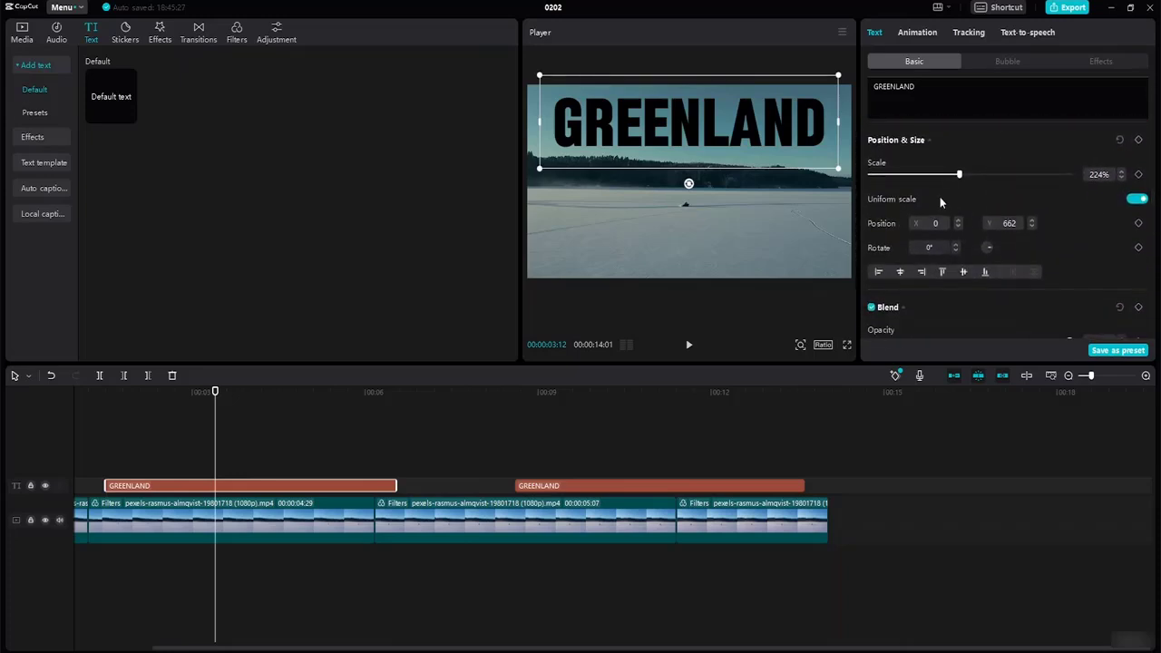
pyautogui.moveTo(1155, 197); pyautogui.dragTo(1155, 229)
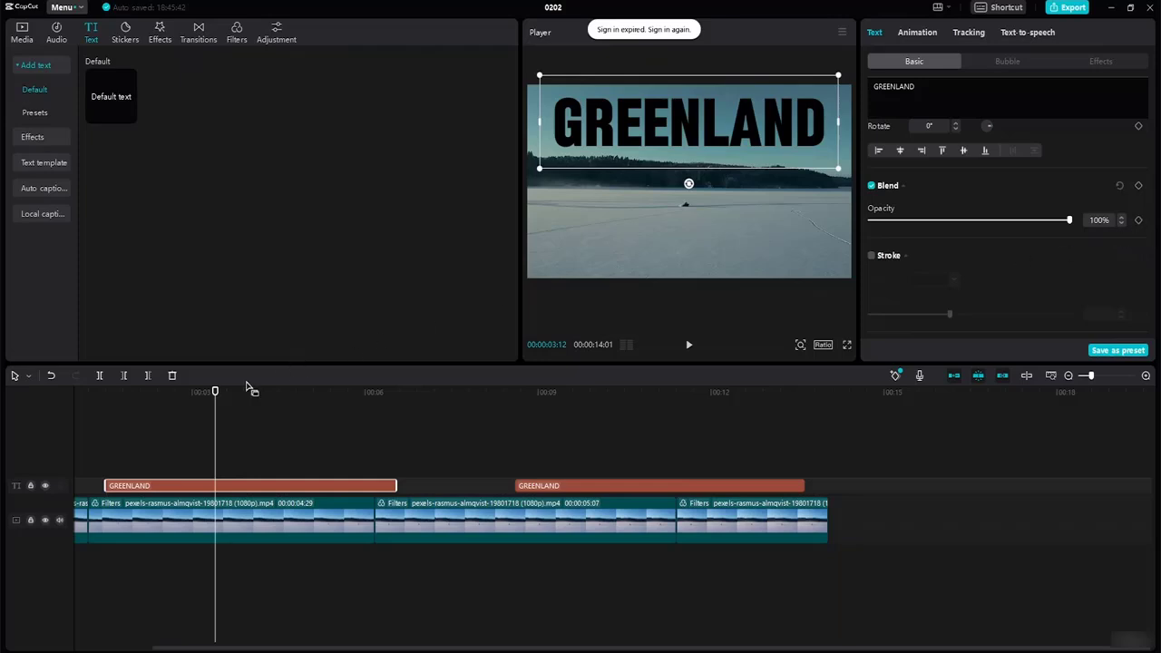
pyautogui.moveTo(215, 394); pyautogui.dragTo(194, 412)
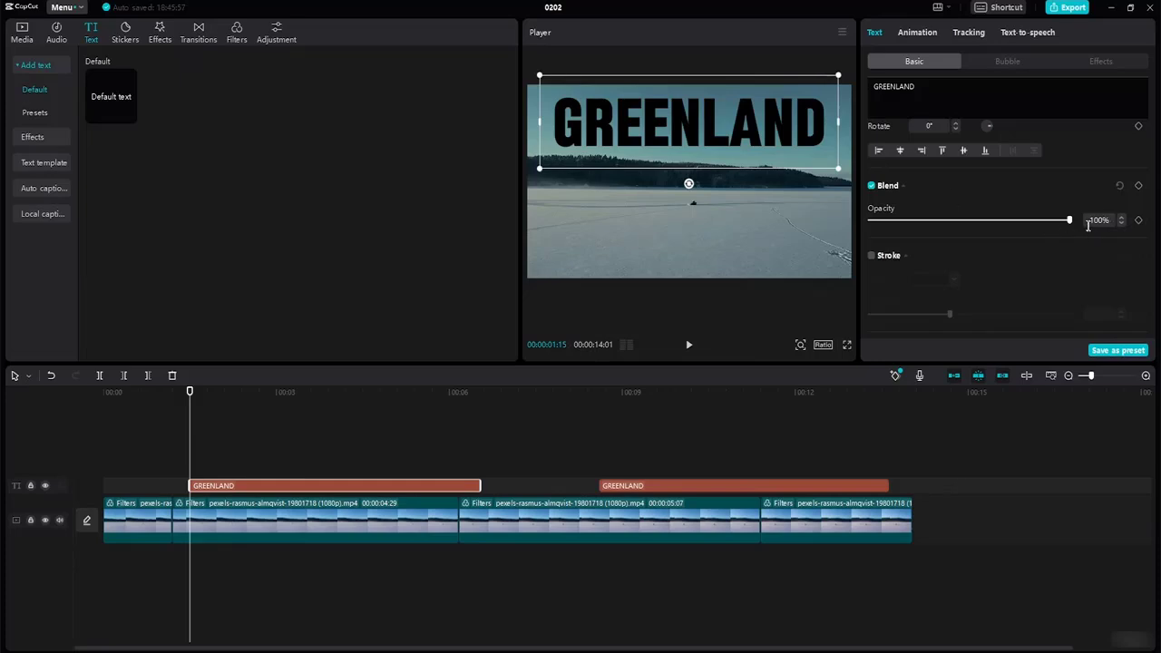
pyautogui.click(1139, 219)
pyautogui.moveTo(1068, 220); pyautogui.dragTo(872, 221)
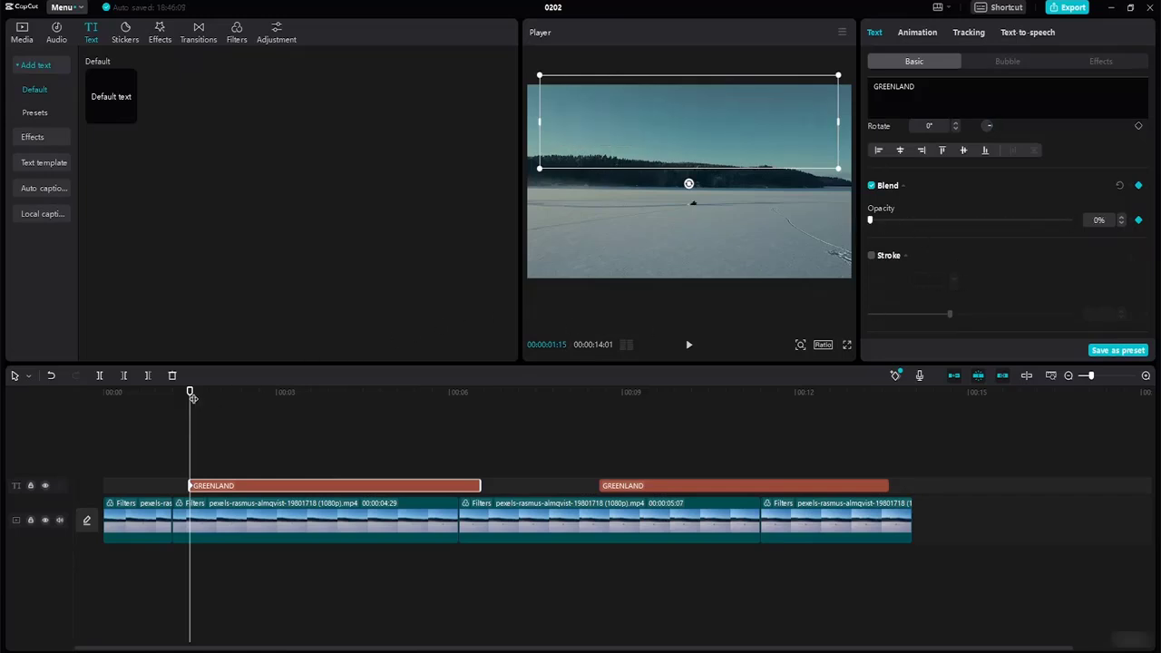
pyautogui.moveTo(189, 392); pyautogui.dragTo(232, 409)
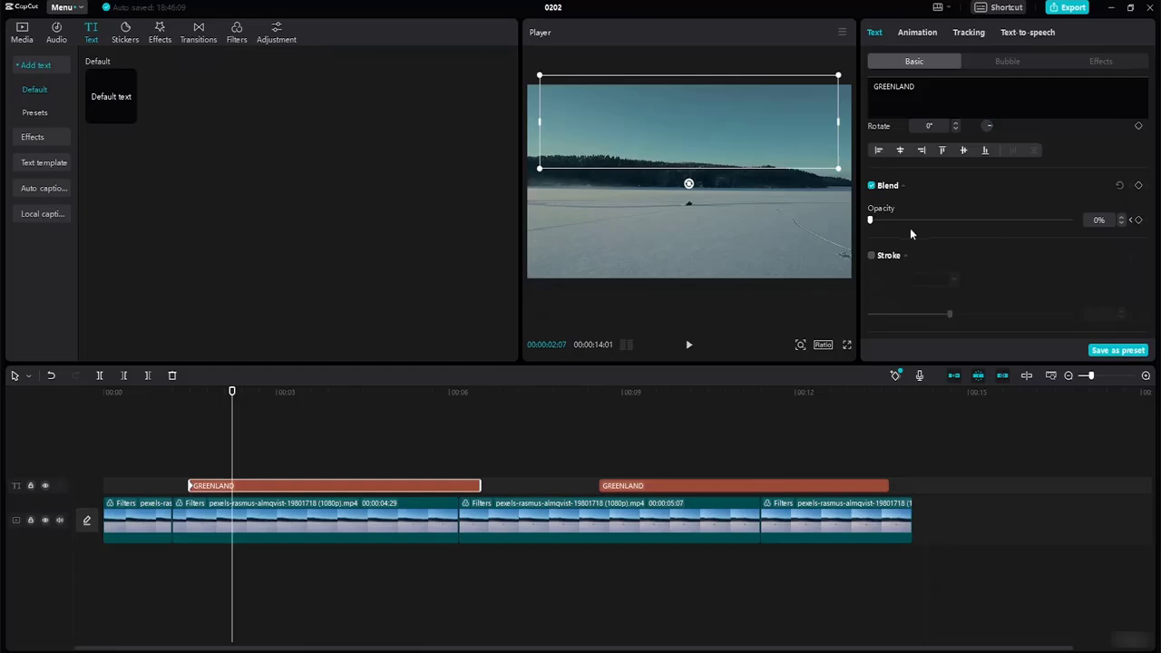
pyautogui.moveTo(870, 224); pyautogui.dragTo(1077, 240)
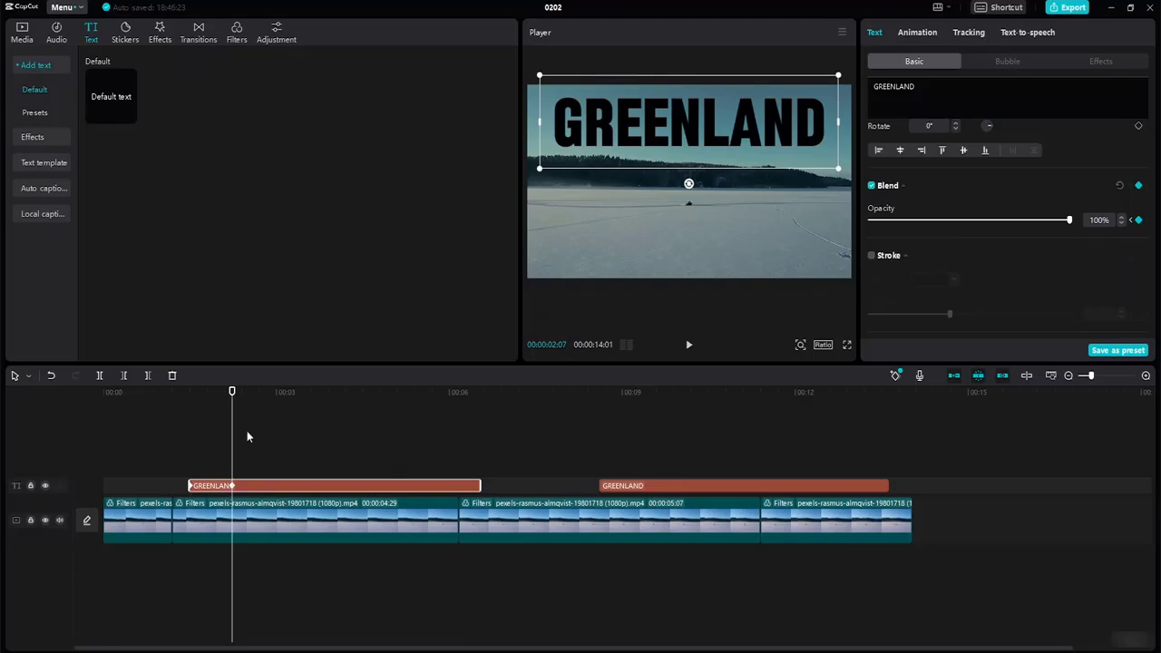
# Fade out the first GREENLAND title with opacity keyframes of 100% at 5:21 and 0% at 6:16.
pyautogui.moveTo(232, 393); pyautogui.dragTo(431, 428)
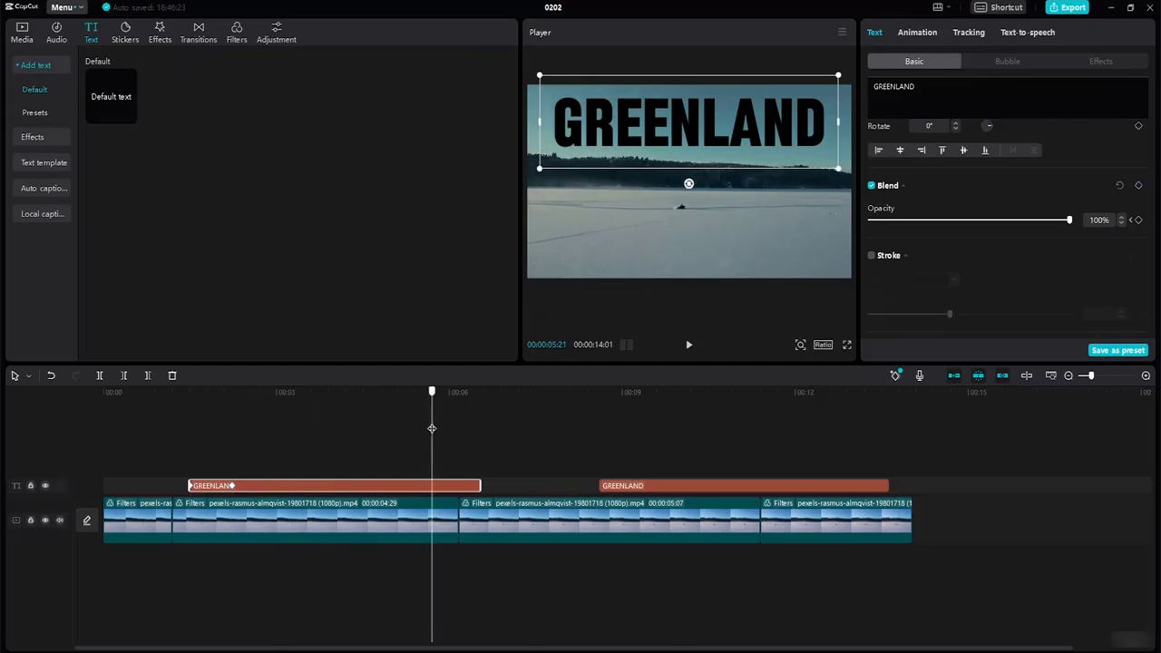
pyautogui.click(1139, 221)
pyautogui.moveTo(433, 393); pyautogui.dragTo(480, 393)
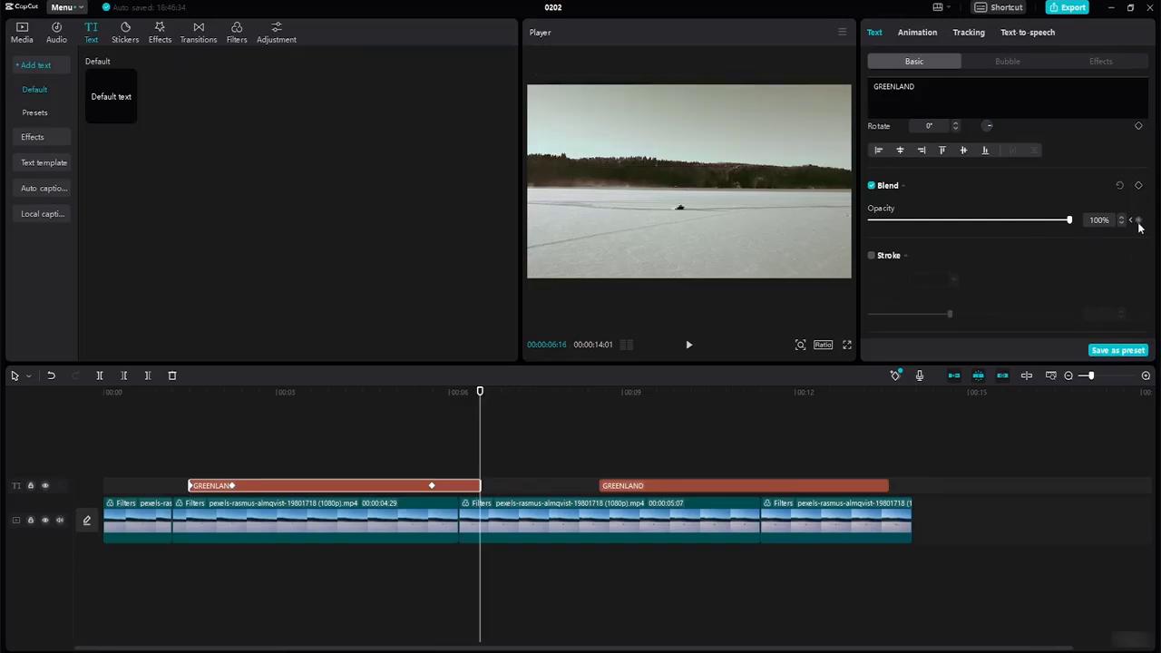
pyautogui.moveTo(1070, 220); pyautogui.dragTo(801, 238)
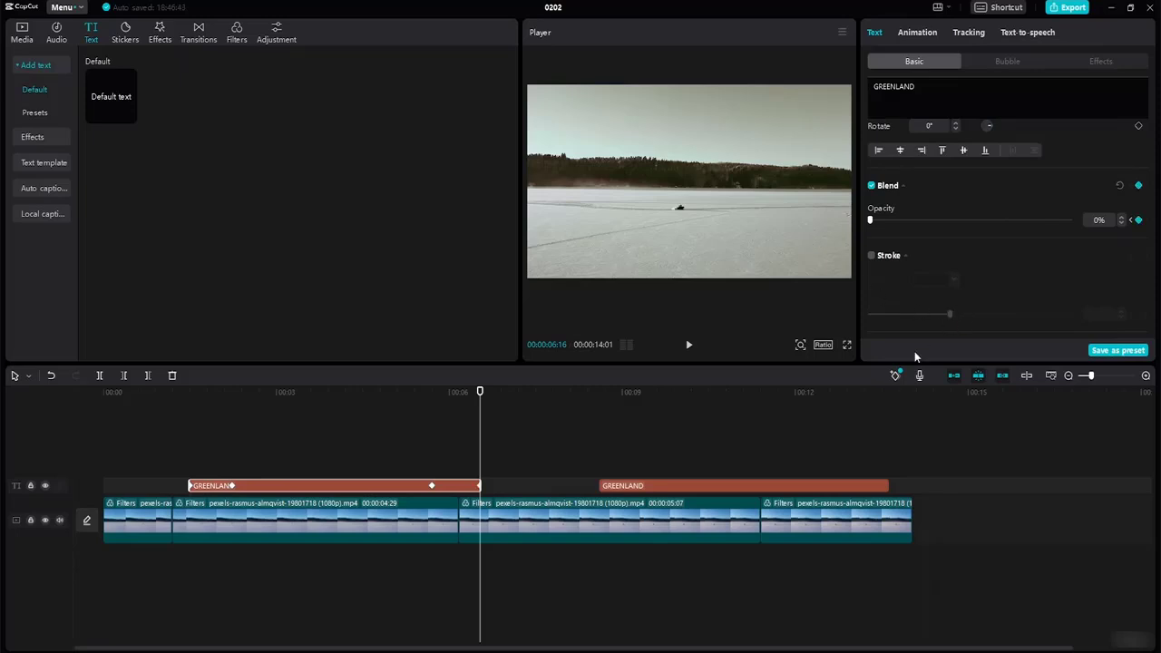
# Play the edit from the beginning to check how the first GREENLAND title fades in and out.
pyautogui.press('Home')
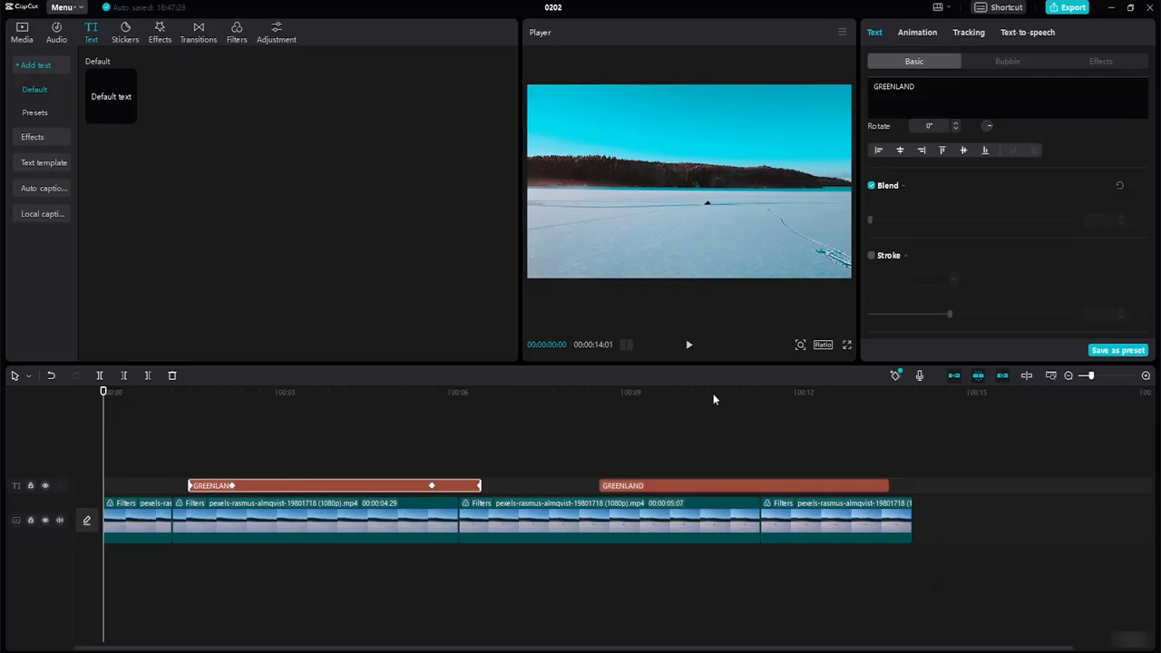
pyautogui.click(689, 346)
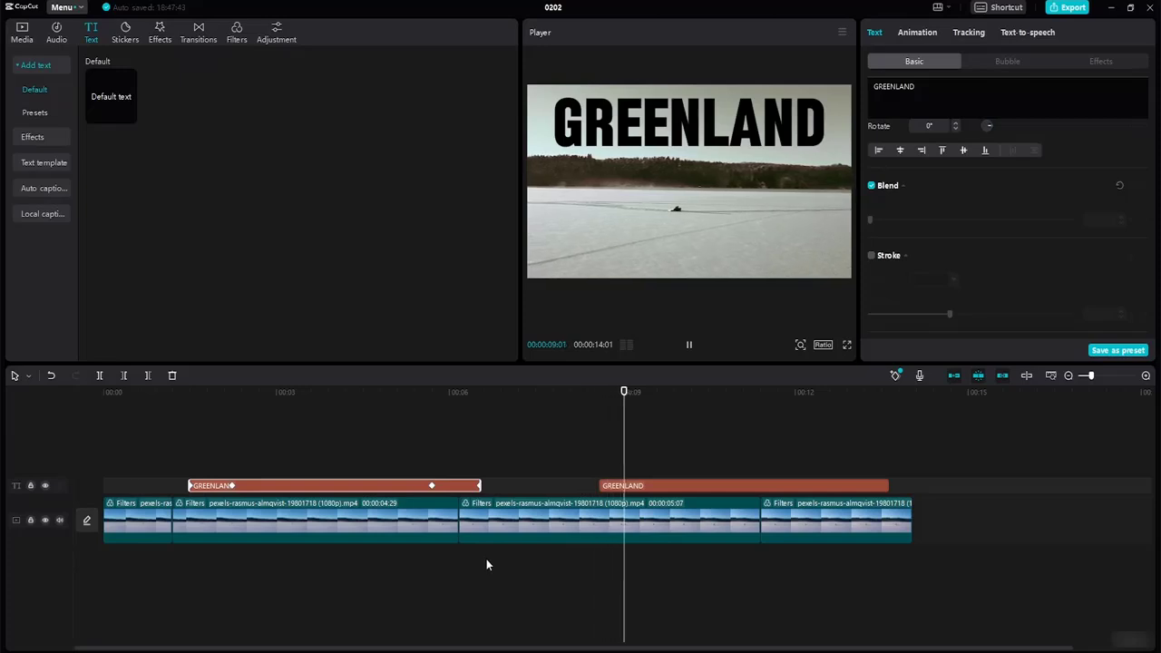
pyautogui.press('space')
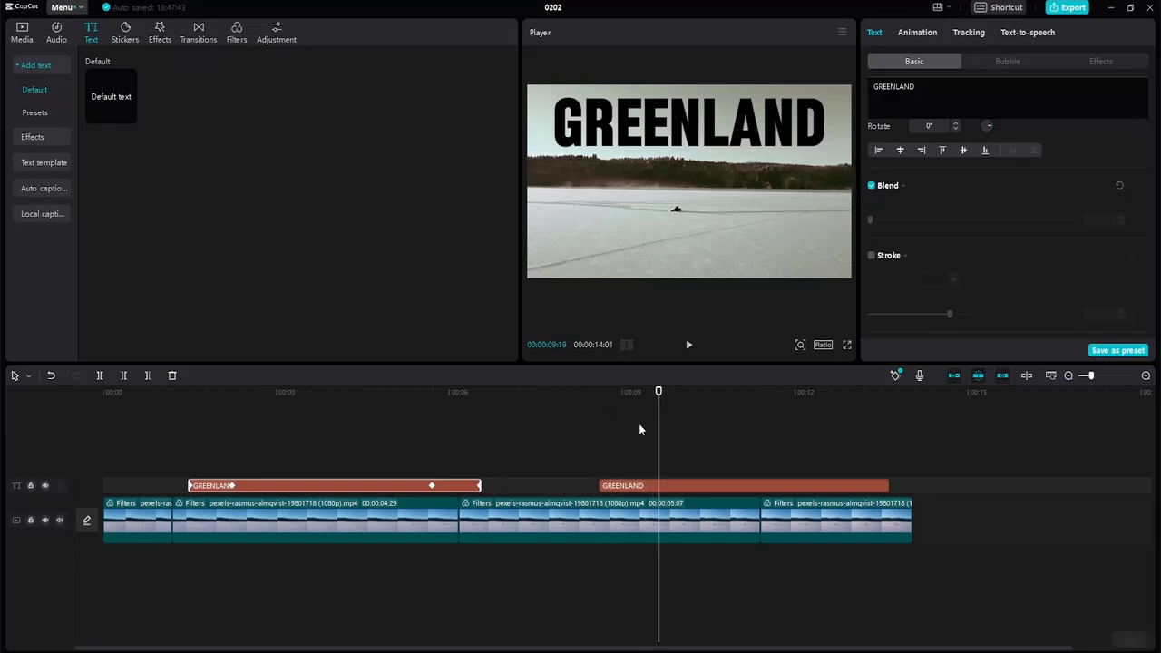
# Select the second GREENLAND title at about 8:23 and move it down from the sky onto the snow.
pyautogui.moveTo(660, 394); pyautogui.dragTo(600, 474)
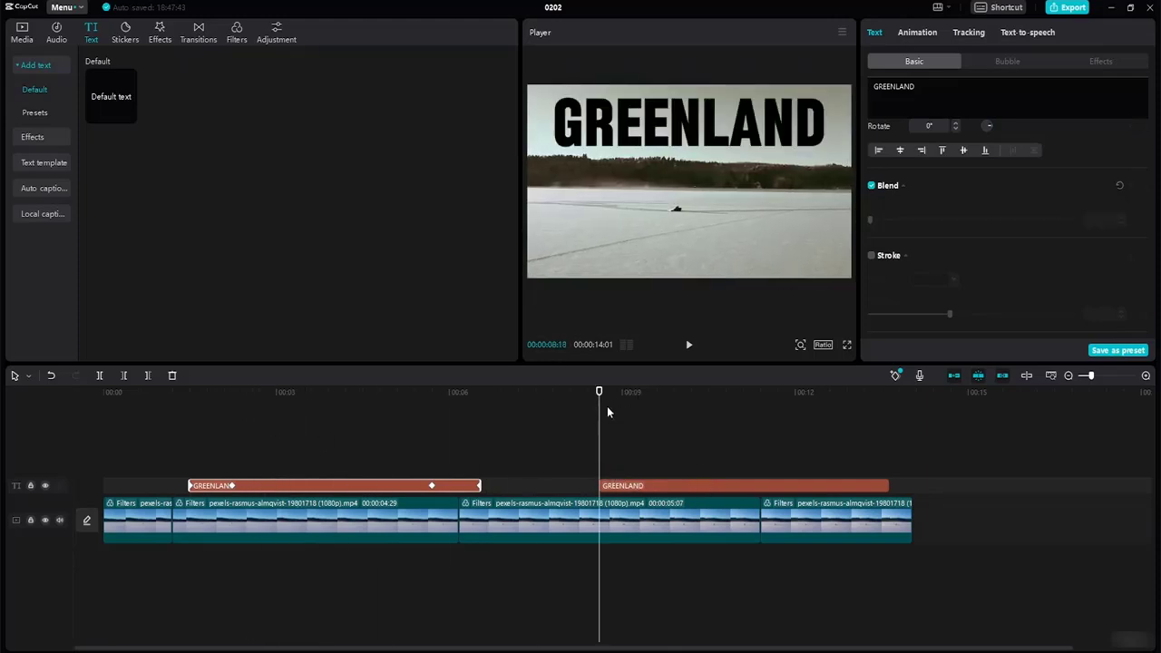
pyautogui.moveTo(605, 392); pyautogui.dragTo(615, 391)
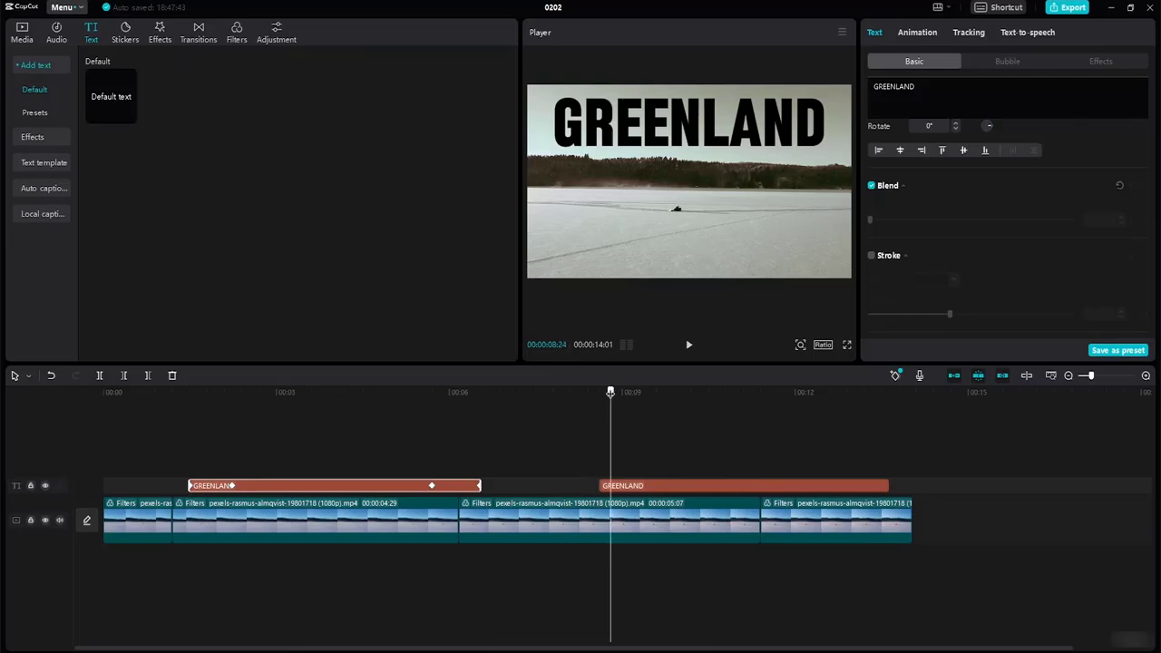
pyautogui.click(610, 144)
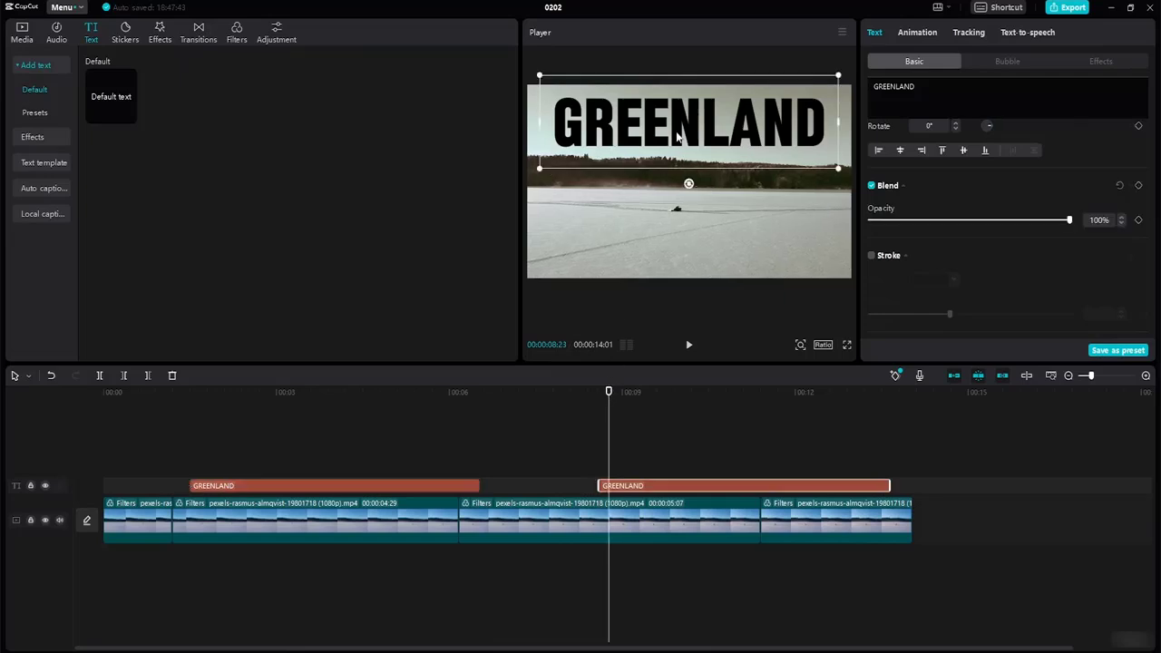
pyautogui.moveTo(698, 130); pyautogui.dragTo(686, 246)
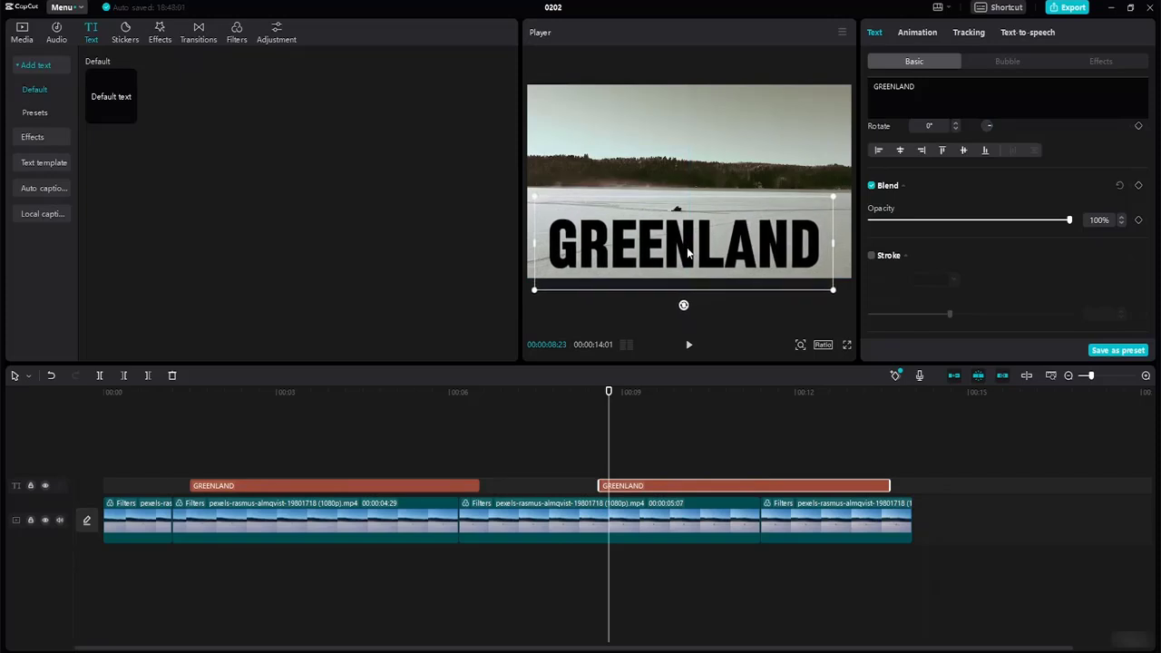
# Replace the second title's text with "A BEAUTIFUL DAY".
pyautogui.doubleClick(820, 264)
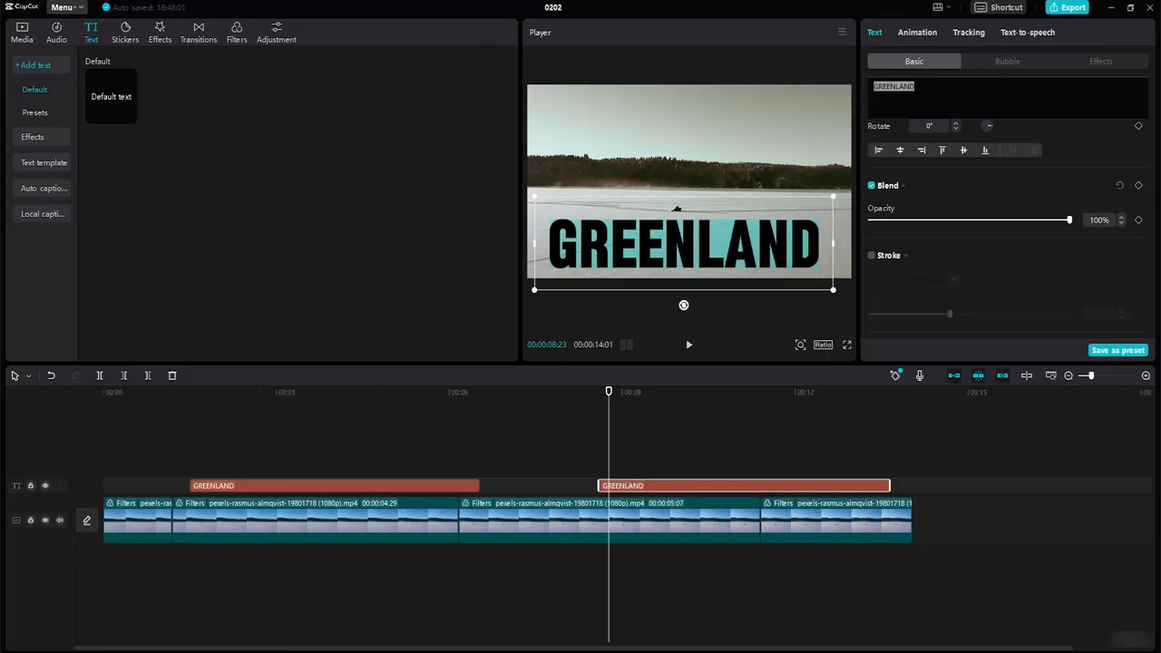
pyautogui.press('BackSpace')
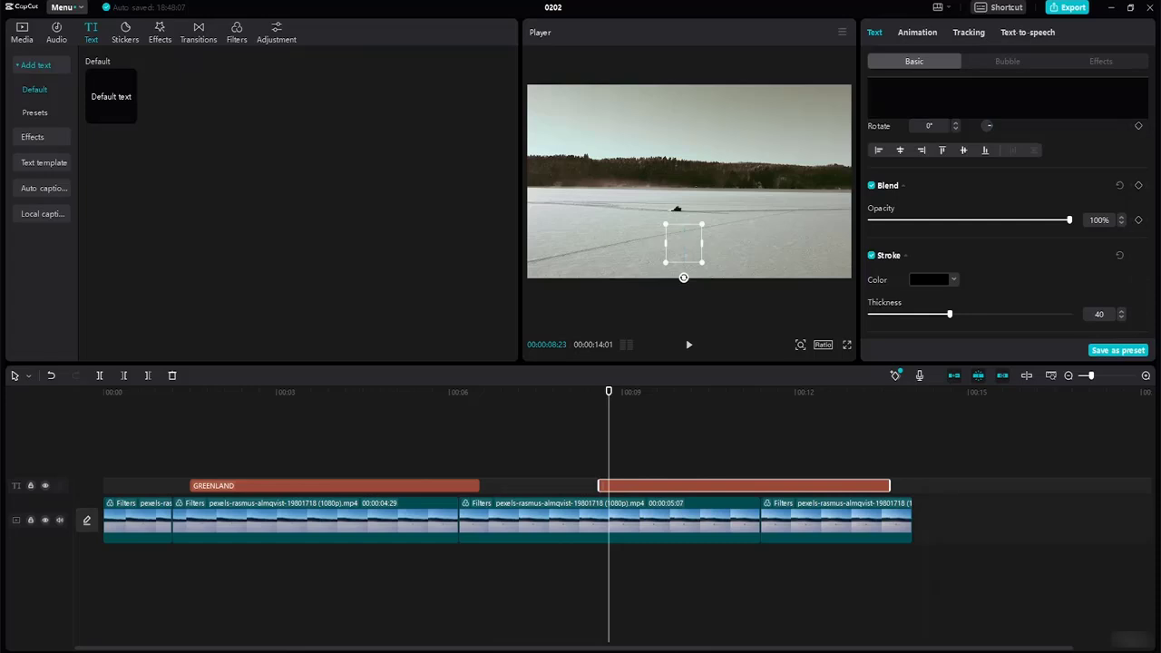
pyautogui.write('A BEA')
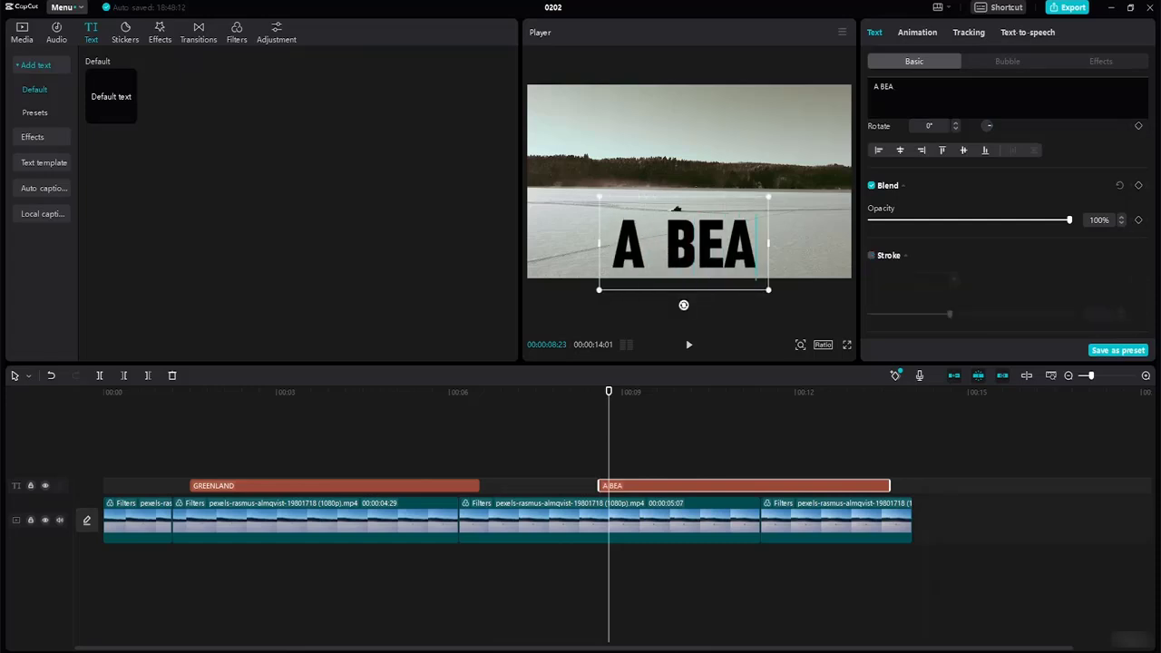
pyautogui.write('UTIFUL DAY')
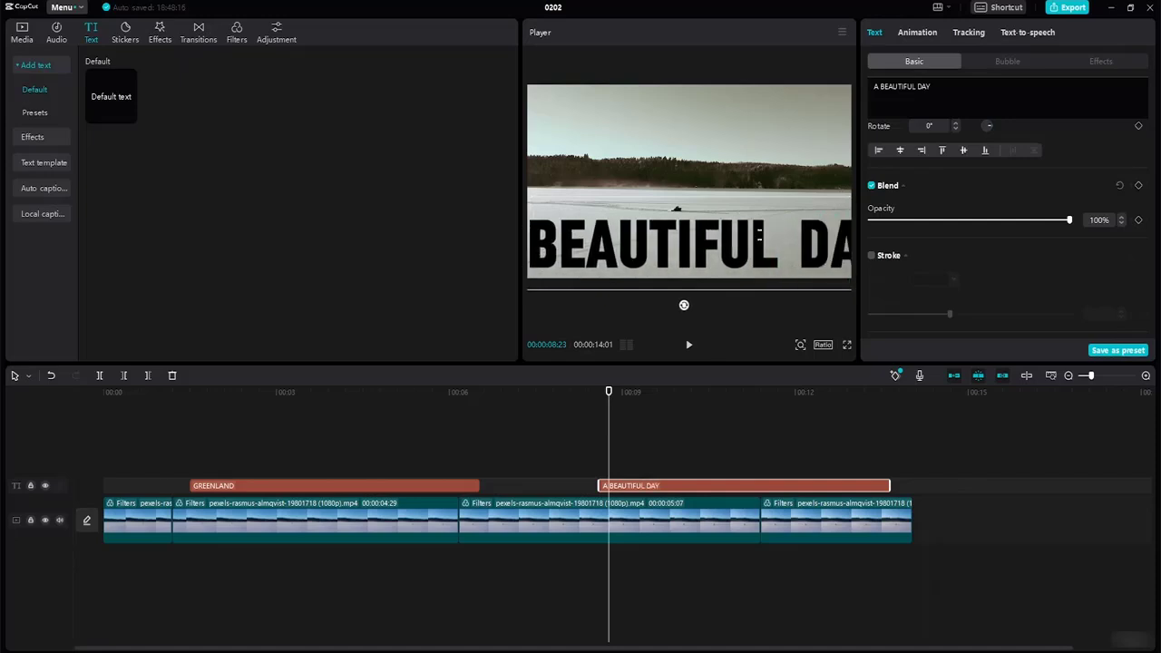
# Reduce the A BEAUTIFUL DAY title's font size to 9 so the whole line fits in the frame.
pyautogui.moveTo(1154, 229); pyautogui.dragTo(1150, 97)
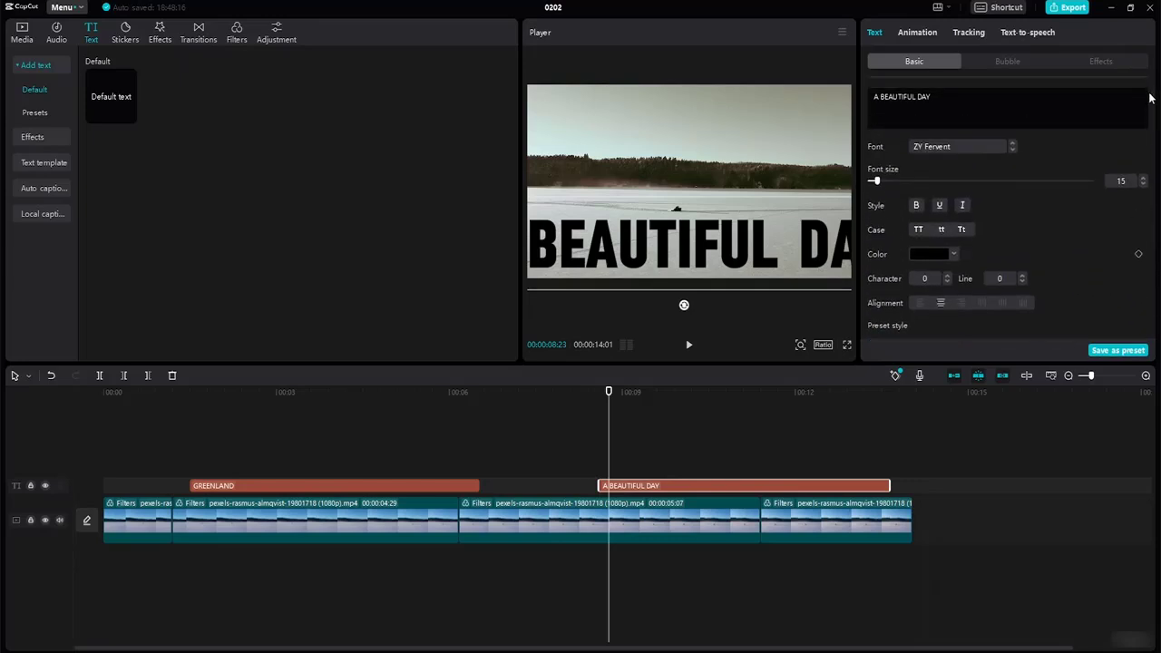
pyautogui.click(1143, 179)
pyautogui.click(1143, 179)
pyautogui.click(1142, 179)
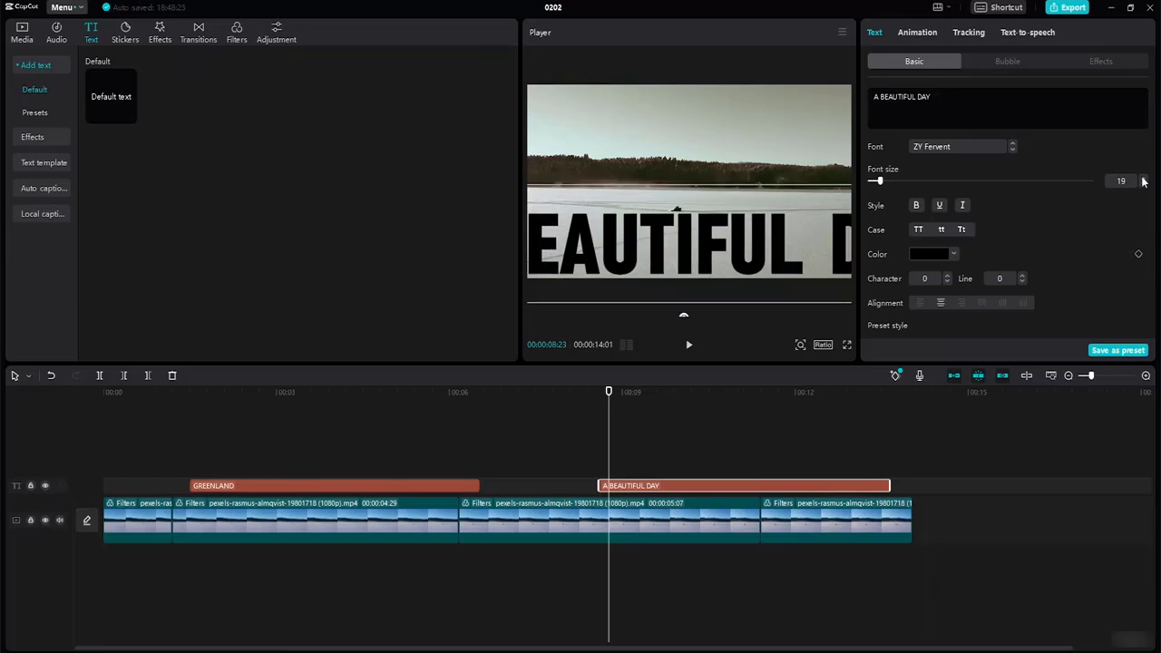
pyautogui.click(1142, 179)
pyautogui.click(1143, 180)
pyautogui.click(1142, 184)
pyautogui.click(1142, 184)
pyautogui.click(1143, 184)
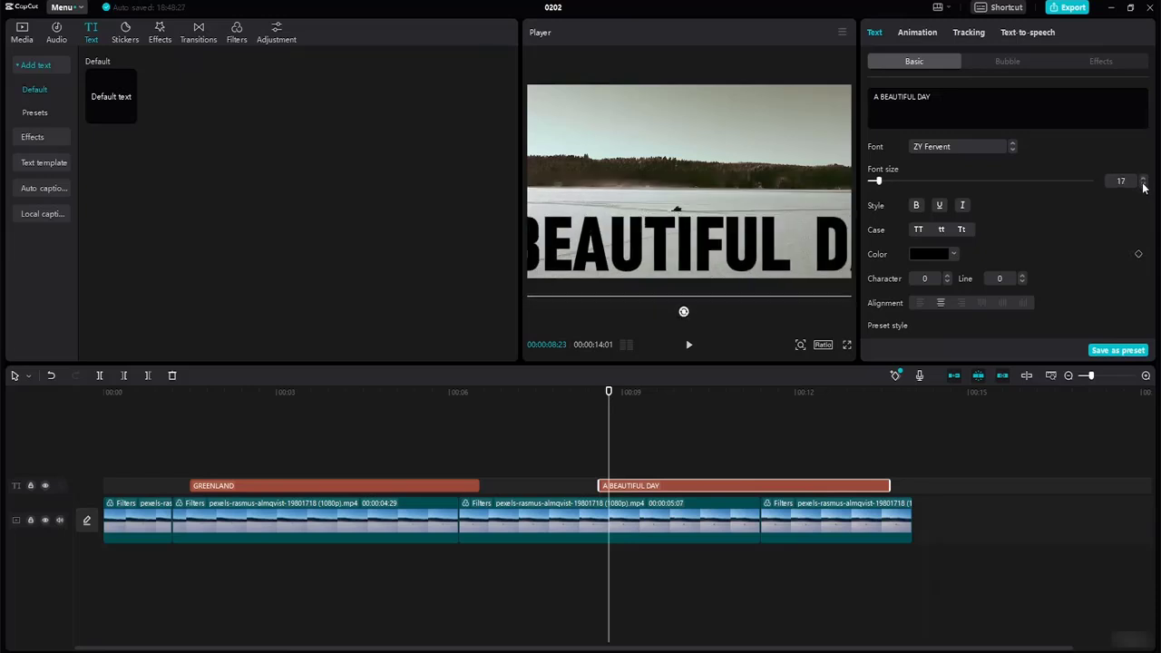
pyautogui.click(1143, 184)
pyautogui.click(1143, 184)
pyautogui.click(1142, 184)
pyautogui.click(1143, 184)
pyautogui.click(1143, 184)
pyautogui.click(1143, 184)
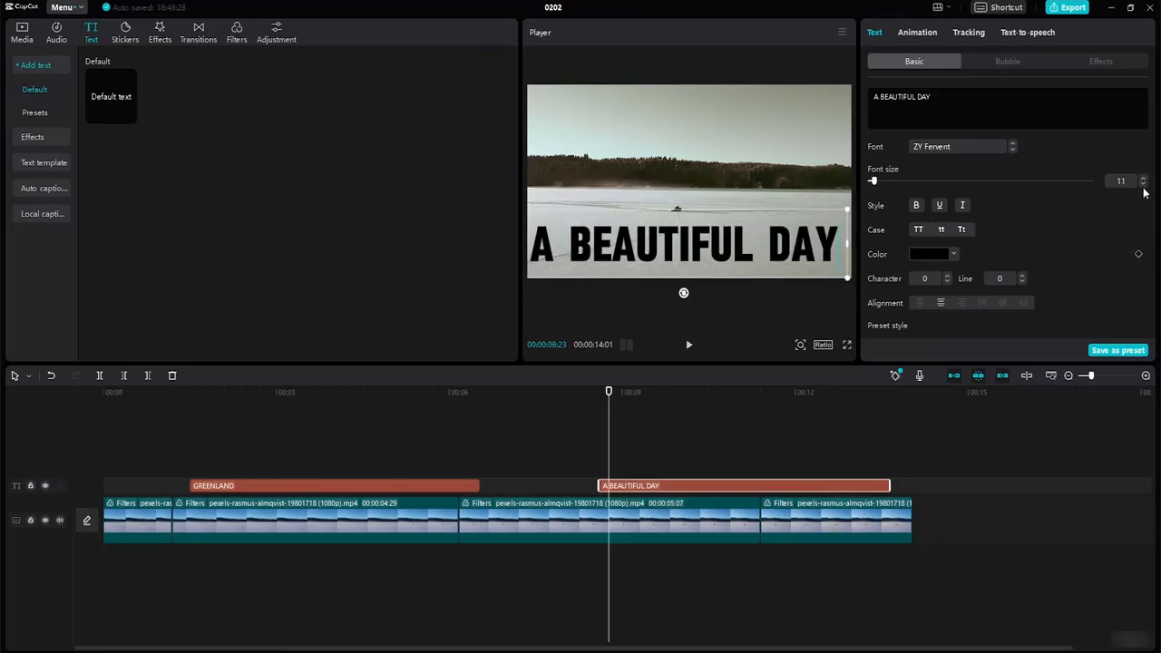
pyautogui.click(1143, 184)
pyautogui.click(1143, 184)
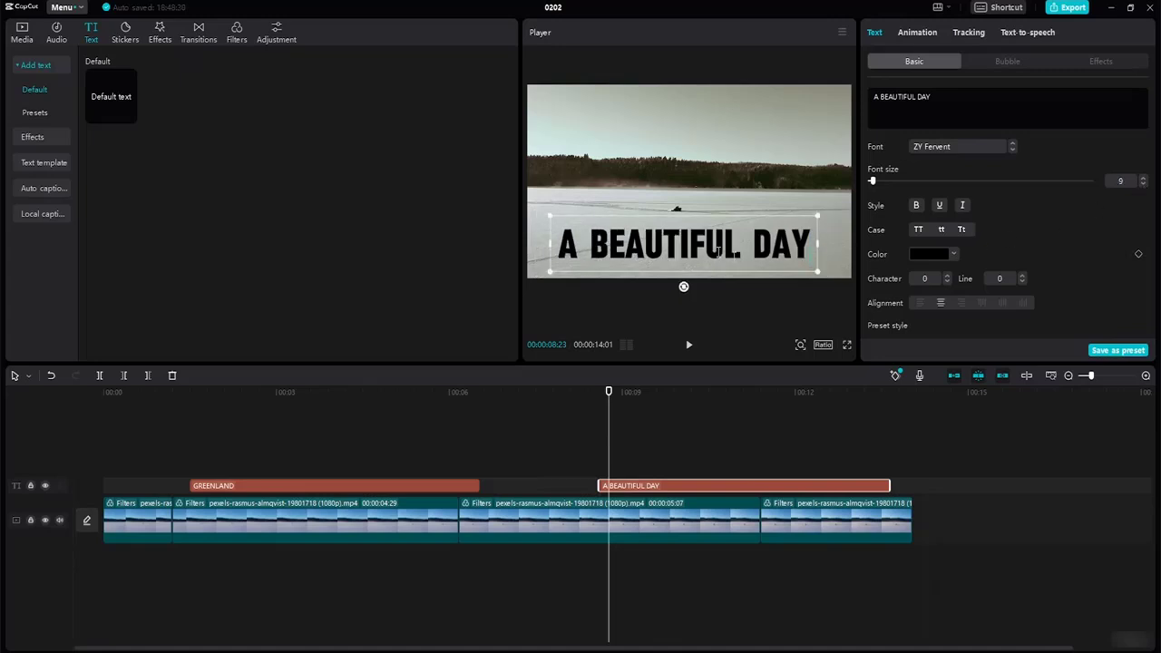
# Reselect the A BEAUTIFUL DAY title in the preview and fine-tune its placement on the lower snow area.
pyautogui.click(768, 198)
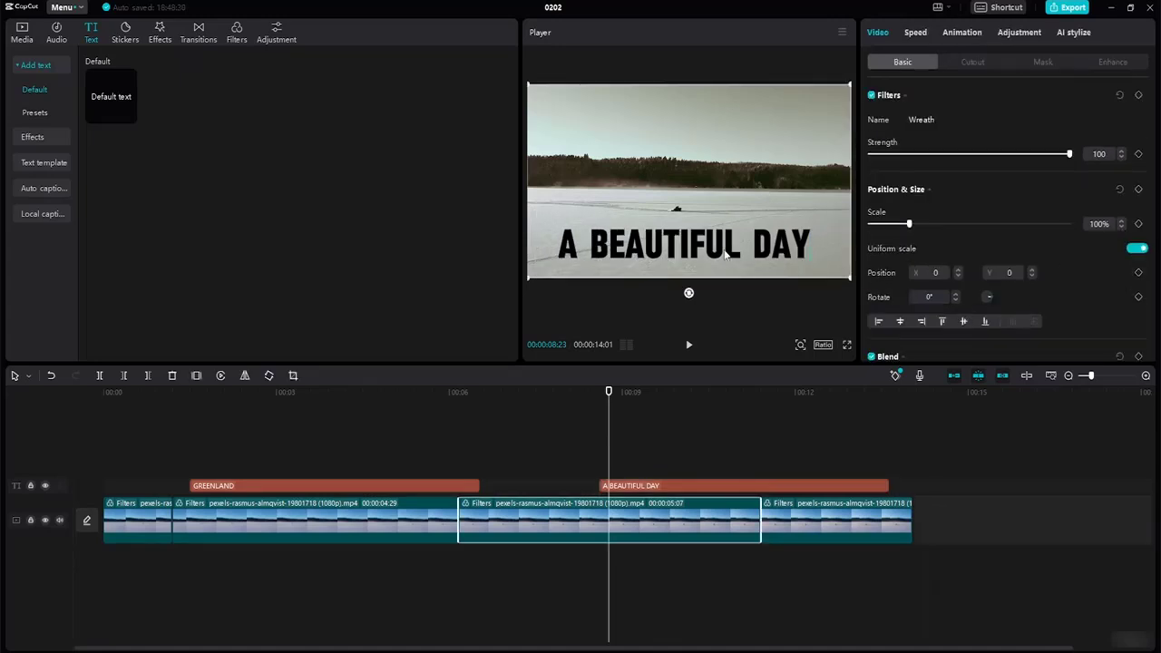
pyautogui.click(725, 250)
pyautogui.moveTo(716, 247); pyautogui.dragTo(722, 244)
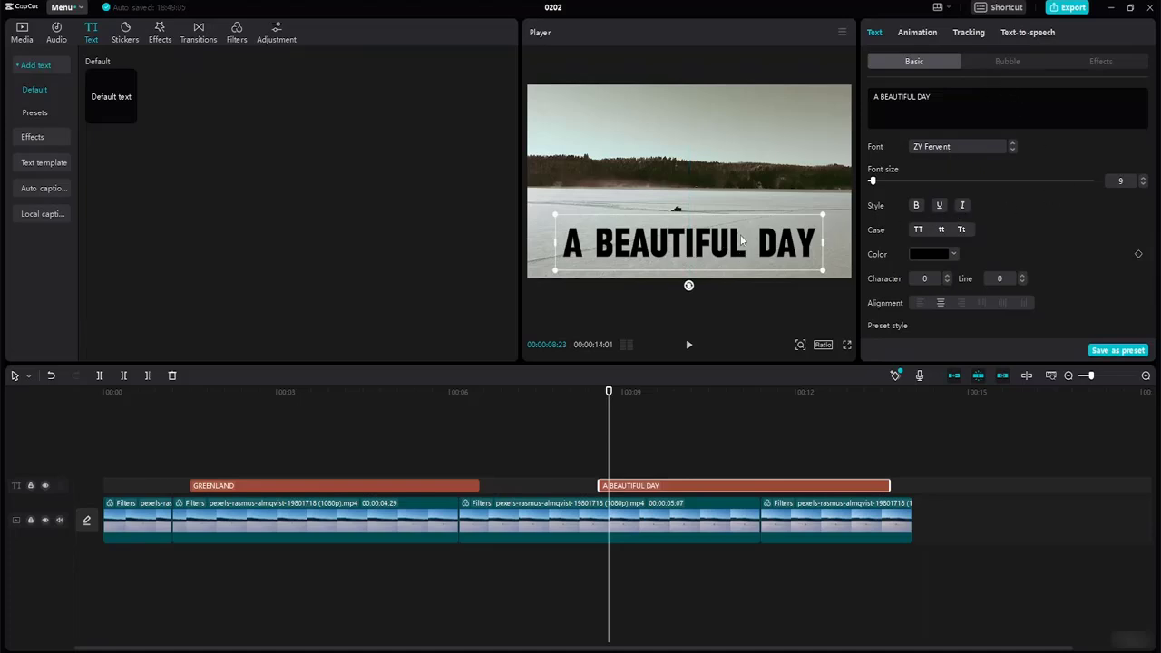
pyautogui.moveTo(731, 239); pyautogui.dragTo(727, 239)
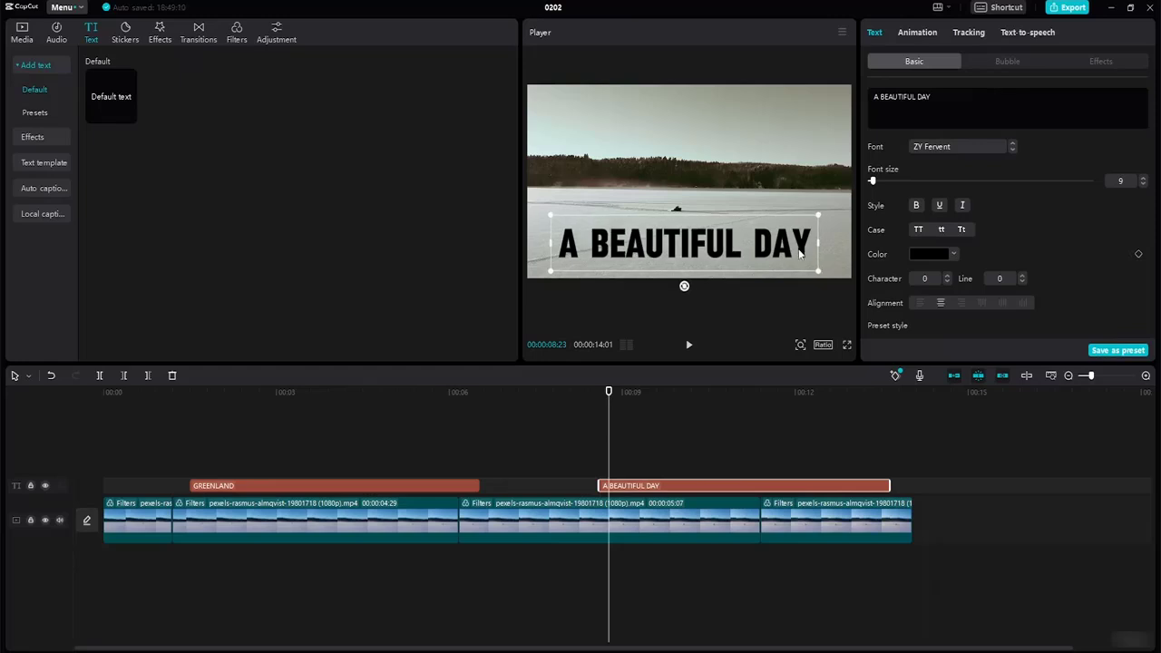
# Color the A BEAUTIFUL DAY title dark green (28332D) and nudge it to about X 50, Y -672.
pyautogui.click(953, 253)
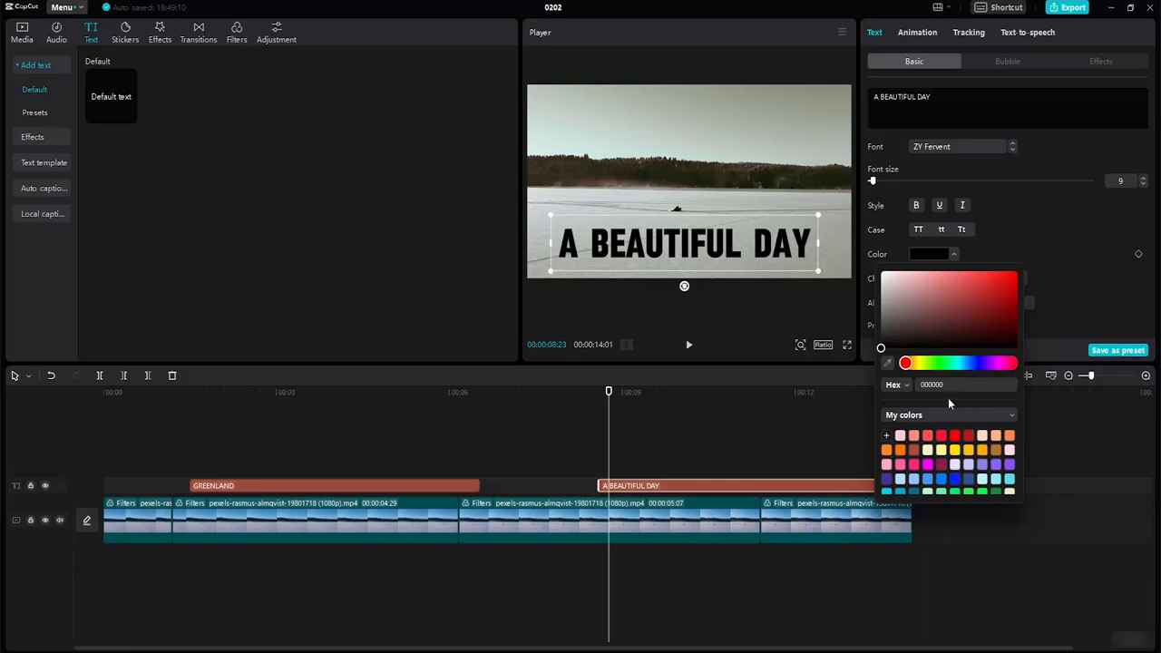
pyautogui.moveTo(912, 369); pyautogui.dragTo(954, 362)
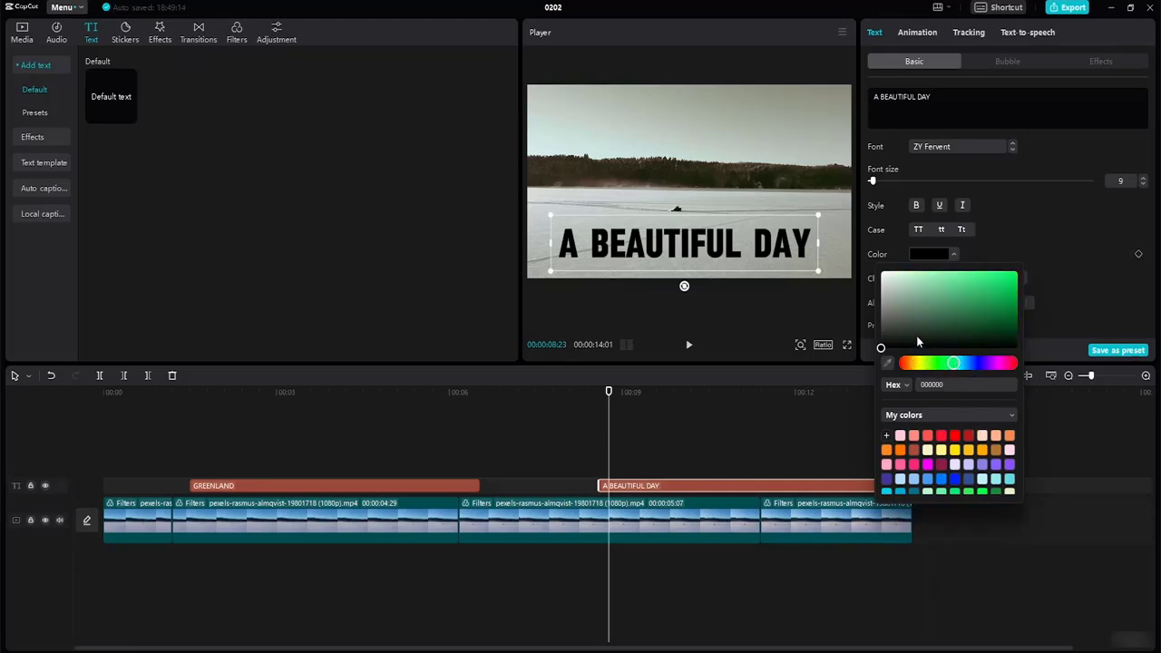
pyautogui.moveTo(893, 326)
pyautogui.mouseDown()
pyautogui.moveTo(911, 279)
pyautogui.moveTo(900, 276)
pyautogui.moveTo(911, 335)
pyautogui.mouseUp()
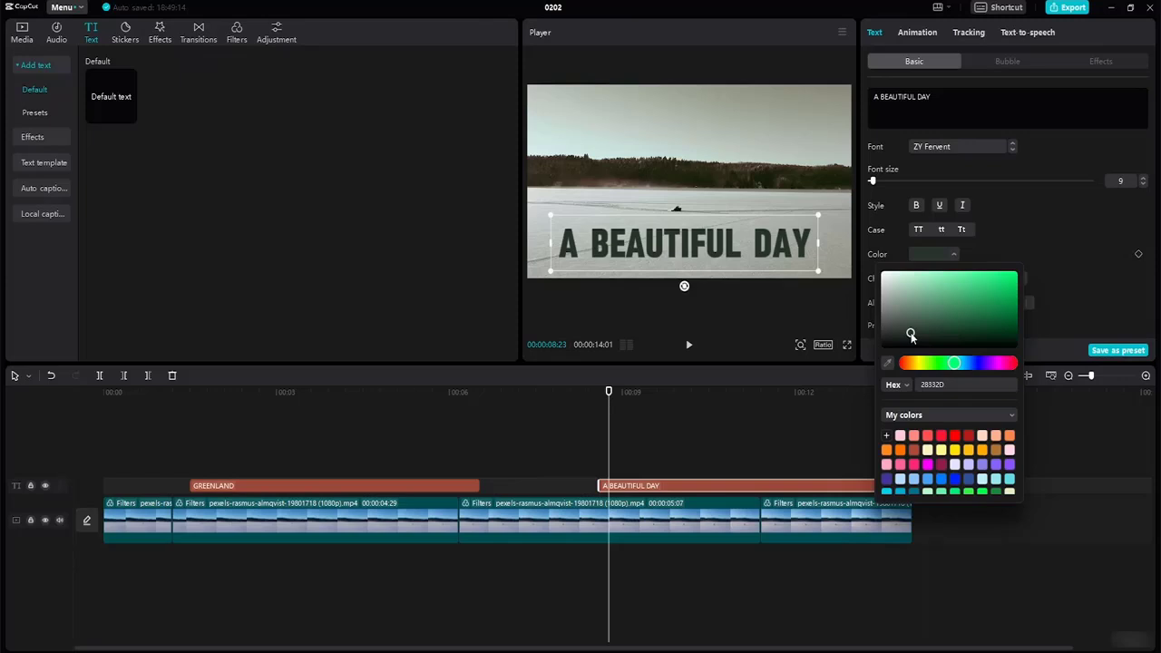
pyautogui.moveTo(734, 246); pyautogui.dragTo(742, 246)
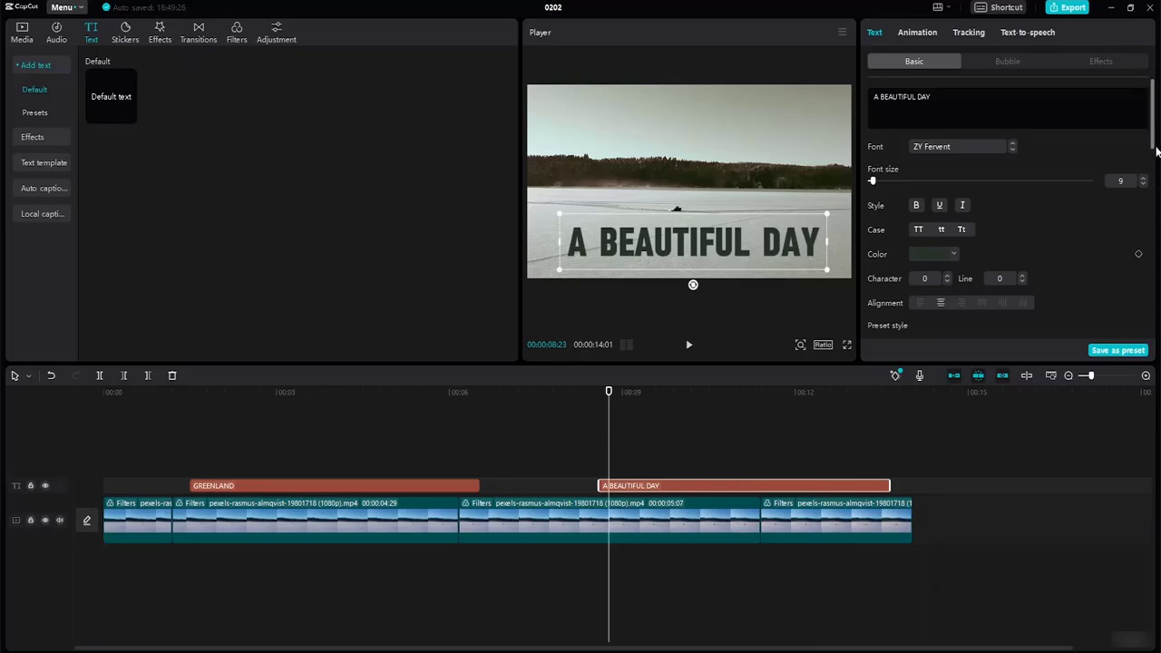
# Add a position keyframe at the A BEAUTIFUL DAY title's start (8:18), placing it below the frame at about X 61, Y -1393.
pyautogui.scroll(-5, 1151, 182)
pyautogui.scroll(-5, 1157, 306)
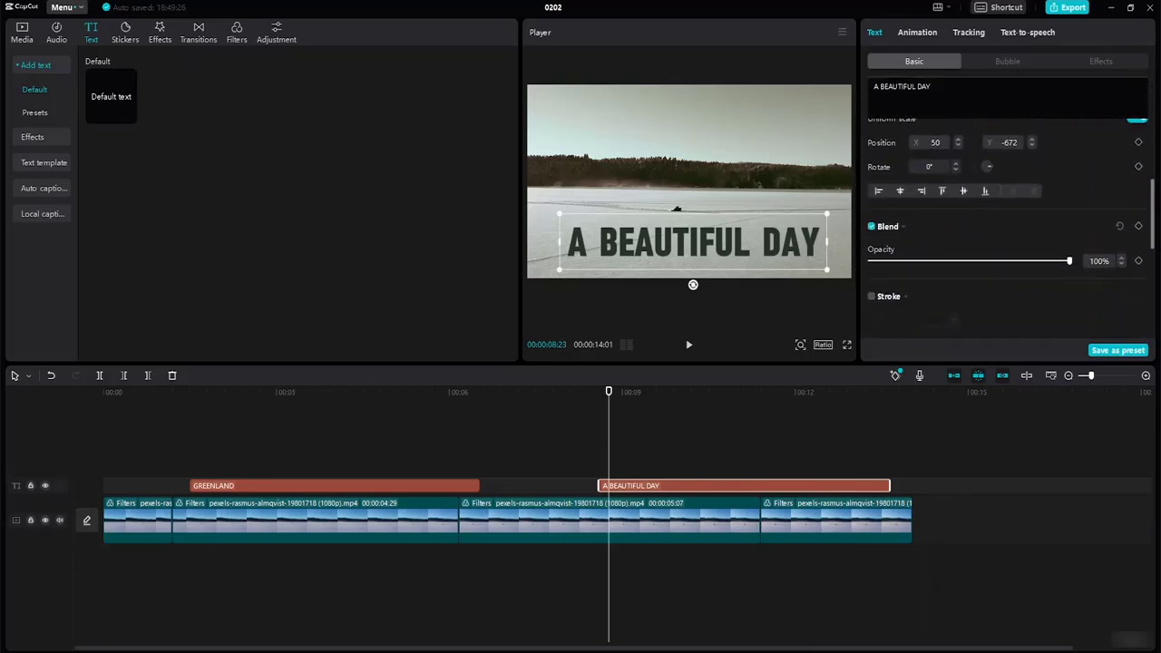
pyautogui.moveTo(1157, 307); pyautogui.dragTo(1142, 211)
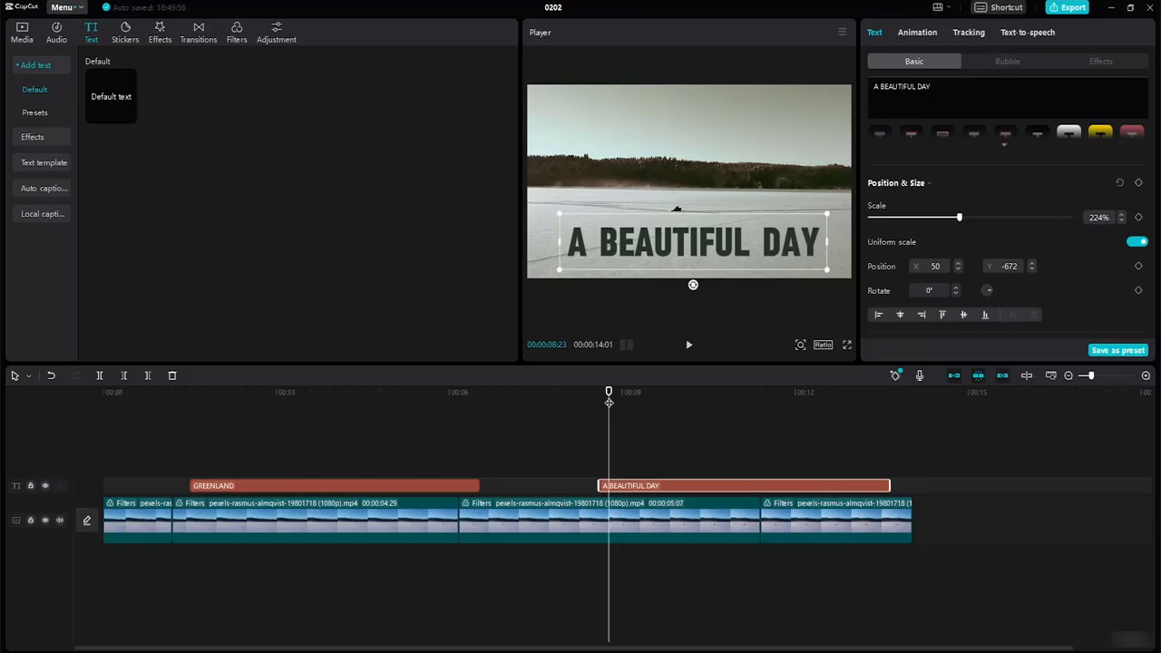
pyautogui.moveTo(613, 388); pyautogui.dragTo(602, 386)
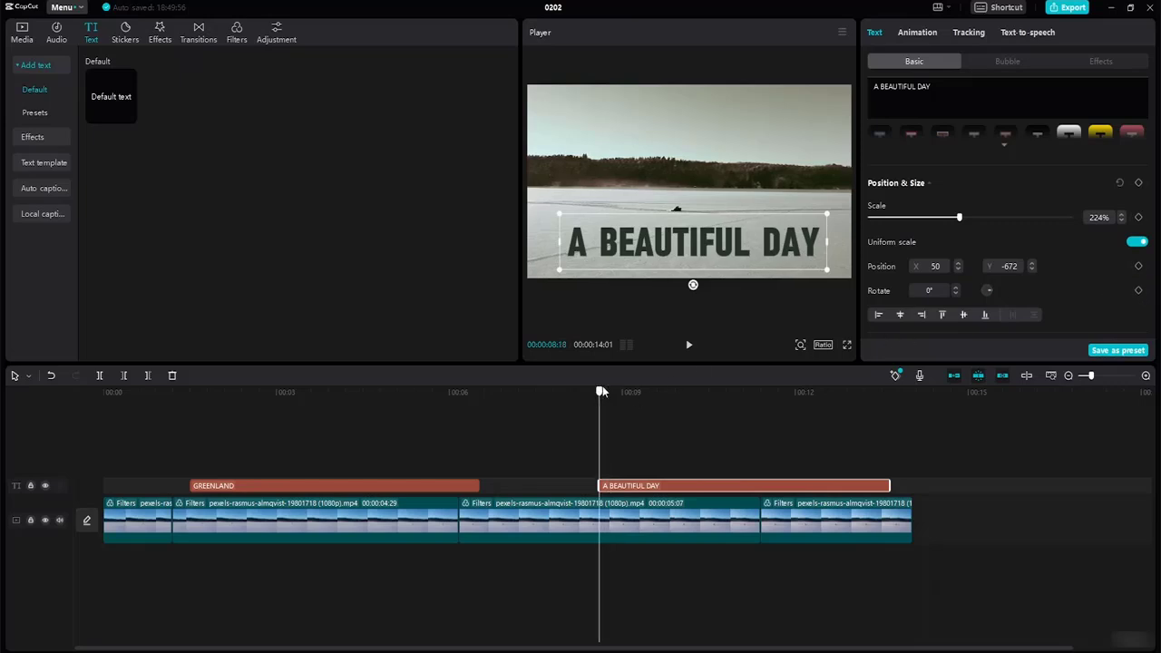
pyautogui.click(1139, 266)
pyautogui.moveTo(734, 240); pyautogui.dragTo(737, 294)
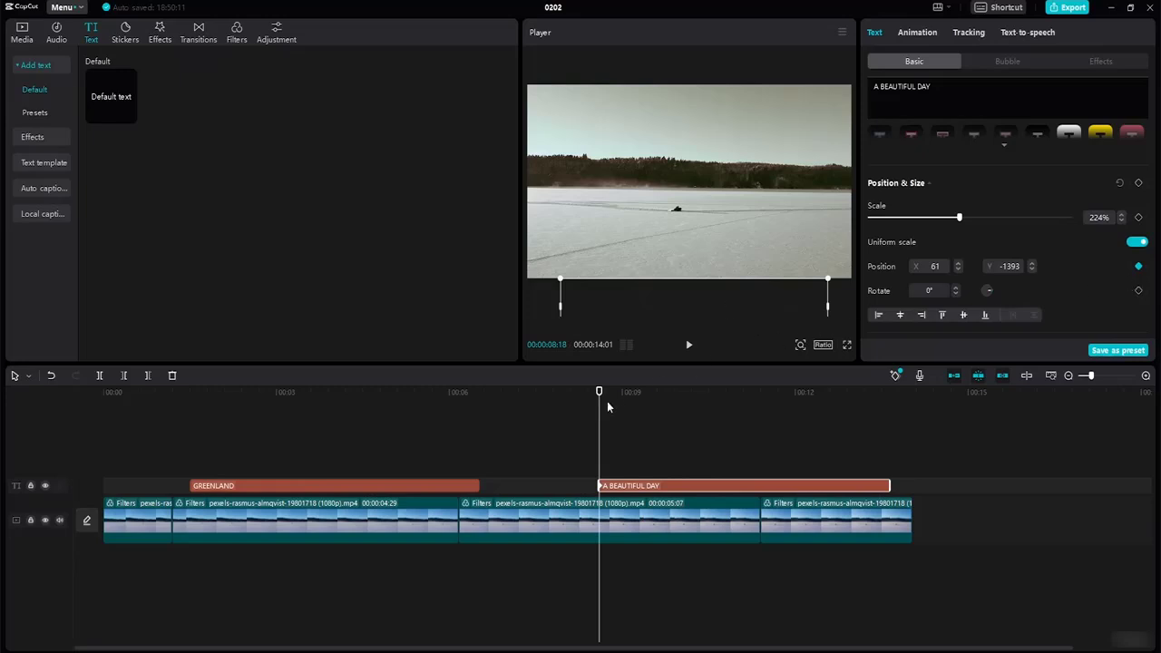
# Set a second position keyframe at 9:18 with the A BEAUTIFUL DAY title raised back onto the snow and centered horizontally.
pyautogui.moveTo(599, 393); pyautogui.dragTo(656, 405)
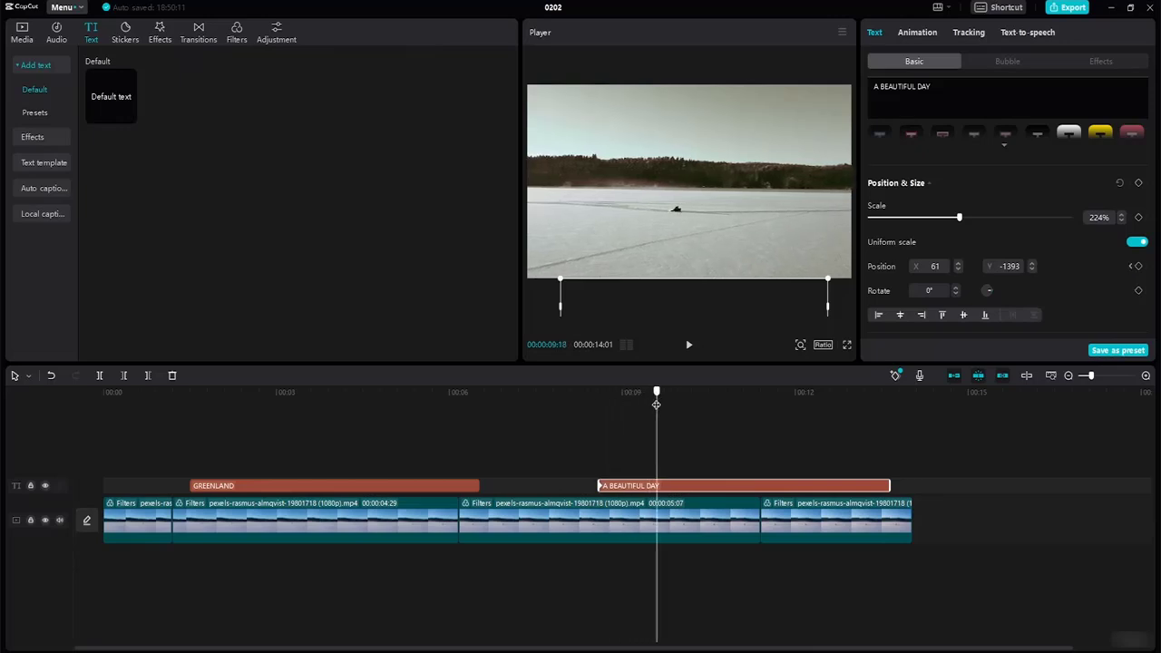
pyautogui.click(693, 284)
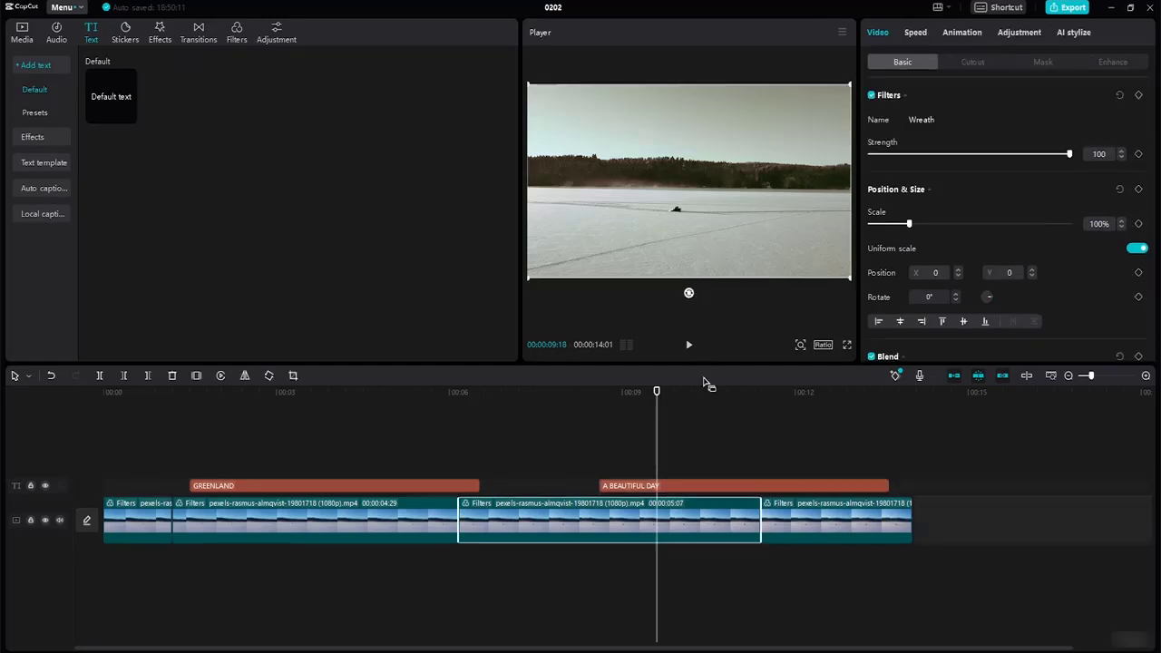
pyautogui.click(708, 487)
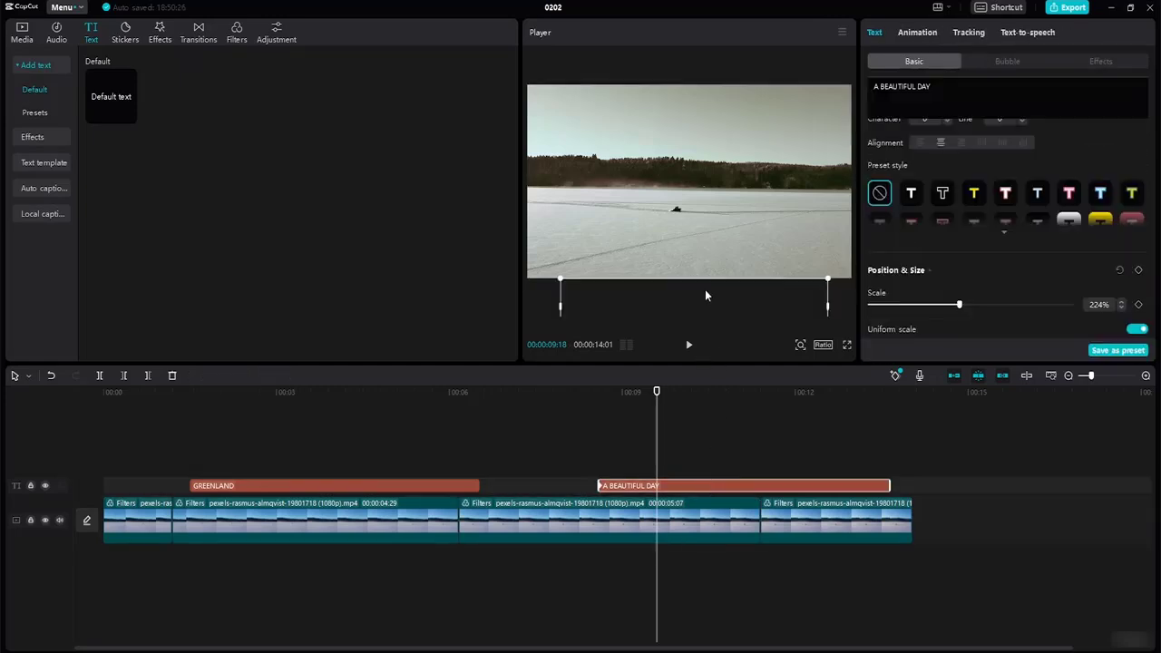
pyautogui.moveTo(705, 289); pyautogui.dragTo(704, 234)
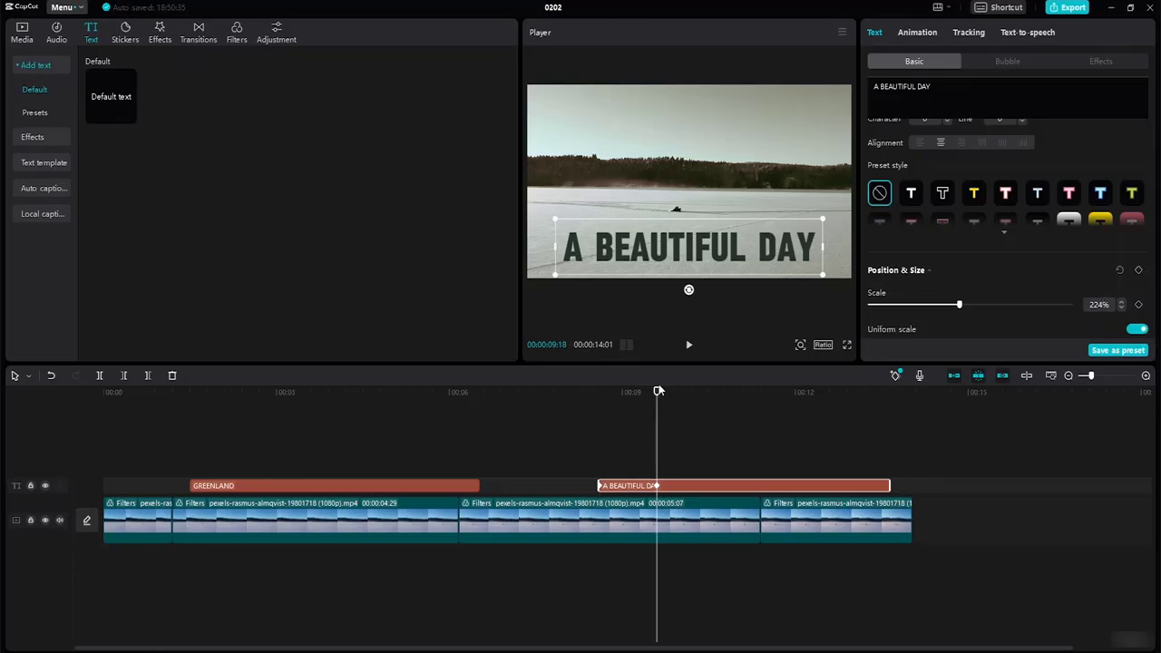
# Add scale keyframes to the A BEAUTIFUL DAY title, 224% at 12:15 and 1% at its end at 13:19.
pyautogui.moveTo(656, 395); pyautogui.dragTo(823, 401)
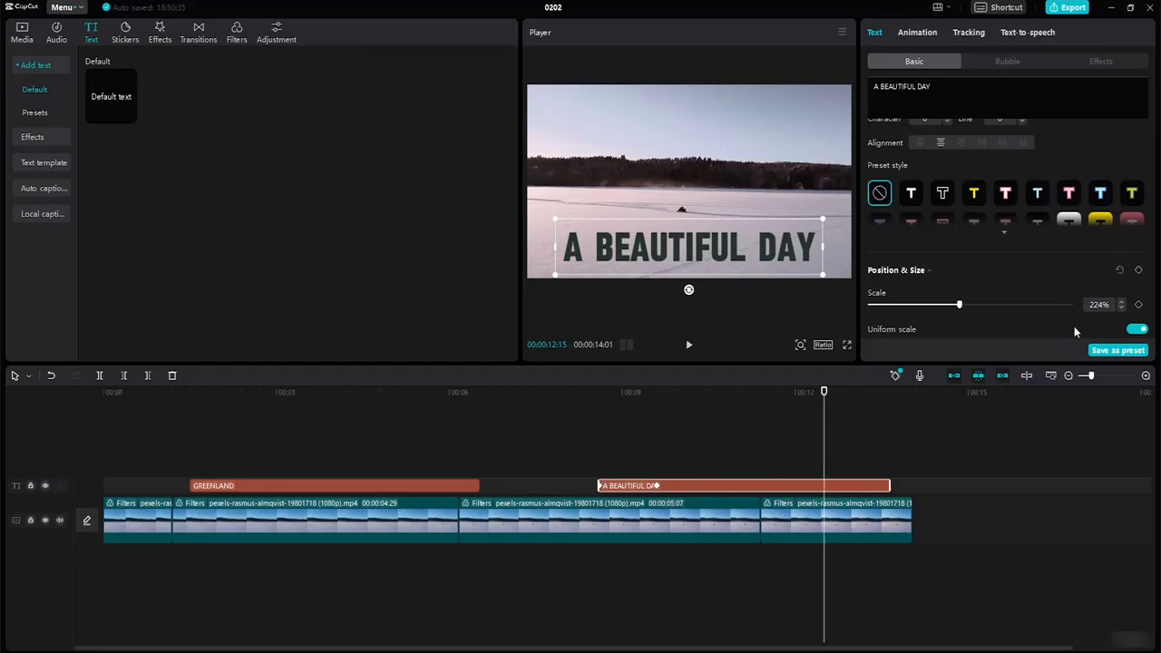
pyautogui.scroll(-3, 1153, 149)
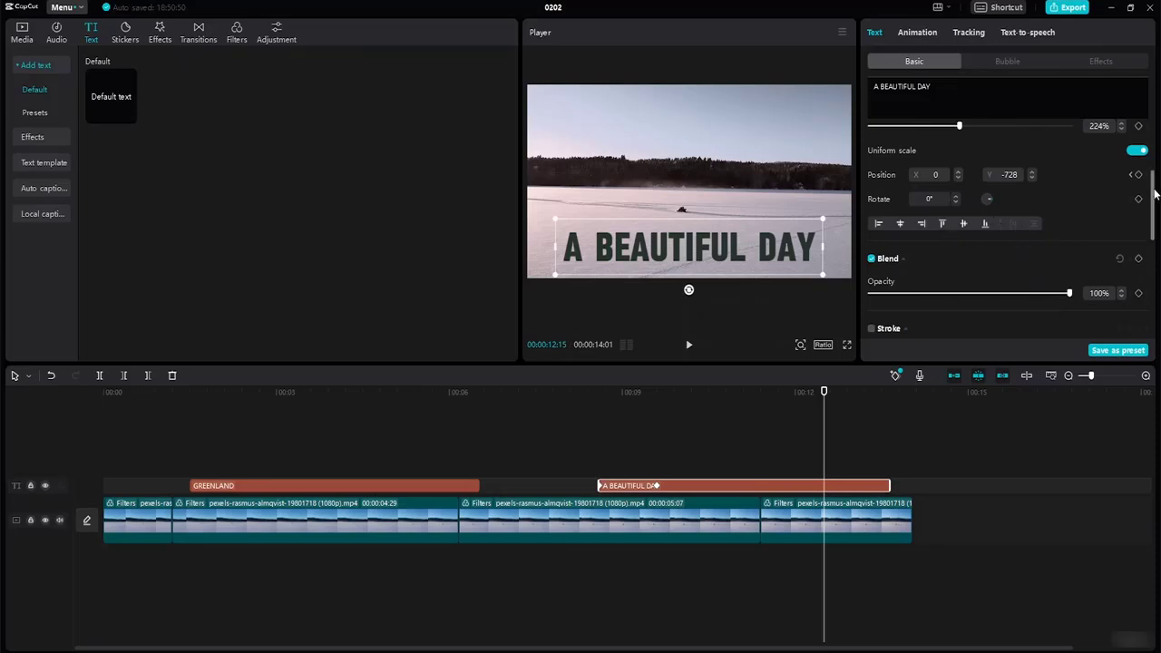
pyautogui.moveTo(1154, 193); pyautogui.dragTo(1152, 172)
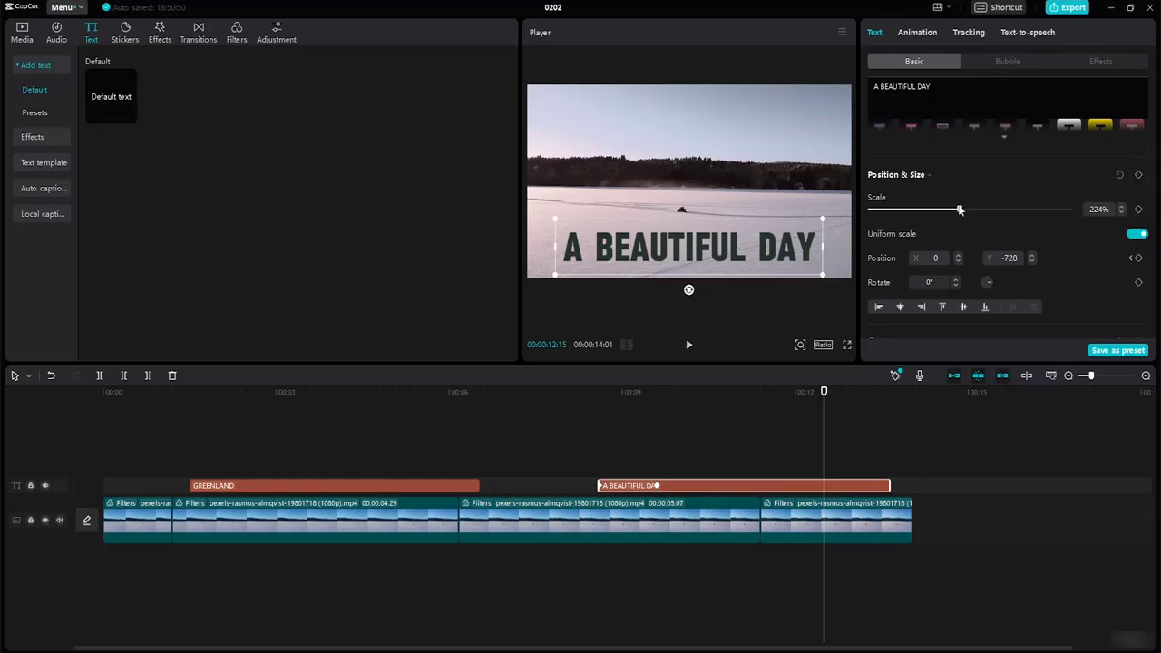
pyautogui.click(1138, 210)
pyautogui.moveTo(824, 392); pyautogui.dragTo(888, 392)
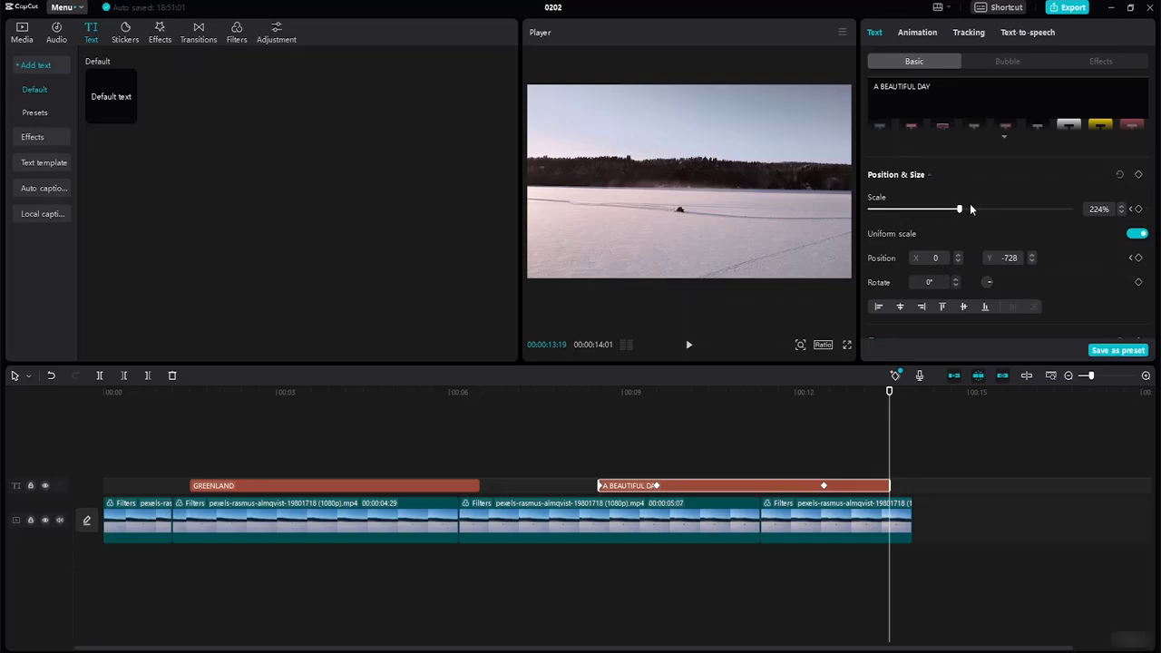
pyautogui.moveTo(960, 210); pyautogui.dragTo(867, 217)
# Play the edit from the beginning to check both titles, and view the available text entrance animations.
pyautogui.moveTo(887, 402); pyautogui.dragTo(214, 392)
pyautogui.press('Home')
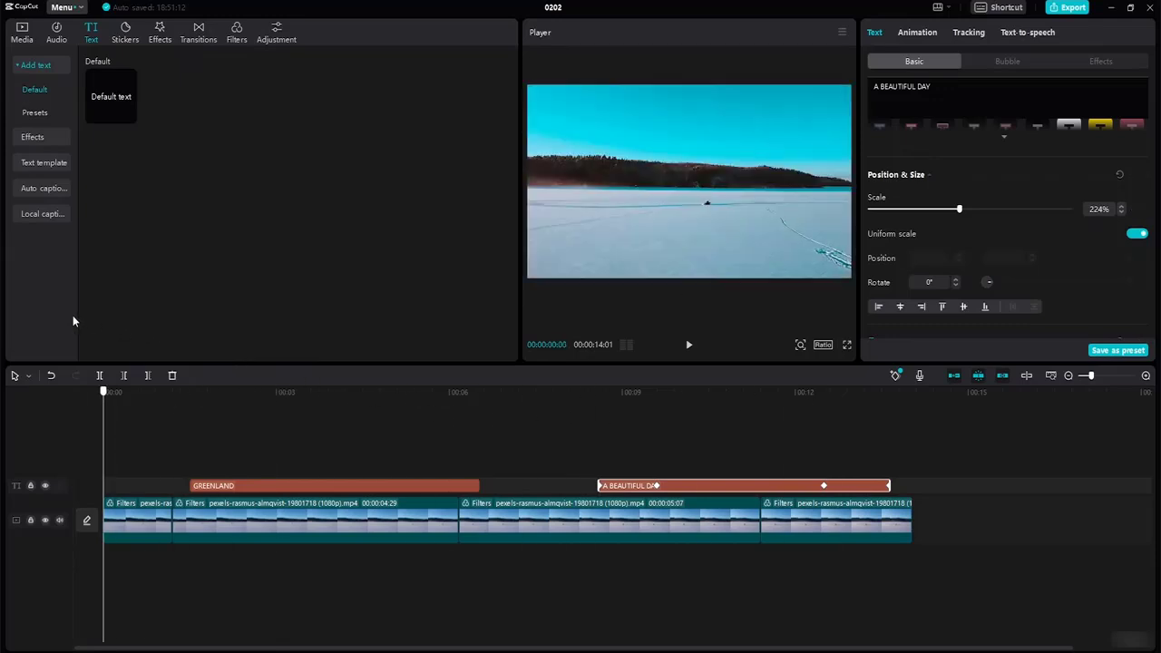
pyautogui.click(689, 344)
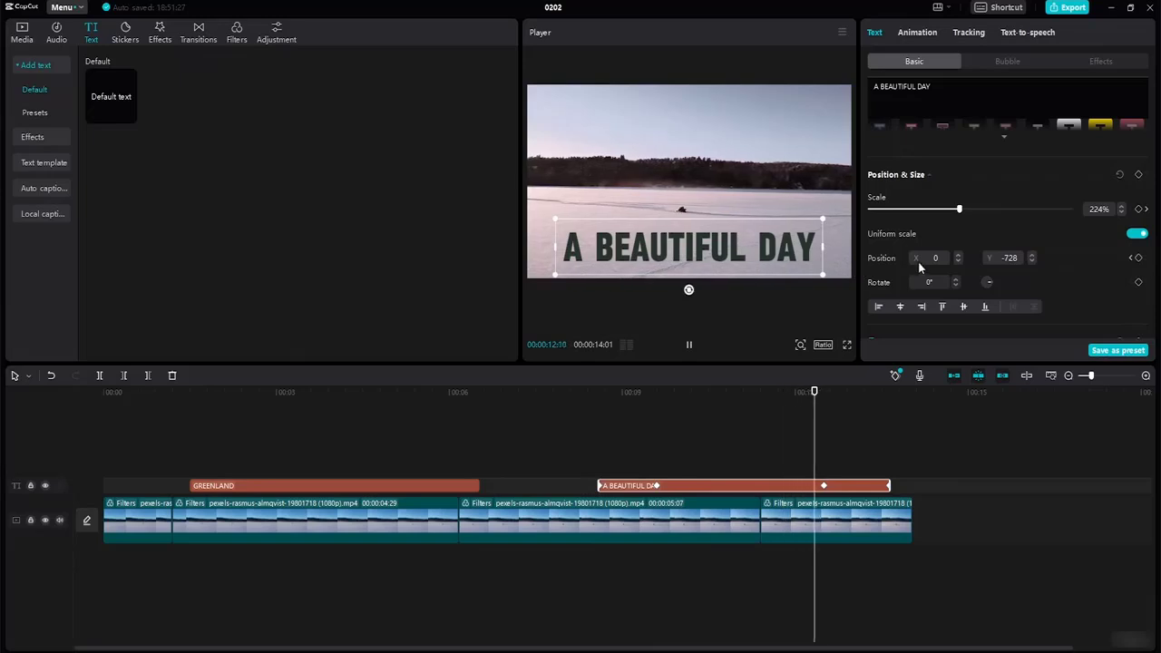
pyautogui.click(927, 36)
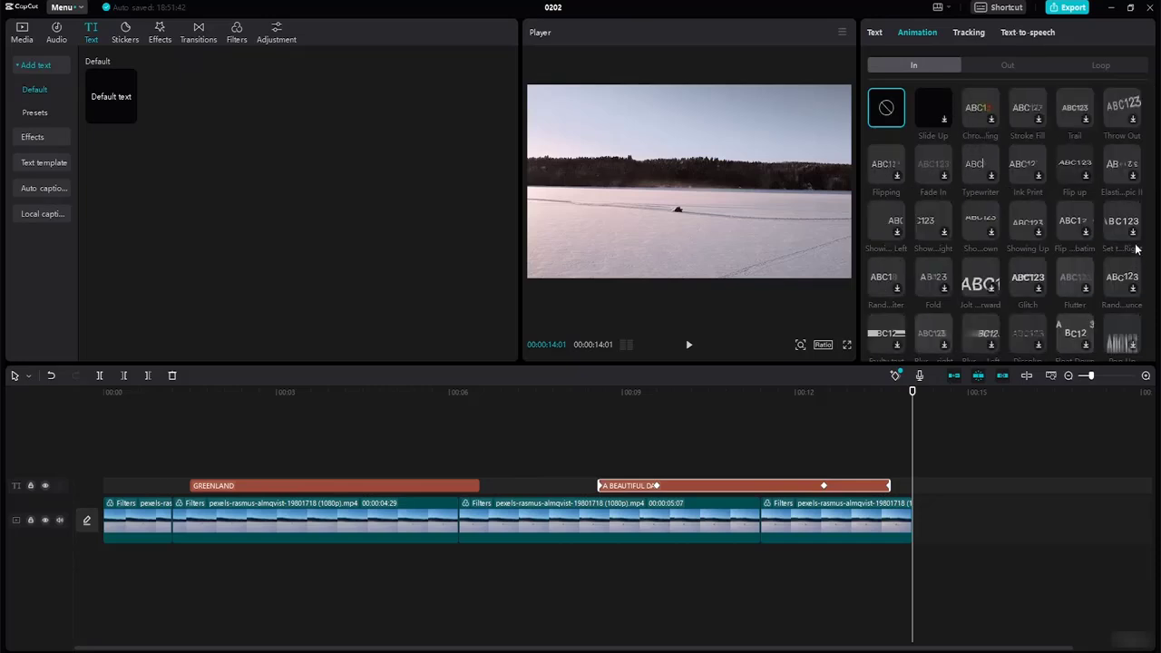
# Extend the GREENLAND title's end to about 7 s and move its last keyframe to the new end.
pyautogui.click(452, 490)
pyautogui.click(645, 487)
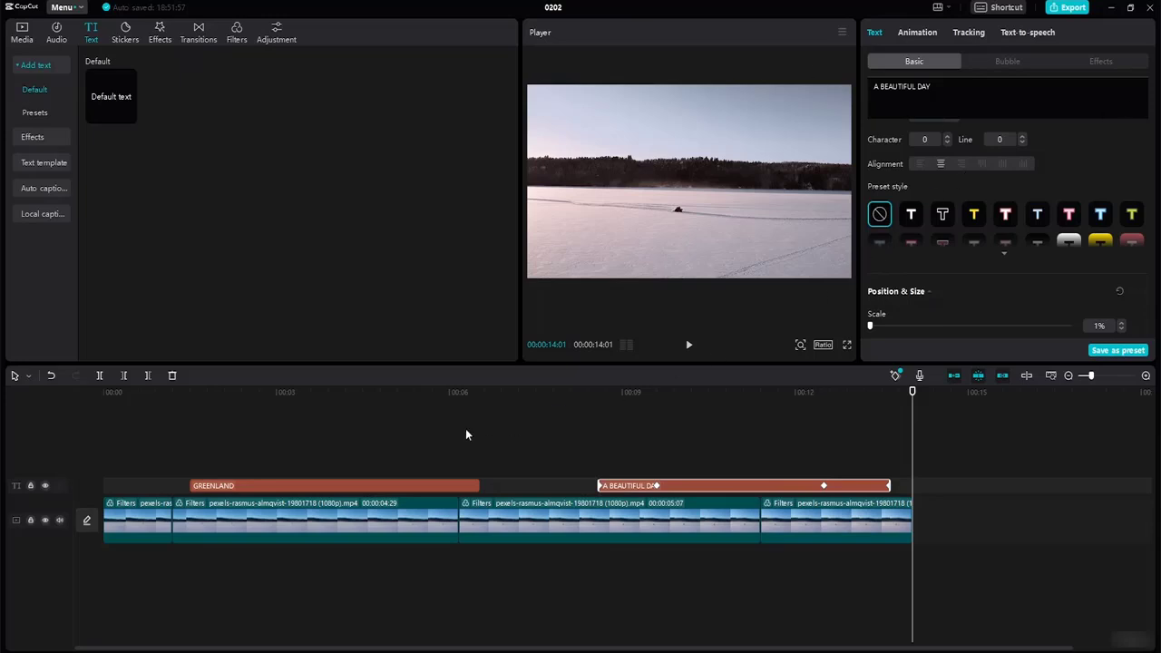
pyautogui.click(330, 486)
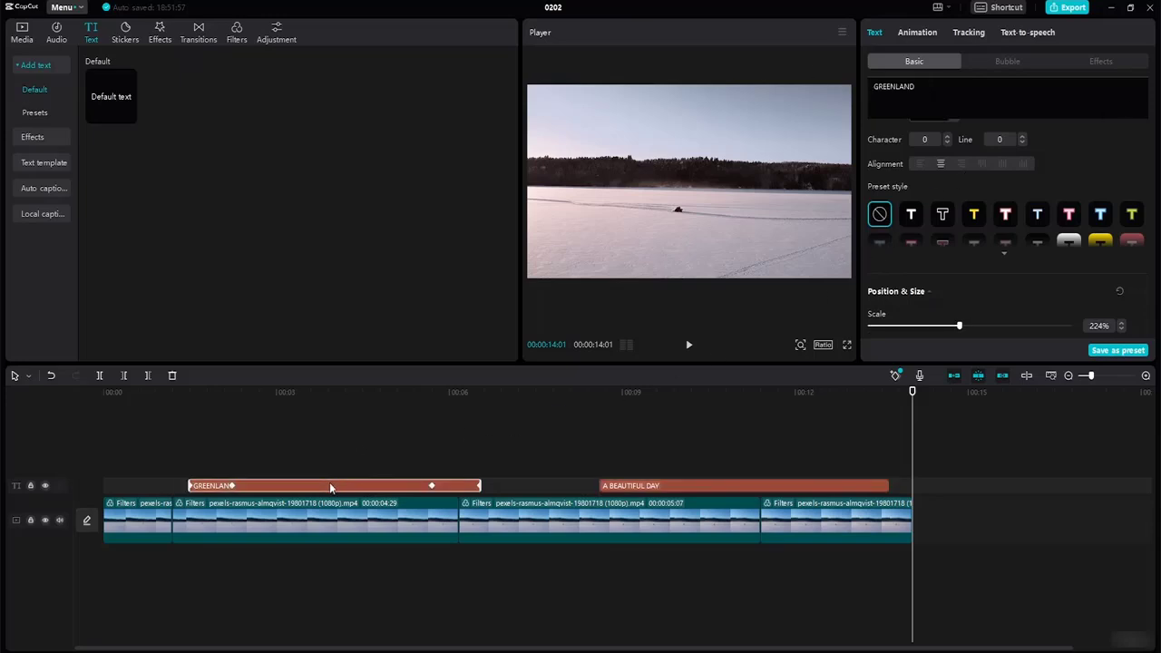
pyautogui.moveTo(480, 486); pyautogui.dragTo(515, 485)
pyautogui.click(481, 490)
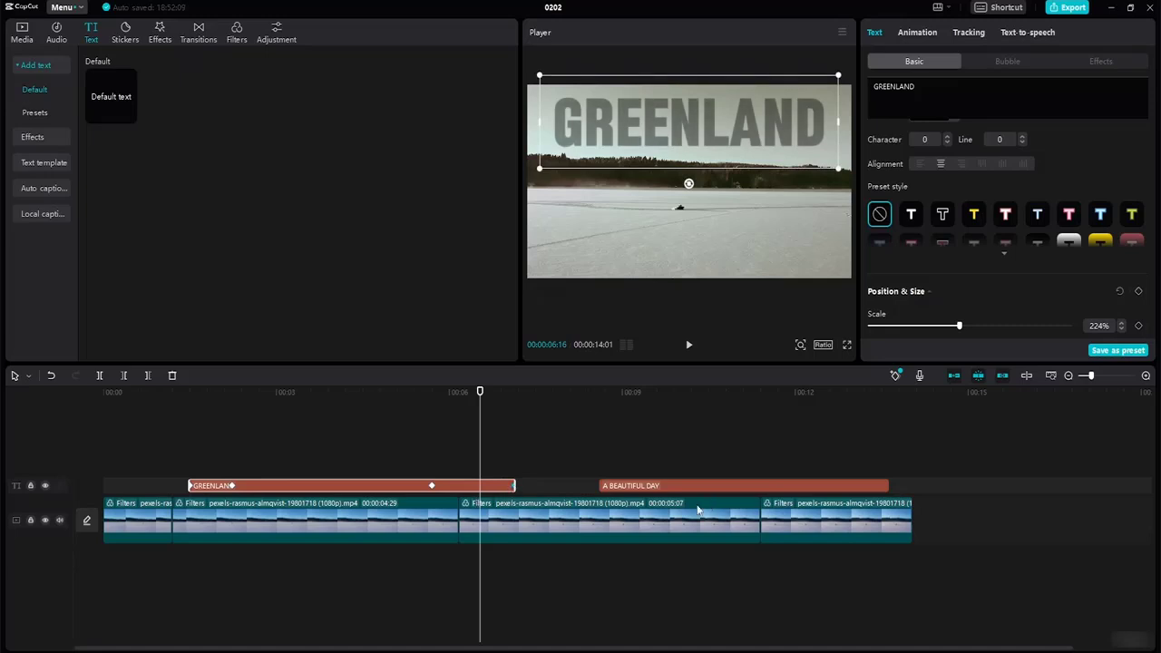
# Lengthen the A BEAUTIFUL DAY title so it starts at about 7.5 s and ends just before the video's end.
pyautogui.click(597, 485)
pyautogui.moveTo(598, 485); pyautogui.dragTo(537, 486)
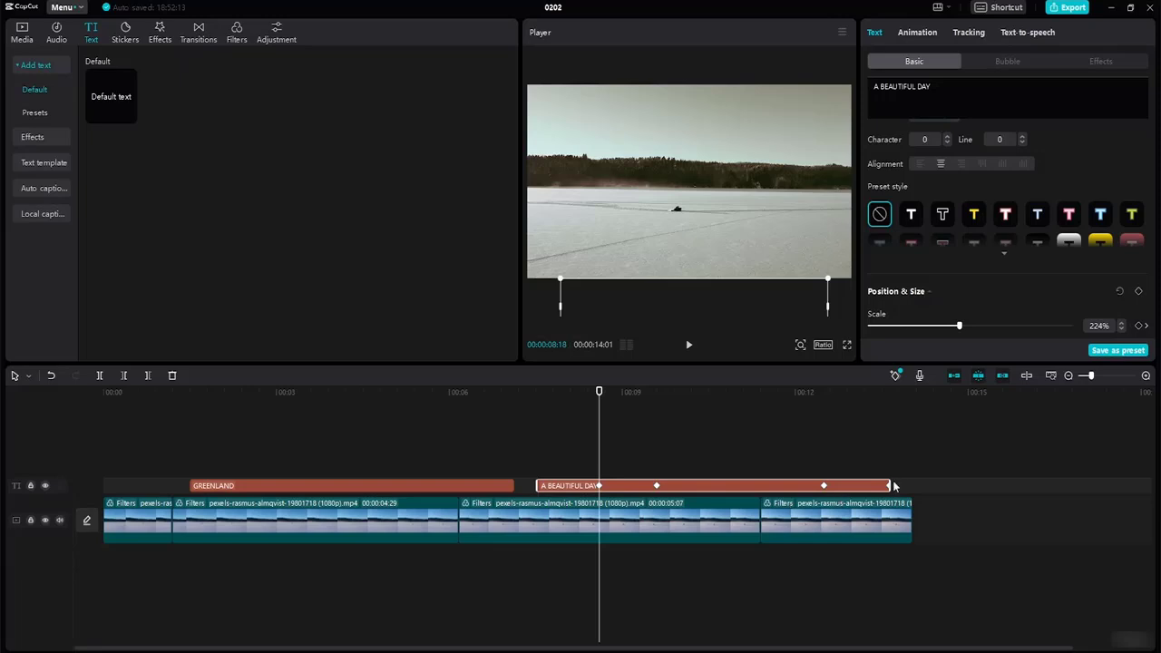
pyautogui.moveTo(889, 485); pyautogui.dragTo(903, 483)
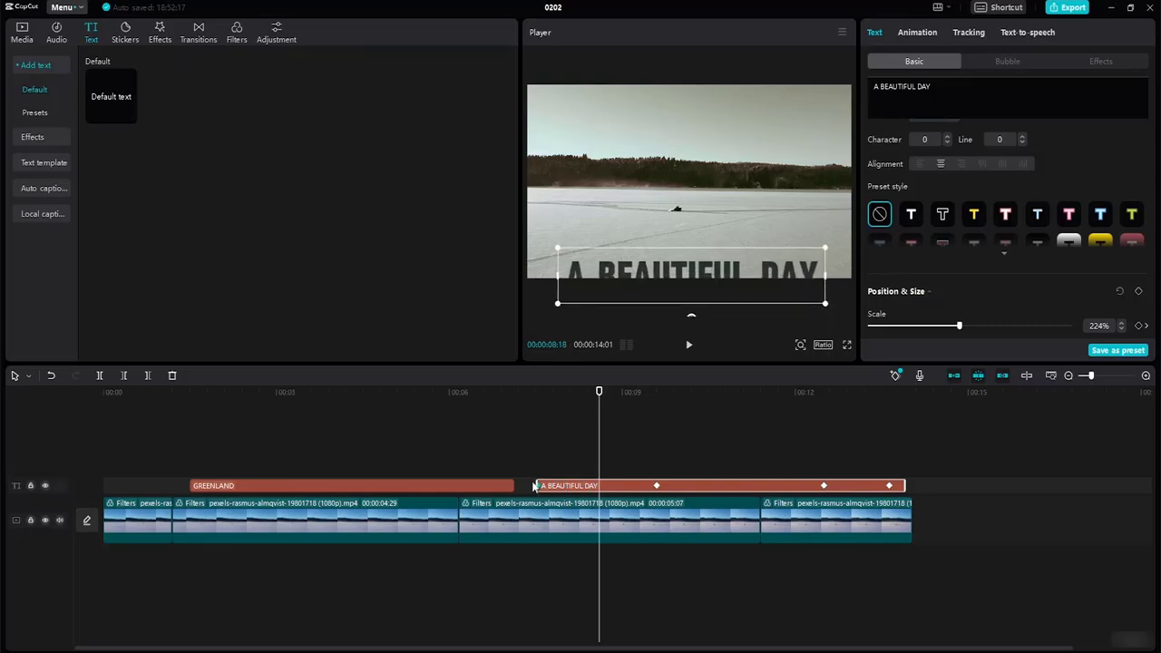
# Shift the A BEAUTIFUL DAY title's first three keyframes earlier, to its start, about 8 s and about 11.3 s.
pyautogui.click(656, 485)
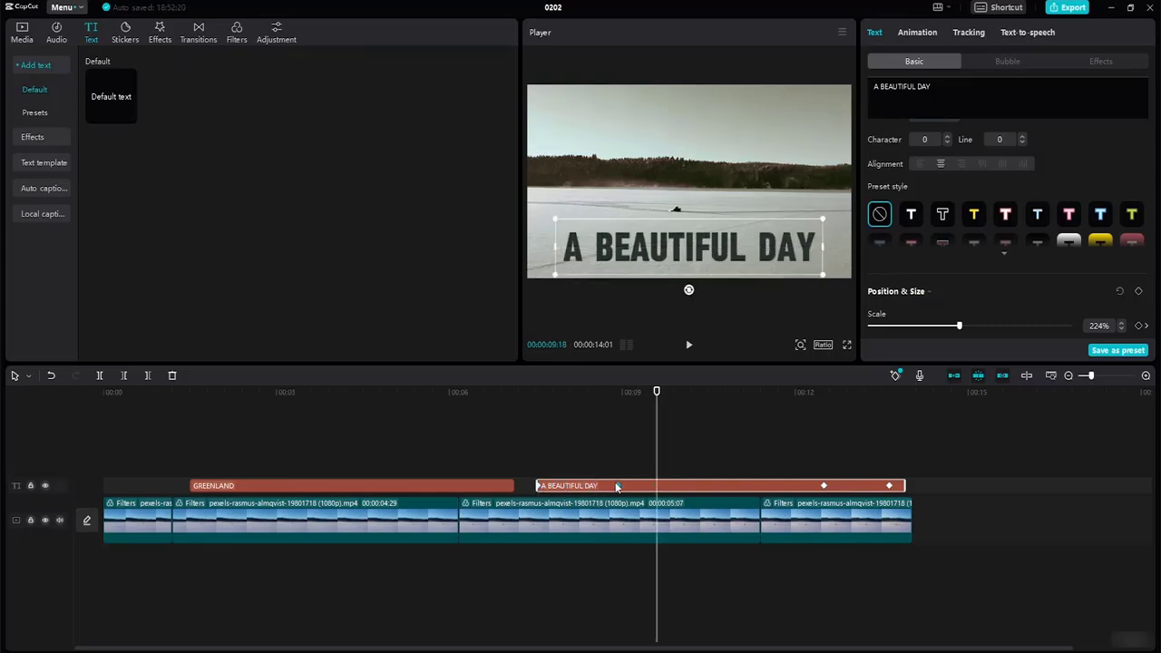
pyautogui.click(821, 487)
pyautogui.moveTo(814, 486); pyautogui.dragTo(752, 489)
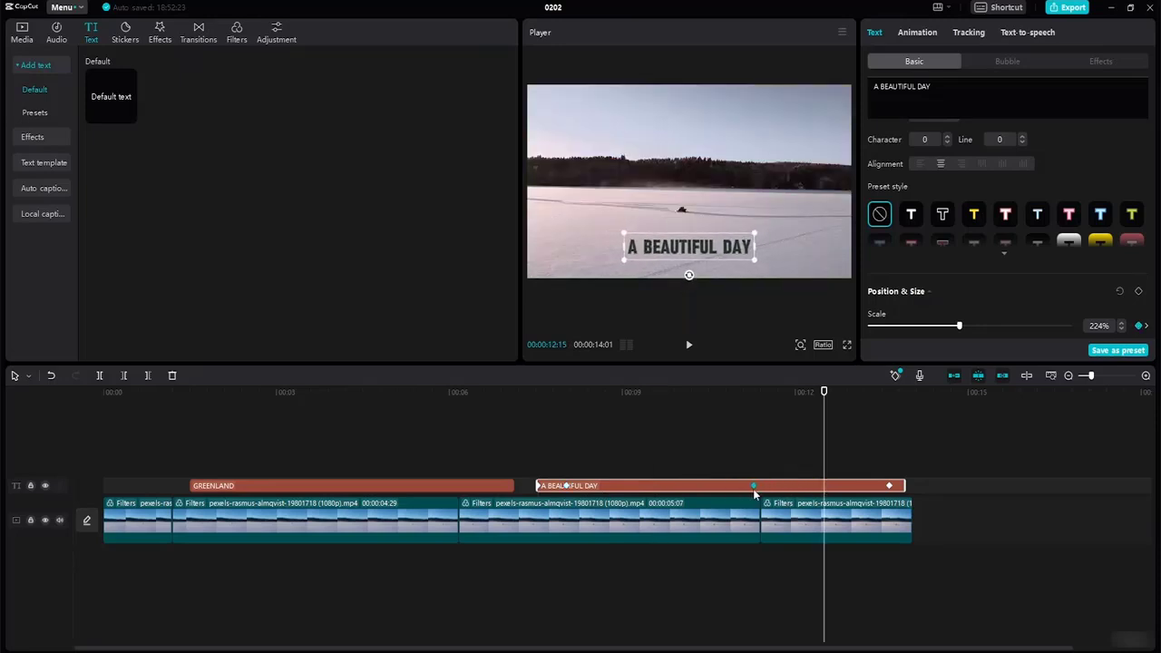
# Play the edit from about 6:20 to check the retimed titles, and return the playhead to the beginning.
pyautogui.moveTo(824, 394); pyautogui.dragTo(487, 436)
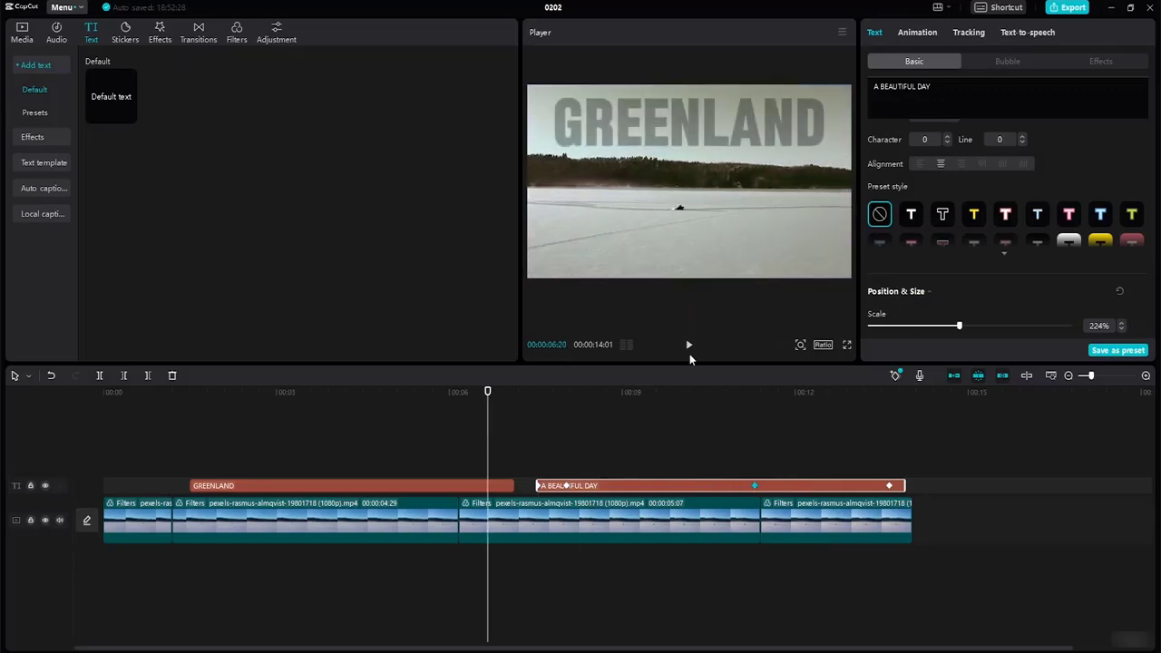
pyautogui.click(689, 348)
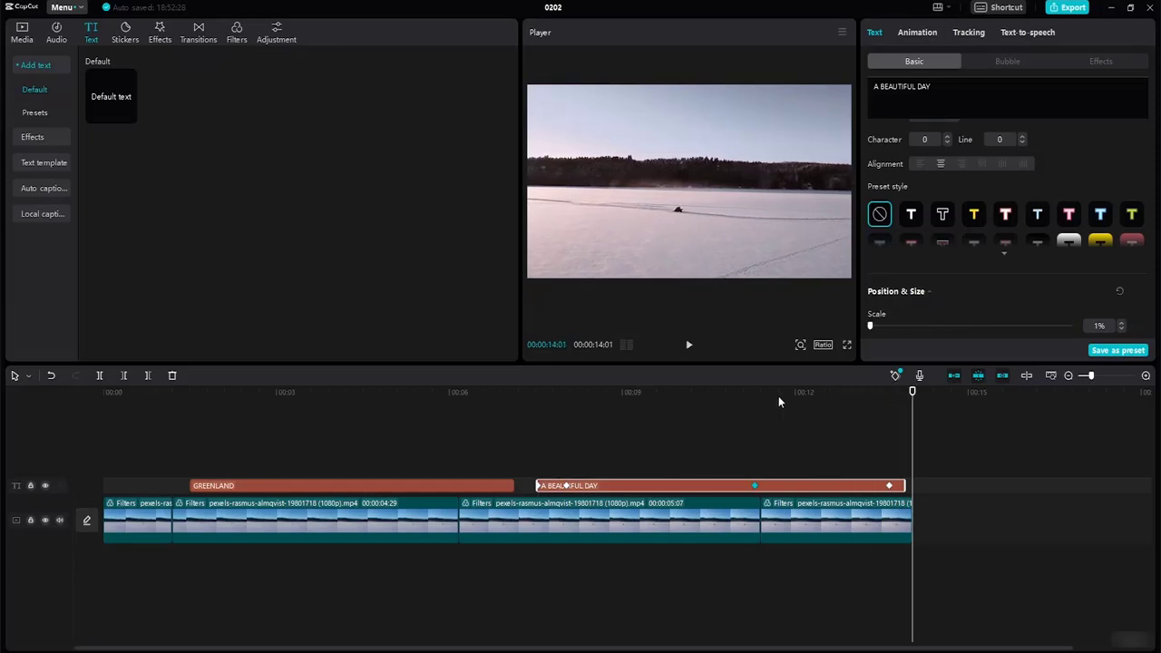
pyautogui.click(945, 445)
pyautogui.click(818, 487)
pyautogui.moveTo(912, 396); pyautogui.dragTo(82, 367)
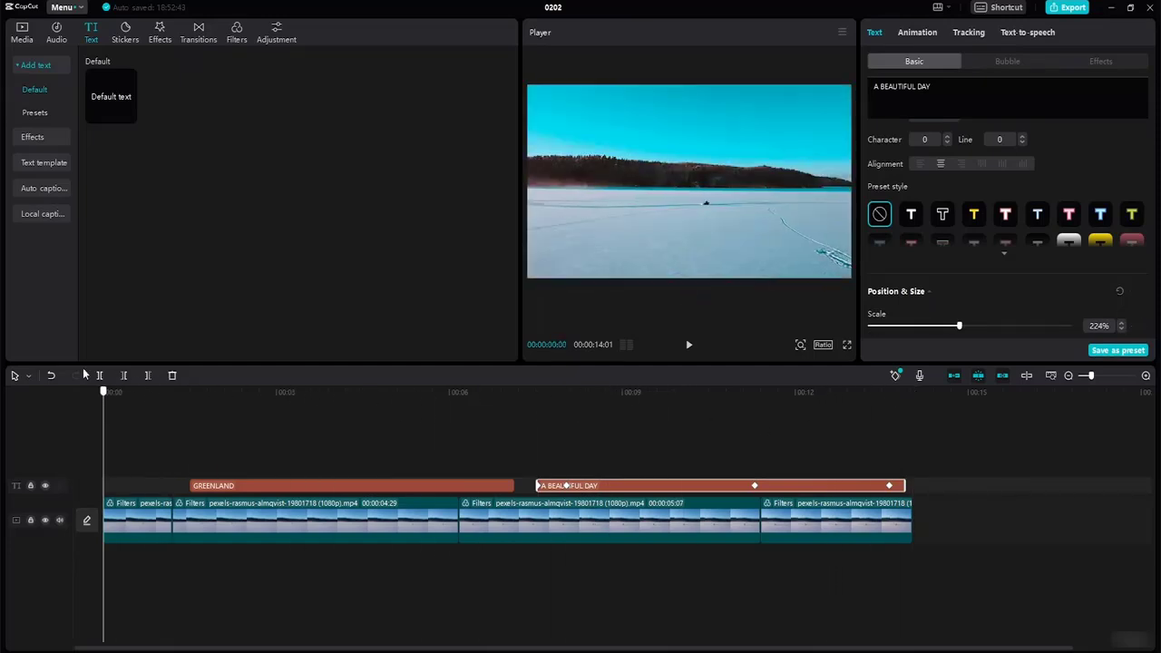
# Search the music library for "adventure".
pyautogui.click(54, 36)
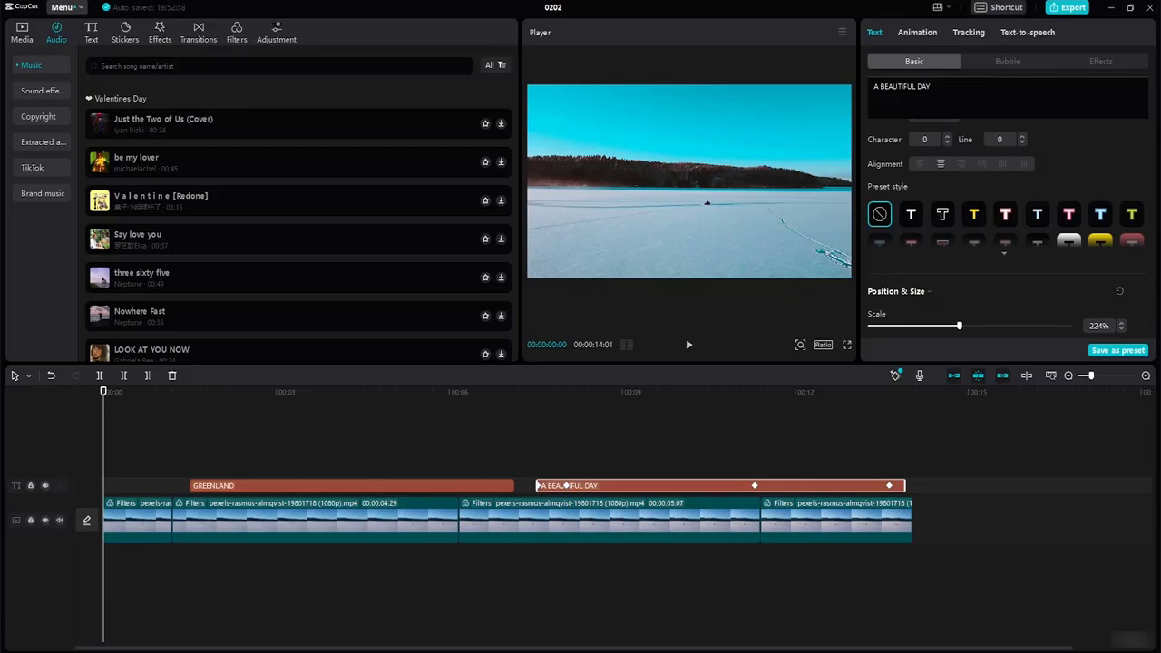
pyautogui.write('s')
pyautogui.press('Return')
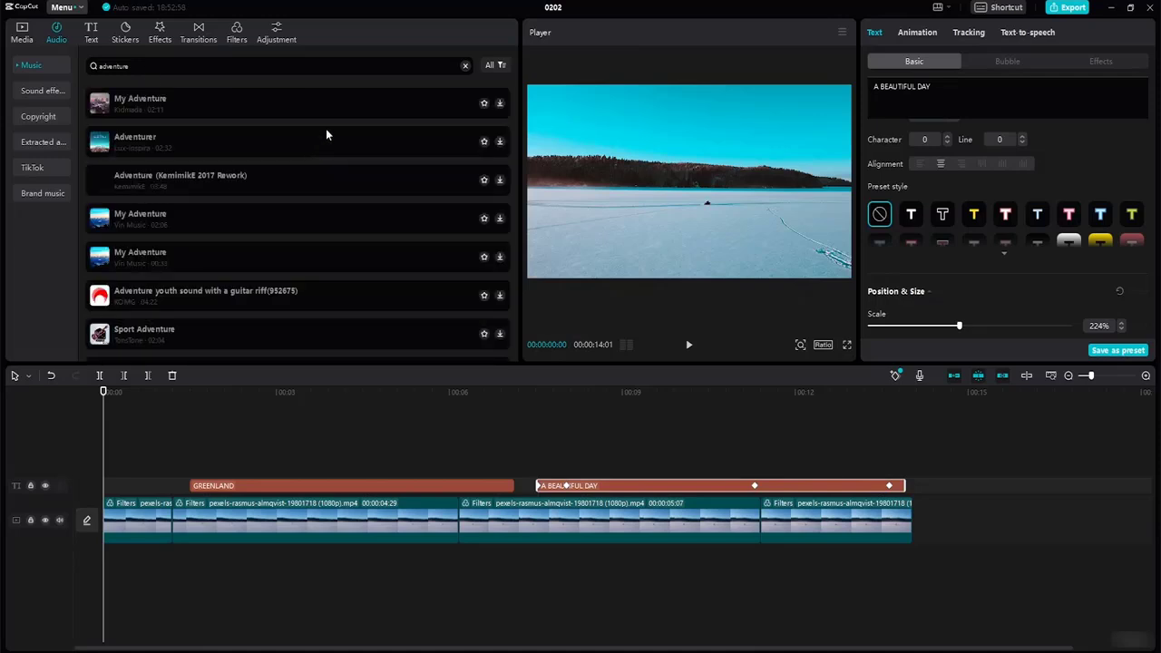
# Audition the My Adventure and Adventurer tracks and try Adventure (KemimikE 2017 Rework).
pyautogui.click(100, 146)
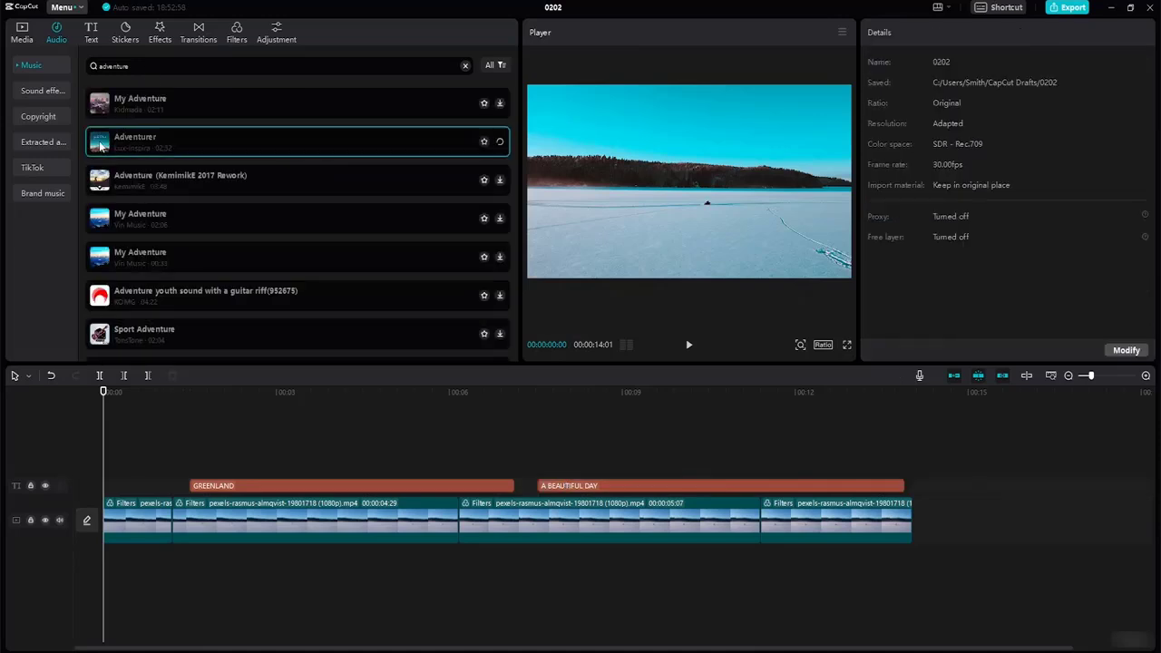
pyautogui.click(104, 103)
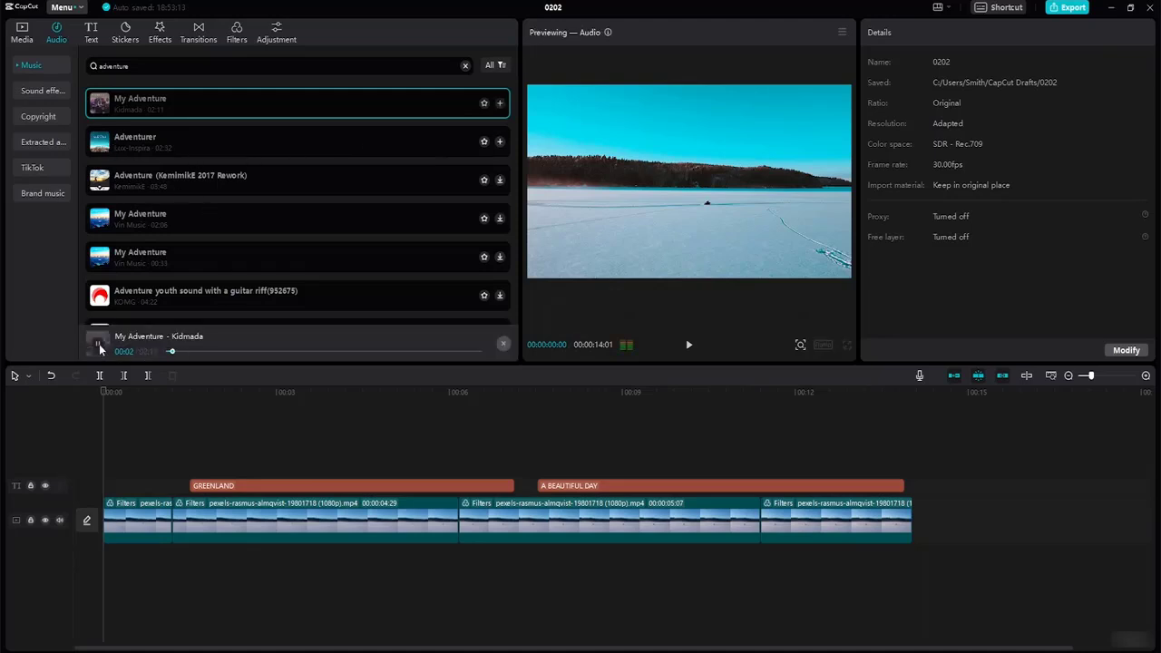
pyautogui.click(99, 344)
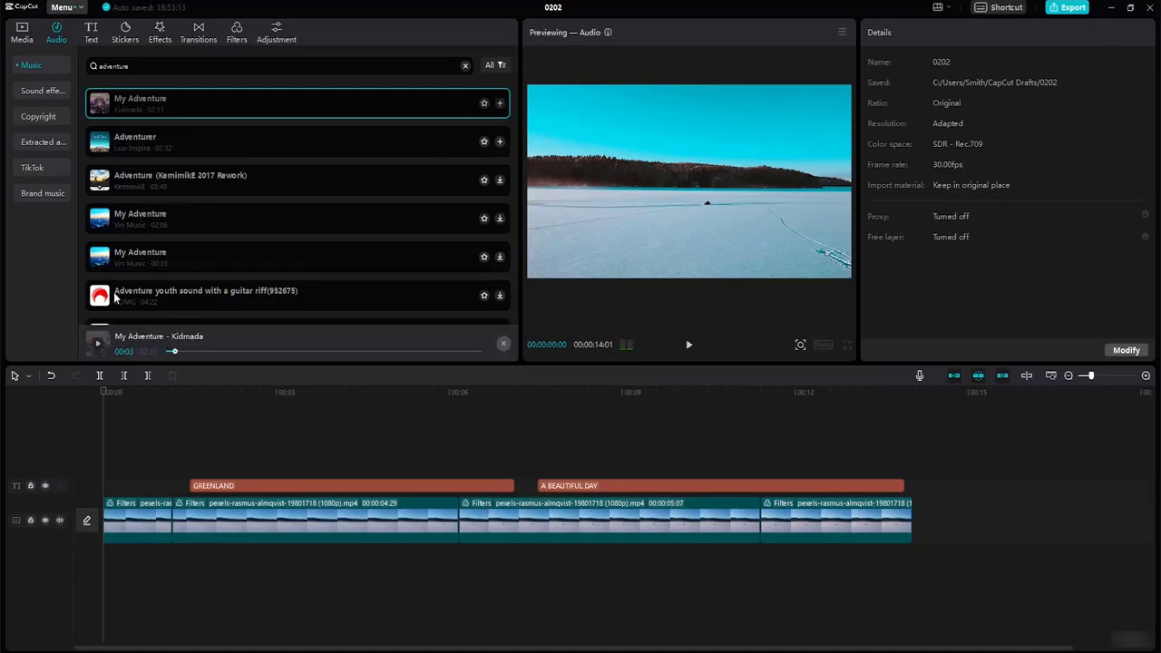
pyautogui.click(101, 145)
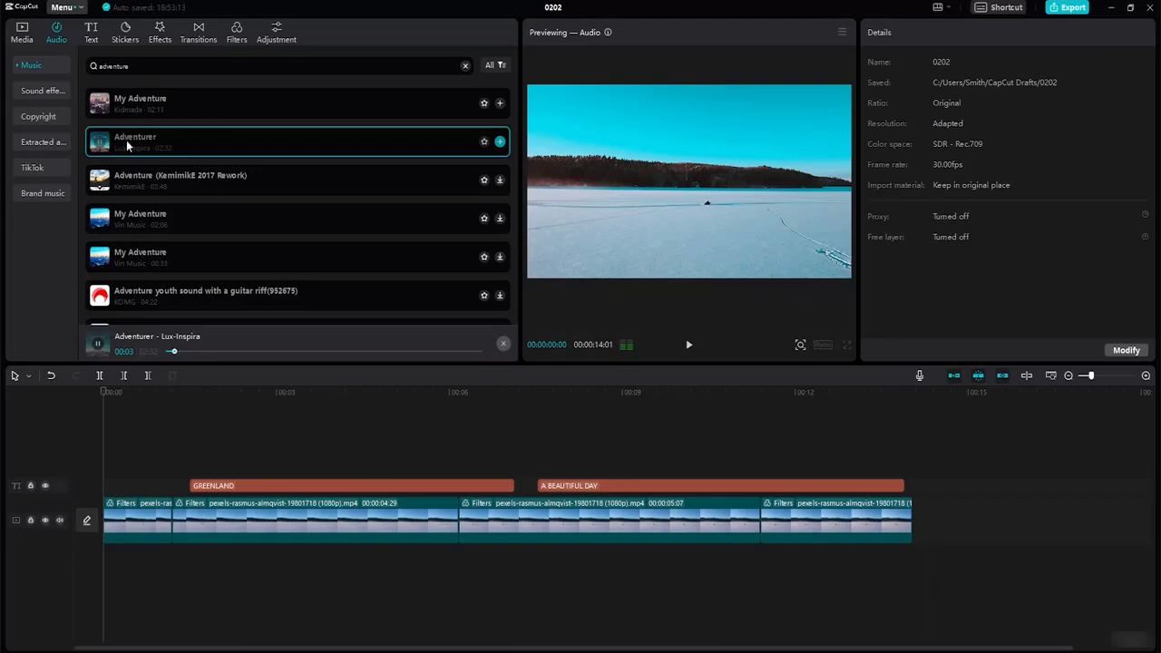
pyautogui.click(103, 144)
pyautogui.moveTo(141, 147); pyautogui.dragTo(152, 176)
pyautogui.click(152, 175)
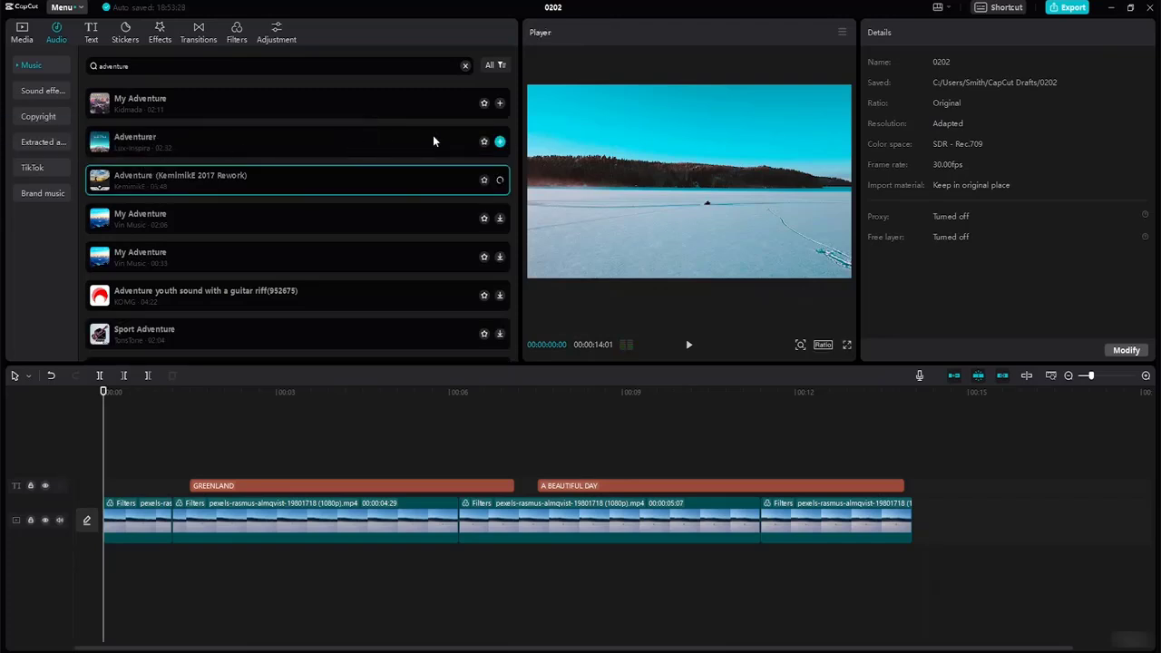
# Add the Adventurer track to the timeline, trim off its opening and move it back to the timeline's start.
pyautogui.click(500, 143)
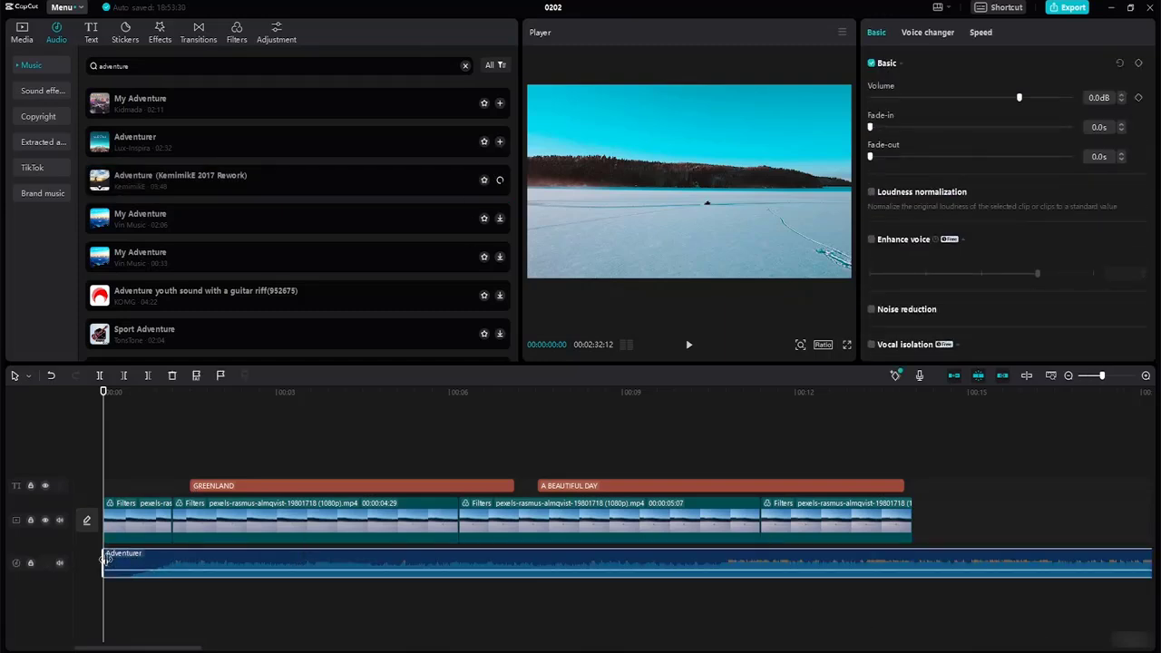
pyautogui.moveTo(106, 560); pyautogui.dragTo(169, 559)
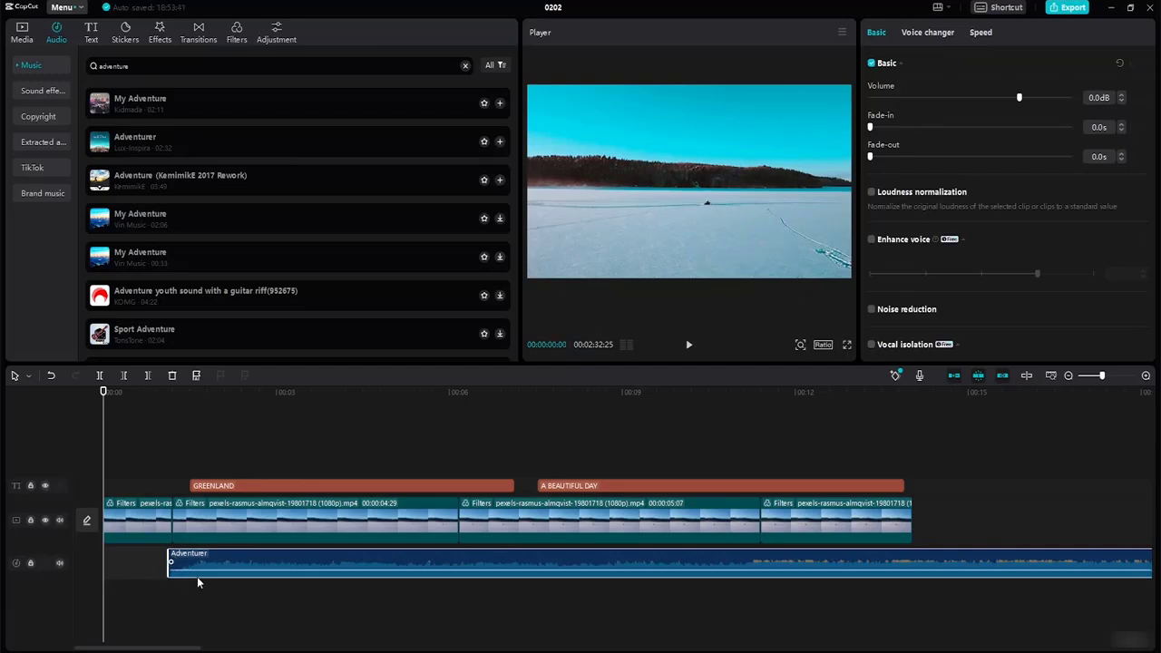
pyautogui.moveTo(254, 564); pyautogui.dragTo(191, 561)
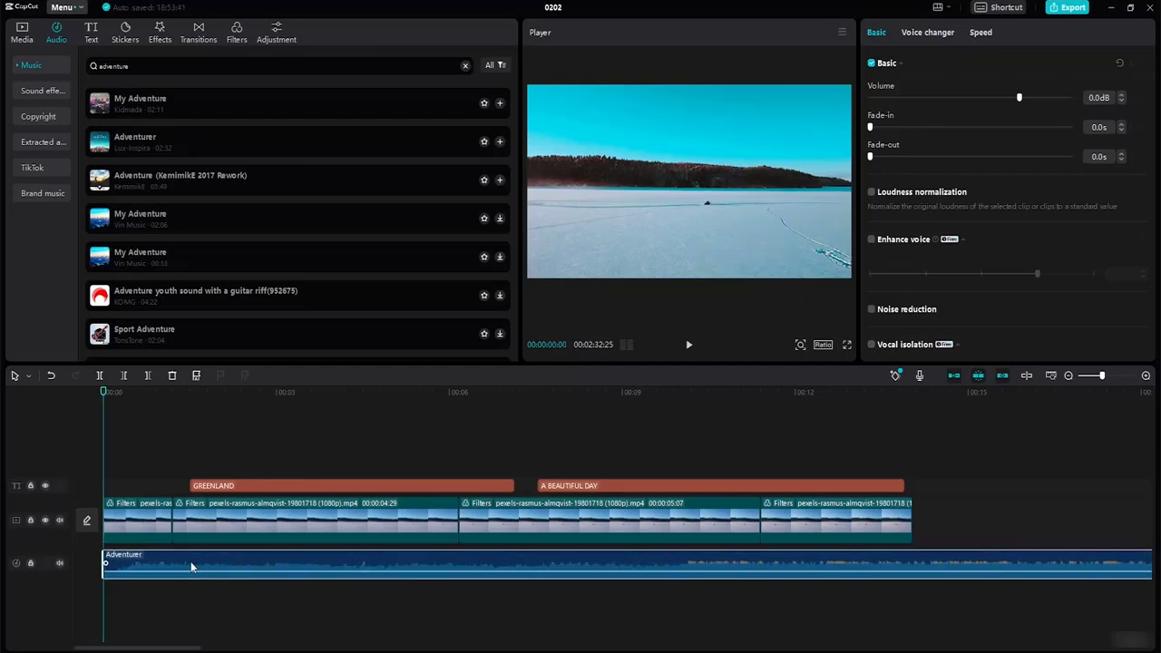
# Trim the Adventurer track's end to match the video's end at 14:01, and return the playhead to the beginning.
pyautogui.click(1051, 376)
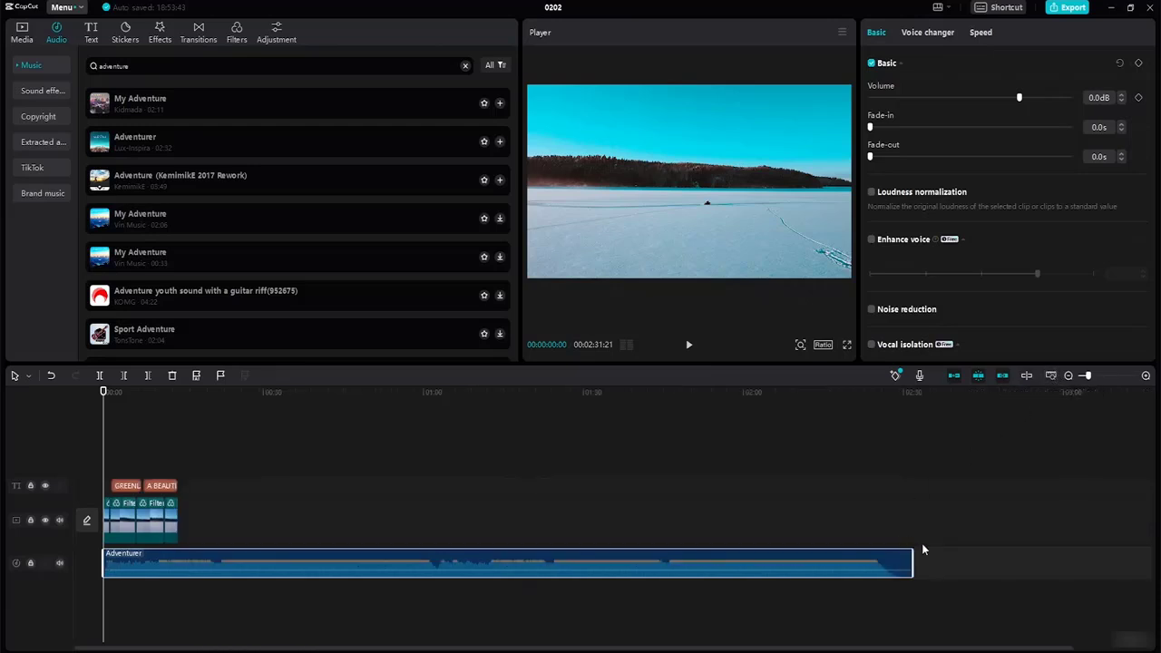
pyautogui.moveTo(912, 556); pyautogui.dragTo(179, 548)
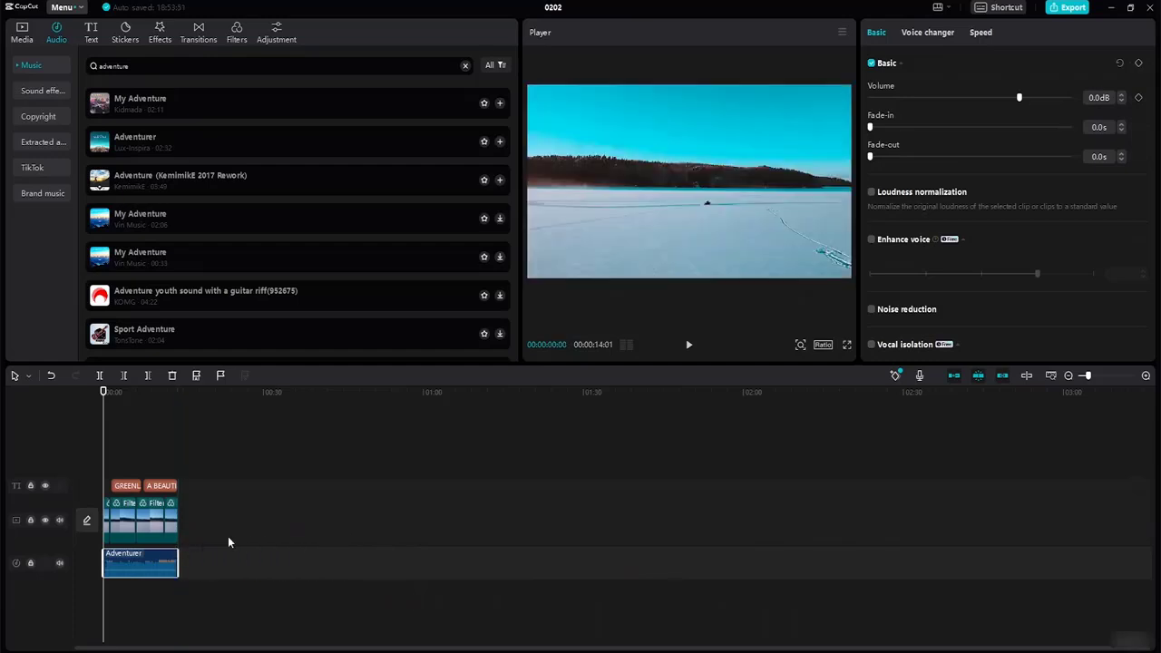
pyautogui.click(1051, 376)
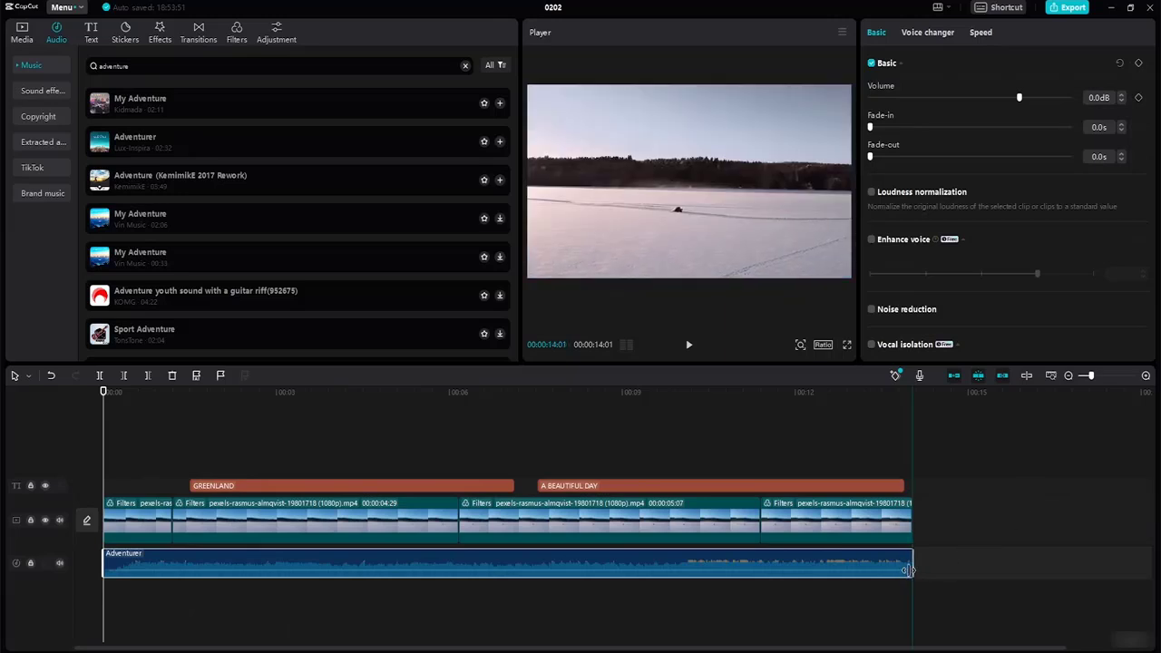
pyautogui.click(949, 561)
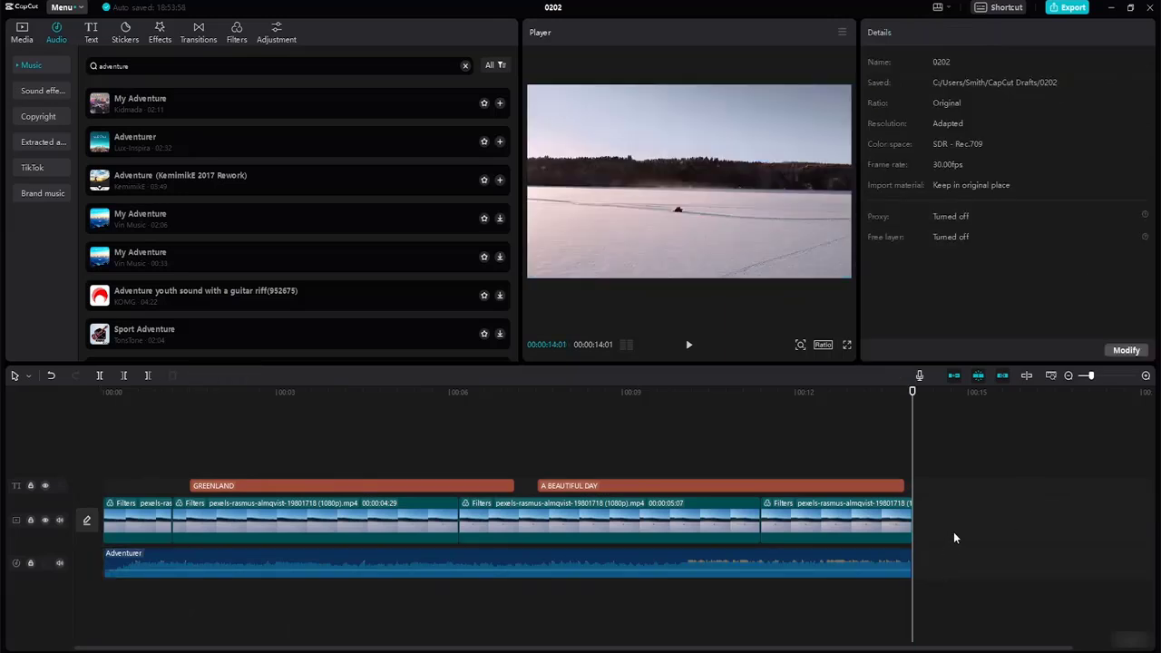
pyautogui.moveTo(912, 392); pyautogui.dragTo(76, 384)
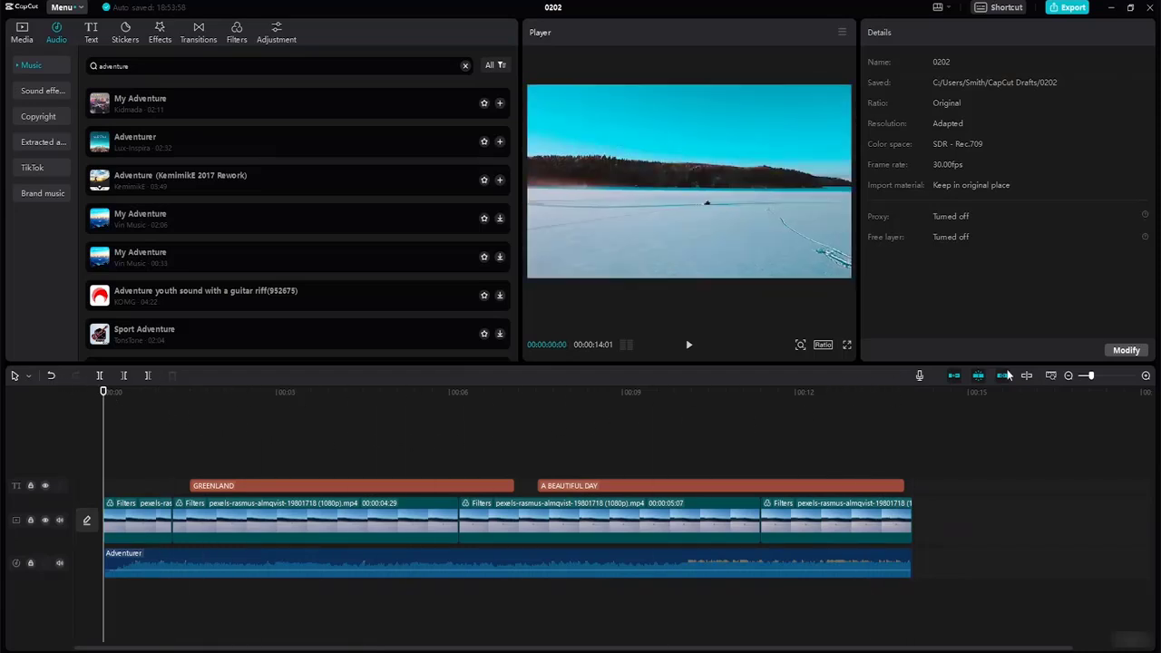
# Give the Adventurer track a 1.0 s fade-in and a 1.0 s fade-out, and enable loudness normalization.
pyautogui.click(668, 569)
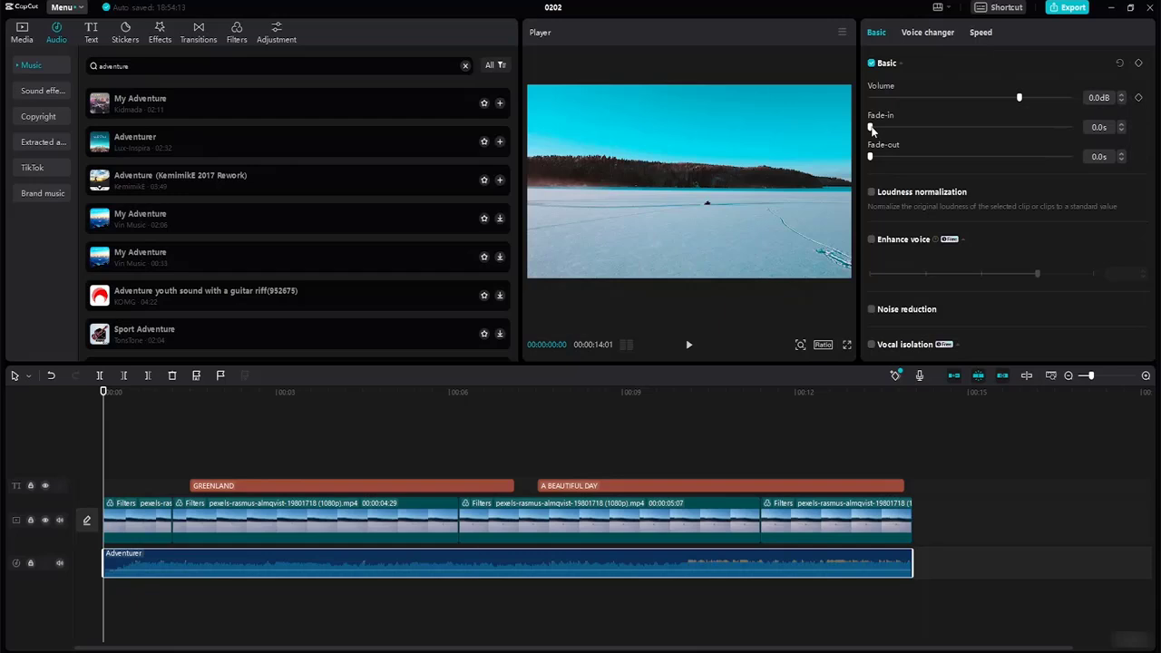
pyautogui.moveTo(872, 129)
pyautogui.mouseDown()
pyautogui.moveTo(909, 129)
pyautogui.moveTo(892, 122)
pyautogui.mouseUp()
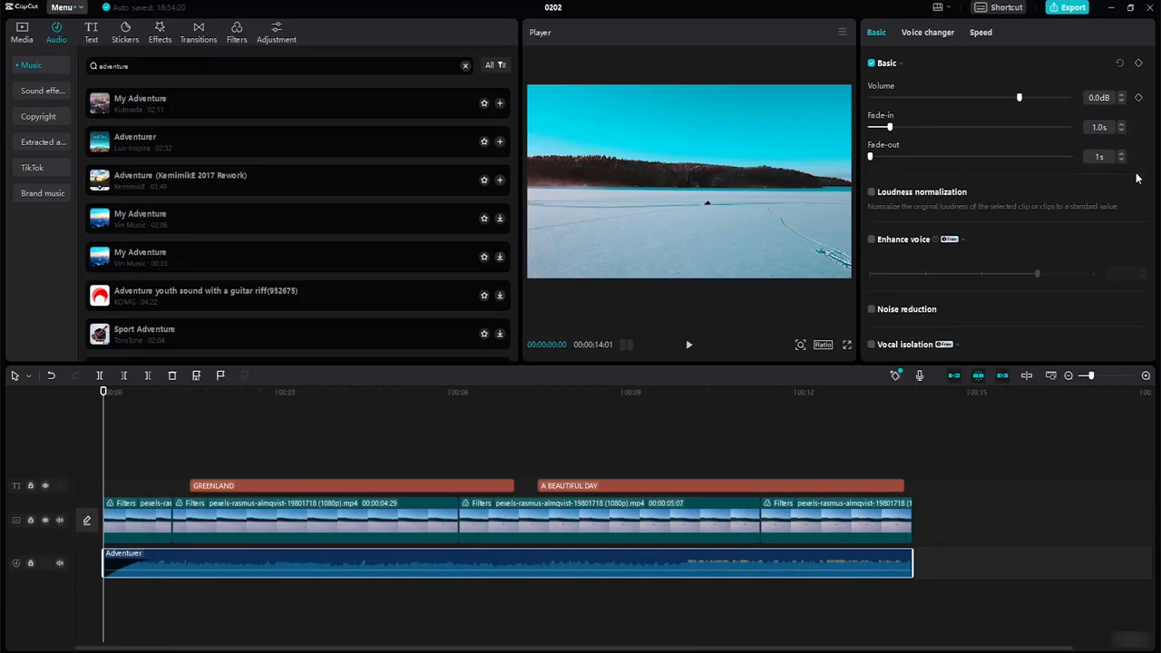
pyautogui.press('Return')
pyautogui.click(872, 193)
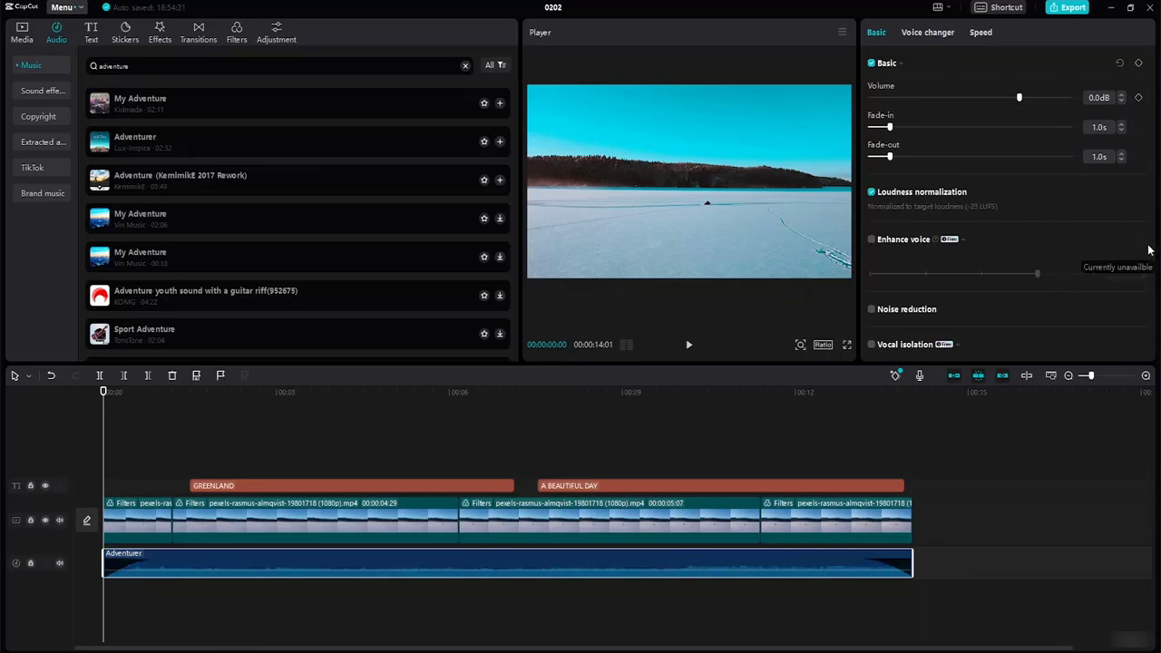
# Preview the finished edit and export it, titled Keyframes, to the Capcut Semi-Advanced Tutorial Resource File - (4 Hrs) folder on the Desktop.
pyautogui.moveTo(1155, 250); pyautogui.dragTo(1151, 320)
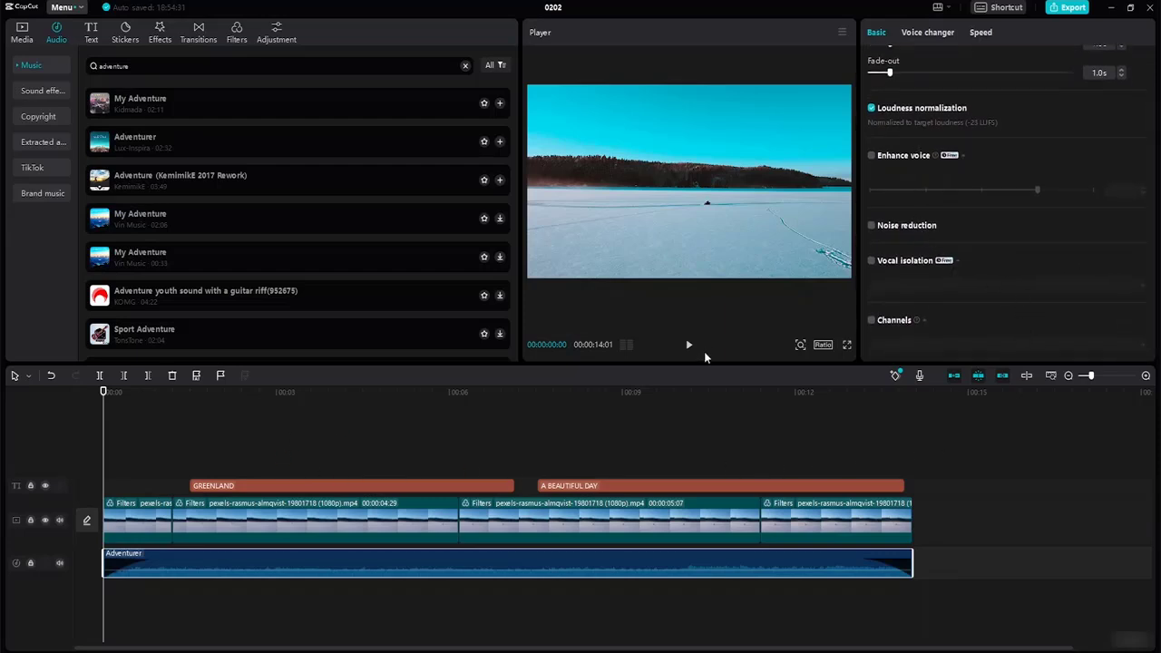
pyautogui.click(689, 347)
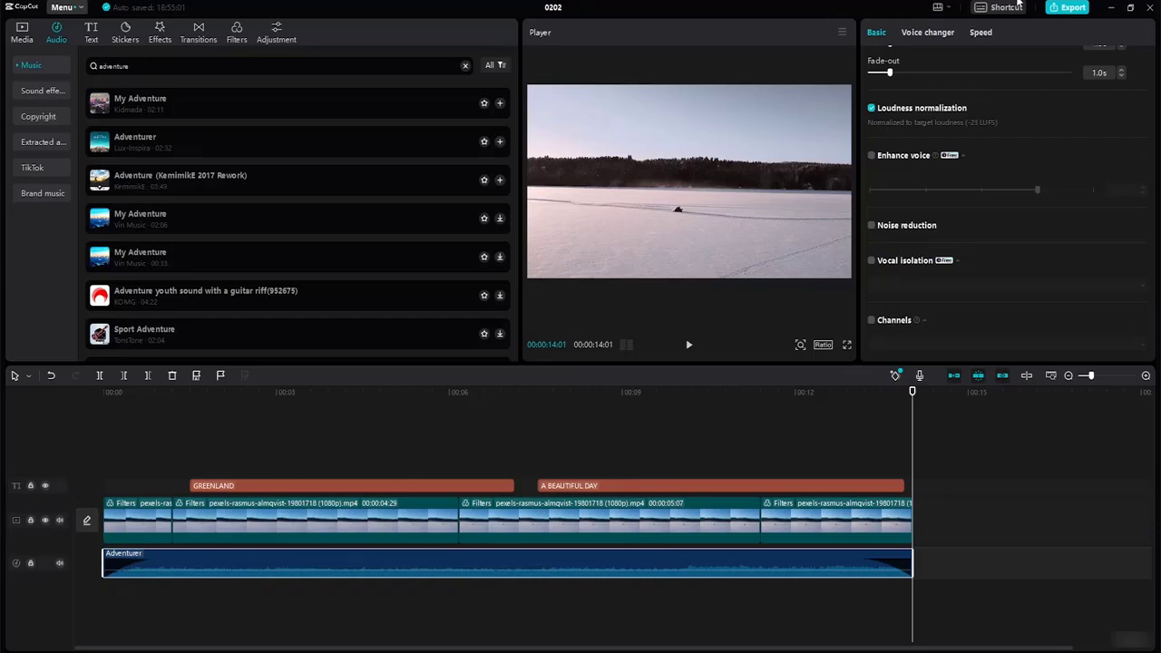
pyautogui.click(1066, 9)
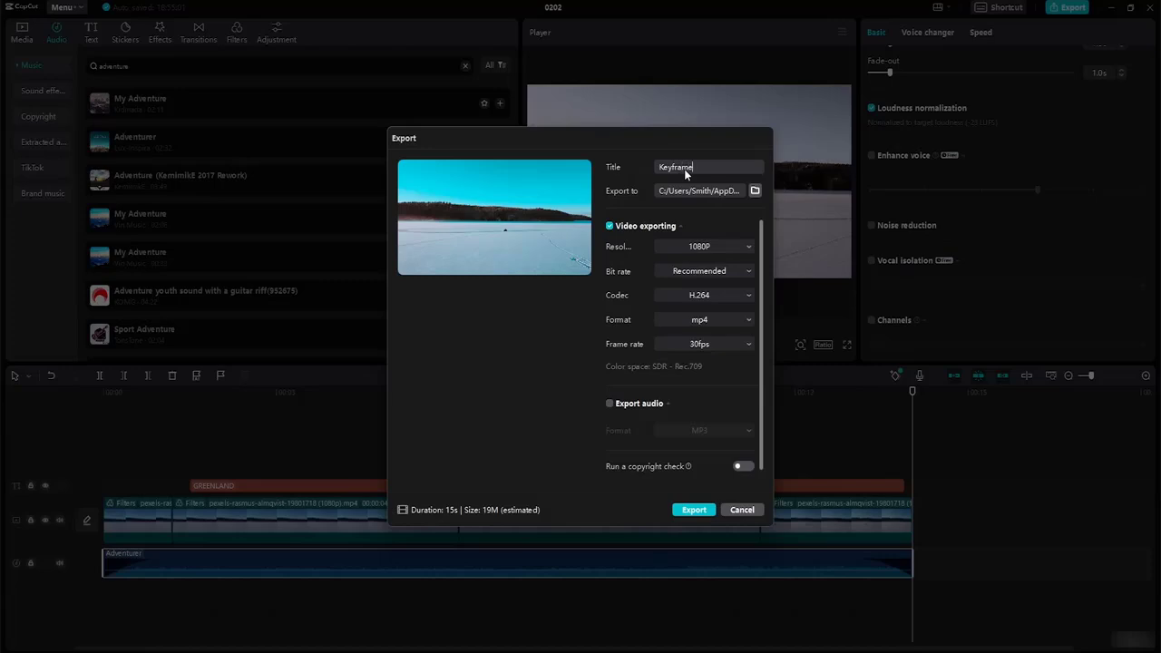
pyautogui.click(755, 191)
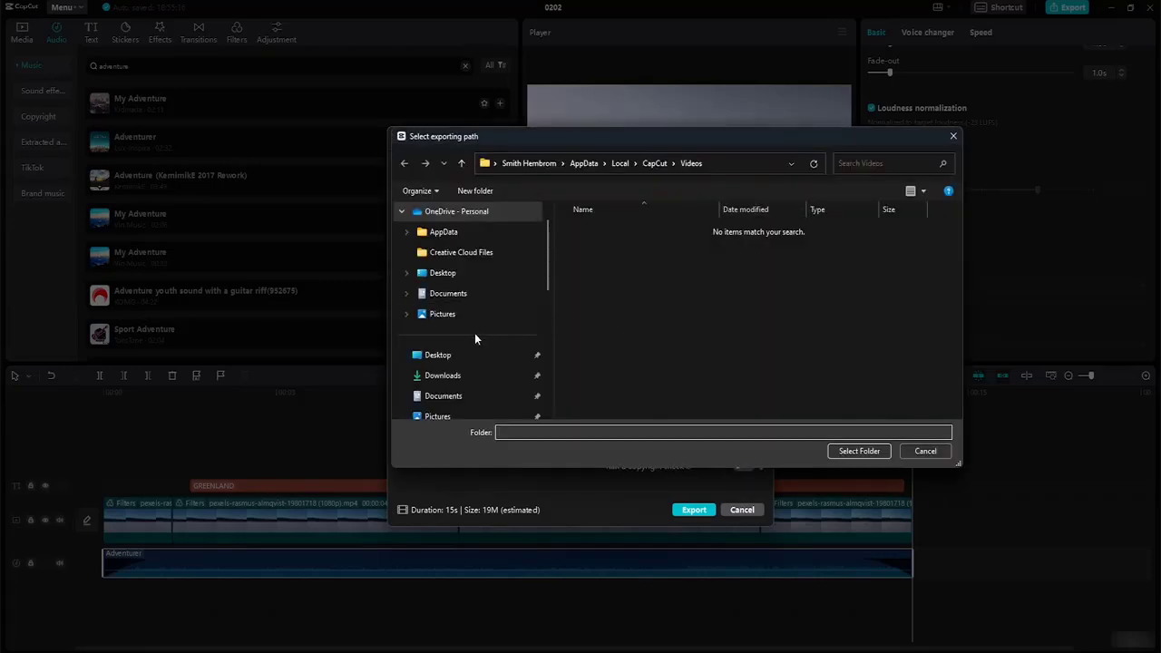
pyautogui.click(463, 379)
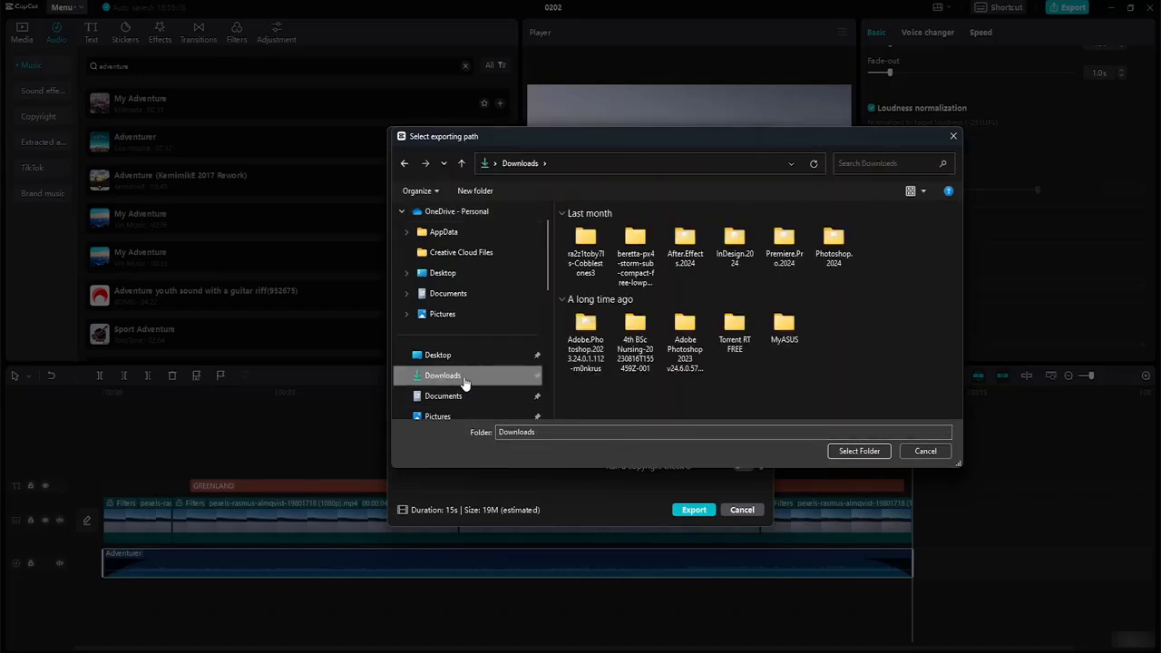
pyautogui.click(467, 358)
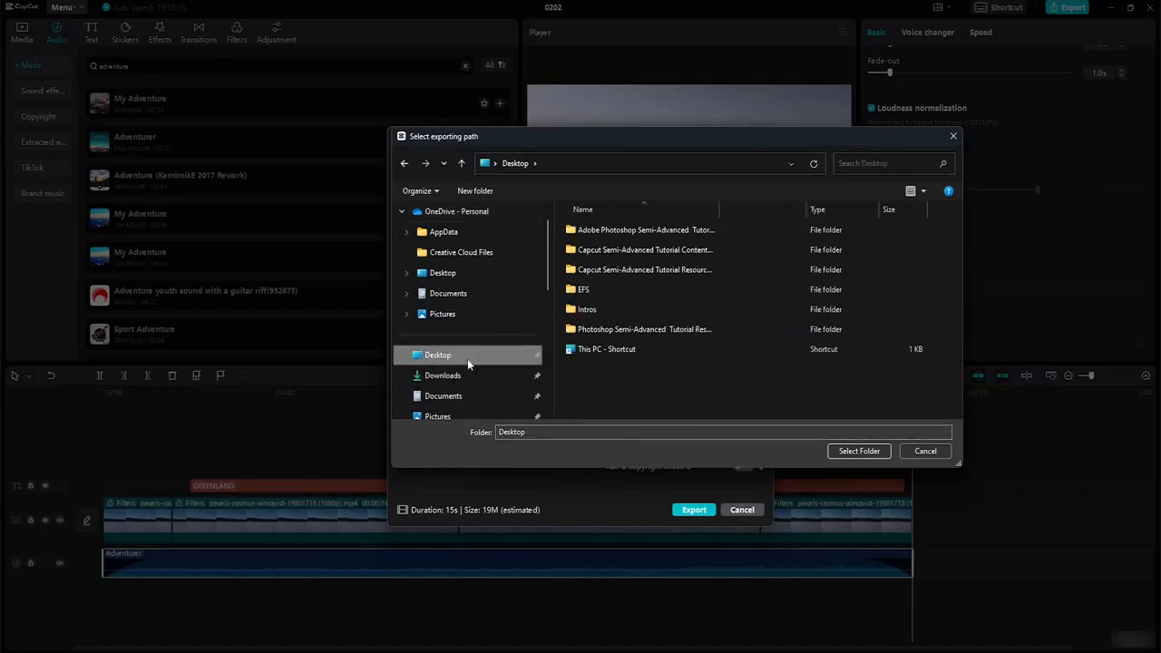
pyautogui.doubleClick(662, 271)
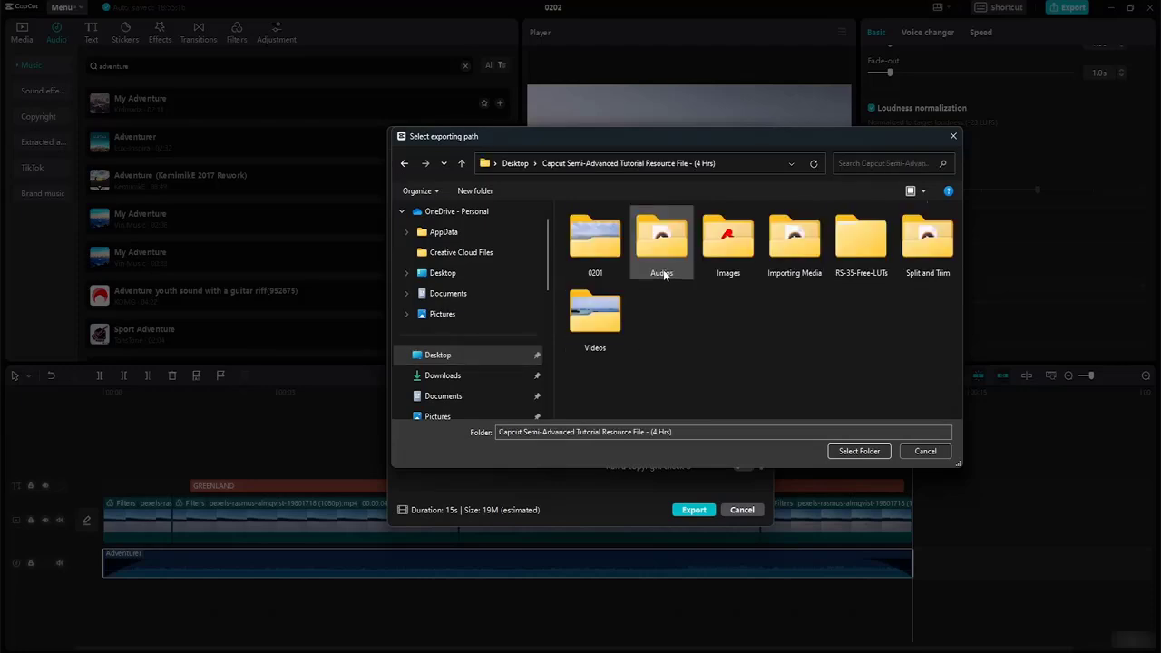
pyautogui.click(850, 448)
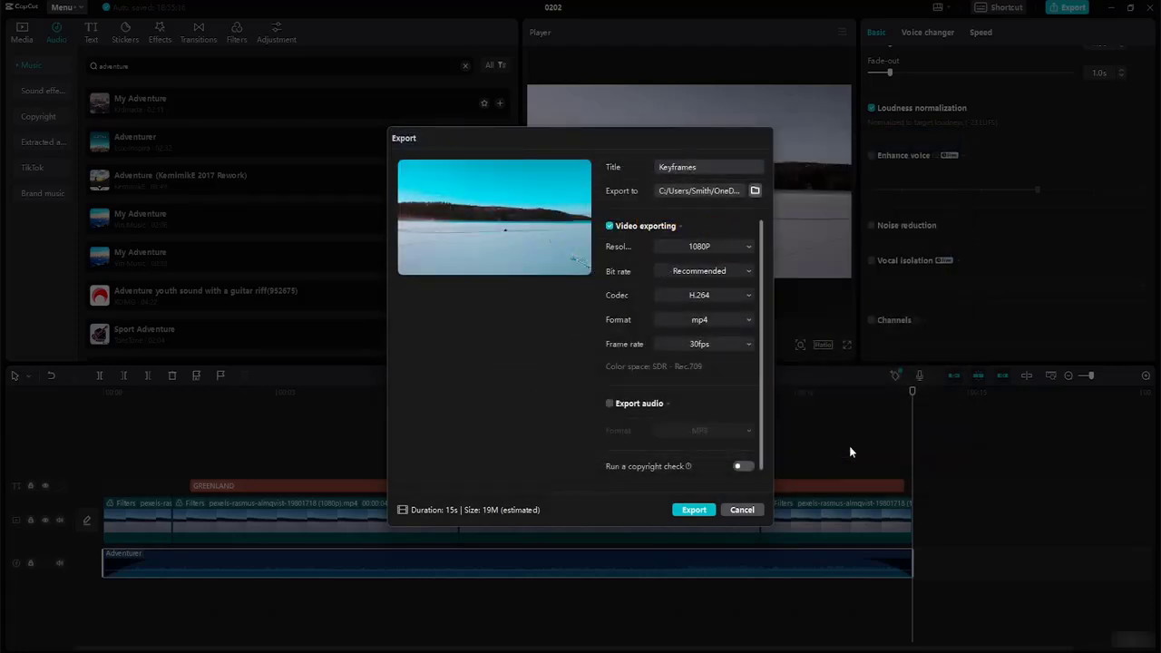
pyautogui.click(695, 510)
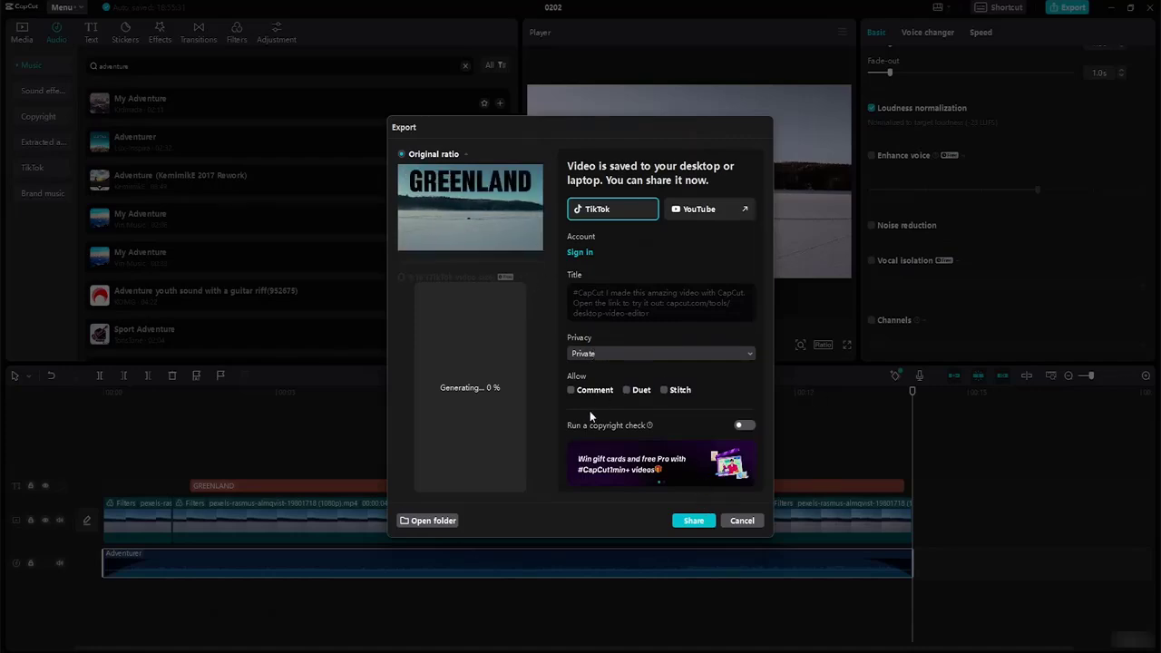
pyautogui.click(748, 522)
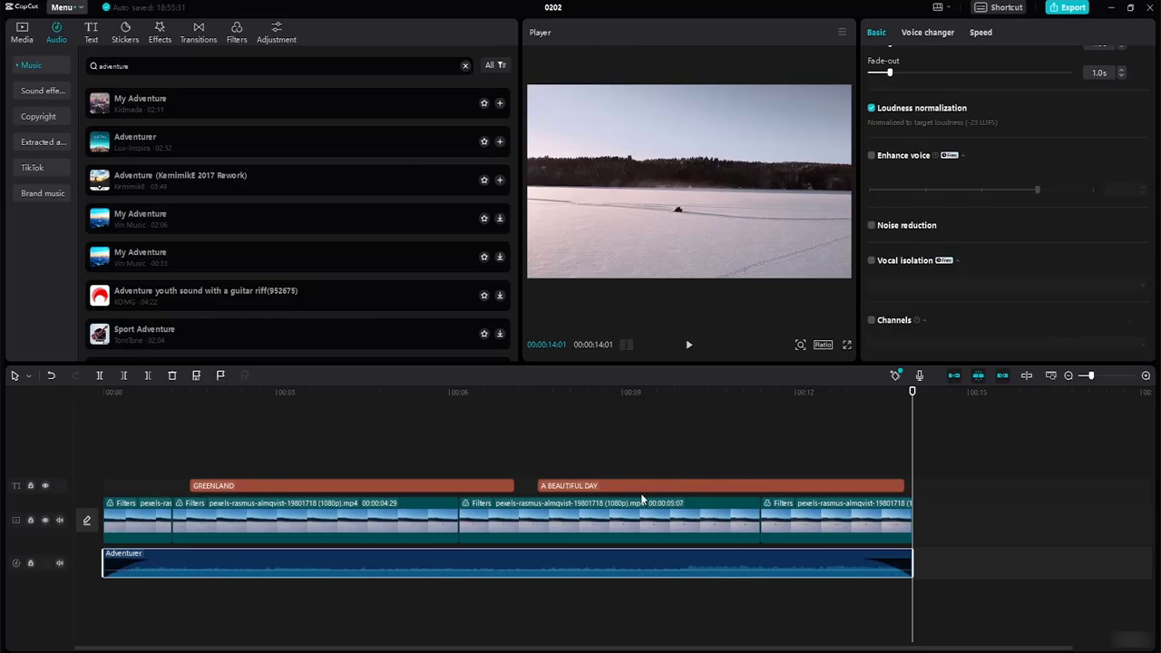
# Switch to File Explorer, show the tutorial resource folder with large icons and open the exported Keyframes video.
pyautogui.click(606, 454)
pyautogui.hotkey('alt', 'Tab')
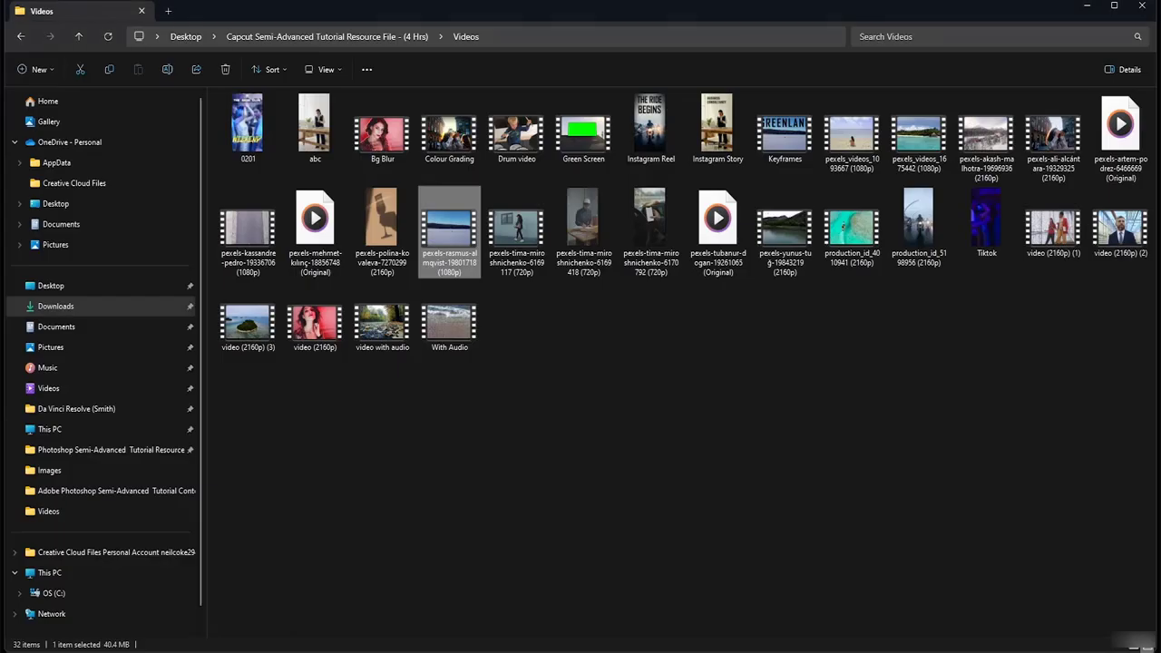
pyautogui.click(91, 288)
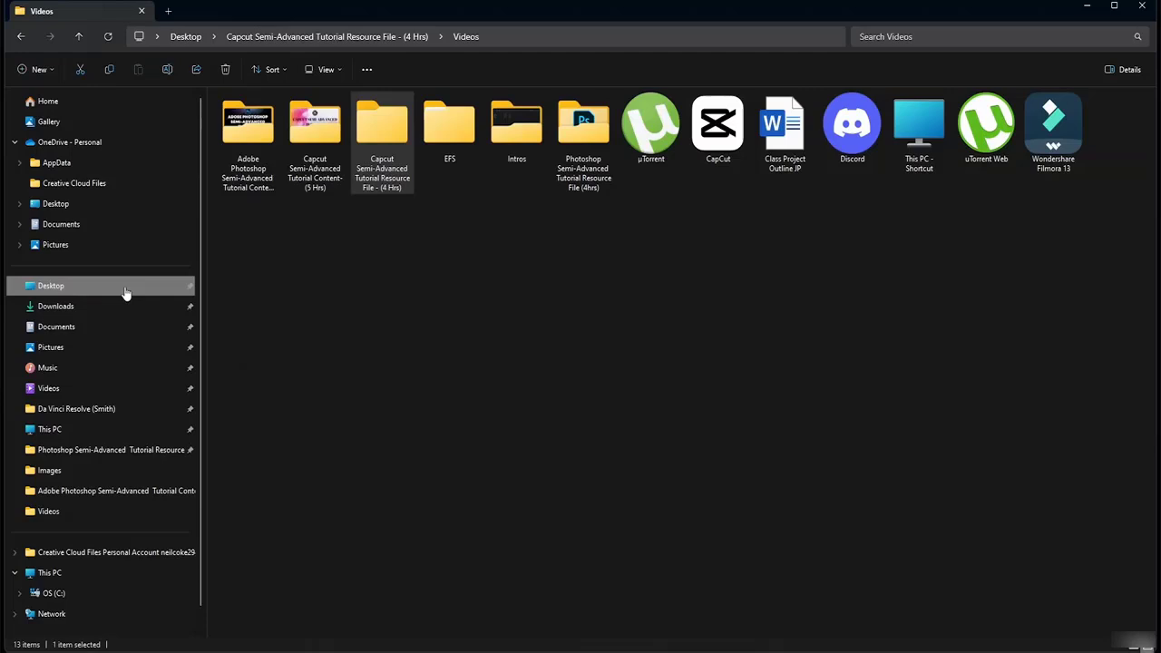
pyautogui.doubleClick(403, 185)
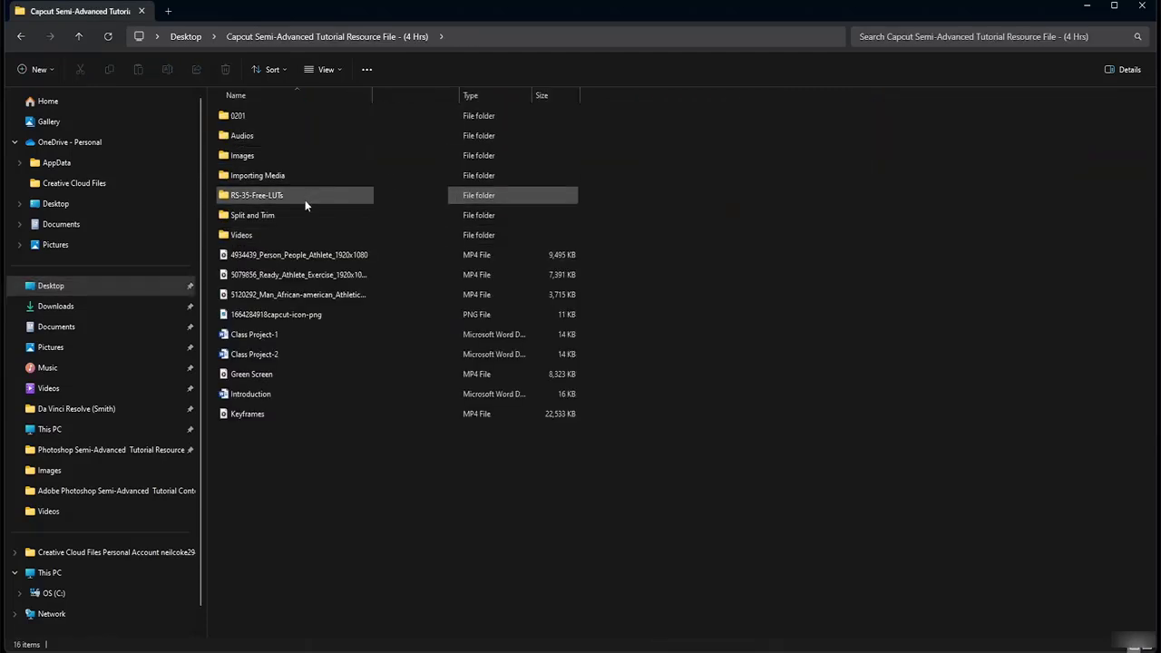
pyautogui.doubleClick(299, 232)
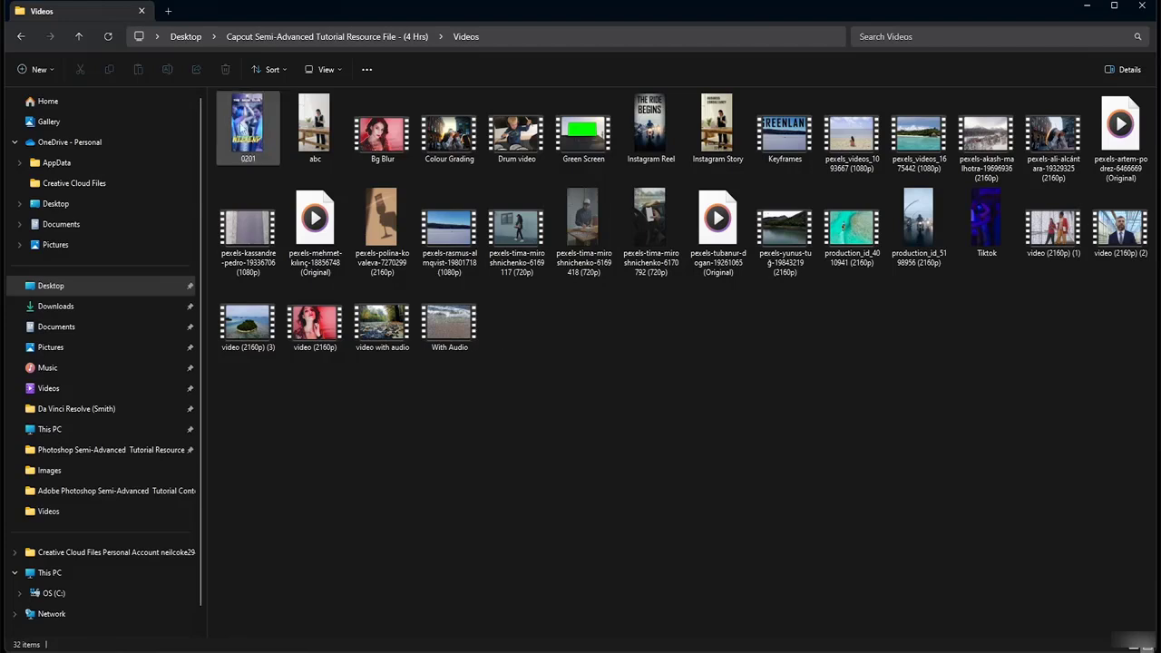
pyautogui.click(21, 37)
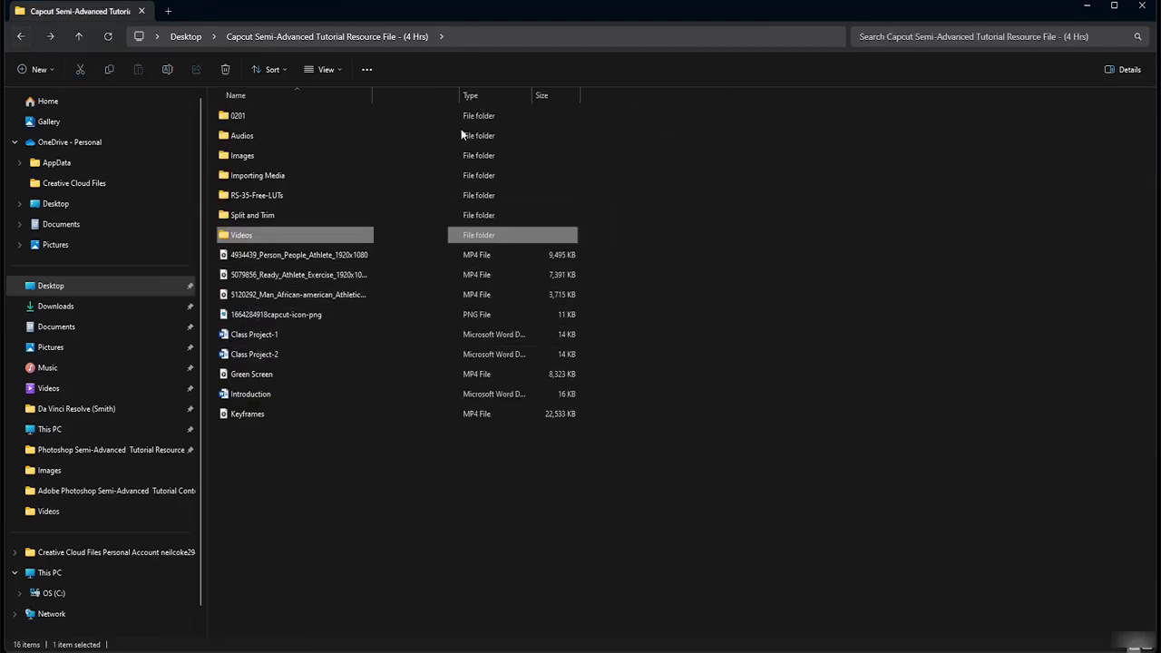
pyautogui.click(341, 65)
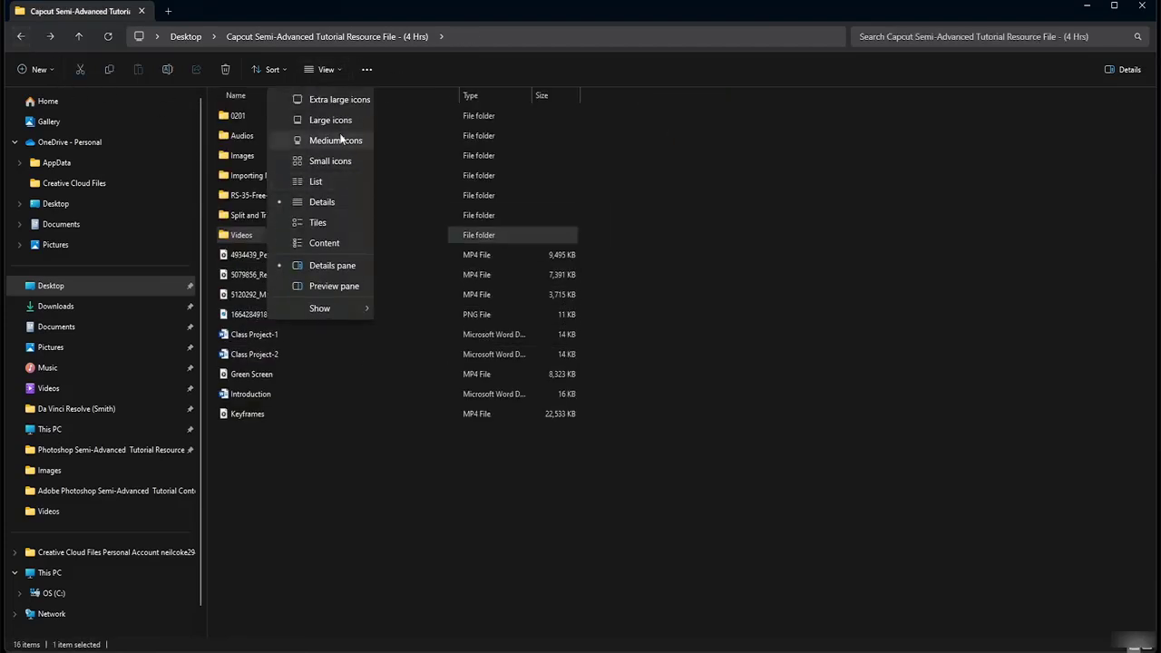
pyautogui.click(341, 121)
pyautogui.doubleClick(327, 247)
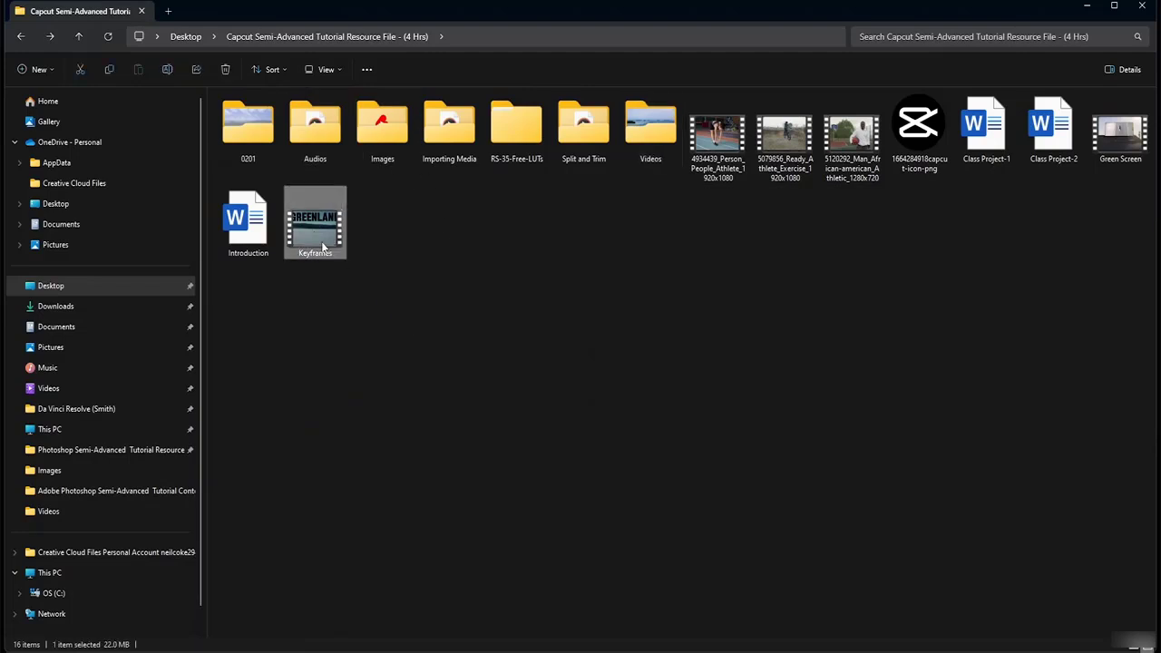
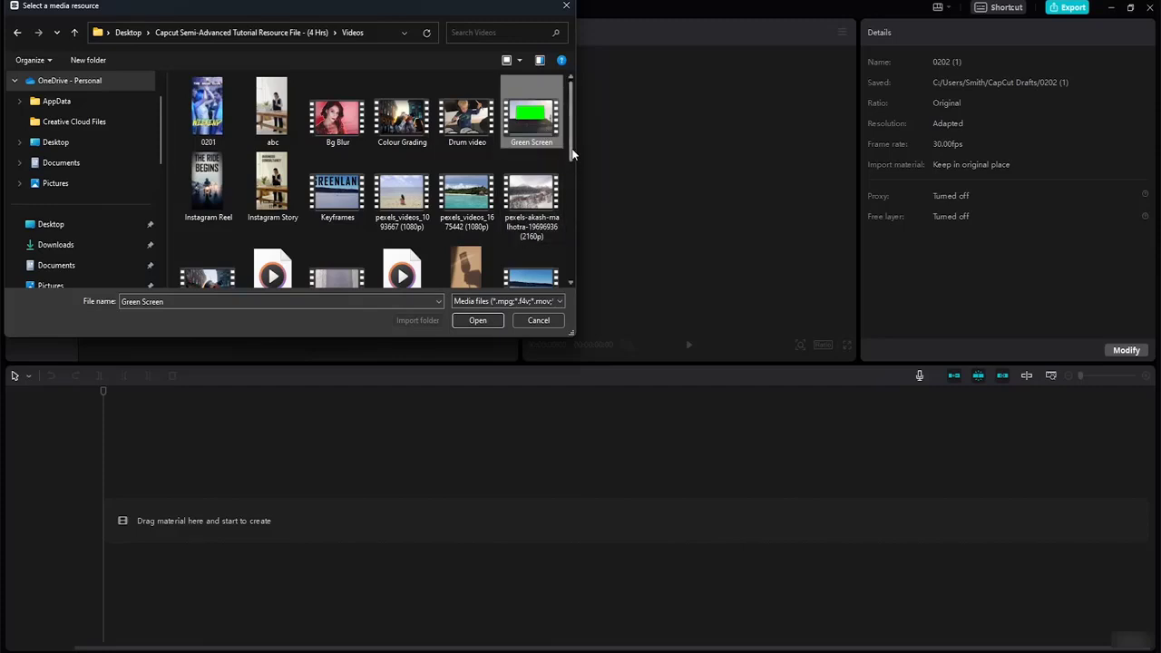
pyautogui.moveTo(572, 154)
pyautogui.mouseDown()
pyautogui.moveTo(557, 266)
pyautogui.moveTo(550, 147)
pyautogui.mouseUp()
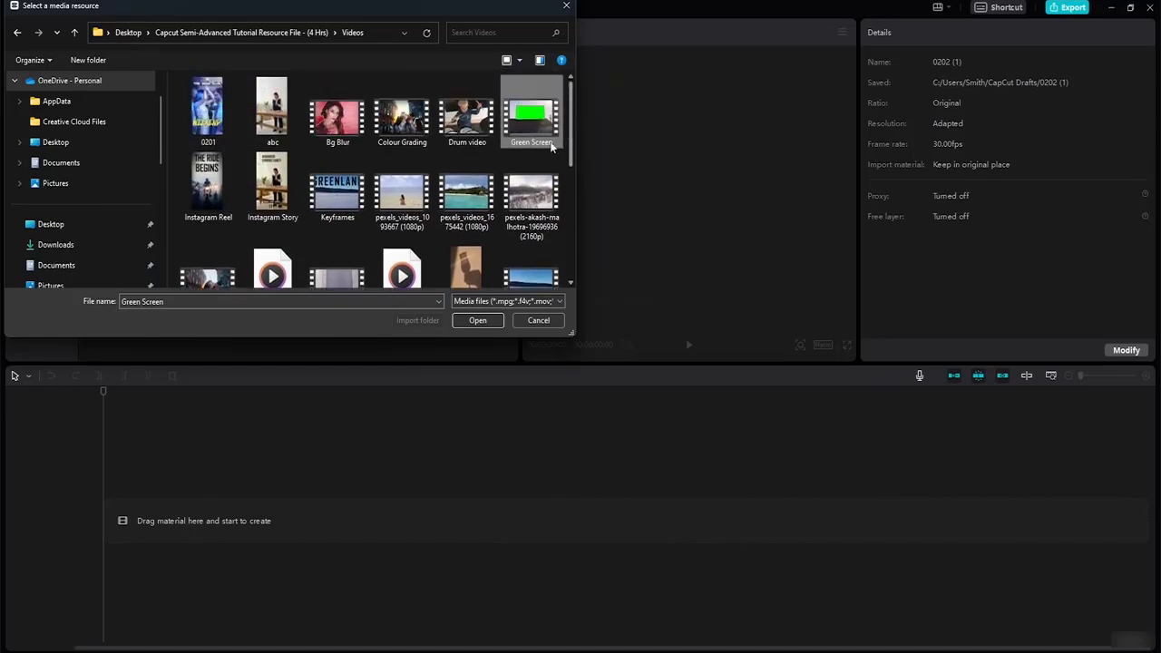
pyautogui.click(76, 230)
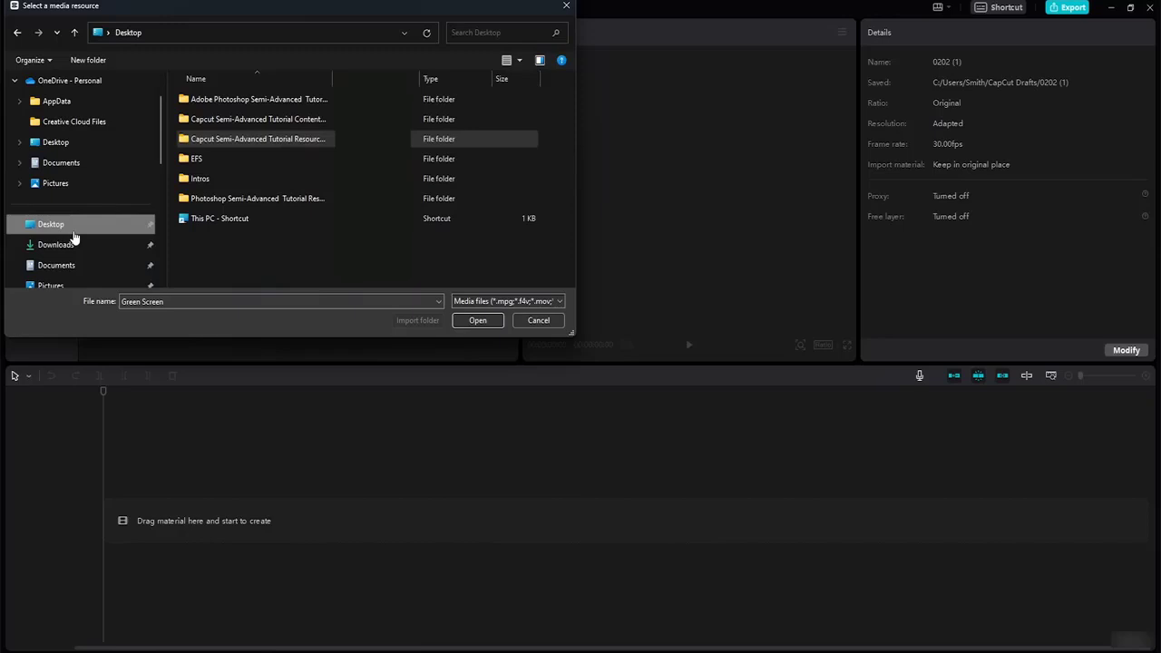
pyautogui.doubleClick(238, 139)
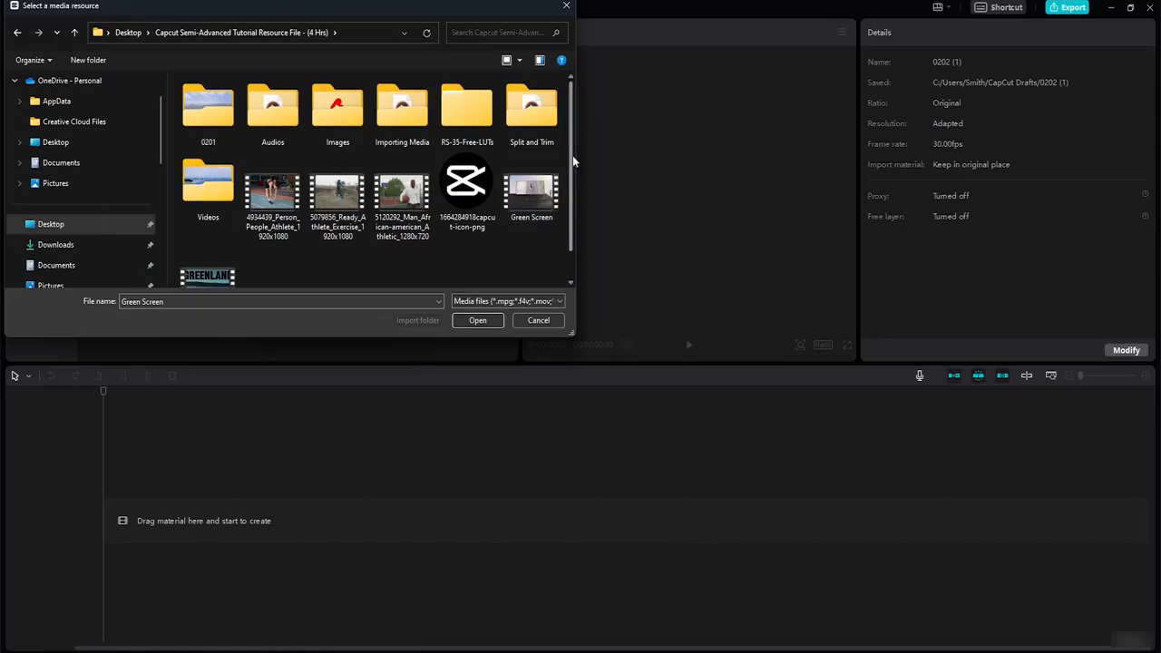
pyautogui.scroll(-1, 571, 166)
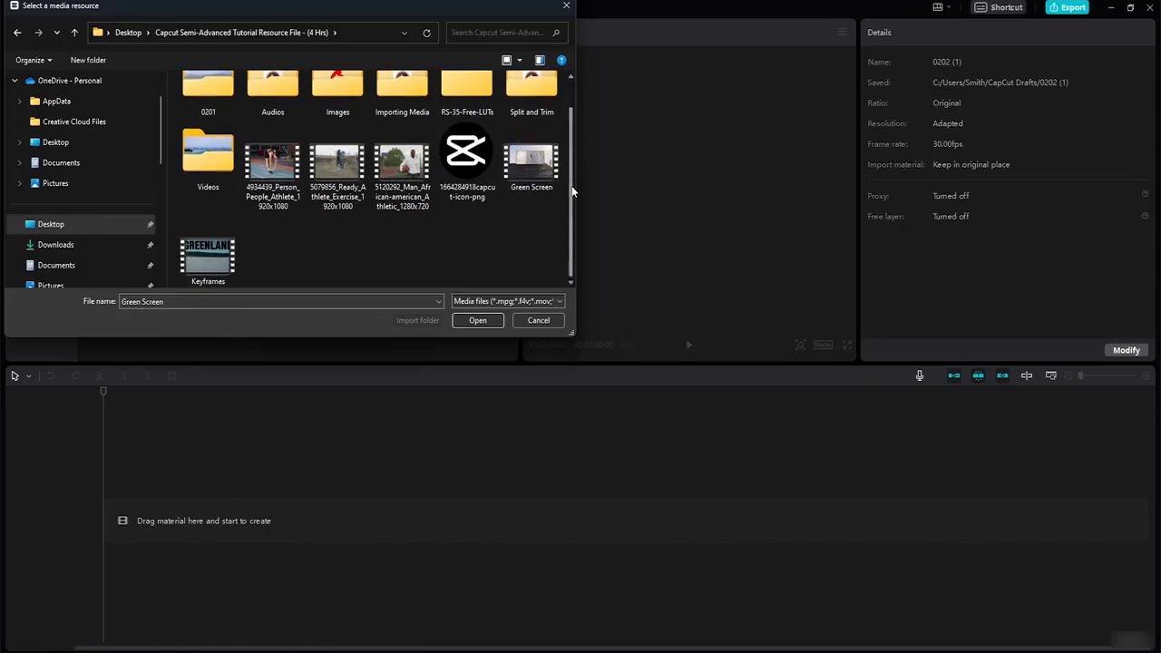
pyautogui.doubleClick(222, 168)
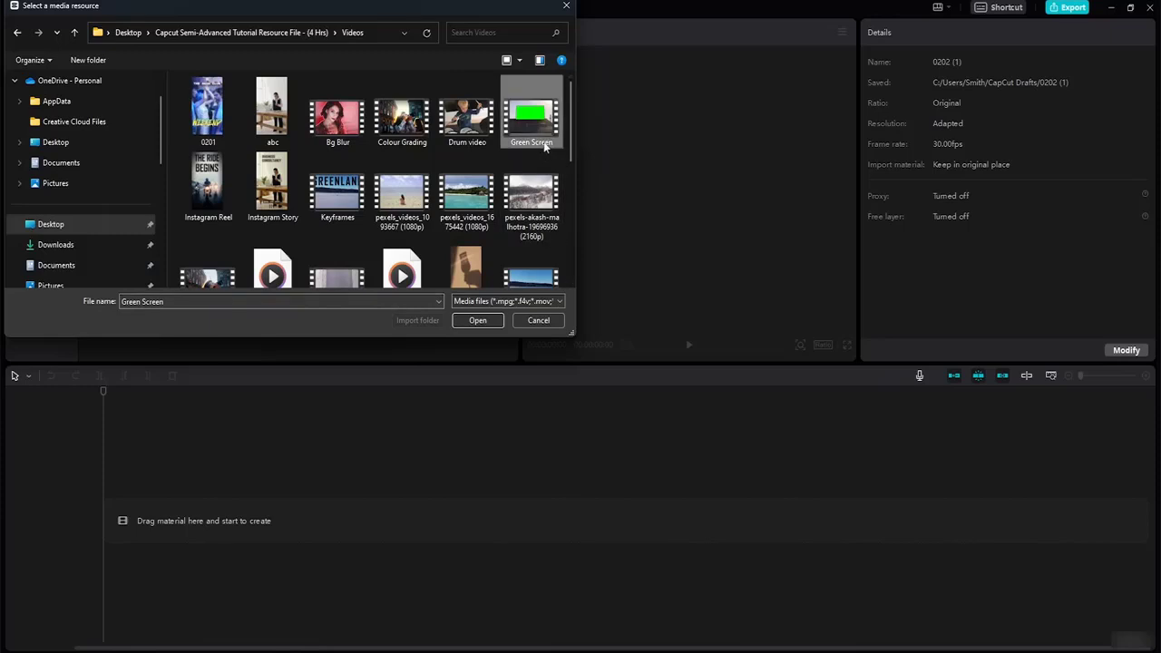
pyautogui.scroll(-1, 573, 163)
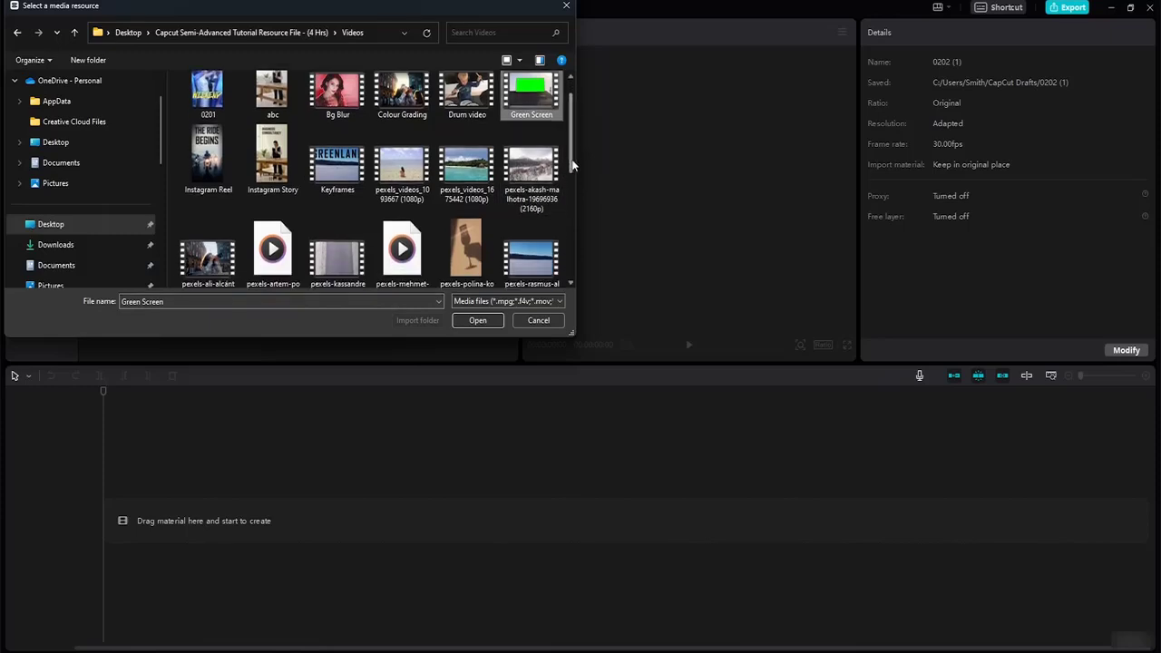
pyautogui.keyDown('ctrl'); pyautogui.click(337, 236); pyautogui.keyUp('ctrl')
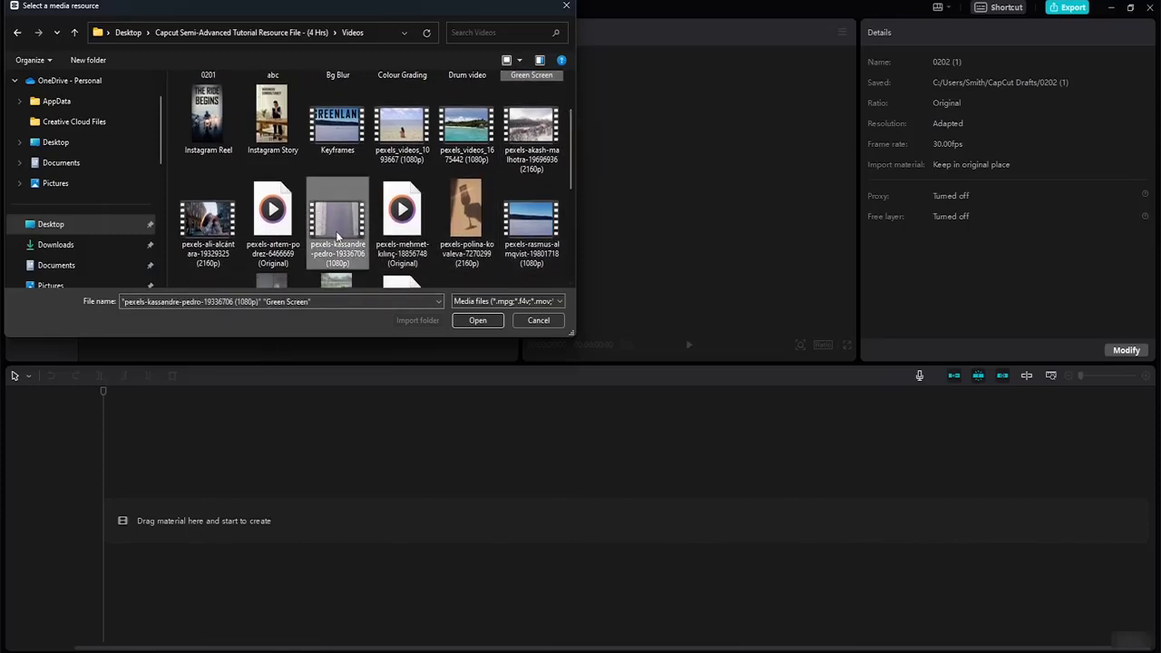
pyautogui.click(477, 320)
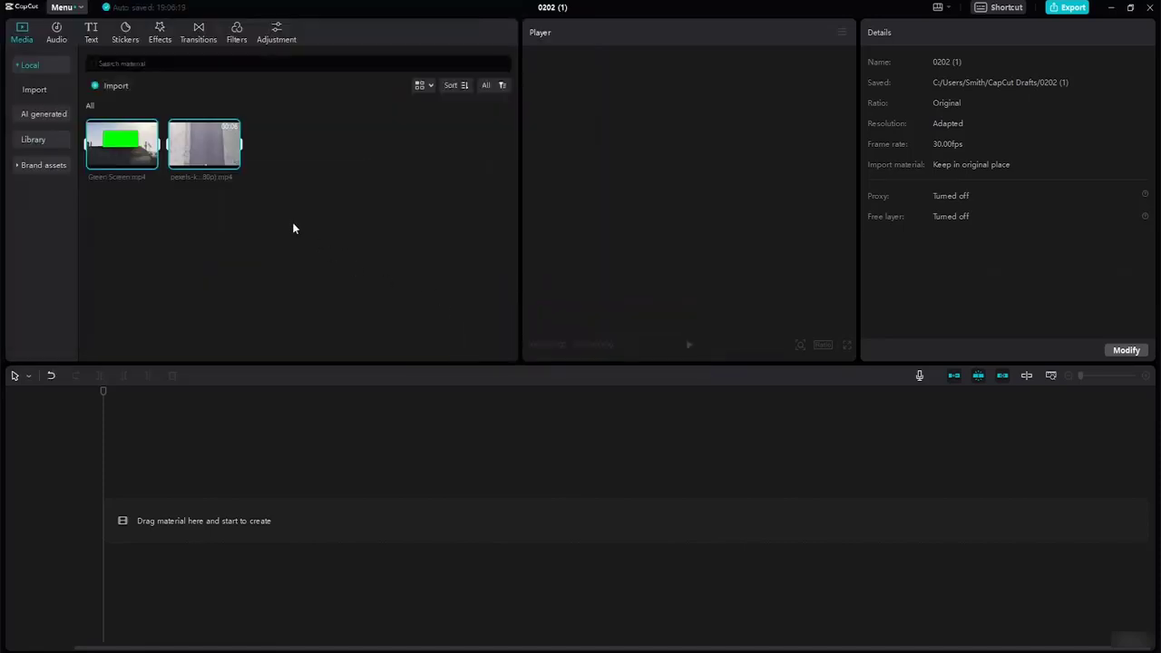
# Preview the Green Screen clip and place it at the start of the empty timeline.
pyautogui.click(133, 148)
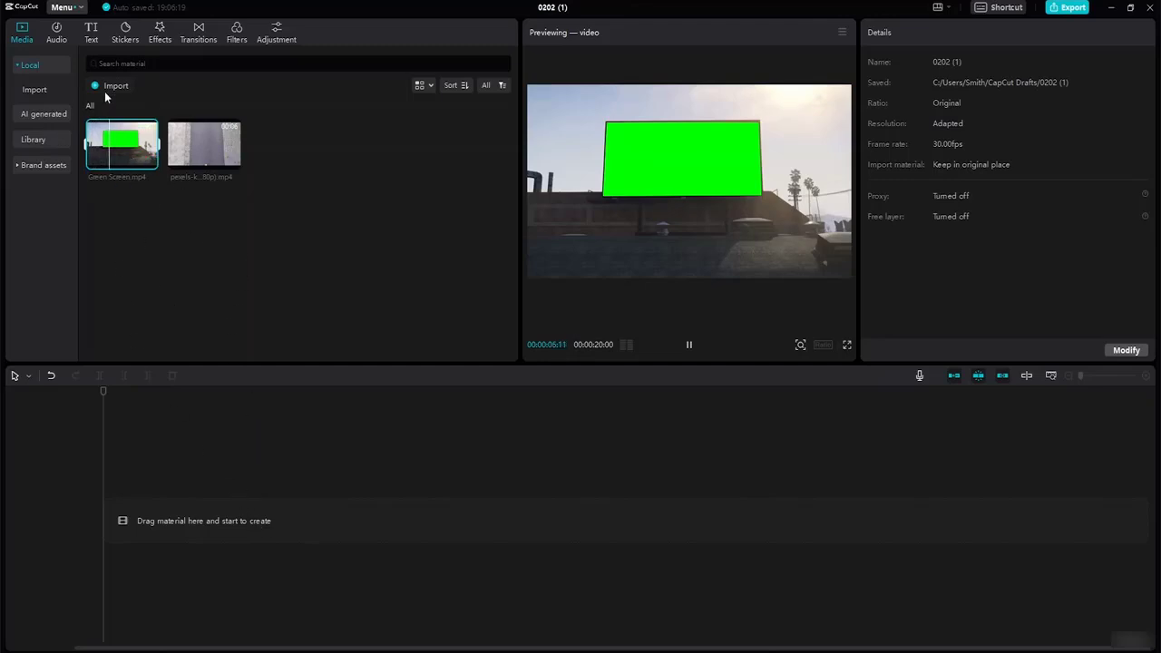
pyautogui.moveTo(125, 146); pyautogui.dragTo(119, 150)
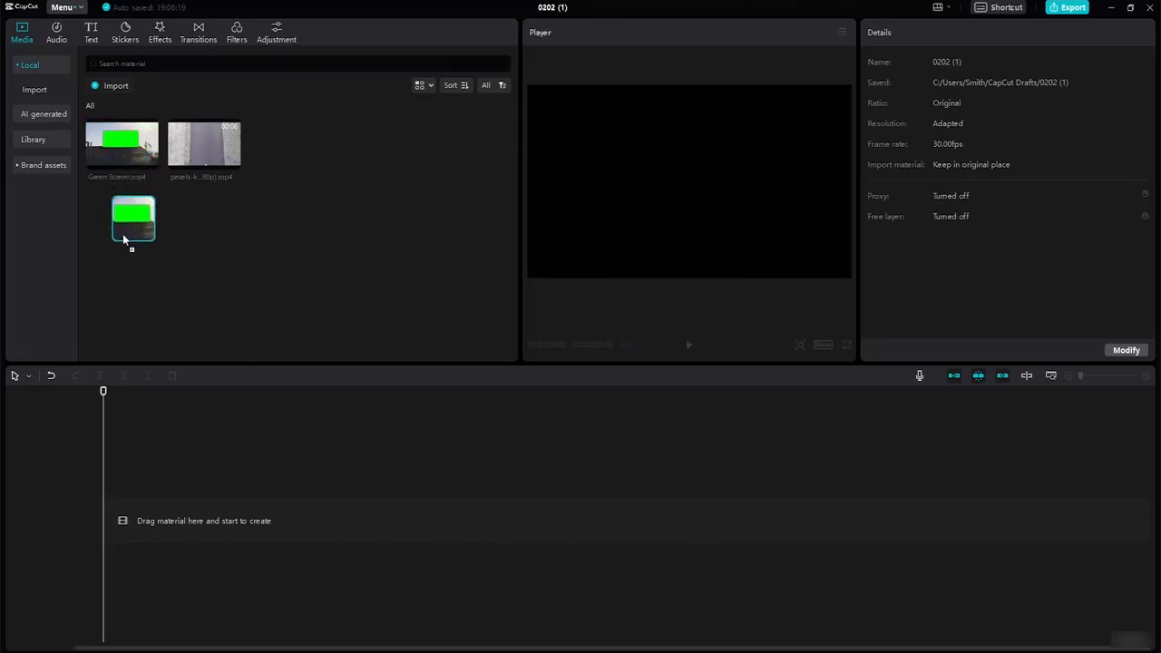
pyautogui.moveTo(123, 233); pyautogui.dragTo(113, 524)
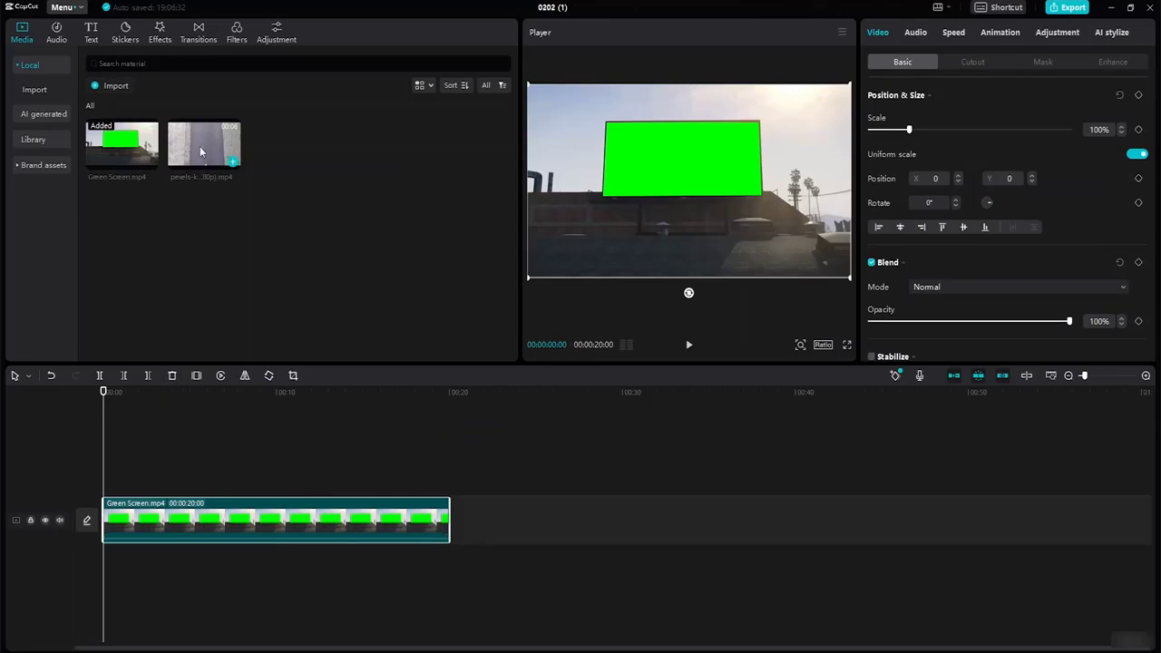
# Add the pexels-kassandre-pedro road clip to the main track's start, with the Green Screen clip on the track above it.
pyautogui.moveTo(200, 146); pyautogui.dragTo(152, 450)
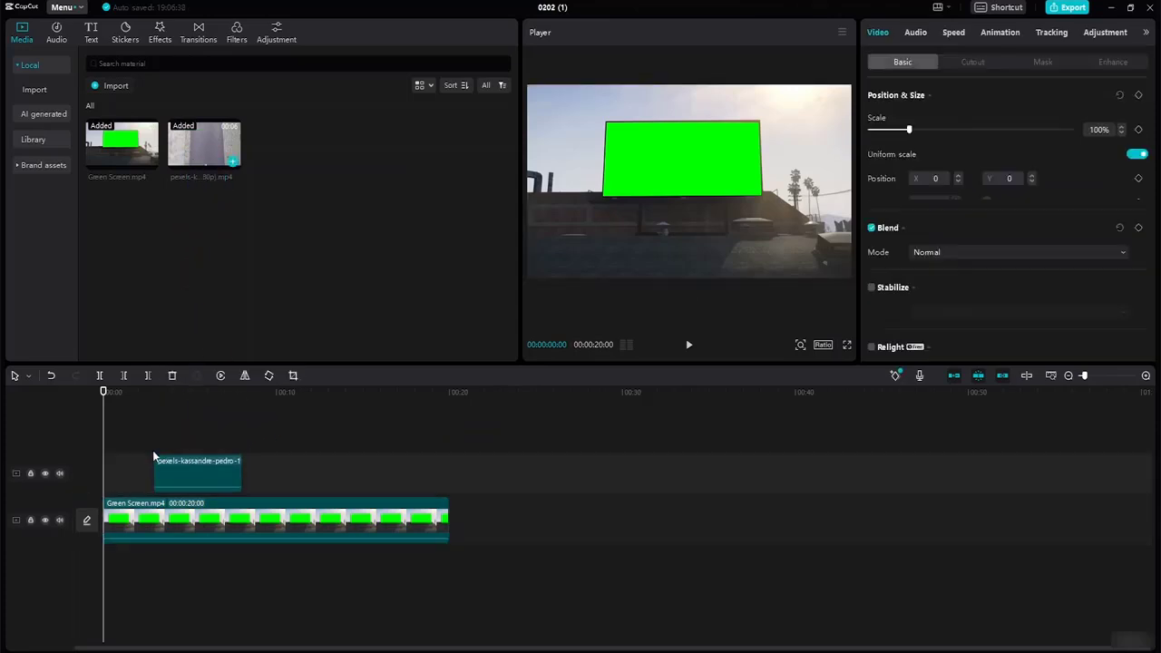
pyautogui.moveTo(211, 518); pyautogui.dragTo(410, 474)
pyautogui.moveTo(219, 476); pyautogui.dragTo(164, 519)
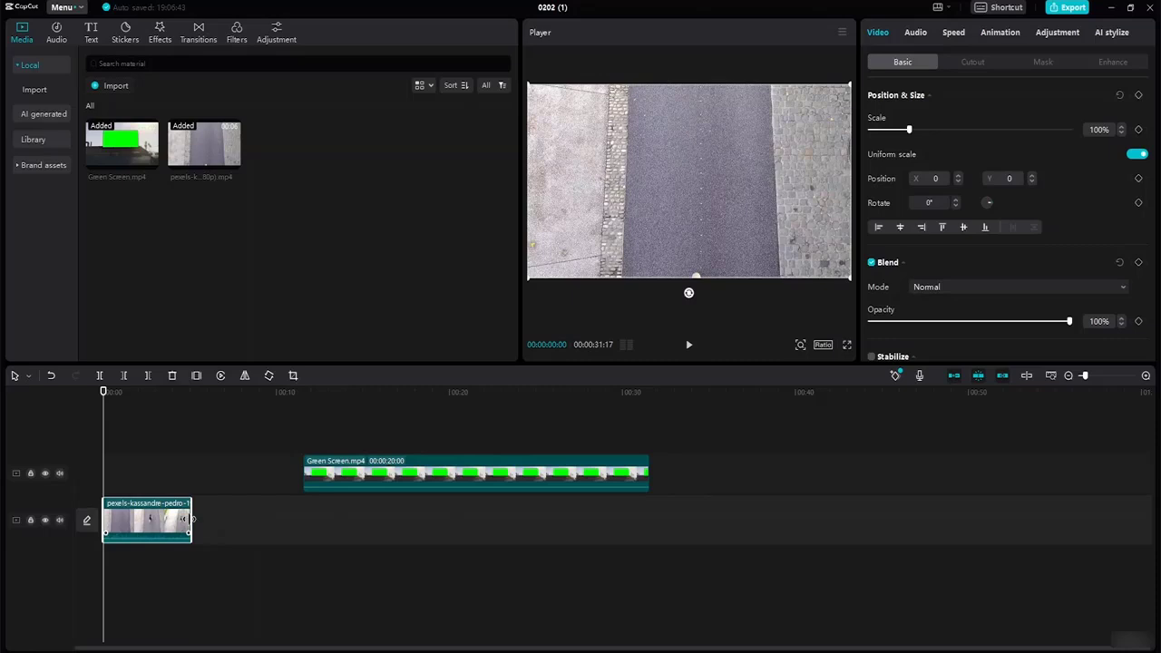
# Move the Green Screen clip to the timeline's start and trim its end to match the road clip at 05:02.
pyautogui.moveTo(349, 479); pyautogui.dragTo(156, 479)
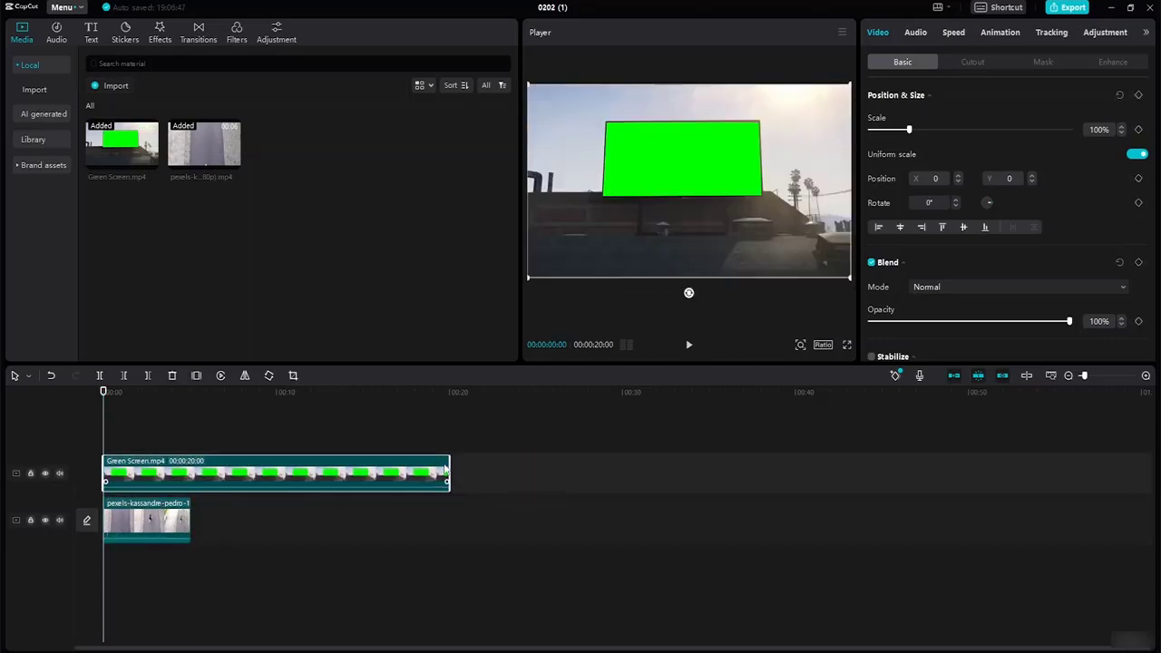
pyautogui.moveTo(448, 470); pyautogui.dragTo(191, 460)
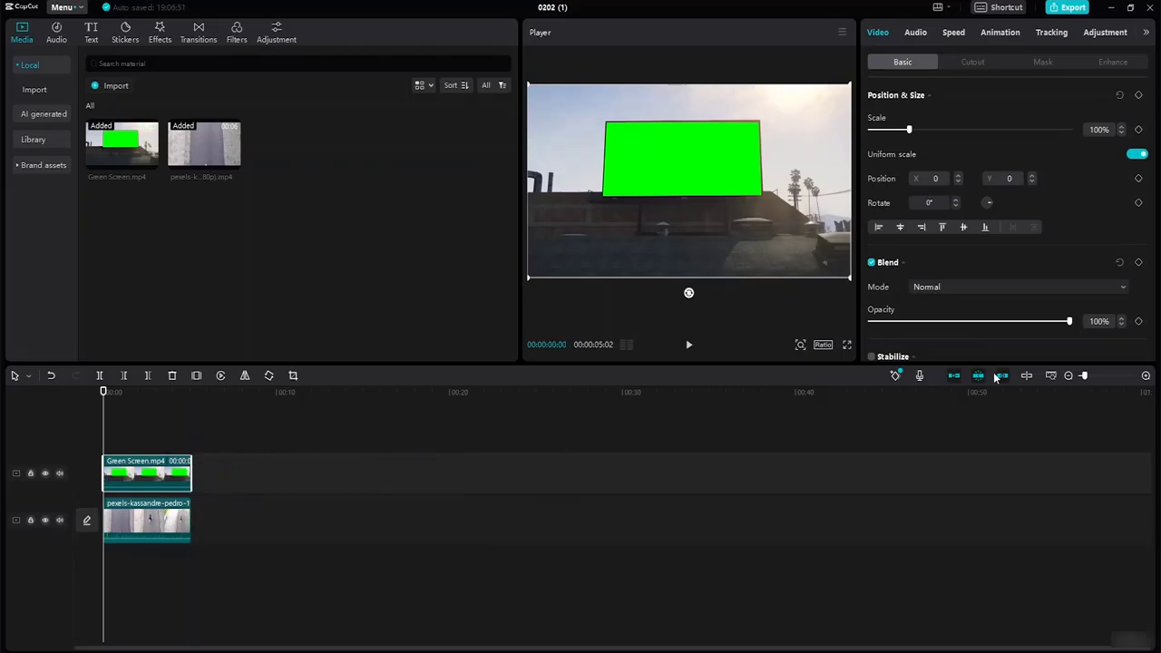
pyautogui.click(1050, 375)
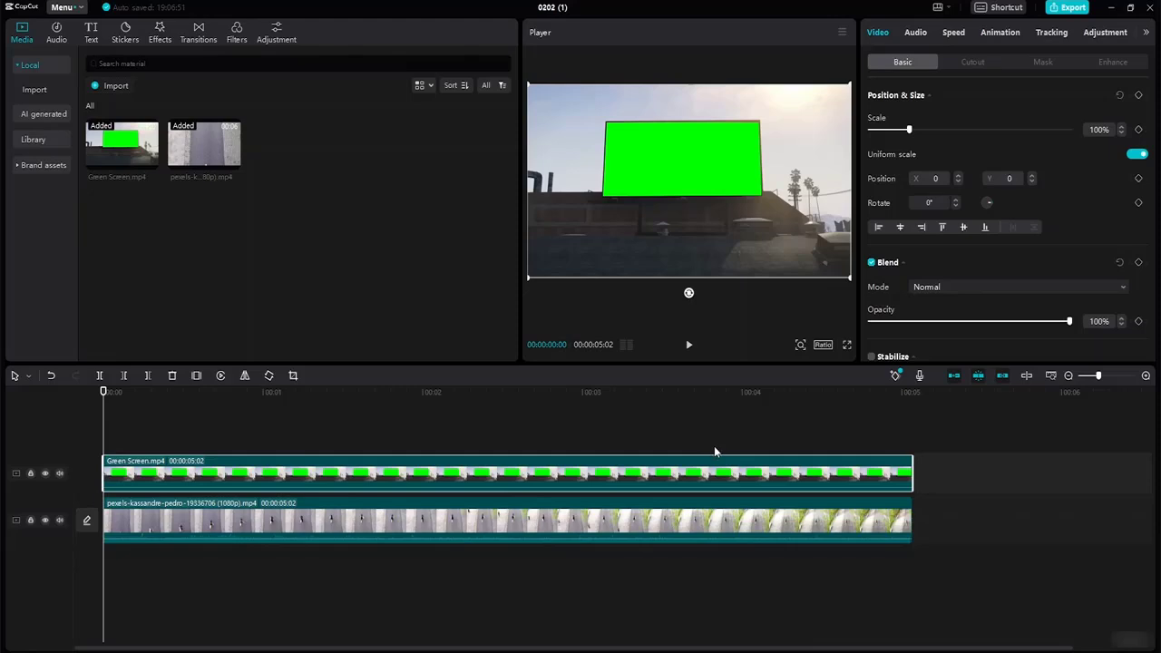
# Try Auto cutout on the Green Screen clip and turn it back off.
pyautogui.click(972, 62)
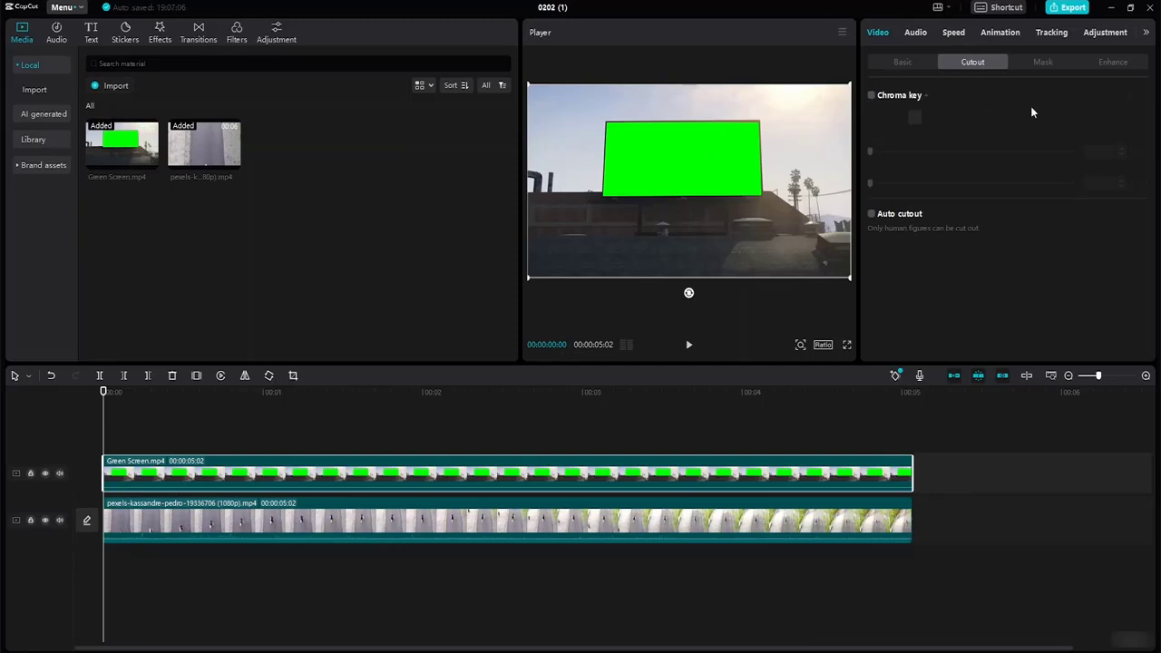
pyautogui.click(872, 215)
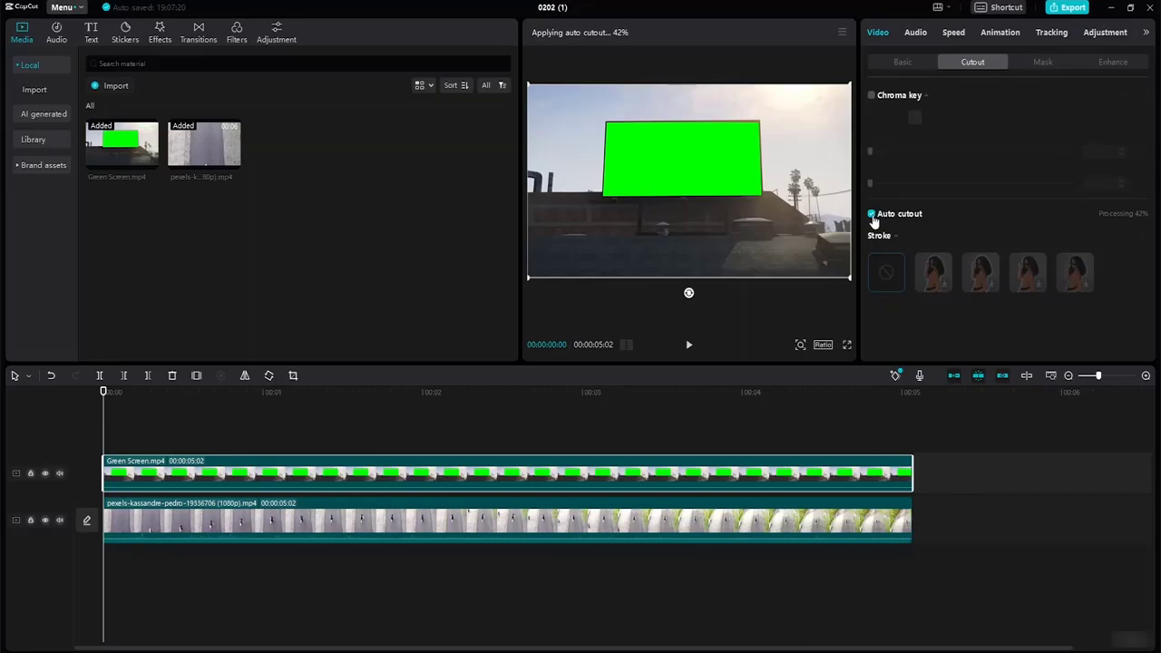
pyautogui.click(871, 215)
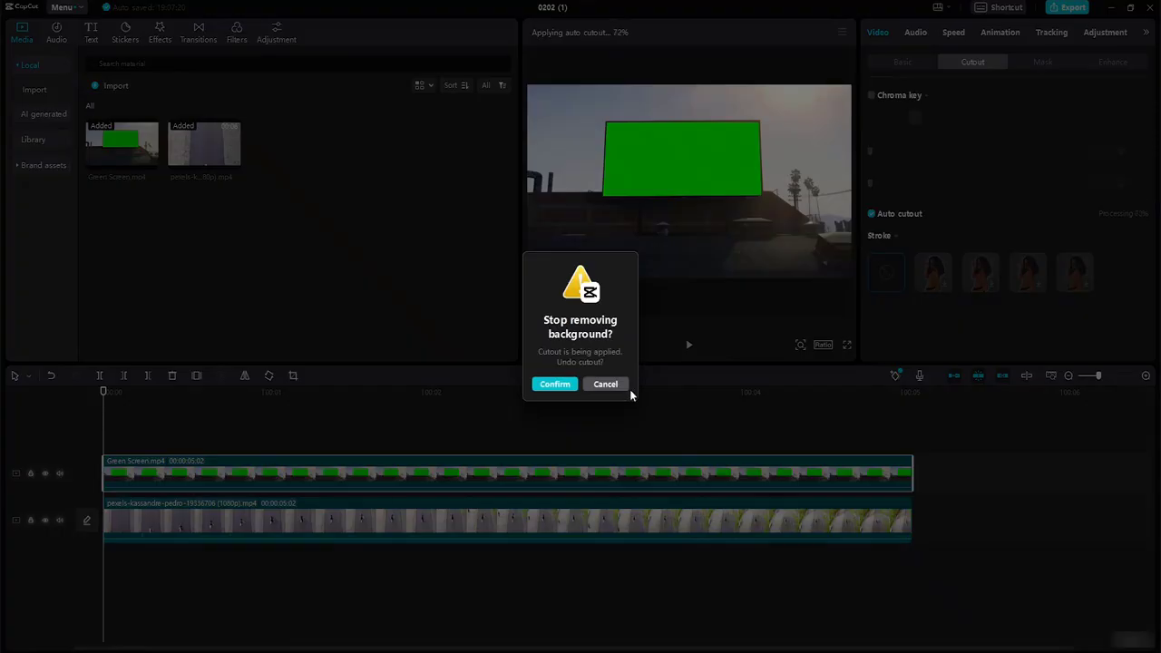
pyautogui.click(604, 385)
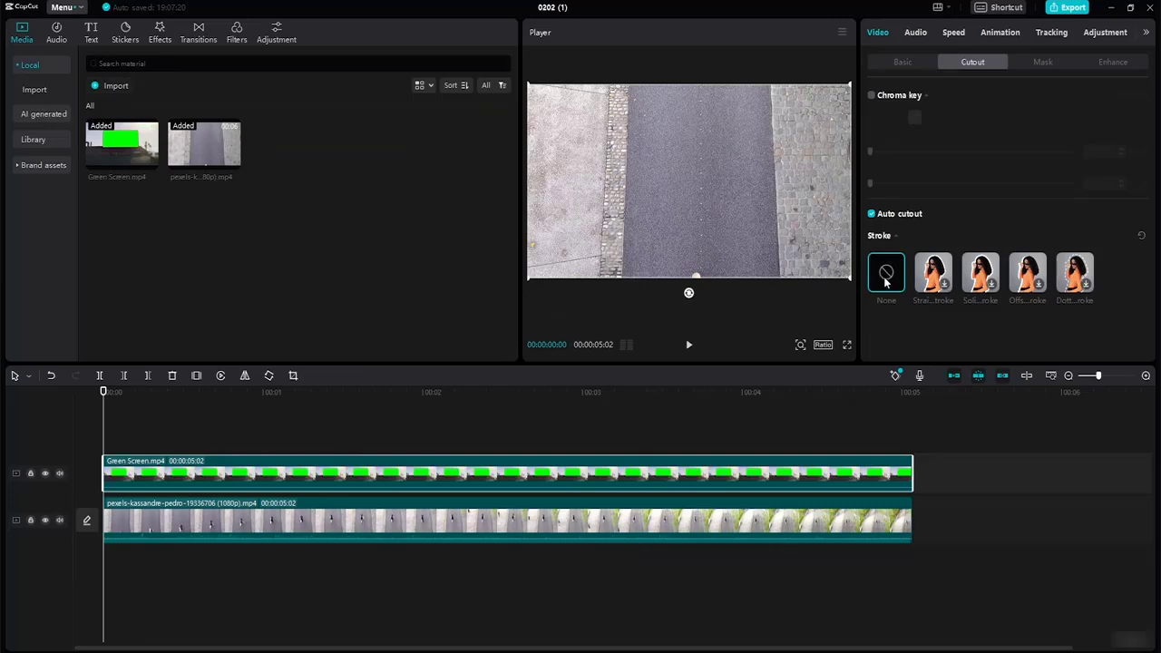
pyautogui.click(871, 215)
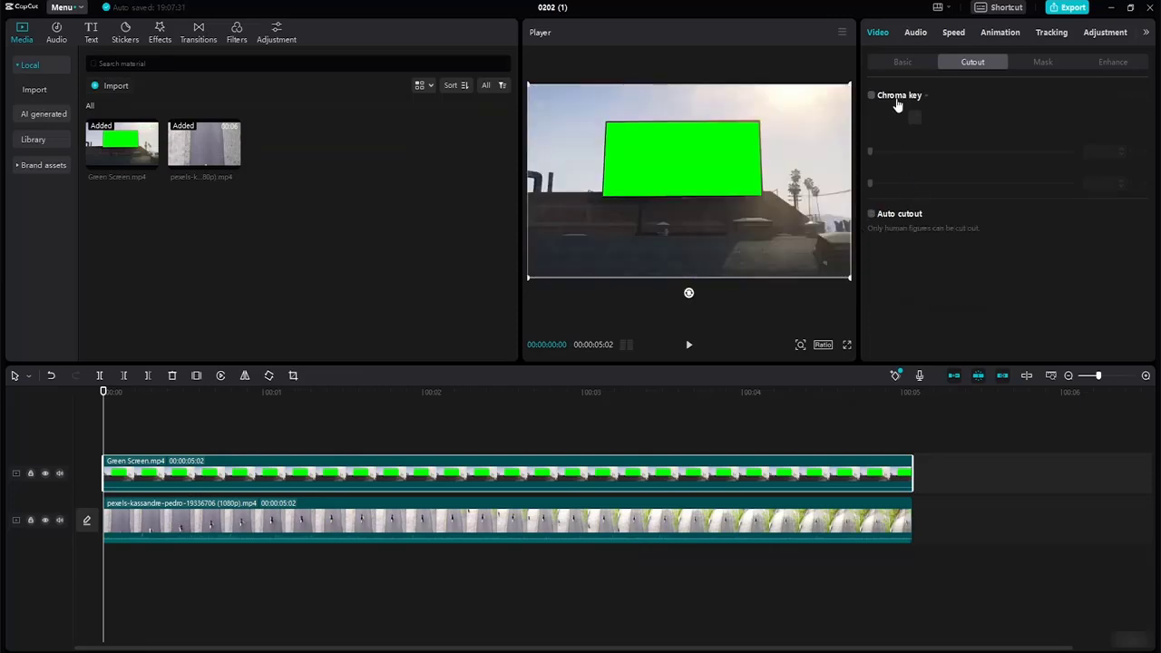
# Enable Chroma key on the Green Screen clip, sample the billboard's green as the key colour and set Strength to 90.
pyautogui.click(872, 96)
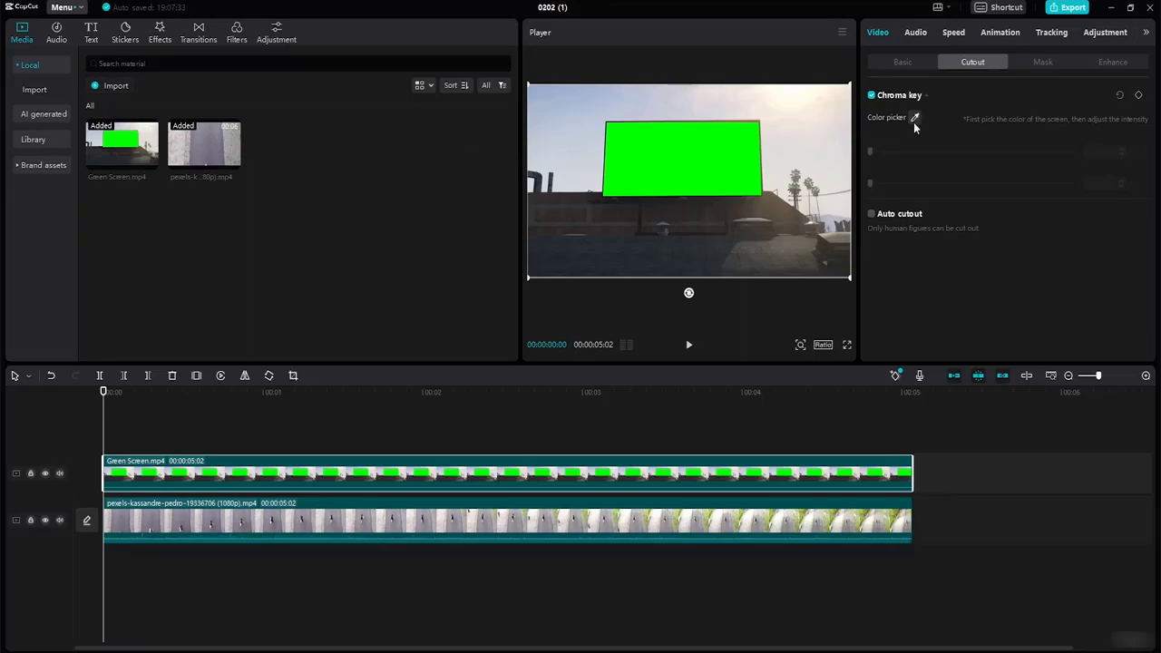
pyautogui.click(914, 117)
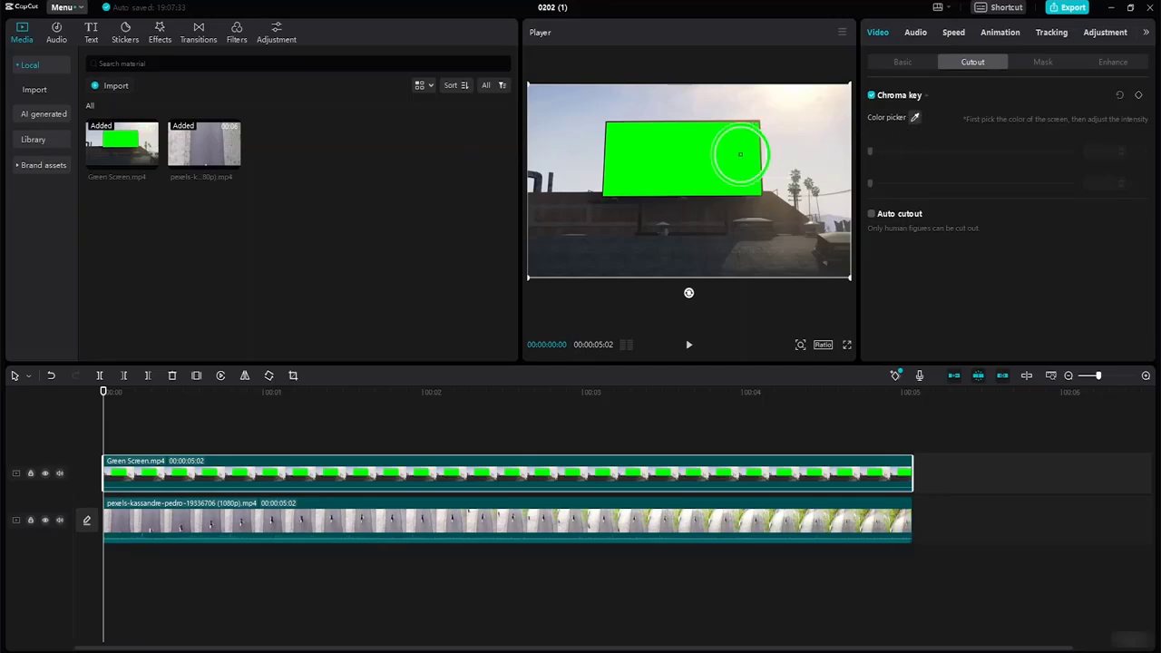
pyautogui.click(685, 160)
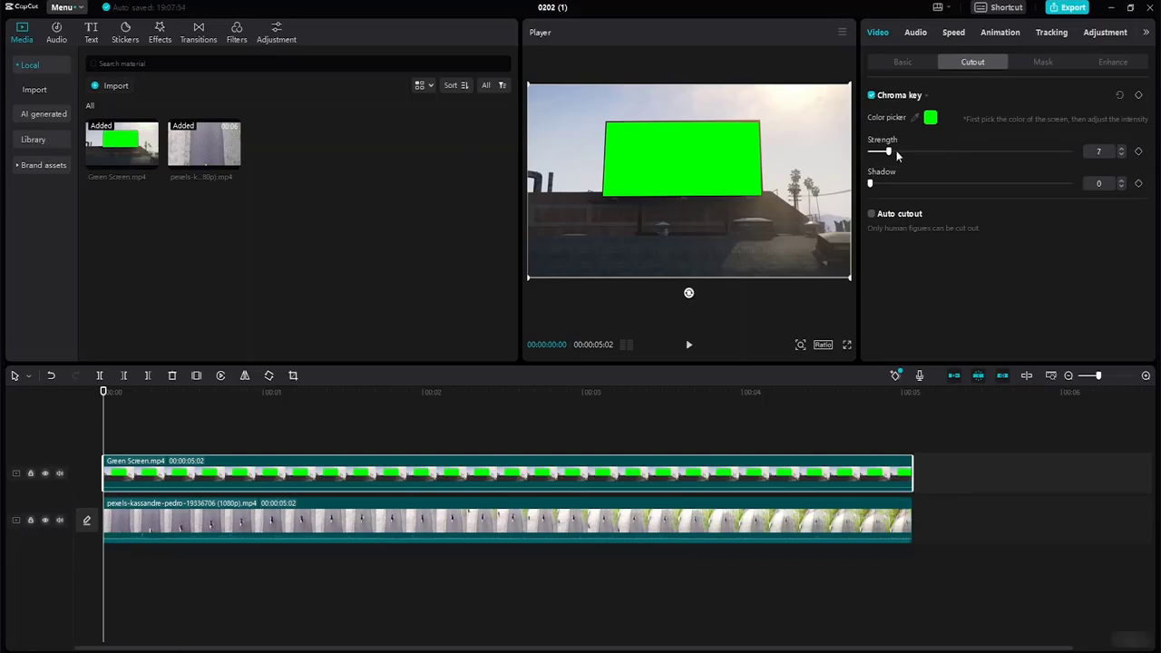
pyautogui.moveTo(896, 155); pyautogui.dragTo(926, 156)
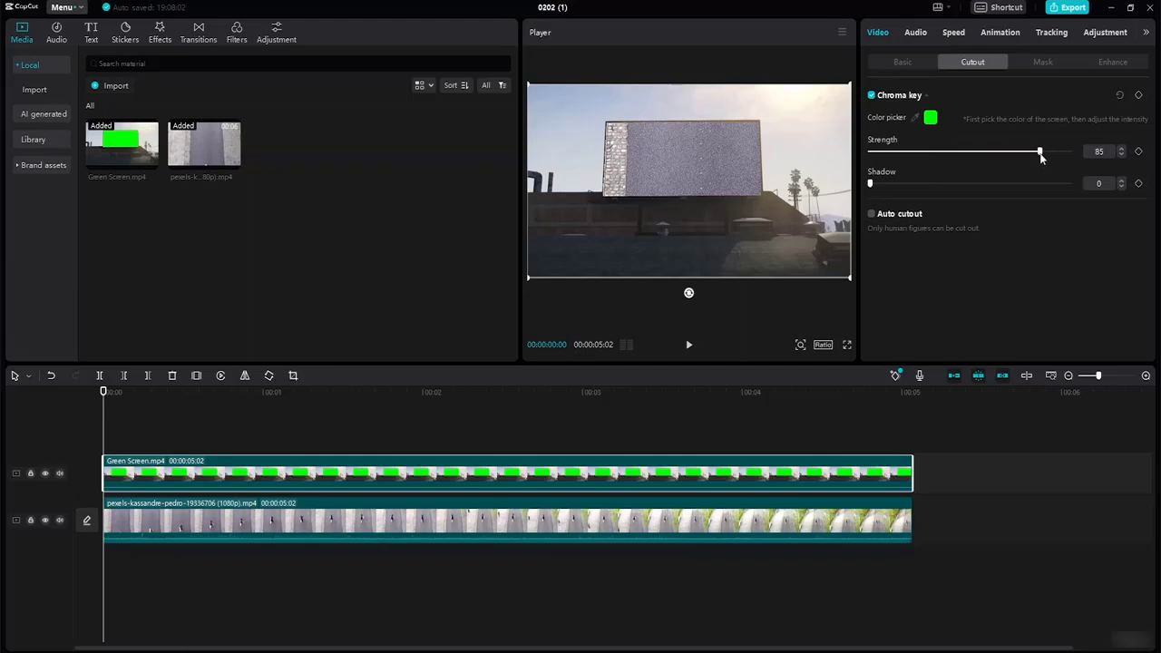
pyautogui.moveTo(1040, 152); pyautogui.dragTo(1049, 152)
# Play the keyed composite, replay it from the start in full screen, and exit the full-screen preview.
pyautogui.click(689, 346)
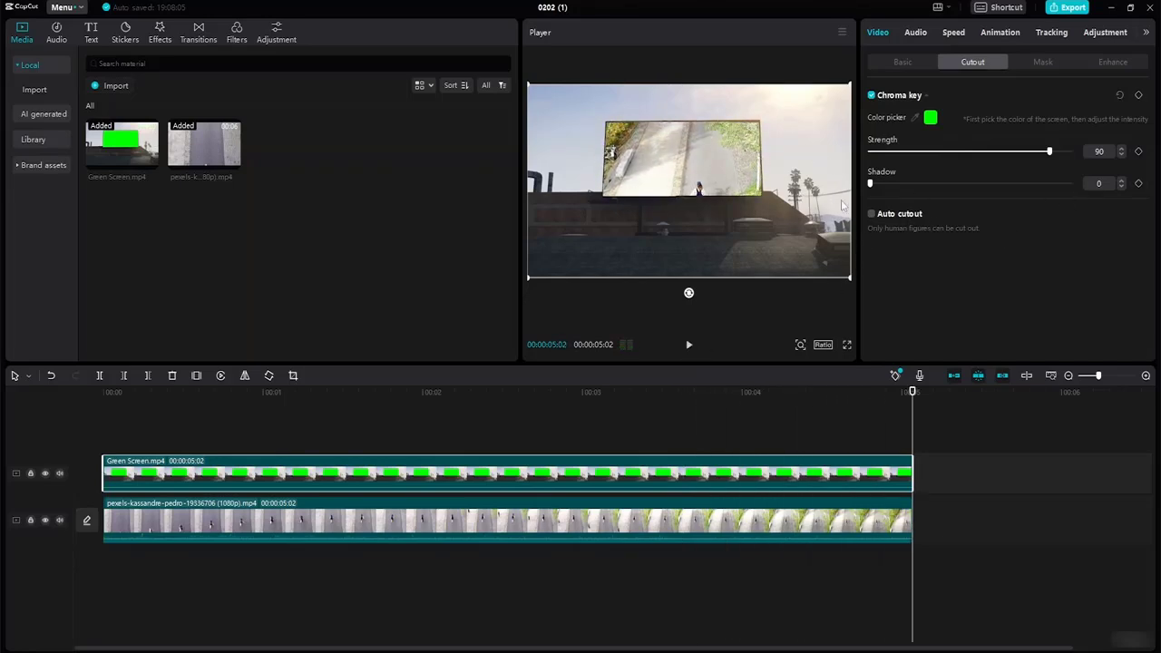
pyautogui.click(846, 350)
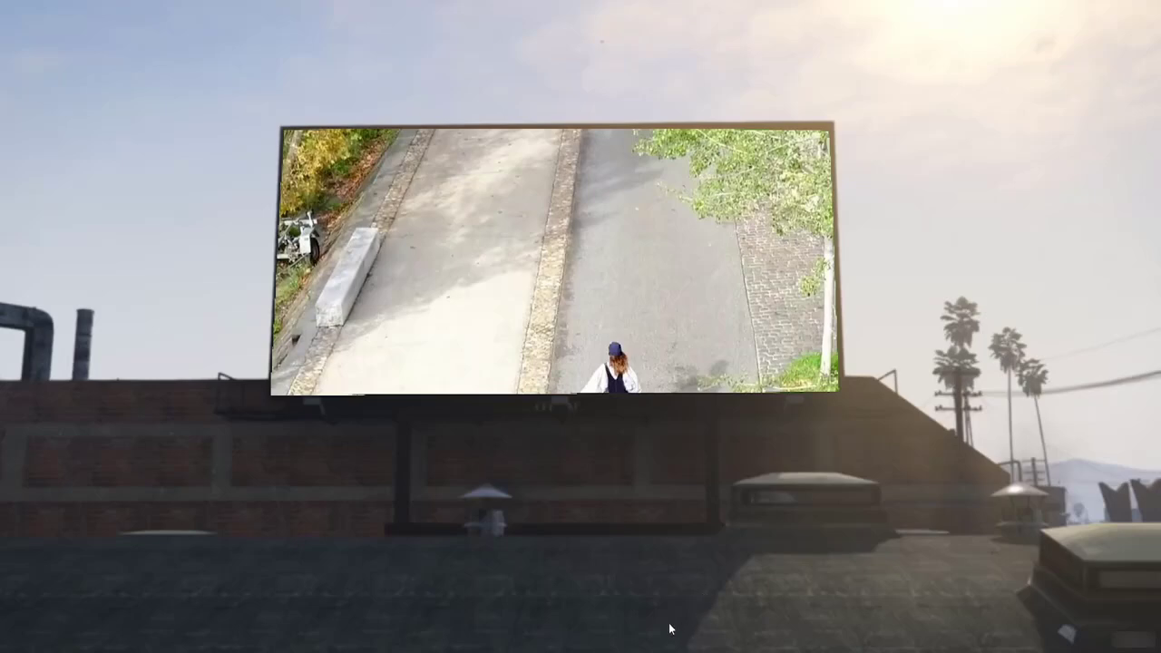
pyautogui.click(598, 631)
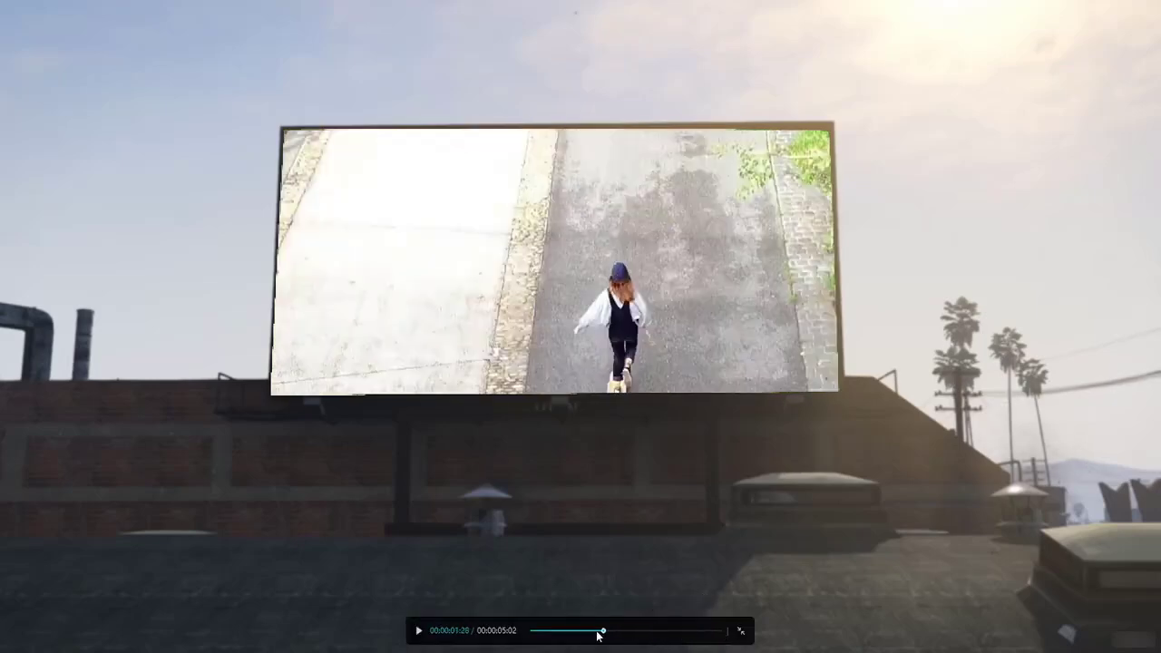
pyautogui.moveTo(598, 632); pyautogui.dragTo(530, 633)
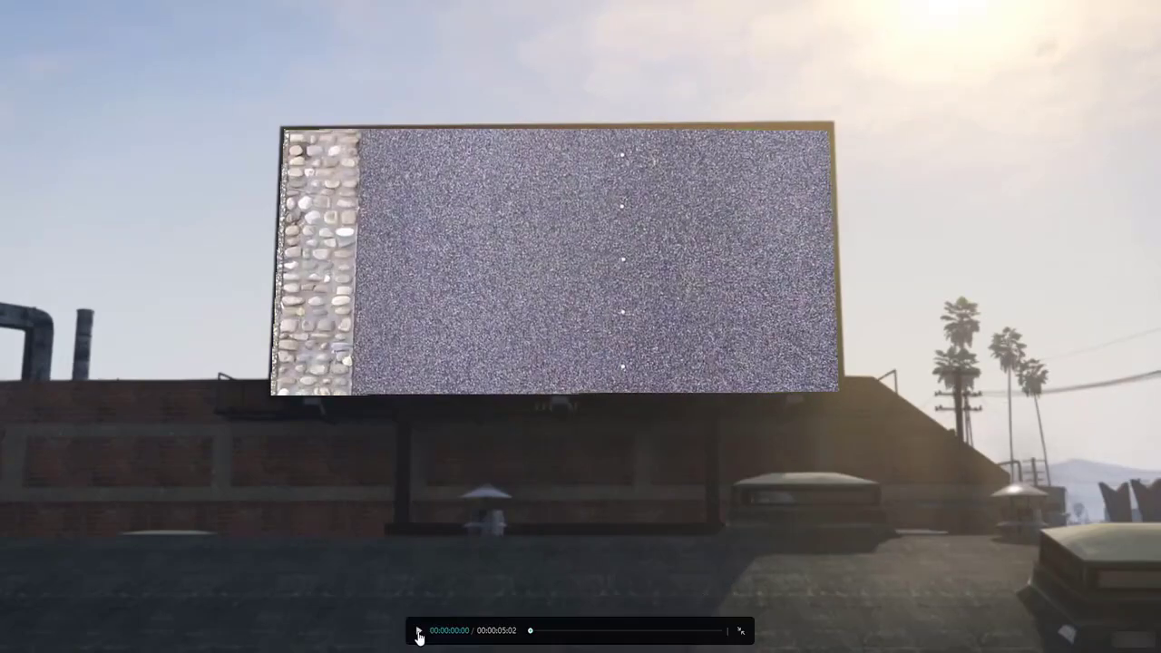
pyautogui.click(418, 632)
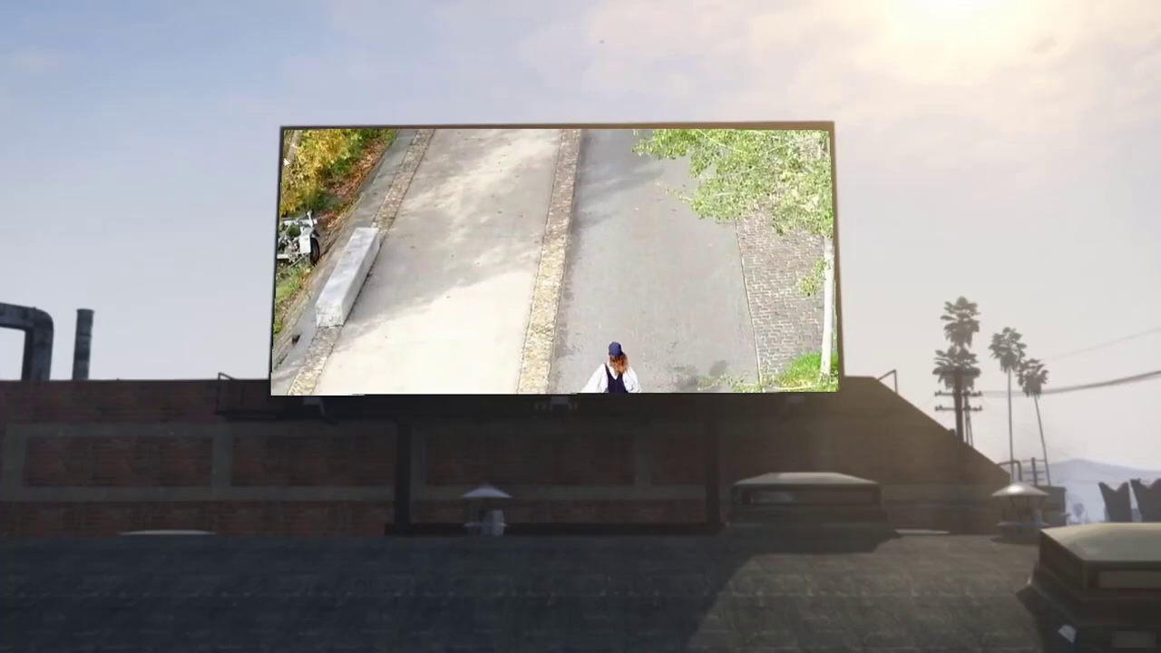
pyautogui.press('Escape')
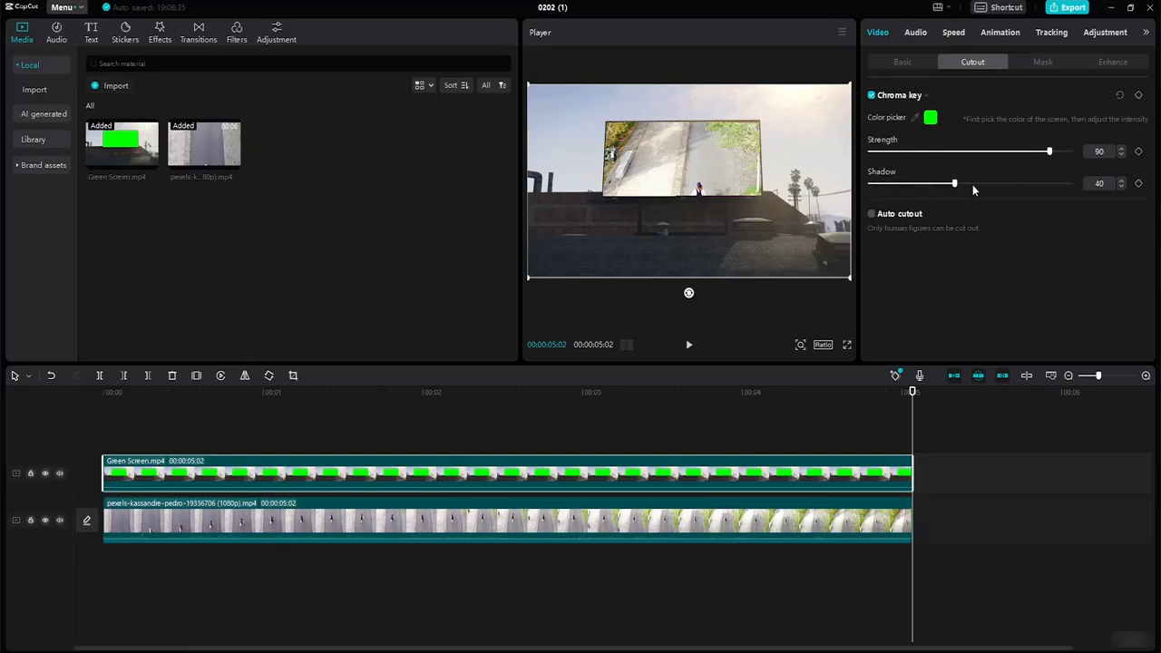
# Set the green screen clip's chroma key strength and shadow to 100 and check the result in full-screen preview.
pyautogui.moveTo(973, 189); pyautogui.dragTo(1060, 192)
pyautogui.moveTo(1058, 150); pyautogui.dragTo(1065, 150)
pyautogui.click(846, 344)
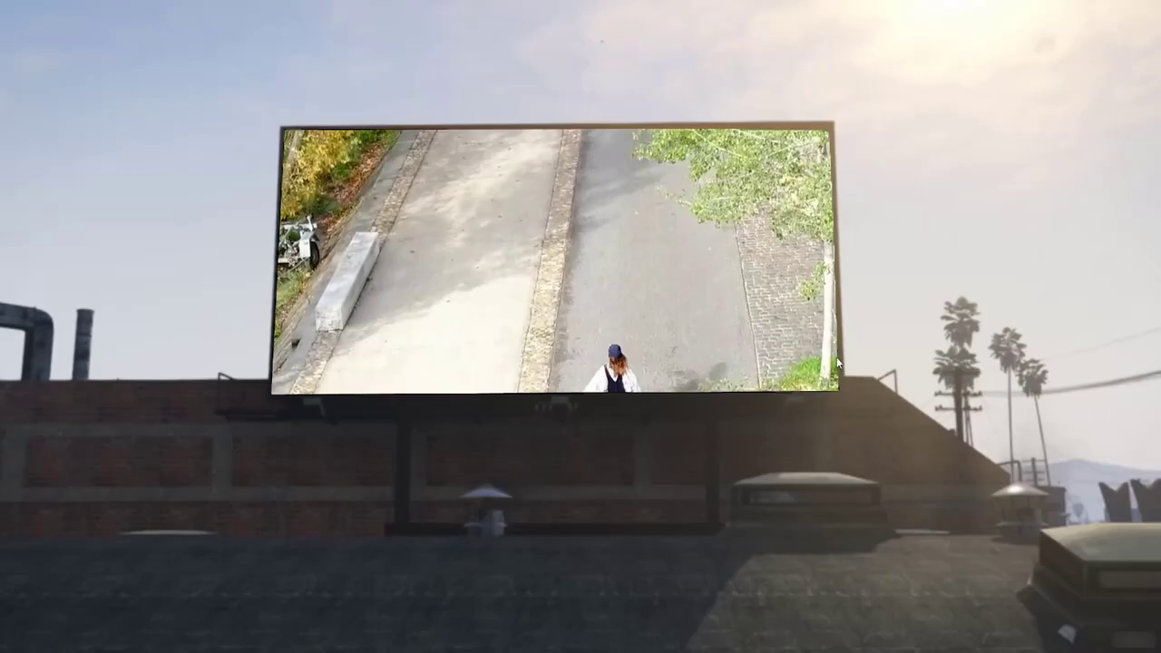
pyautogui.press('Escape')
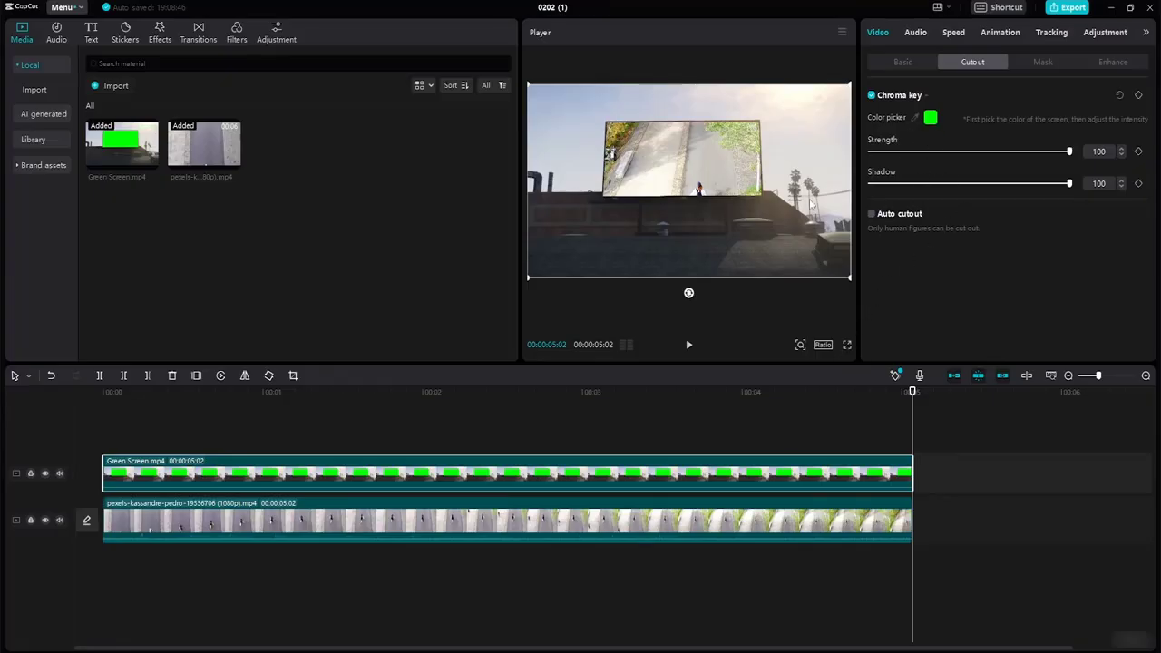
# Shrink the road clip on the lower video track and reposition it behind the billboard opening.
pyautogui.click(654, 533)
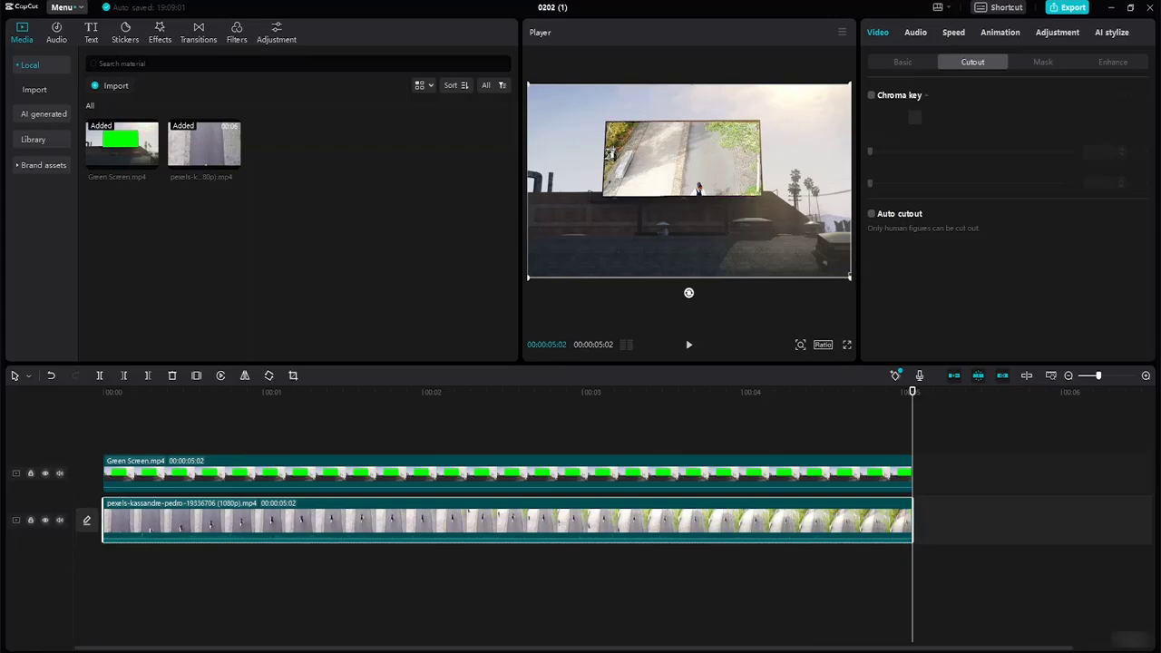
pyautogui.moveTo(850, 278); pyautogui.dragTo(777, 234)
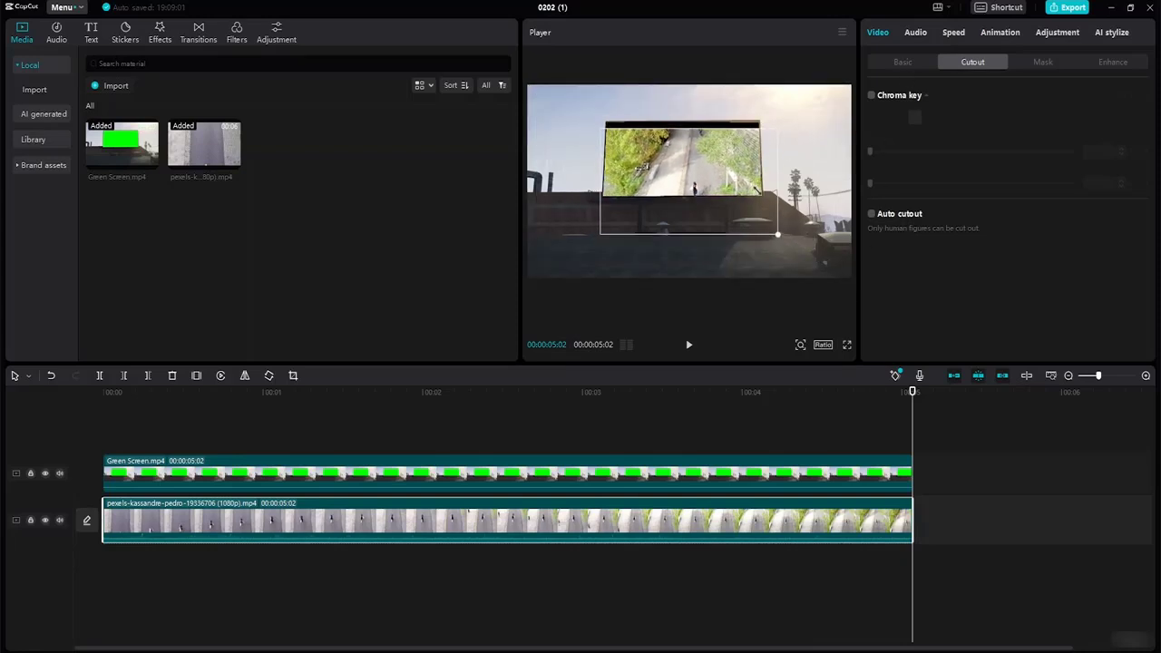
pyautogui.moveTo(725, 156); pyautogui.dragTo(715, 138)
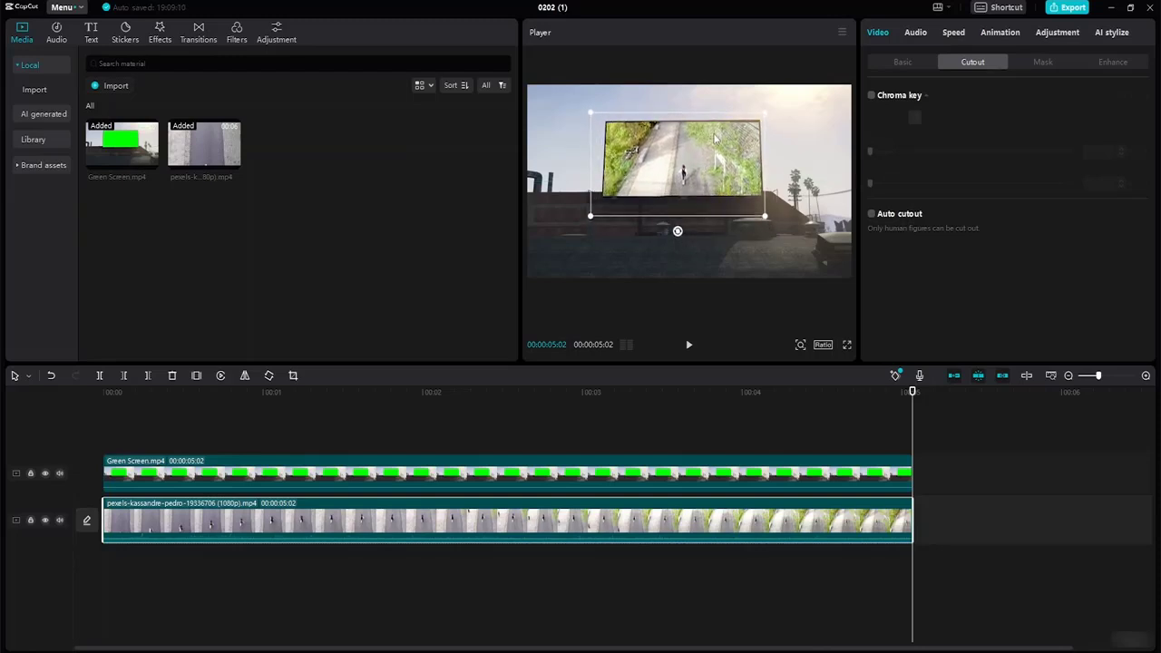
pyautogui.click(715, 138)
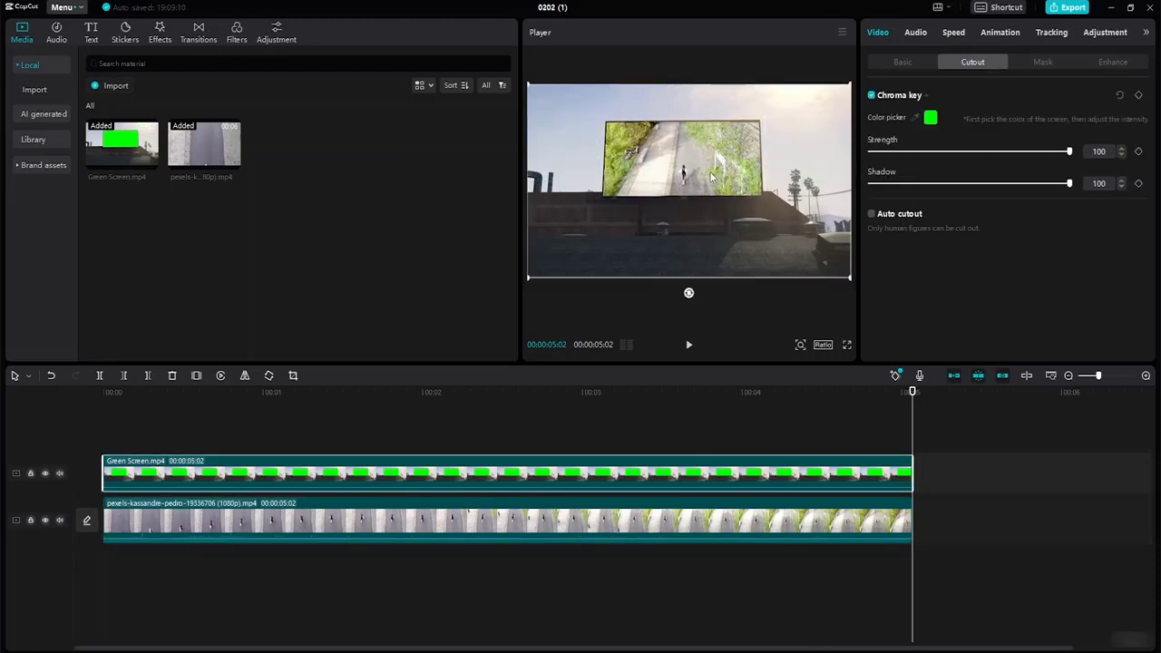
pyautogui.click(486, 517)
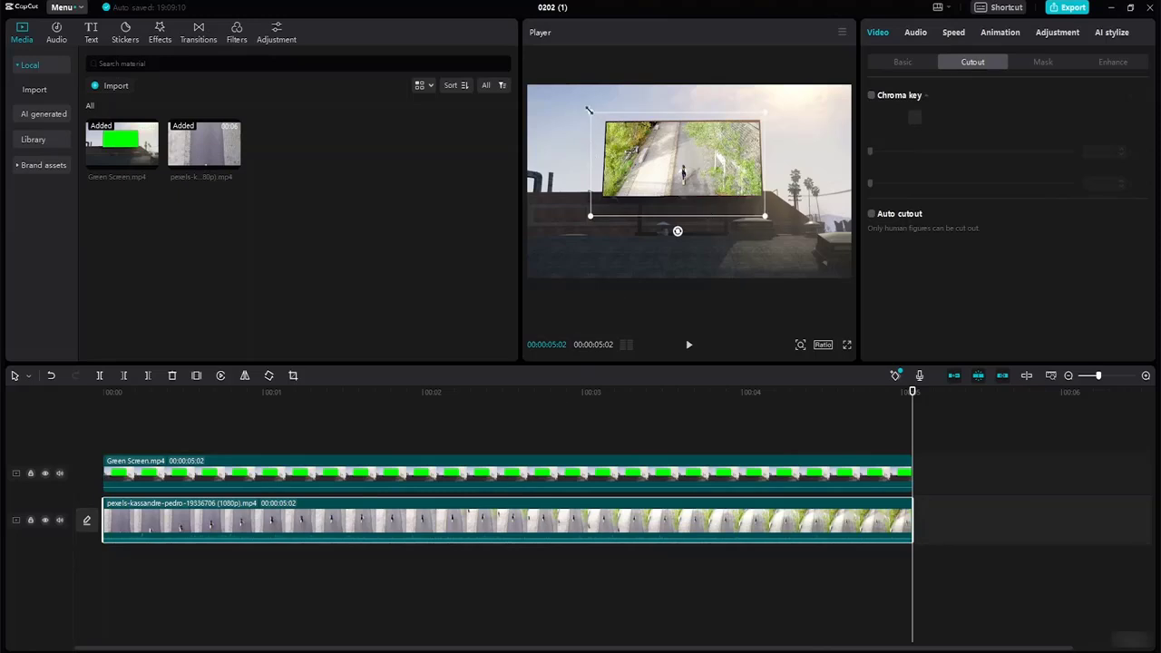
pyautogui.moveTo(589, 111); pyautogui.dragTo(600, 118)
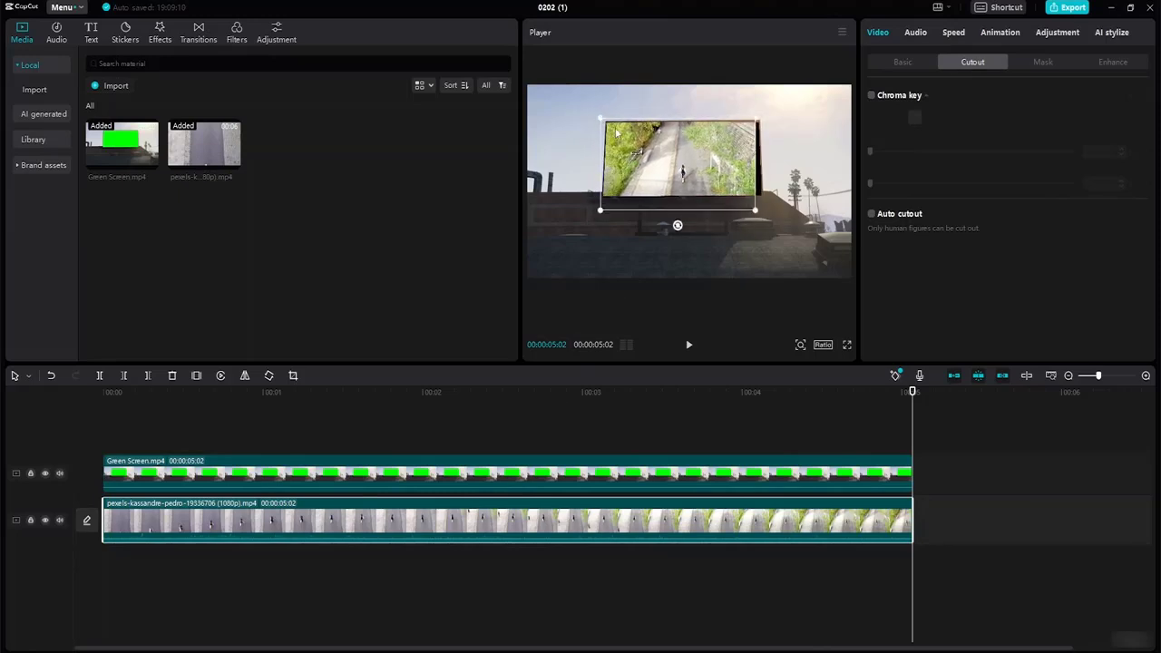
pyautogui.moveTo(674, 143)
pyautogui.mouseDown()
pyautogui.moveTo(686, 141)
pyautogui.moveTo(676, 138)
pyautogui.mouseUp()
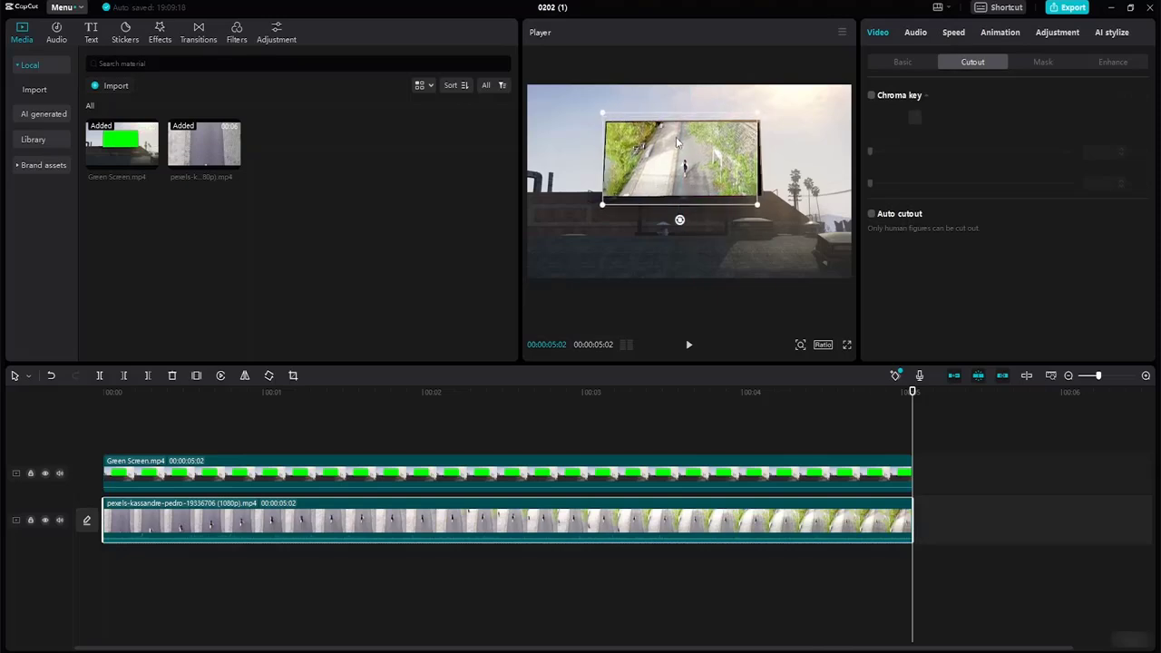
pyautogui.click(610, 194)
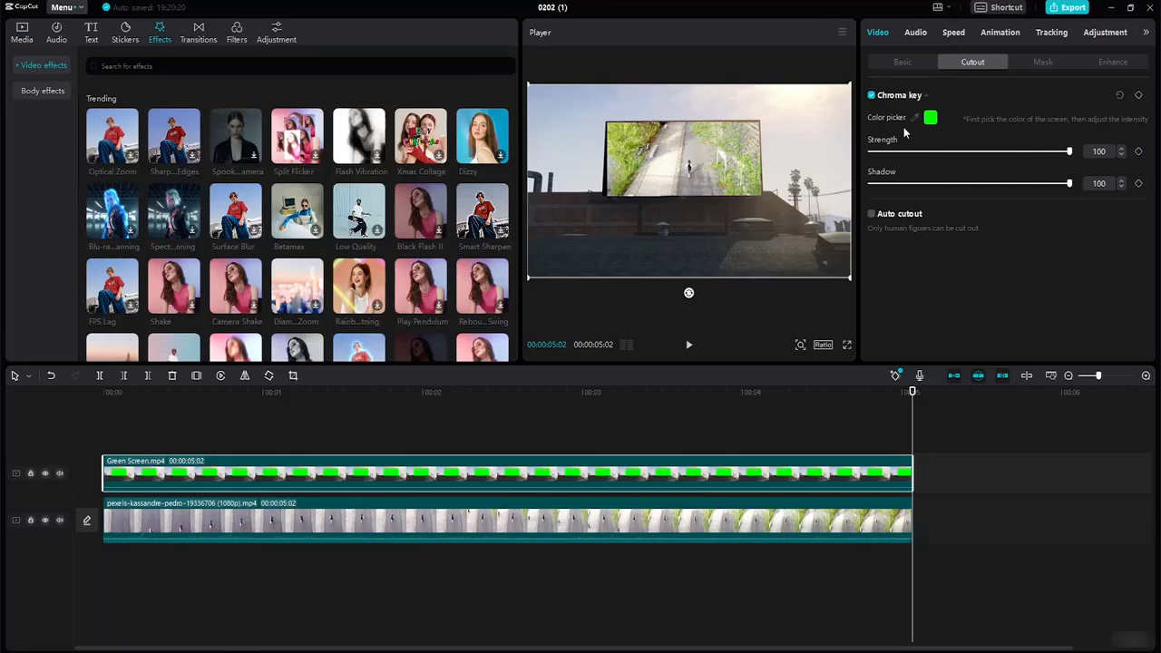
# Enlarge the road clip slightly to cover the whole billboard opening and play the composite from the start.
pyautogui.click(805, 528)
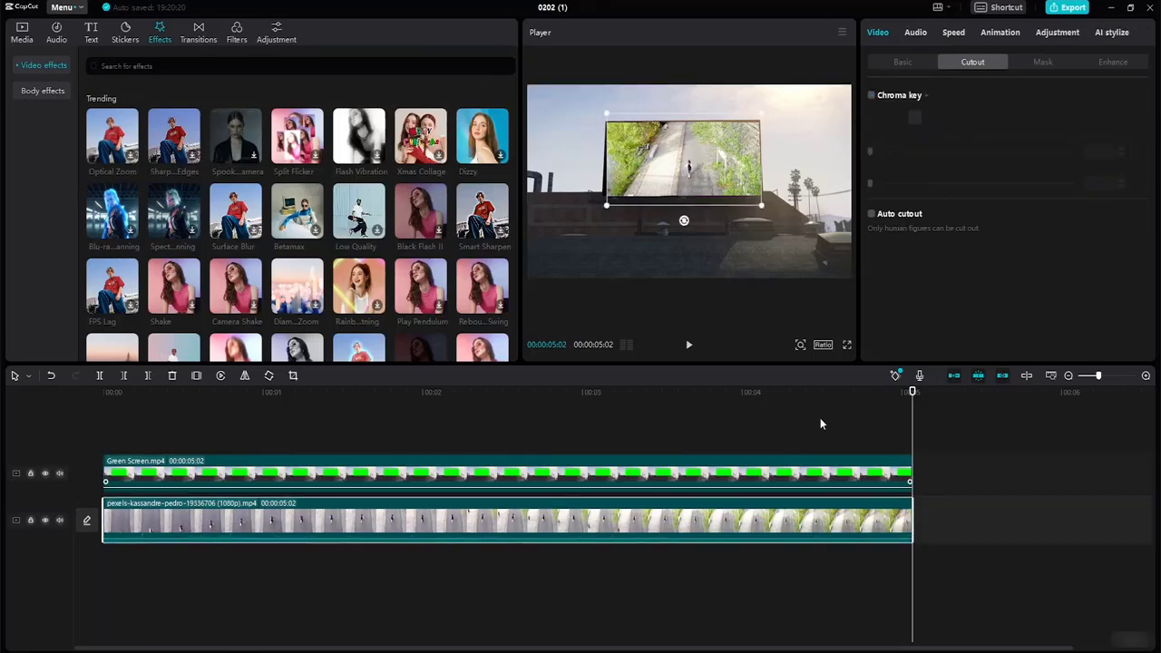
pyautogui.moveTo(609, 204); pyautogui.dragTo(595, 211)
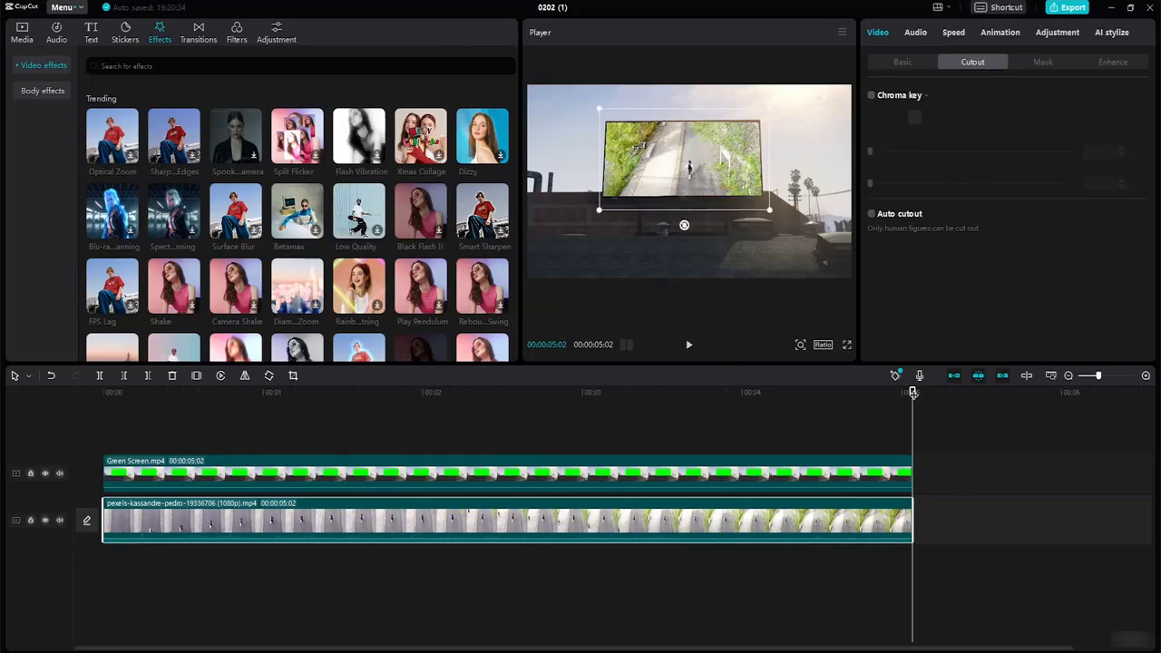
pyautogui.moveTo(912, 392); pyautogui.dragTo(105, 383)
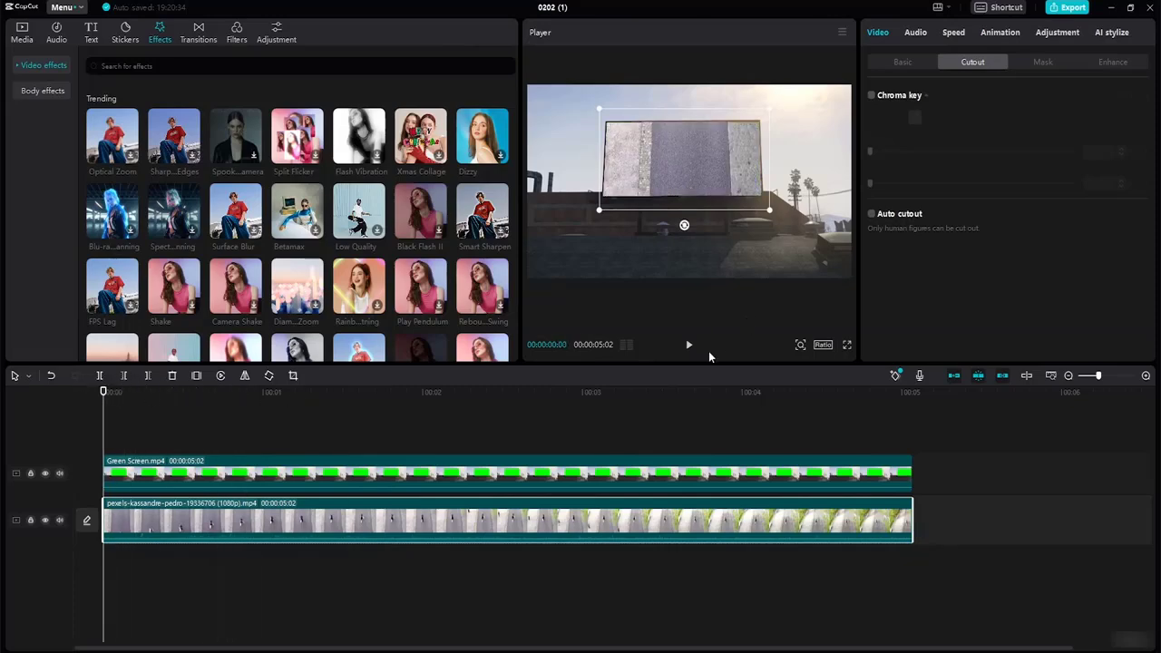
pyautogui.click(689, 345)
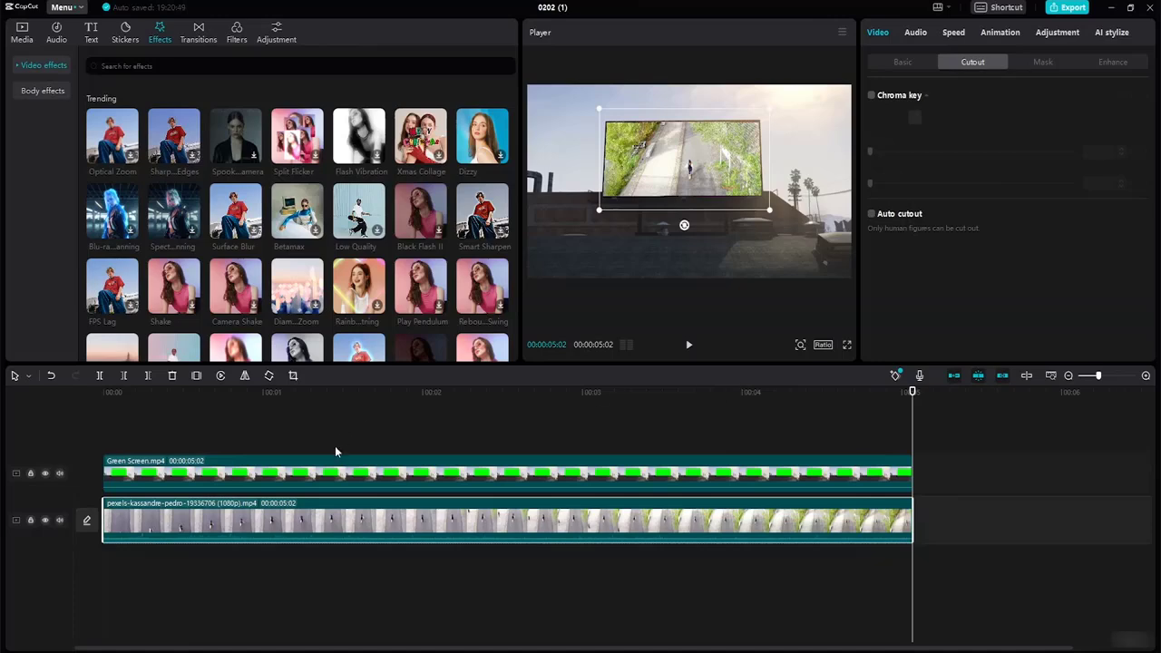
# Extract the audio from the road clip and delete the extracted audio track.
pyautogui.rightClick(379, 535)
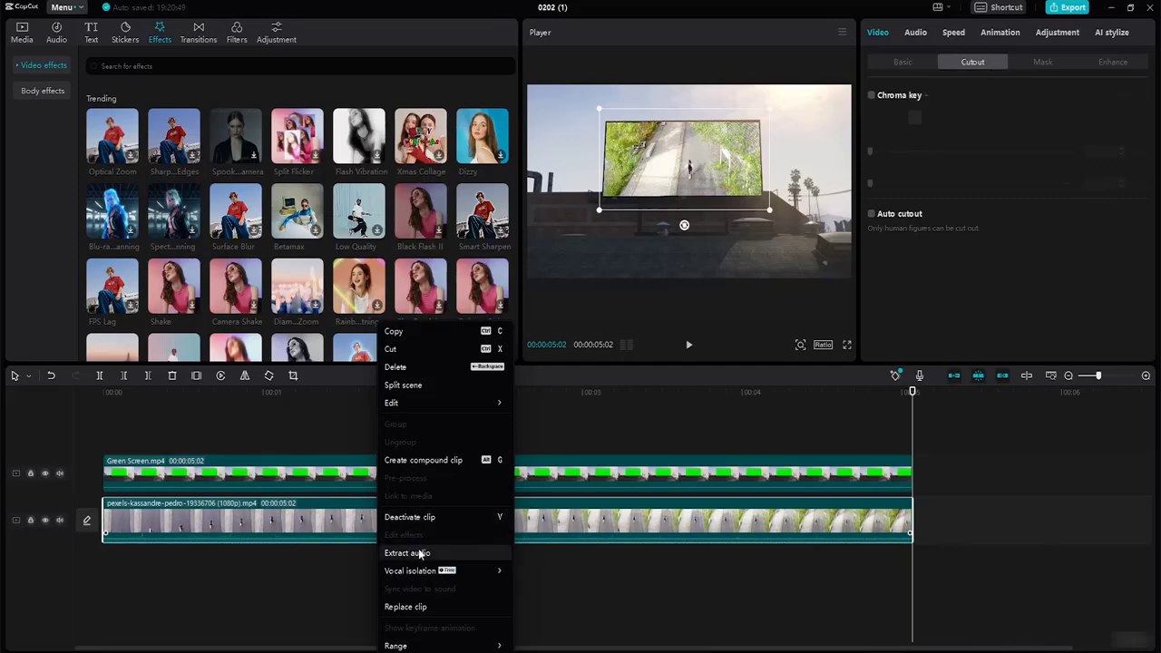
pyautogui.click(417, 554)
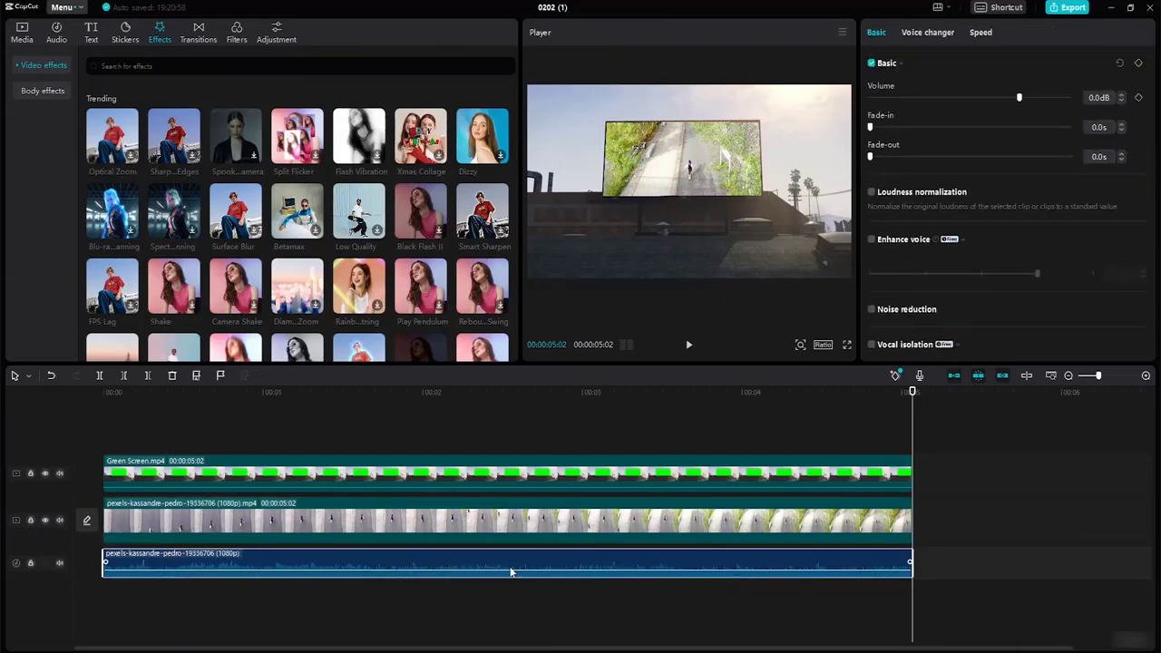
pyautogui.press('Delete')
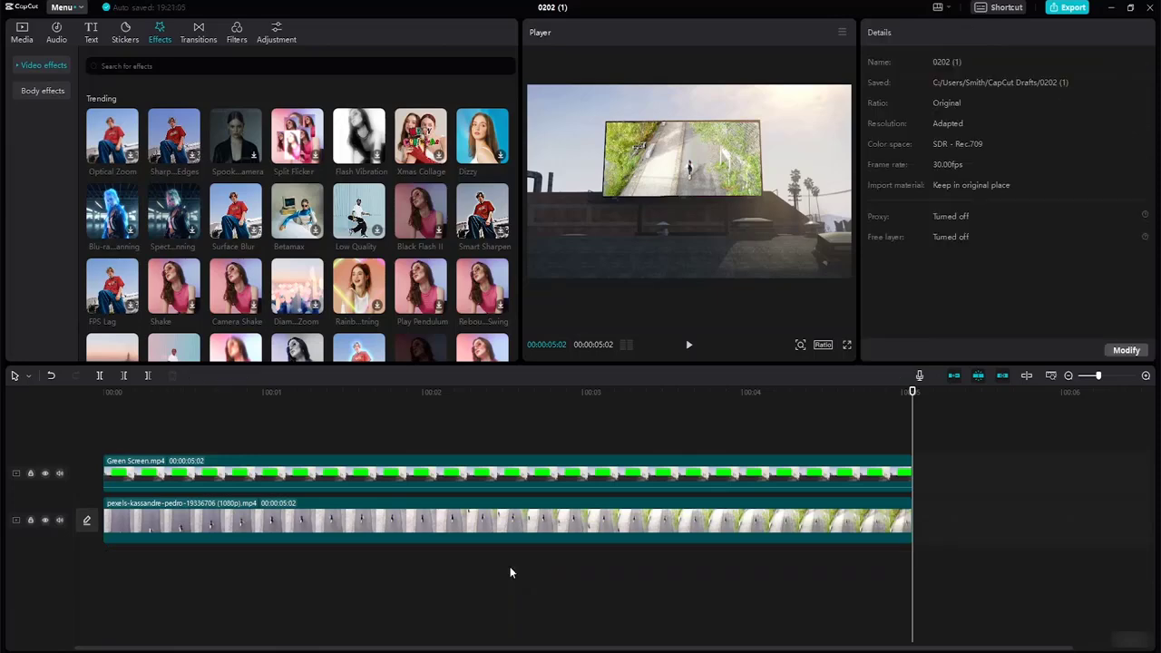
pyautogui.click(415, 518)
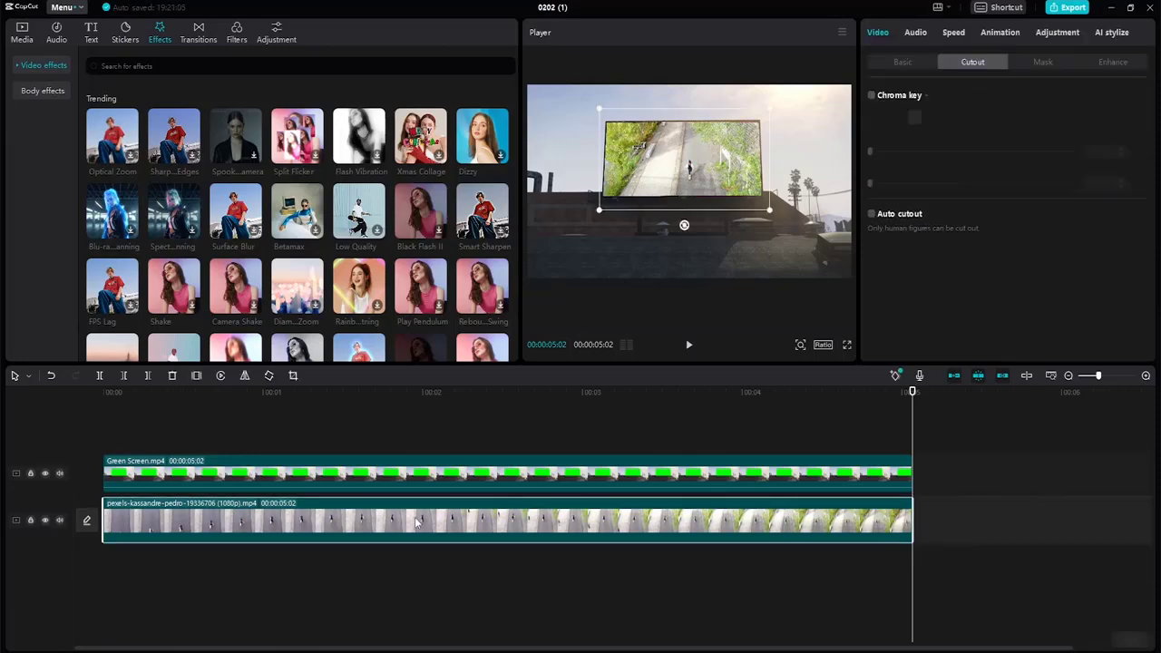
pyautogui.click(395, 478)
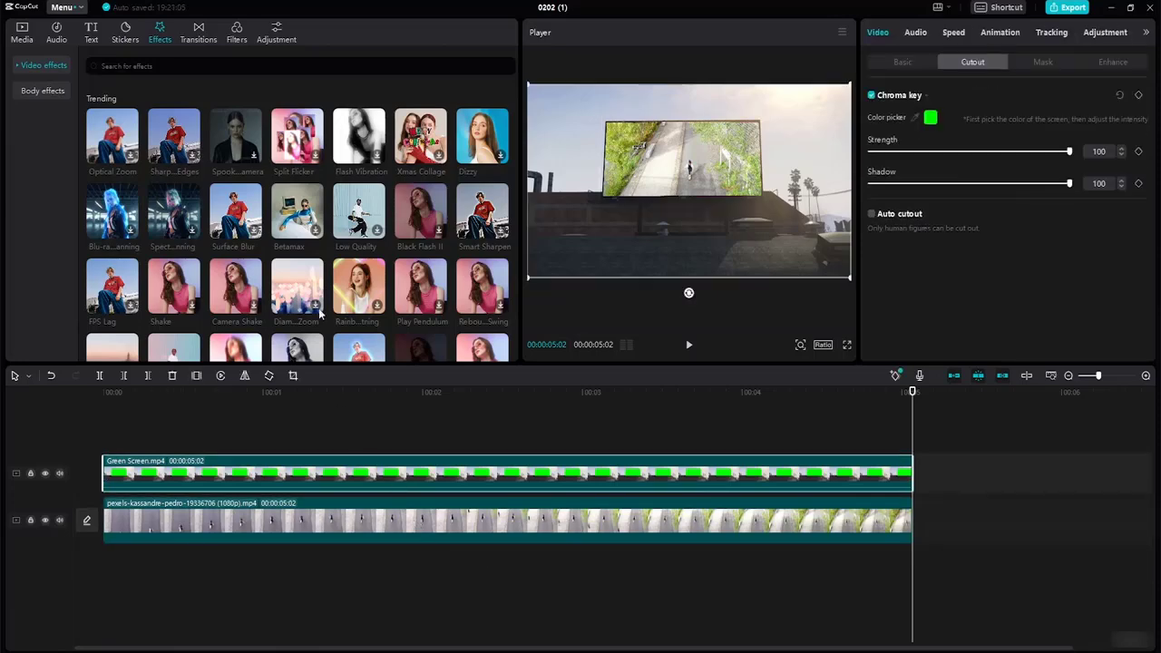
# Search the music library for skating music, correcting the spelling of the search term.
pyautogui.click(57, 35)
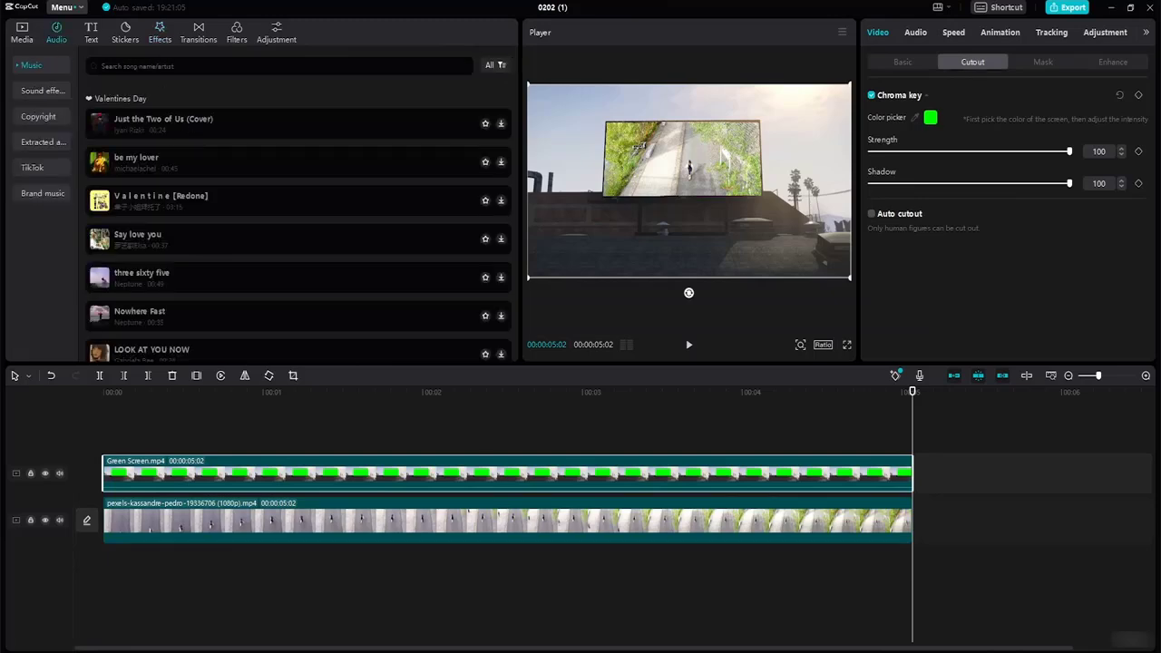
pyautogui.write('skaing')
pyautogui.press('Return')
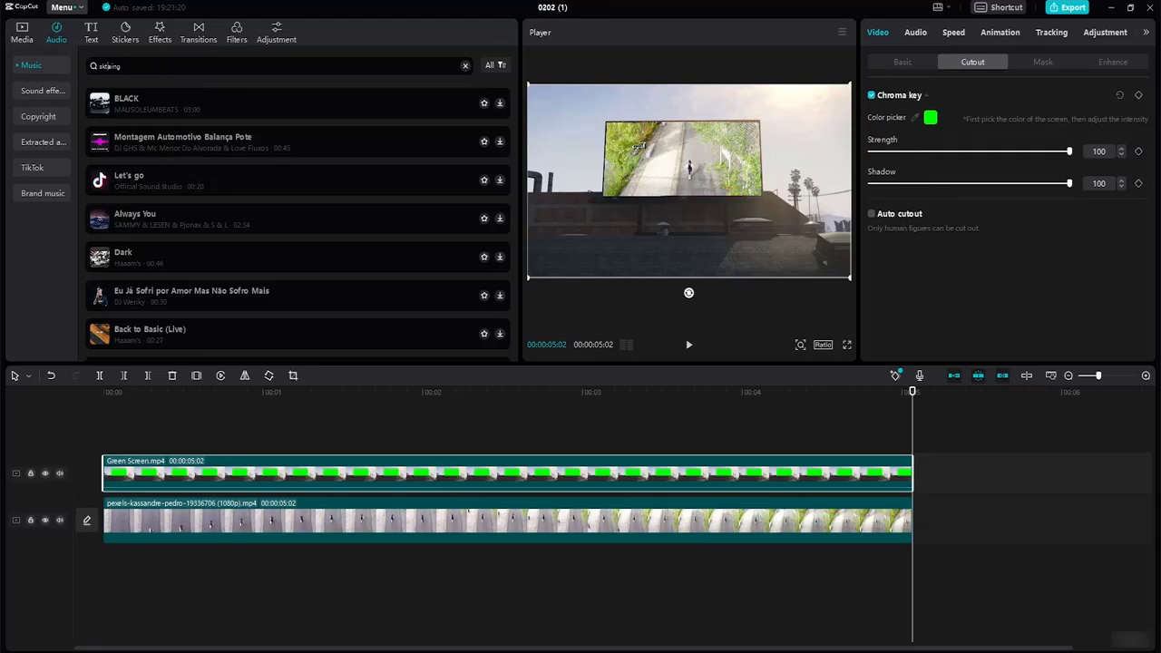
pyautogui.hotkey('ctrl', 'a')
pyautogui.click(110, 66)
pyautogui.press('BackSpace')
pyautogui.press('Return')
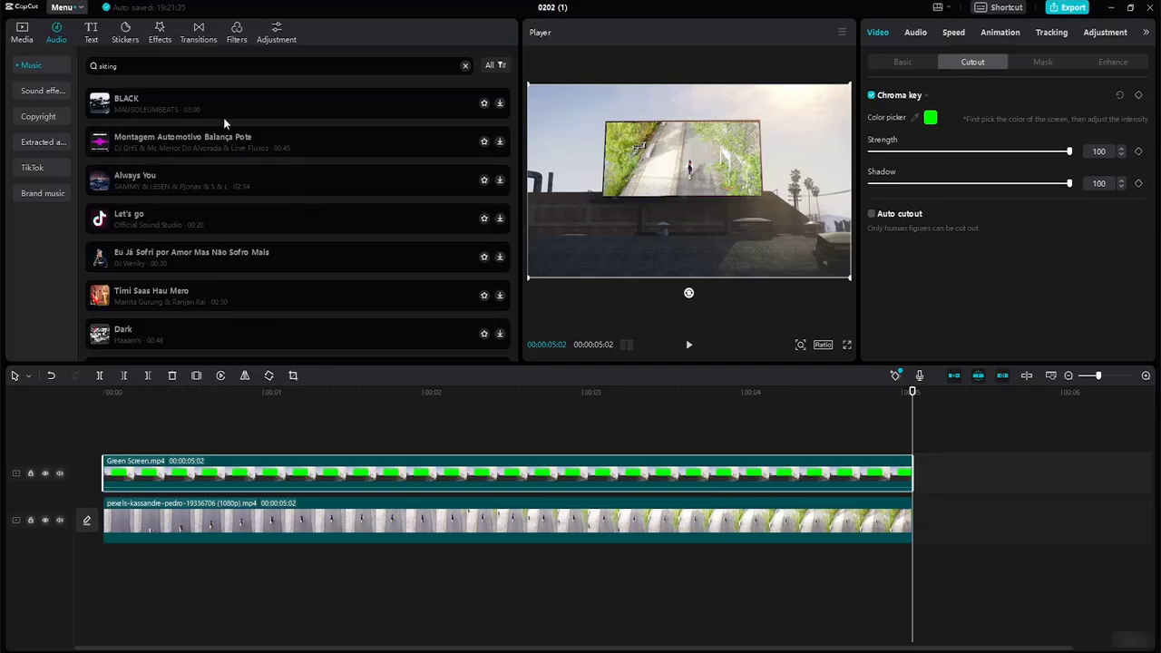
# Download the tracks BLACK, Montagem Automotivo Balança Pote, Always You and Let's go from the search results.
pyautogui.click(339, 106)
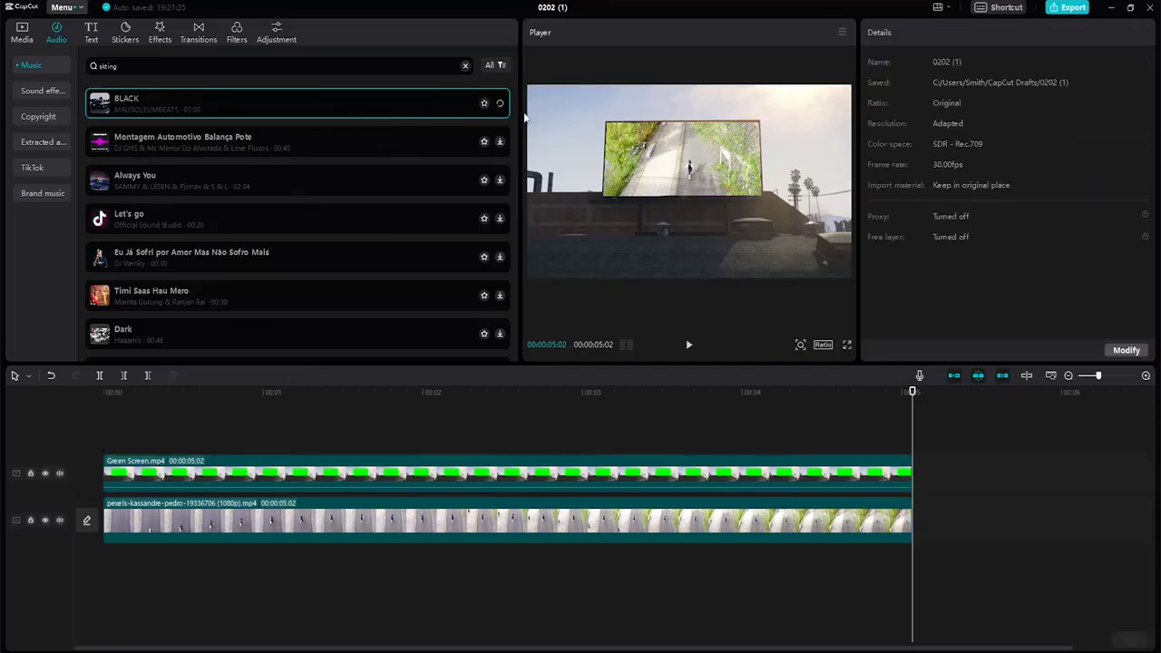
pyautogui.click(132, 152)
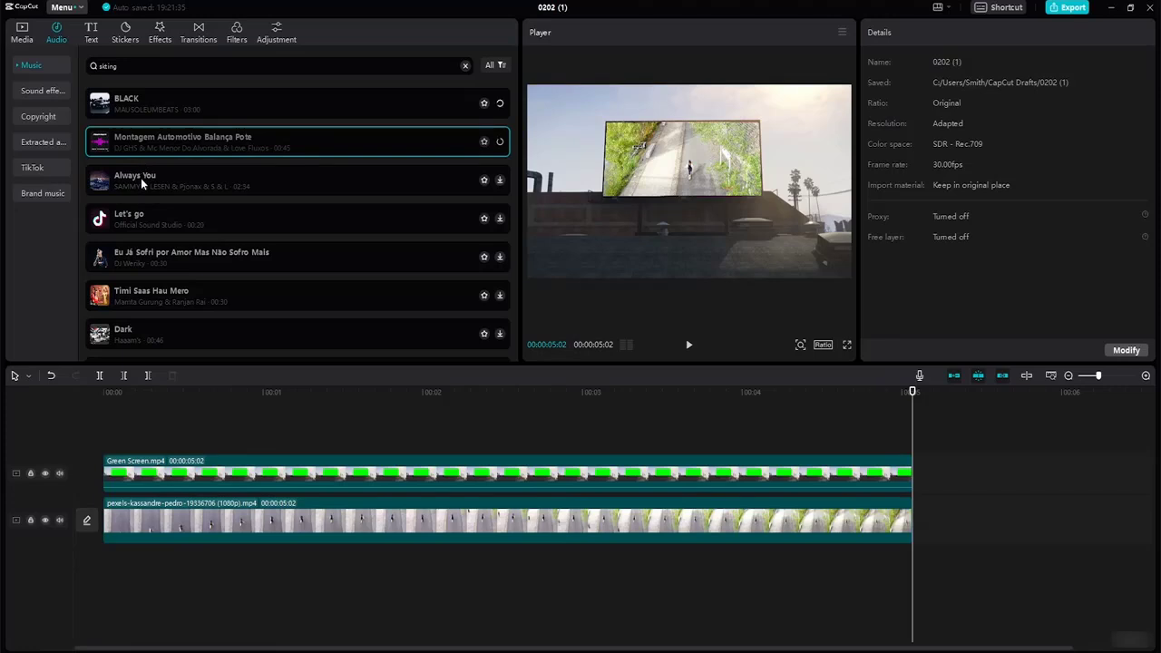
pyautogui.click(141, 178)
pyautogui.click(149, 215)
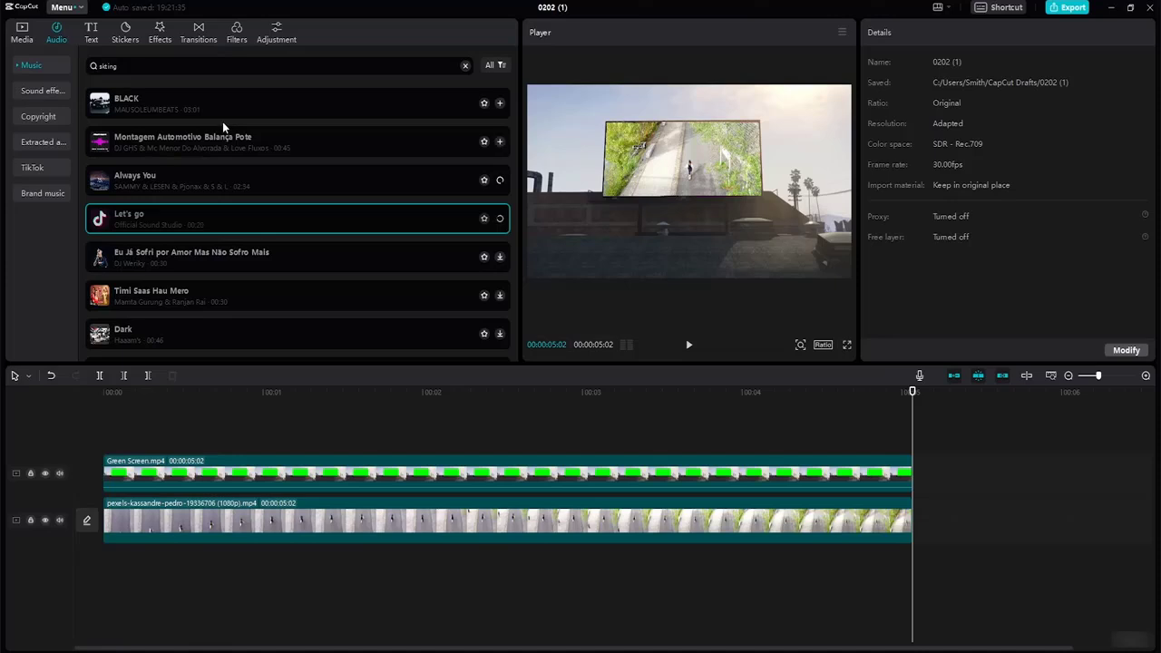
# Listen to the downloaded tracks BLACK, Montagem Automotivo Balança Pote, Always You and Let's go.
pyautogui.click(131, 104)
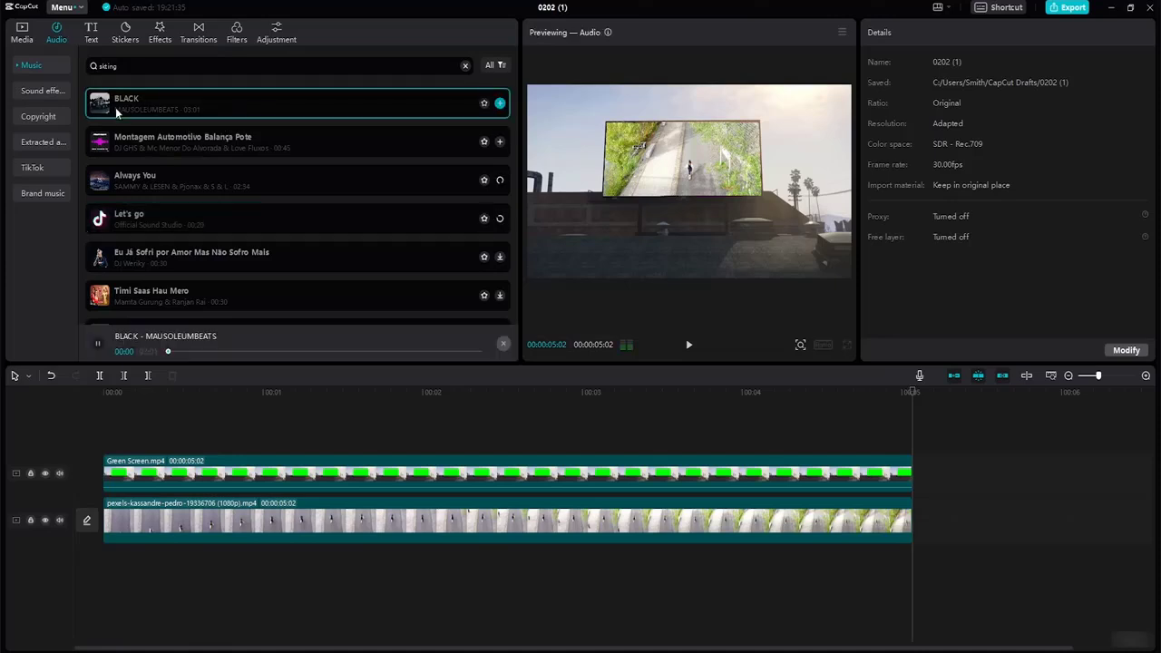
pyautogui.click(107, 142)
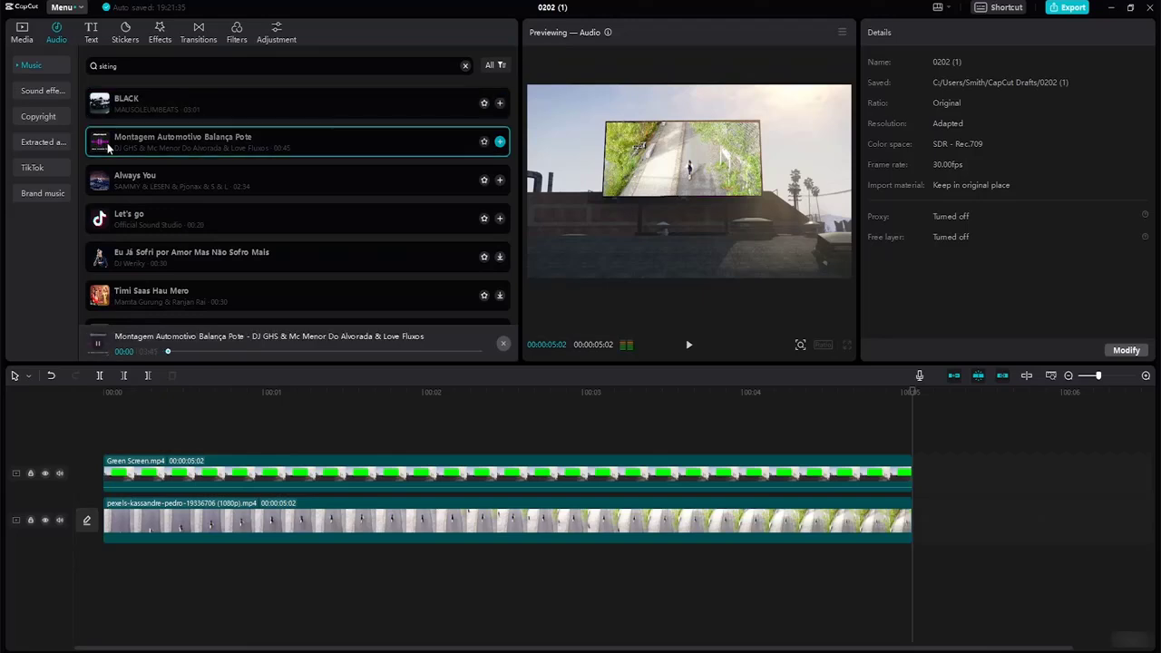
pyautogui.click(105, 184)
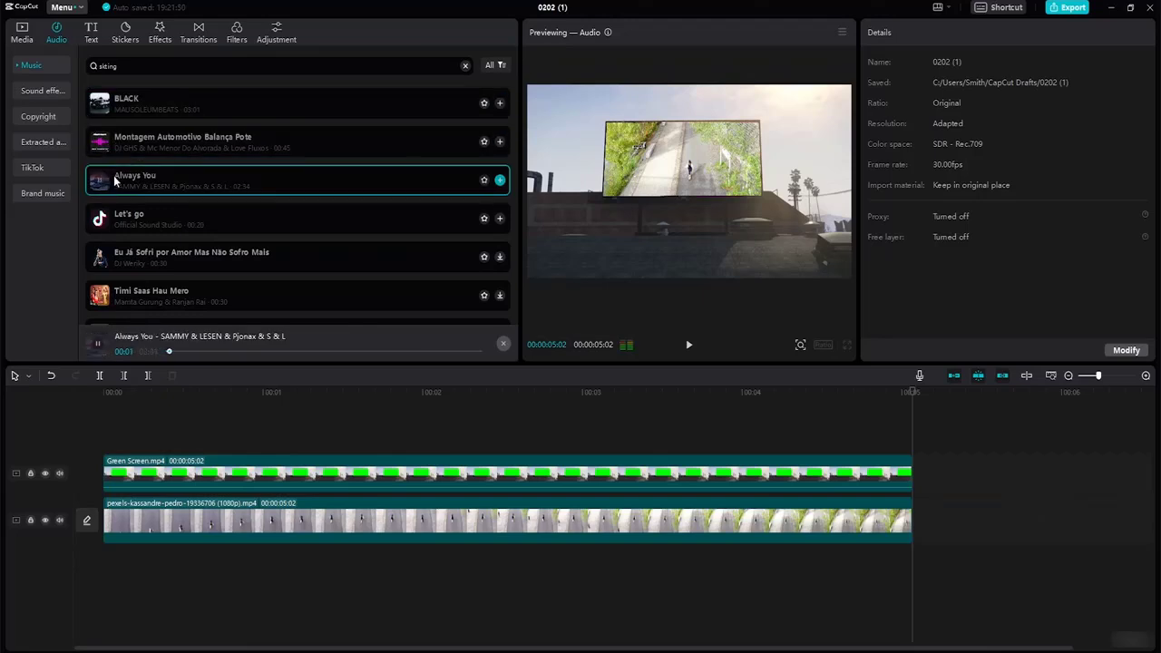
pyautogui.click(111, 220)
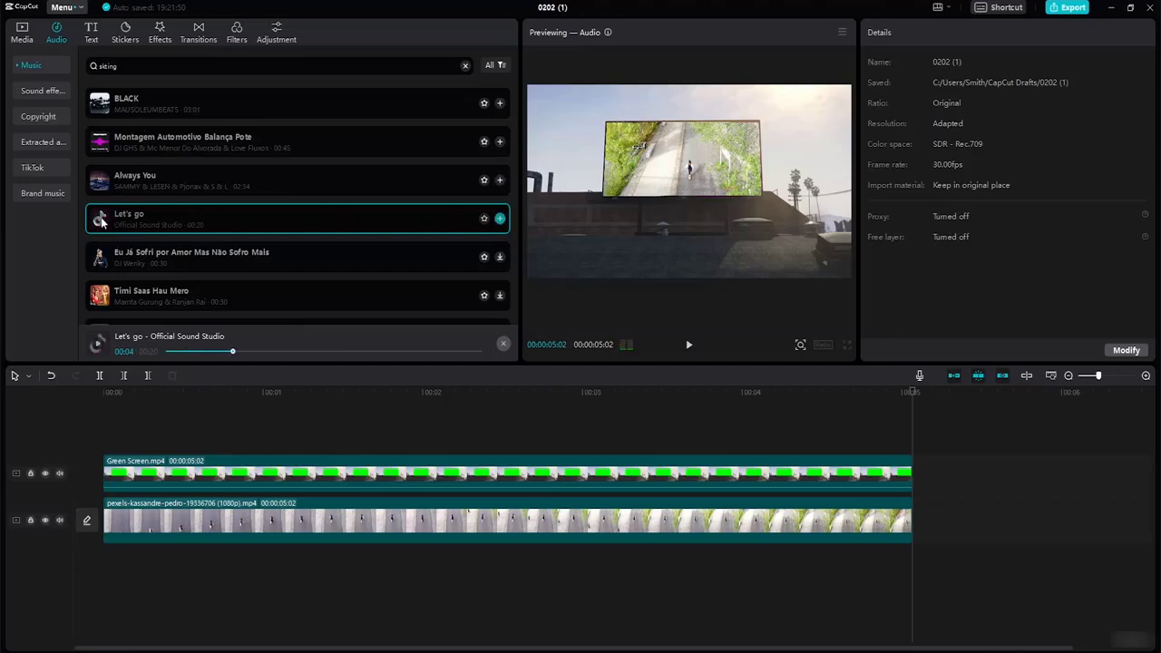
# Add the track Let's go beneath the video clips, trimming a sliver off its start and cutting its end to match the video's end.
pyautogui.moveTo(110, 216); pyautogui.dragTo(100, 554)
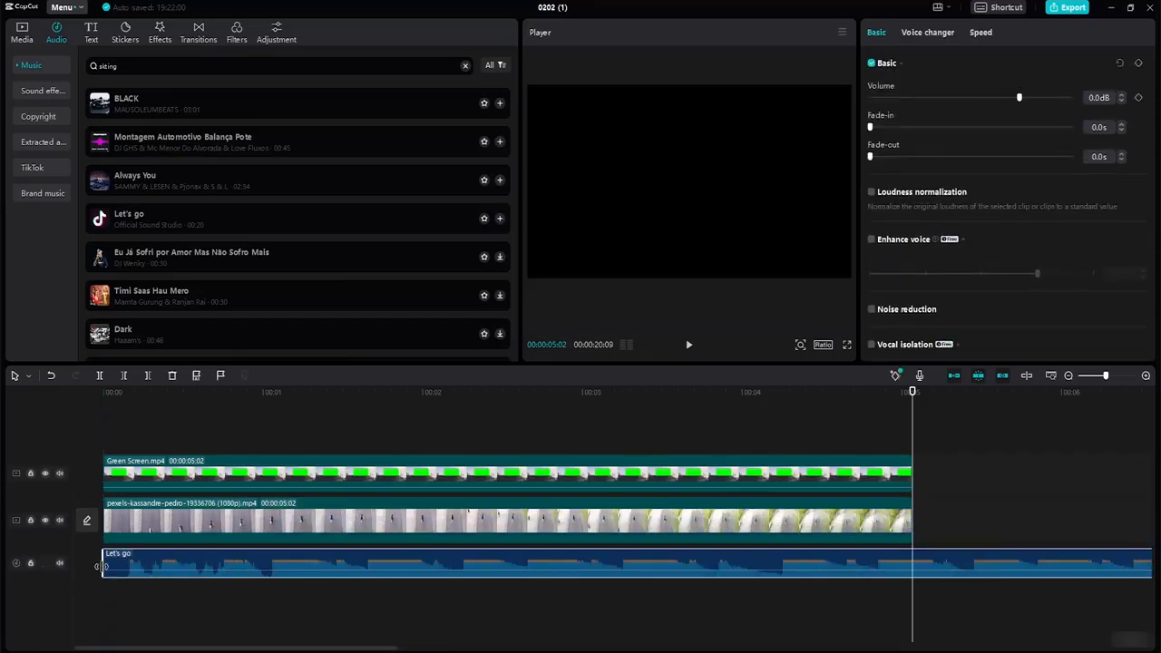
pyautogui.moveTo(104, 564); pyautogui.dragTo(124, 568)
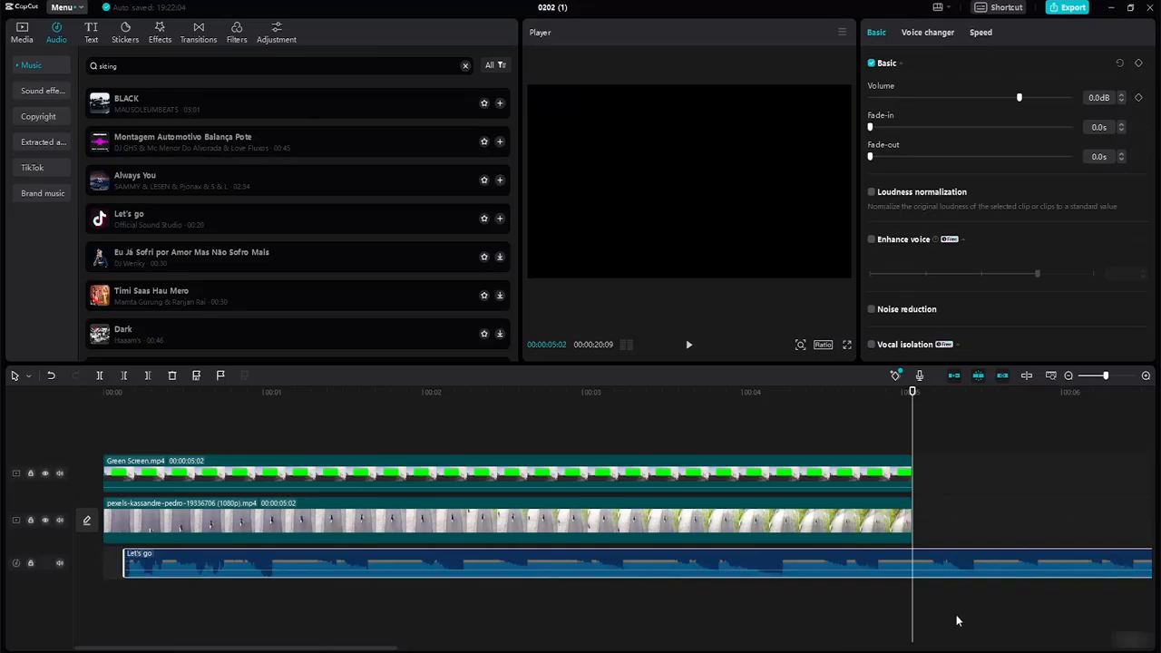
pyautogui.click(1049, 375)
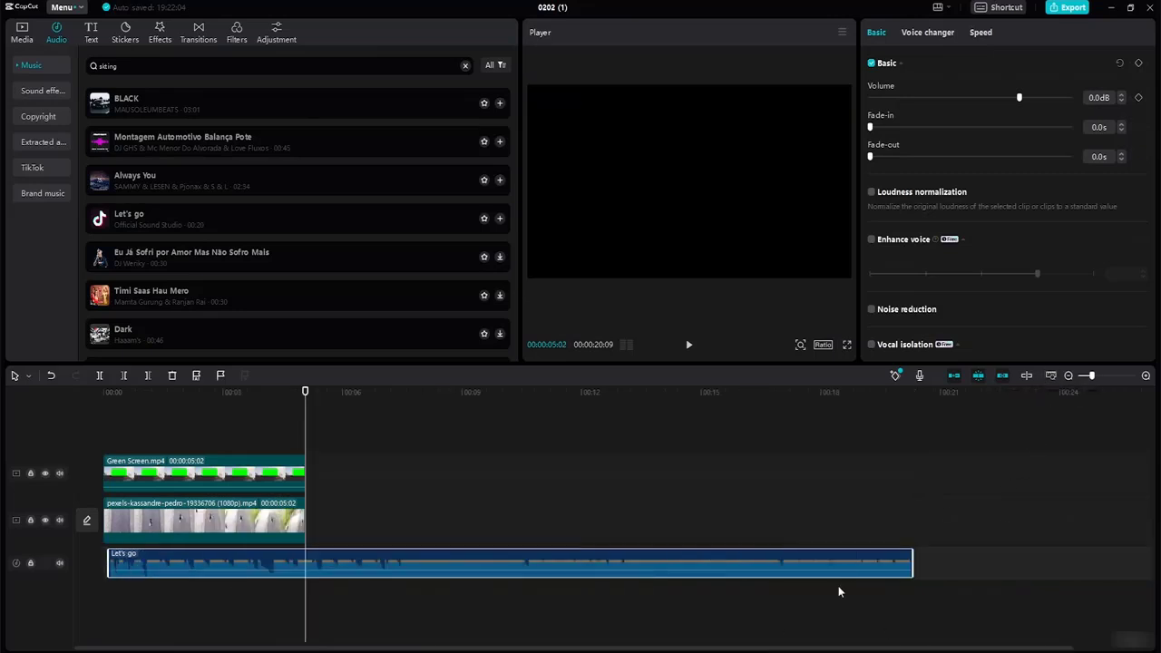
pyautogui.moveTo(916, 554); pyautogui.dragTo(302, 533)
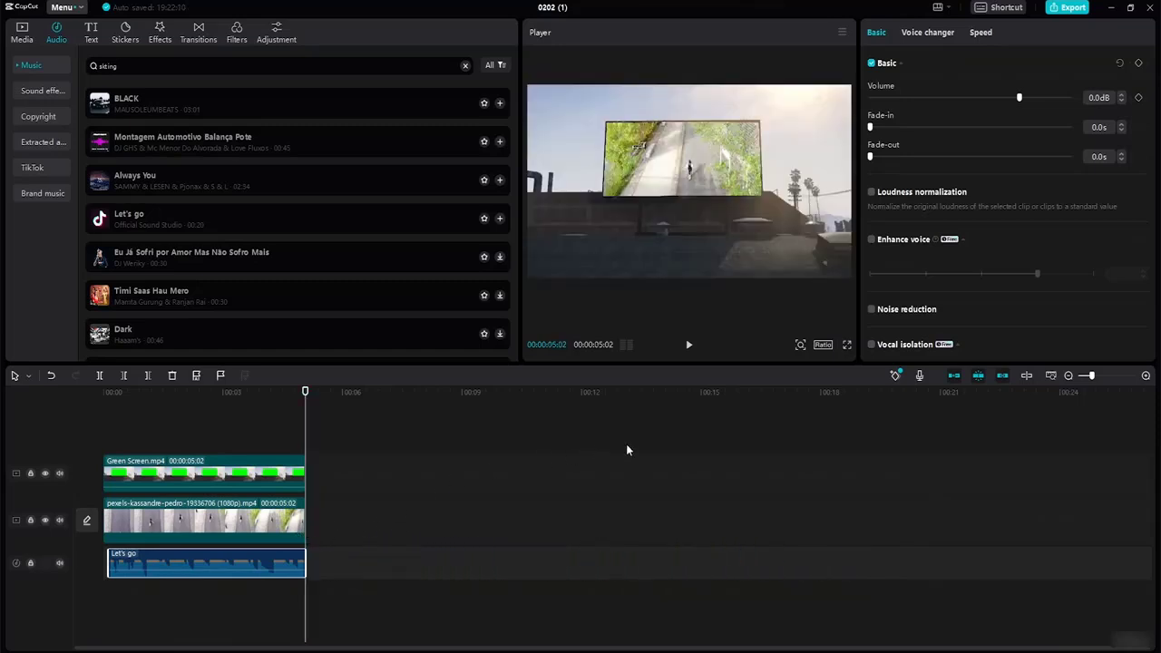
pyautogui.click(1052, 375)
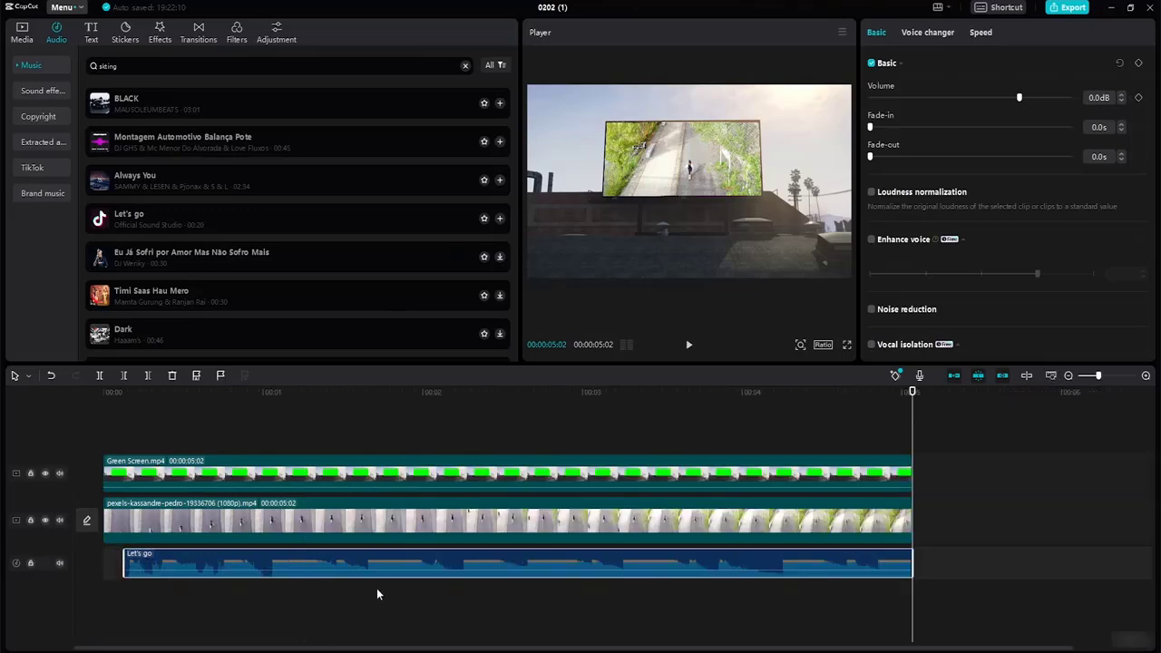
pyautogui.click(418, 606)
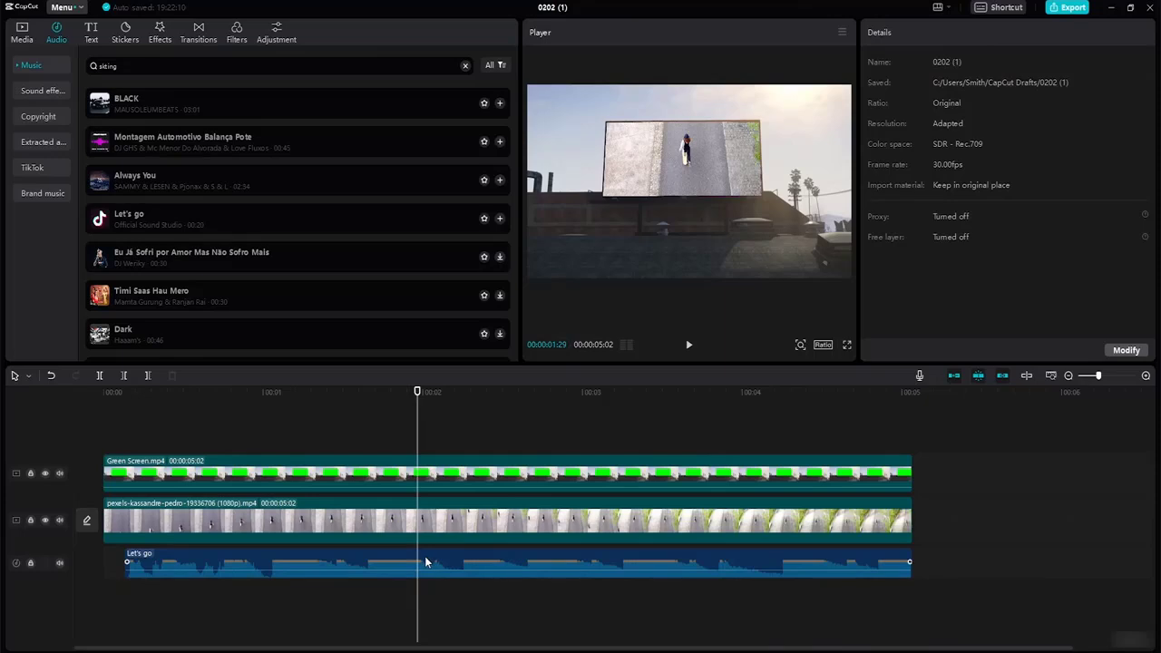
# Move the Let's go music clip to the timeline start and extend its end to match the video's end.
pyautogui.moveTo(424, 556); pyautogui.dragTo(408, 563)
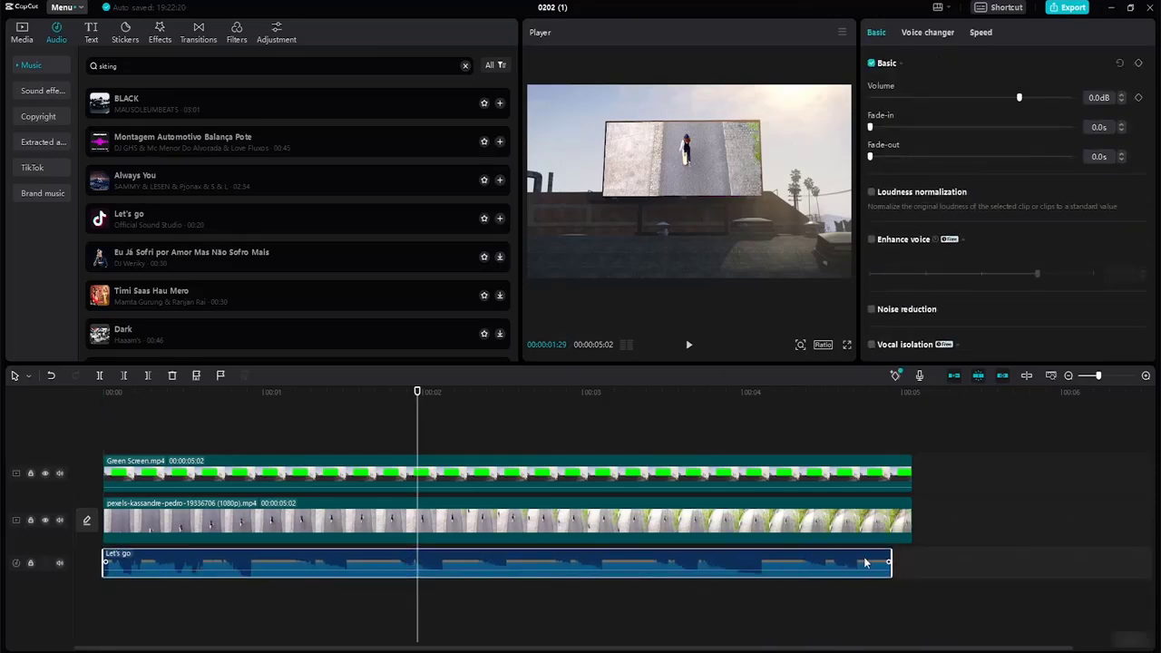
pyautogui.moveTo(890, 560); pyautogui.dragTo(912, 560)
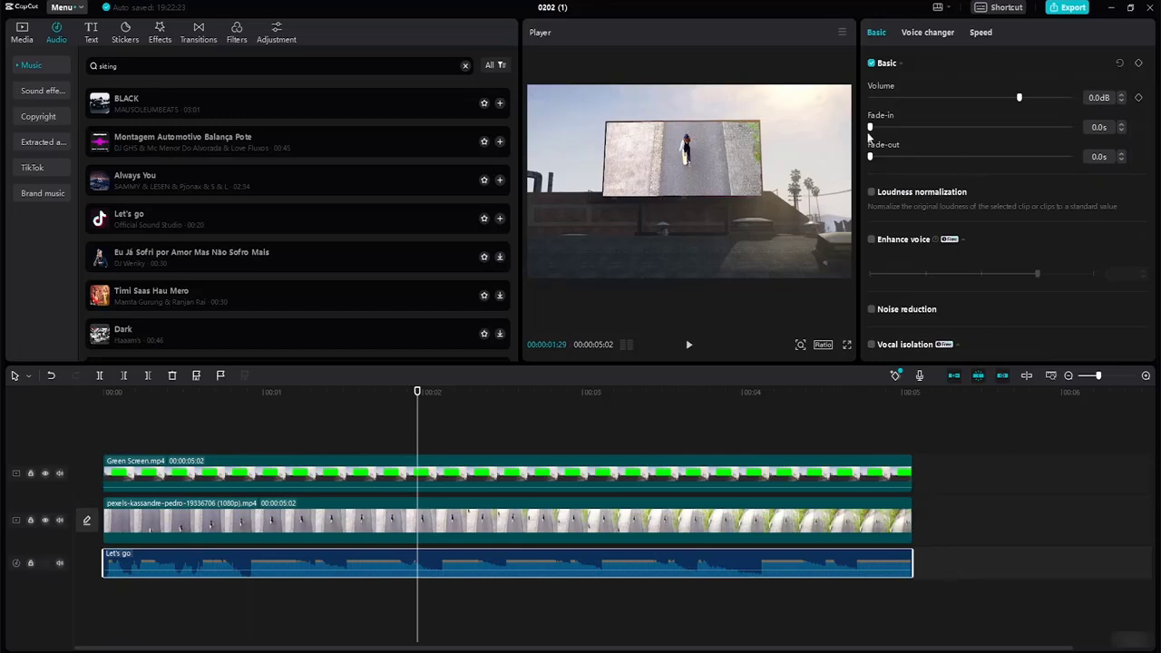
# Set both the fade-in and the fade-out of the Let's go music clip to 1.0 s.
pyautogui.click(1095, 127)
pyautogui.press('BackSpace')
pyautogui.press('BackSpace')
pyautogui.press('BackSpace')
pyautogui.write('1s')
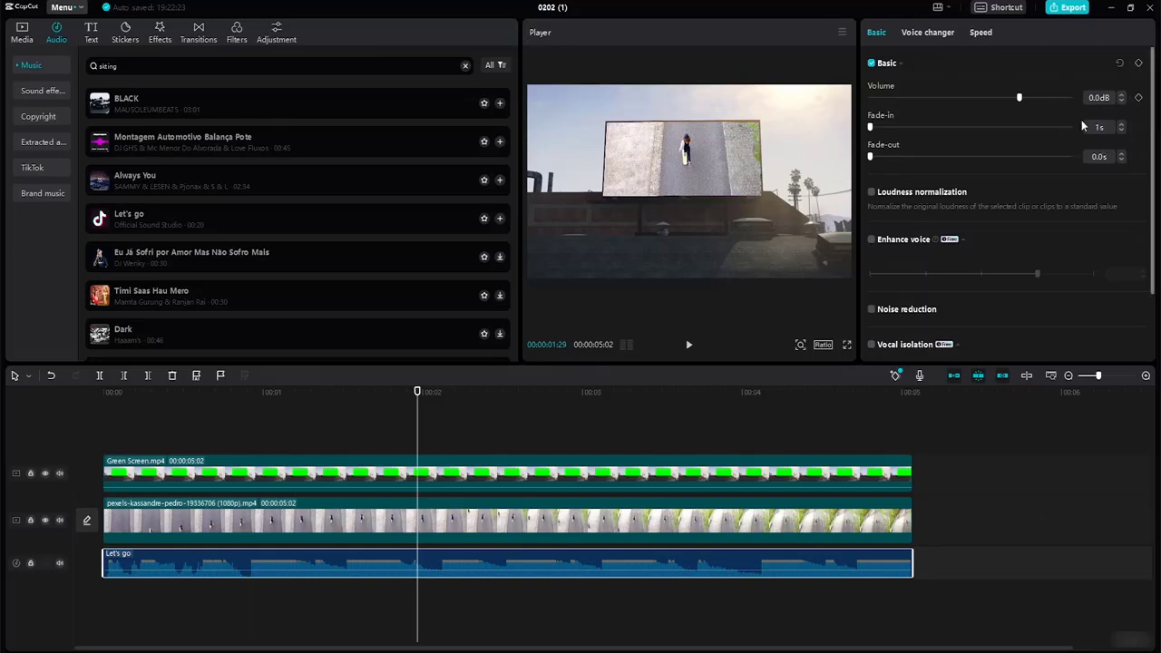
pyautogui.click(1103, 155)
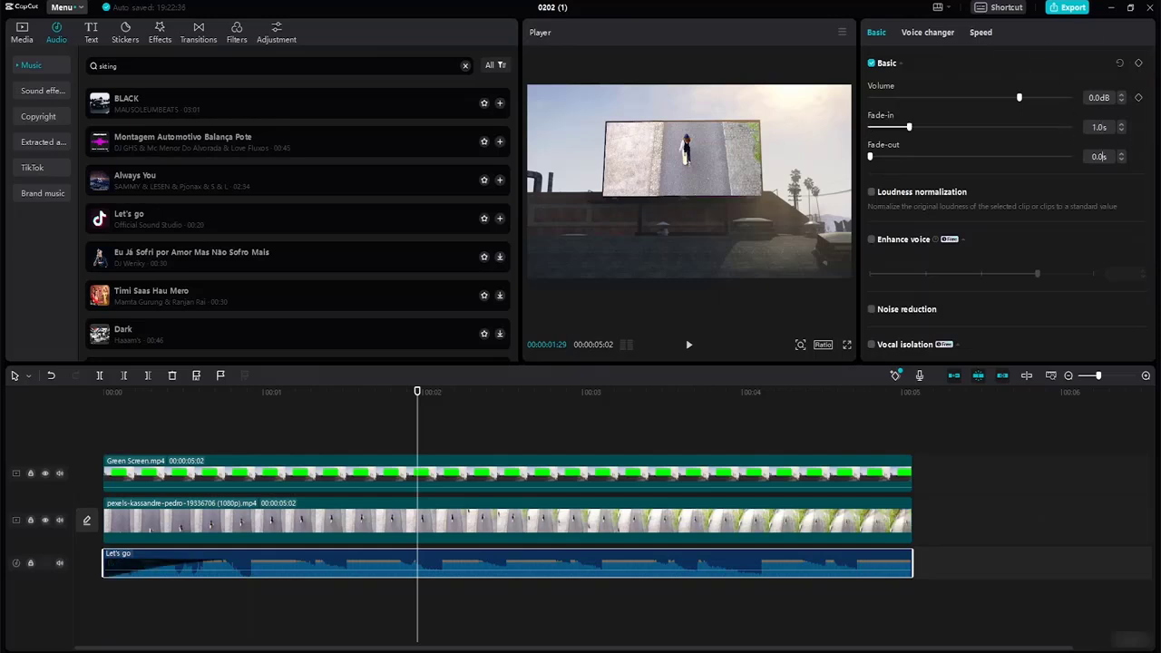
pyautogui.press('BackSpace')
pyautogui.press('BackSpace')
pyautogui.press('BackSpace')
pyautogui.write('1')
pyautogui.press('Return')
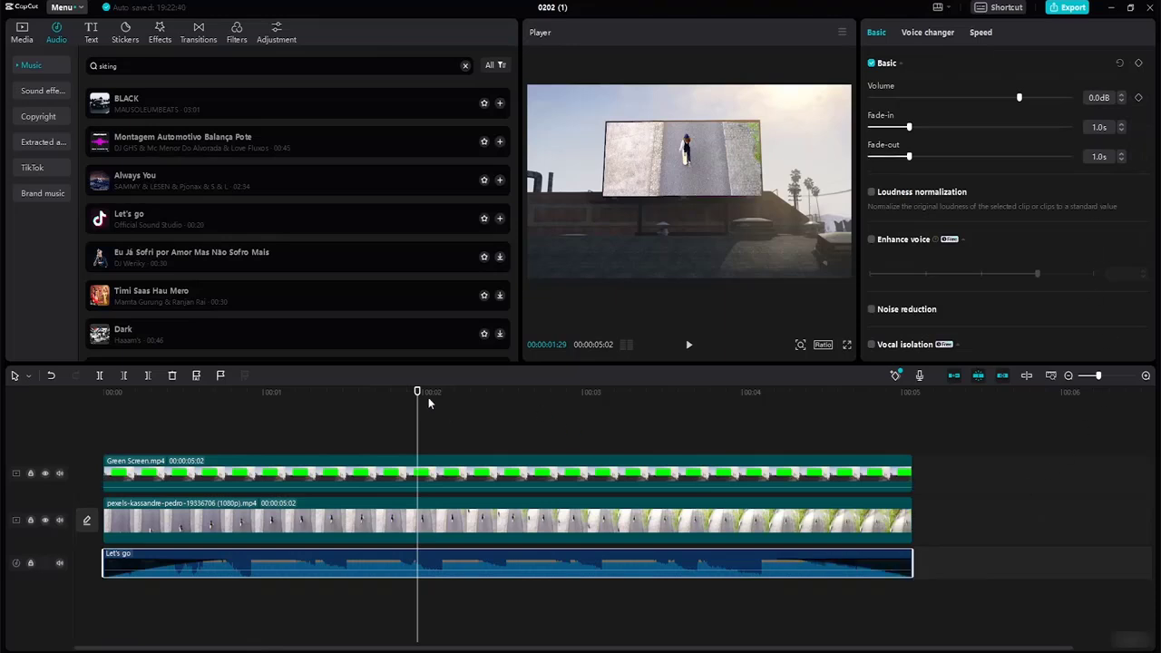
# Play the billboard composite from the beginning to check the picture with the faded music.
pyautogui.moveTo(418, 392); pyautogui.dragTo(104, 391)
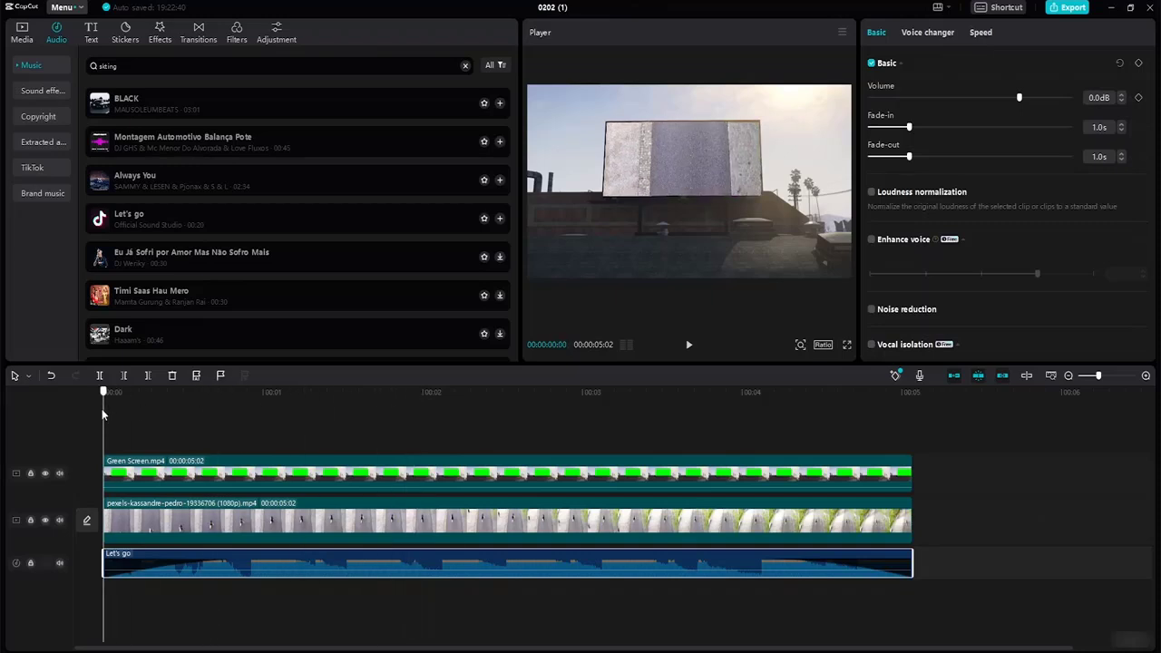
pyautogui.click(690, 344)
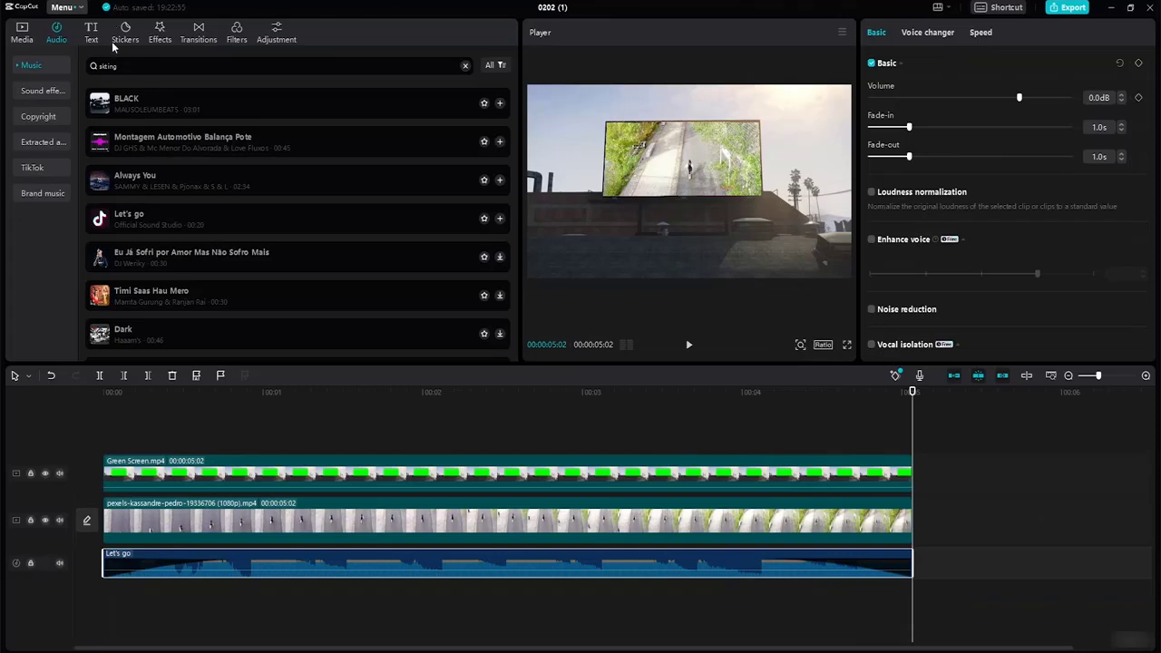
# Open the export settings and title the video Green Screen Video.
pyautogui.click(1063, 9)
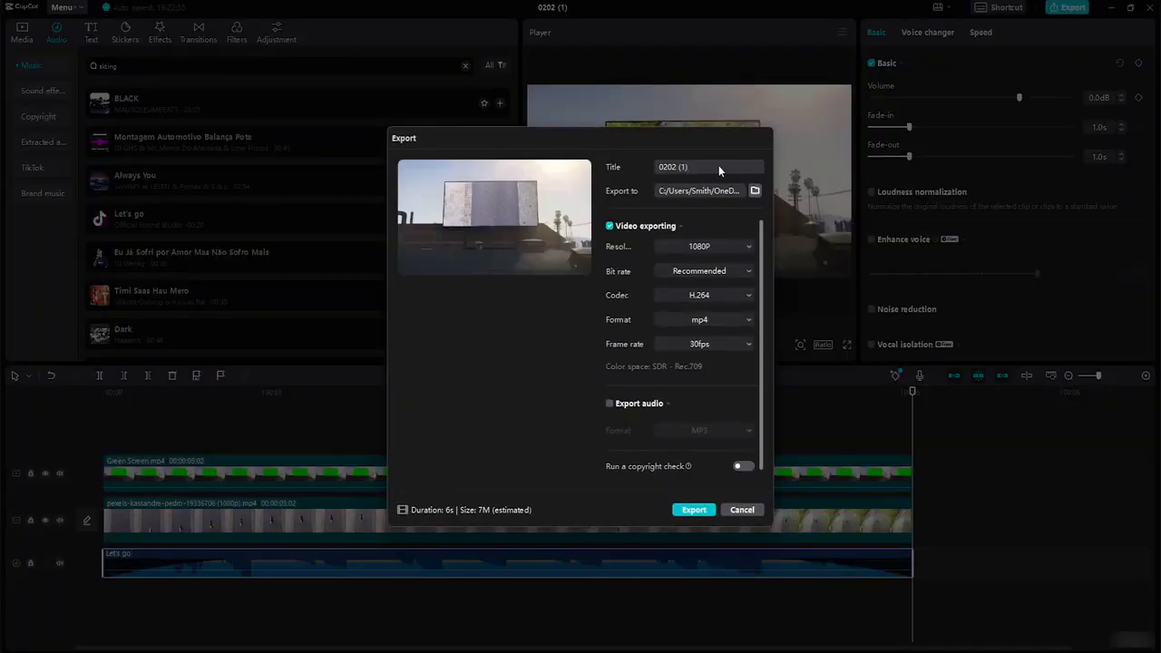
pyautogui.press('BackSpace')
pyautogui.press('BackSpace')
pyautogui.press('BackSpace')
pyautogui.press('BackSpace')
pyautogui.press('BackSpace')
pyautogui.press('BackSpace')
pyautogui.press('BackSpace')
pyautogui.write('Green')
# Export the video to the Videos folder inside Capcut Semi-Advanced Tutorial Resource File - (4 Hrs), and dismiss the sharing options.
pyautogui.click(755, 192)
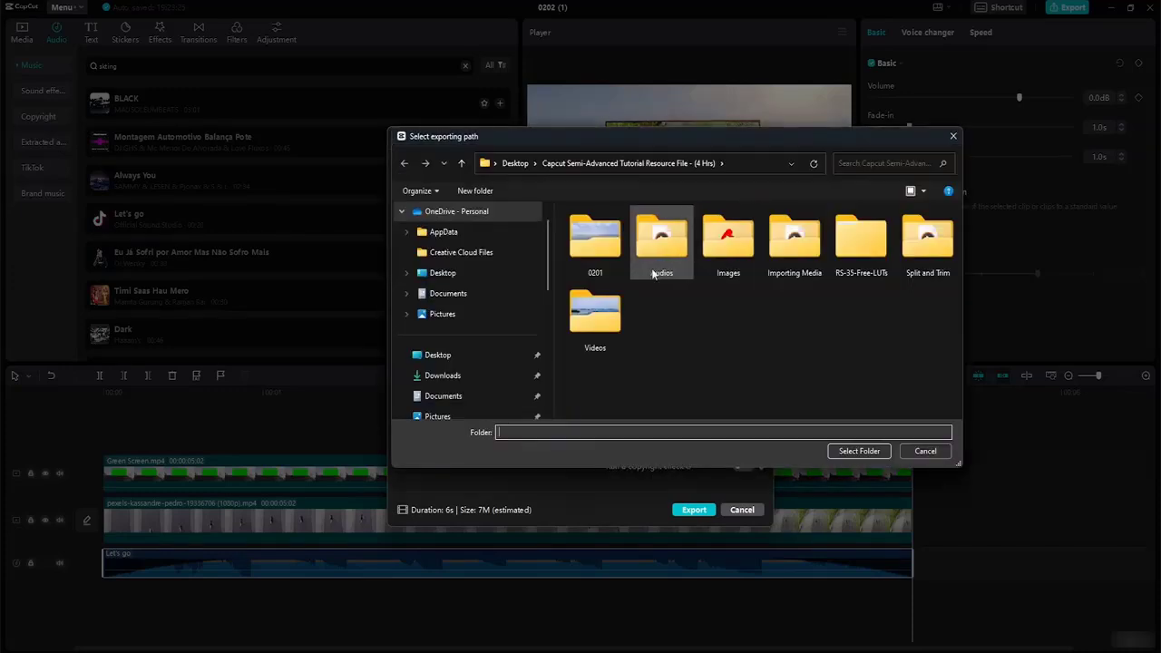
pyautogui.click(496, 273)
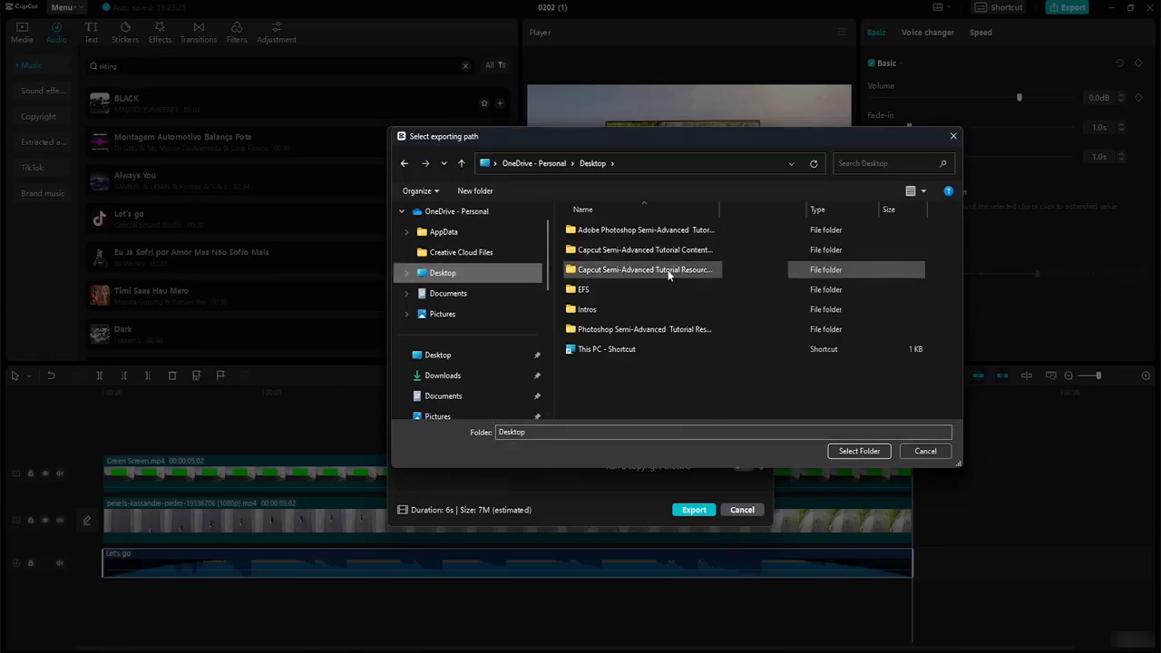
pyautogui.doubleClick(666, 270)
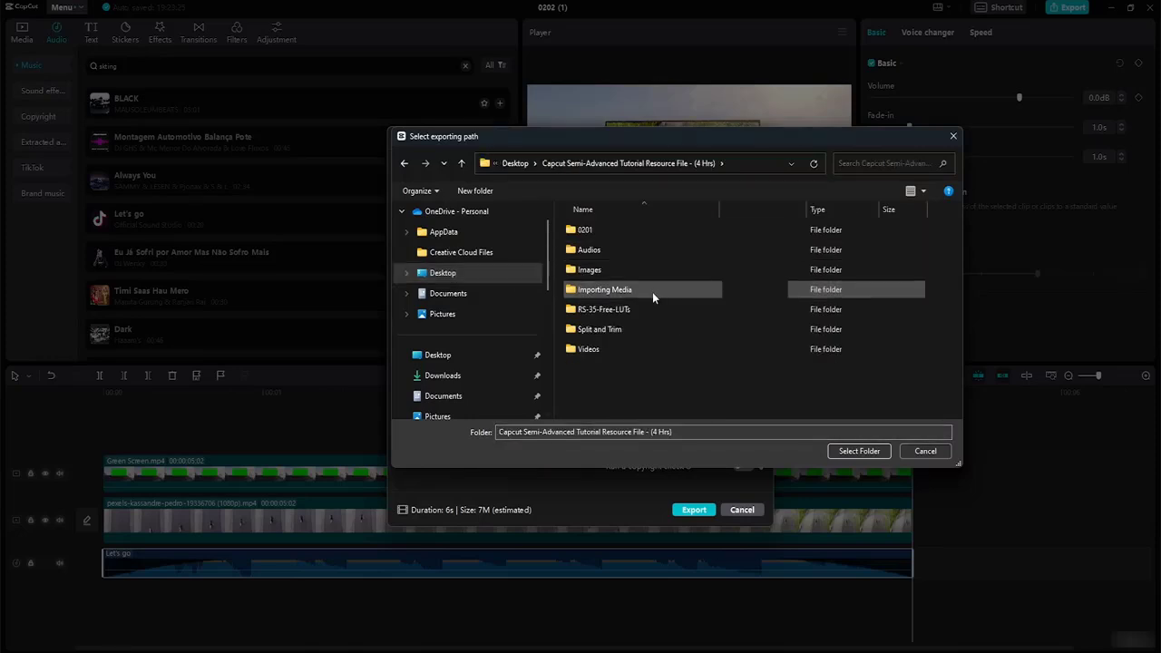
pyautogui.click(642, 349)
pyautogui.click(853, 450)
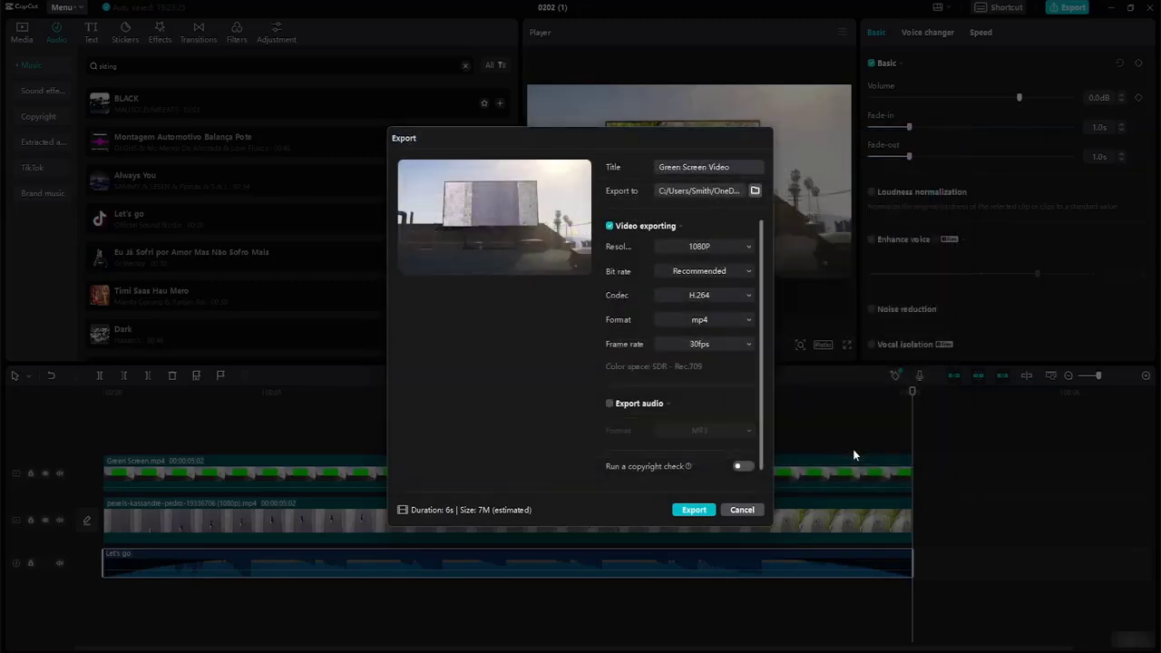
pyautogui.click(694, 510)
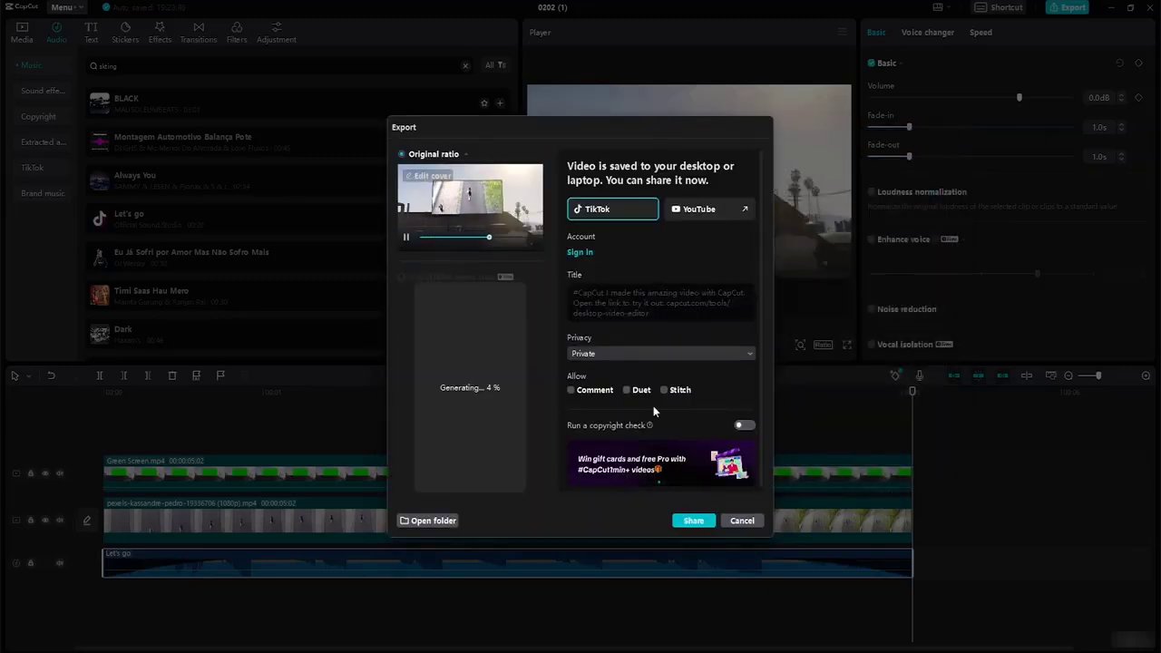
pyautogui.click(742, 521)
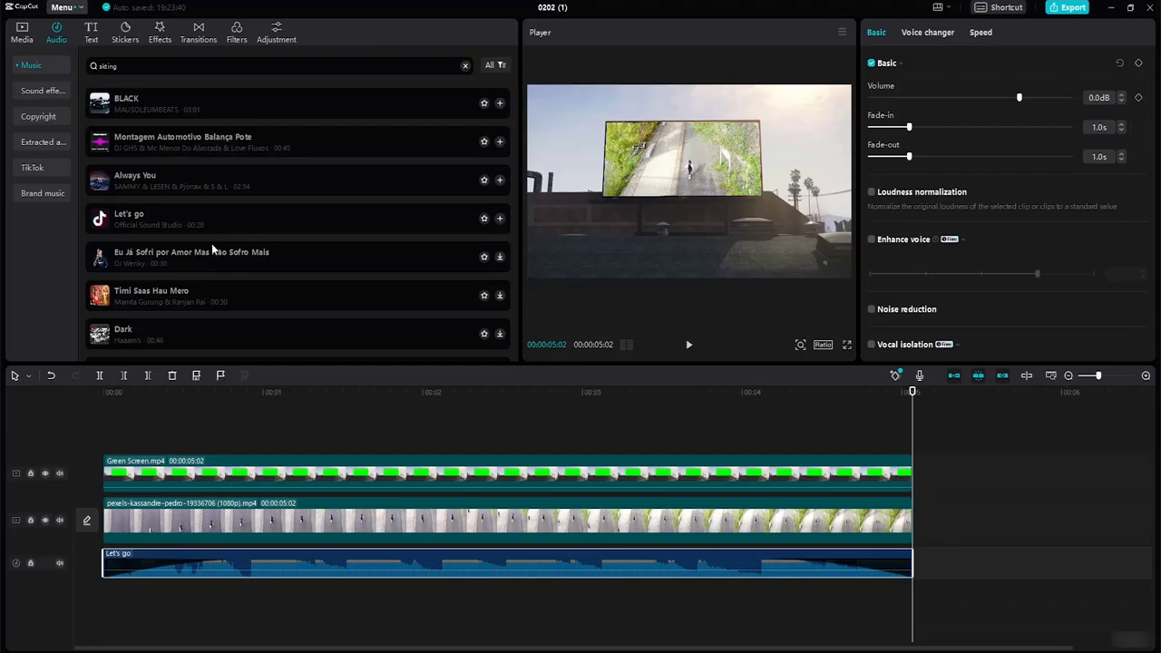
# Return to the home screen and create a new project.
pyautogui.click(79, 7)
pyautogui.click(88, 136)
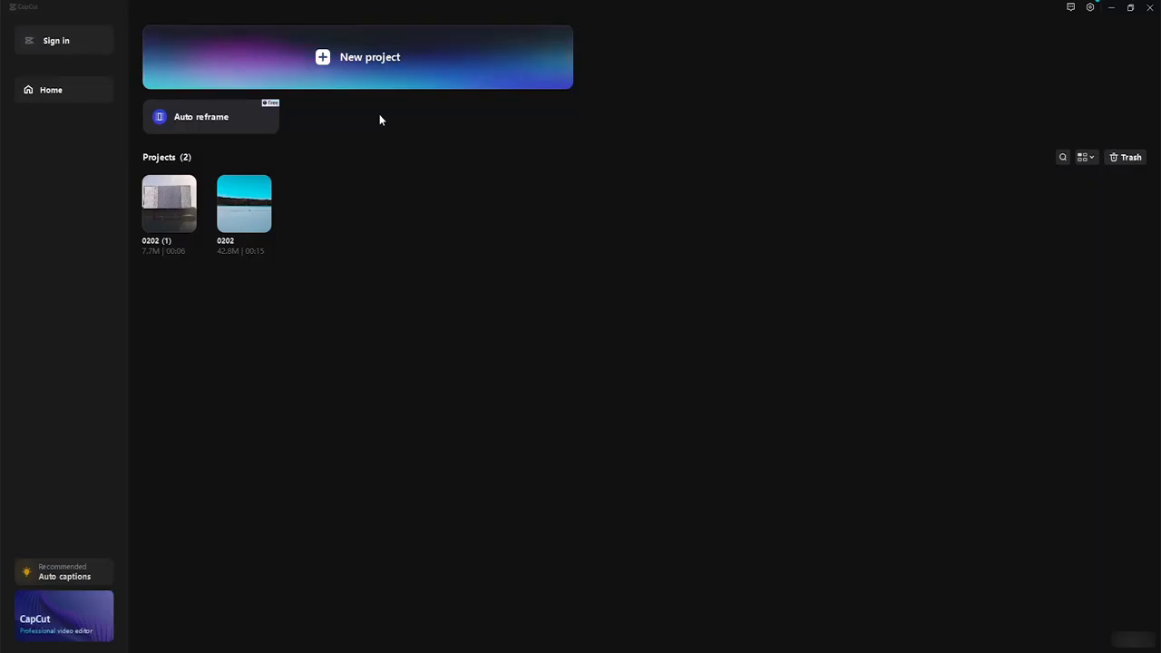
pyautogui.click(329, 58)
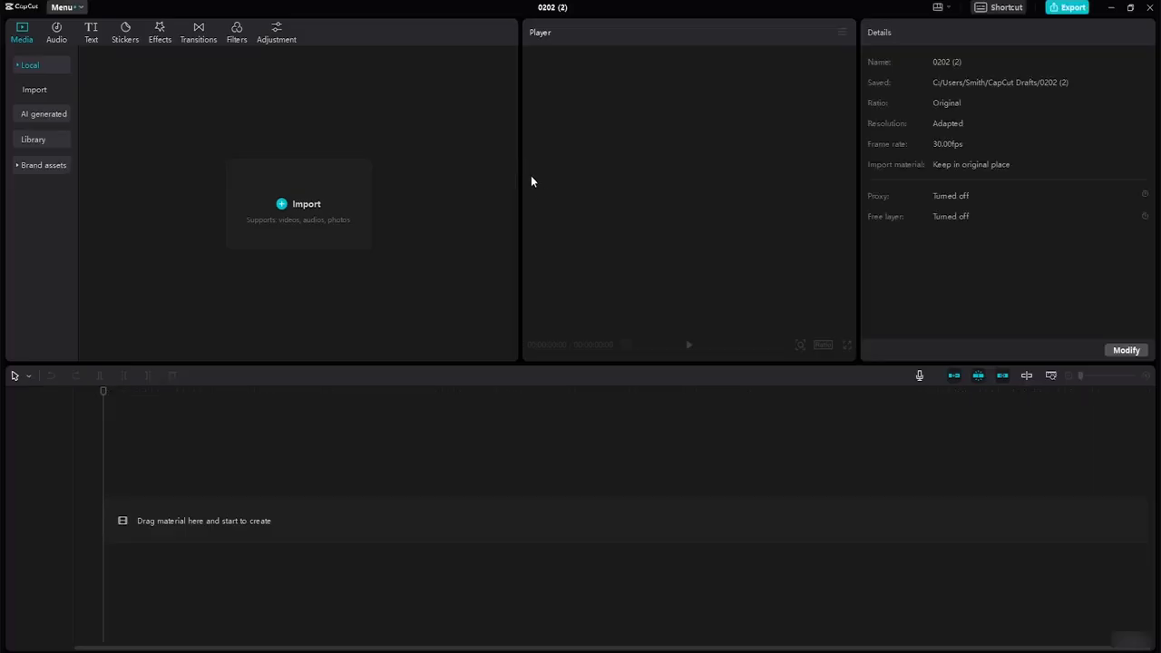
# Import the file video (2160p) from the Videos folder into the project's media.
pyautogui.click(281, 205)
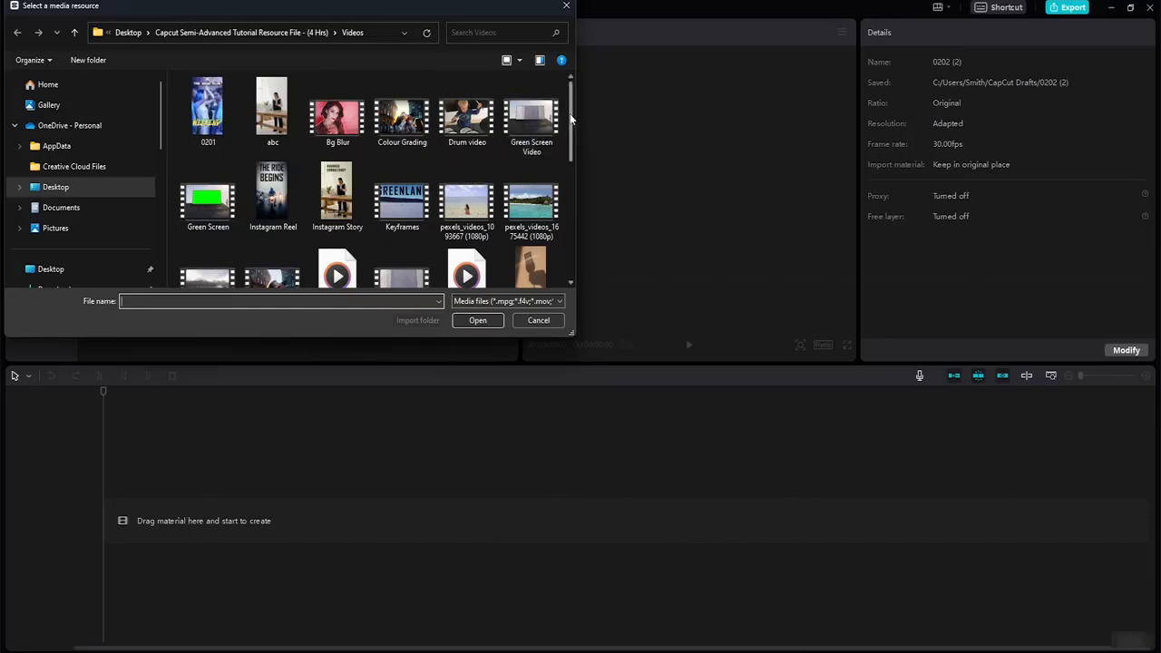
pyautogui.moveTo(572, 122); pyautogui.dragTo(573, 232)
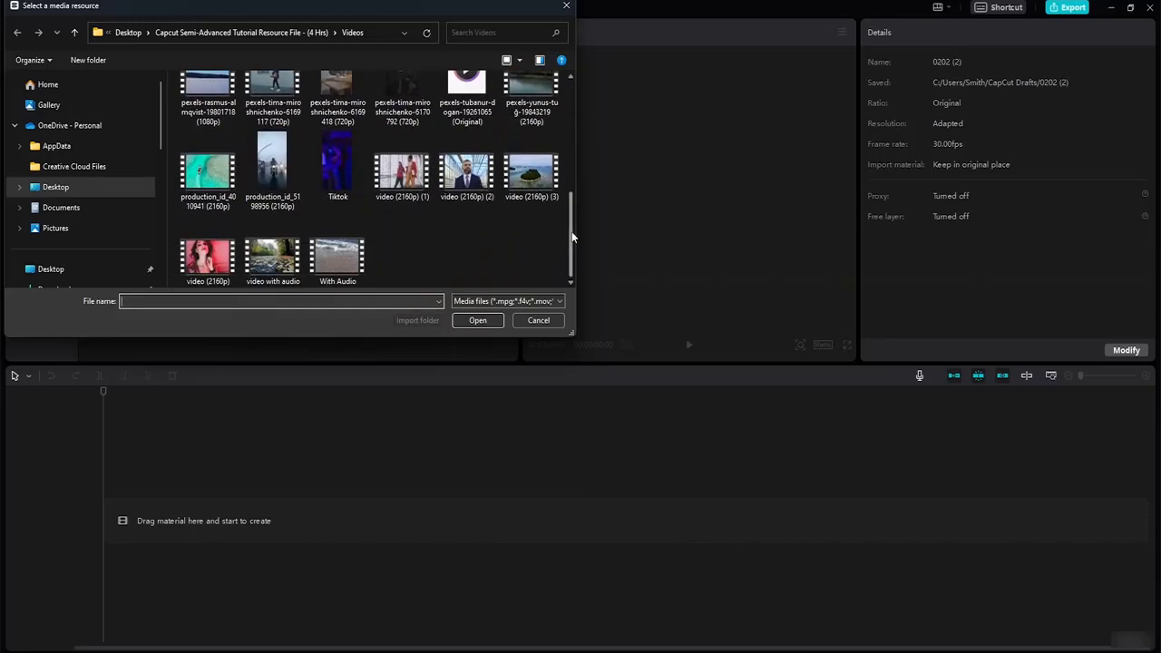
pyautogui.click(208, 259)
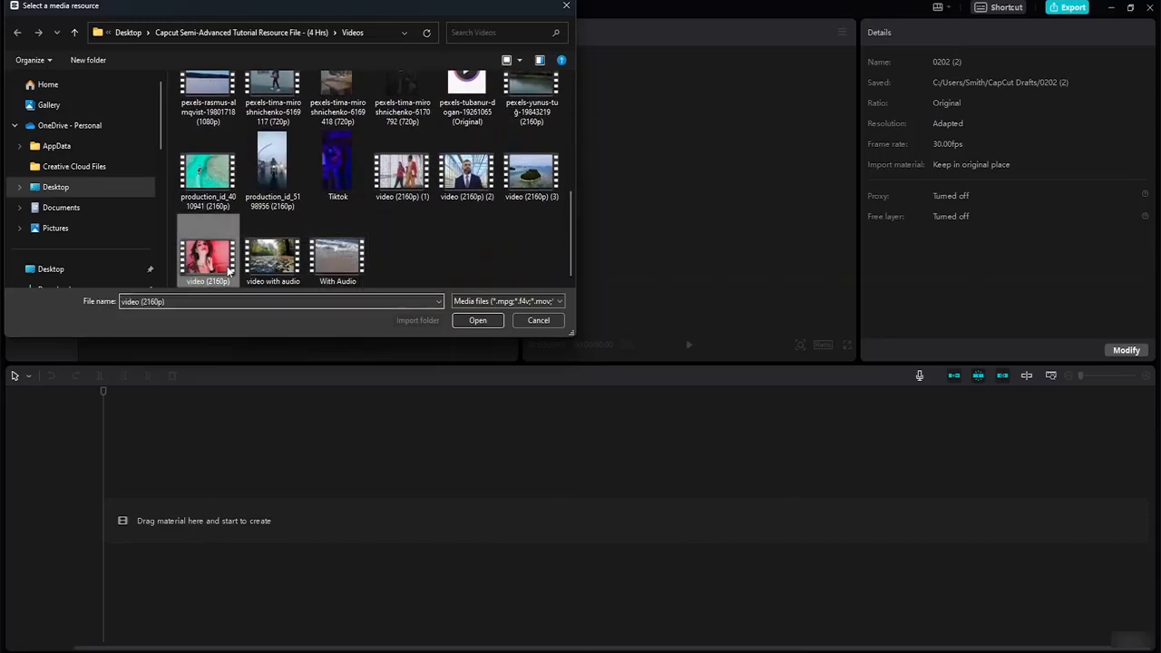
pyautogui.click(478, 322)
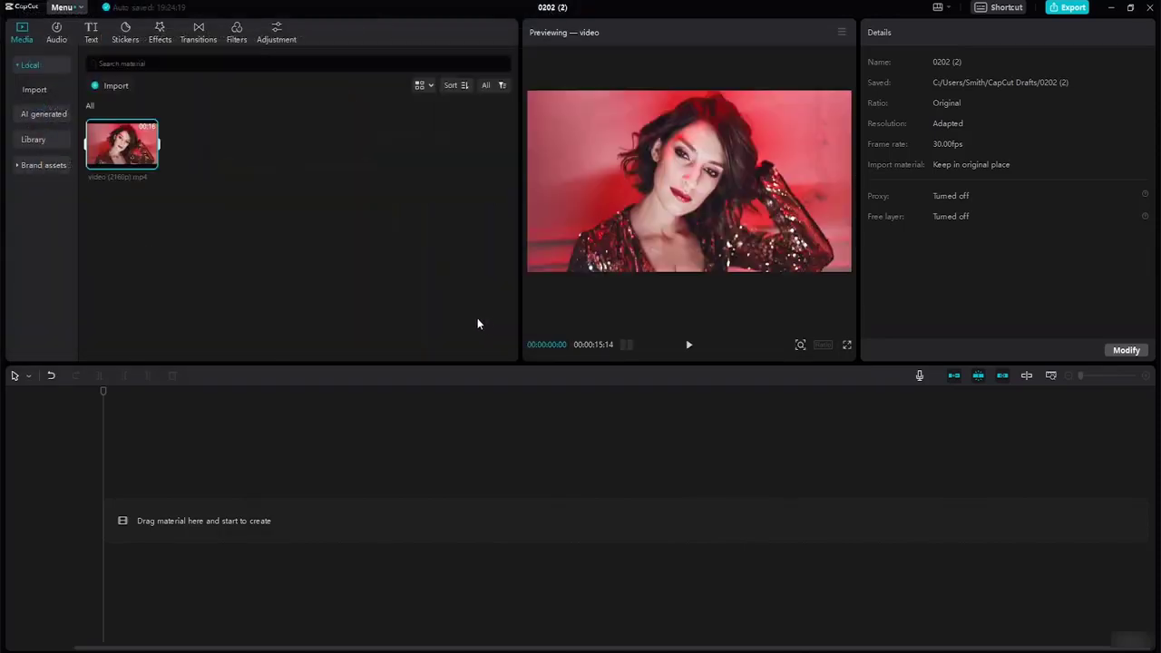
# Place video (2160p).mp4 at the start of the timeline and trim its end to a 10-second duration.
pyautogui.moveTo(124, 155)
pyautogui.moveTo(122, 141); pyautogui.dragTo(115, 525)
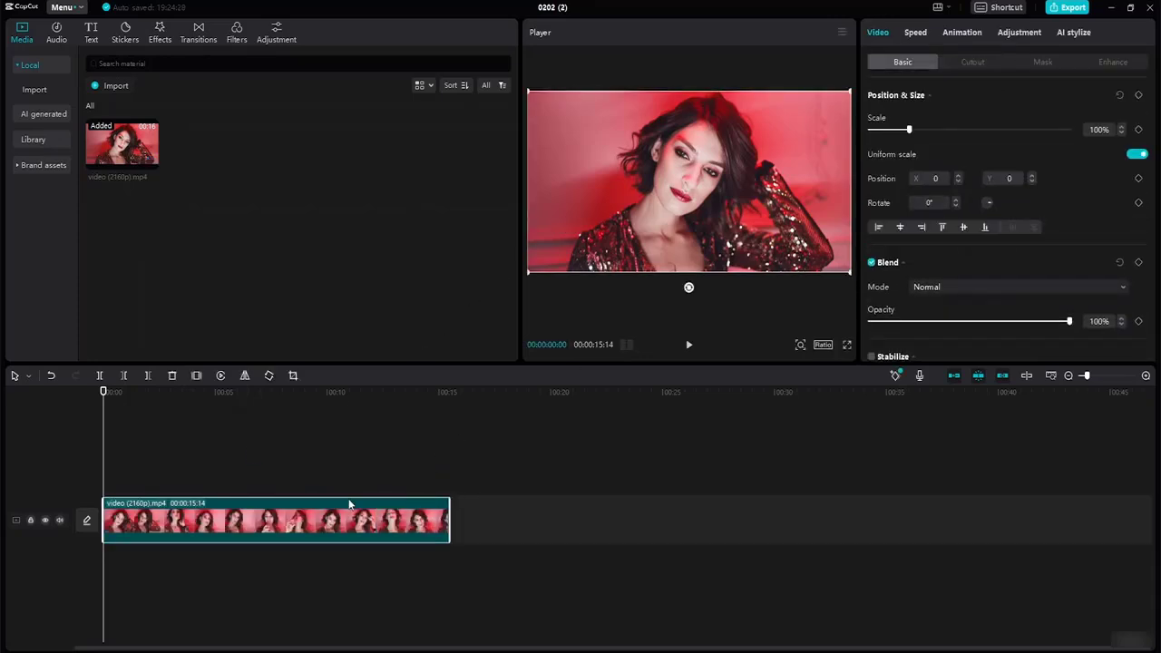
pyautogui.moveTo(103, 522); pyautogui.dragTo(107, 521)
pyautogui.moveTo(448, 519); pyautogui.dragTo(325, 477)
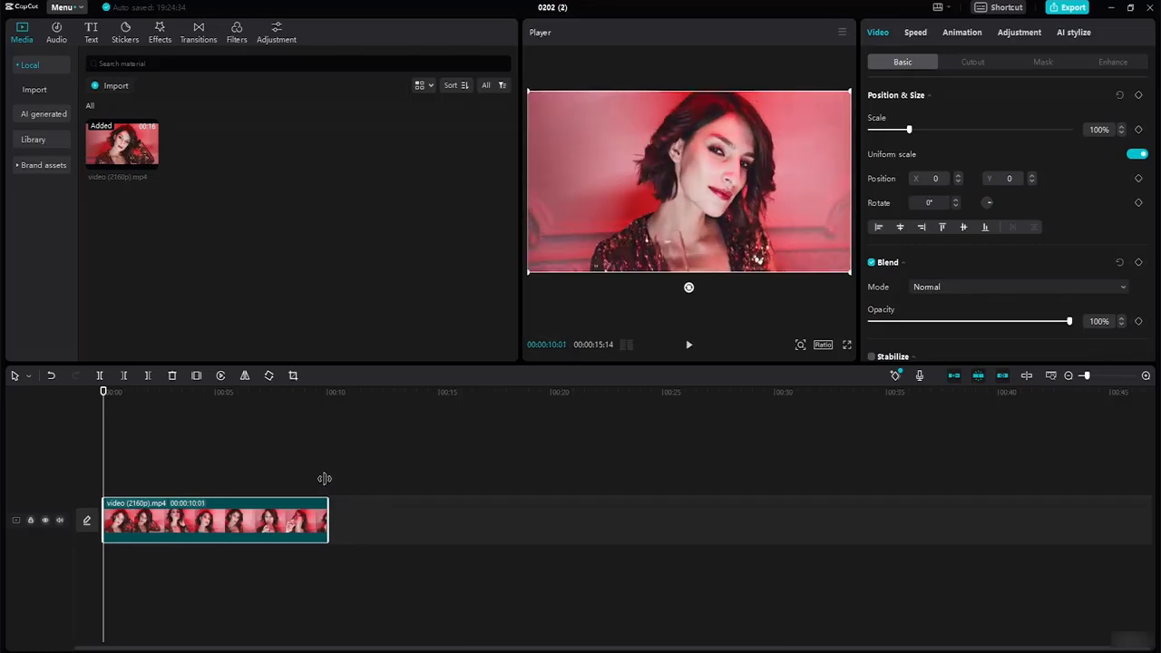
pyautogui.moveTo(324, 478); pyautogui.dragTo(324, 478)
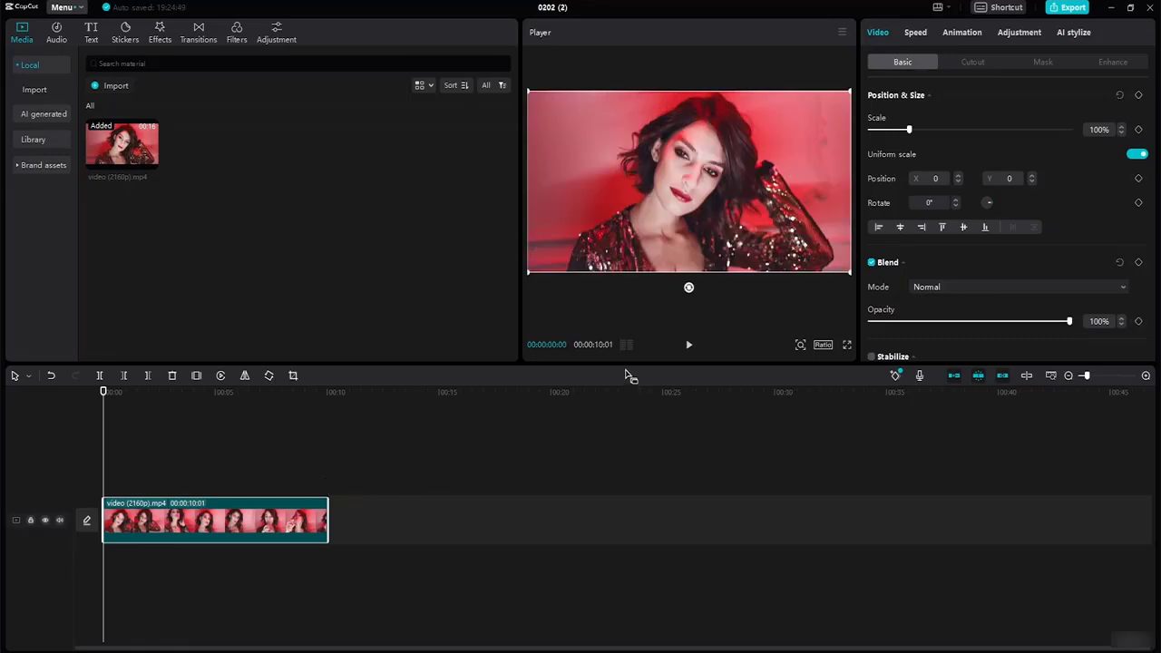
pyautogui.moveTo(327, 504); pyautogui.dragTo(328, 504)
# Copy the video clip and paste the duplicate on a track directly above the original.
pyautogui.rightClick(230, 523)
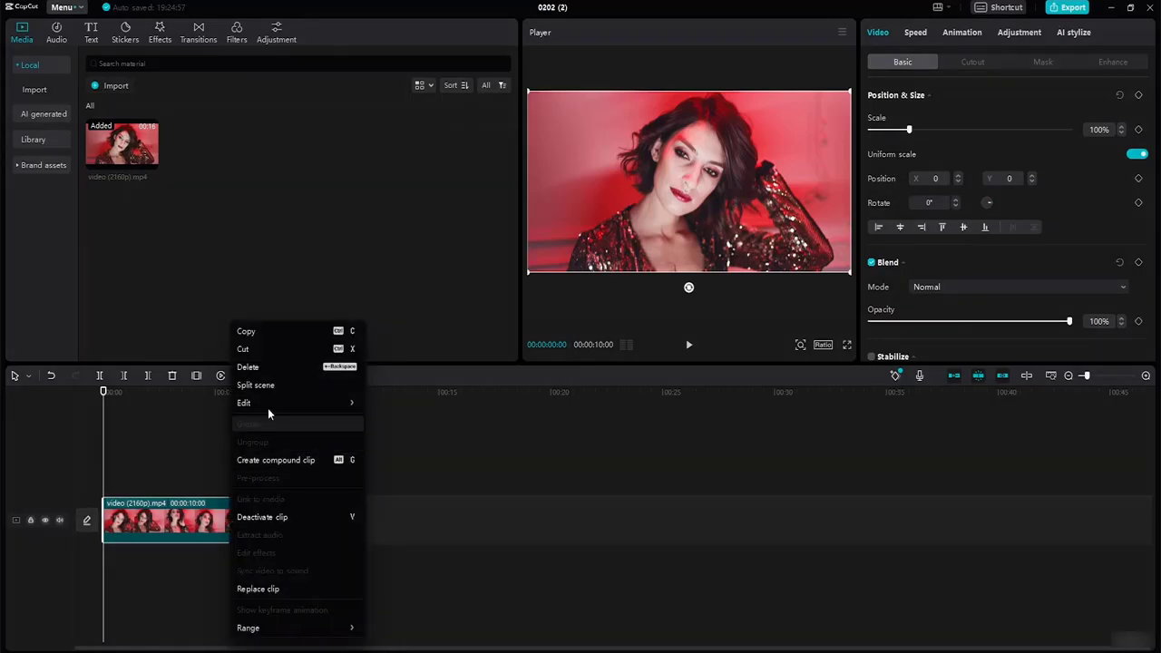
pyautogui.click(267, 331)
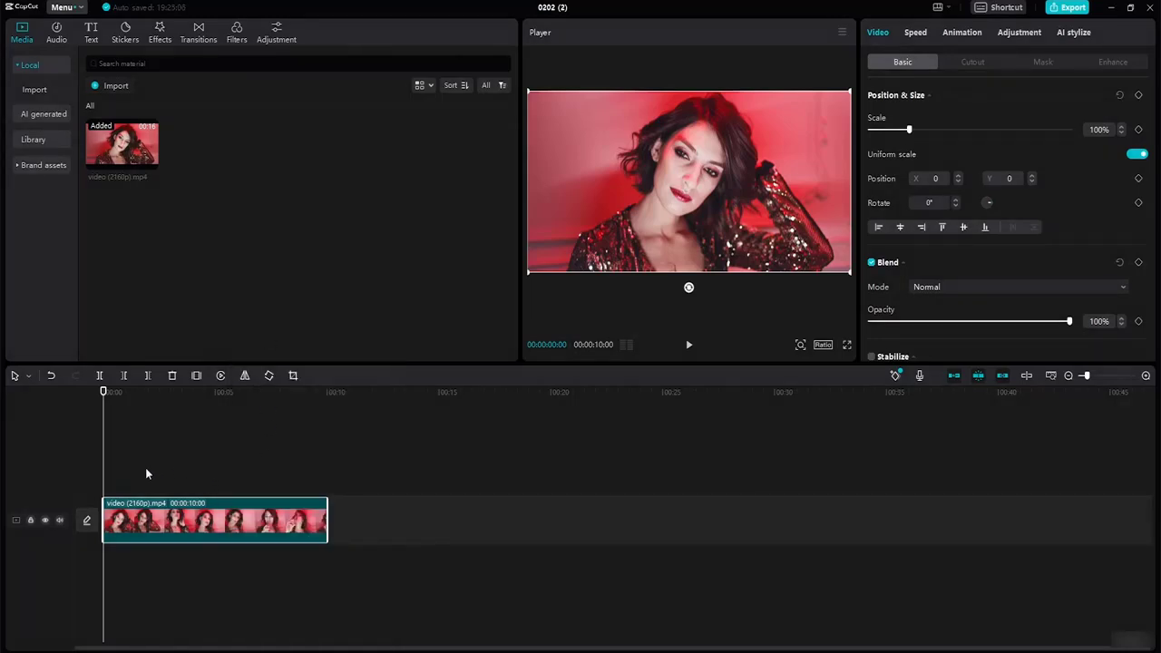
pyautogui.rightClick(192, 521)
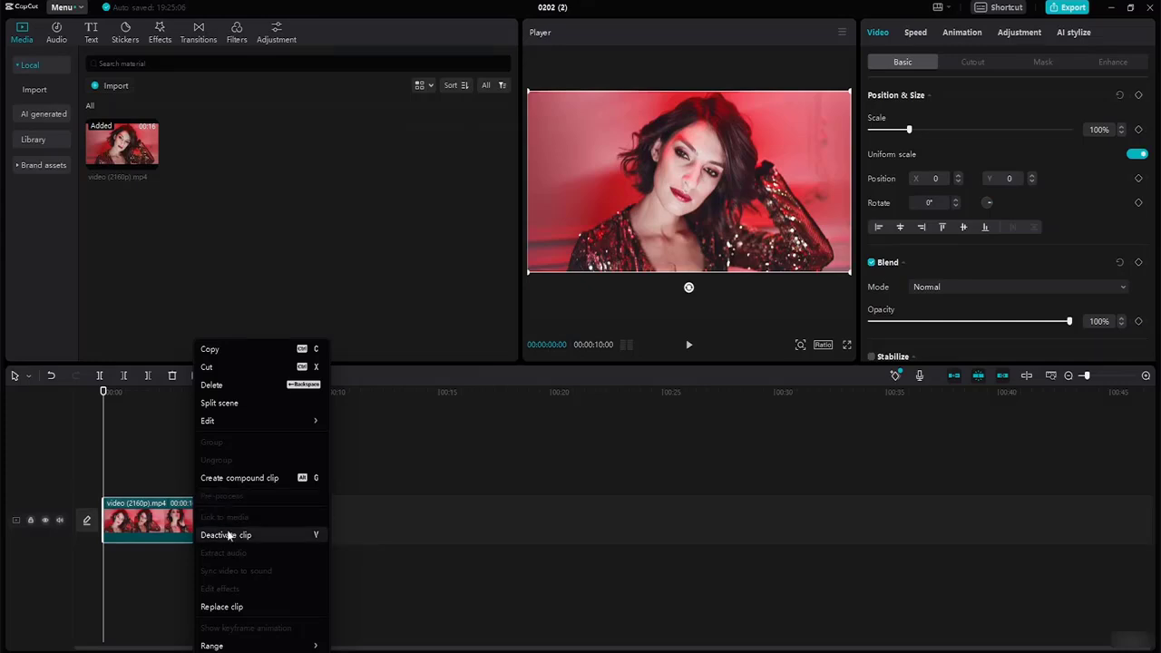
pyautogui.click(235, 349)
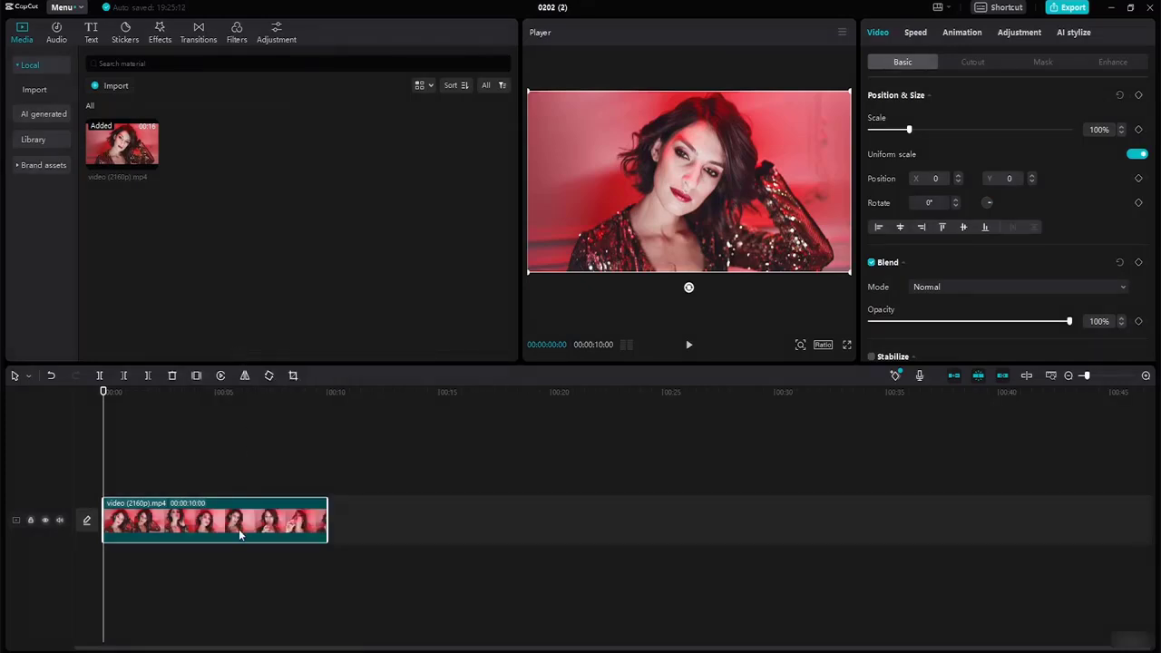
pyautogui.rightClick(230, 461)
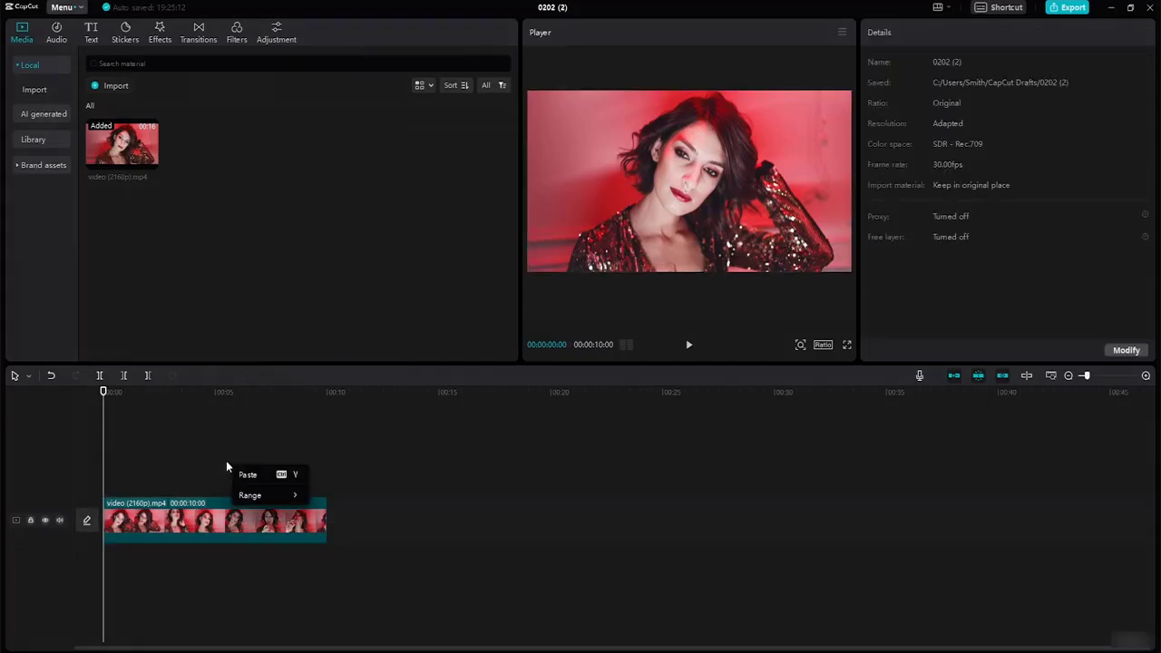
pyautogui.click(246, 475)
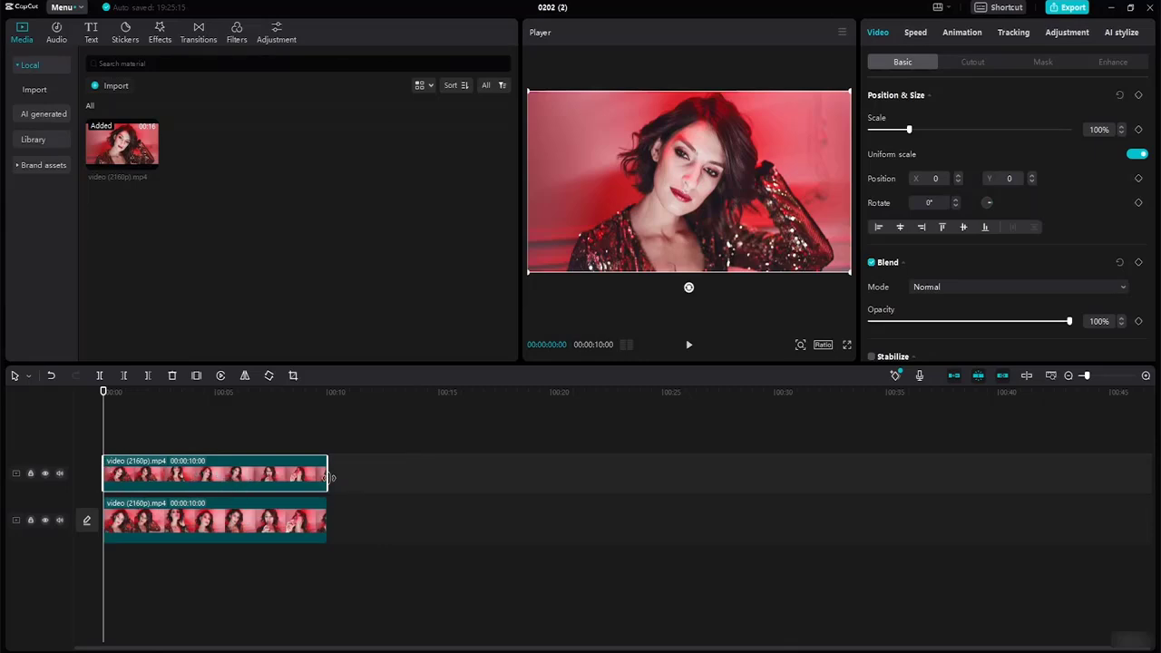
# Apply Auto cutout to the upper clip and hide the lower video track.
pyautogui.click(972, 61)
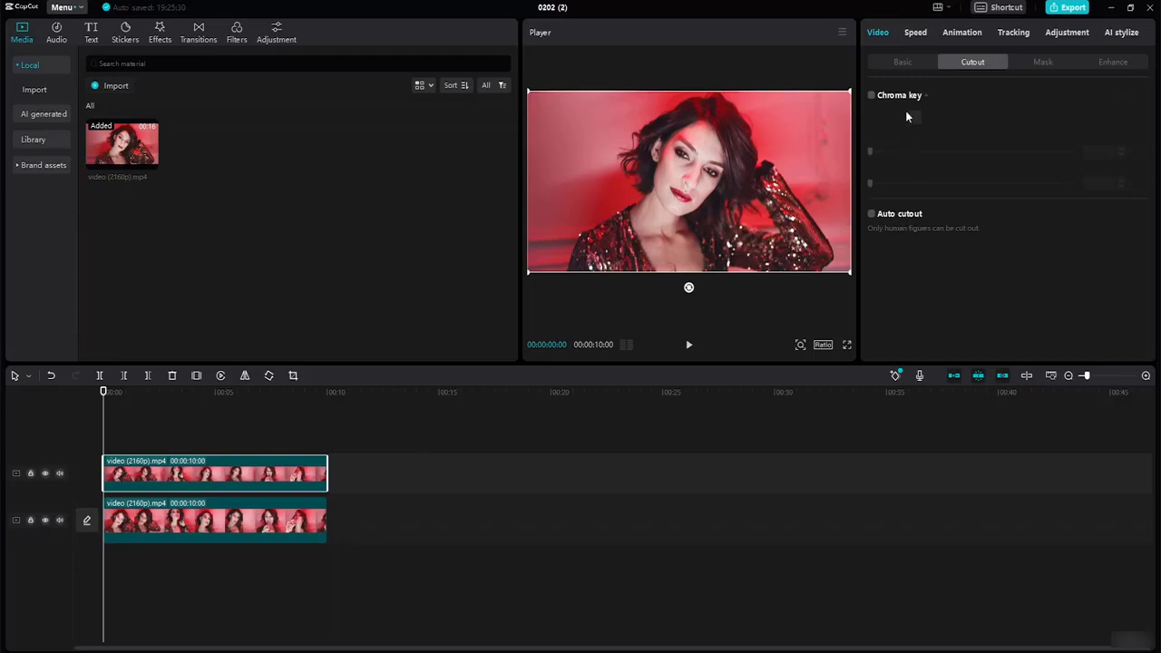
pyautogui.click(871, 215)
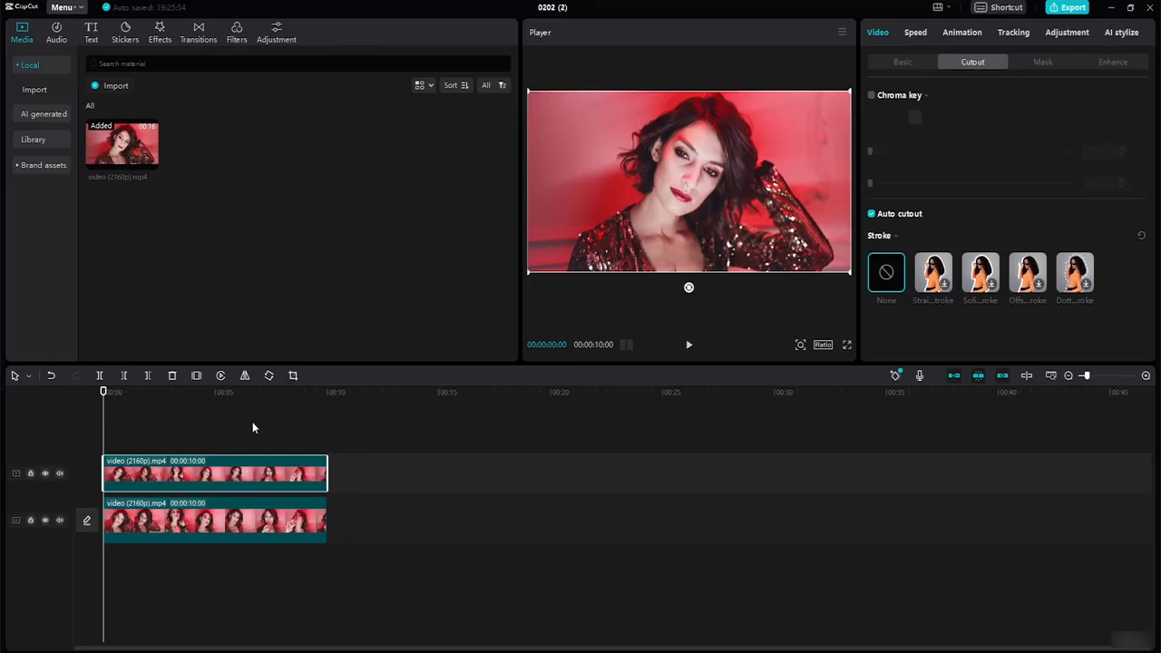
pyautogui.click(46, 521)
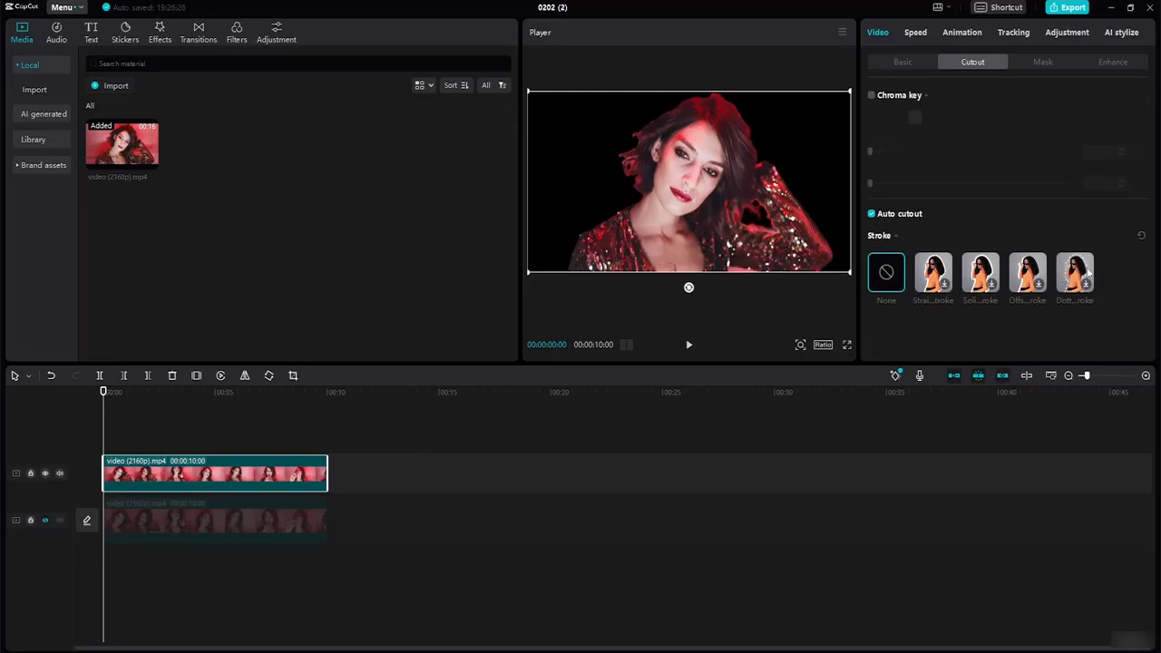
# Try the offset and dotted stroke styles around the cut-out woman, and apply the solid stroke.
pyautogui.click(984, 287)
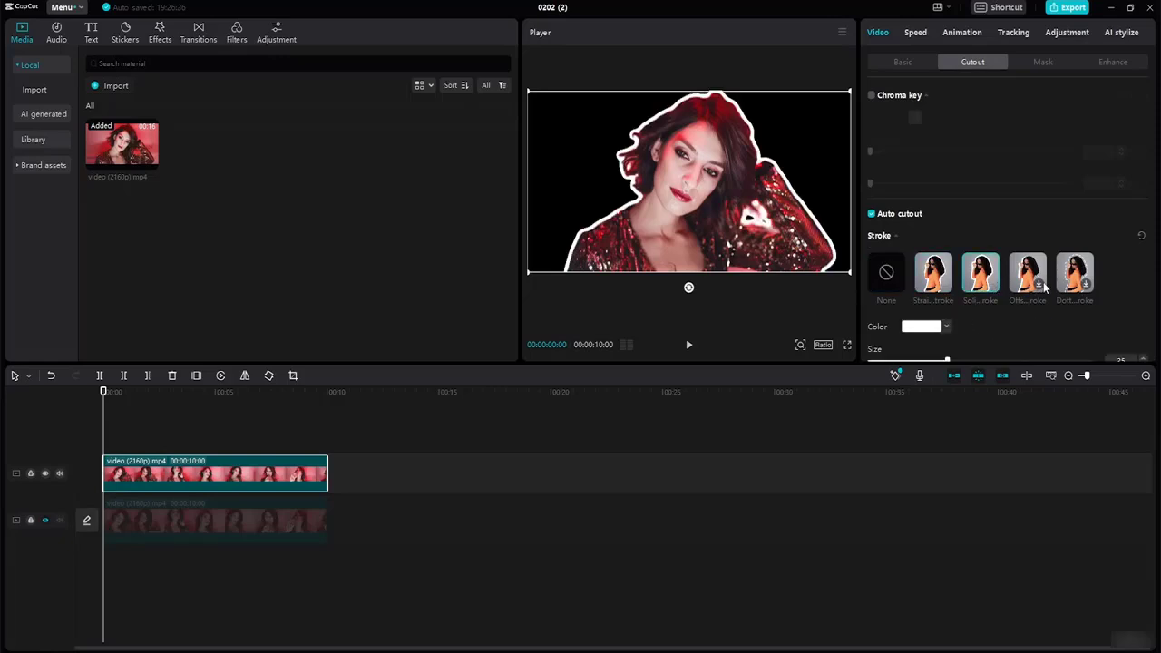
pyautogui.click(1041, 287)
pyautogui.click(1085, 287)
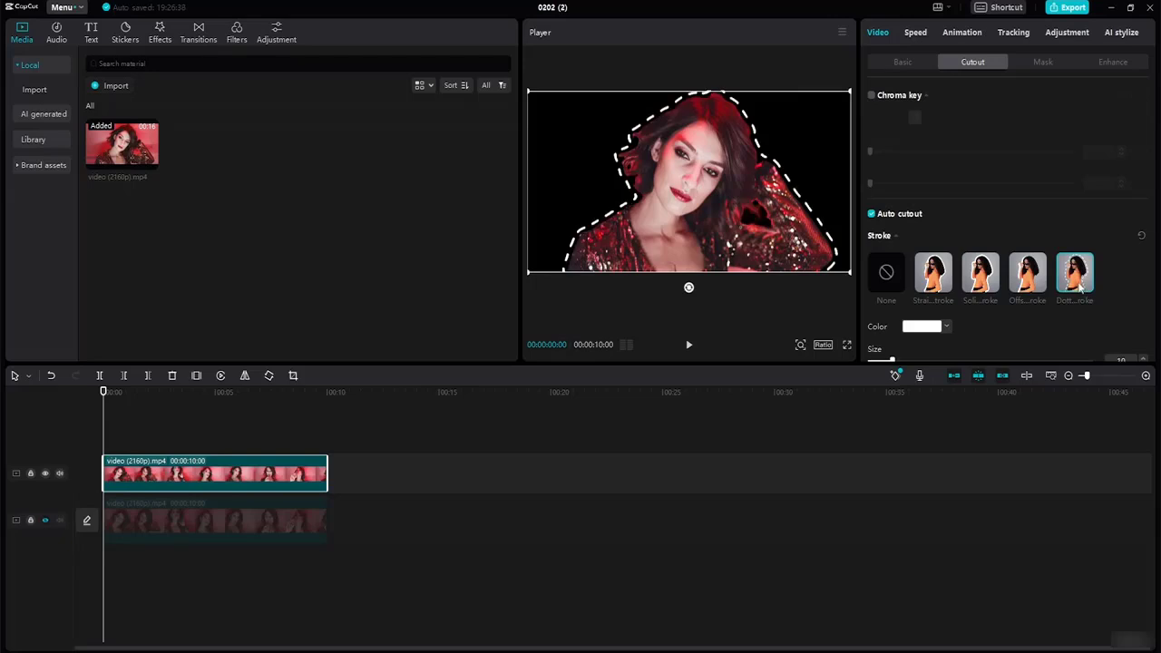
pyautogui.click(1031, 290)
pyautogui.click(986, 288)
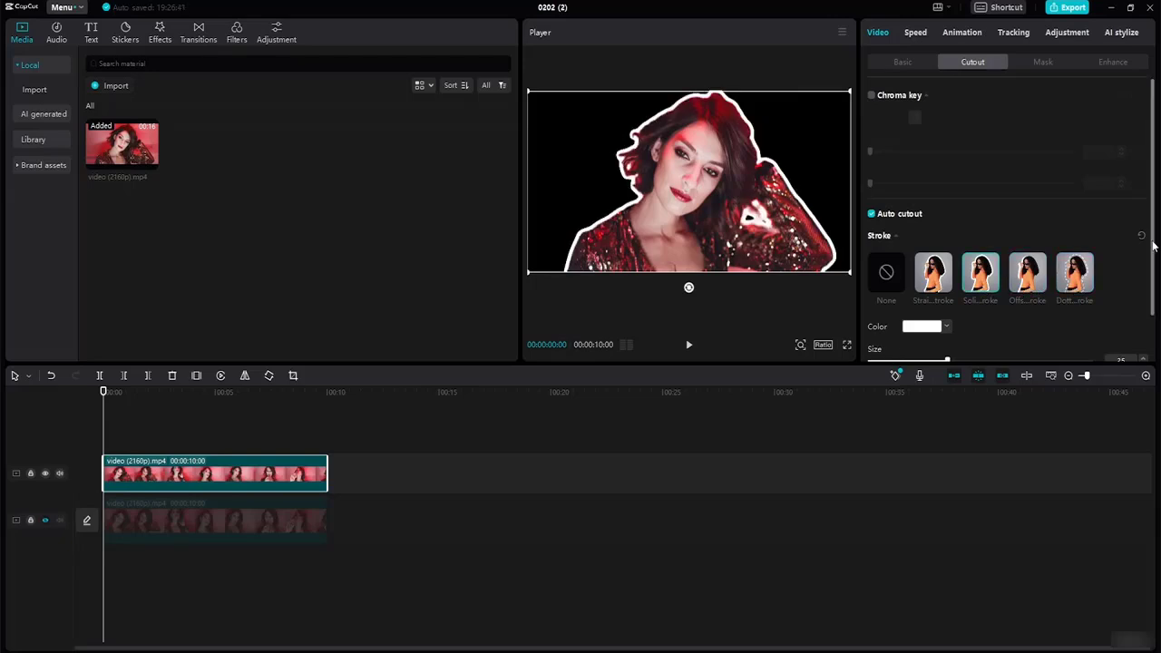
# Change the solid stroke color around the cut-out woman from white to a muted tan.
pyautogui.scroll(-1, 1034, 272)
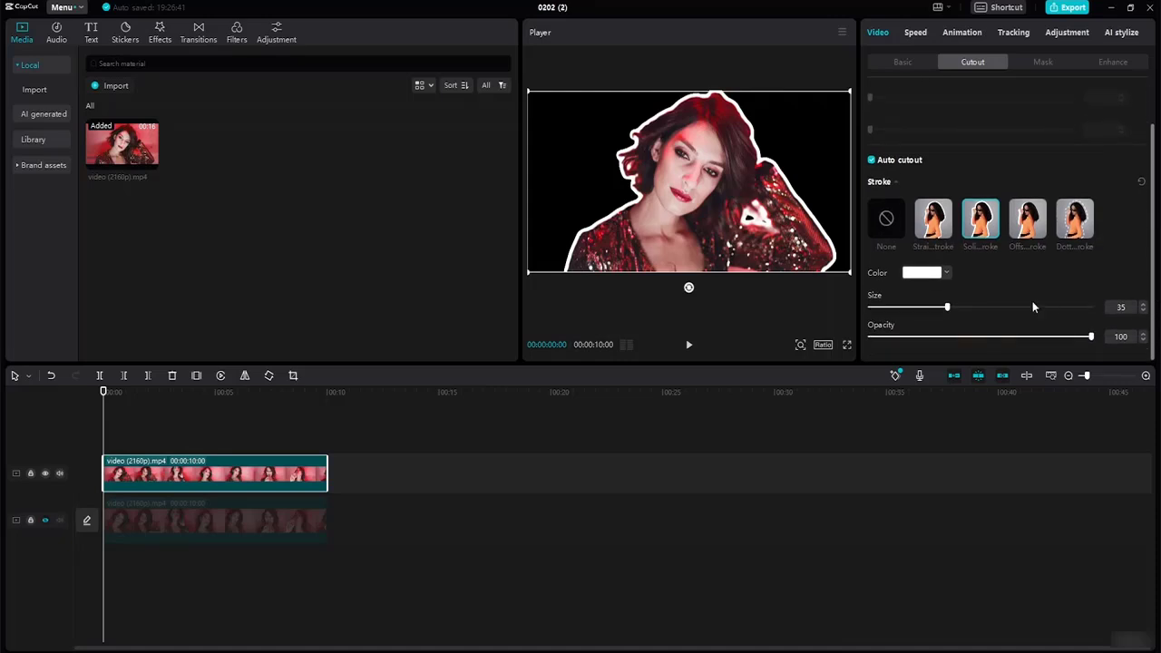
pyautogui.click(946, 272)
pyautogui.click(920, 314)
pyautogui.moveTo(920, 313)
pyautogui.mouseDown()
pyautogui.moveTo(951, 306)
pyautogui.moveTo(908, 301)
pyautogui.mouseUp()
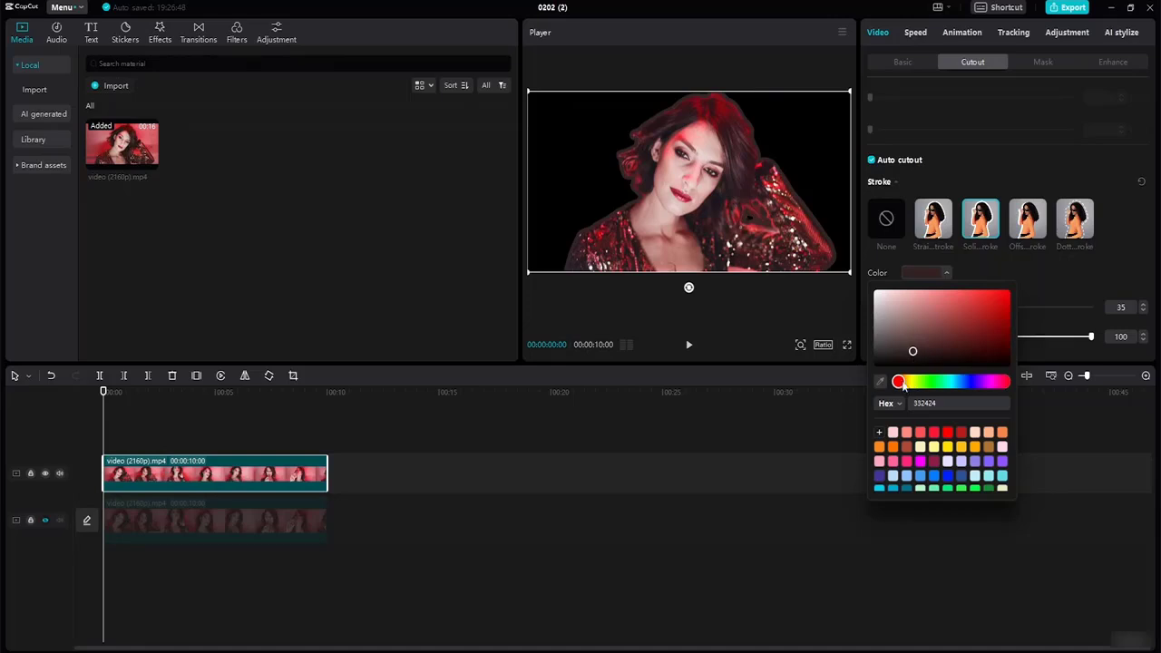
pyautogui.moveTo(902, 386)
pyautogui.mouseDown()
pyautogui.moveTo(912, 386)
pyautogui.moveTo(921, 313)
pyautogui.mouseUp()
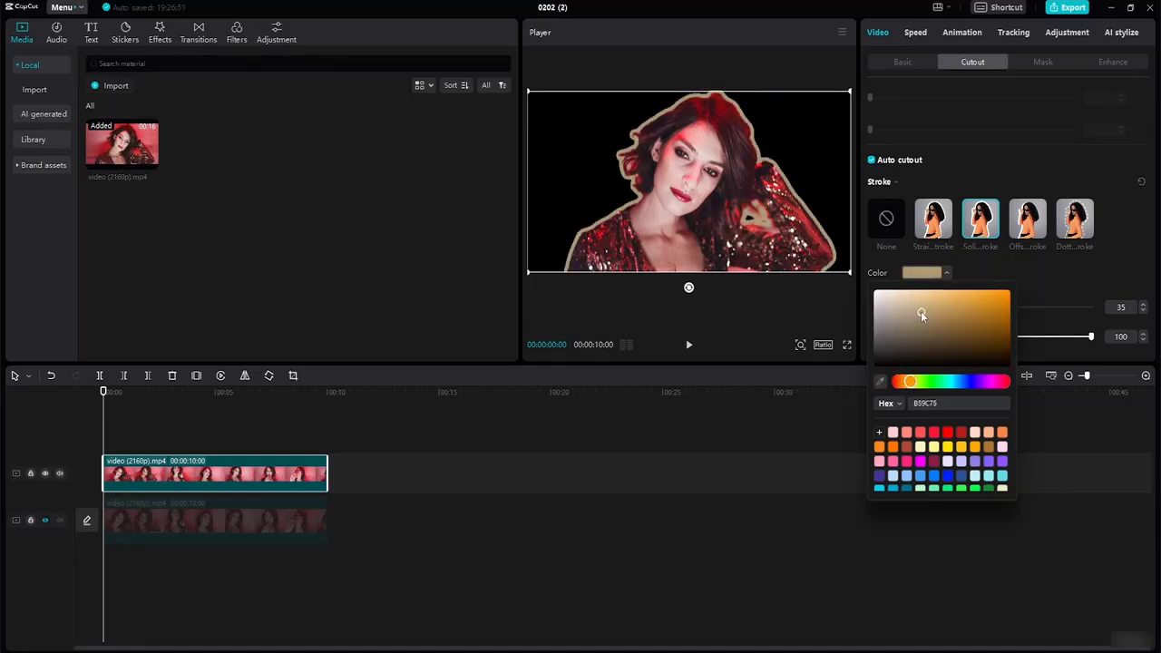
pyautogui.click(1042, 277)
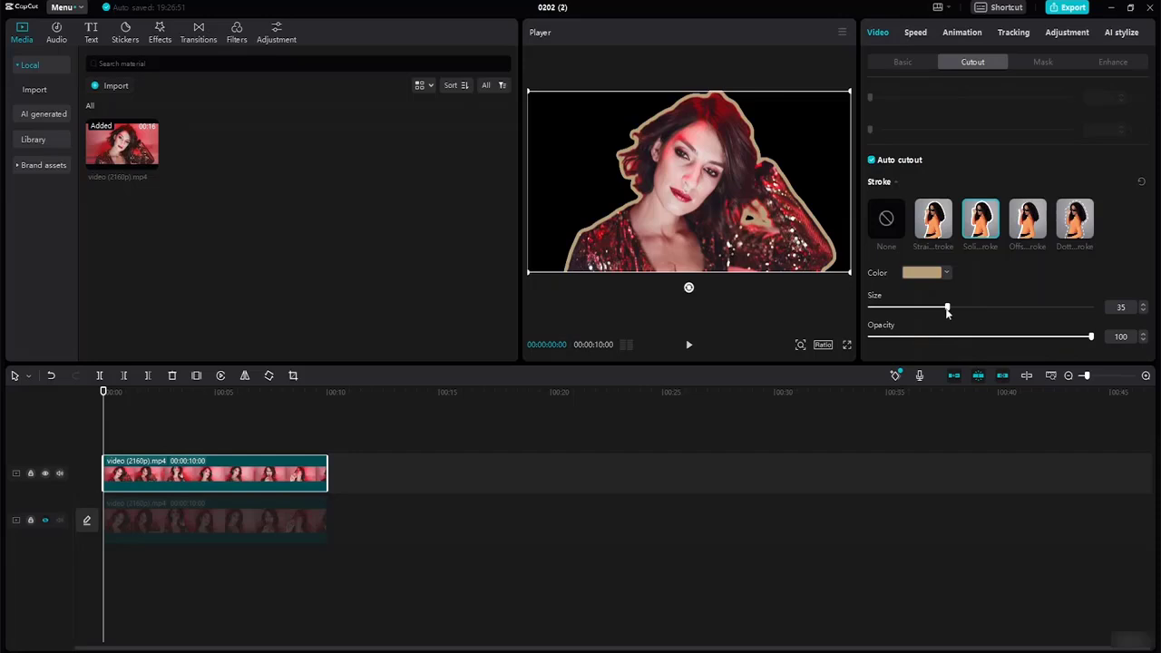
# Set the stroke size to 10 and its opacity to 50, and unhide the lower video track.
pyautogui.moveTo(947, 310); pyautogui.dragTo(892, 311)
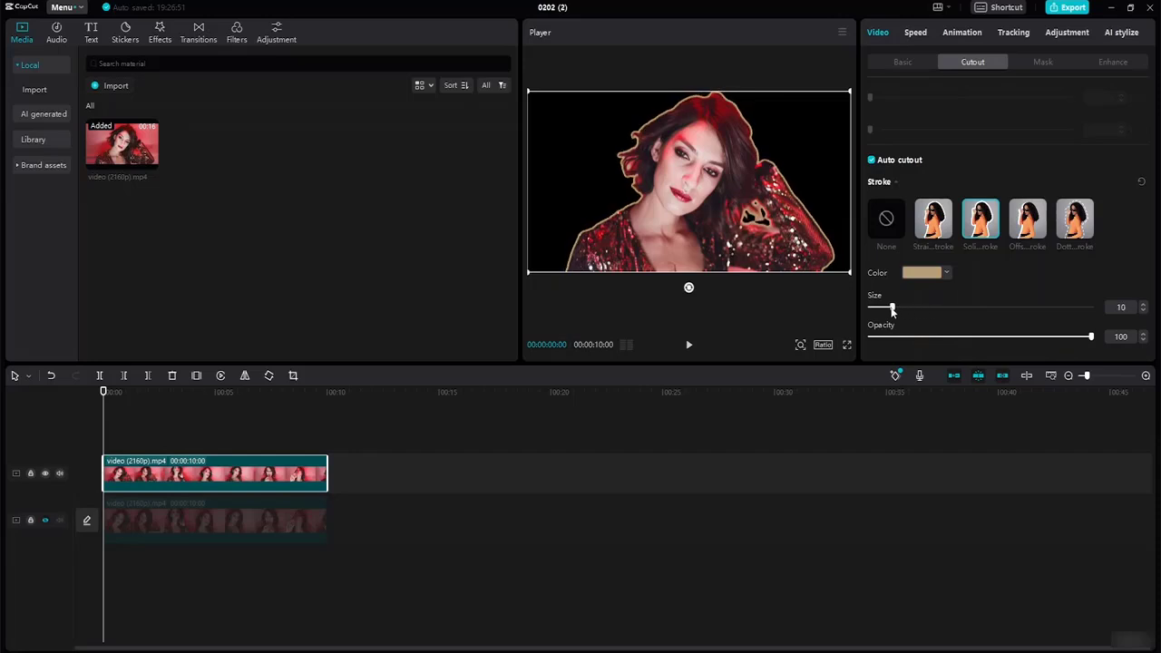
pyautogui.moveTo(1091, 338); pyautogui.dragTo(983, 338)
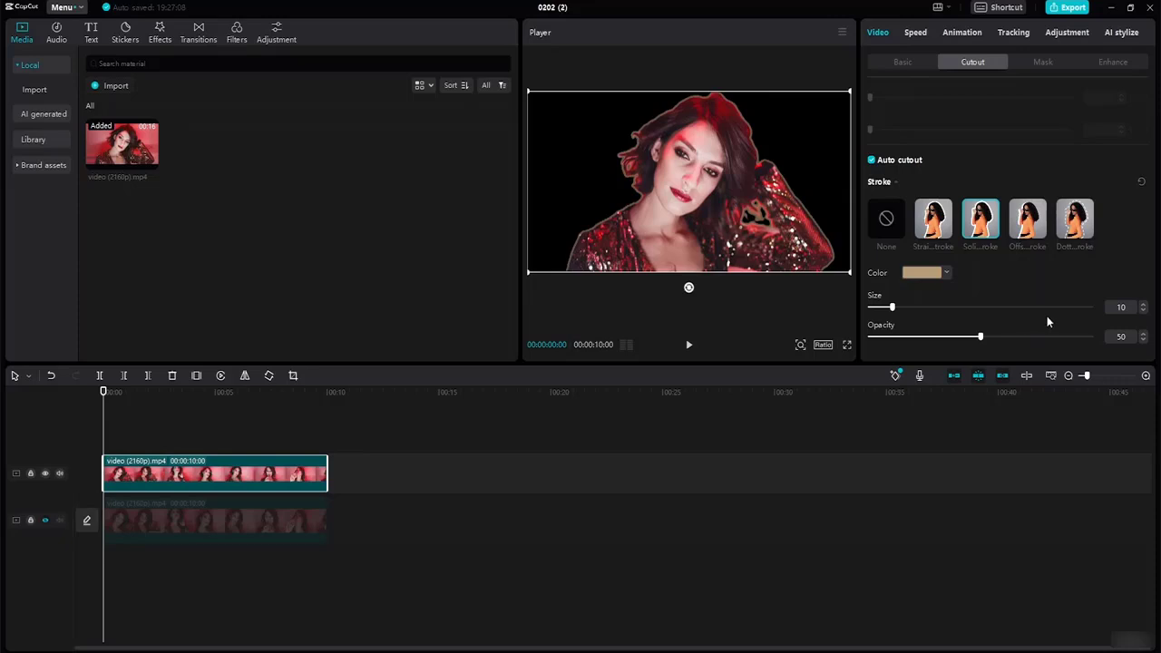
pyautogui.click(46, 522)
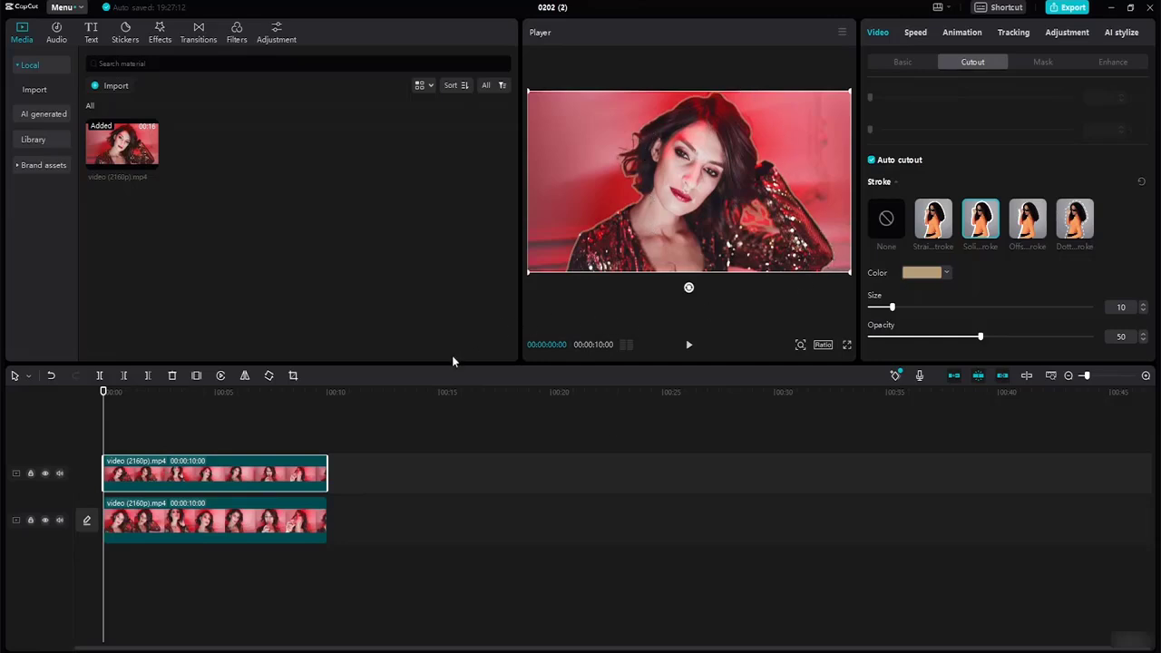
# Search the video effects for "blur" and preview several of the Blur and Hazy effects.
pyautogui.click(162, 524)
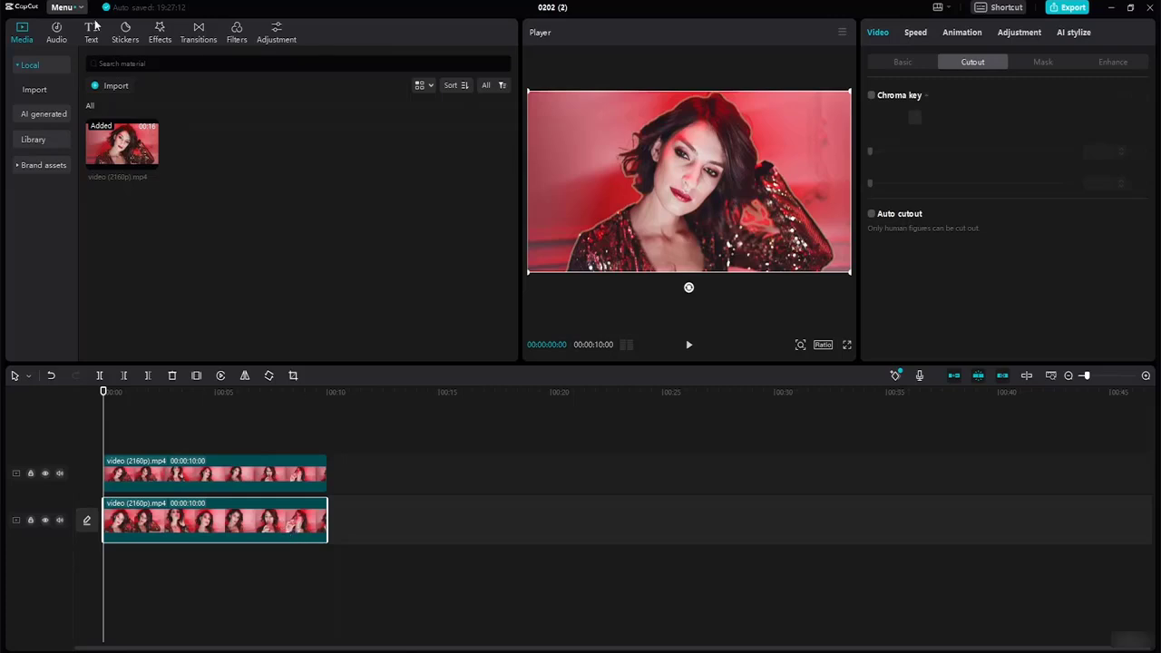
pyautogui.click(159, 38)
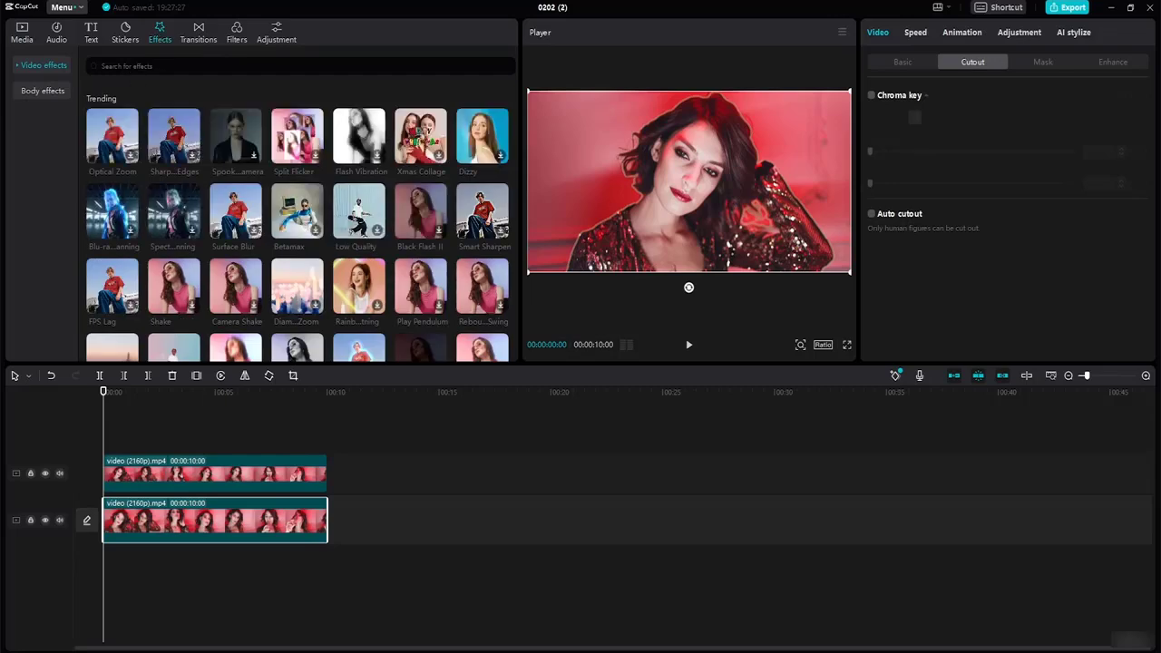
pyautogui.write('blur')
pyautogui.press('Return')
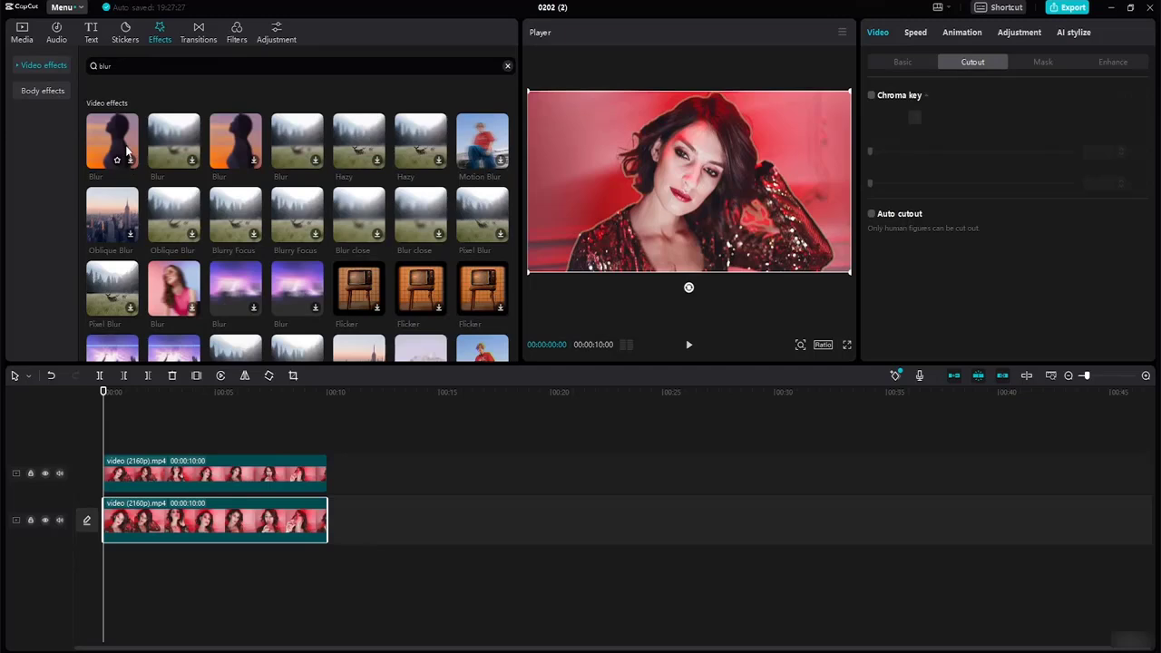
pyautogui.click(169, 150)
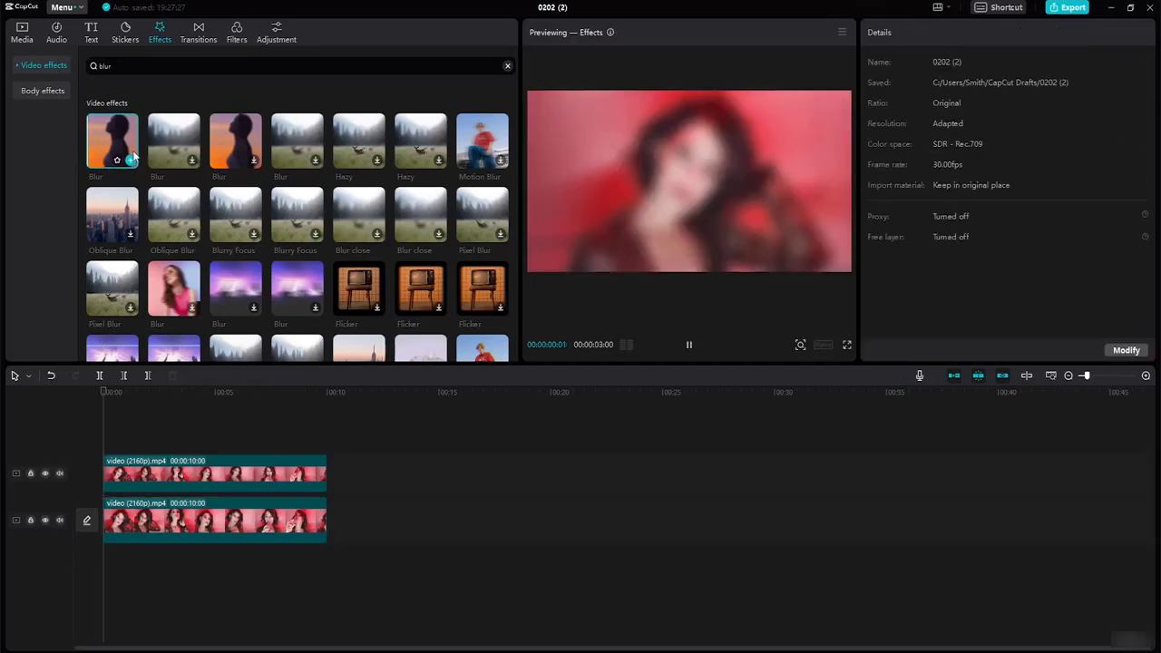
pyautogui.click(253, 163)
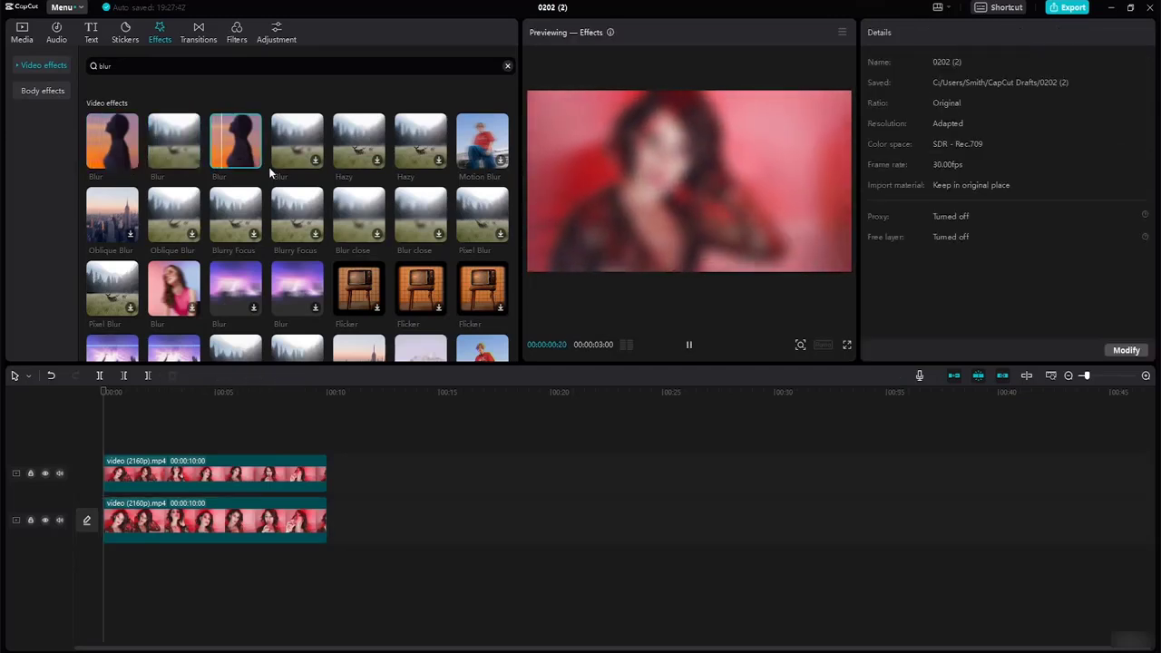
pyautogui.click(315, 162)
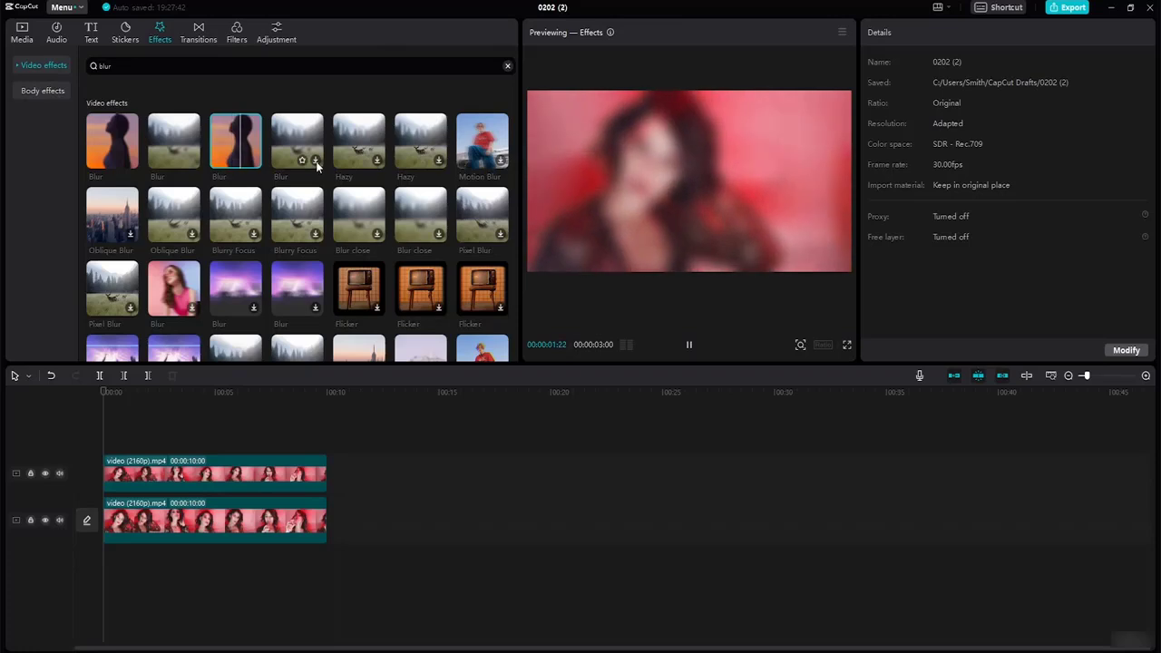
pyautogui.click(375, 168)
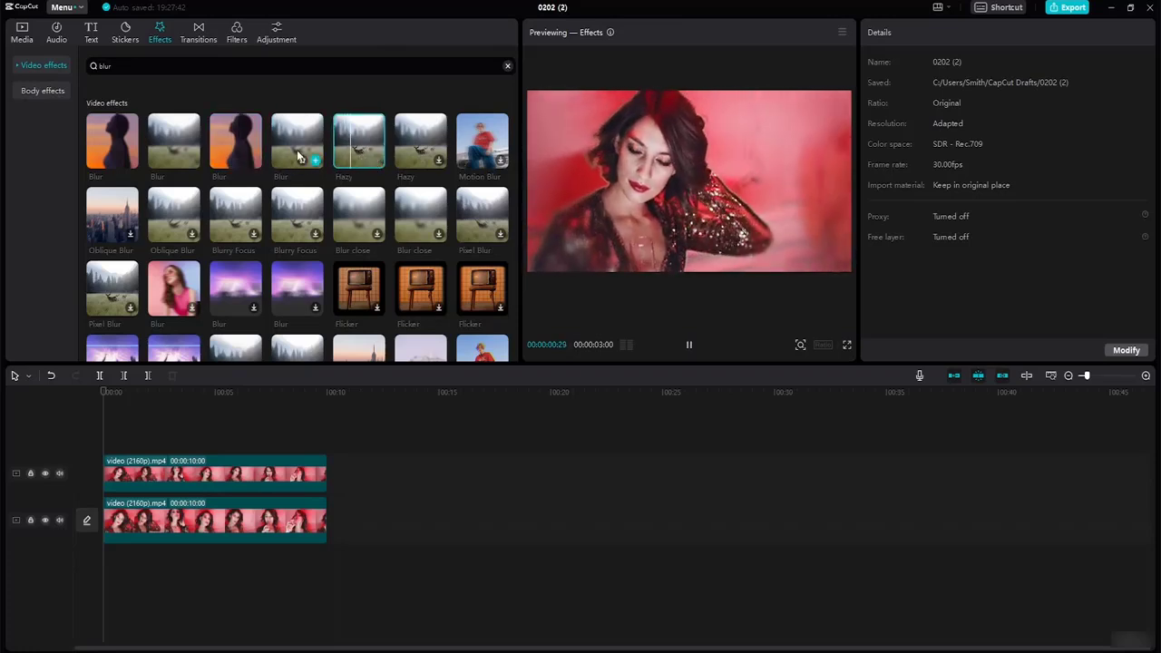
pyautogui.click(234, 143)
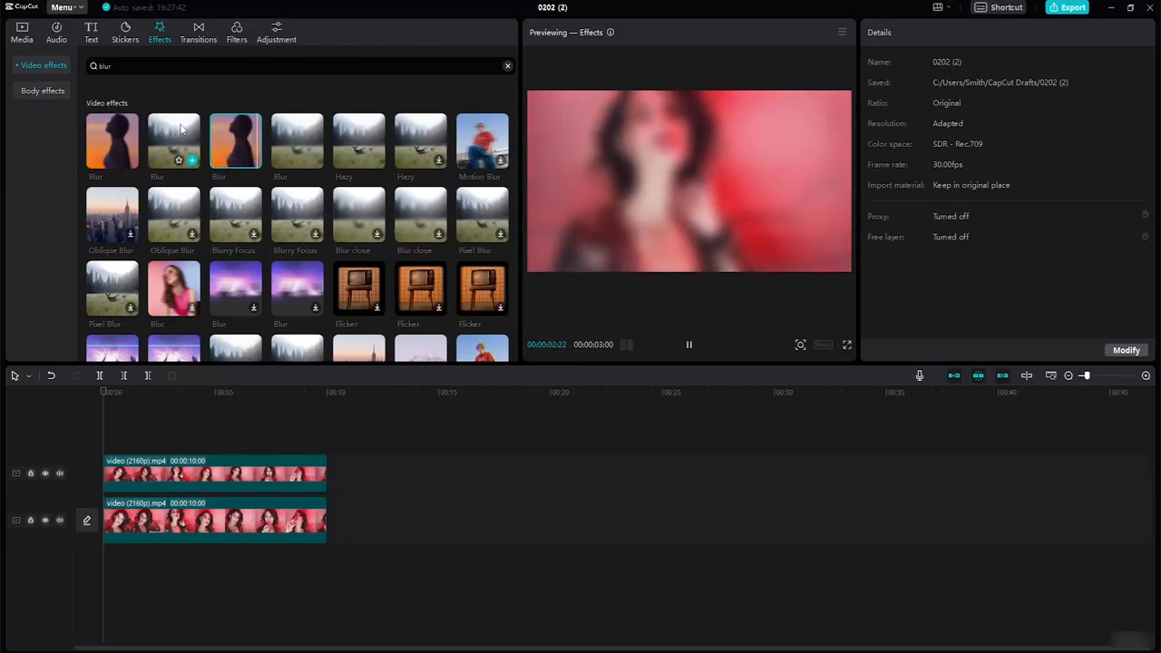
pyautogui.click(119, 142)
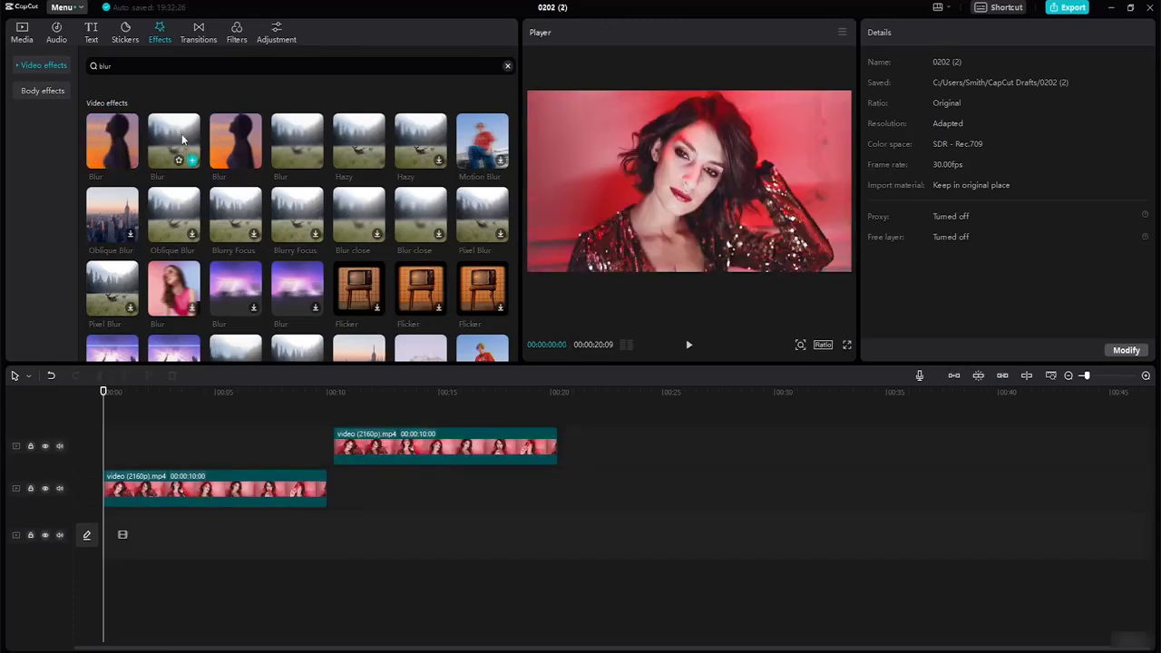
# Apply the landscape-thumbnail Blur effect to the background clip and move the cutout clip to the timeline start directly above it.
pyautogui.moveTo(181, 133); pyautogui.dragTo(141, 477)
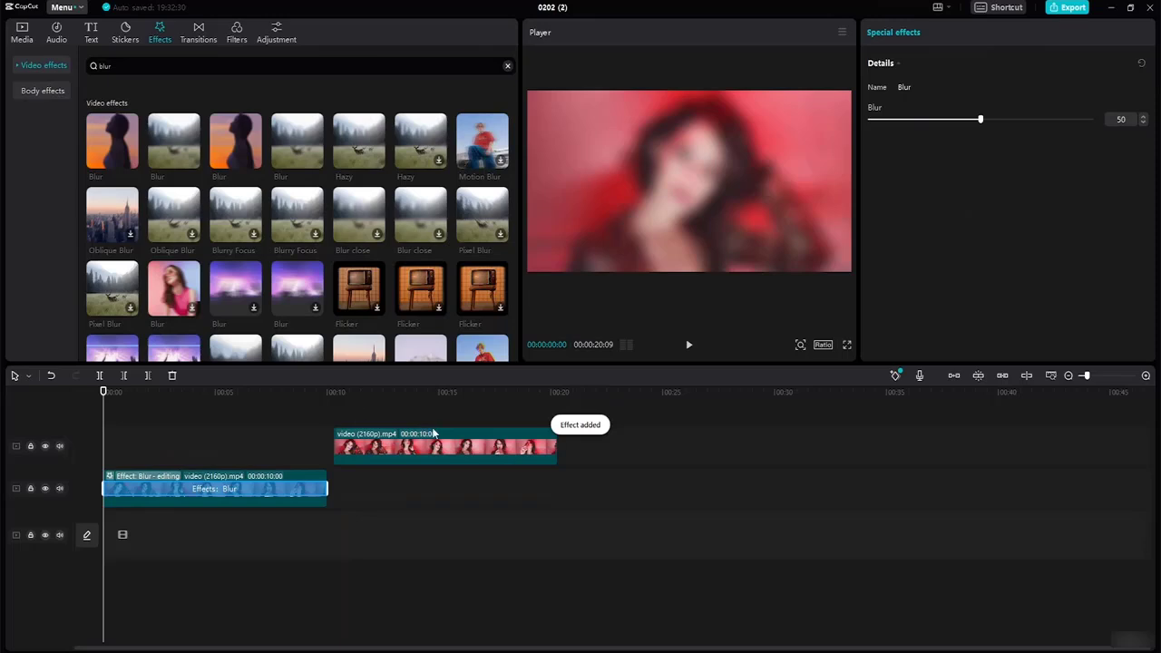
pyautogui.moveTo(428, 446); pyautogui.dragTo(199, 443)
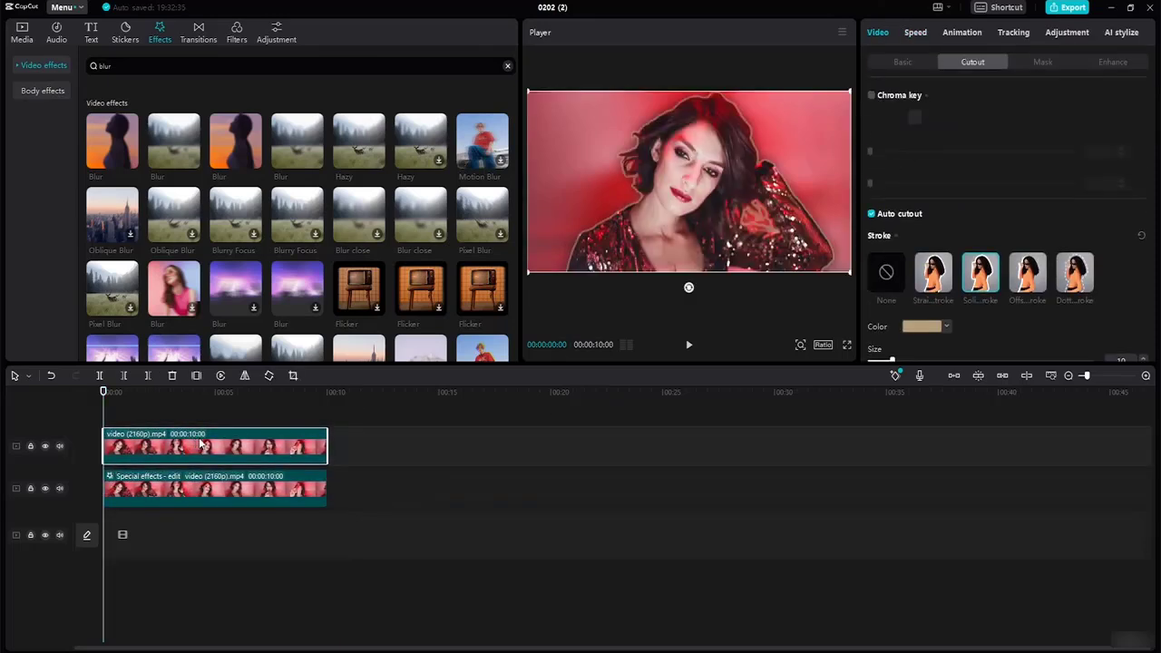
# Shorten the Blur effect on the lower clip slightly at both ends and play the video from the start.
pyautogui.click(196, 493)
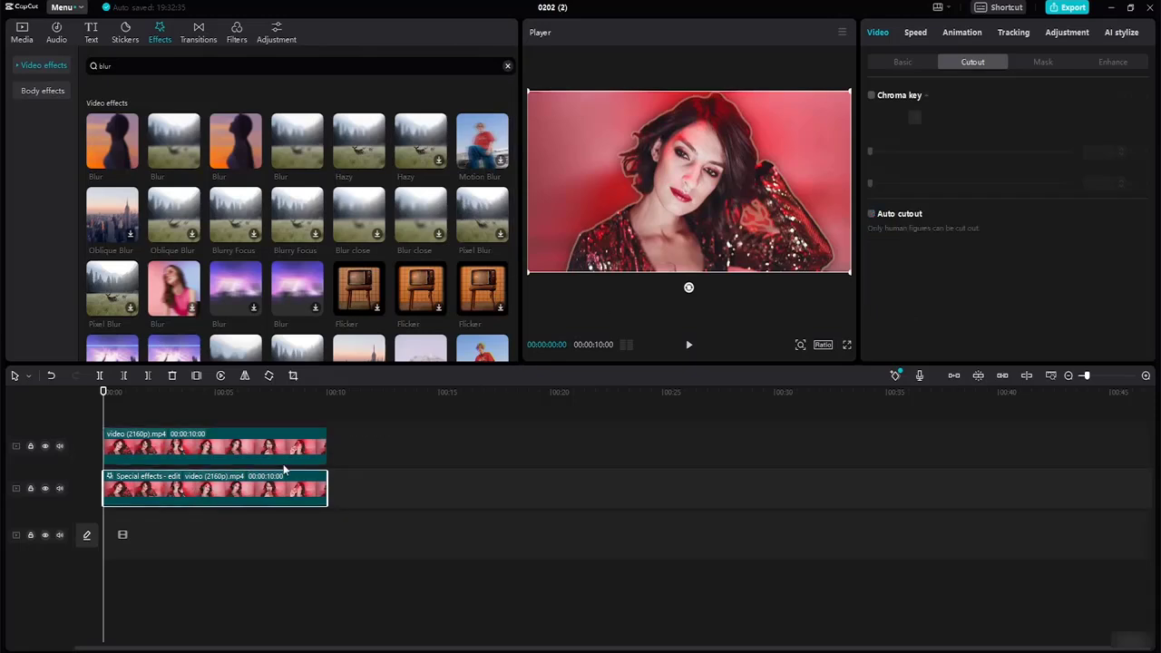
pyautogui.click(903, 63)
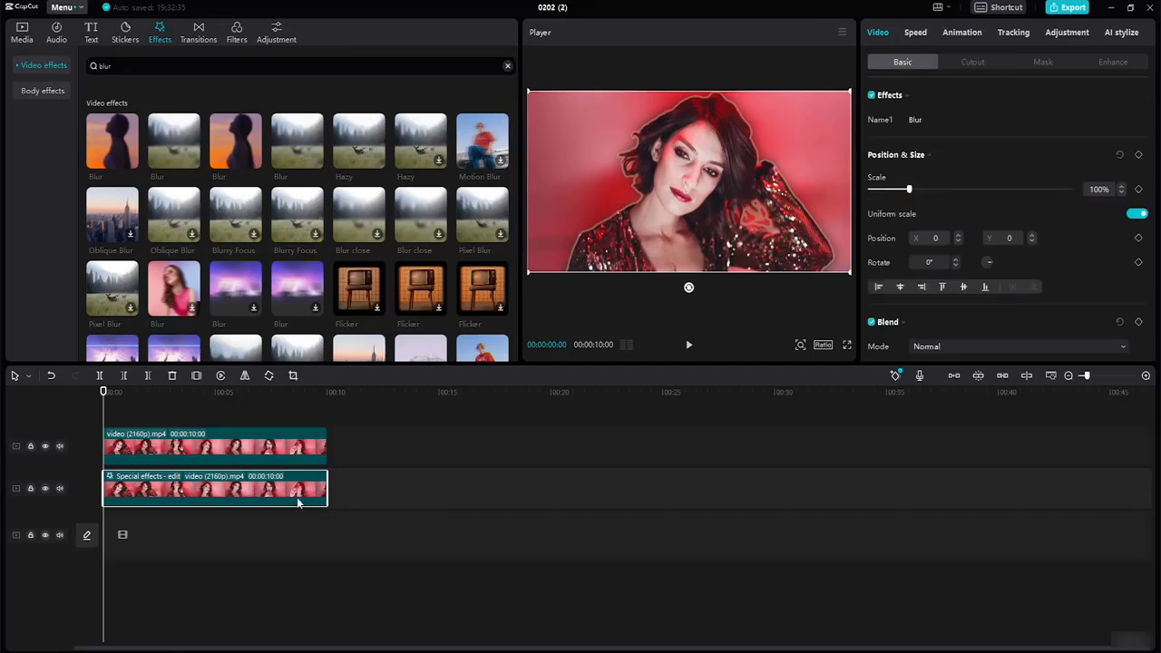
pyautogui.click(111, 477)
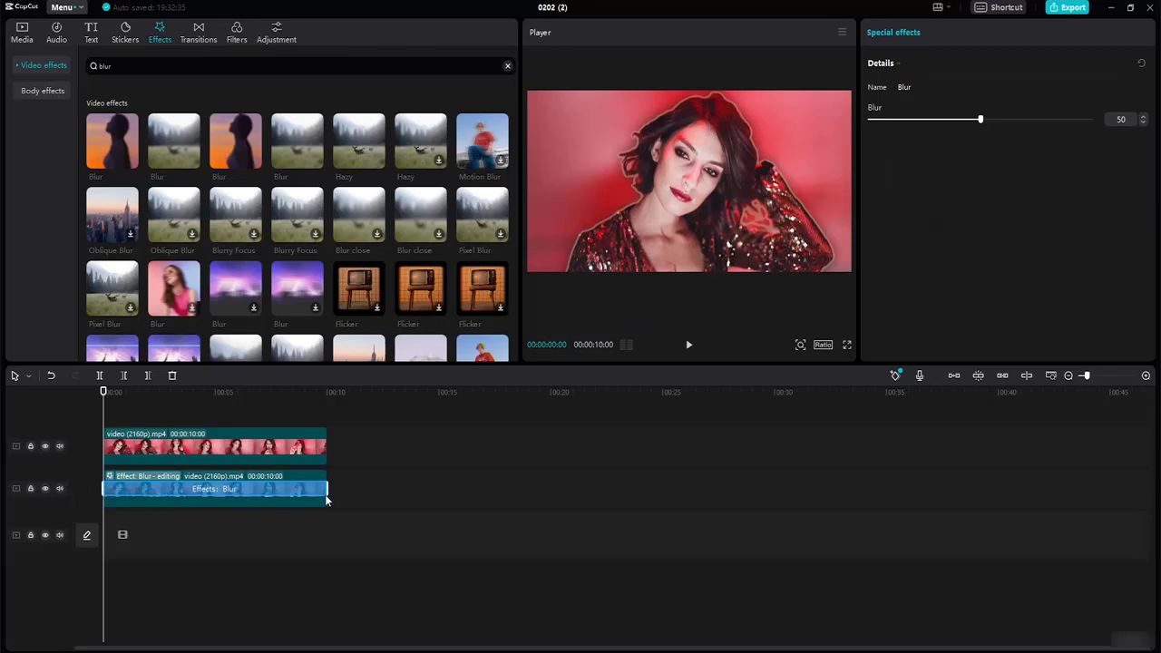
pyautogui.moveTo(328, 490)
pyautogui.mouseDown()
pyautogui.moveTo(300, 489)
pyautogui.moveTo(325, 492)
pyautogui.mouseUp()
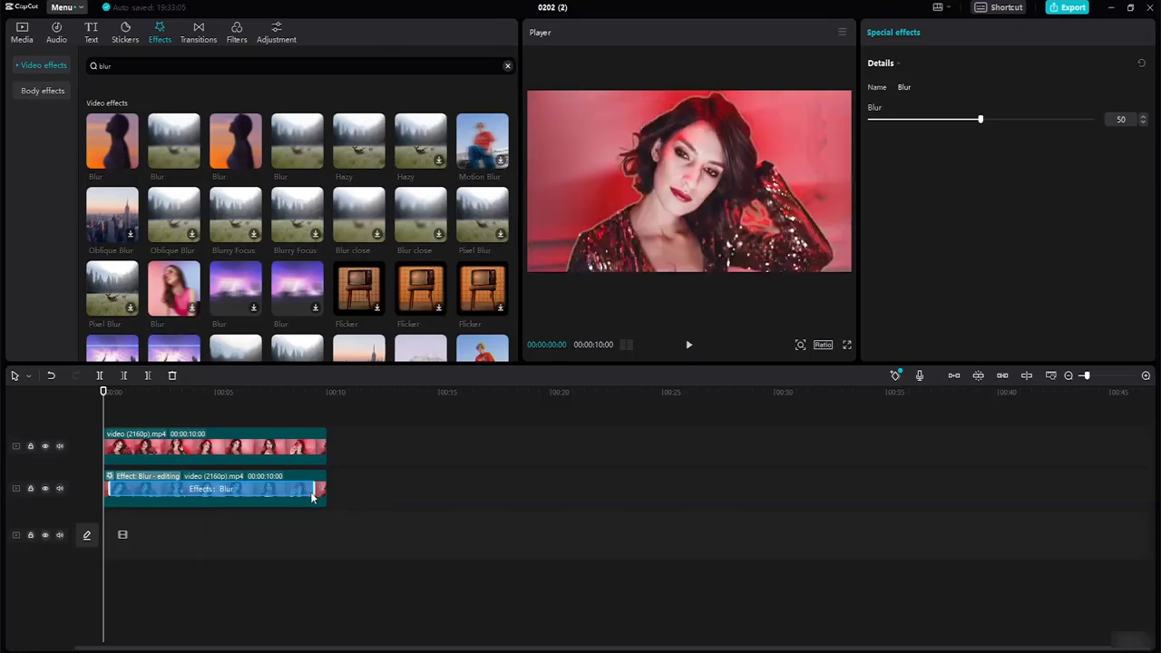
pyautogui.moveTo(311, 495); pyautogui.dragTo(357, 476)
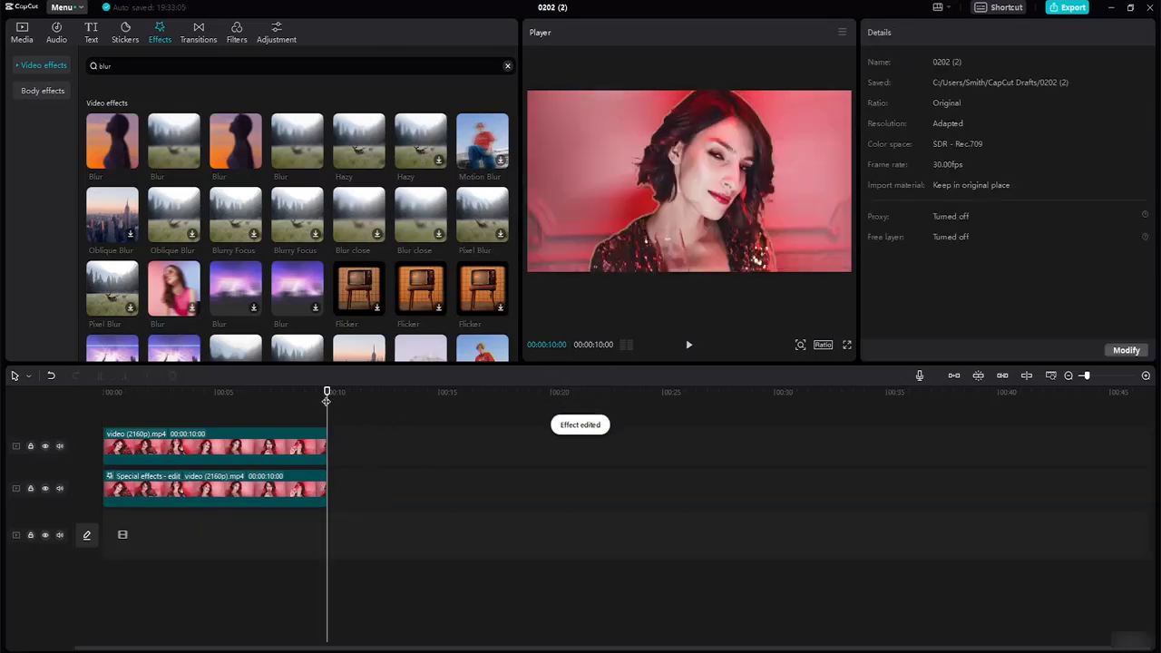
pyautogui.moveTo(326, 399); pyautogui.dragTo(82, 394)
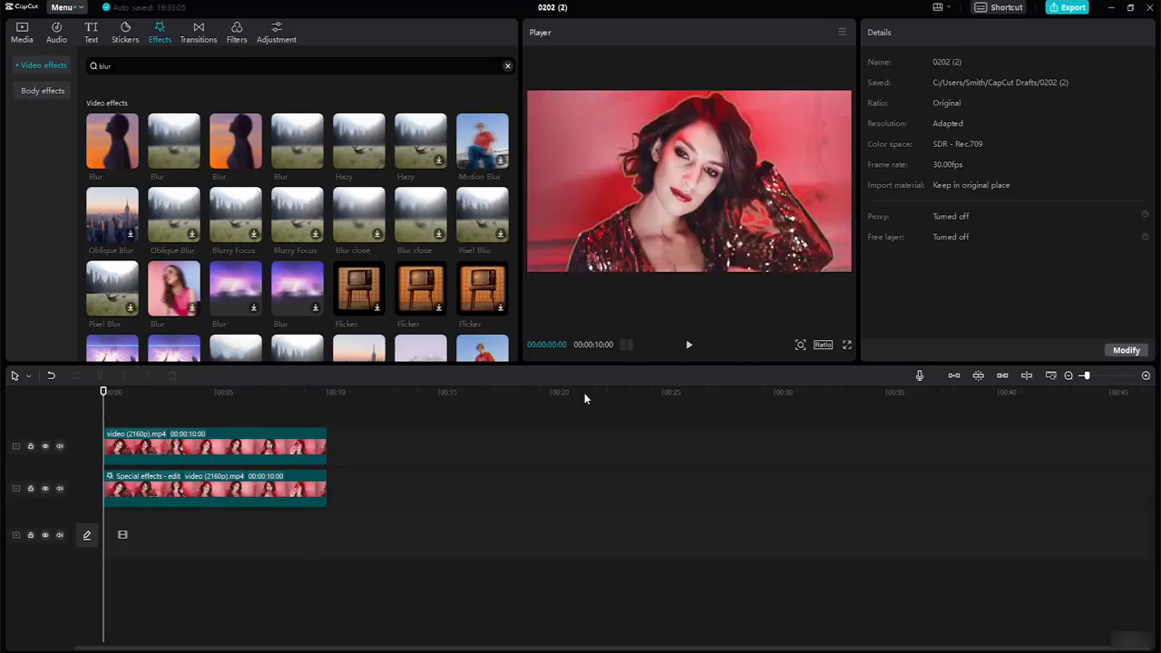
pyautogui.click(689, 344)
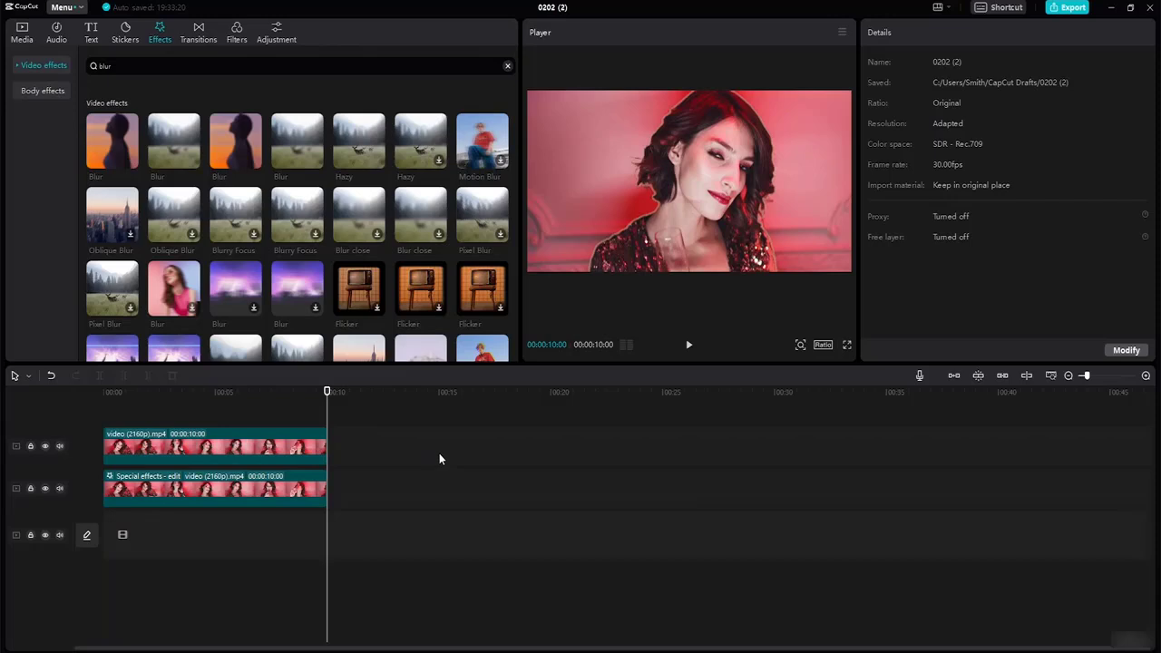
# Review the Blur effect's range on the lower clip and the cutout stroke settings of the upper clip.
pyautogui.click(297, 481)
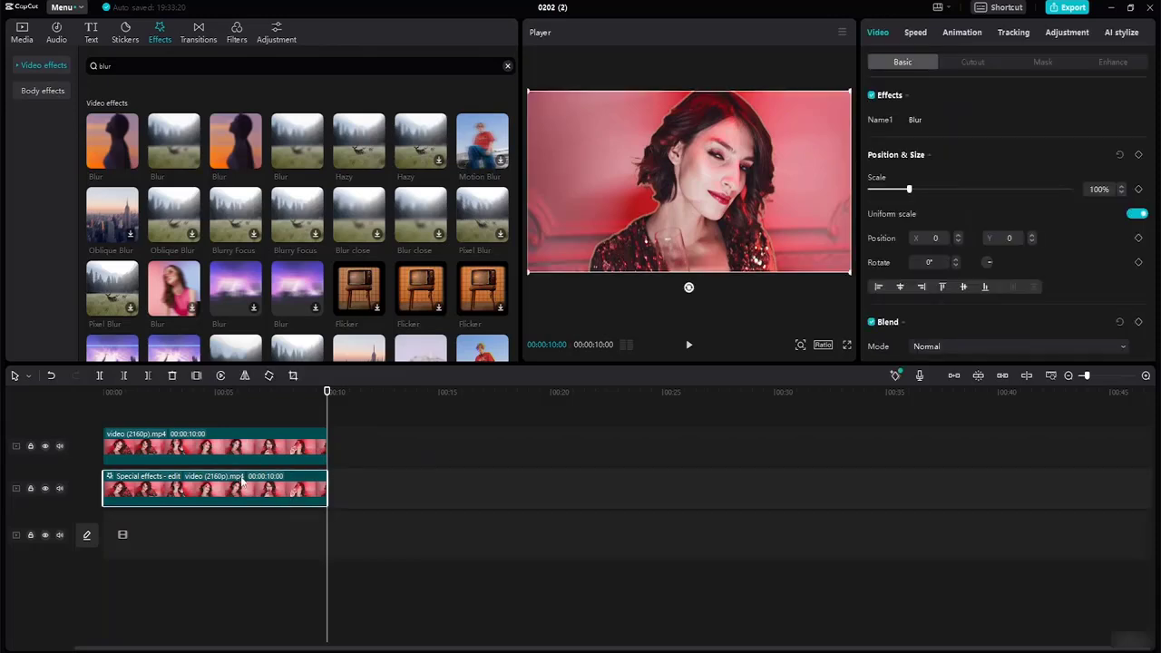
pyautogui.click(109, 483)
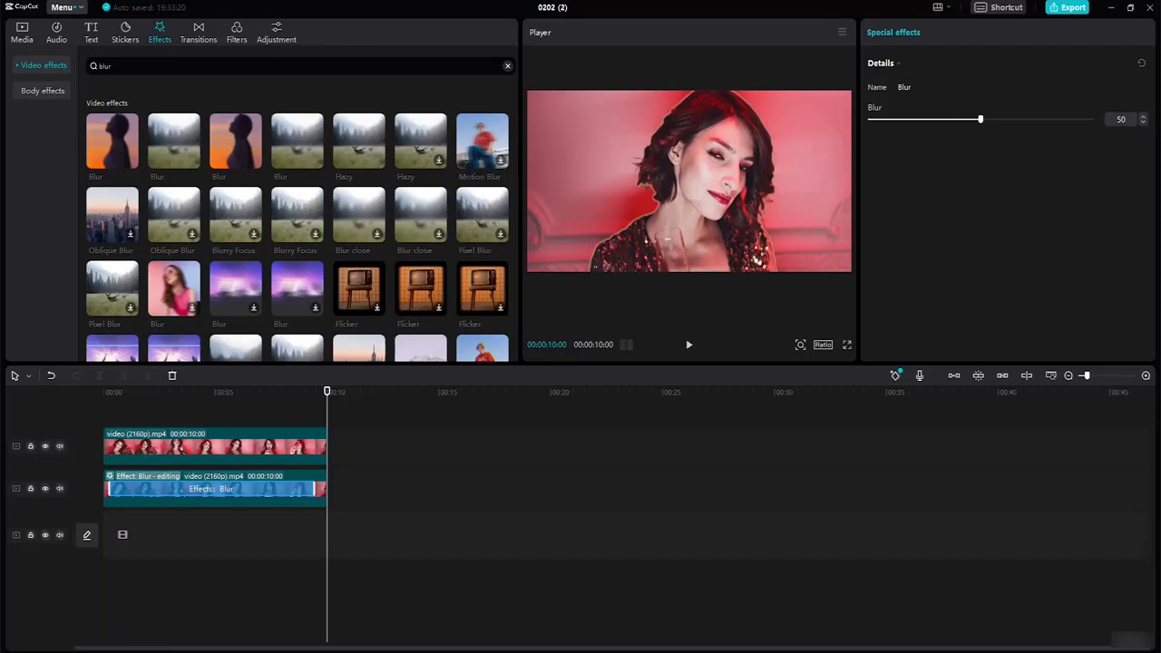
pyautogui.click(386, 495)
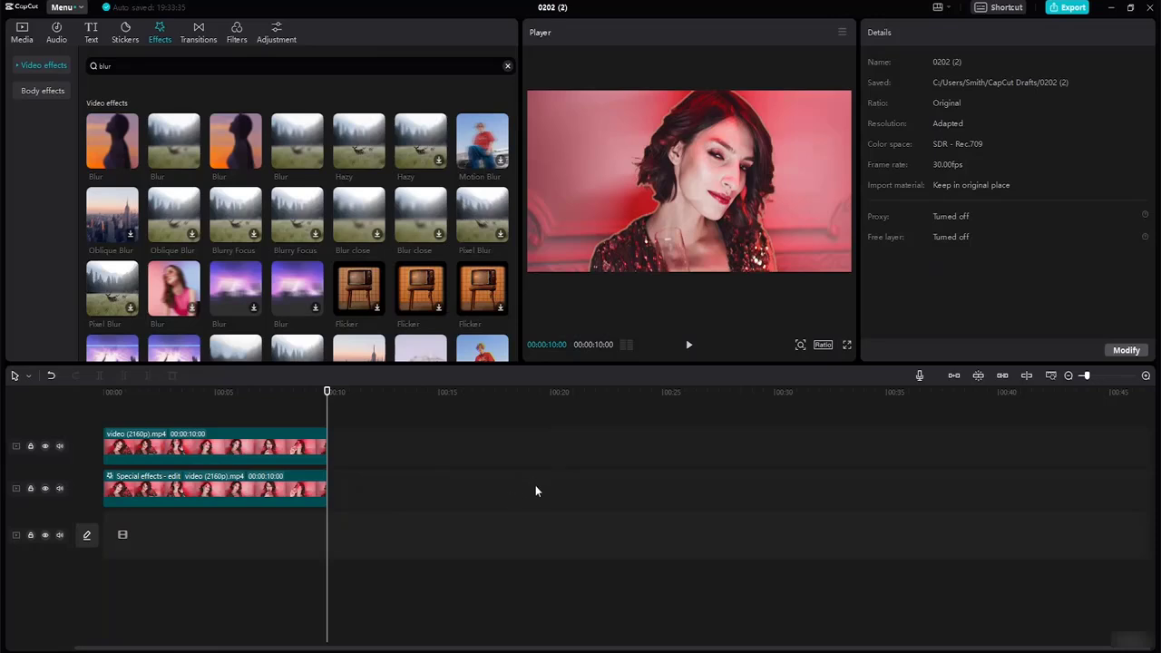
pyautogui.click(747, 133)
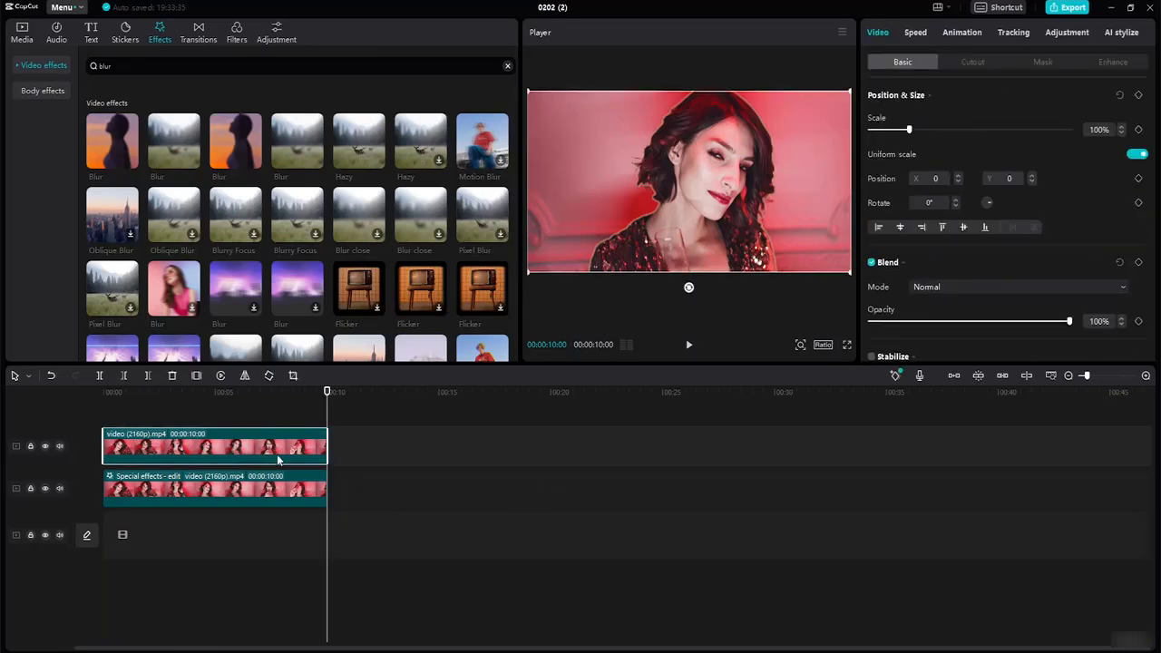
pyautogui.click(963, 64)
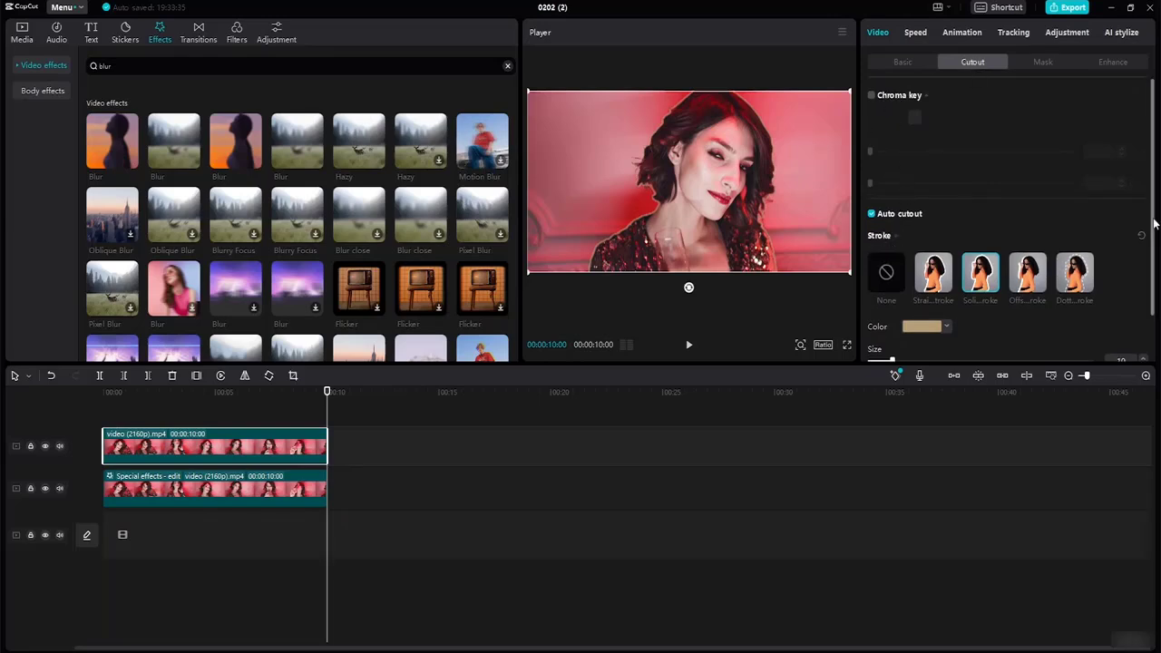
pyautogui.scroll(-1, 1153, 254)
pyautogui.scroll(-1, 1154, 253)
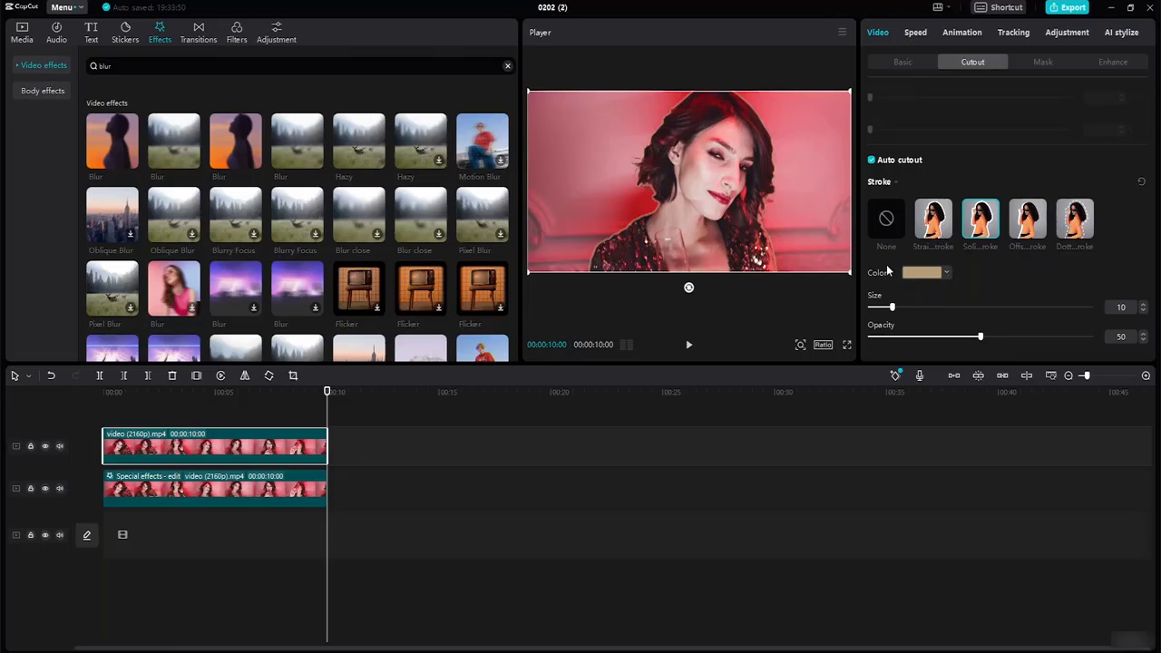
# Search the music library for "modelling" and load the first four tracks for preview.
pyautogui.click(58, 34)
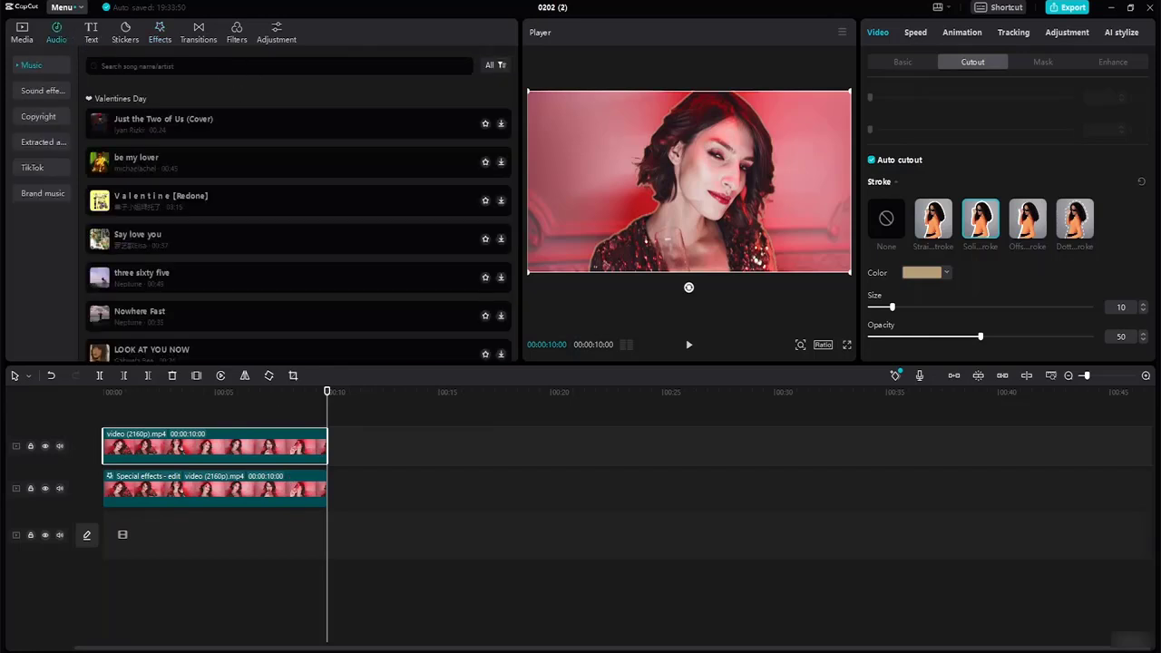
pyautogui.write('modelling')
pyautogui.press('Return')
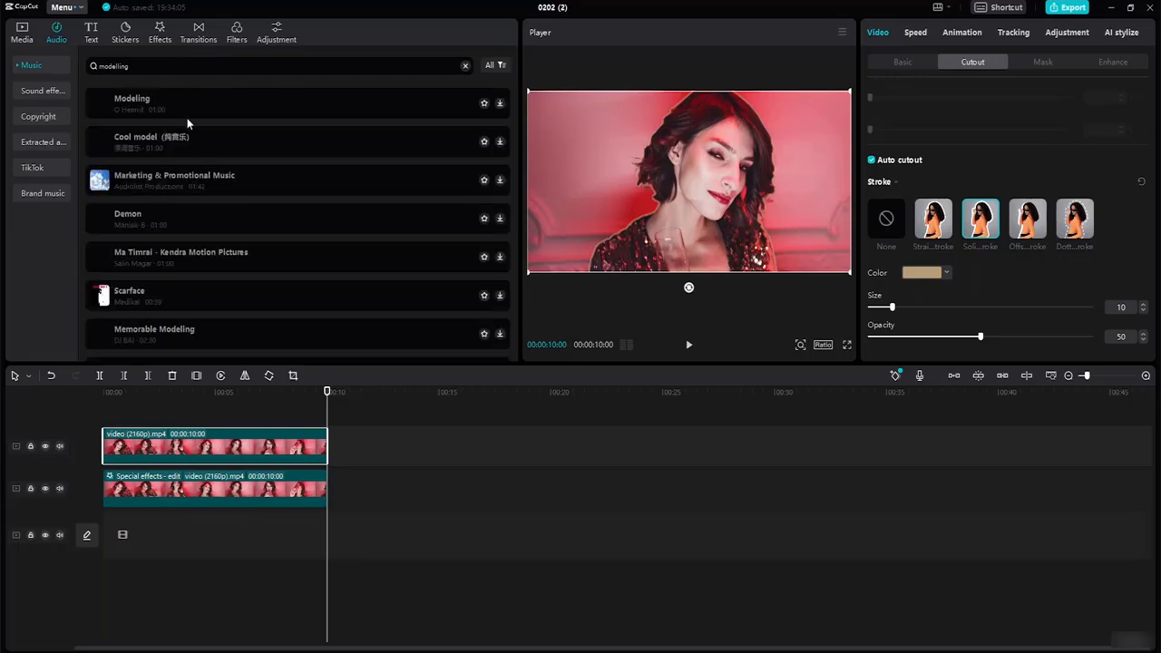
pyautogui.click(99, 111)
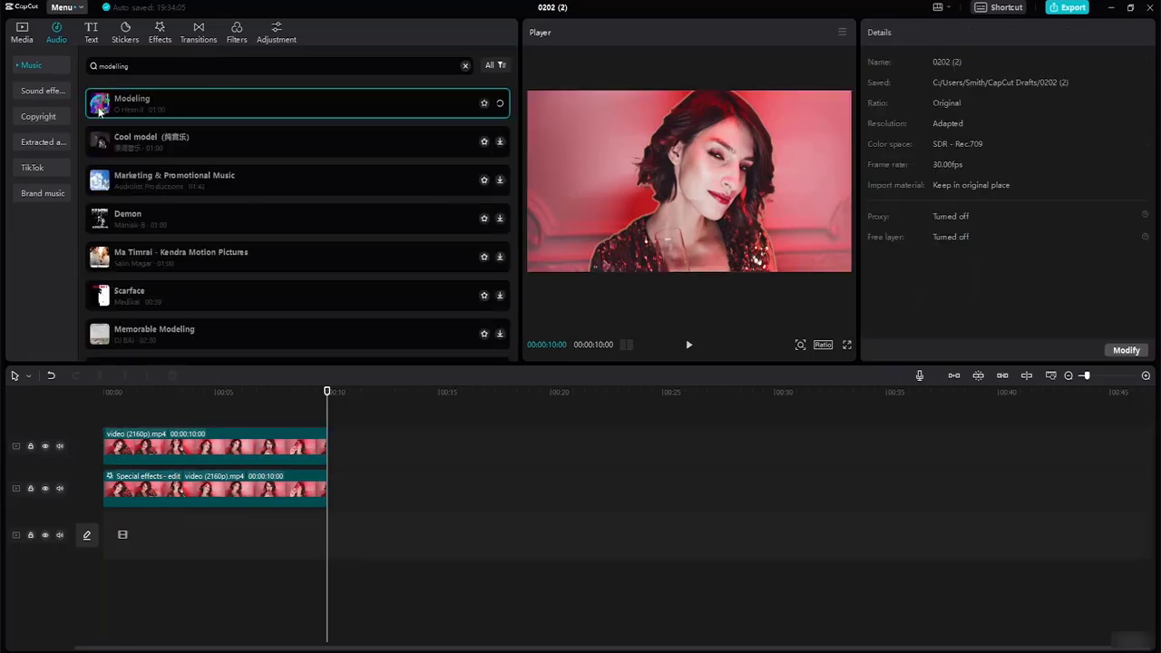
pyautogui.click(103, 148)
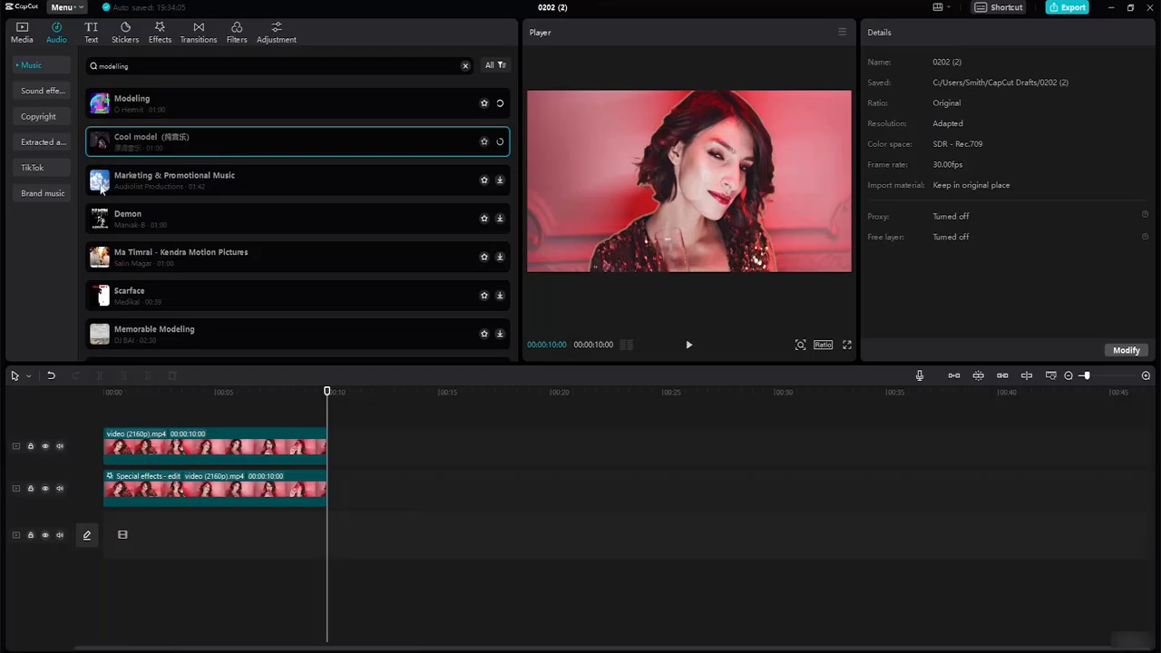
pyautogui.click(101, 186)
pyautogui.click(105, 222)
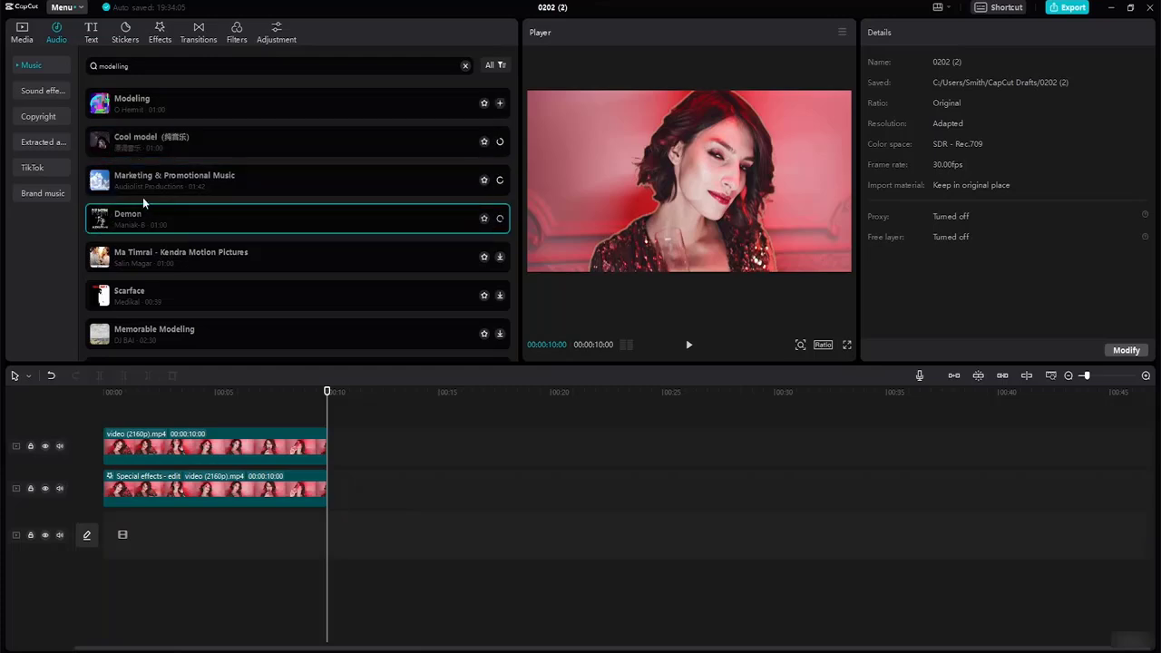
# Listen to and compare the Modeling, Cool model, Marketing & Promotional Music and Demon tracks.
pyautogui.click(120, 110)
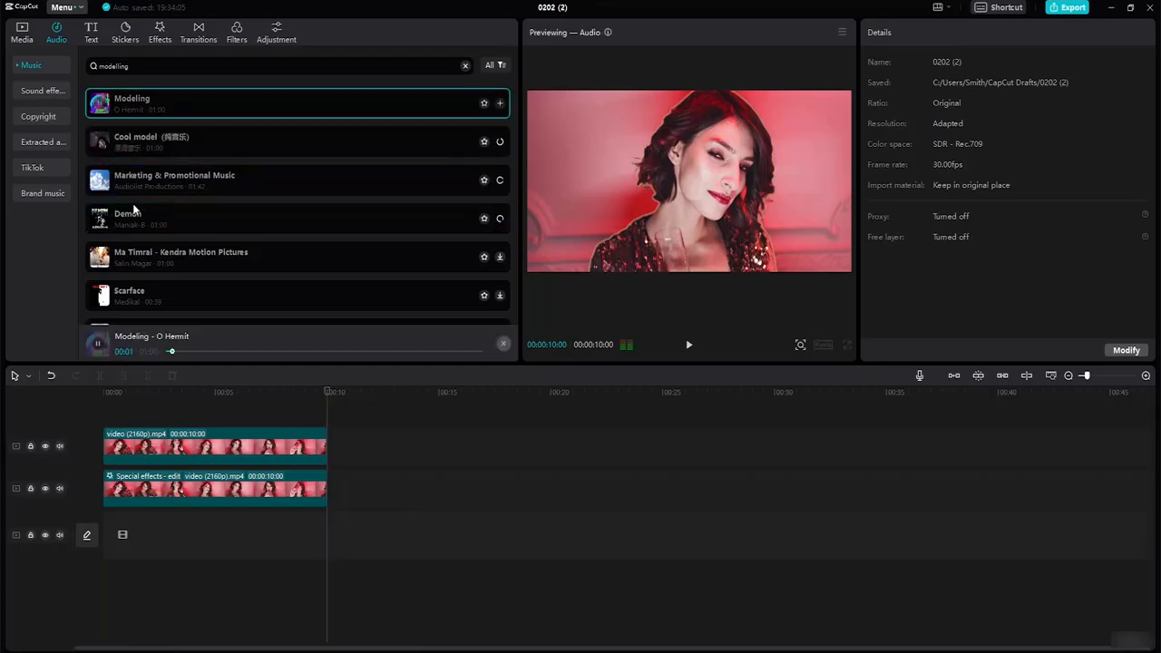
pyautogui.click(117, 145)
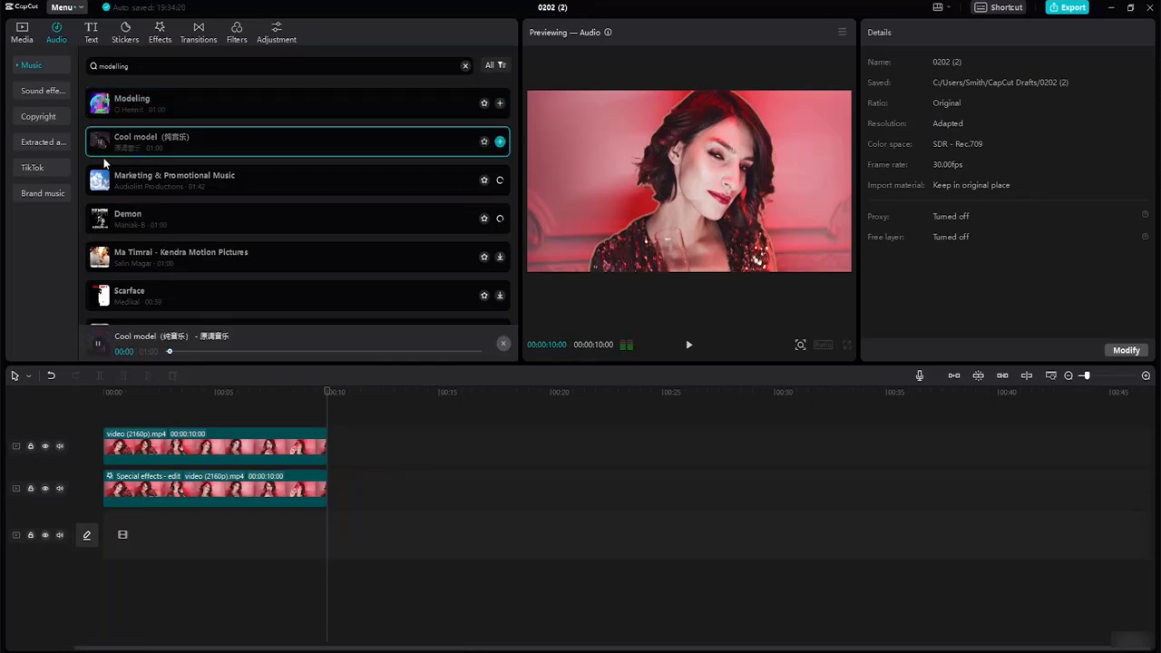
pyautogui.click(97, 187)
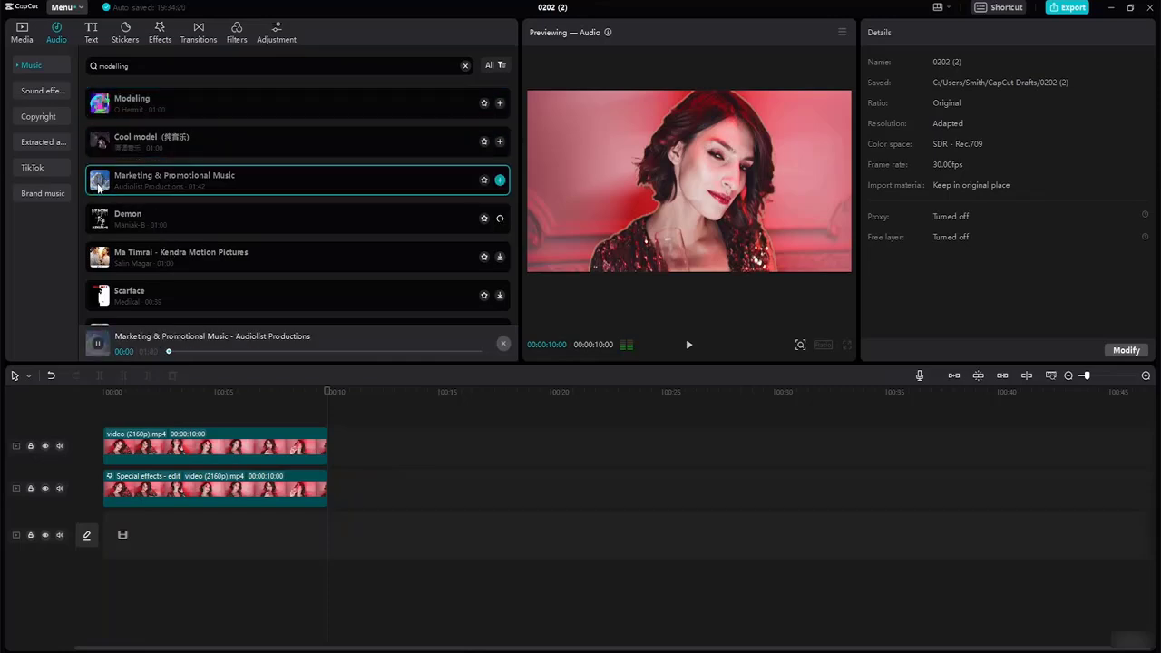
pyautogui.click(99, 219)
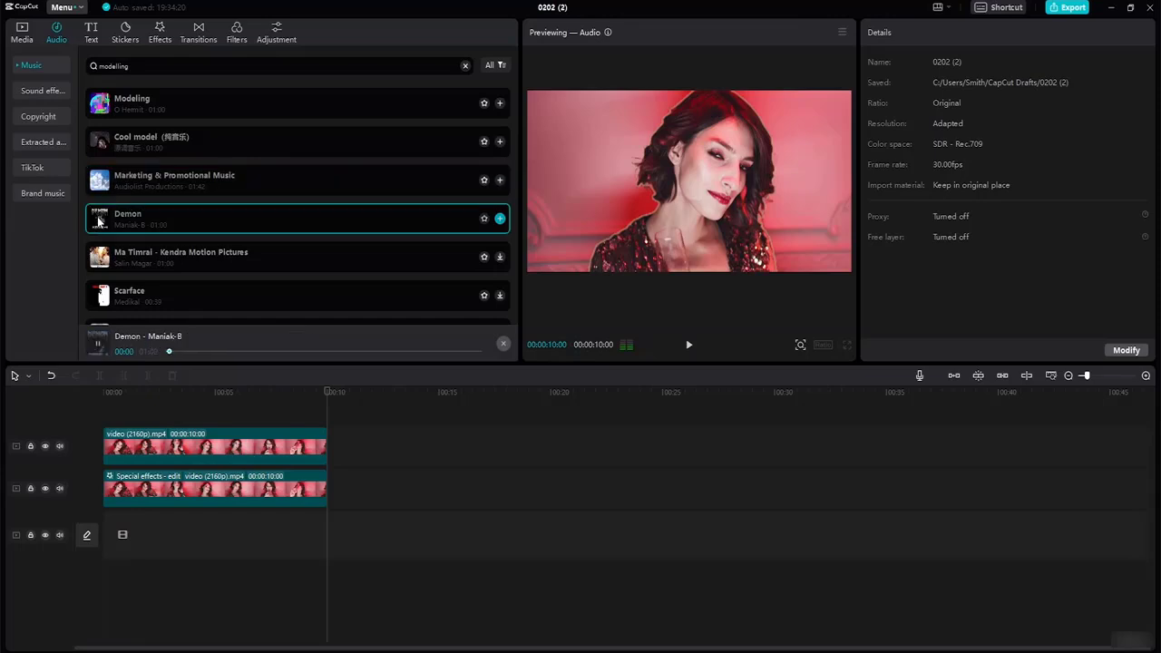
pyautogui.click(150, 102)
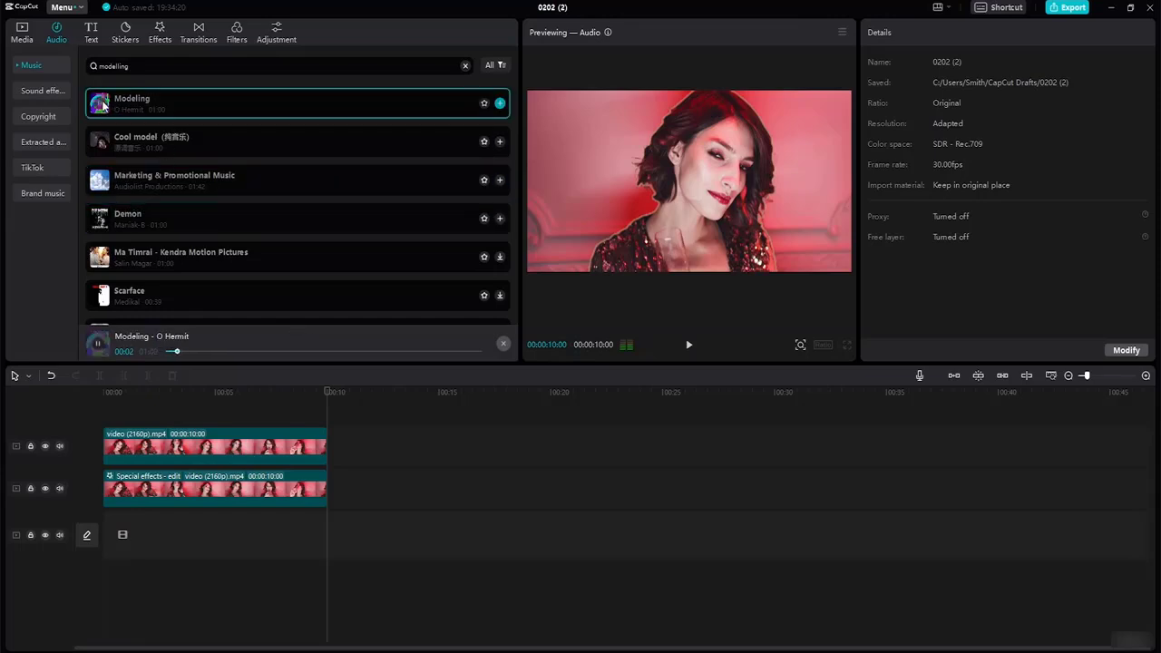
pyautogui.click(103, 152)
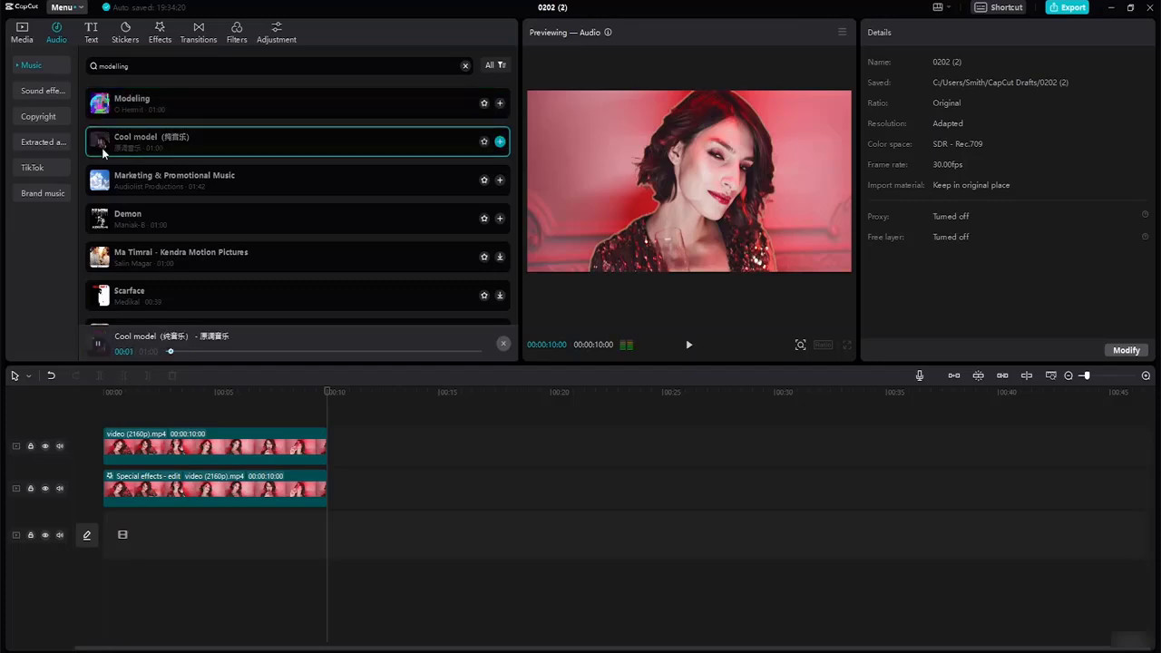
pyautogui.click(105, 109)
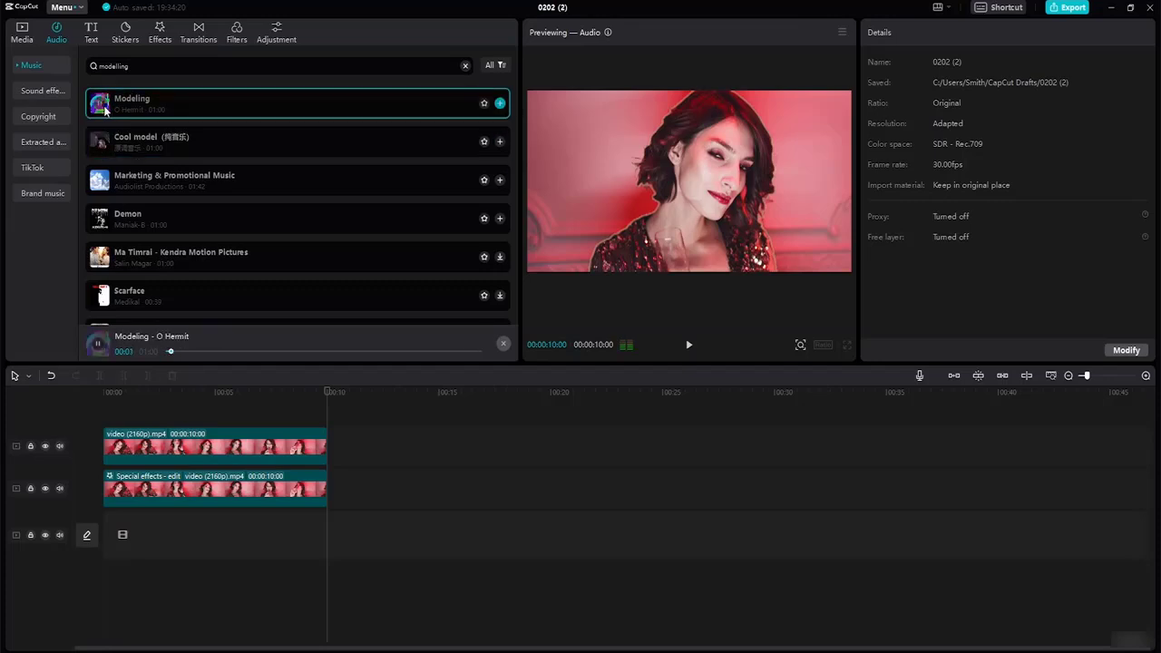
# Add the Modeling track at the timeline start and trim it to end with the video clips at 10 seconds.
pyautogui.moveTo(105, 109); pyautogui.dragTo(101, 526)
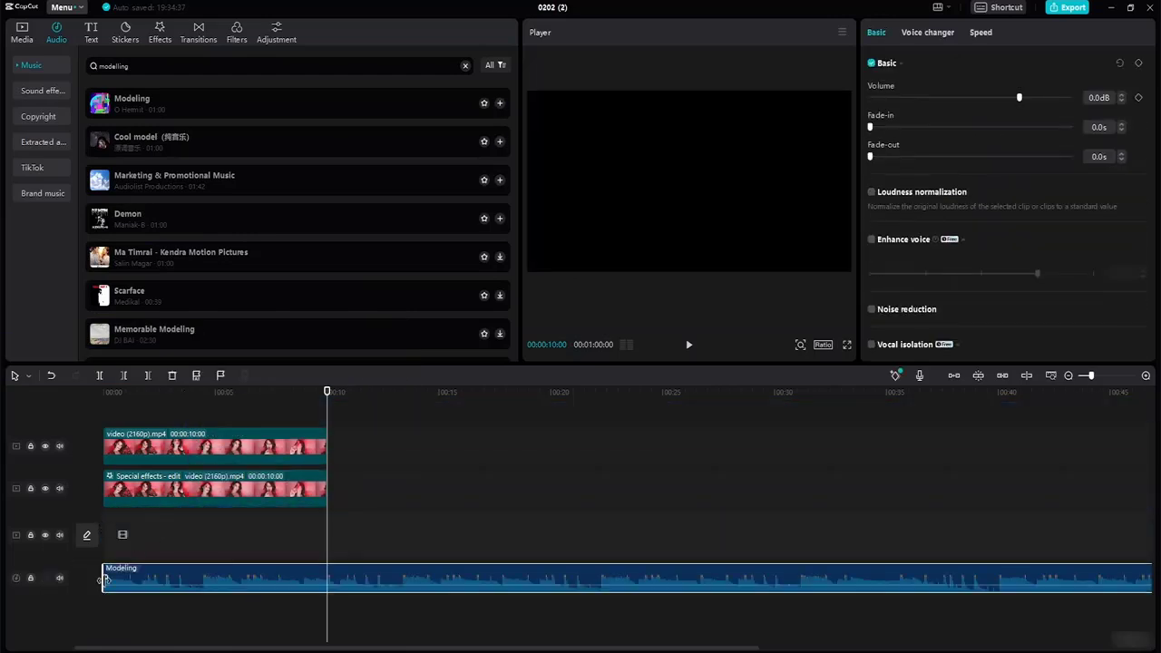
pyautogui.moveTo(100, 590); pyautogui.dragTo(111, 585)
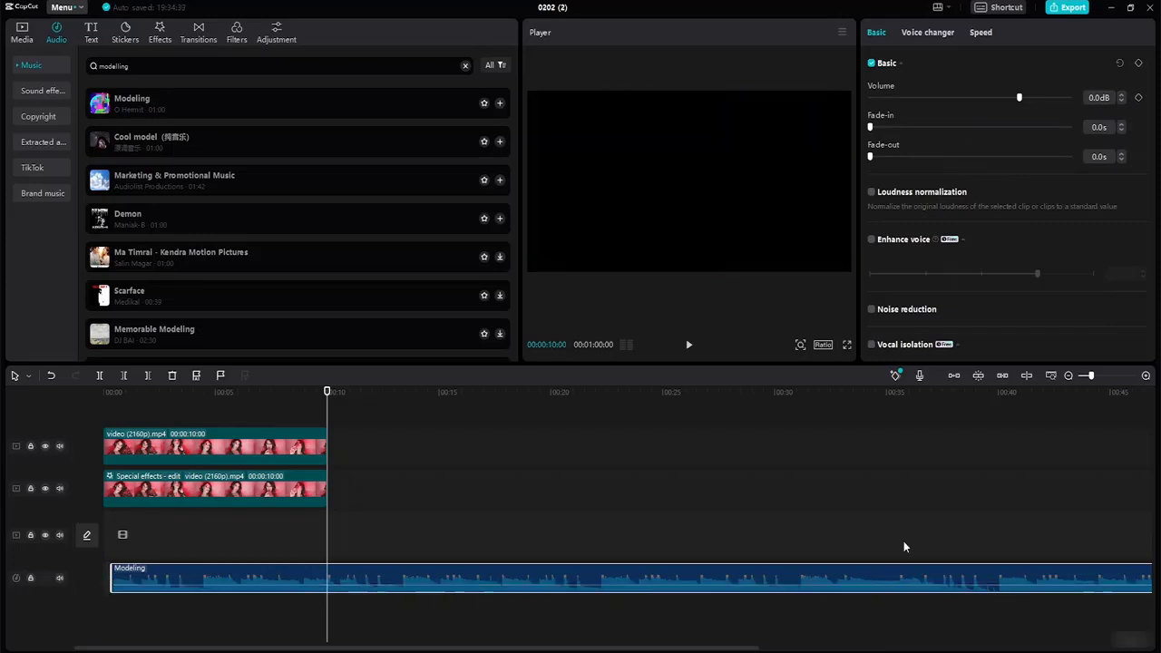
pyautogui.click(1051, 374)
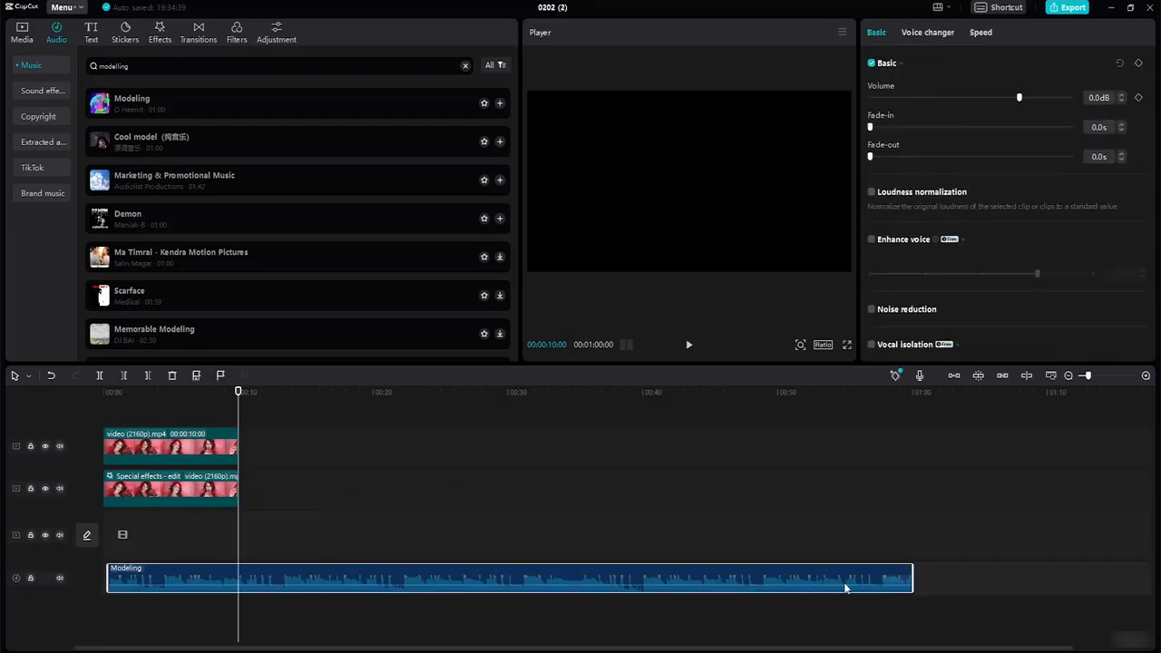
pyautogui.moveTo(915, 577); pyautogui.dragTo(226, 550)
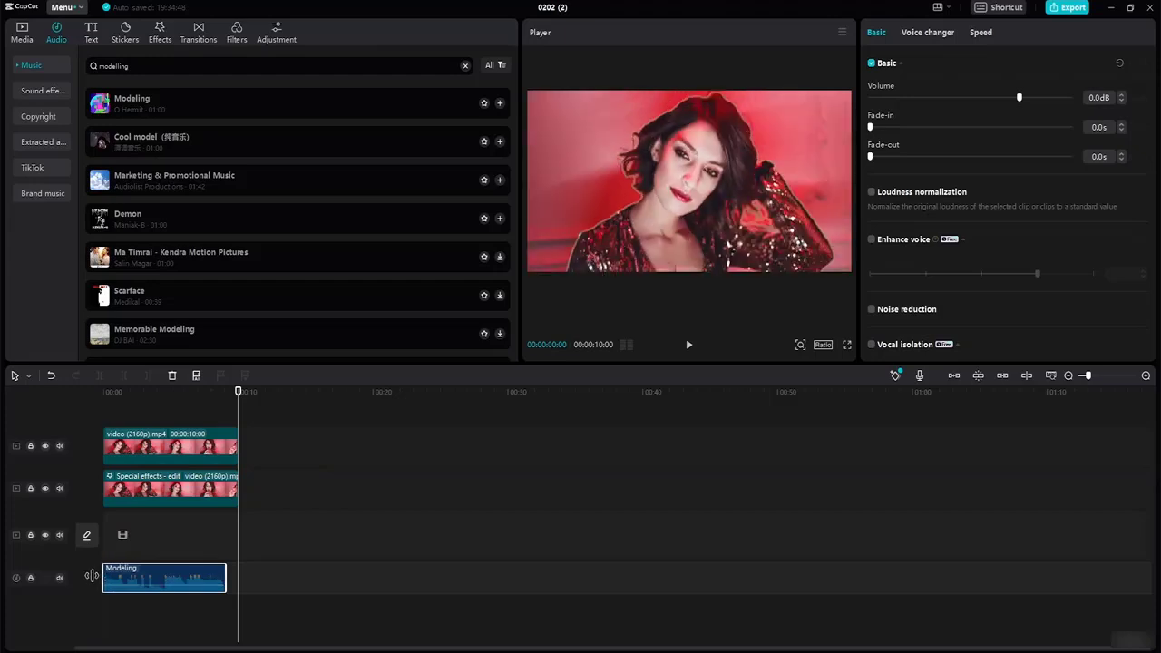
pyautogui.moveTo(232, 577)
pyautogui.mouseDown()
pyautogui.moveTo(246, 577)
pyautogui.moveTo(236, 579)
pyautogui.mouseUp()
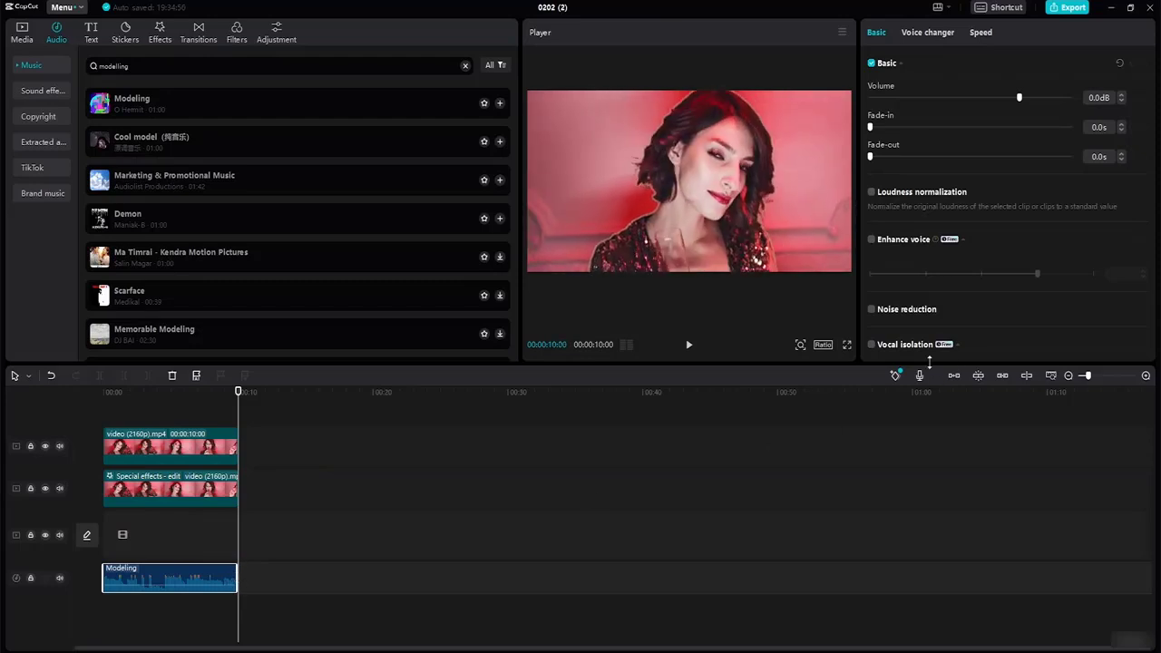
# Turn on the main track magnet, auto snapping and linkage, and try shifting the Modeling clip slightly along the timeline.
pyautogui.click(953, 375)
pyautogui.click(977, 375)
pyautogui.click(1002, 375)
pyautogui.moveTo(237, 572)
pyautogui.mouseDown()
pyautogui.moveTo(211, 555)
pyautogui.moveTo(221, 578)
pyautogui.mouseUp()
pyautogui.click(274, 568)
pyautogui.click(189, 542)
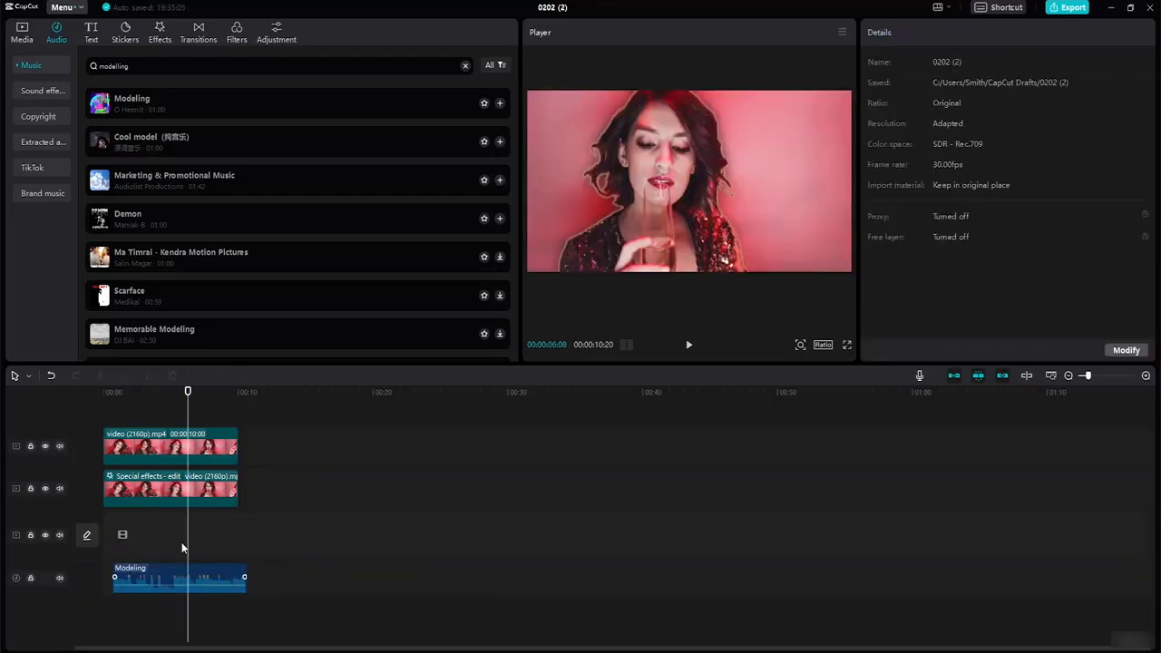
pyautogui.click(122, 536)
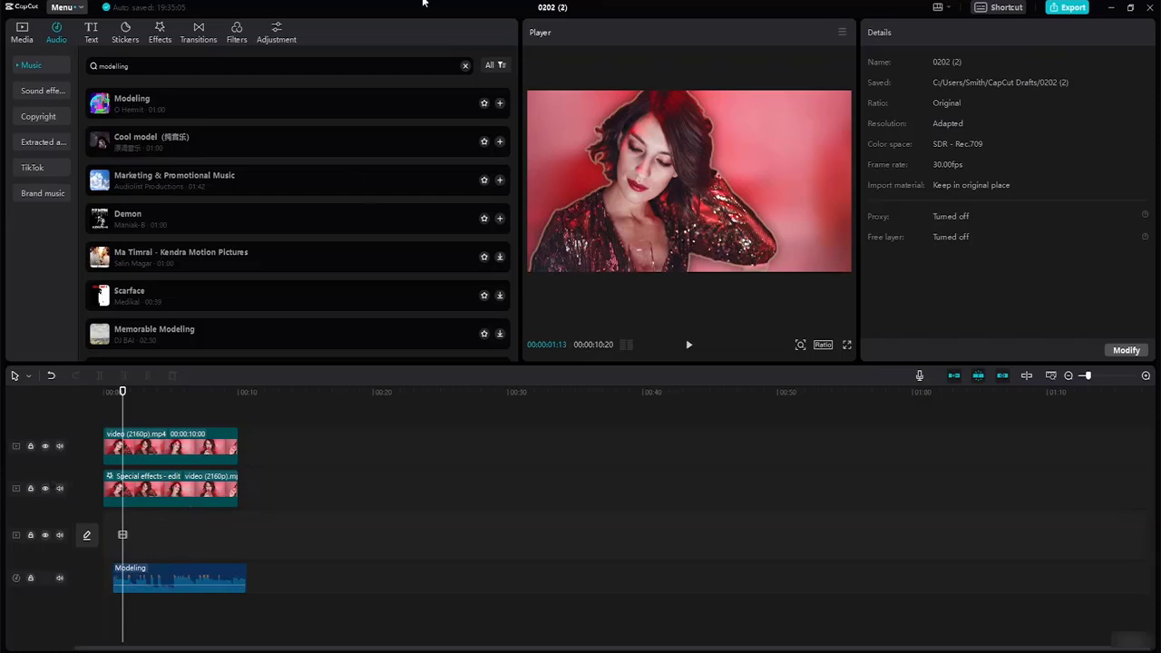
# Move the blurred background clip to the start of the main track and refit the music clip to span the full 10 seconds.
pyautogui.moveTo(184, 494); pyautogui.dragTo(175, 544)
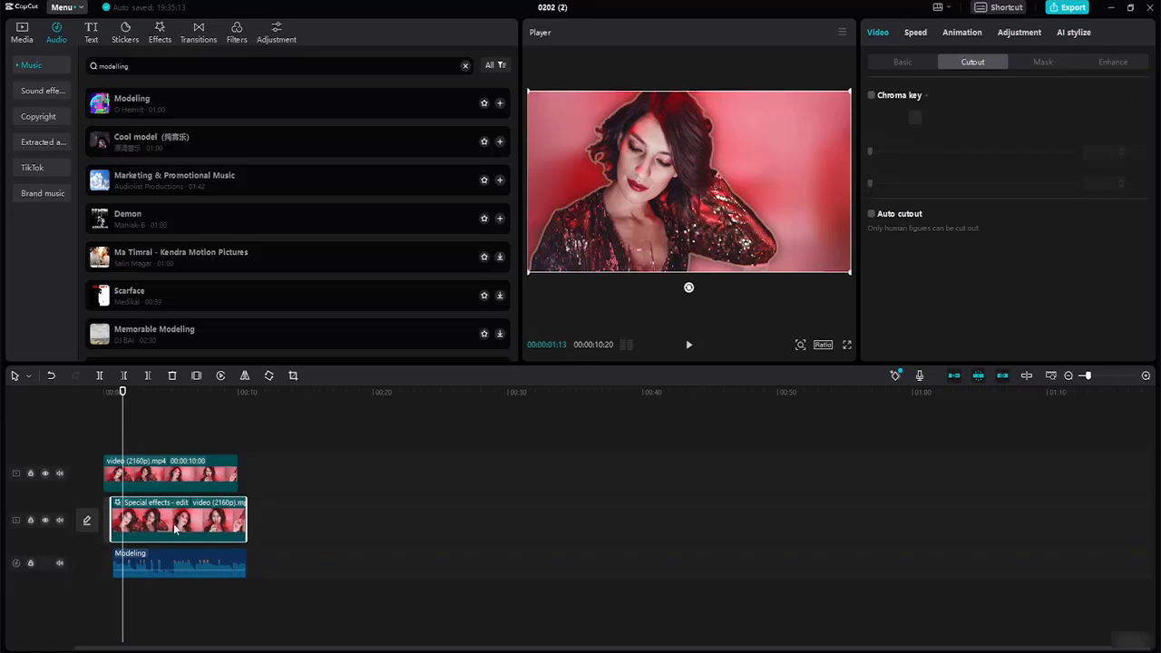
pyautogui.click(111, 562)
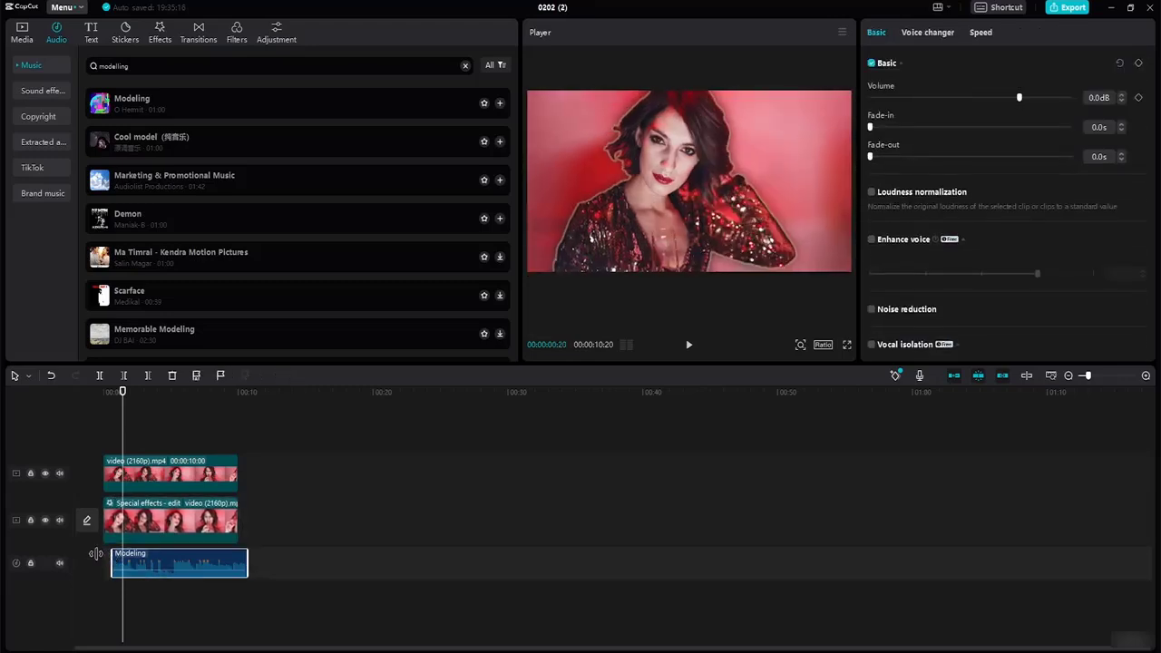
pyautogui.moveTo(143, 566); pyautogui.dragTo(132, 561)
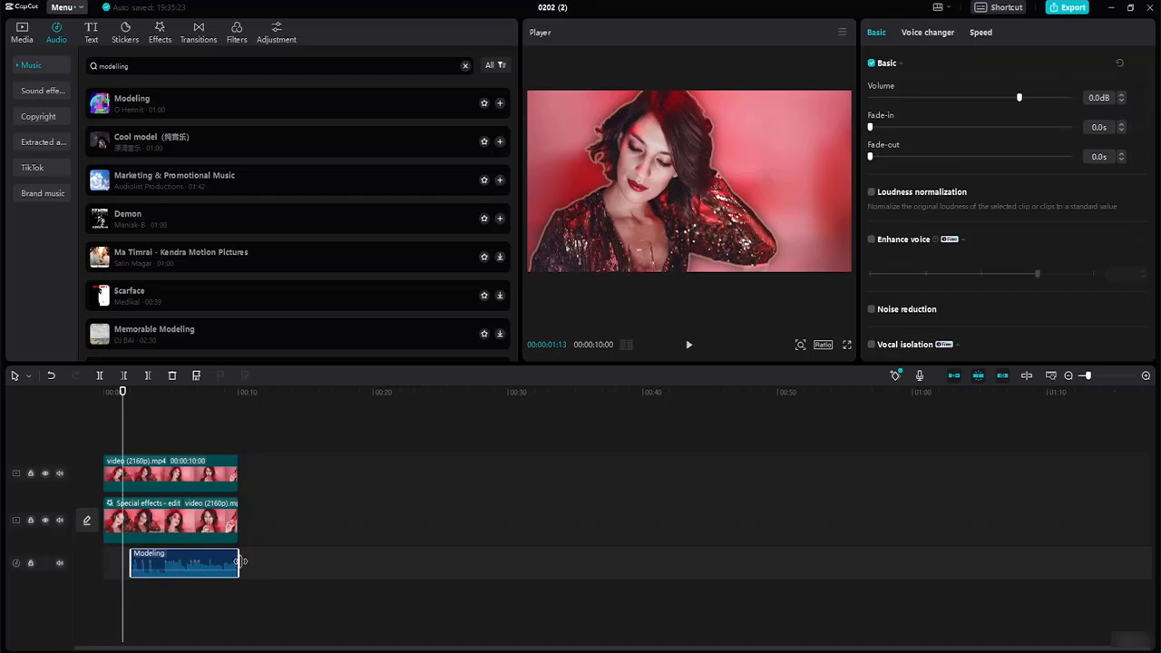
pyautogui.moveTo(239, 561)
pyautogui.mouseDown()
pyautogui.moveTo(282, 562)
pyautogui.moveTo(198, 567)
pyautogui.moveTo(243, 562)
pyautogui.moveTo(224, 562)
pyautogui.mouseUp()
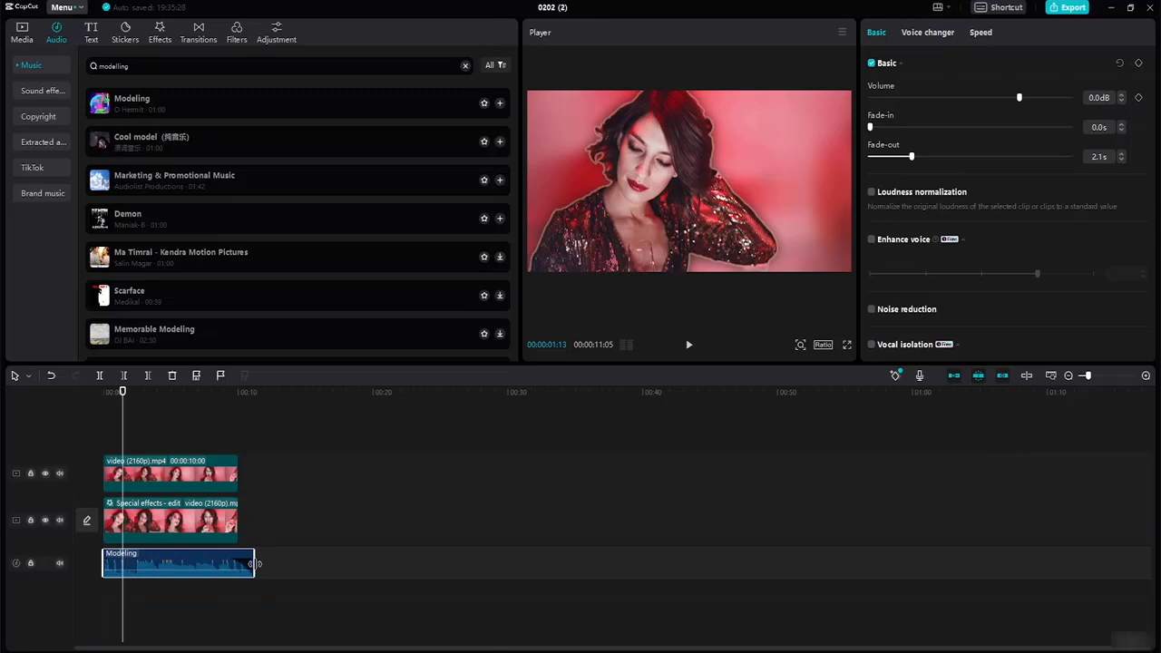
pyautogui.hotkey('ctrl', 'z')
pyautogui.moveTo(254, 558); pyautogui.dragTo(239, 559)
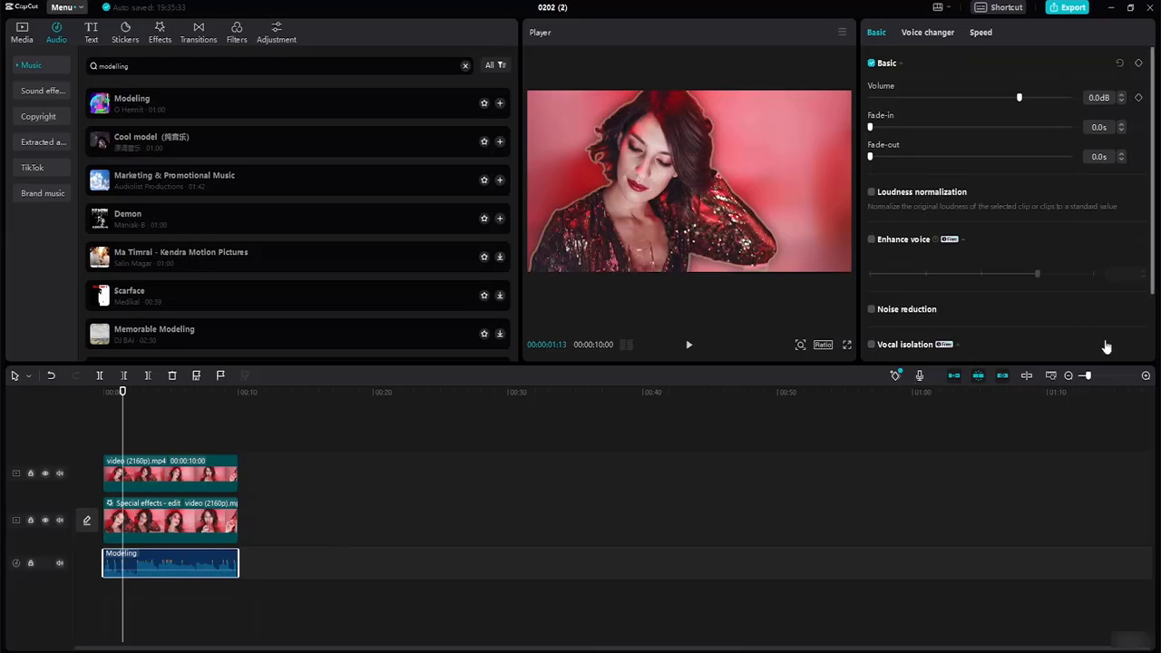
# Set the music clip's fade-in and fade-out to 1.0 s each.
pyautogui.click(1050, 376)
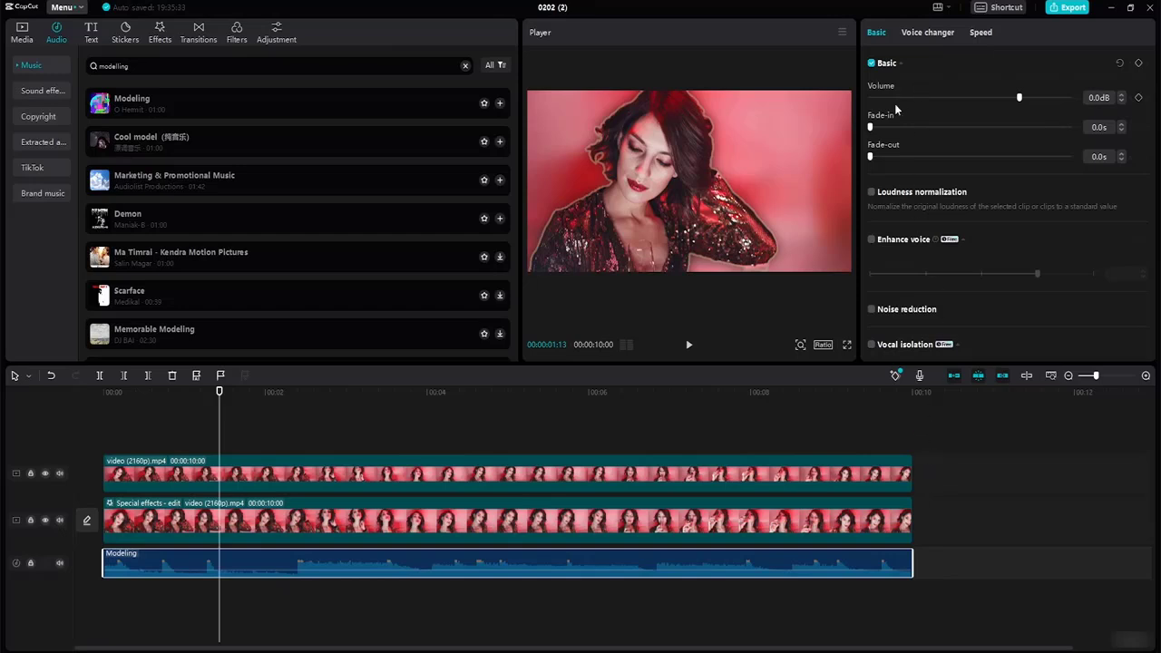
pyautogui.click(1121, 124)
pyautogui.click(1121, 124)
pyautogui.click(1121, 124)
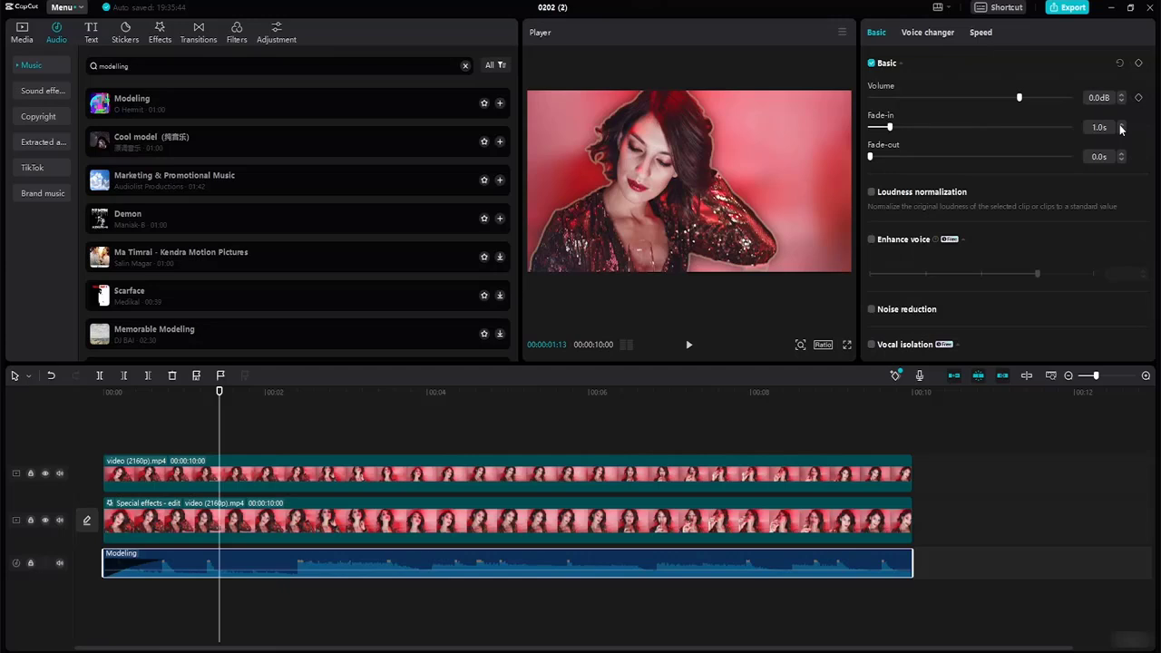
pyautogui.click(1120, 154)
pyautogui.click(1121, 154)
pyautogui.click(1120, 155)
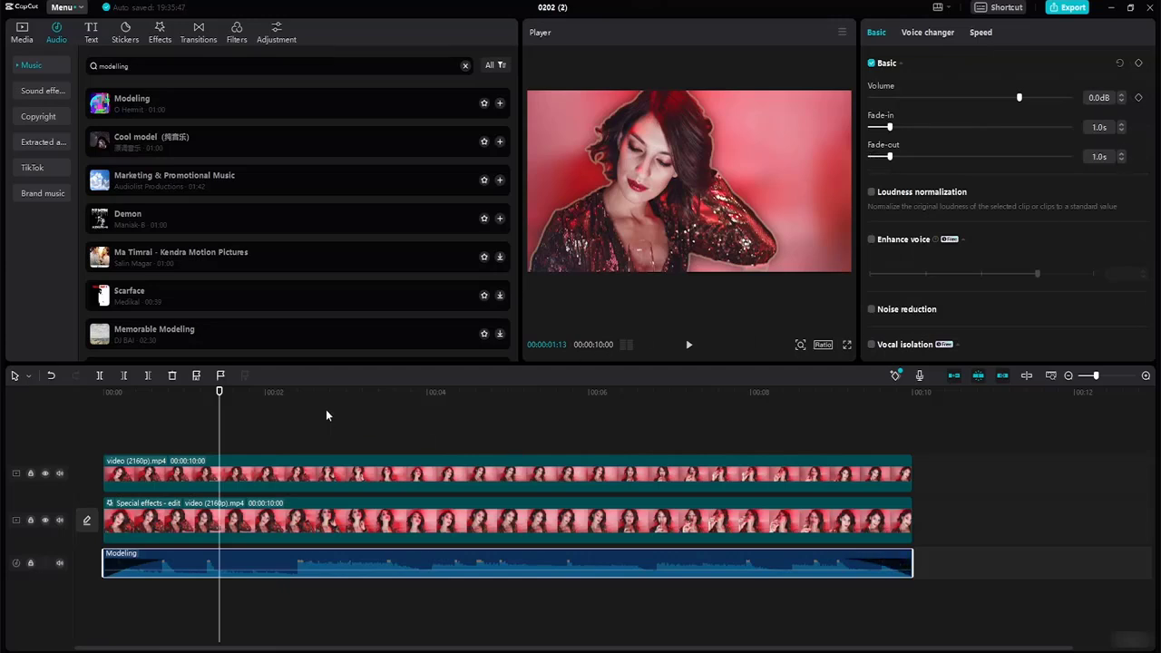
# Turn on loudness normalization for the music clip, playing the video from the start before and after the change.
pyautogui.moveTo(220, 392); pyautogui.dragTo(85, 388)
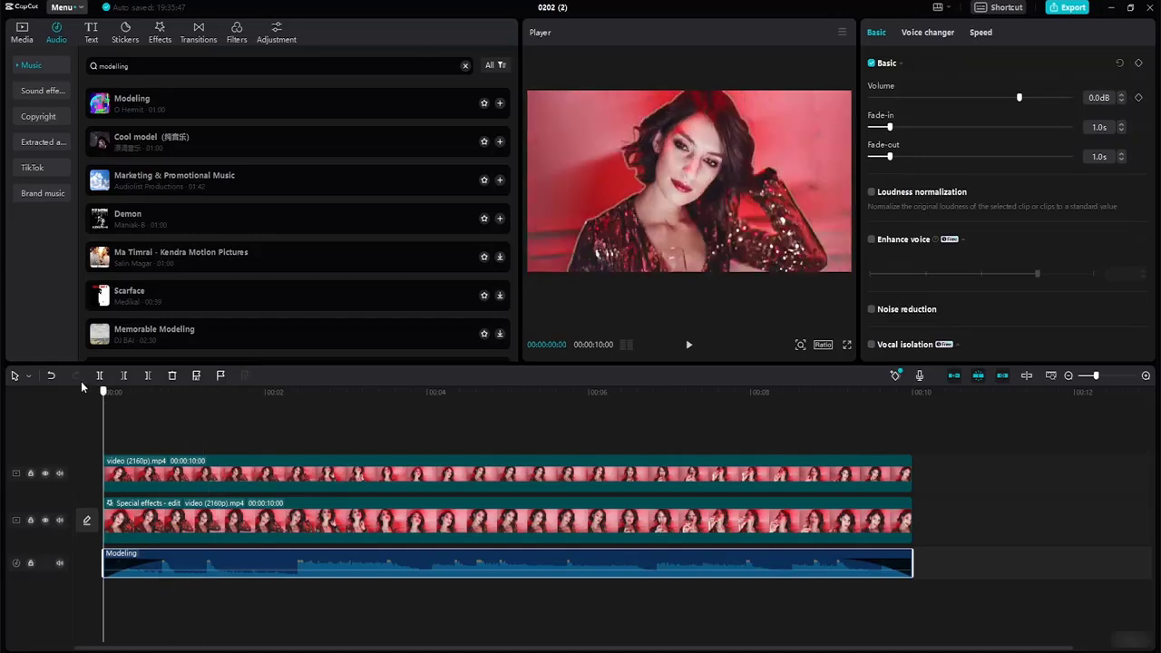
pyautogui.click(689, 345)
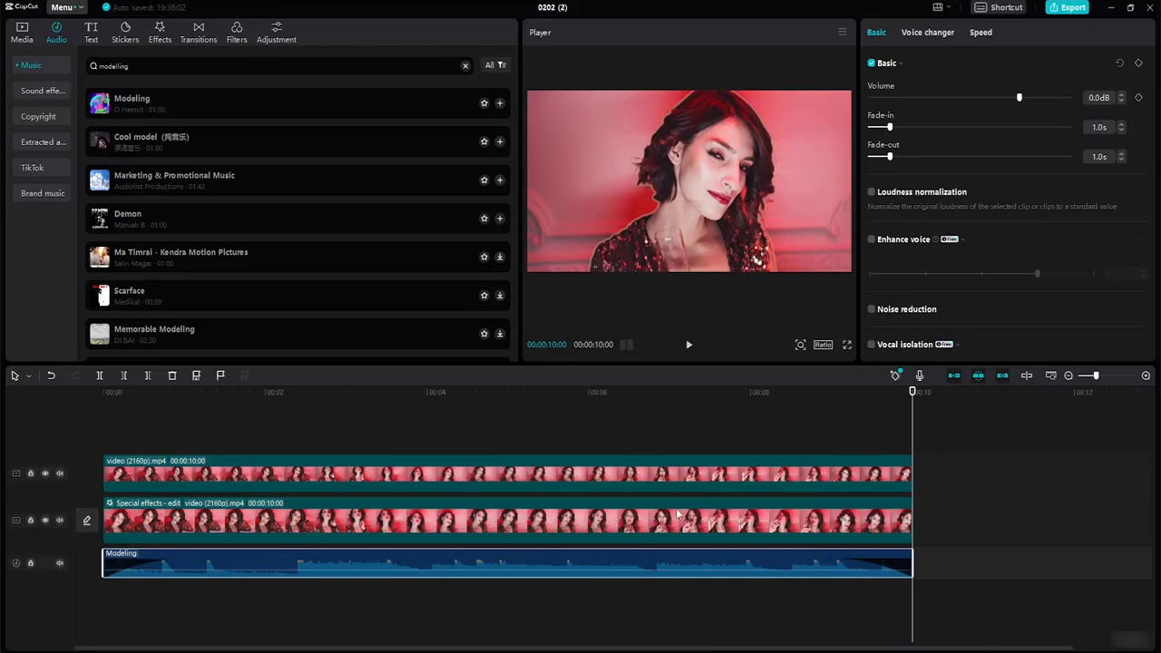
pyautogui.click(871, 193)
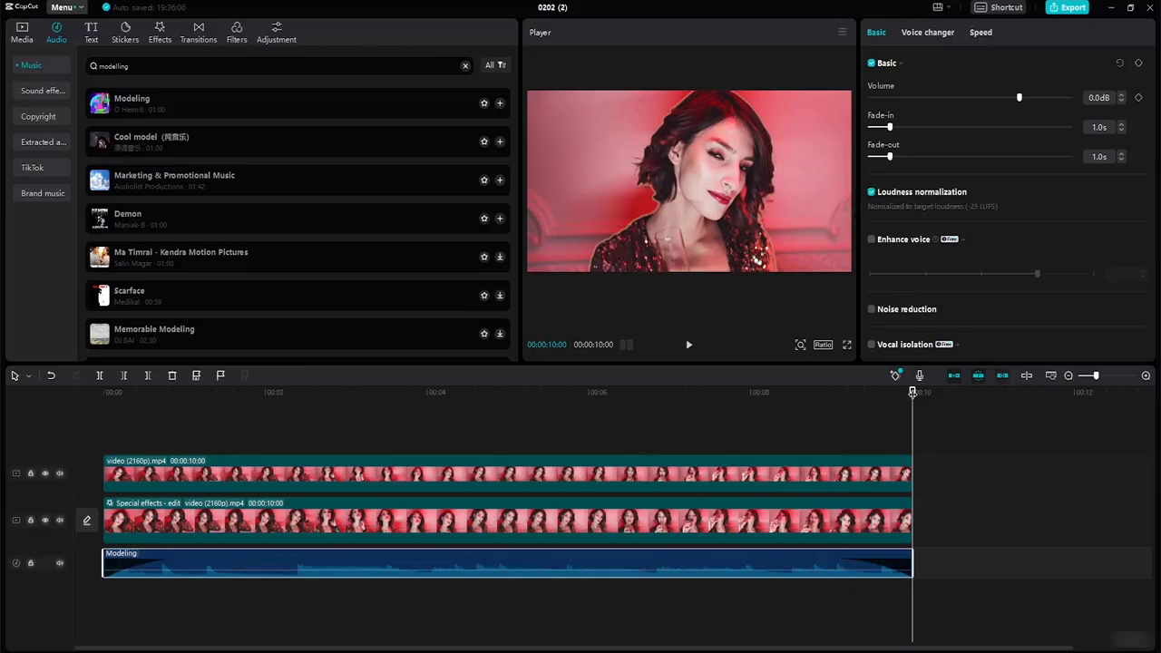
pyautogui.moveTo(913, 391); pyautogui.dragTo(90, 441)
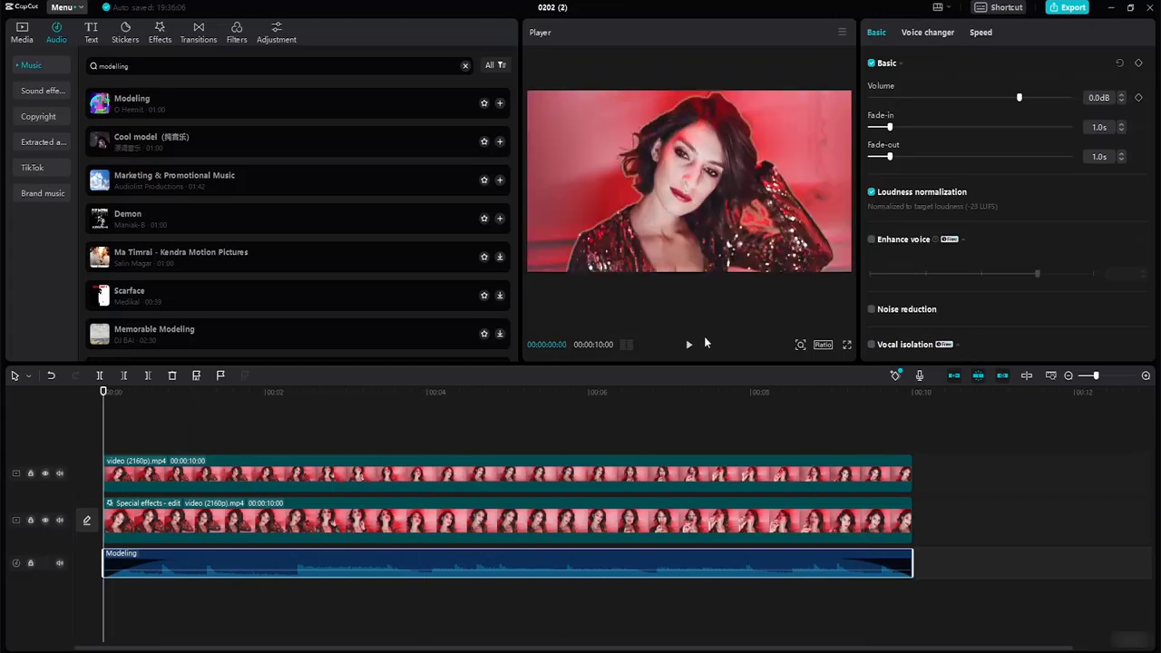
pyautogui.press('space')
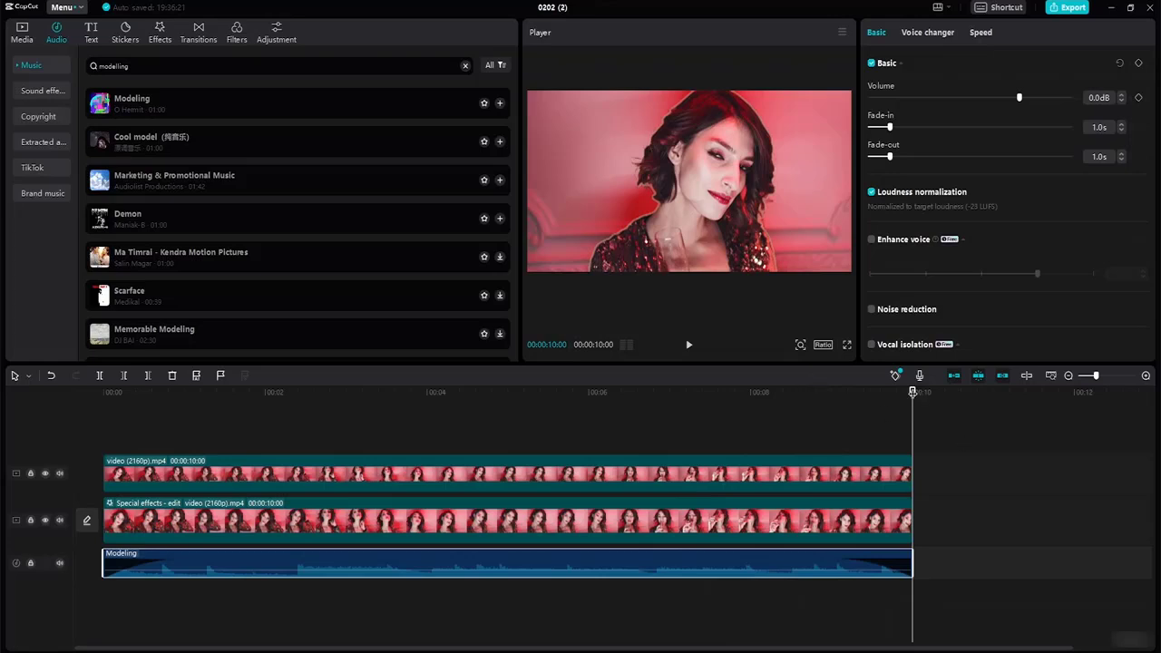
pyautogui.moveTo(913, 392); pyautogui.dragTo(496, 392)
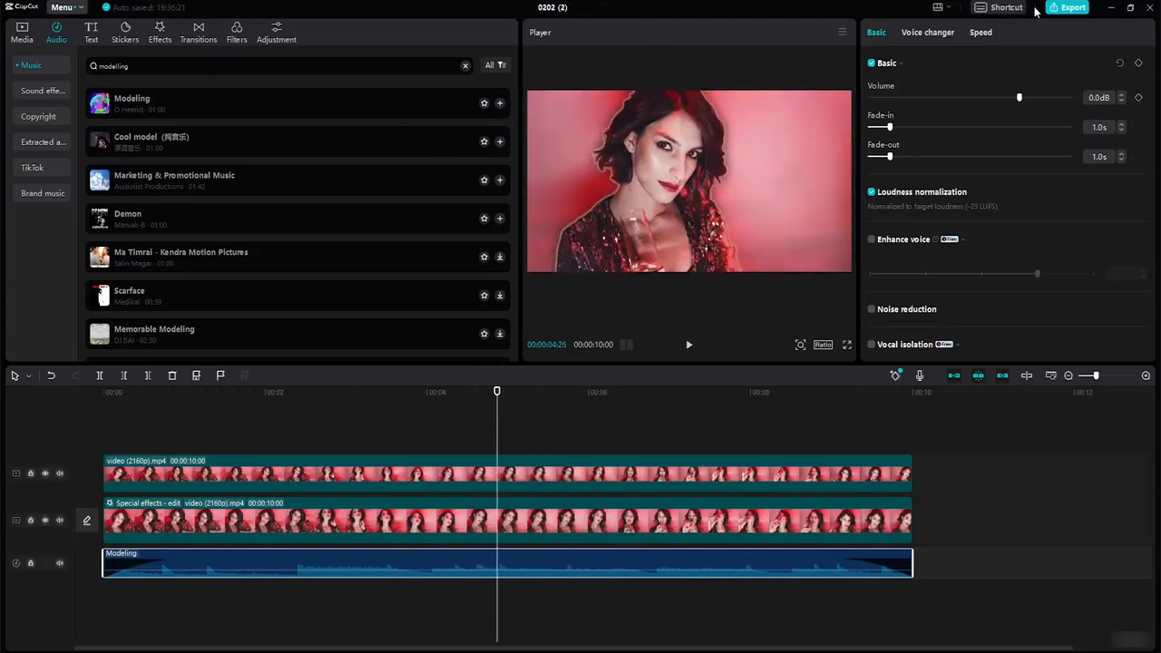
# Rename the project as "Background Blur".
pyautogui.click(552, 7)
pyautogui.press('BackSpace')
pyautogui.write('Background Blur')
# Export the video as "Background Blur" in 1080P to the Desktop folder "Capcut Semi-Advanced Tutorial Resource File - (4 Hrs)".
pyautogui.click(1072, 12)
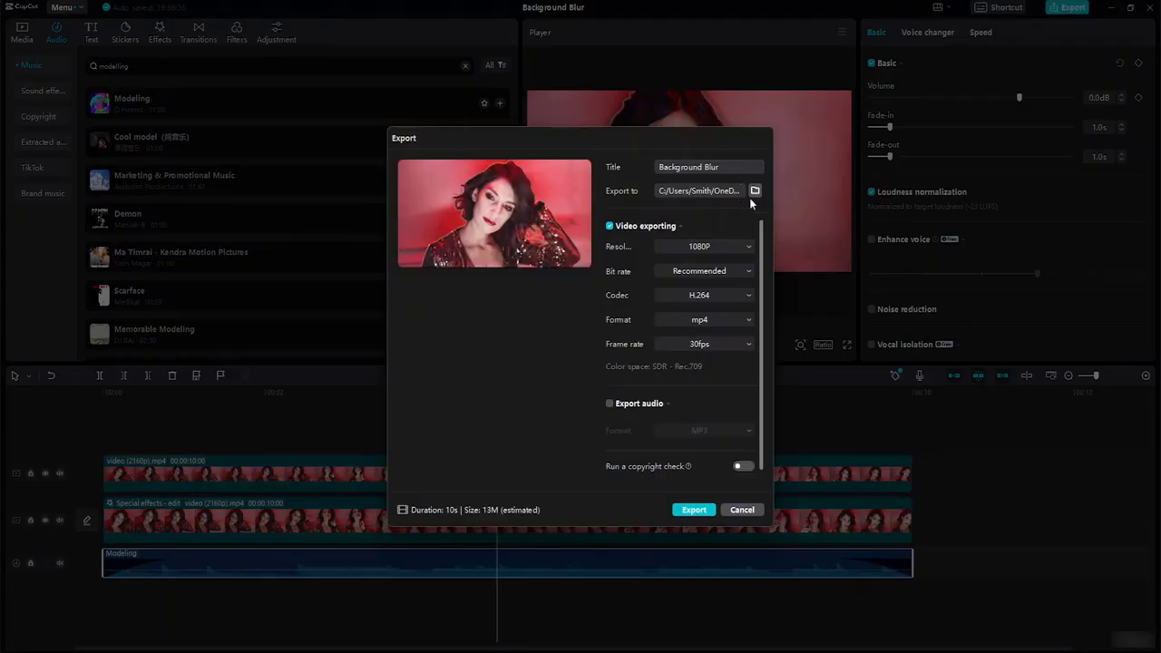
pyautogui.click(756, 190)
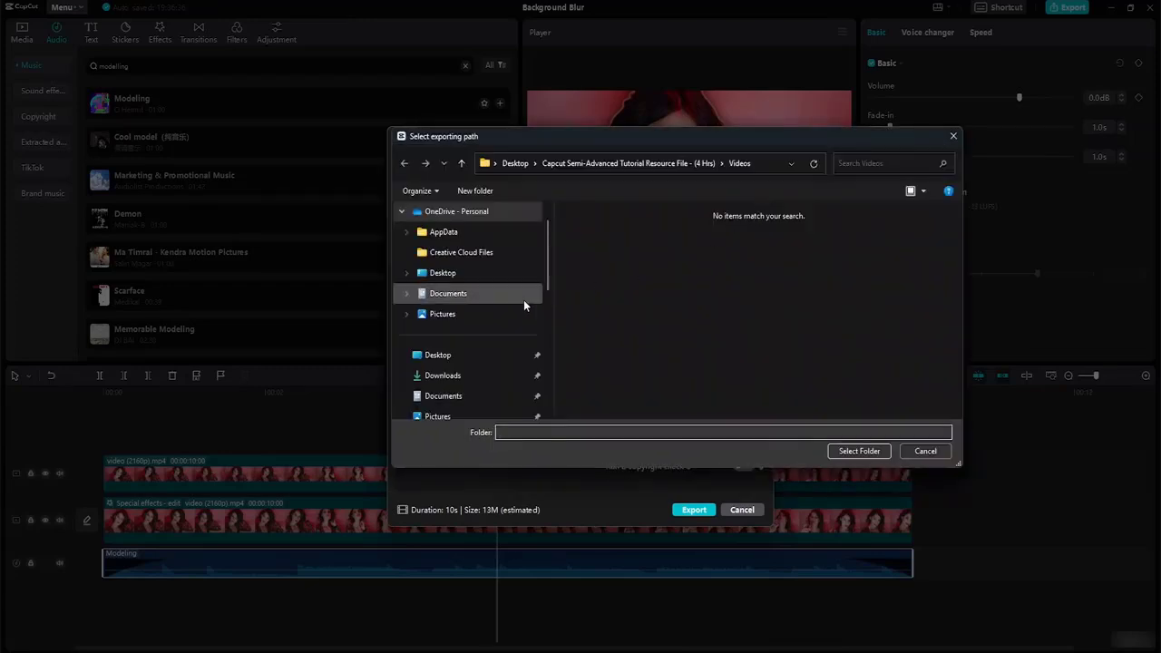
pyautogui.click(486, 358)
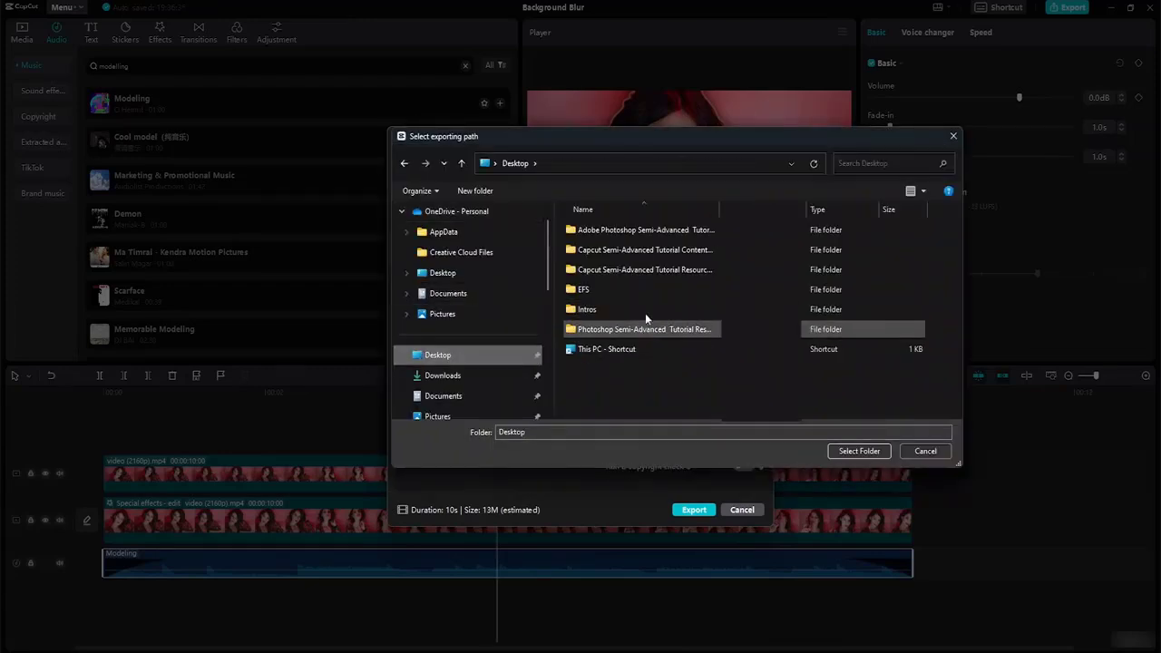
pyautogui.click(663, 272)
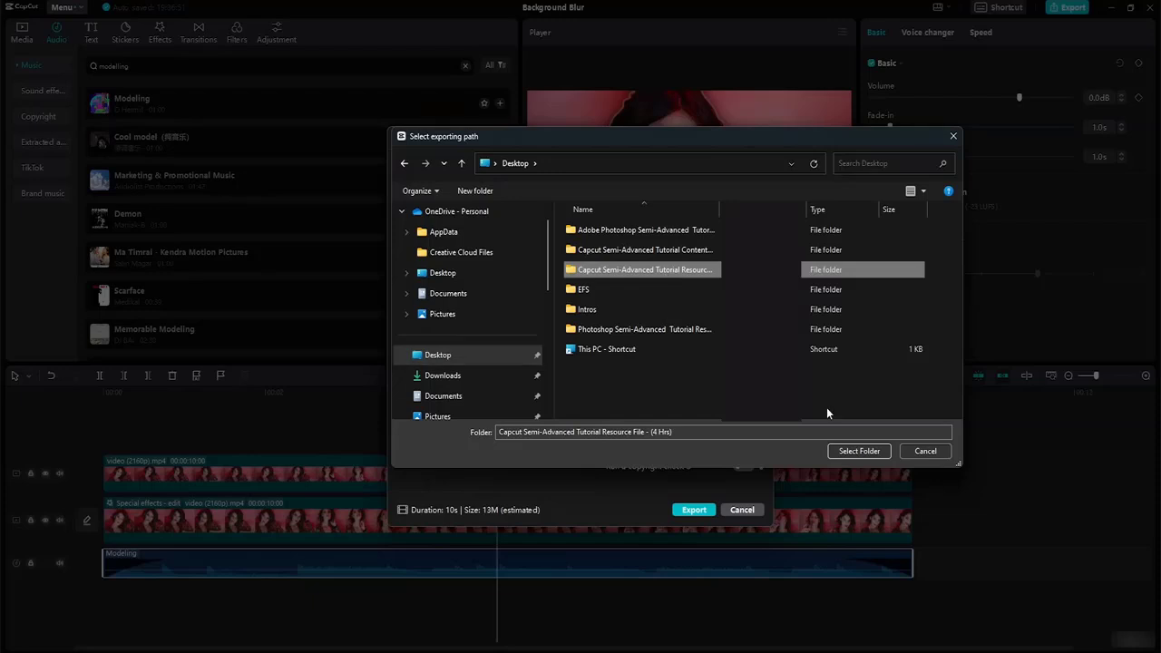
pyautogui.click(852, 451)
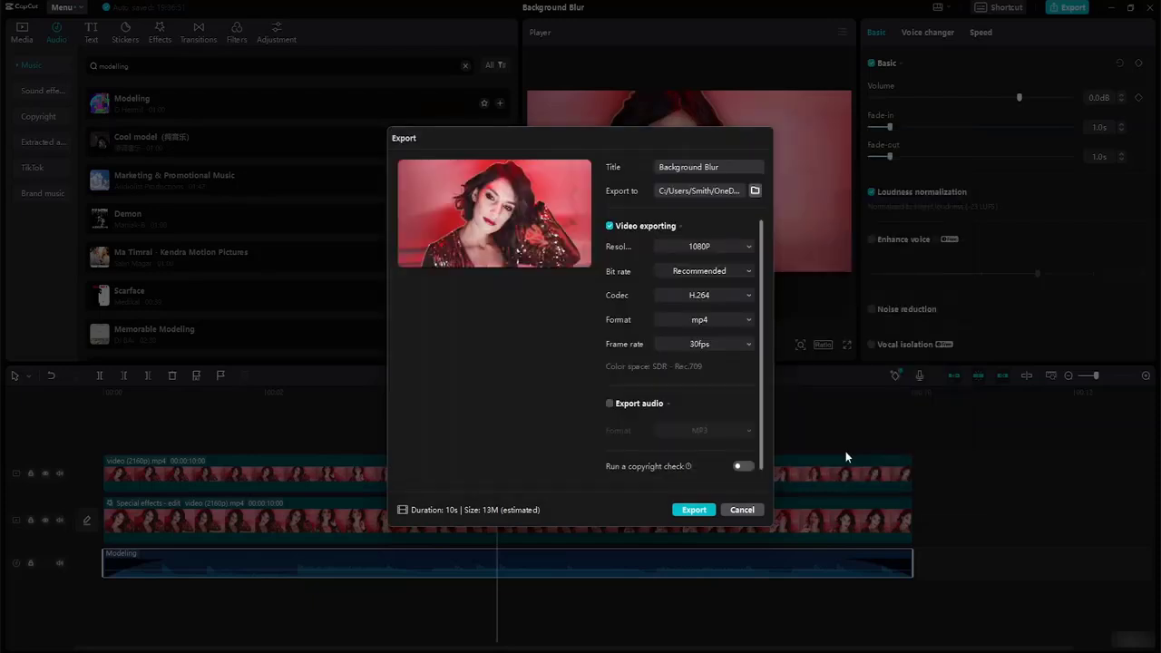
pyautogui.click(699, 510)
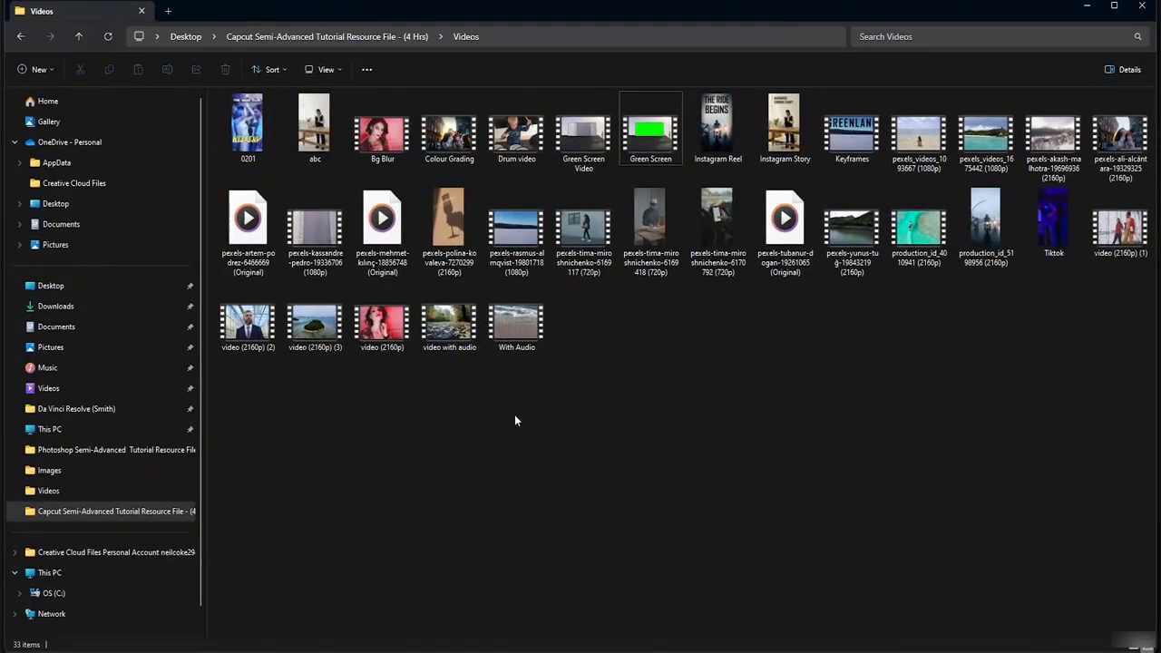
# Preview the finished "Instagram Reel" video from the Videos folder, close it and return to CapCut.
pyautogui.doubleClick(718, 161)
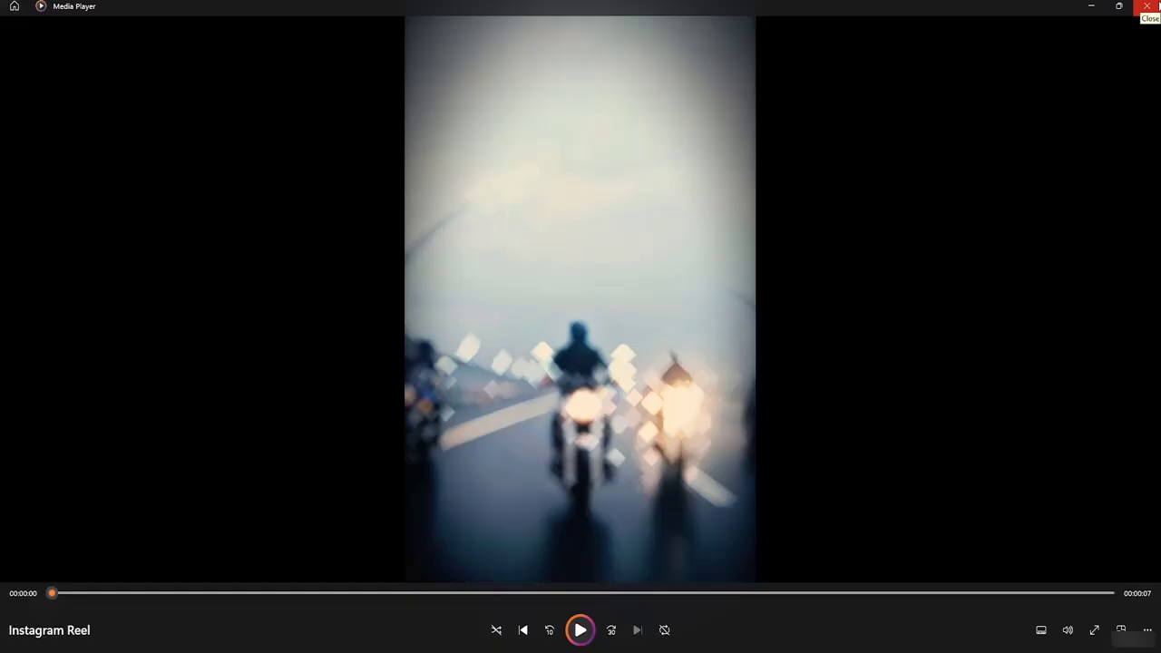
pyautogui.click(1155, 5)
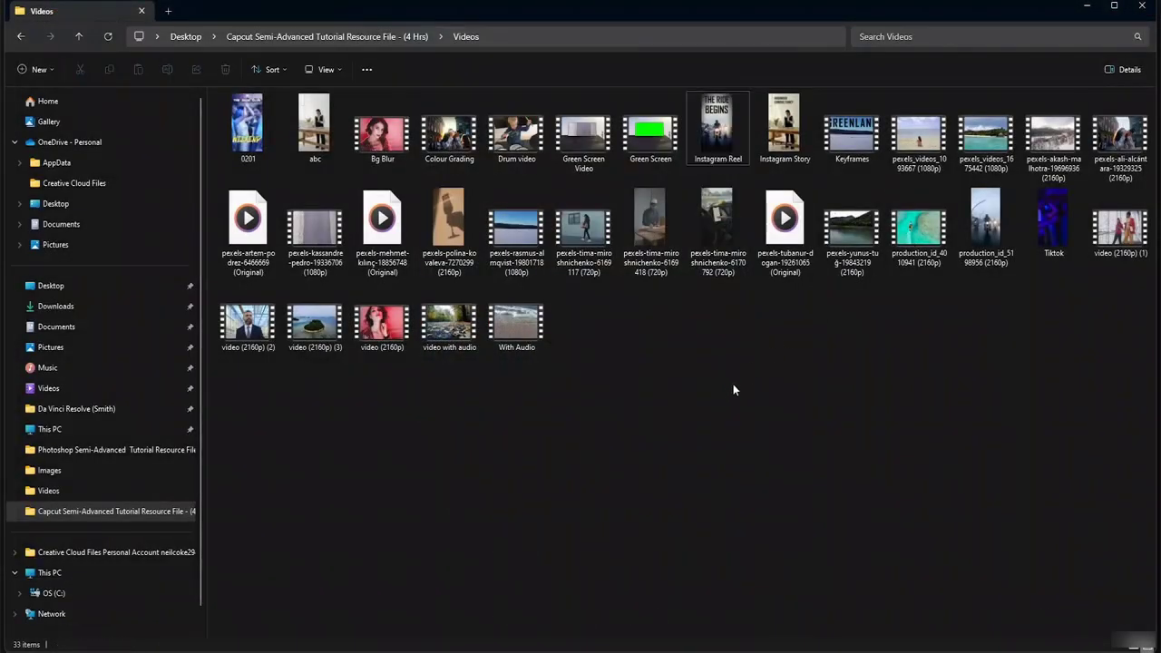
pyautogui.click(1087, 6)
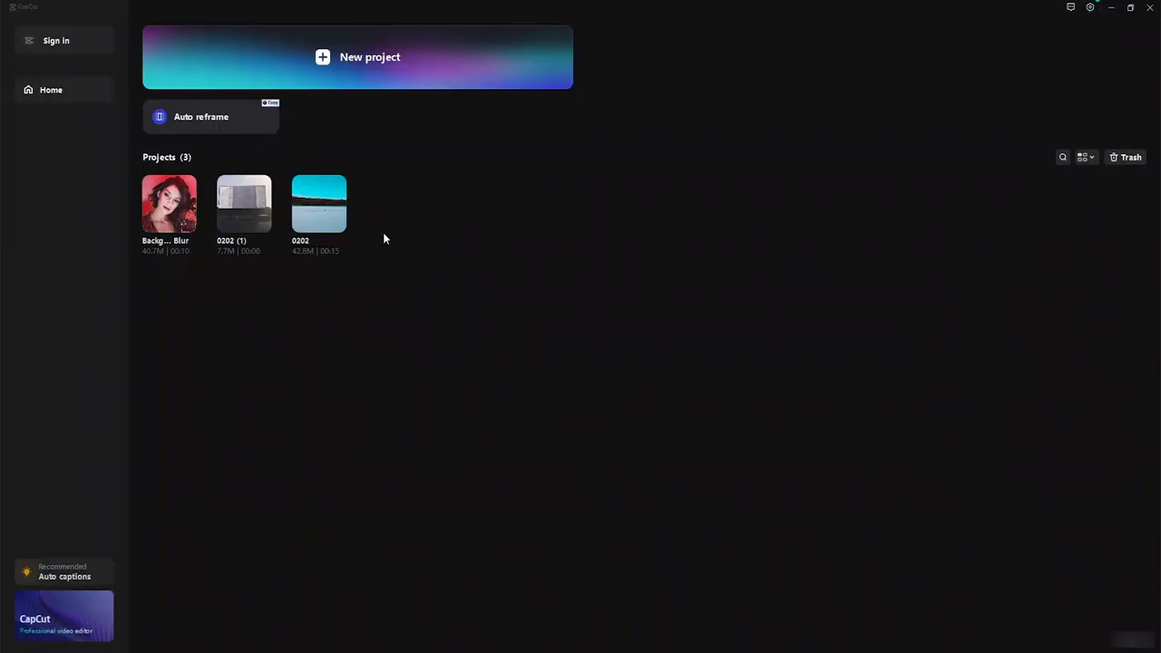
pyautogui.click(356, 62)
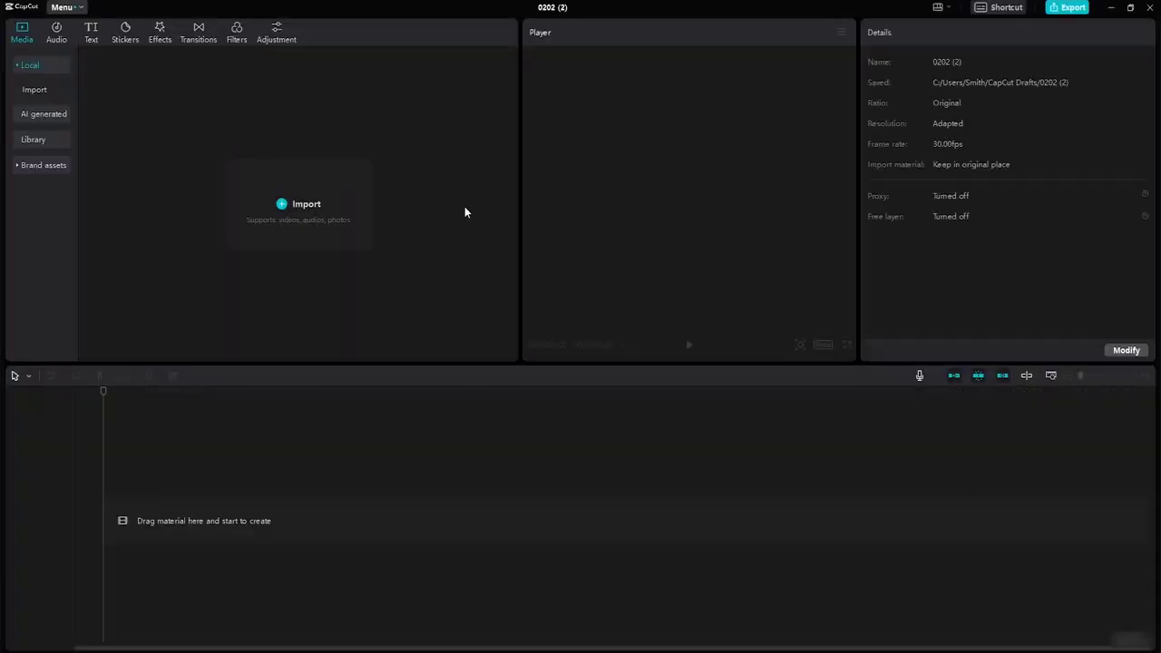
pyautogui.click(284, 206)
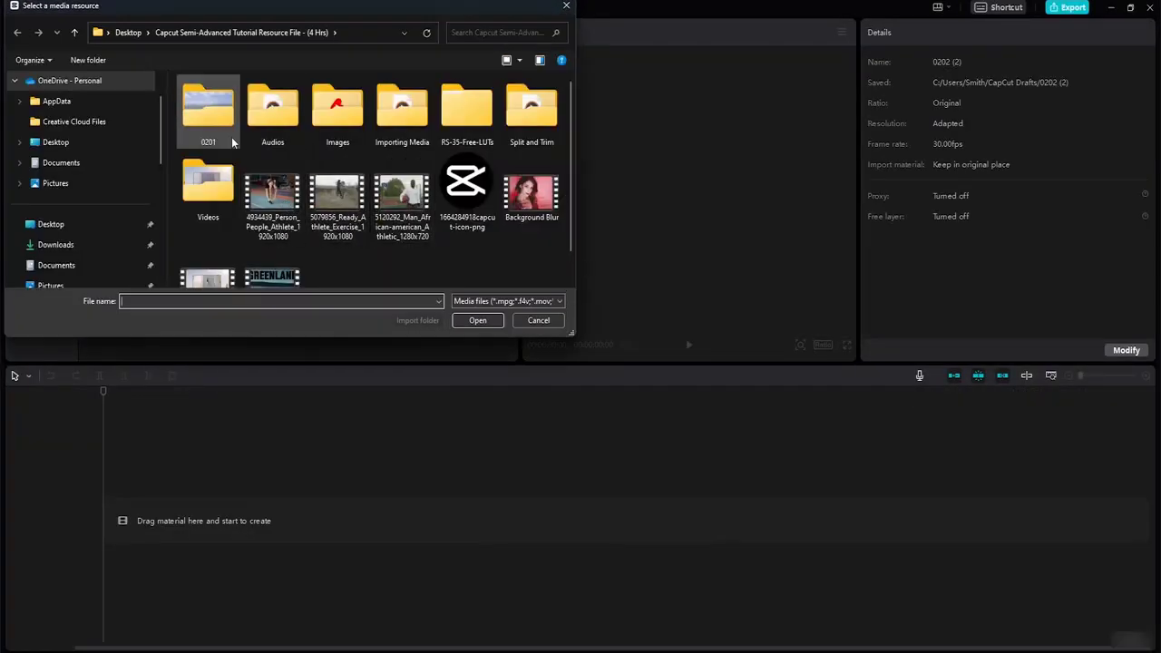
pyautogui.doubleClick(208, 185)
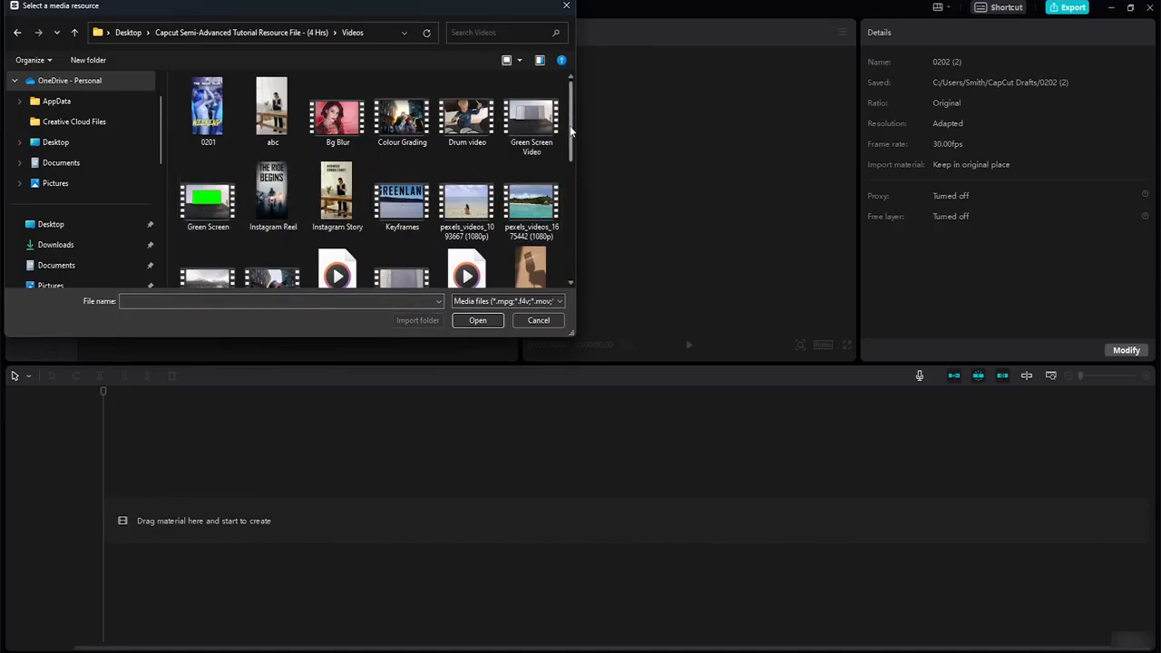
pyautogui.scroll(-3, 562, 181)
pyautogui.scroll(-1, 561, 198)
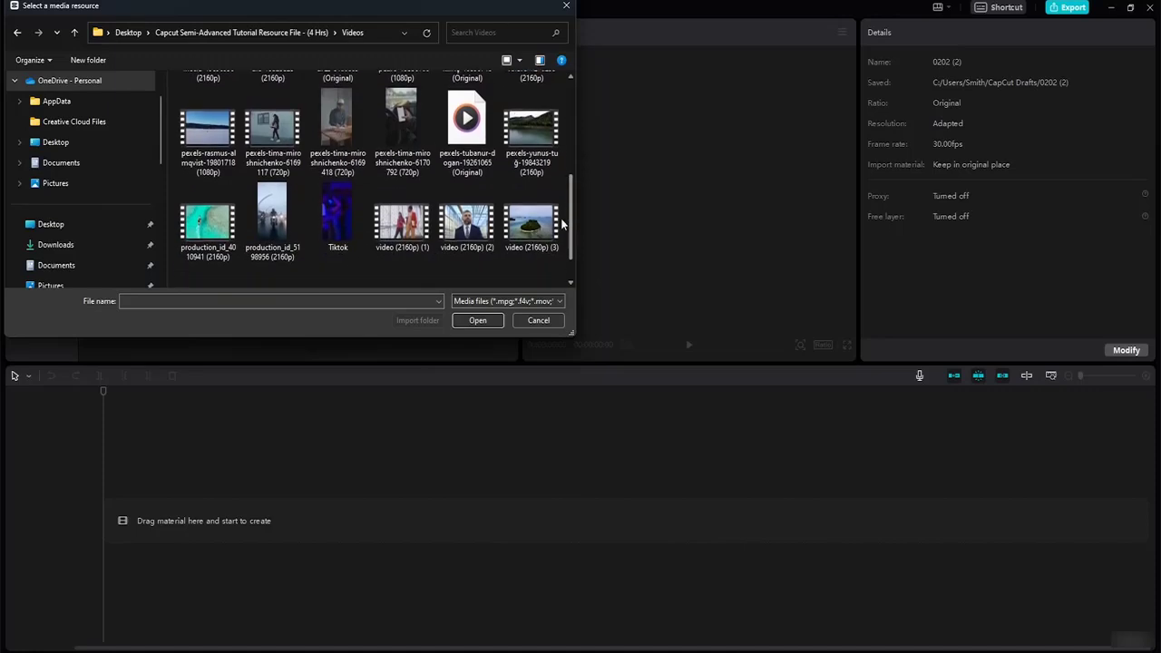
pyautogui.click(273, 217)
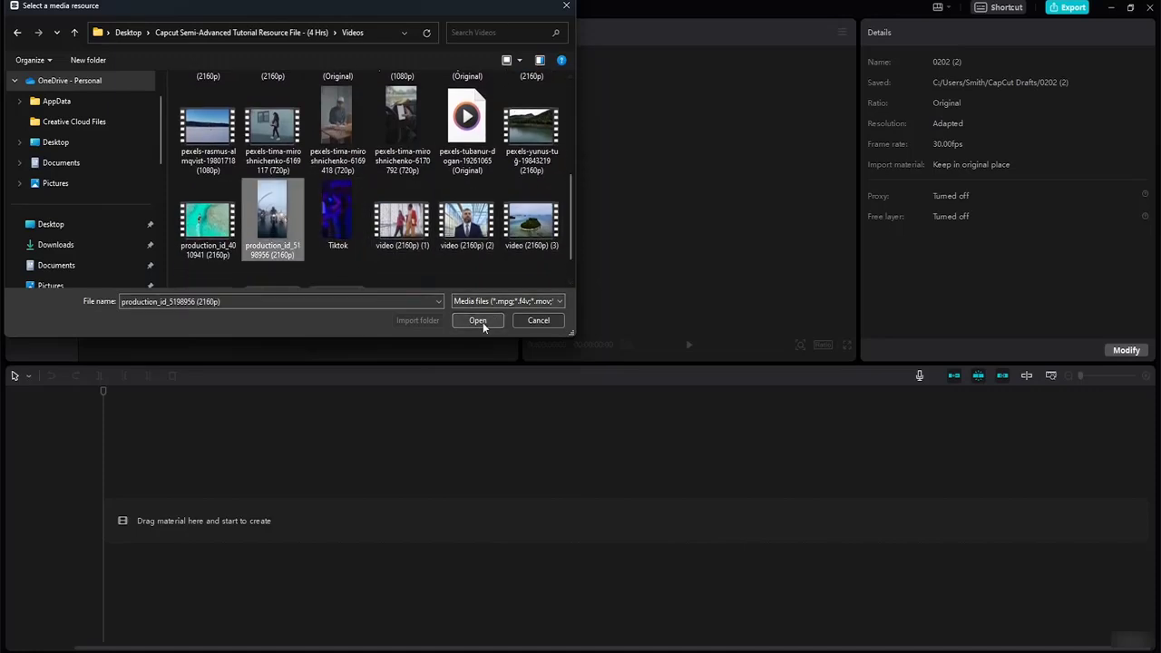
pyautogui.click(482, 322)
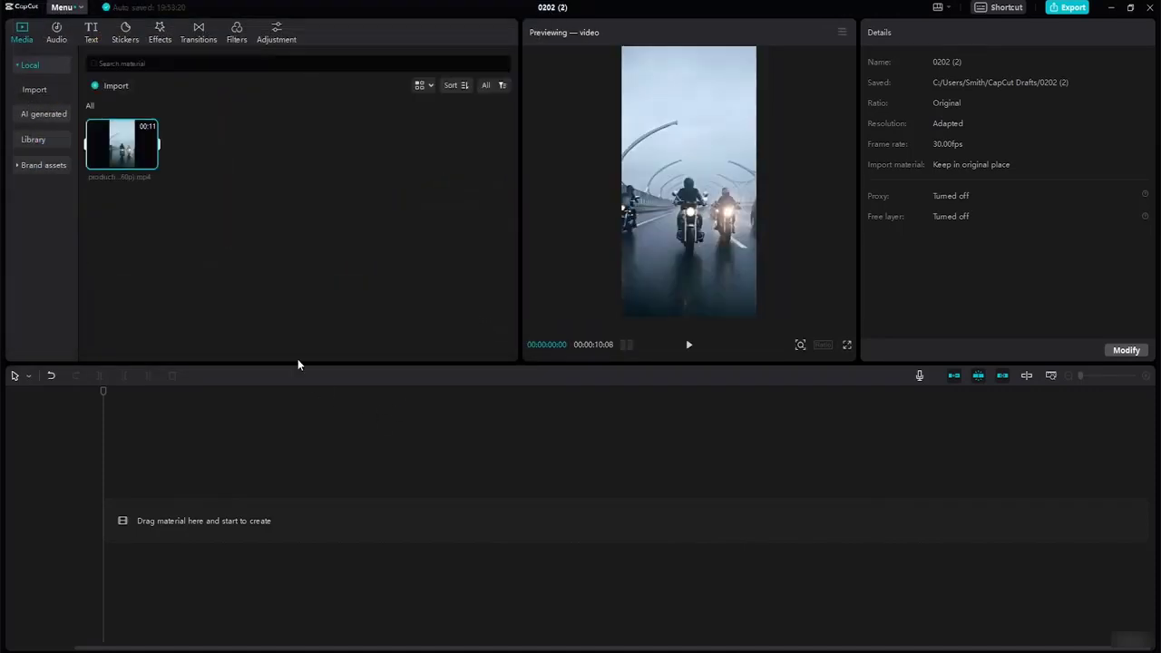
pyautogui.moveTo(116, 145); pyautogui.dragTo(117, 523)
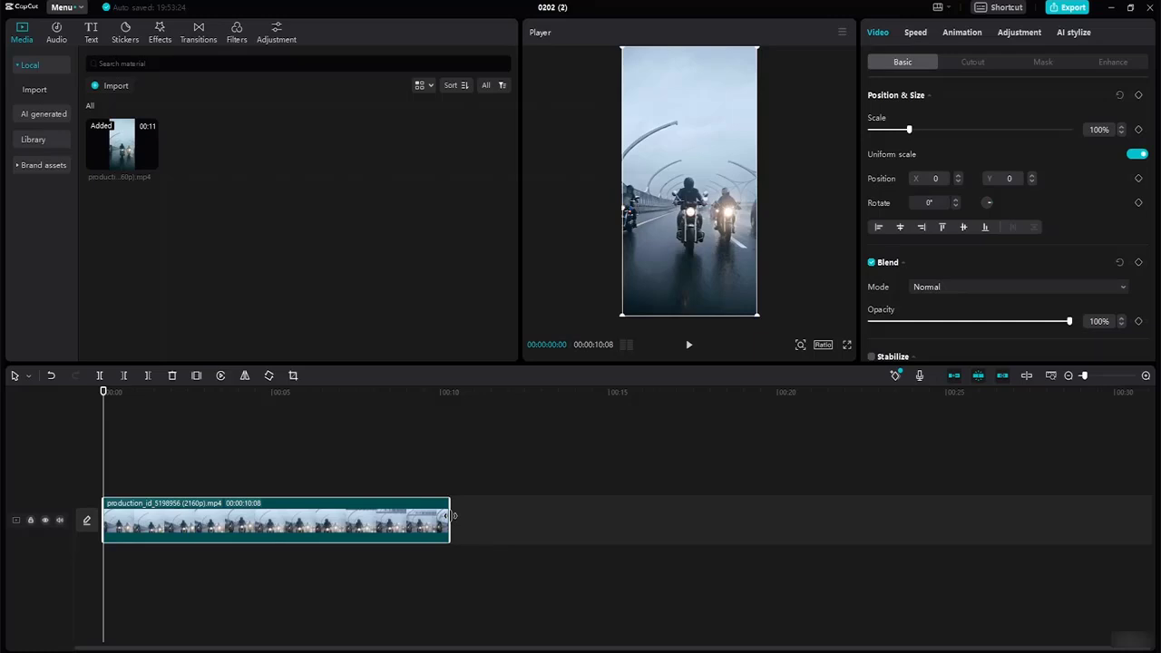
# Trim the end of the motorcycle clip to 10 seconds and split the clip at 1, 4 and 7 seconds.
pyautogui.moveTo(452, 516); pyautogui.dragTo(441, 520)
pyautogui.moveTo(103, 396); pyautogui.dragTo(137, 400)
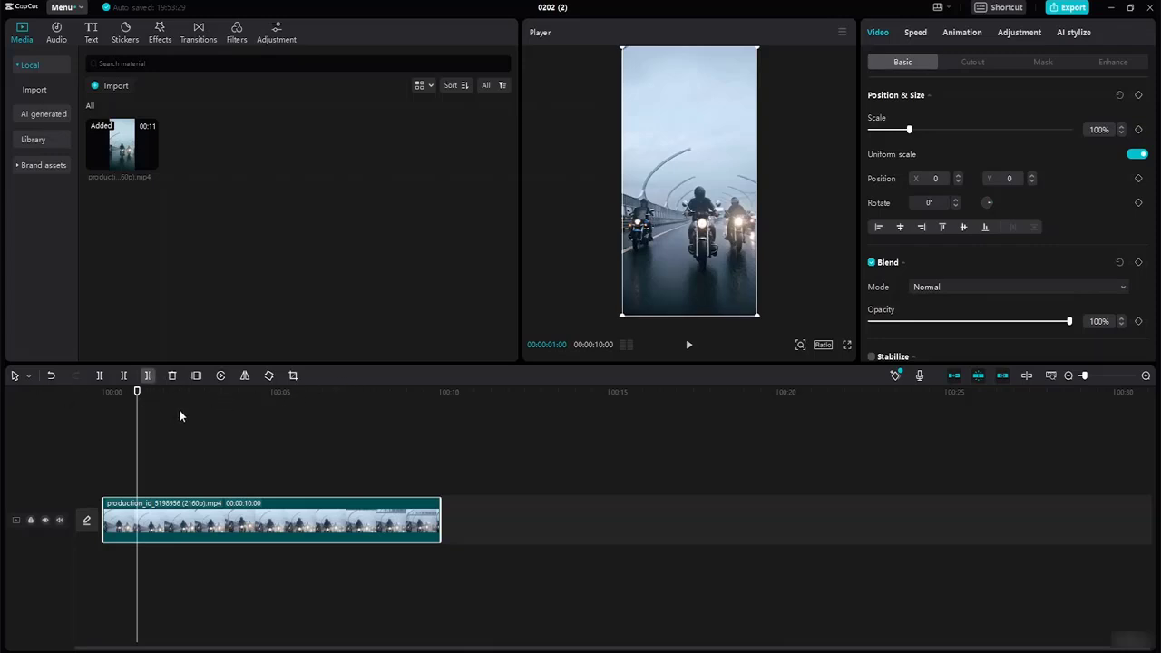
pyautogui.hotkey('ctrl', 'b')
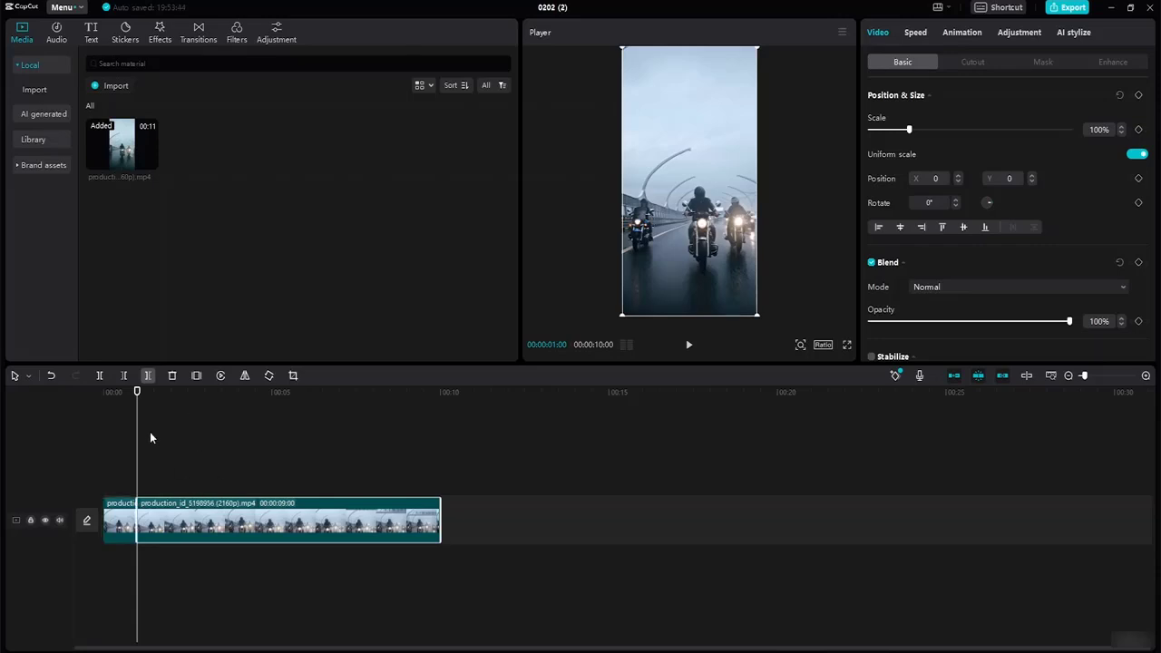
pyautogui.moveTo(137, 422); pyautogui.dragTo(238, 440)
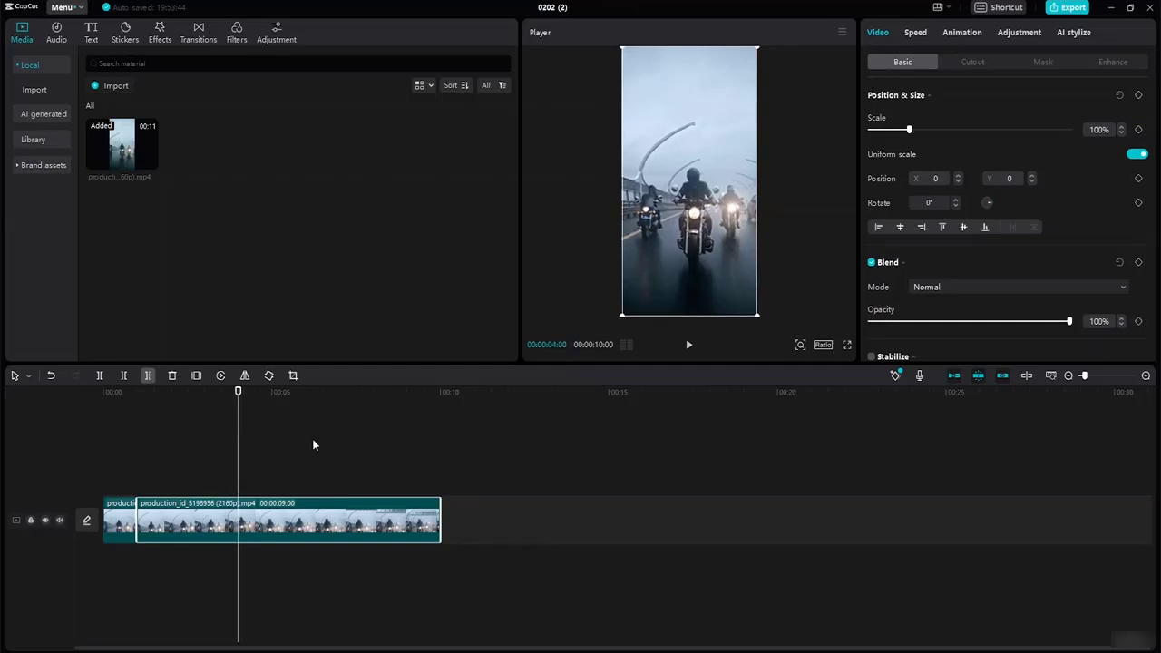
pyautogui.hotkey('ctrl', 'b')
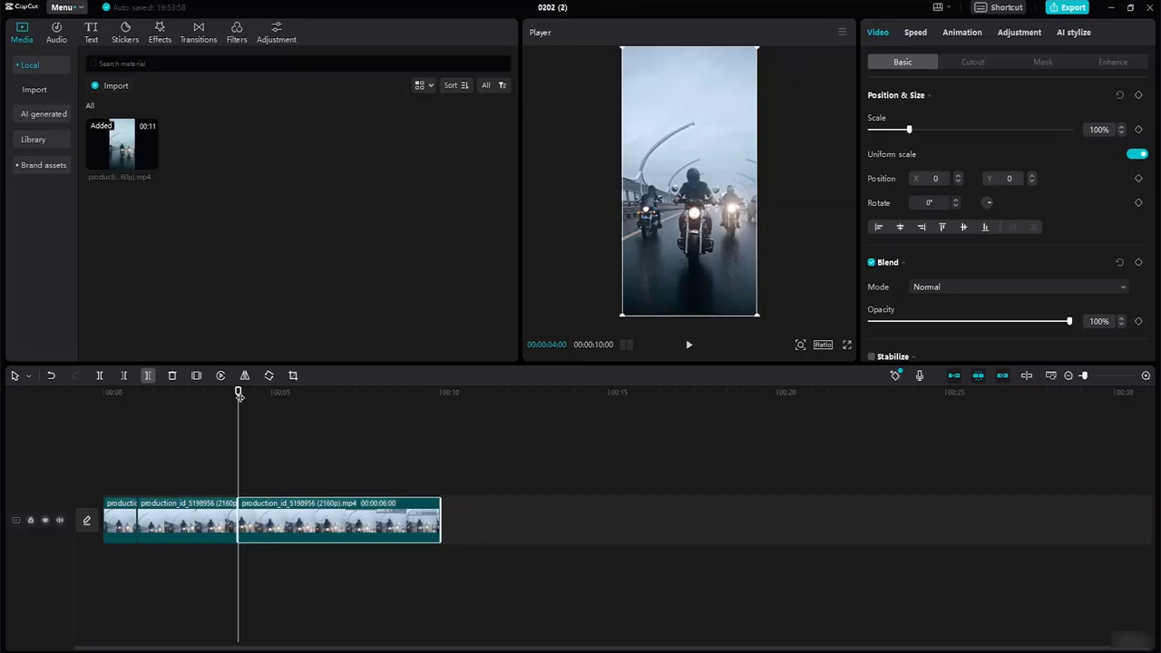
pyautogui.moveTo(242, 386); pyautogui.dragTo(339, 419)
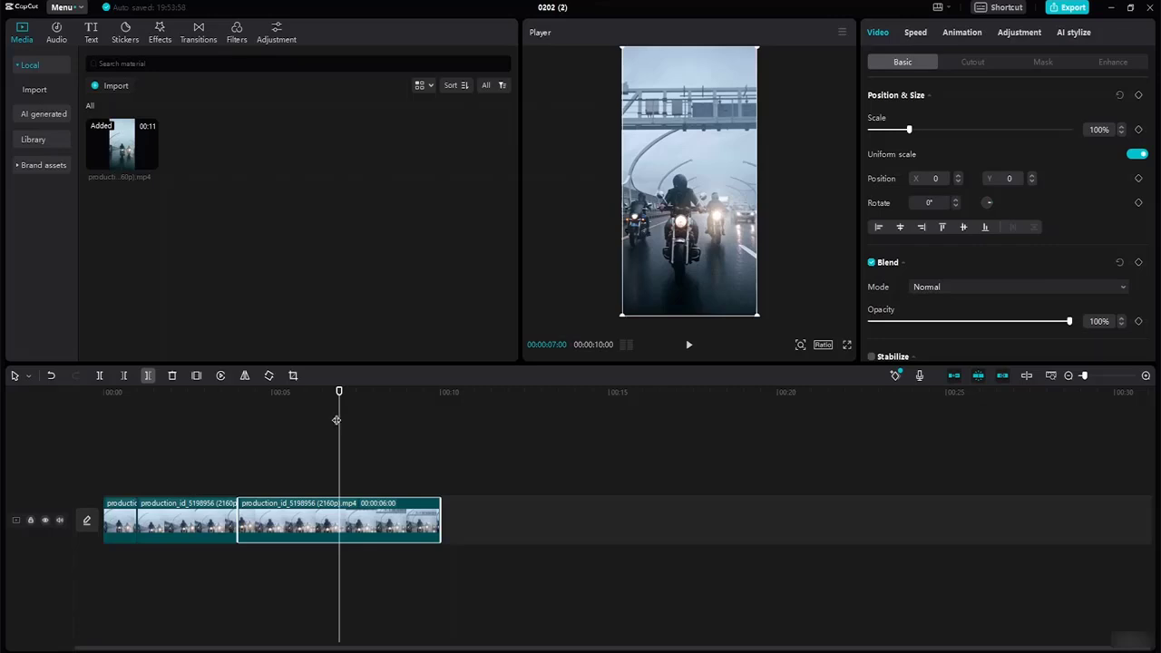
pyautogui.hotkey('ctrl', 'b')
pyautogui.hotkey('ctrl', 'b')
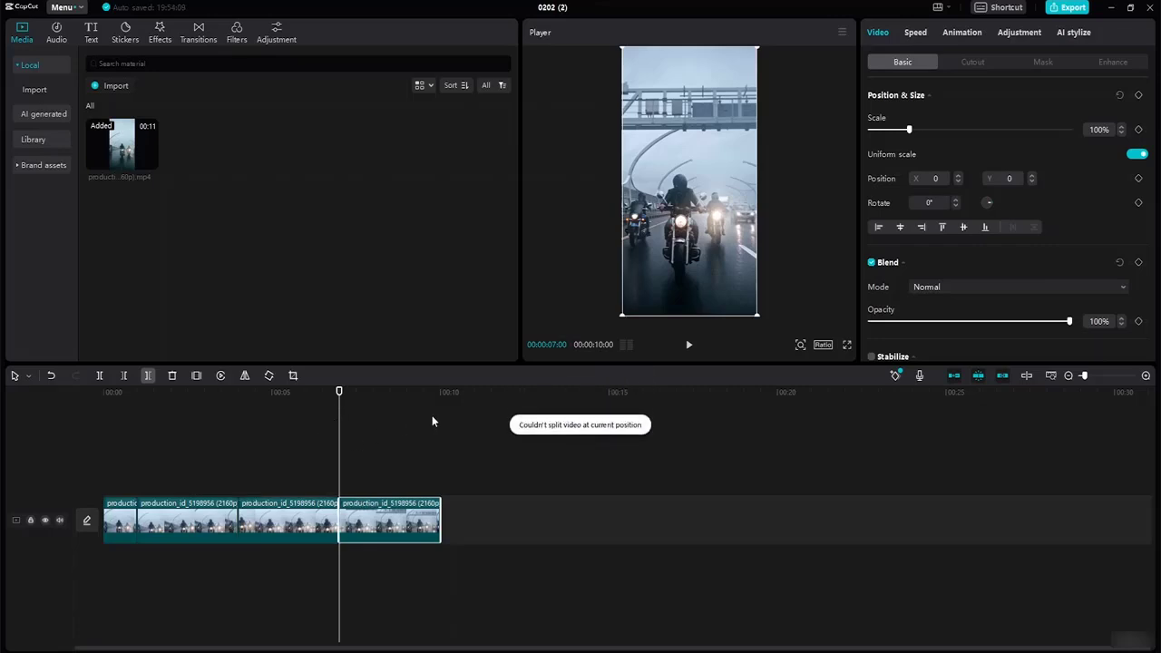
# Slow the first segment of the motorcycle clip to 0.1x and play the video from the start.
pyautogui.moveTo(339, 394); pyautogui.dragTo(224, 392)
pyautogui.click(284, 515)
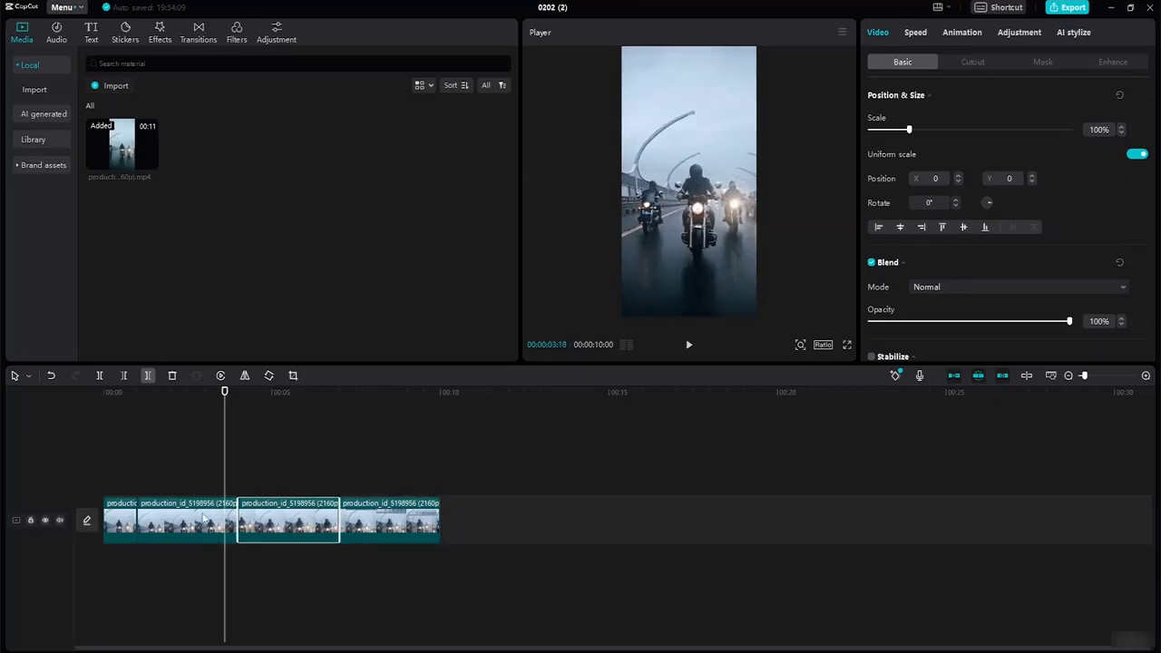
pyautogui.click(191, 519)
pyautogui.click(124, 520)
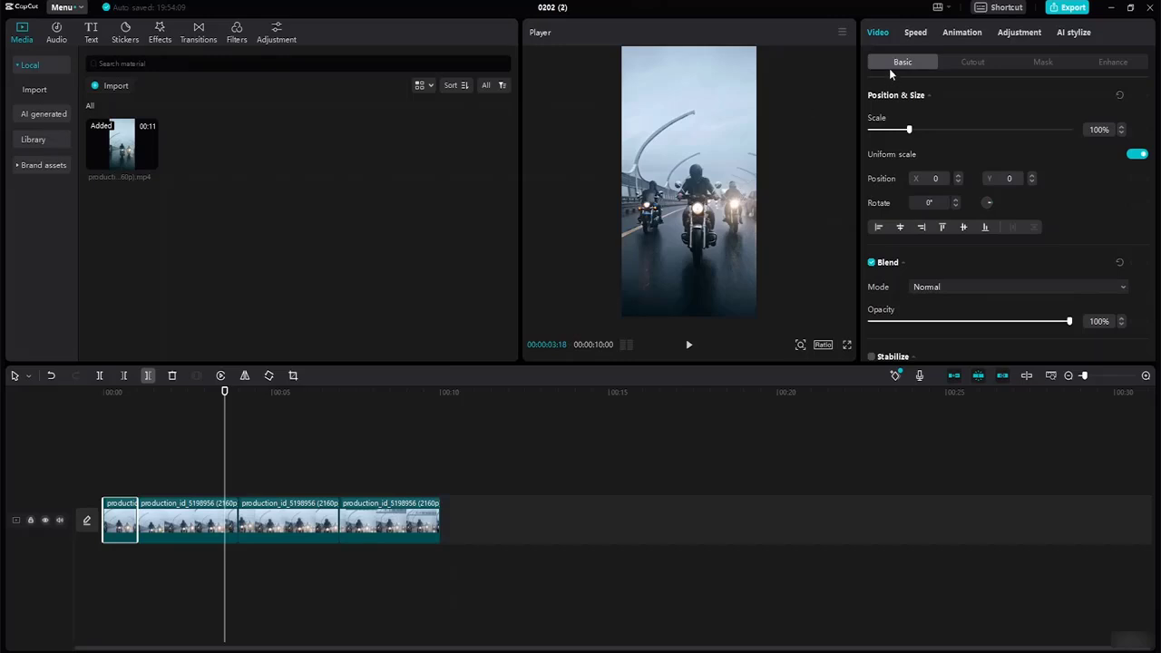
pyautogui.click(911, 36)
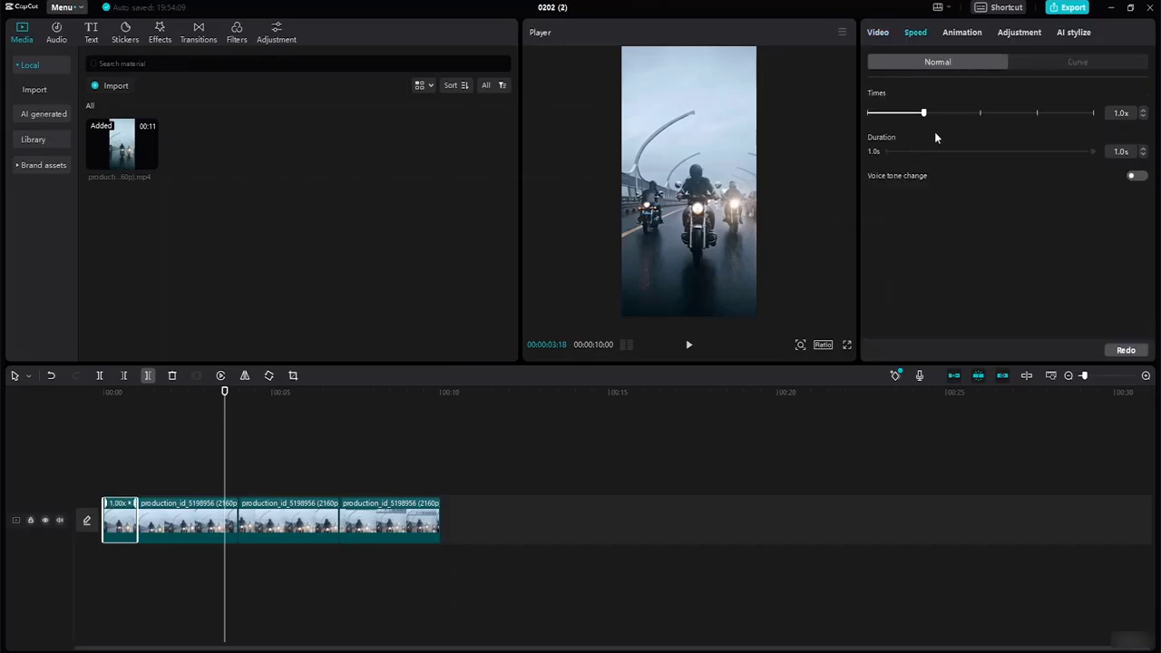
pyautogui.click(1142, 117)
pyautogui.click(1143, 117)
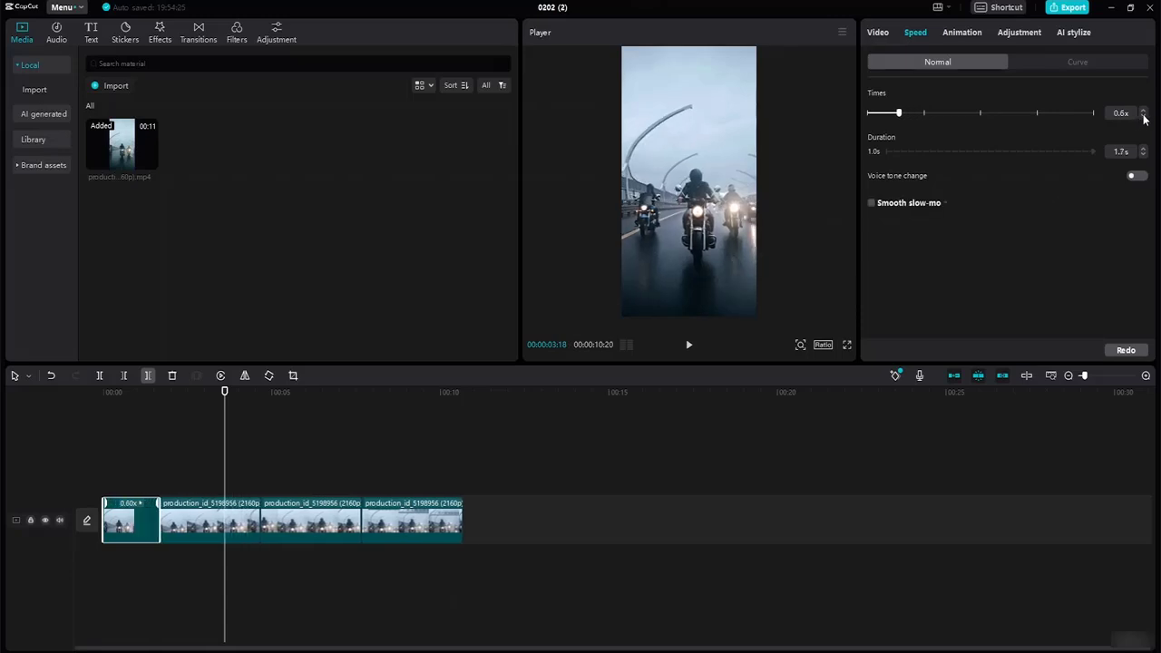
pyautogui.click(1143, 117)
pyautogui.click(1142, 117)
pyautogui.click(1143, 117)
pyautogui.click(1143, 117)
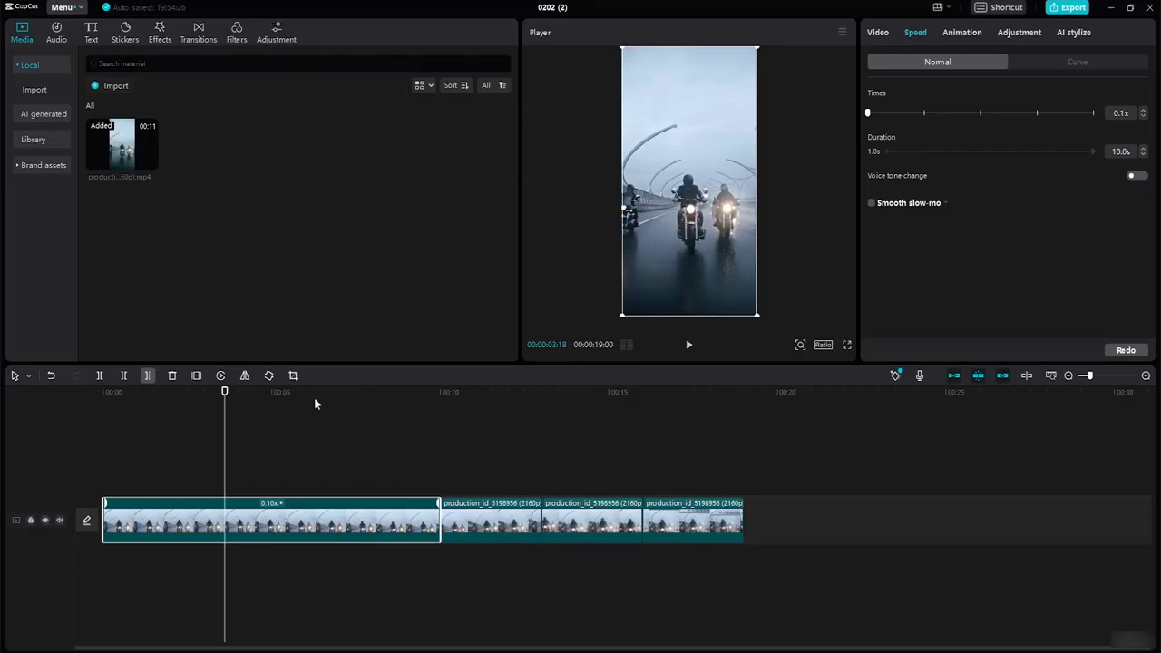
pyautogui.moveTo(224, 392); pyautogui.dragTo(103, 391)
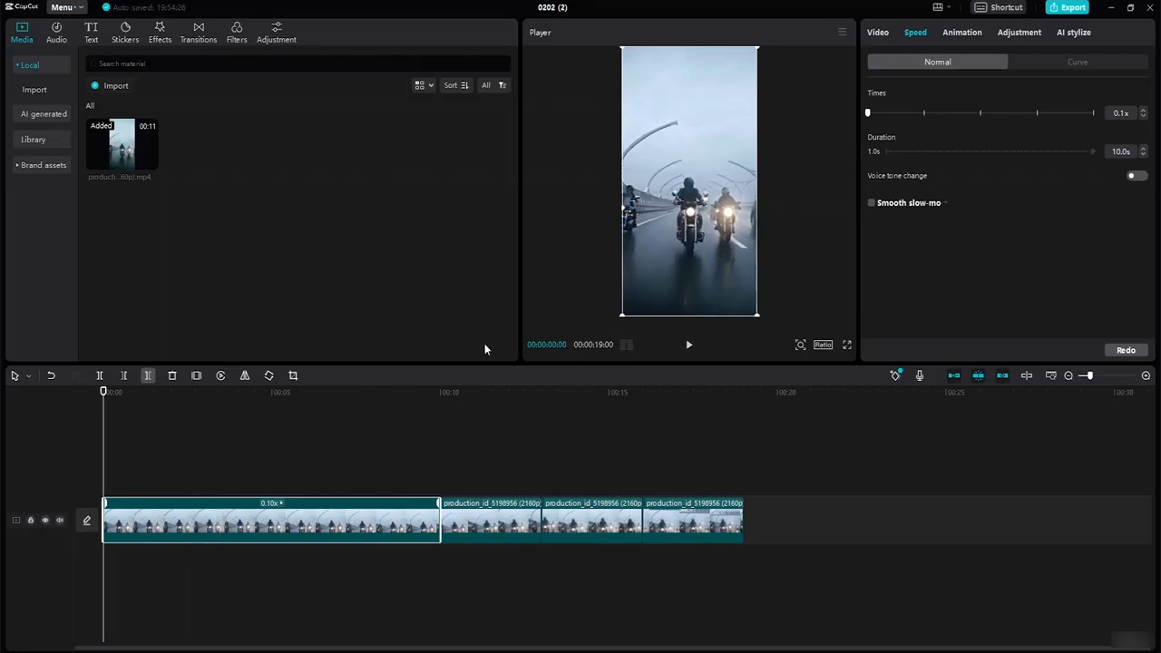
pyautogui.click(688, 345)
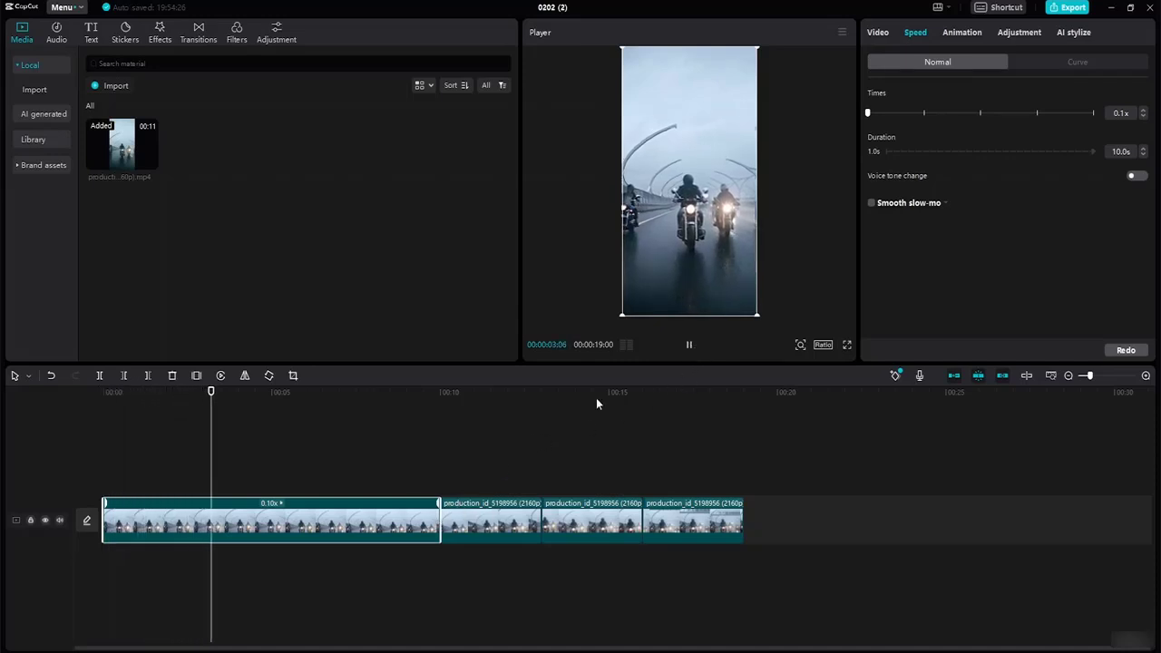
# Set the first segment's speed to 0.5x and play the video from the start.
pyautogui.click(1141, 112)
pyautogui.click(1140, 112)
pyautogui.click(1141, 112)
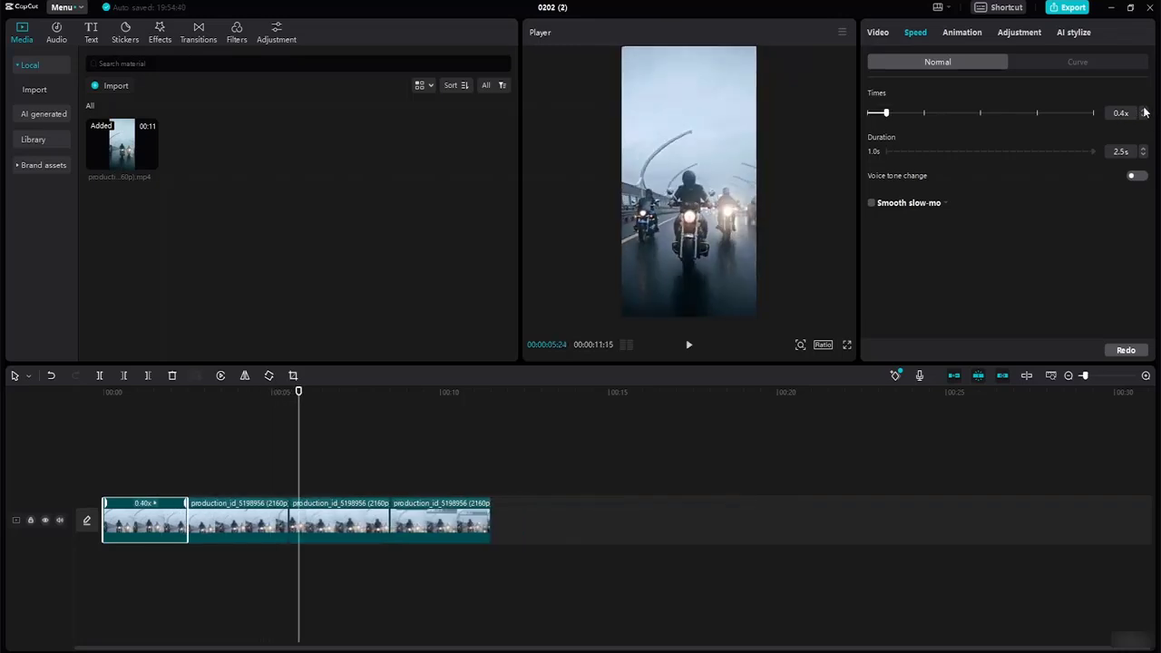
pyautogui.click(1143, 111)
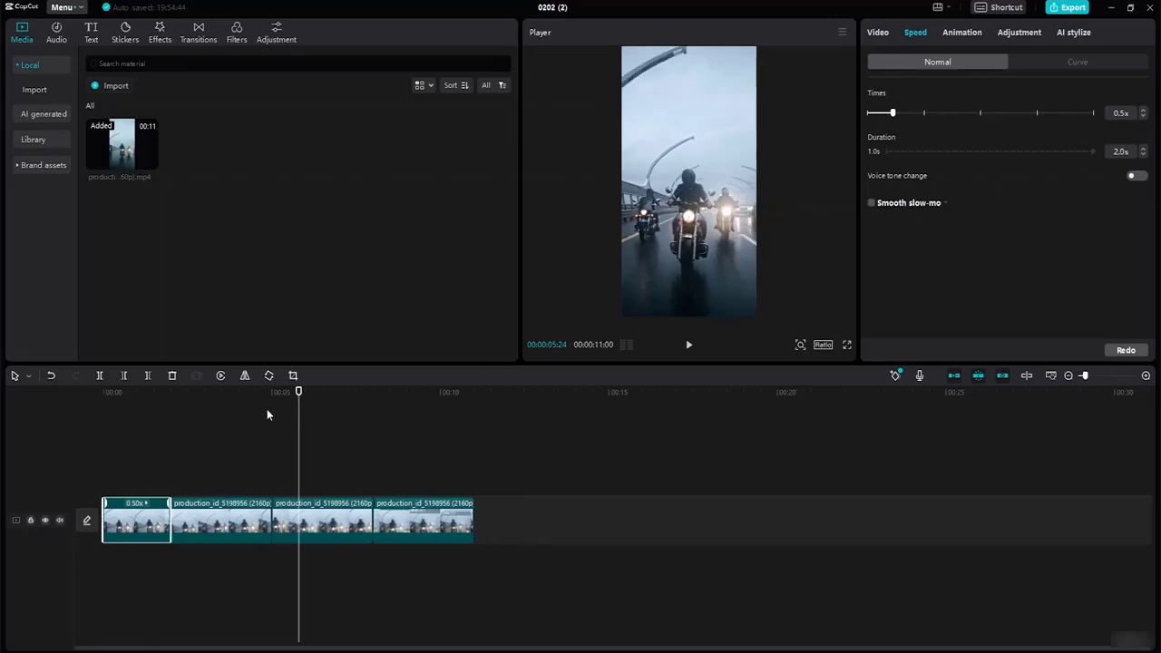
pyautogui.moveTo(299, 392); pyautogui.dragTo(77, 385)
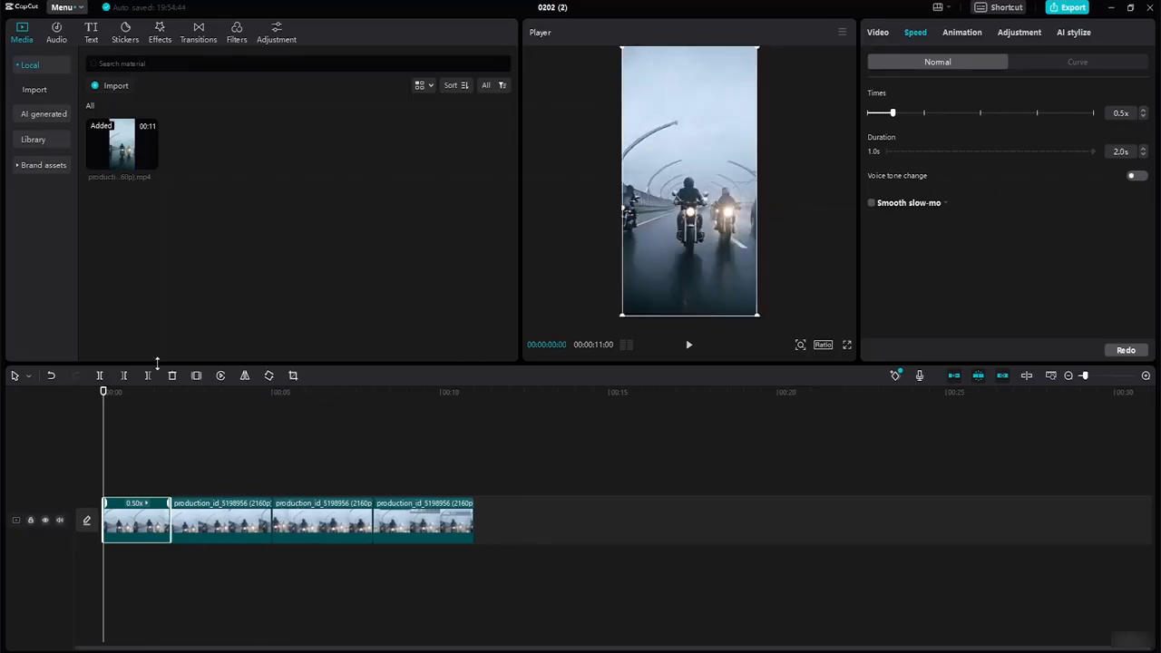
pyautogui.click(686, 344)
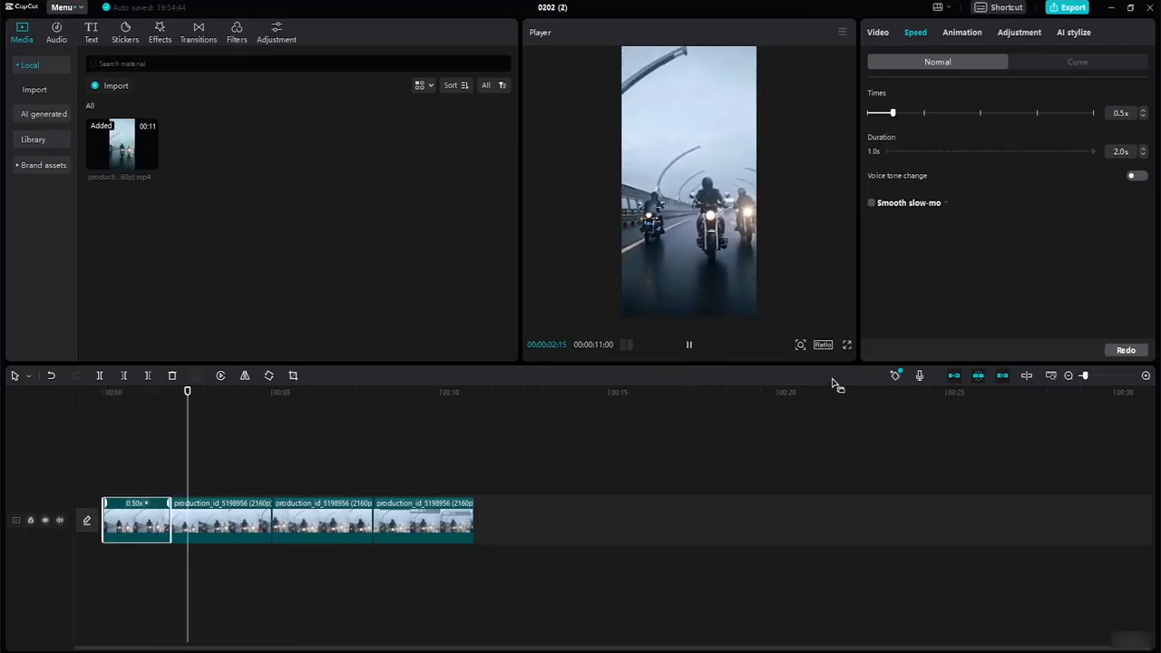
# Set the duration of the second motorcycle segment to 2.0 s, giving it a speed of 1.5x.
pyautogui.click(228, 526)
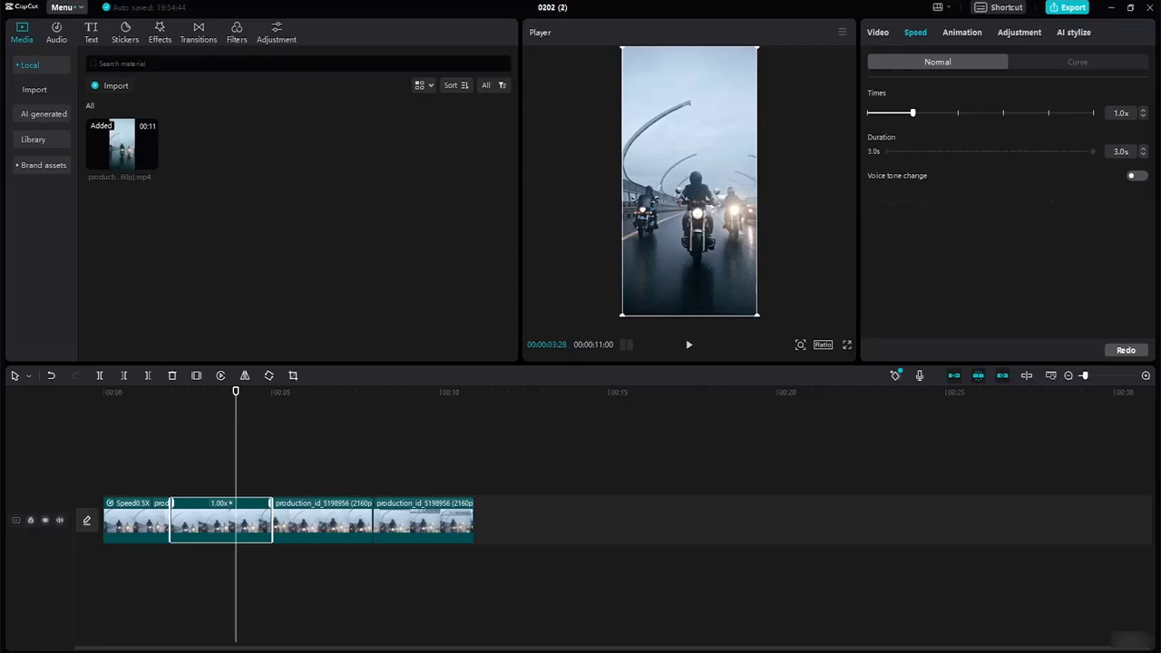
pyautogui.click(1144, 150)
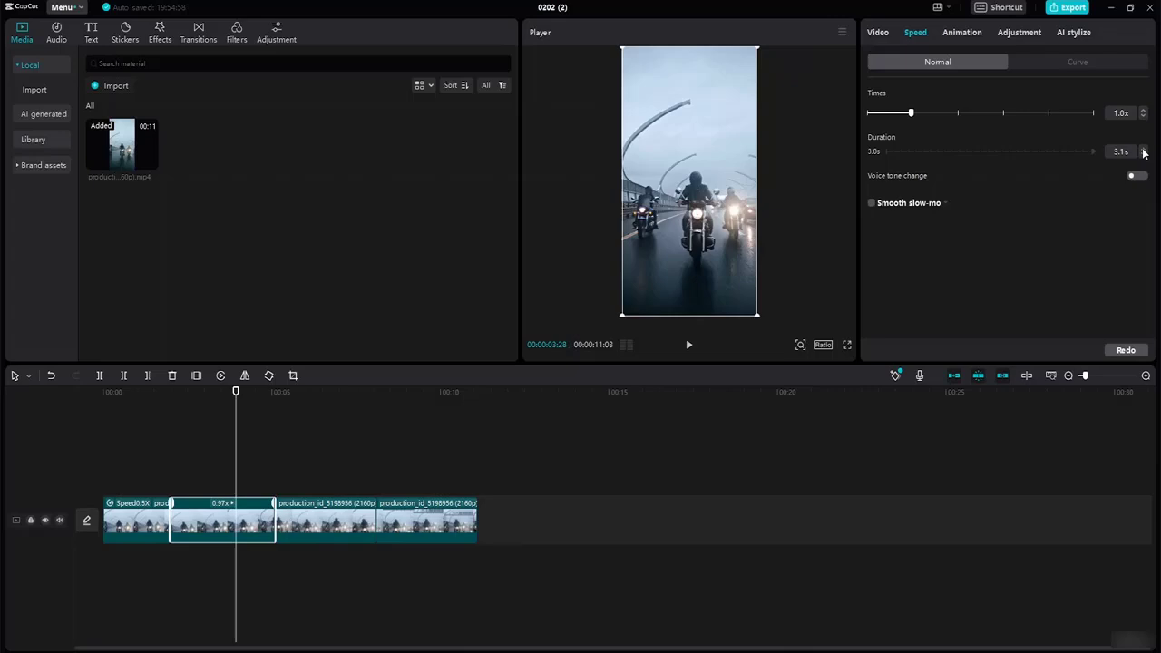
pyautogui.click(1144, 150)
pyautogui.click(1144, 151)
pyautogui.click(1144, 150)
pyautogui.click(1143, 151)
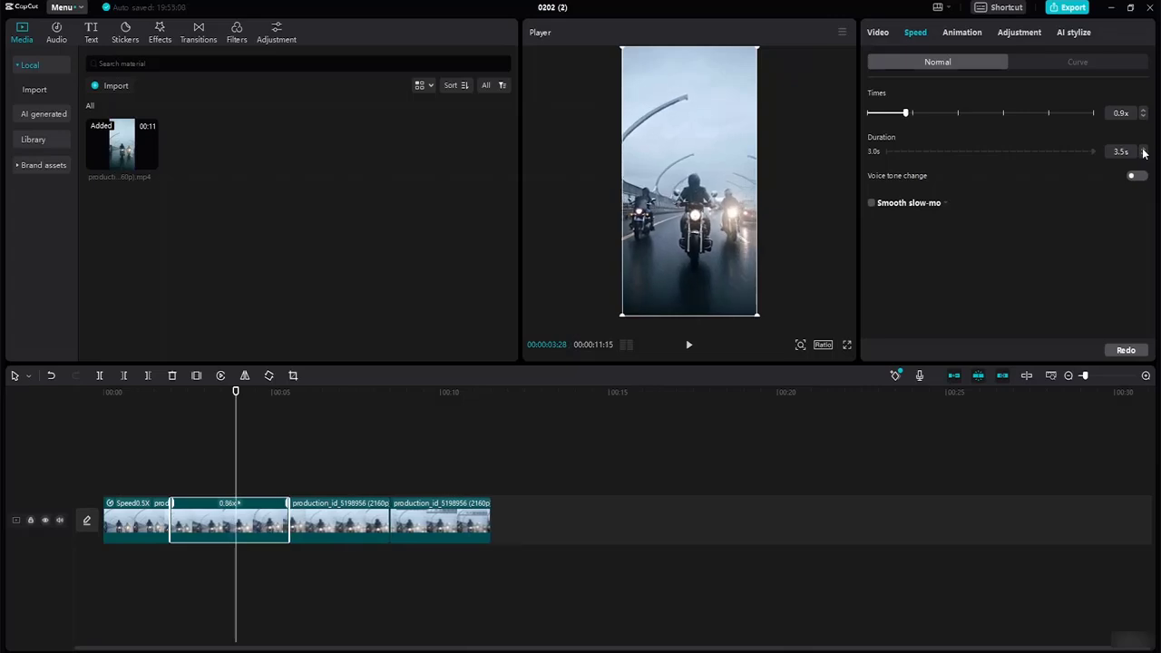
pyautogui.click(1144, 150)
pyautogui.click(1144, 151)
pyautogui.click(1145, 154)
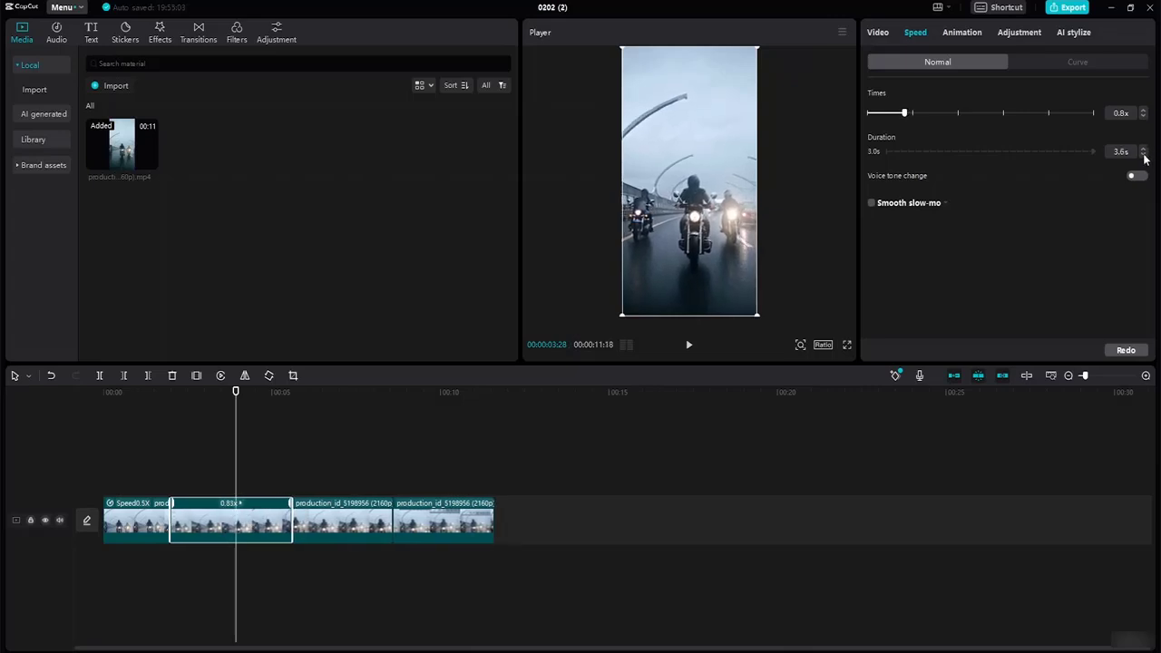
pyautogui.click(1144, 154)
pyautogui.click(1144, 154)
pyautogui.click(1145, 154)
pyautogui.click(1145, 154)
pyautogui.click(1145, 154)
pyautogui.click(1145, 154)
pyautogui.click(1145, 154)
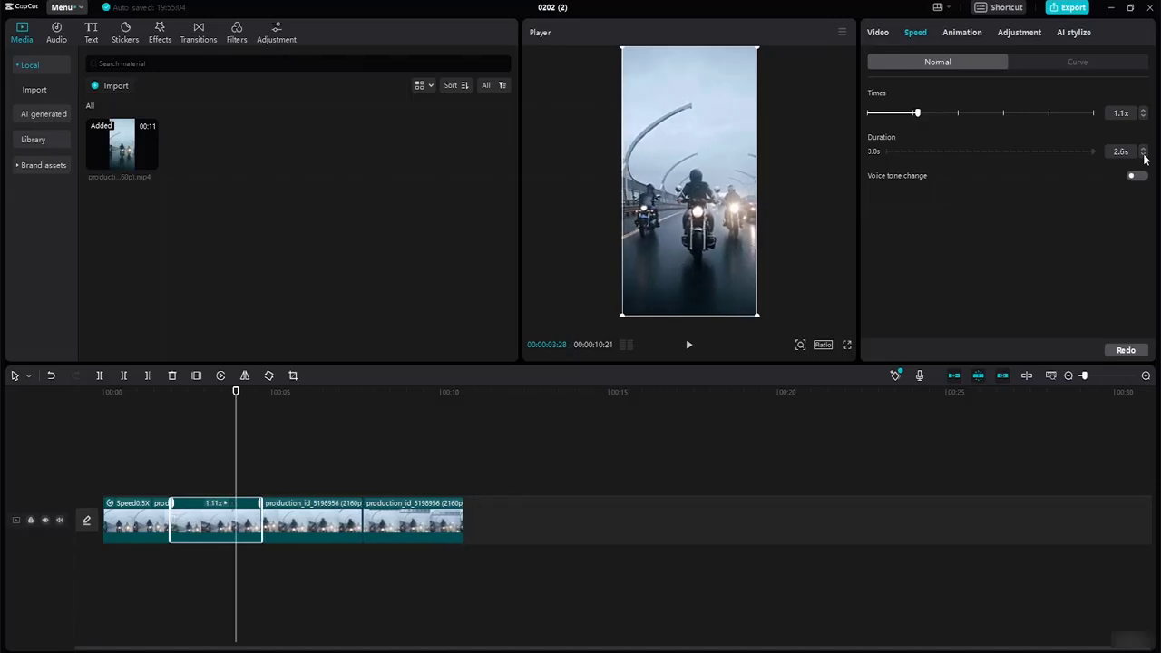
pyautogui.click(1143, 155)
pyautogui.click(1143, 154)
pyautogui.click(1144, 154)
pyautogui.click(1143, 154)
pyautogui.click(1144, 154)
pyautogui.click(1144, 154)
pyautogui.click(1144, 154)
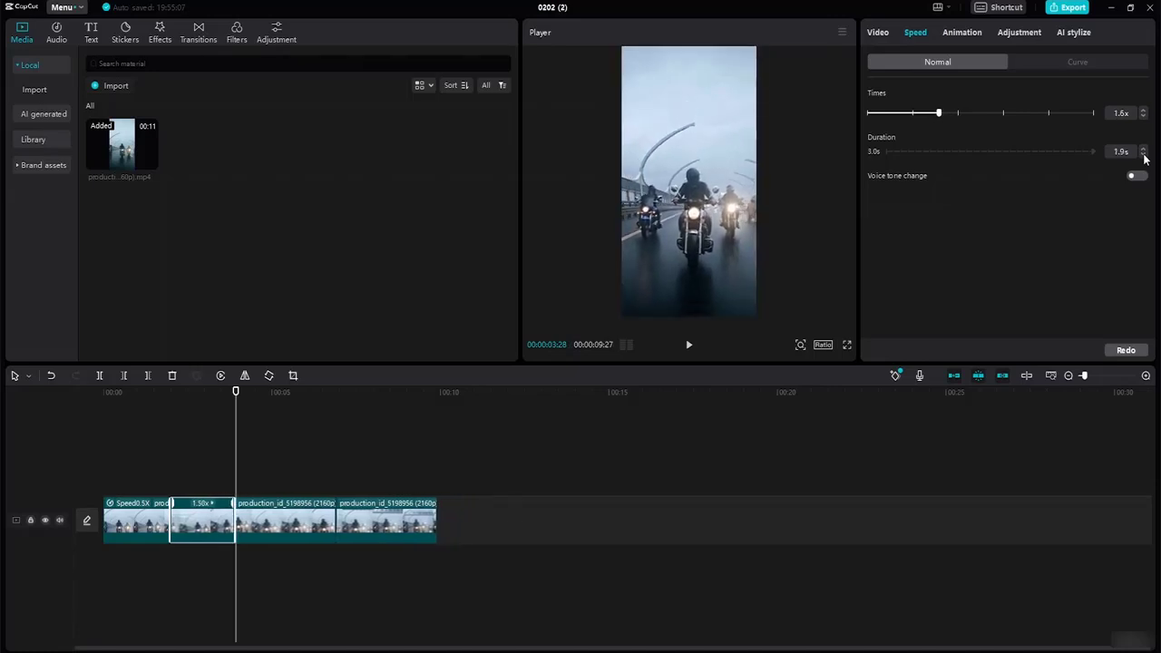
pyautogui.click(1144, 151)
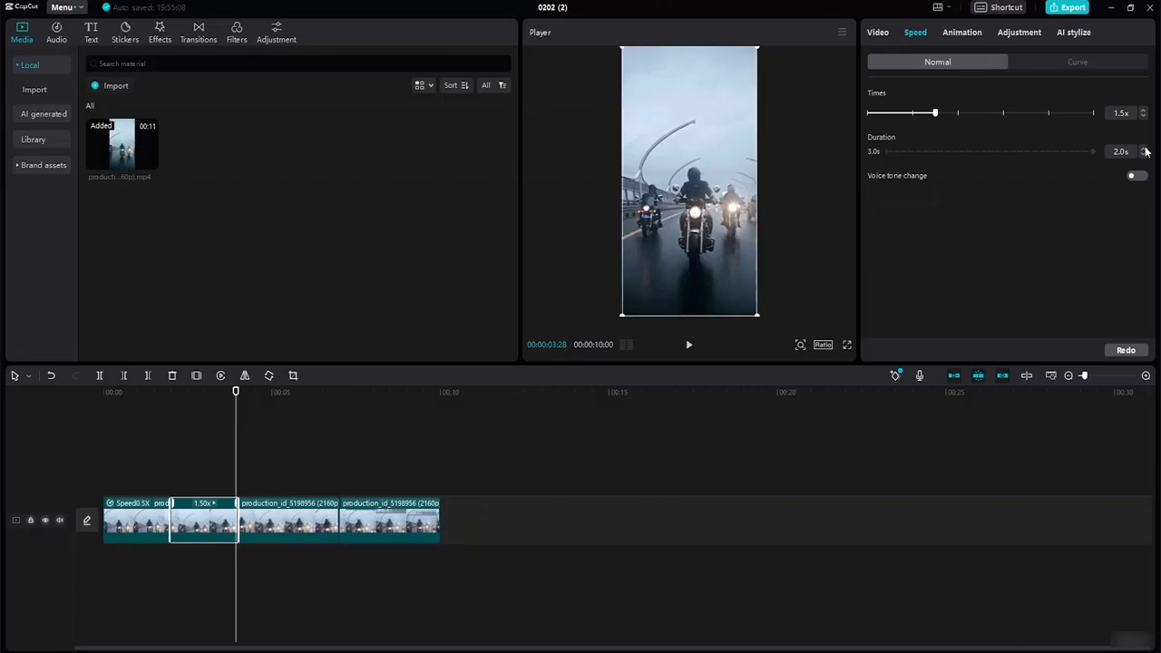
# Set the third segment's speed to 2.0x and the last segment's duration to 5.0 s, slowing it to 0.6x.
pyautogui.click(289, 529)
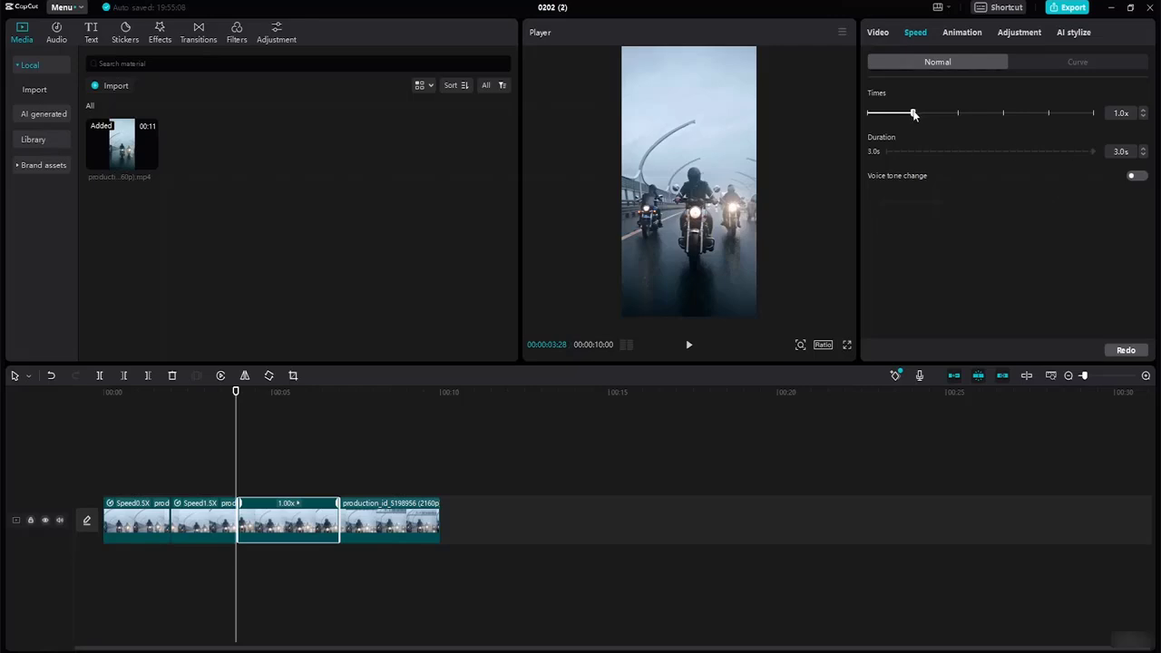
pyautogui.moveTo(913, 114); pyautogui.dragTo(957, 113)
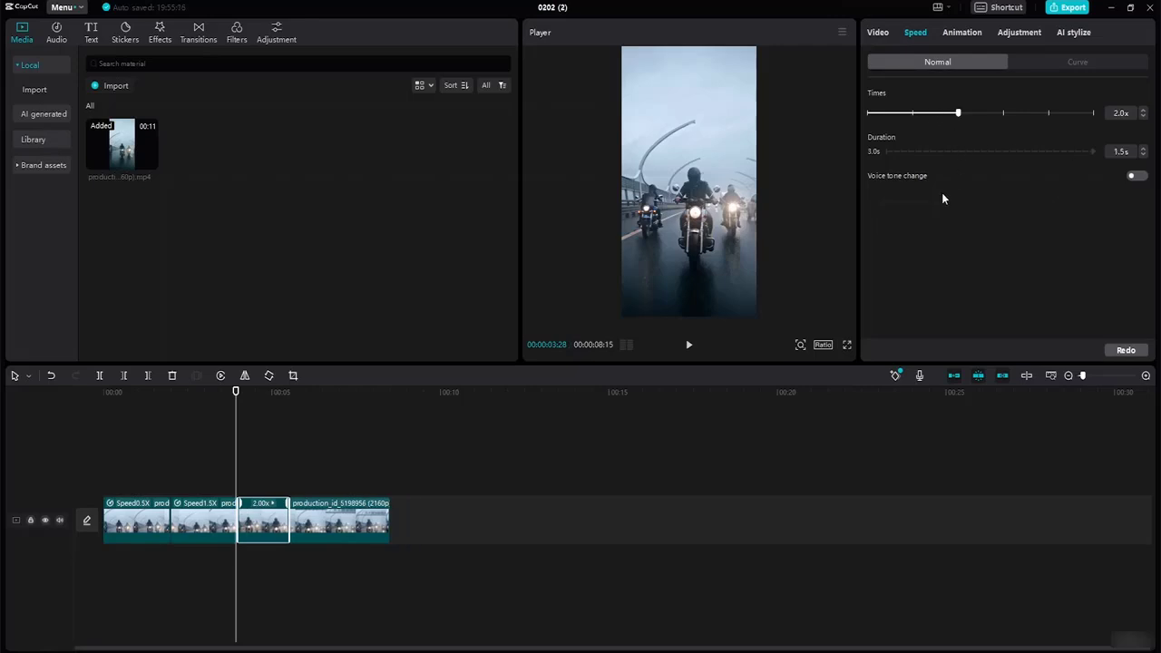
pyautogui.click(344, 528)
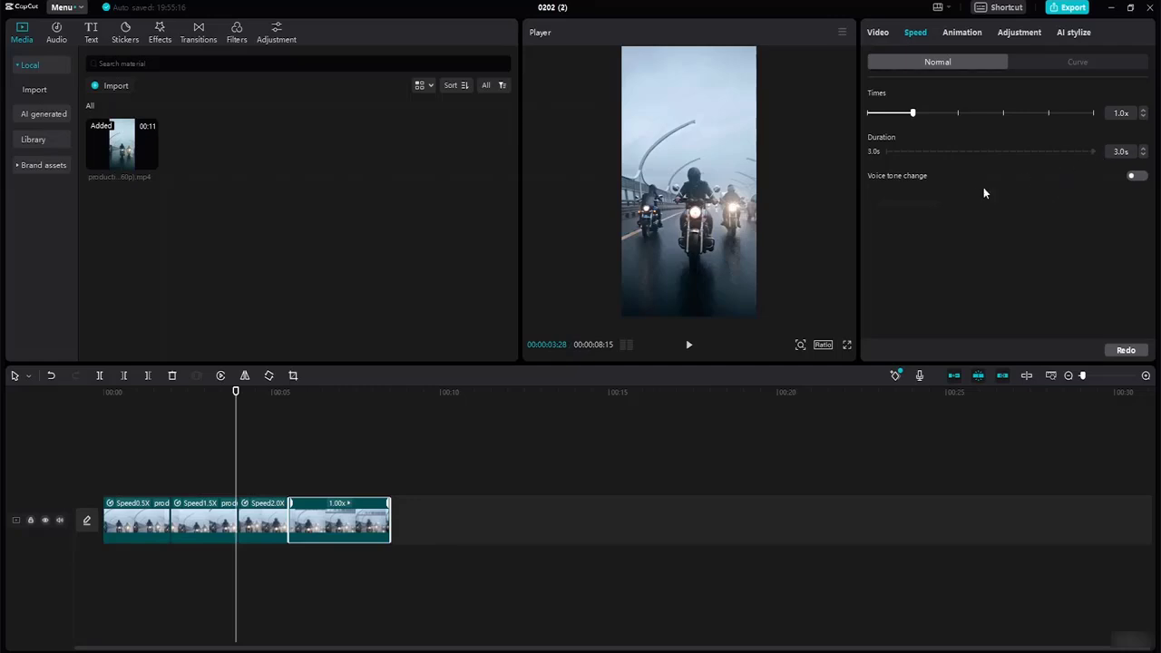
pyautogui.click(1141, 150)
pyautogui.click(1141, 150)
pyautogui.click(1141, 149)
pyautogui.click(1141, 150)
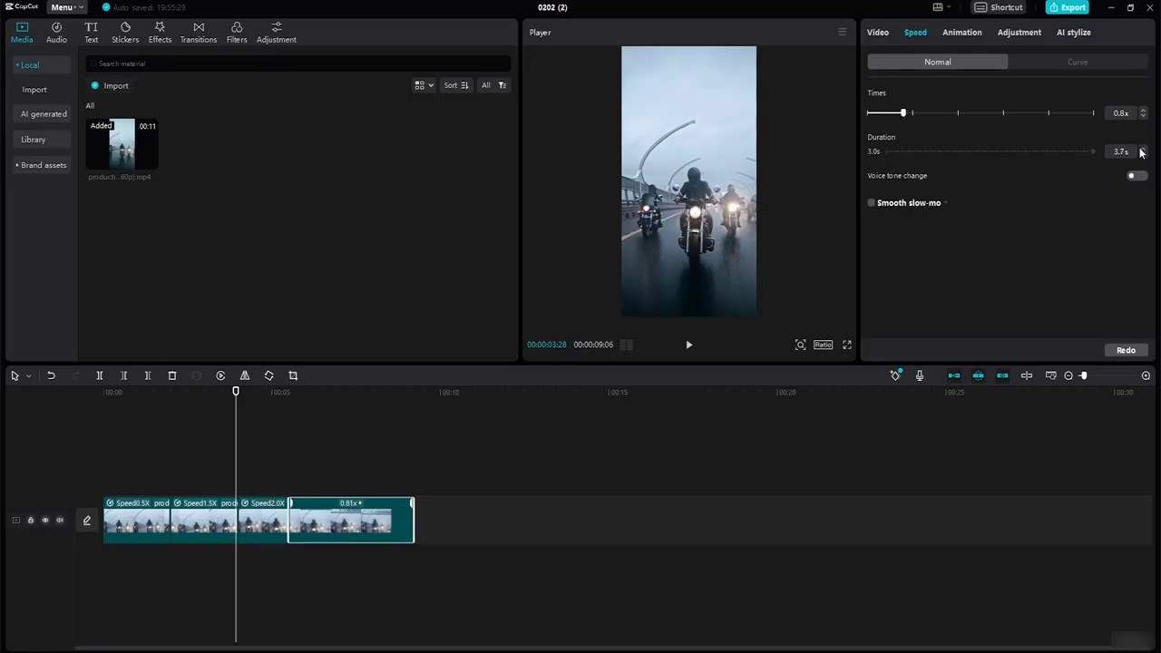
pyautogui.click(1141, 152)
pyautogui.click(1141, 151)
pyautogui.click(1141, 151)
pyautogui.click(1141, 152)
pyautogui.click(1141, 152)
pyautogui.click(1141, 151)
pyautogui.click(1141, 151)
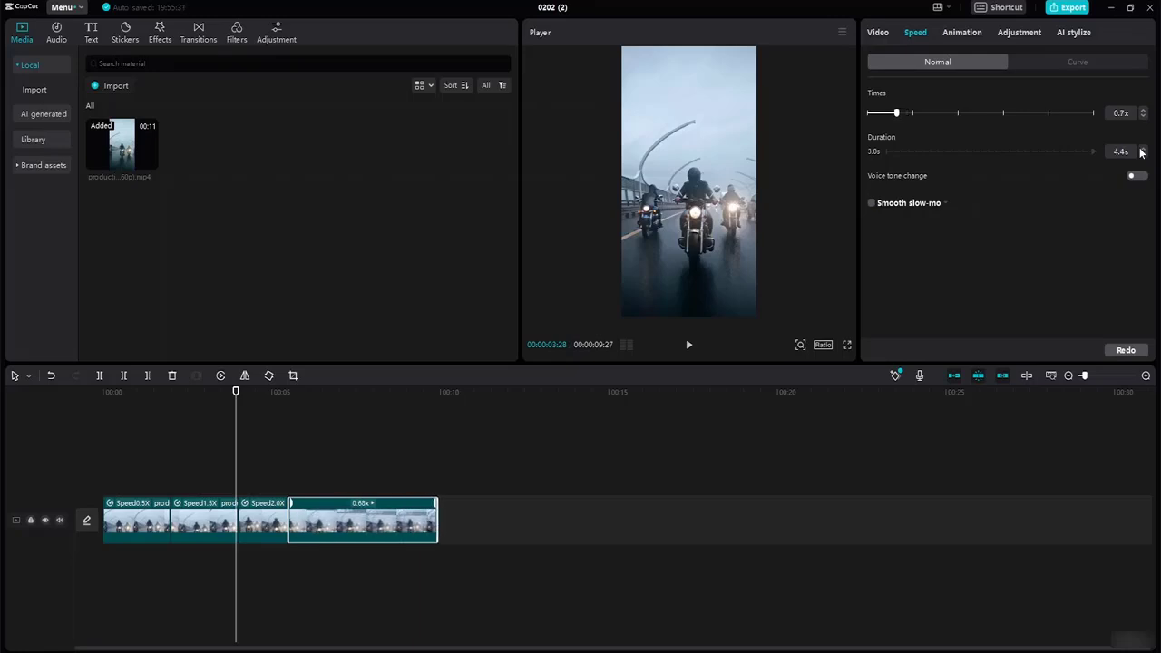
pyautogui.click(1141, 151)
pyautogui.click(1141, 152)
pyautogui.click(1141, 151)
pyautogui.click(1140, 151)
pyautogui.click(1141, 151)
pyautogui.click(1141, 151)
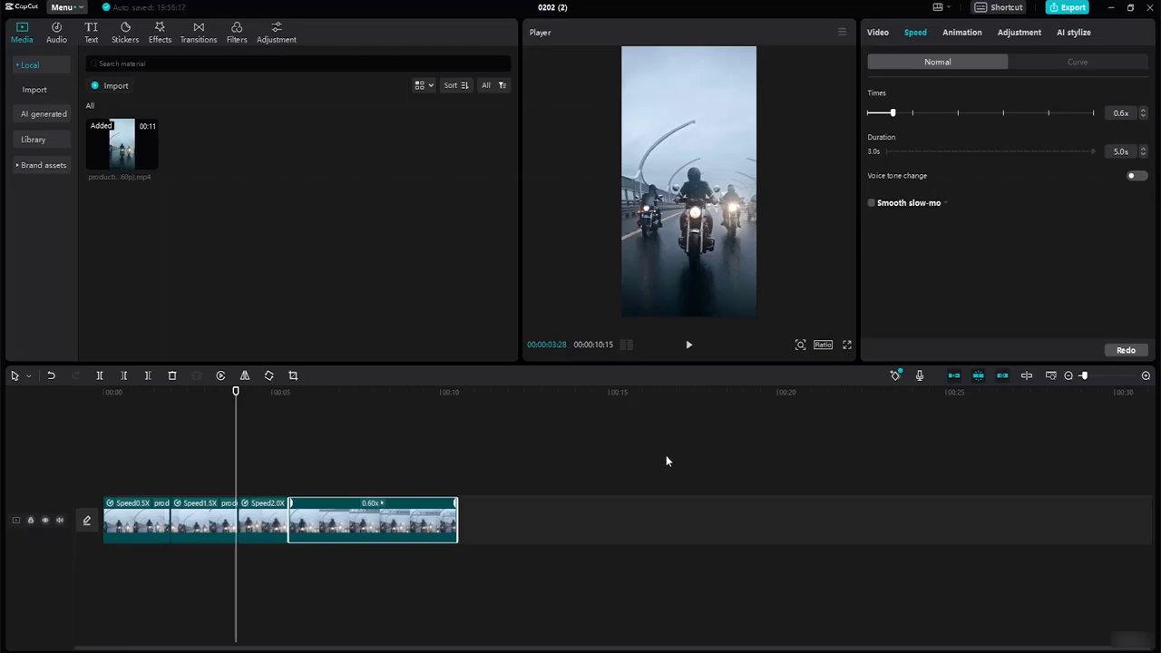
# Check the first three segments' speed settings and play the whole video from the start.
pyautogui.click(150, 531)
pyautogui.click(197, 527)
pyautogui.click(265, 524)
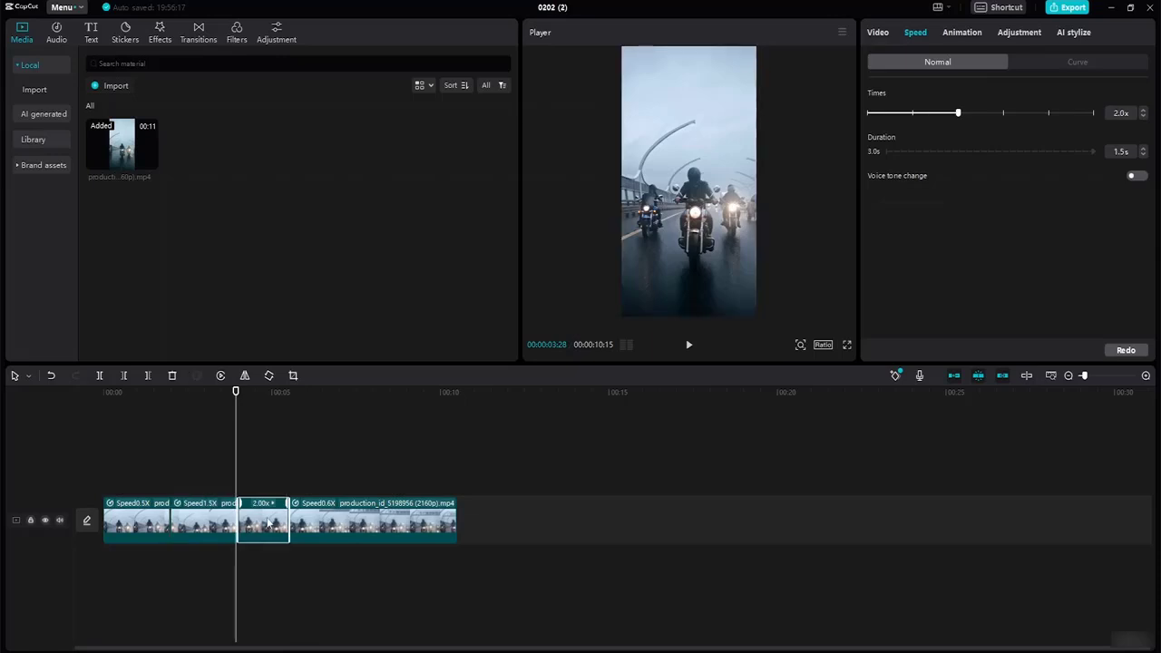
pyautogui.moveTo(234, 394); pyautogui.dragTo(33, 407)
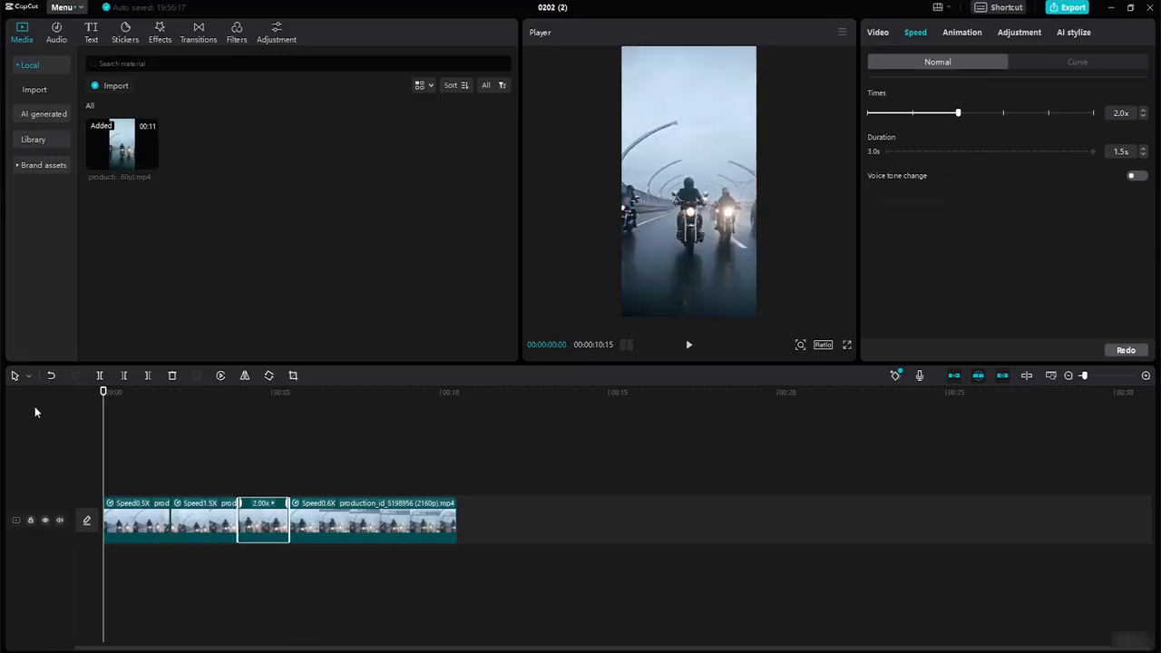
pyautogui.click(687, 347)
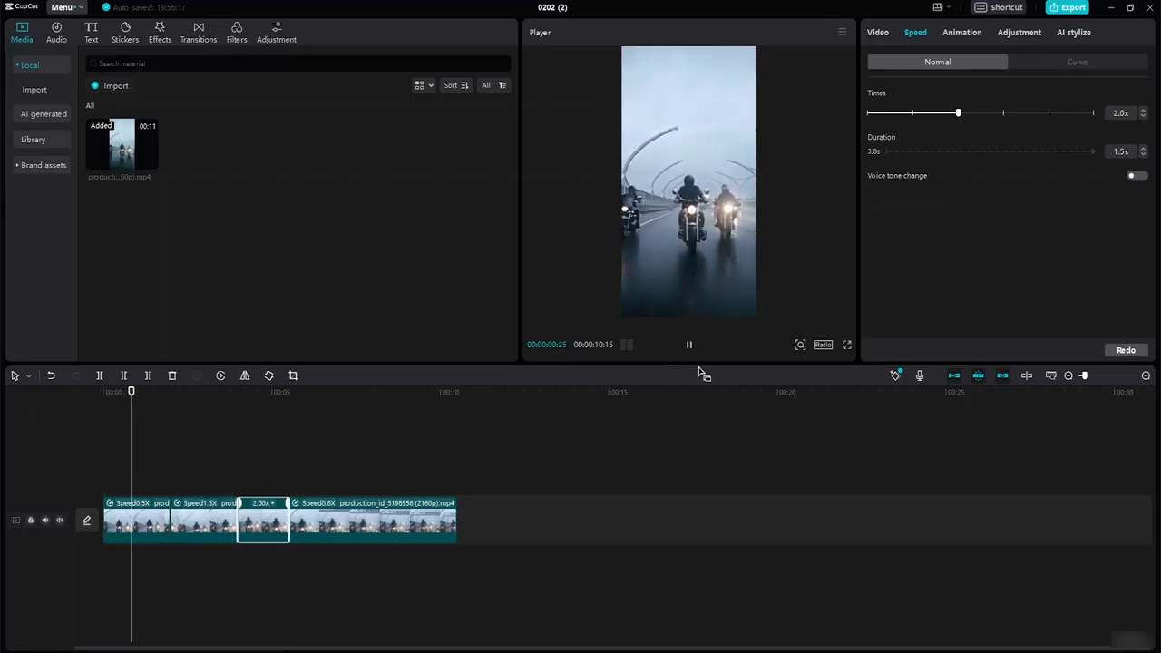
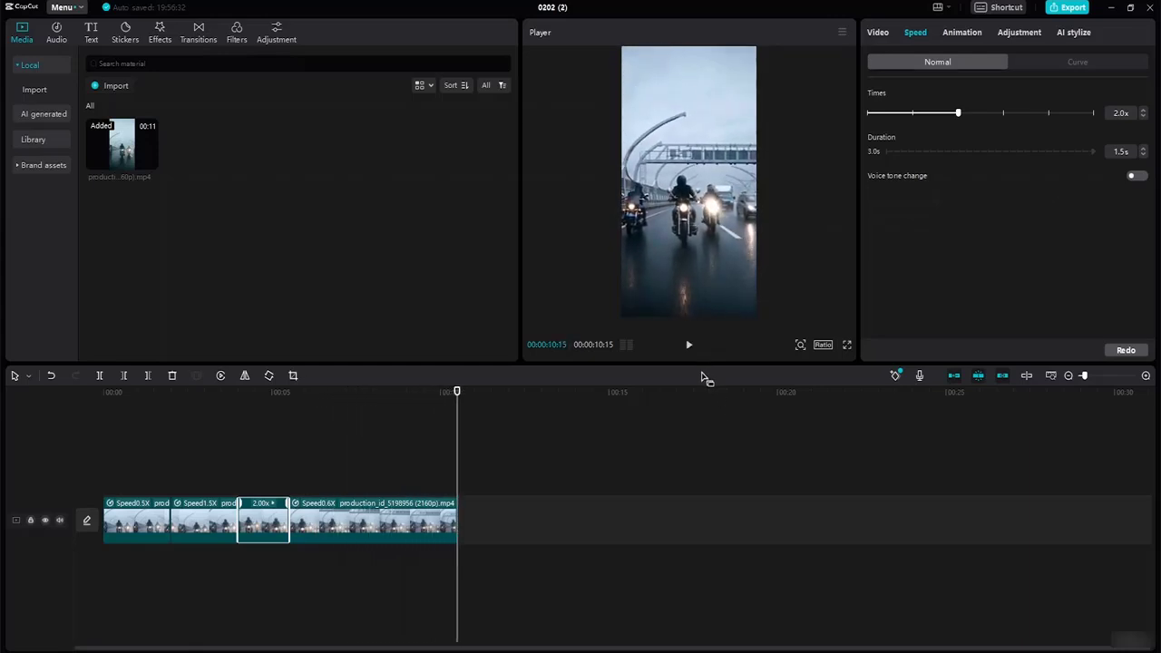
# Review the speed and duration settings of the individual segments in the timeline.
pyautogui.click(153, 534)
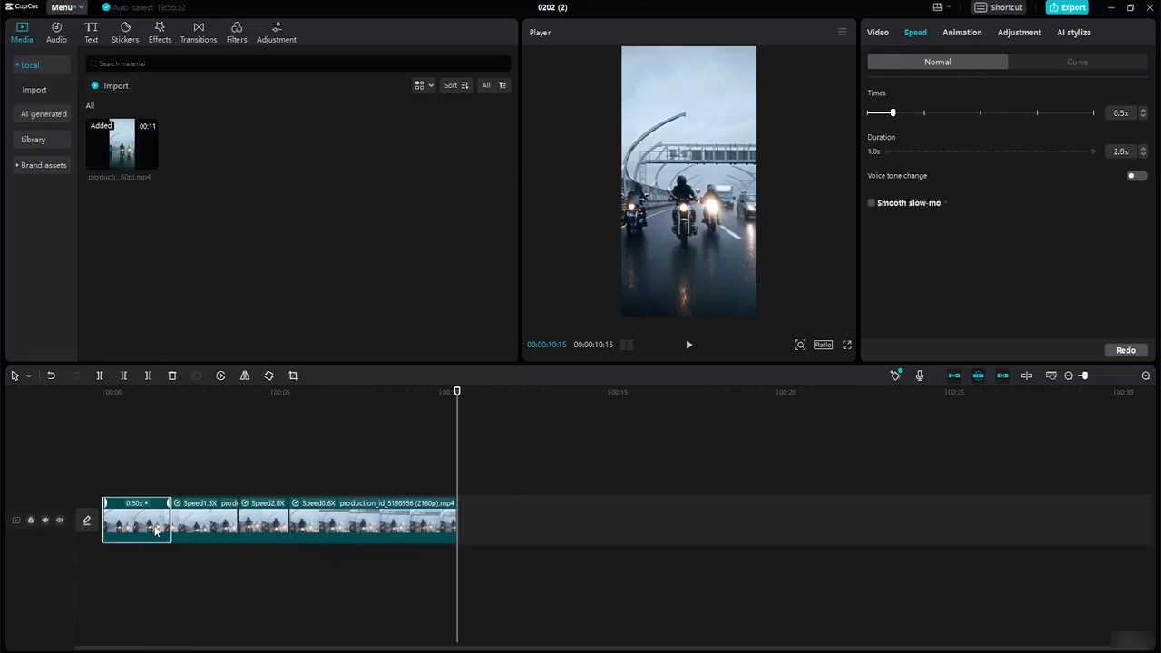
pyautogui.click(225, 537)
pyautogui.click(349, 524)
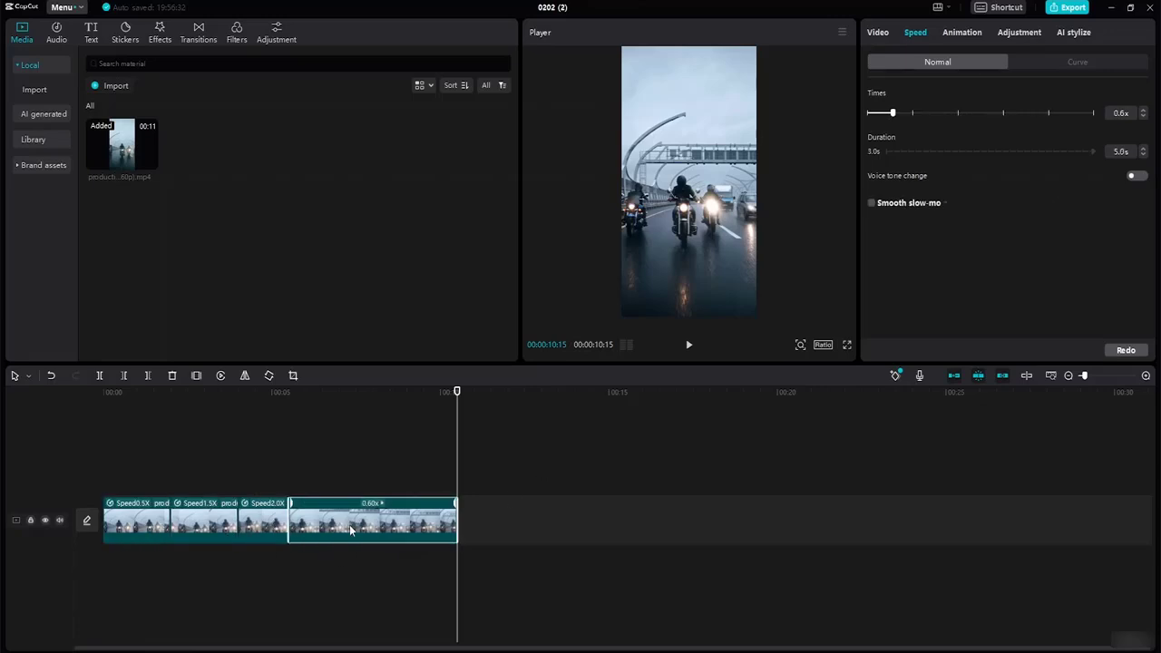
pyautogui.click(247, 533)
pyautogui.click(213, 539)
pyautogui.click(136, 531)
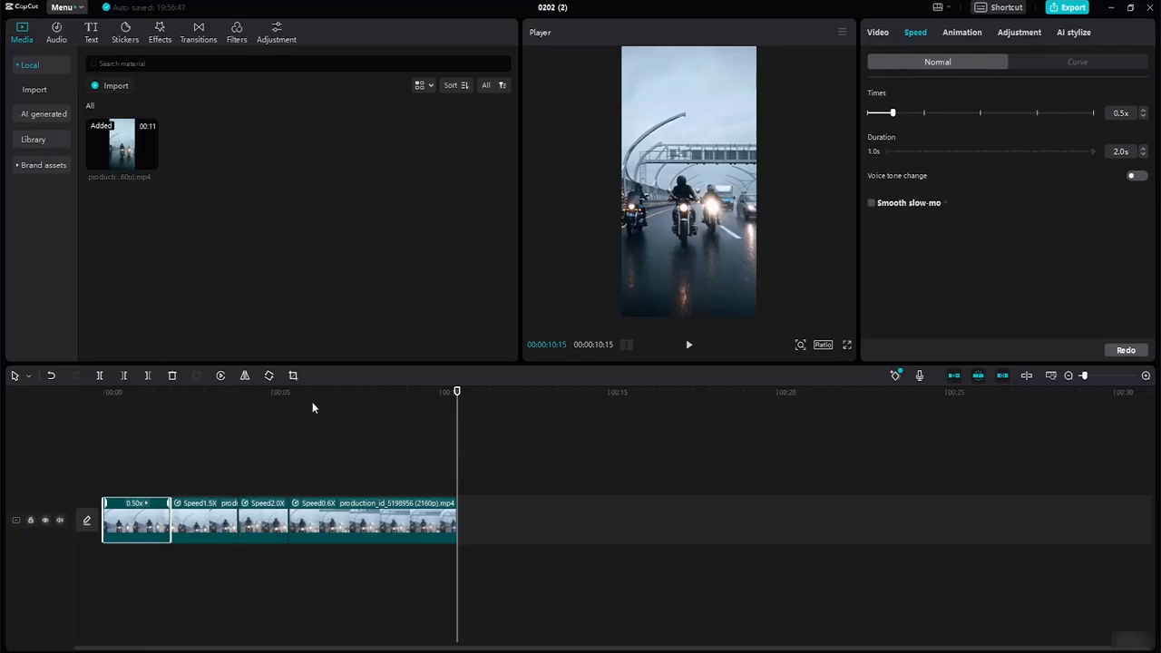
# Add a default text above the motorcycle clip, lasting about 6 seconds and starting at about 1 second.
pyautogui.click(92, 36)
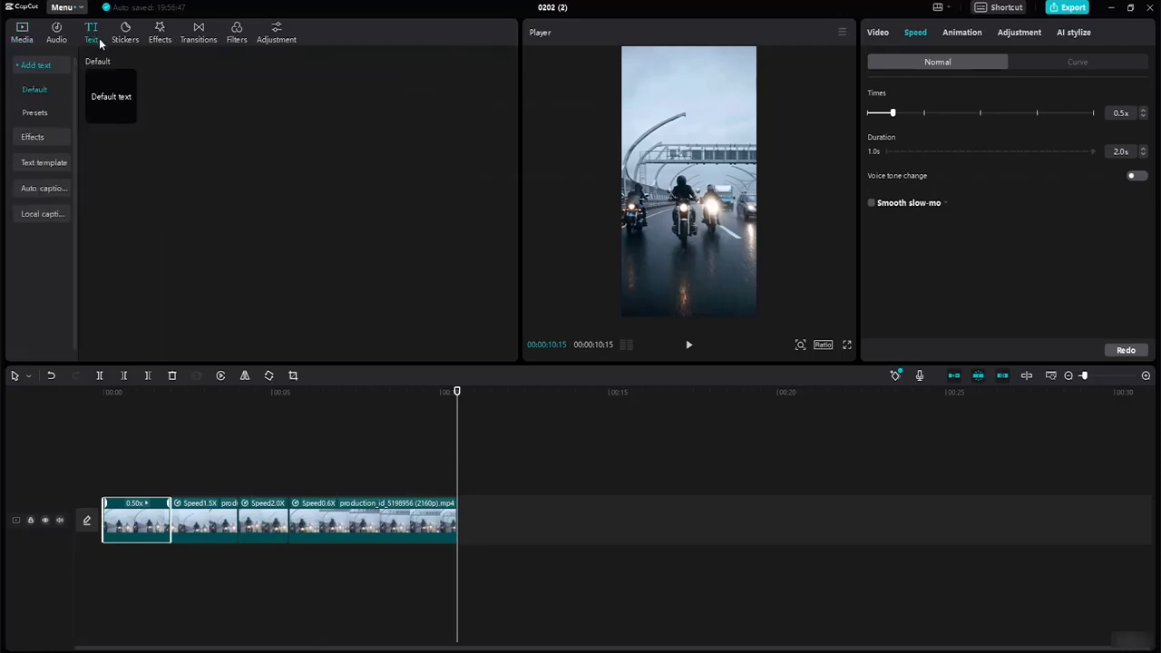
pyautogui.moveTo(130, 114)
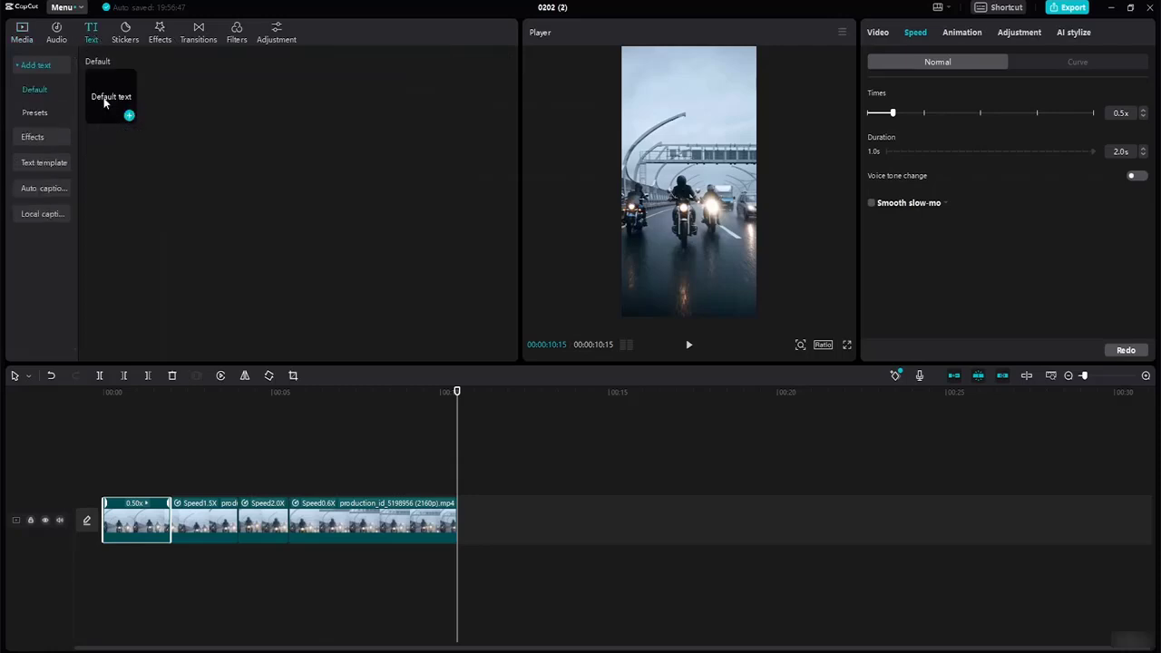
pyautogui.moveTo(104, 103); pyautogui.dragTo(384, 486)
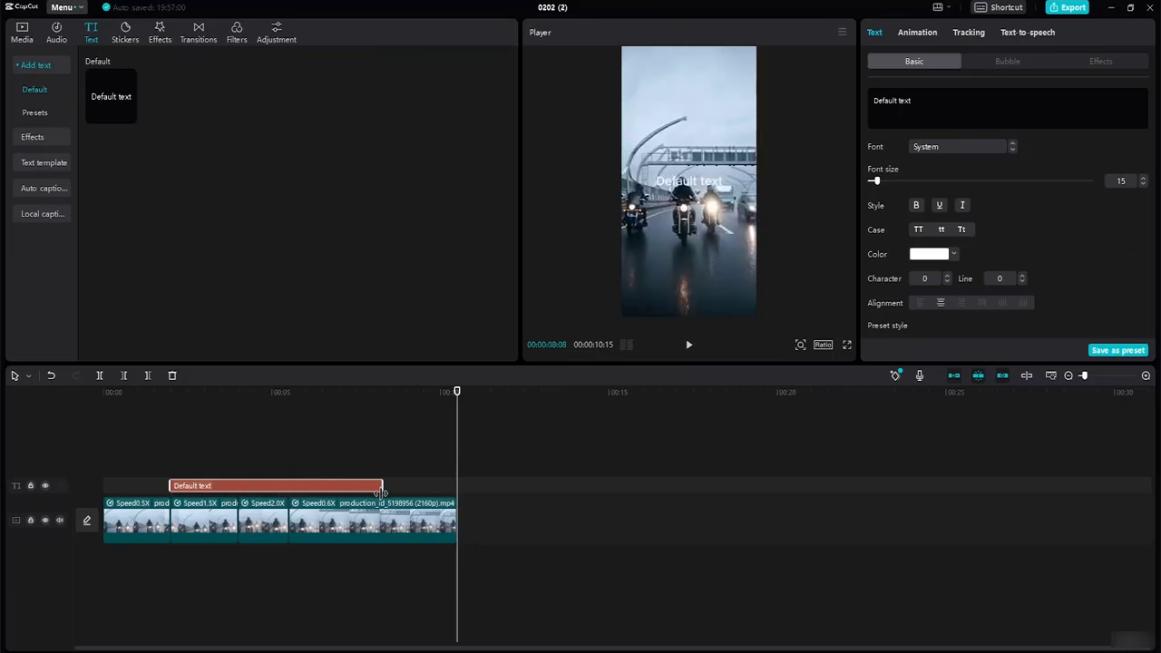
pyautogui.moveTo(300, 484); pyautogui.dragTo(272, 490)
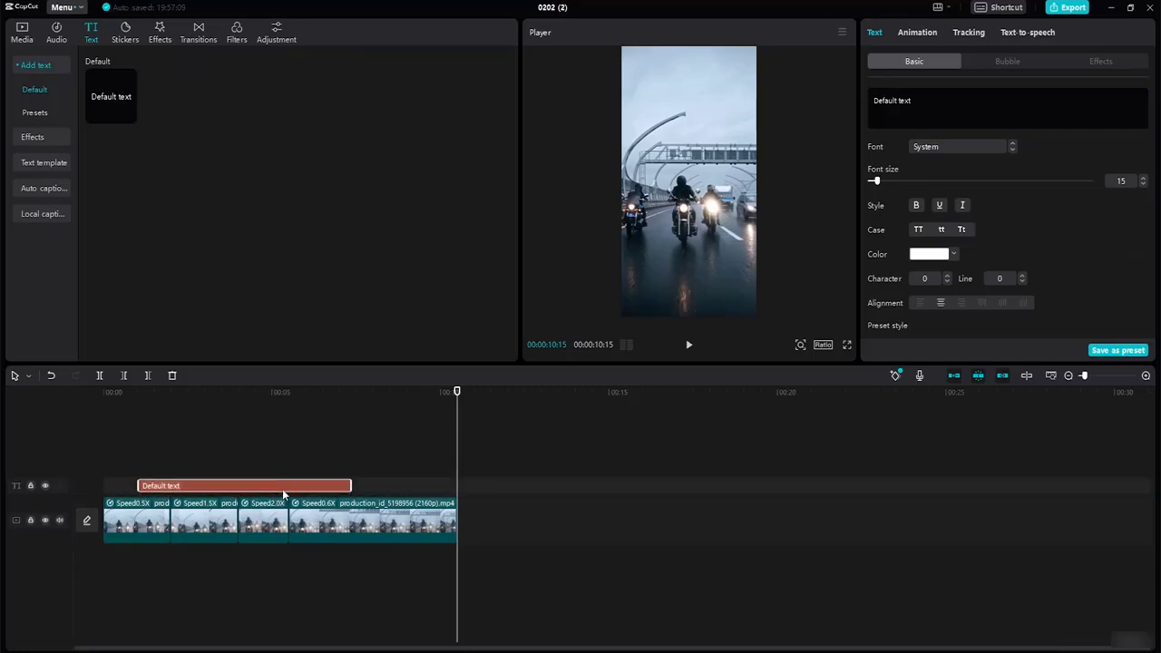
# Replace the default wording with "THE JOURNEY" and scale the text to fit the width of the video frame.
pyautogui.moveTo(456, 395); pyautogui.dragTo(232, 439)
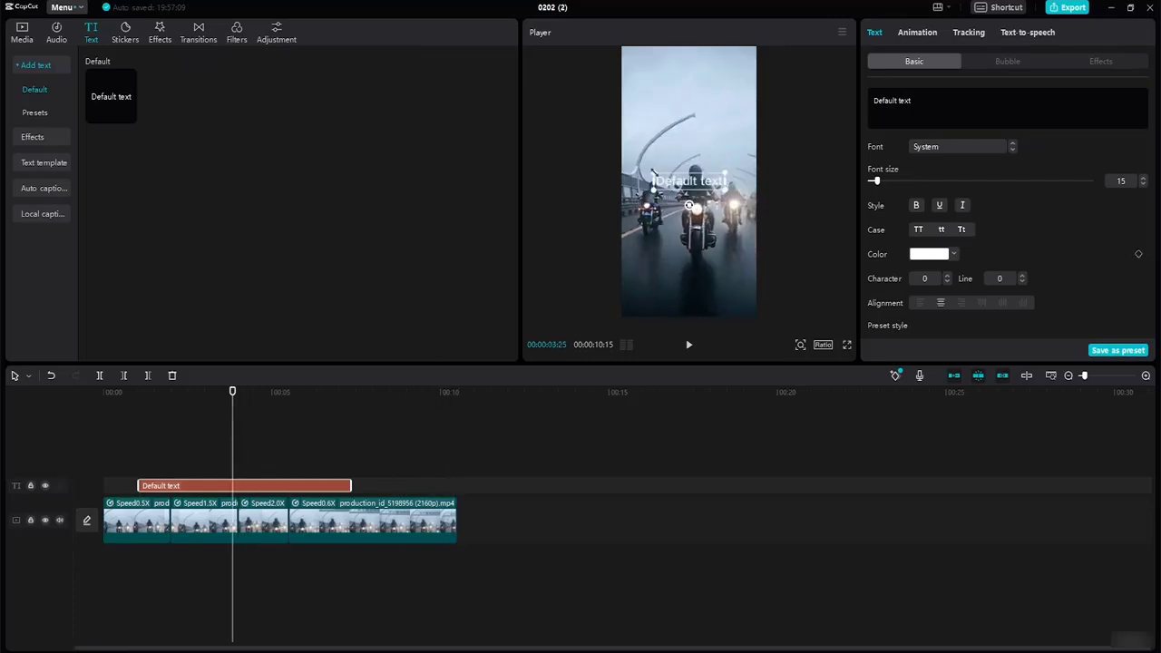
pyautogui.moveTo(653, 171); pyautogui.dragTo(627, 167)
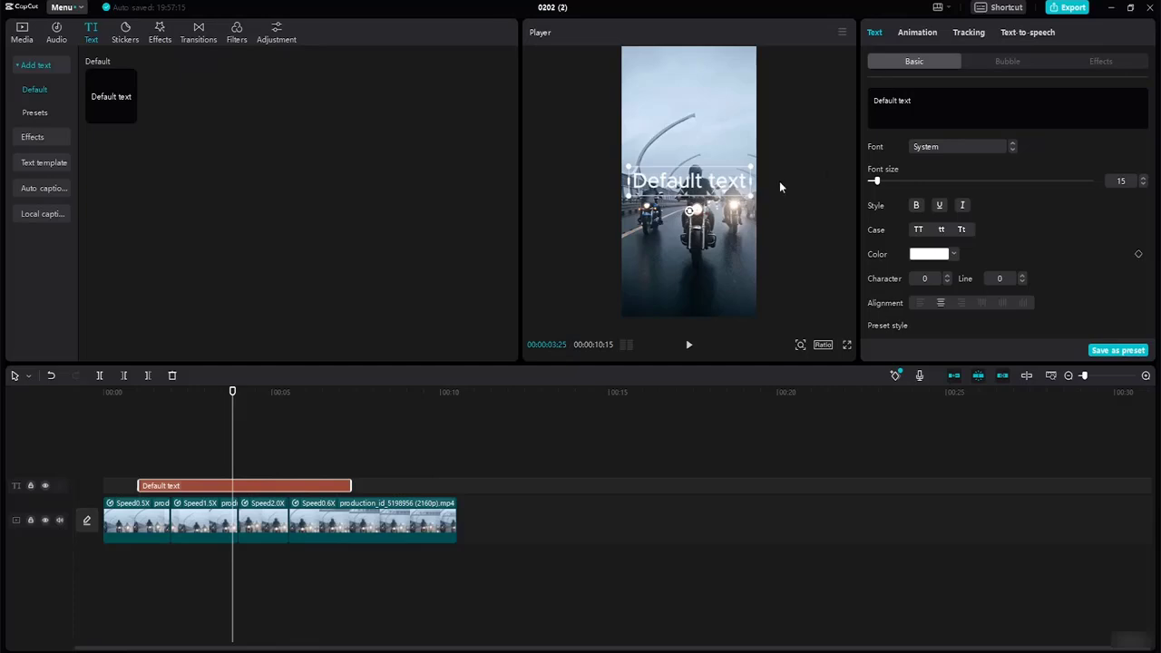
pyautogui.click(940, 101)
pyautogui.press('BackSpace')
pyautogui.press('BackSpace')
pyautogui.press('BackSpace')
pyautogui.press('BackSpace')
pyautogui.press('BackSpace')
pyautogui.press('BackSpace')
pyautogui.press('BackSpace')
pyautogui.press('BackSpace')
pyautogui.press('BackSpace')
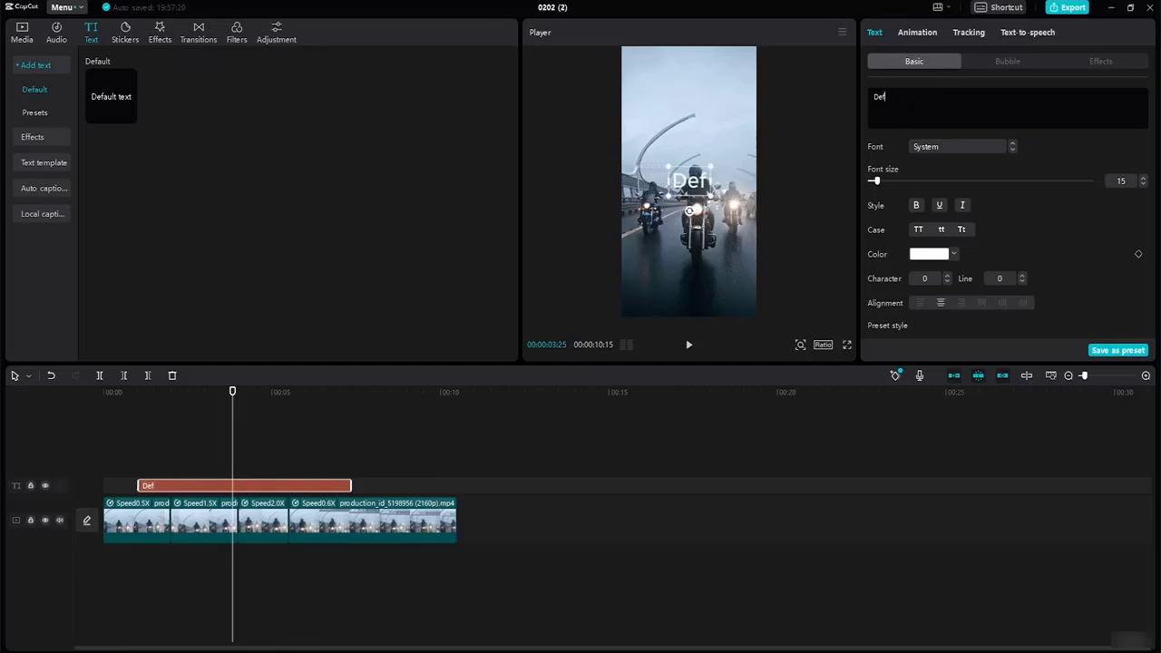
pyautogui.press('BackSpace')
pyautogui.press('BackSpace')
pyautogui.press('BackSpace')
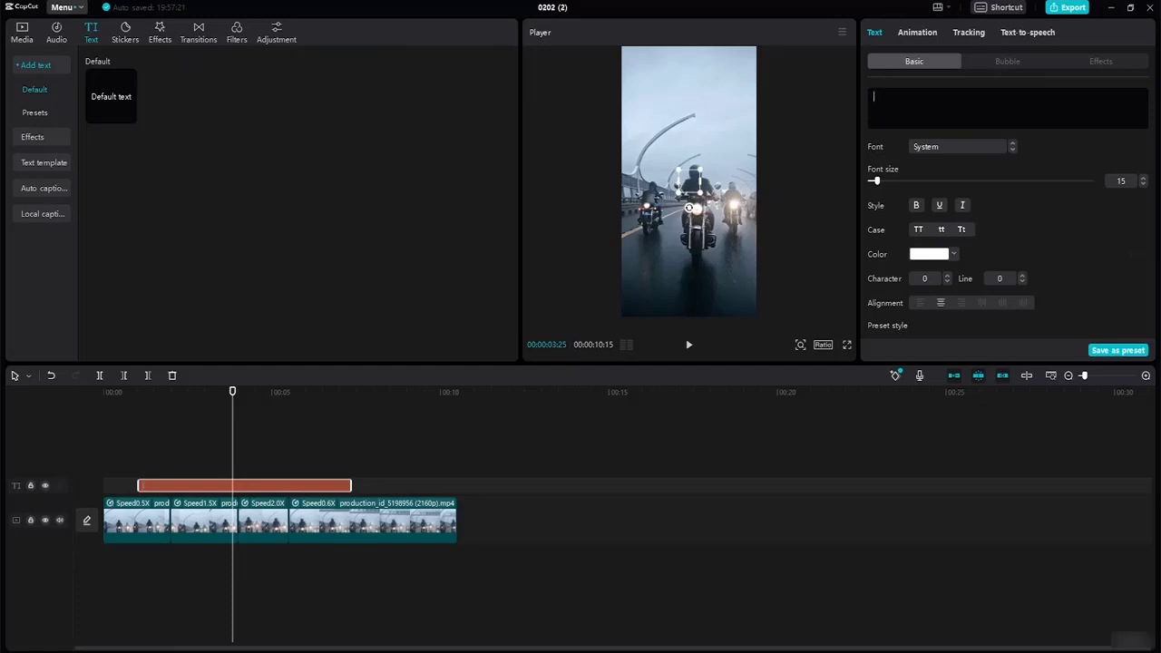
pyautogui.write('THE')
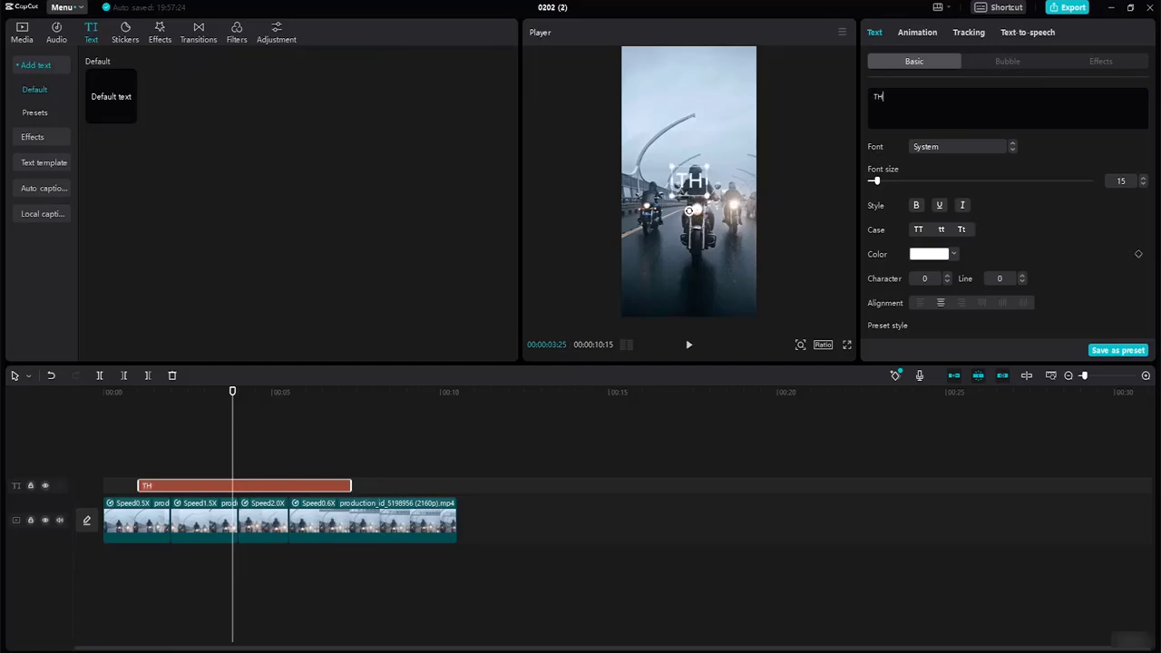
pyautogui.write('OU')
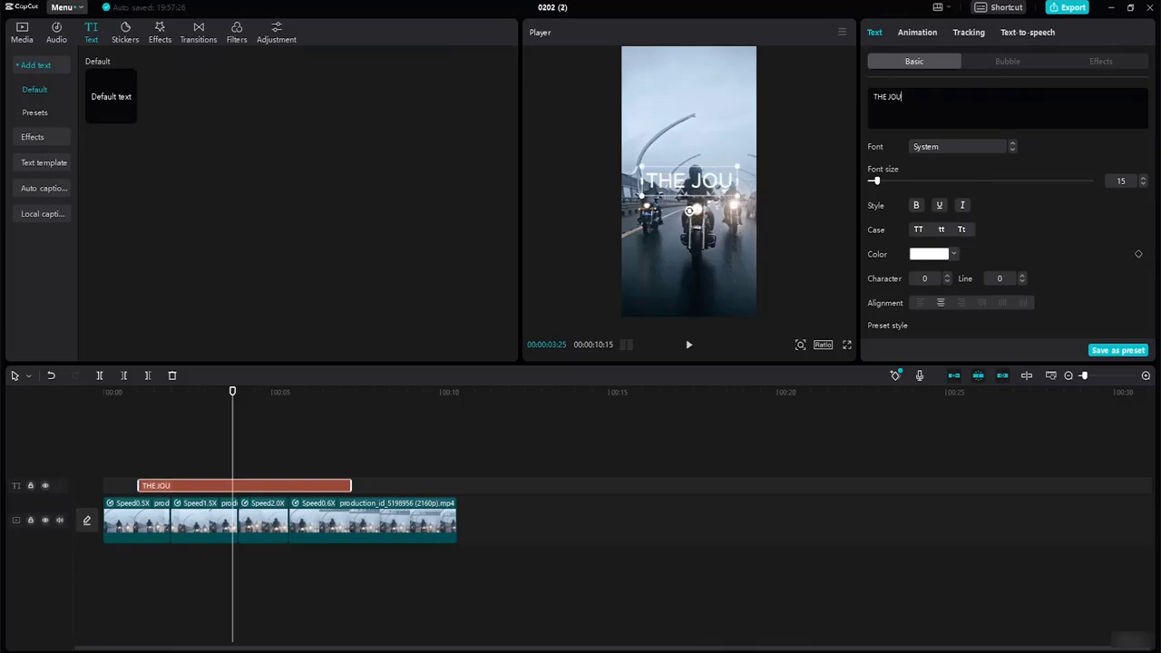
pyautogui.write('RNEY')
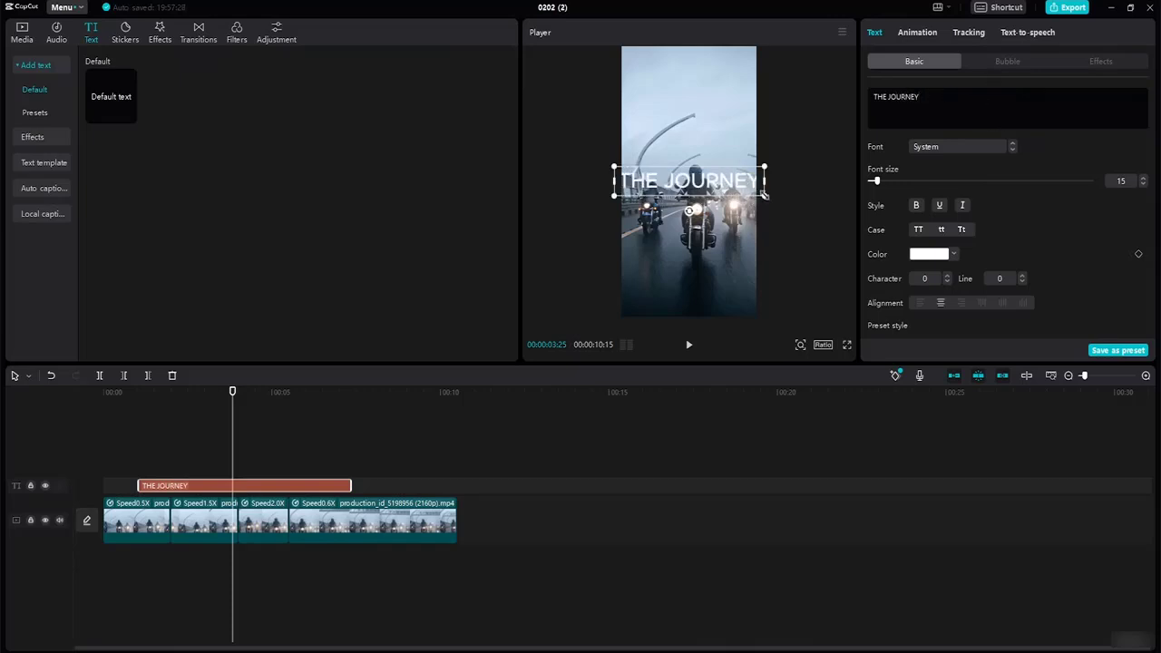
pyautogui.moveTo(765, 195); pyautogui.dragTo(751, 193)
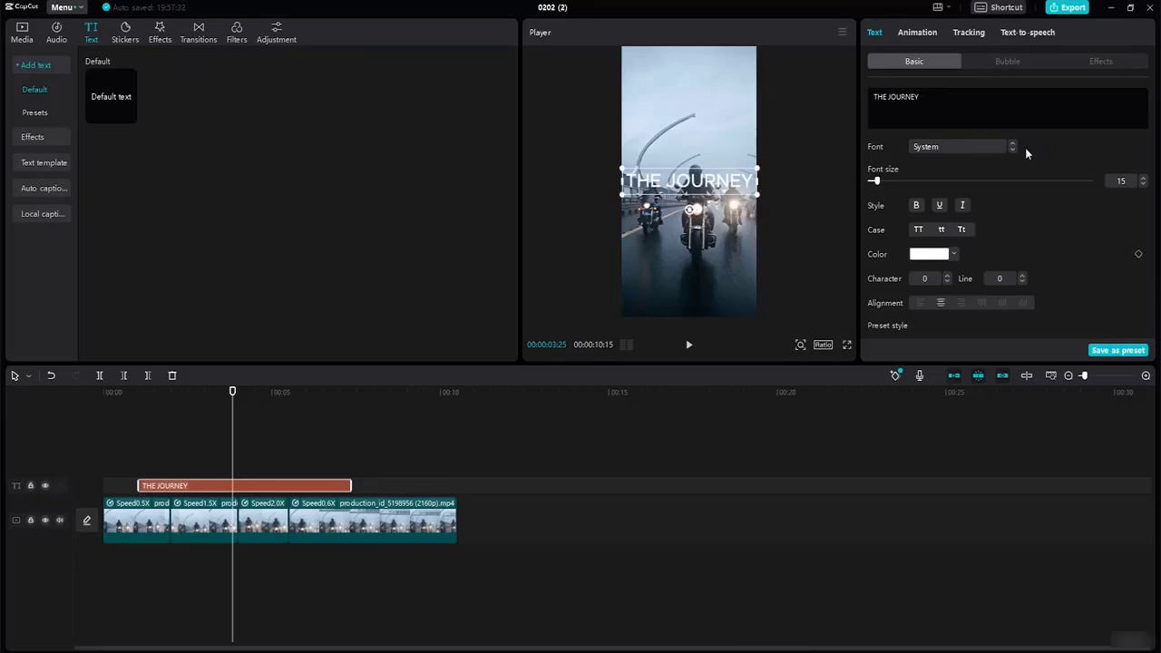
# Set the font of the "THE JOURNEY" title to ZY Elegant and place the title at the top of the video frame.
pyautogui.click(984, 149)
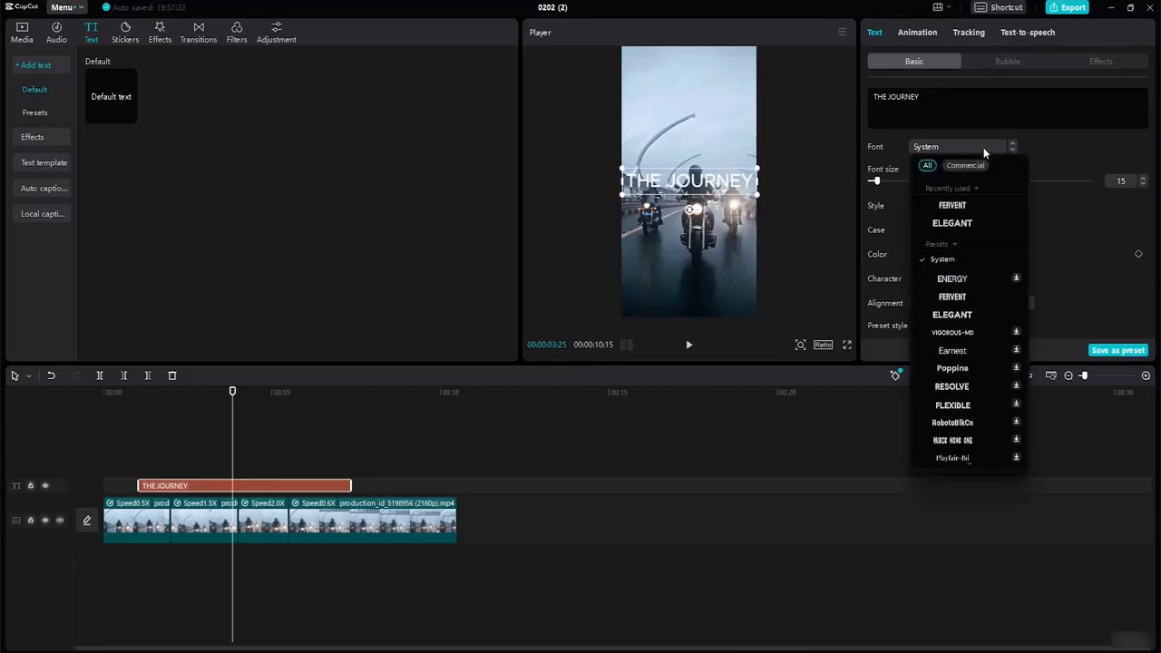
pyautogui.click(970, 220)
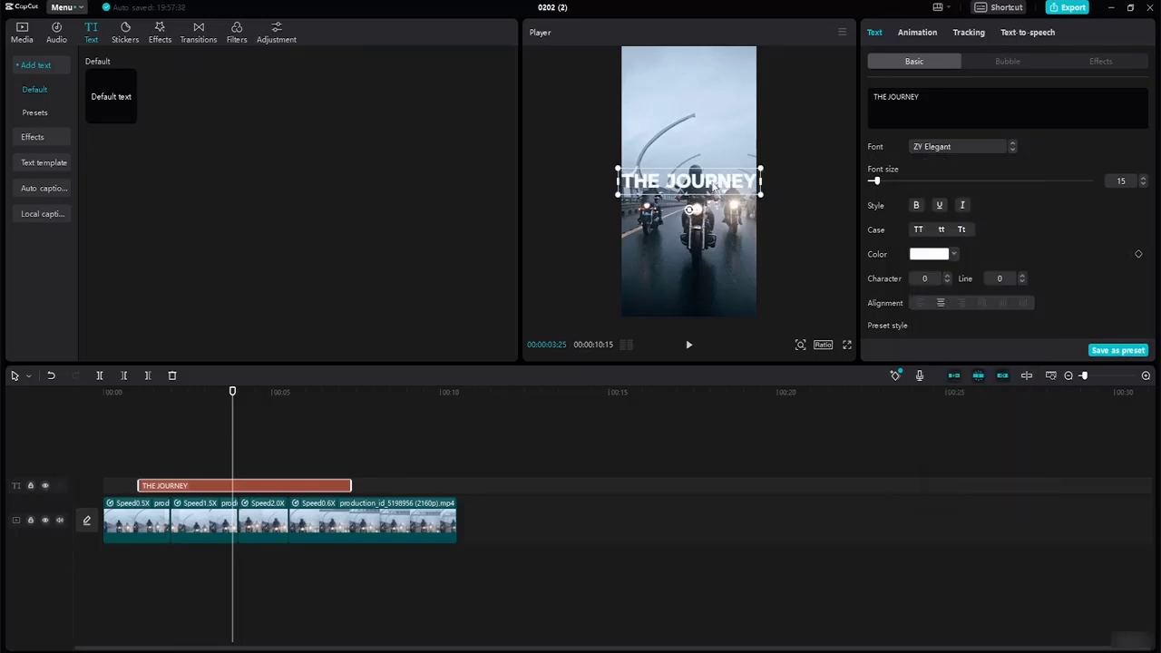
pyautogui.moveTo(715, 181); pyautogui.dragTo(759, 76)
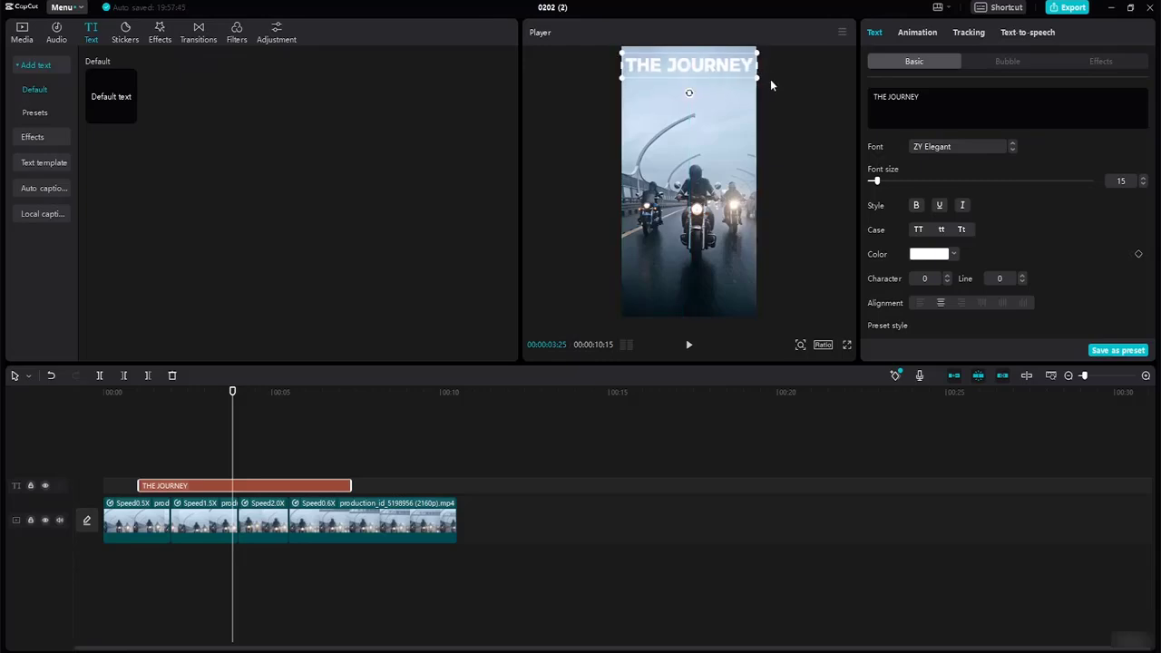
# Shorten the "THE JOURNEY" title in the timeline so that it ends at about 5 seconds.
pyautogui.click(769, 80)
pyautogui.click(714, 78)
pyautogui.moveTo(350, 486); pyautogui.dragTo(272, 482)
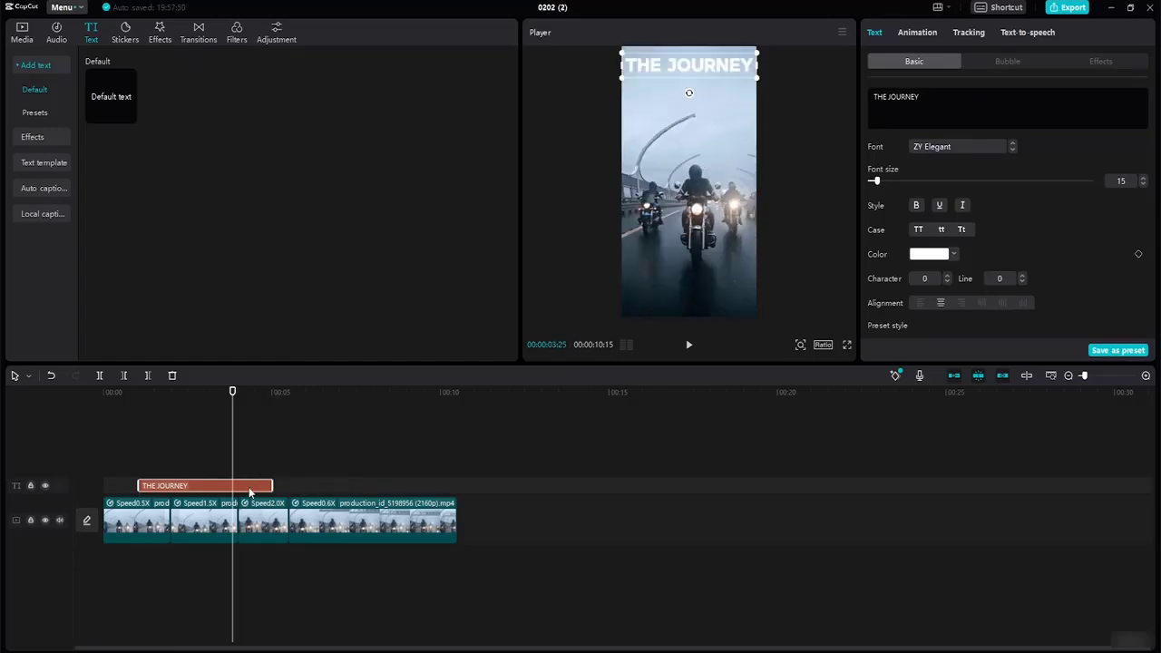
# Copy the "THE JOURNEY" title and paste it on a track above, starting at about 3.5 seconds.
pyautogui.rightClick(248, 486)
pyautogui.click(267, 463)
pyautogui.click(262, 469)
pyautogui.rightClick(252, 464)
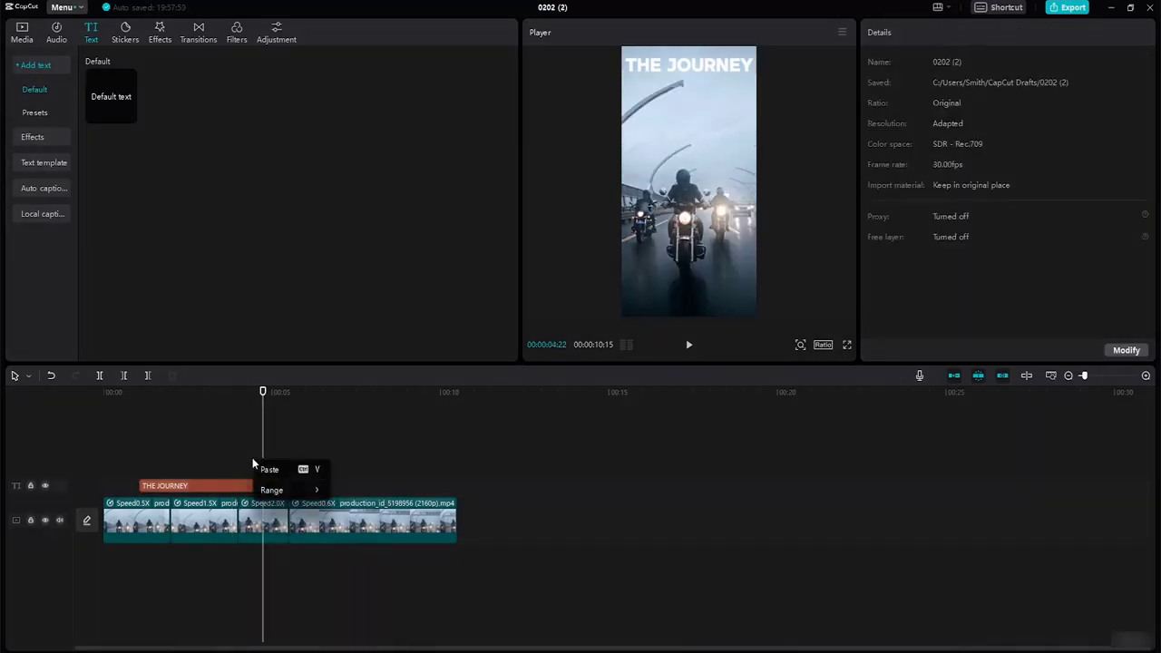
pyautogui.click(270, 469)
pyautogui.moveTo(291, 470); pyautogui.dragTo(251, 469)
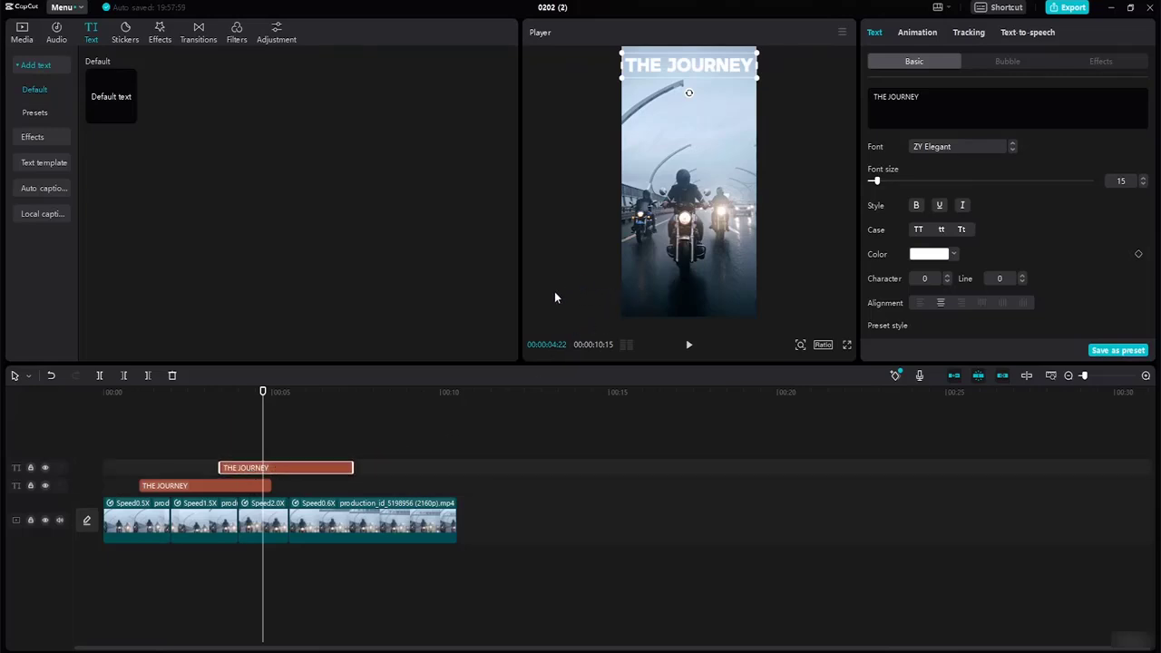
# Place the copied title just below the original in the video frame and change its wording to "BEGINS".
pyautogui.moveTo(698, 67); pyautogui.dragTo(693, 88)
pyautogui.doubleClick(693, 88)
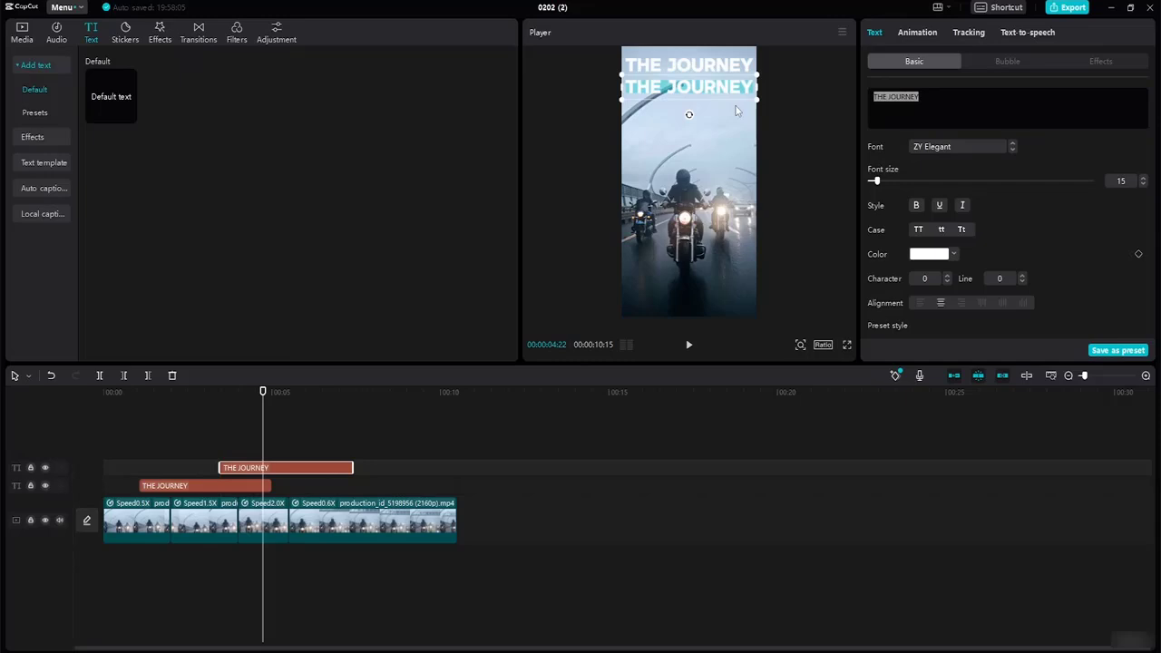
pyautogui.write('BEGING')
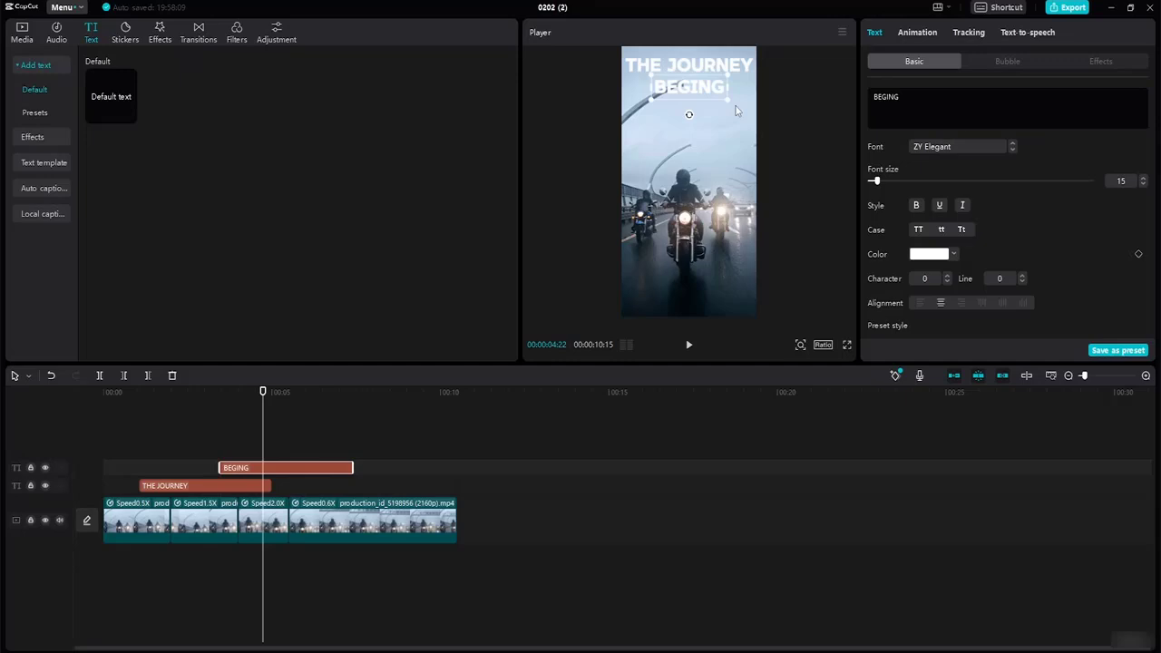
pyautogui.write('S')
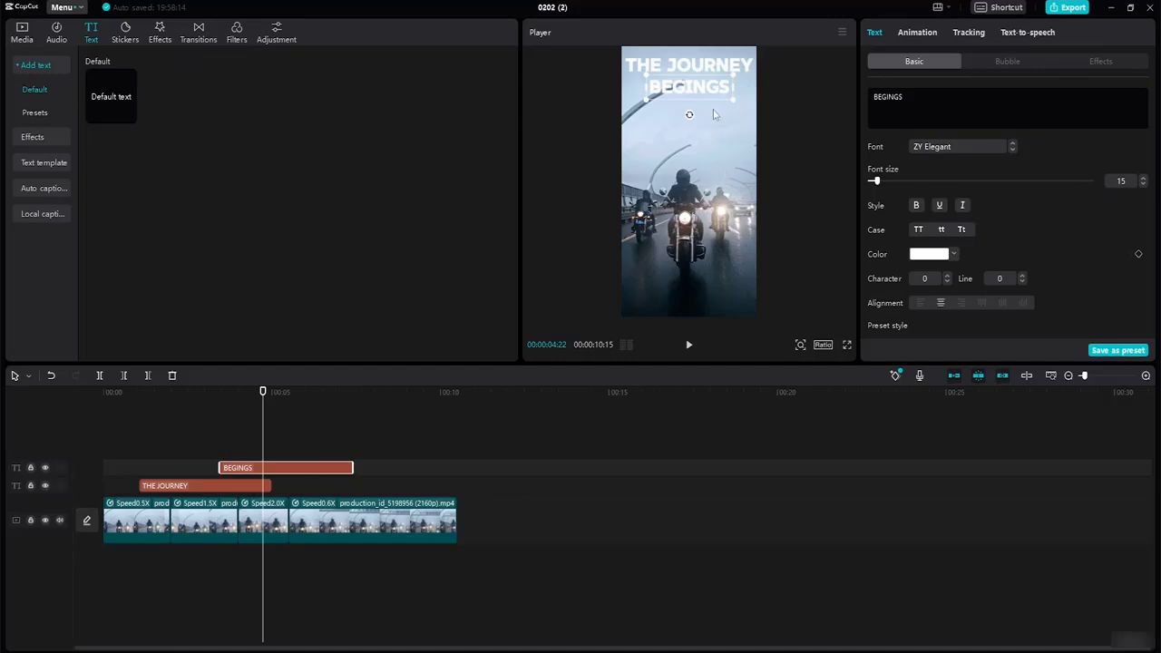
pyautogui.press('Left')
pyautogui.press('BackSpace')
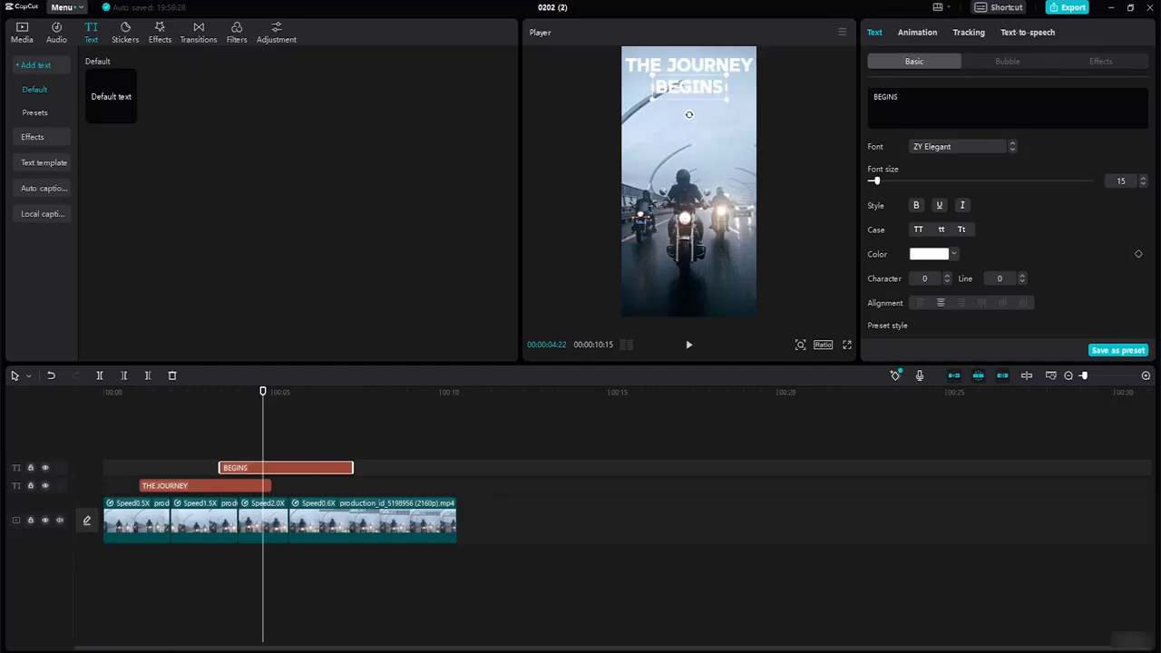
# Set the color of the "BEGINS" text to black (000000).
pyautogui.click(727, 119)
pyautogui.click(696, 91)
pyautogui.click(948, 257)
pyautogui.click(883, 304)
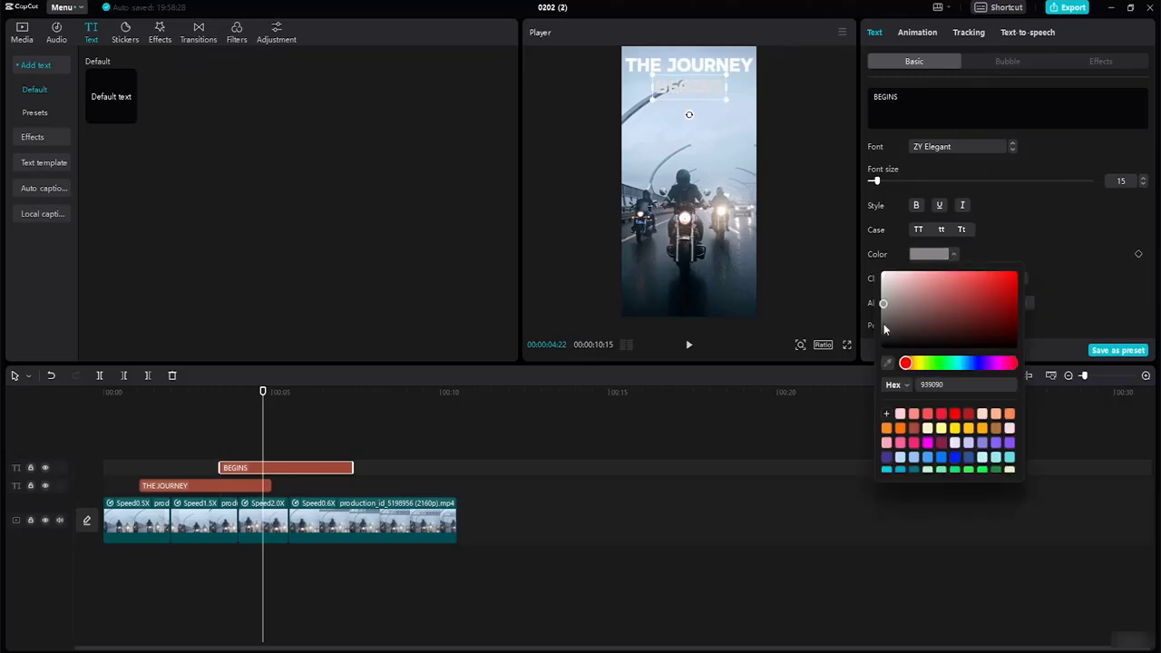
pyautogui.moveTo(885, 330); pyautogui.dragTo(886, 352)
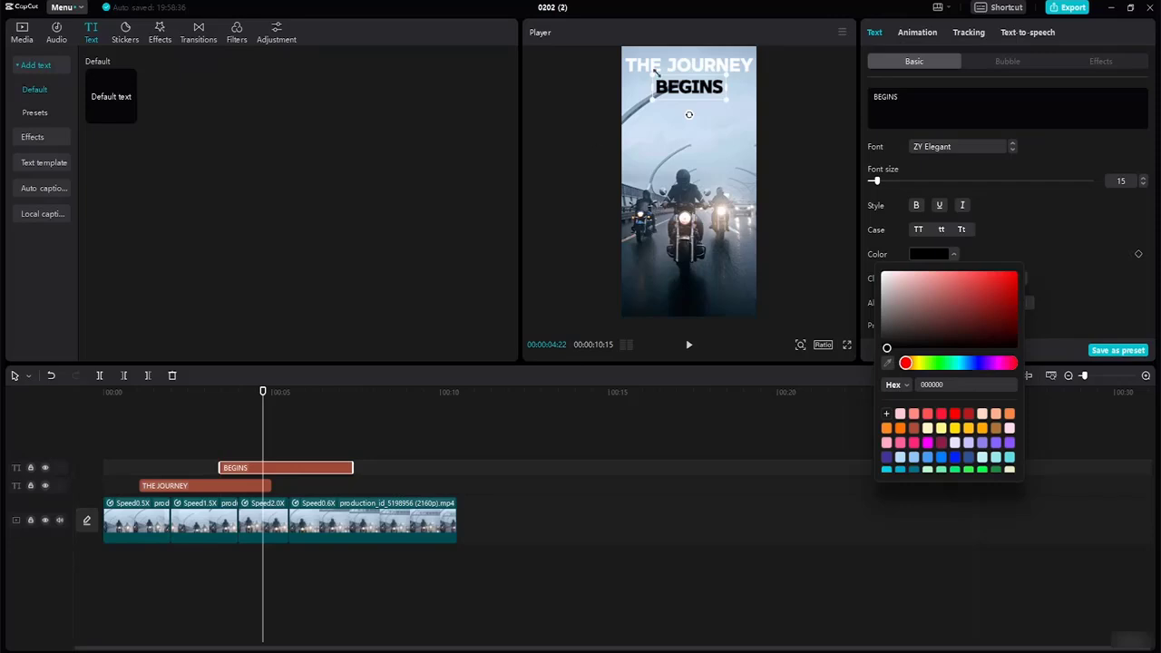
# Set the color of the "THE JOURNEY" title to dark gray (4D4D4D).
pyautogui.click(715, 74)
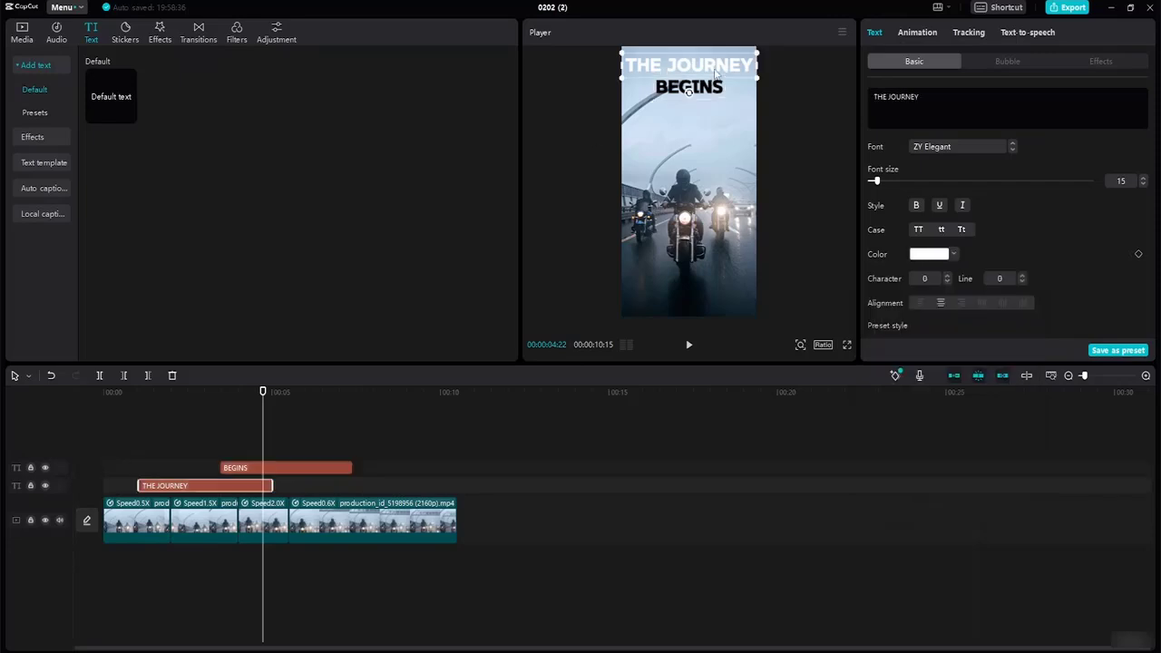
pyautogui.click(955, 253)
pyautogui.moveTo(879, 276); pyautogui.dragTo(877, 331)
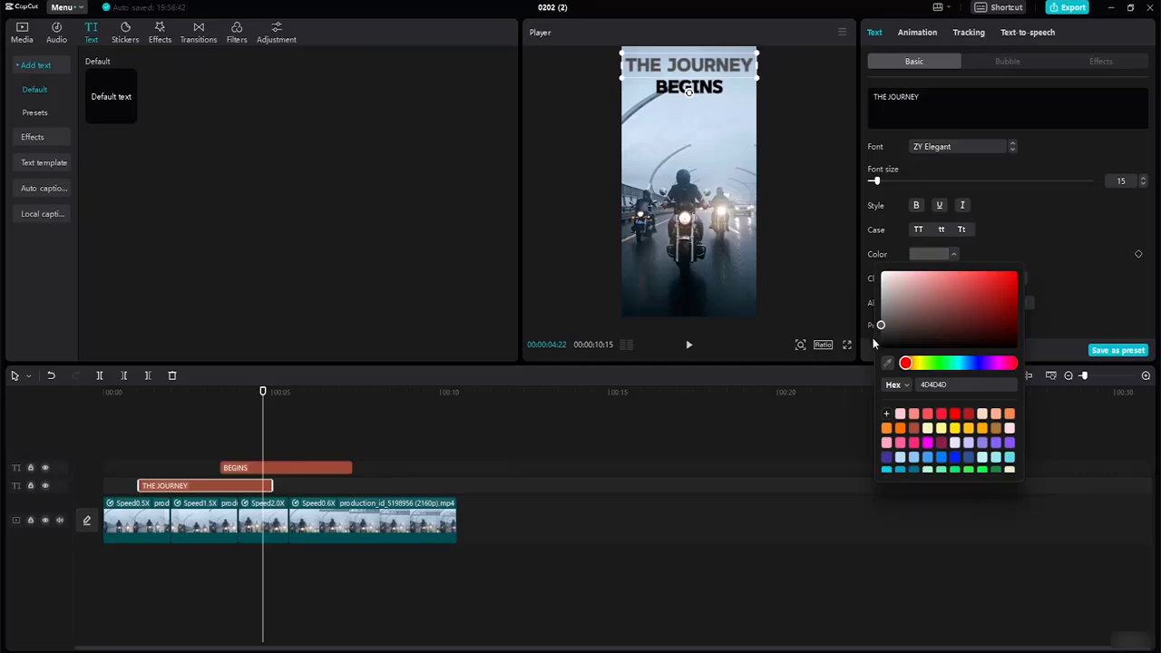
pyautogui.click(873, 339)
# Enlarge the "BEGINS" text, place it lower, and move "THE JOURNEY" slightly down towards it in the video frame.
pyautogui.click(709, 94)
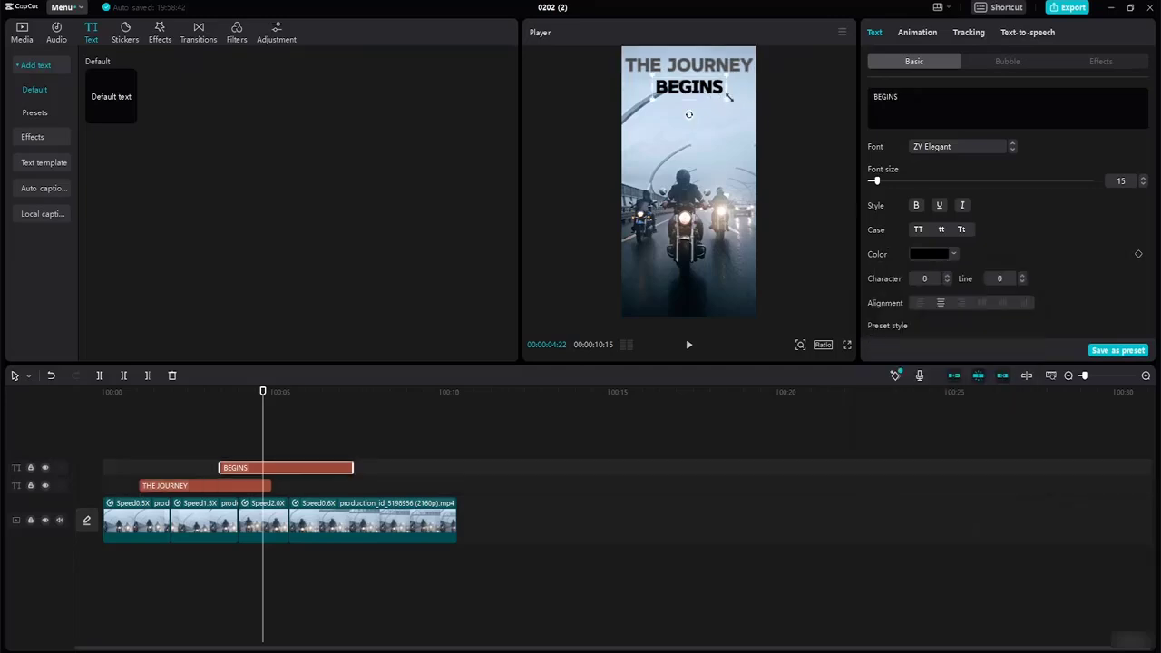
pyautogui.moveTo(726, 99)
pyautogui.mouseDown()
pyautogui.moveTo(748, 107)
pyautogui.moveTo(721, 102)
pyautogui.moveTo(721, 113)
pyautogui.mouseUp()
pyautogui.click(704, 73)
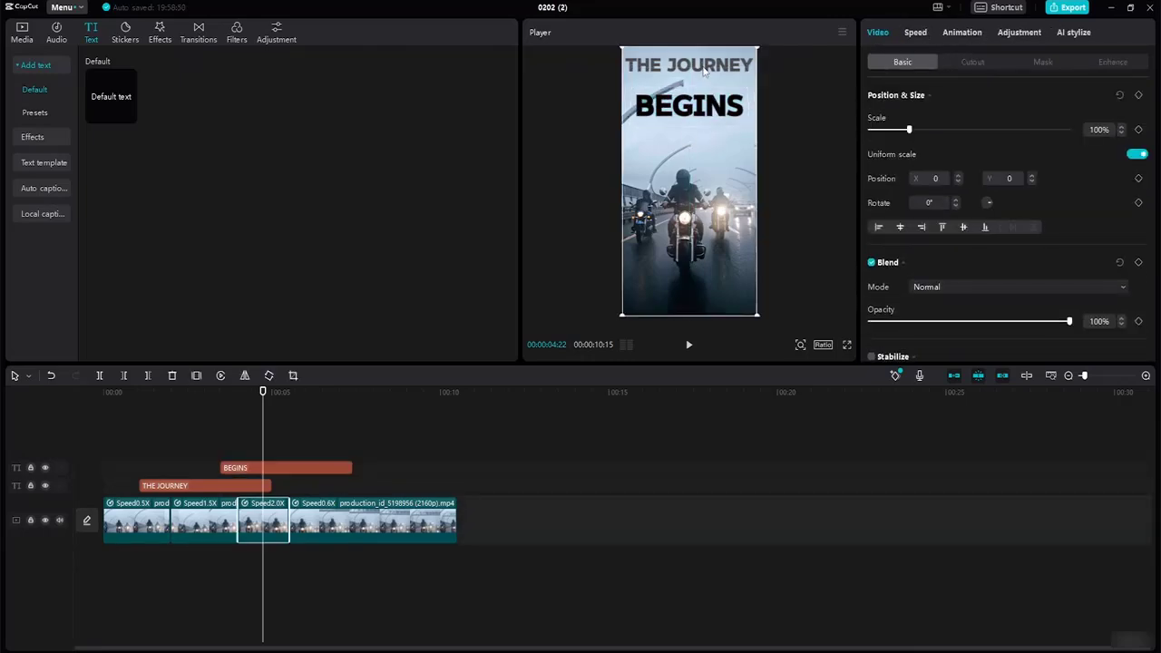
pyautogui.click(695, 72)
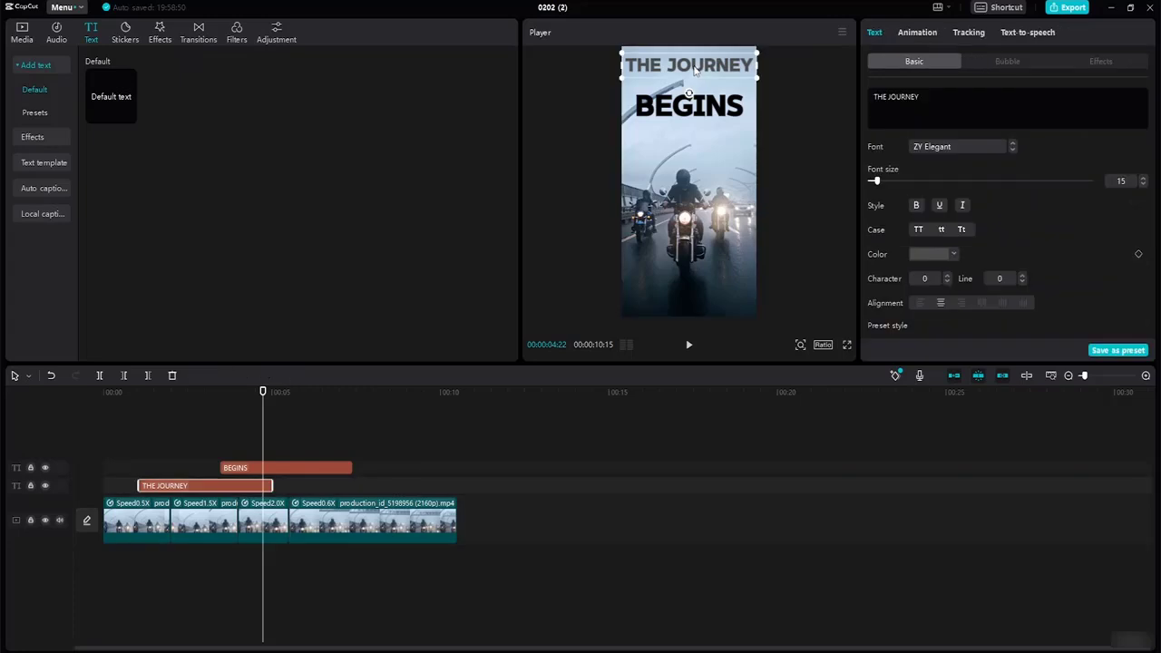
pyautogui.press('Down')
pyautogui.press('Down')
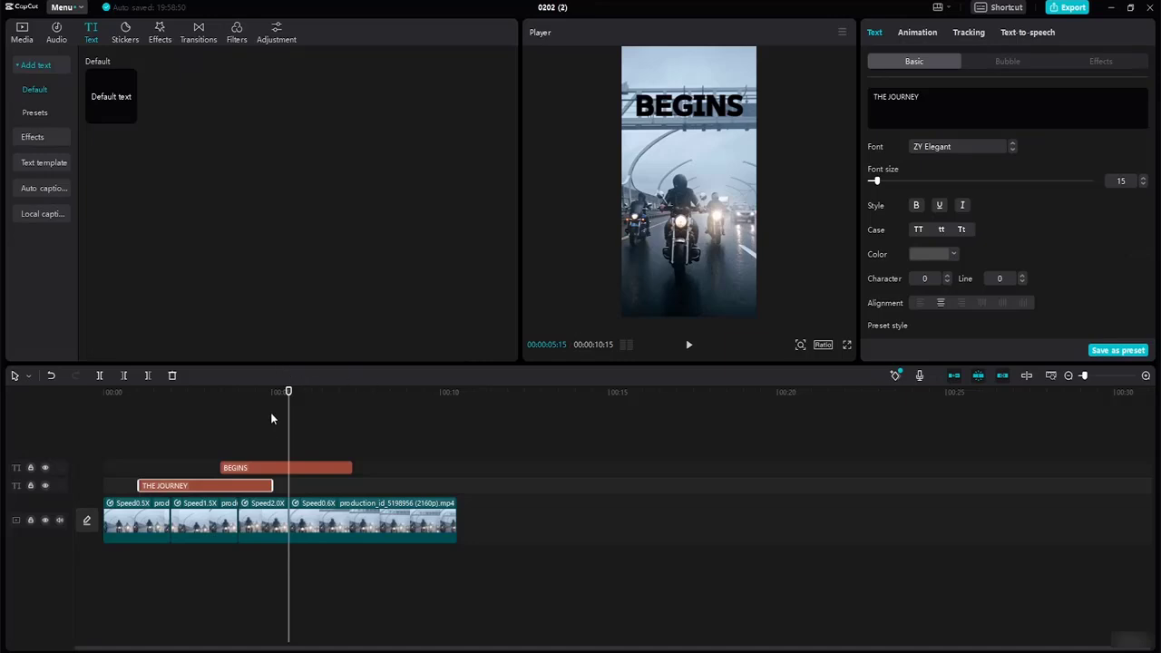
pyautogui.moveTo(293, 387); pyautogui.dragTo(233, 387)
pyautogui.moveTo(697, 70); pyautogui.dragTo(696, 80)
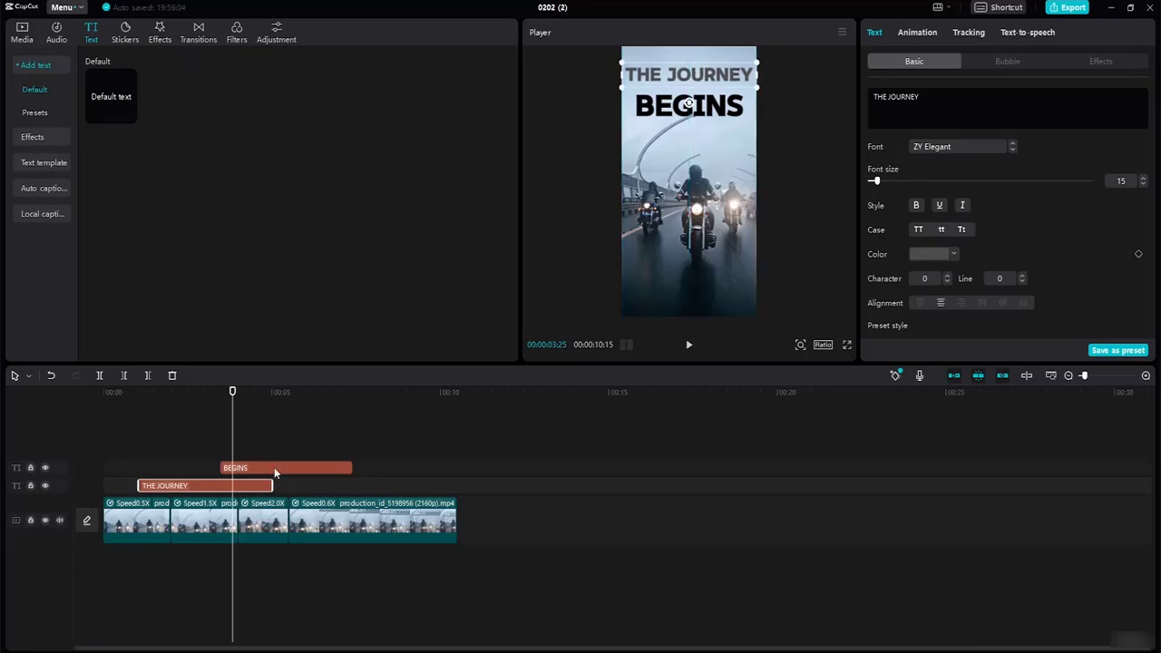
# Extend both texts to the end of the video, with "BEGINS" starting at about 4.7 seconds.
pyautogui.moveTo(274, 467); pyautogui.dragTo(458, 490)
pyautogui.click(397, 468)
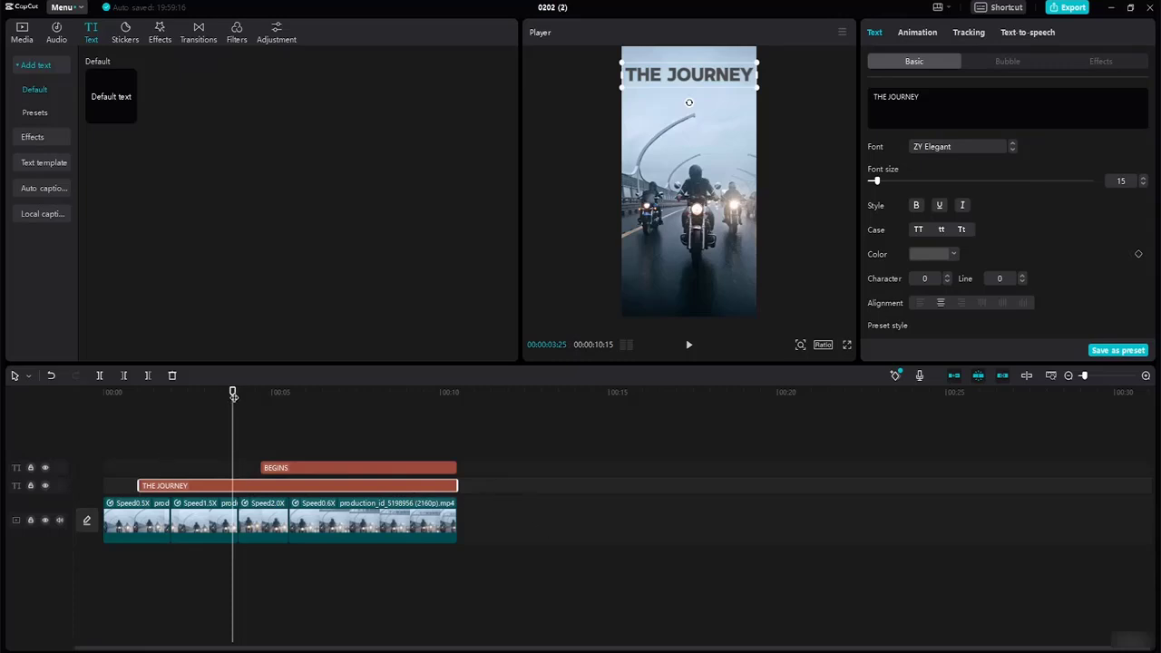
pyautogui.moveTo(233, 394); pyautogui.dragTo(266, 445)
# Move "BEGINS" up, centered close beneath "THE JOURNEY", and check the two-line title in full screen.
pyautogui.click(718, 113)
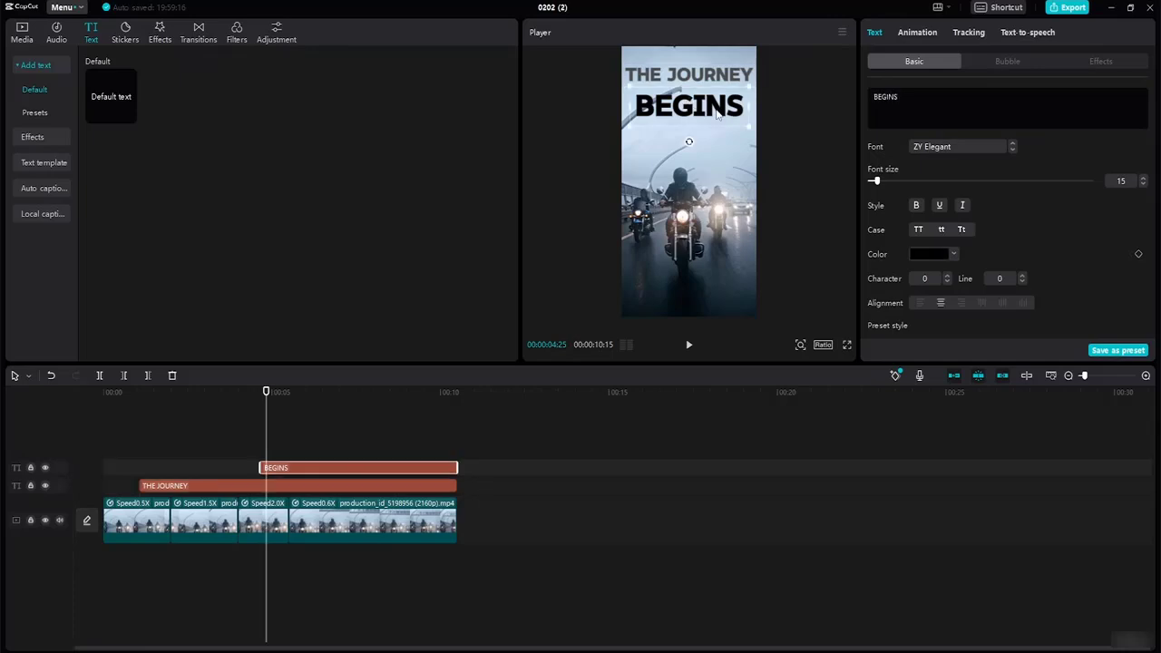
pyautogui.moveTo(716, 114); pyautogui.dragTo(715, 107)
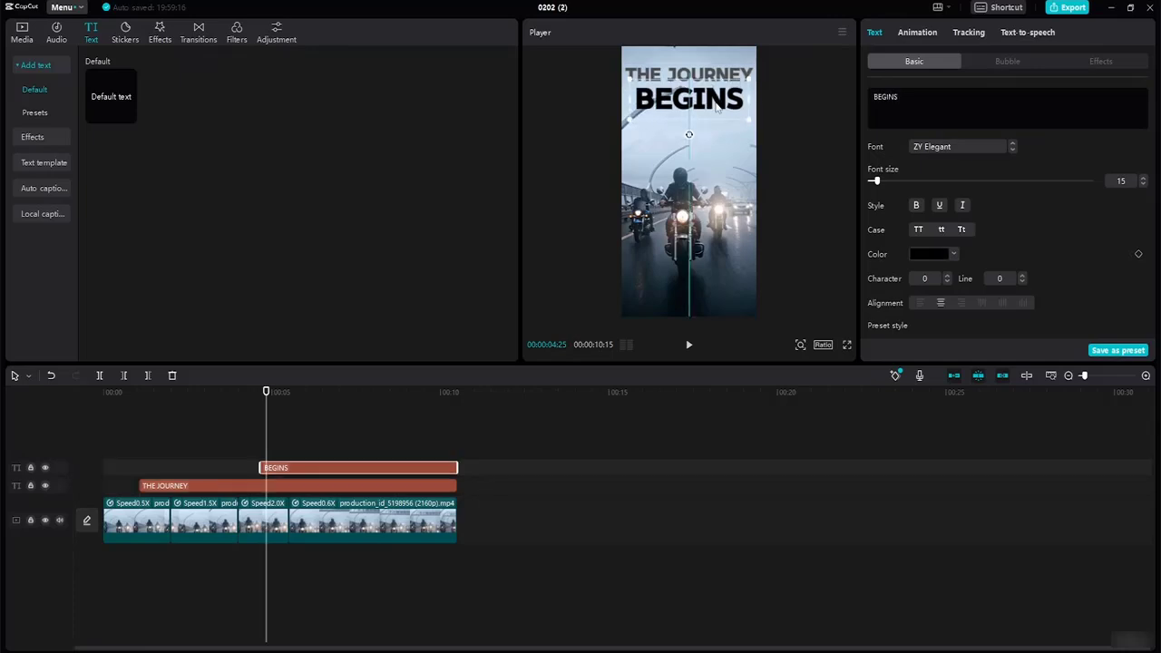
pyautogui.click(720, 145)
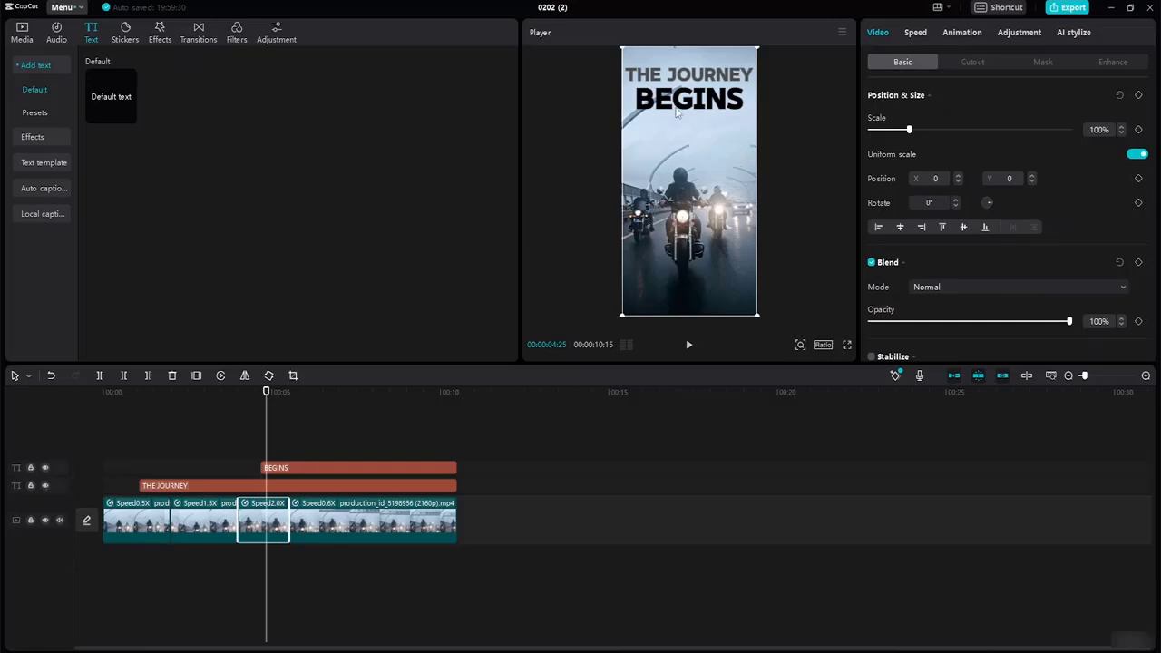
pyautogui.click(706, 102)
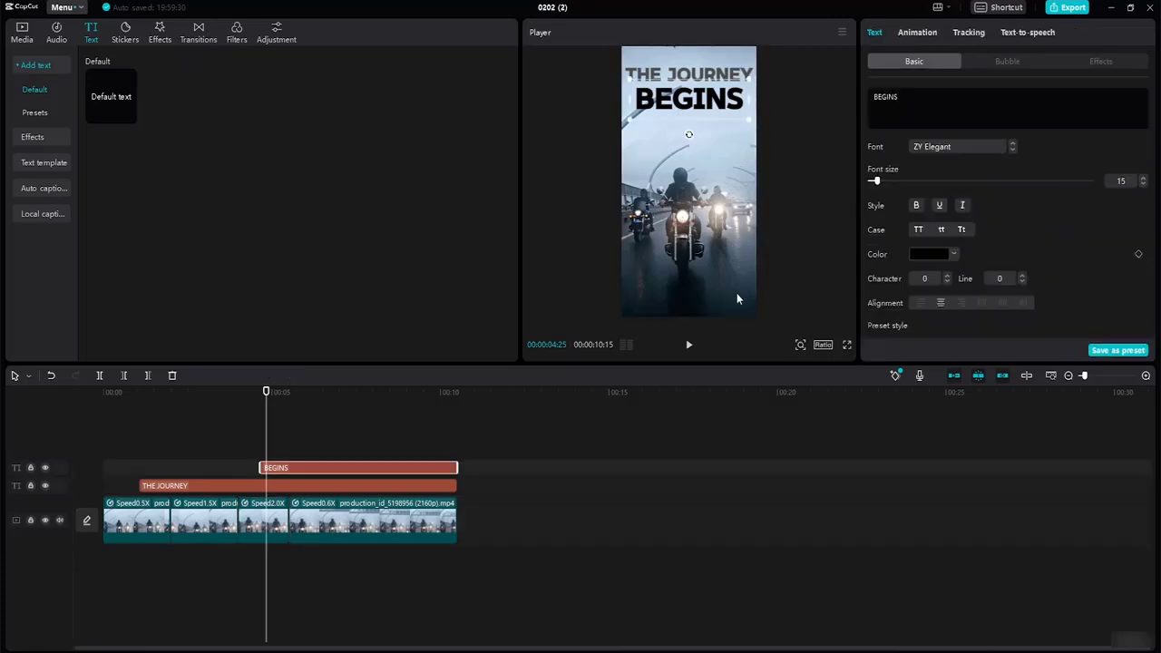
pyautogui.click(845, 347)
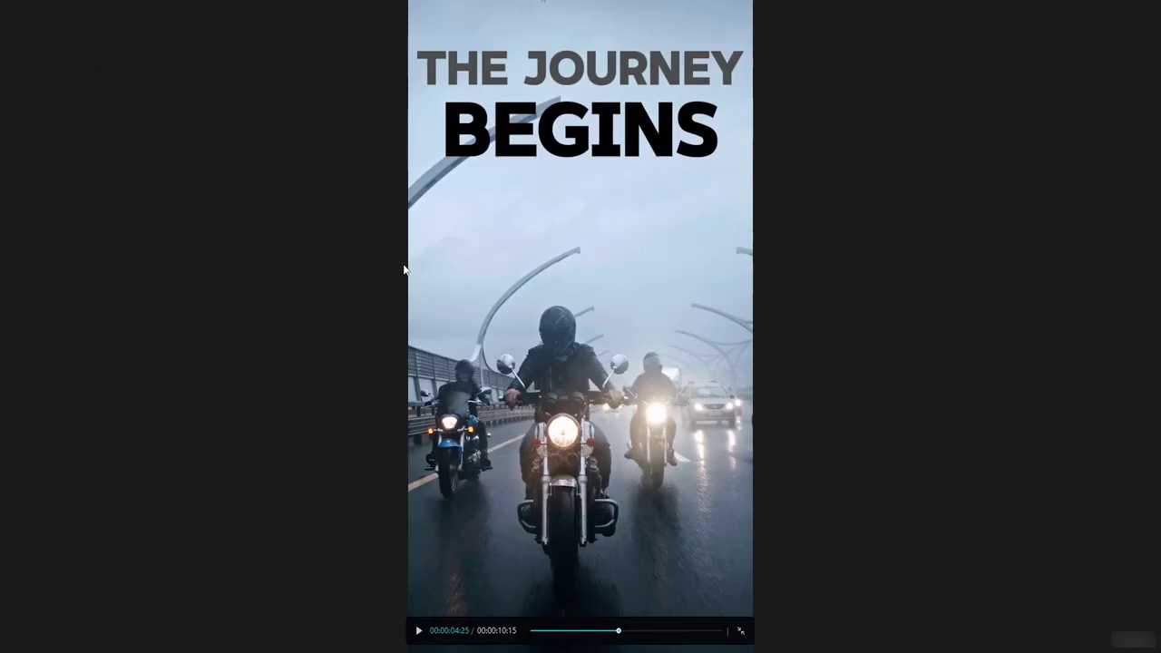
pyautogui.press('Escape')
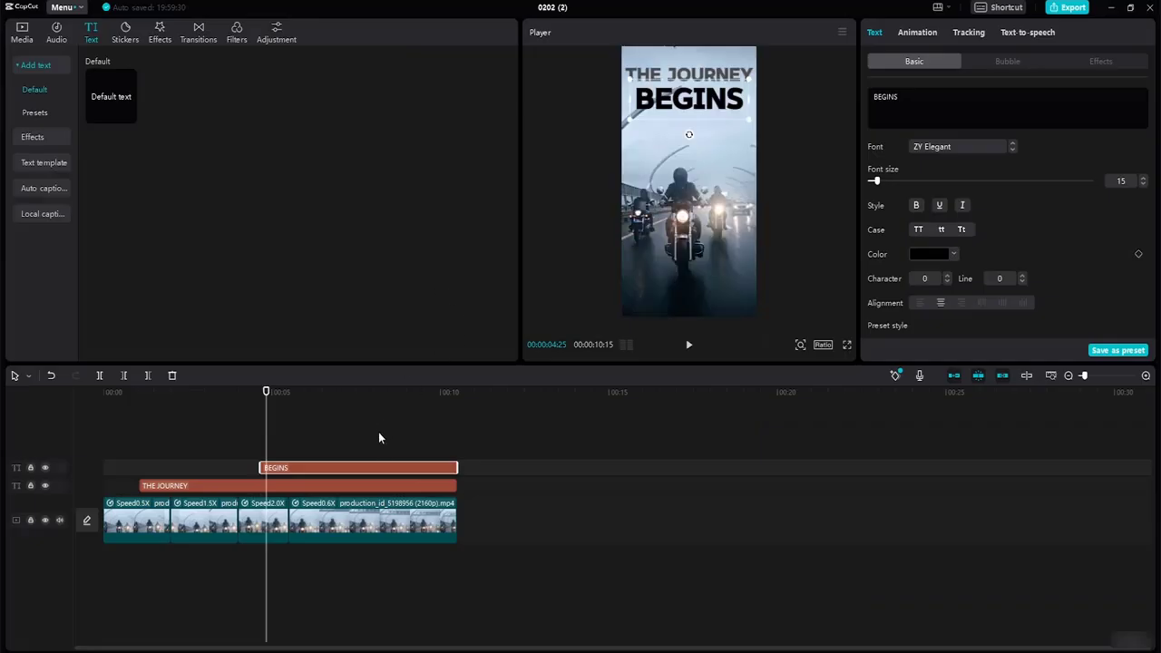
# Fade in "THE JOURNEY" with opacity keyframes of 0% at 00:00:01:02 and 100% at 00:00:02:09.
pyautogui.click(226, 485)
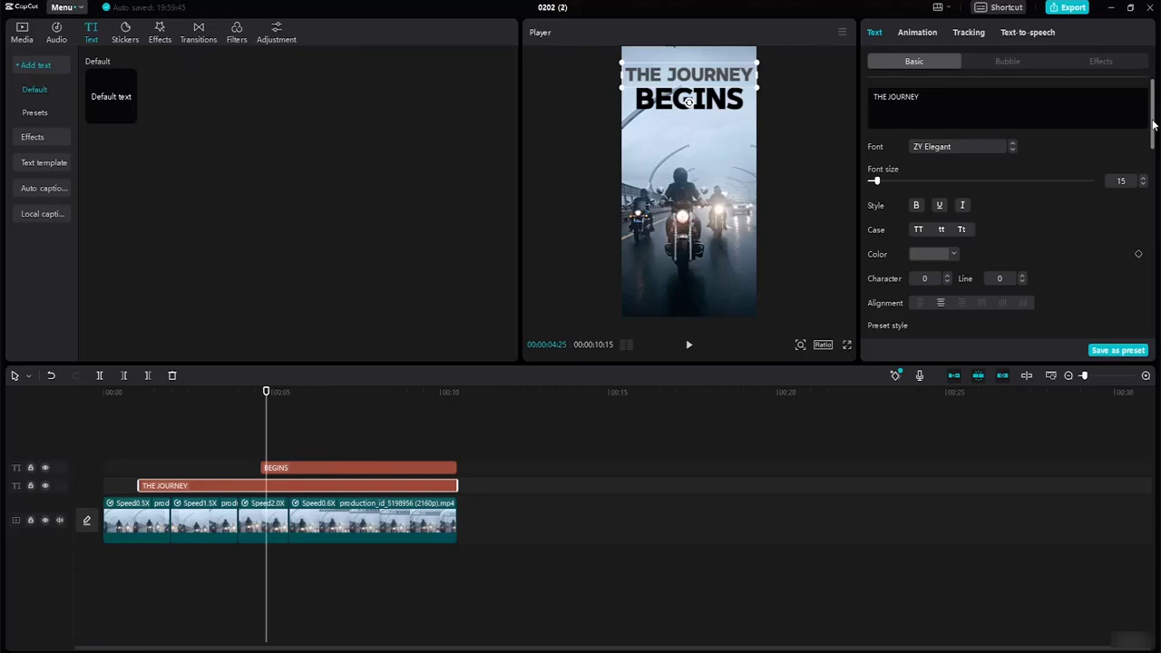
pyautogui.scroll(-2, 1154, 131)
pyautogui.moveTo(1154, 141)
pyautogui.mouseDown()
pyautogui.moveTo(1158, 247)
pyautogui.moveTo(1158, 233)
pyautogui.mouseUp()
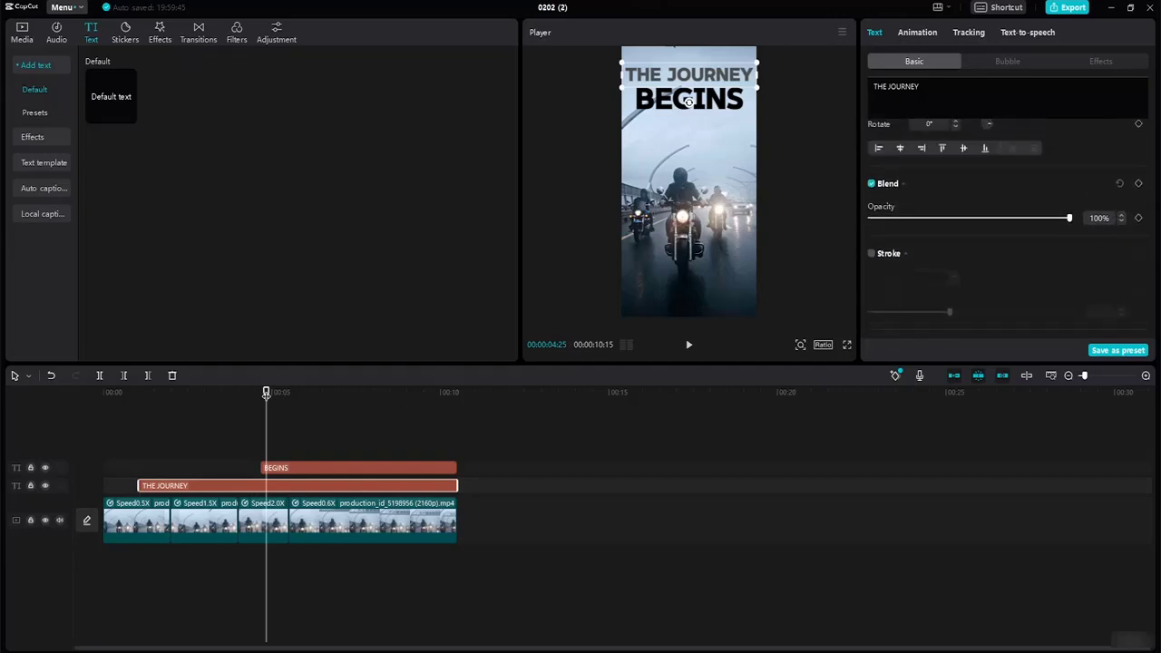
pyautogui.moveTo(266, 395); pyautogui.dragTo(138, 399)
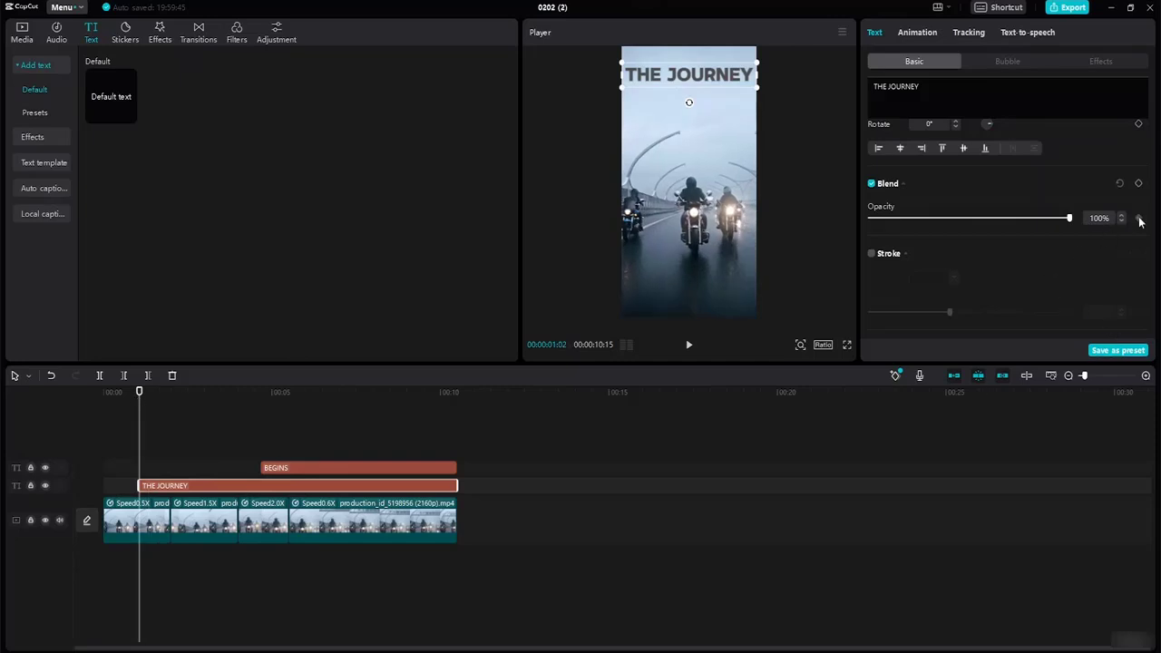
pyautogui.click(1138, 217)
pyautogui.moveTo(1069, 218); pyautogui.dragTo(837, 240)
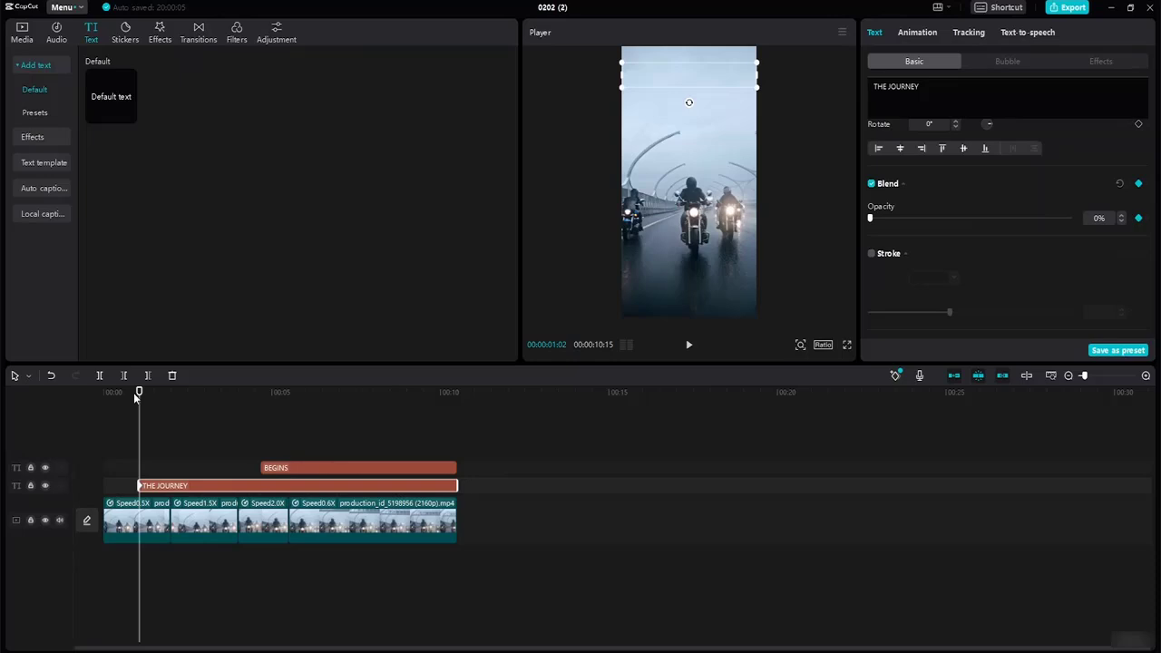
pyautogui.moveTo(140, 392); pyautogui.dragTo(180, 409)
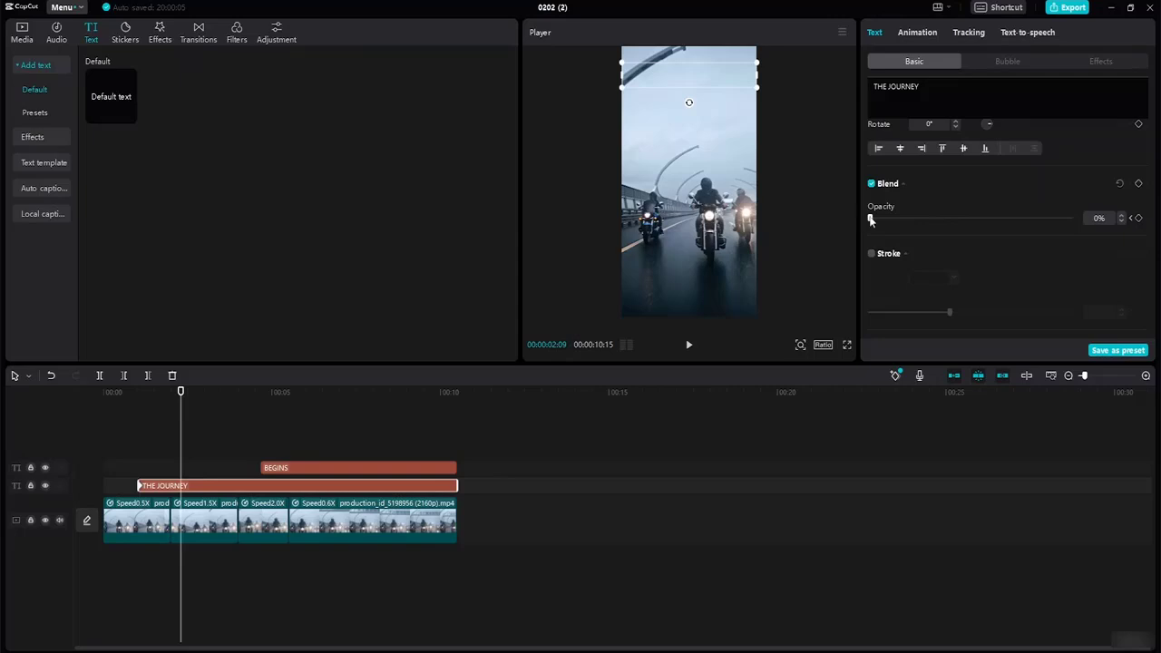
pyautogui.moveTo(869, 219); pyautogui.dragTo(1109, 222)
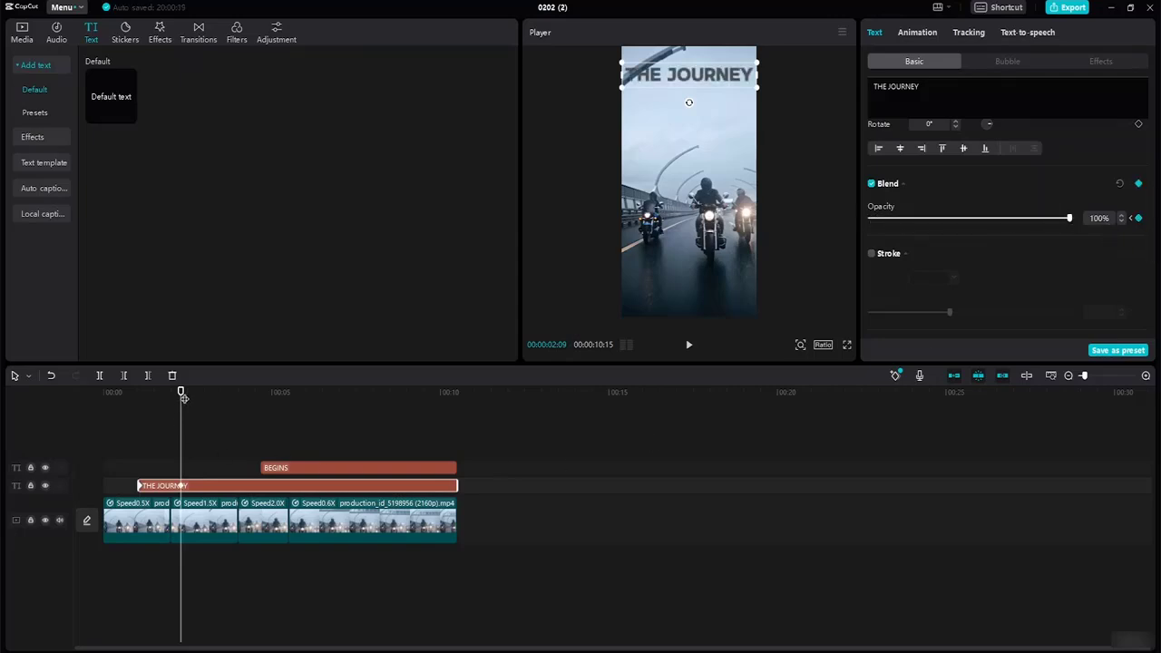
# Fade in "BEGINS" with opacity keyframes of 0% at 00:00:04:20 and 100% at 00:00:05:26.
pyautogui.moveTo(178, 391); pyautogui.dragTo(261, 423)
pyautogui.click(275, 467)
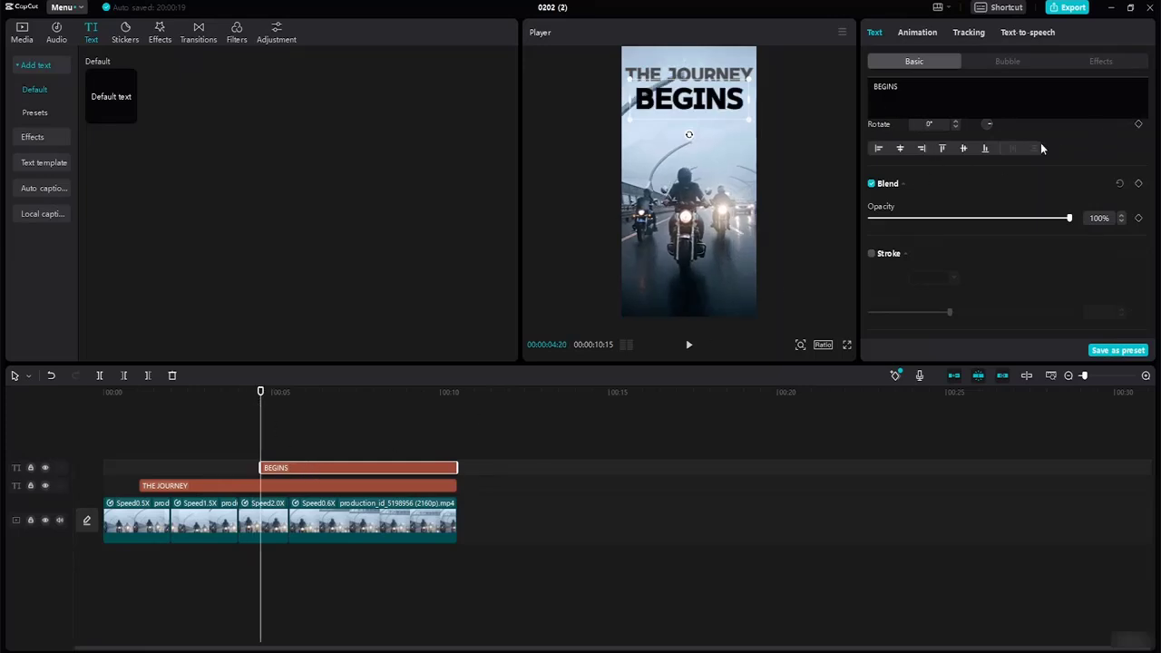
pyautogui.click(1138, 217)
pyautogui.moveTo(1068, 218); pyautogui.dragTo(823, 230)
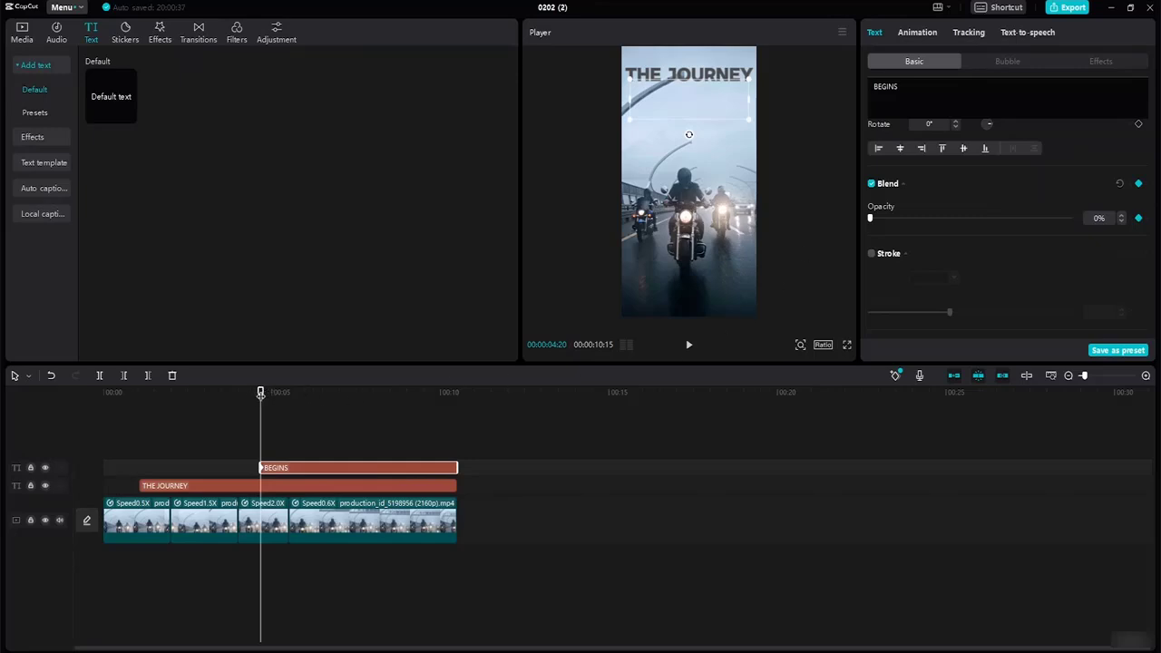
pyautogui.moveTo(260, 393); pyautogui.dragTo(301, 403)
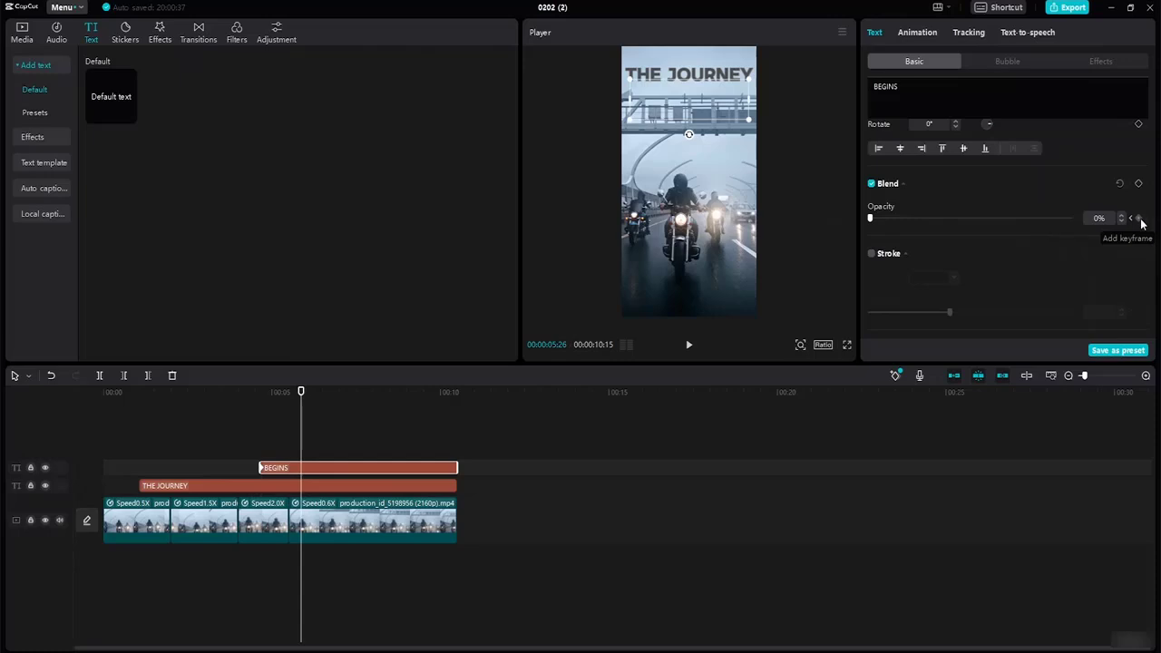
pyautogui.moveTo(870, 221); pyautogui.dragTo(1080, 212)
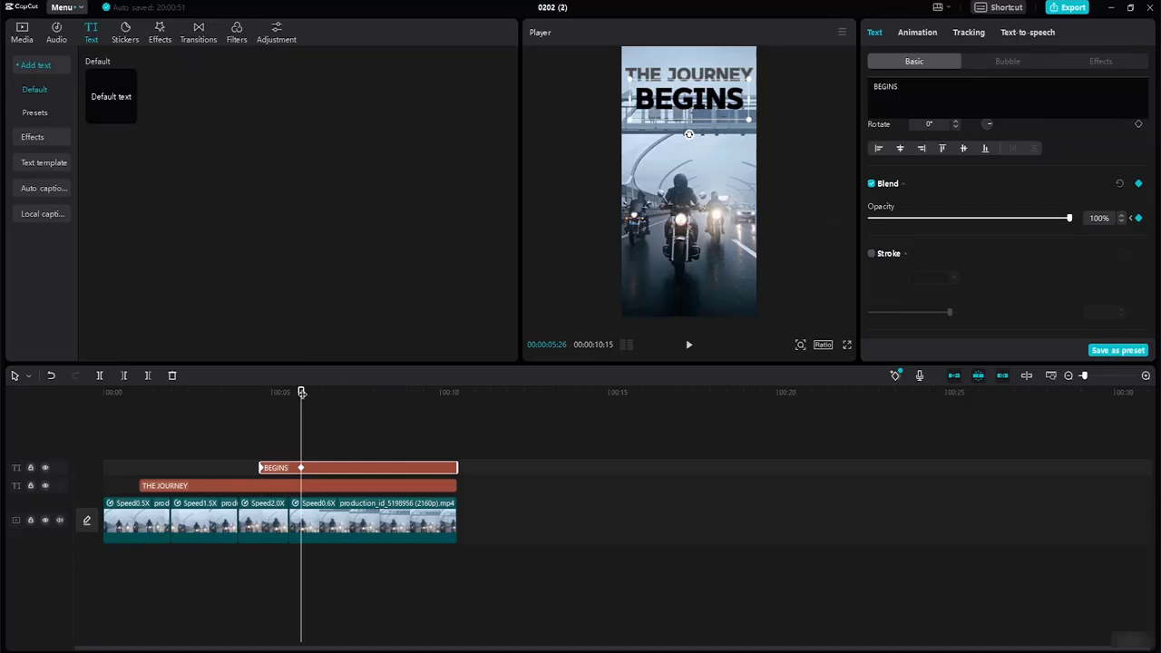
# Fade out "BEGINS" with opacity keyframes of 100% at 00:00:08:29 and 0% at 00:00:10:15.
pyautogui.moveTo(302, 393); pyautogui.dragTo(398, 396)
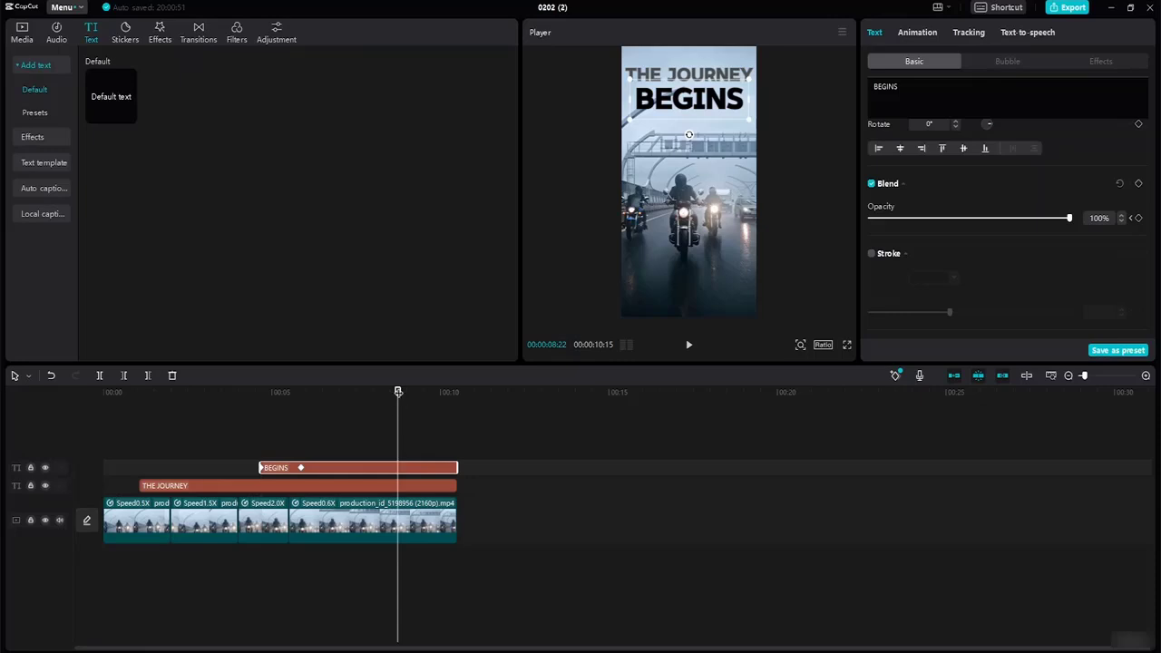
pyautogui.moveTo(397, 392); pyautogui.dragTo(405, 392)
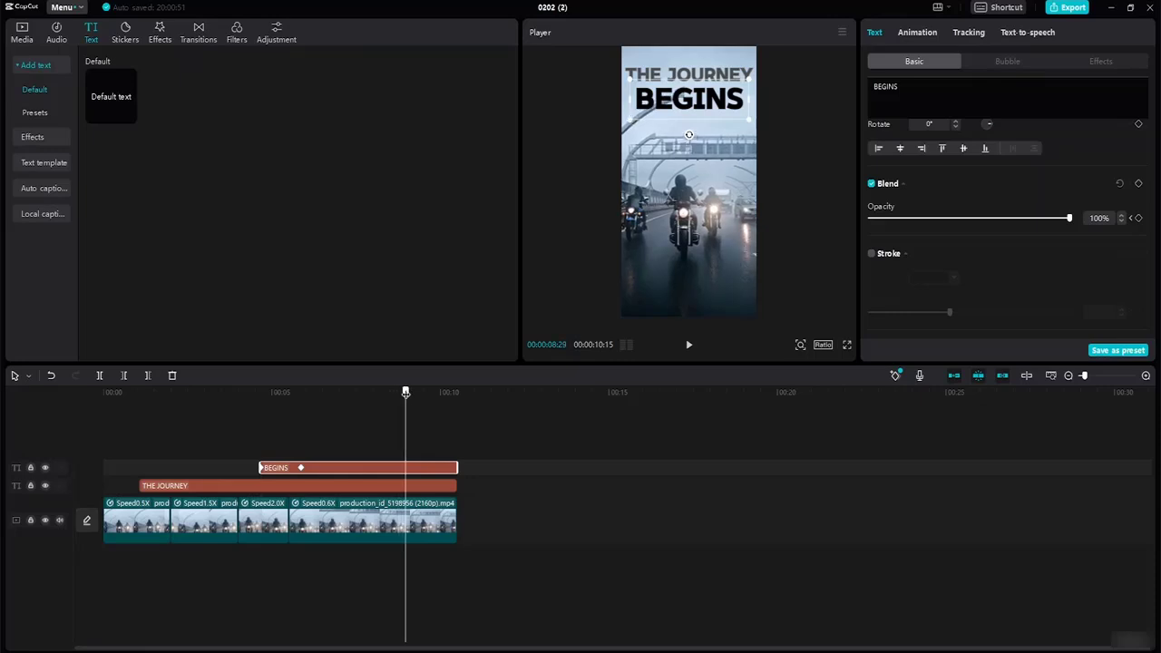
pyautogui.click(1138, 217)
pyautogui.moveTo(406, 392); pyautogui.dragTo(455, 405)
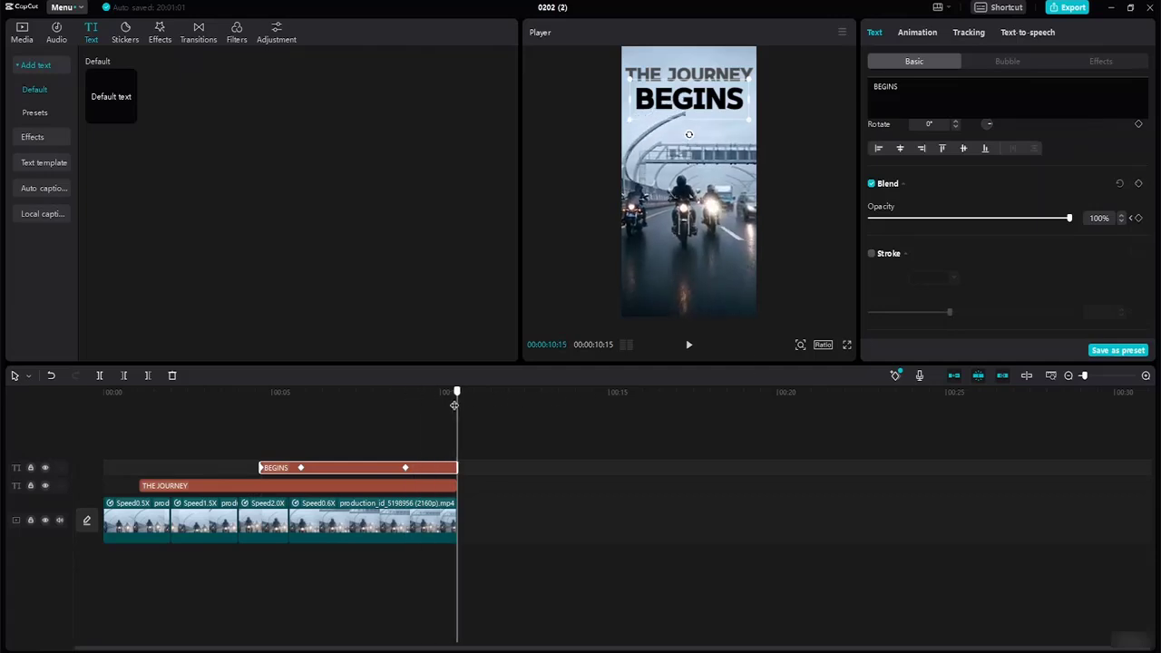
pyautogui.moveTo(1071, 218); pyautogui.dragTo(800, 227)
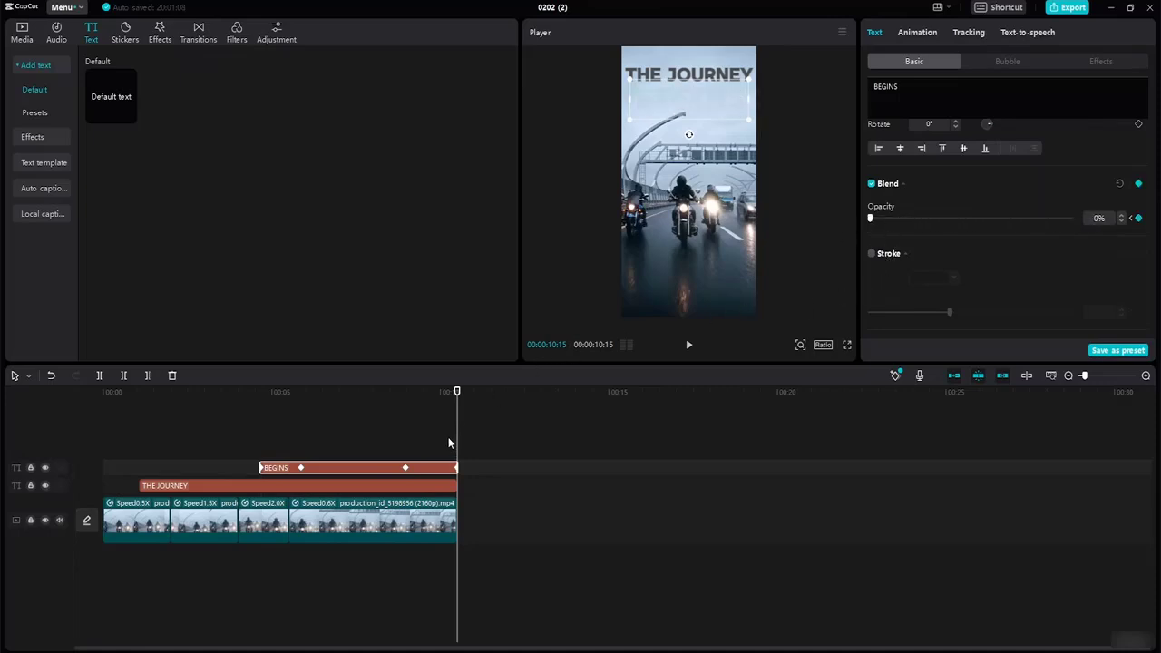
# Fade out "THE JOURNEY" with opacity keyframes of 100% at 00:00:09:05 and 0% at 00:00:10:15, and play the whole video back.
pyautogui.click(450, 487)
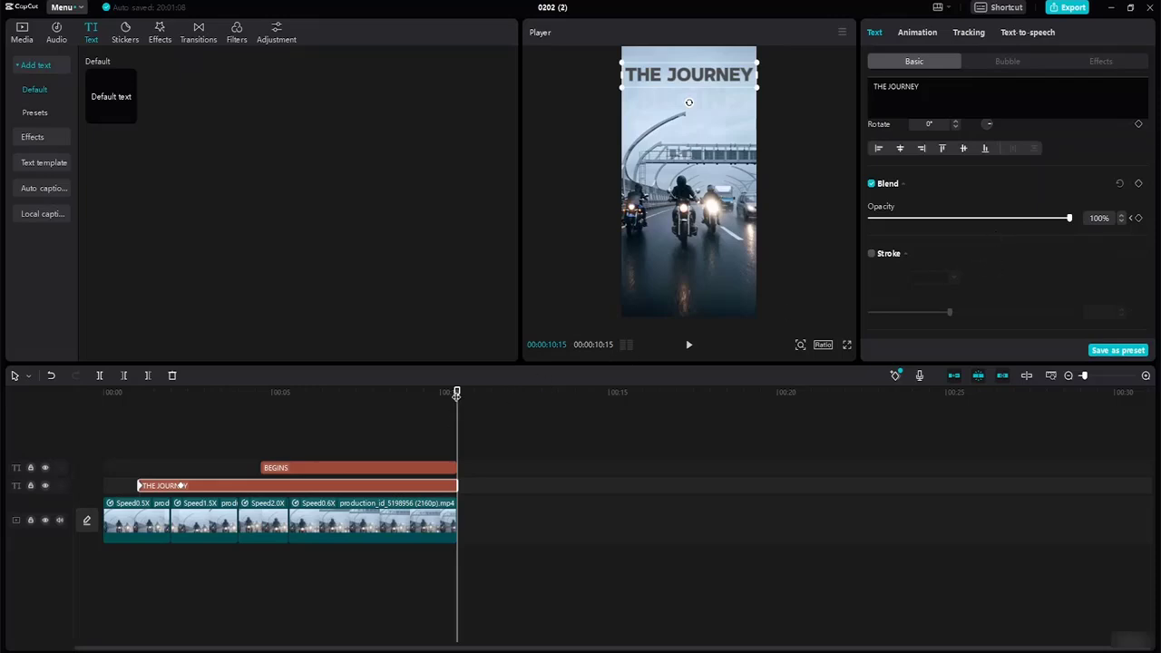
pyautogui.moveTo(456, 393); pyautogui.dragTo(412, 410)
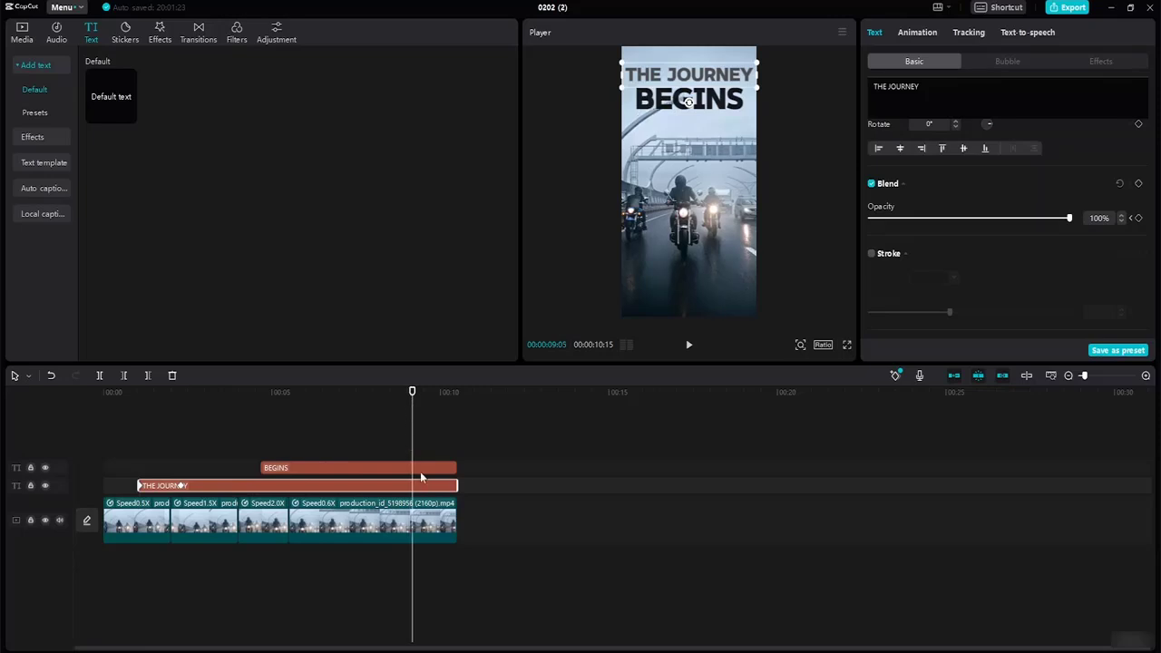
pyautogui.click(1138, 219)
pyautogui.moveTo(414, 393); pyautogui.dragTo(457, 399)
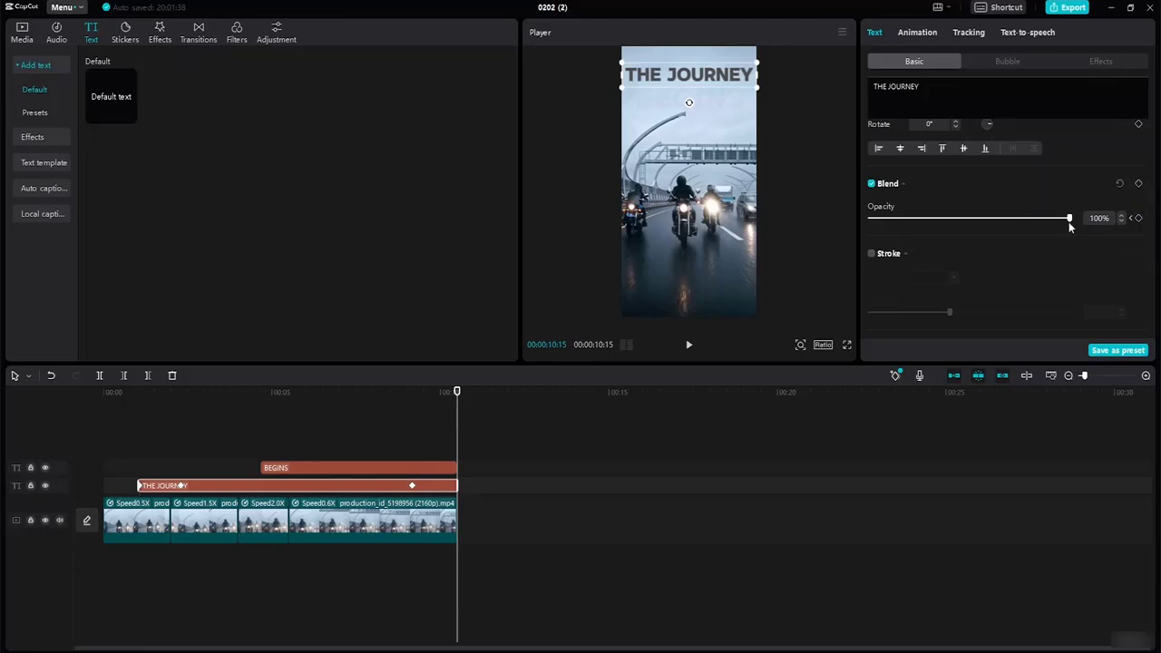
pyautogui.moveTo(1068, 219); pyautogui.dragTo(814, 229)
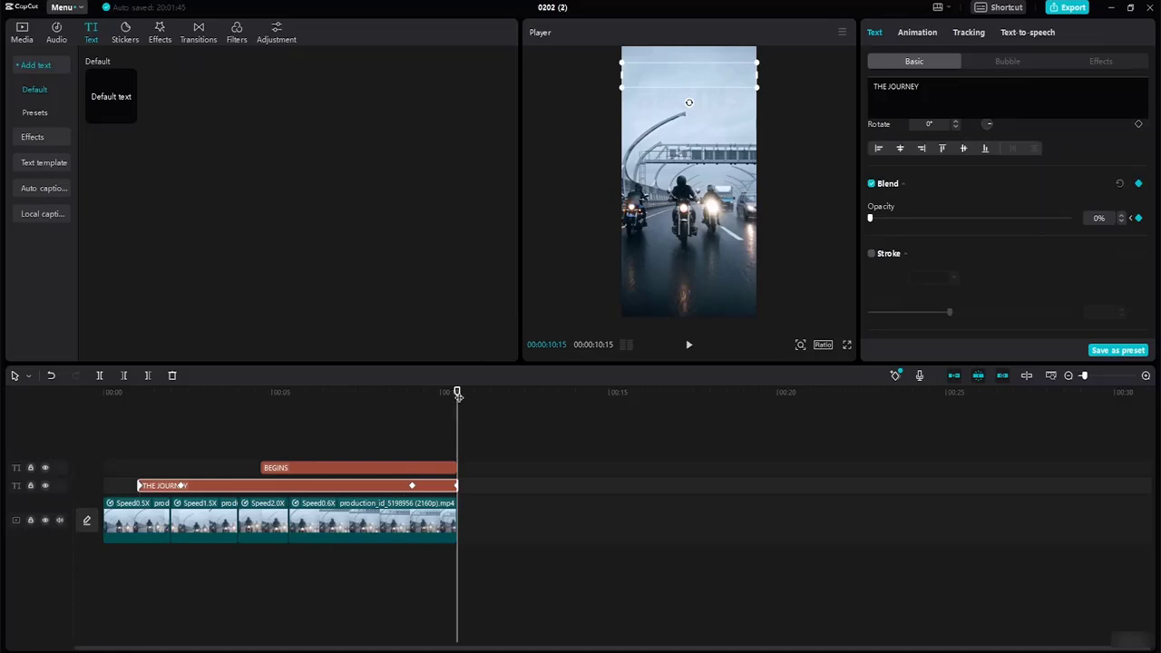
pyautogui.moveTo(449, 393); pyautogui.dragTo(50, 333)
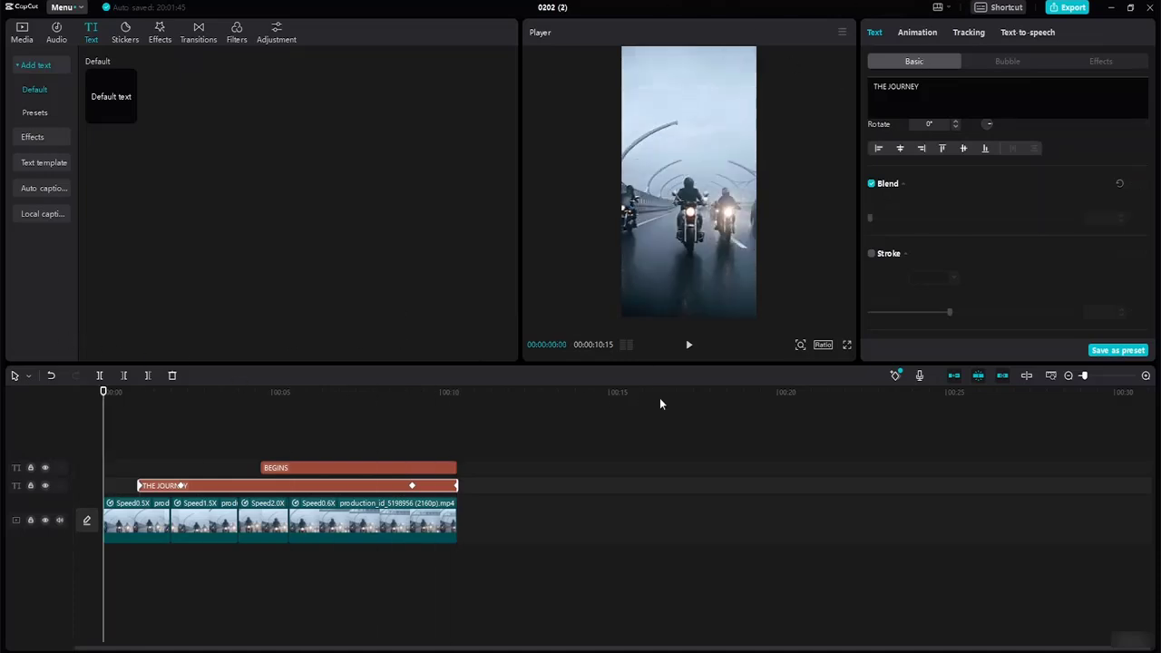
pyautogui.click(690, 345)
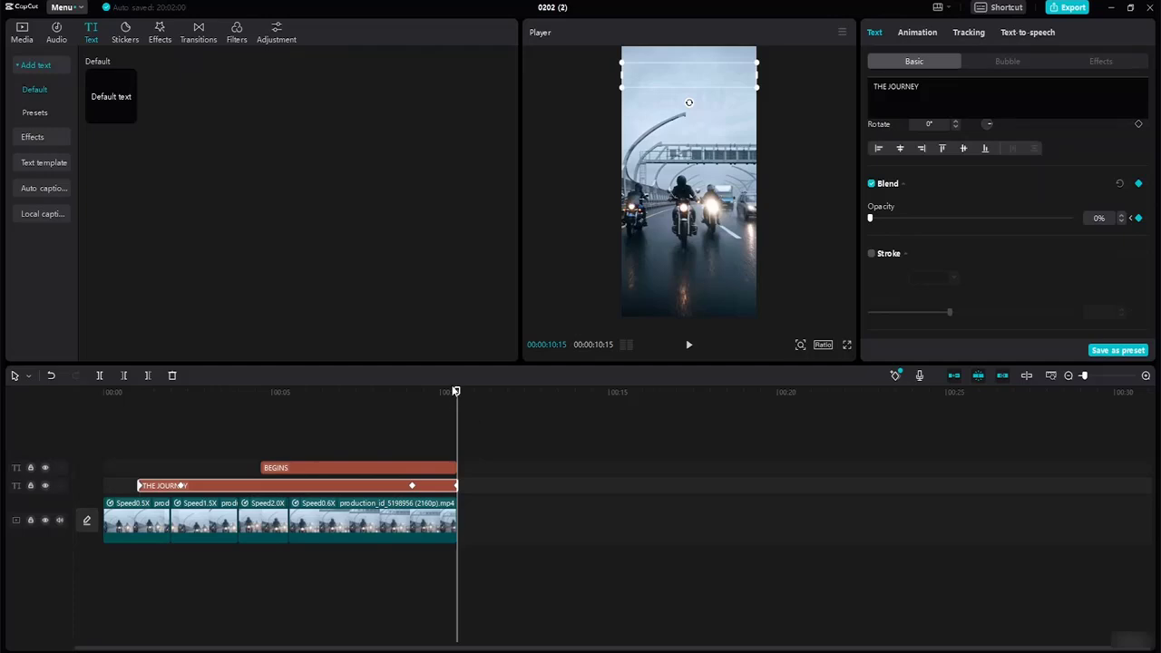
pyautogui.moveTo(455, 392); pyautogui.dragTo(18, 365)
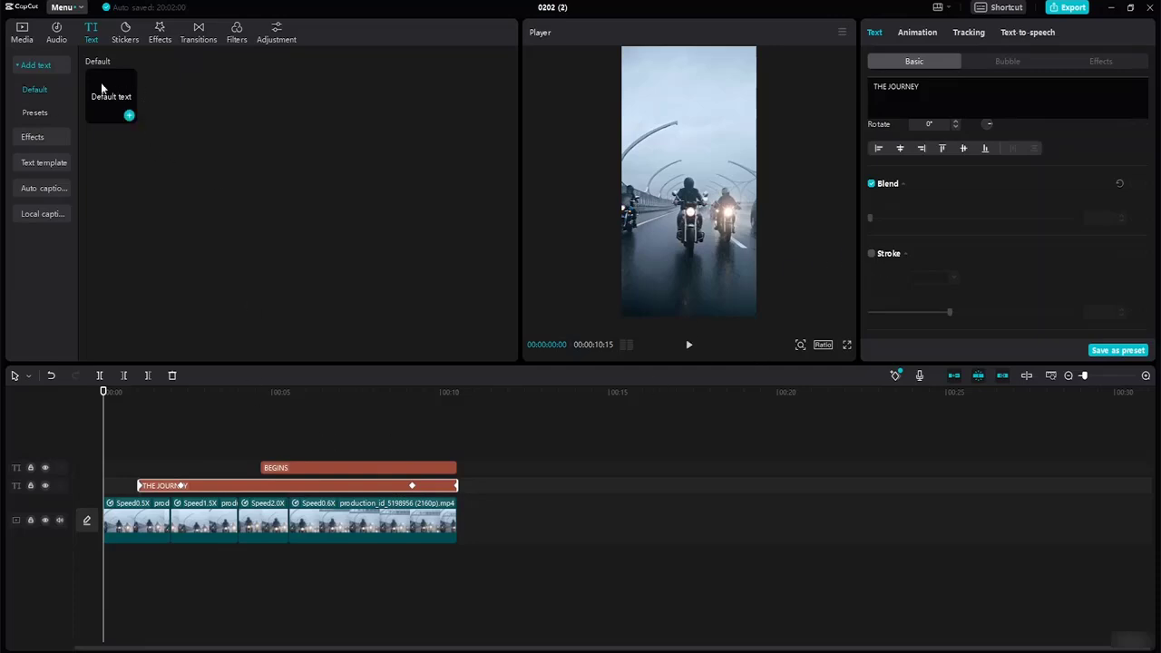
# Import the images "pngwing.com (2)" and "Reel" from the Images folder of the Capcut tutorial resource files.
pyautogui.click(22, 32)
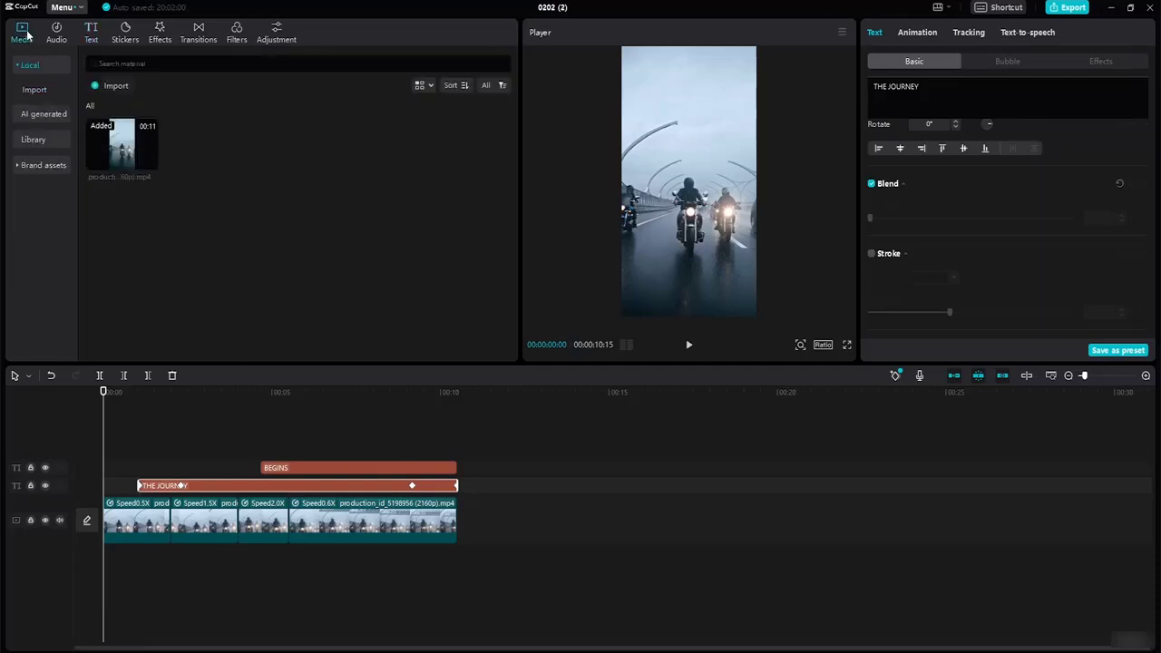
pyautogui.click(118, 87)
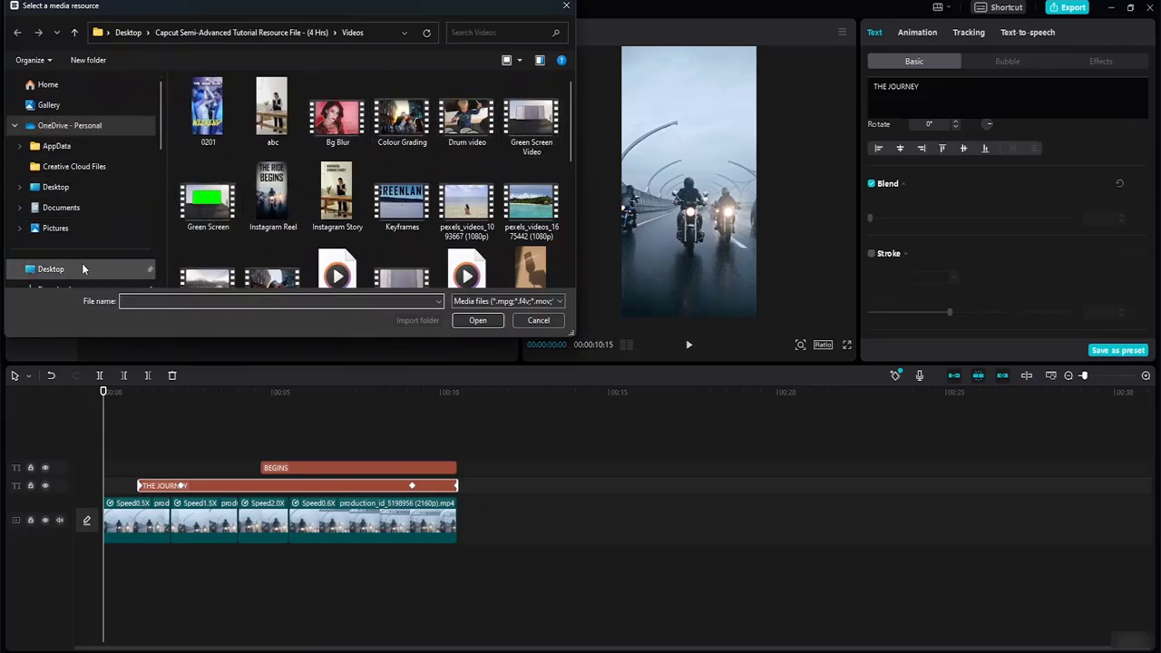
pyautogui.click(51, 268)
pyautogui.doubleClick(258, 142)
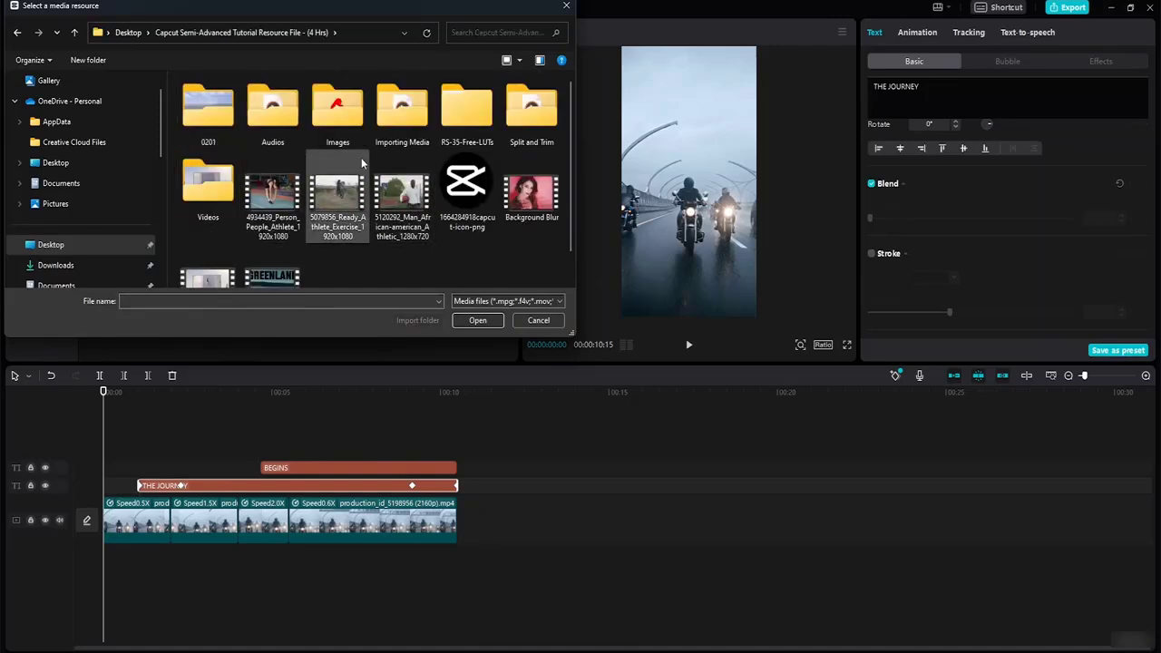
pyautogui.doubleClick(336, 111)
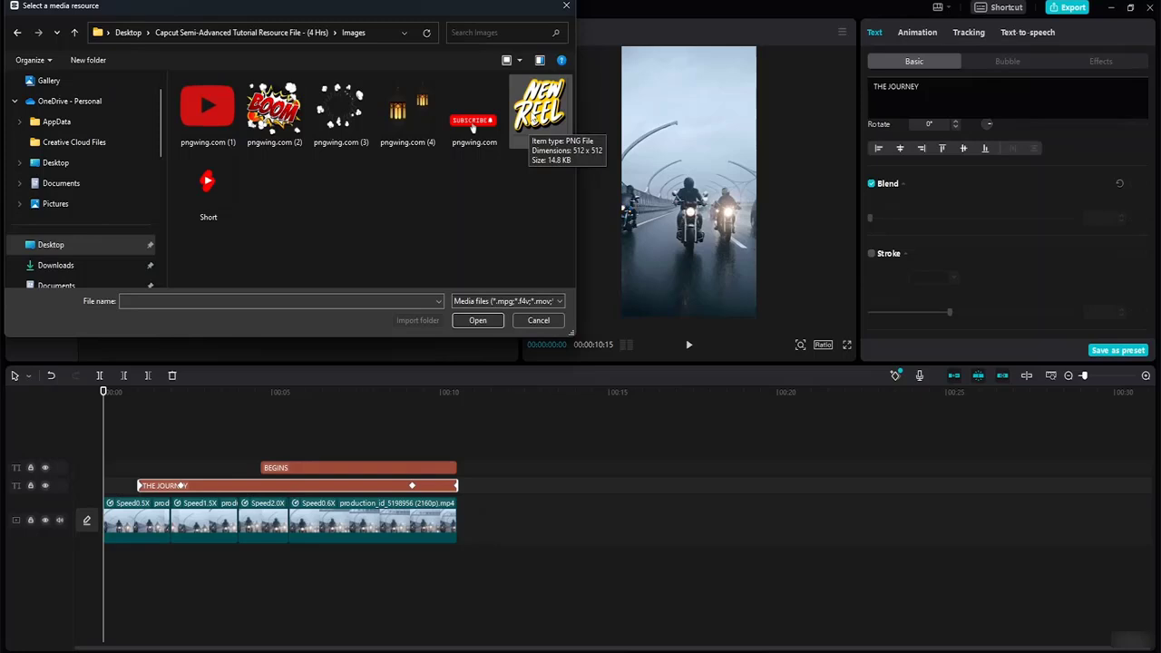
pyautogui.click(529, 120)
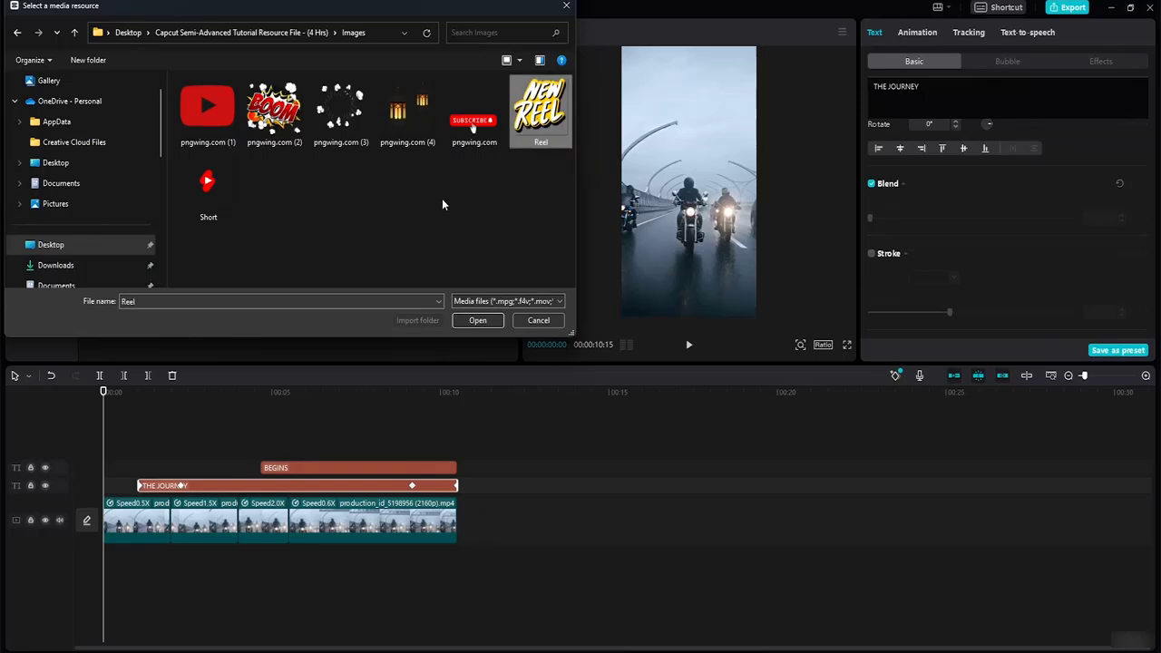
pyautogui.keyDown('ctrl'); pyautogui.click(287, 128); pyautogui.keyUp('ctrl')
pyautogui.click(471, 321)
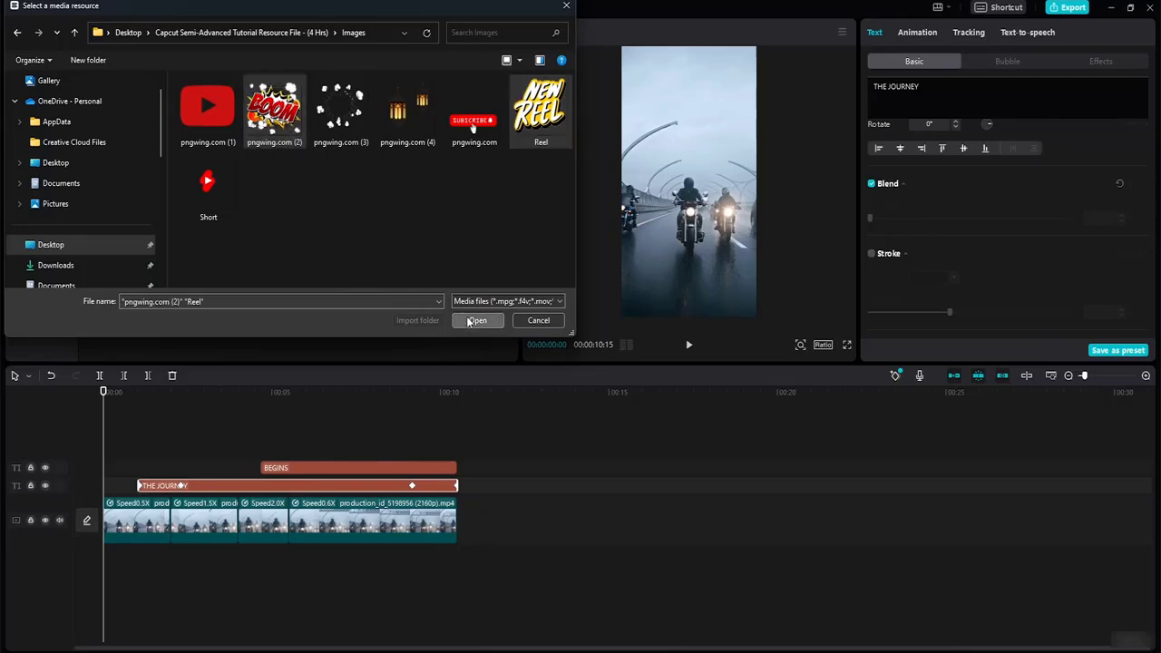
pyautogui.click(242, 245)
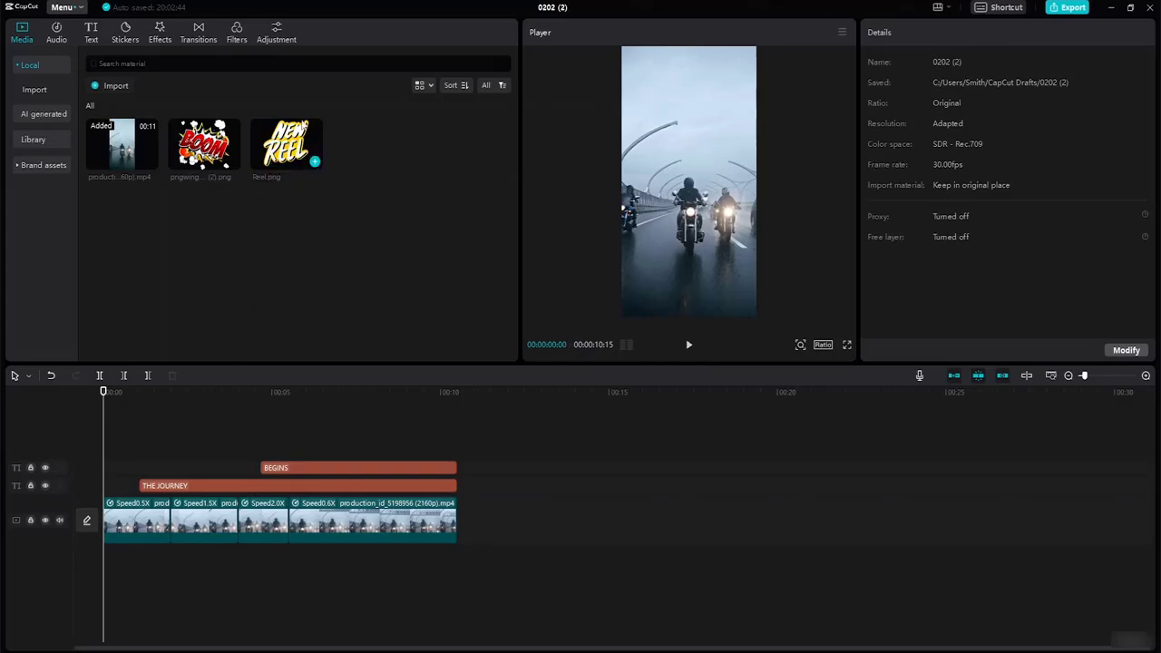
# Place Reel.png above the video at the start of the timeline and shift it slightly down to Y -55.
pyautogui.moveTo(285, 145); pyautogui.dragTo(156, 433)
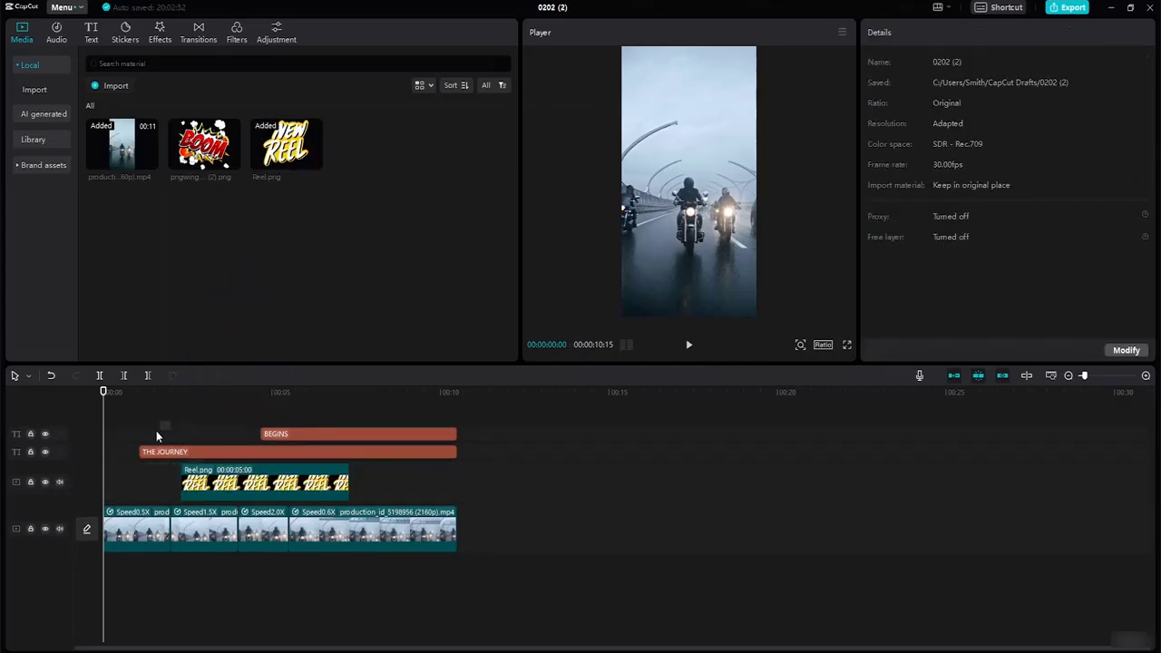
pyautogui.moveTo(242, 490); pyautogui.dragTo(162, 488)
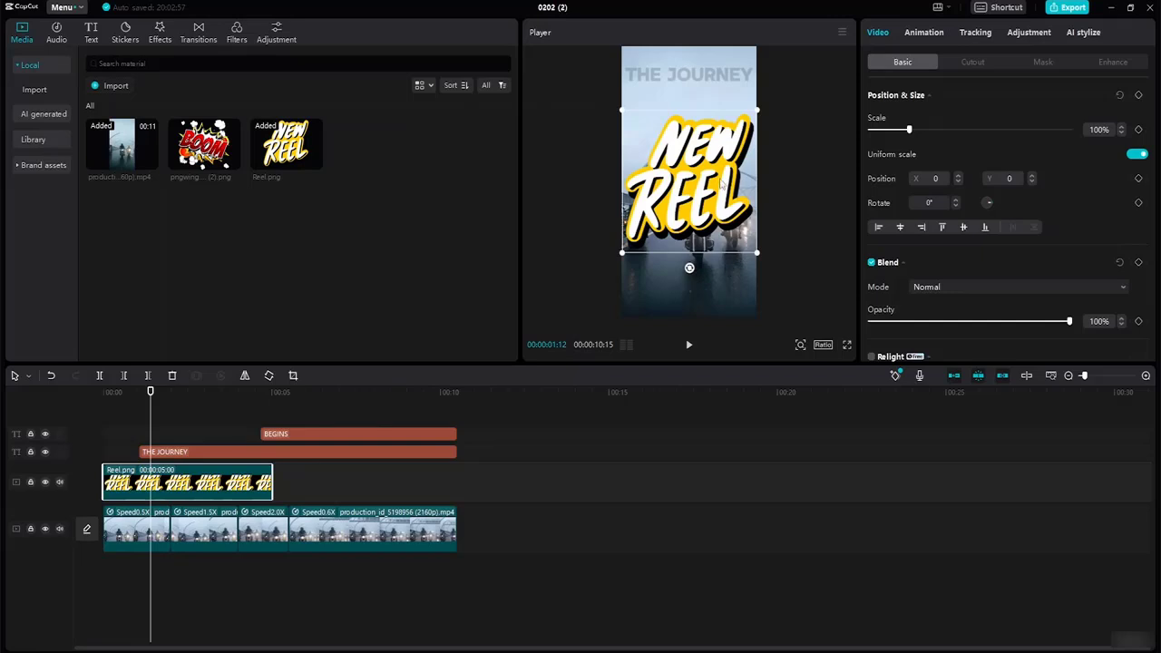
pyautogui.moveTo(719, 185); pyautogui.dragTo(716, 189)
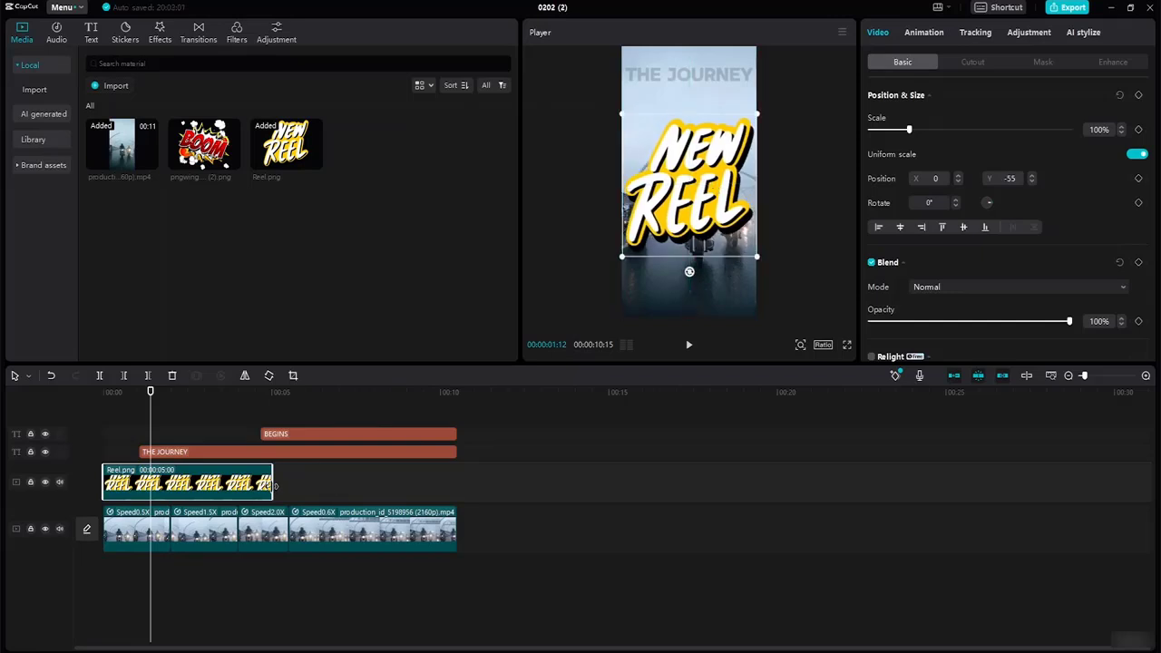
# Trim the Reel.png overlay to about 0.8 seconds and play the opening of the video to check it.
pyautogui.moveTo(271, 485); pyautogui.dragTo(132, 481)
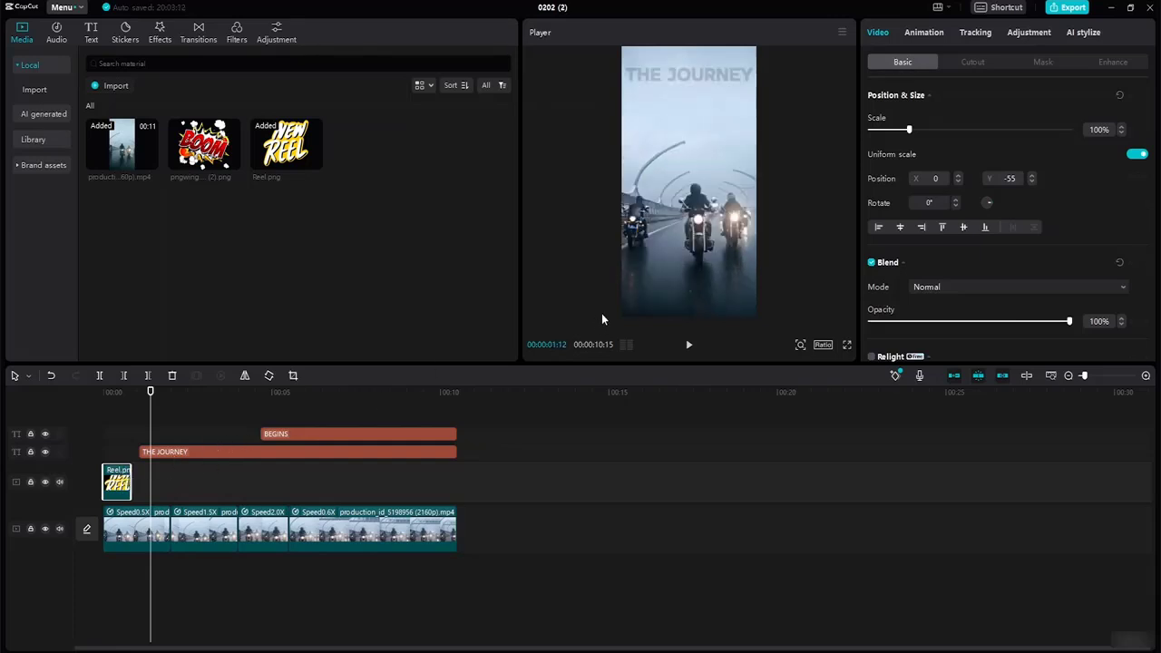
pyautogui.click(95, 390)
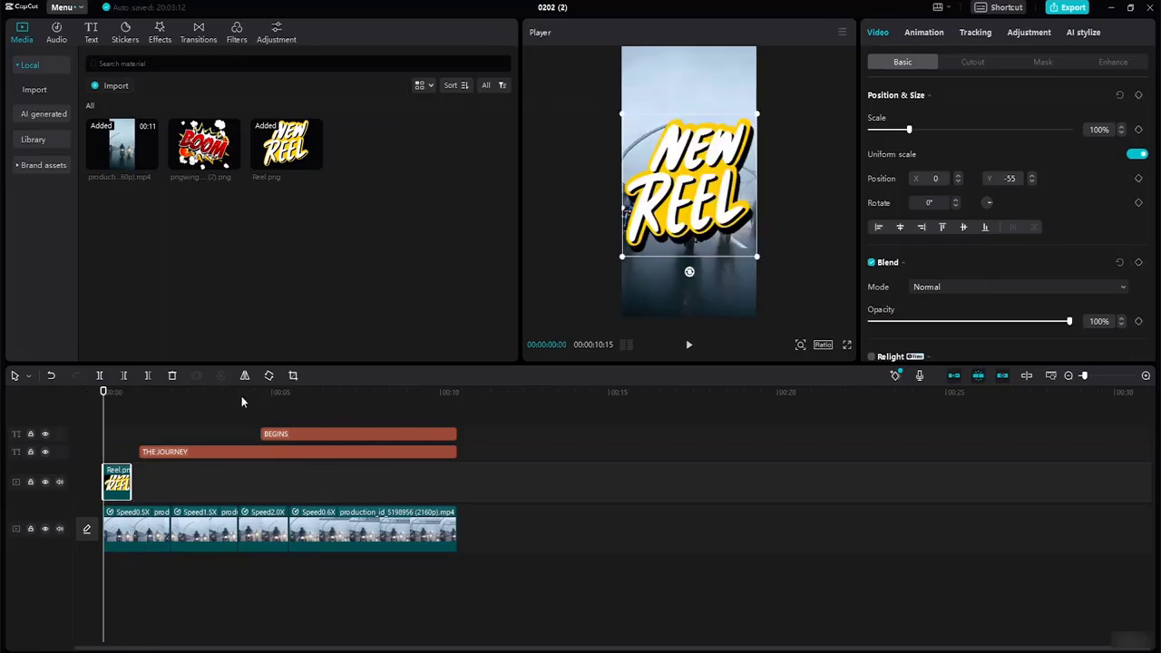
pyautogui.click(689, 344)
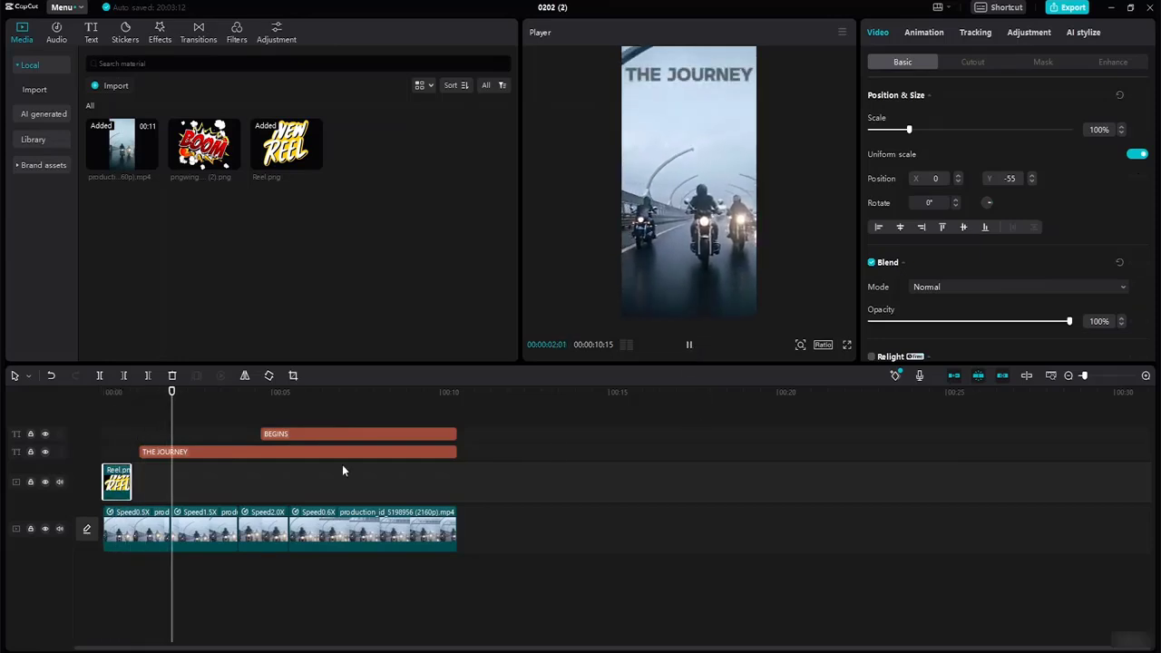
pyautogui.click(243, 489)
pyautogui.click(115, 485)
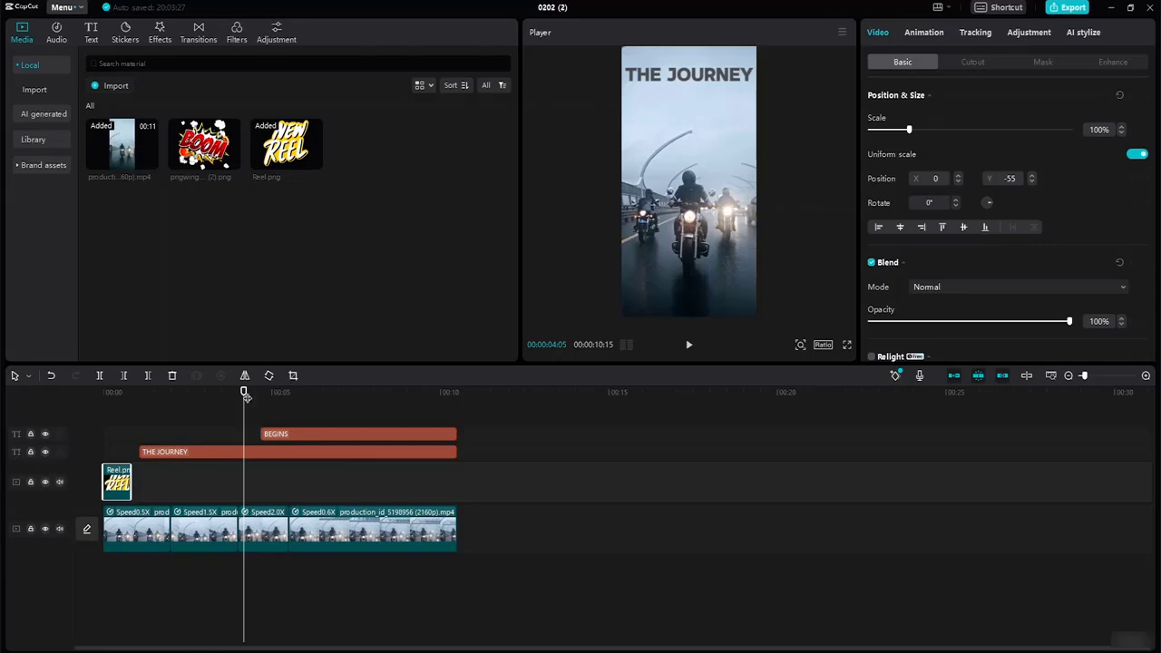
# Fade in Reel.png with opacity keyframes of 0% at 00:00:00:00 and 100% at 00:00:00:24, and preview the opening.
pyautogui.moveTo(244, 392); pyautogui.dragTo(100, 402)
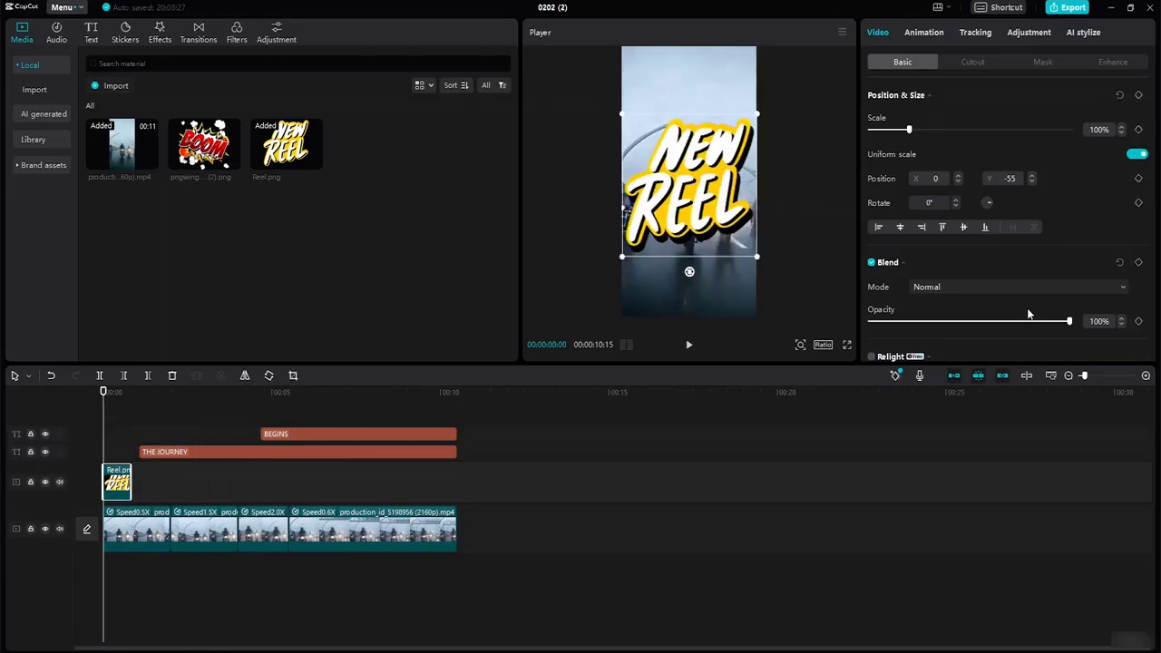
pyautogui.click(1138, 321)
pyautogui.moveTo(1068, 321); pyautogui.dragTo(852, 322)
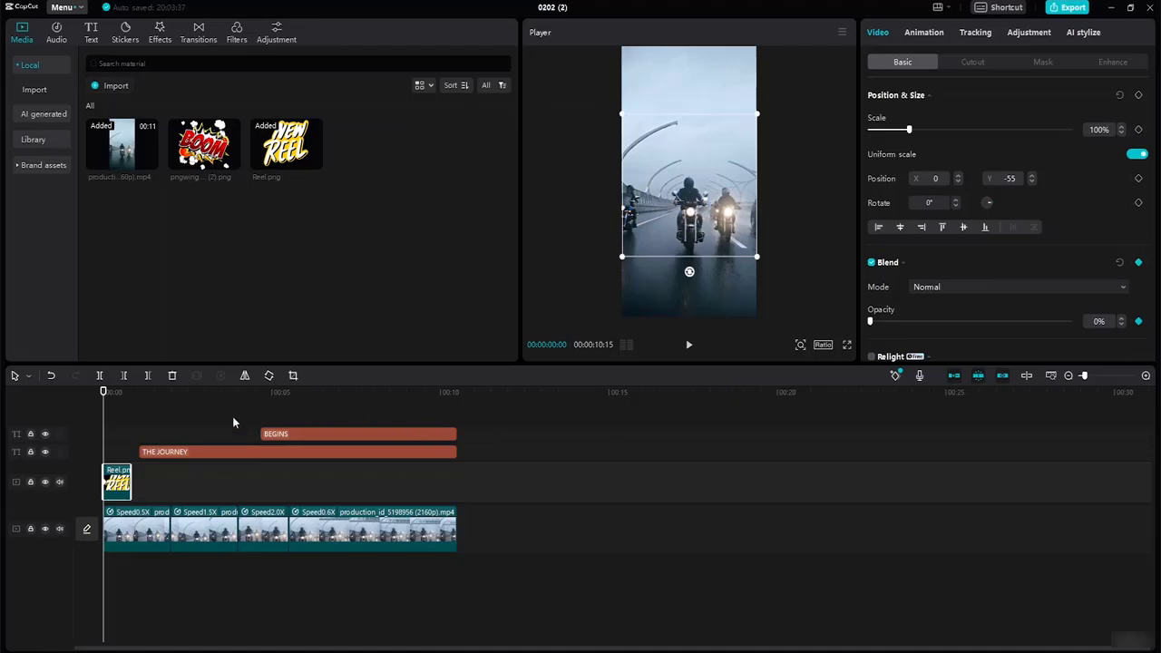
pyautogui.moveTo(104, 392); pyautogui.dragTo(130, 392)
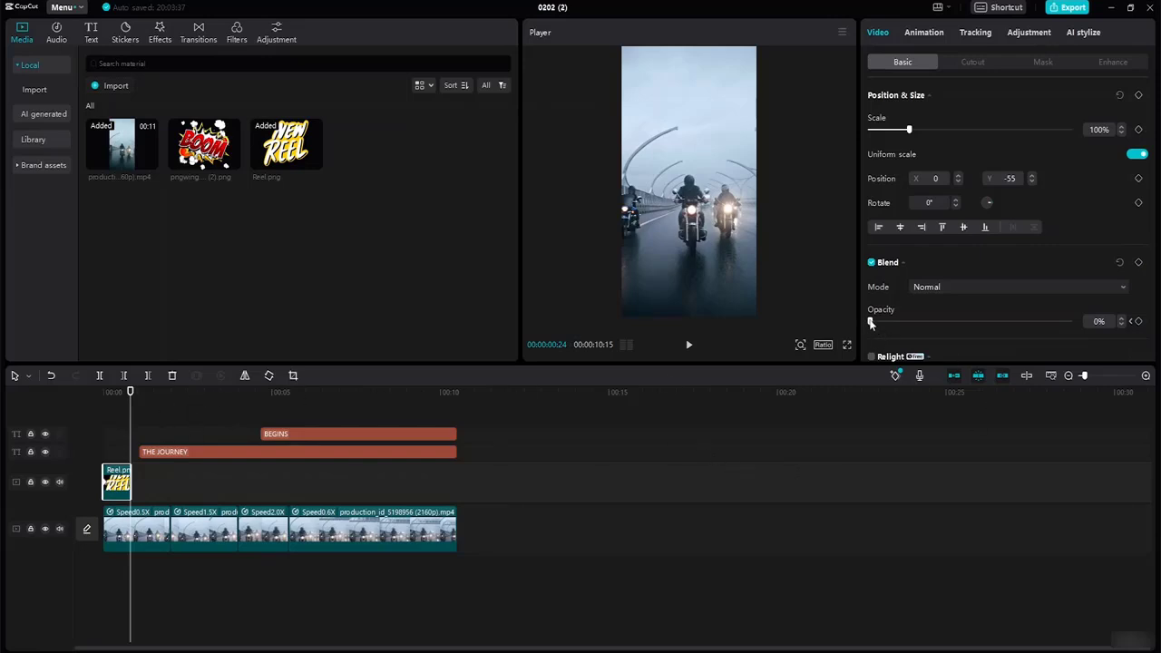
pyautogui.moveTo(870, 322); pyautogui.dragTo(1103, 342)
pyautogui.moveTo(130, 393); pyautogui.dragTo(94, 393)
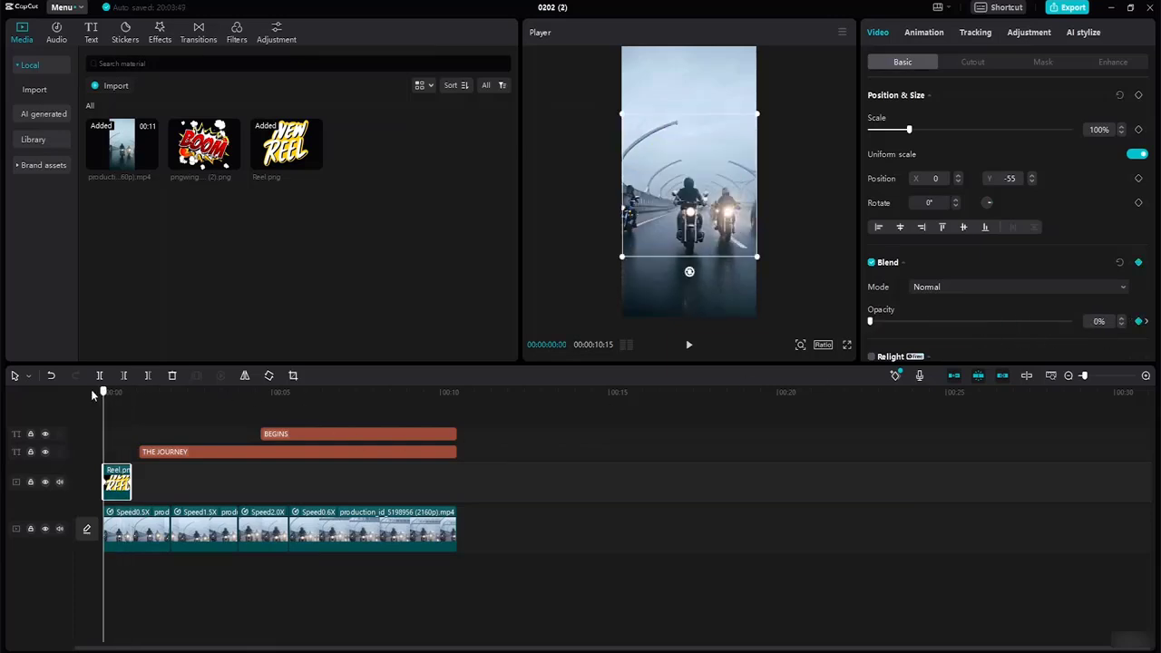
pyautogui.click(688, 344)
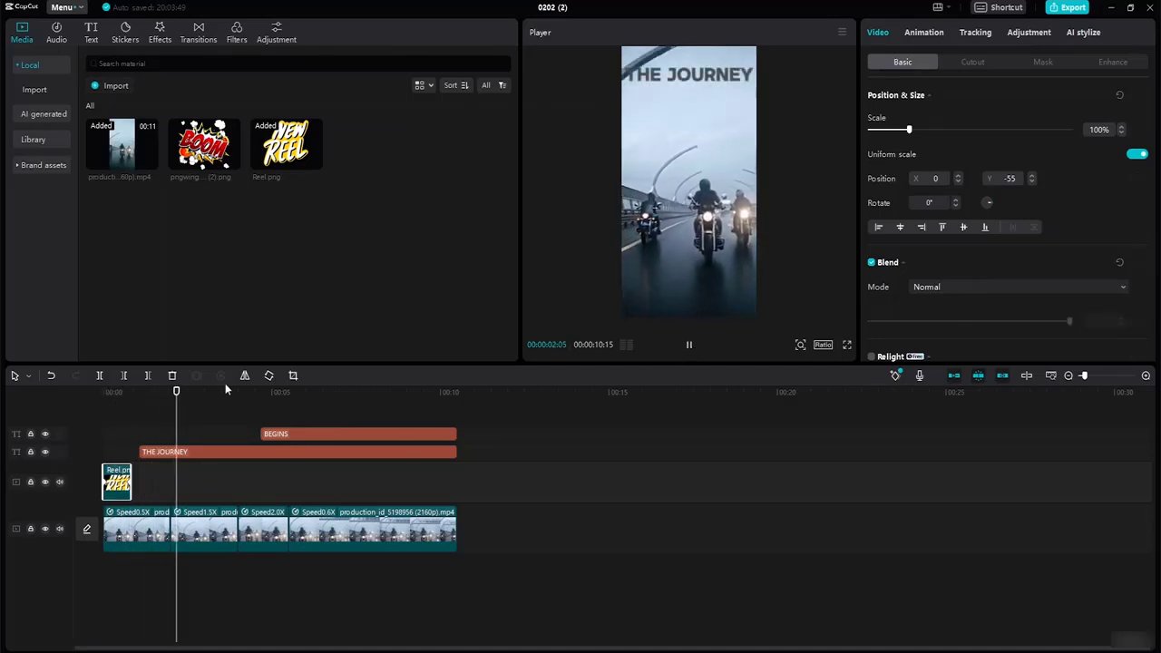
pyautogui.moveTo(190, 391); pyautogui.dragTo(116, 392)
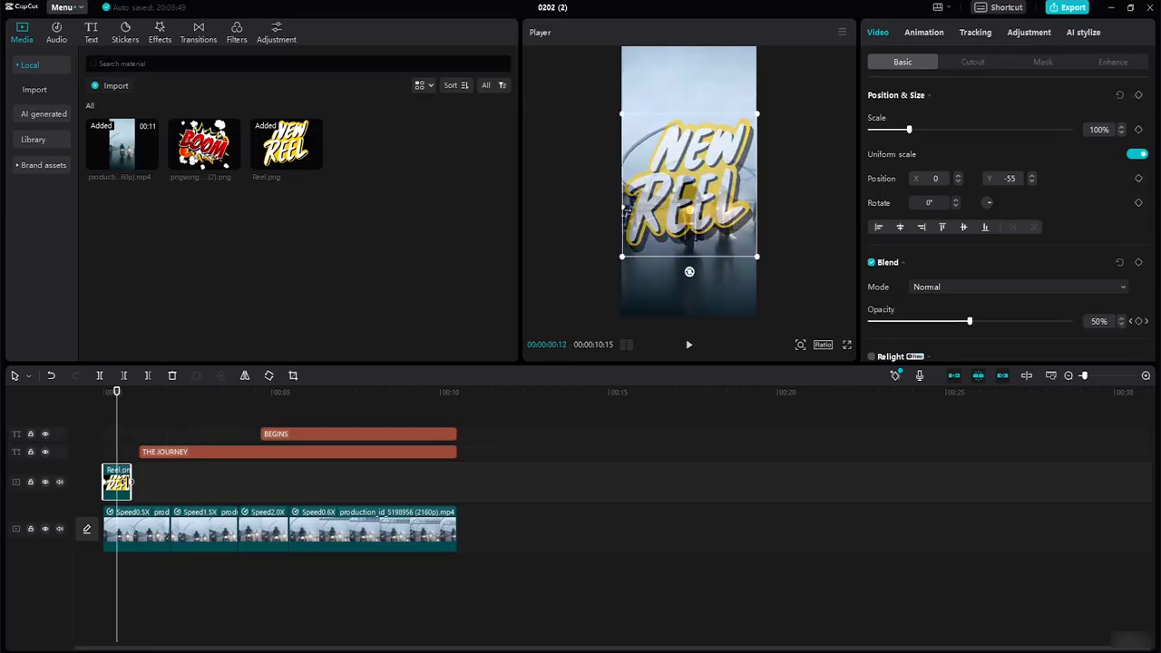
# Extend Reel.png to 00:00:01:02, where "THE JOURNEY" starts, and fade it out with a 0% opacity keyframe at its end.
pyautogui.moveTo(131, 481); pyautogui.dragTo(149, 482)
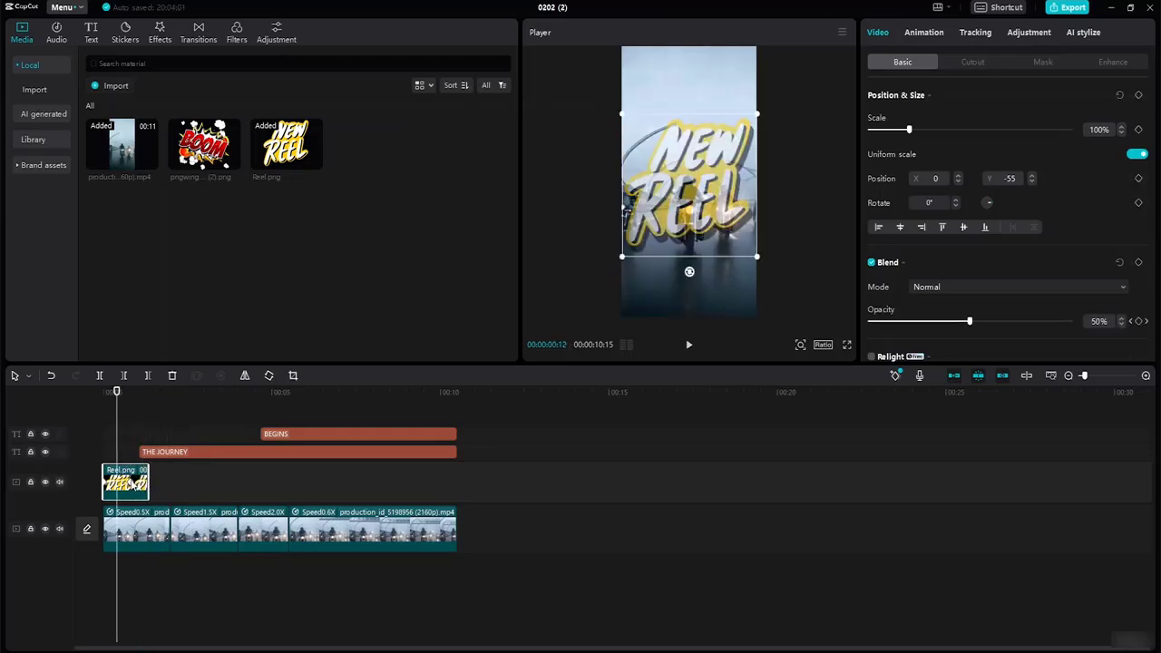
pyautogui.click(130, 483)
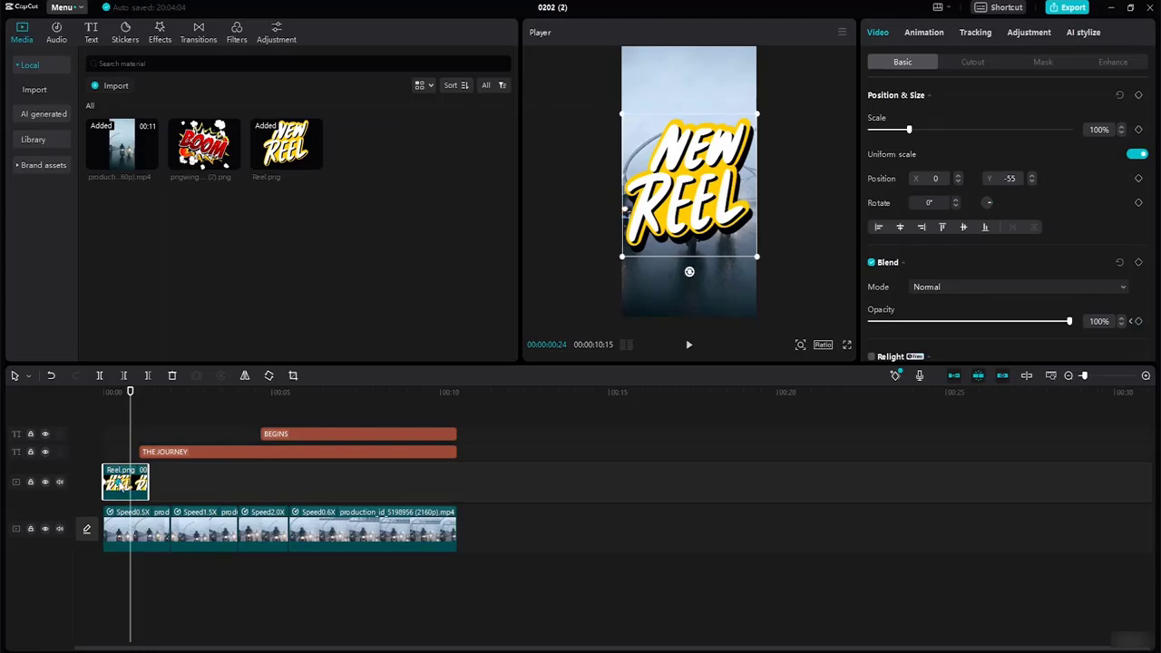
pyautogui.moveTo(149, 475); pyautogui.dragTo(140, 472)
pyautogui.moveTo(131, 392); pyautogui.dragTo(138, 397)
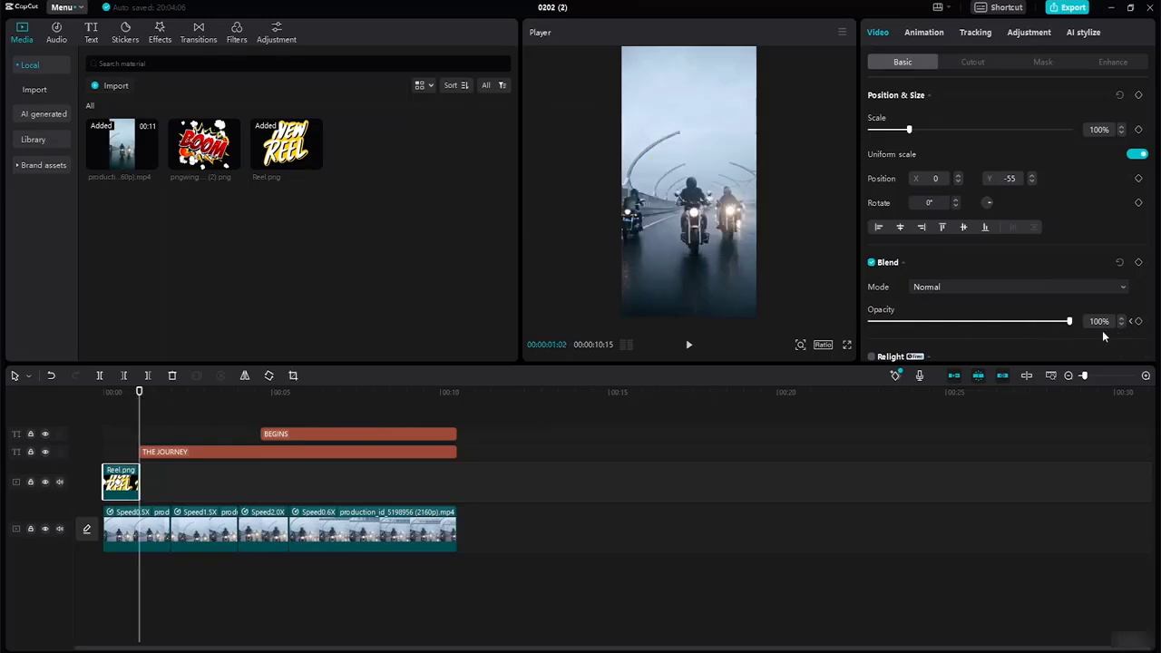
pyautogui.click(1138, 321)
pyautogui.moveTo(1004, 324); pyautogui.dragTo(830, 321)
pyautogui.moveTo(136, 390); pyautogui.dragTo(71, 385)
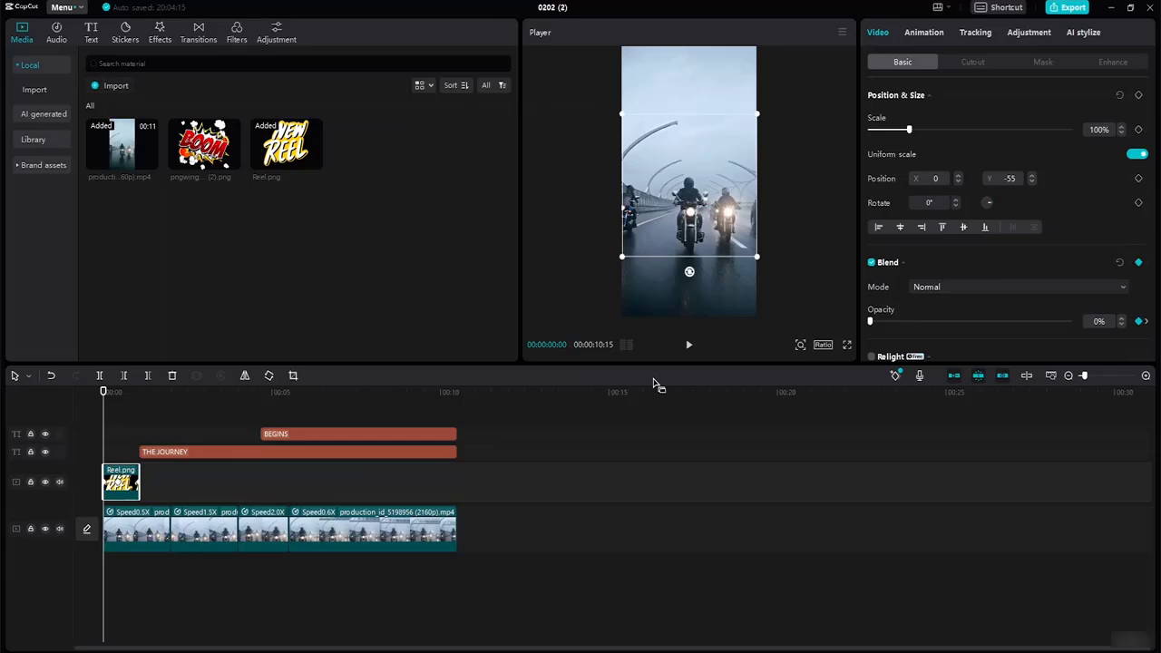
# Play the reel's opening and review the title layers and the four speed segments on the timeline.
pyautogui.click(689, 344)
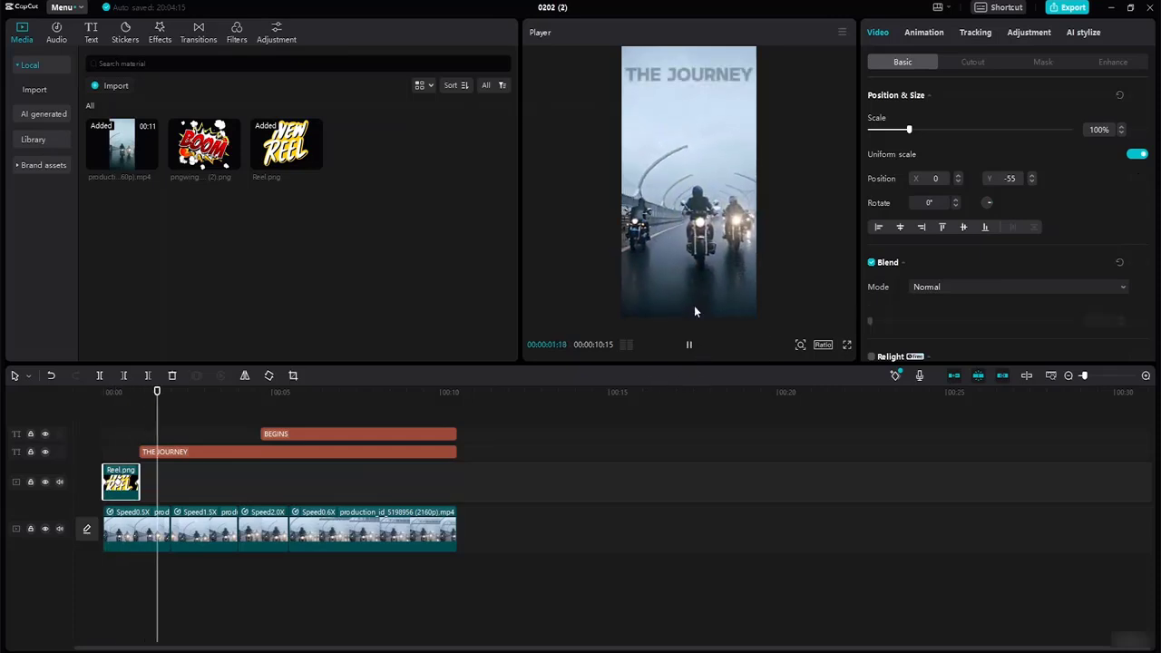
pyautogui.click(256, 480)
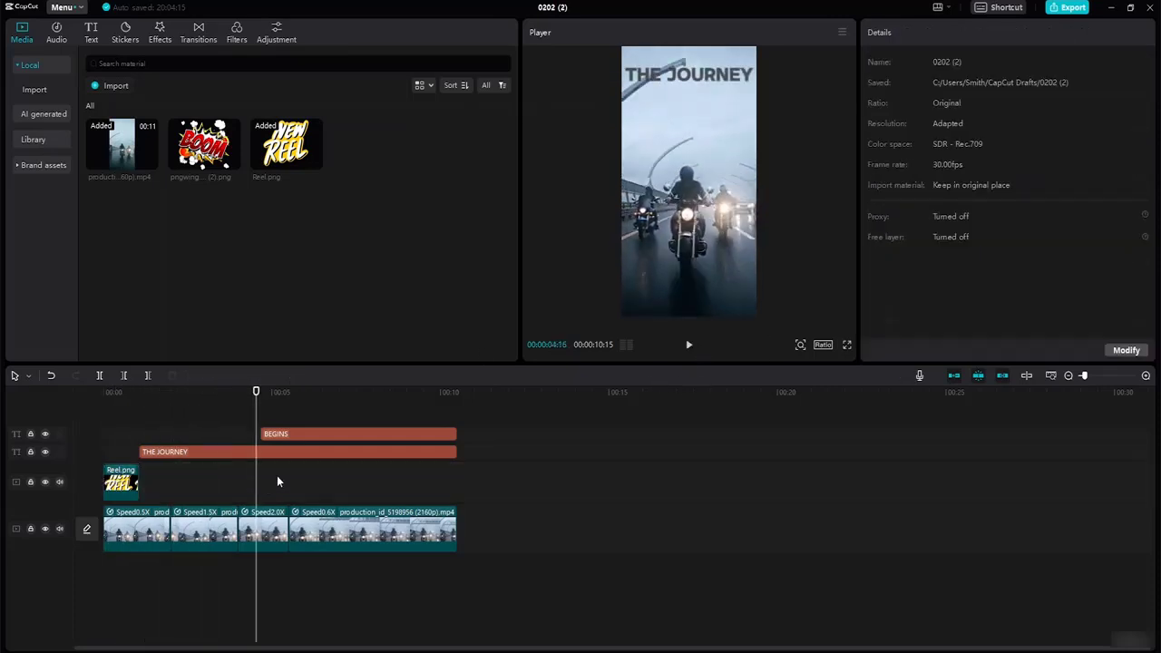
pyautogui.click(305, 451)
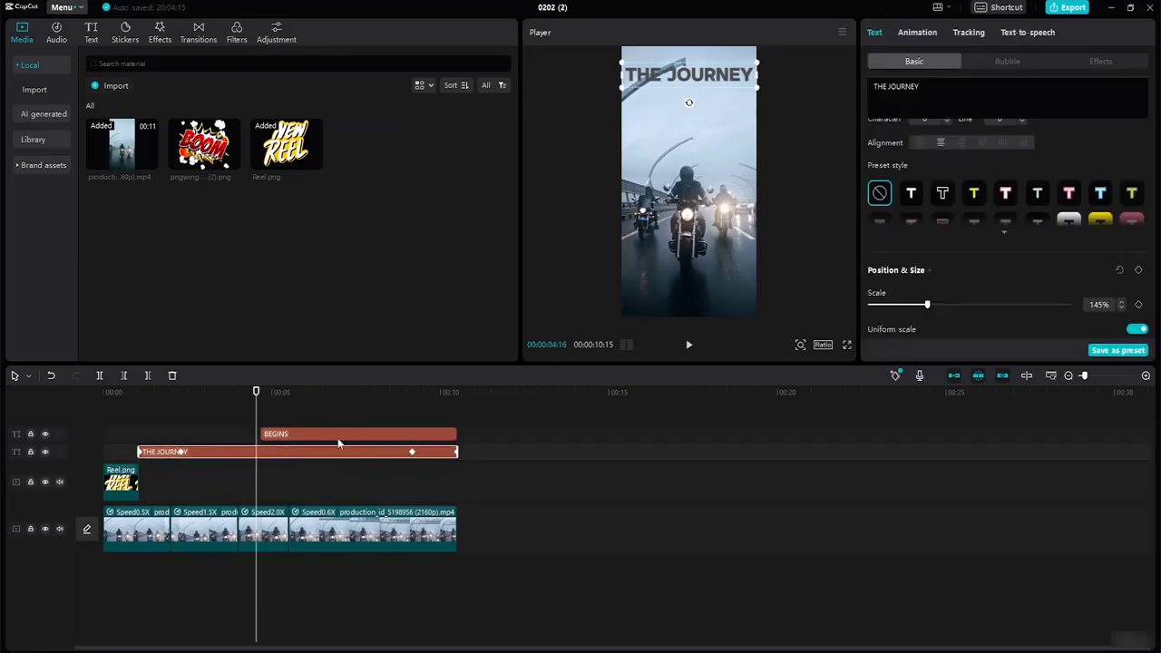
pyautogui.click(337, 435)
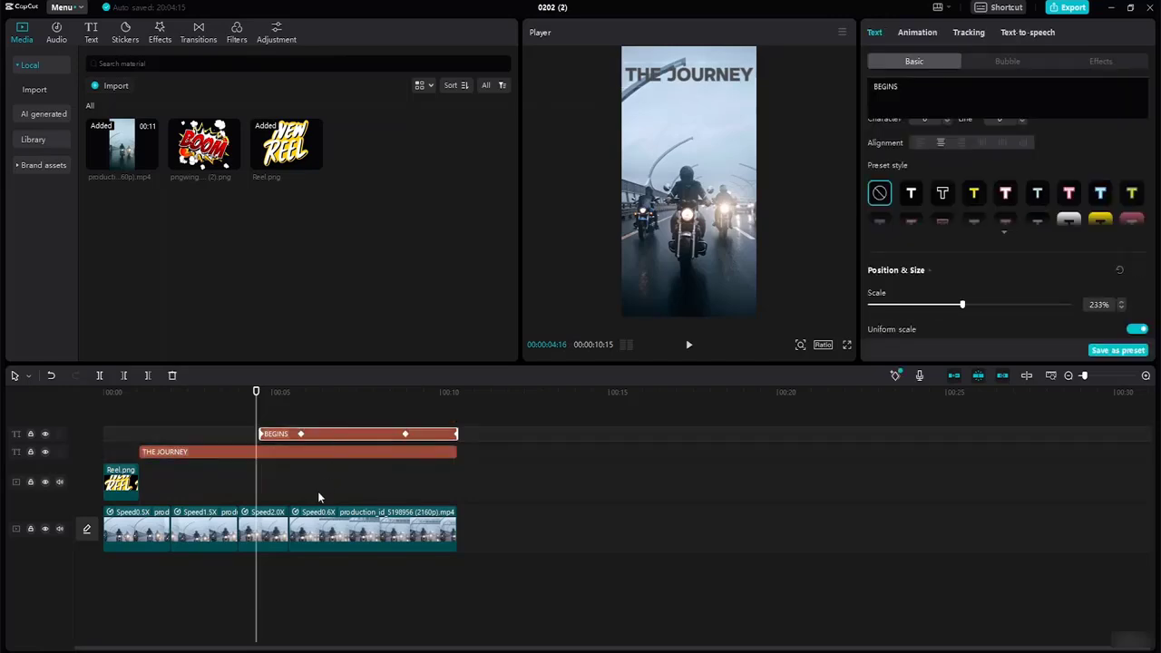
pyautogui.click(299, 536)
pyautogui.click(269, 543)
pyautogui.click(179, 538)
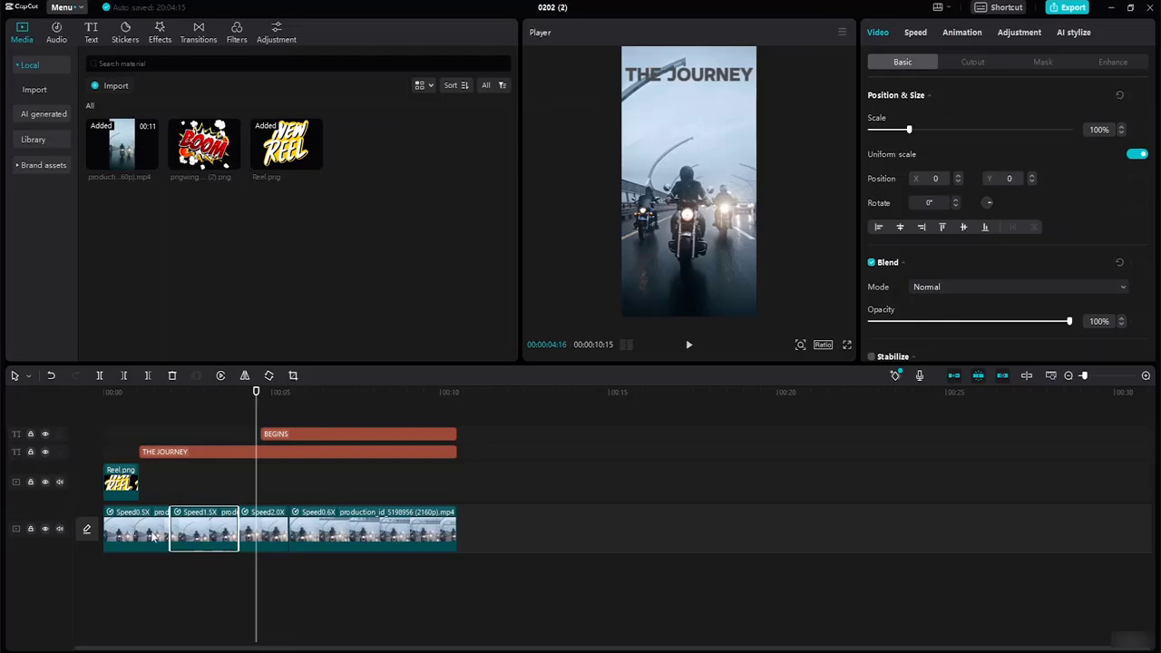
pyautogui.click(273, 541)
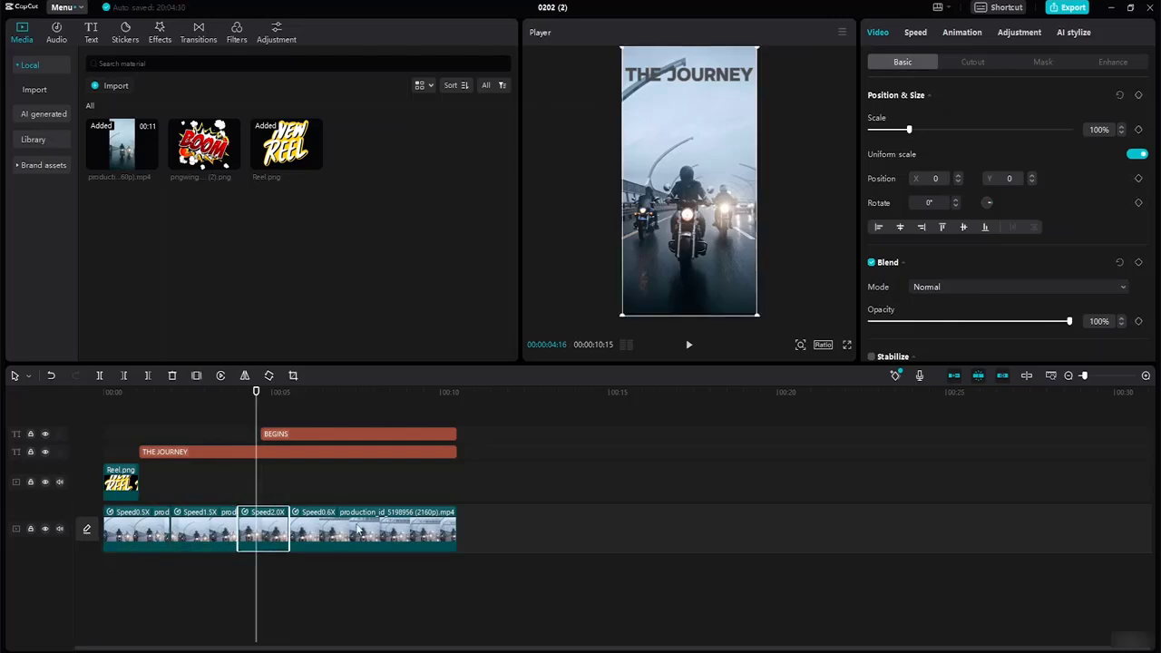
pyautogui.click(358, 530)
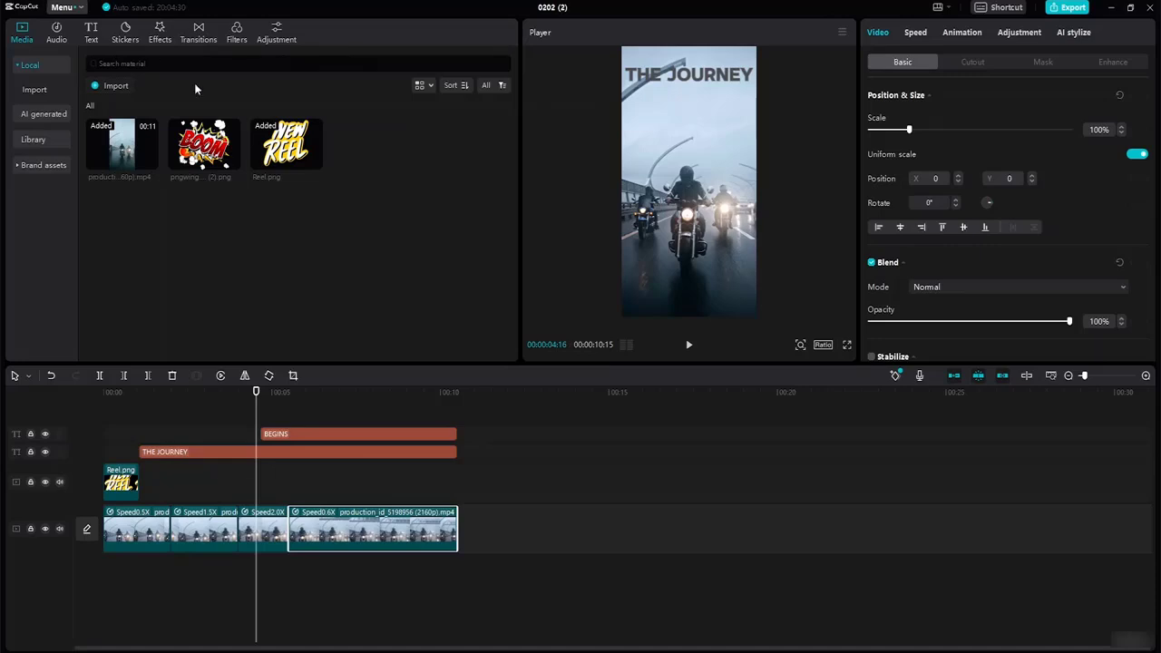
# Add a custom adjustment layer above the titles and stretch it from the timeline start to the end of the video.
pyautogui.click(277, 37)
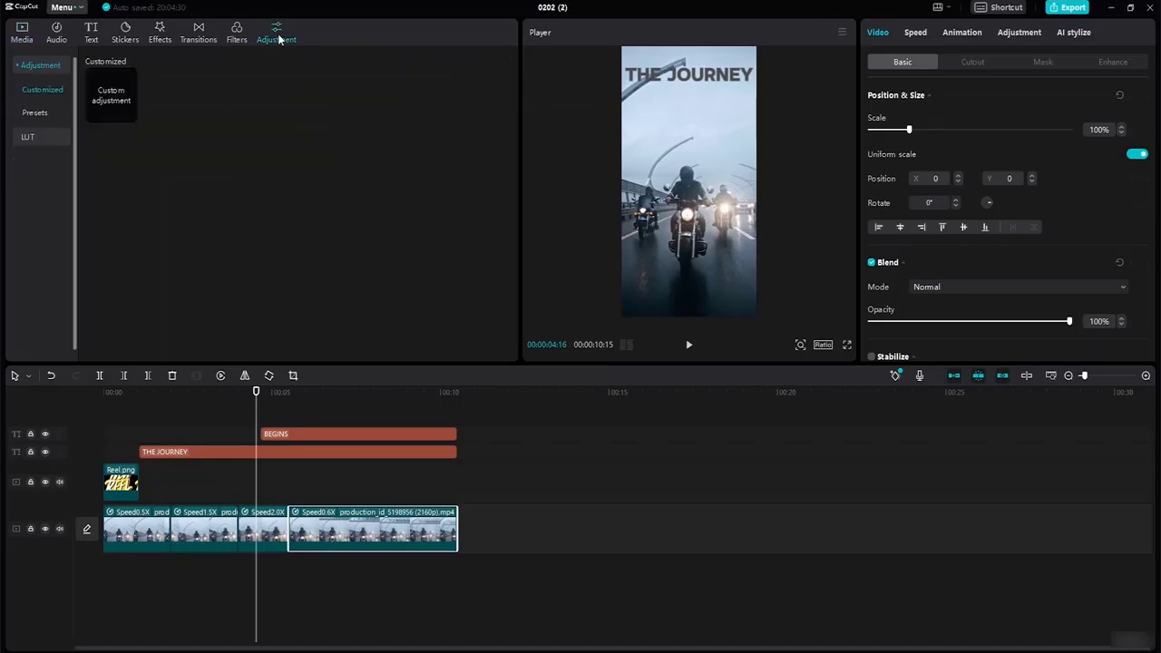
pyautogui.click(108, 96)
pyautogui.click(129, 115)
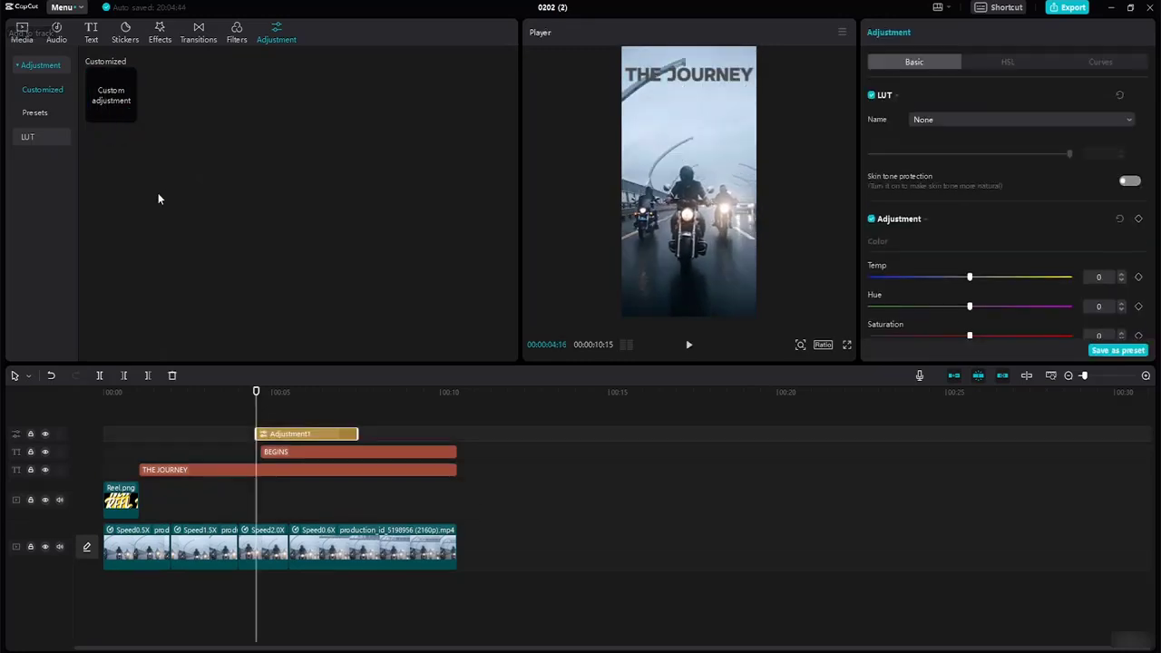
pyautogui.moveTo(257, 433); pyautogui.dragTo(102, 432)
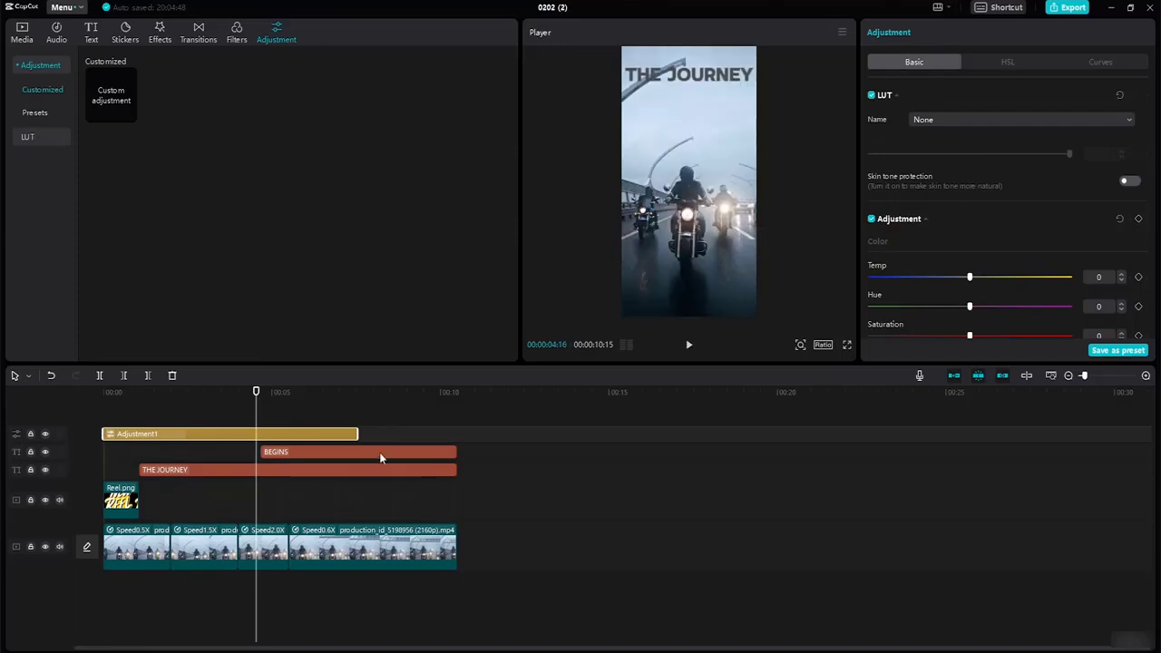
pyautogui.moveTo(359, 434); pyautogui.dragTo(451, 442)
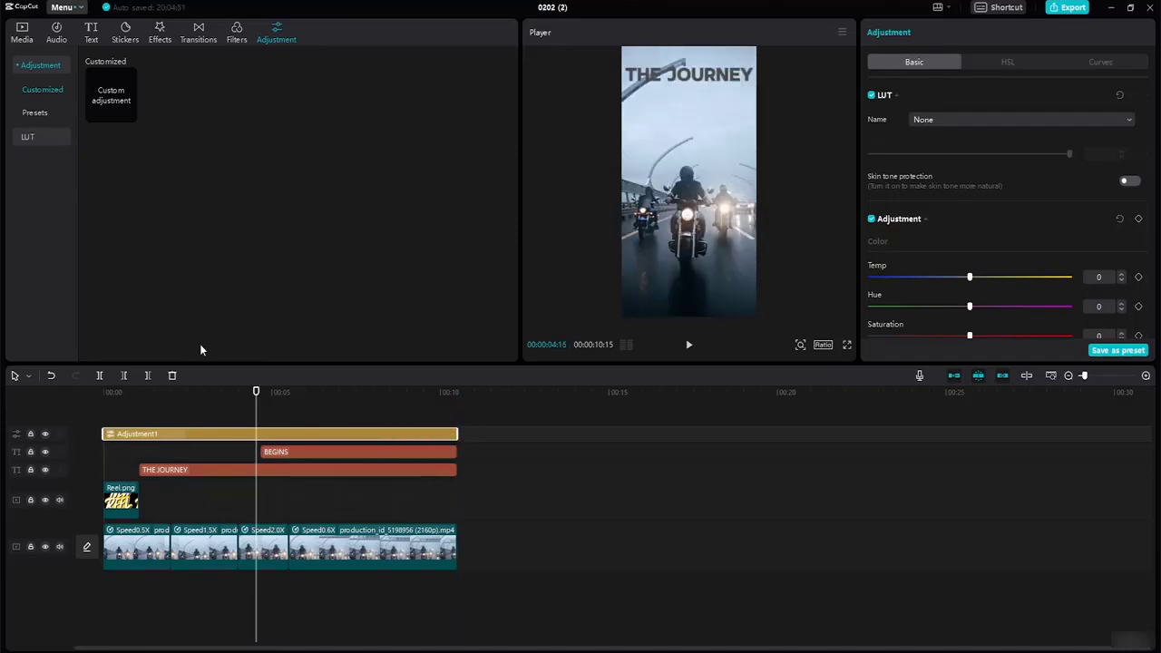
# Preview the first three trending video effects, including Optical Zoom, on the reel.
pyautogui.click(160, 35)
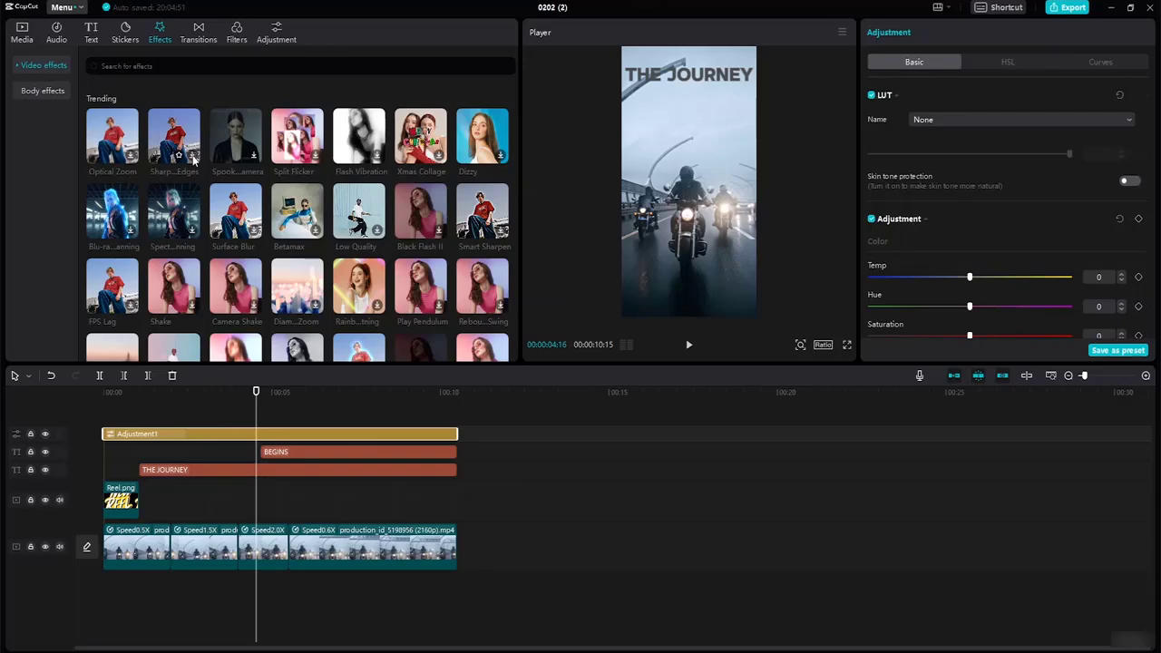
pyautogui.click(193, 159)
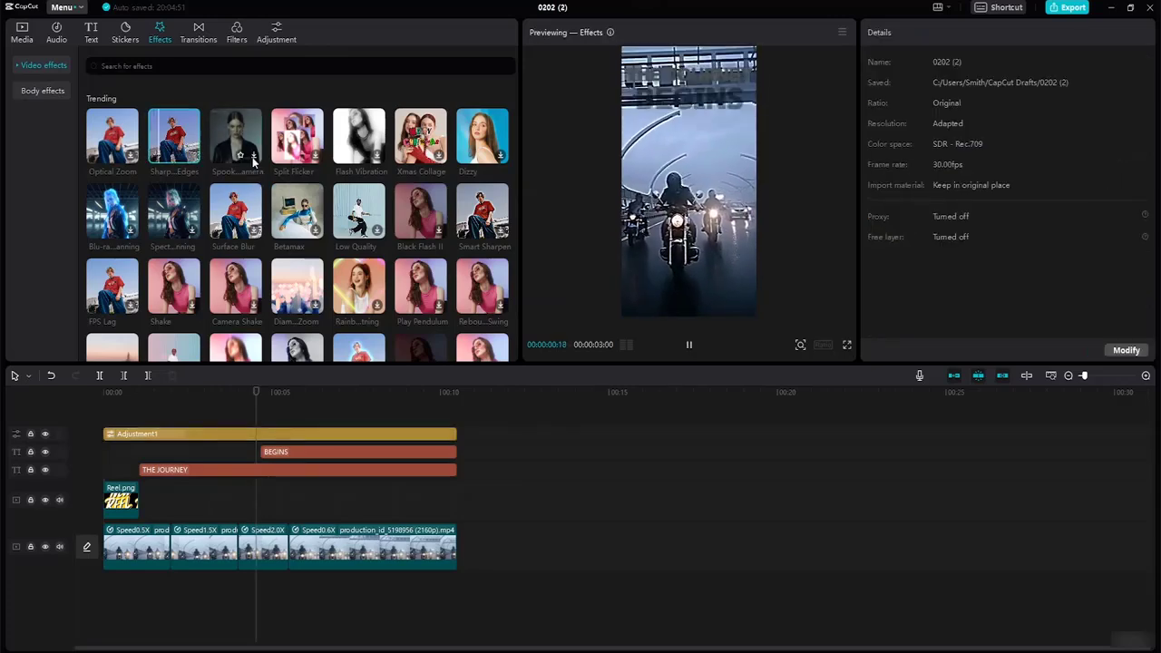
pyautogui.click(254, 158)
pyautogui.click(129, 159)
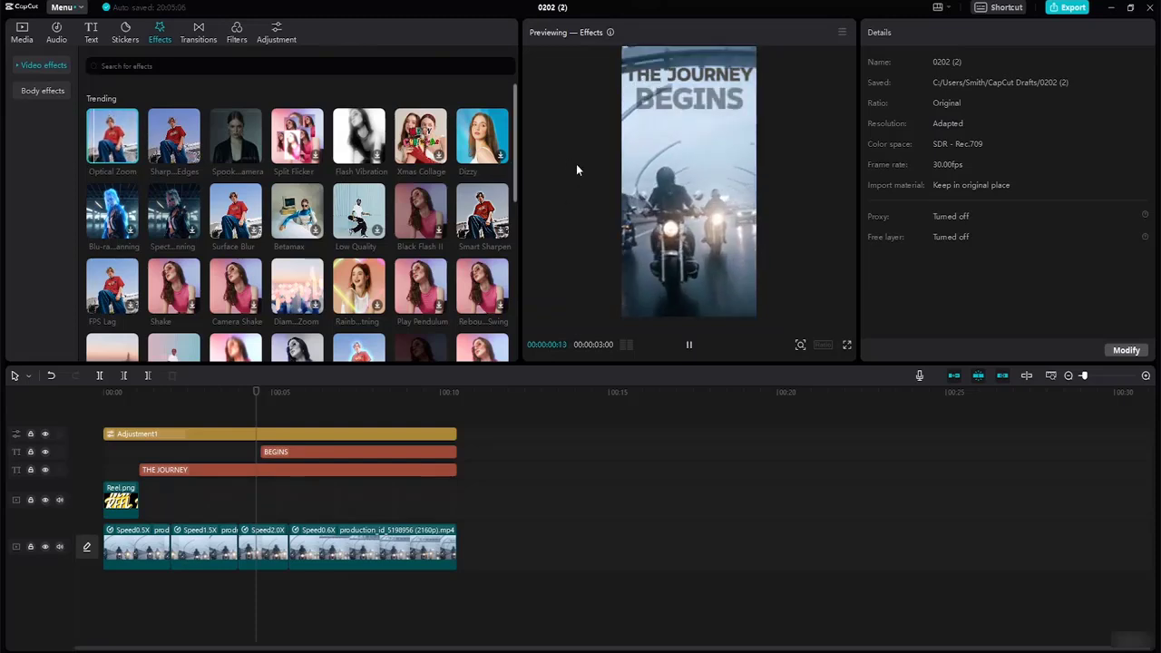
# Set the adjustment layer's Temp to -25, Hue to 14, Saturation to -17 and Brightness to -11.
pyautogui.click(243, 437)
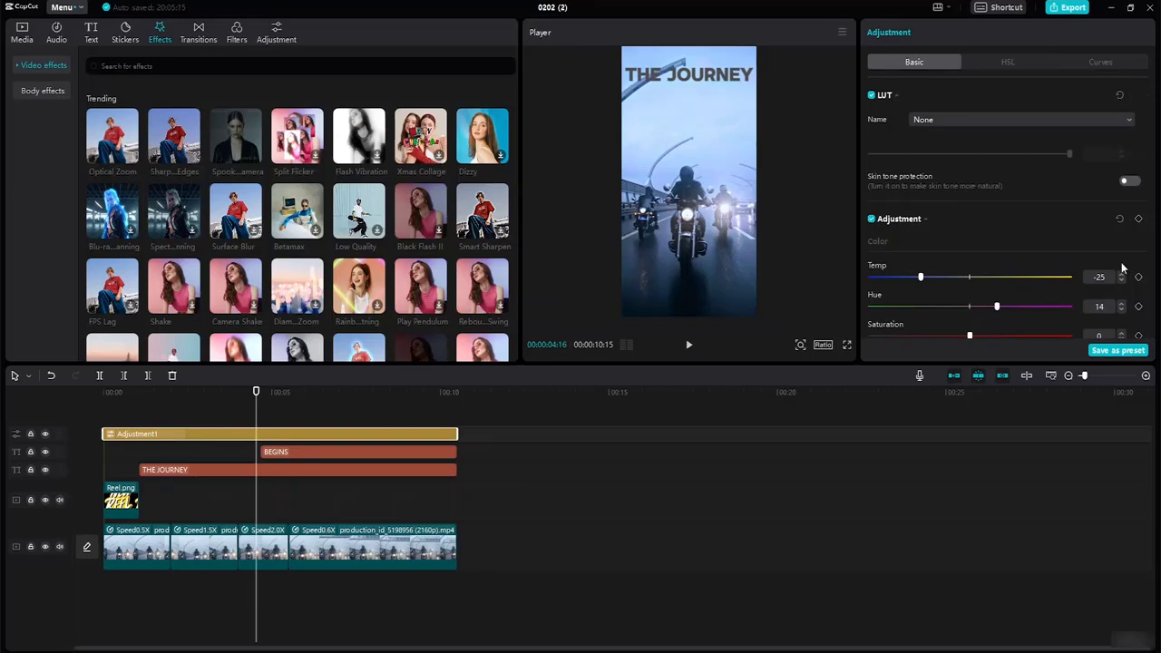
pyautogui.scroll(-3, 1153, 175)
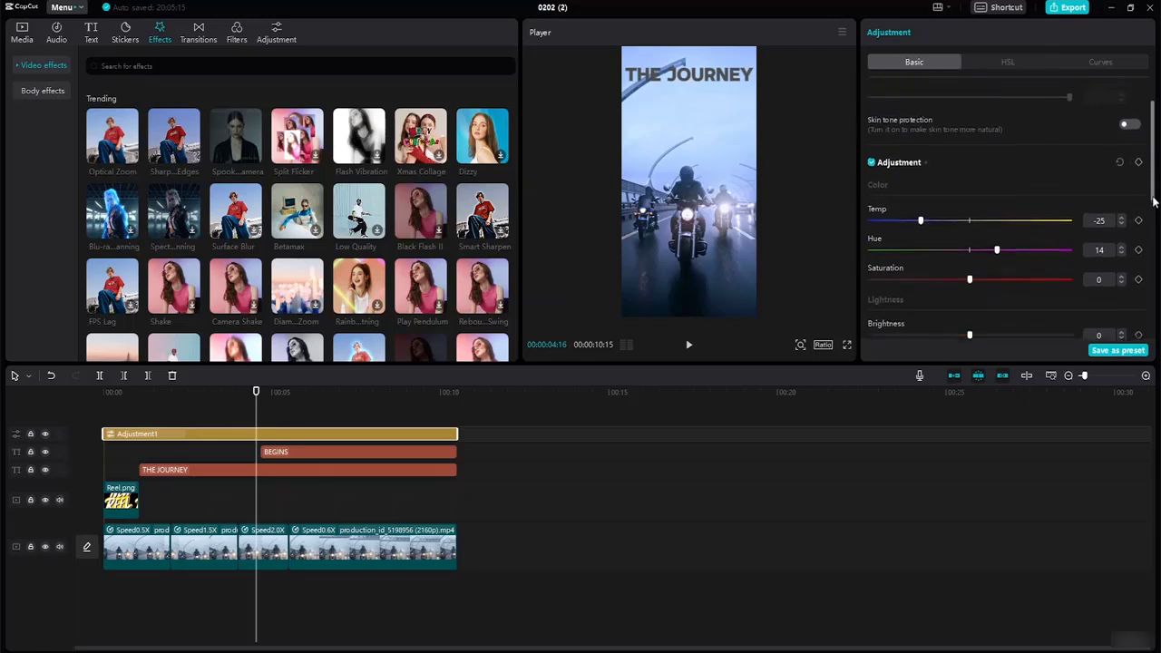
pyautogui.moveTo(969, 205); pyautogui.dragTo(954, 210)
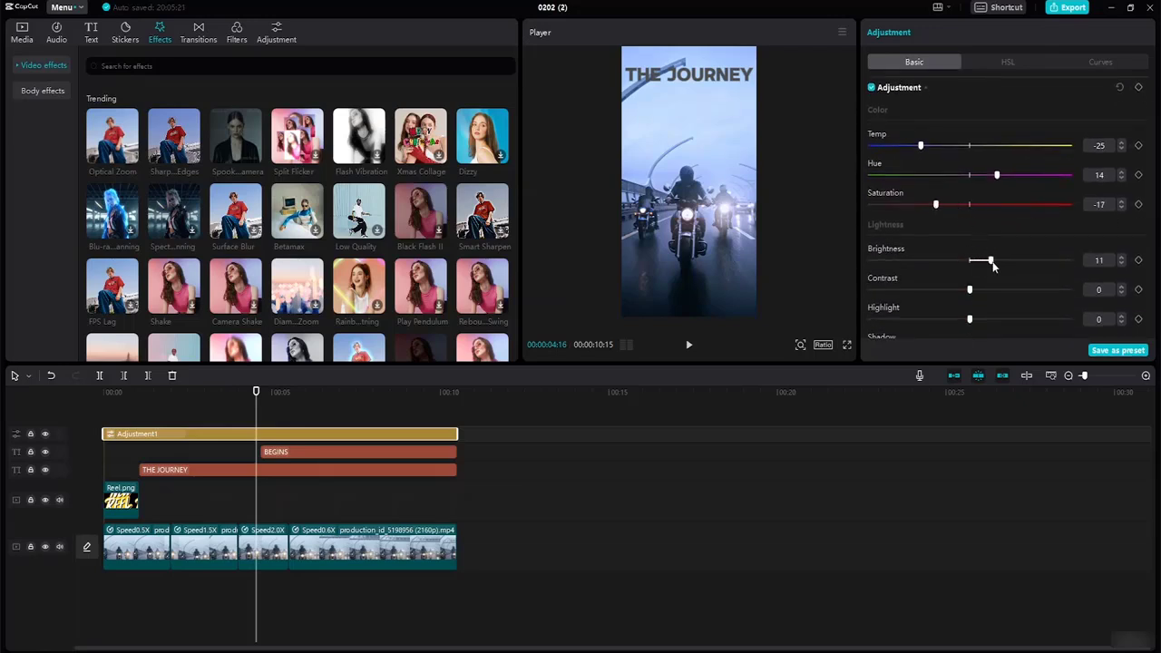
pyautogui.moveTo(993, 261); pyautogui.dragTo(948, 260)
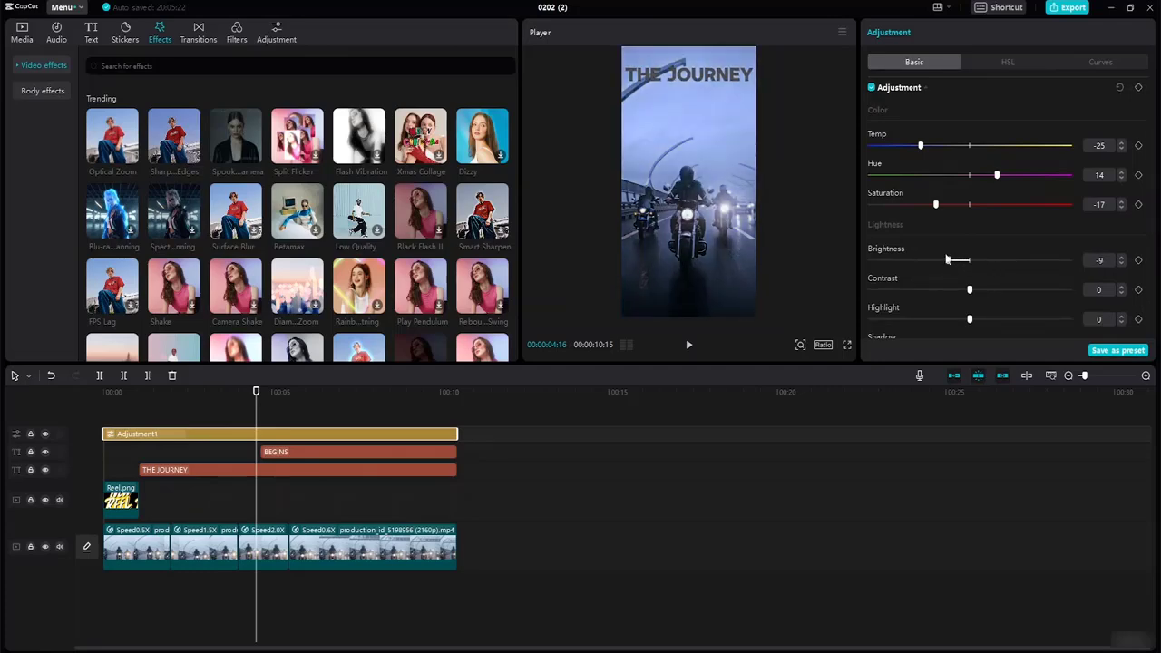
# Set the adjustment layer's Contrast to 9, Highlight to -16, Shadow to 14, Whites to -14 and Blacks to -5.
pyautogui.scroll(-3, 1124, 214)
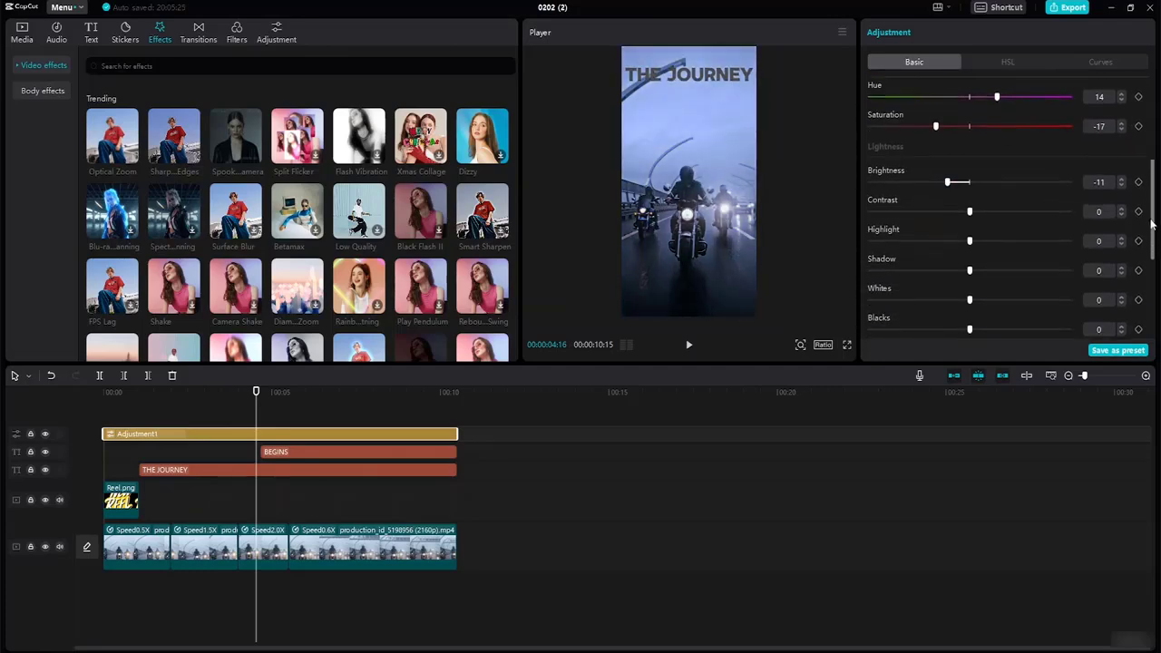
pyautogui.moveTo(970, 177); pyautogui.dragTo(938, 209)
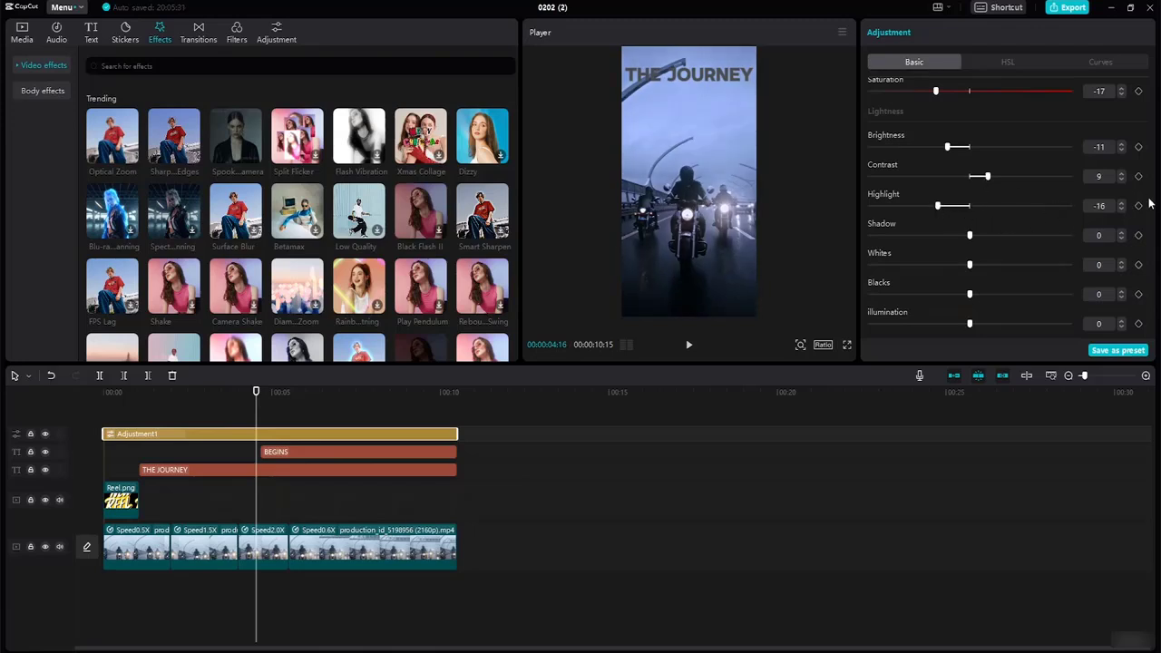
pyautogui.scroll(-2, 1149, 209)
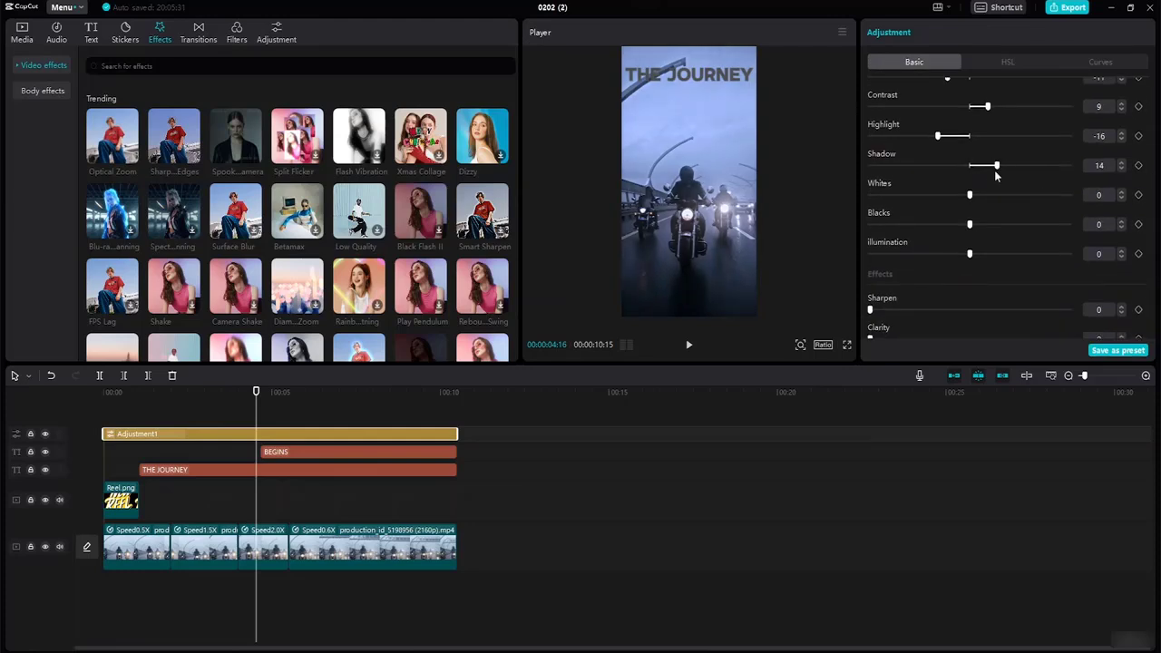
pyautogui.moveTo(969, 196); pyautogui.dragTo(969, 254)
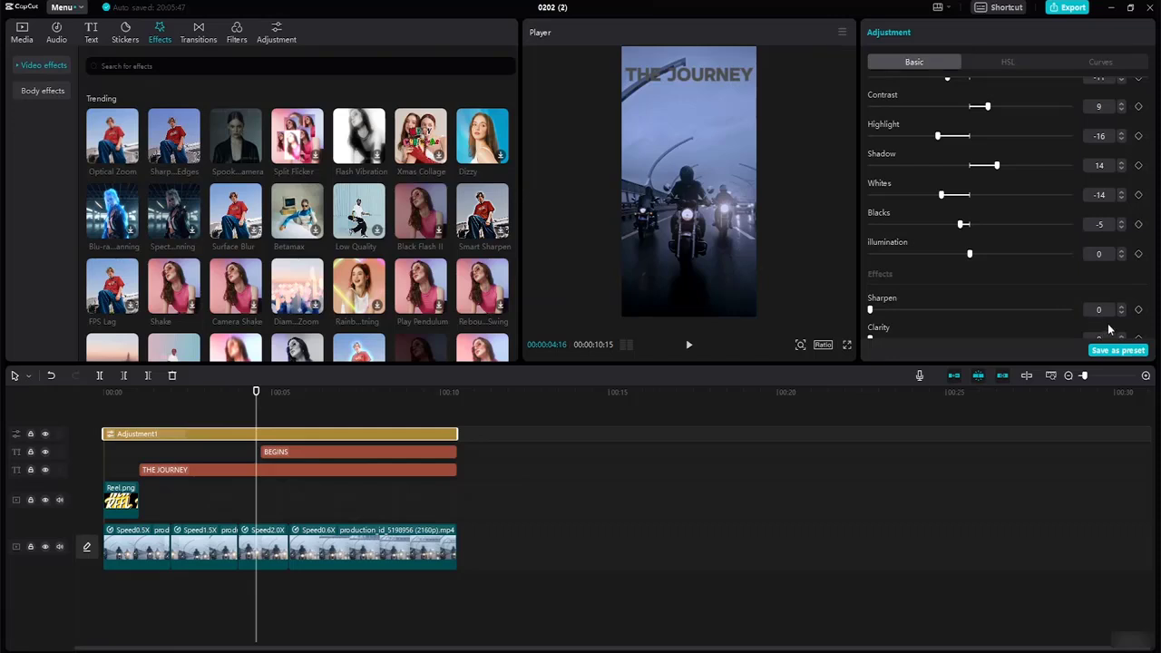
# Set the adjustment layer's Sharpen to 10, Clarity to 20 and Vignette to 9.
pyautogui.moveTo(1151, 254); pyautogui.dragTo(1154, 298)
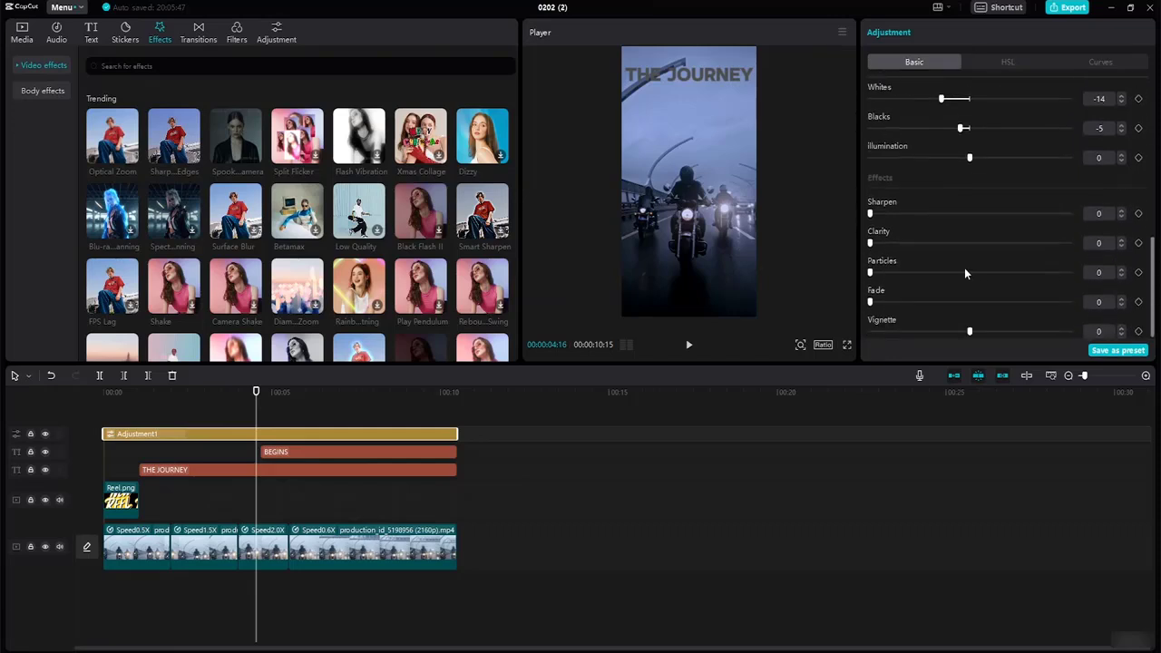
pyautogui.moveTo(870, 246); pyautogui.dragTo(910, 257)
pyautogui.moveTo(920, 220); pyautogui.dragTo(898, 218)
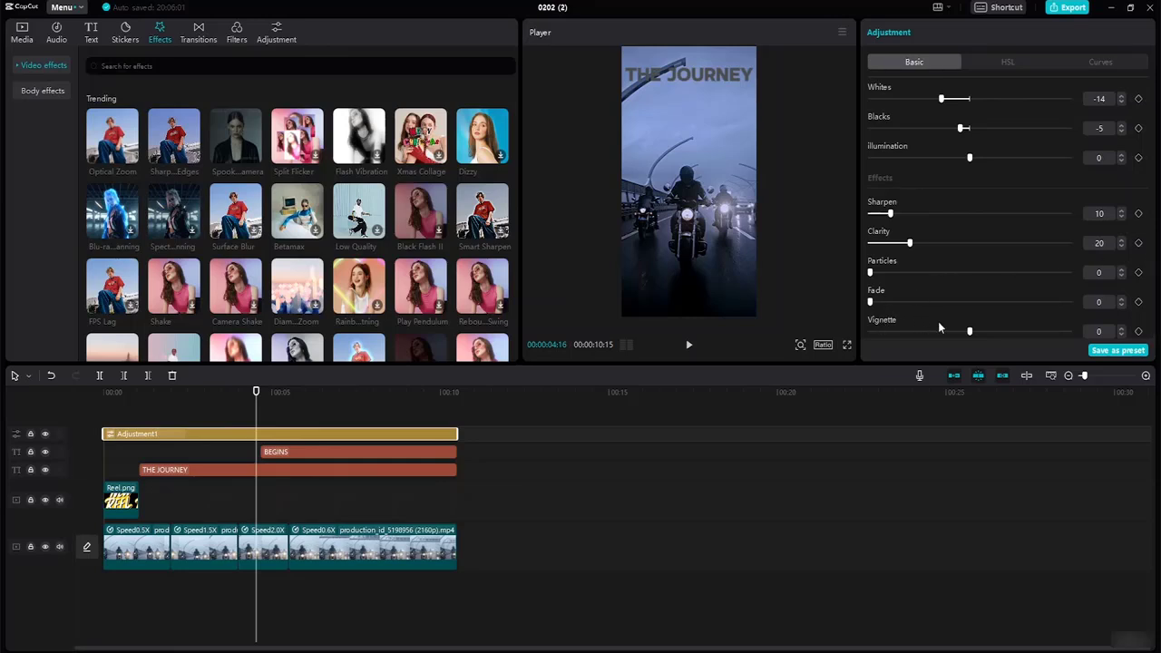
pyautogui.moveTo(968, 332); pyautogui.dragTo(901, 332)
pyautogui.moveTo(902, 397); pyautogui.dragTo(987, 424)
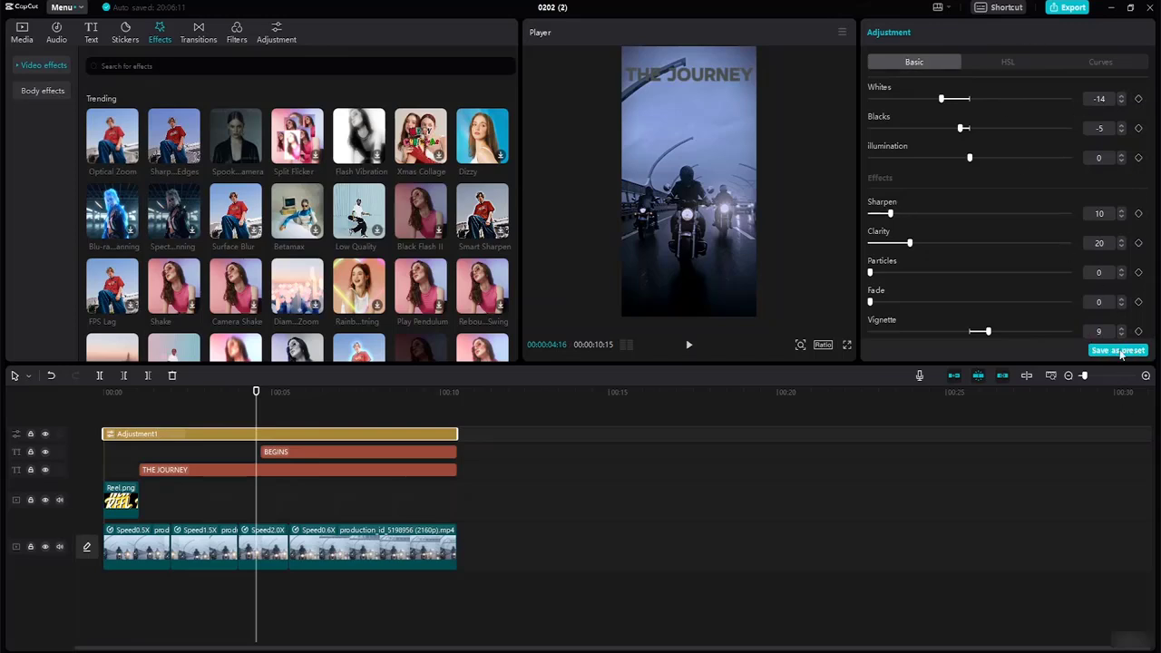
# Try the red HSL sliders on the adjustment layer and raise the upper midtones of its Brightness (Luma) curve.
pyautogui.click(1014, 62)
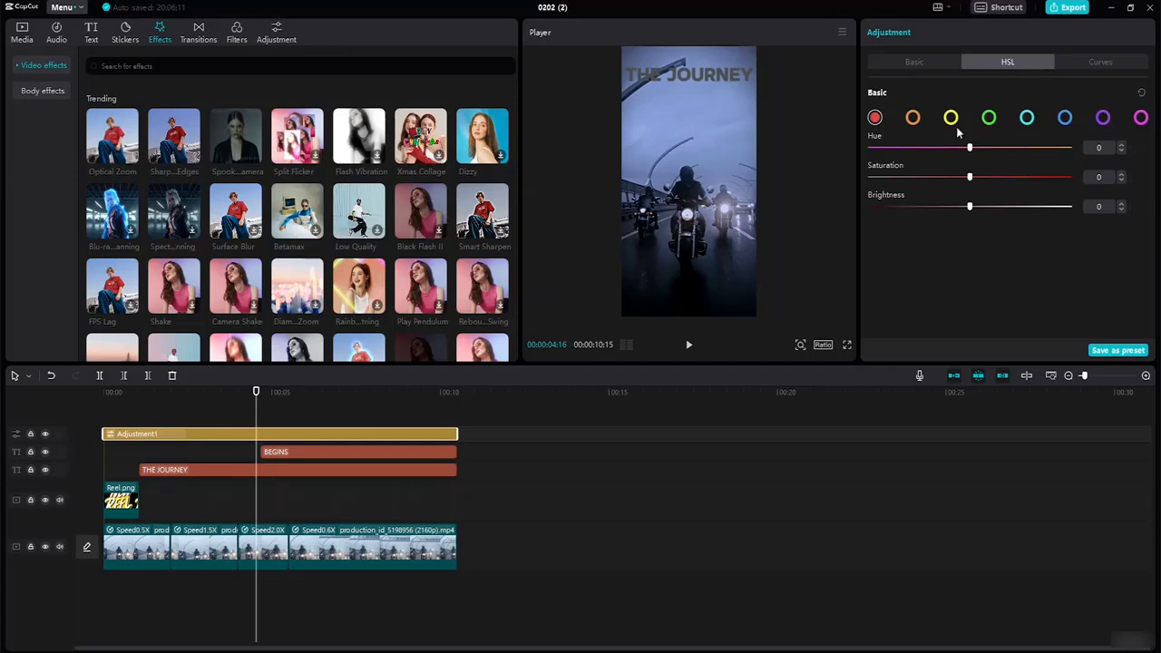
pyautogui.moveTo(965, 148); pyautogui.dragTo(988, 177)
pyautogui.click(1099, 63)
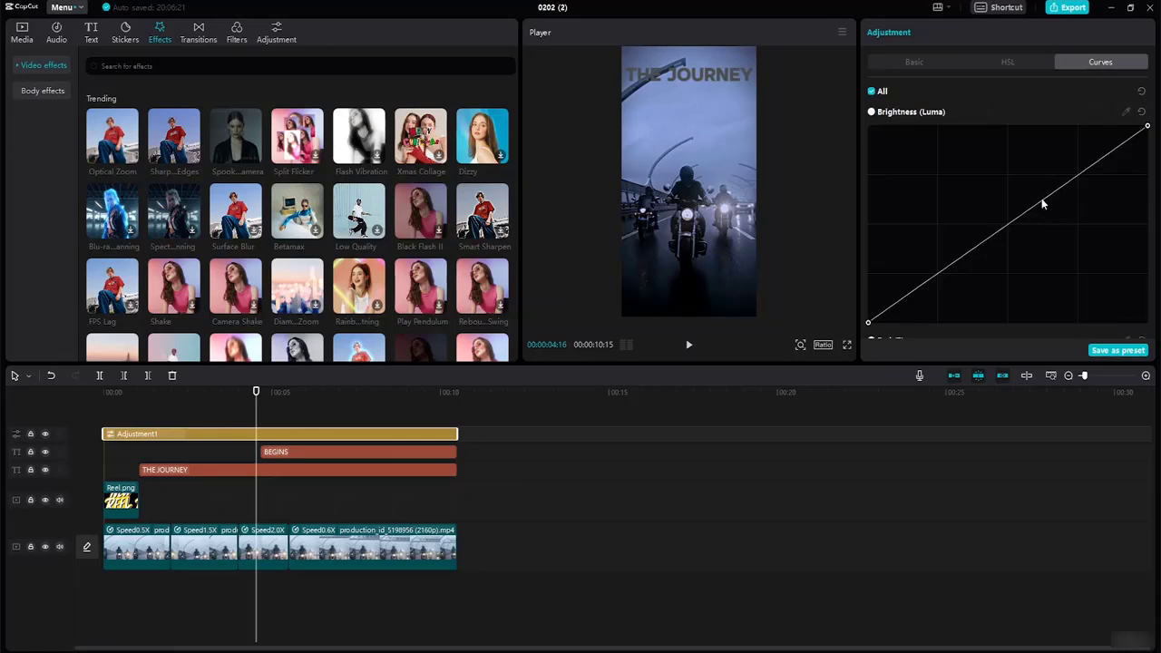
pyautogui.moveTo(1044, 201); pyautogui.dragTo(1028, 182)
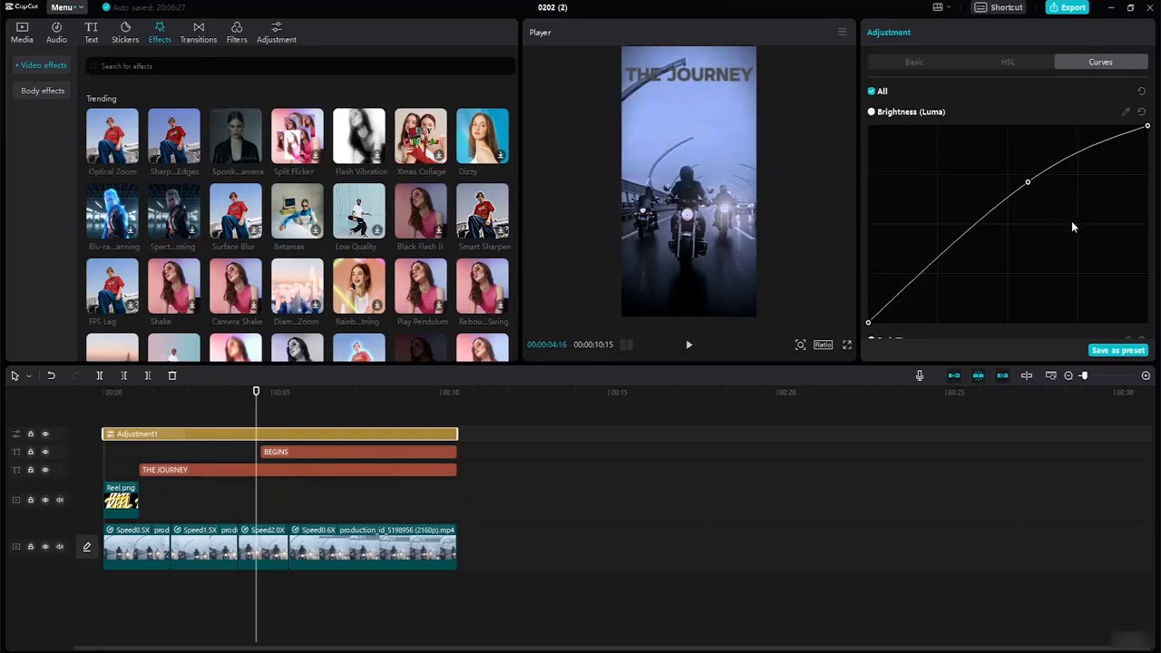
# Try to save the adjustment as a preset, and play the graded reel from the start to its end.
pyautogui.click(1111, 352)
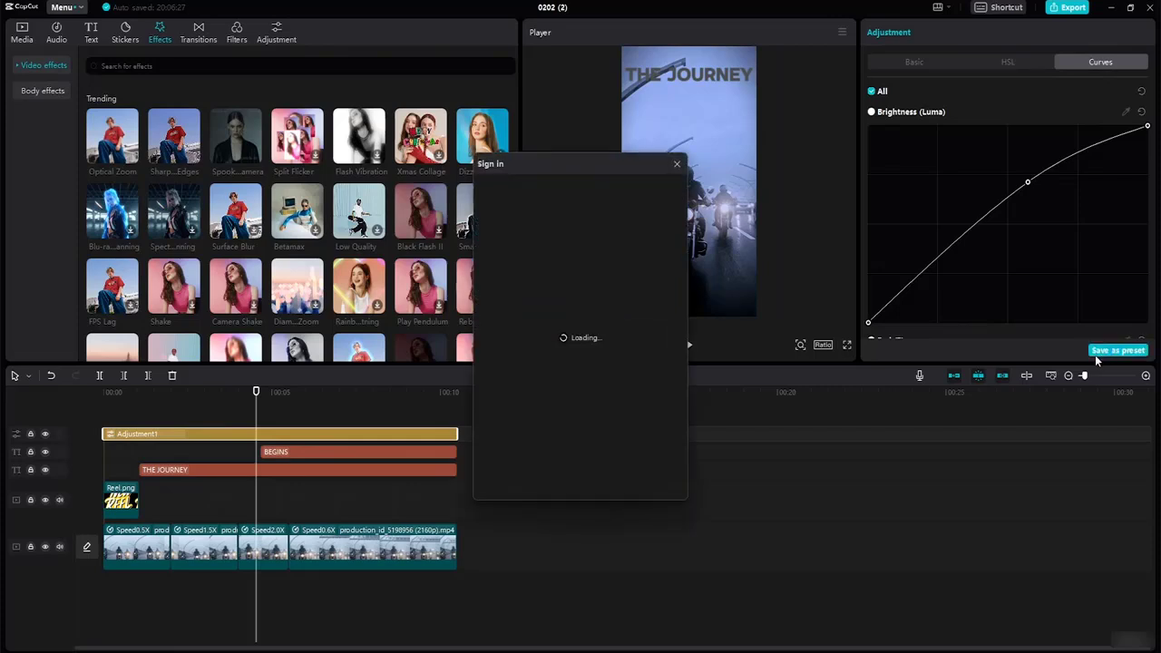
pyautogui.click(677, 164)
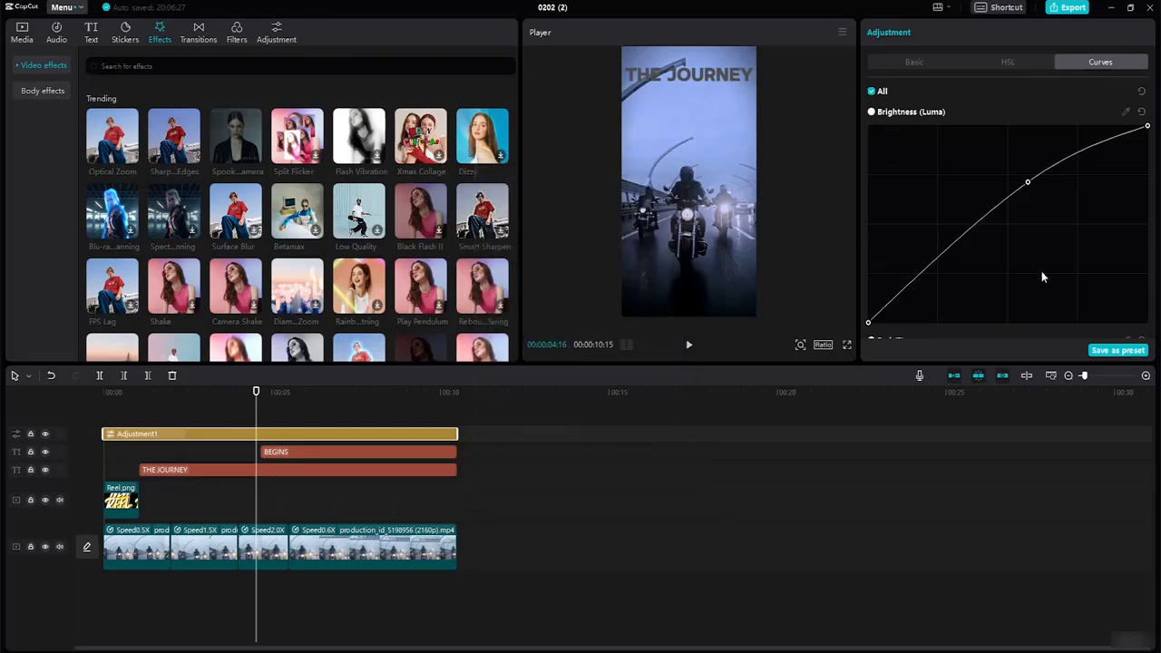
pyautogui.click(909, 63)
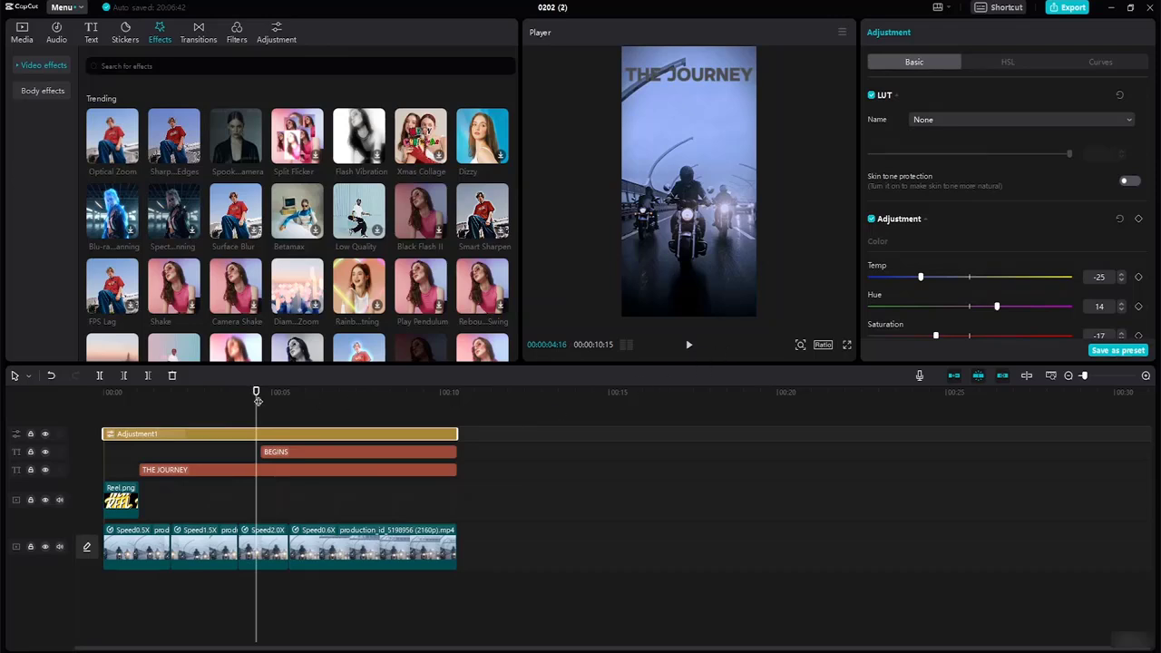
pyautogui.moveTo(256, 392); pyautogui.dragTo(57, 347)
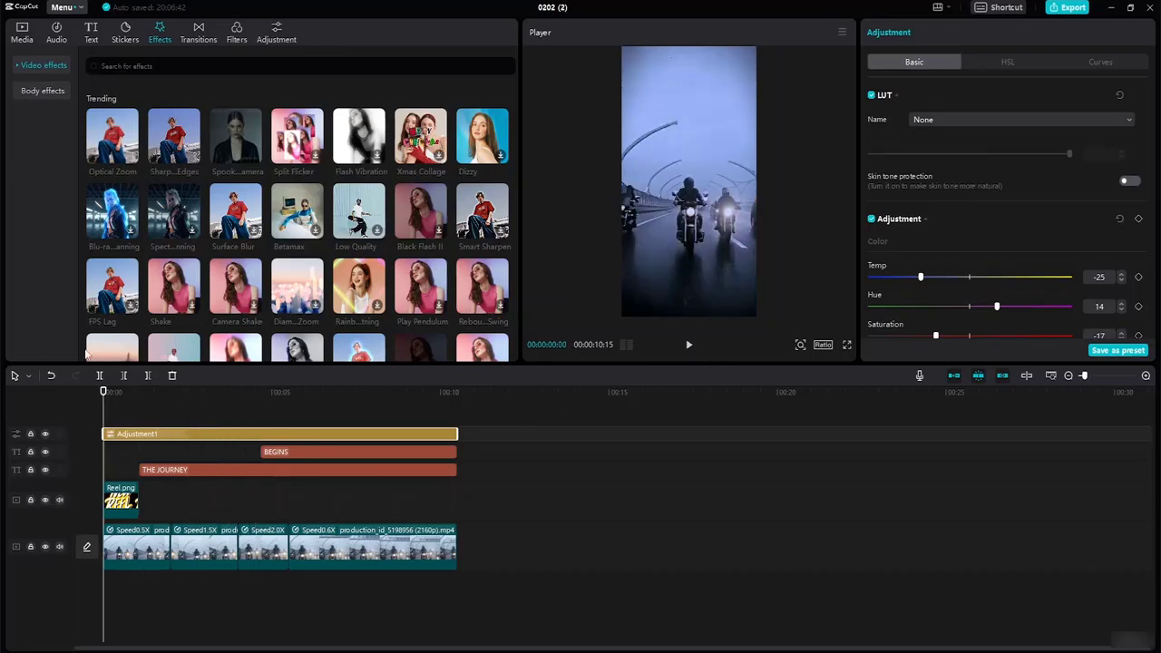
pyautogui.click(688, 344)
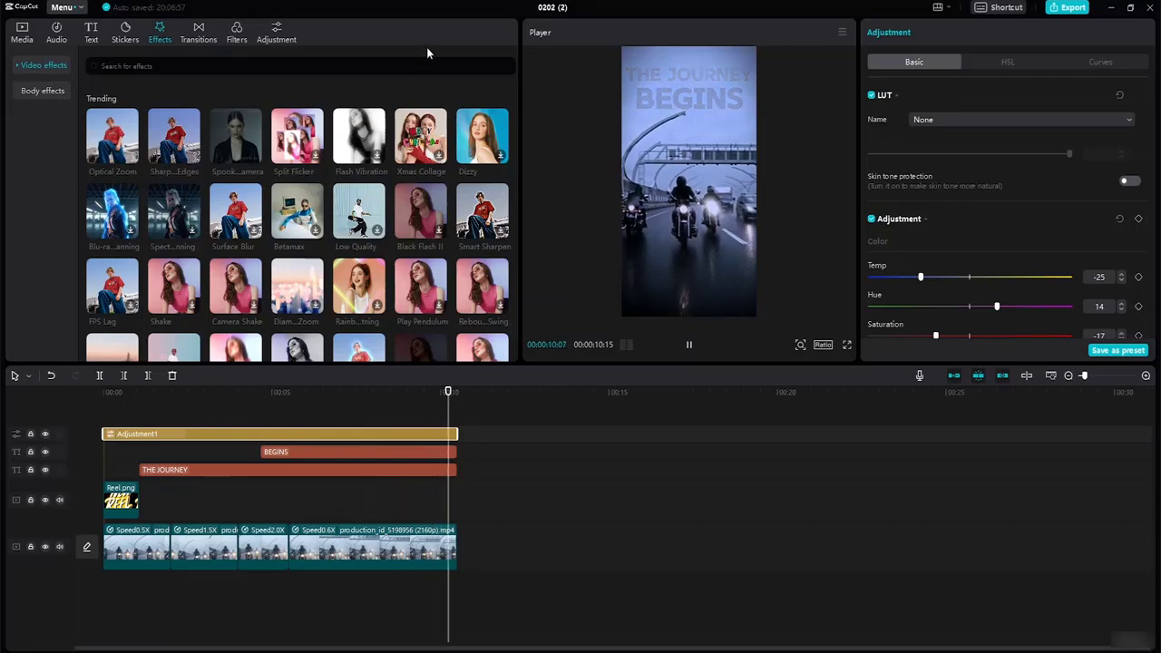
# Search the music library for "Biking".
pyautogui.click(56, 37)
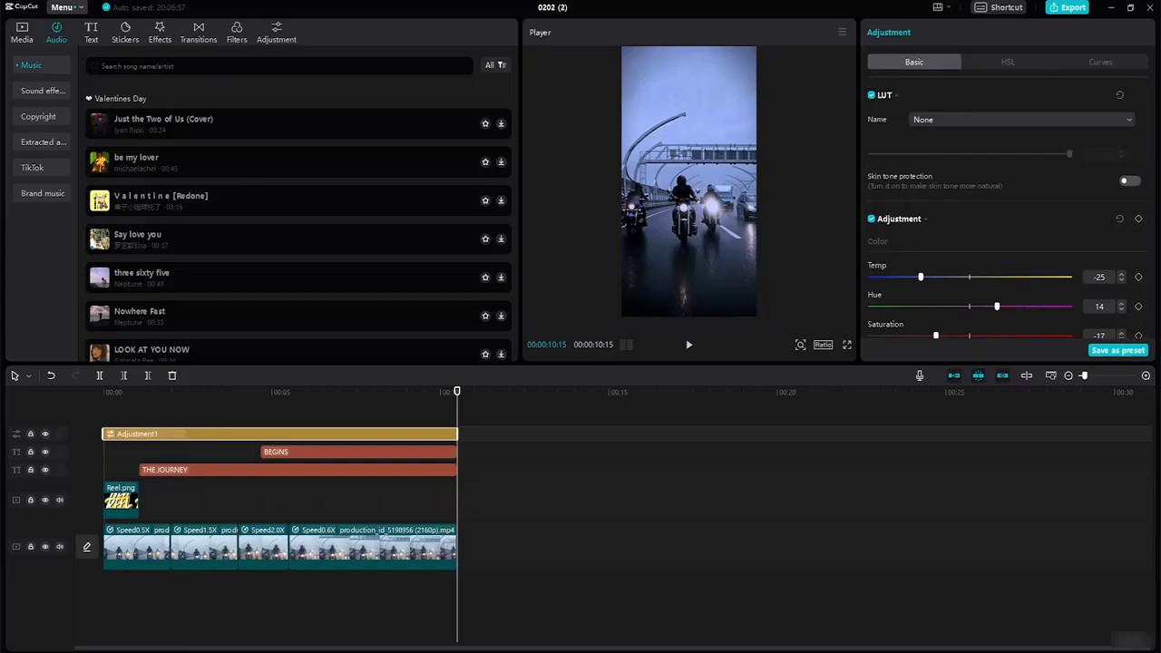
pyautogui.write('Biking')
pyautogui.press('Return')
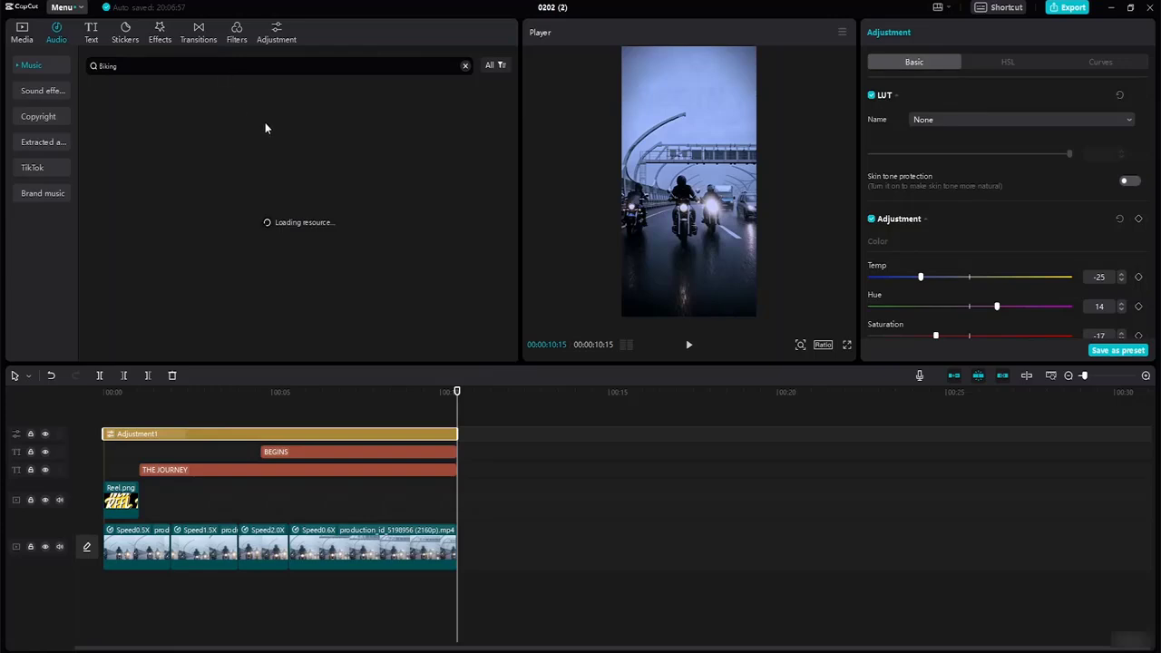
# Download and preview the tracks Biking Through Portlandia, Speed Car, Bike Race and Cycling in the Village.
pyautogui.click(102, 109)
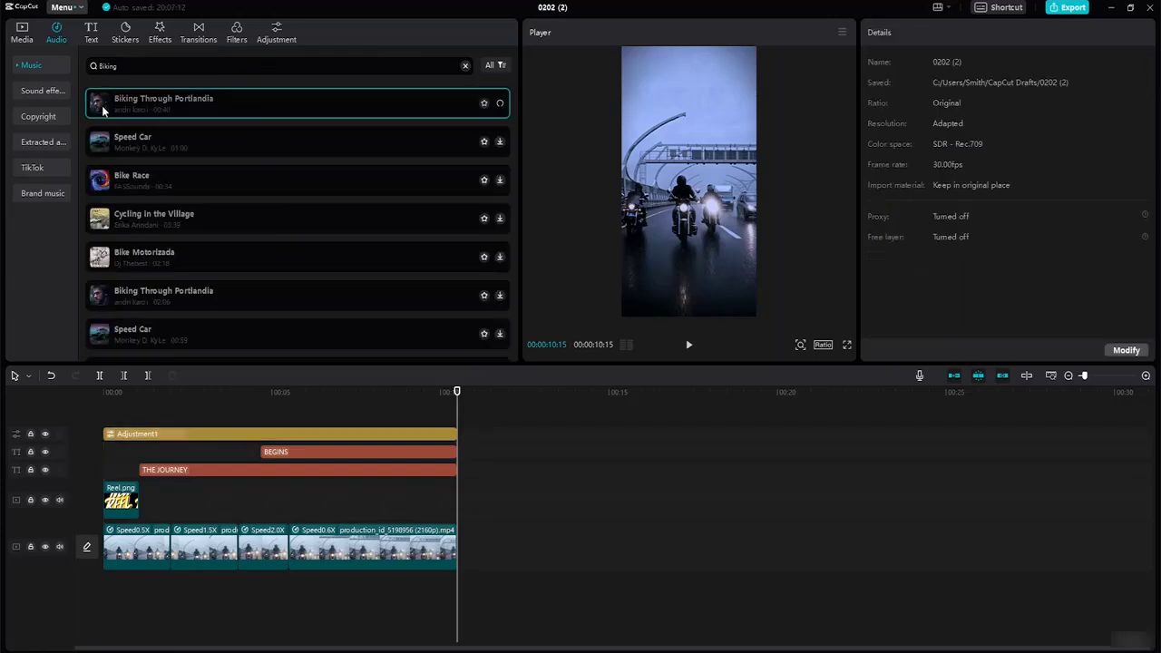
pyautogui.click(100, 134)
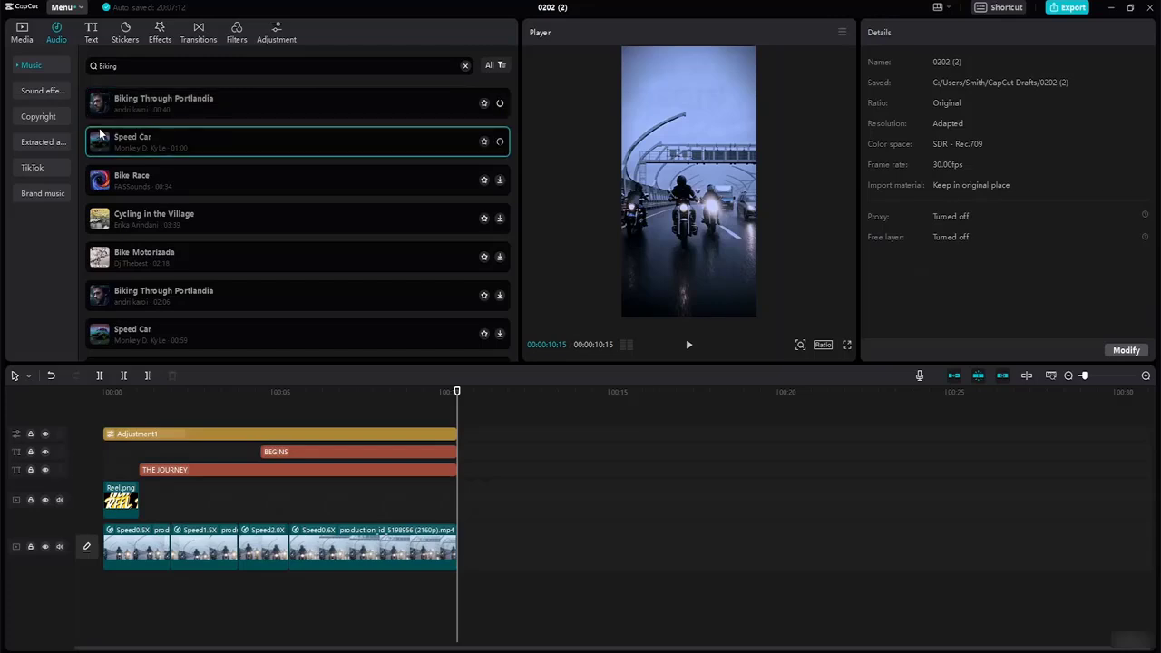
pyautogui.click(98, 186)
pyautogui.click(100, 220)
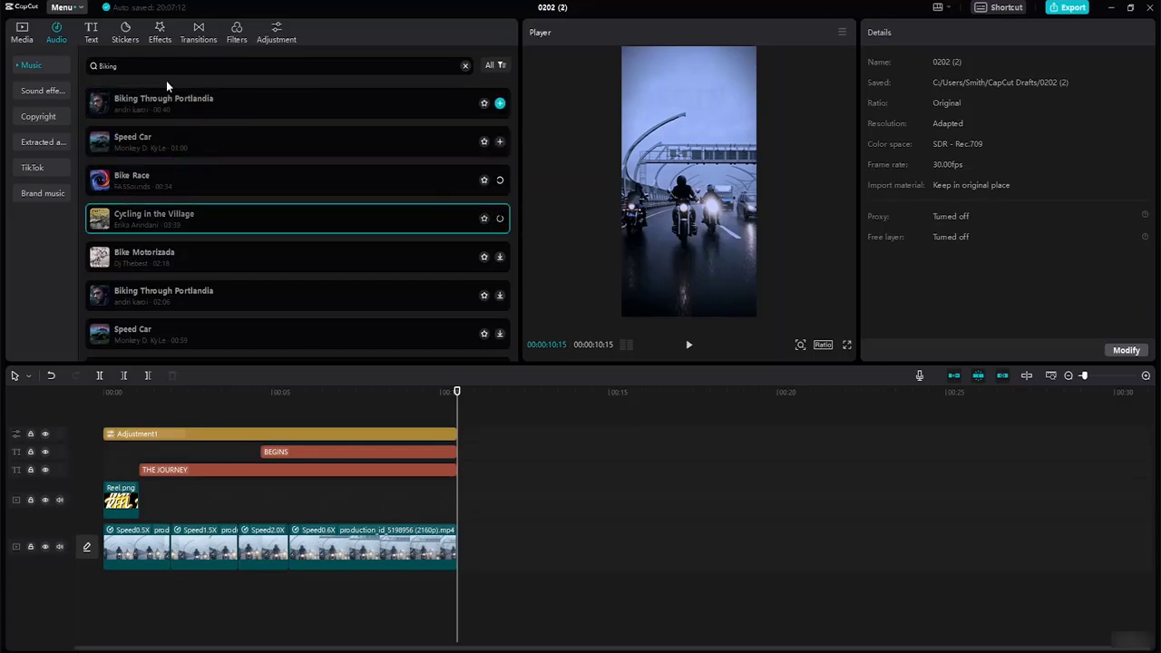
pyautogui.click(103, 105)
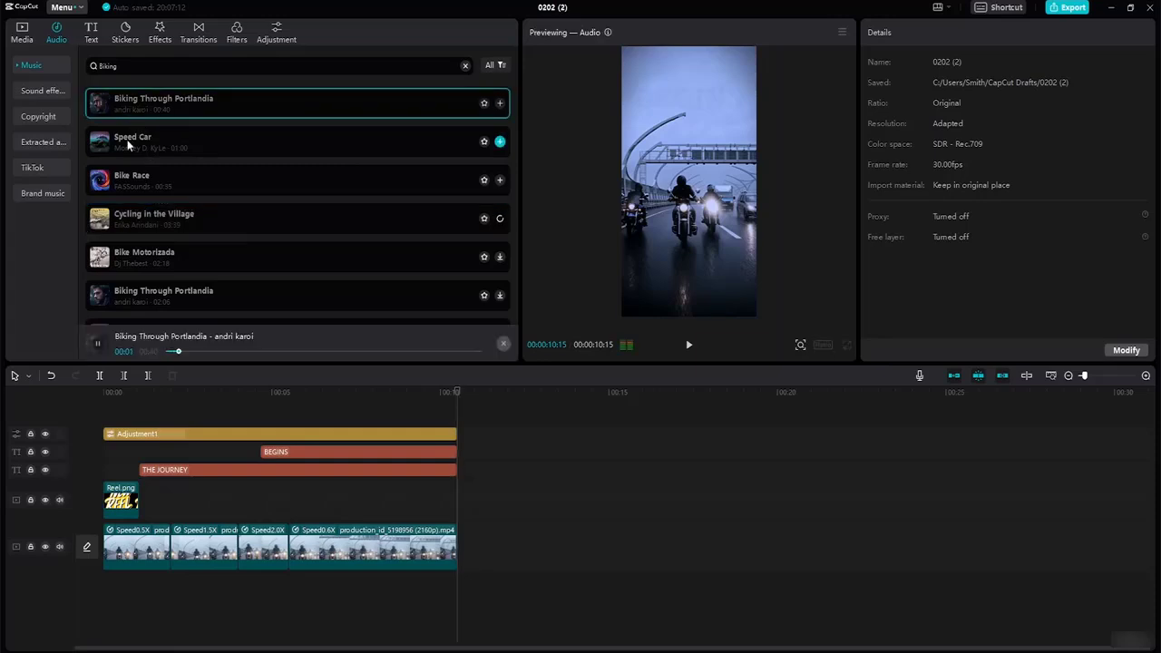
pyautogui.click(97, 151)
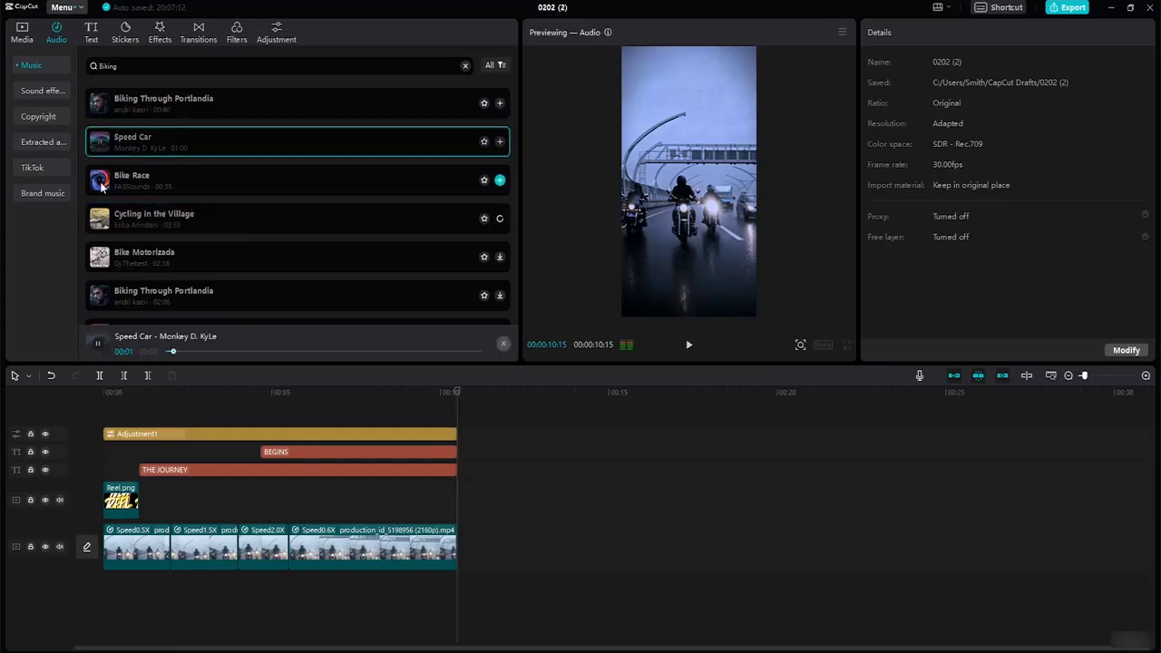
pyautogui.click(101, 184)
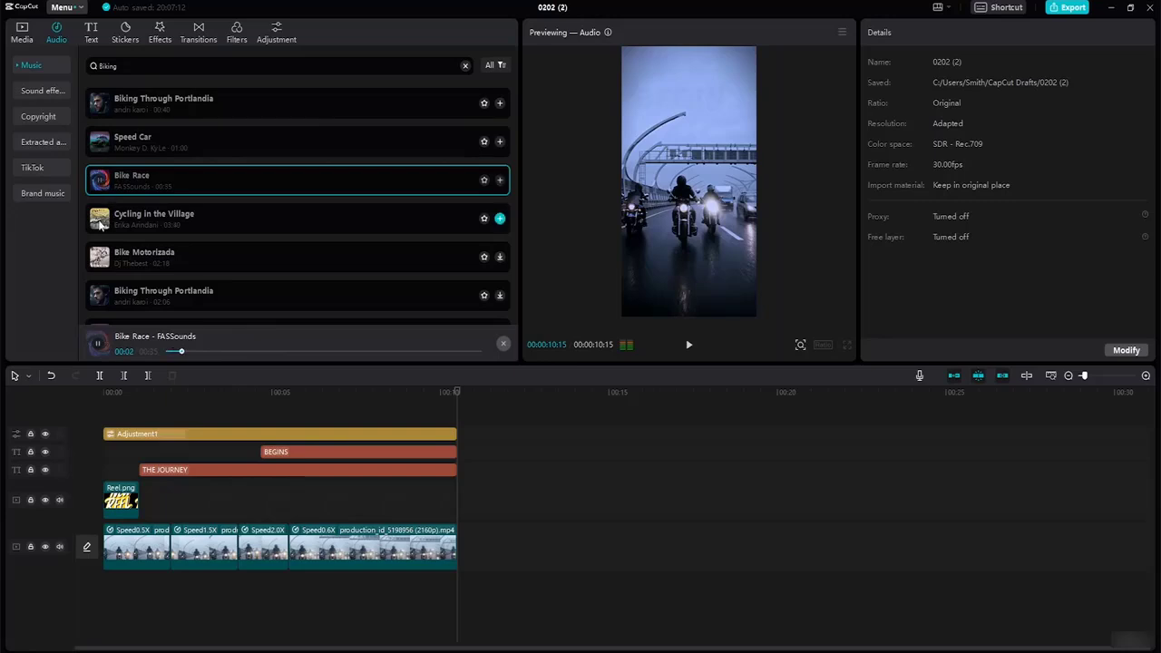
pyautogui.click(100, 224)
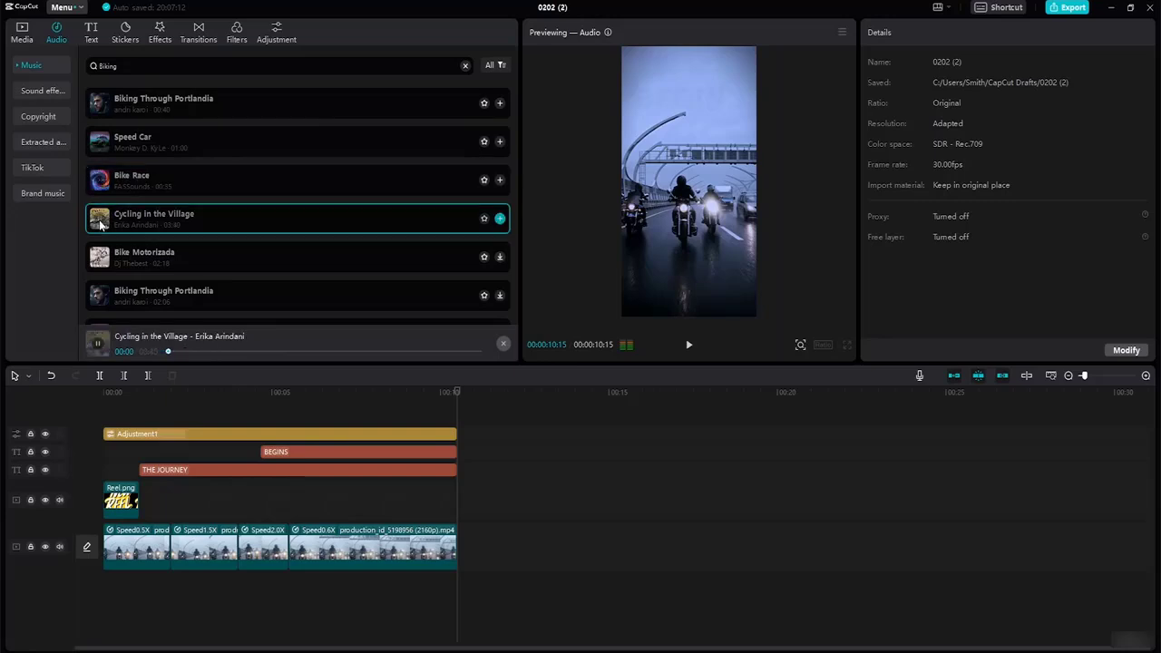
pyautogui.click(105, 111)
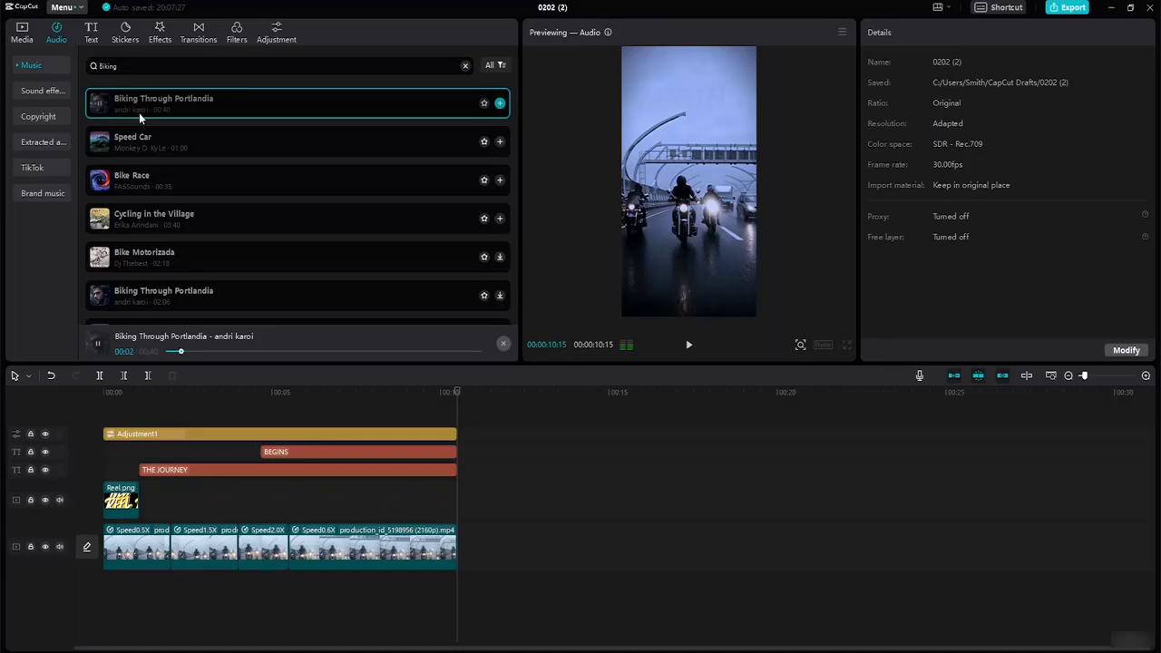
# Add Biking Through Portlandia as background music from the start of the timeline and trim it to end with the video.
pyautogui.moveTo(125, 109); pyautogui.dragTo(150, 598)
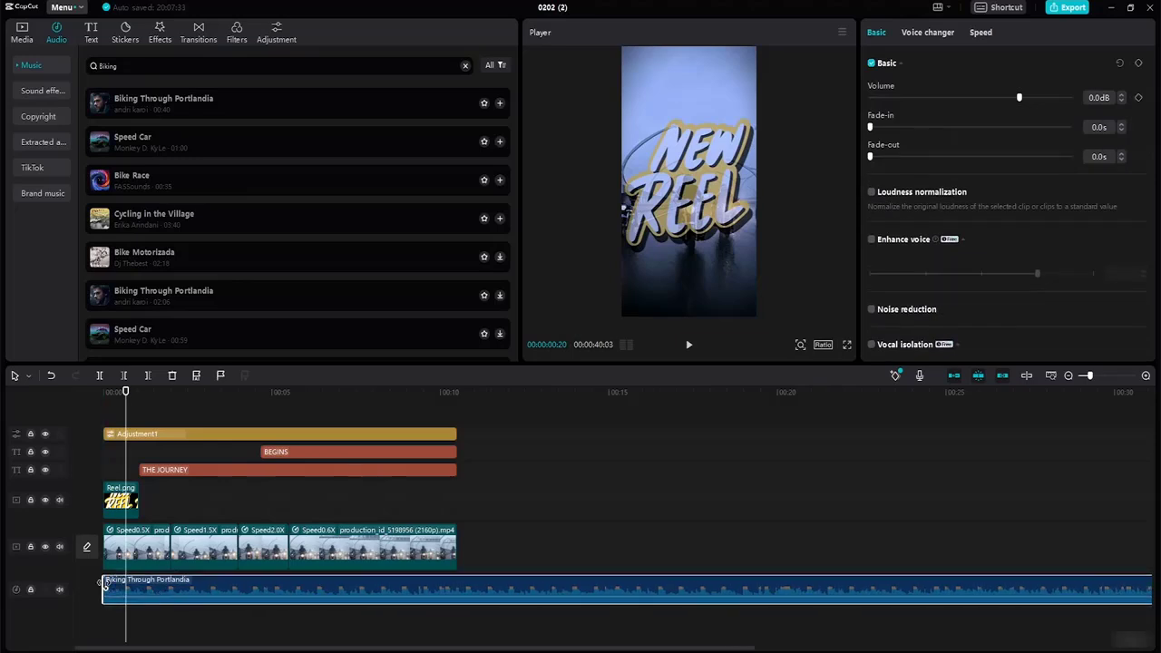
pyautogui.moveTo(122, 593); pyautogui.dragTo(278, 594)
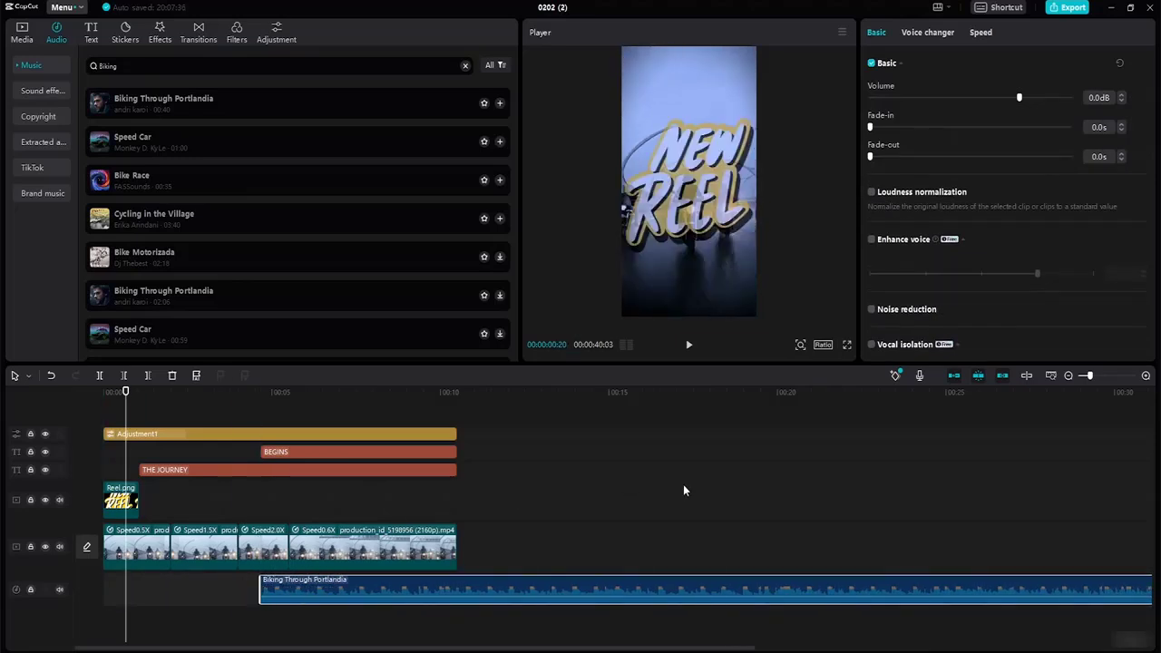
pyautogui.click(1050, 375)
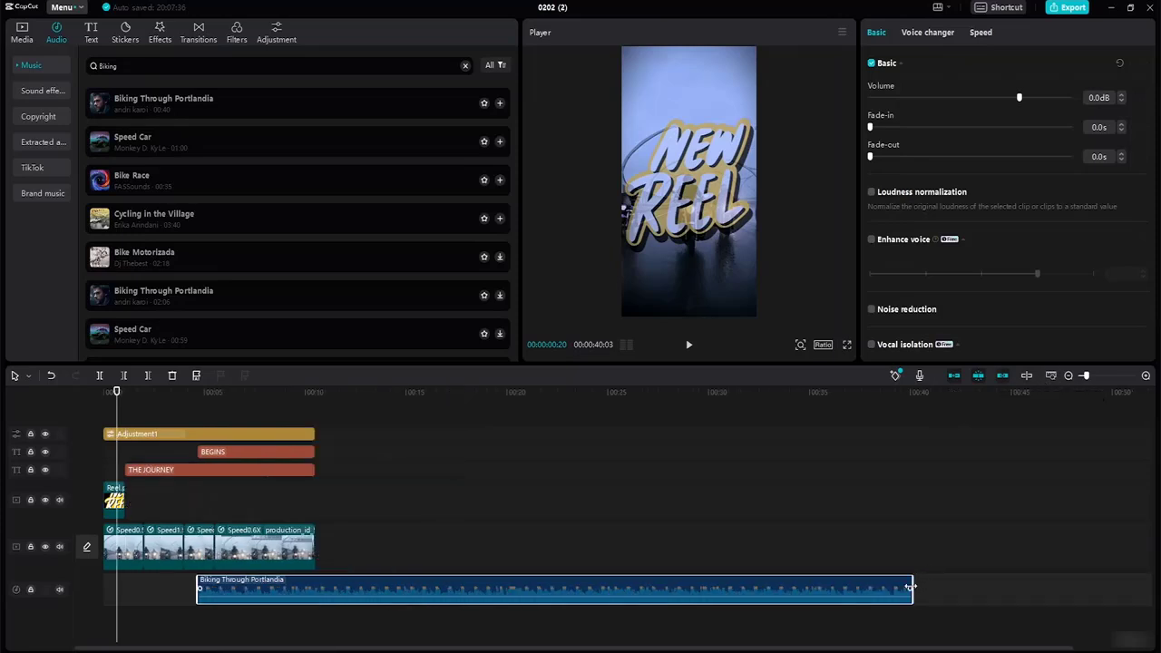
pyautogui.moveTo(912, 582); pyautogui.dragTo(321, 562)
pyautogui.moveTo(218, 591); pyautogui.dragTo(125, 590)
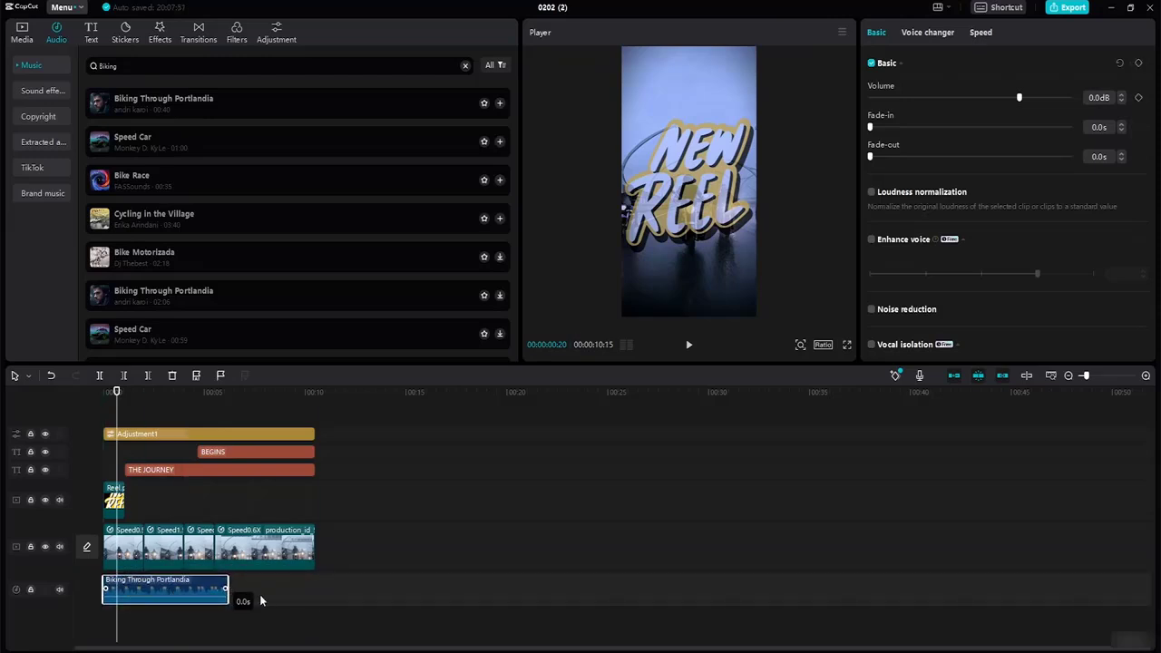
pyautogui.moveTo(229, 582); pyautogui.dragTo(315, 588)
pyautogui.click(357, 610)
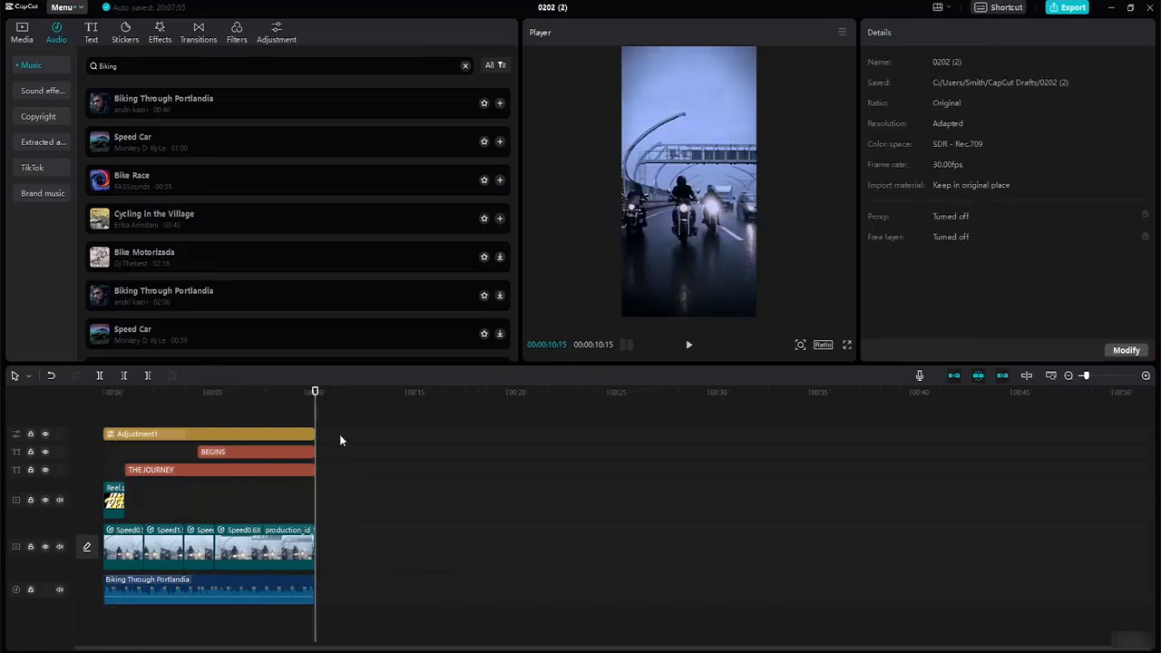
# Set both the fade-in and fade-out of the music clip to 1.0 s.
pyautogui.click(239, 594)
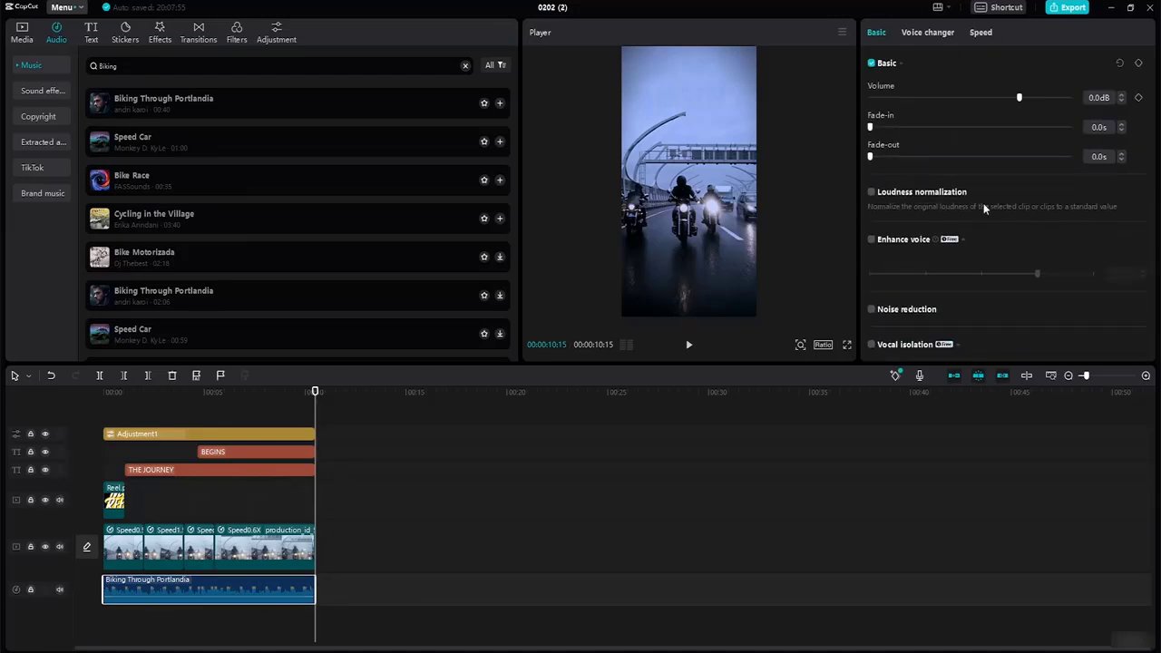
pyautogui.click(1122, 126)
pyautogui.click(1122, 126)
pyautogui.click(1122, 126)
pyautogui.click(1122, 126)
pyautogui.click(1122, 126)
pyautogui.click(1121, 126)
pyautogui.click(1122, 126)
# Play the reel with its music full screen from the start, and return to the editor.
pyautogui.moveTo(314, 391); pyautogui.dragTo(214, 392)
pyautogui.press('Home')
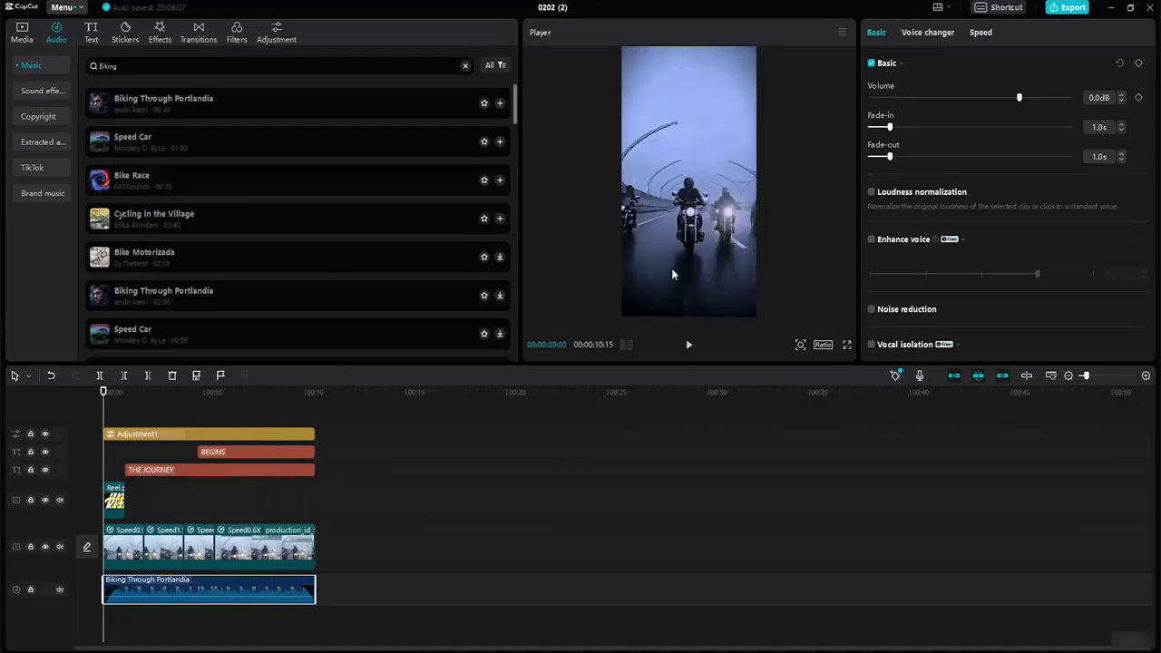
pyautogui.click(689, 346)
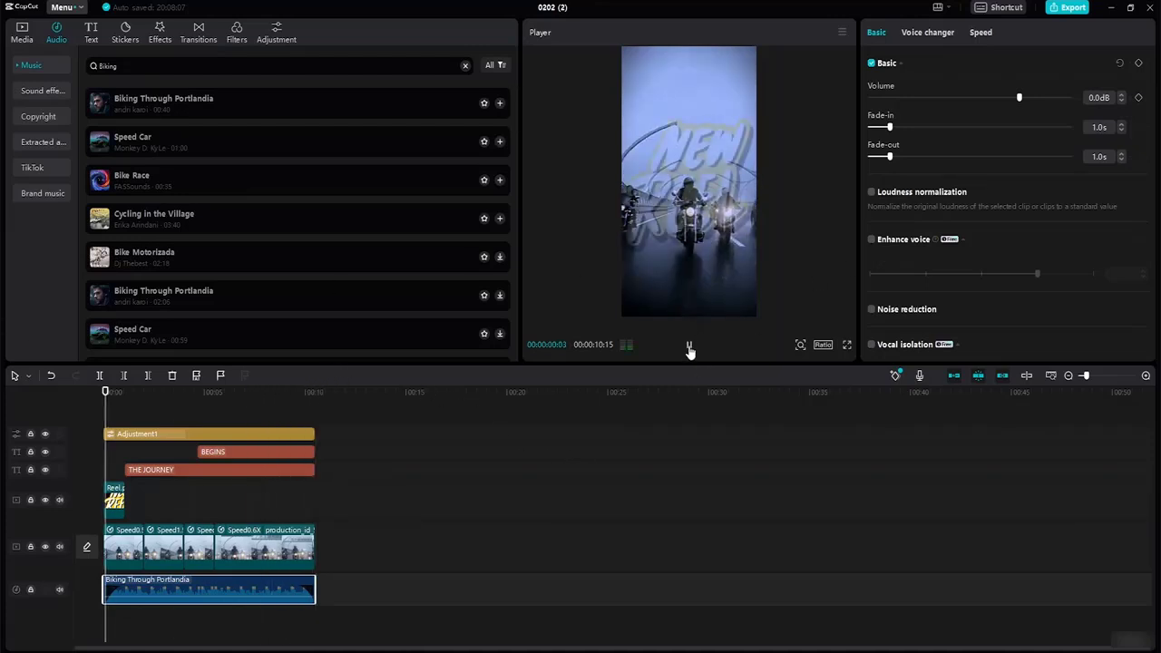
pyautogui.click(846, 345)
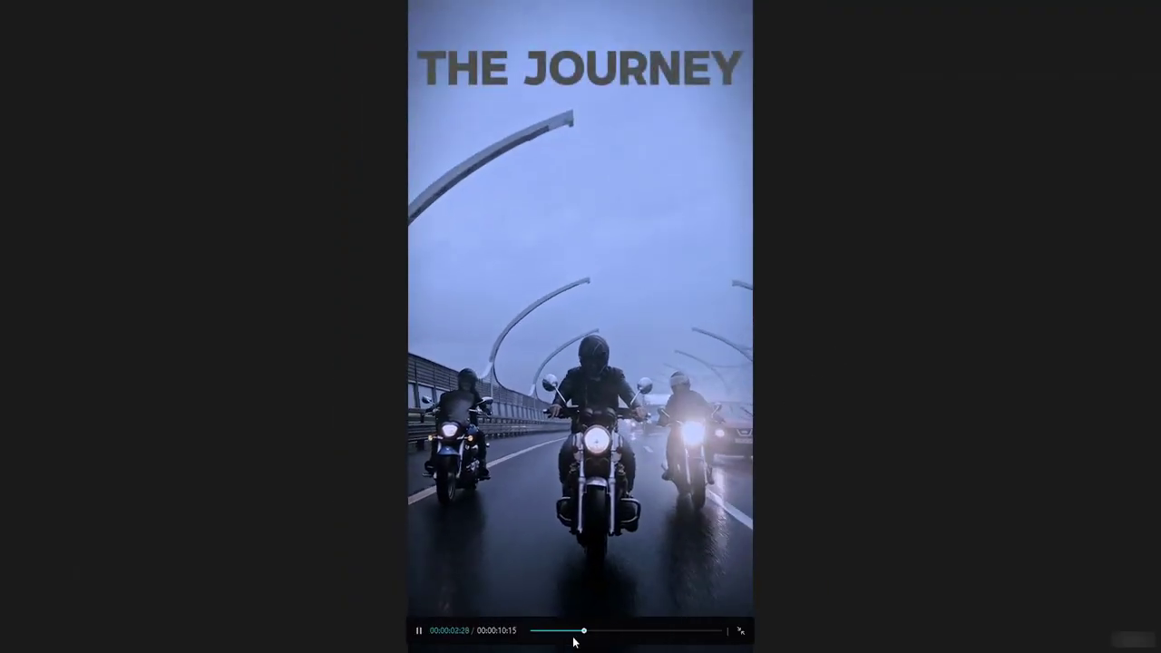
pyautogui.click(524, 630)
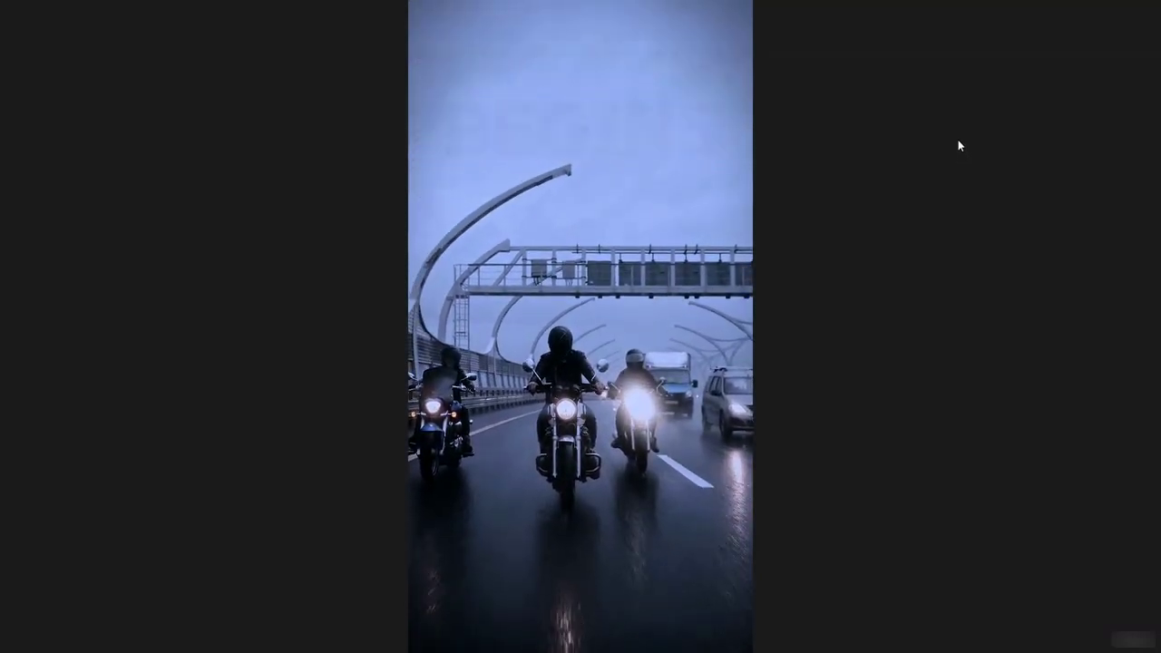
pyautogui.press('Escape')
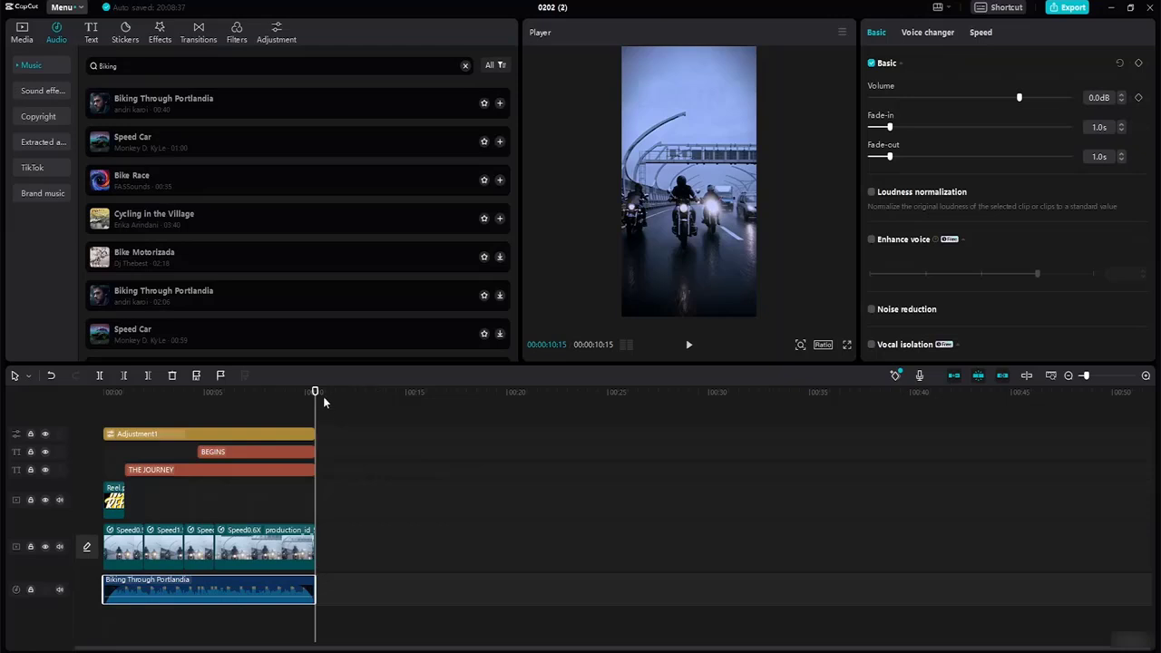
# Return the playhead to the start of the timeline and search the stickers for "reel".
pyautogui.moveTo(314, 391); pyautogui.dragTo(103, 429)
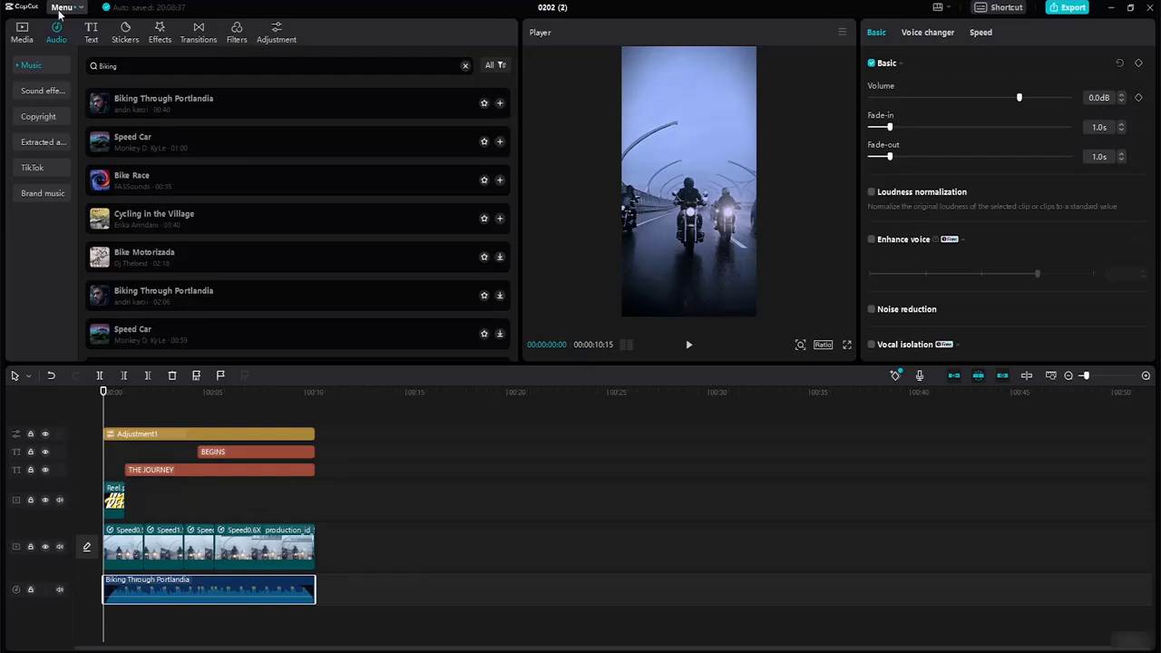
pyautogui.click(126, 34)
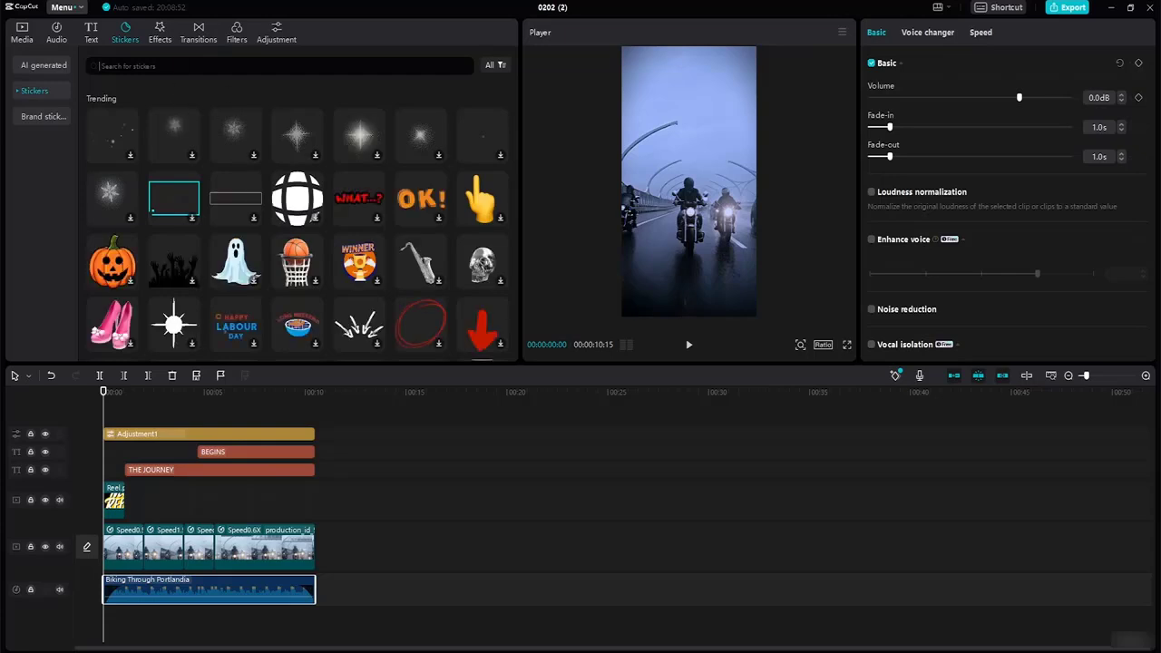
pyautogui.write('s')
pyautogui.write('eel')
pyautogui.press('Return')
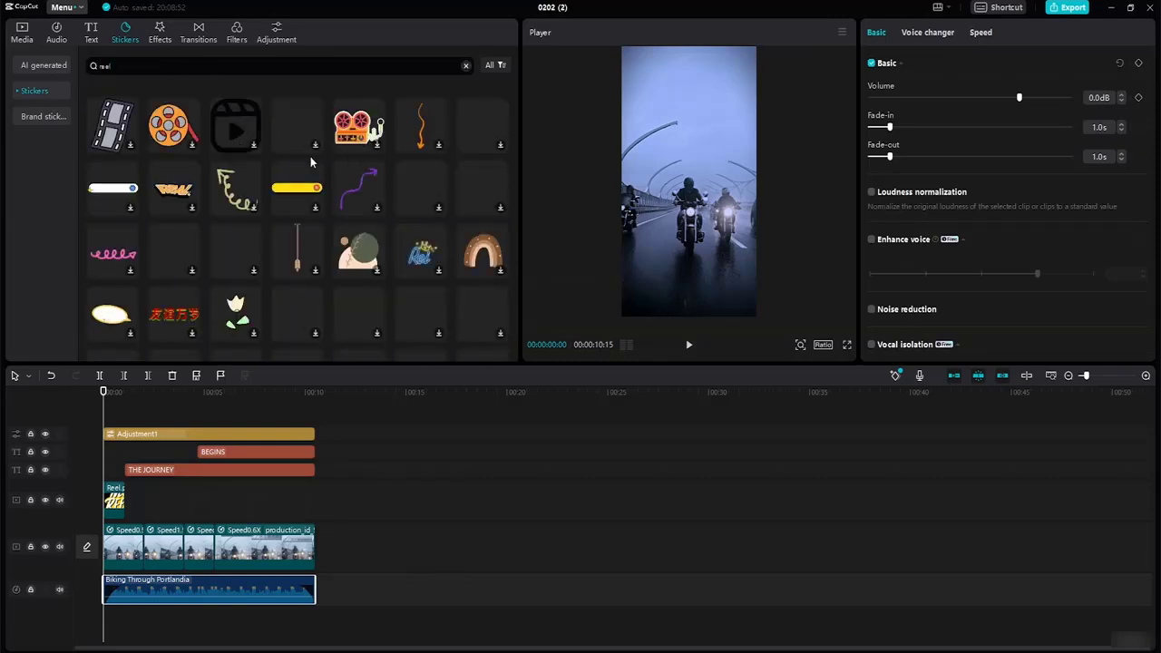
# Add the black Reels icon sticker at the start of the timeline and extend it to the end of the video.
pyautogui.click(248, 112)
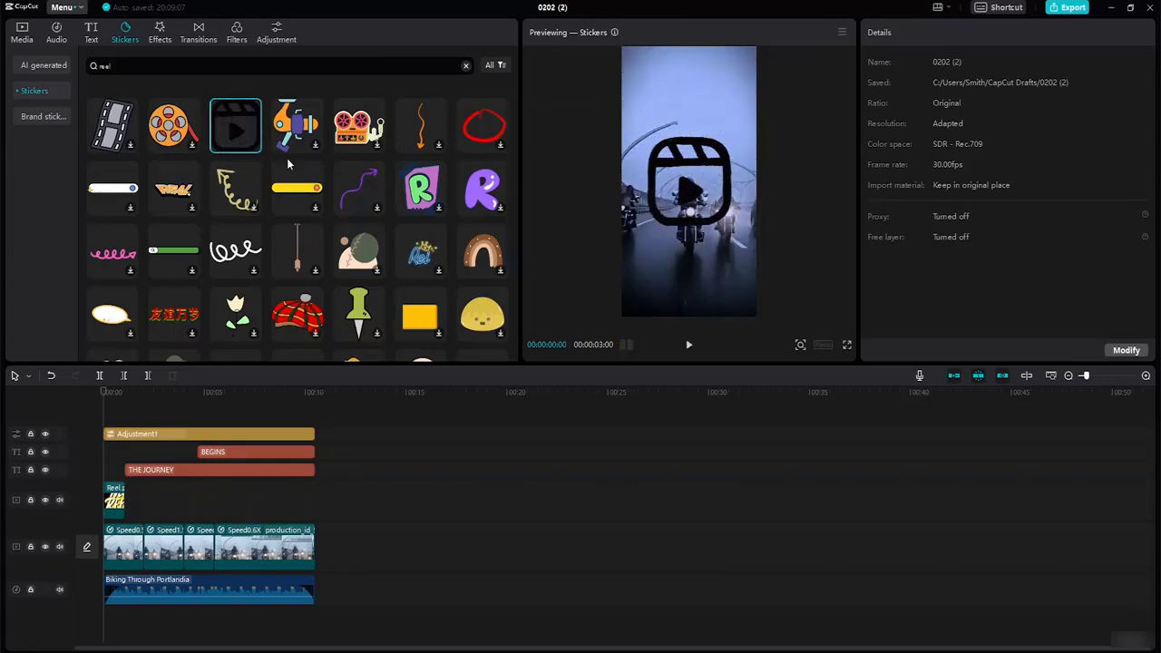
pyautogui.moveTo(251, 124)
pyautogui.moveTo(252, 125); pyautogui.dragTo(108, 433)
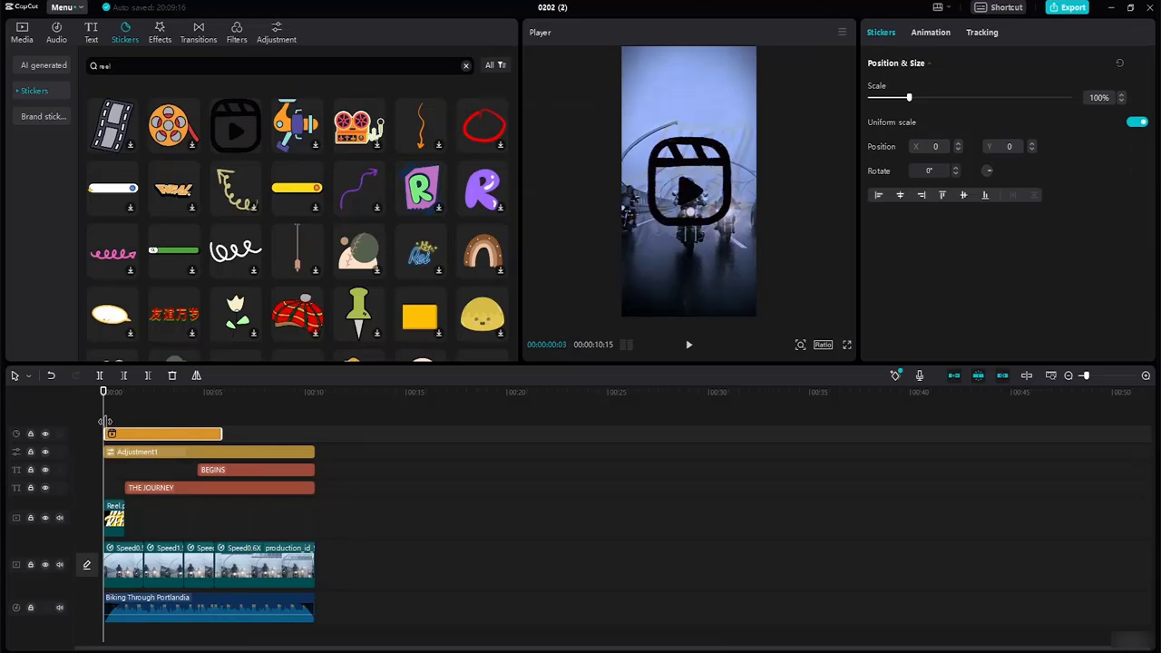
pyautogui.moveTo(221, 435); pyautogui.dragTo(313, 442)
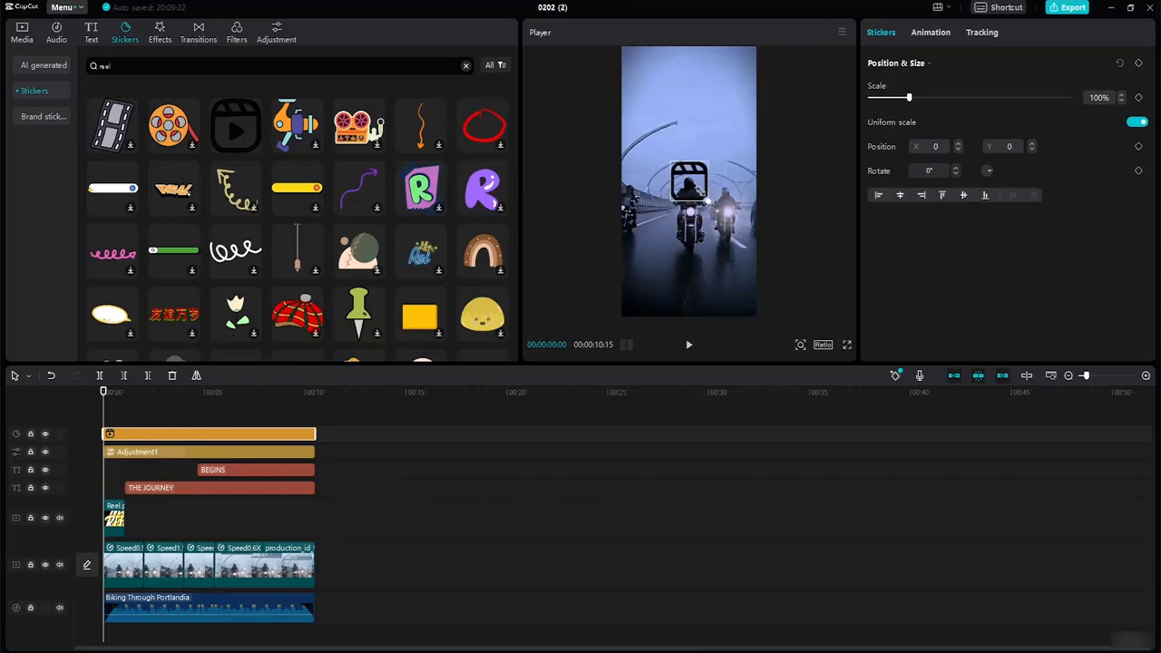
# Shrink the Reels sticker to 18% and place it in the frame's upper-right corner at about X 822, Y 1733.
pyautogui.moveTo(703, 197); pyautogui.dragTo(740, 64)
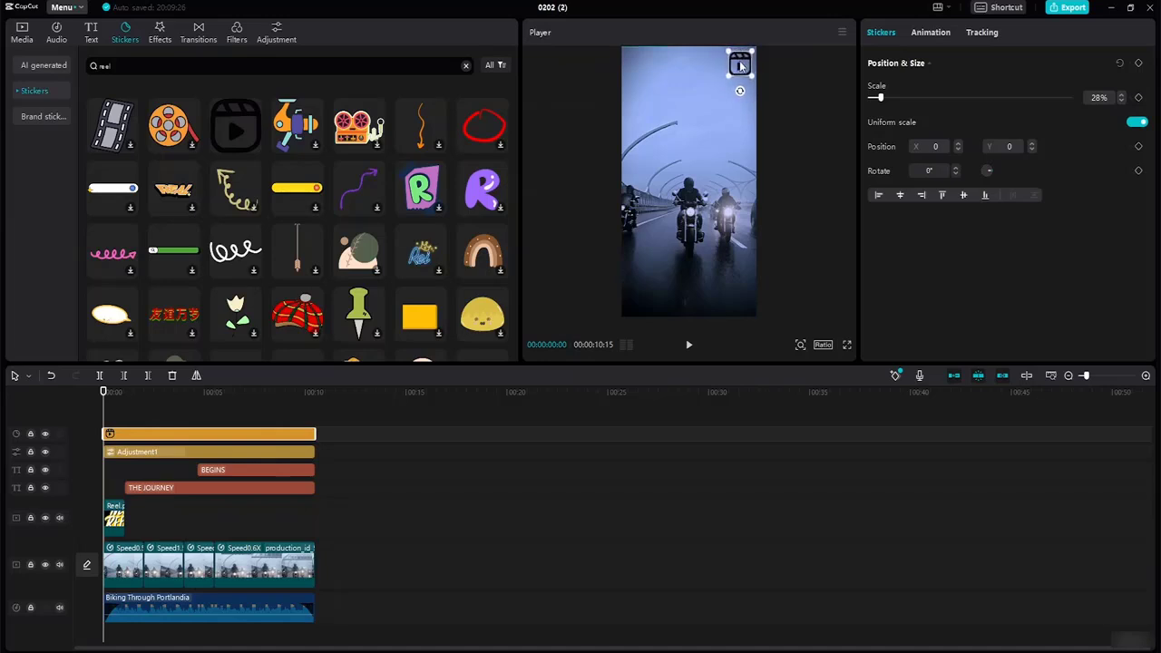
pyautogui.click(780, 114)
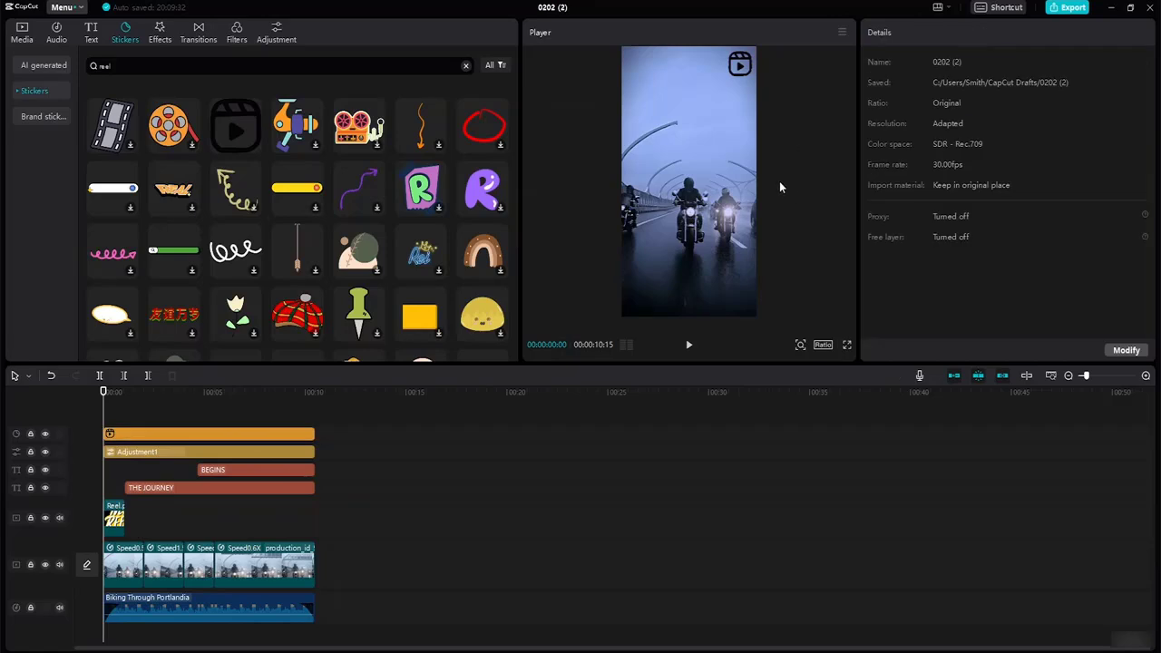
pyautogui.click(742, 67)
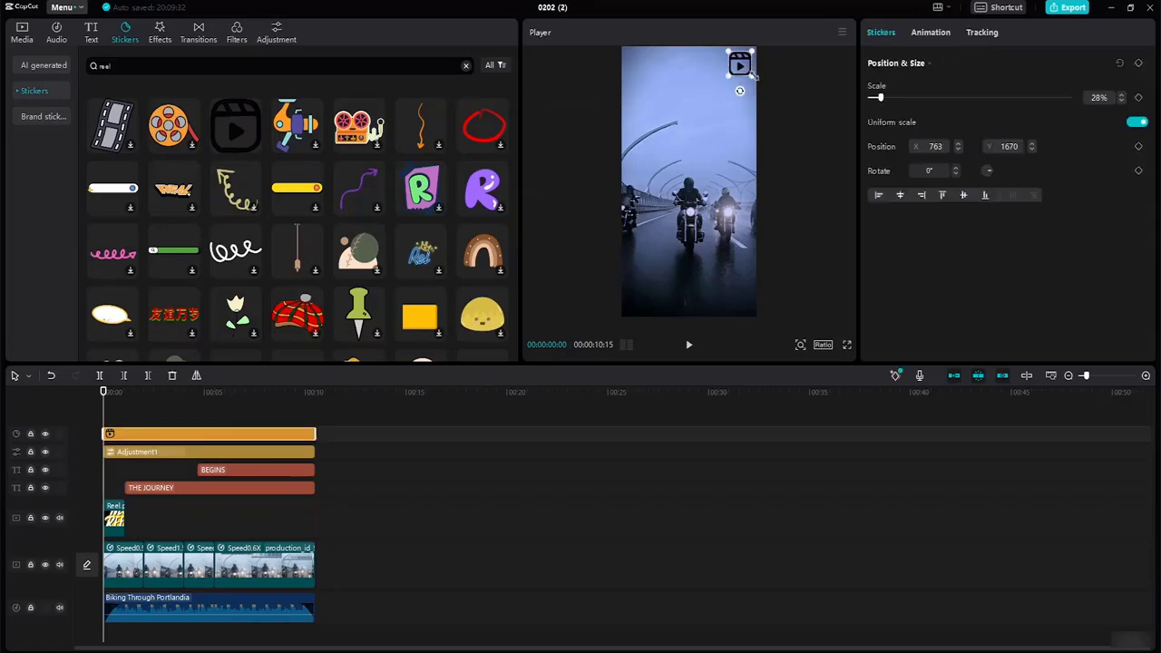
pyautogui.moveTo(746, 71); pyautogui.dragTo(745, 62)
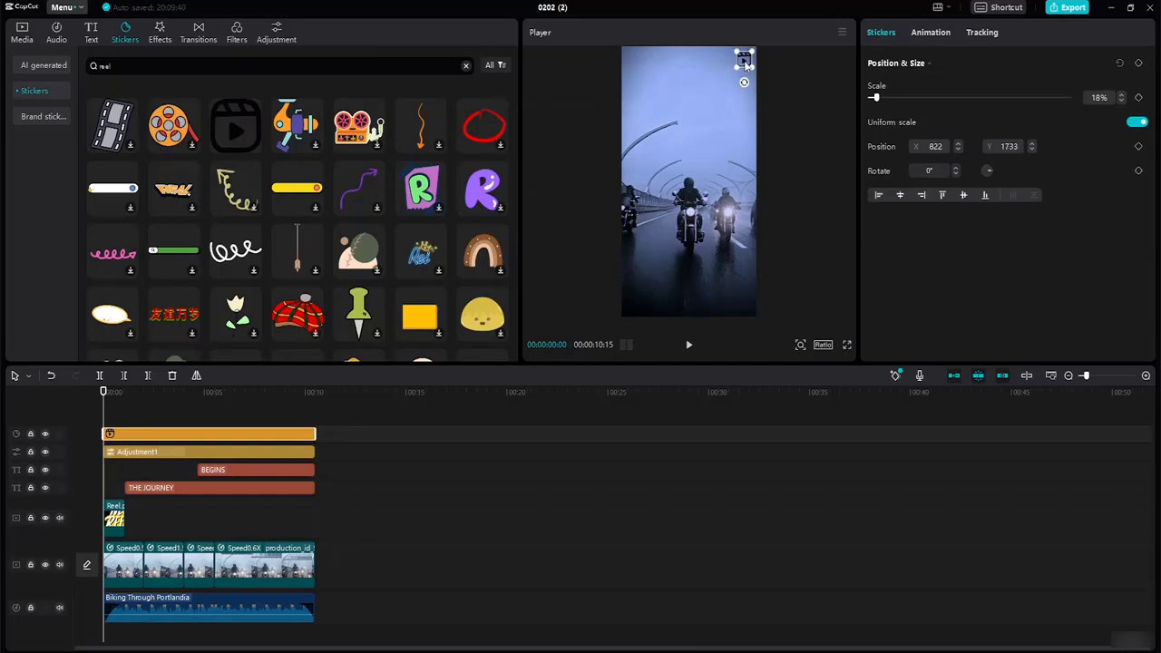
pyautogui.click(788, 125)
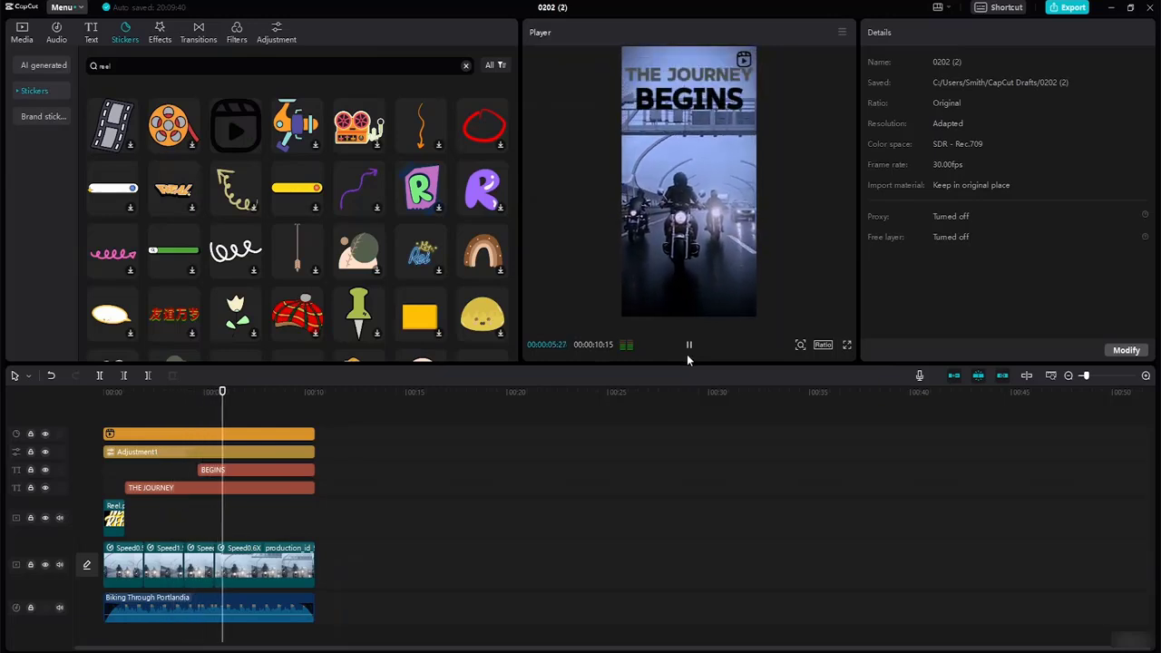
# Try shrinking the Reels sticker to 13% and moving it up against the frame's top edge, above the THE JOURNEY title.
pyautogui.click(744, 62)
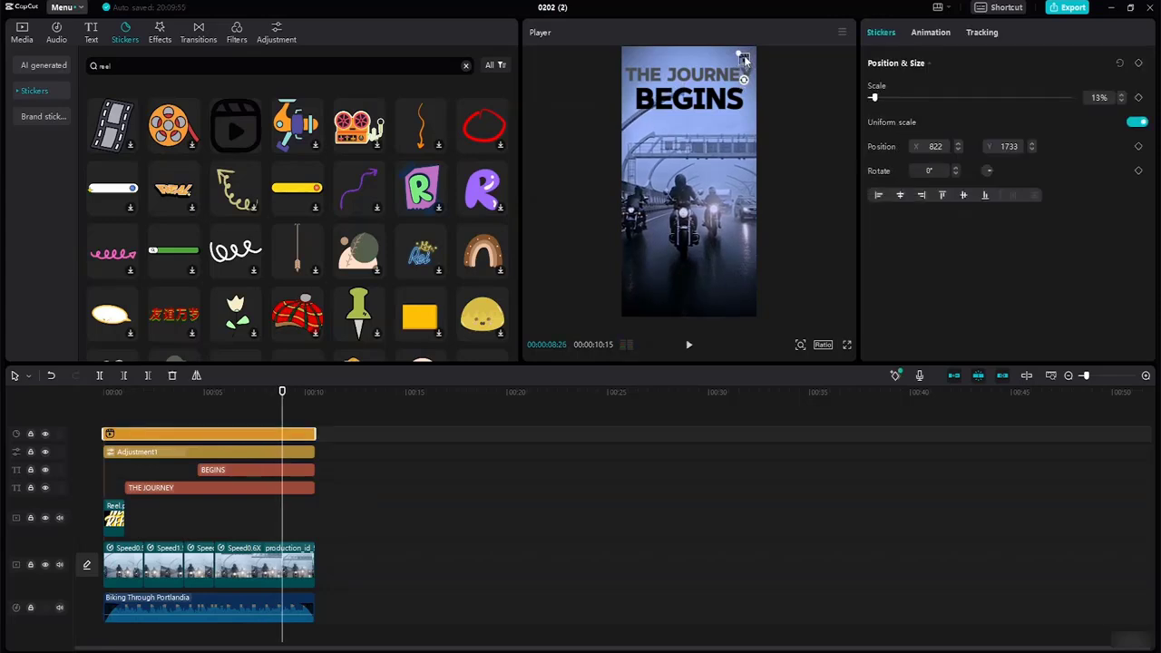
pyautogui.moveTo(744, 72); pyautogui.dragTo(741, 68)
pyautogui.click(744, 53)
pyautogui.click(744, 51)
pyautogui.click(743, 53)
pyautogui.click(744, 53)
pyautogui.click(742, 52)
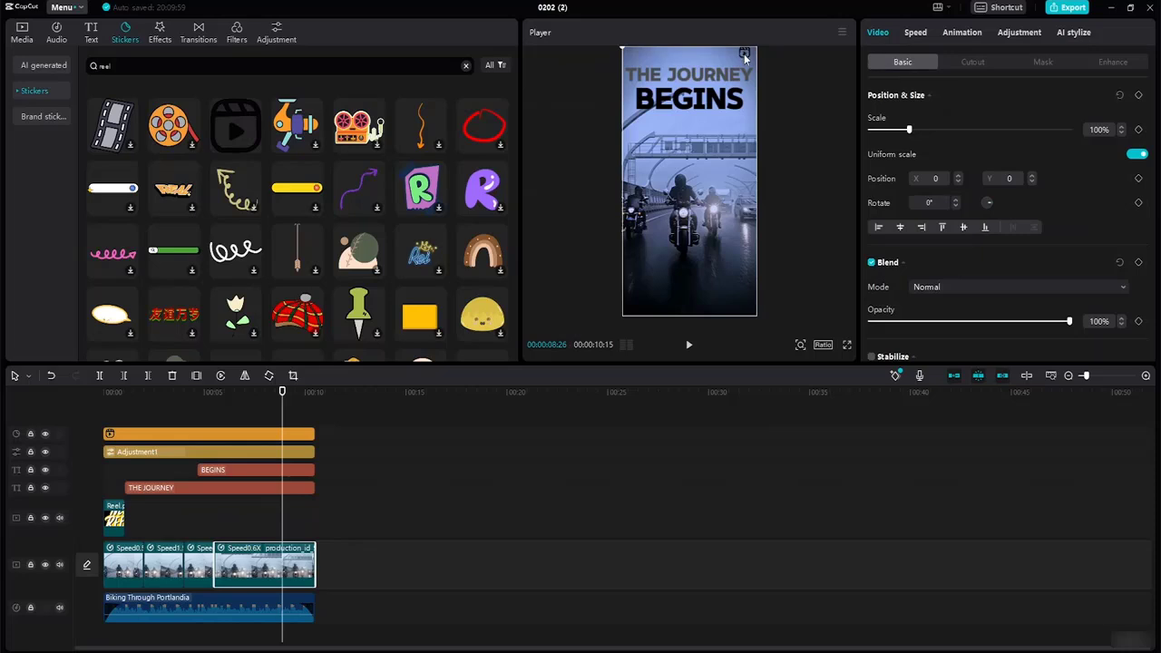
pyautogui.click(744, 54)
pyautogui.click(744, 55)
pyautogui.click(743, 51)
# Reset the Reels sticker's rotation to 0°, resize it to 31% and place it below the BEGINS title at about X 709, Y 457.
pyautogui.moveTo(874, 99); pyautogui.dragTo(892, 101)
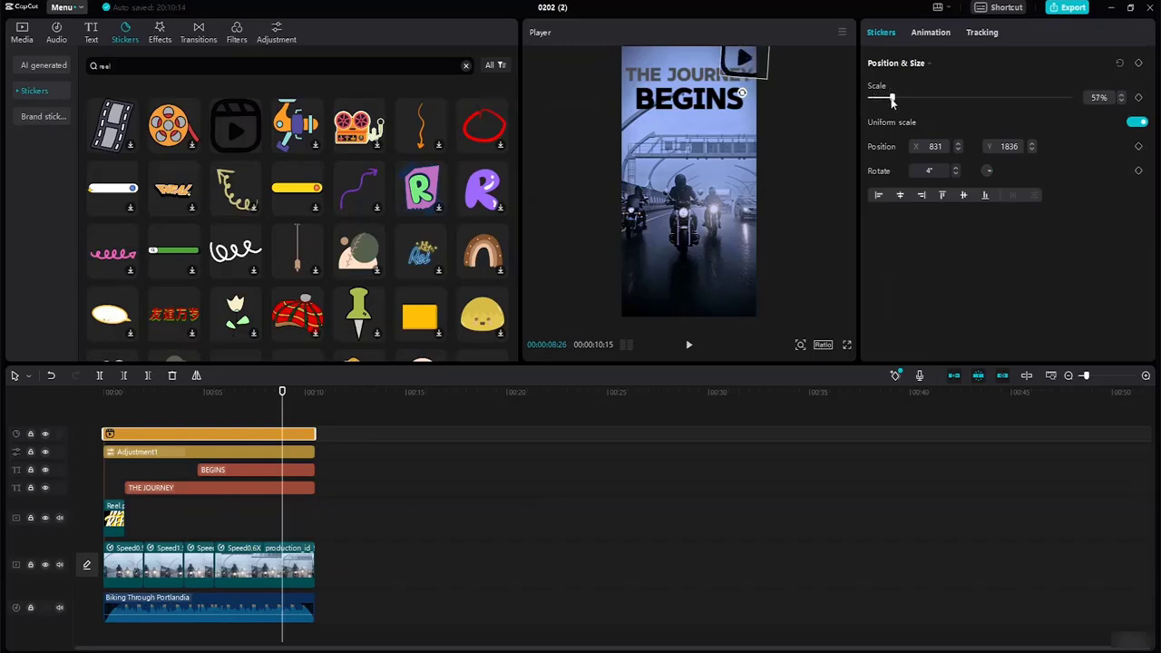
pyautogui.moveTo(752, 69); pyautogui.dragTo(731, 135)
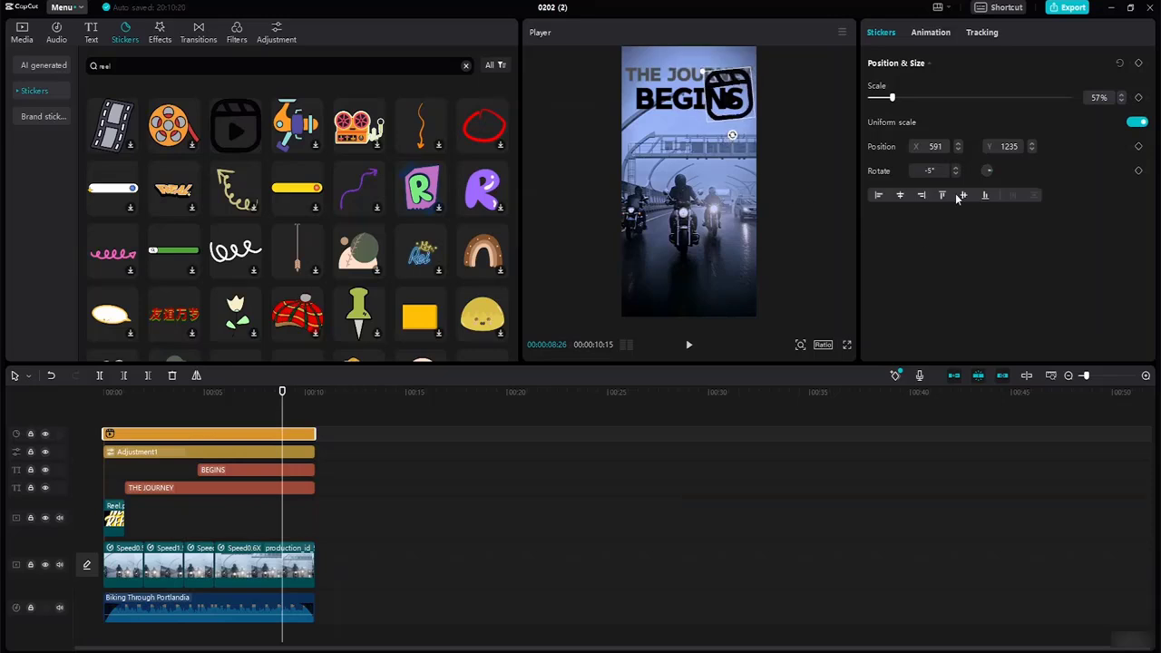
pyautogui.click(955, 168)
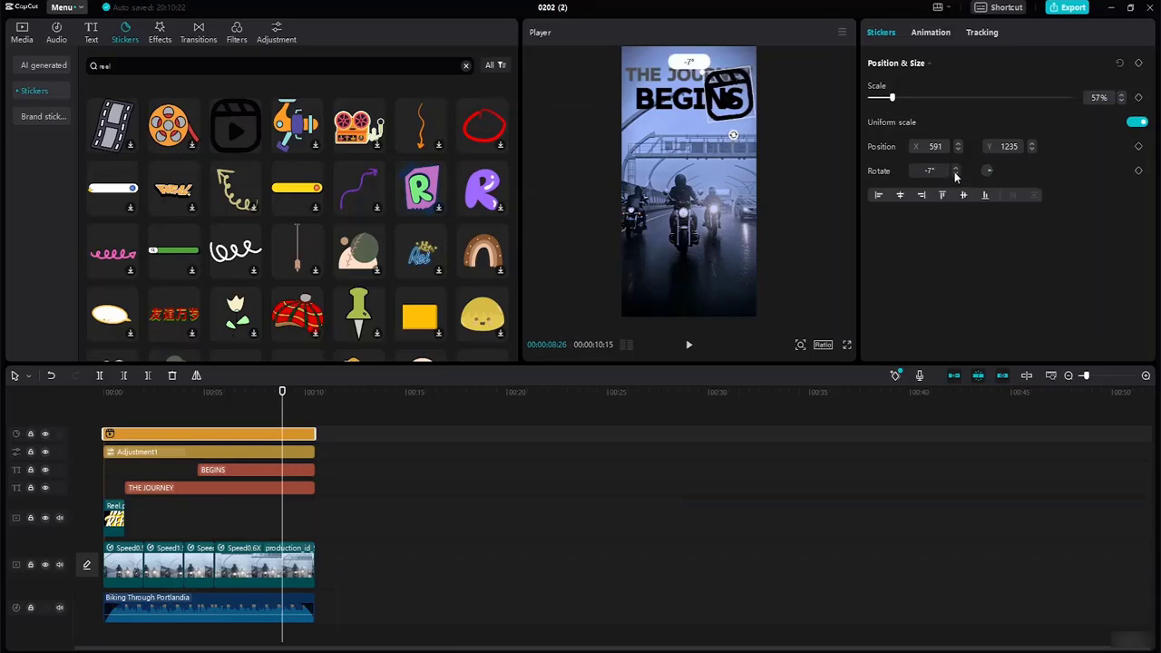
pyautogui.click(955, 168)
pyautogui.click(955, 168)
pyautogui.click(955, 169)
pyautogui.click(955, 168)
pyautogui.click(955, 169)
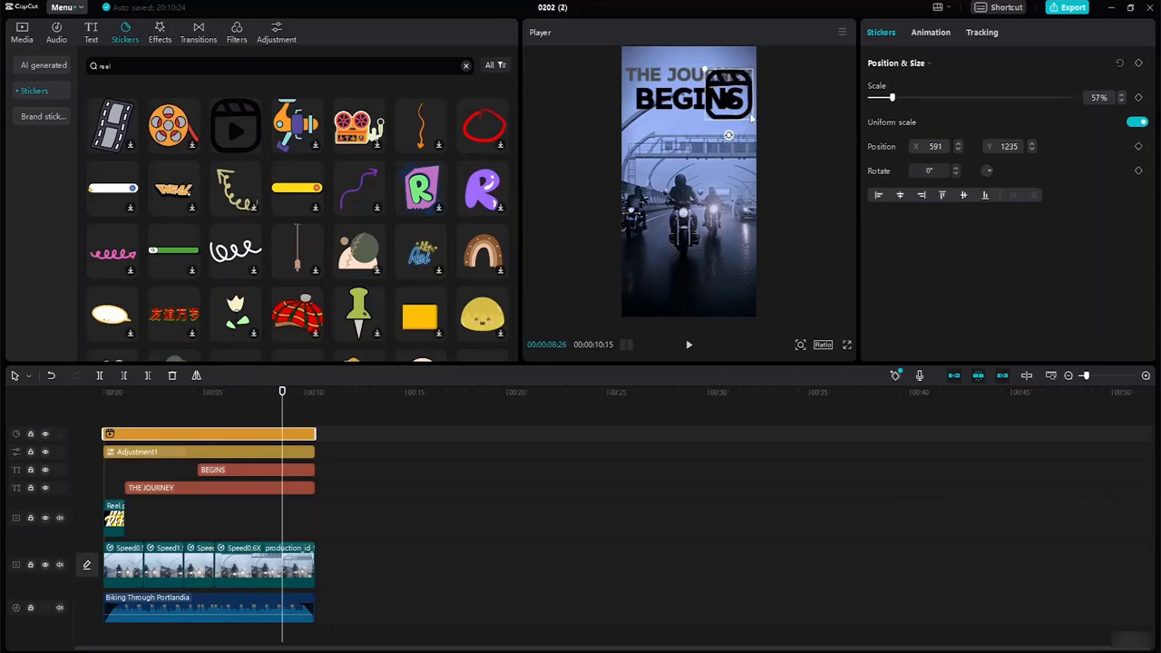
pyautogui.moveTo(706, 70); pyautogui.dragTo(739, 155)
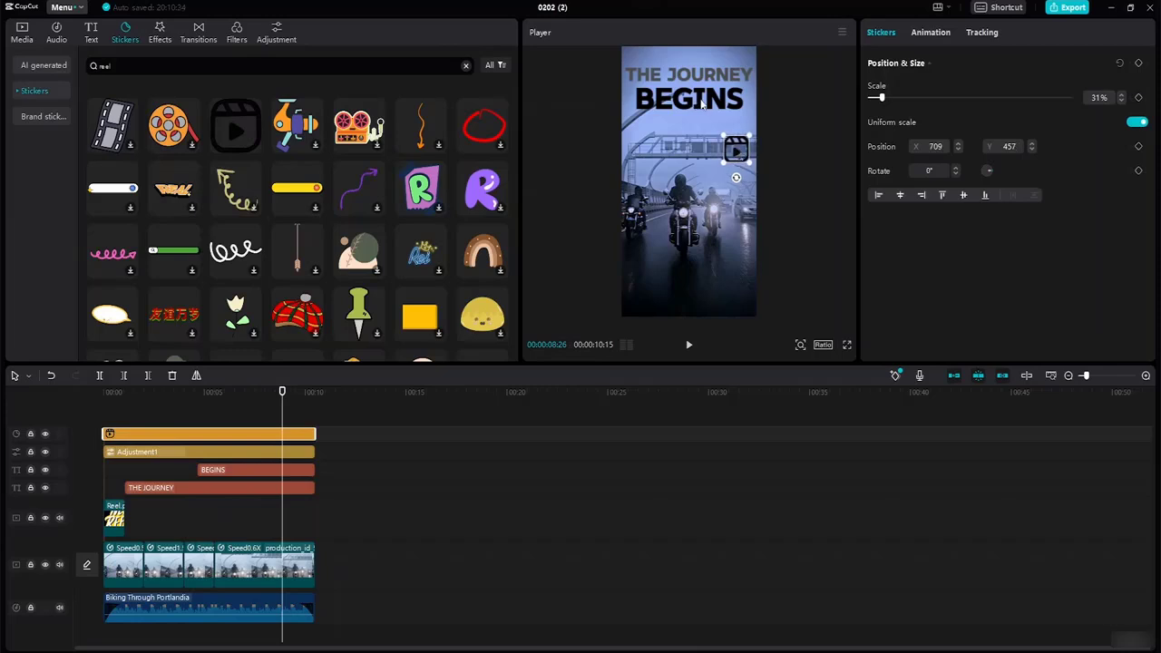
# Move the BEGINS and THE JOURNEY titles slightly down to free space along the frame's top edge.
pyautogui.moveTo(701, 105); pyautogui.dragTo(701, 110)
pyautogui.doubleClick(885, 86)
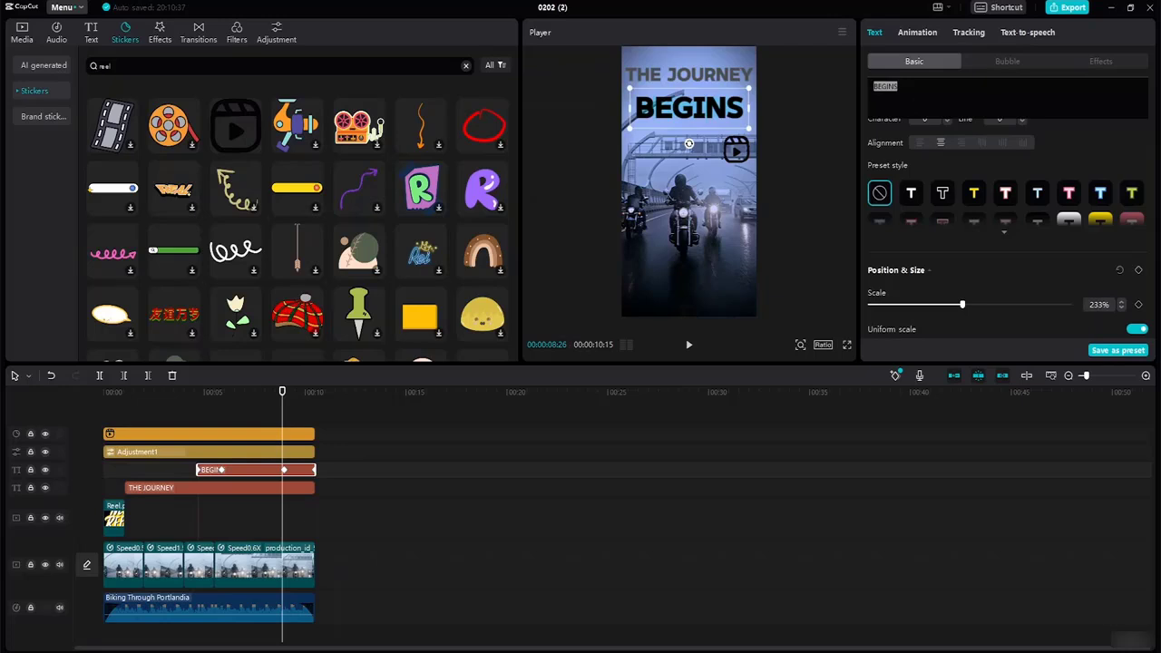
pyautogui.click(716, 143)
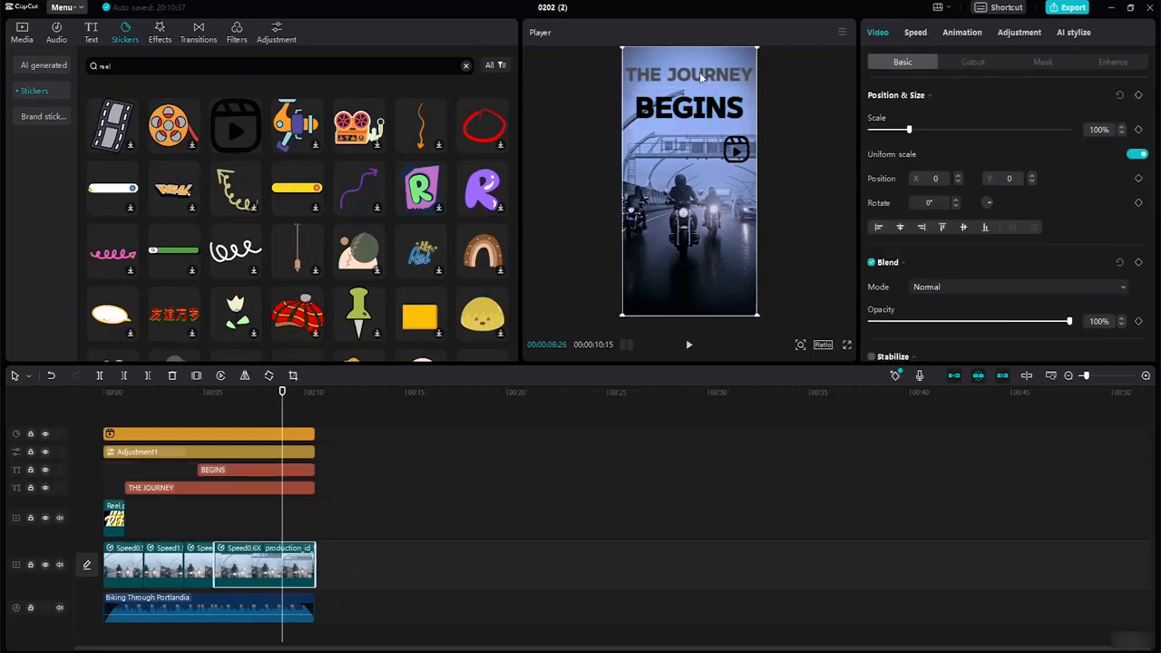
pyautogui.moveTo(700, 78); pyautogui.dragTo(700, 87)
pyautogui.click(736, 116)
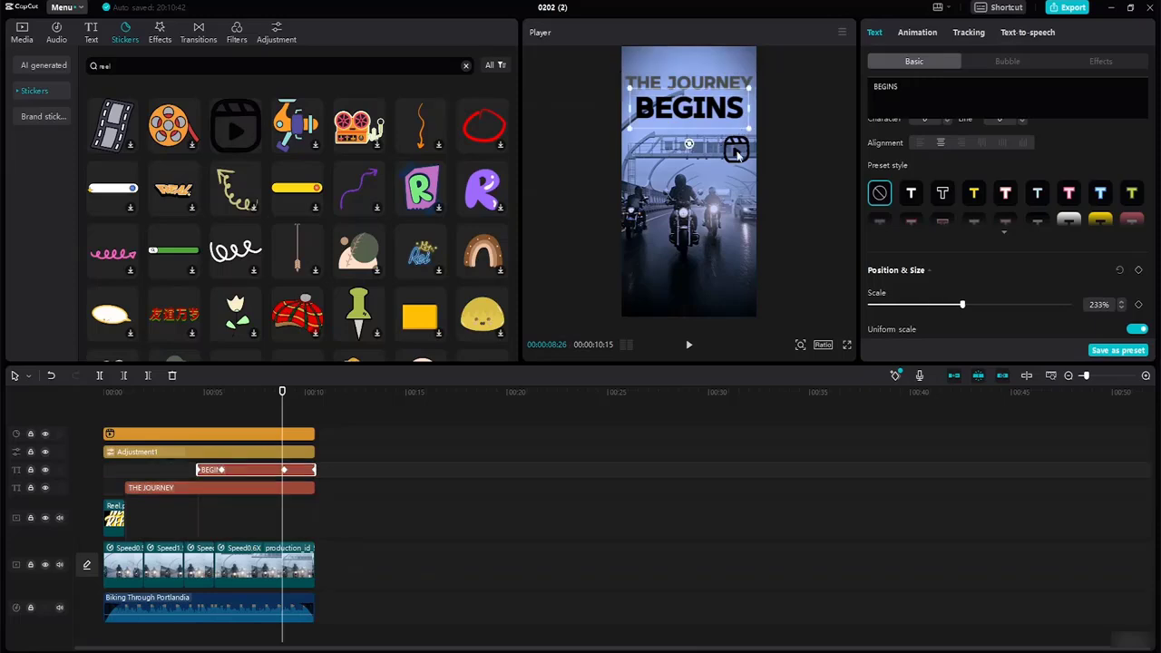
# Shrink the Reels sticker to 25% and place it above THE JOURNEY in the frame's upper-right corner at about X 781, Y 1704.
pyautogui.moveTo(737, 154); pyautogui.dragTo(745, 66)
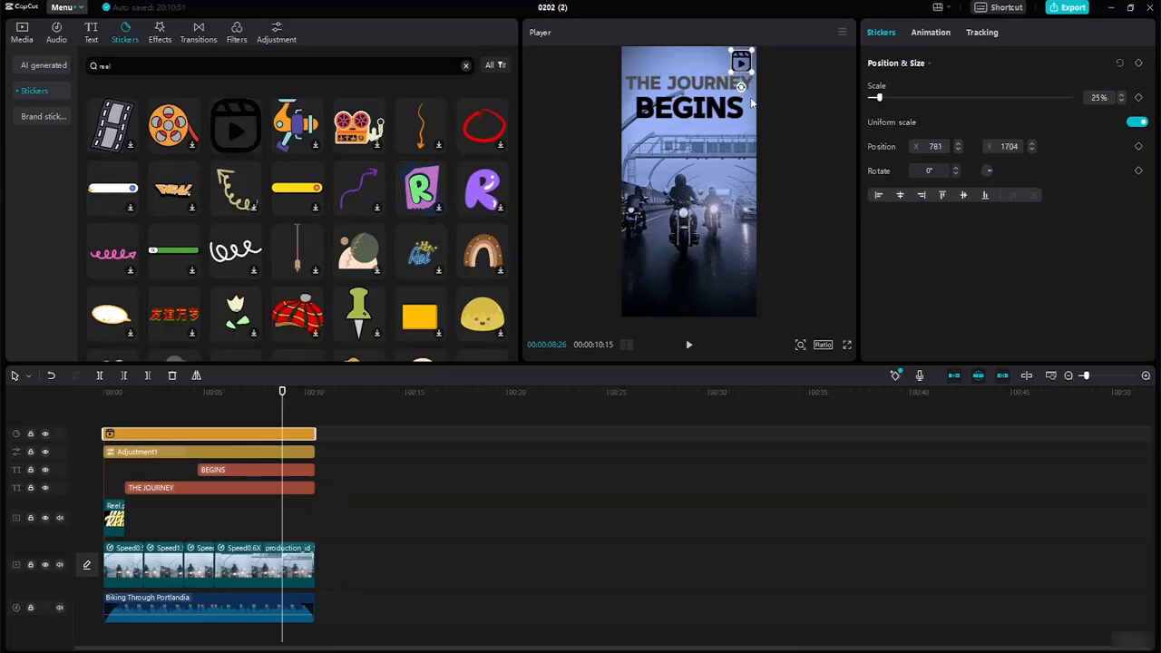
pyautogui.click(747, 106)
pyautogui.click(812, 196)
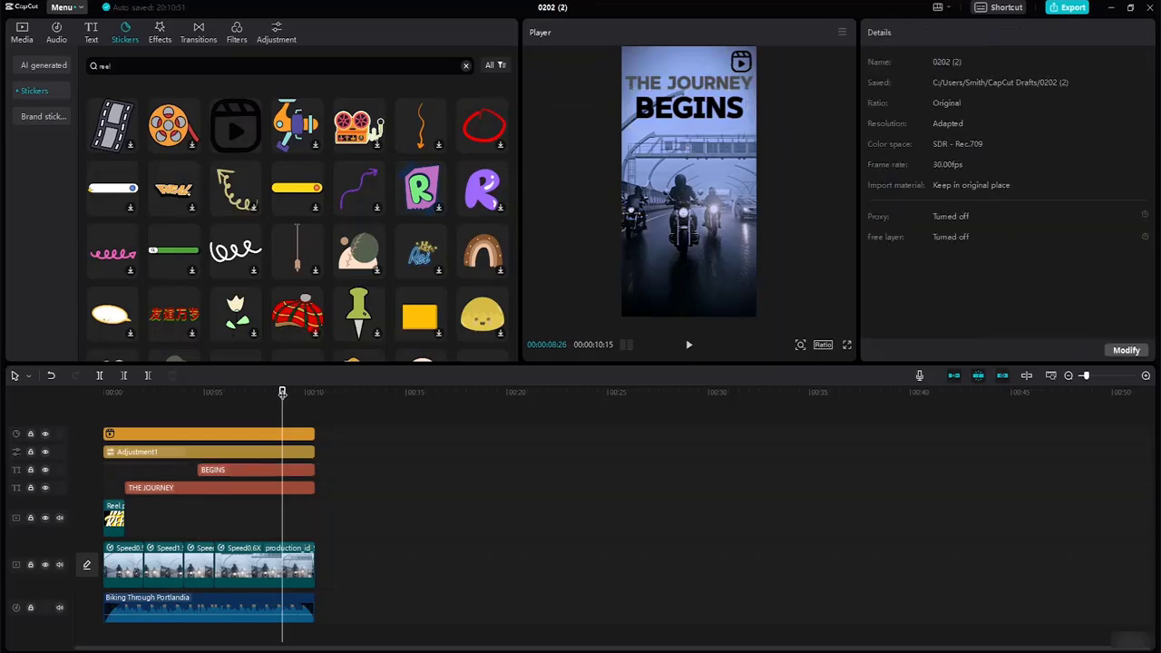
# Play the edited reel from the start of the timeline to check the sticker and title placement.
pyautogui.moveTo(282, 392); pyautogui.dragTo(77, 363)
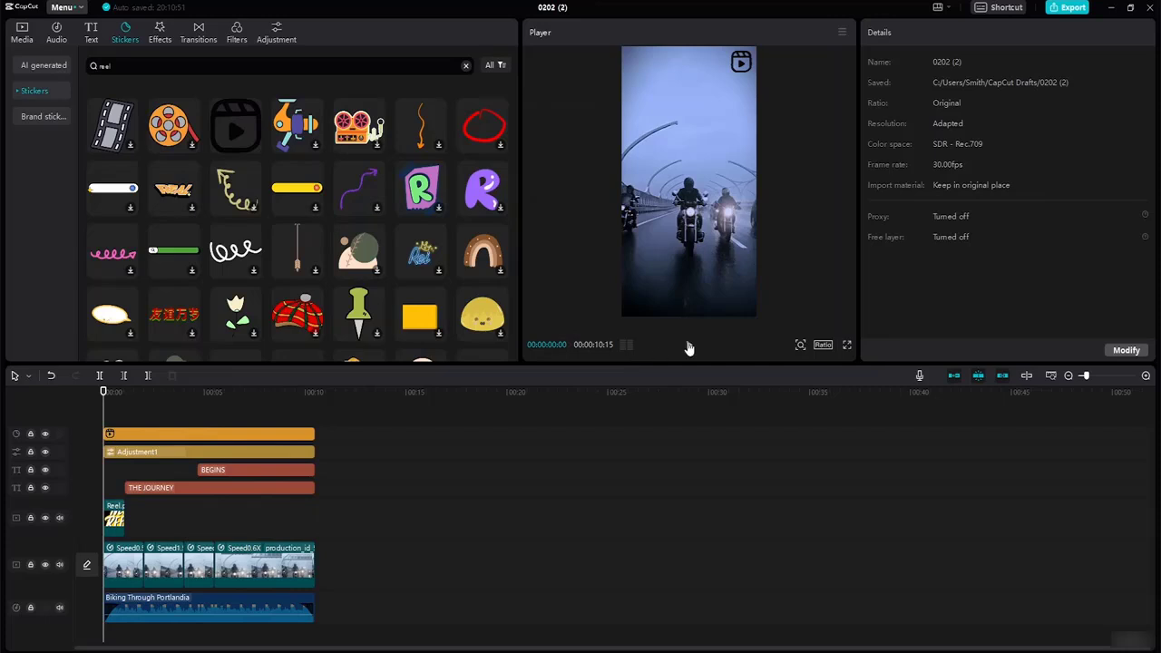
pyautogui.click(688, 345)
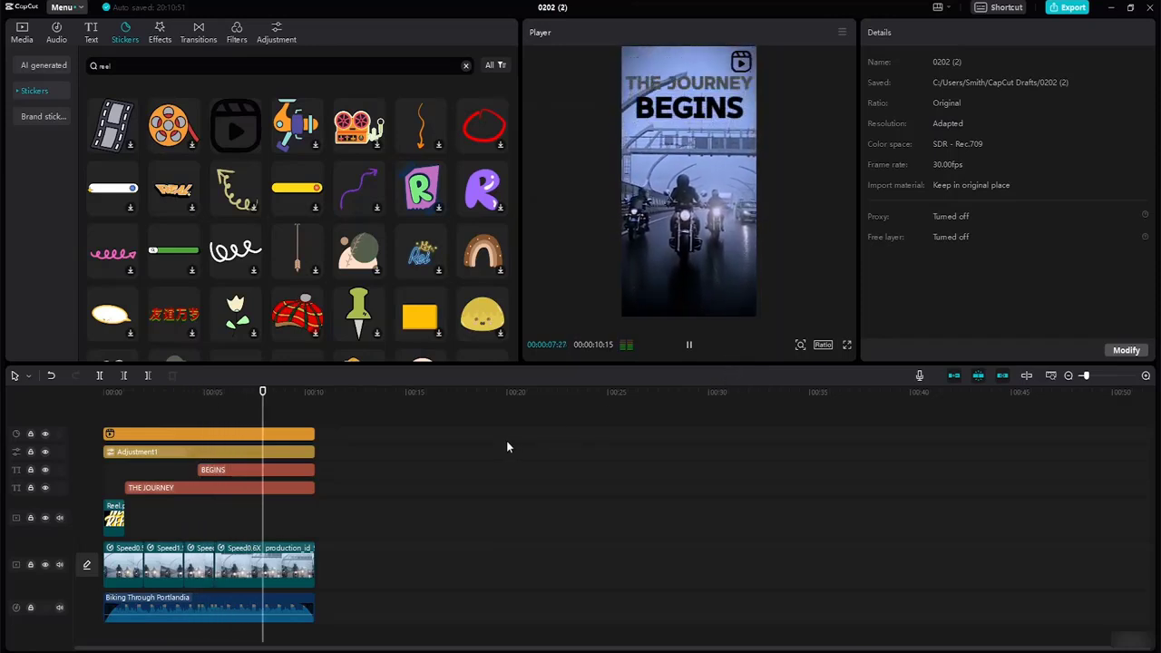
pyautogui.press('space')
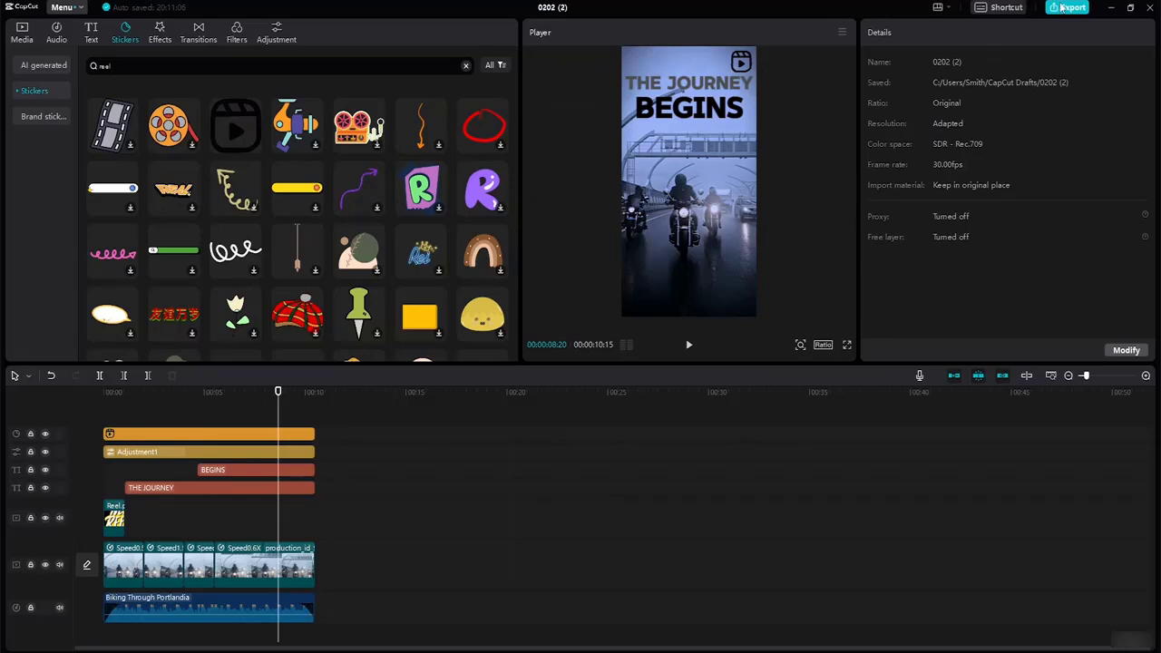
# Open the export settings and title the video "Instagram Reel".
pyautogui.click(1069, 8)
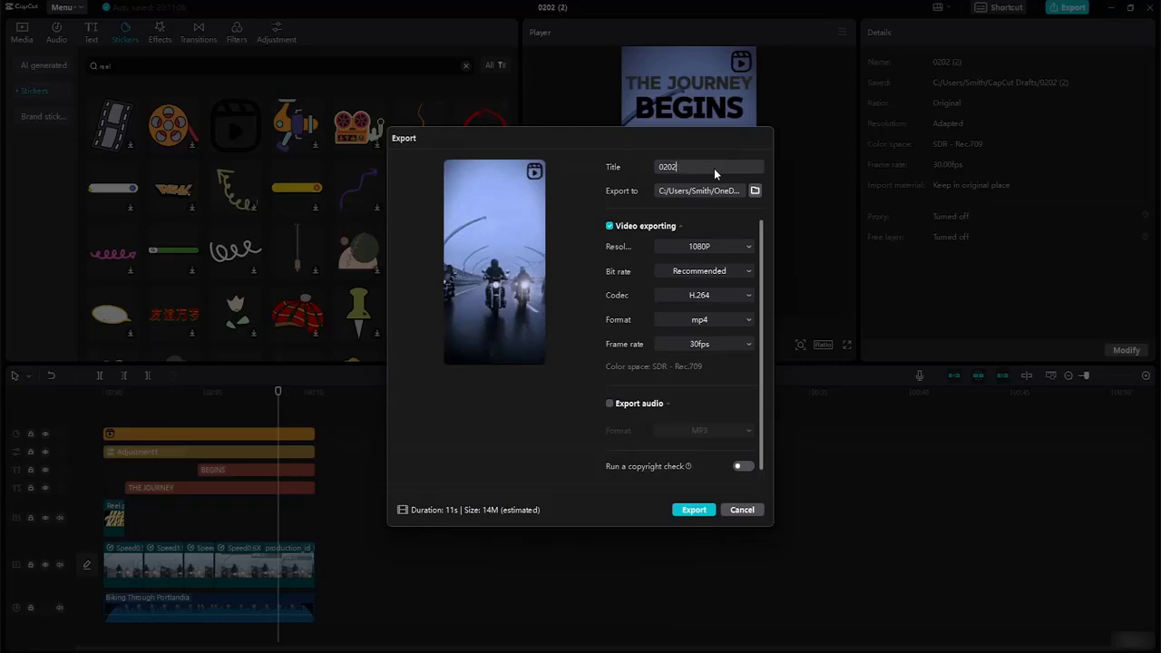
pyautogui.press('BackSpace')
pyautogui.press('BackSpace')
pyautogui.press('BackSpace')
pyautogui.press('BackSpace')
pyautogui.press('BackSpace')
pyautogui.press('BackSpace')
pyautogui.press('BackSpace')
pyautogui.write('Insta')
# Choose the Desktop folder "Capcut Semi-Advanced Tutorial Resource File - (4 Hrs)" as the destination and export the video at 1080P, mp4, 30fps.
pyautogui.click(754, 191)
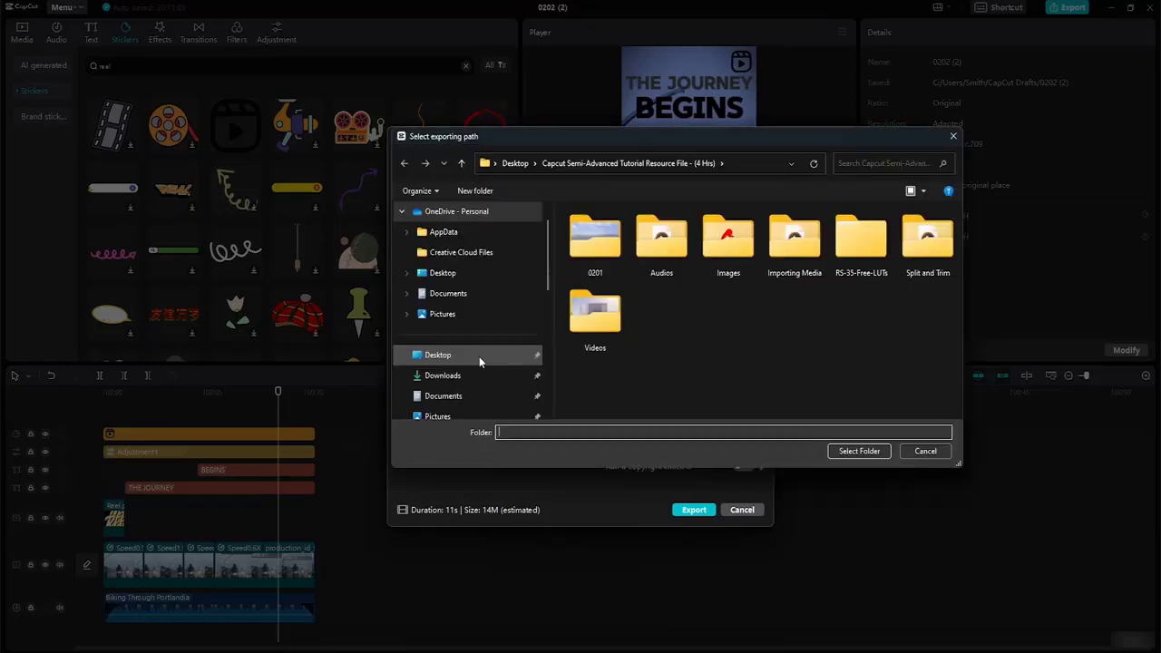
pyautogui.click(459, 361)
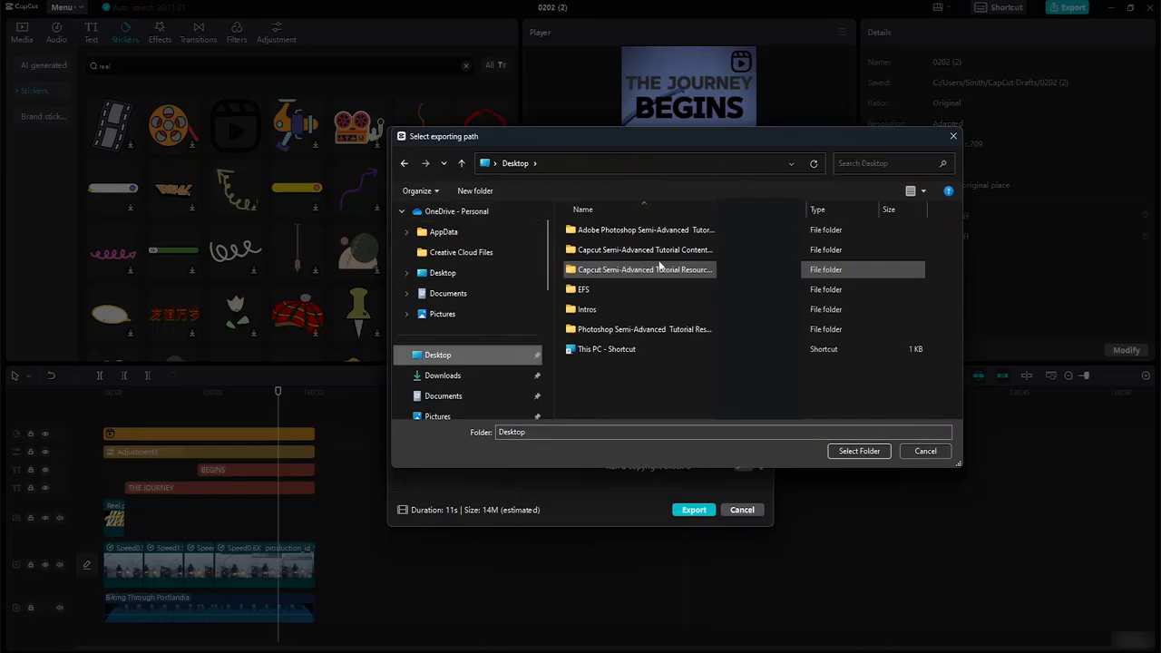
pyautogui.doubleClick(654, 274)
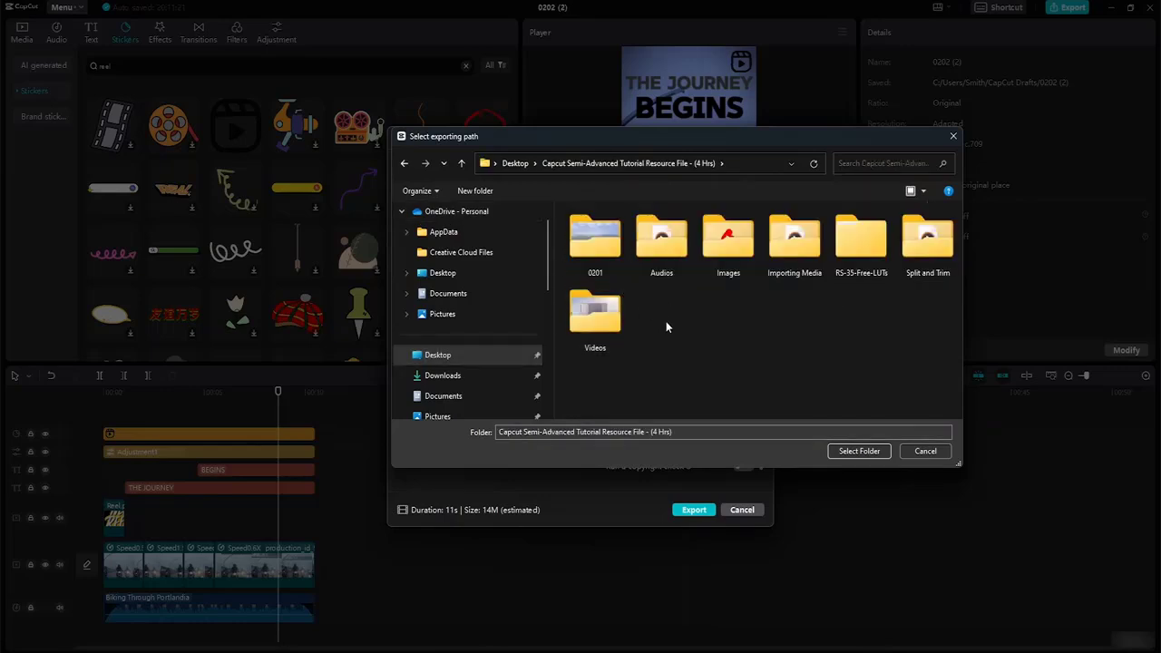
pyautogui.click(853, 451)
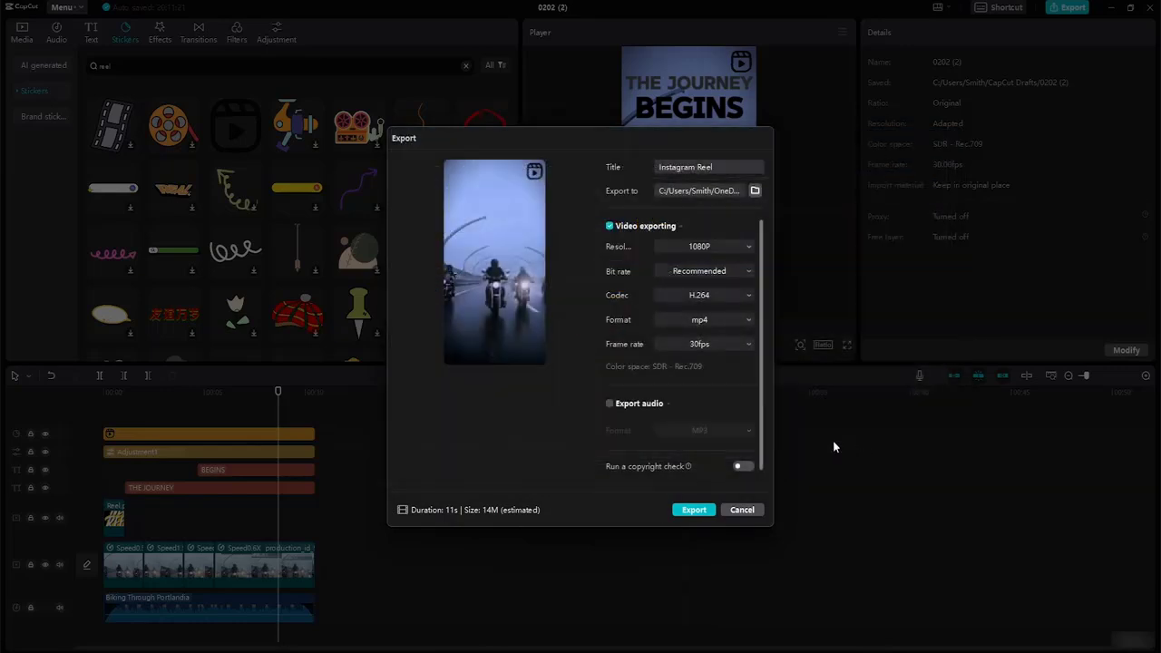
pyautogui.click(697, 509)
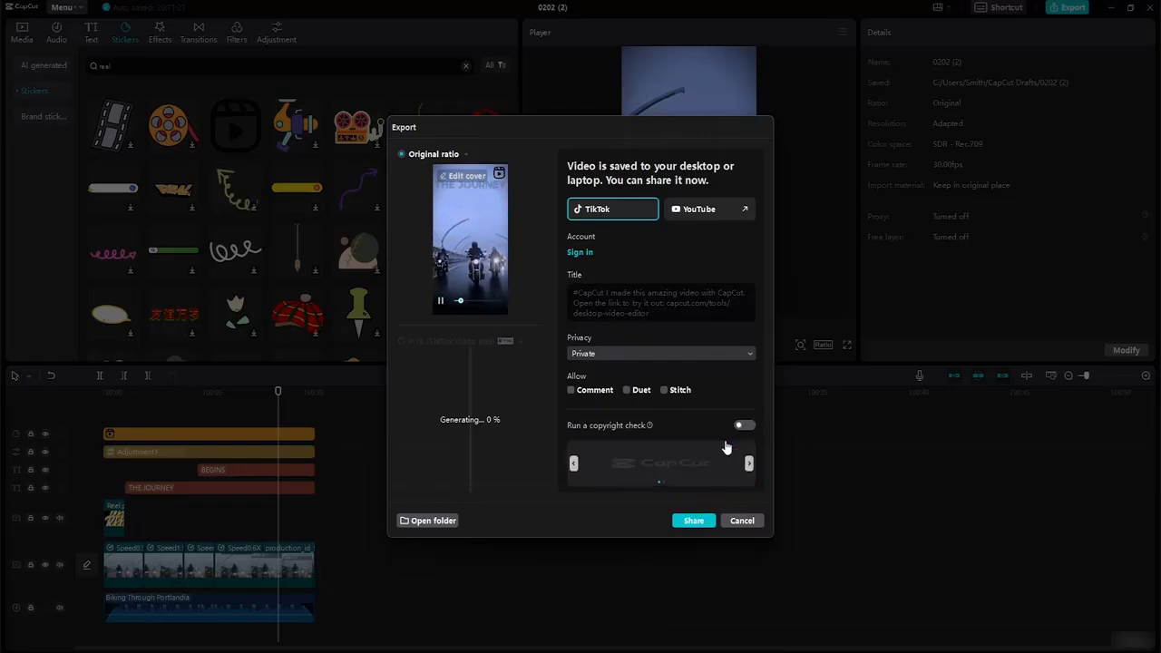